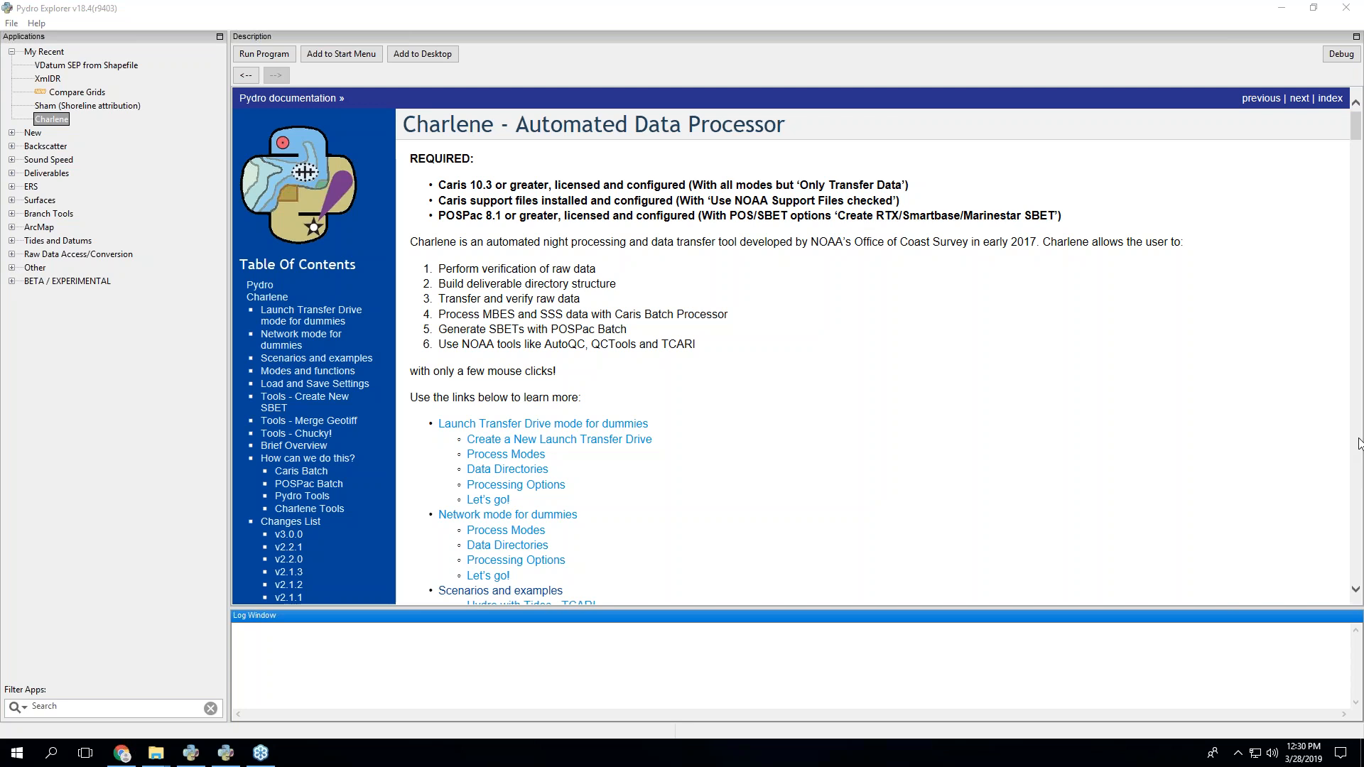
pyautogui.click(1263, 643)
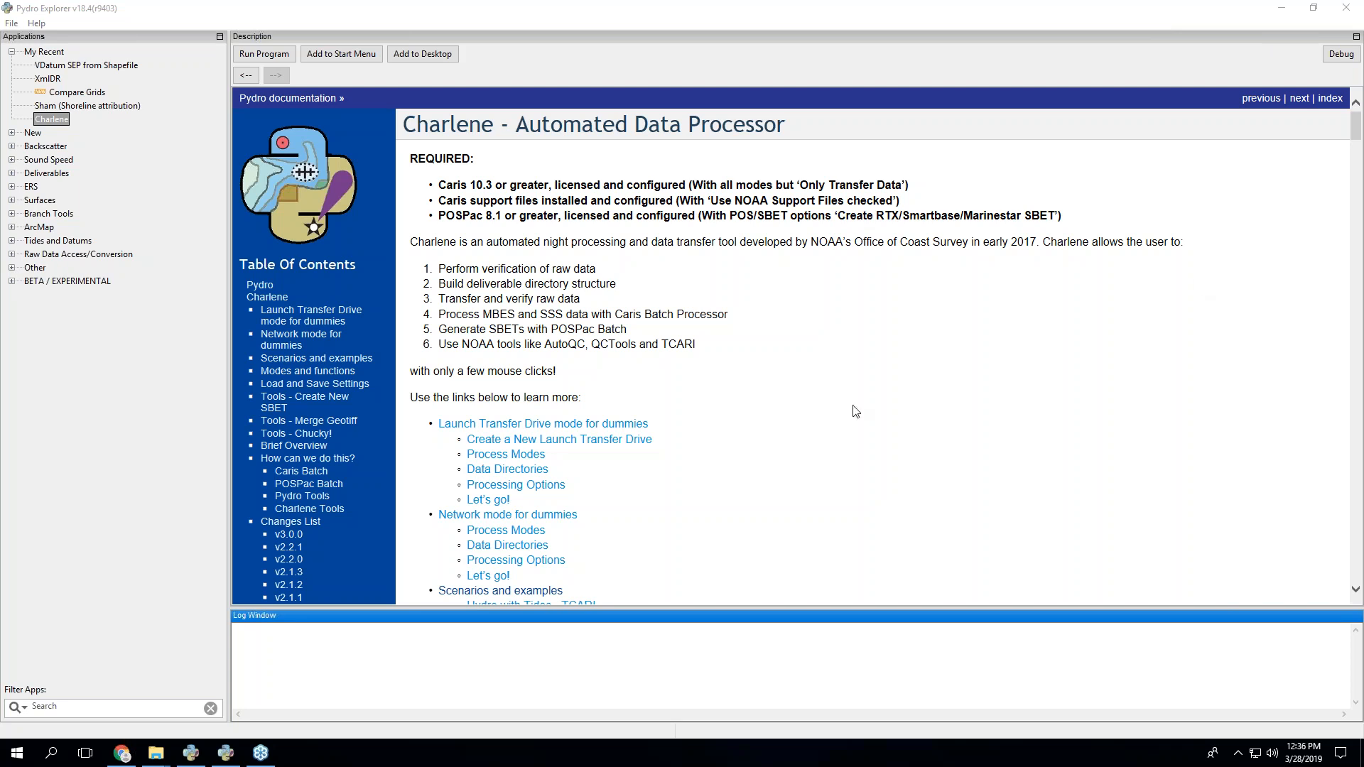
pyautogui.click(746, 436)
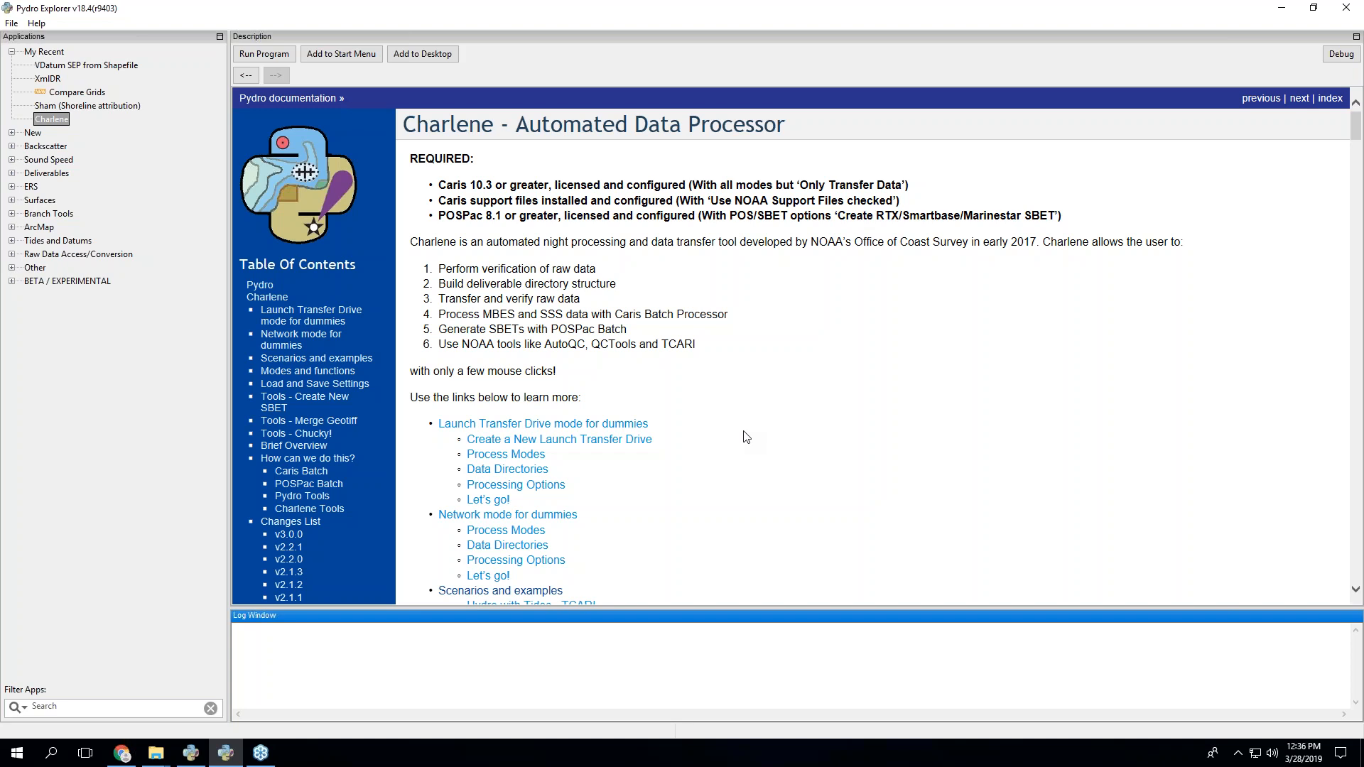
pyautogui.scroll(-4, 710, 419)
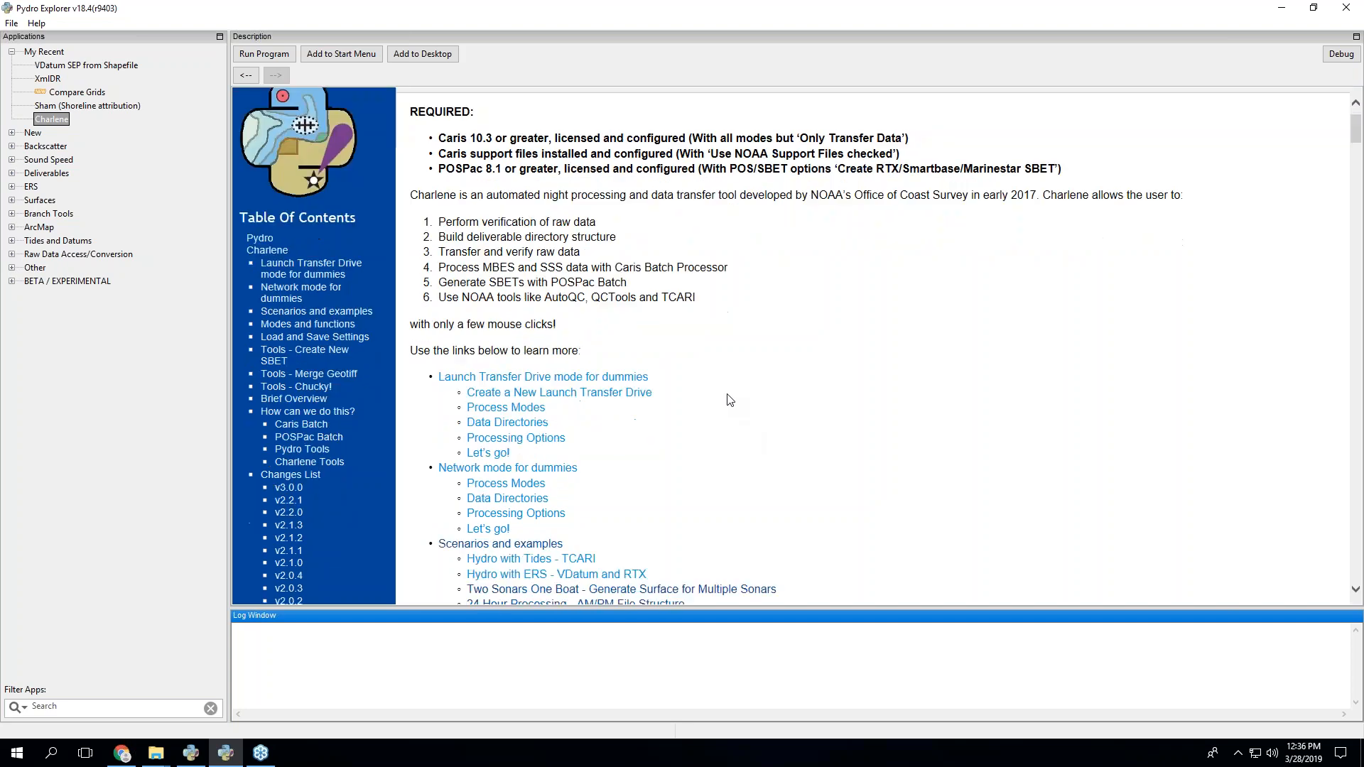
pyautogui.scroll(3, 729, 397)
pyautogui.scroll(1, 729, 397)
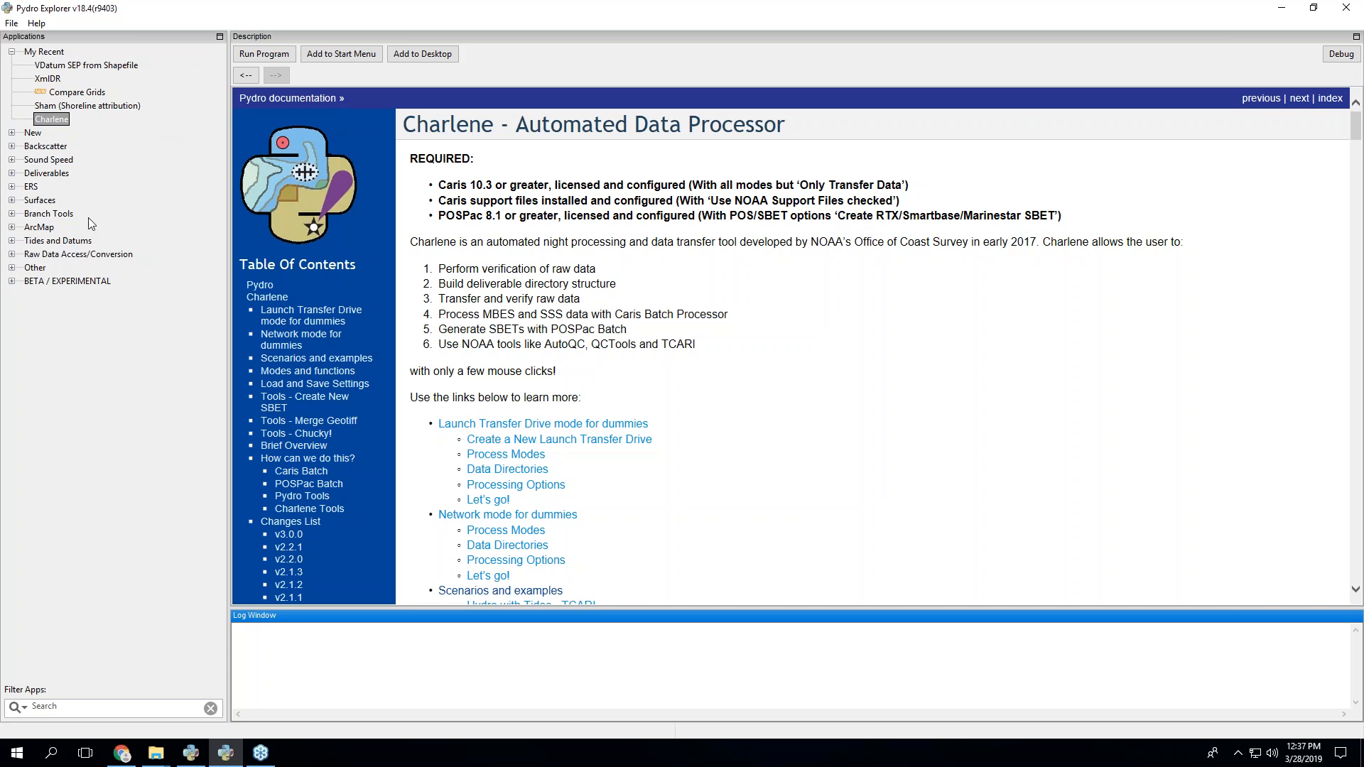
# - Switch to Chrome, search the web for "noaa pydro" and open the Office of Coast Survey's Tools & Apps page about Pydro
pyautogui.click(121, 753)
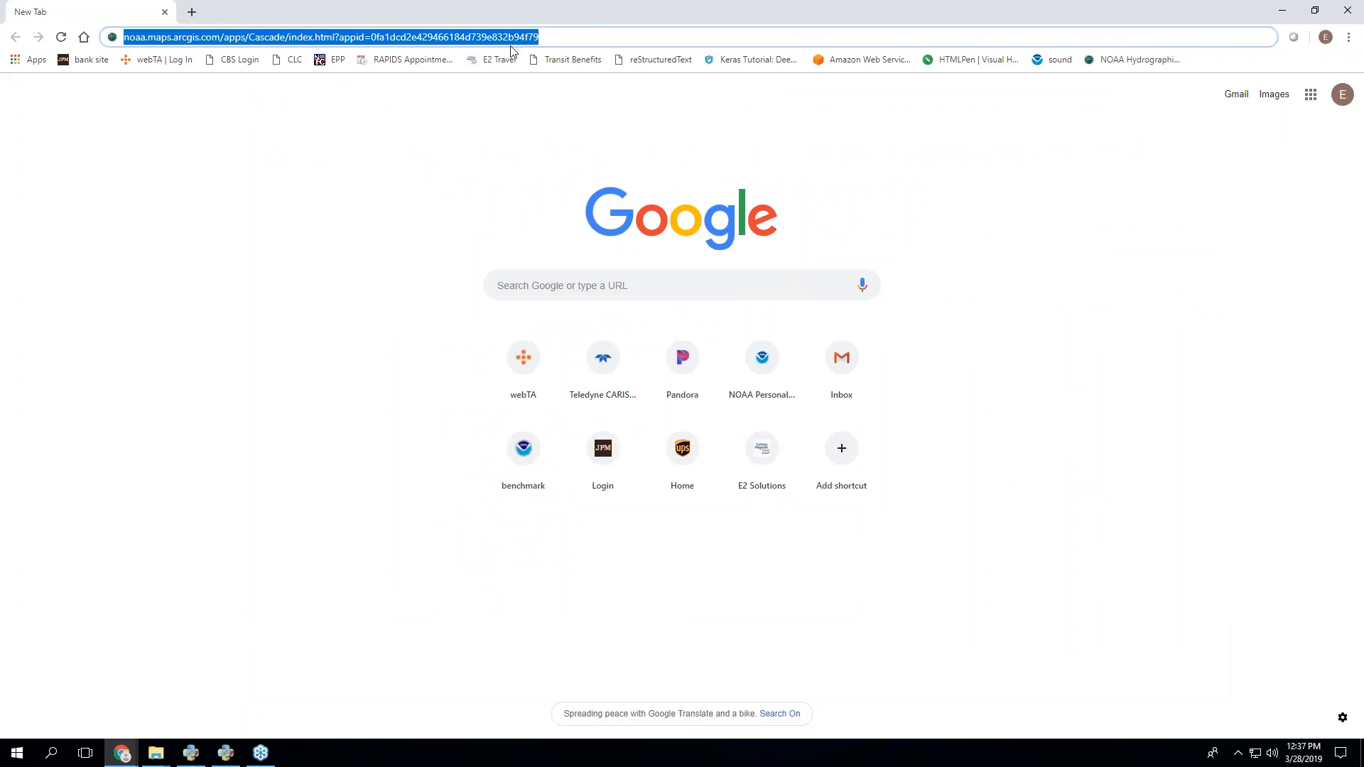
pyautogui.write('noaa pydro')
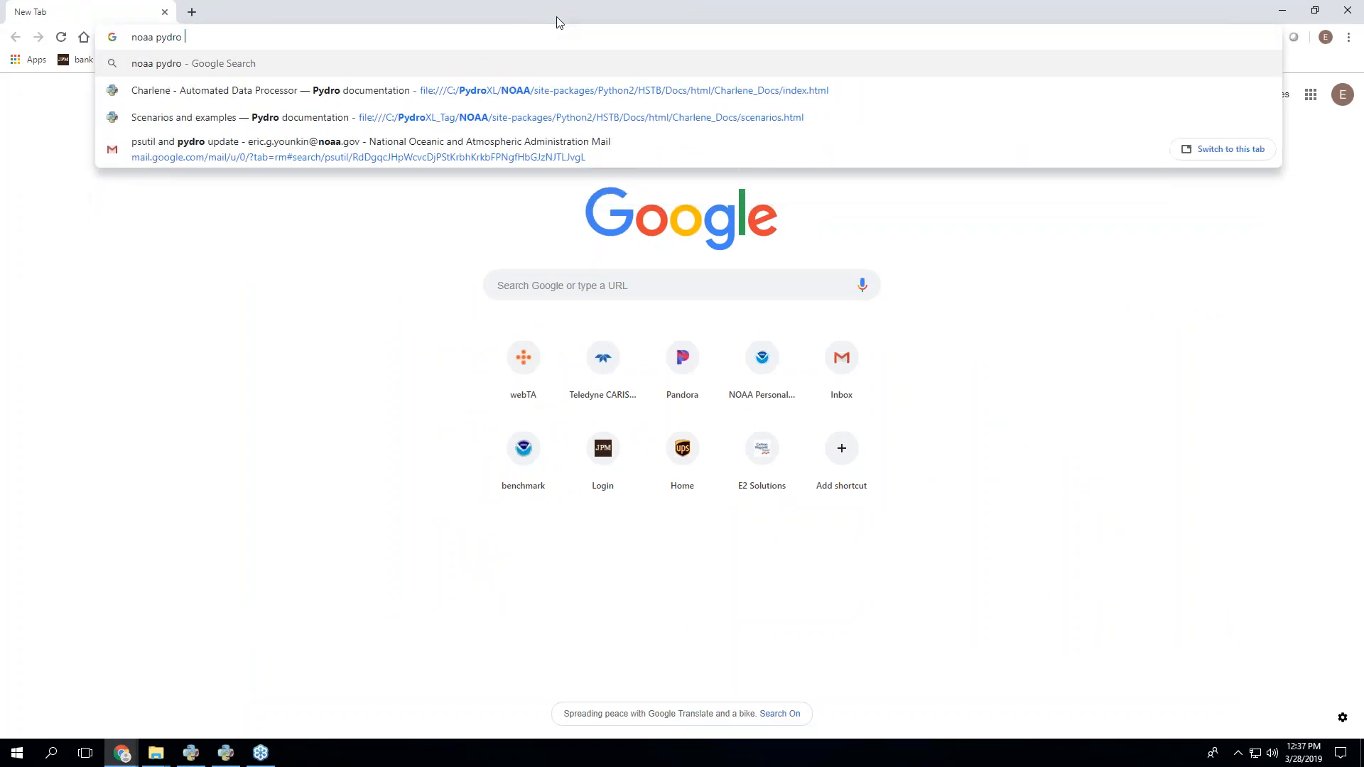
pyautogui.press('Return')
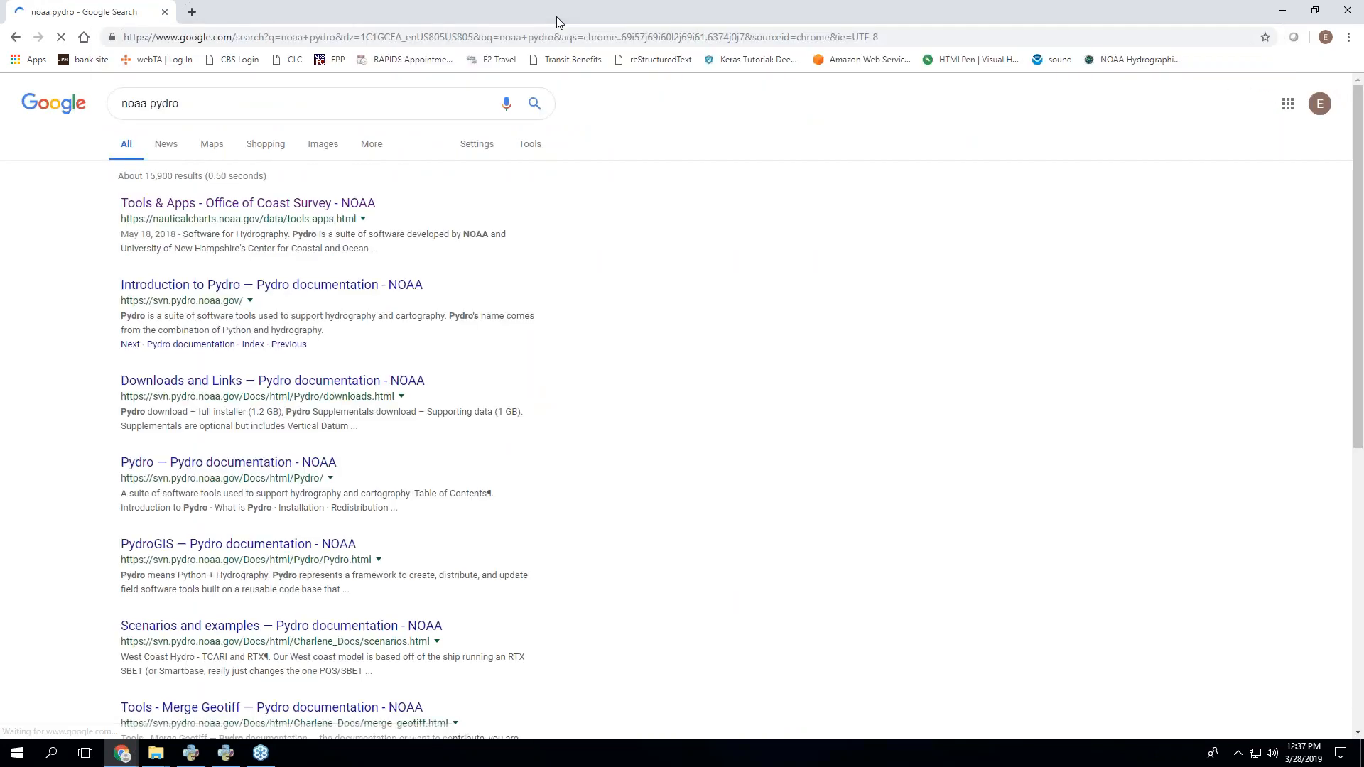
pyautogui.click(234, 206)
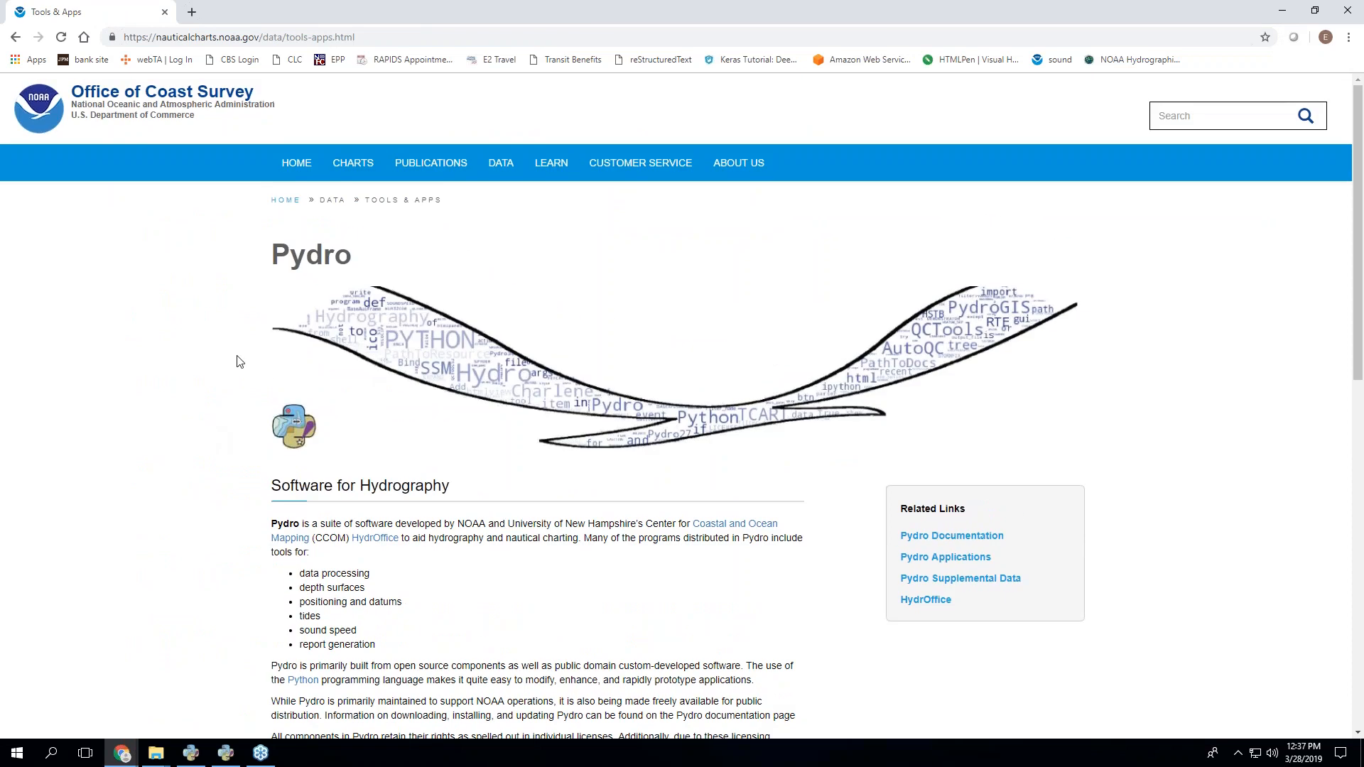
pyautogui.scroll(-1, 711, 426)
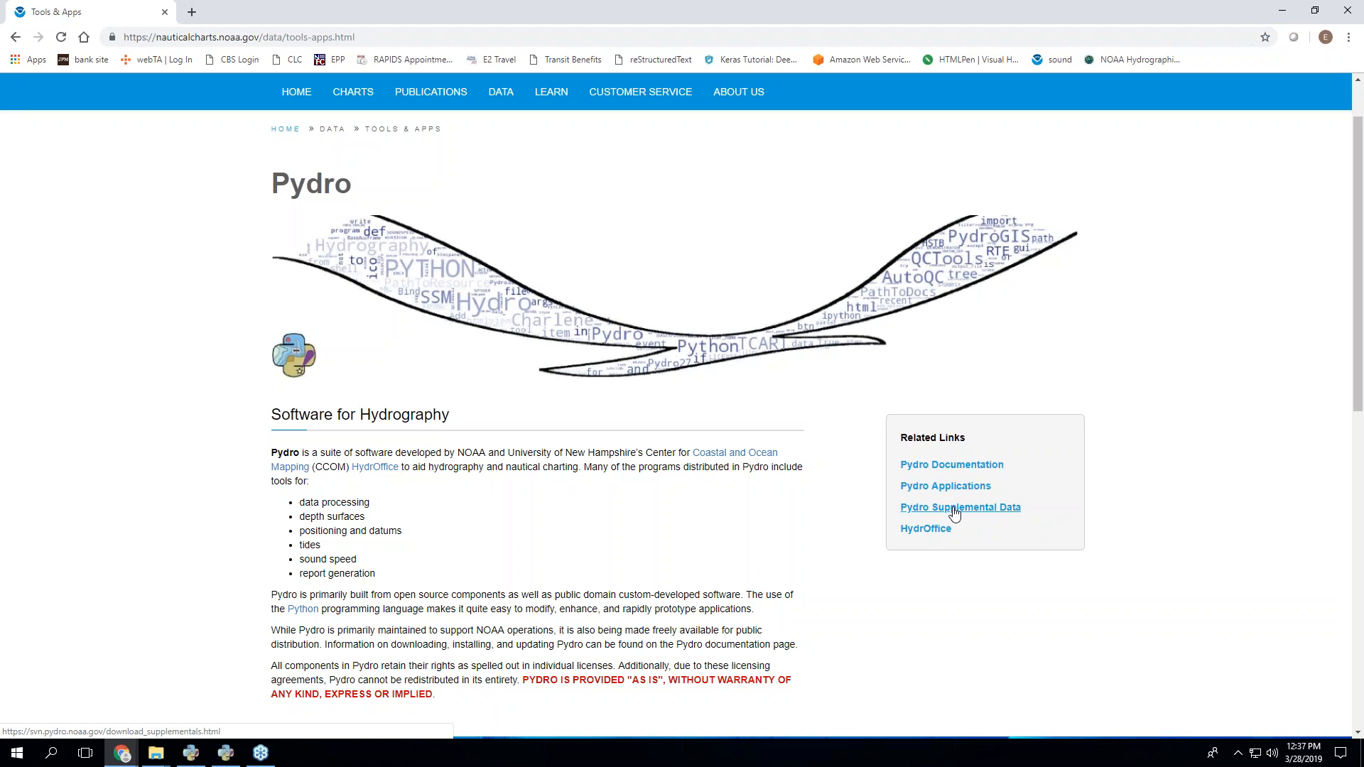
# - Switch to File Explorer and open the PydroXL_Tag folder on the Windows (C:) drive, keeping its window fully in view
pyautogui.moveTo(157, 753)
pyautogui.moveTo(140, 726)
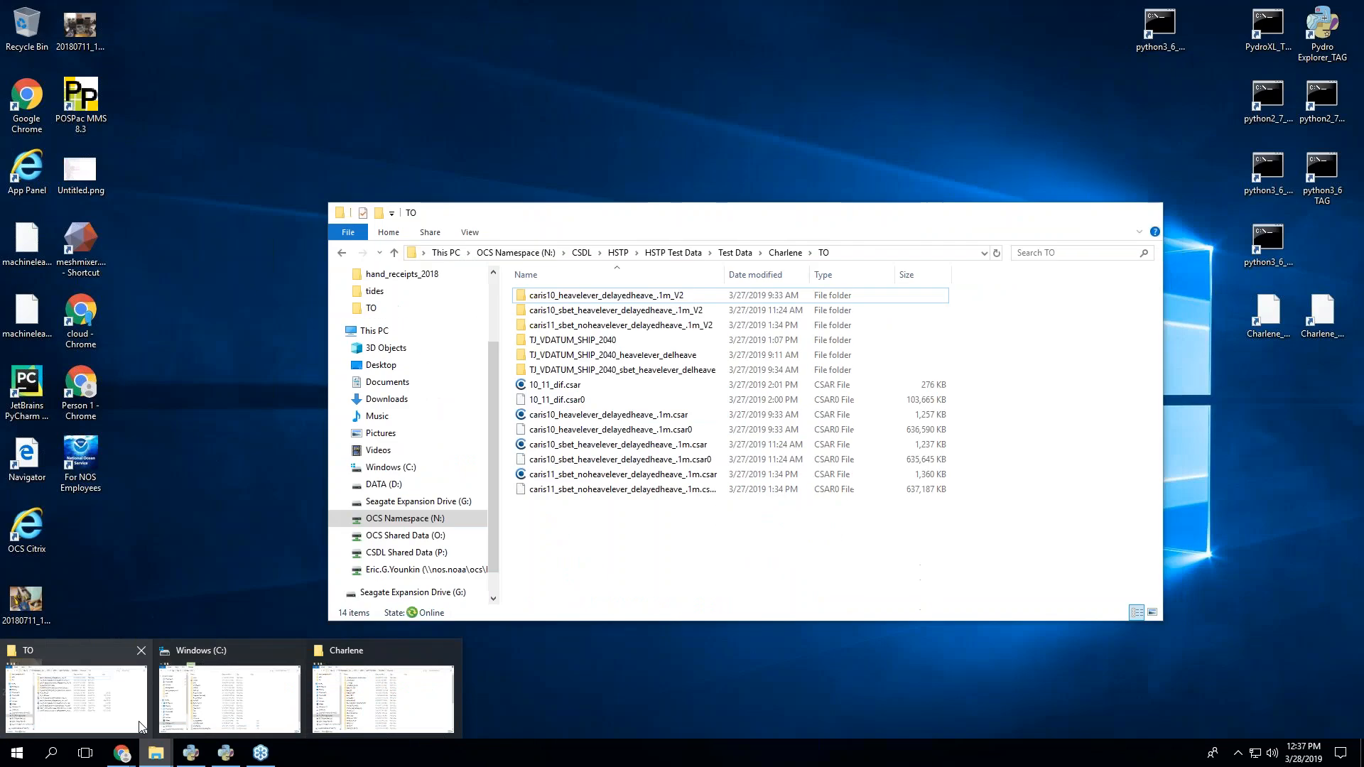
pyautogui.click(228, 700)
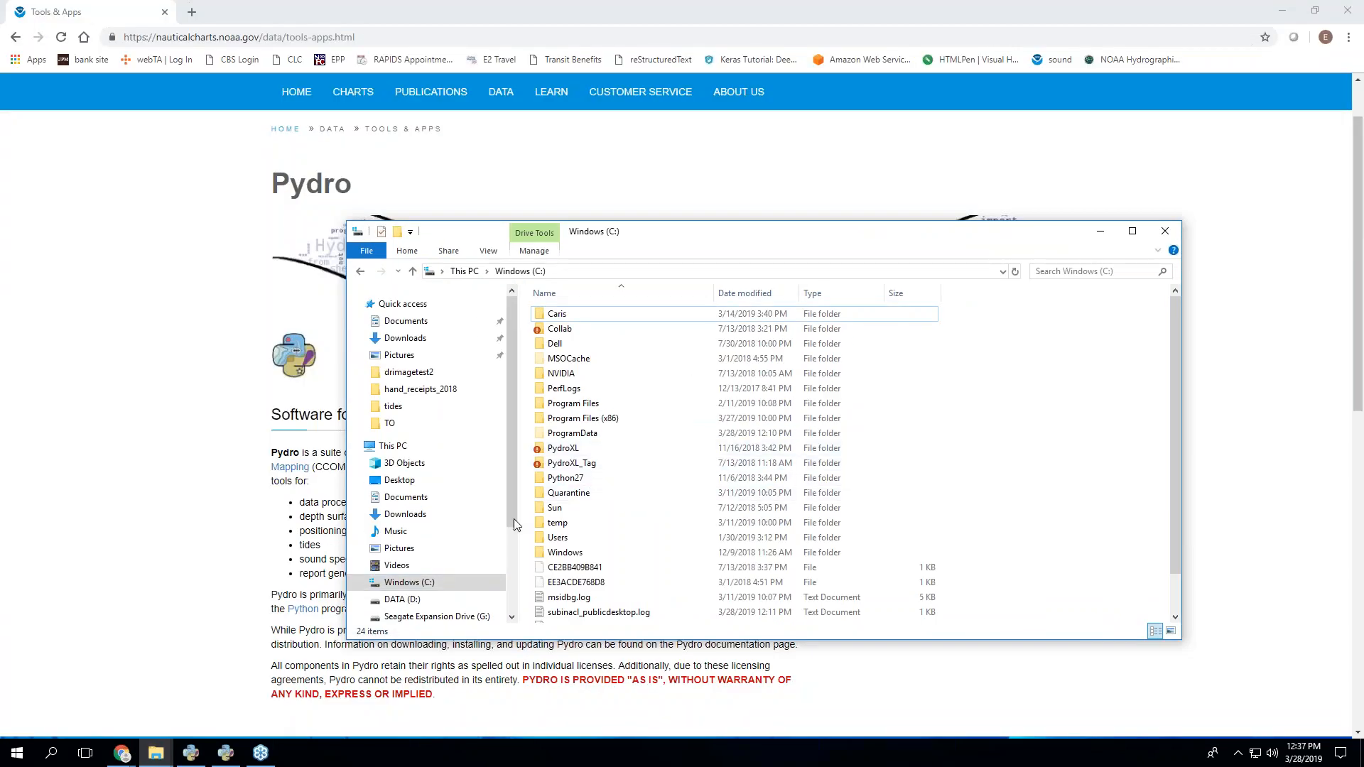
pyautogui.doubleClick(572, 447)
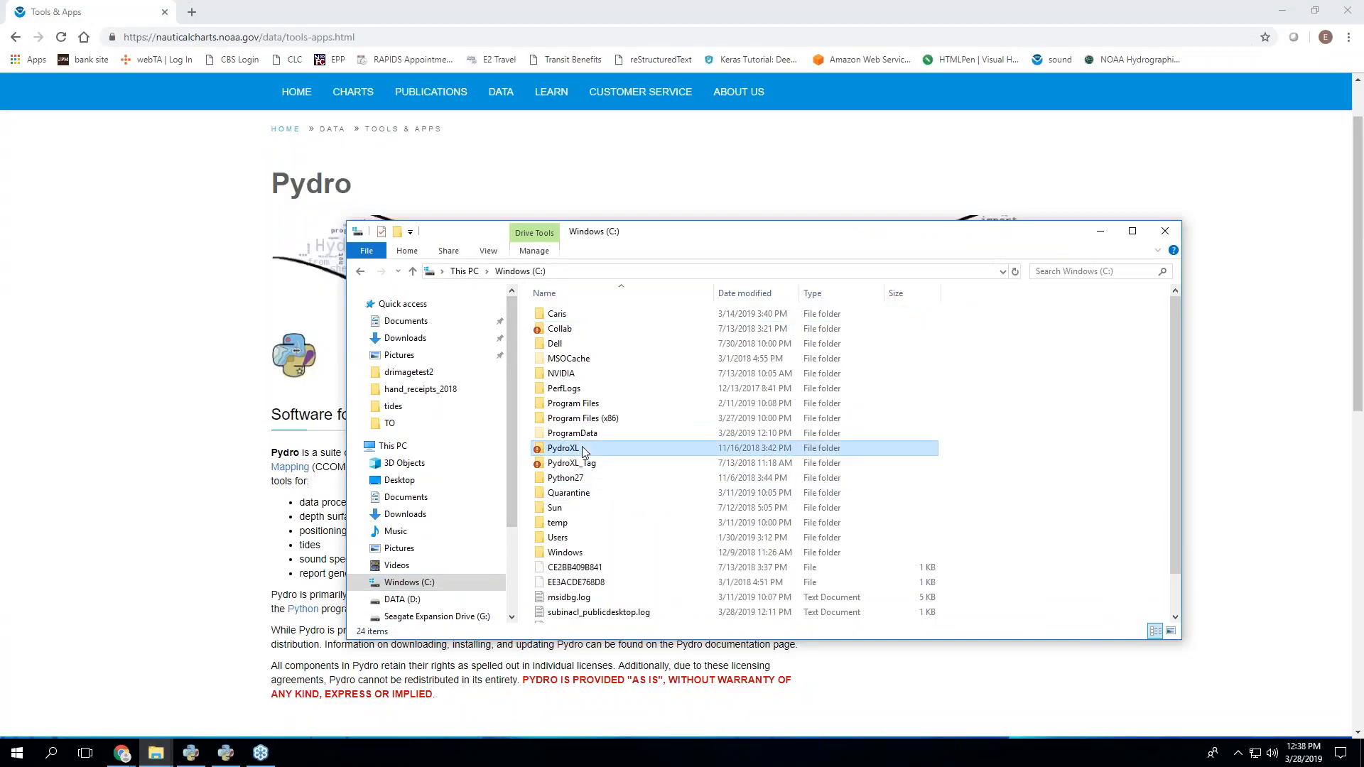
pyautogui.click(525, 272)
pyautogui.moveTo(633, 233); pyautogui.dragTo(1363, 239)
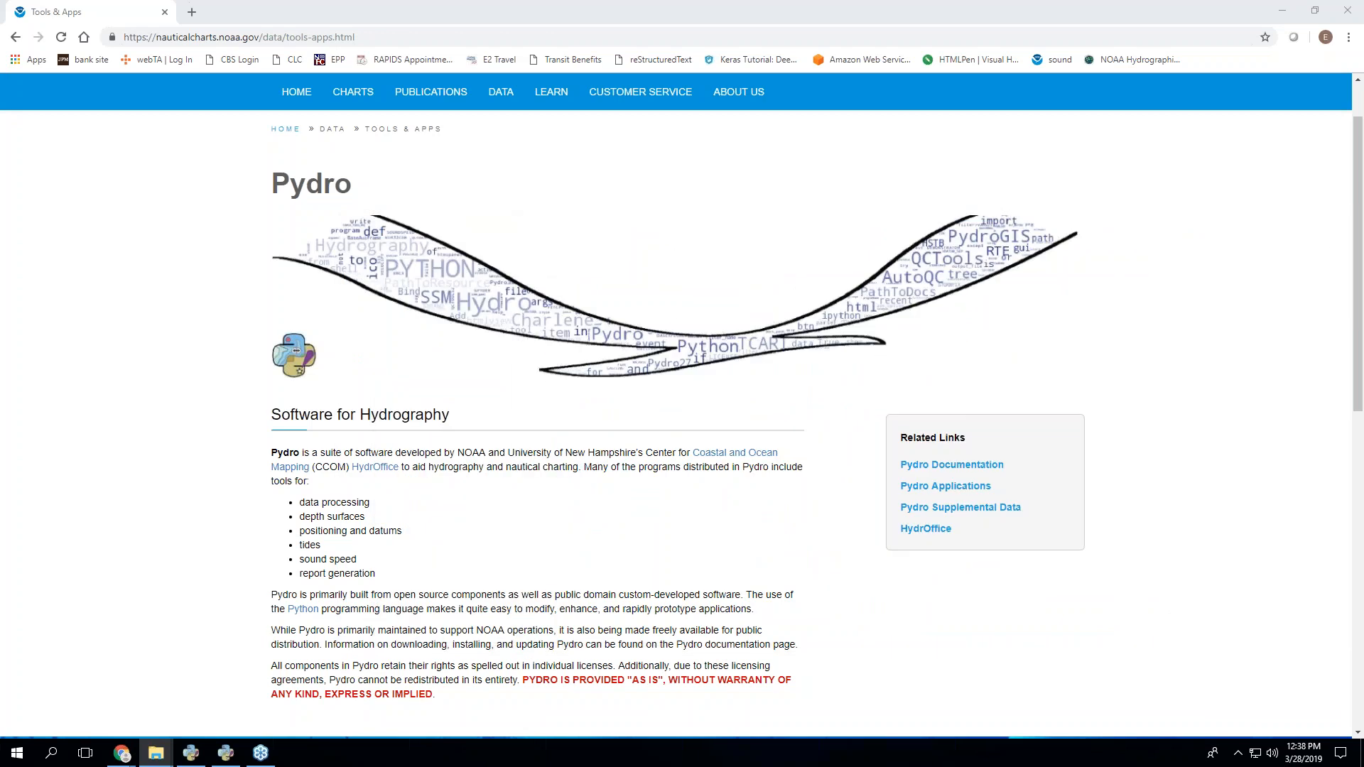
pyautogui.moveTo(1363, 299); pyautogui.dragTo(1059, 303)
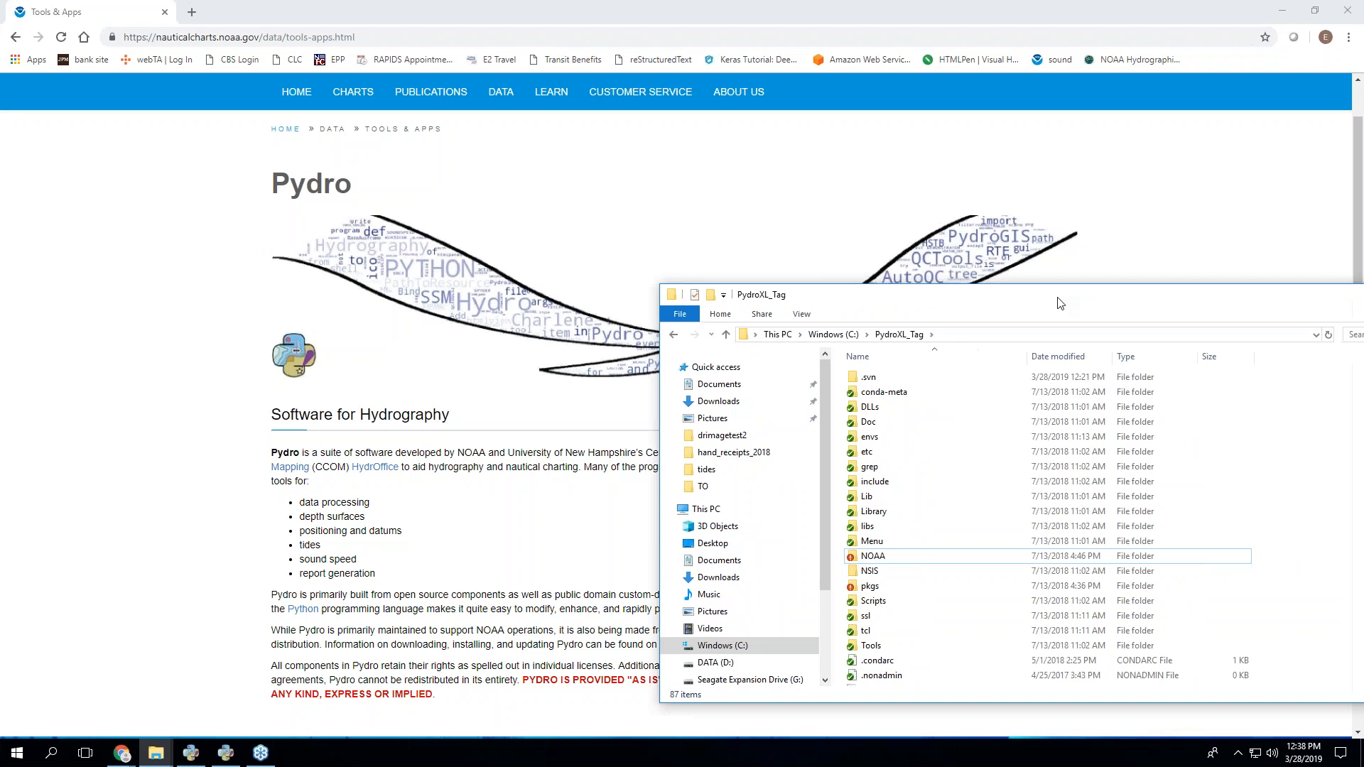
# - Open the PMVD folder inside NOAA\supplementals to show the supplemental data files
pyautogui.scroll(-1, 937, 530)
pyautogui.doubleClick(897, 473)
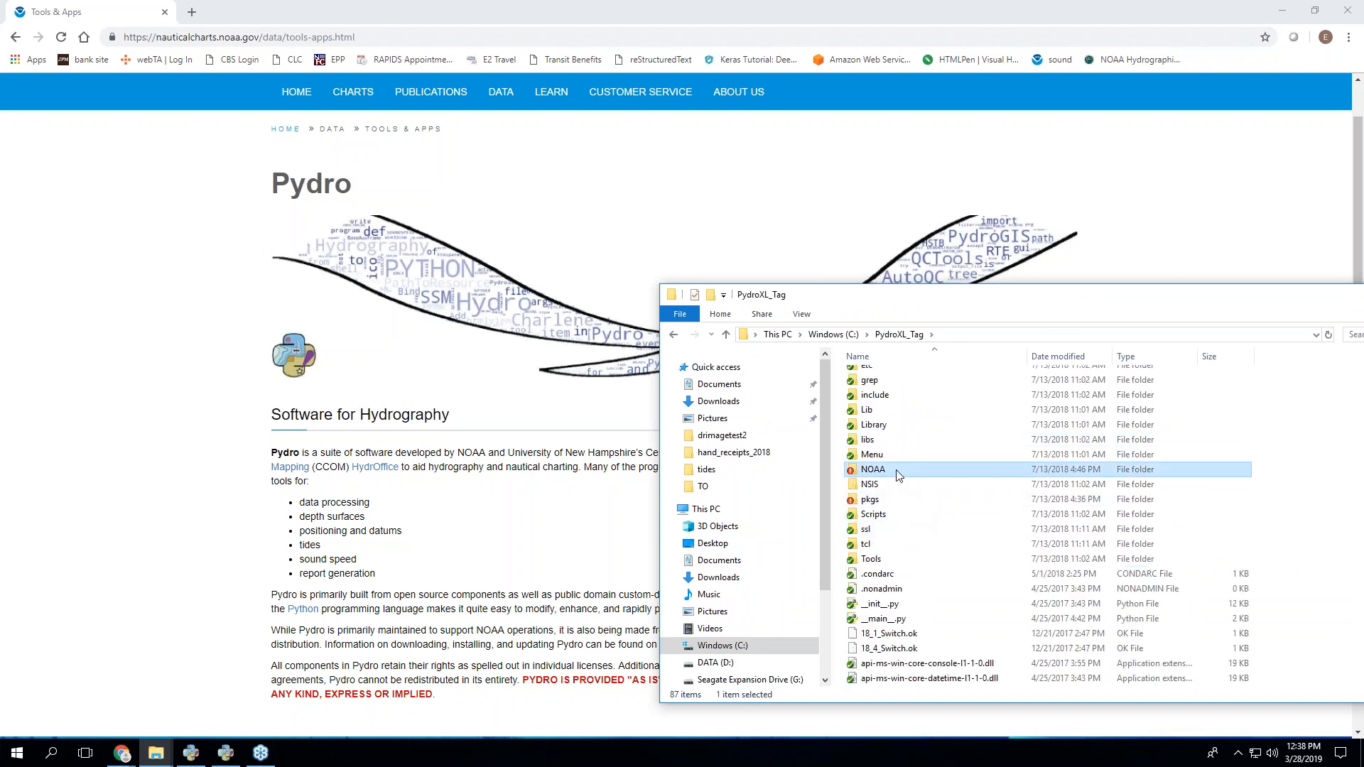
pyautogui.click(893, 410)
pyautogui.doubleClick(893, 412)
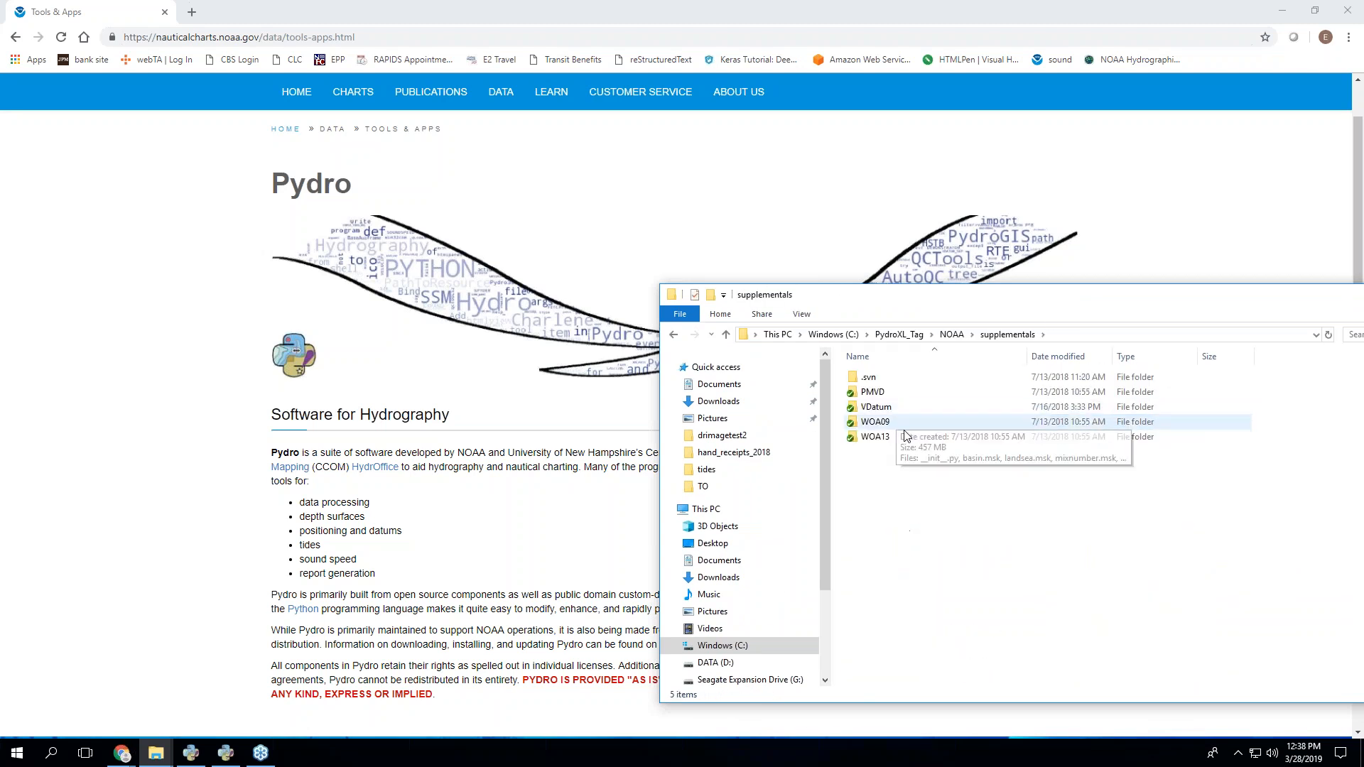
pyautogui.doubleClick(879, 393)
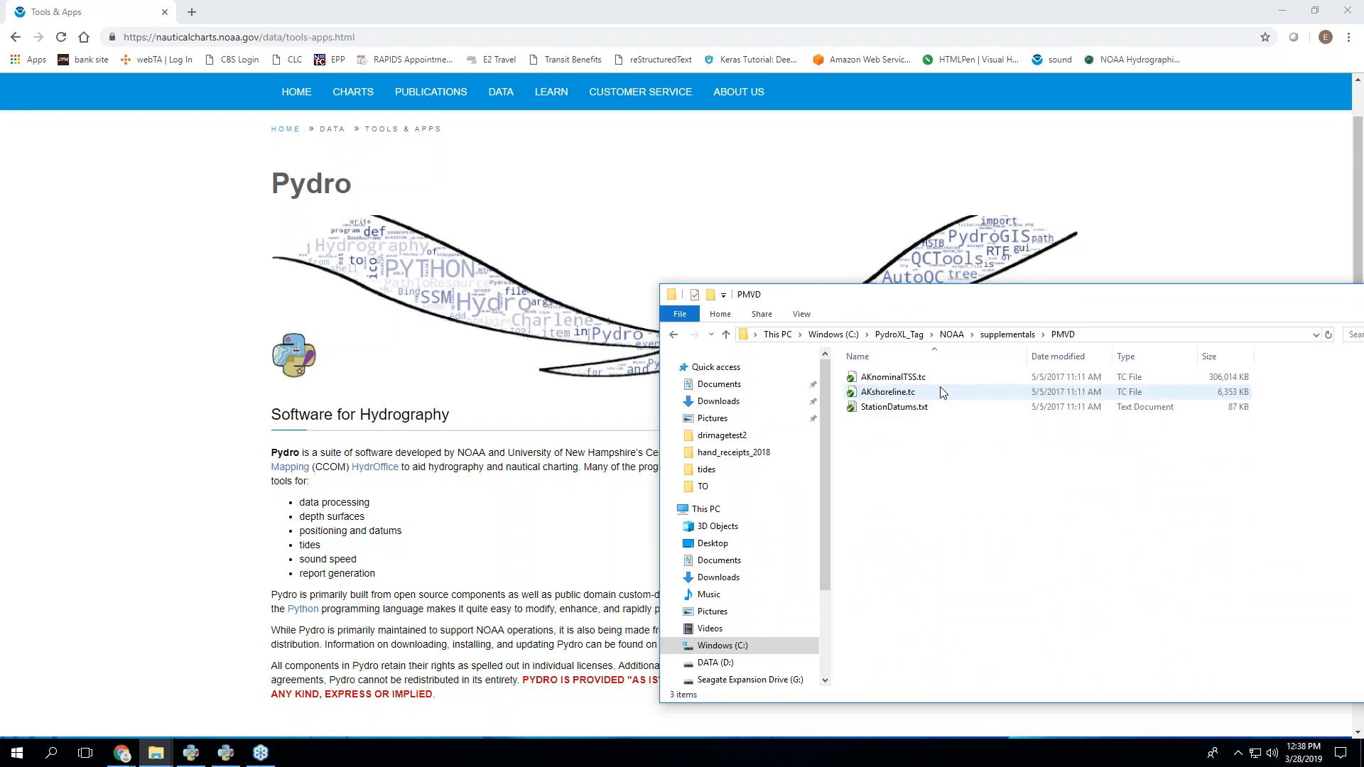
pyautogui.moveTo(1064, 295); pyautogui.dragTo(780, 294)
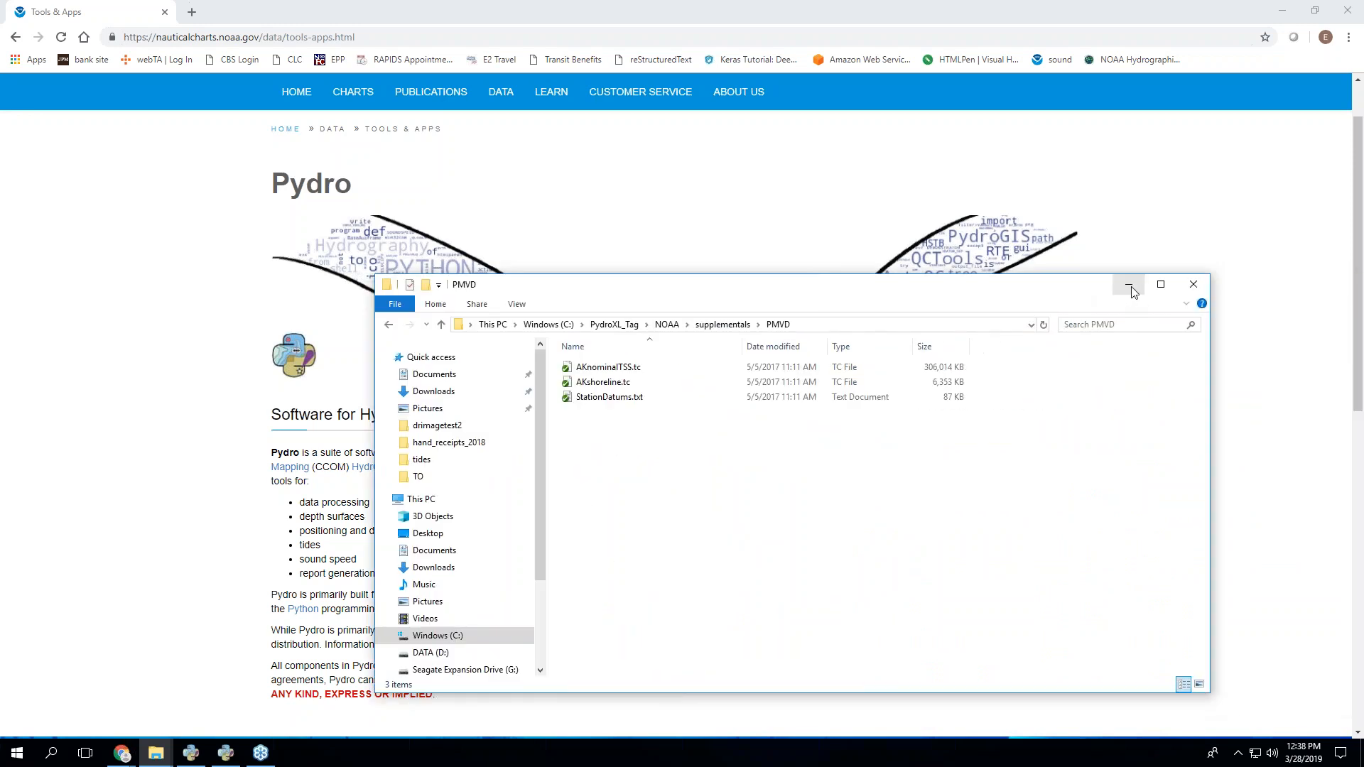
# - Minimize the file window, close the browser to return to Pydro Explorer, and select Charlene among the recent applications
pyautogui.click(1128, 284)
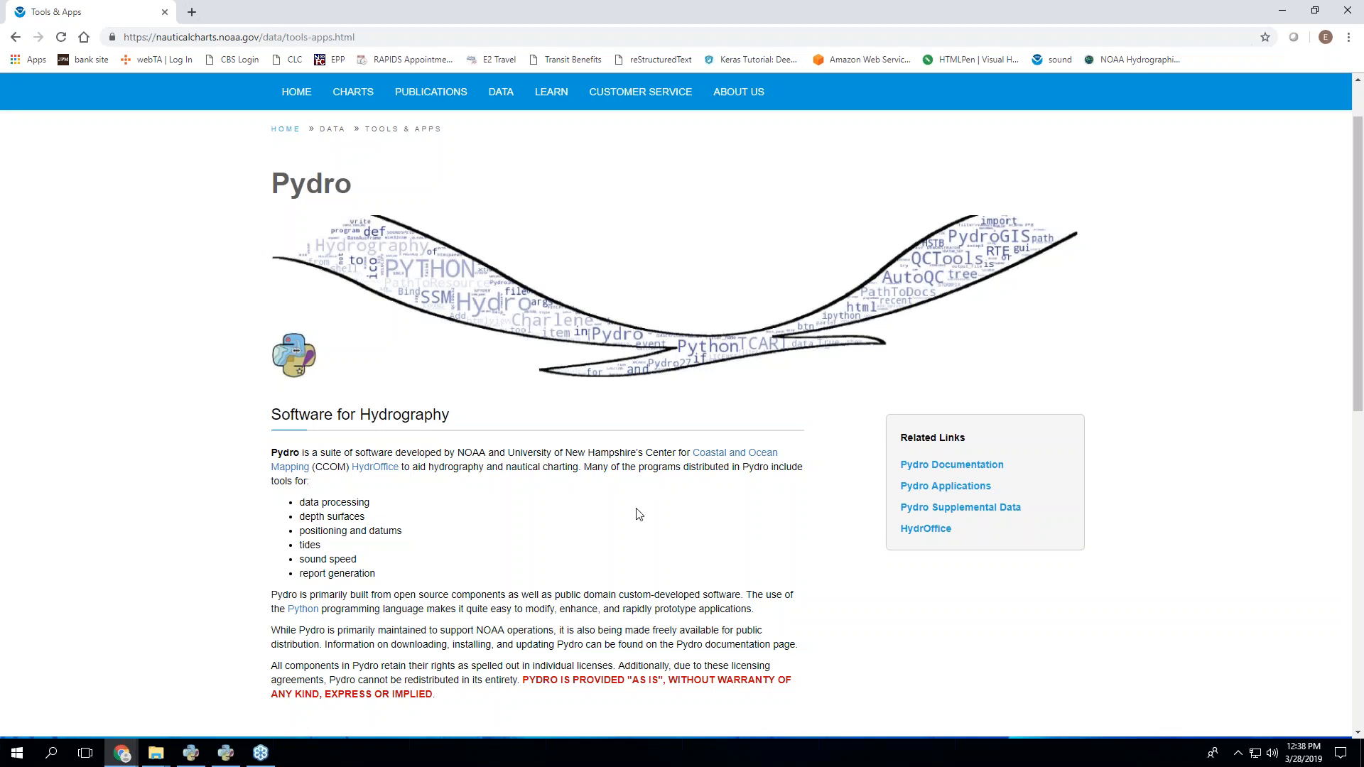
pyautogui.click(1343, 15)
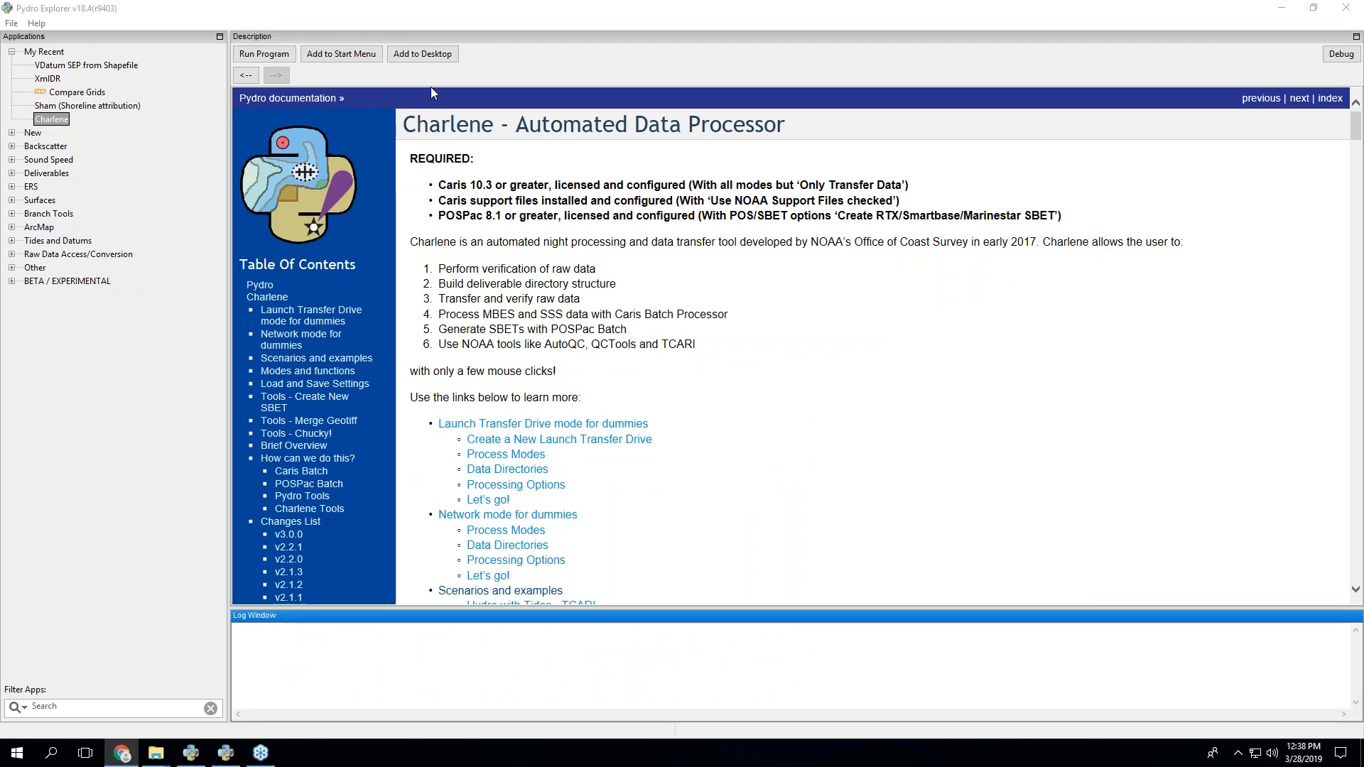
pyautogui.click(51, 106)
pyautogui.click(51, 119)
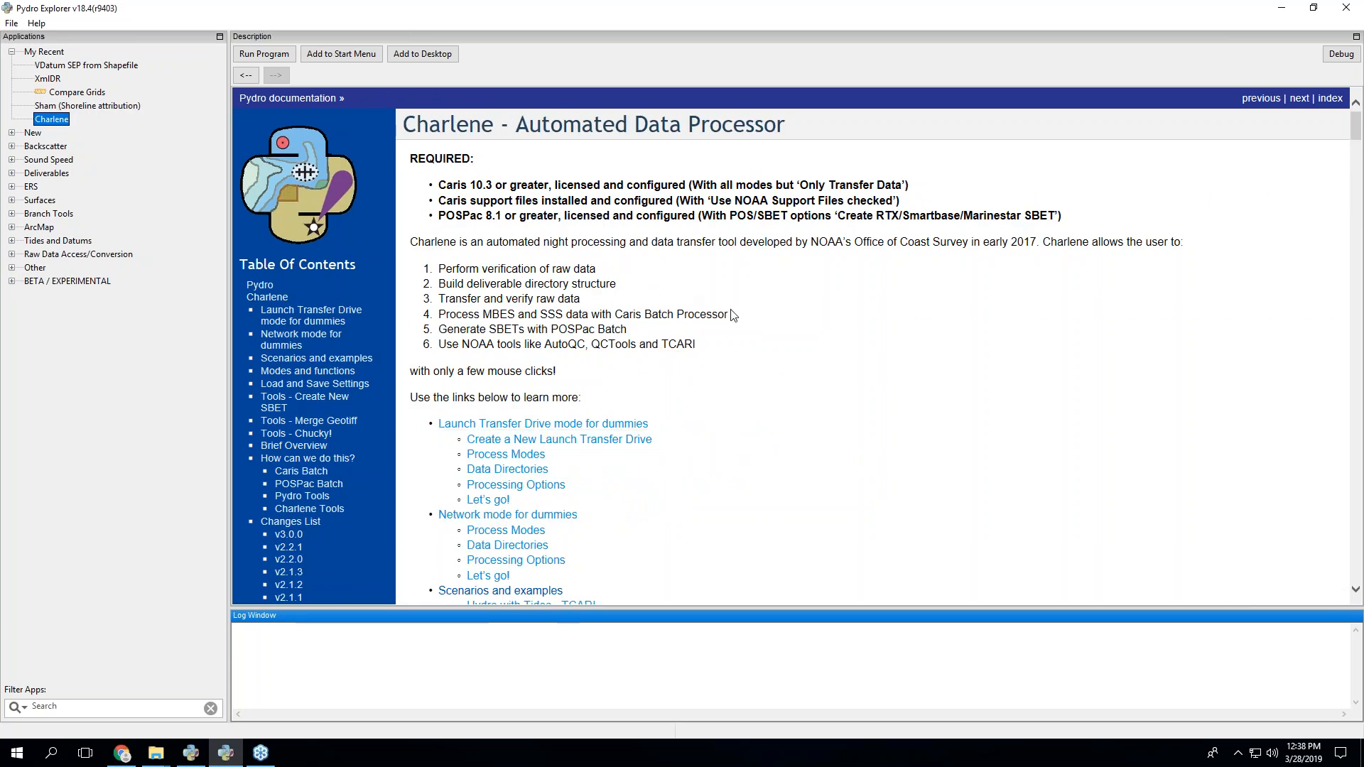
# - Look through the Charlene documentation page, from its requirements and links down to the Brief Overview and Caris Batch sections
pyautogui.scroll(-3, 734, 316)
pyautogui.scroll(-12, 754, 319)
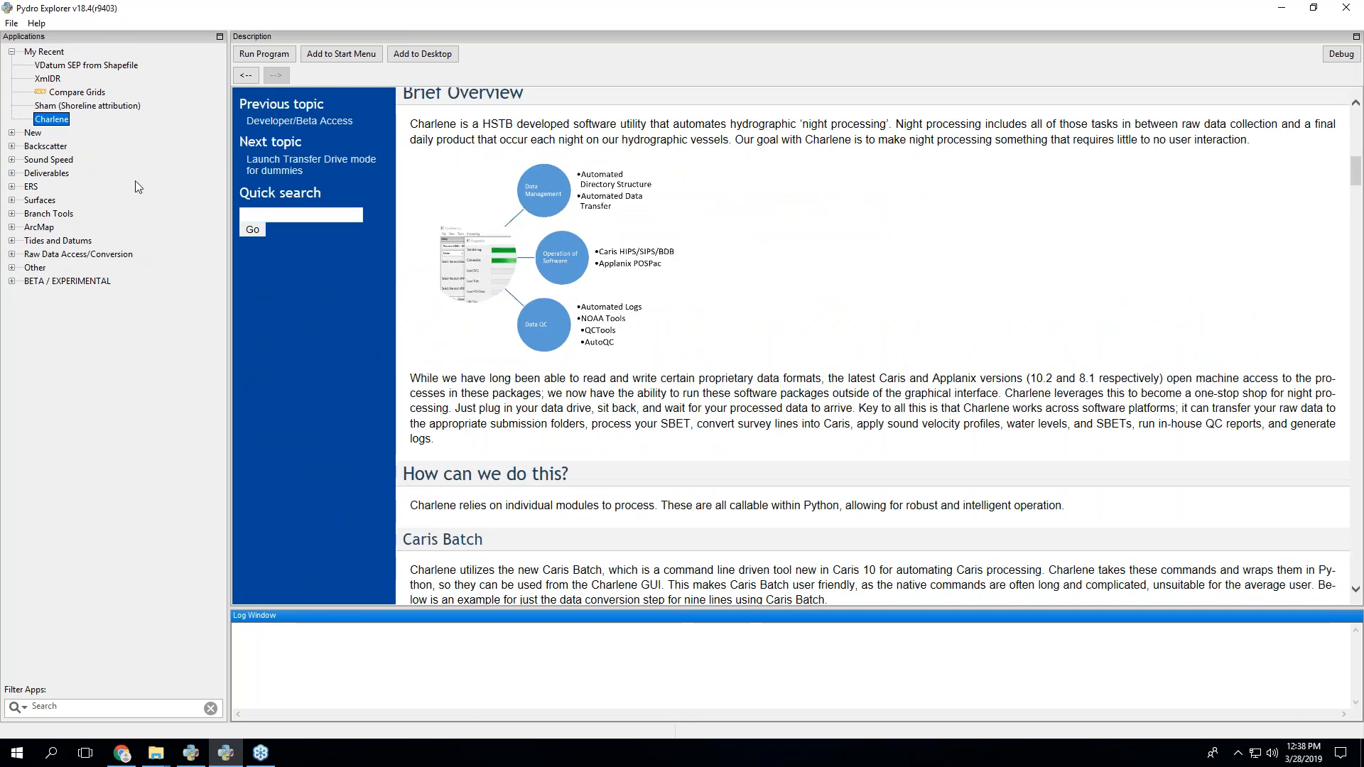
pyautogui.scroll(3, 708, 350)
pyautogui.scroll(-4, 711, 352)
pyautogui.scroll(10, 725, 359)
pyautogui.scroll(8, 730, 361)
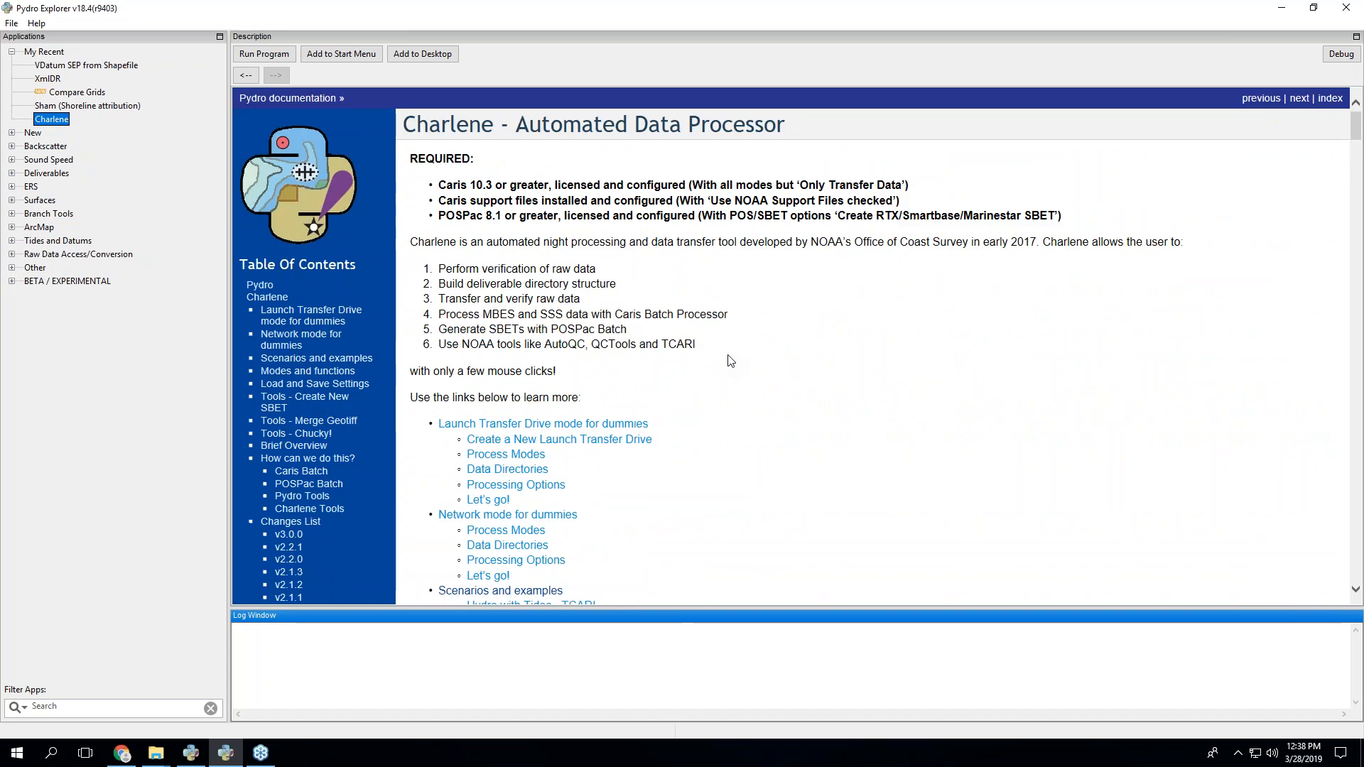
pyautogui.scroll(-2, 731, 361)
pyautogui.scroll(2, 731, 361)
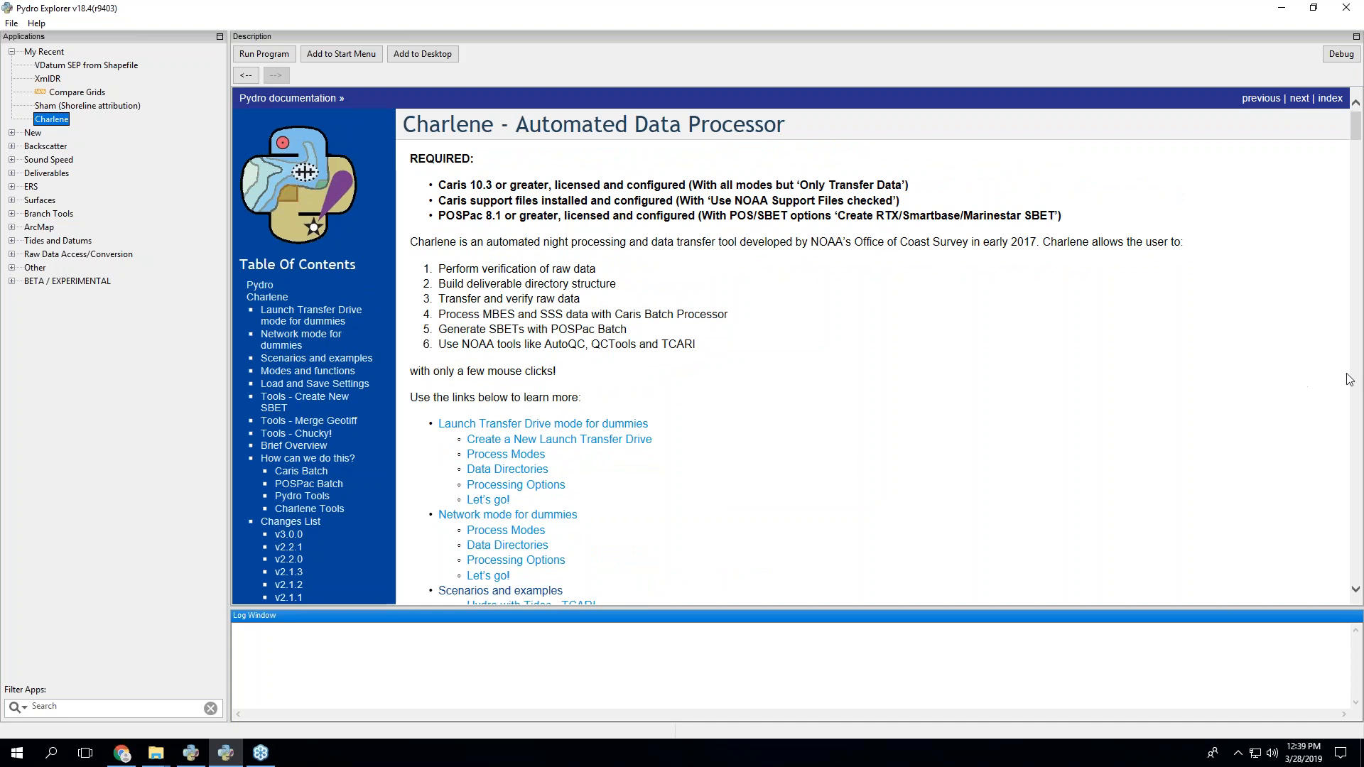
pyautogui.click(807, 458)
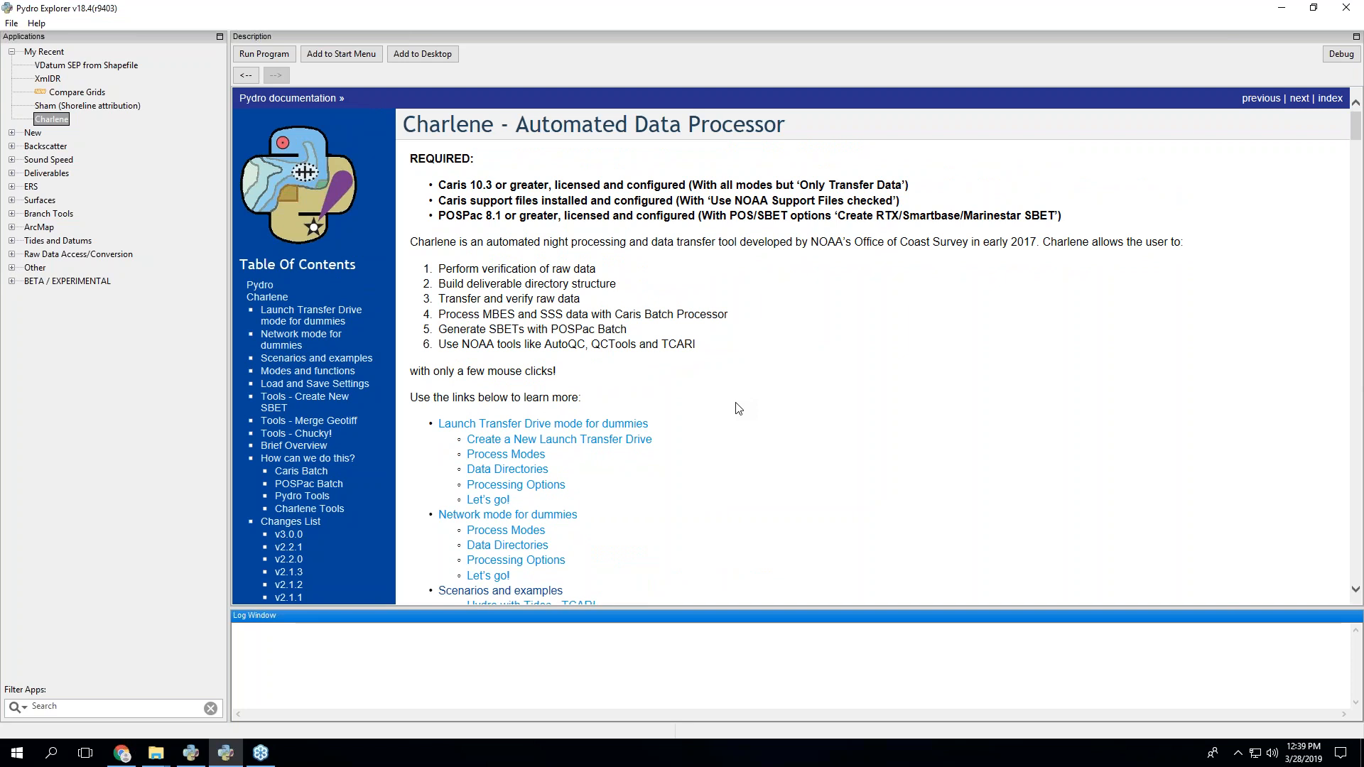
# - Open the Hydro with ERS - VDatum and RTX example in the Charlene documentation and enlarge its Launch Mode image
pyautogui.scroll(-3, 721, 433)
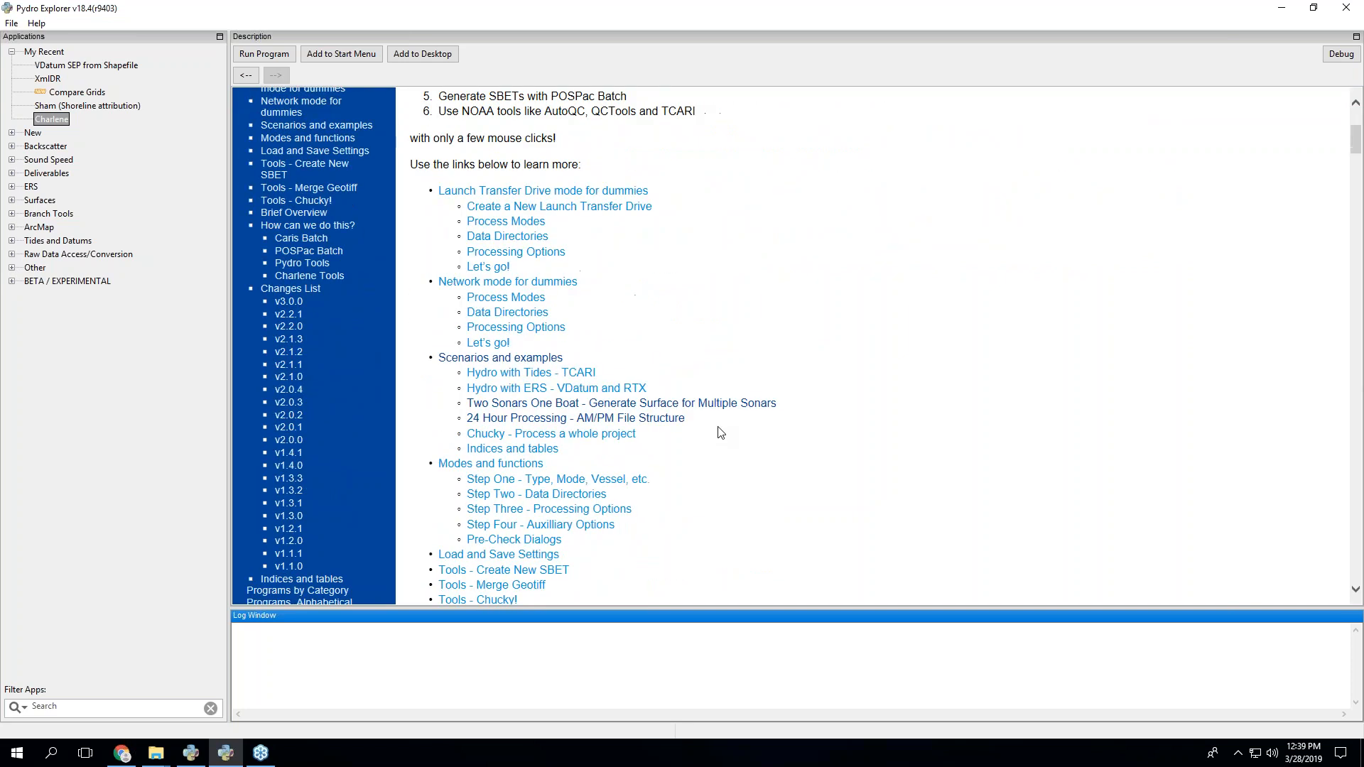
pyautogui.scroll(-1, 721, 433)
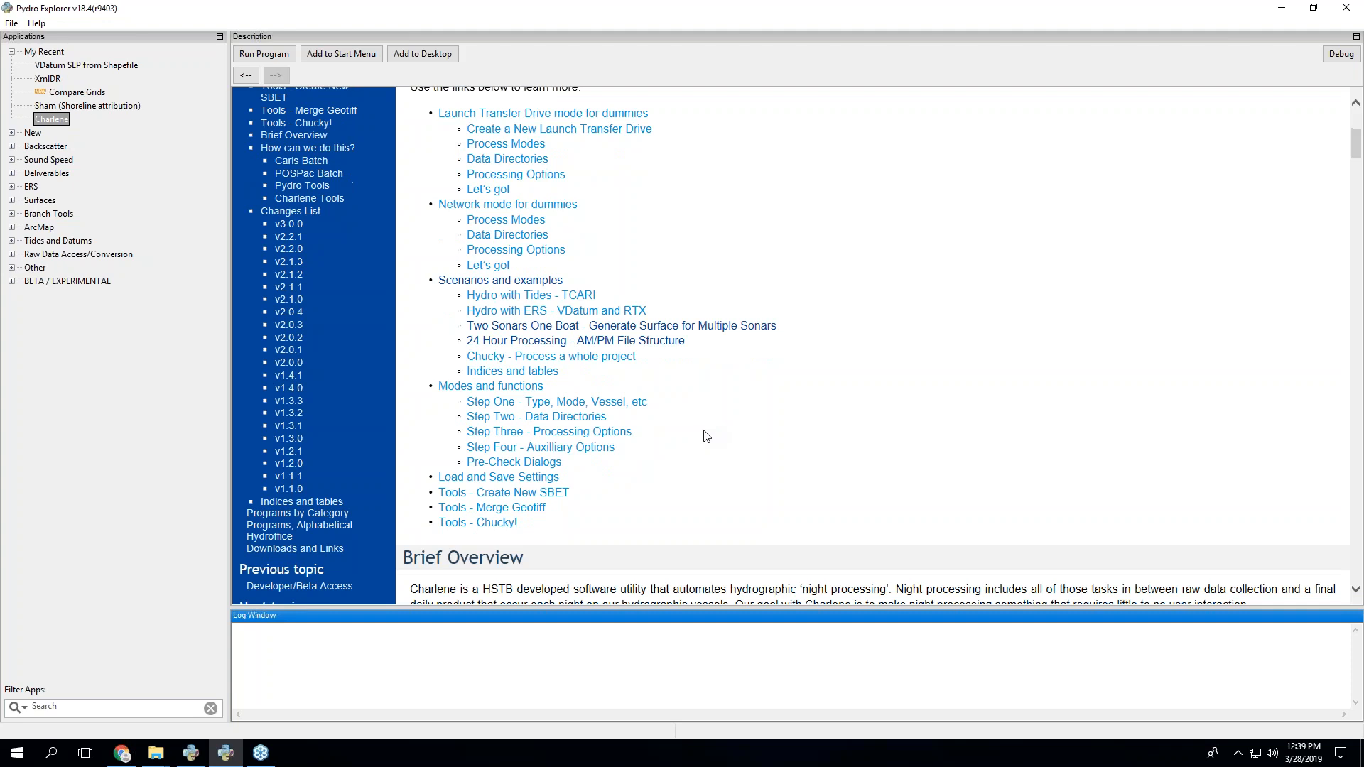
pyautogui.scroll(1, 706, 436)
pyautogui.scroll(-1, 705, 436)
pyautogui.click(484, 311)
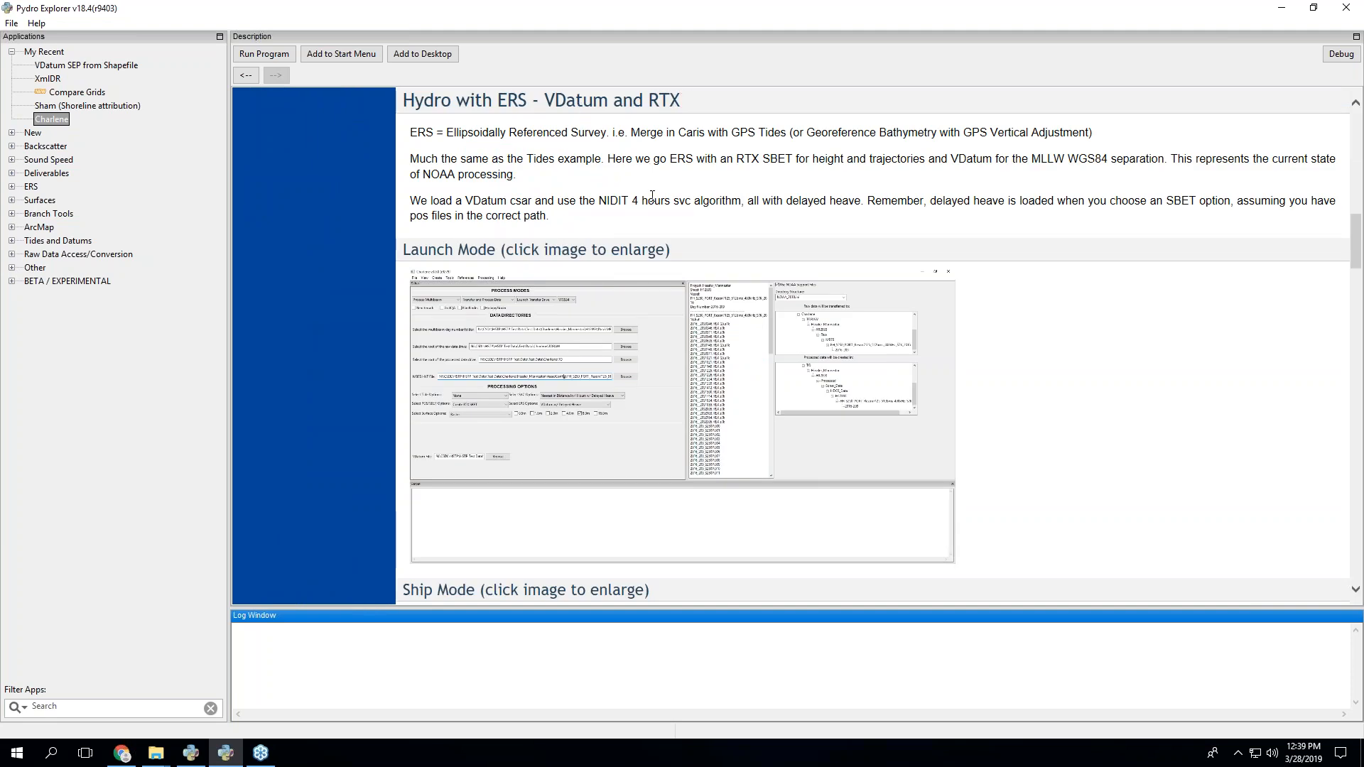
pyautogui.click(573, 451)
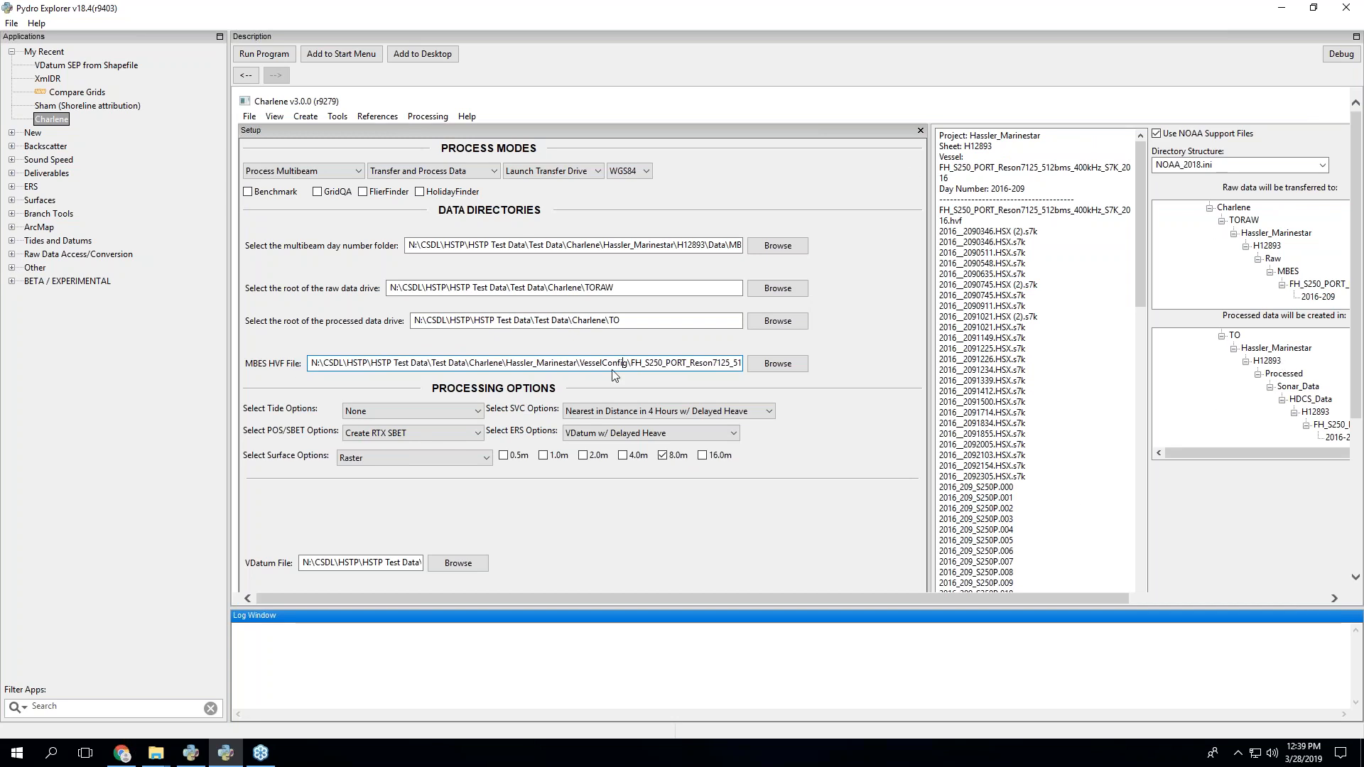
# - Leave the enlarged image, review the Launch Mode and Ship Mode examples, and return to the main Charlene documentation page
pyautogui.click(246, 75)
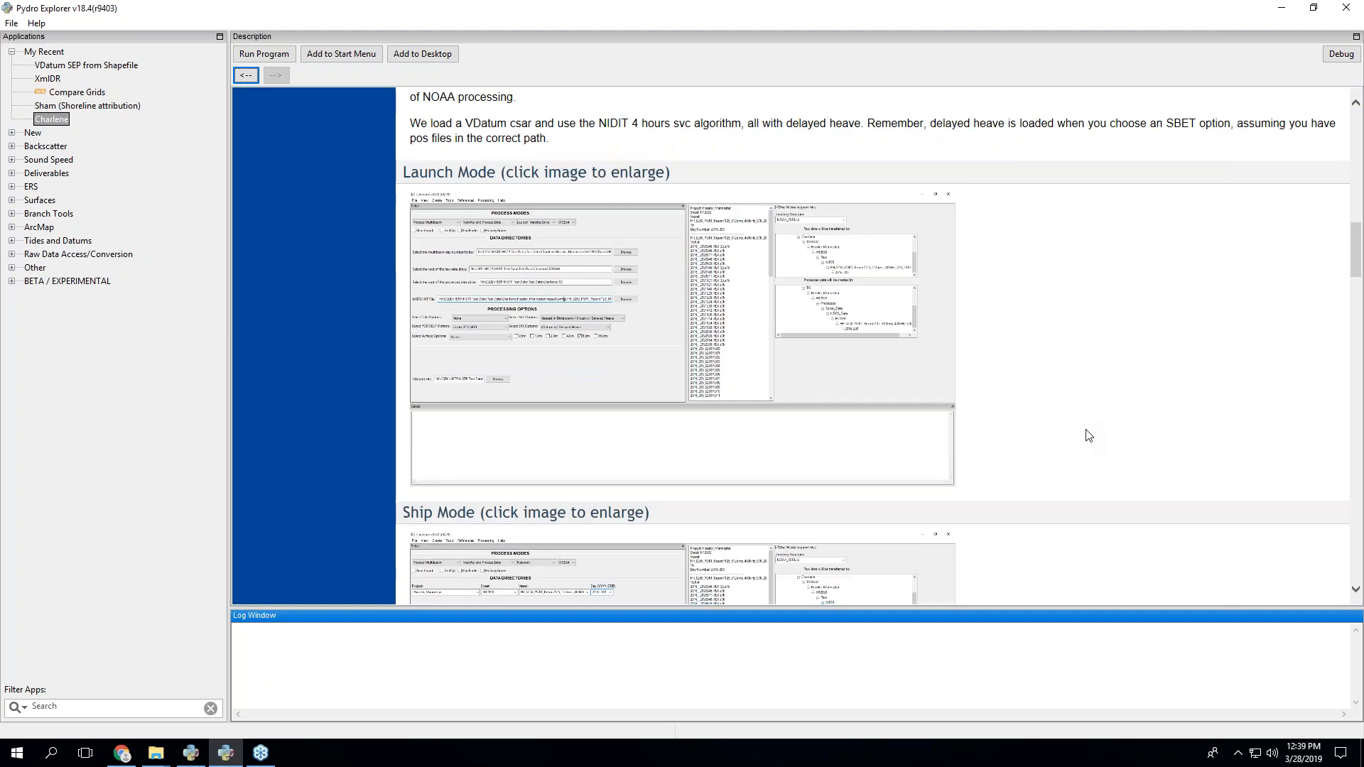
pyautogui.scroll(-5, 1087, 432)
pyautogui.scroll(3, 469, 166)
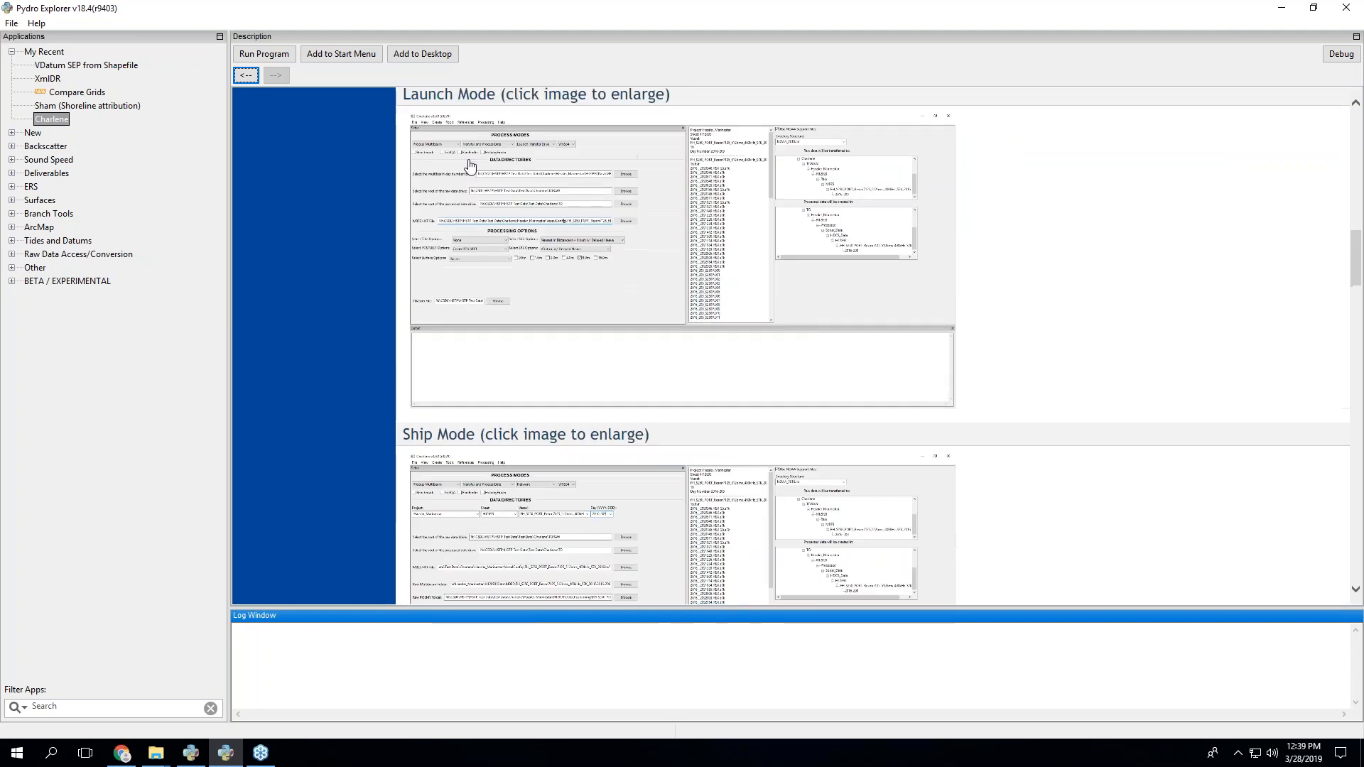
pyautogui.click(240, 79)
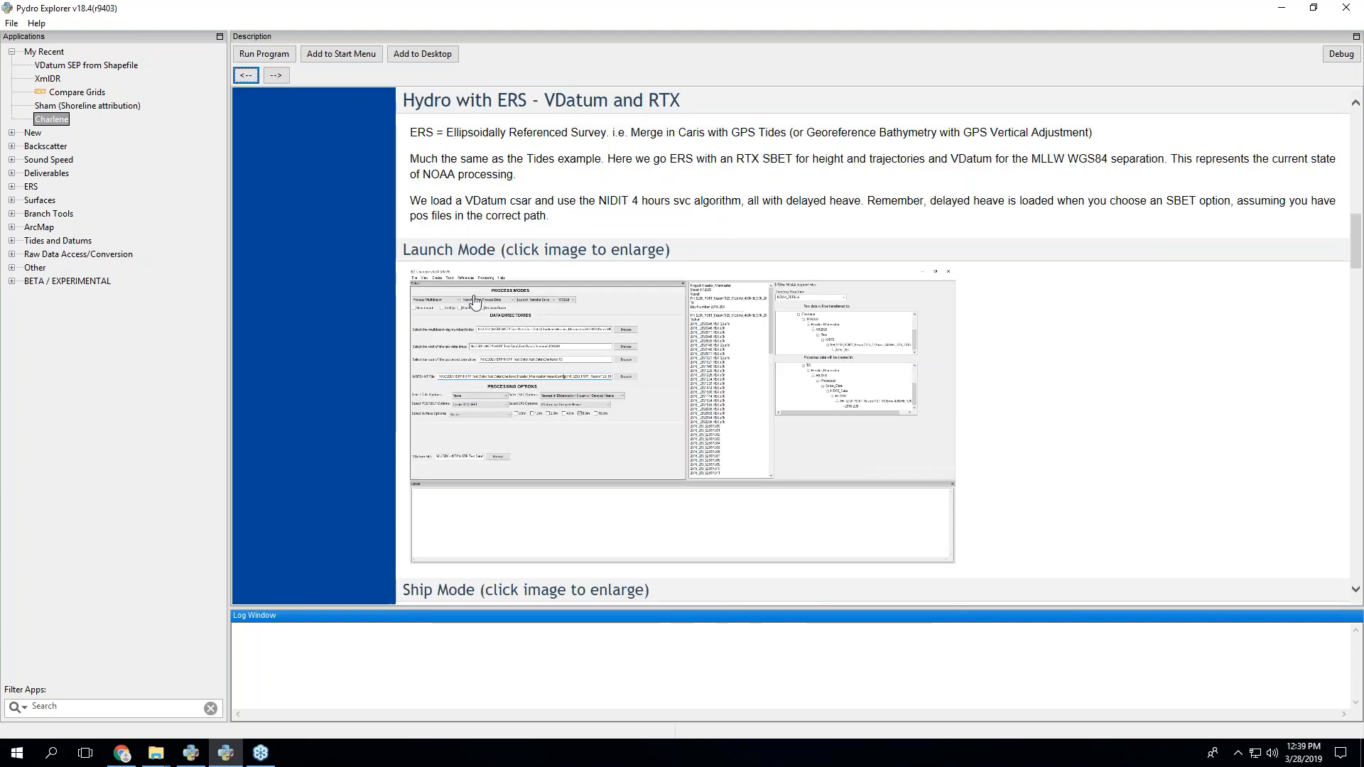
pyautogui.click(246, 75)
# - Open the Modes and functions documentation and read through the mode options down to the network-mode data directory settings
pyautogui.scroll(-3, 599, 364)
pyautogui.scroll(-1, 615, 398)
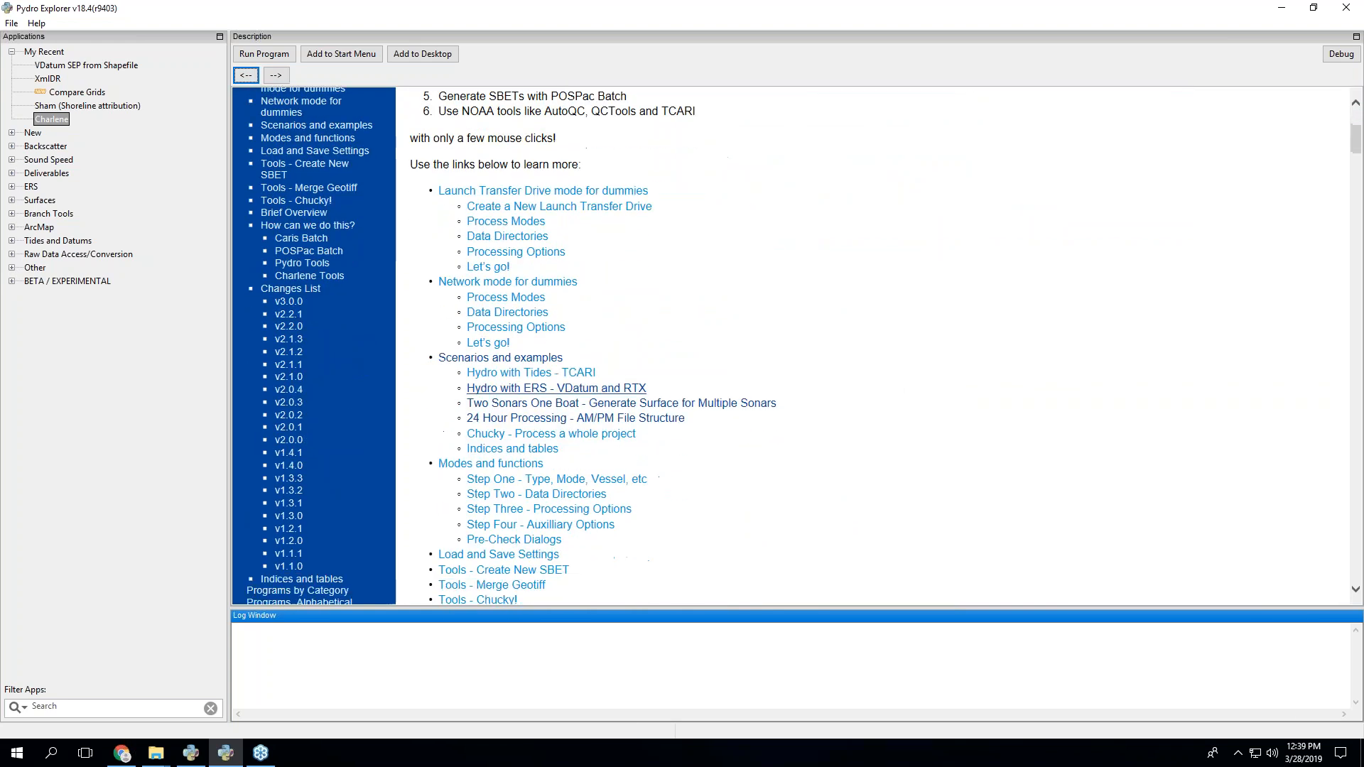
pyautogui.click(490, 463)
pyautogui.scroll(-6, 640, 462)
pyautogui.scroll(-15, 873, 346)
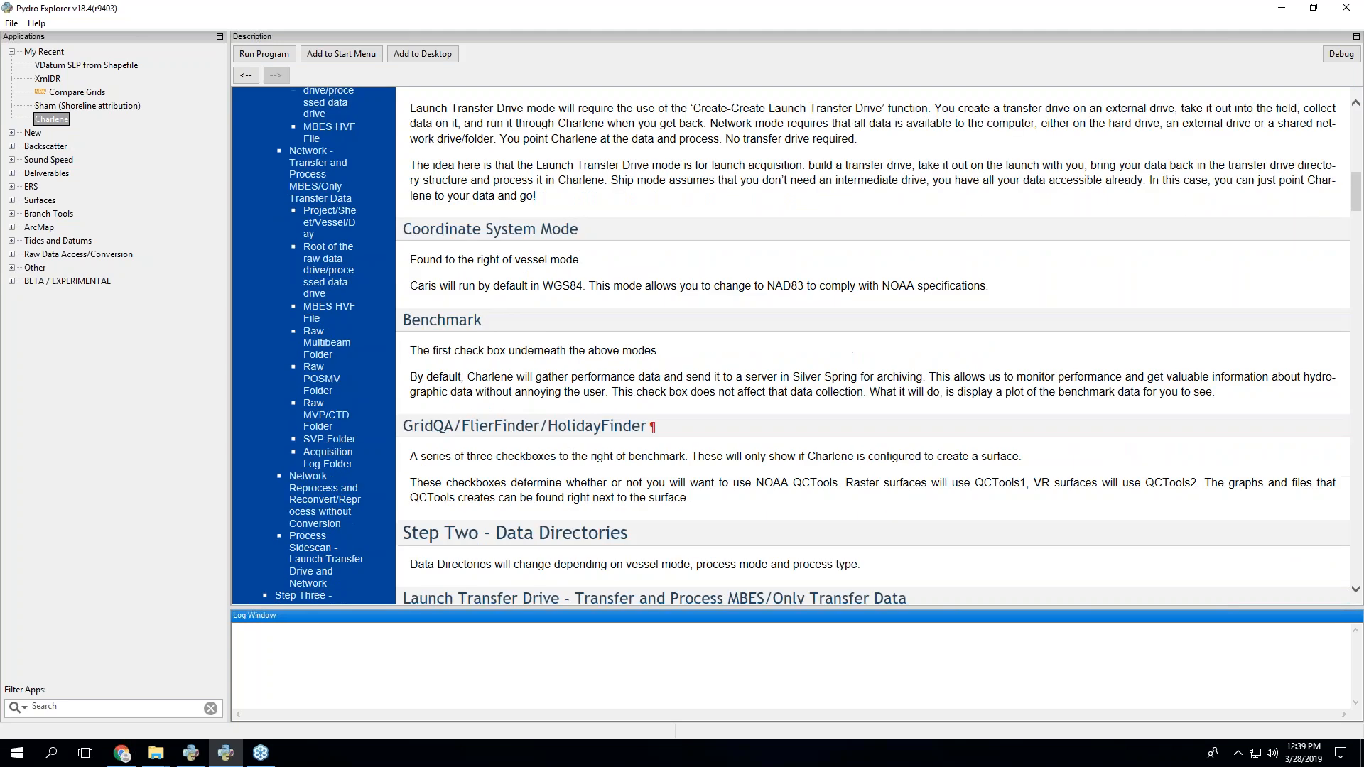
pyautogui.scroll(-15, 873, 347)
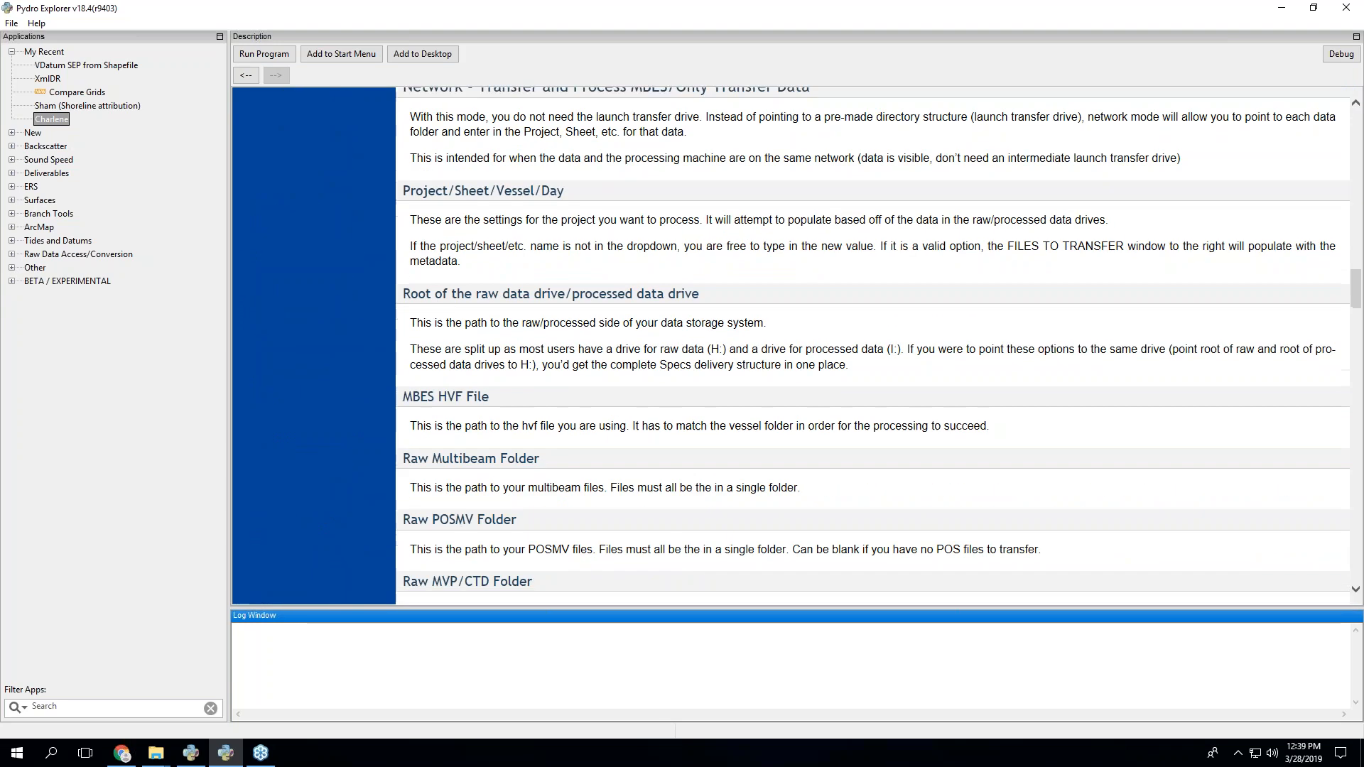
# - Read through the processing options in the Modes and functions documentation, covering the tide, SVC, POS/SBET, ERS and surface options
pyautogui.scroll(-5, 873, 346)
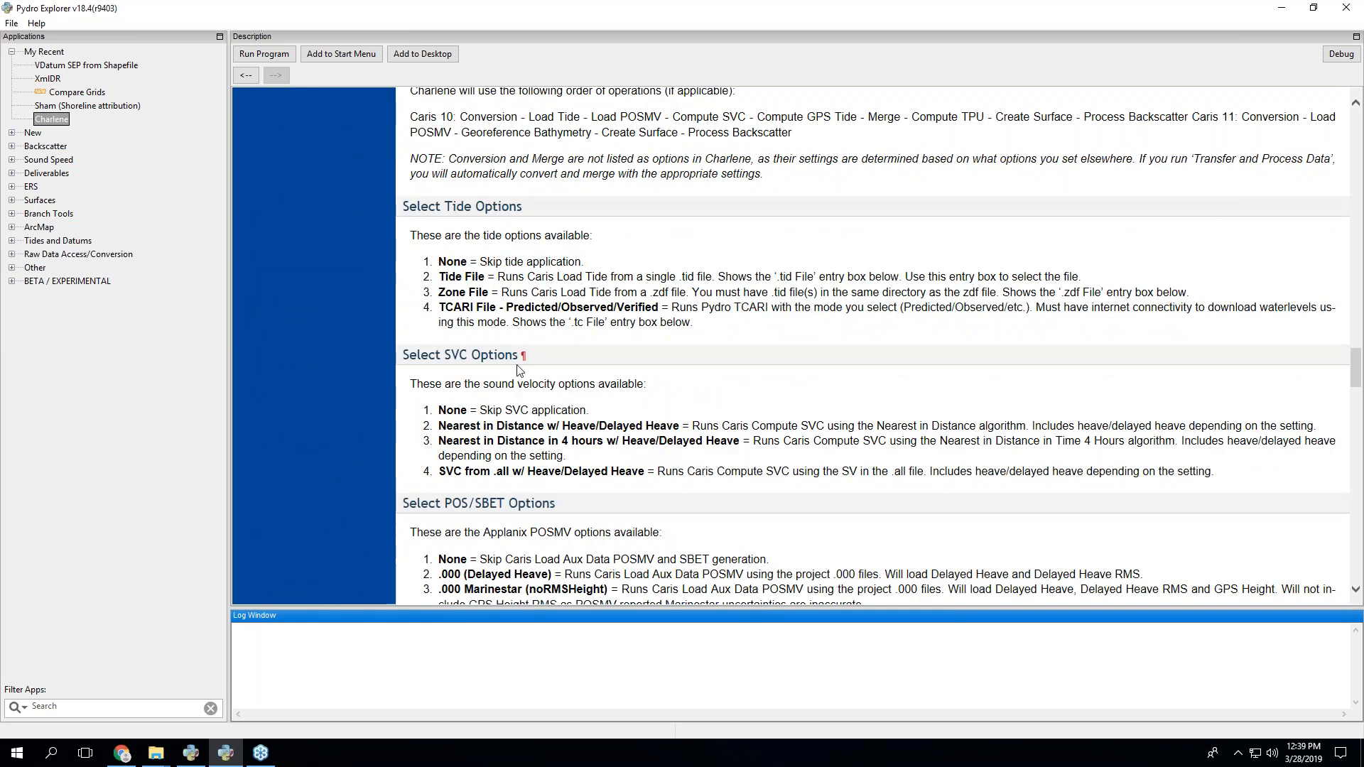
pyautogui.doubleClick(450, 276)
pyautogui.doubleClick(454, 292)
pyautogui.doubleClick(469, 308)
pyautogui.scroll(-3, 808, 395)
pyautogui.scroll(-5, 695, 432)
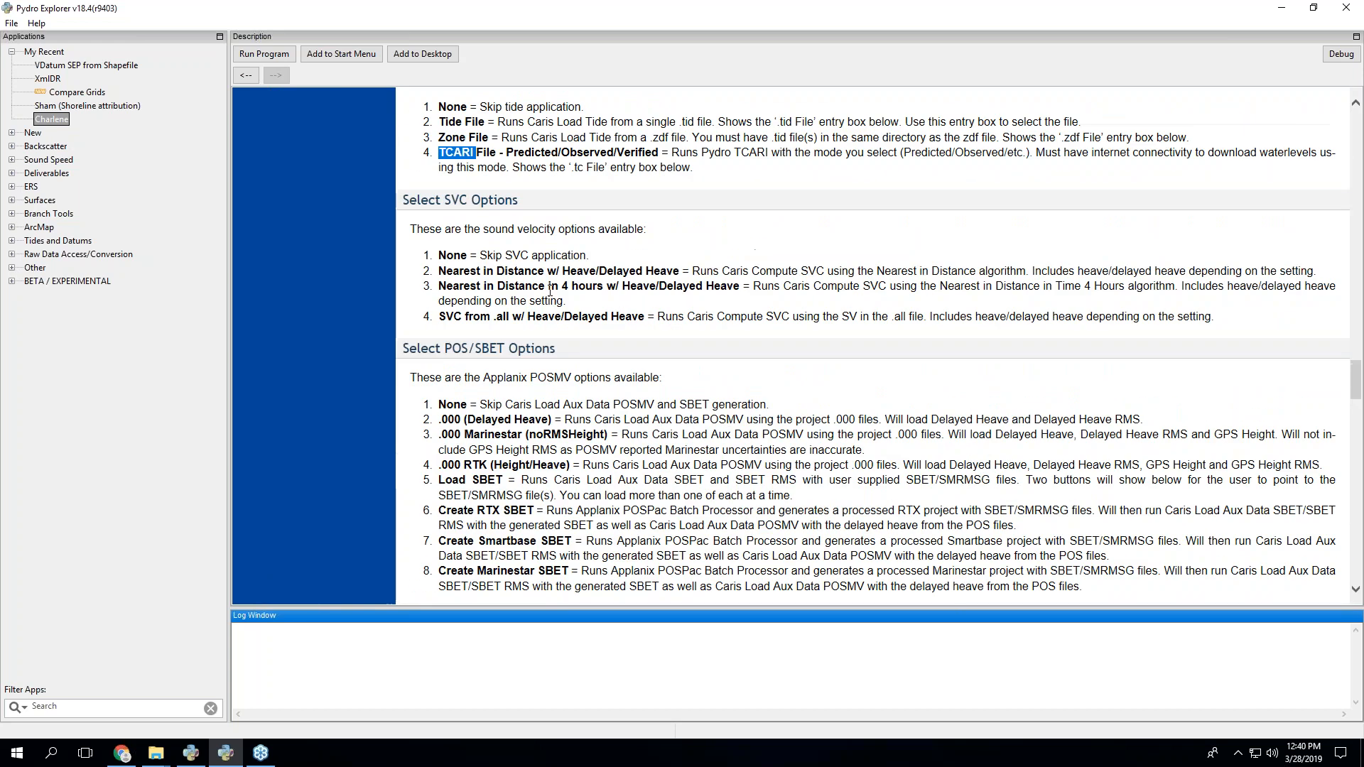
pyautogui.scroll(-3, 565, 382)
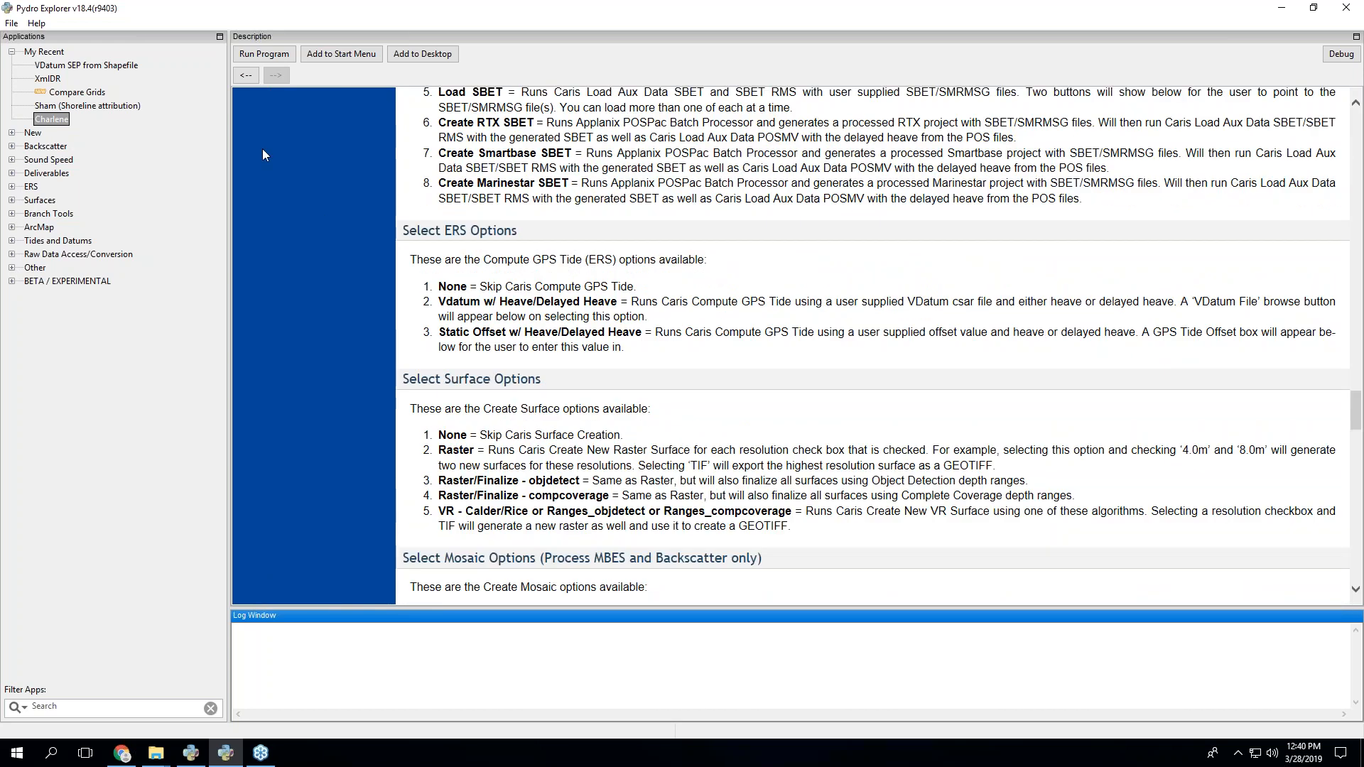
# - Return to the main Charlene documentation page, review its overview and links, and run the Charlene program
pyautogui.click(246, 75)
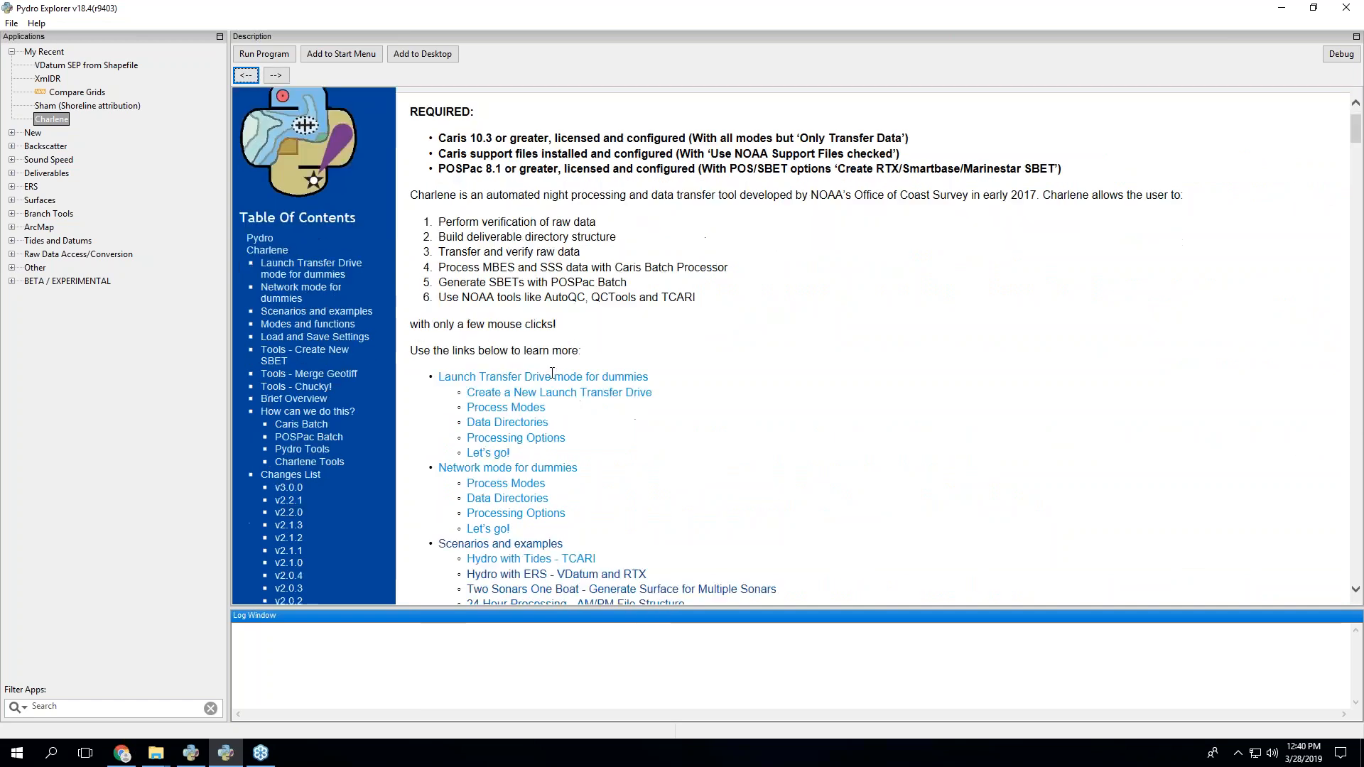
pyautogui.scroll(-5, 555, 501)
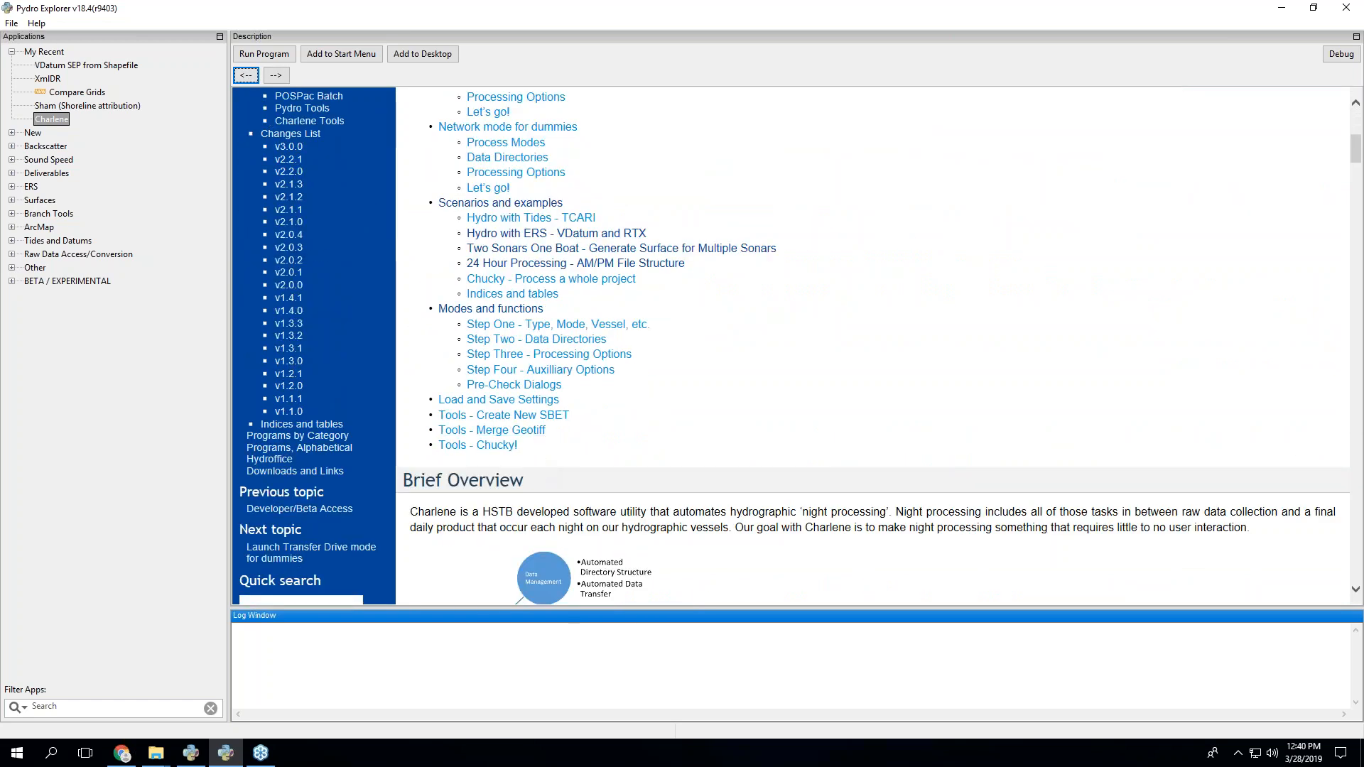
pyautogui.scroll(7, 556, 439)
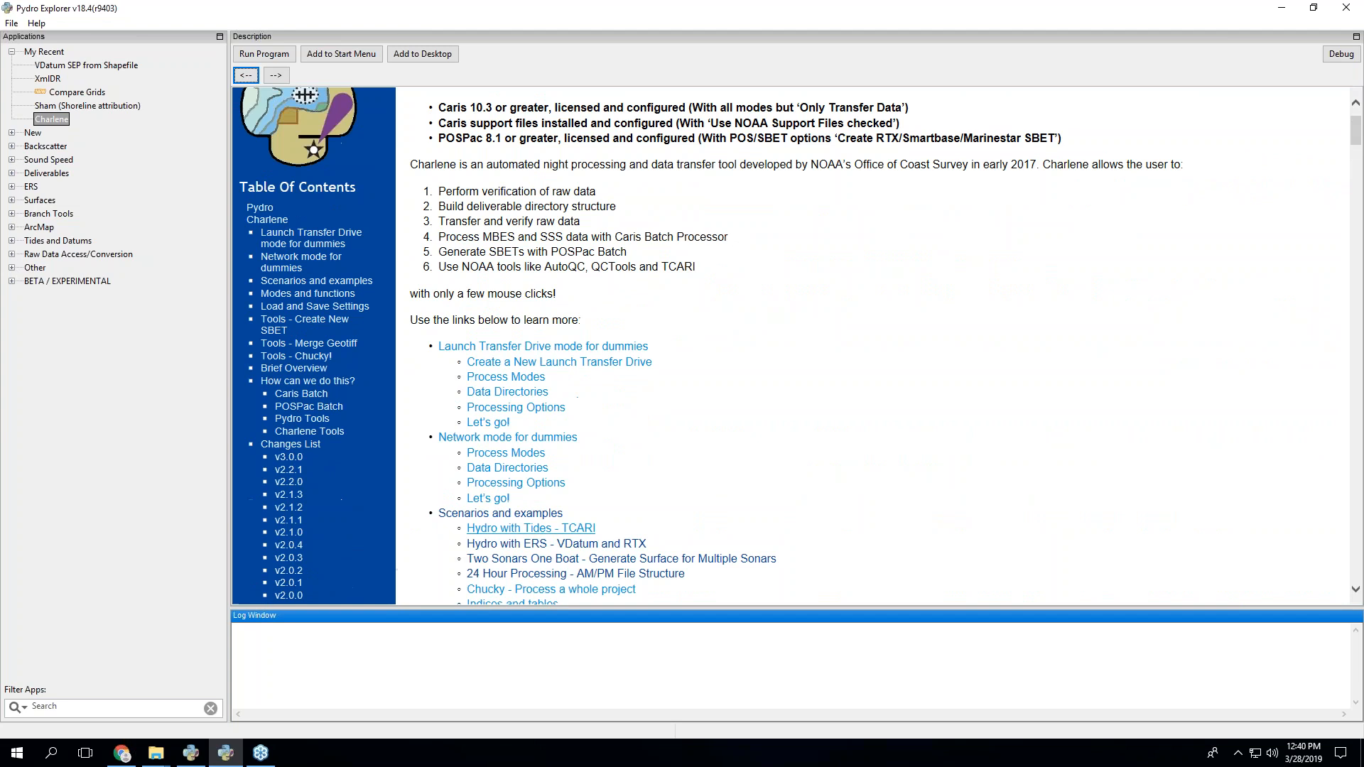
pyautogui.scroll(2, 800, 346)
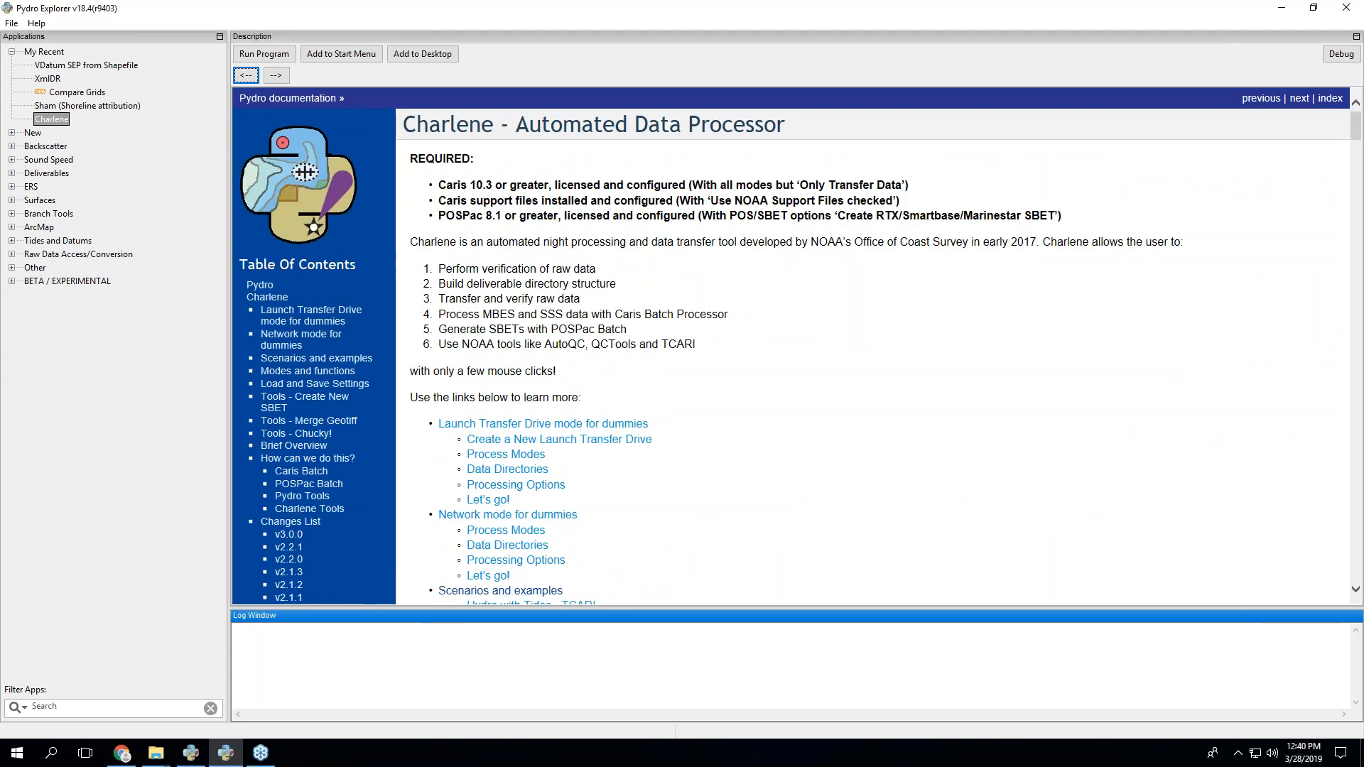
pyautogui.click(264, 56)
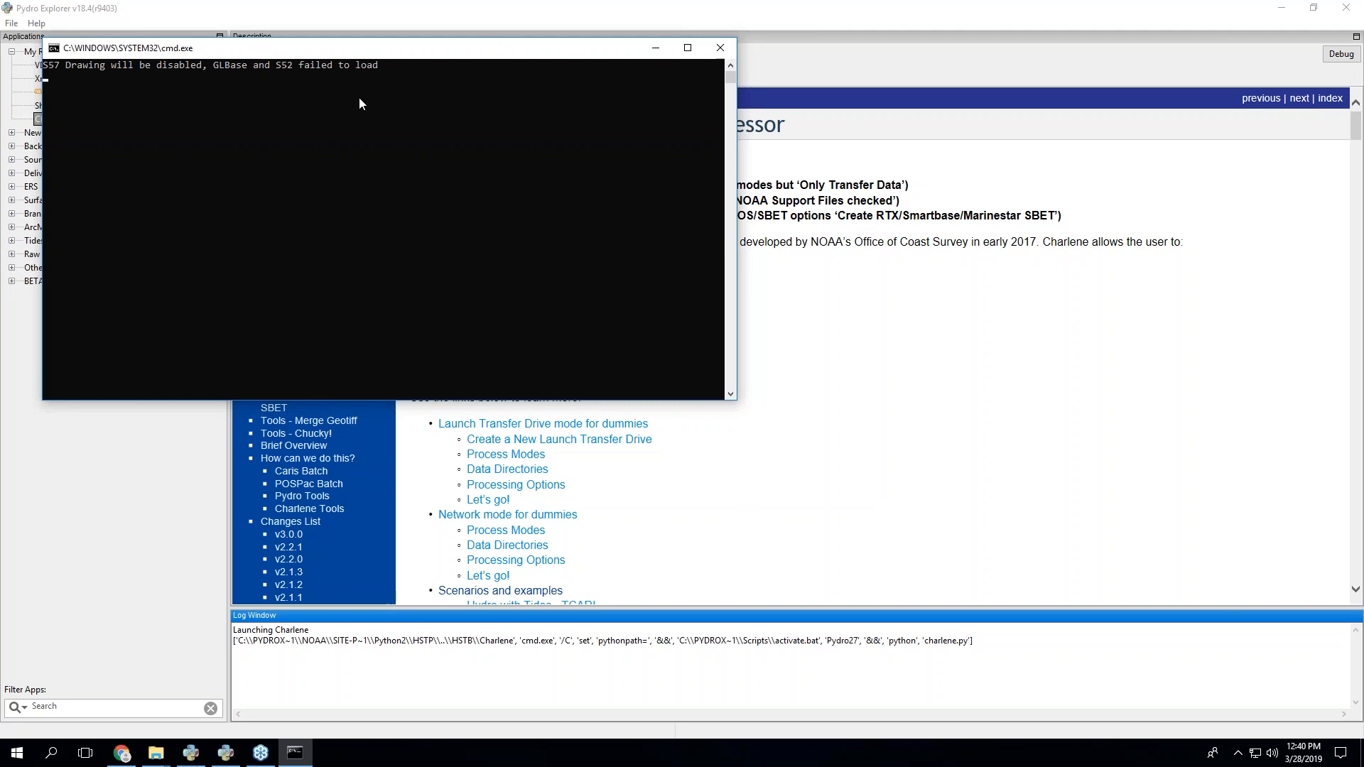
pyautogui.moveTo(344, 56); pyautogui.dragTo(689, 117)
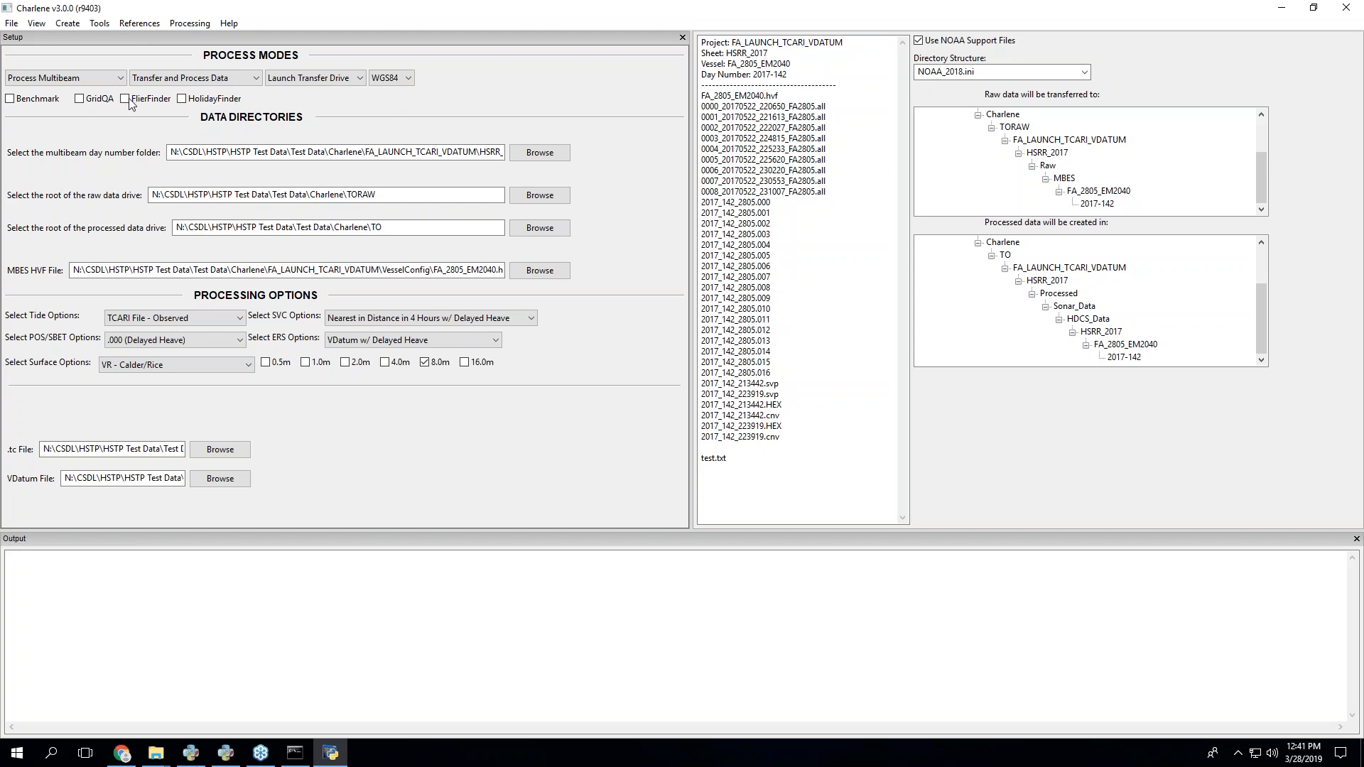
# - Look at the available data types and the Launch Transfer Drive and Network choices in the process modes, keeping the current selections
pyautogui.click(118, 79)
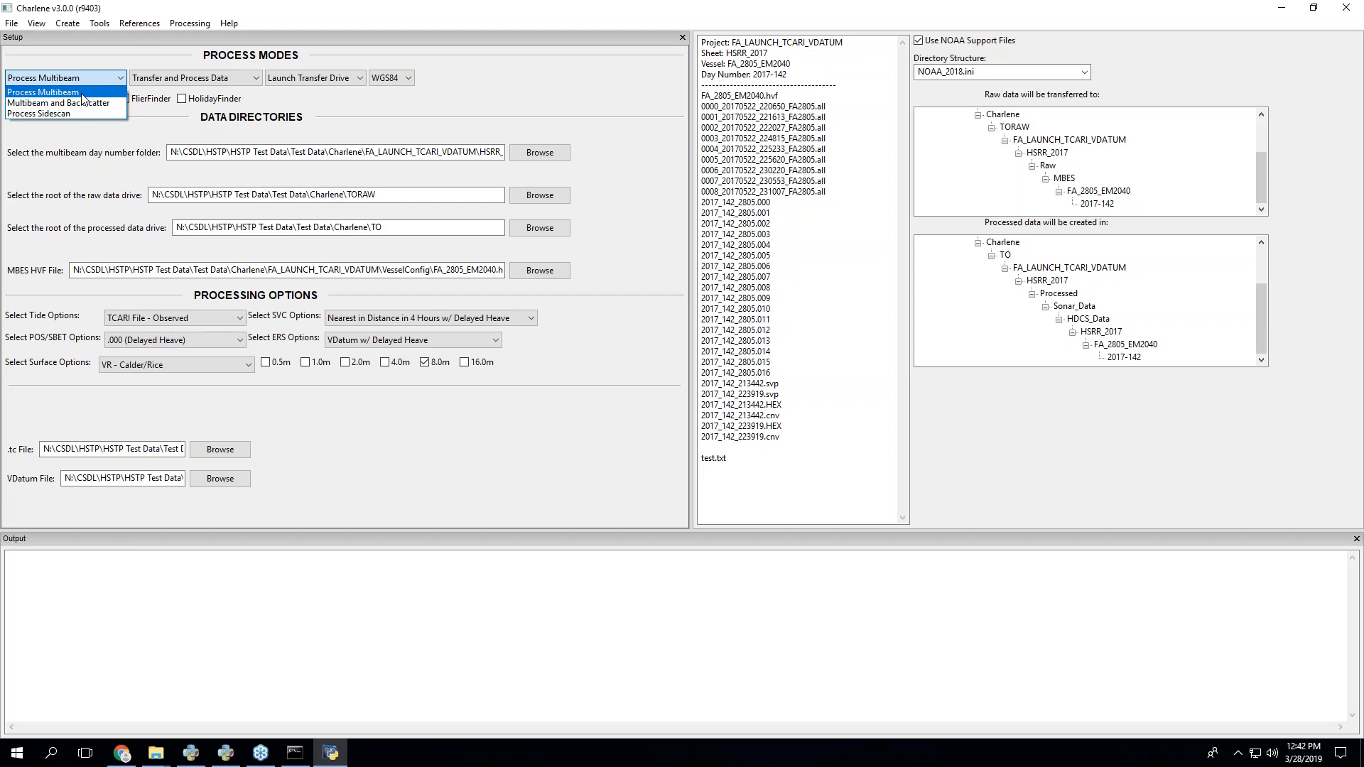
pyautogui.click(359, 113)
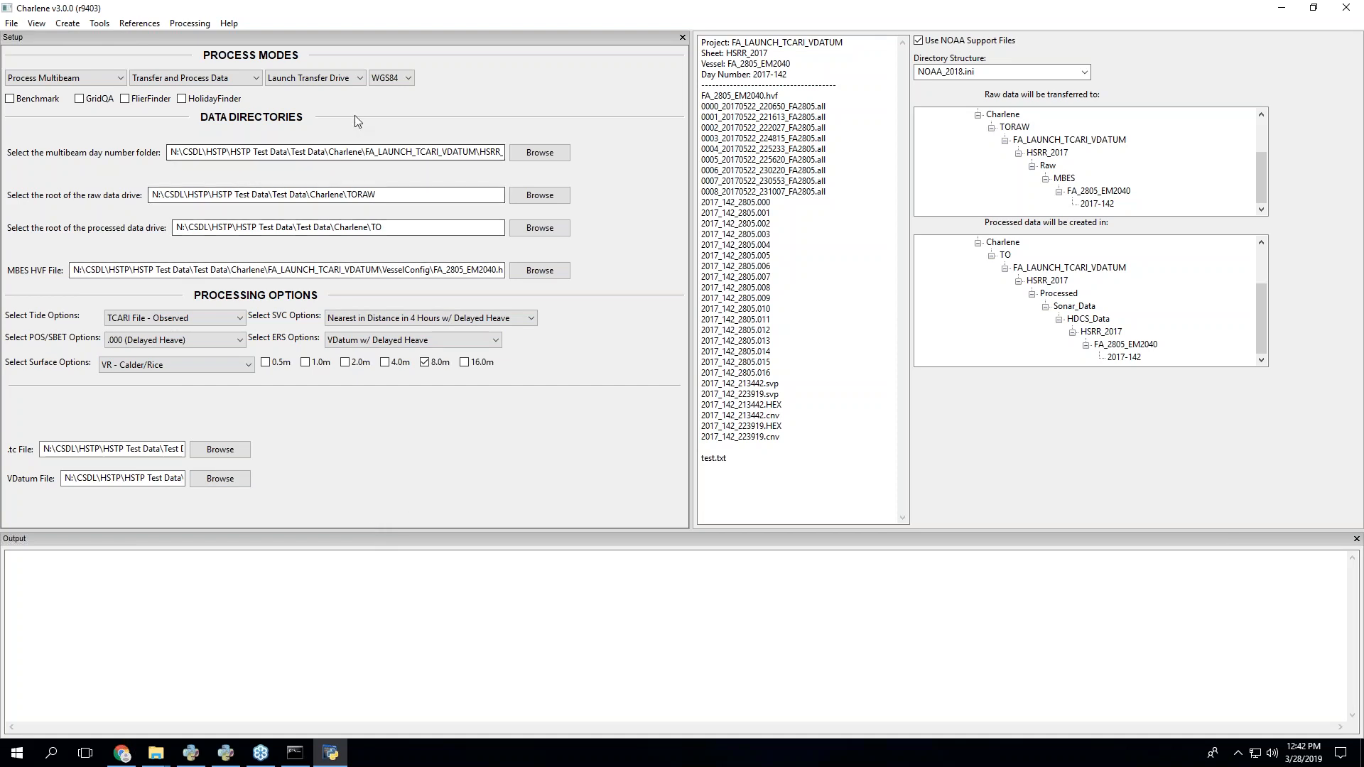
pyautogui.click(357, 77)
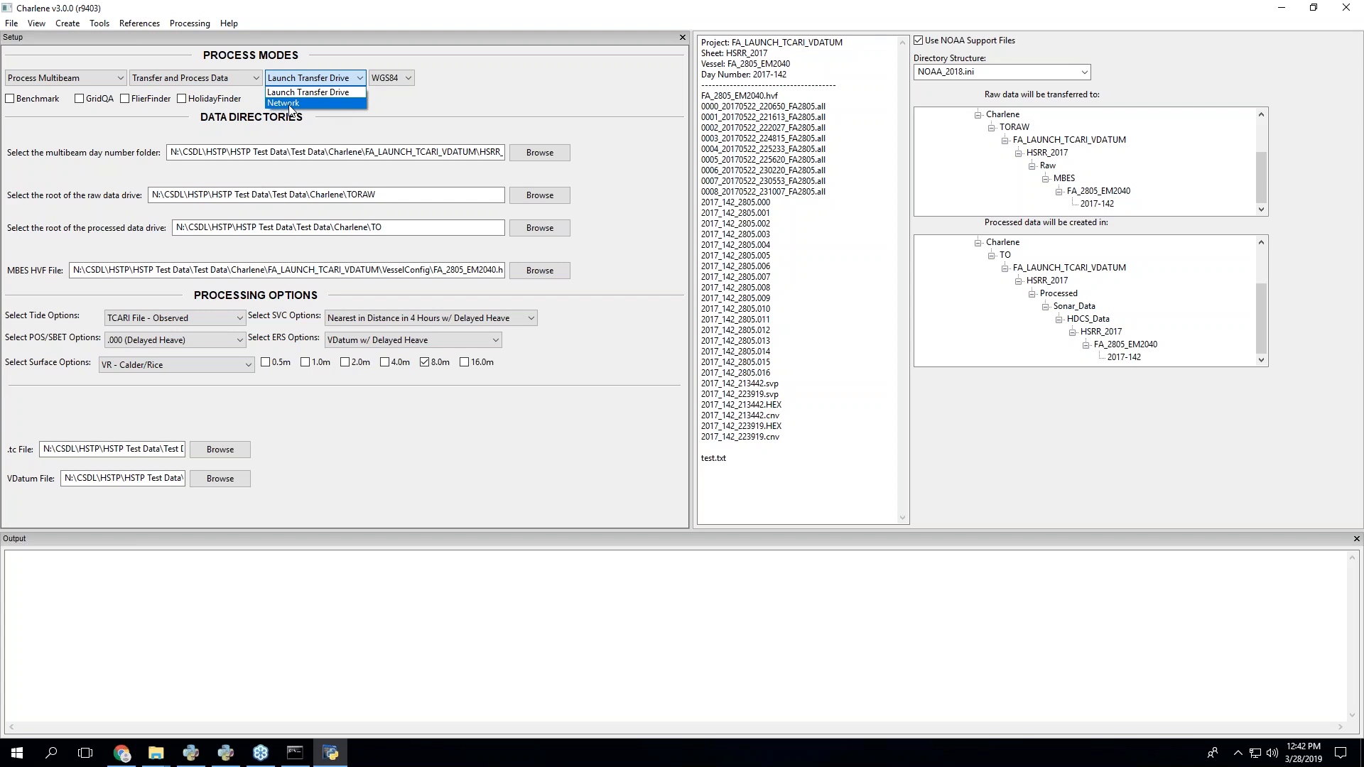
pyautogui.click(330, 118)
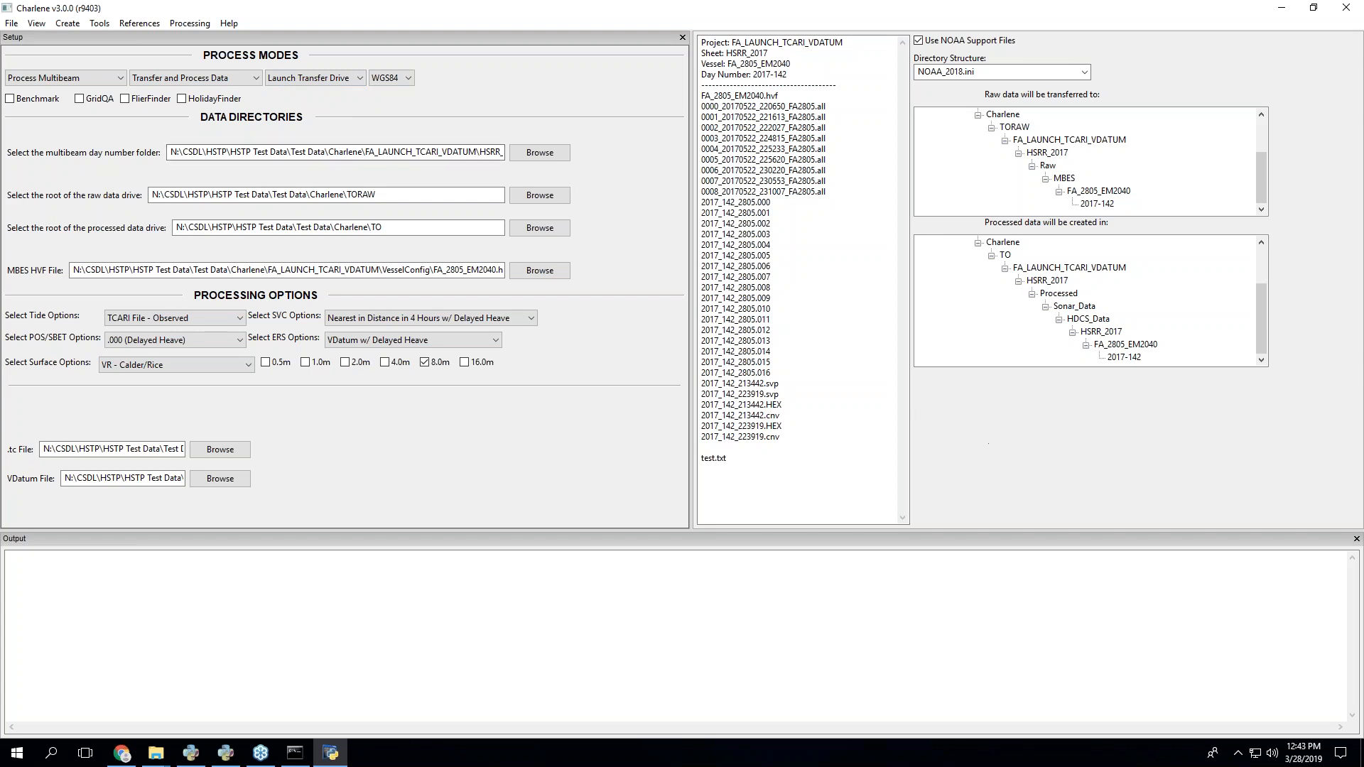
# - Open the Launch Vs Network Diagram from Charlene's help resources
pyautogui.click(233, 26)
pyautogui.click(250, 15)
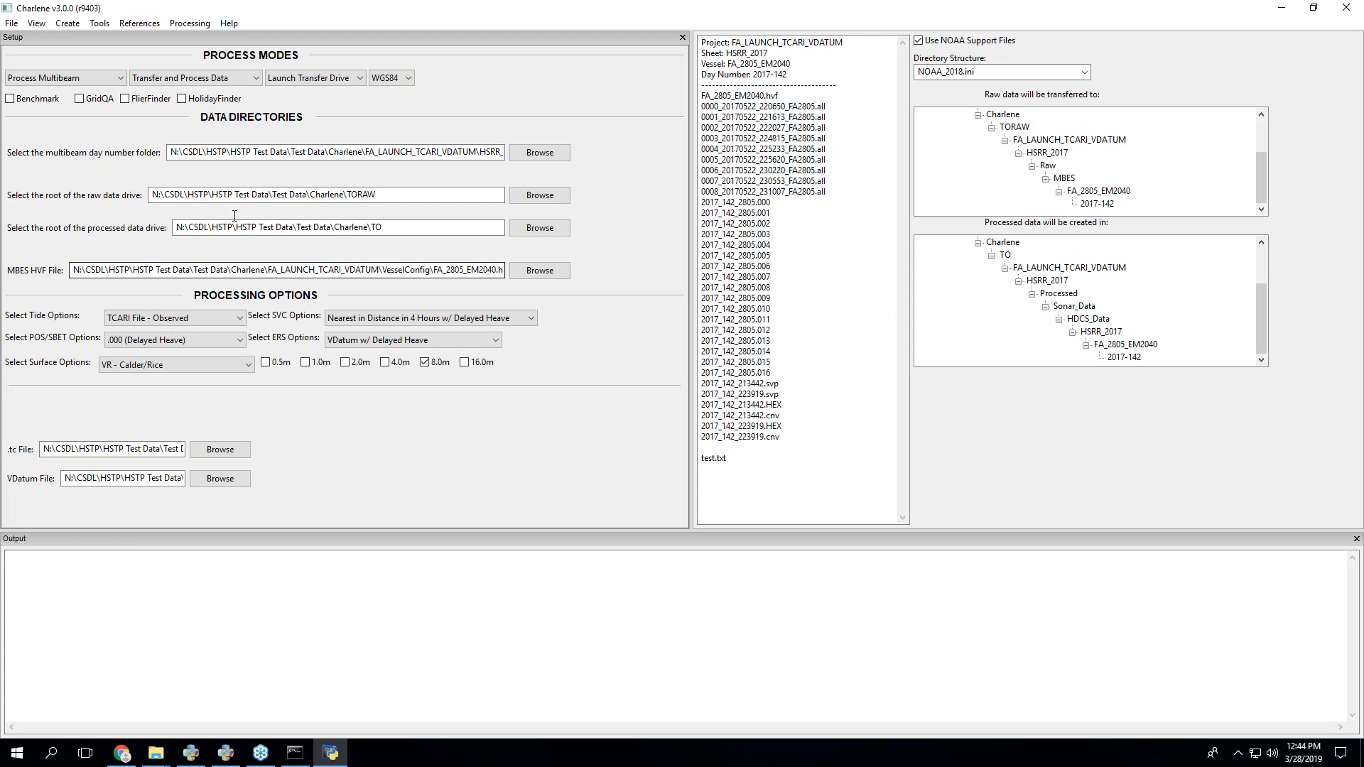
pyautogui.click(232, 24)
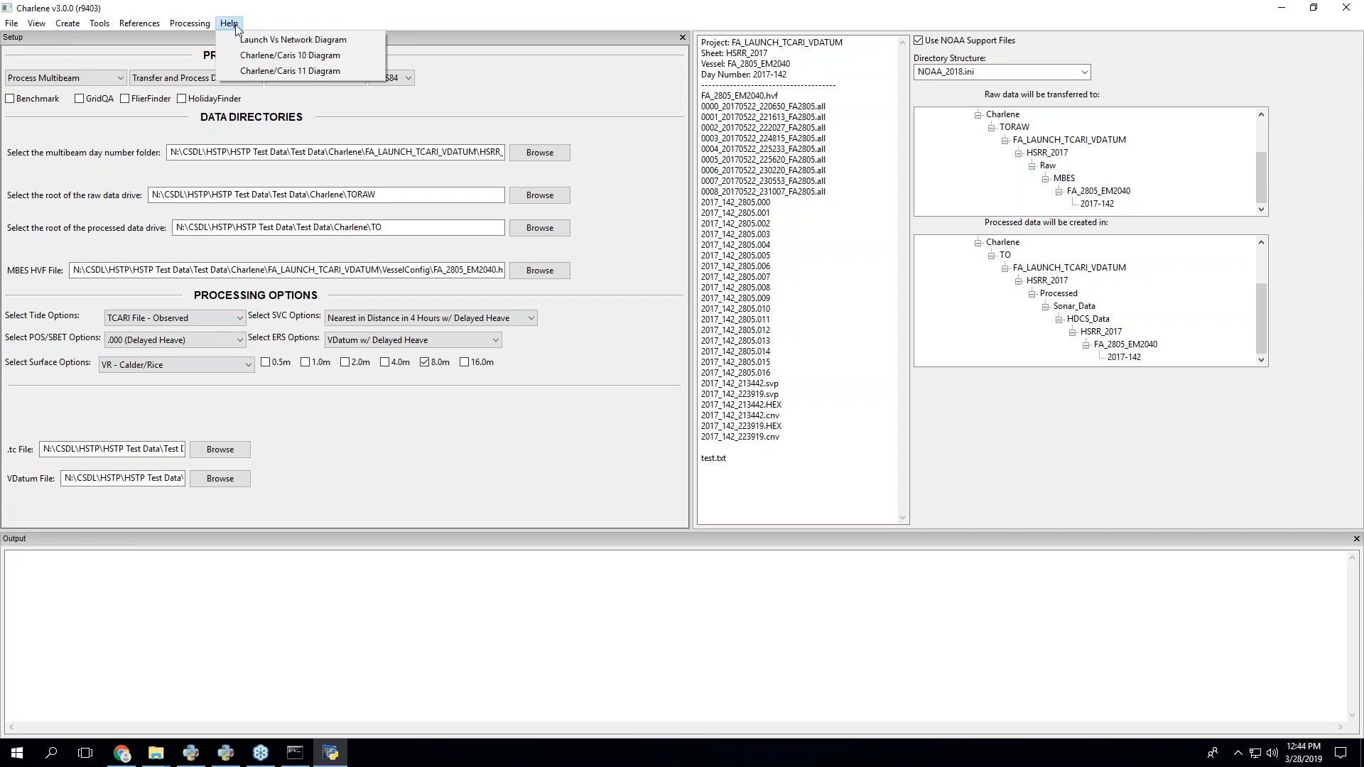
pyautogui.click(320, 42)
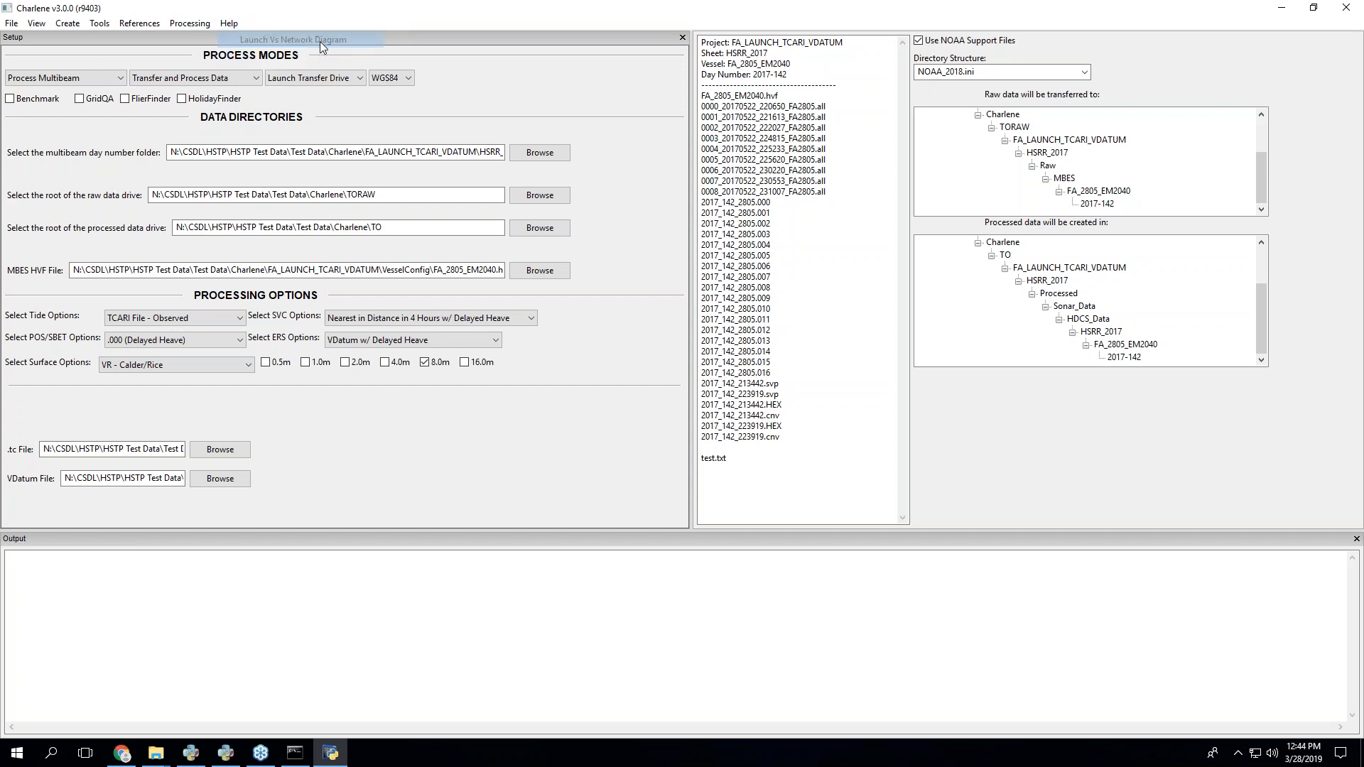
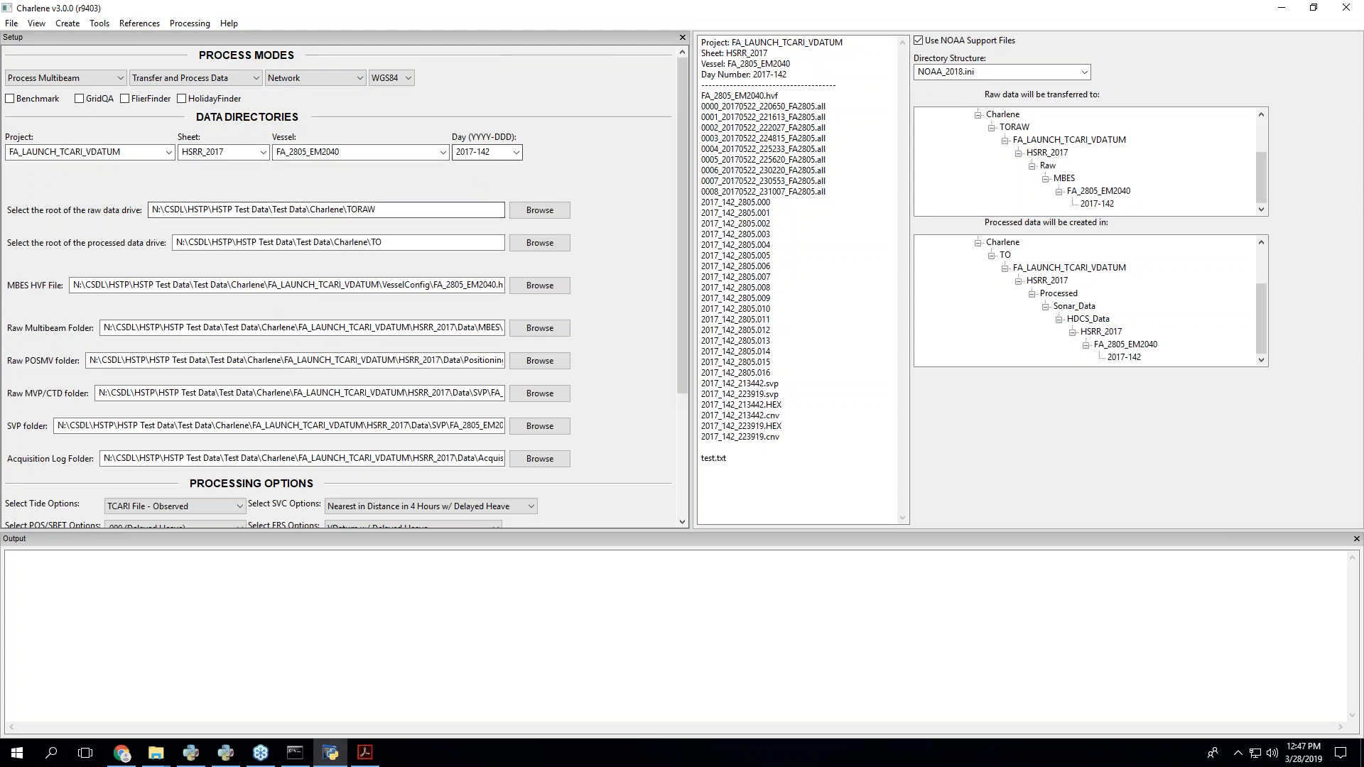
# - Compare the data directory settings by alternating between Launch Transfer Drive and Network modes, finishing with Launch Transfer Drive selected
pyautogui.click(359, 79)
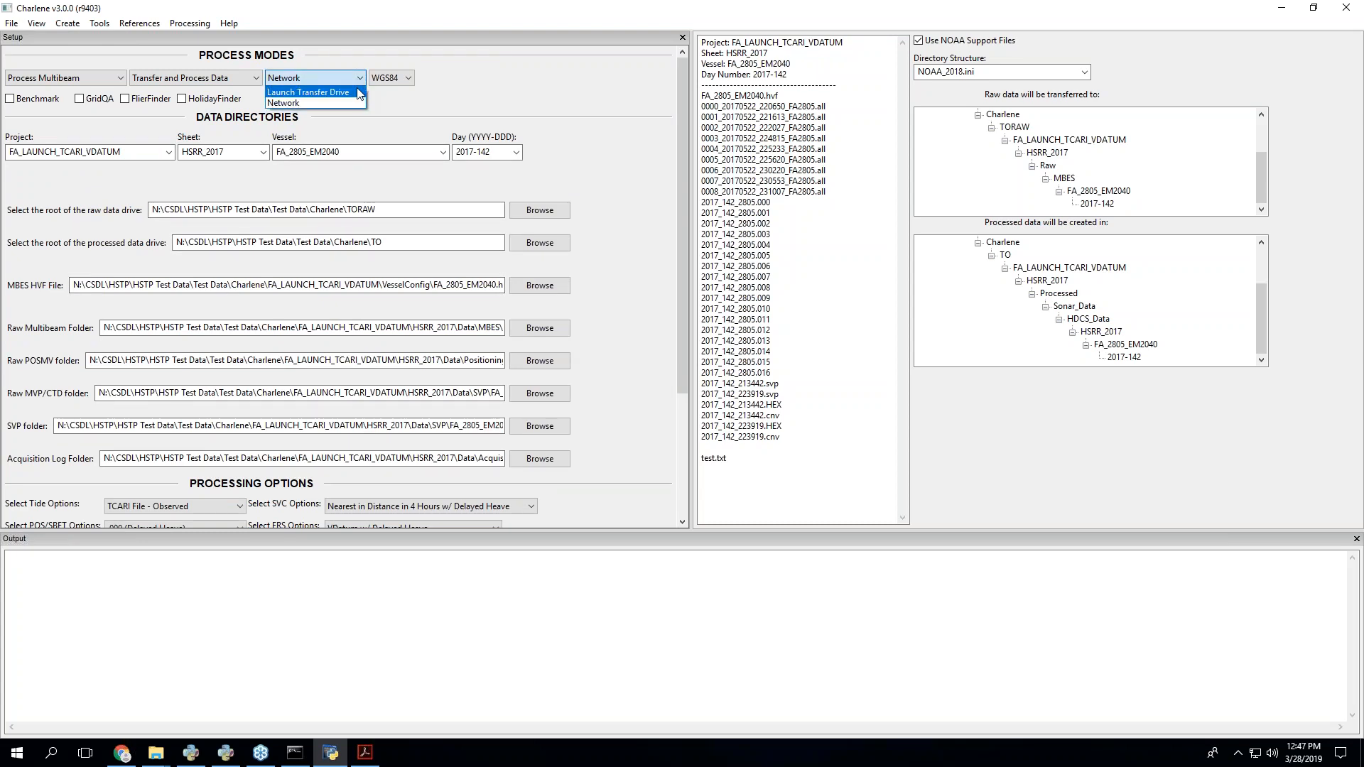
pyautogui.click(359, 98)
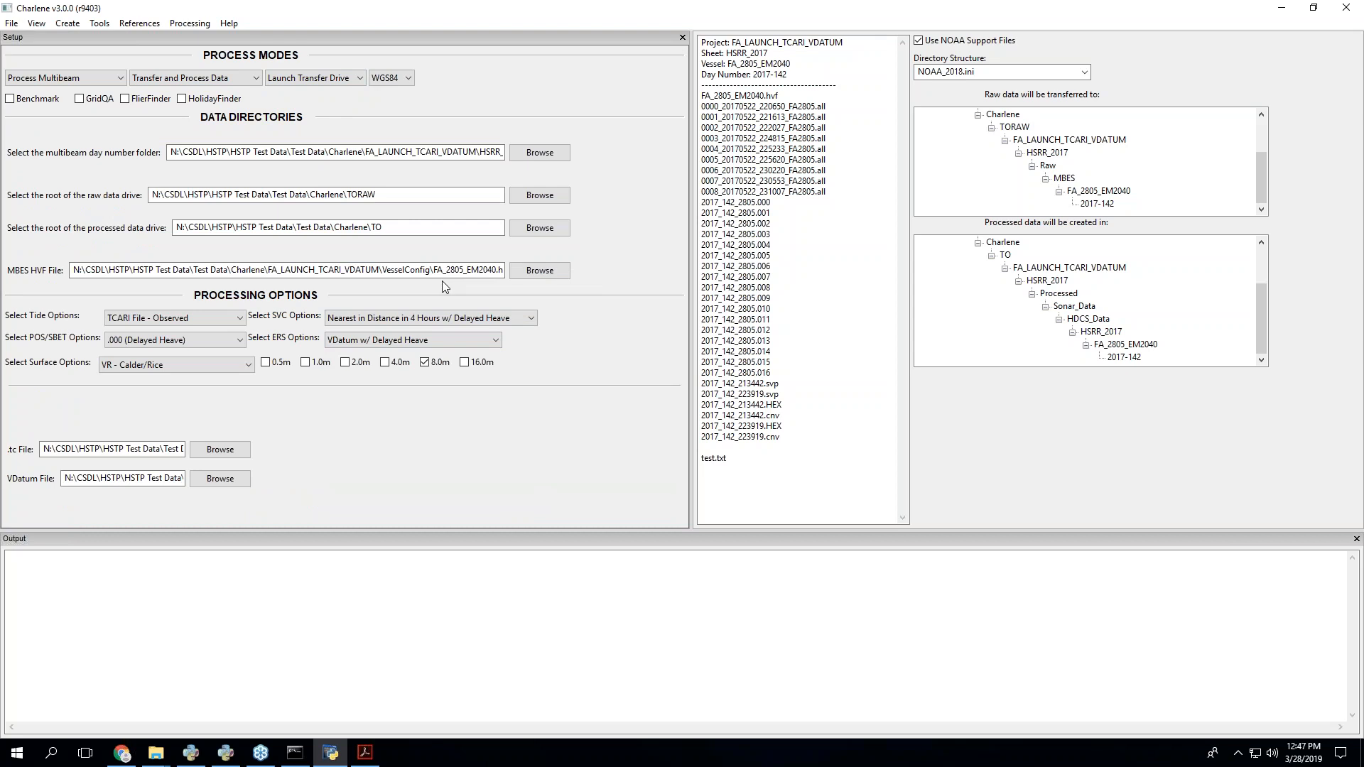
pyautogui.click(341, 78)
pyautogui.click(342, 95)
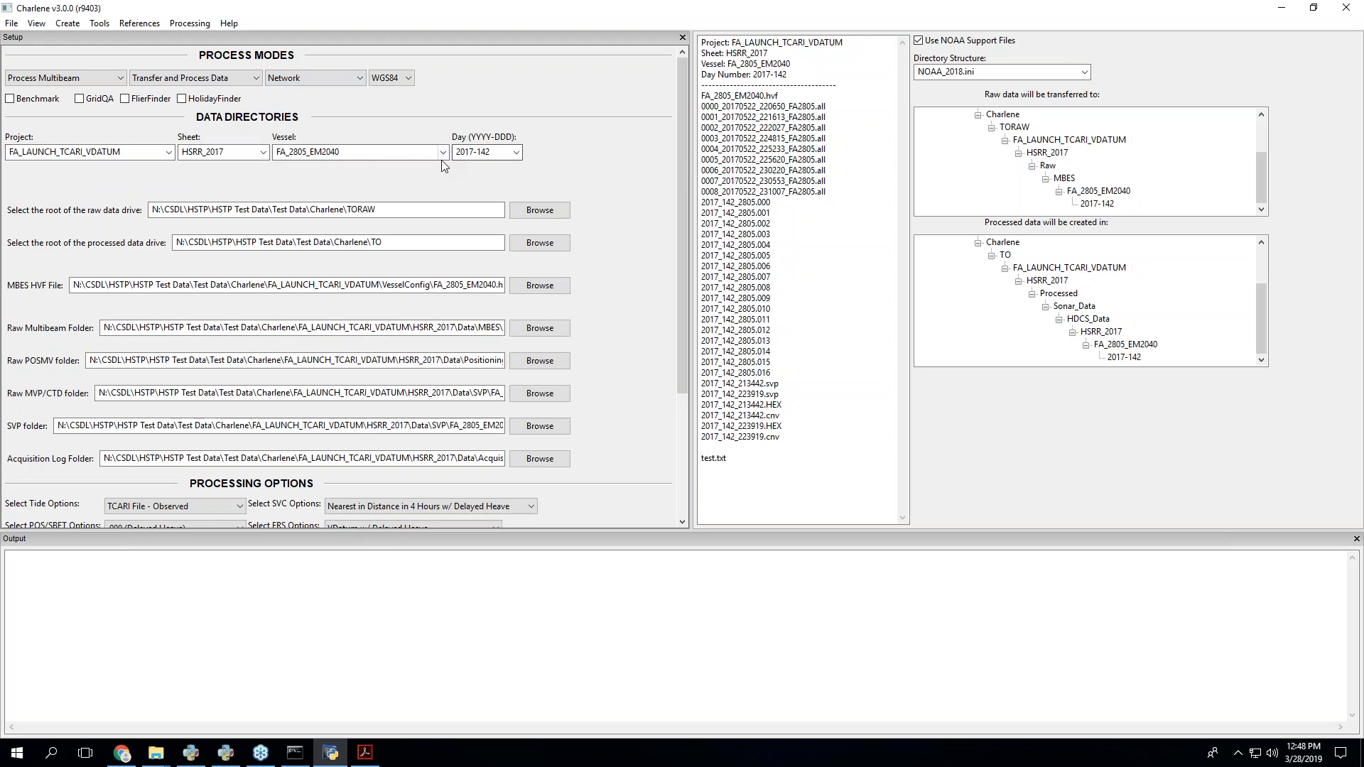
pyautogui.click(303, 81)
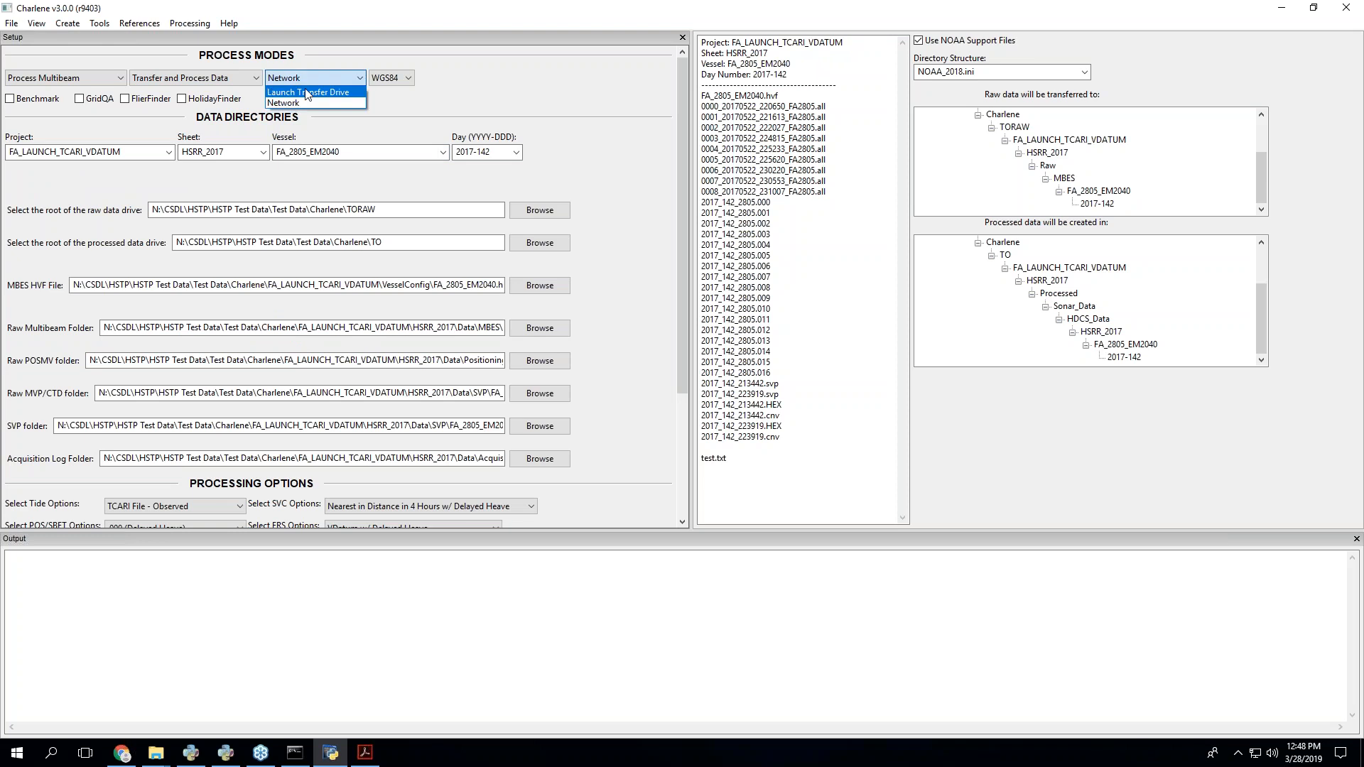
pyautogui.click(306, 91)
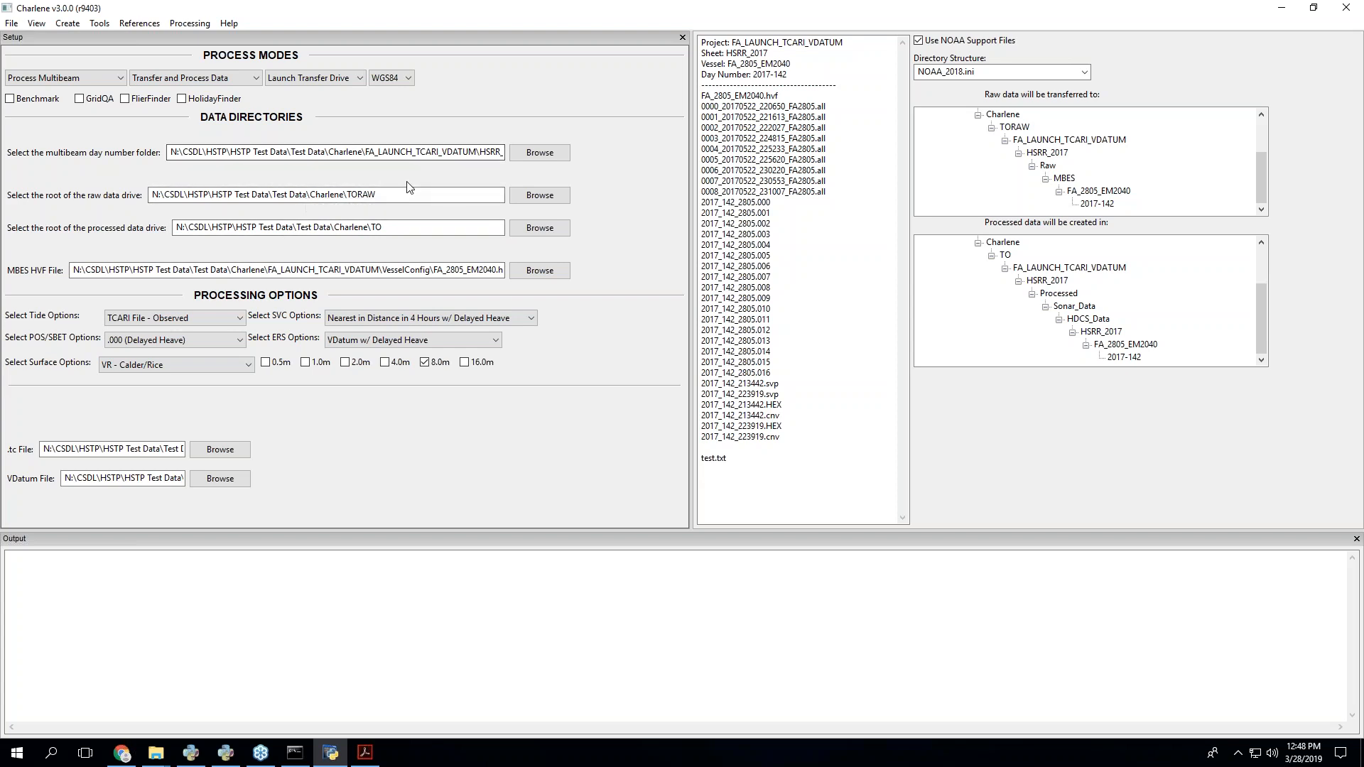
# - Open the Charlene/Caris 10 Diagram and examine the input files, SBET creation, conversion and auxiliary data stages of its Tides and ERS workflow
pyautogui.click(230, 24)
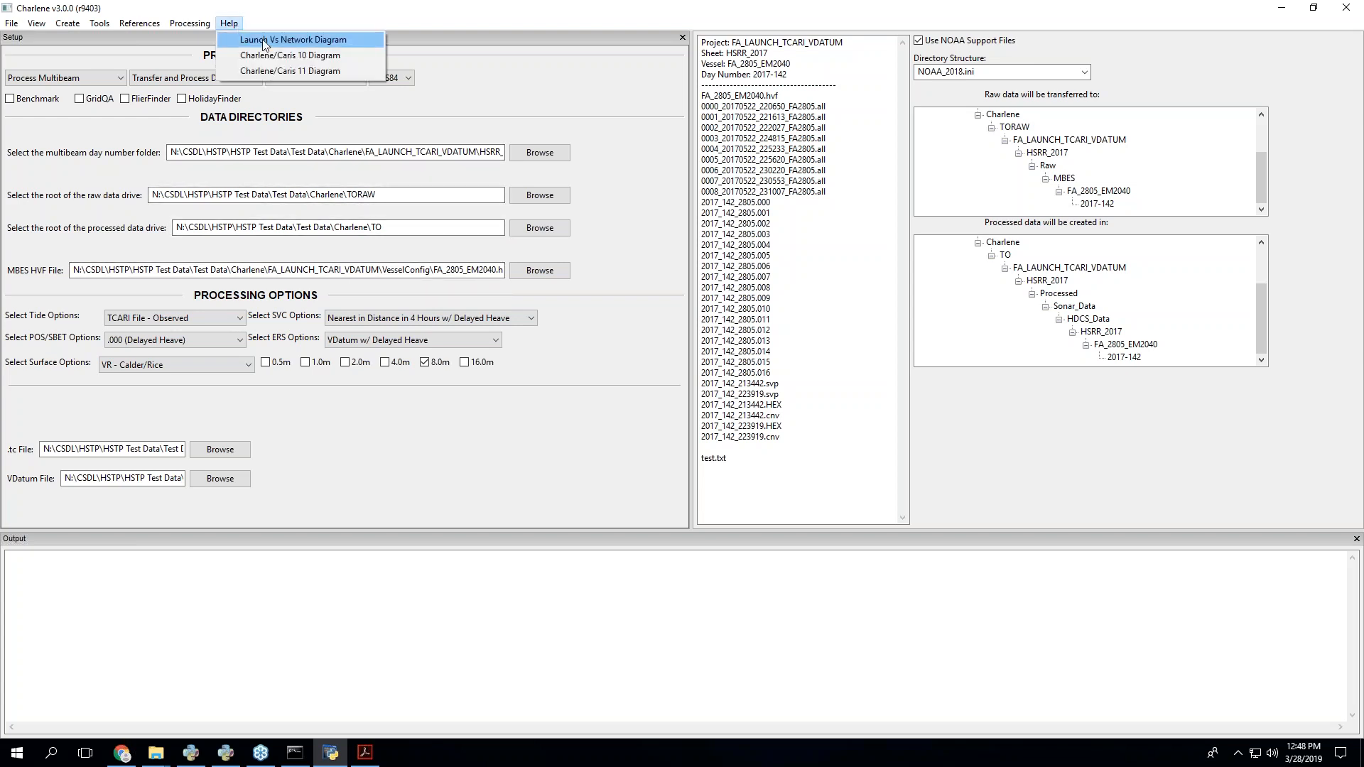
pyautogui.click(300, 60)
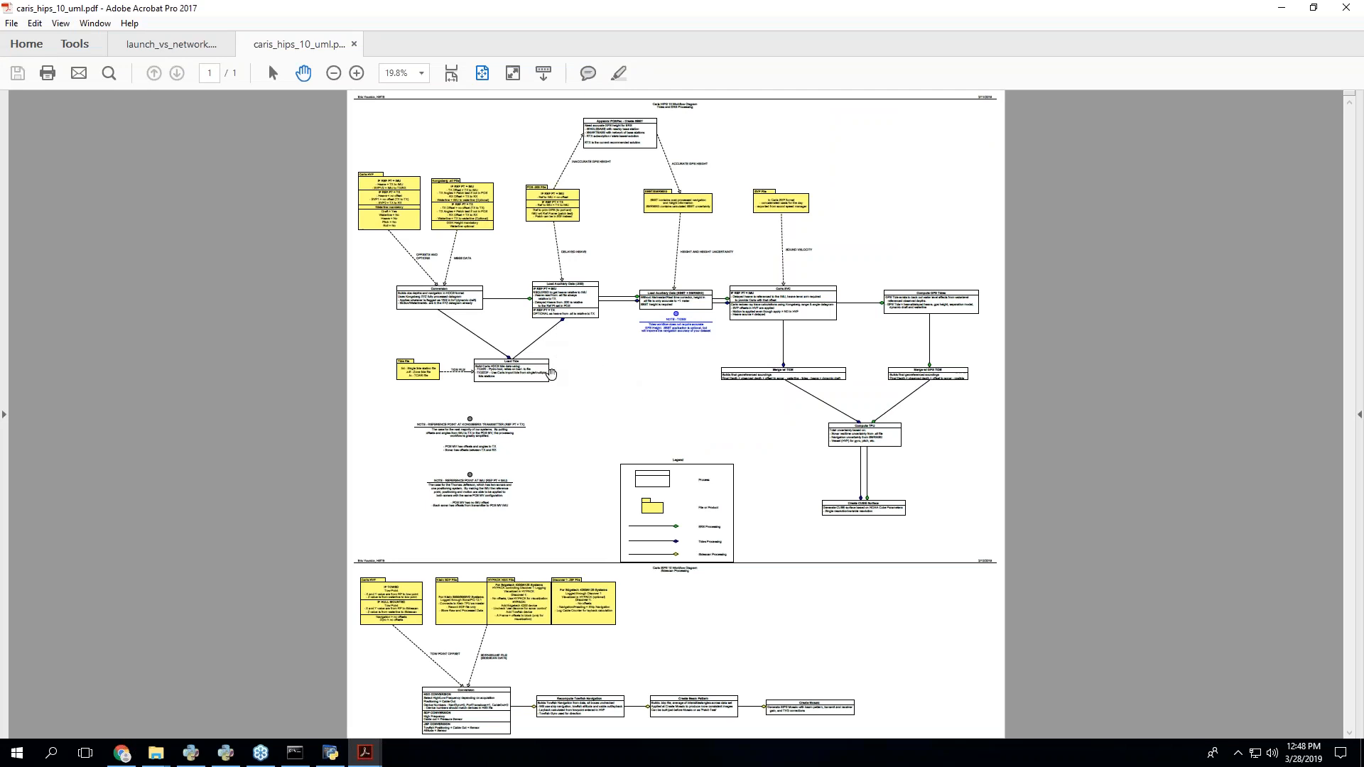
pyautogui.scroll(4, 552, 374)
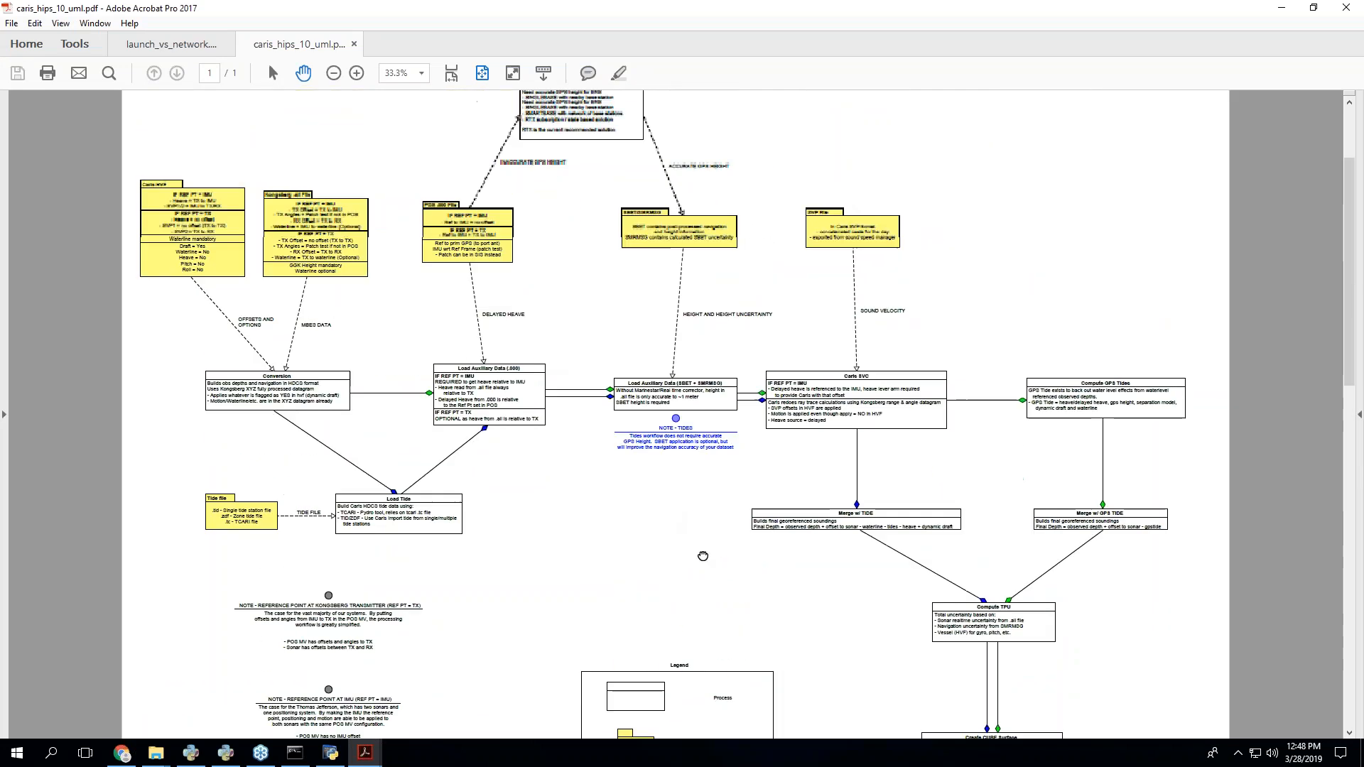
pyautogui.scroll(2, 532, 435)
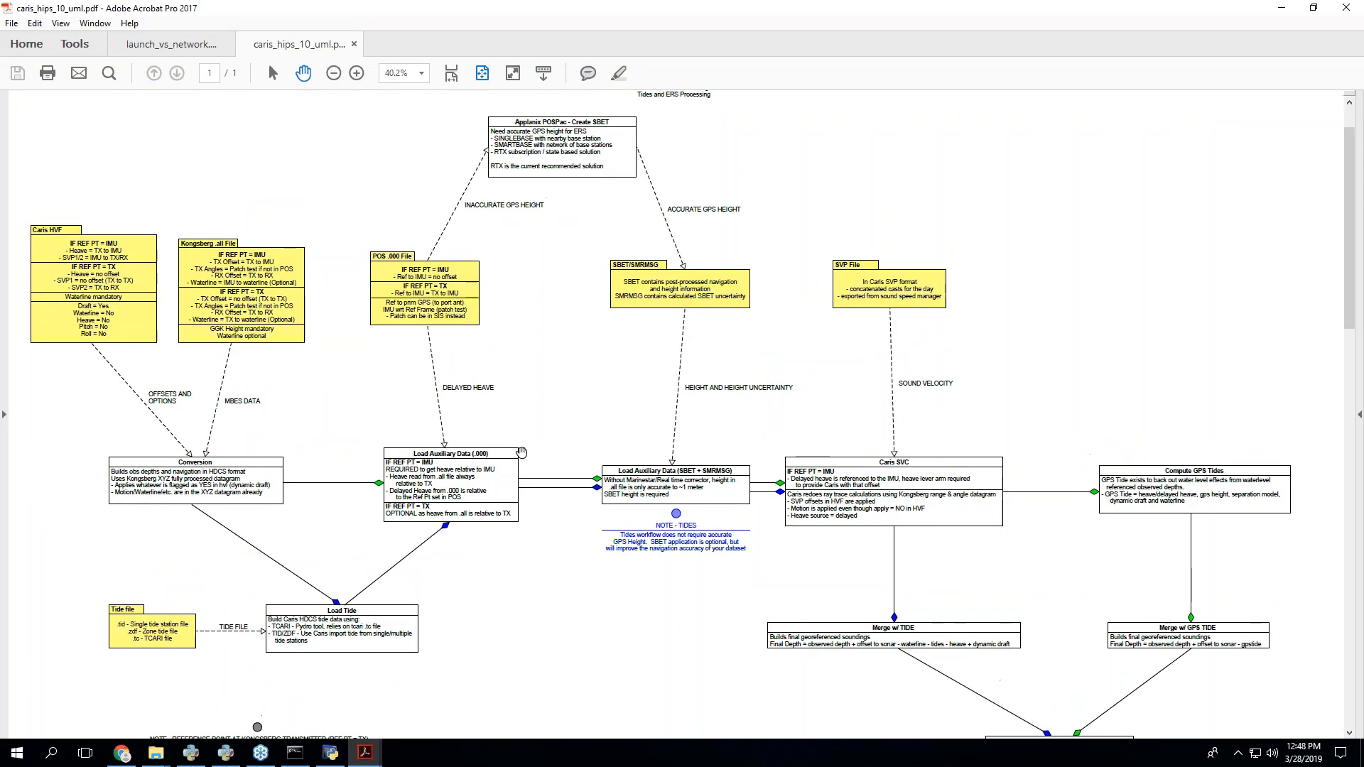
pyautogui.moveTo(494, 444); pyautogui.dragTo(502, 499)
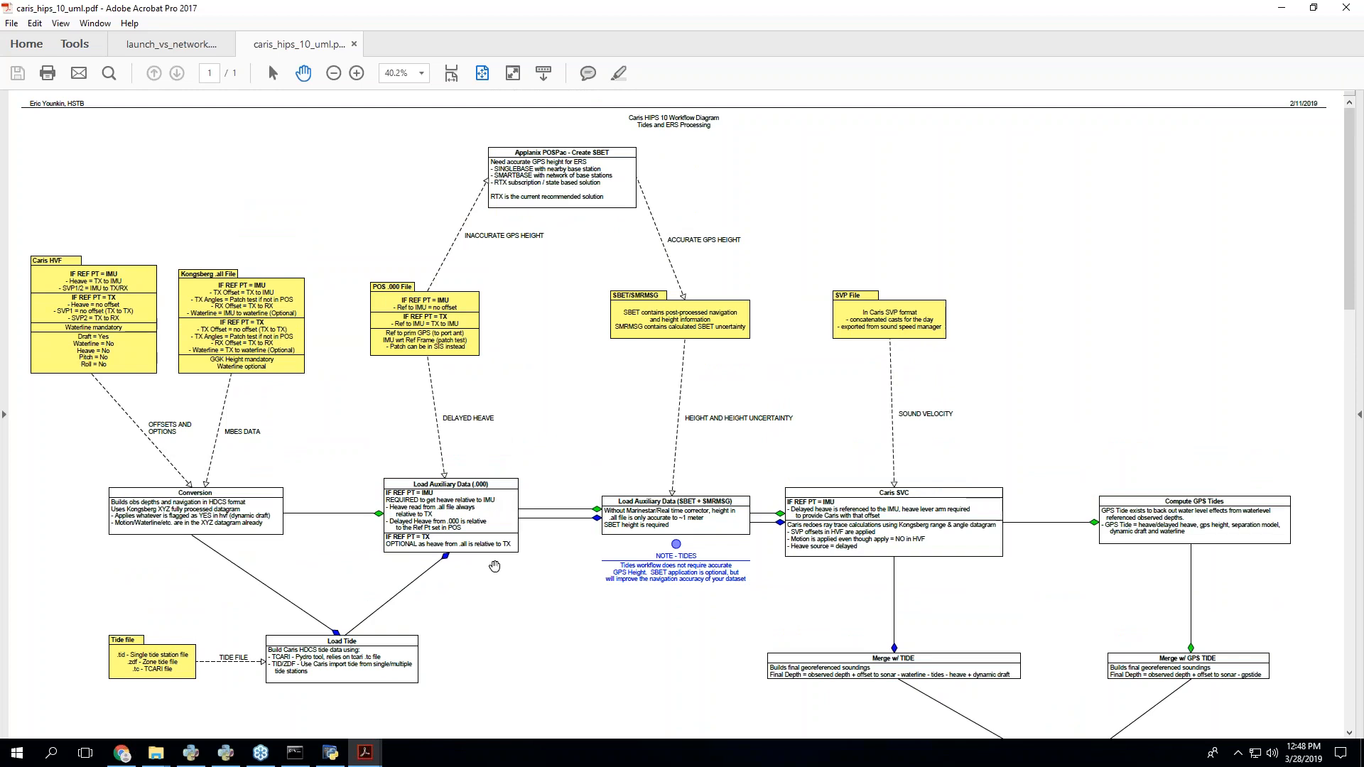
pyautogui.moveTo(597, 556); pyautogui.dragTo(629, 660)
pyautogui.moveTo(223, 469); pyautogui.dragTo(255, 457)
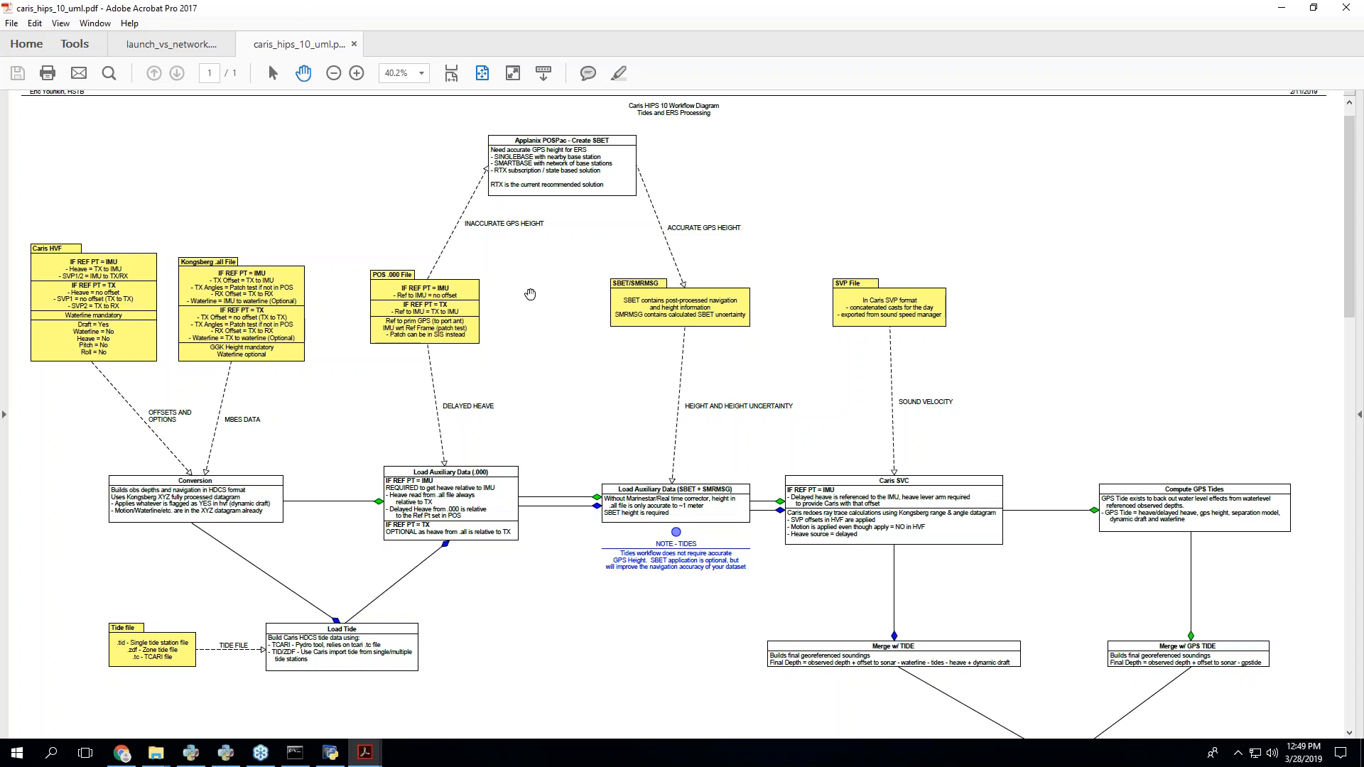
pyautogui.scroll(1, 547, 384)
pyautogui.moveTo(567, 491)
pyautogui.mouseDown()
pyautogui.moveTo(594, 317)
pyautogui.moveTo(600, 420)
pyautogui.moveTo(577, 476)
pyautogui.mouseUp()
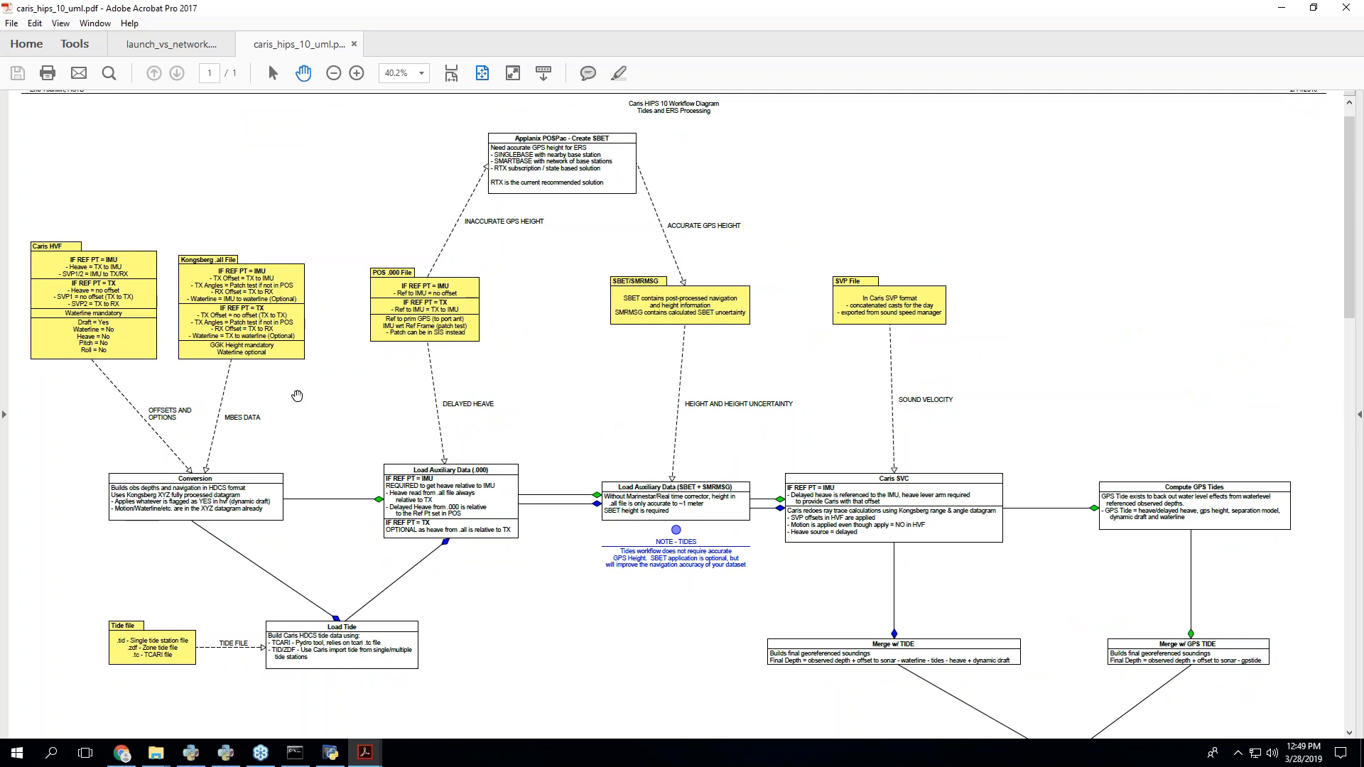
pyautogui.scroll(1, 286, 379)
pyautogui.moveTo(332, 382); pyautogui.dragTo(572, 460)
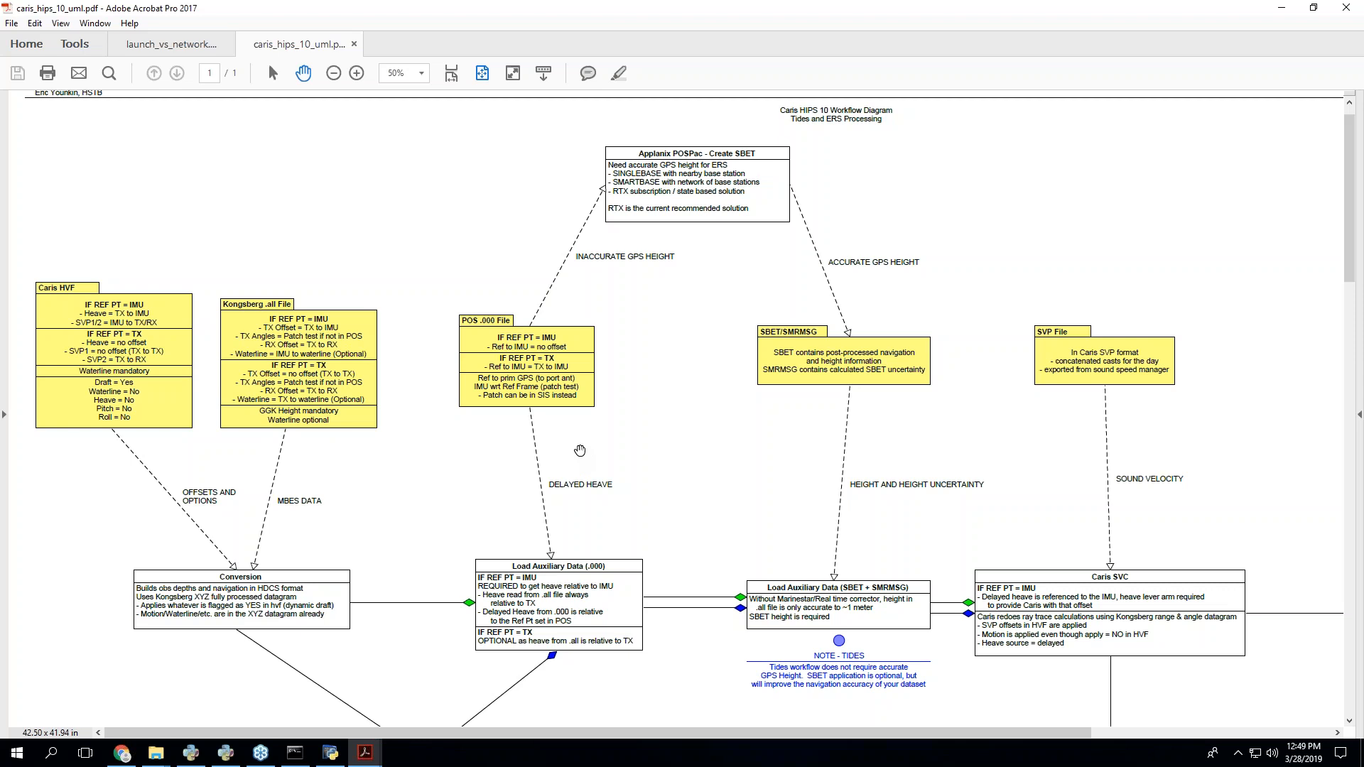
# - Follow the Caris HIPS 10 workflow from Conversion through Caris SVC, the merges and Compute TPU to Create CUBE Surface, then revisit Load Tide
pyautogui.moveTo(715, 537); pyautogui.dragTo(711, 528)
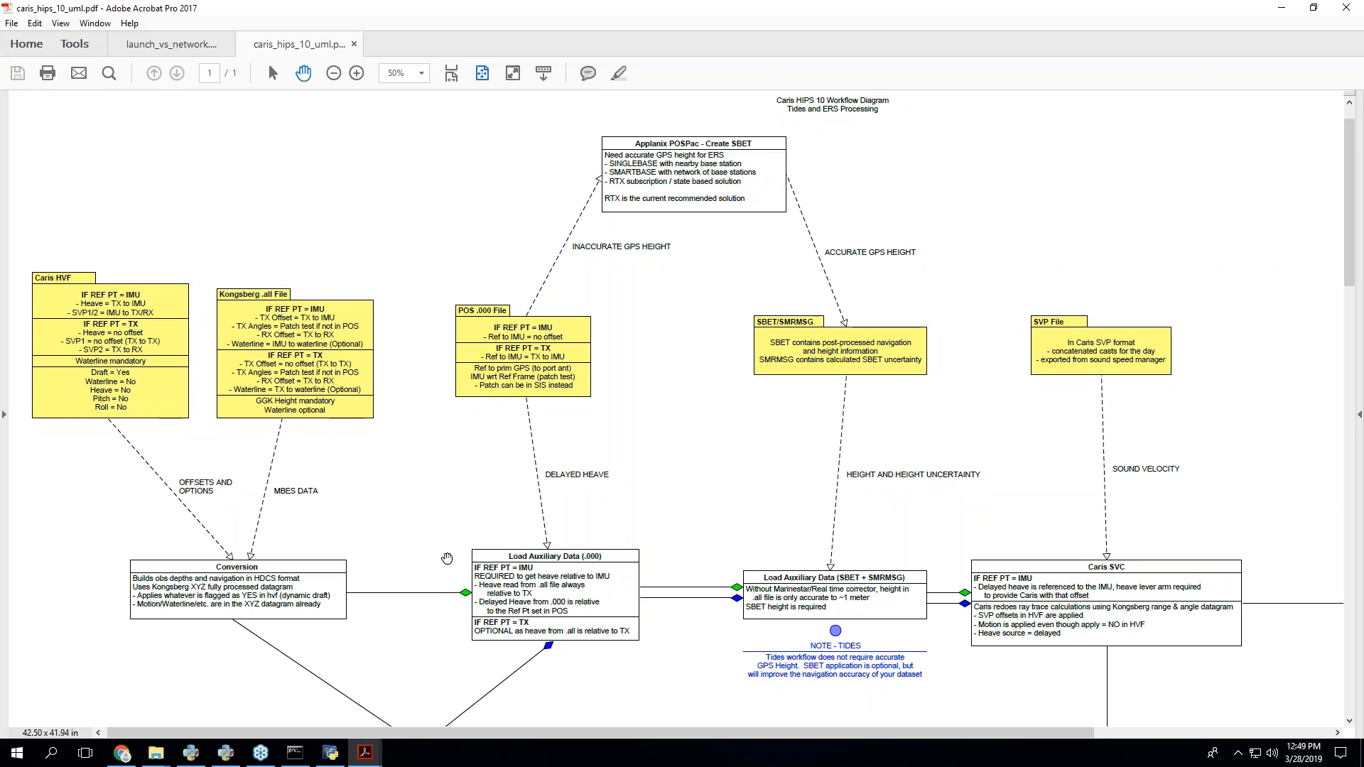
pyautogui.moveTo(447, 558); pyautogui.dragTo(427, 440)
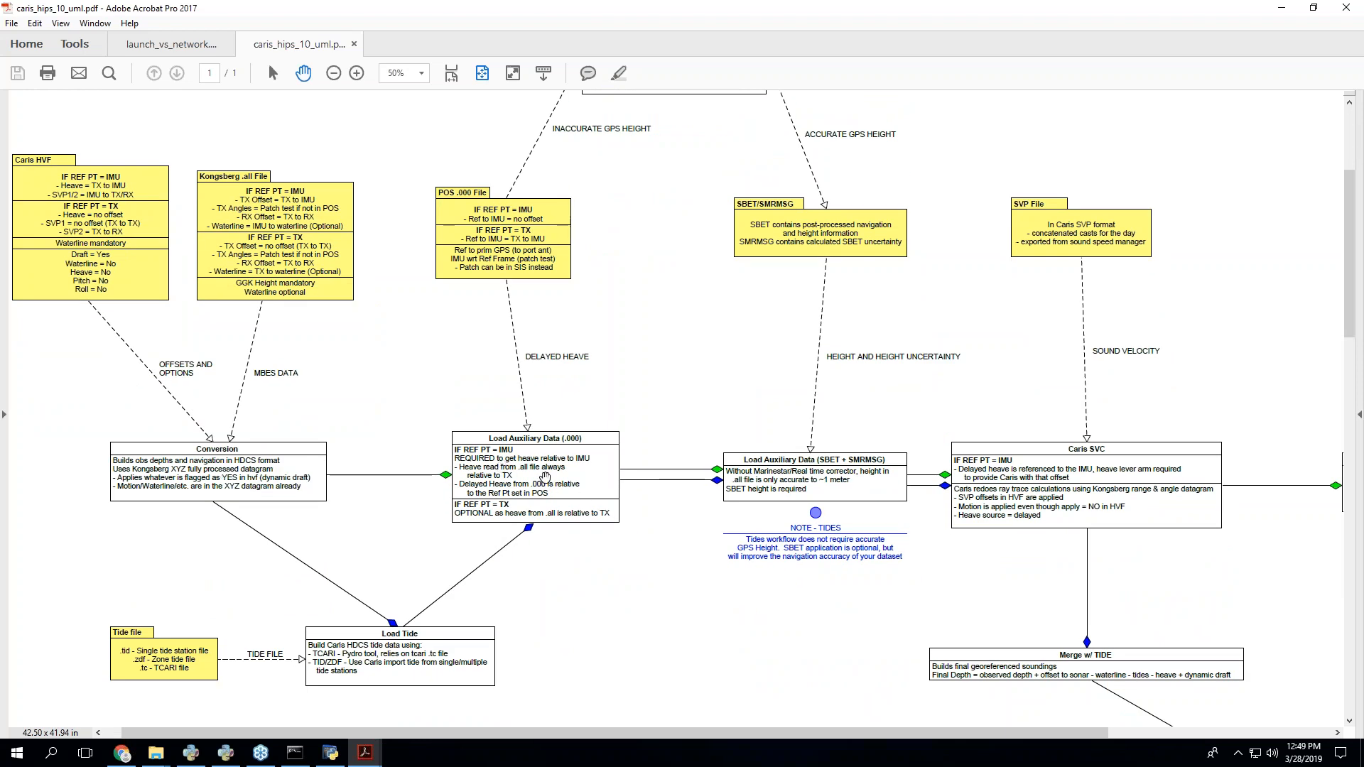
pyautogui.moveTo(759, 536); pyautogui.dragTo(668, 460)
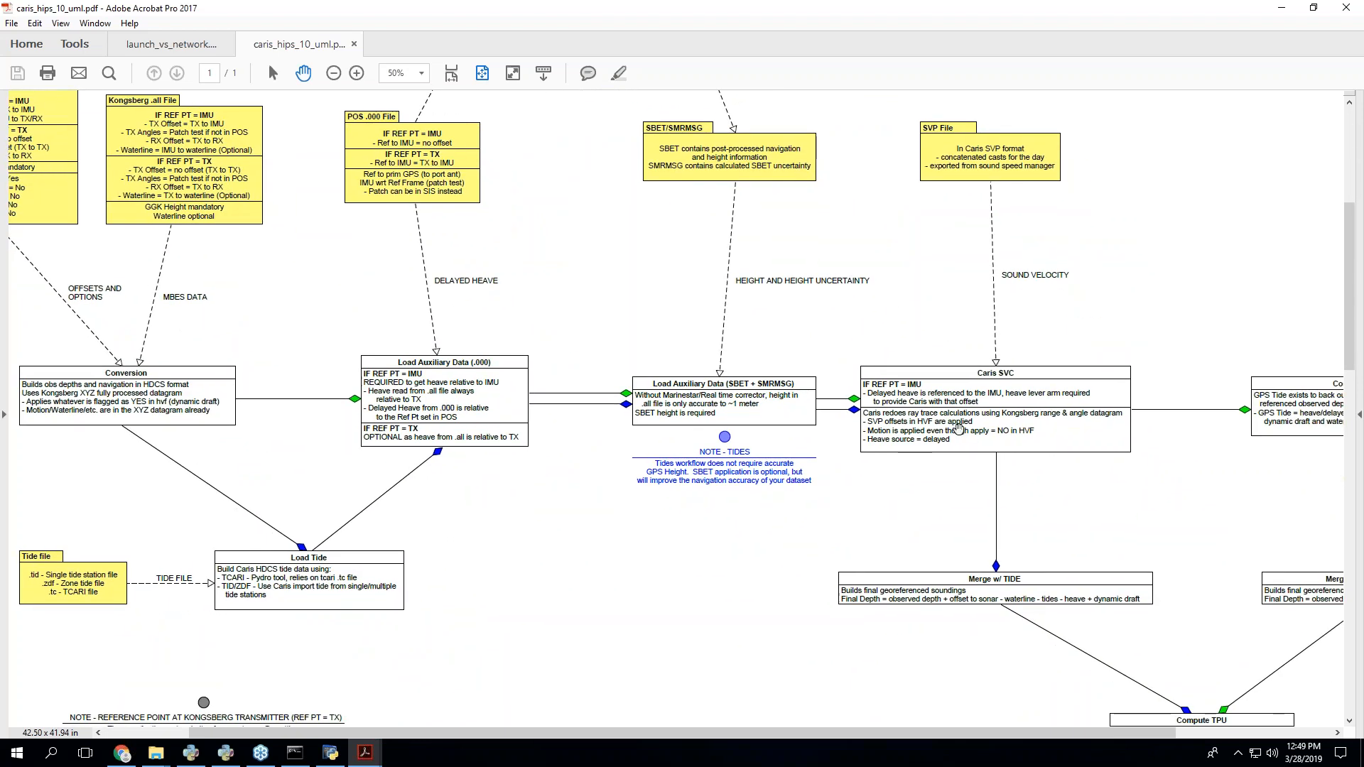
pyautogui.moveTo(982, 426); pyautogui.dragTo(707, 400)
pyautogui.moveTo(895, 561); pyautogui.dragTo(736, 372)
pyautogui.moveTo(1005, 565); pyautogui.dragTo(842, 491)
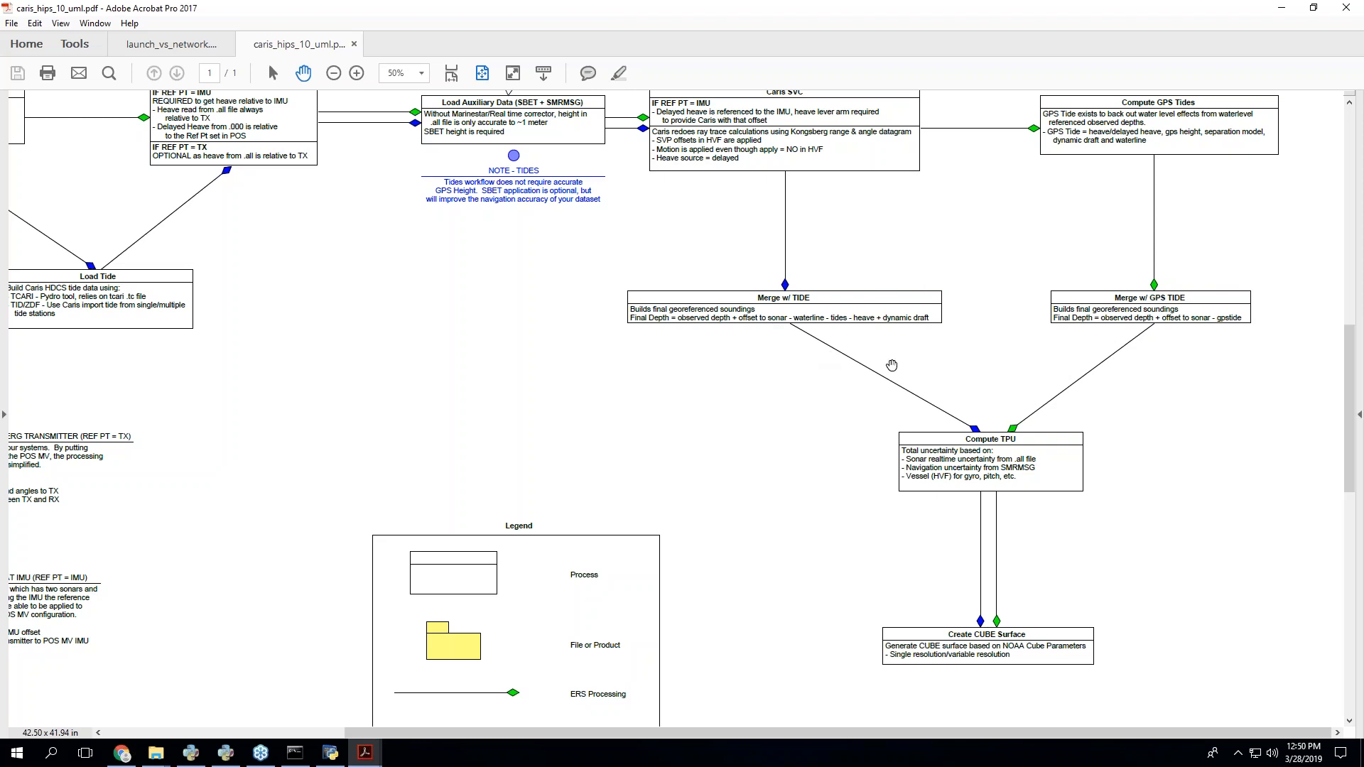
pyautogui.moveTo(559, 364); pyautogui.dragTo(687, 422)
pyautogui.moveTo(497, 414); pyautogui.dragTo(707, 480)
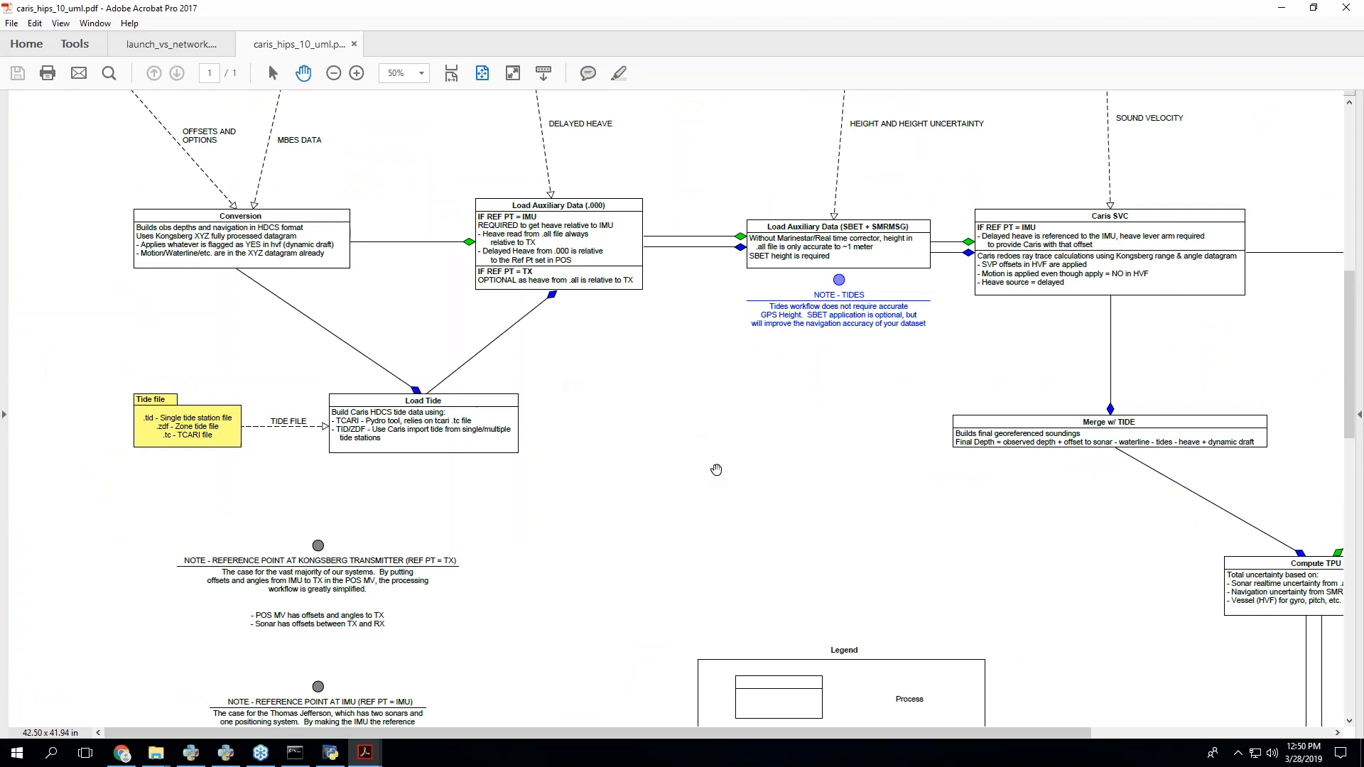
# - Review the input files feeding the Caris HIPS 10 workflow and read its notes on the TX and IMU reference points
pyautogui.scroll(3, 731, 454)
pyautogui.scroll(1, 514, 353)
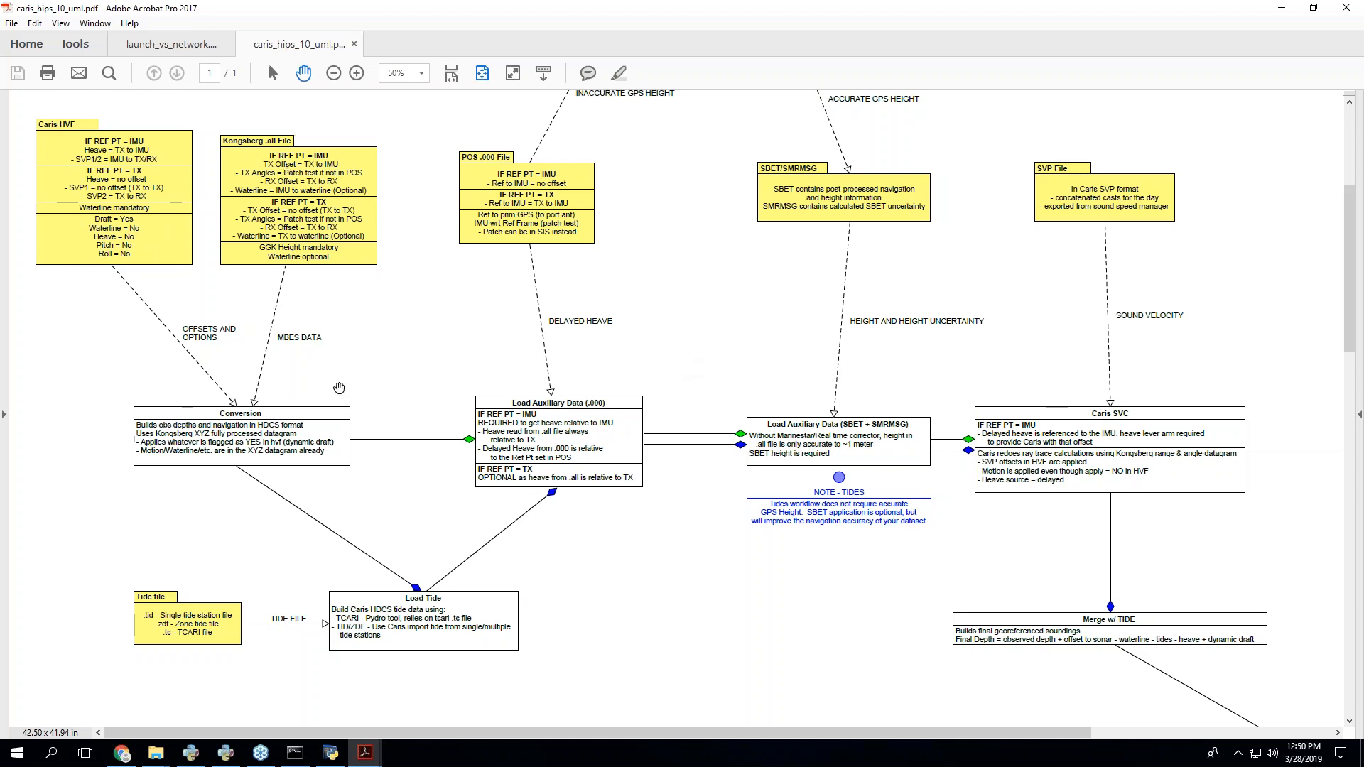
pyautogui.moveTo(801, 322); pyautogui.dragTo(649, 372)
pyautogui.scroll(-1, 649, 373)
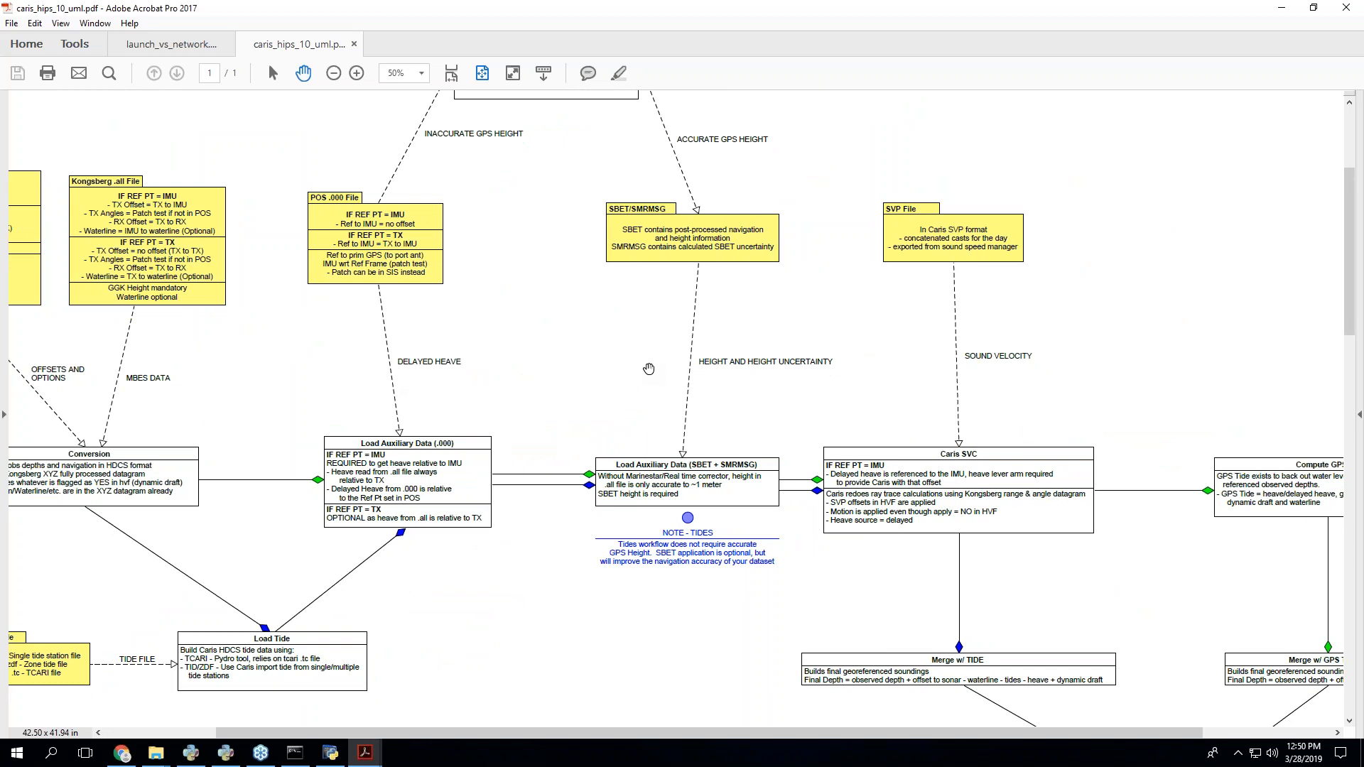
pyautogui.scroll(-3, 648, 369)
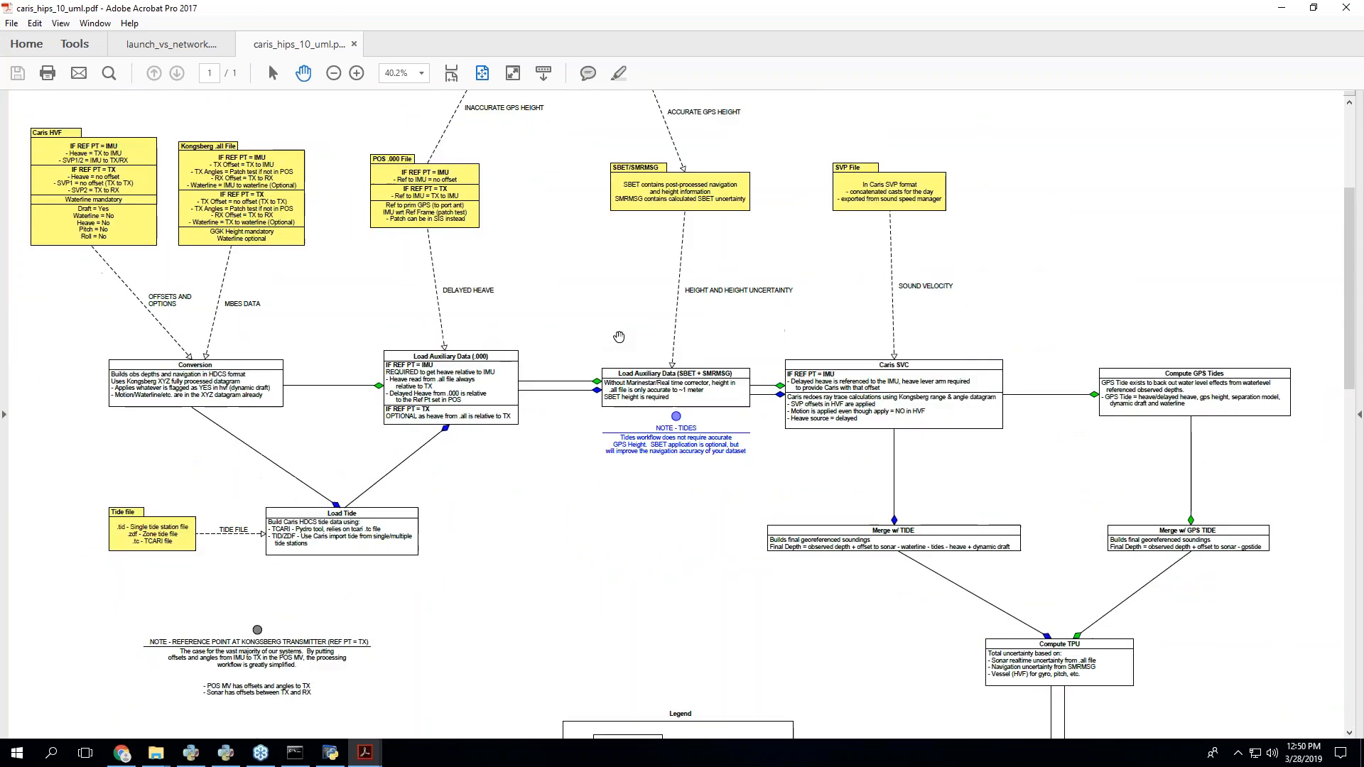
pyautogui.scroll(-8, 690, 343)
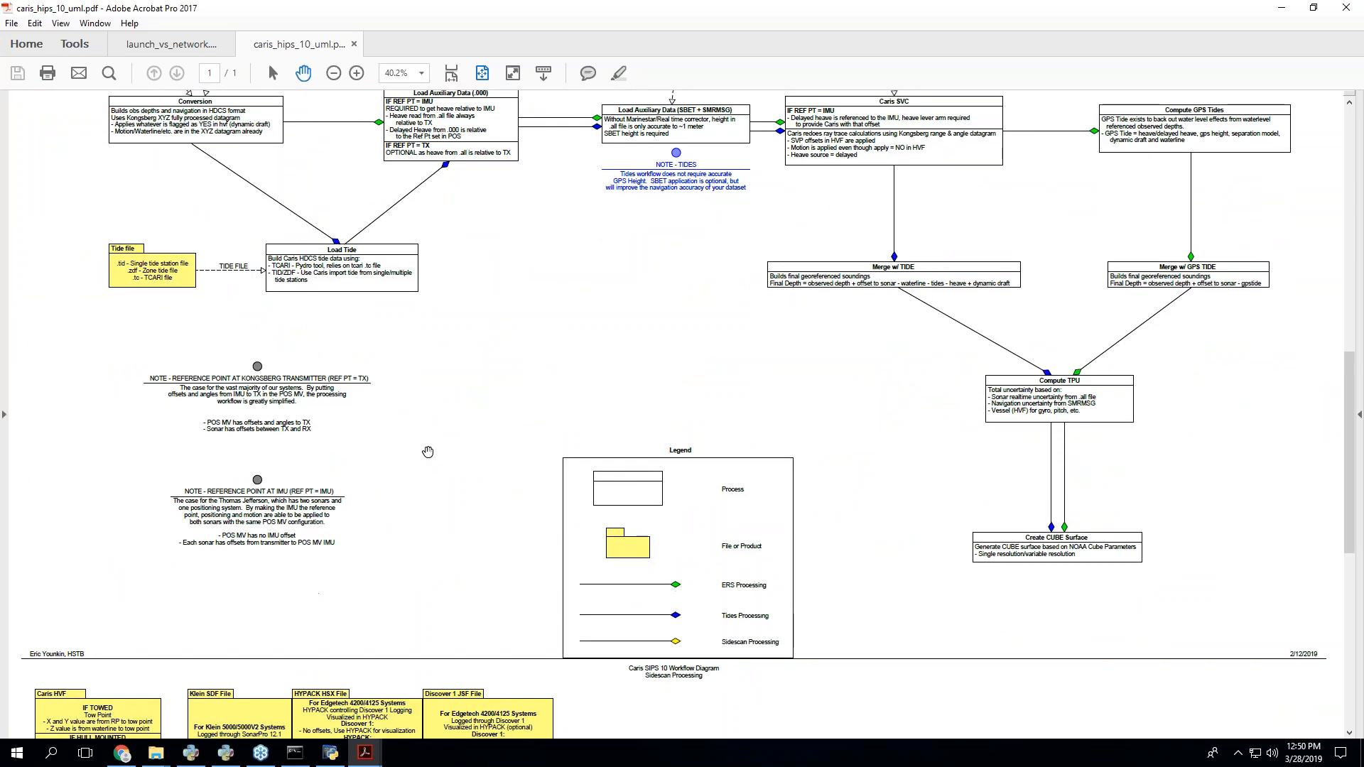
pyautogui.scroll(3, 436, 450)
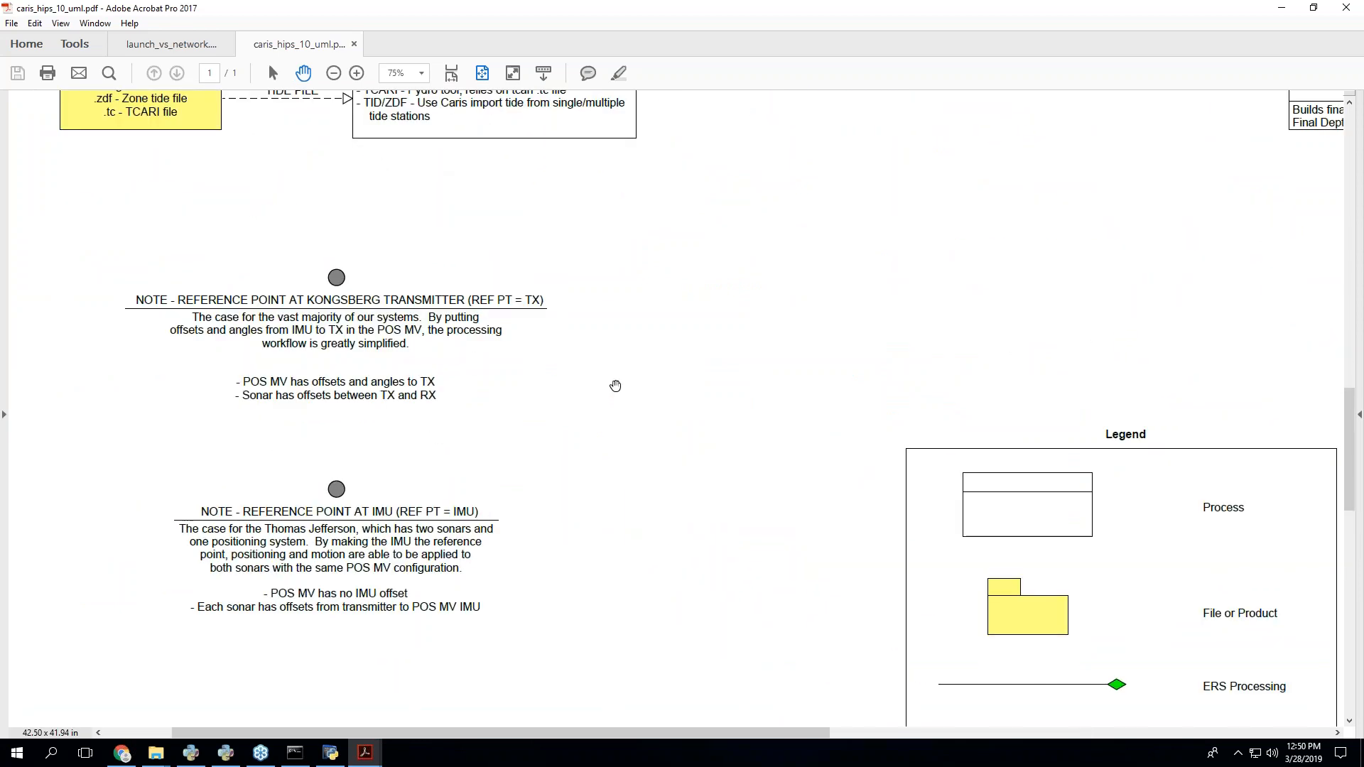
pyautogui.scroll(-3, 616, 386)
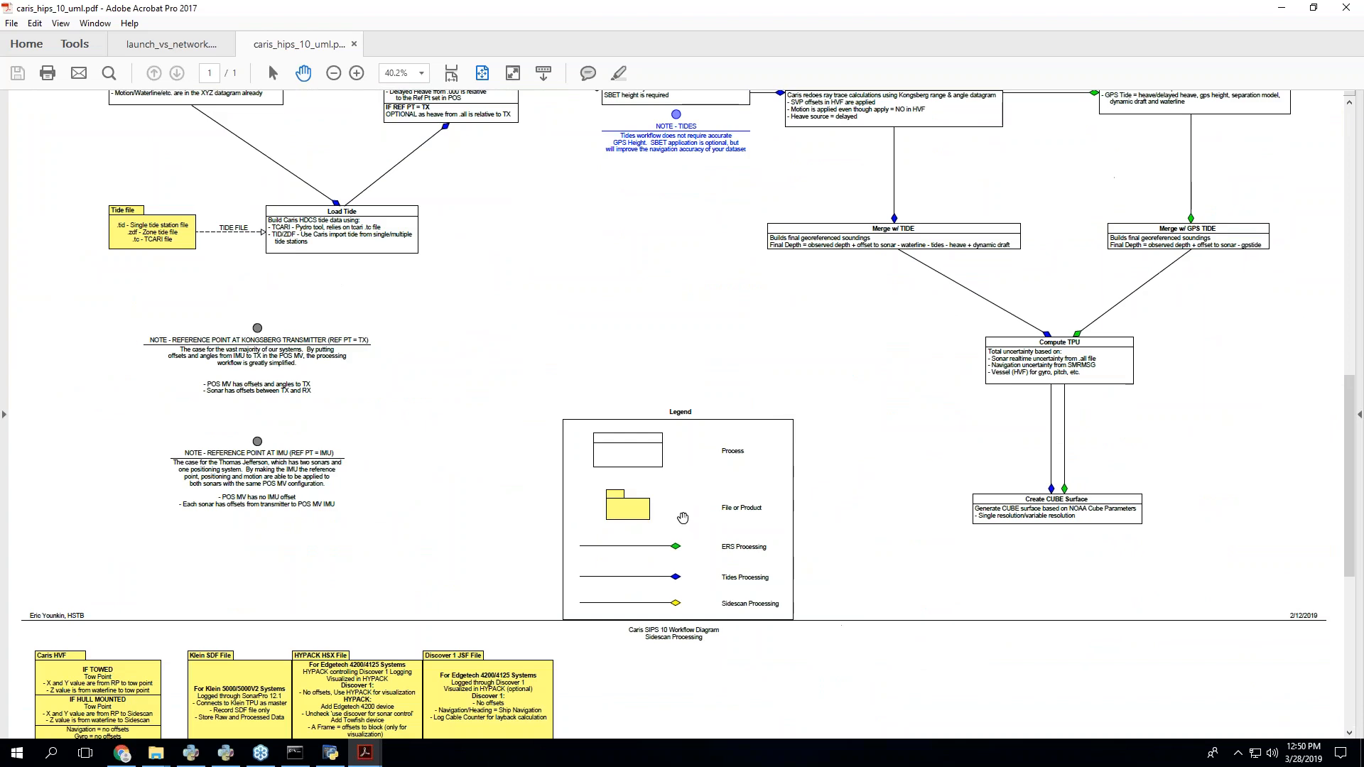
# - Examine the Caris SIPS 10 Sidescan Processing workflow from its input files and Conversion through to Create Mosaic
pyautogui.scroll(-4, 629, 441)
pyautogui.scroll(2, 633, 465)
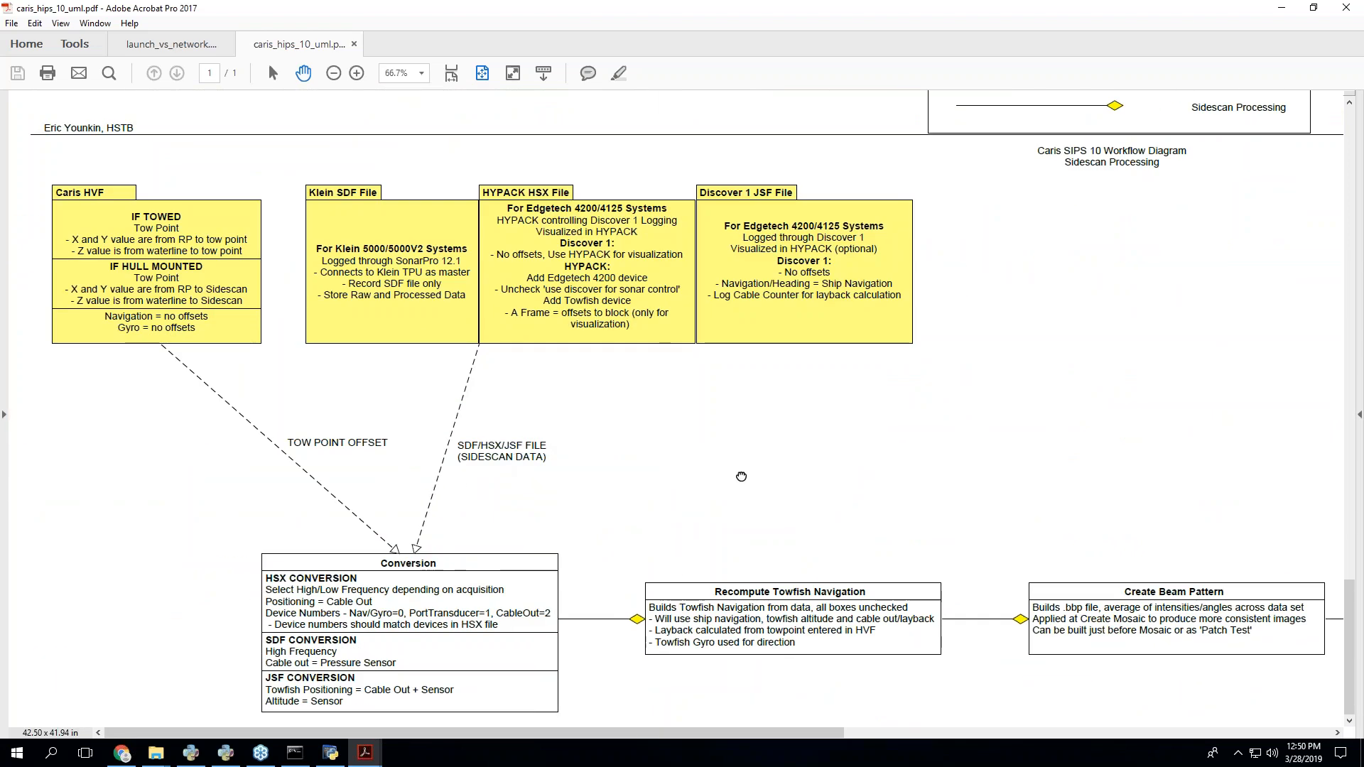
pyautogui.hscroll(1, 781, 483)
pyautogui.hscroll(5, 954, 486)
pyautogui.hscroll(2, 1030, 509)
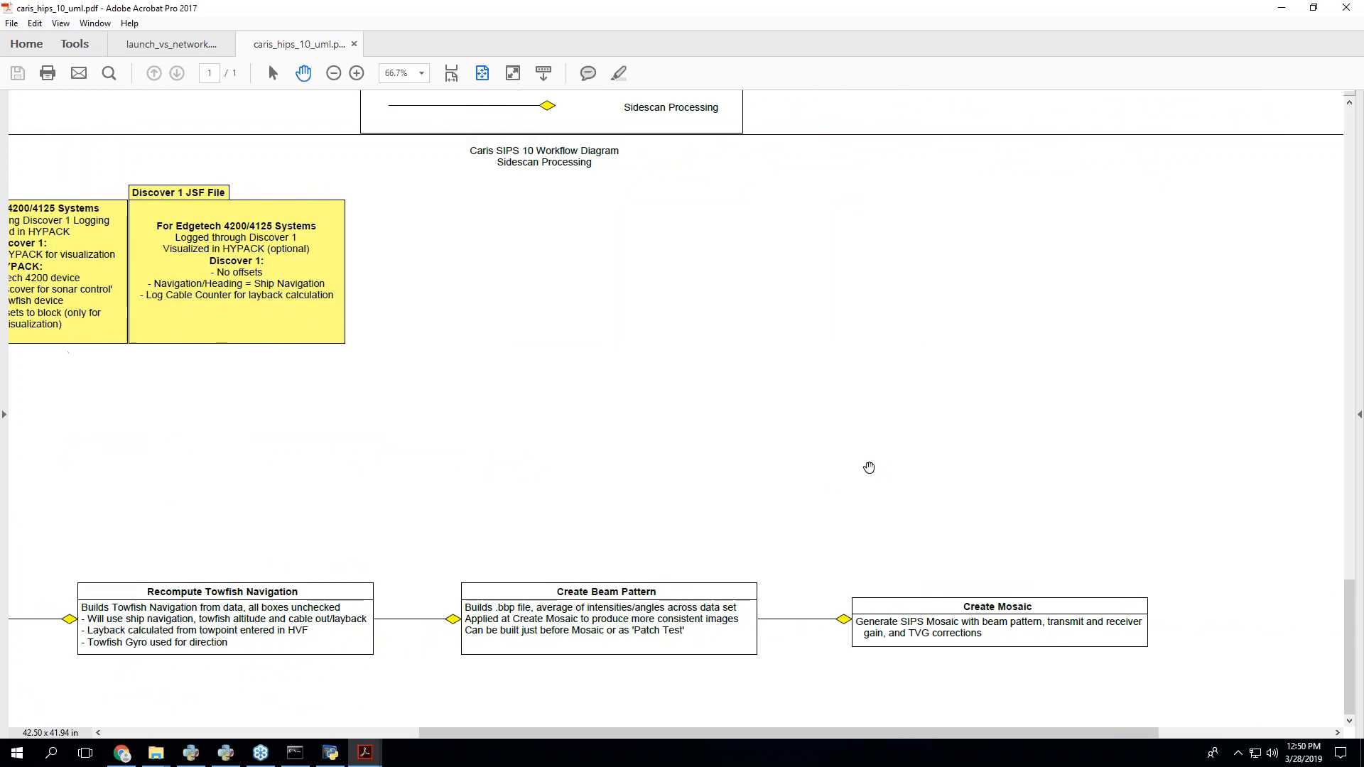
pyautogui.moveTo(479, 501); pyautogui.dragTo(1056, 435)
# - Return to the Caris HIPS 10 Tides and ERS workflow and review SBET creation, the SVP file, Caris SVC and Compute GPS Tides
pyautogui.moveTo(721, 293); pyautogui.dragTo(861, 766)
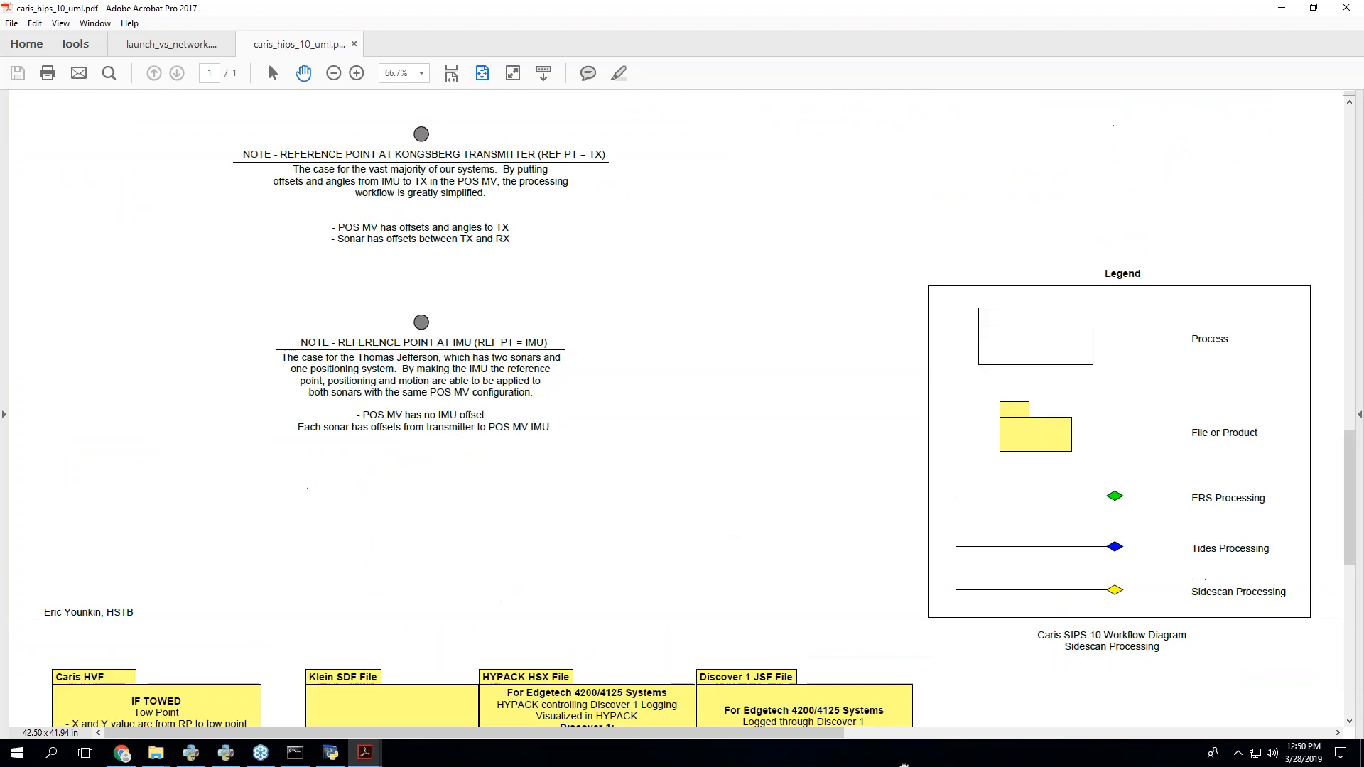
pyautogui.scroll(13, 672, 260)
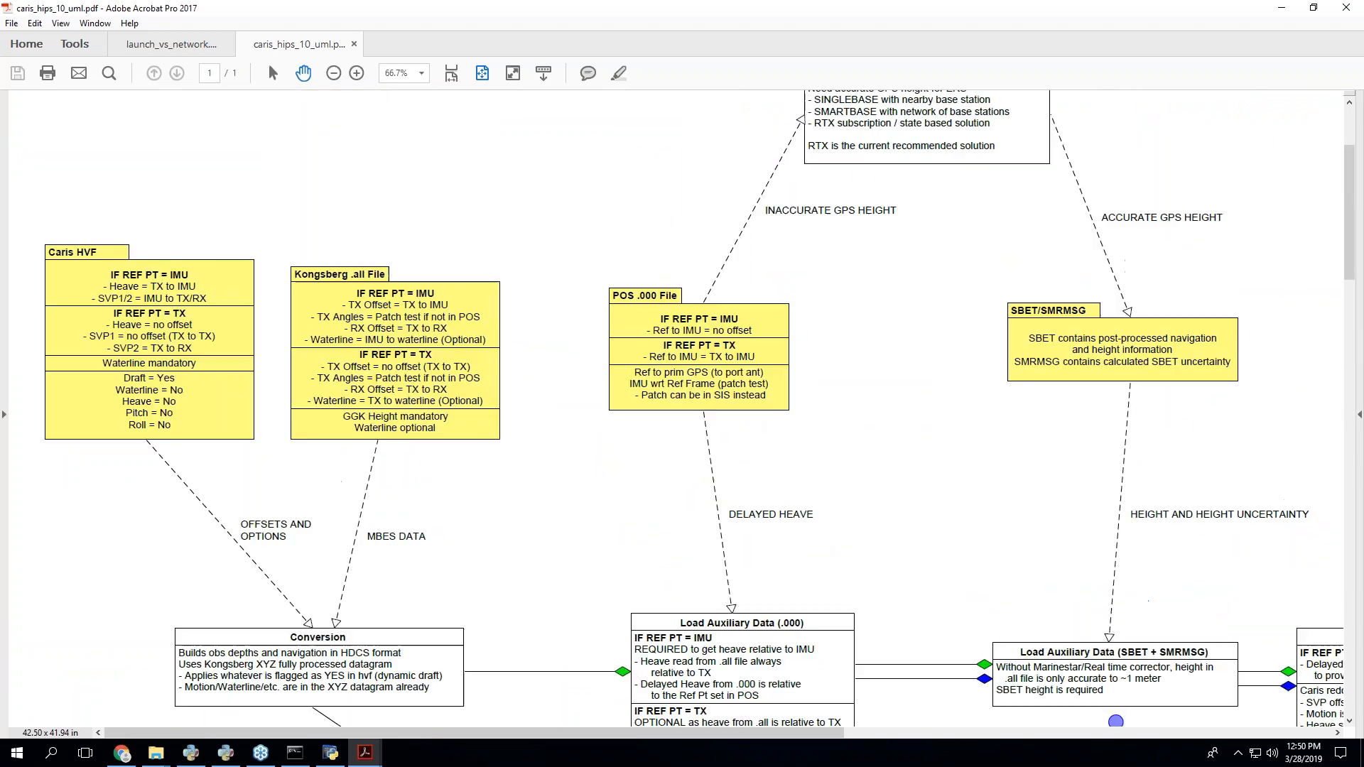
pyautogui.scroll(3, 857, 396)
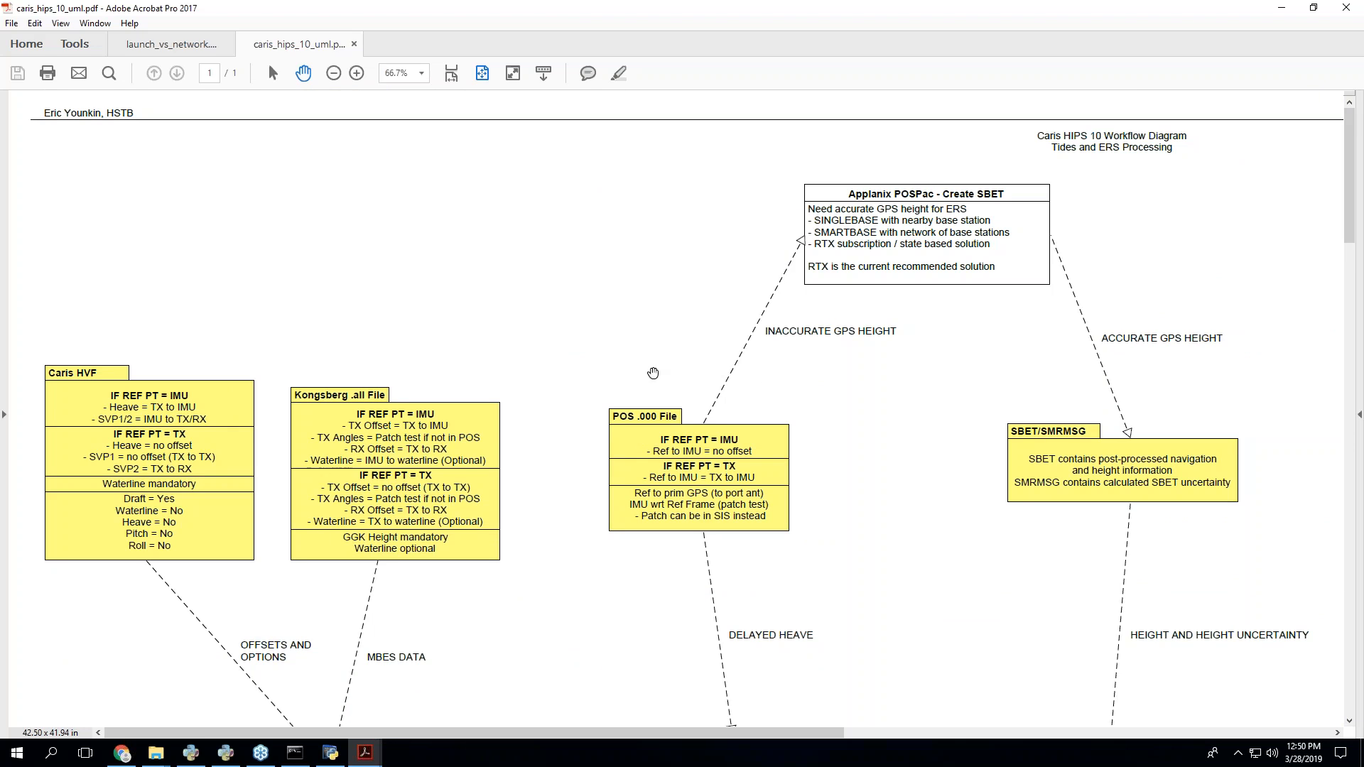
pyautogui.moveTo(1057, 526); pyautogui.dragTo(599, 481)
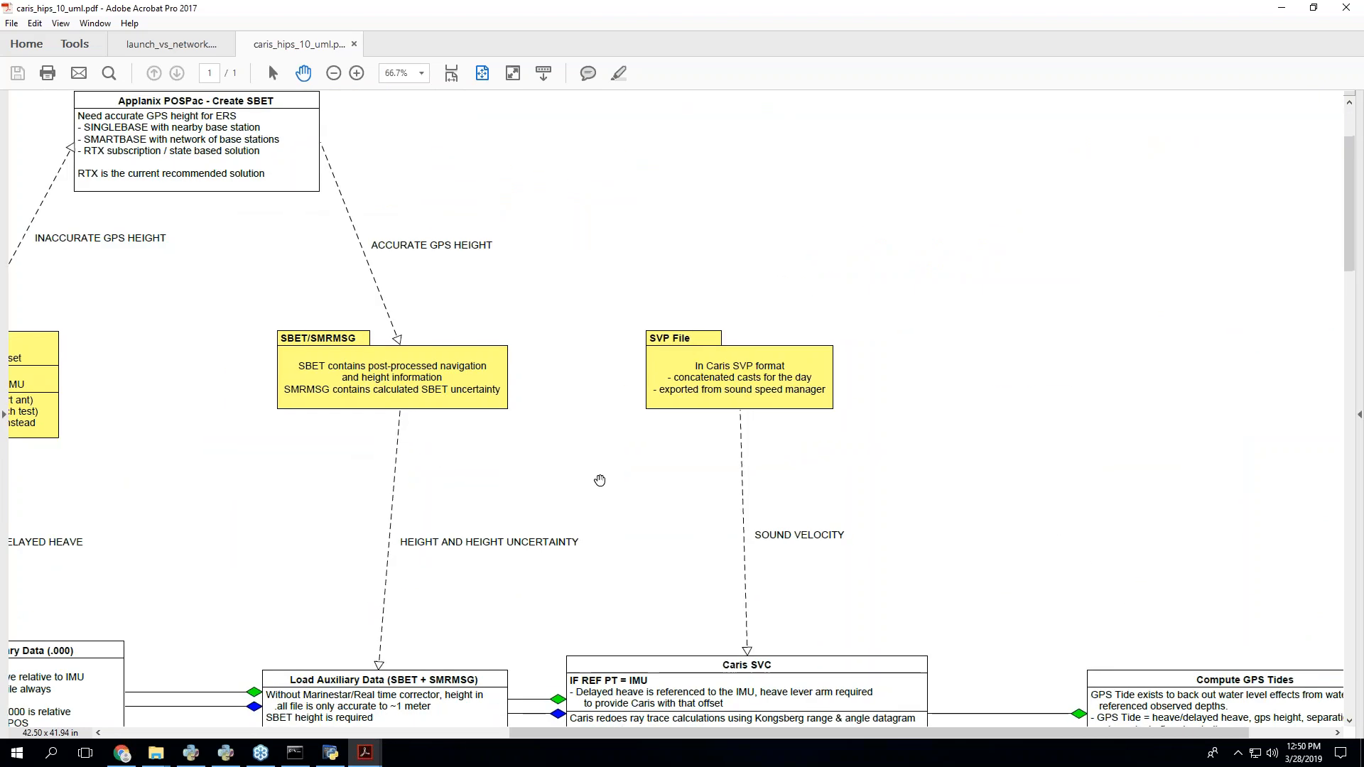
pyautogui.moveTo(936, 587); pyautogui.dragTo(487, 360)
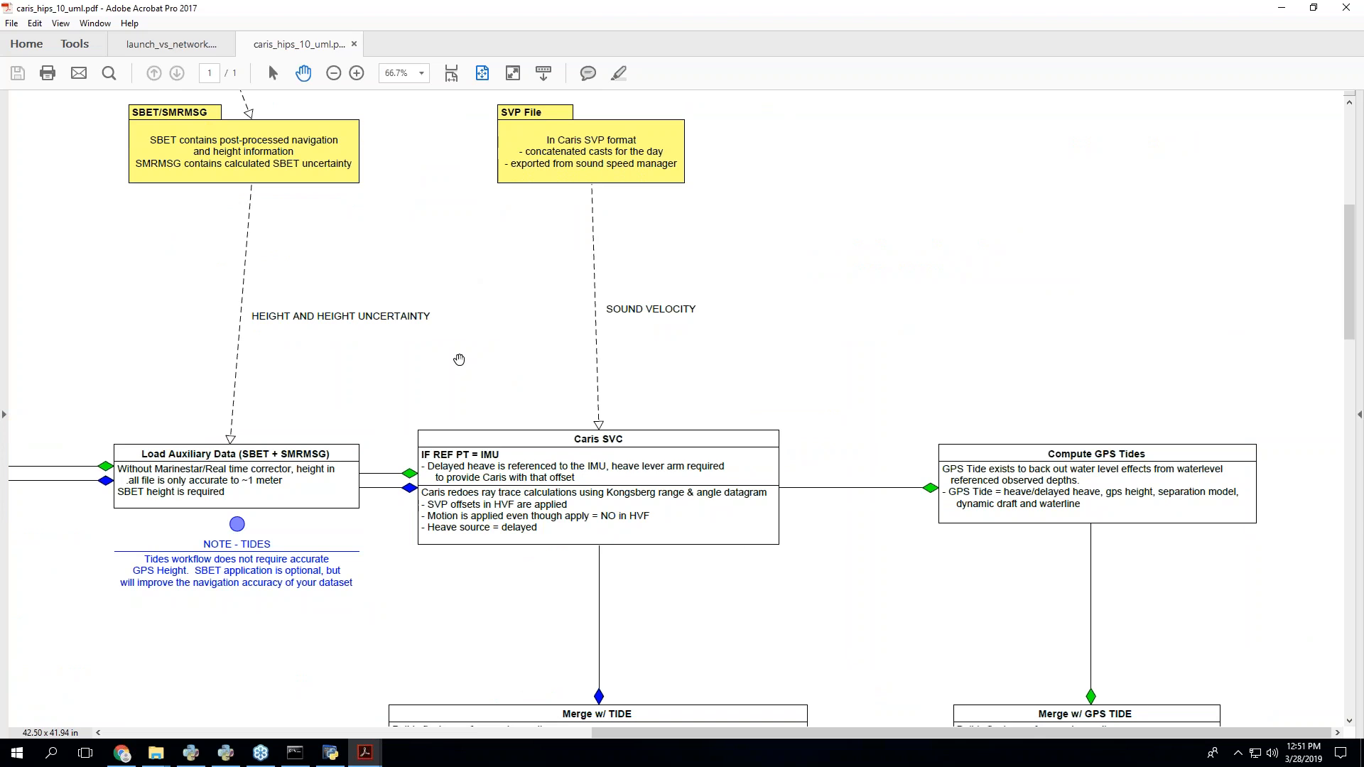
# - Switch to Charlene, open the Charlene/Caris 11 Diagram from its help resources, and examine the Georeference Bathymetry process
pyautogui.click(330, 753)
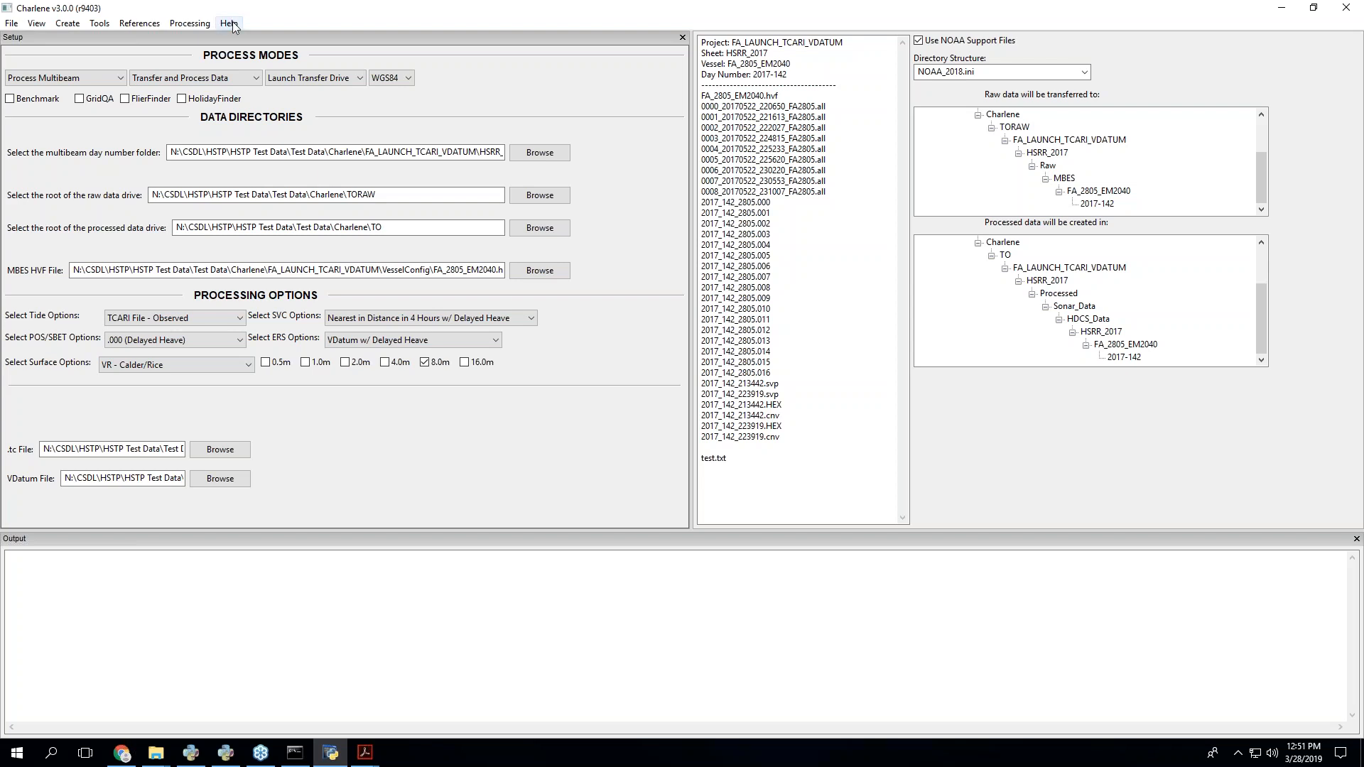
pyautogui.click(232, 24)
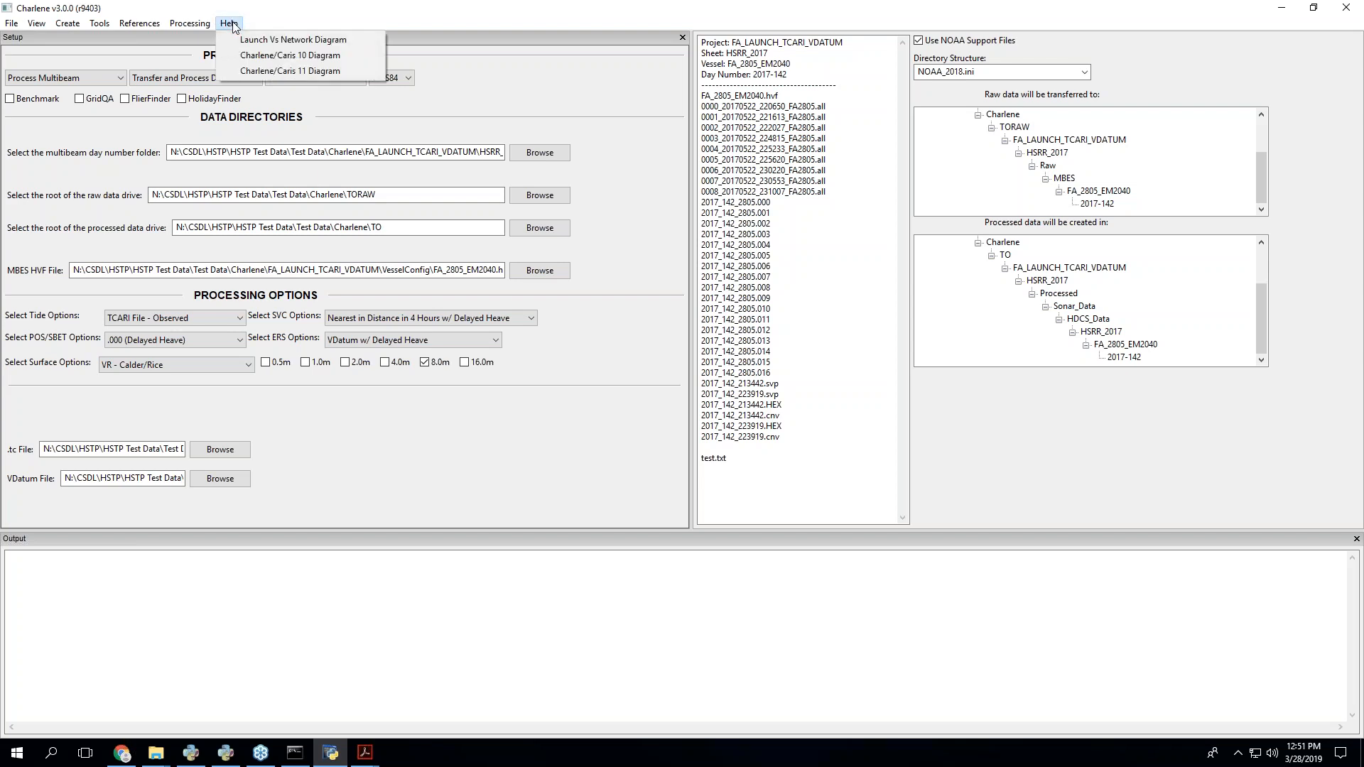
pyautogui.click(305, 71)
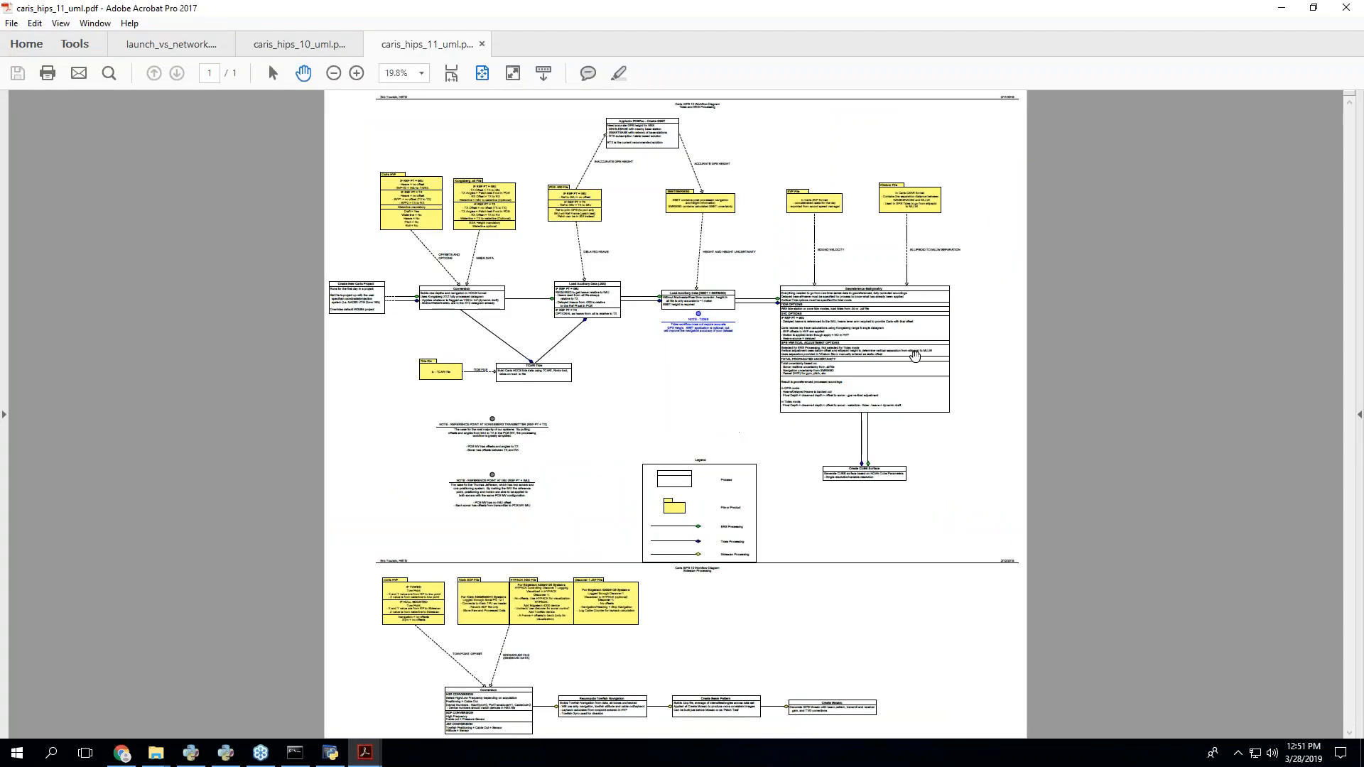
pyautogui.scroll(5, 928, 354)
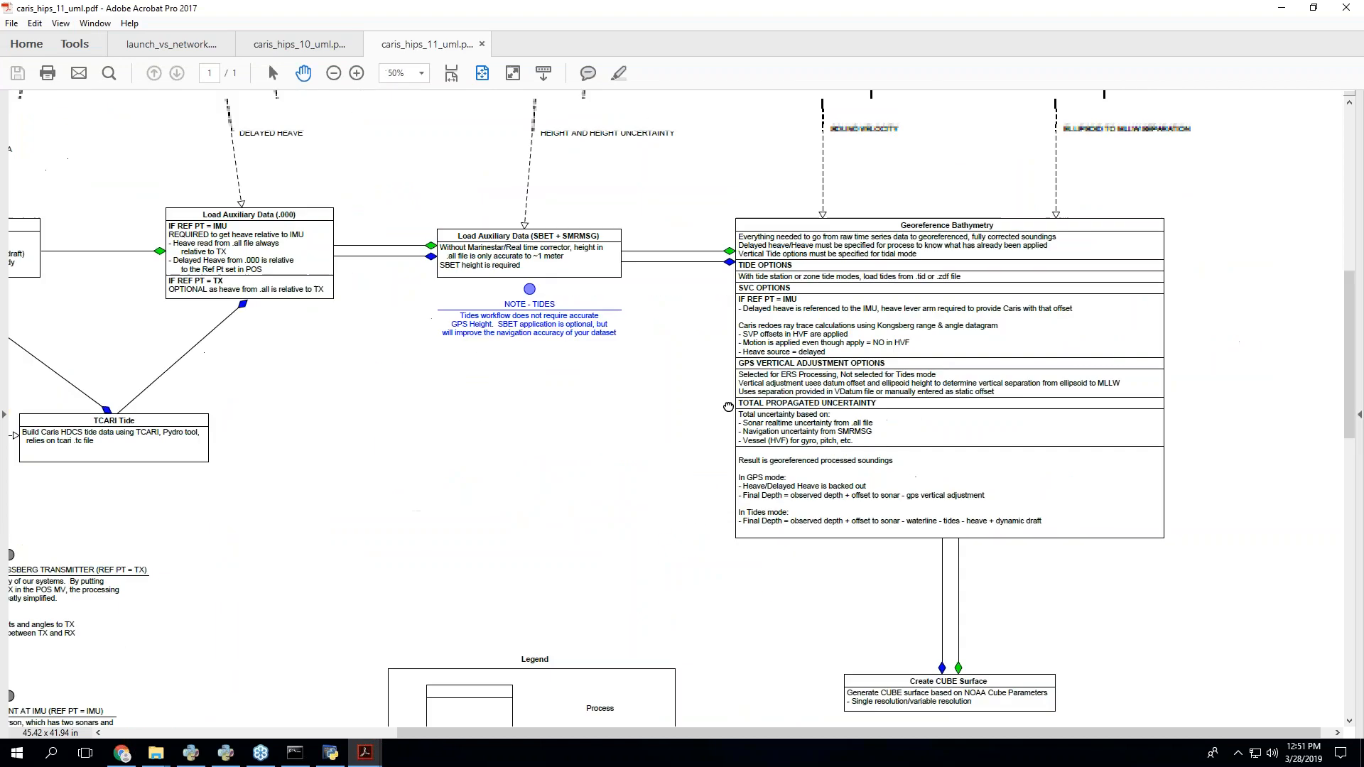
pyautogui.moveTo(1019, 409); pyautogui.dragTo(964, 434)
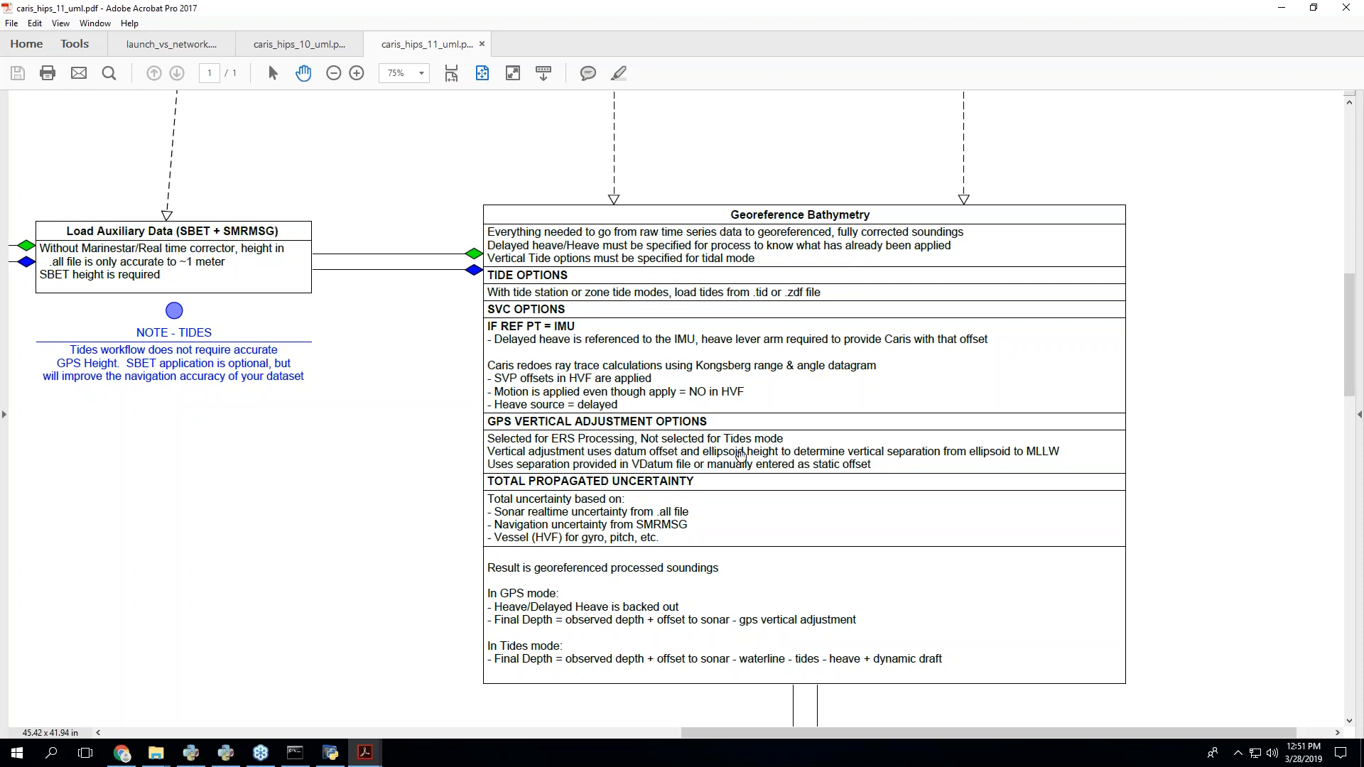
pyautogui.scroll(-1, 739, 450)
pyautogui.scroll(-1, 742, 455)
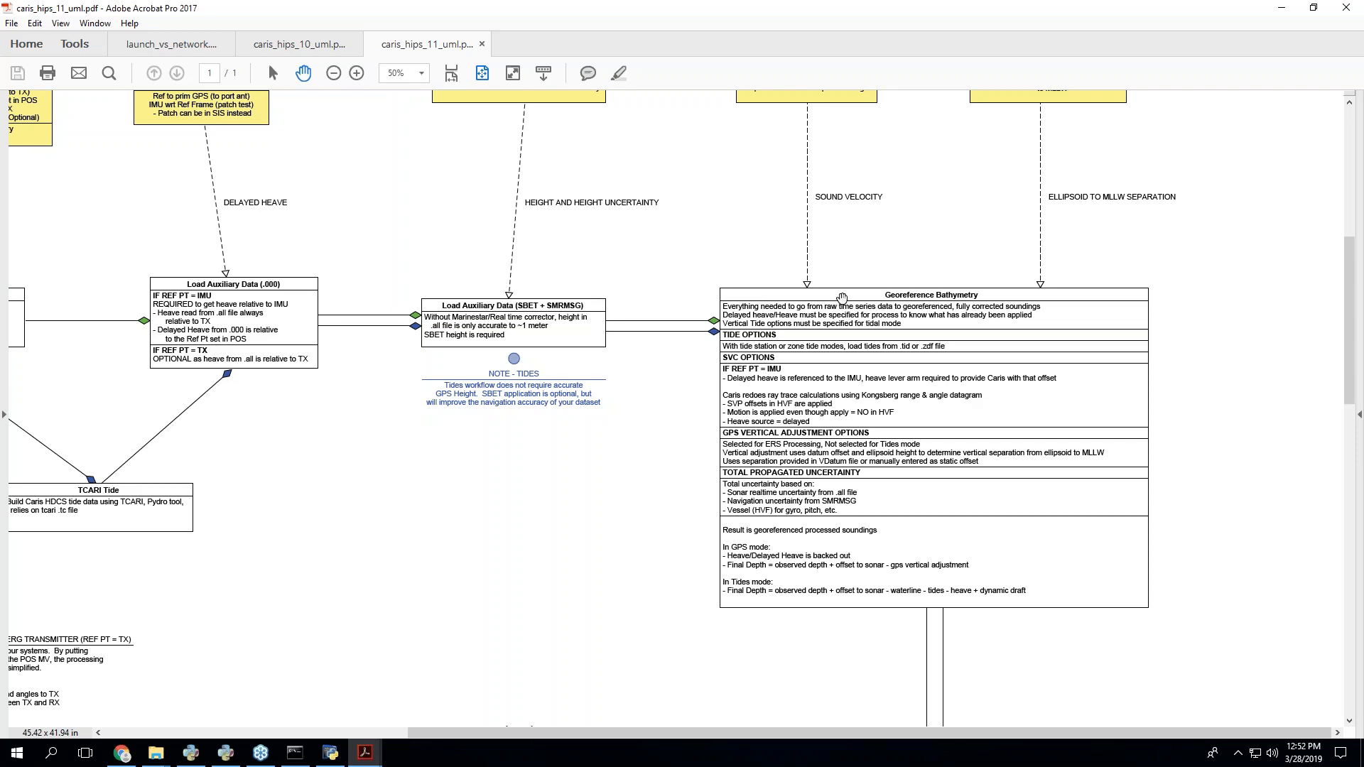
# - Examine Create CUBE Surface in the Caris HIPS 11 workflow, and trace back through TCARI Tide and Conversion to Create New Caris Project and the input files
pyautogui.scroll(-5, 820, 575)
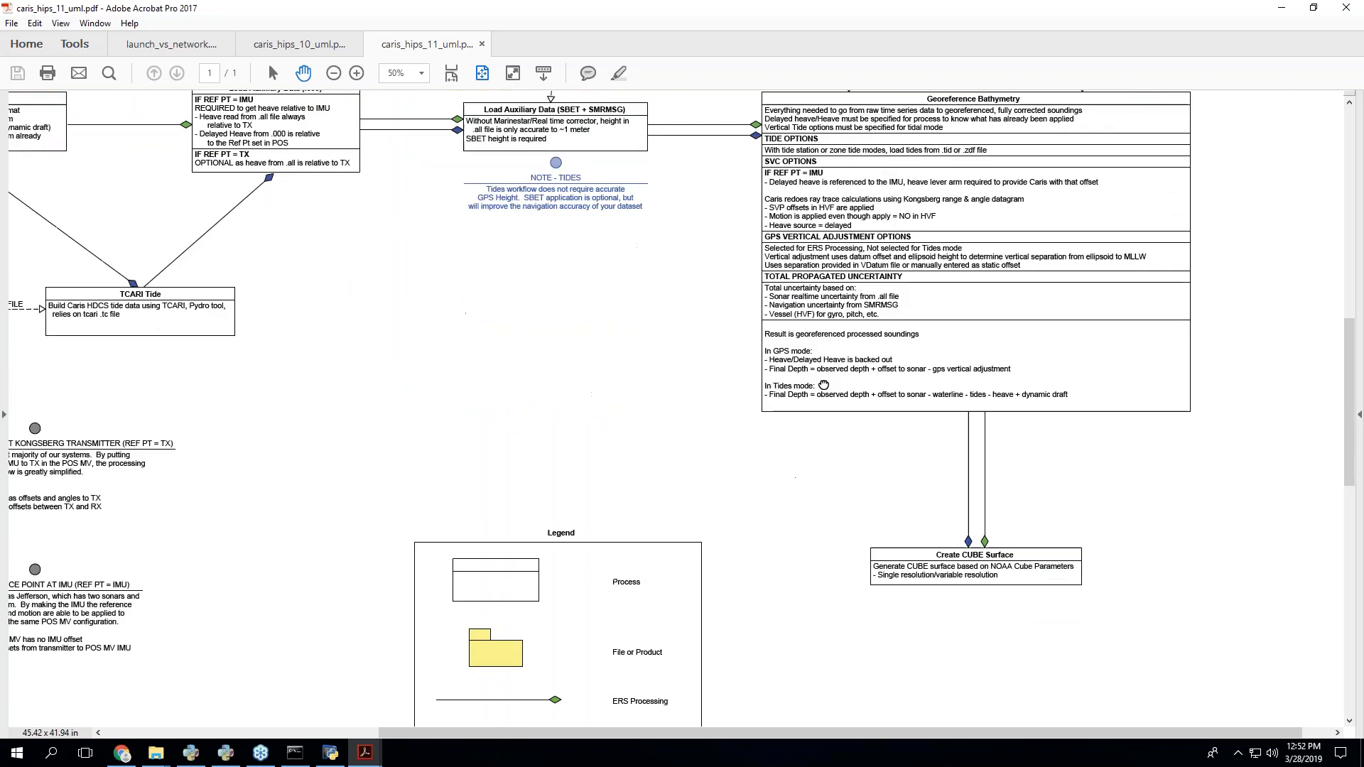
pyautogui.moveTo(684, 358); pyautogui.dragTo(934, 528)
pyautogui.moveTo(690, 393); pyautogui.dragTo(868, 486)
pyautogui.moveTo(1064, 492); pyautogui.dragTo(531, 284)
pyautogui.moveTo(699, 394); pyautogui.dragTo(895, 569)
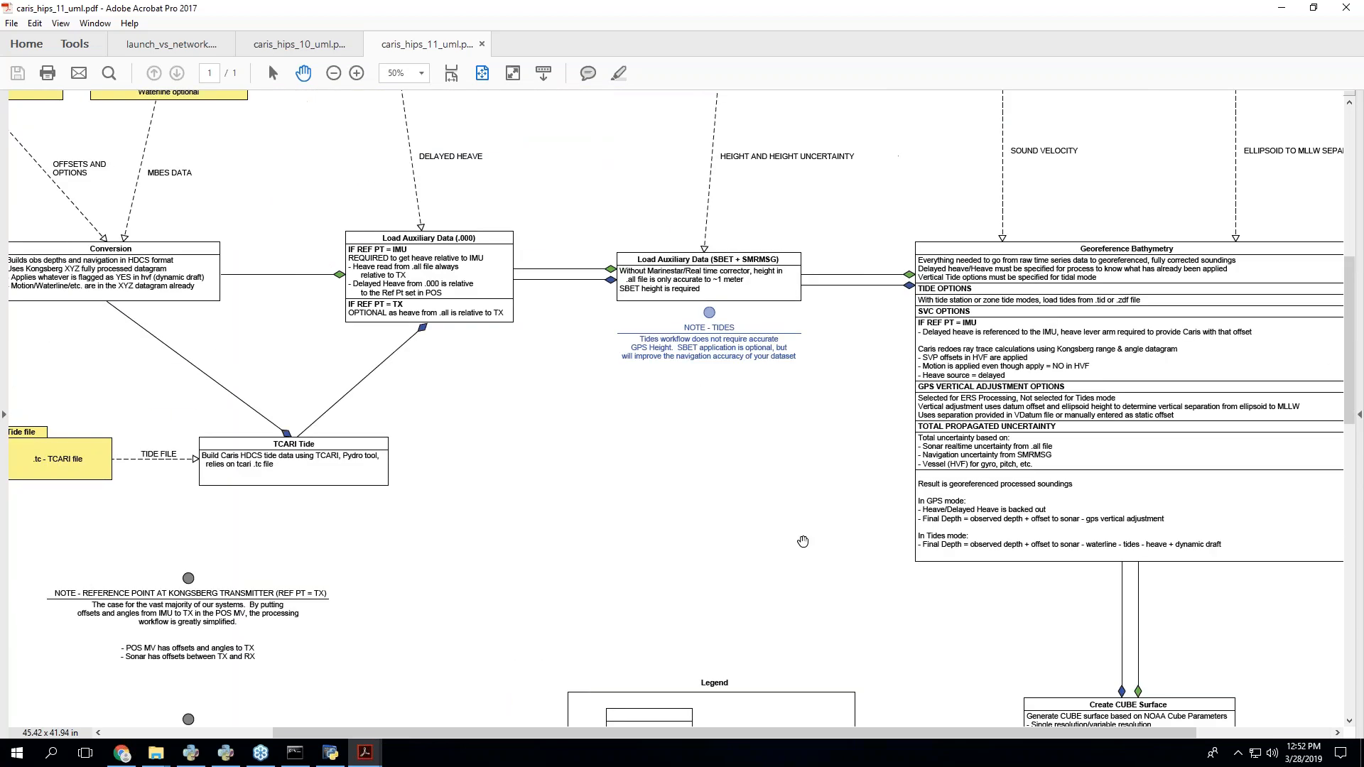
pyautogui.moveTo(658, 524); pyautogui.dragTo(899, 597)
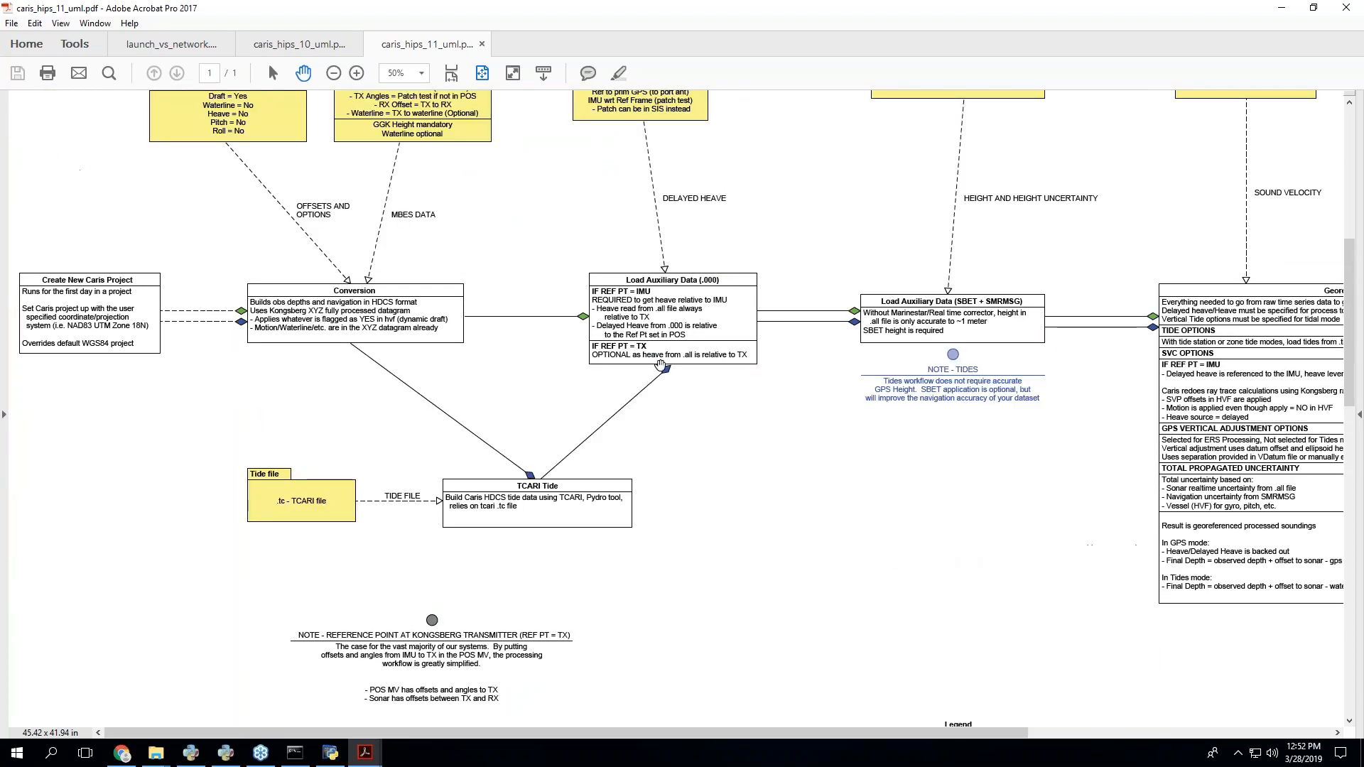
pyautogui.moveTo(839, 362); pyautogui.dragTo(843, 502)
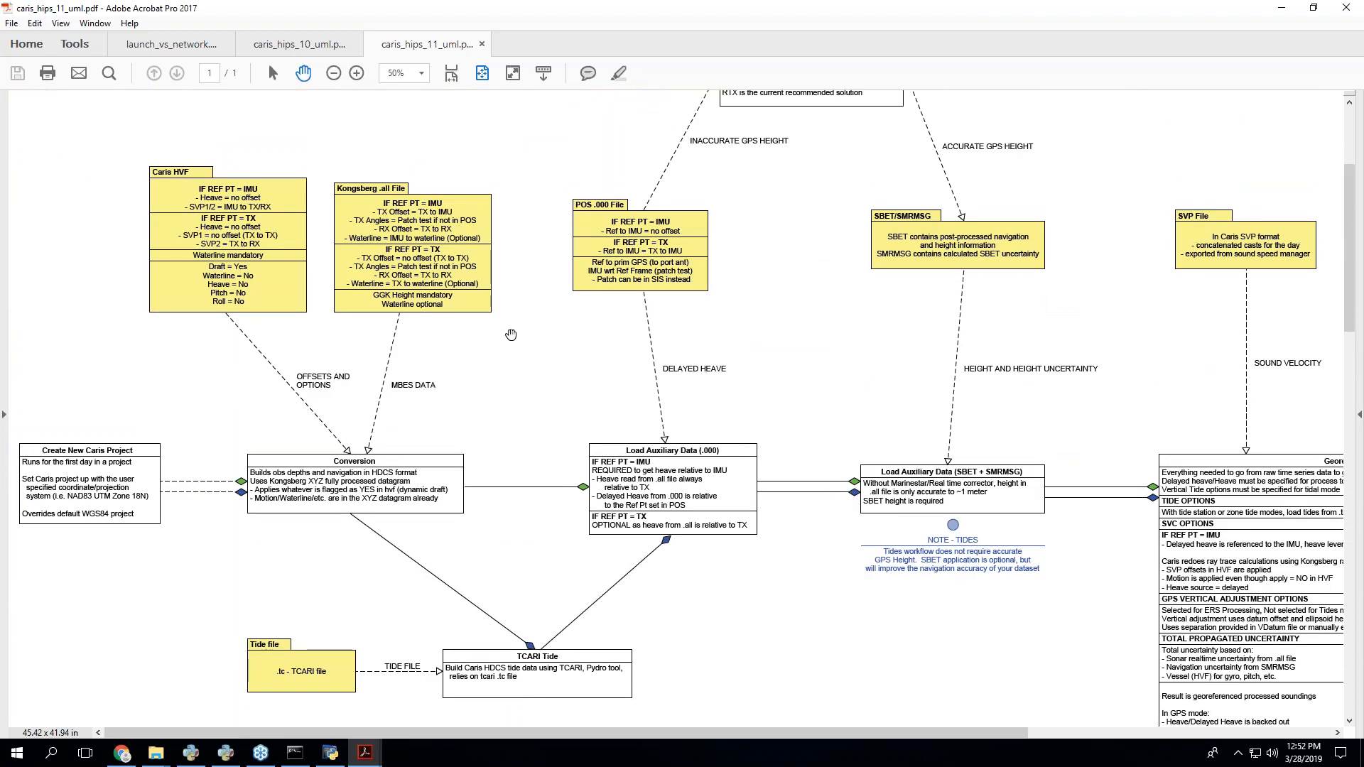
# - Return to Charlene and open the Create Vessel Offset Report dialog
pyautogui.click(1285, 9)
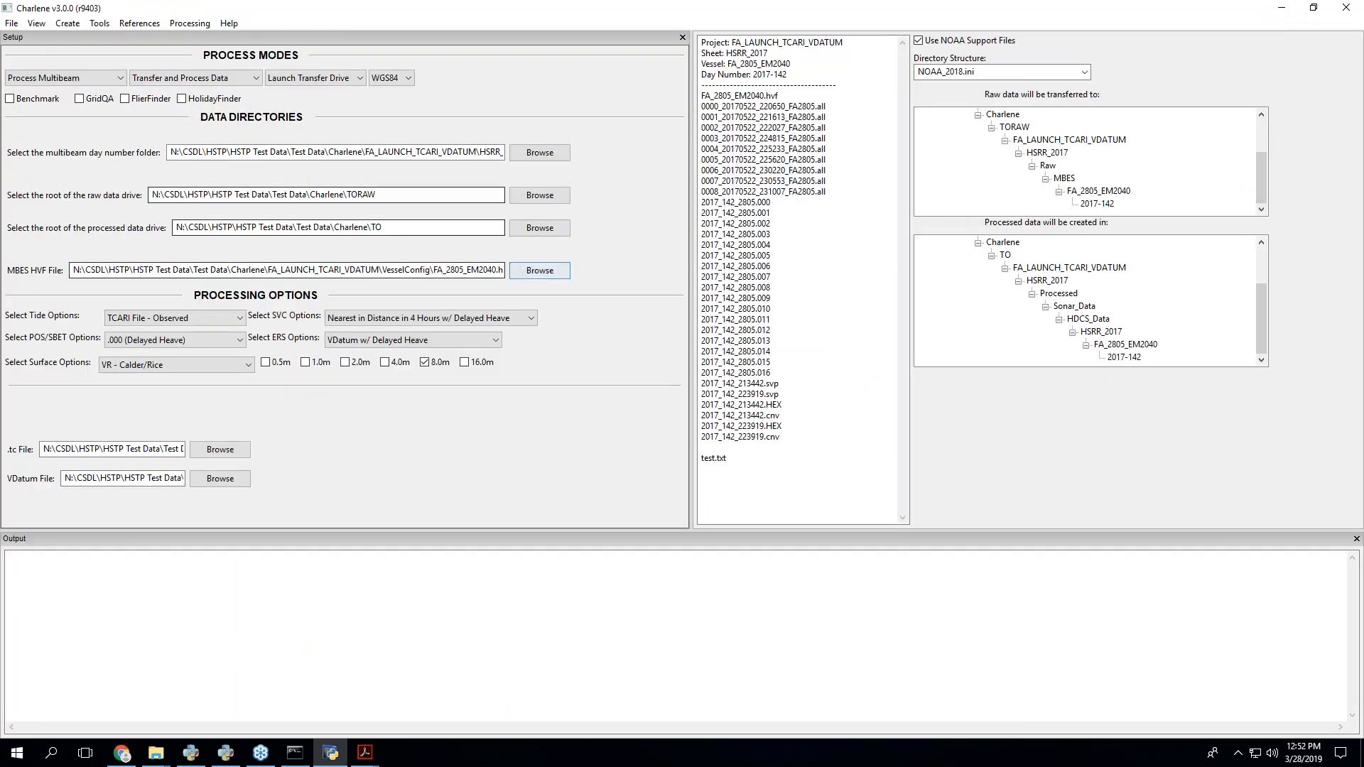
pyautogui.click(229, 23)
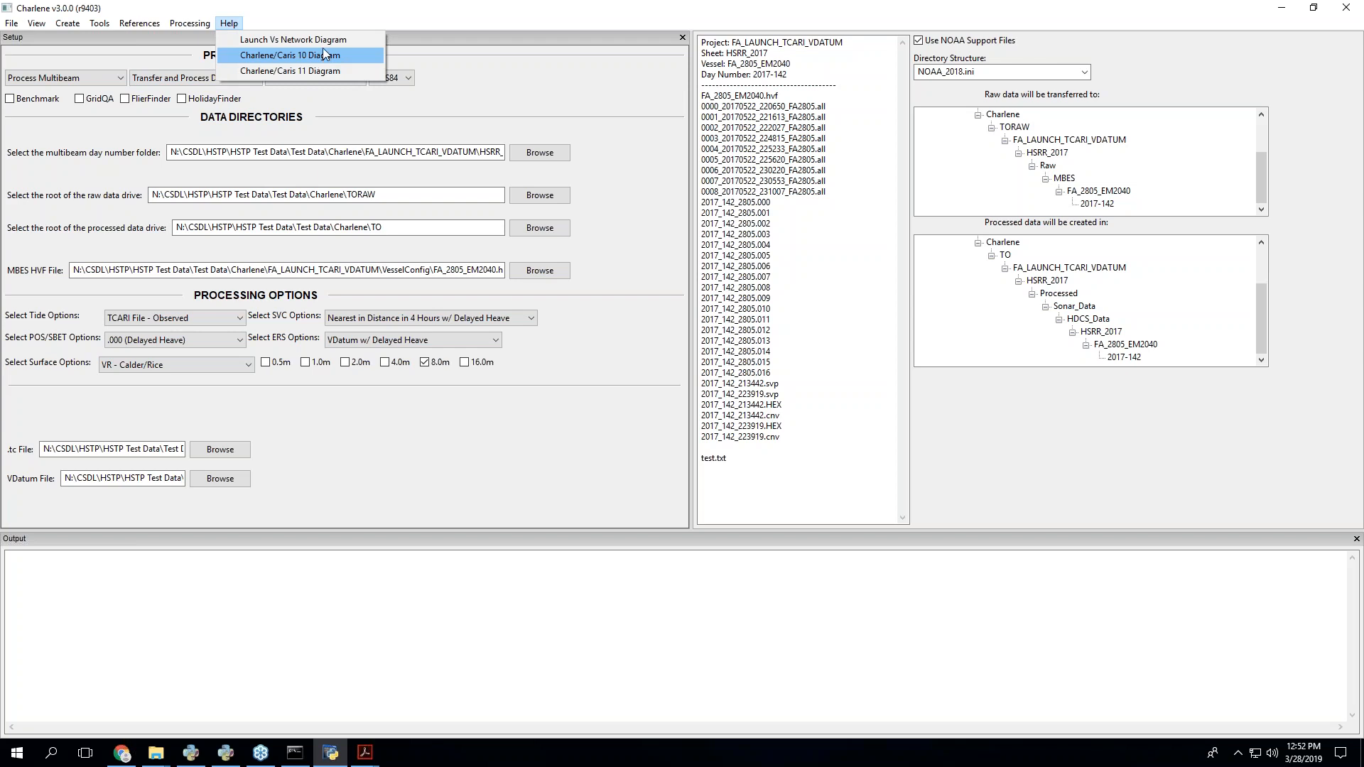
pyautogui.click(101, 24)
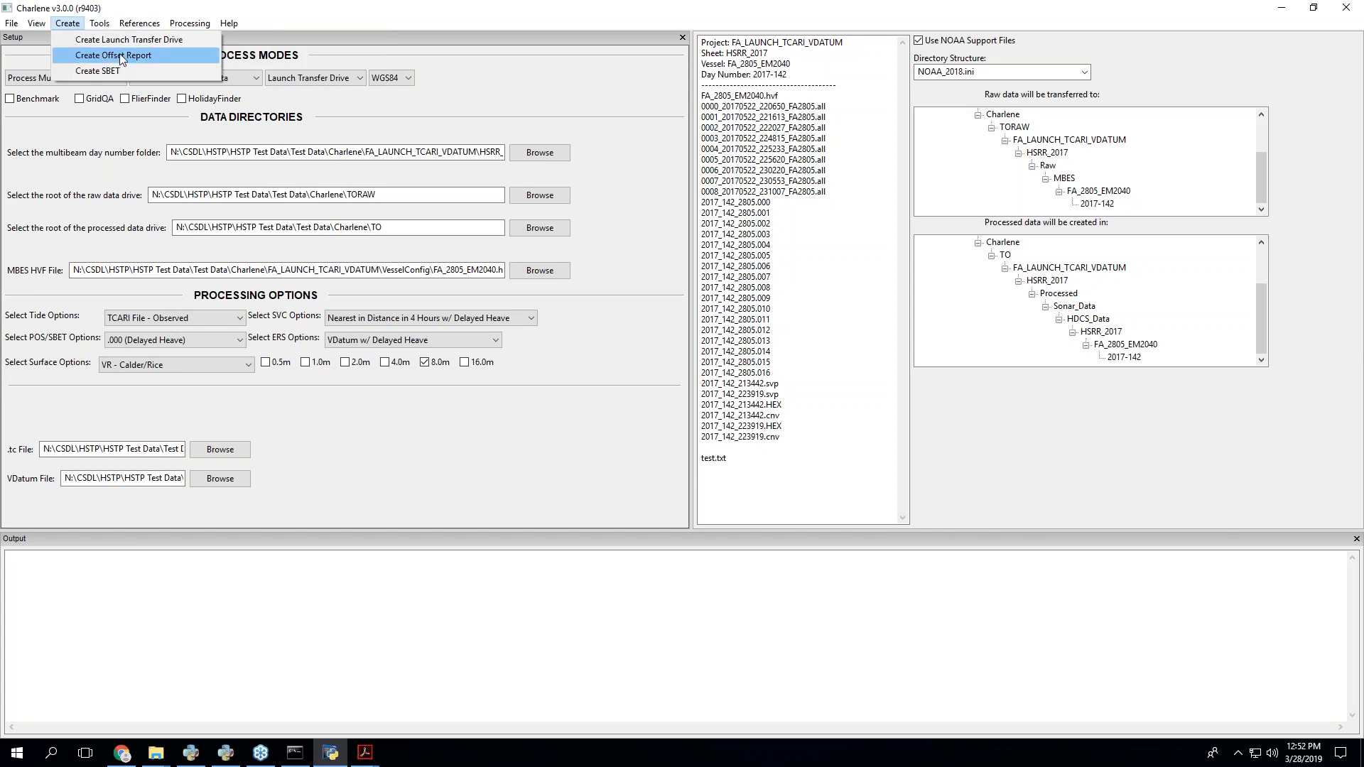
pyautogui.click(120, 55)
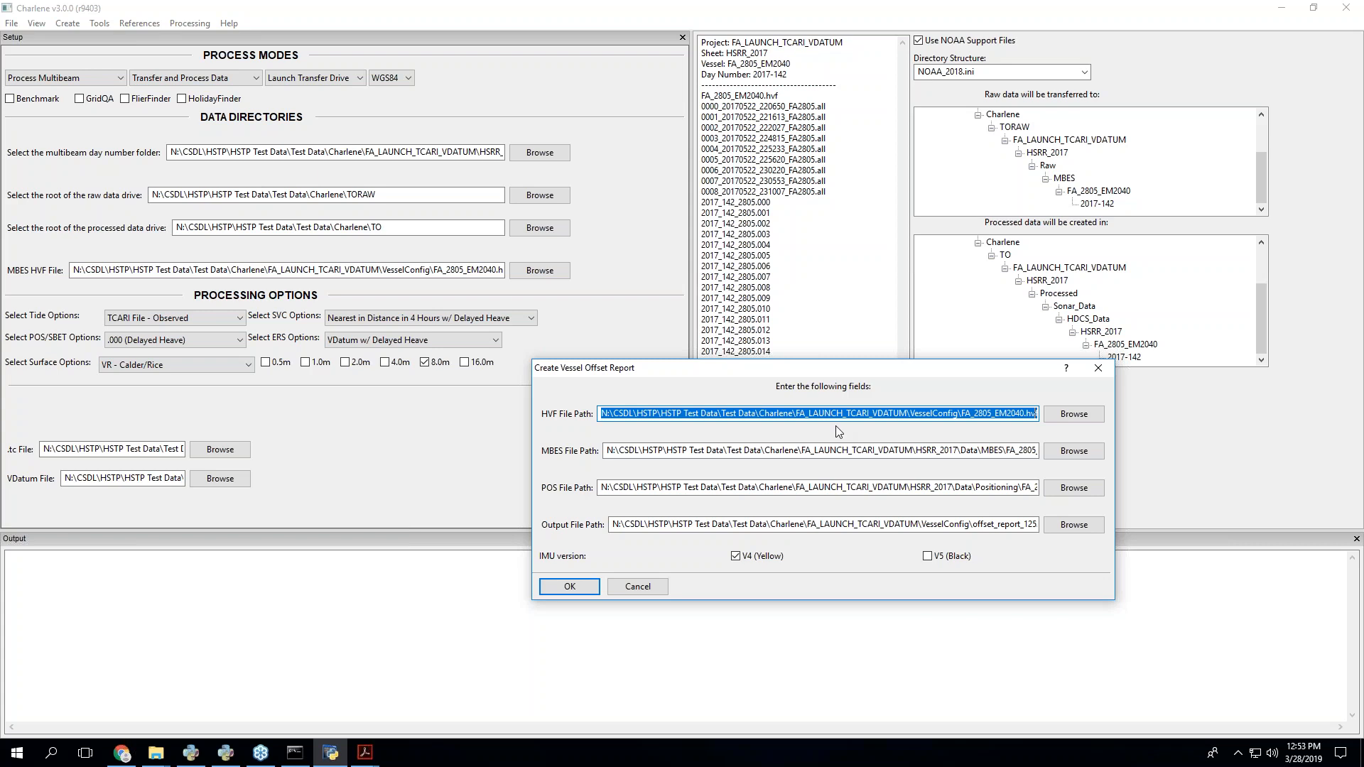
# - Check the prefilled HVF, MBES, POS and output file paths and generate the vessel offset report for IMU version V4 (Yellow)
pyautogui.click(899, 414)
pyautogui.moveTo(1013, 415); pyautogui.dragTo(1050, 420)
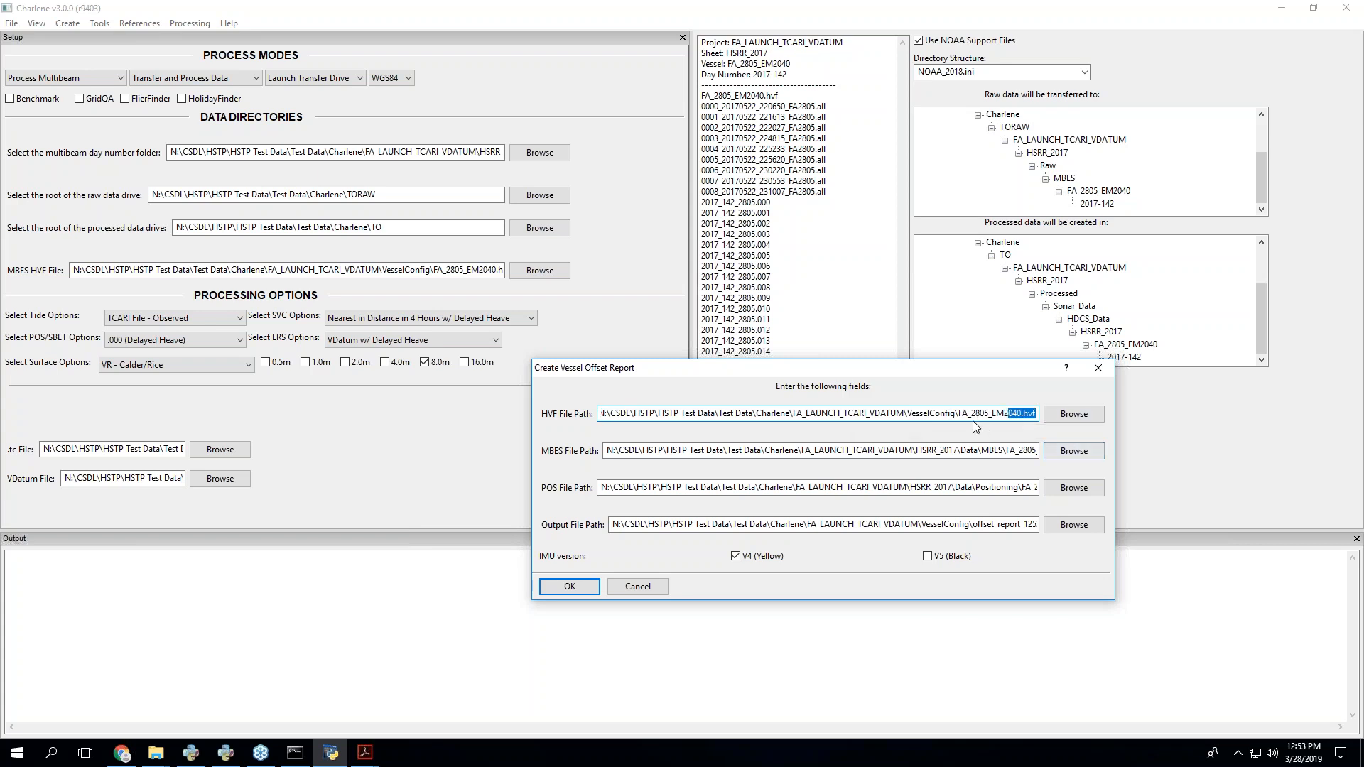
pyautogui.moveTo(955, 415); pyautogui.dragTo(1050, 415)
pyautogui.moveTo(1023, 450); pyautogui.dragTo(1137, 453)
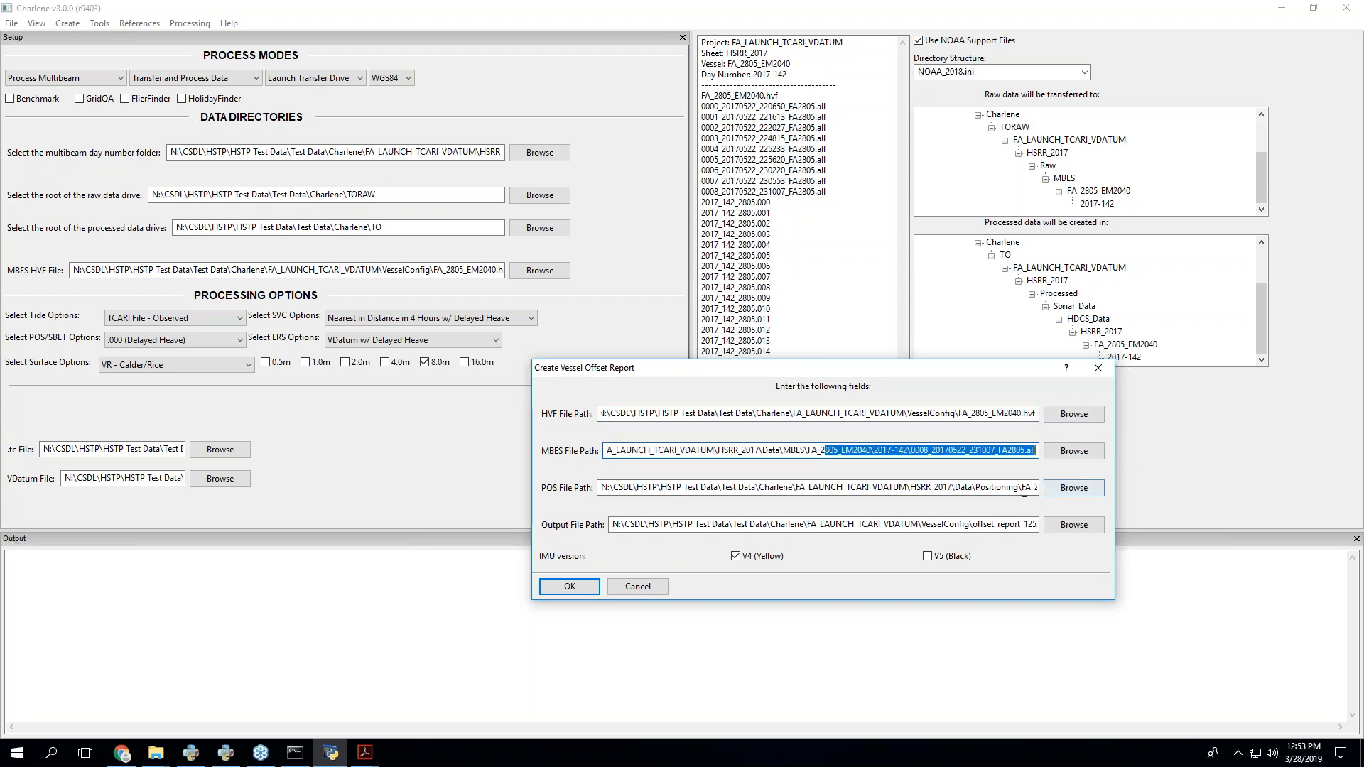
pyautogui.moveTo(1004, 488); pyautogui.dragTo(1180, 539)
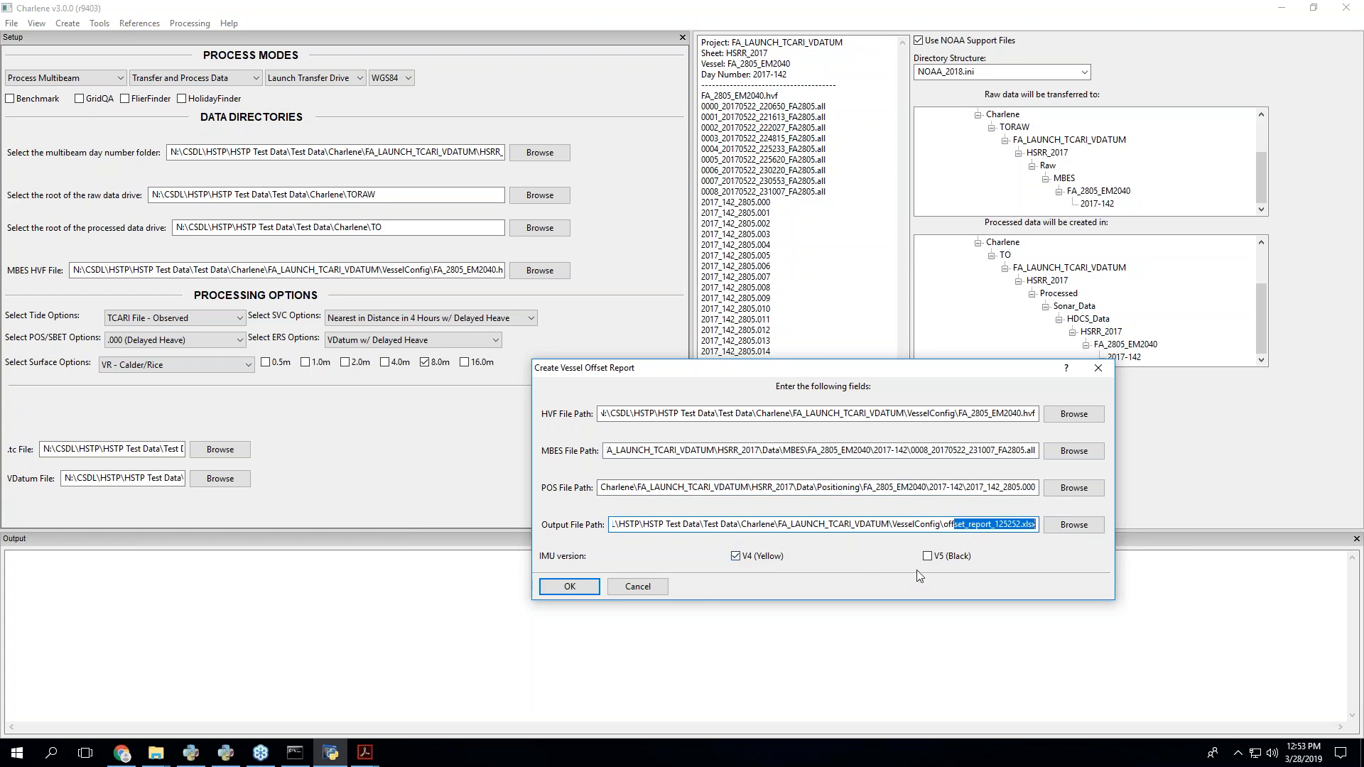
pyautogui.click(582, 591)
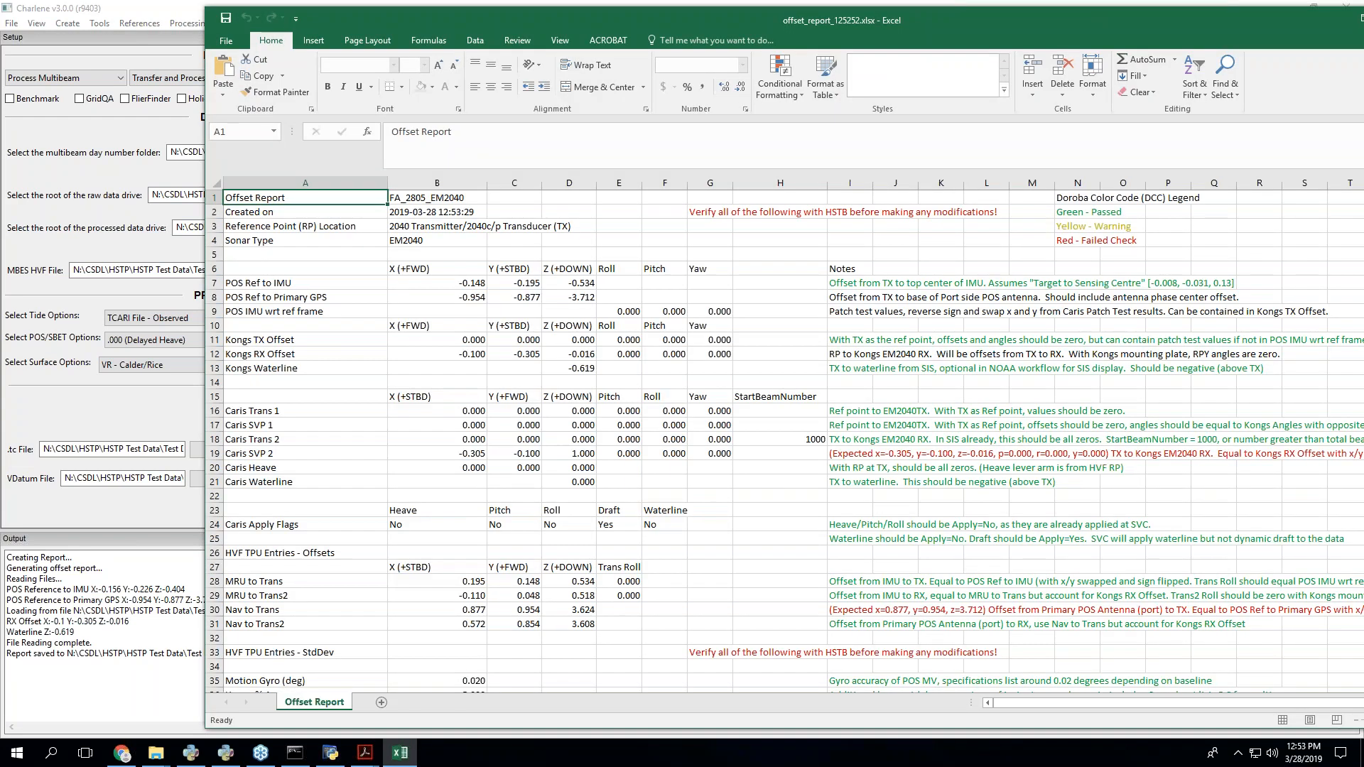
# - Maximize the offset report workbook and highlight its POS, Kongsberg and Caris sections in A6:G9, A10:G13 and A15:G31
pyautogui.doubleClick(847, 24)
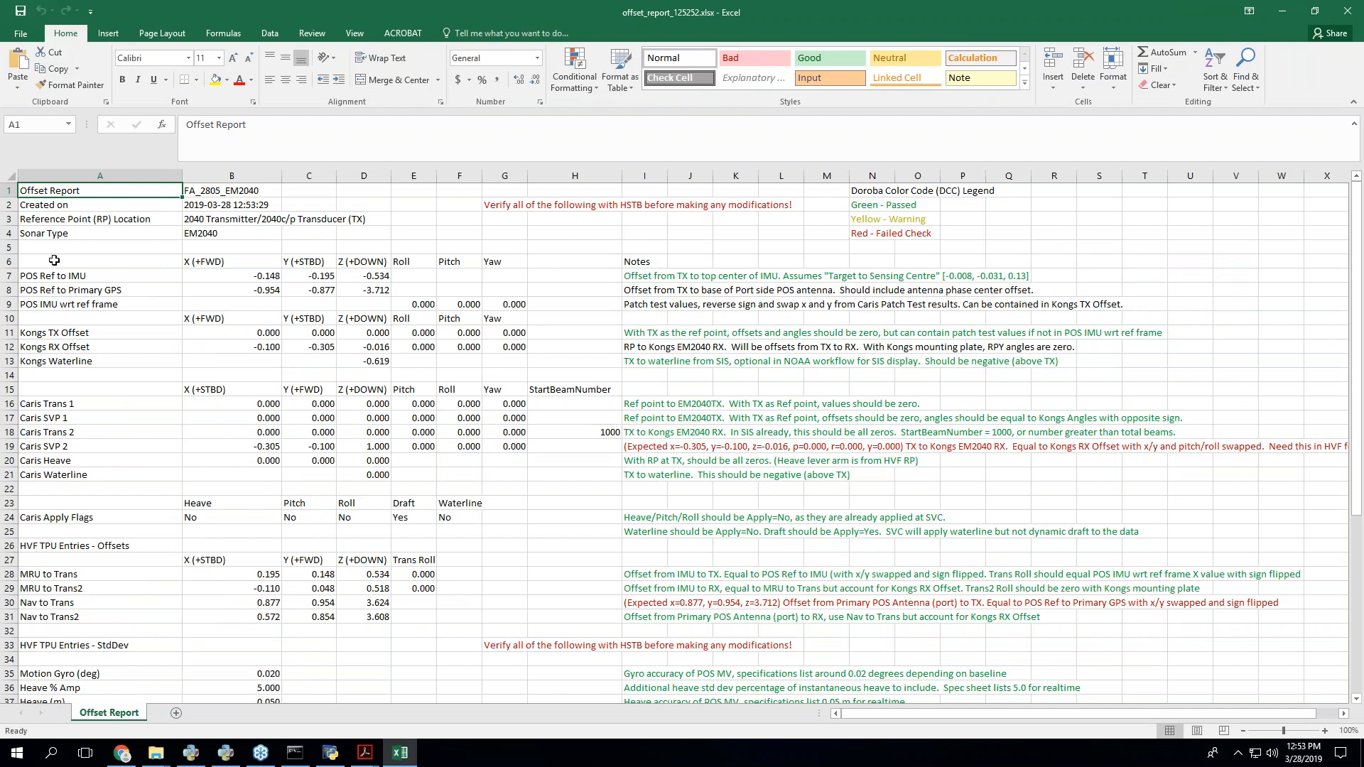
pyautogui.moveTo(54, 261); pyautogui.dragTo(521, 311)
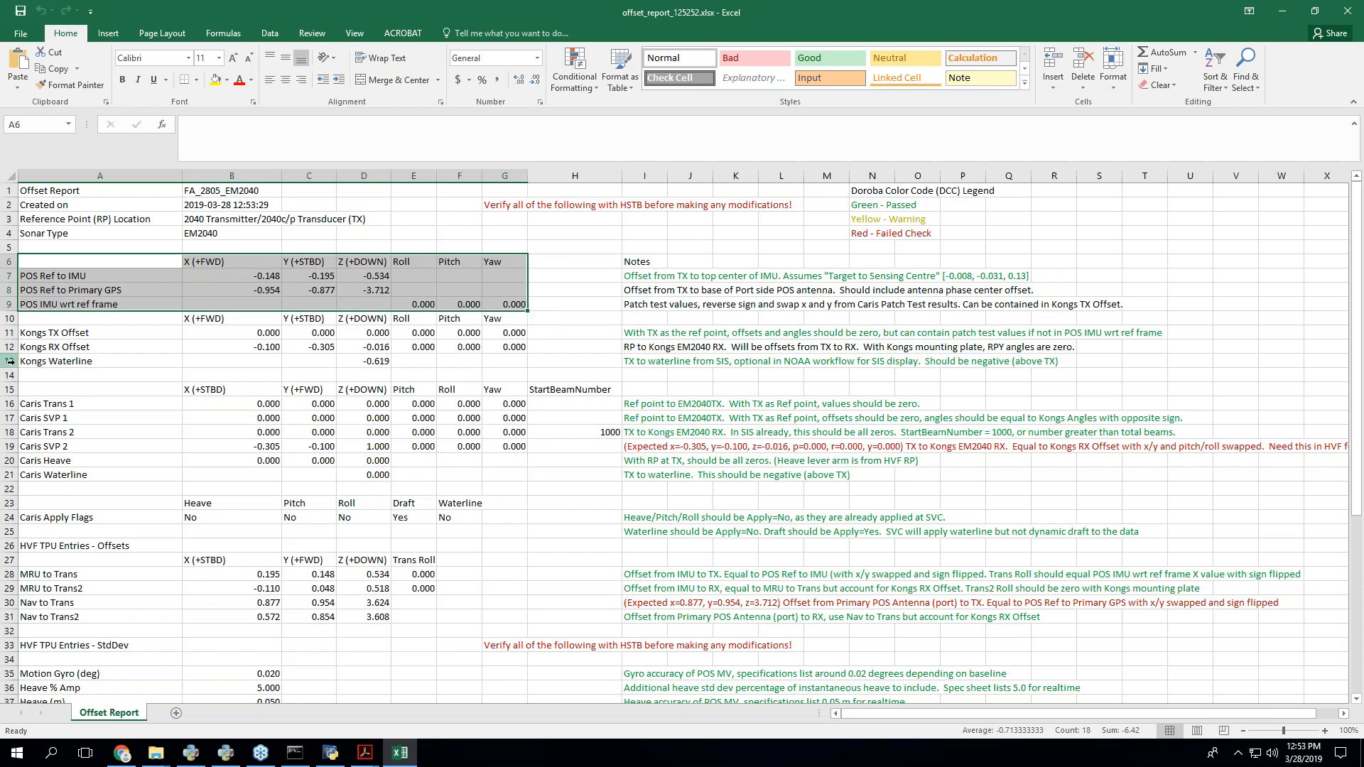
pyautogui.moveTo(55, 319); pyautogui.dragTo(486, 364)
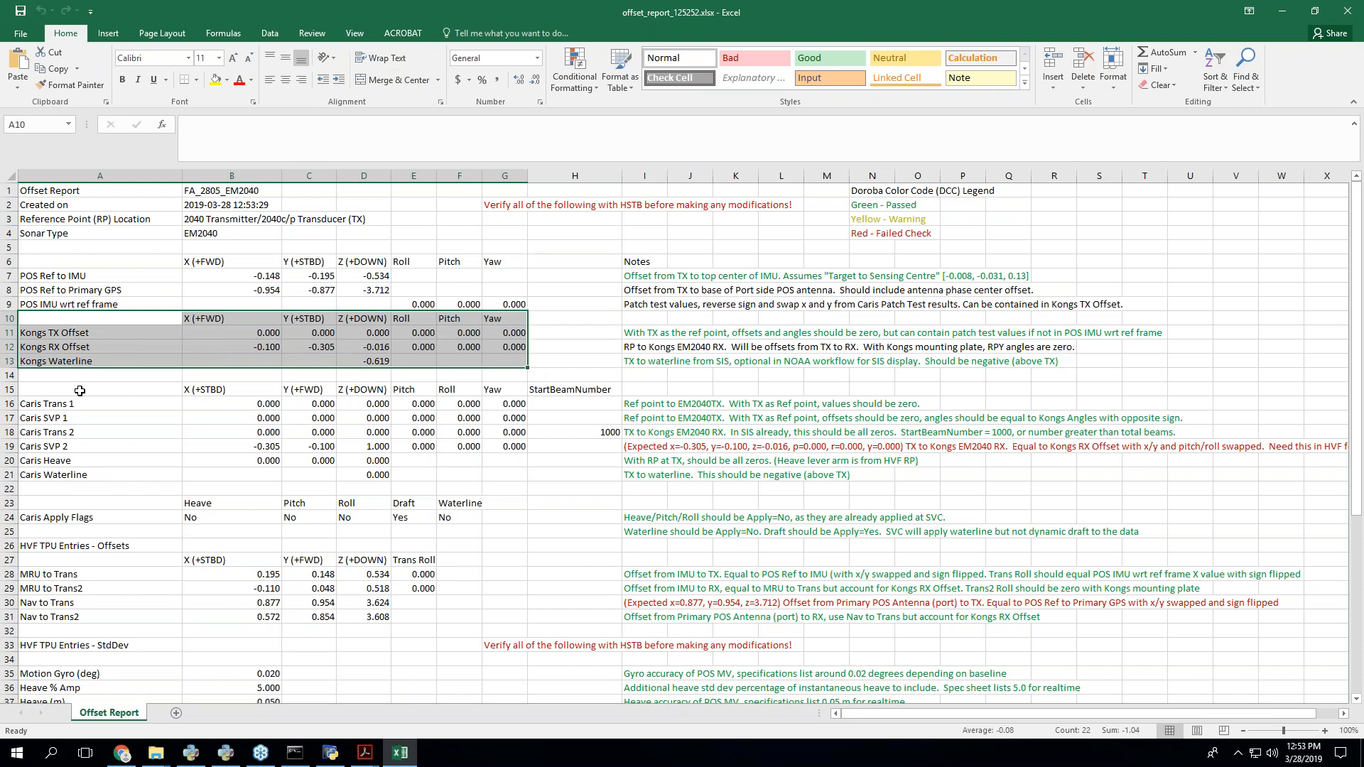
pyautogui.moveTo(42, 387); pyautogui.dragTo(490, 619)
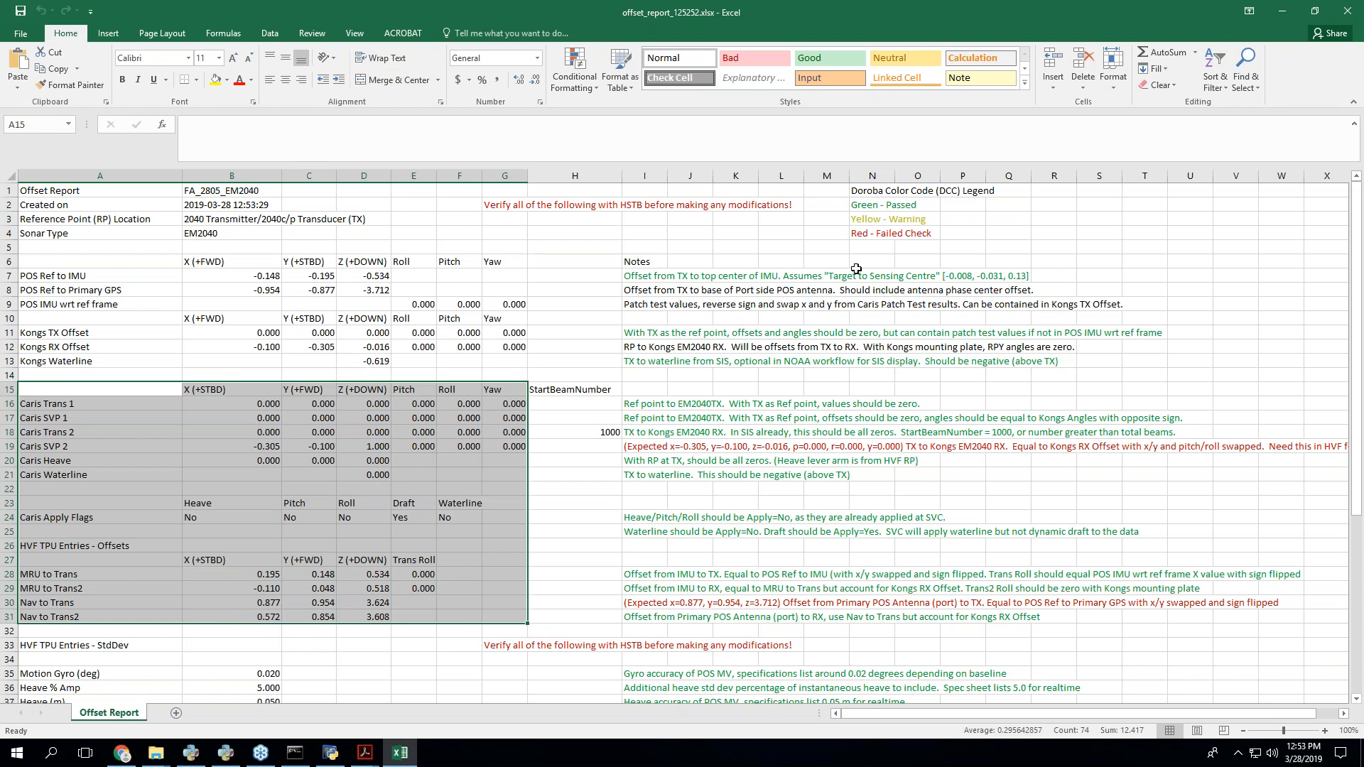
# - Check the Caris Trans 1 note, the Reference Point location in B3 and the Kongs TX Offset values in B11:D11
pyautogui.click(641, 404)
pyautogui.scroll(-2, 642, 403)
pyautogui.scroll(2, 642, 404)
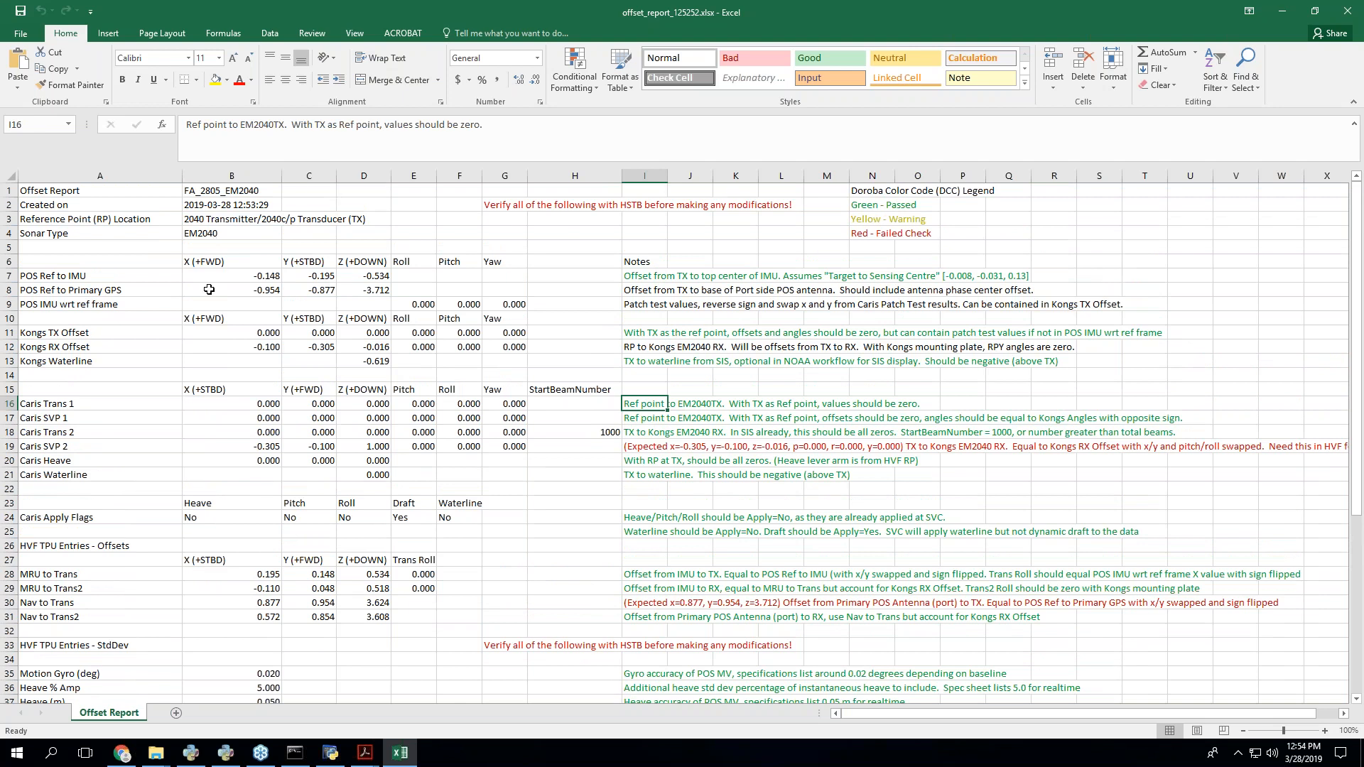
pyautogui.click(202, 223)
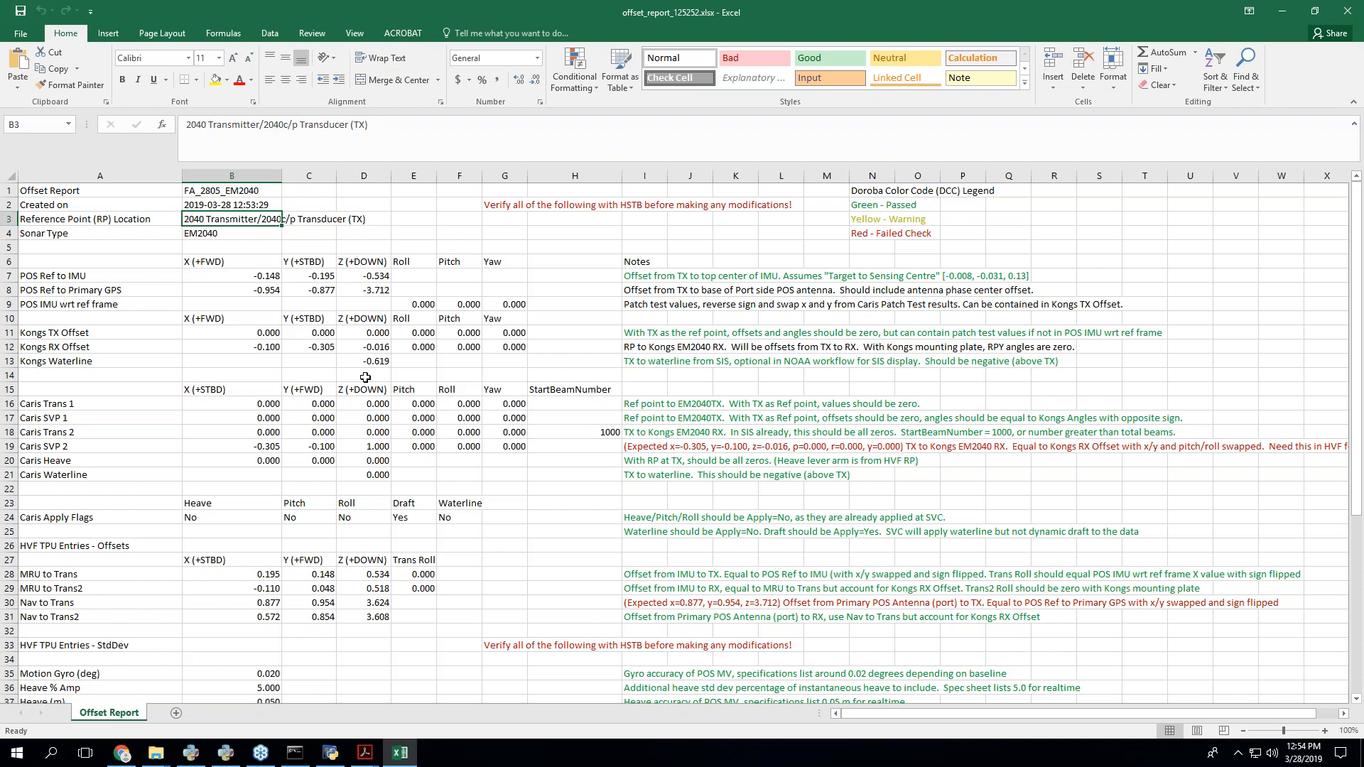
pyautogui.moveTo(263, 335); pyautogui.dragTo(366, 335)
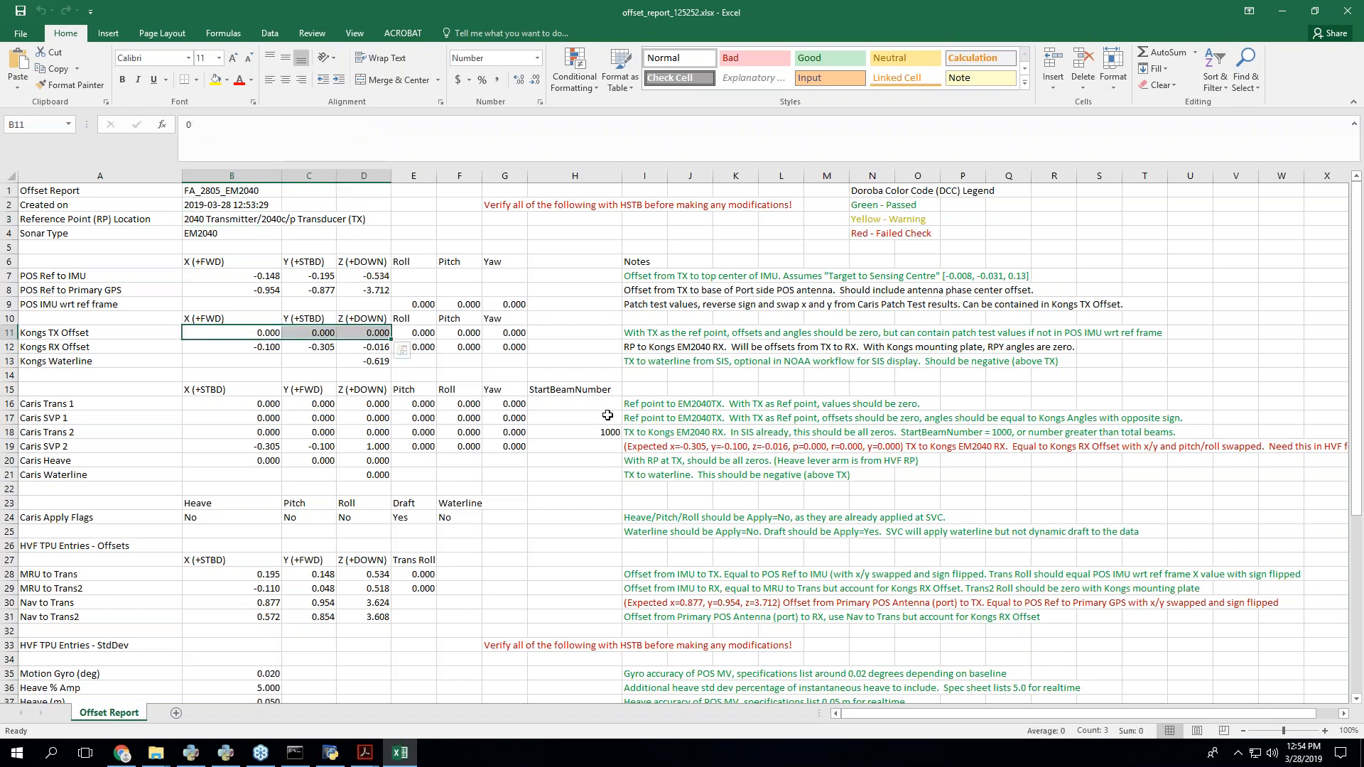
# - Review the notes in column I for POS Ref to IMU, Kongs TX Offset and Caris Trans 1
pyautogui.click(640, 275)
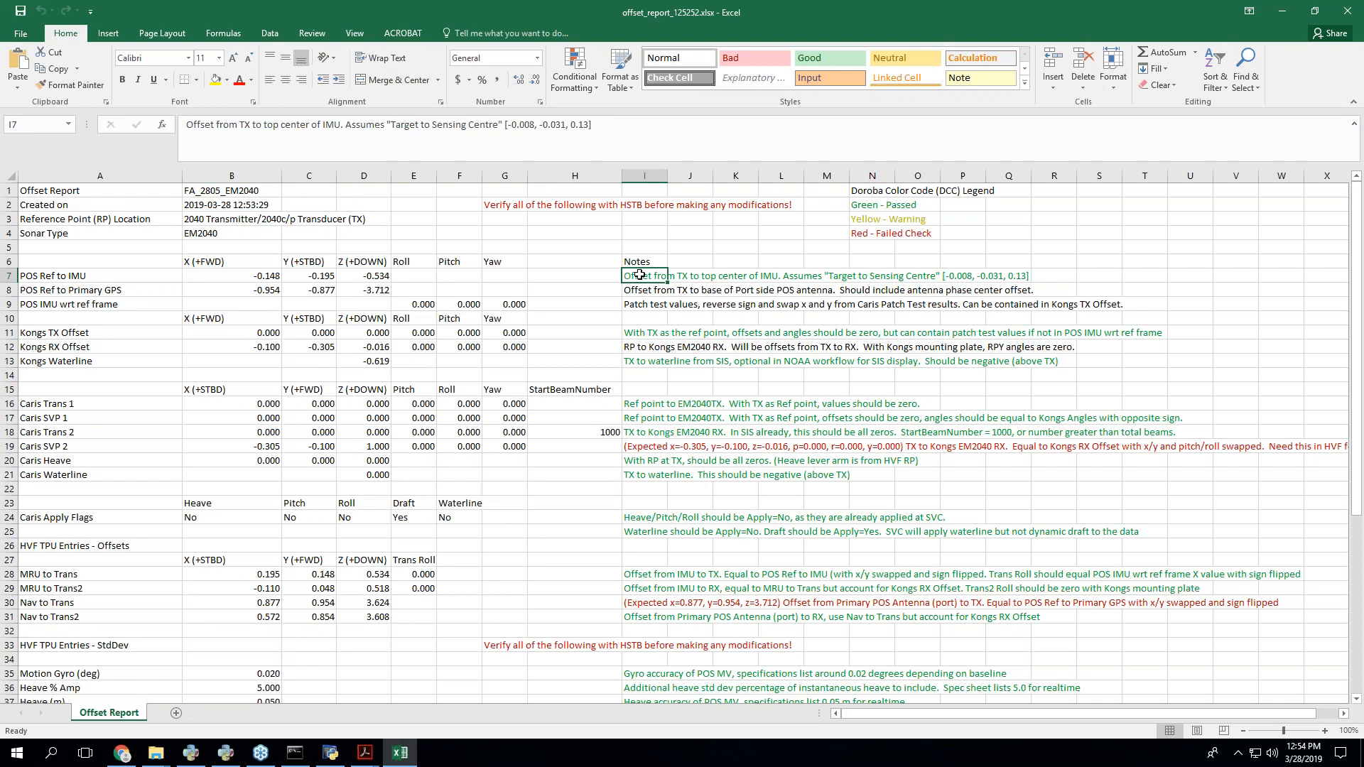
pyautogui.click(641, 335)
pyautogui.moveTo(745, 323); pyautogui.dragTo(996, 313)
pyautogui.click(641, 279)
pyautogui.click(642, 335)
pyautogui.click(643, 403)
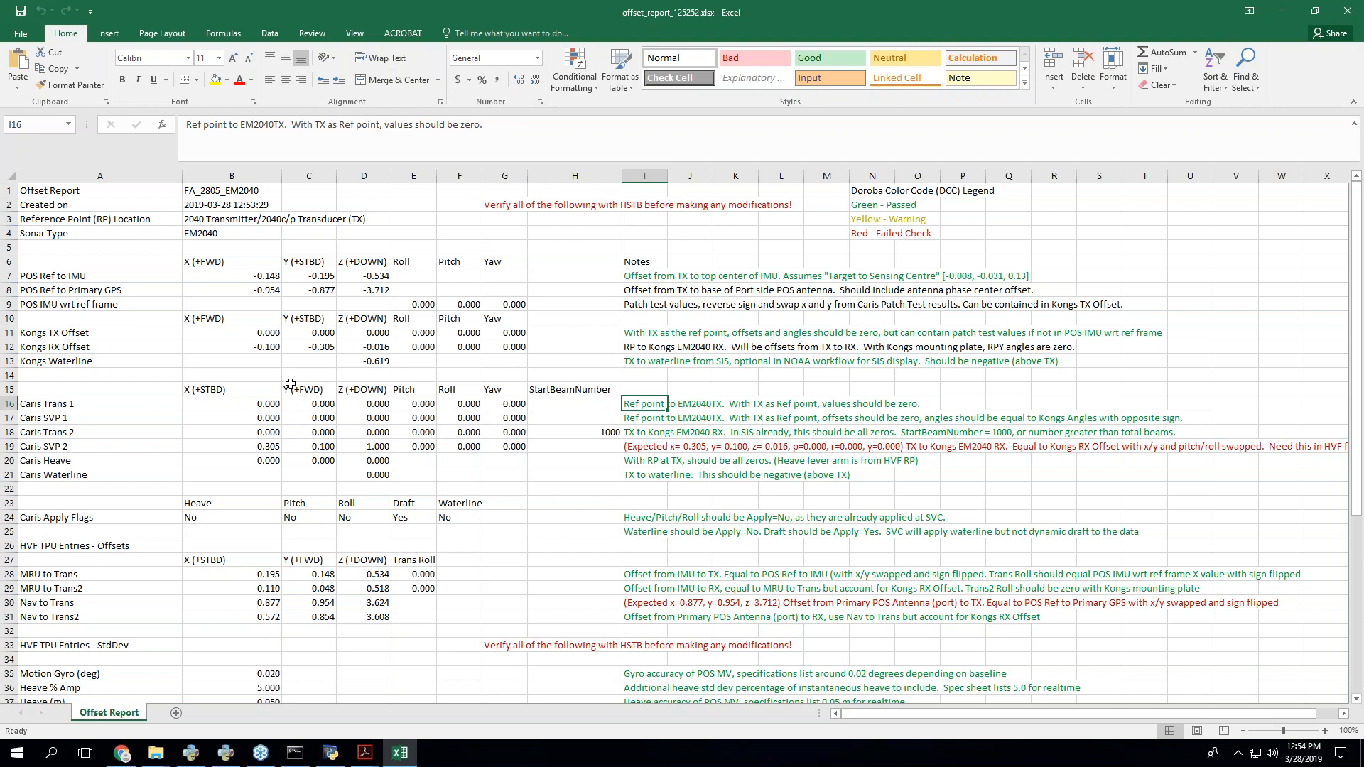
# - Compare the Kongs RX Offset values in B12:D12 with the MRU to Trans2 note and its values in B29:D29
pyautogui.moveTo(267, 348); pyautogui.dragTo(350, 359)
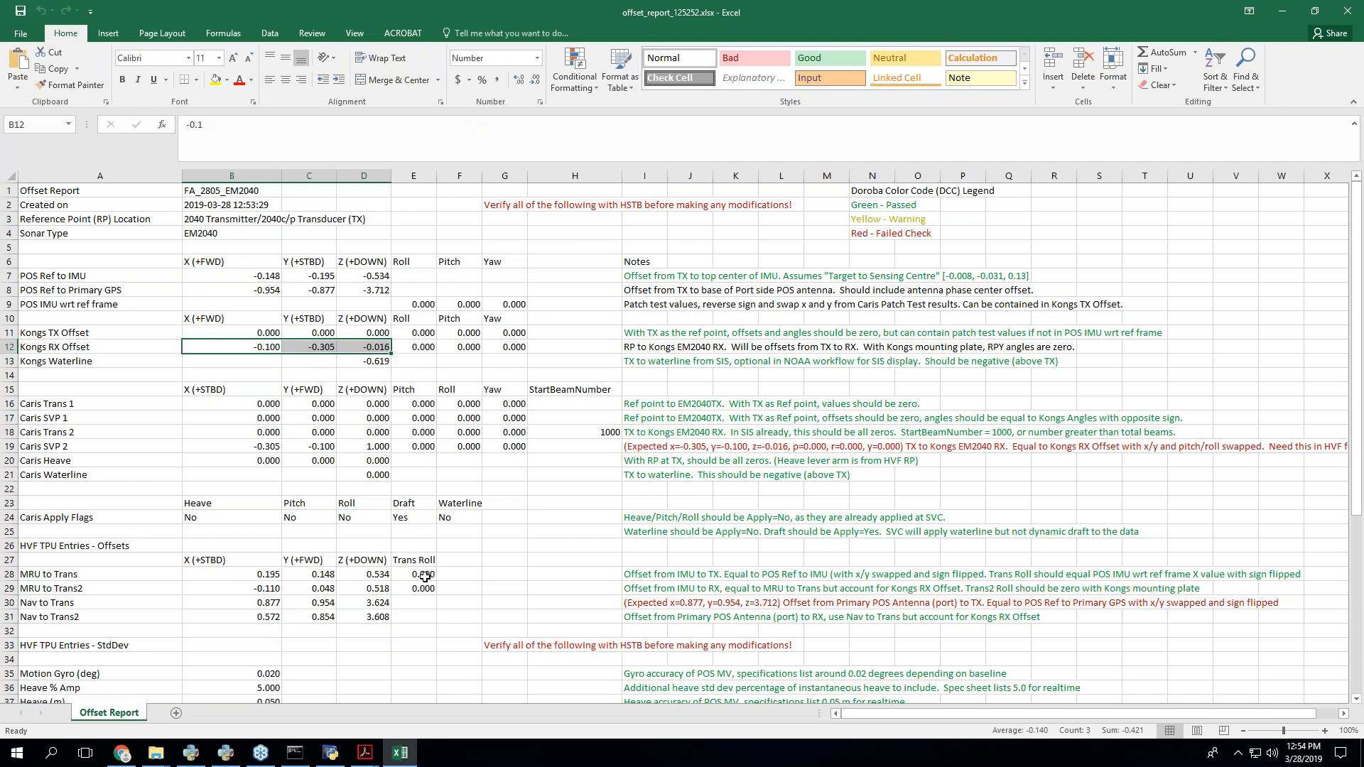
pyautogui.click(679, 591)
pyautogui.click(654, 577)
pyautogui.click(644, 590)
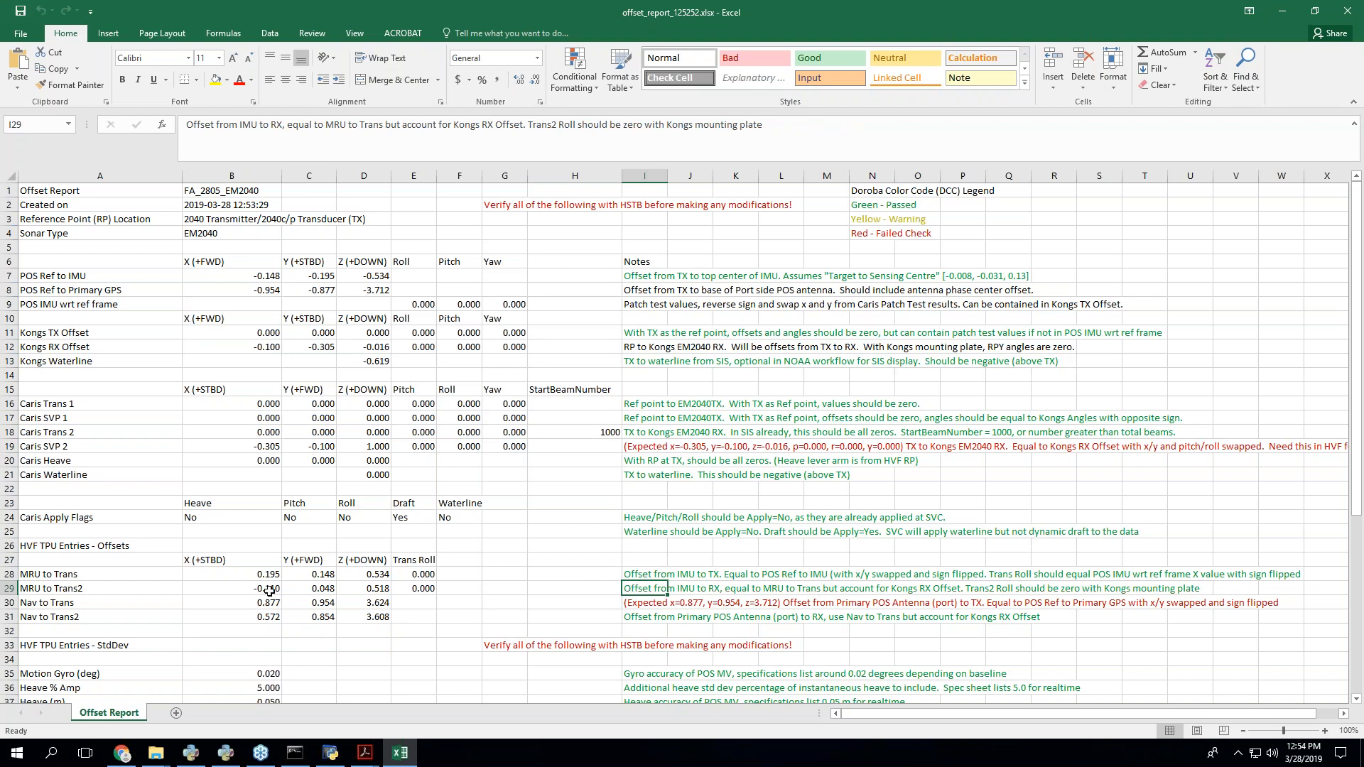
pyautogui.moveTo(270, 591); pyautogui.dragTo(377, 590)
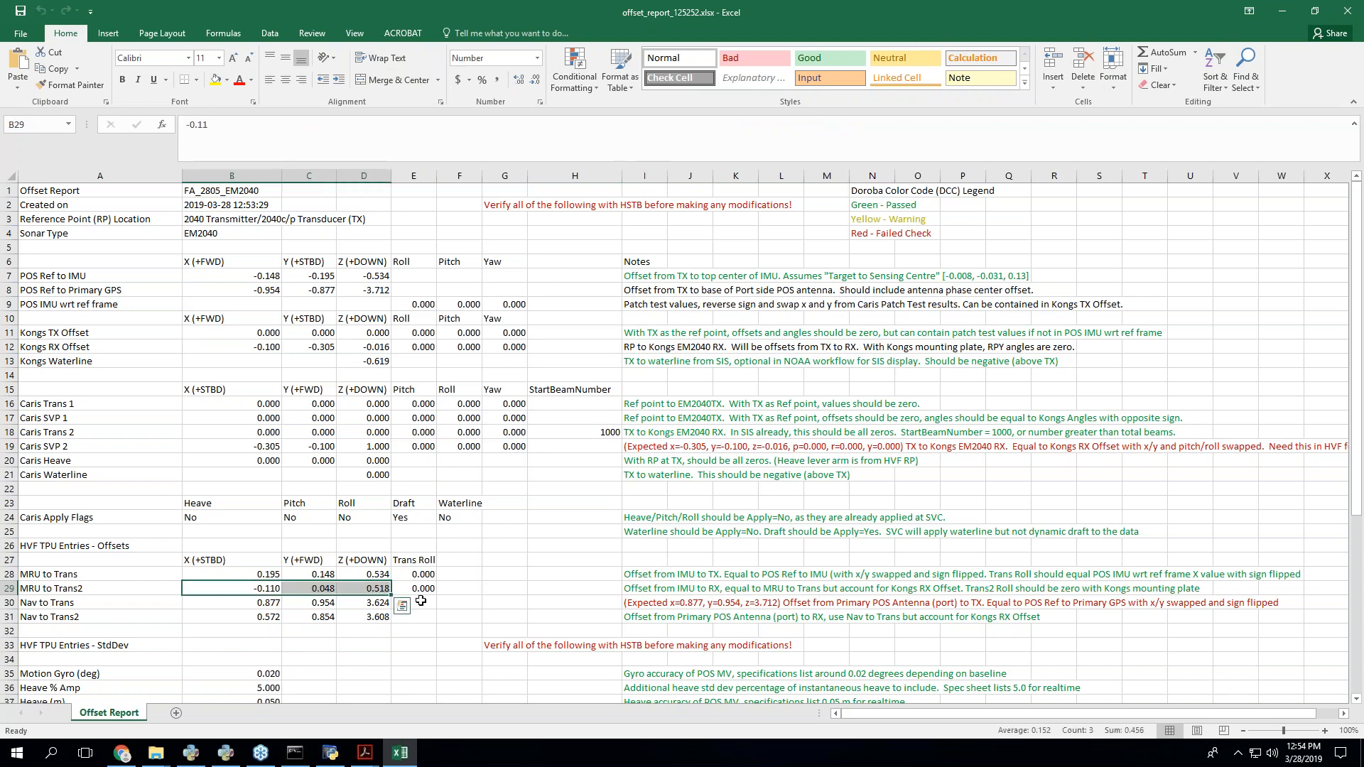
pyautogui.click(775, 589)
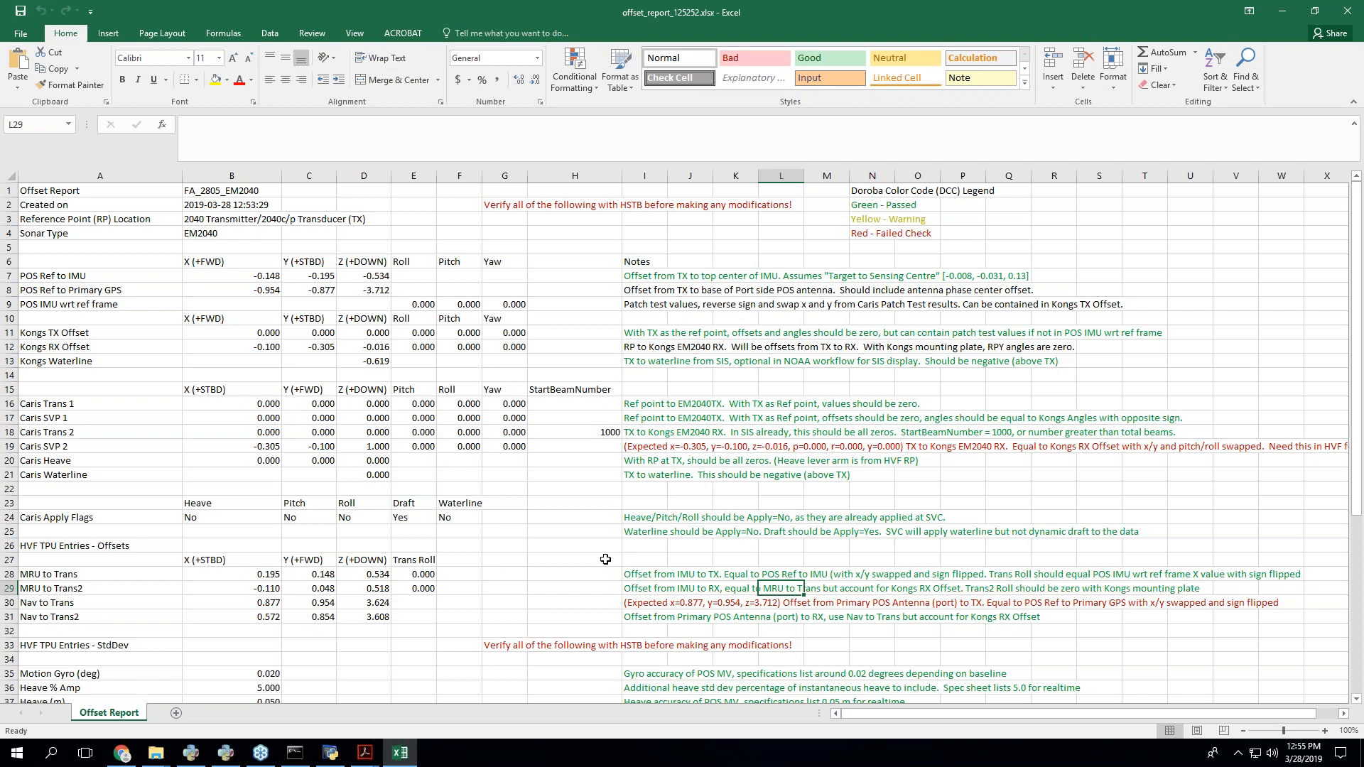
# - Read through the HVF TPU Entries - StdDev section and its notes, and return to the start of the report
pyautogui.scroll(-7, 540, 533)
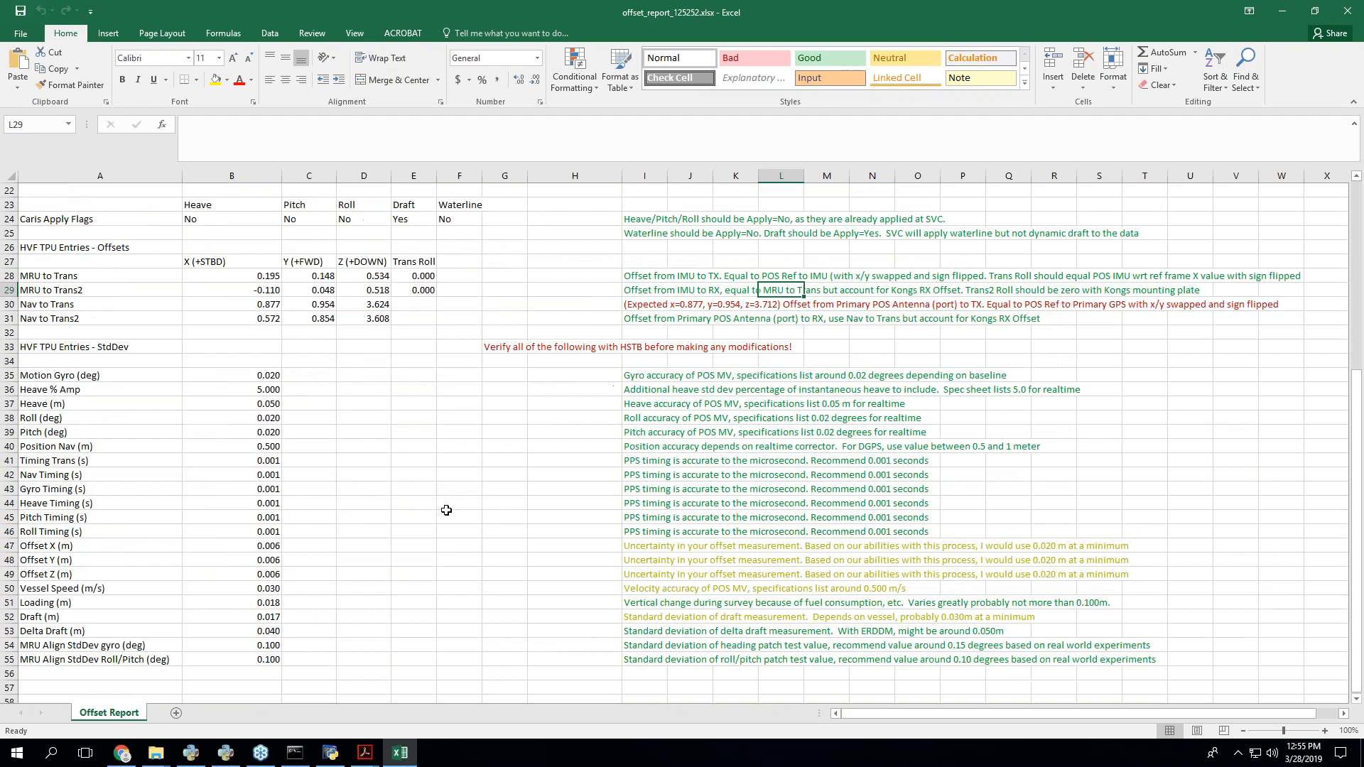
pyautogui.scroll(2, 452, 629)
pyautogui.scroll(4, 453, 625)
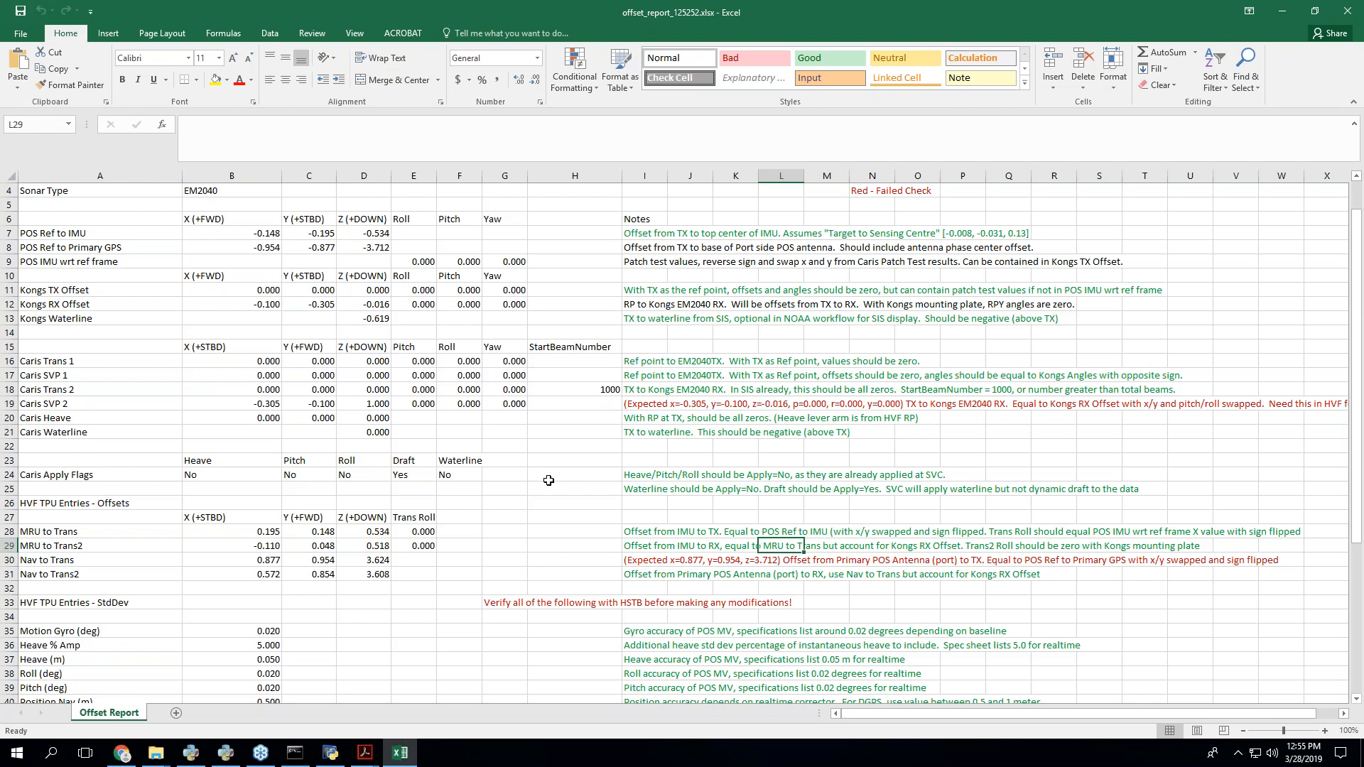
pyautogui.scroll(1, 548, 480)
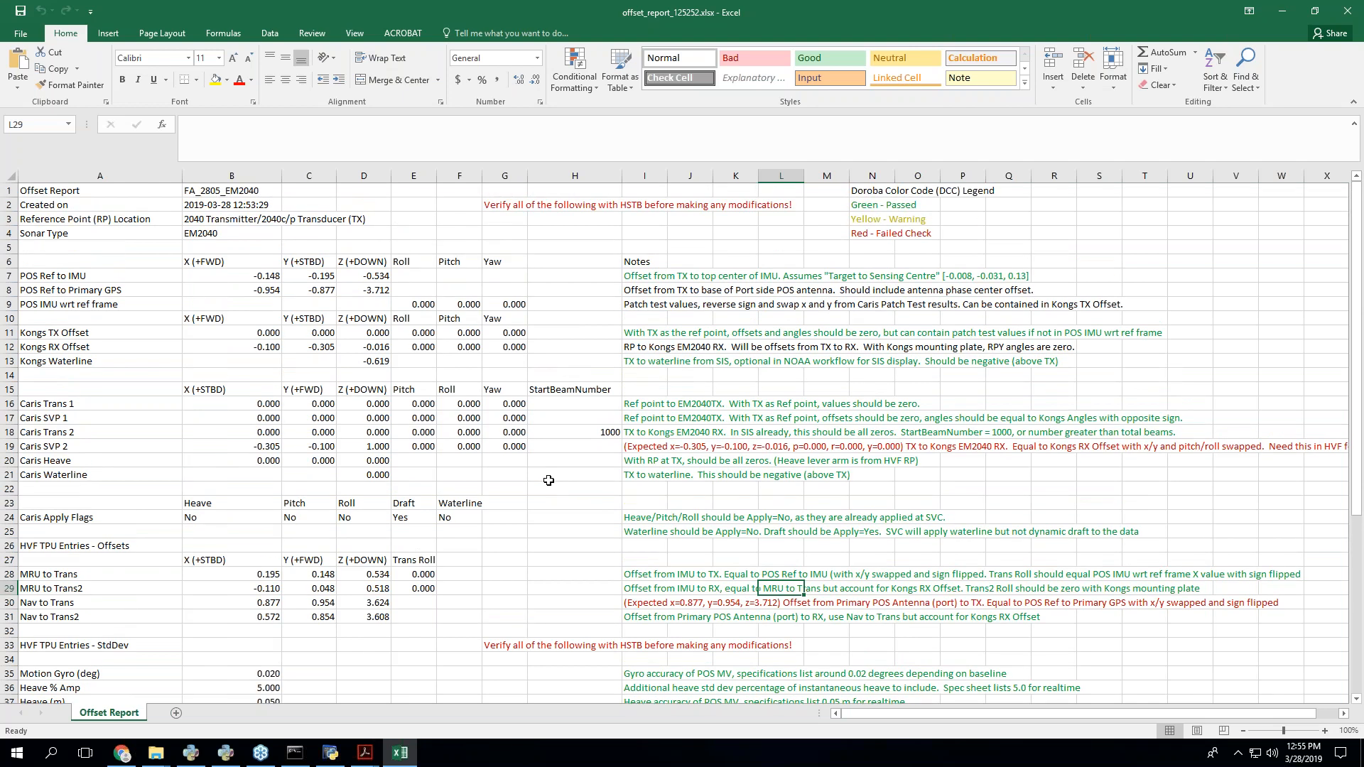
pyautogui.scroll(-8, 548, 481)
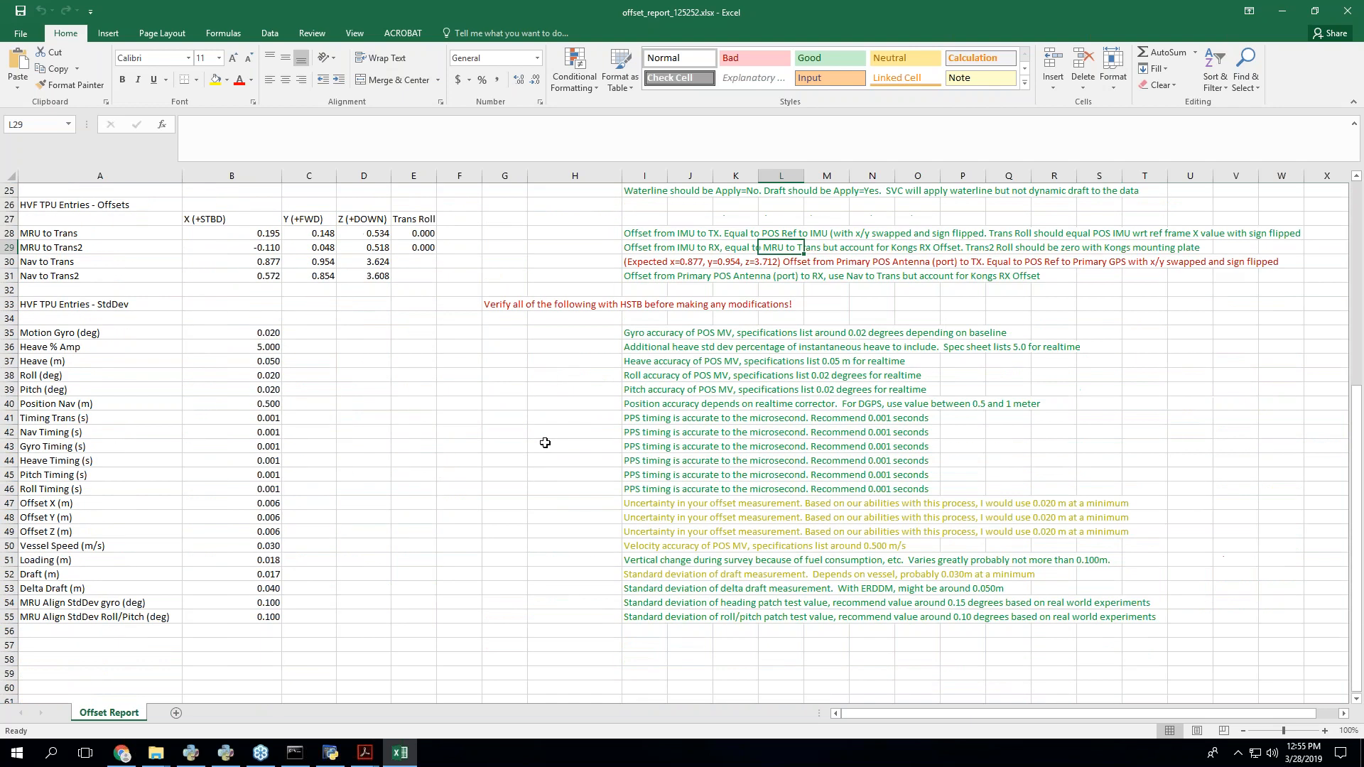
pyautogui.scroll(8, 548, 441)
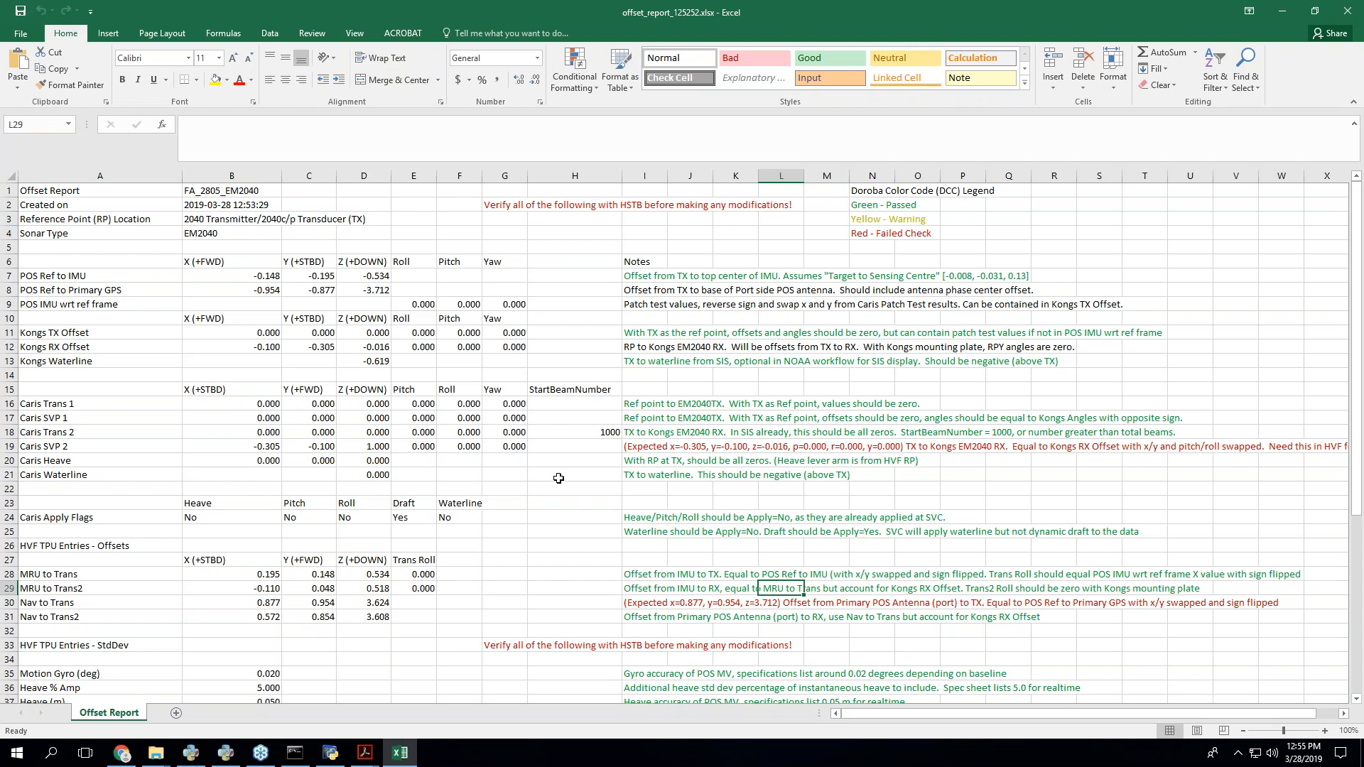
# - Highlight the Caris Apply Flags block in A23:F24 to review its heave, pitch, roll, draft and waterline settings
pyautogui.scroll(-2, 558, 478)
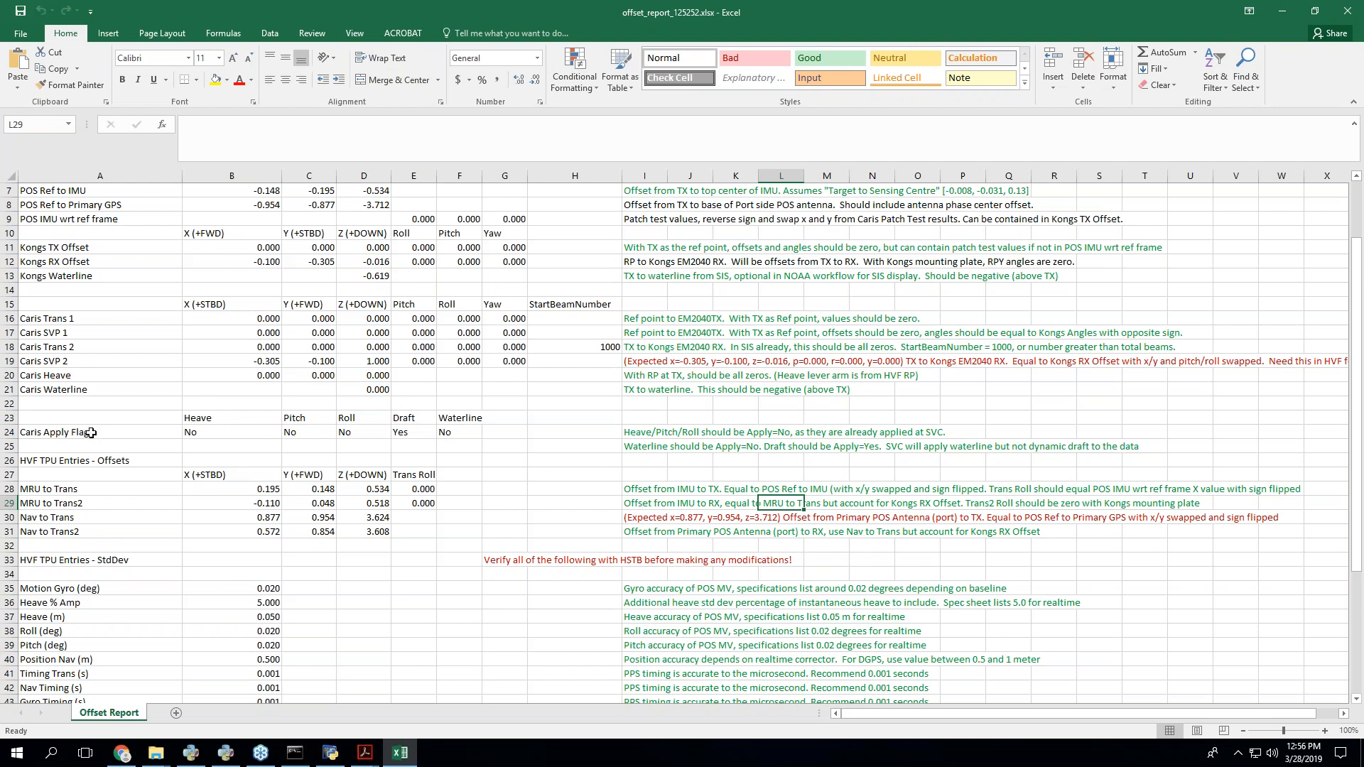
pyautogui.moveTo(61, 422); pyautogui.dragTo(443, 436)
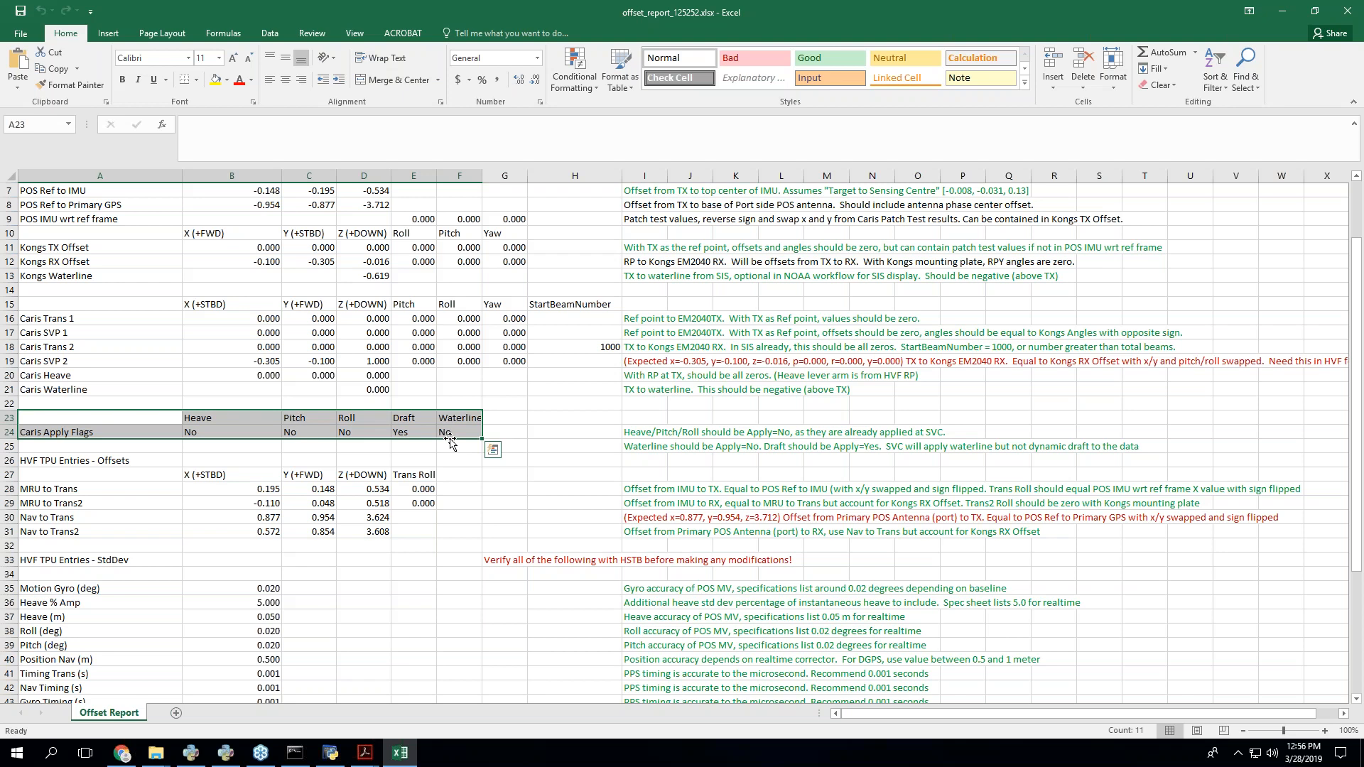
pyautogui.click(313, 445)
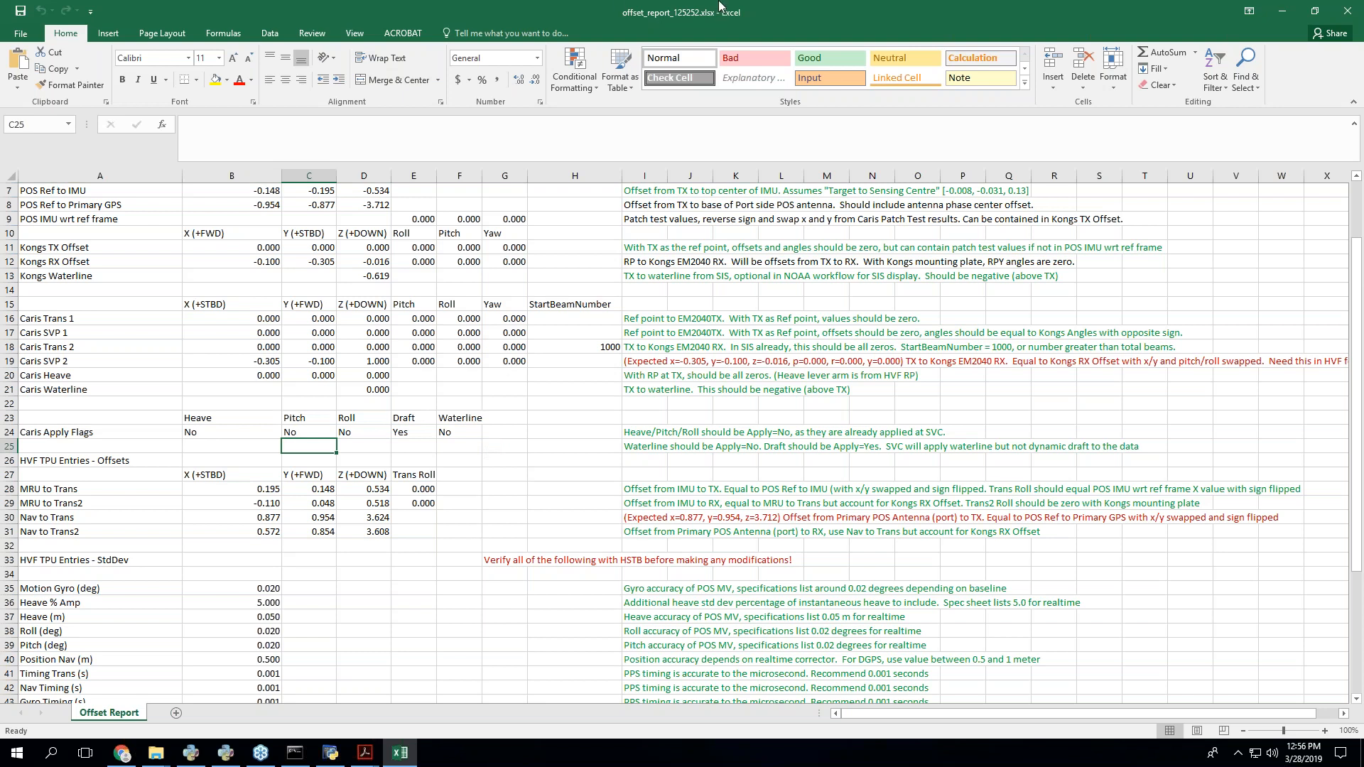
# - Move the workbook aside and examine the Caris HVF, Kongsberg .all and POS .000 input files in the Charlene/Caris 10 diagram
pyautogui.moveTo(720, 8); pyautogui.dragTo(814, 406)
pyautogui.click(232, 24)
pyautogui.click(296, 56)
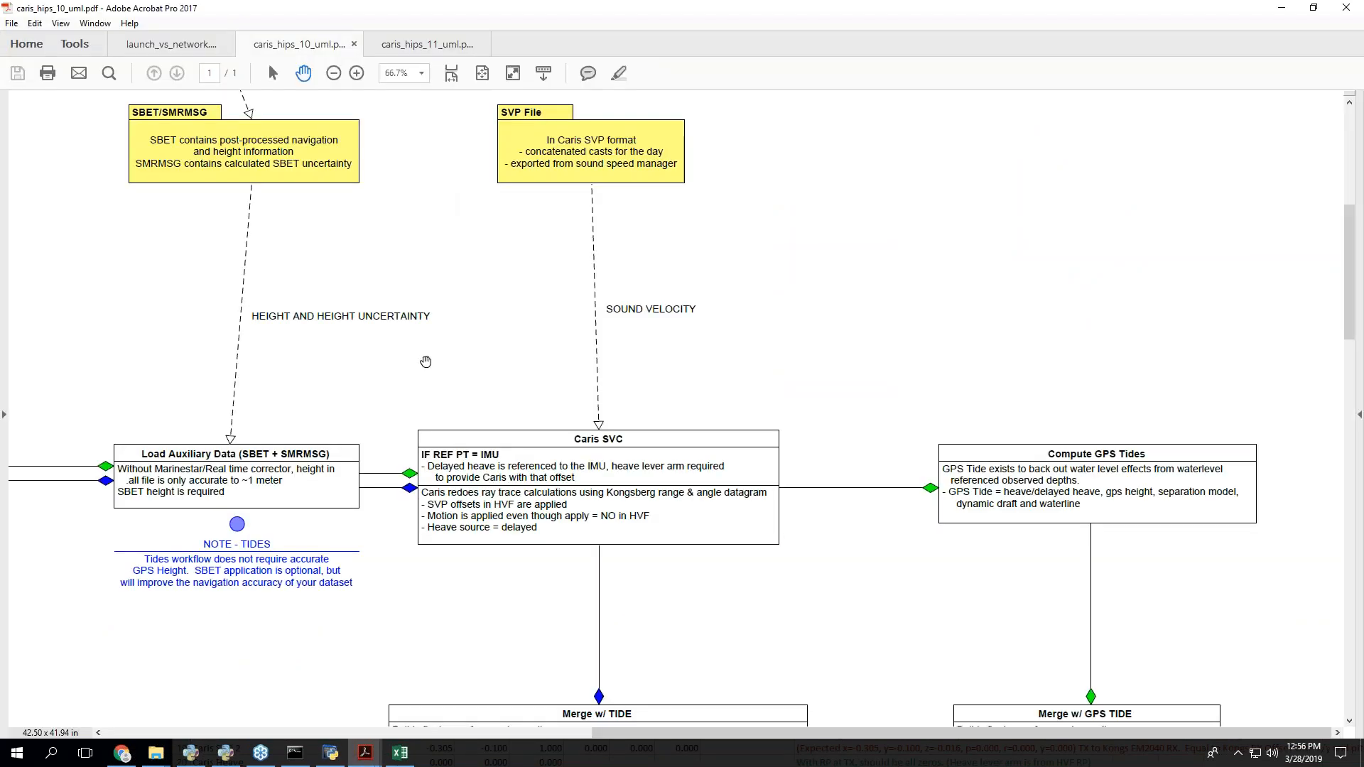
pyautogui.moveTo(427, 355); pyautogui.dragTo(801, 417)
pyautogui.moveTo(194, 319); pyautogui.dragTo(570, 427)
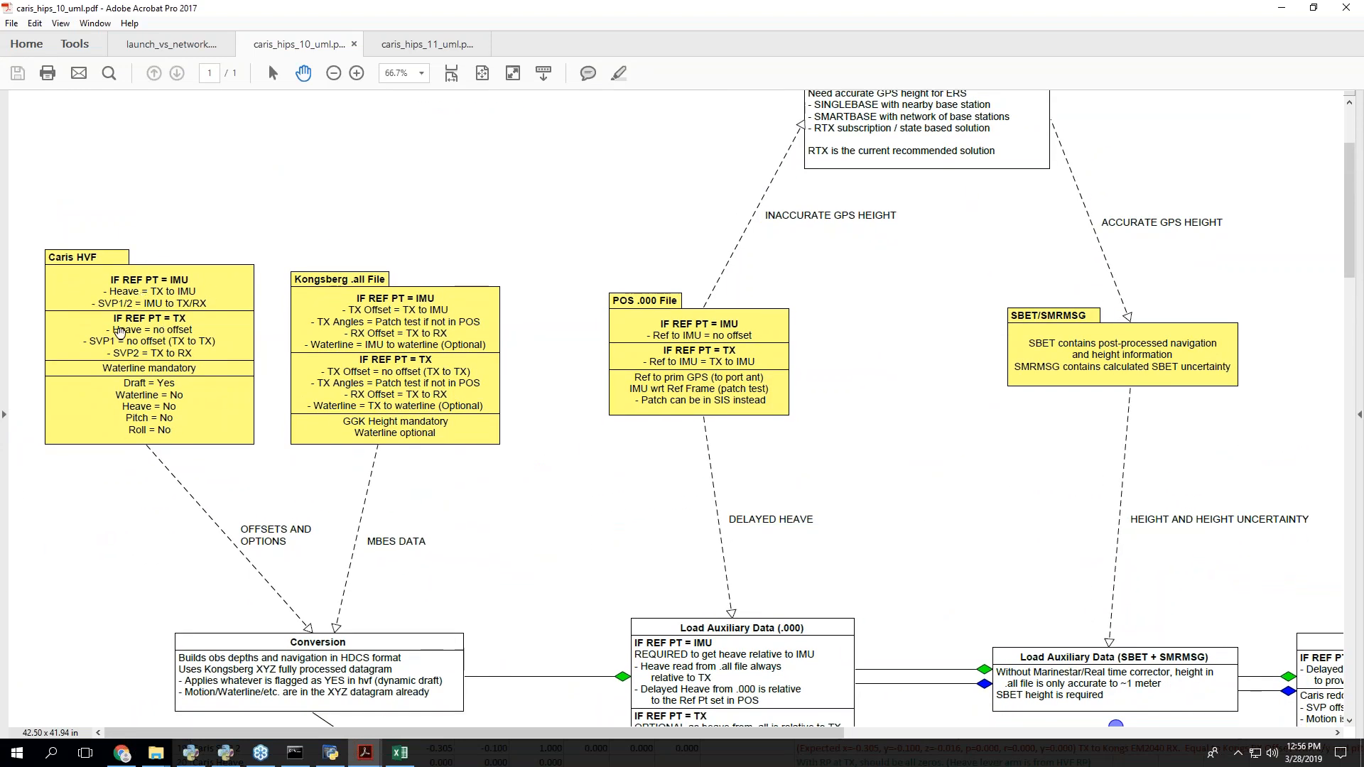
# - Close the offset report workbook, and close Acrobat with all its open PDF tabs
pyautogui.click(400, 753)
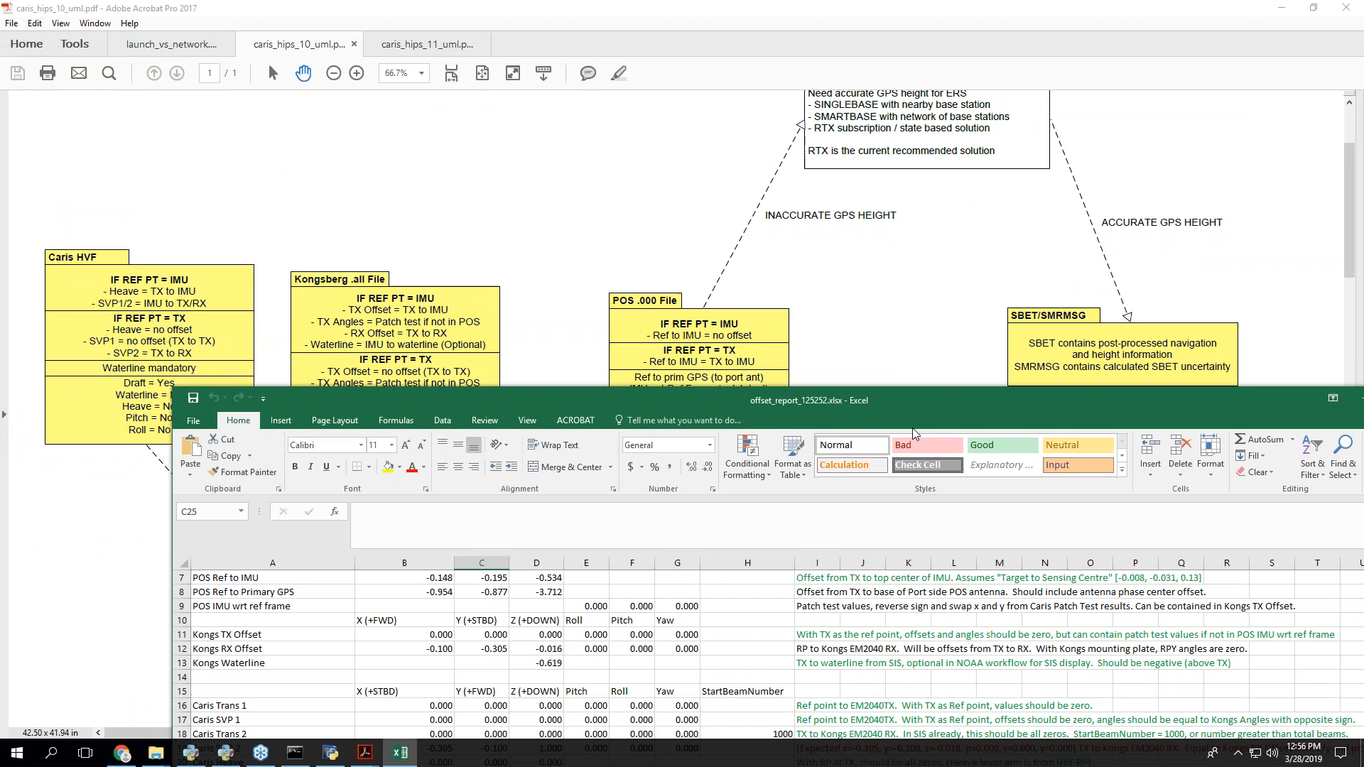
pyautogui.hotkey('alt', 'F4')
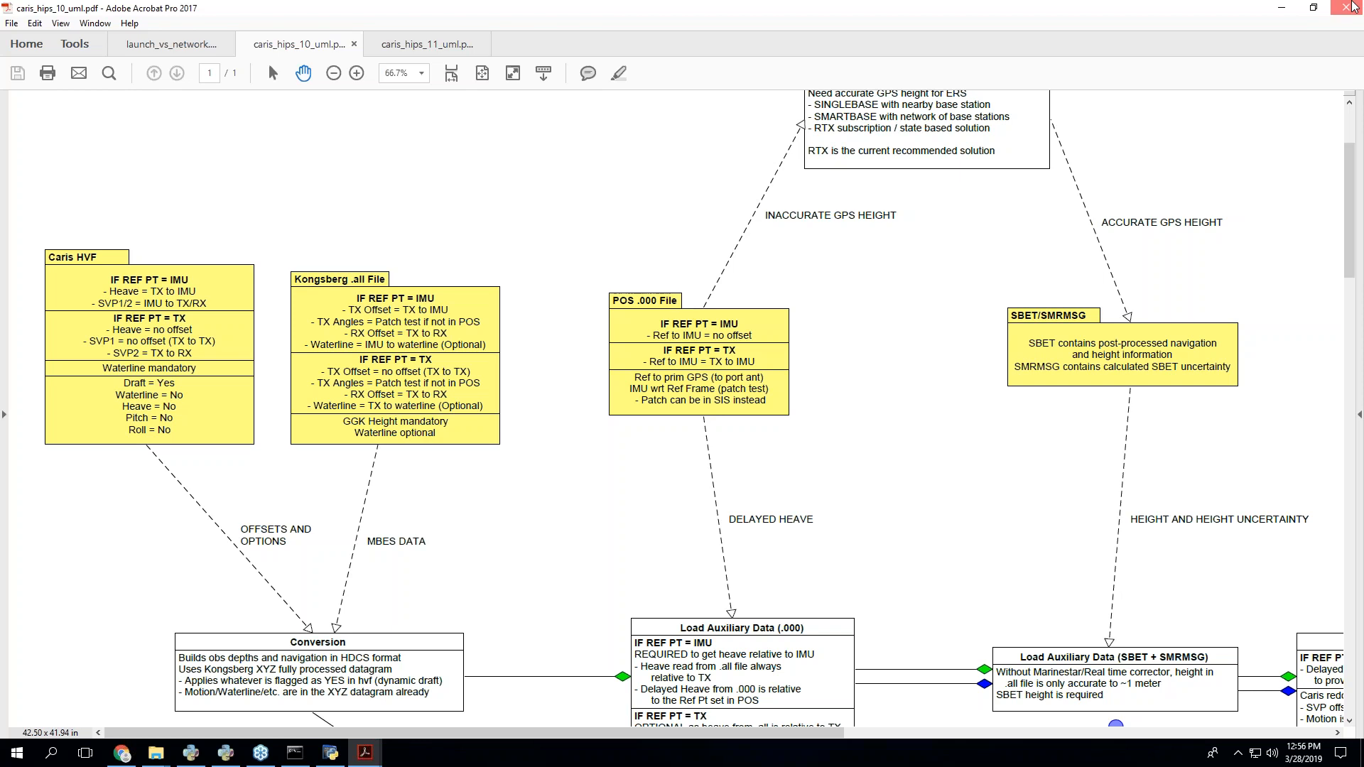
pyautogui.click(1352, 7)
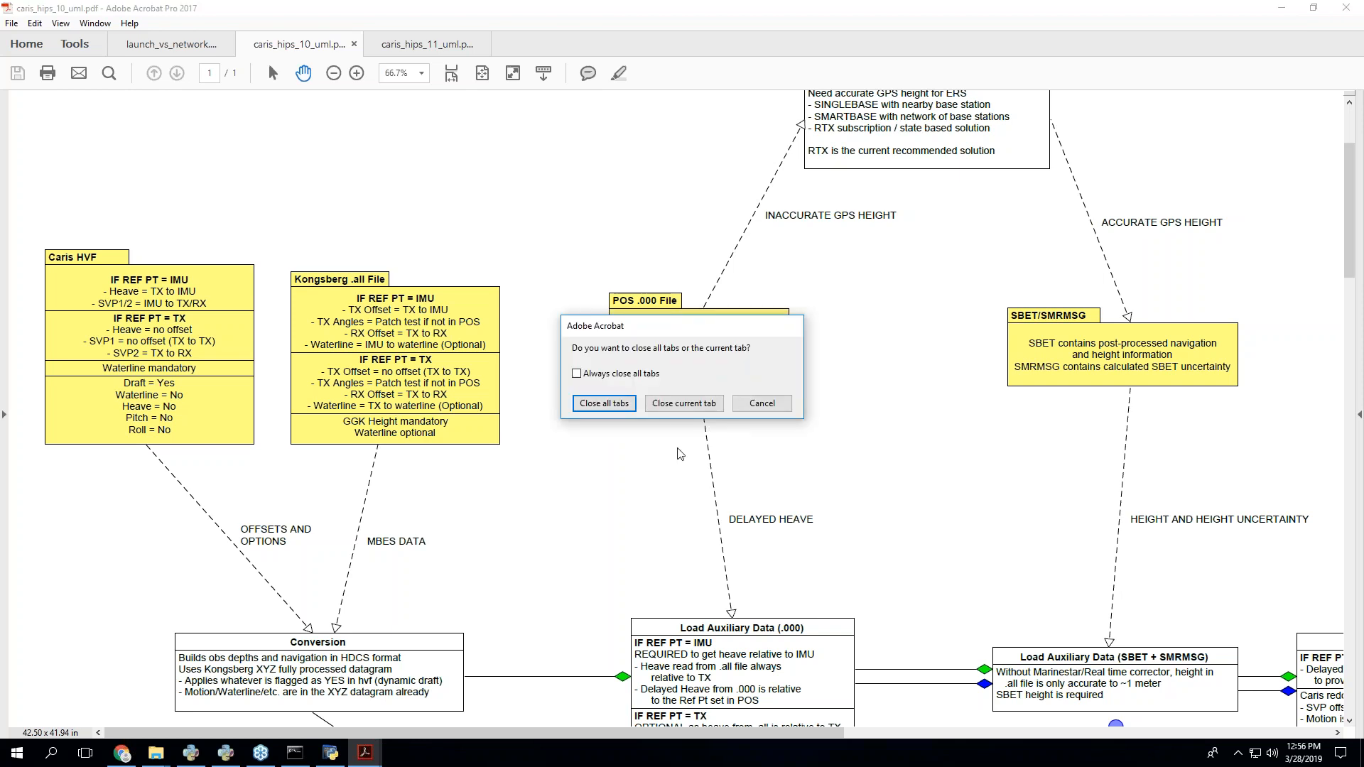
pyautogui.click(608, 407)
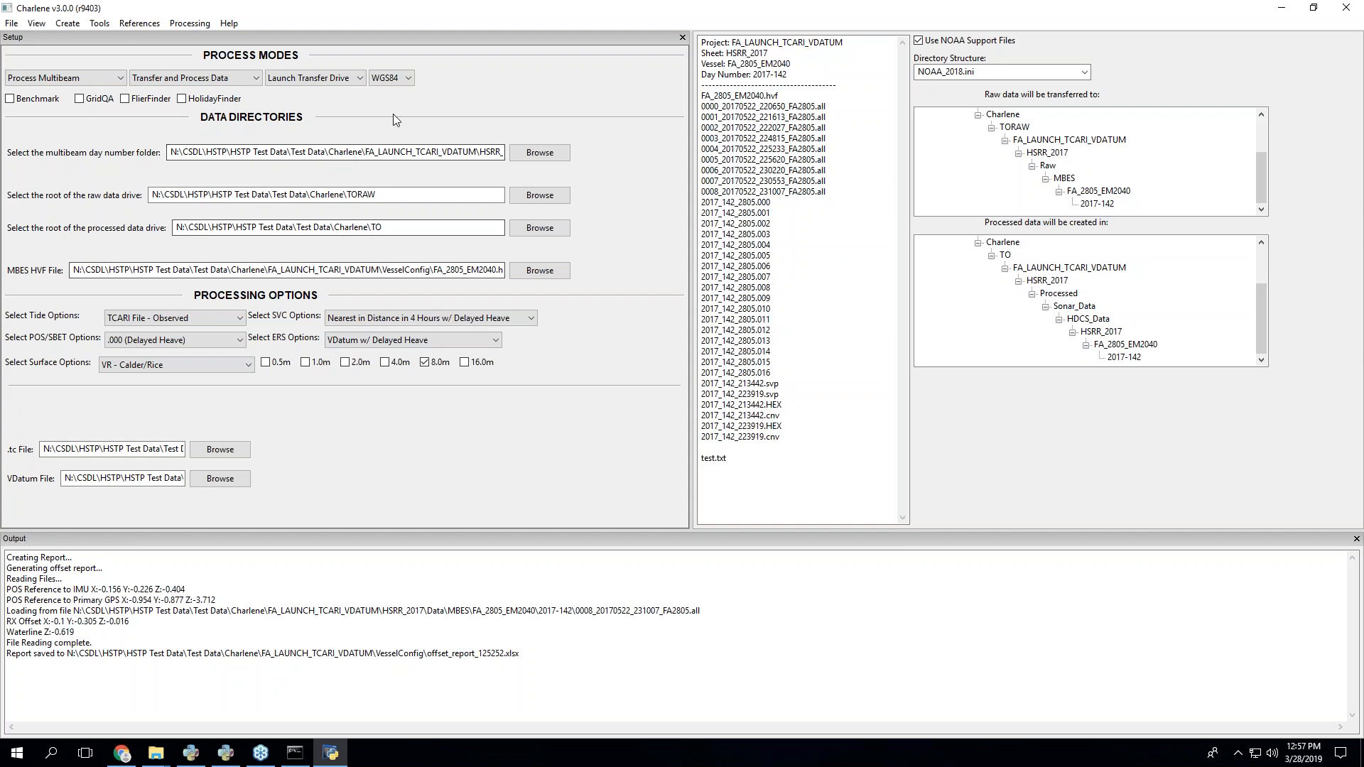
pyautogui.click(169, 26)
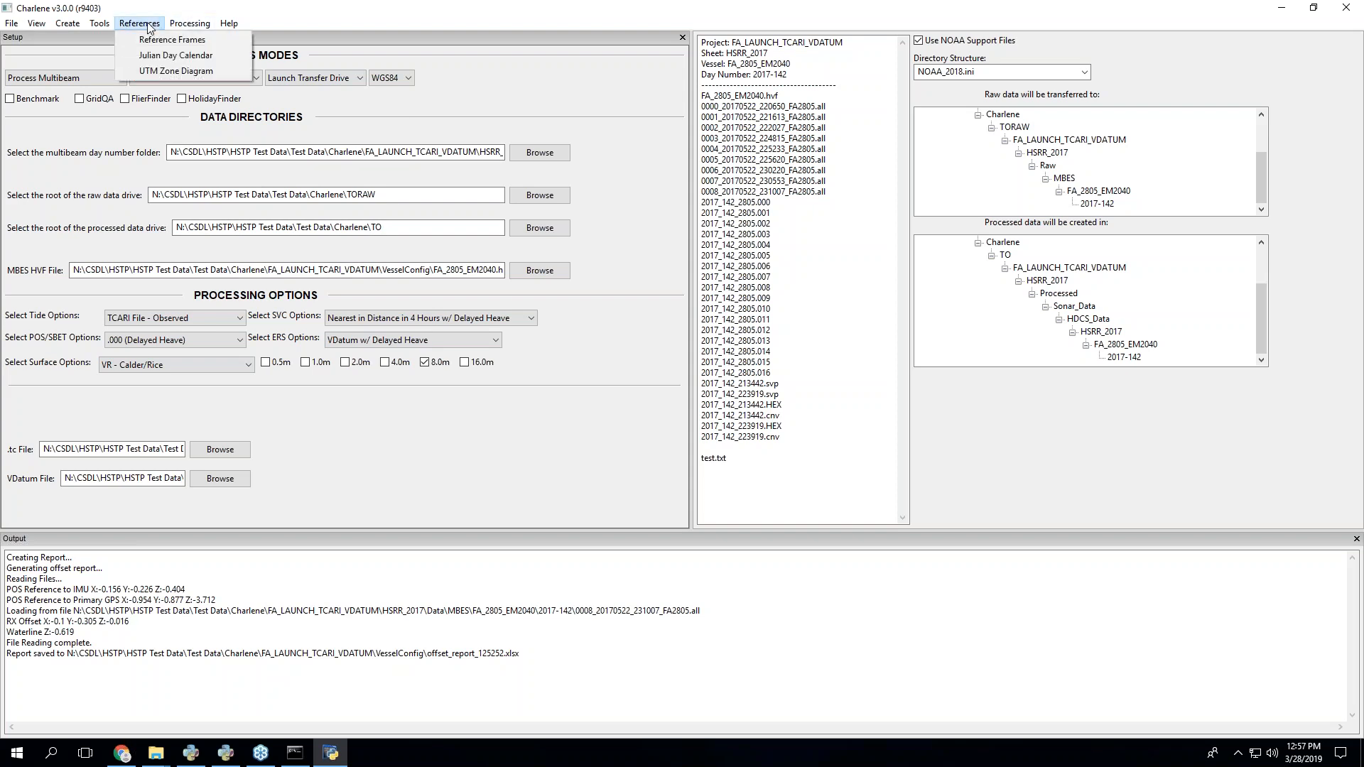
pyautogui.click(164, 9)
pyautogui.click(229, 24)
pyautogui.moveTo(142, 27)
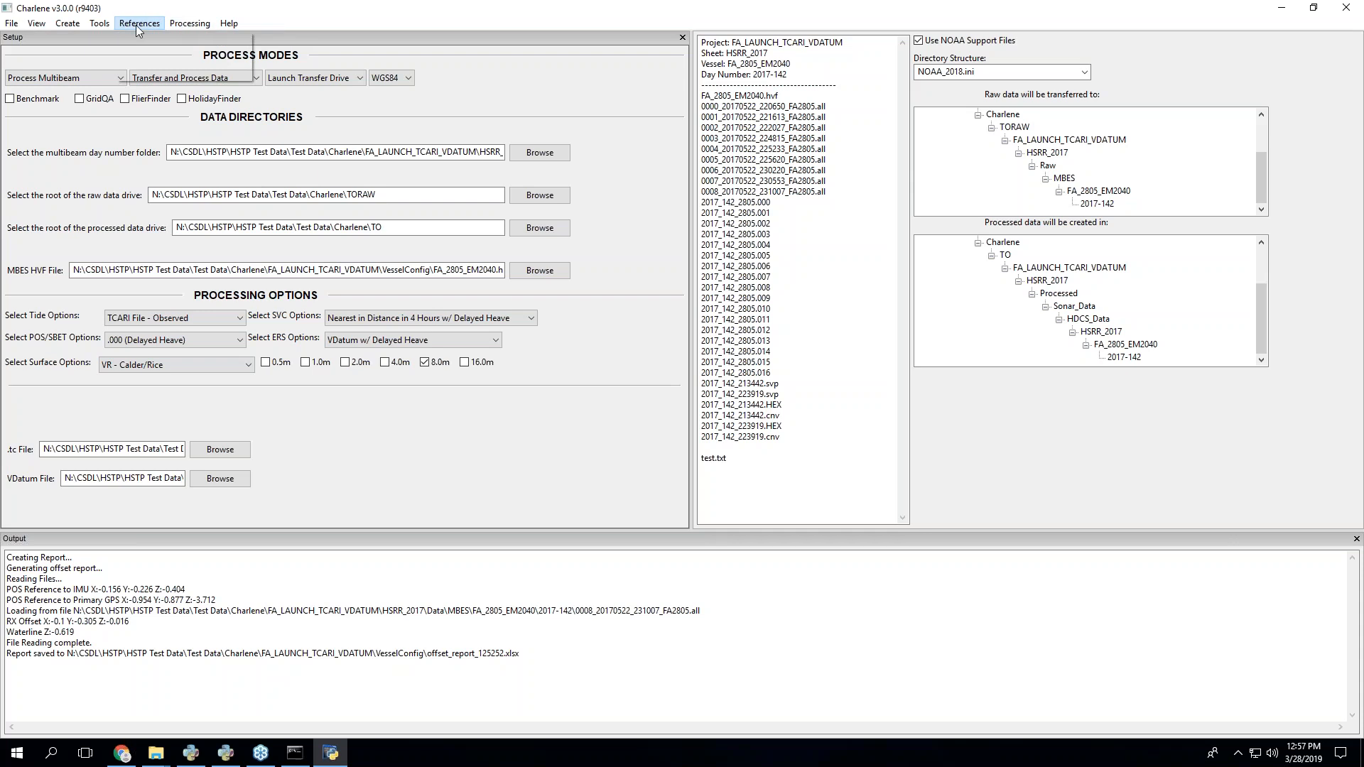
pyautogui.click(237, 6)
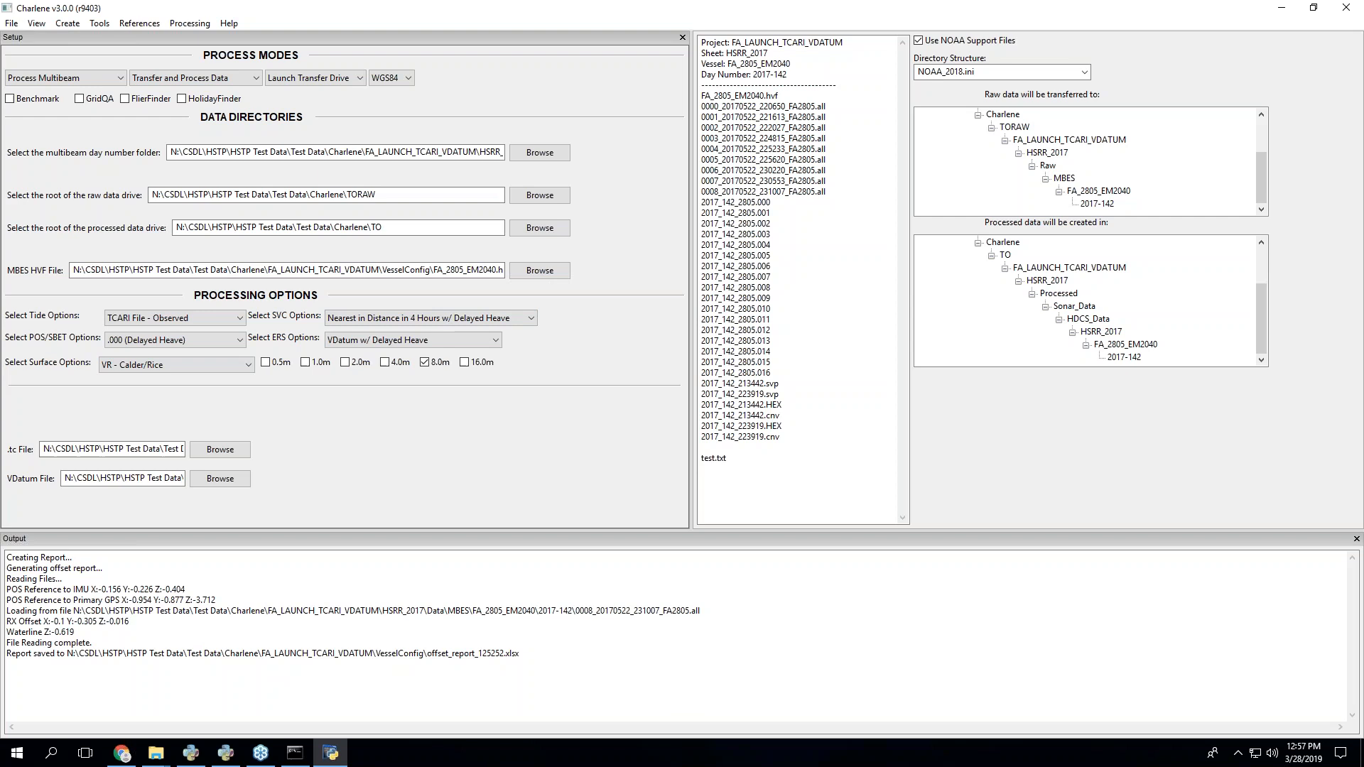
# - Open the Charlene/Caris 10 and Charlene/Caris 11 diagrams from Charlene and maximize the PDF window
pyautogui.click(229, 23)
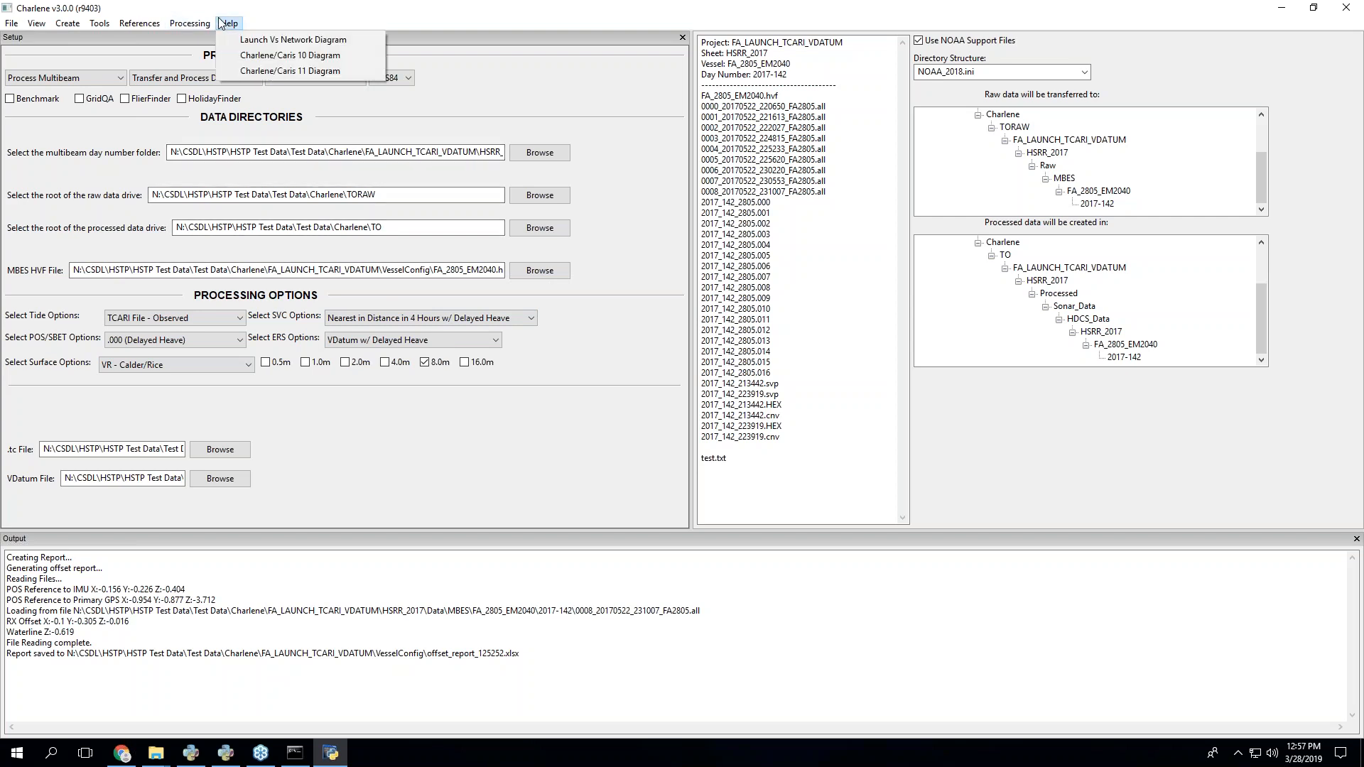
pyautogui.click(275, 56)
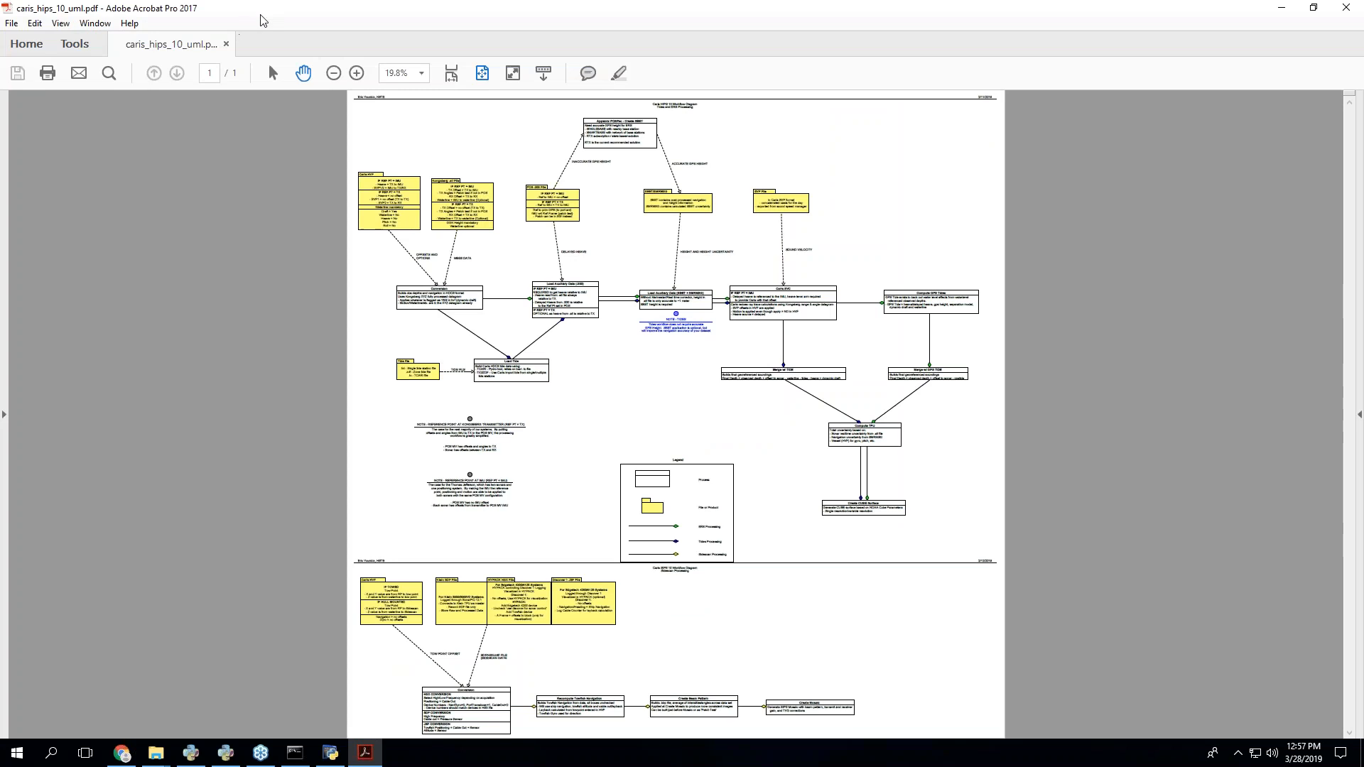
pyautogui.moveTo(261, 15); pyautogui.dragTo(385, 225)
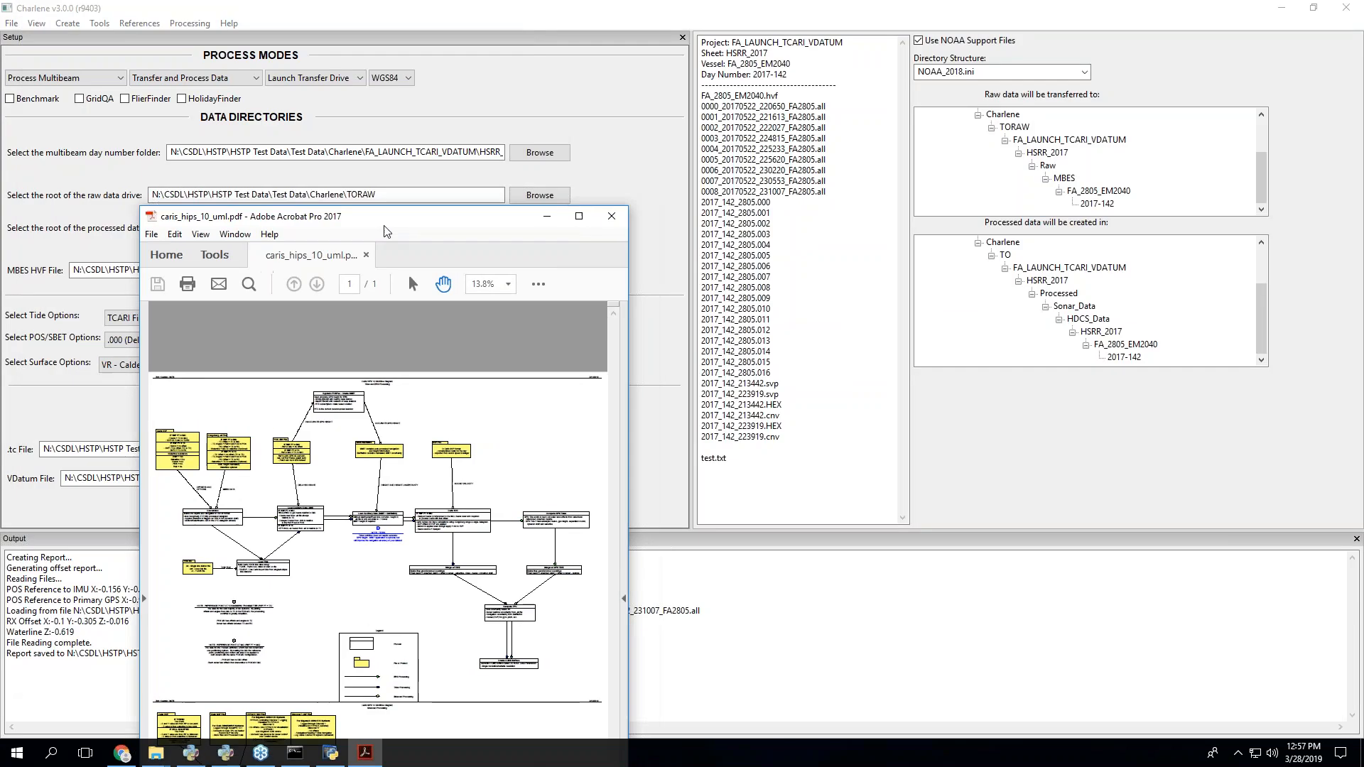
pyautogui.click(229, 24)
pyautogui.click(275, 71)
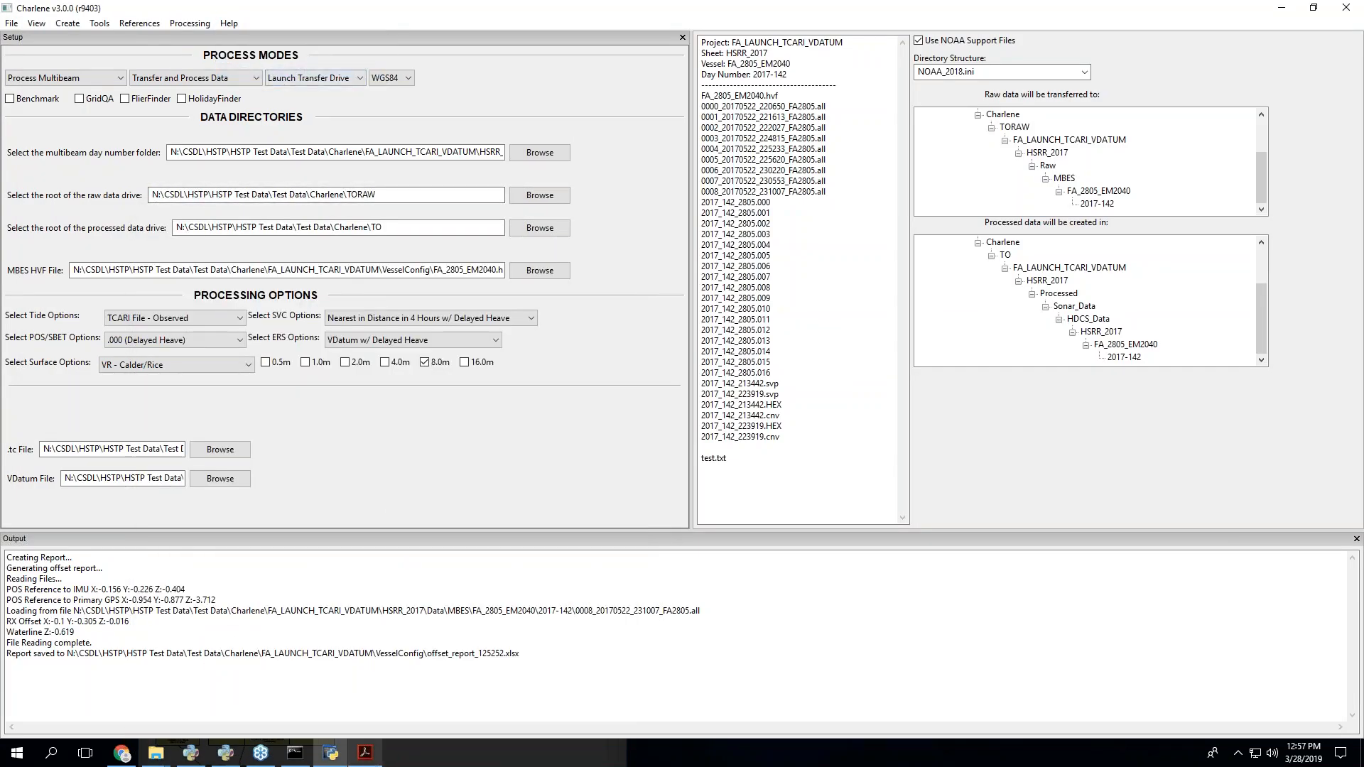
pyautogui.click(577, 217)
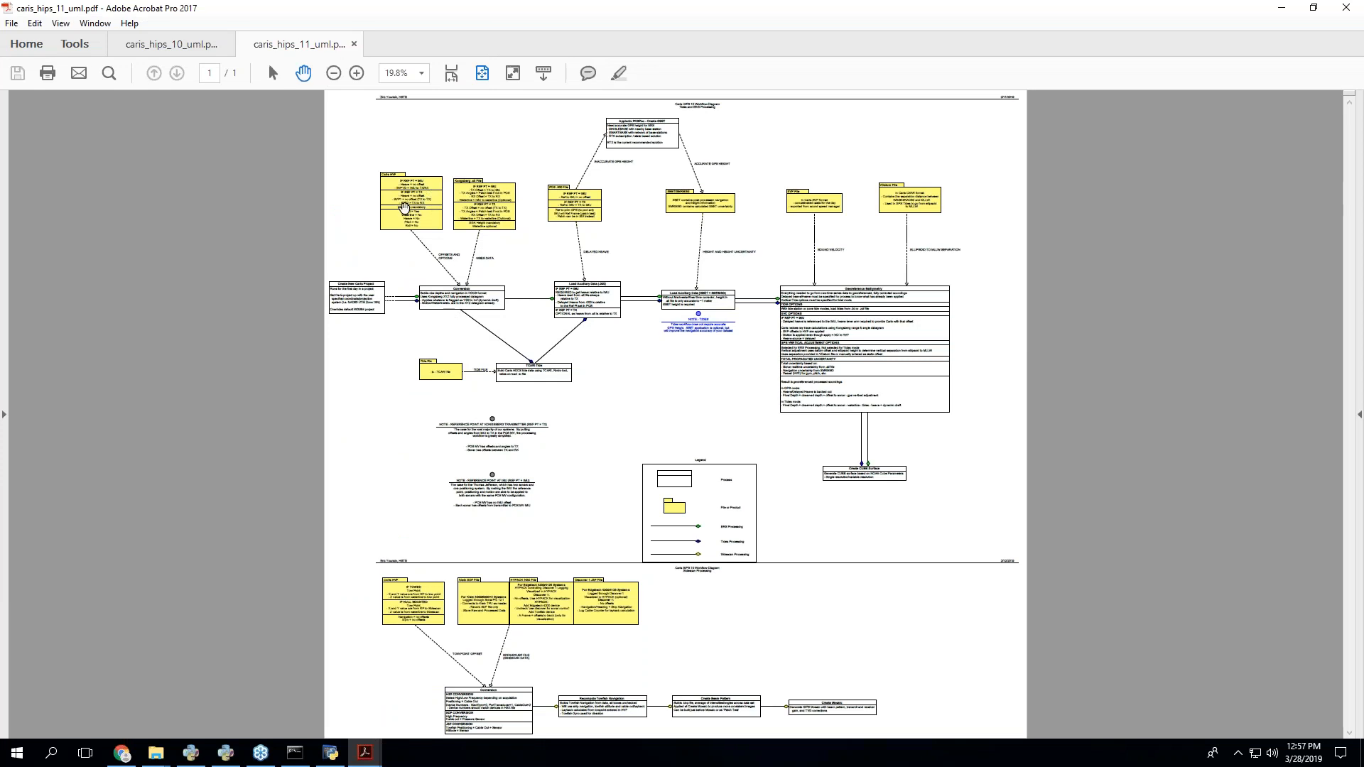
# - Examine the Caris HVF box and its reference point offsets in the Caris HIPS 11 diagram at 100% zoom
pyautogui.doubleClick(411, 220)
pyautogui.moveTo(274, 222); pyautogui.dragTo(319, 380)
pyautogui.scroll(2, 242, 332)
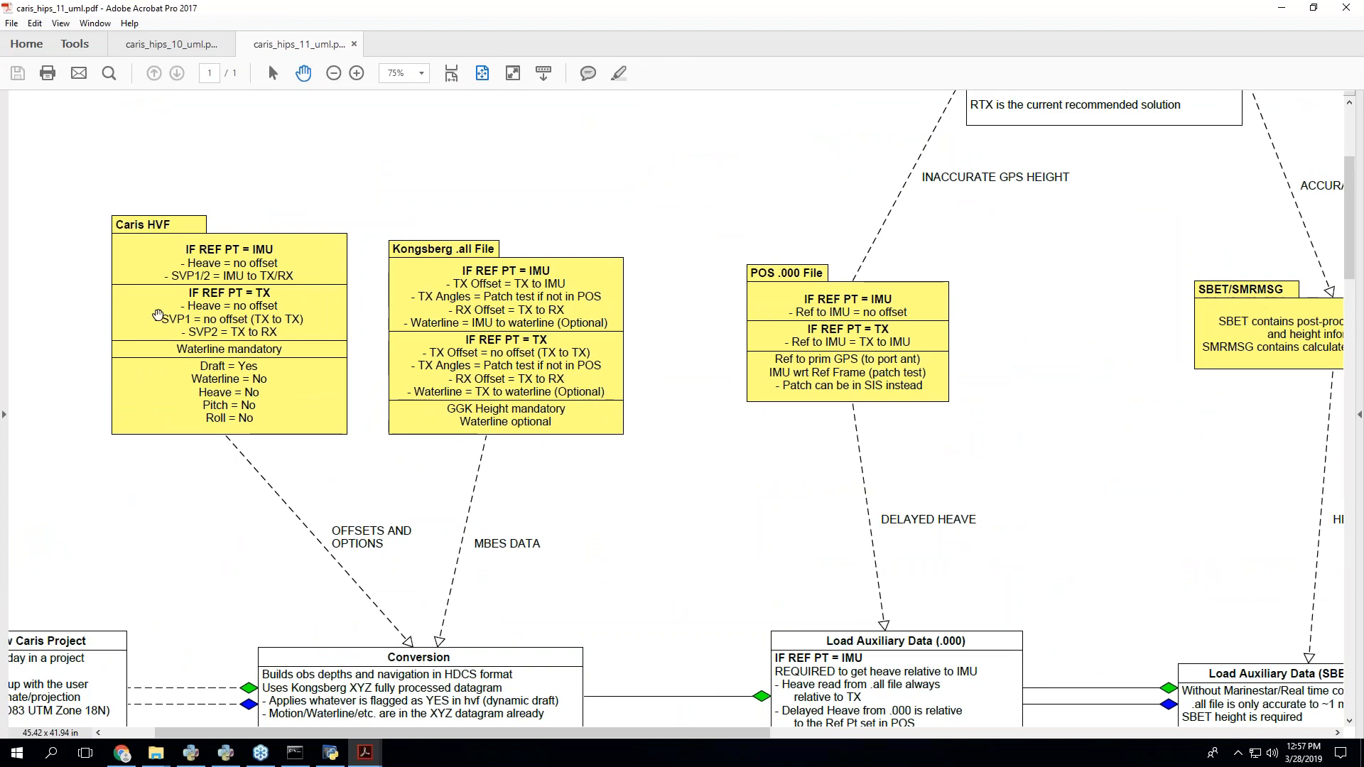
pyautogui.scroll(1, 162, 315)
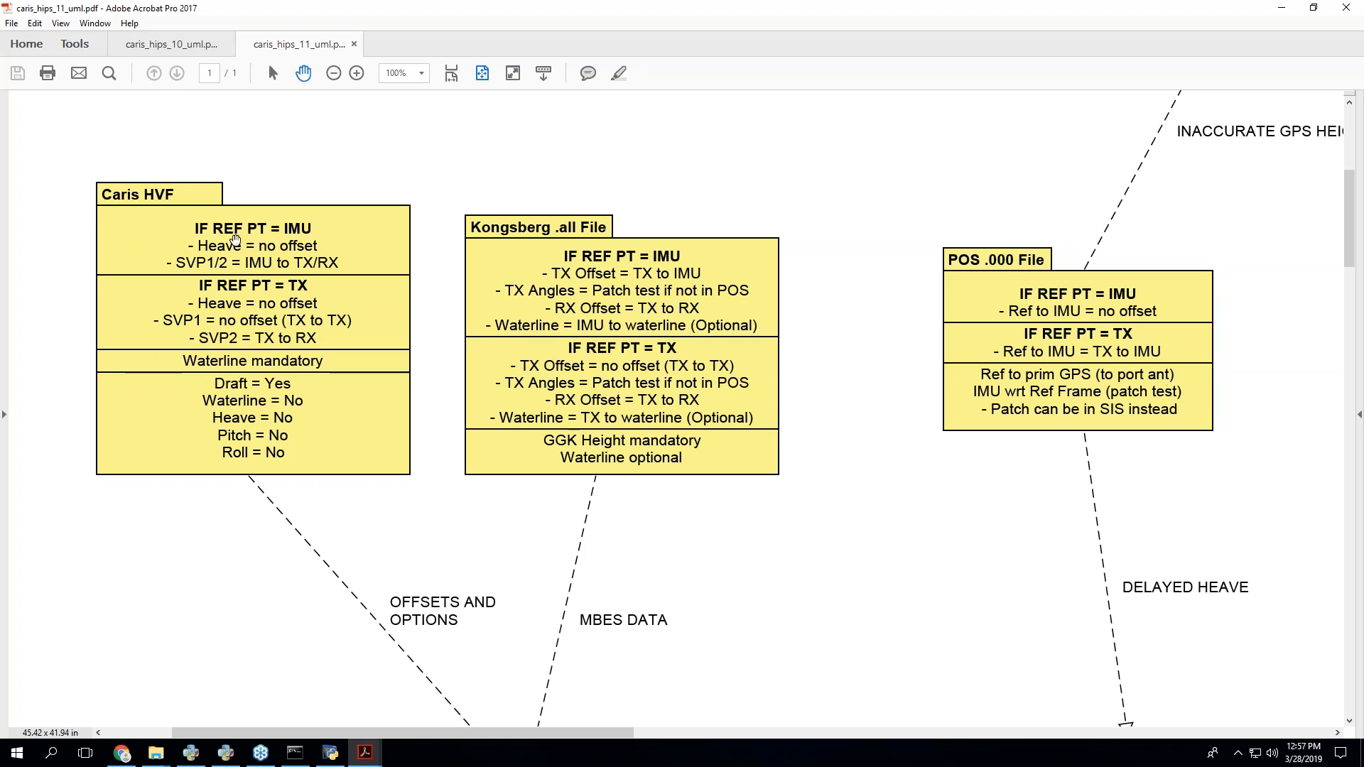
# - Switch to the Caris HIPS 10 diagram and examine its Caris HVF box at 75% zoom for comparison
pyautogui.click(179, 45)
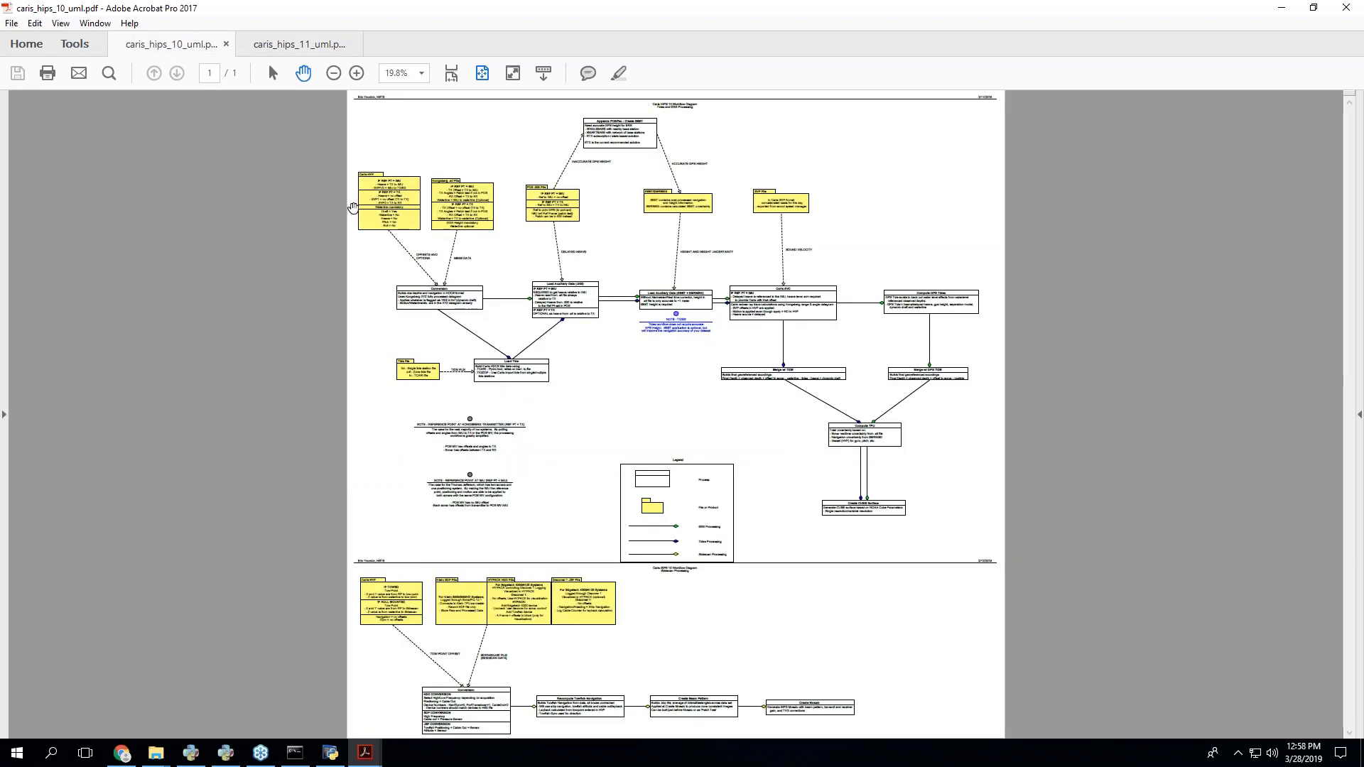
pyautogui.scroll(5, 364, 179)
pyautogui.moveTo(133, 275); pyautogui.dragTo(319, 434)
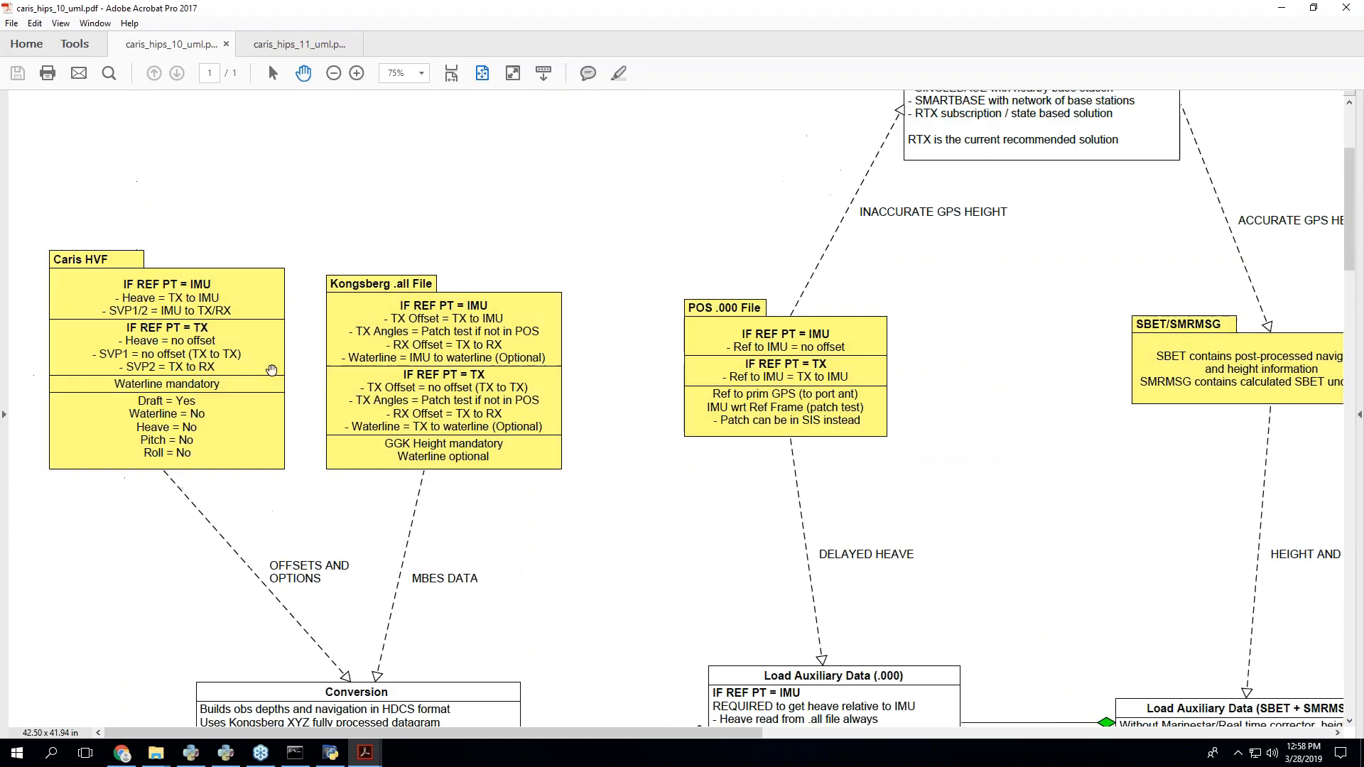
# - Examine the Caris HVF box and the Load Auxiliary Data (.000) heave notes in the Caris HIPS 10 diagram at 100% zoom
pyautogui.scroll(1, 162, 328)
pyautogui.moveTo(145, 330); pyautogui.dragTo(196, 356)
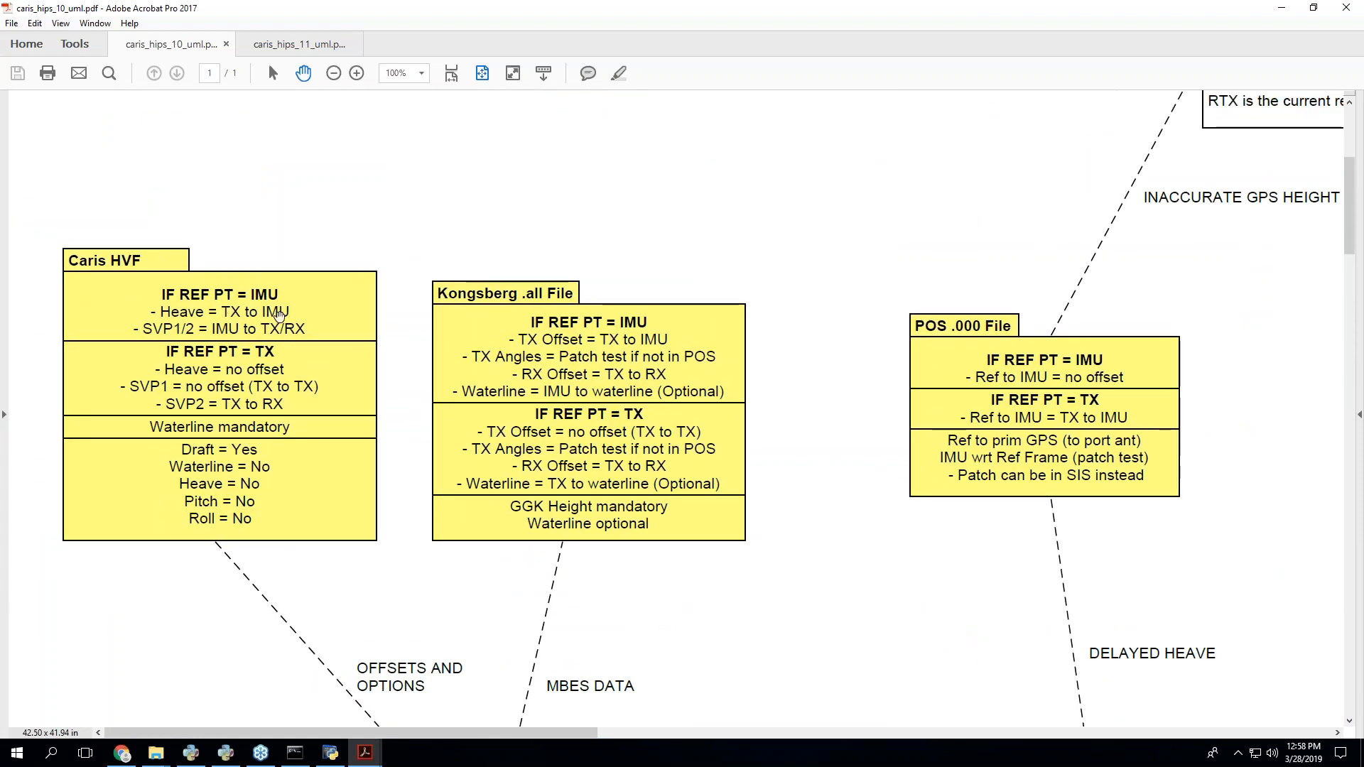
pyautogui.moveTo(456, 535); pyautogui.dragTo(321, 299)
pyautogui.moveTo(786, 594); pyautogui.dragTo(440, 394)
pyautogui.moveTo(874, 531); pyautogui.dragTo(776, 509)
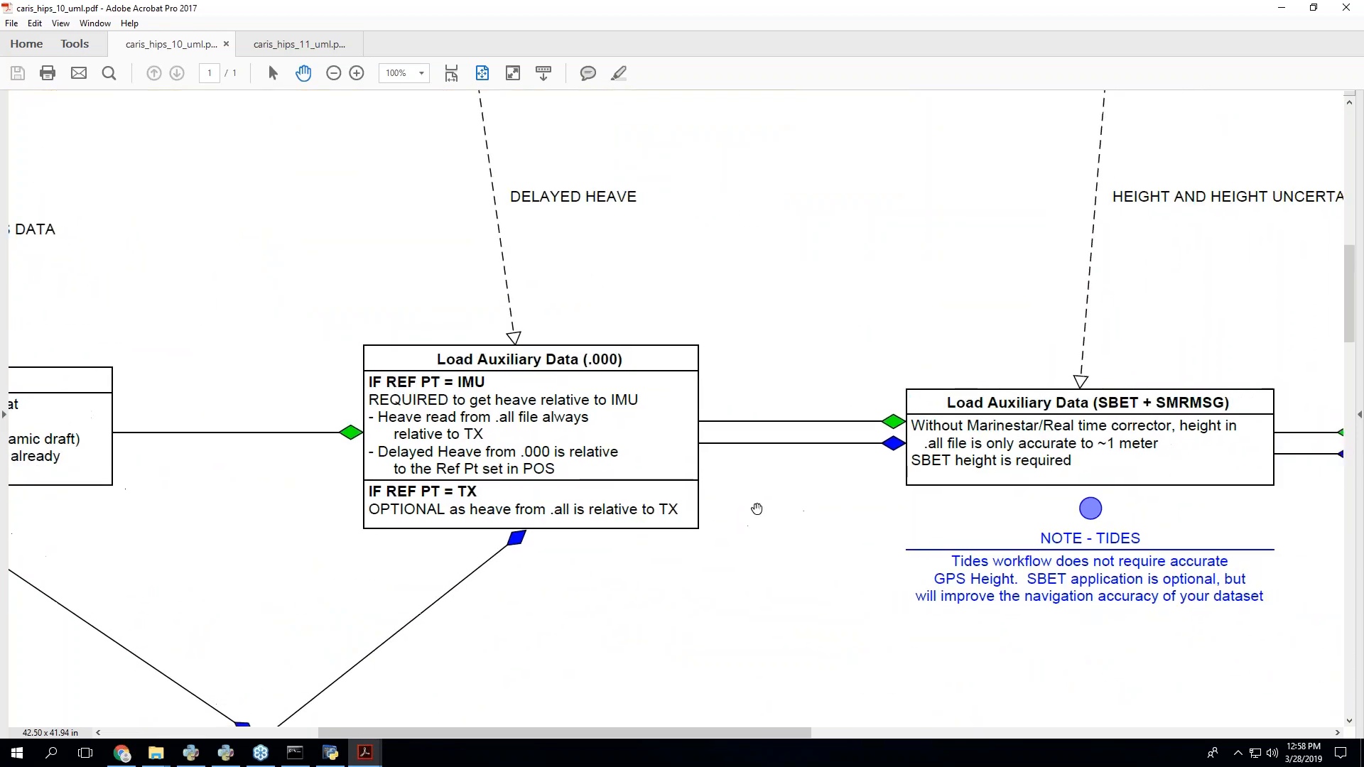
pyautogui.moveTo(541, 508); pyautogui.dragTo(622, 507)
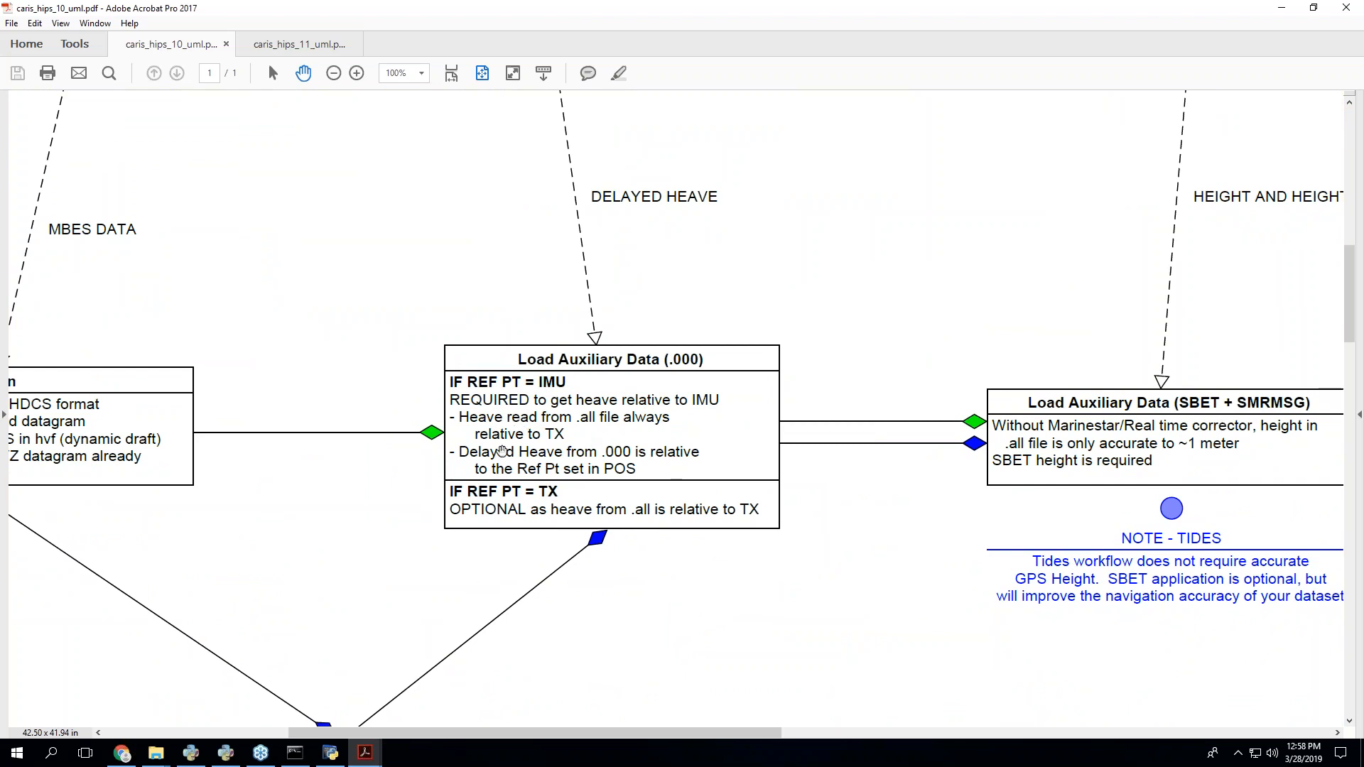
pyautogui.moveTo(253, 232); pyautogui.dragTo(542, 420)
pyautogui.moveTo(245, 201); pyautogui.dragTo(263, 366)
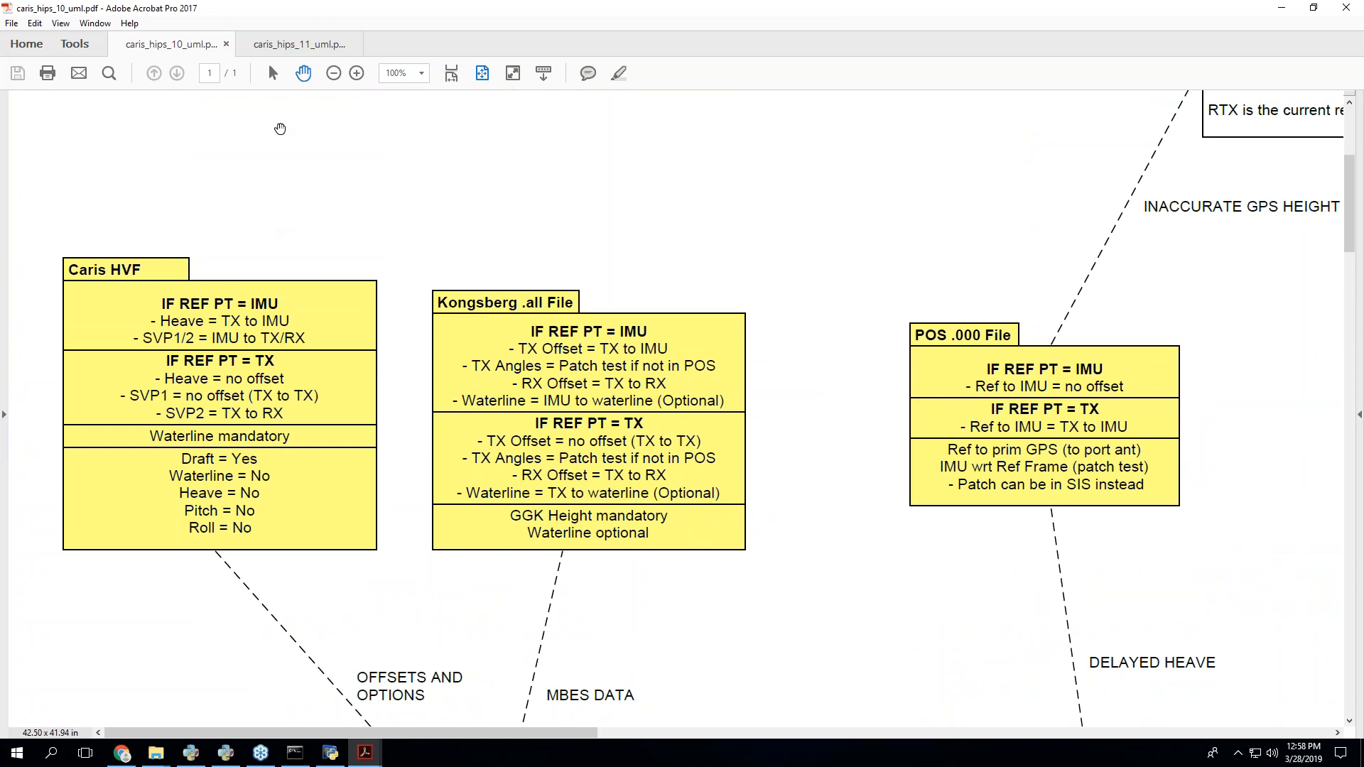
# - Compare the Caris HVF and Load Auxiliary Data (.000) boxes in the Caris HIPS 11 diagram, then minimize the PDF window
pyautogui.click(295, 45)
pyautogui.moveTo(291, 287); pyautogui.dragTo(307, 330)
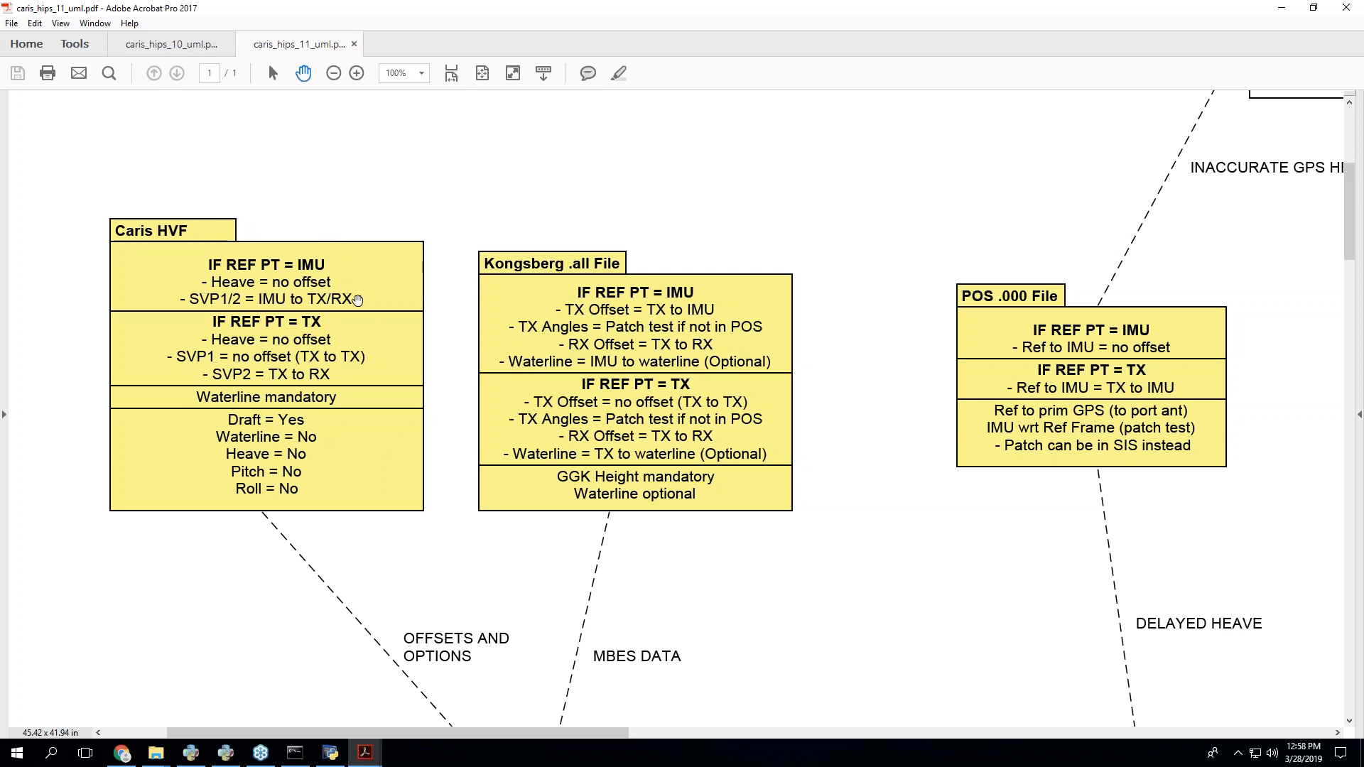
pyautogui.moveTo(670, 574); pyautogui.dragTo(421, 192)
pyautogui.moveTo(727, 462); pyautogui.dragTo(516, 437)
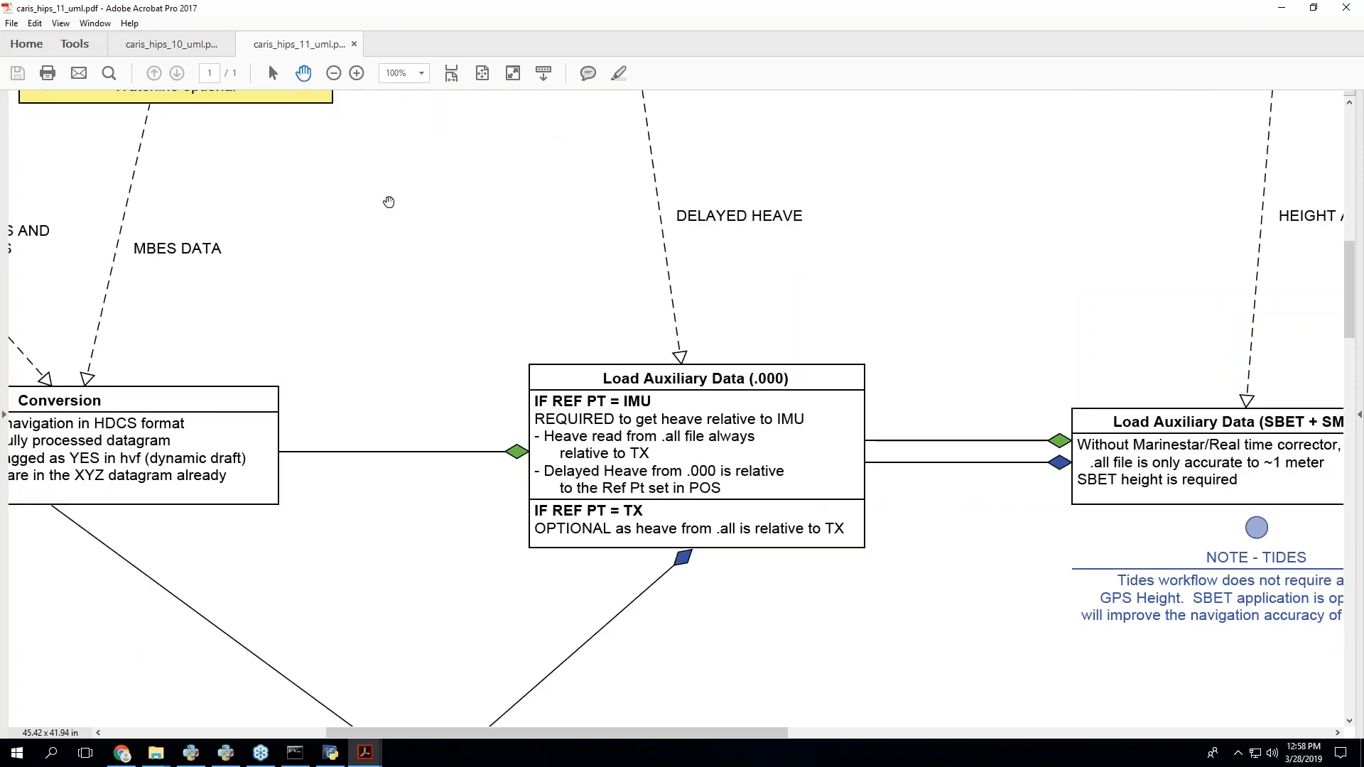
pyautogui.moveTo(586, 464); pyautogui.dragTo(987, 700)
pyautogui.moveTo(163, 111); pyautogui.dragTo(310, 240)
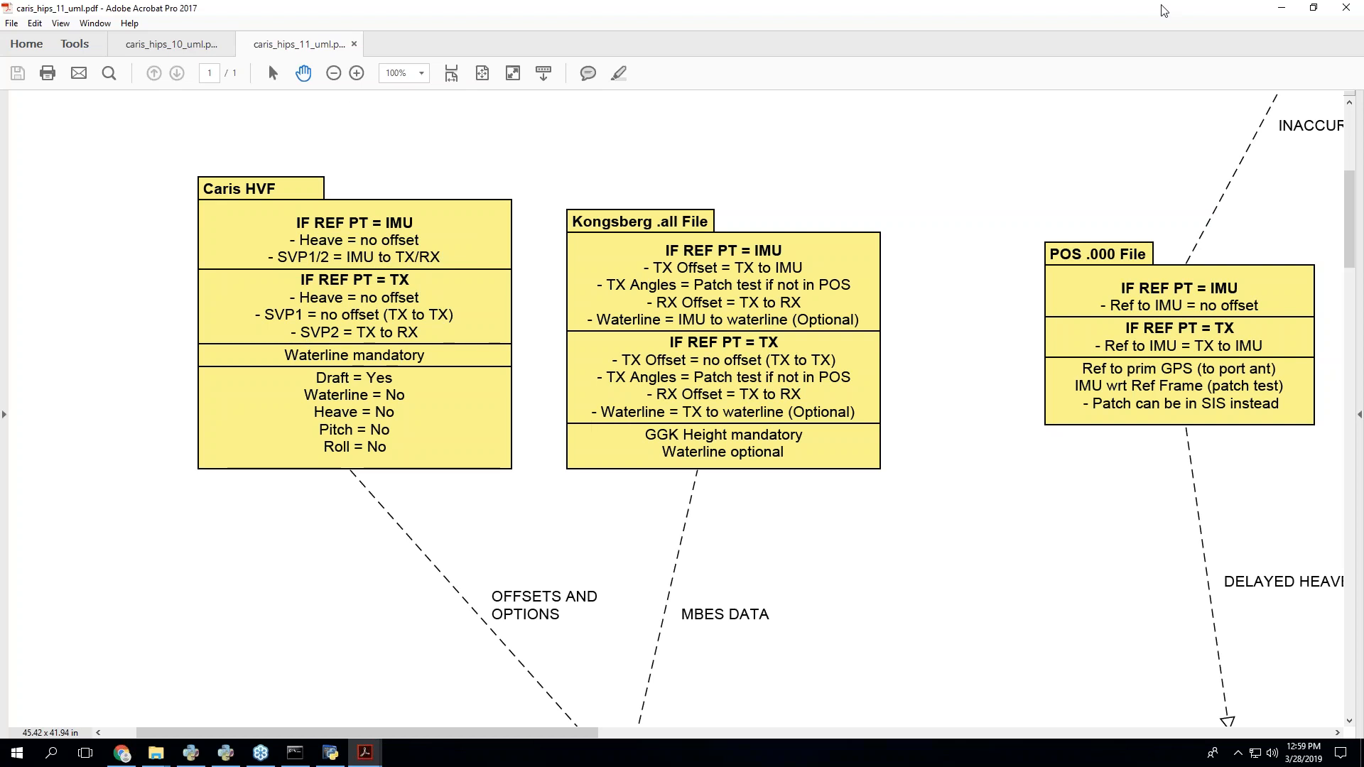
pyautogui.click(1279, 7)
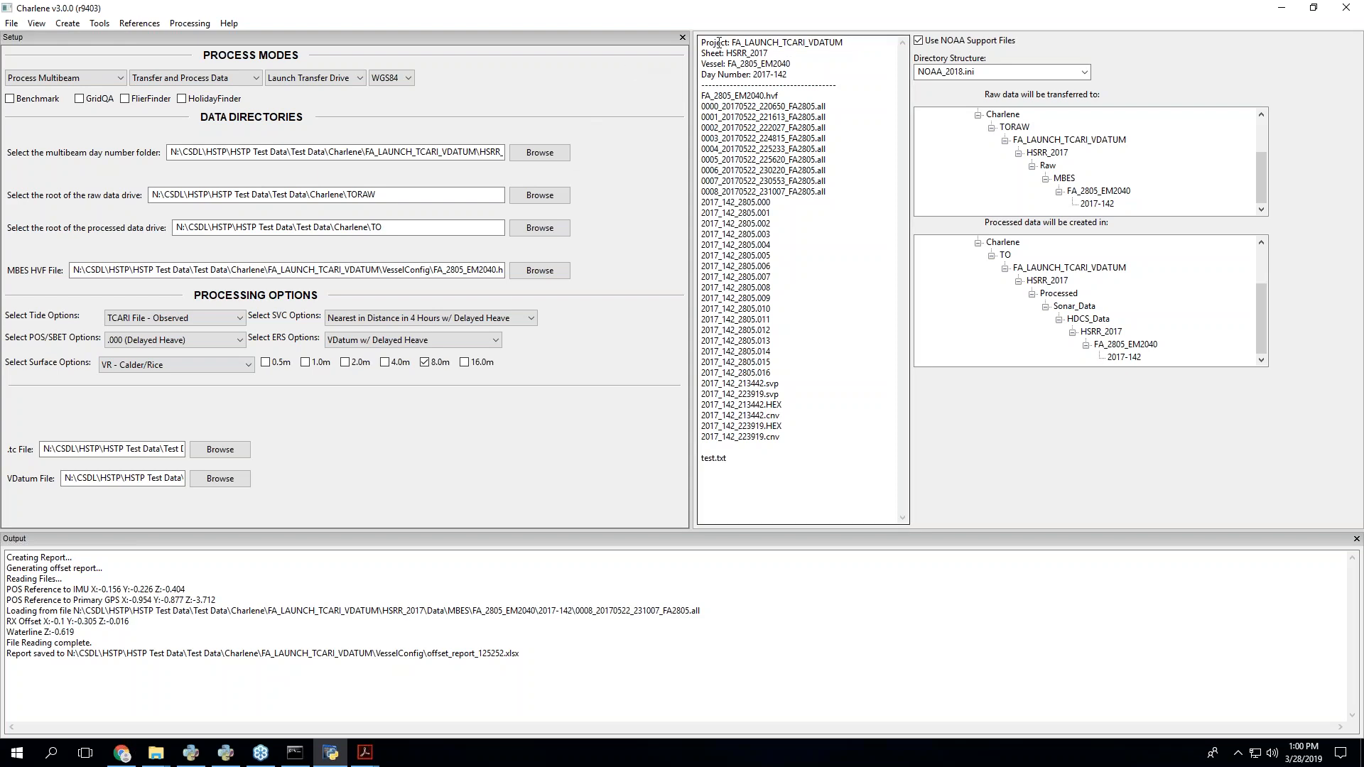
# - Highlight the Caris version "10.3 or greater" requirement in Pydro Explorer's Charlene documentation, then return to Charlene
pyautogui.click(226, 753)
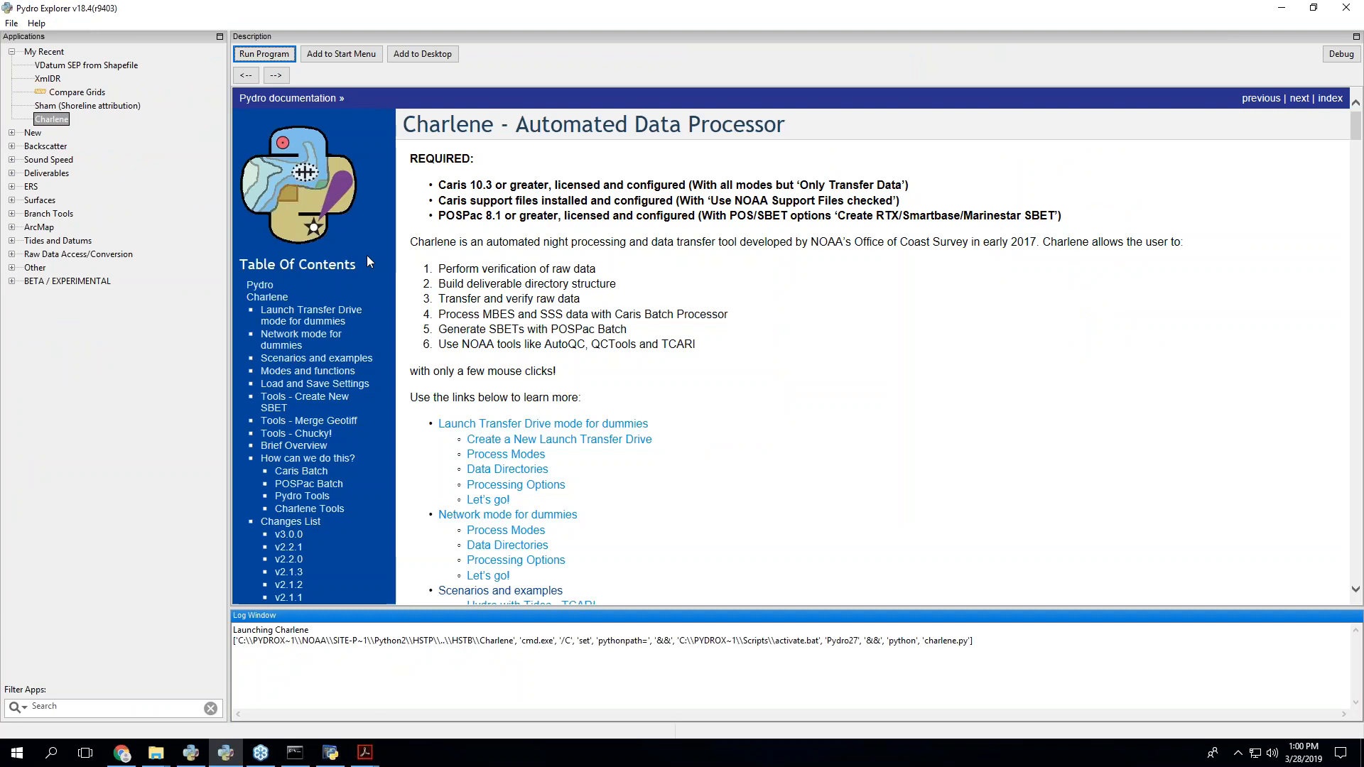
pyautogui.moveTo(470, 185); pyautogui.dragTo(543, 190)
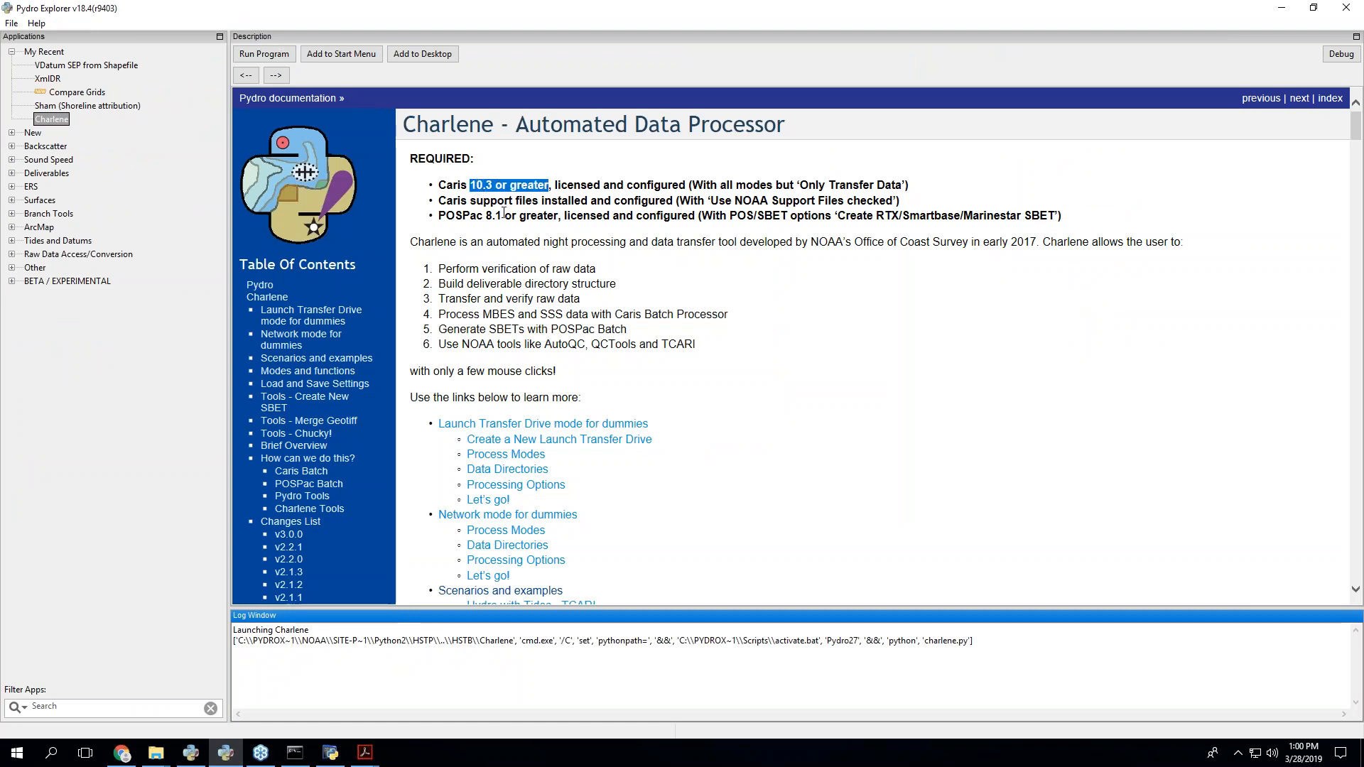
pyautogui.click(1282, 8)
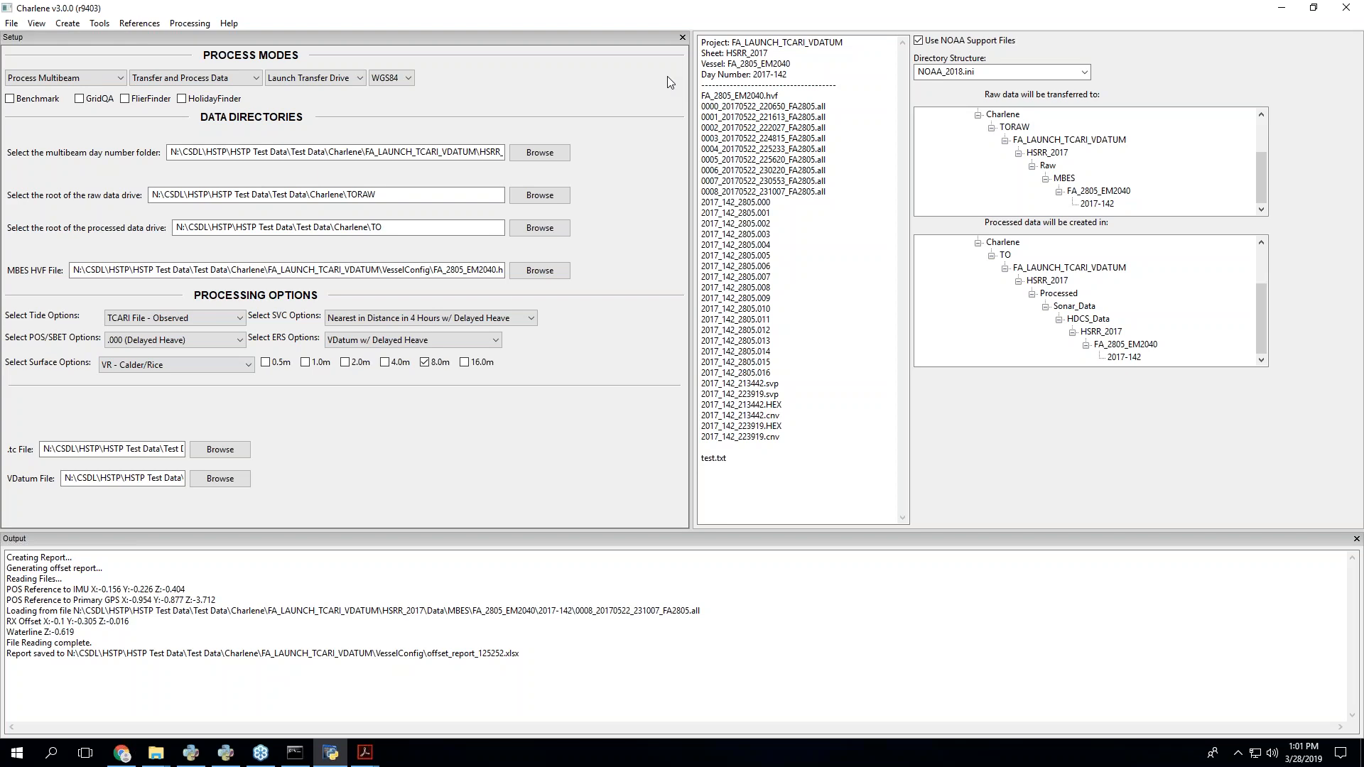
# - Review the available directory structure options and keep NOAA_2018.ini selected
pyautogui.click(1085, 72)
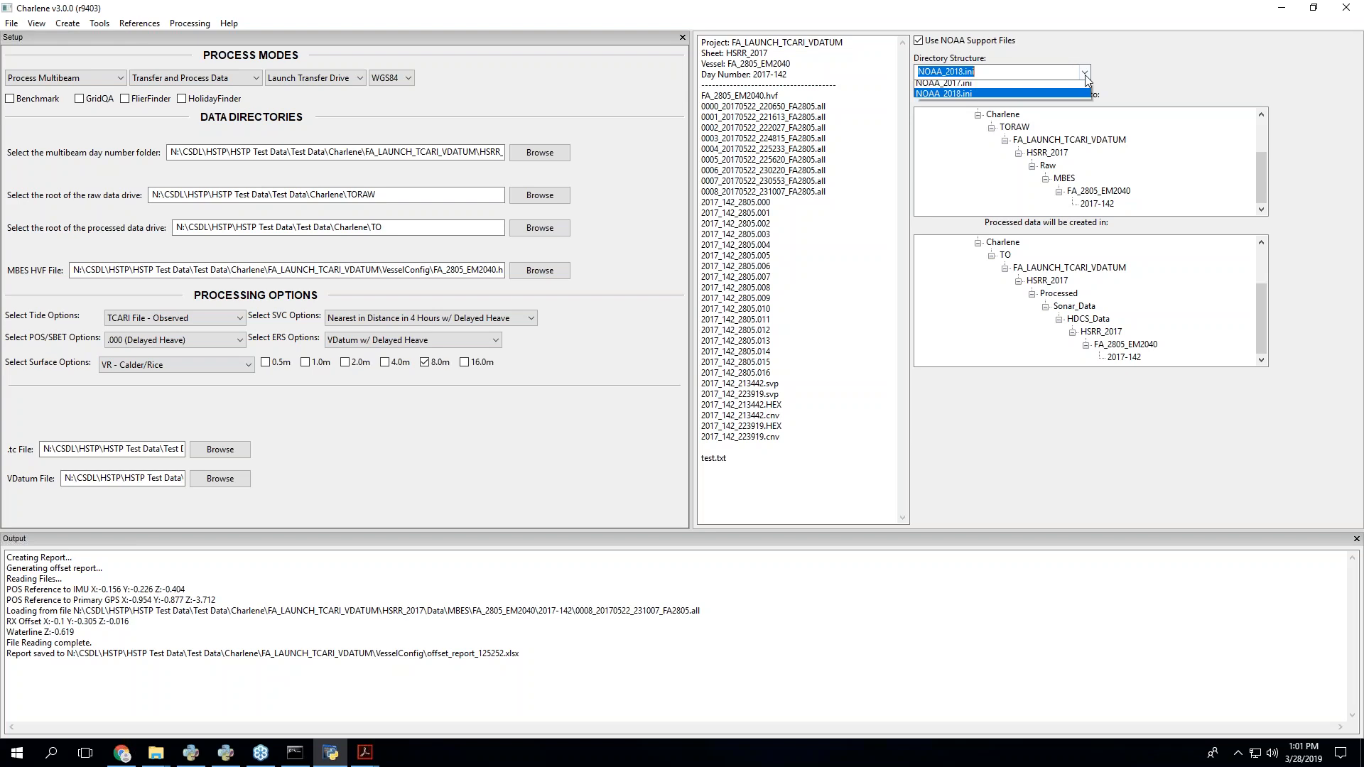
pyautogui.click(949, 98)
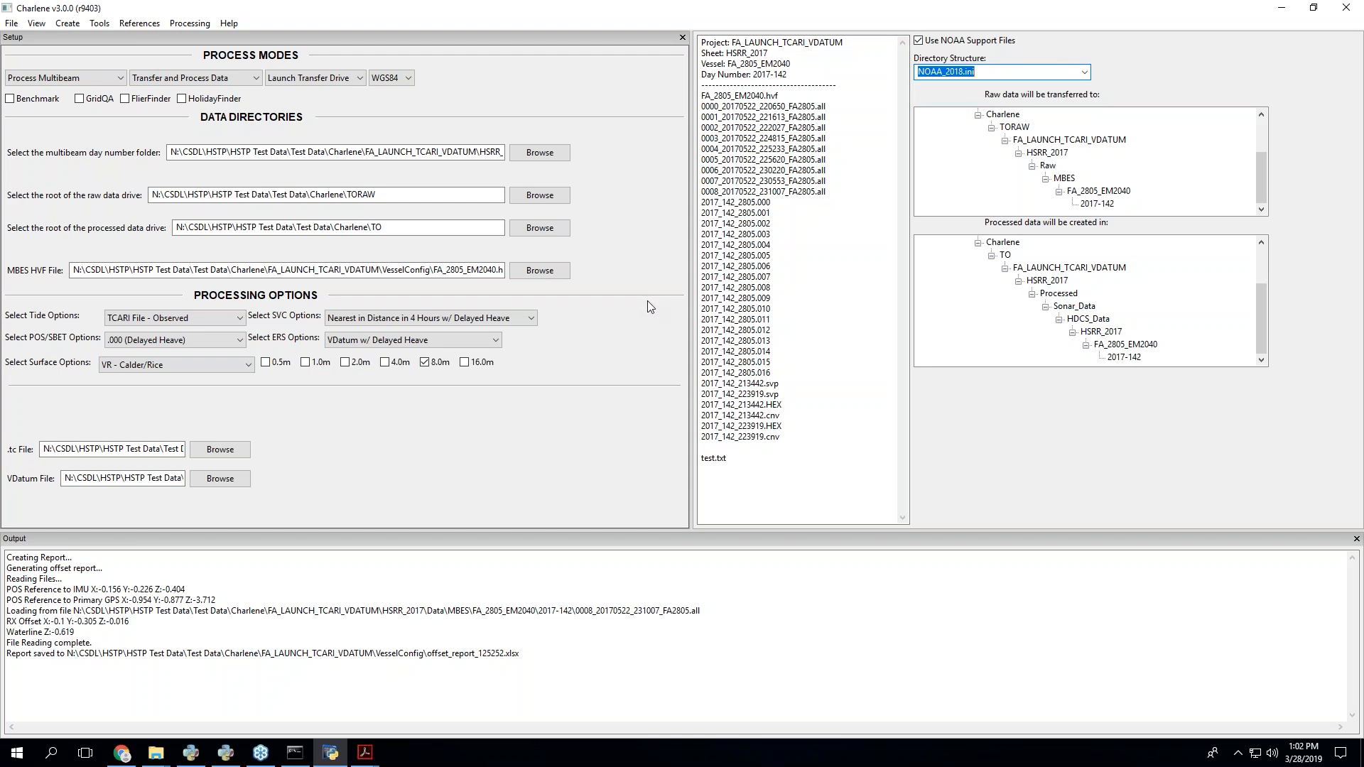
pyautogui.click(959, 72)
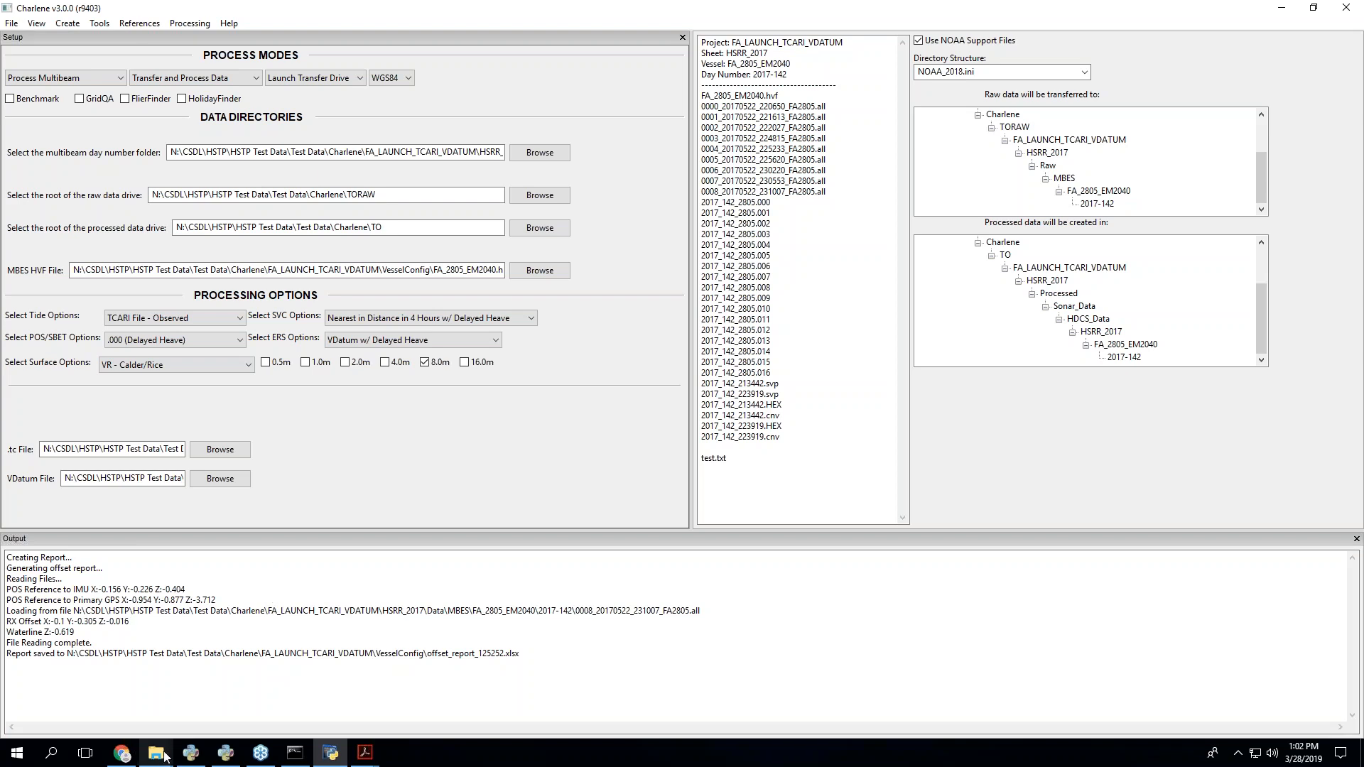
# - Switch to File Explorer's TO folder and open TJ_VDATUM_SHIP_2040/Sheet/Data/Processed/Sonar_Data/HDCS_Data/Sheet
pyautogui.moveTo(156, 752)
pyautogui.click(78, 700)
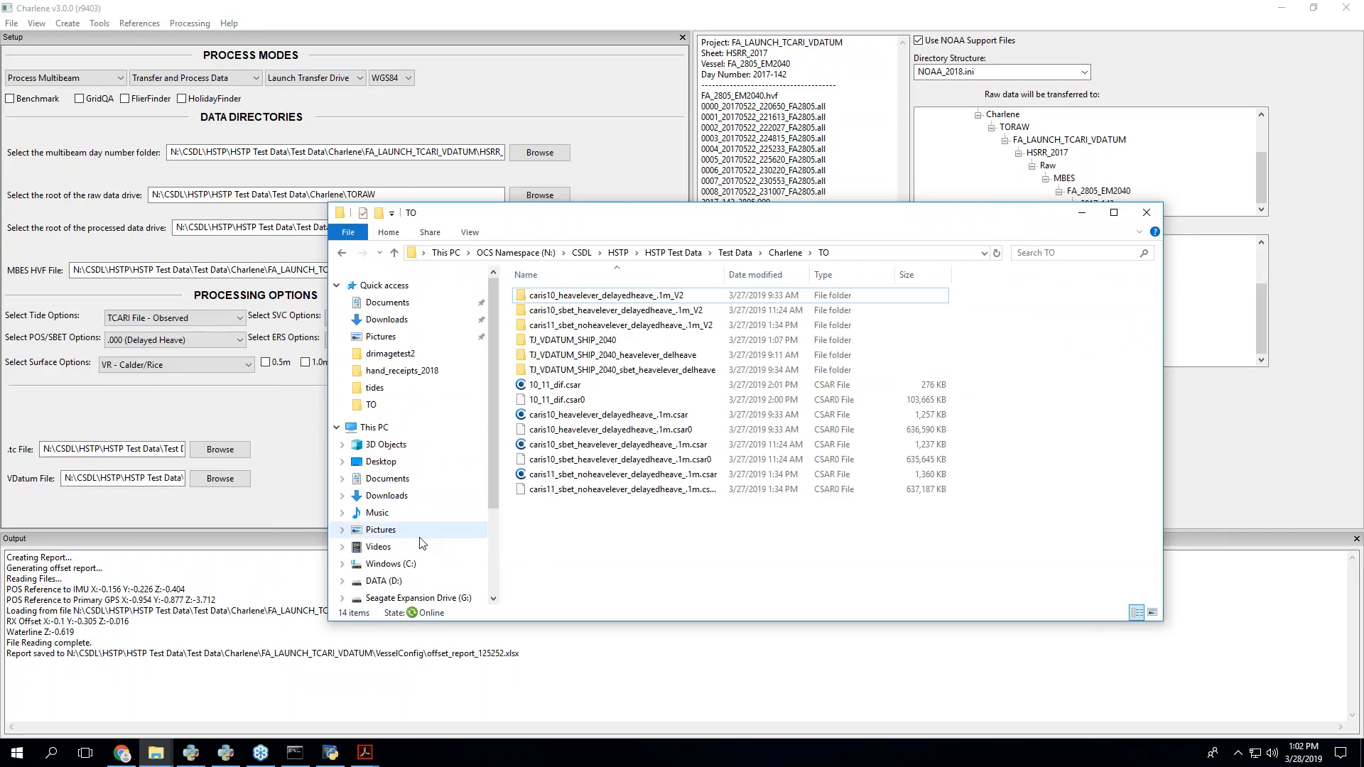
pyautogui.moveTo(708, 225); pyautogui.dragTo(870, 217)
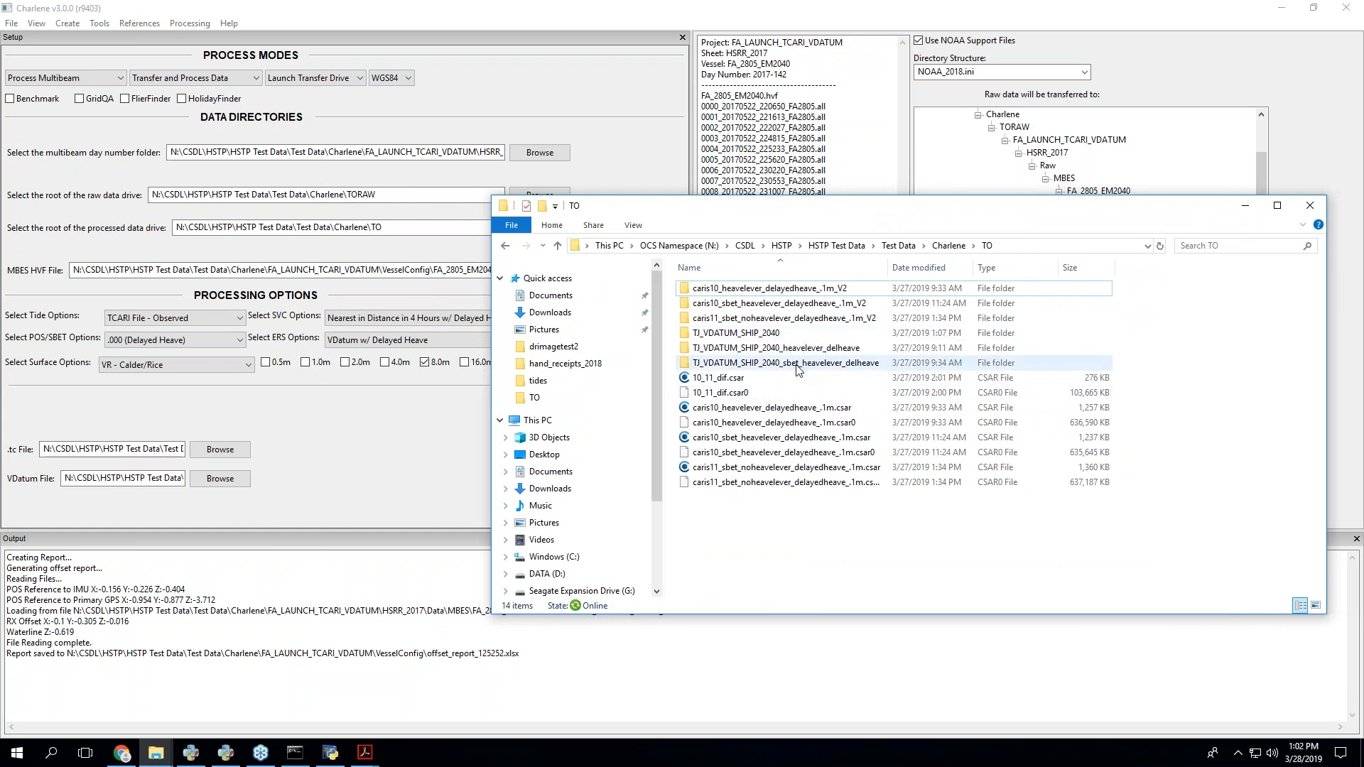
pyautogui.click(791, 337)
pyautogui.doubleClick(791, 337)
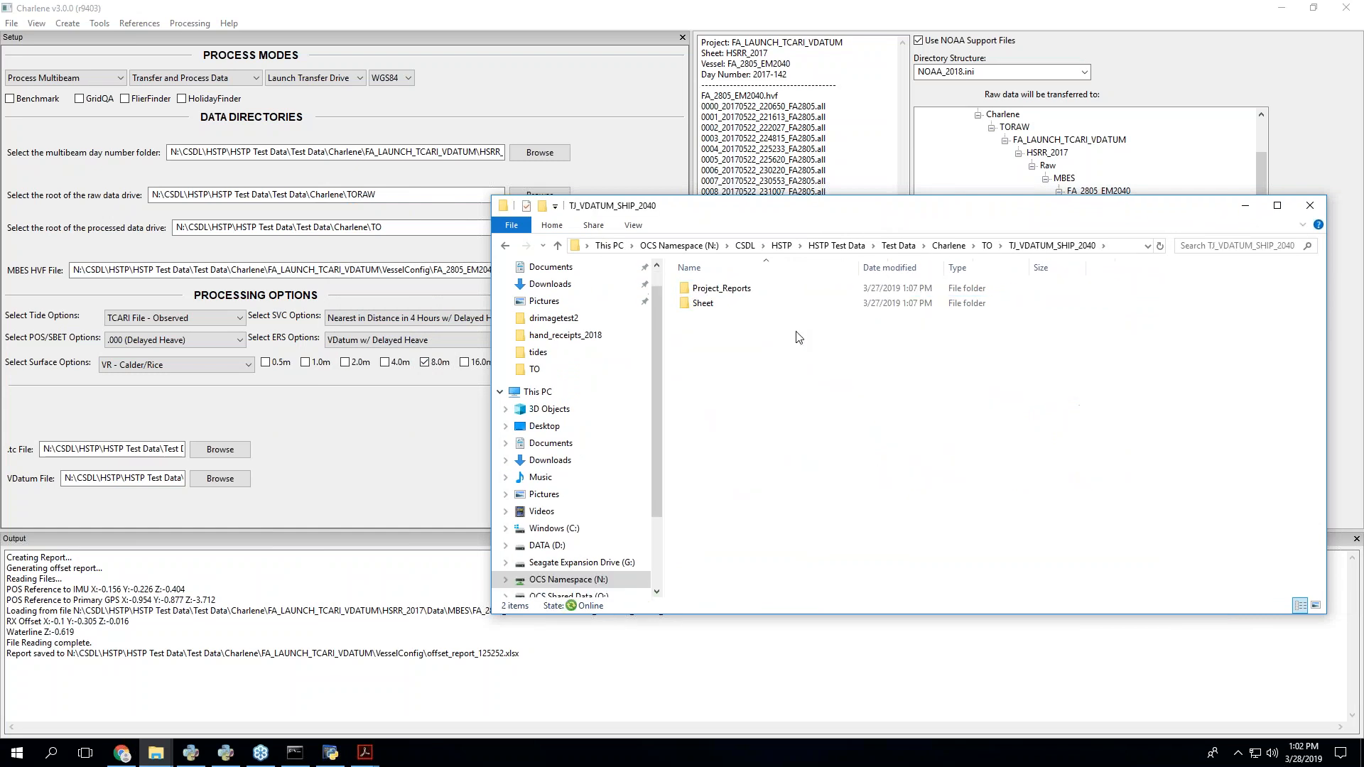
pyautogui.doubleClick(764, 304)
pyautogui.doubleClick(753, 291)
pyautogui.doubleClick(721, 303)
pyautogui.doubleClick(714, 333)
pyautogui.doubleClick(715, 288)
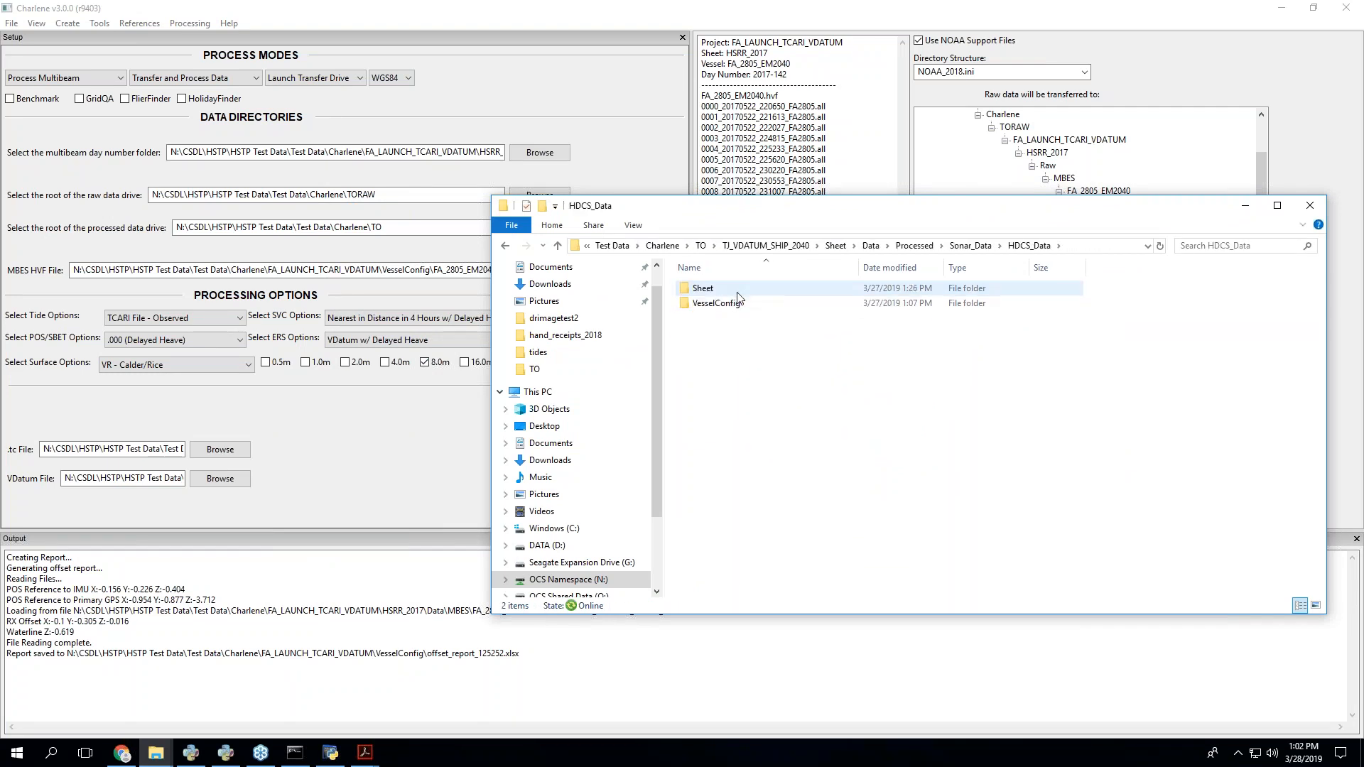
pyautogui.doubleClick(704, 288)
# - Examine the Sheet.hips file, rawdataindex files and line folders in the processed Sheet folder, then return to Charlene
pyautogui.scroll(-3, 755, 339)
pyautogui.click(739, 574)
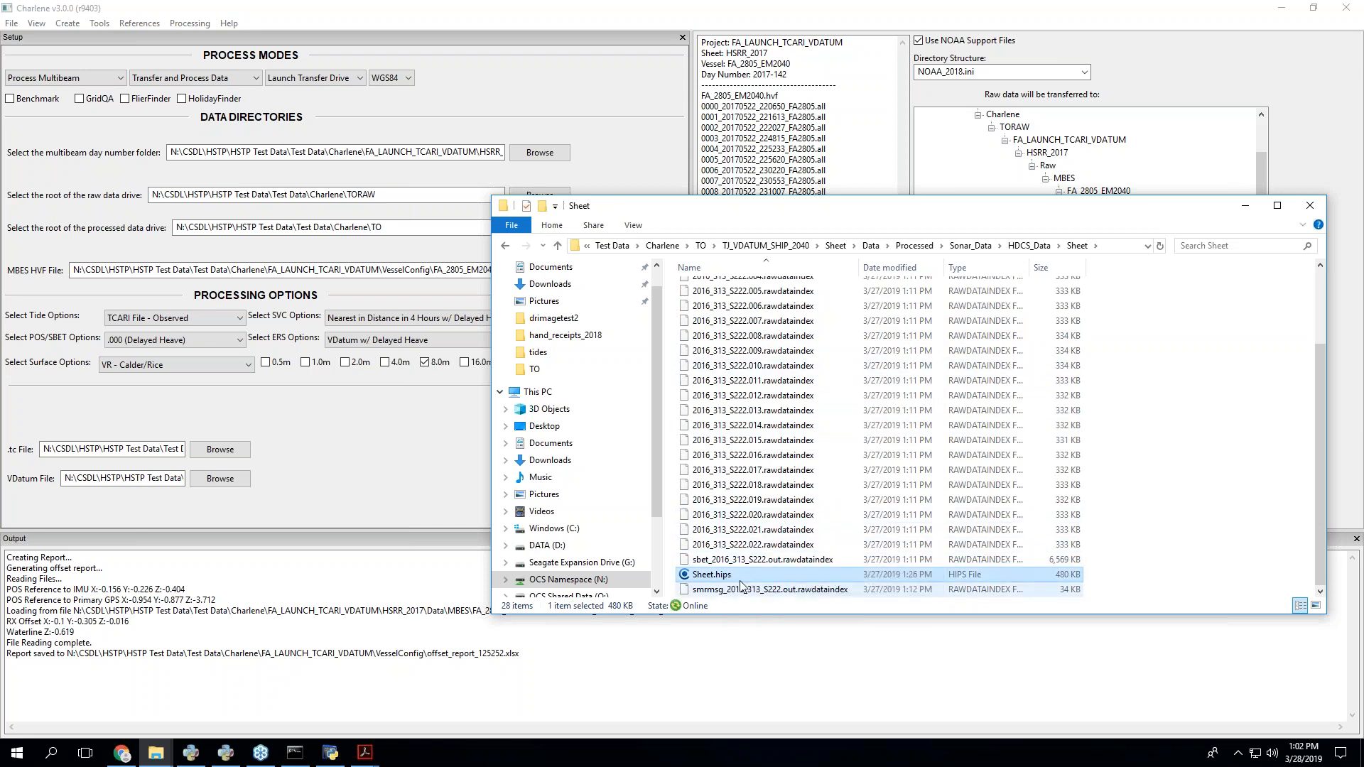
pyautogui.scroll(3, 733, 580)
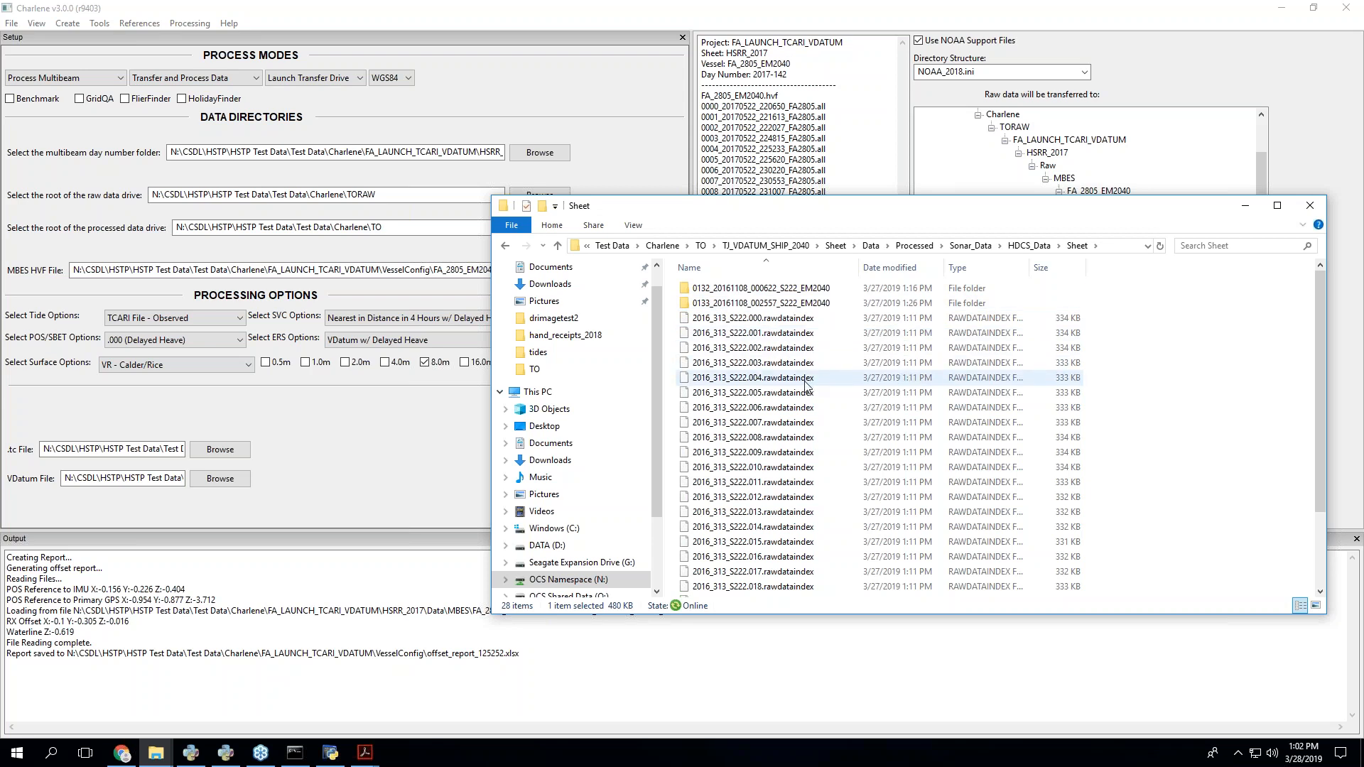
pyautogui.scroll(-3, 803, 398)
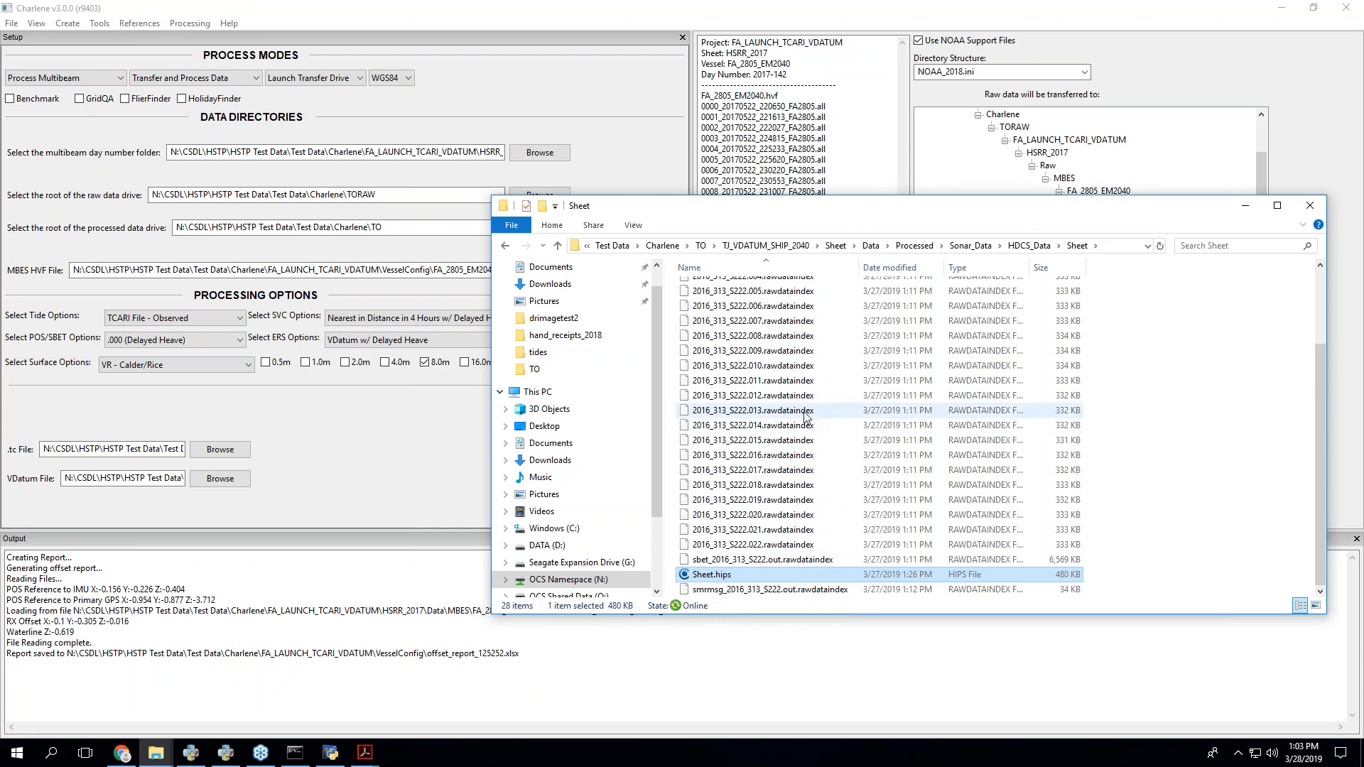
pyautogui.scroll(2, 806, 406)
pyautogui.click(787, 320)
pyautogui.scroll(-3, 796, 416)
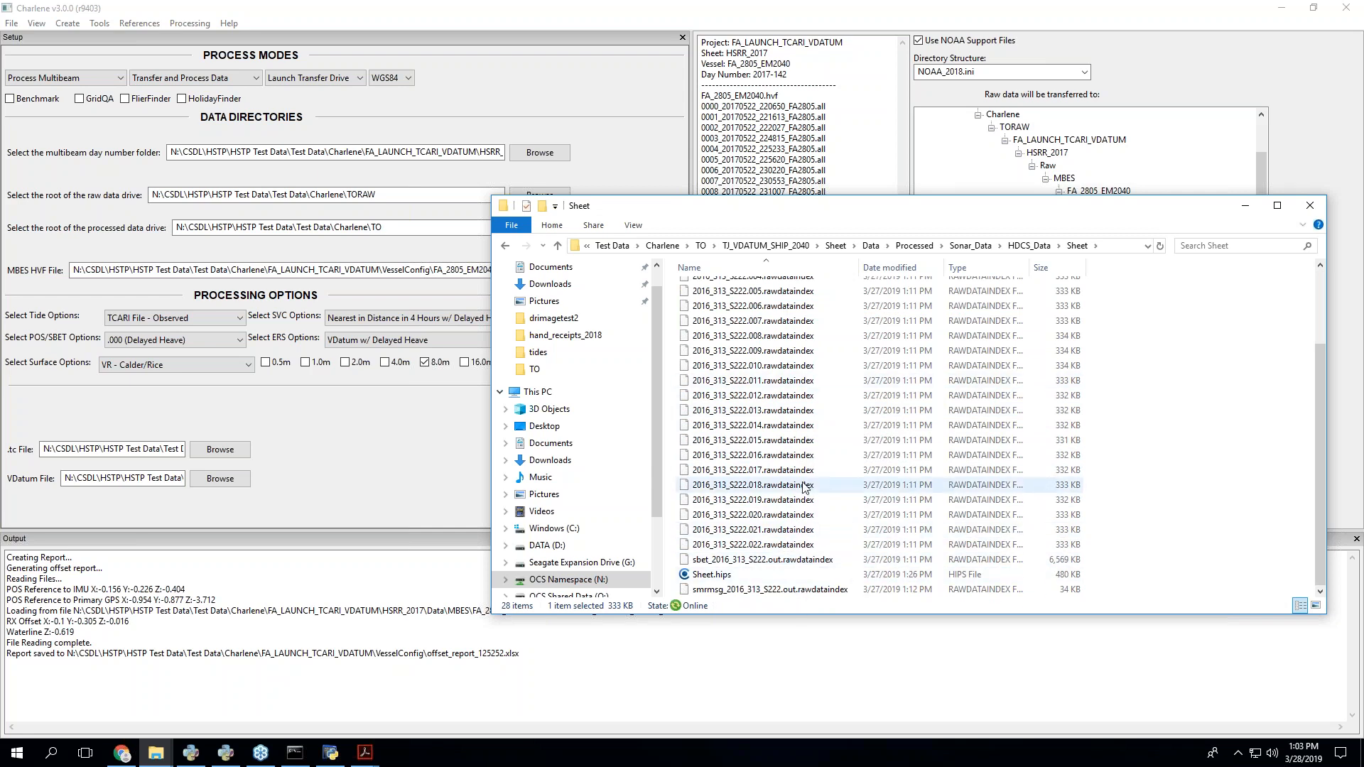
pyautogui.scroll(3, 803, 497)
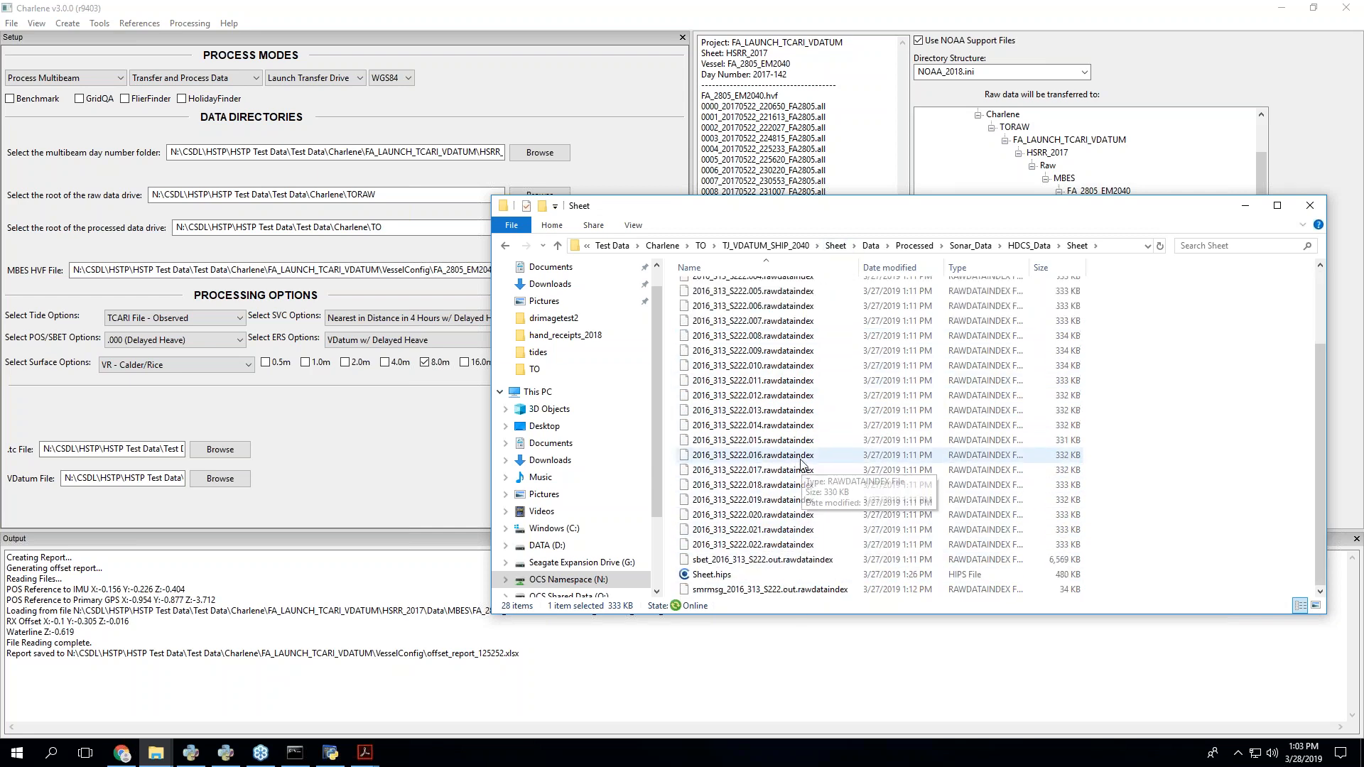
pyautogui.scroll(-3, 801, 463)
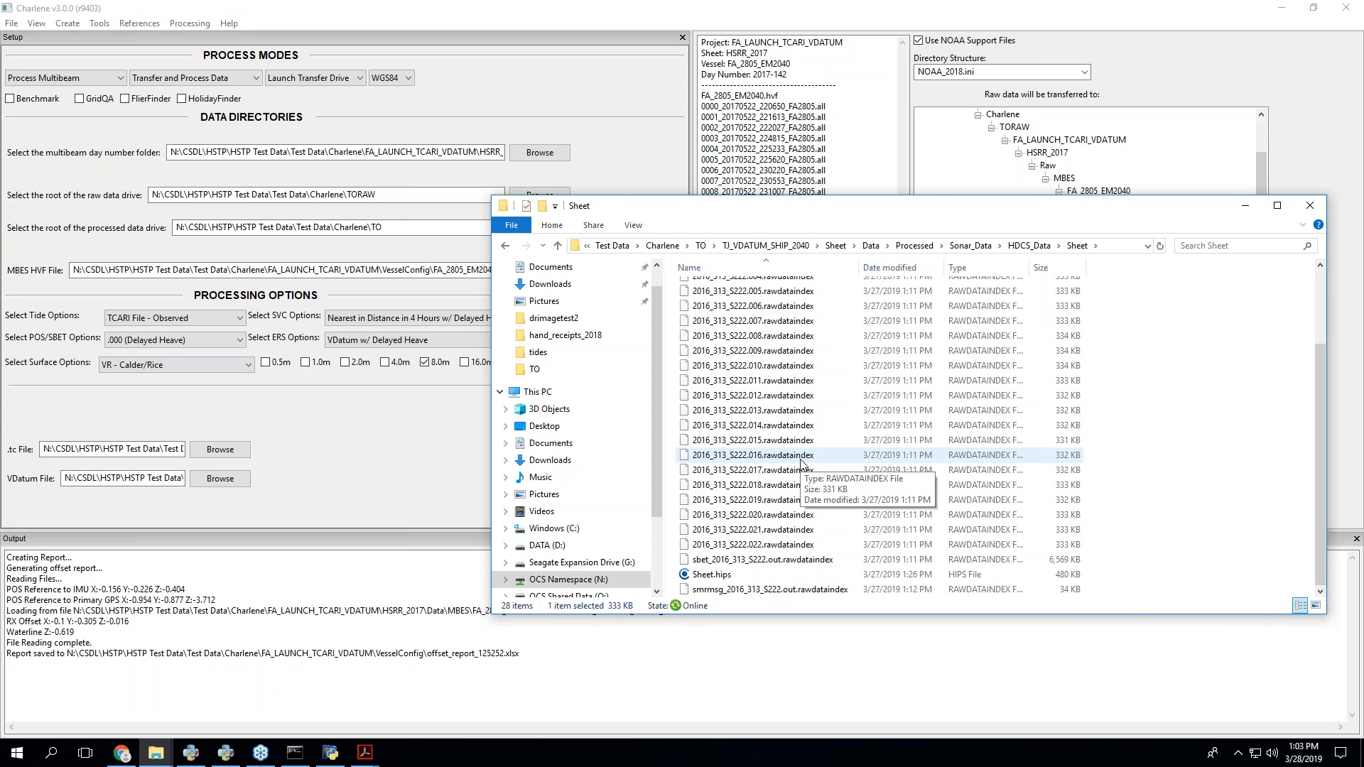
pyautogui.scroll(3, 801, 463)
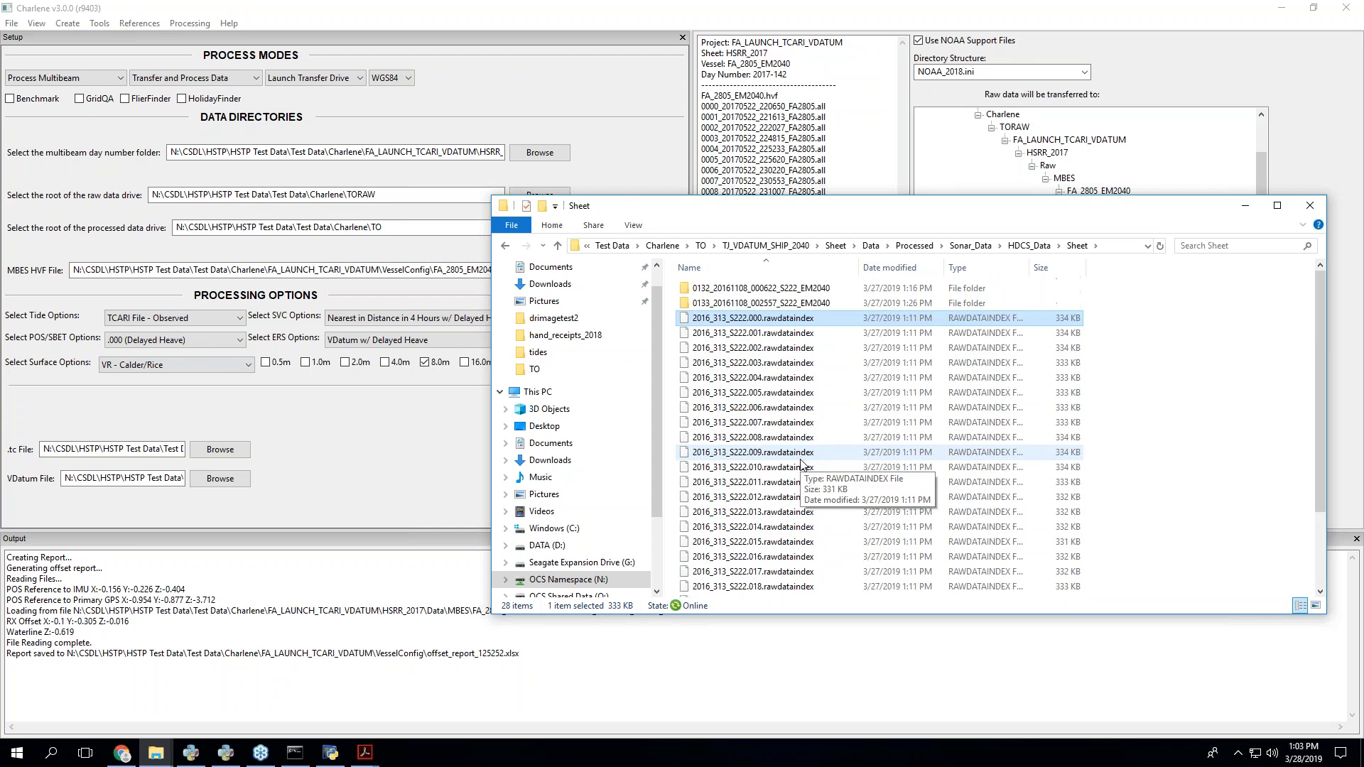
pyautogui.click(772, 293)
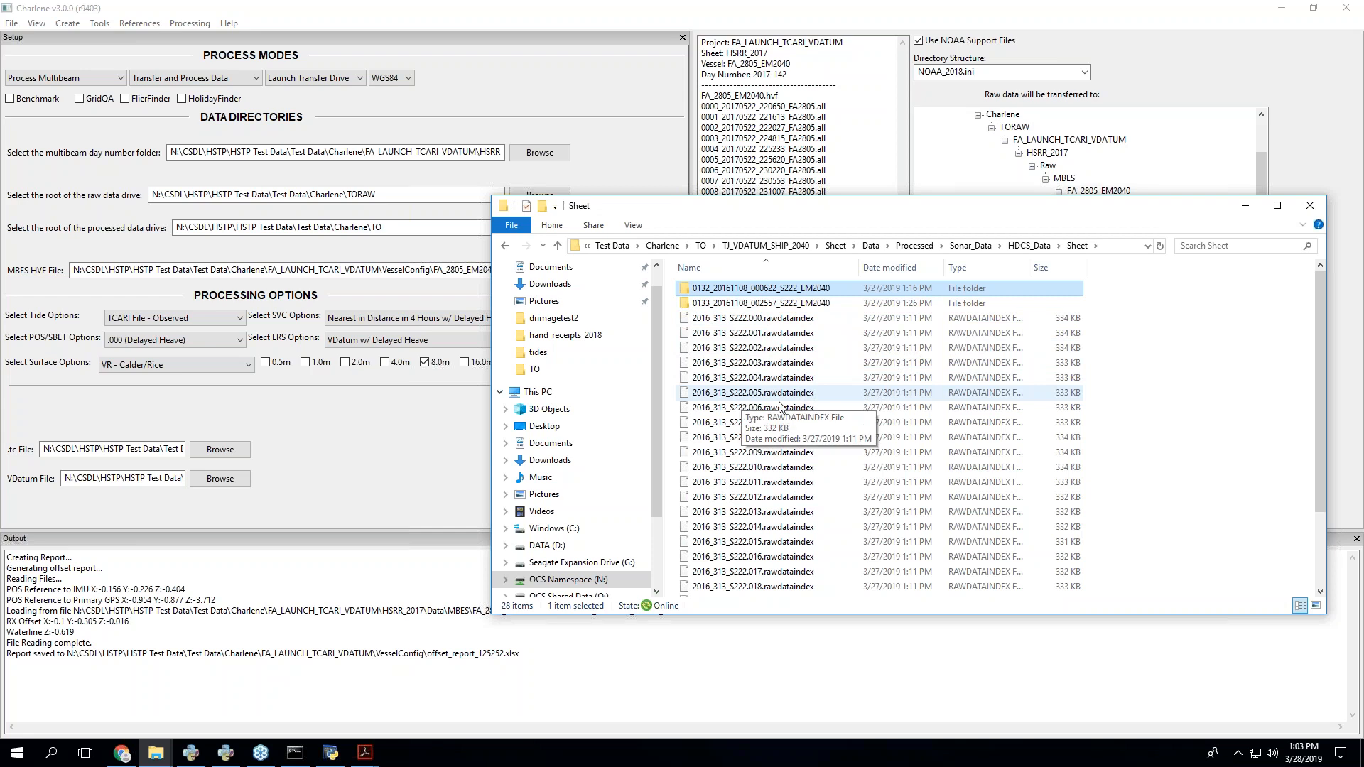
pyautogui.scroll(-3, 747, 497)
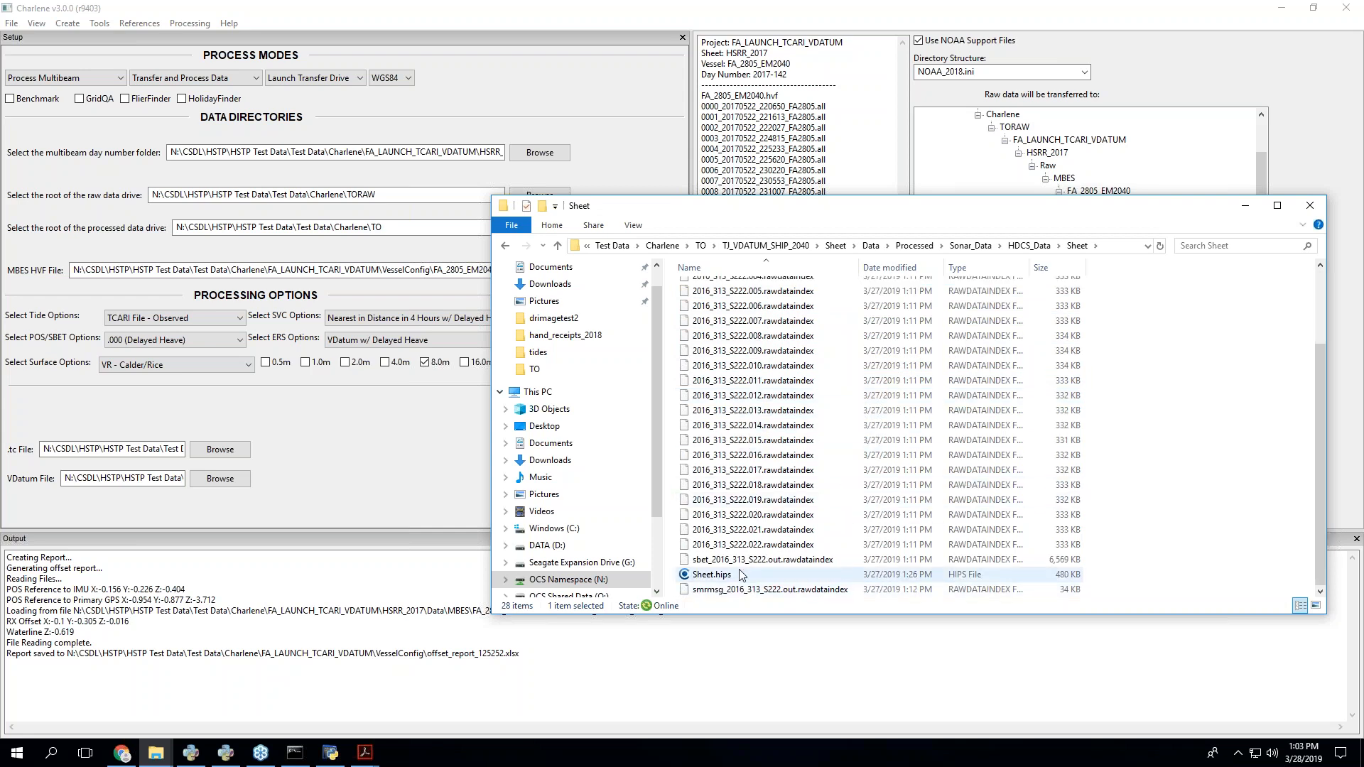
pyautogui.scroll(1, 702, 318)
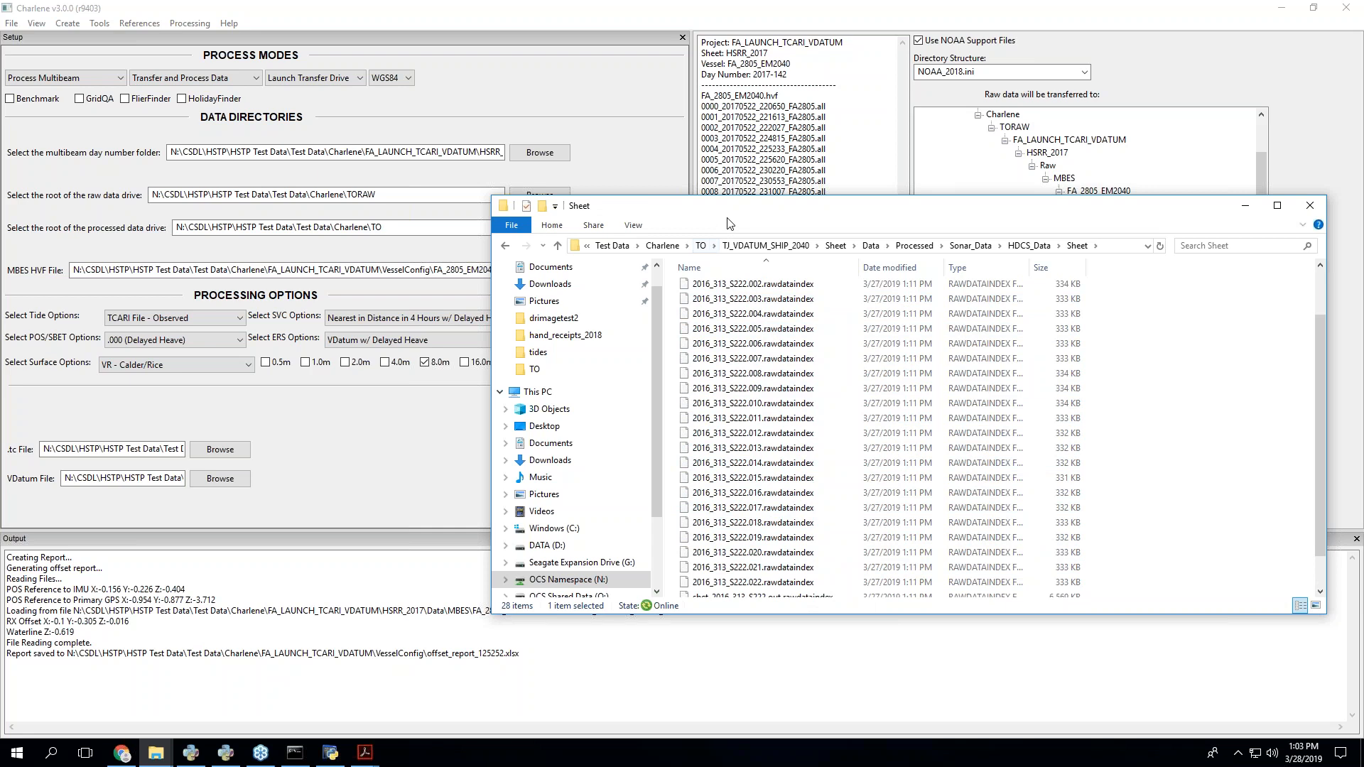
pyautogui.moveTo(741, 213); pyautogui.dragTo(755, 246)
pyautogui.click(617, 134)
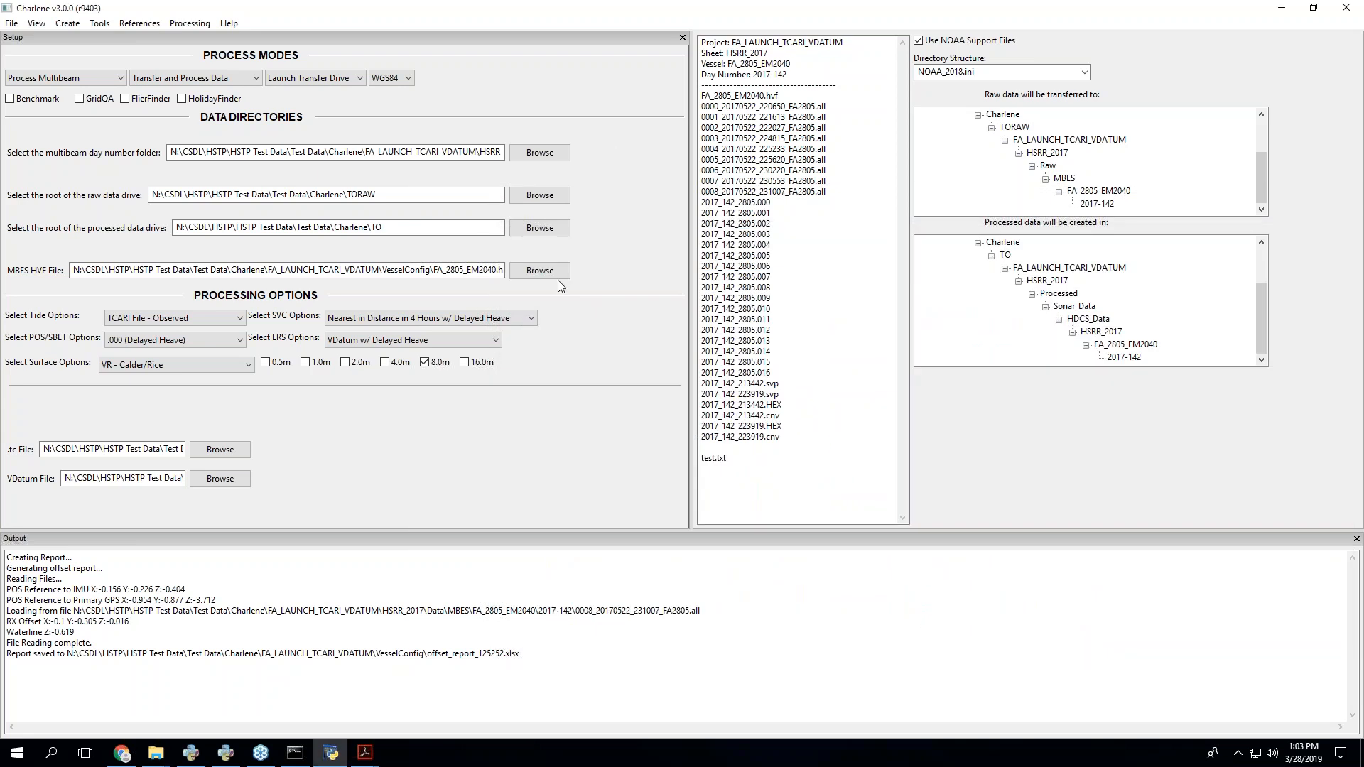
# - Highlight the day number 2017-142 in Charlene's project data summary
pyautogui.click(755, 76)
pyautogui.moveTo(755, 76); pyautogui.dragTo(793, 77)
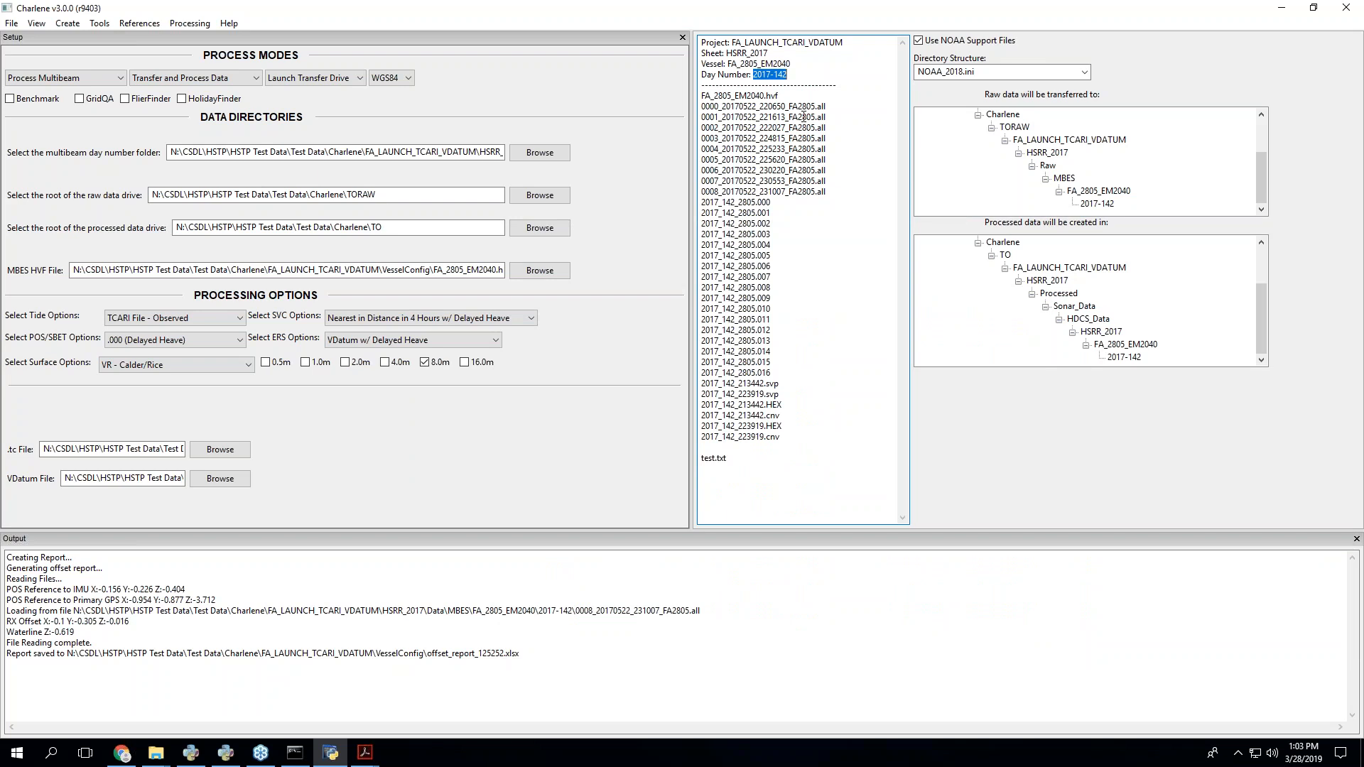
pyautogui.moveTo(753, 76); pyautogui.dragTo(788, 78)
pyautogui.click(781, 83)
# - Bring the processed Sheet folder back up to inspect its EM2040 line folders, then return to Charlene
pyautogui.click(156, 752)
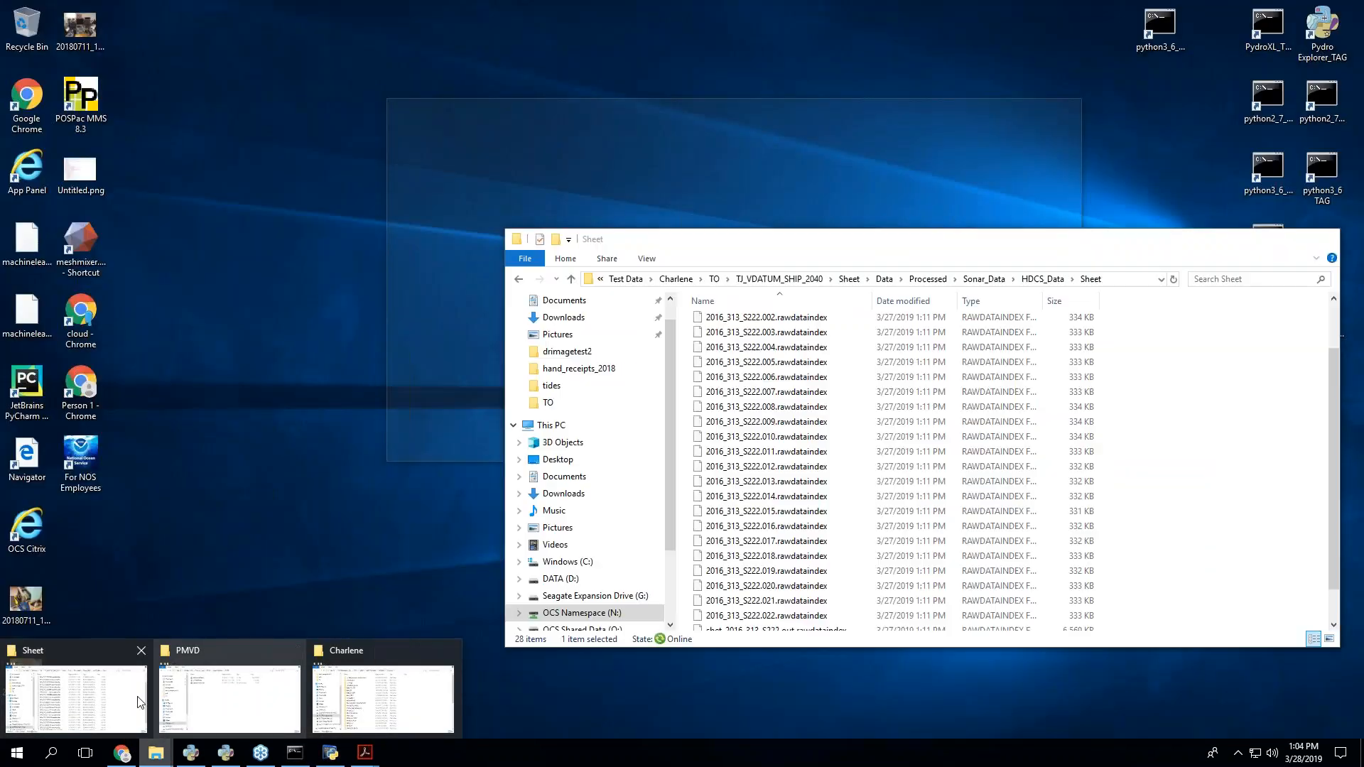
pyautogui.click(144, 695)
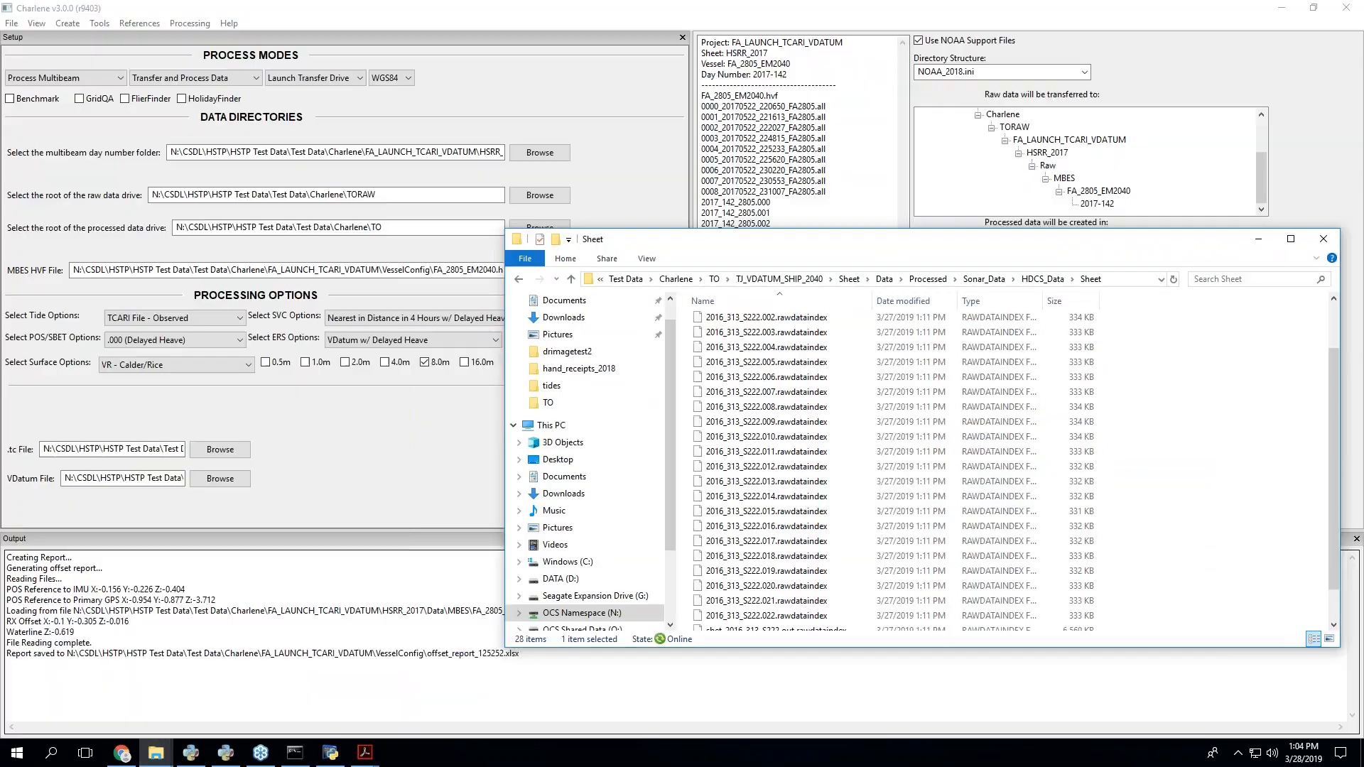
pyautogui.moveTo(980, 240); pyautogui.dragTo(830, 204)
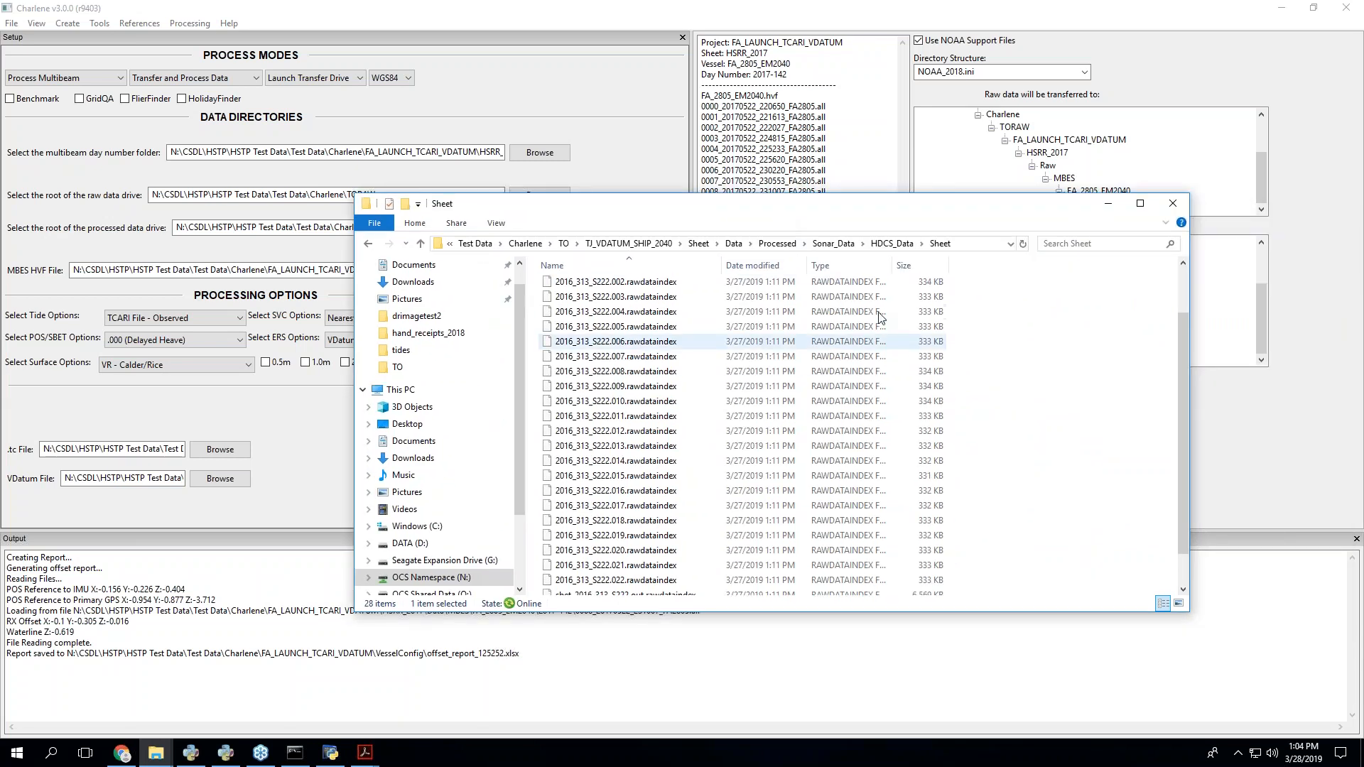
pyautogui.scroll(2, 715, 402)
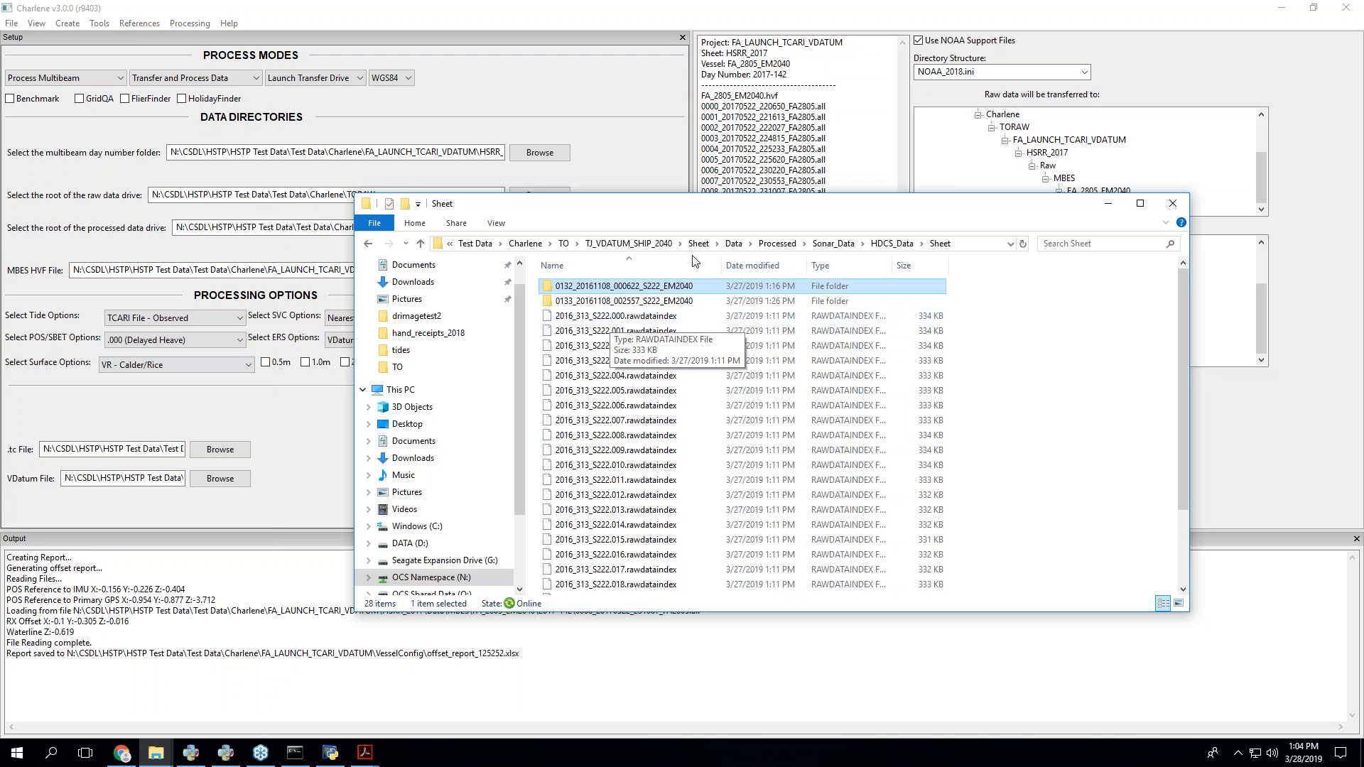
pyautogui.moveTo(687, 204); pyautogui.dragTo(701, 219)
pyautogui.click(625, 6)
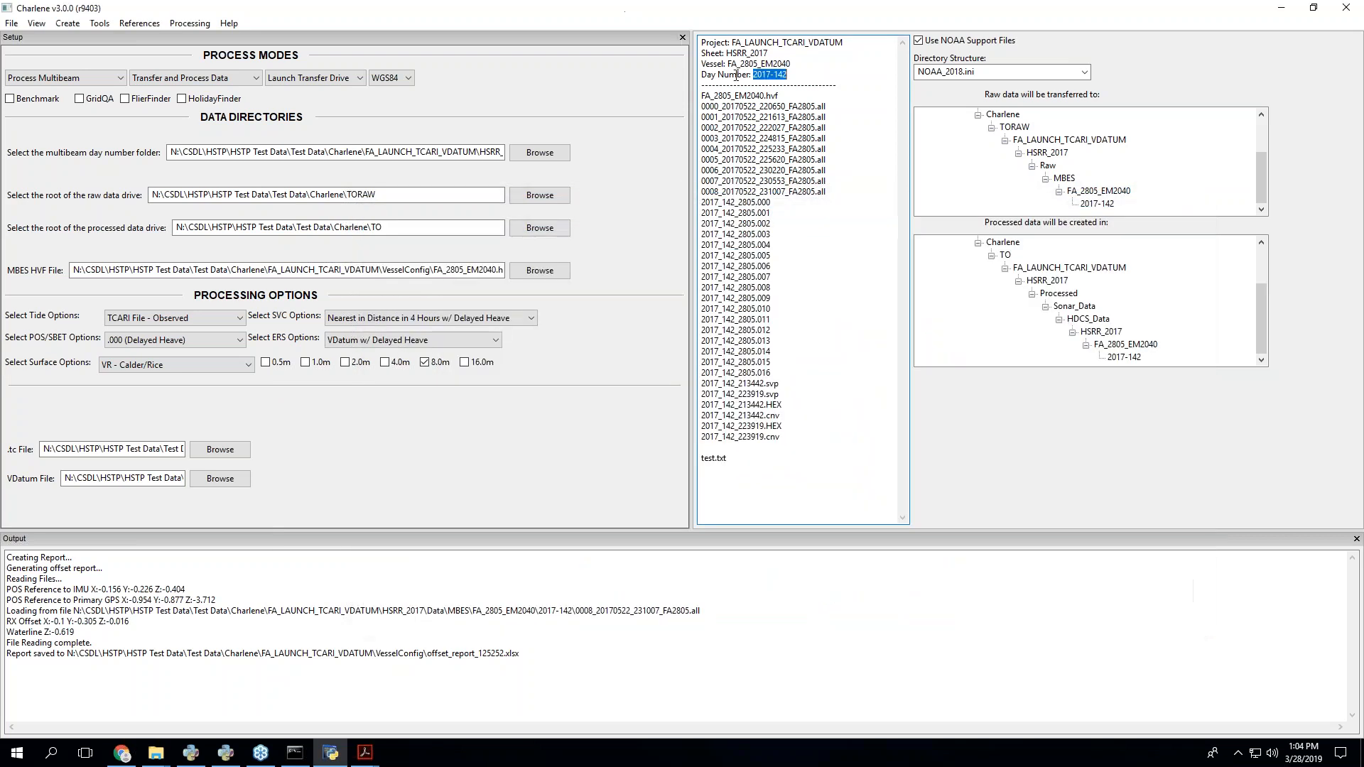
# - Highlight the day number 2017-142 and the list of .all files in the project data summary
pyautogui.moveTo(751, 76); pyautogui.dragTo(776, 84)
pyautogui.click(776, 84)
pyautogui.moveTo(768, 75); pyautogui.dragTo(793, 83)
pyautogui.moveTo(702, 107); pyautogui.dragTo(833, 190)
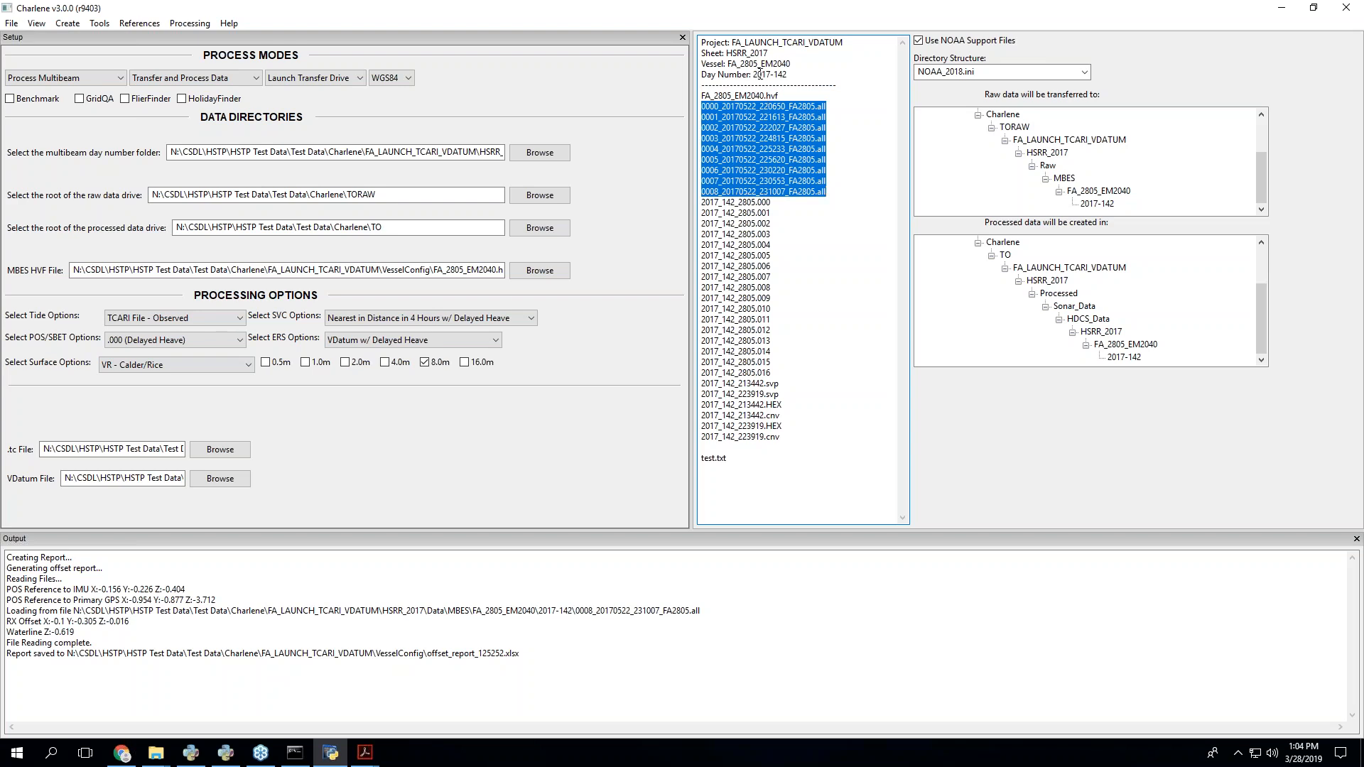
pyautogui.moveTo(753, 75); pyautogui.dragTo(786, 77)
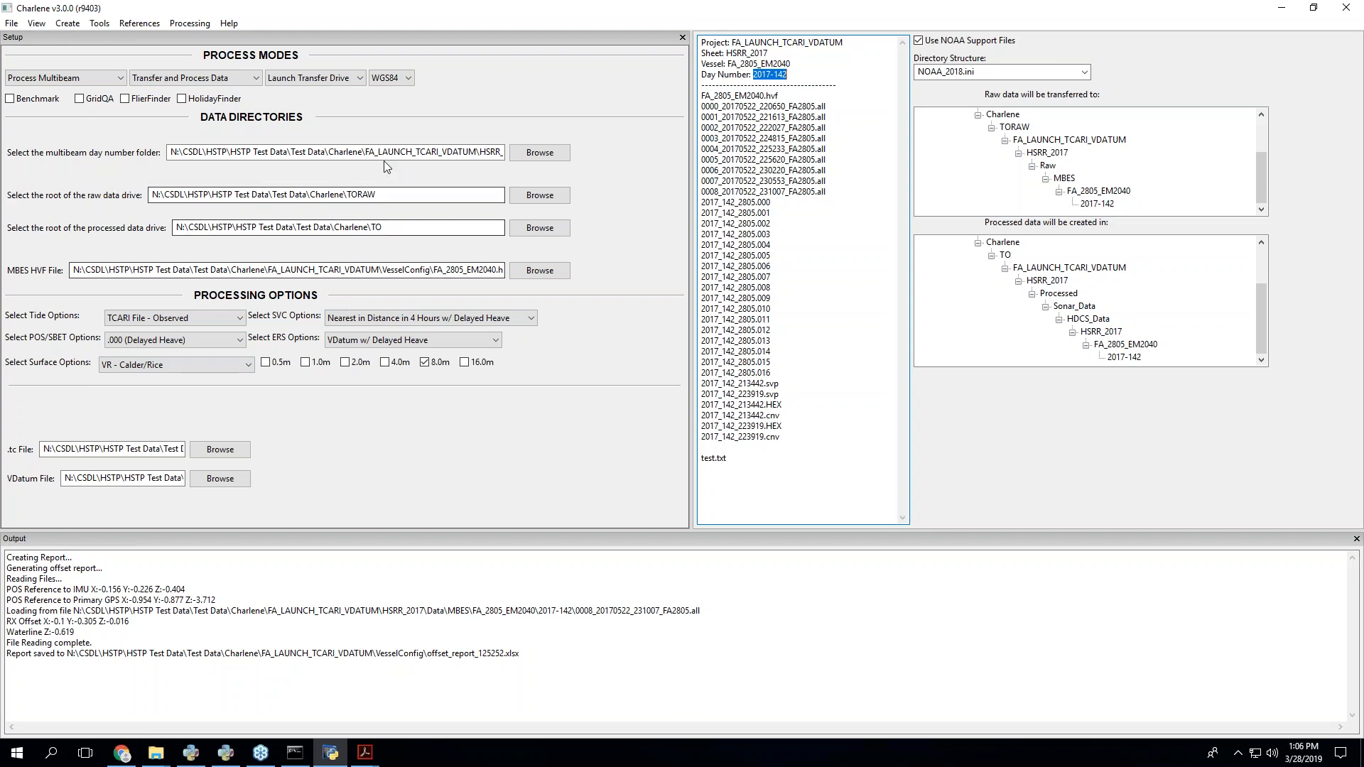
# - Switch to File Explorer, open the Documents folder and locate the BatchProcessor file
pyautogui.click(155, 756)
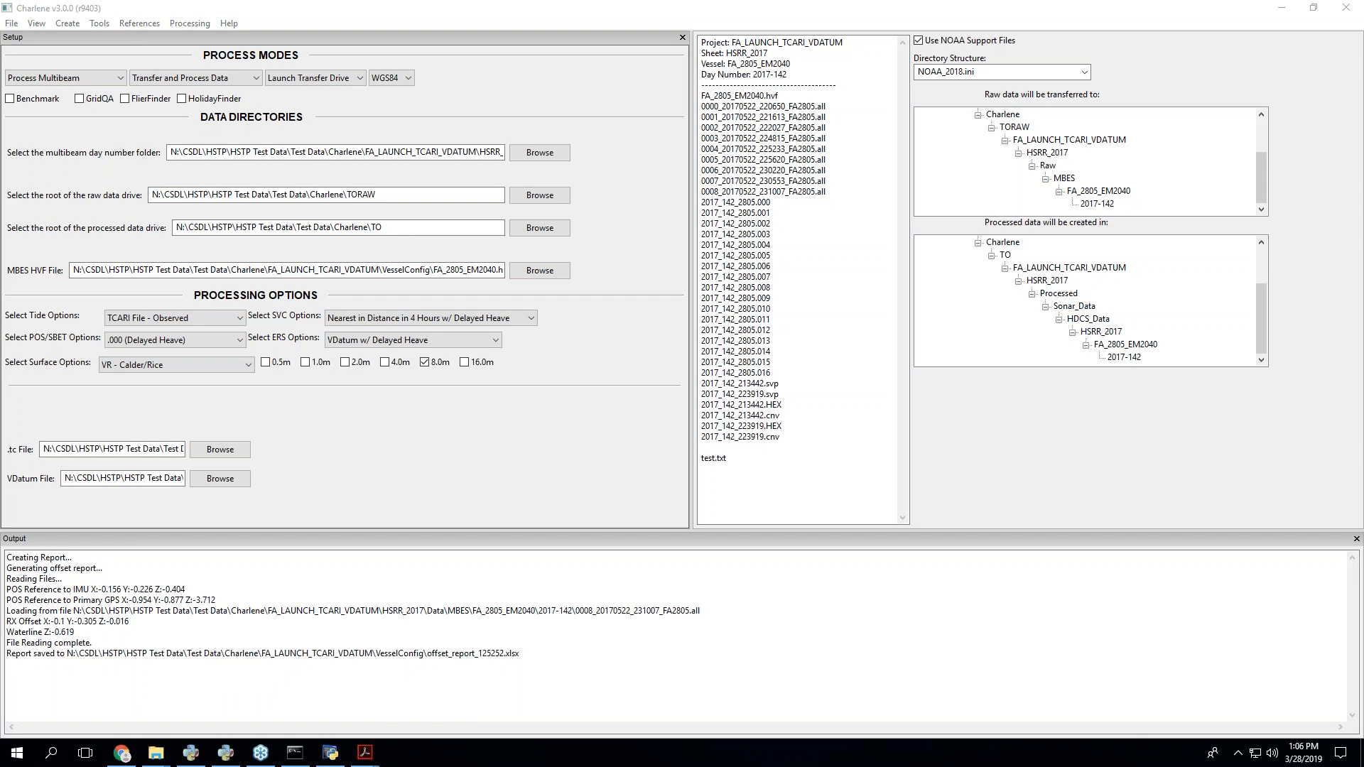
pyautogui.moveTo(1363, 313); pyautogui.dragTo(1051, 318)
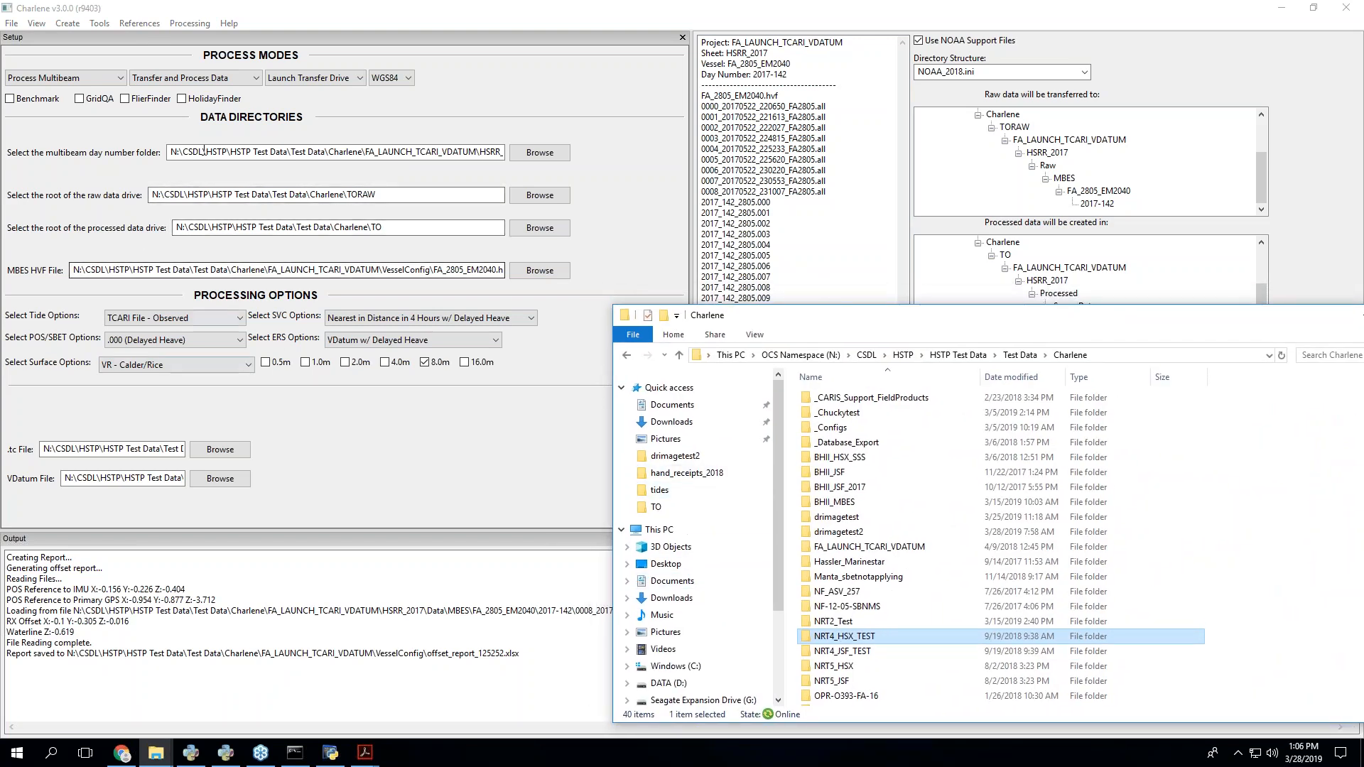
pyautogui.click(684, 581)
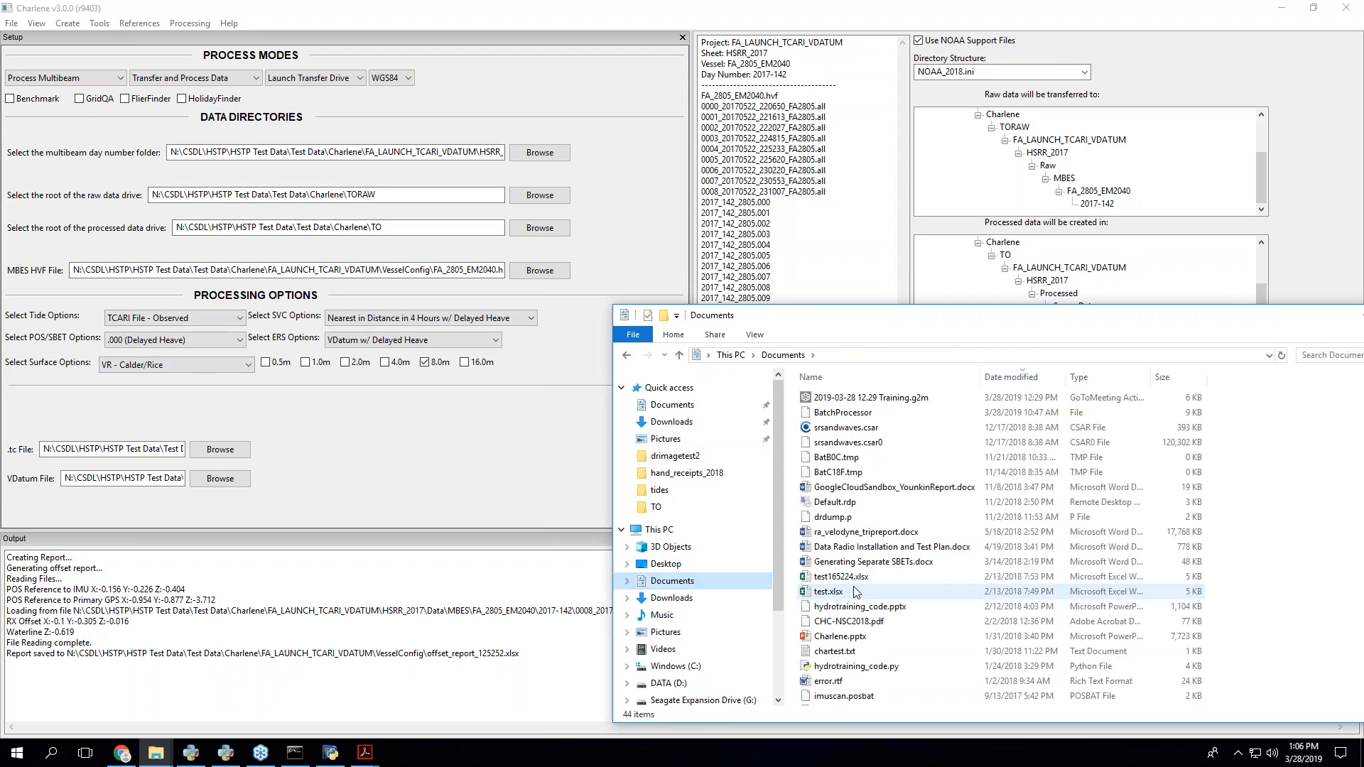
pyautogui.click(854, 412)
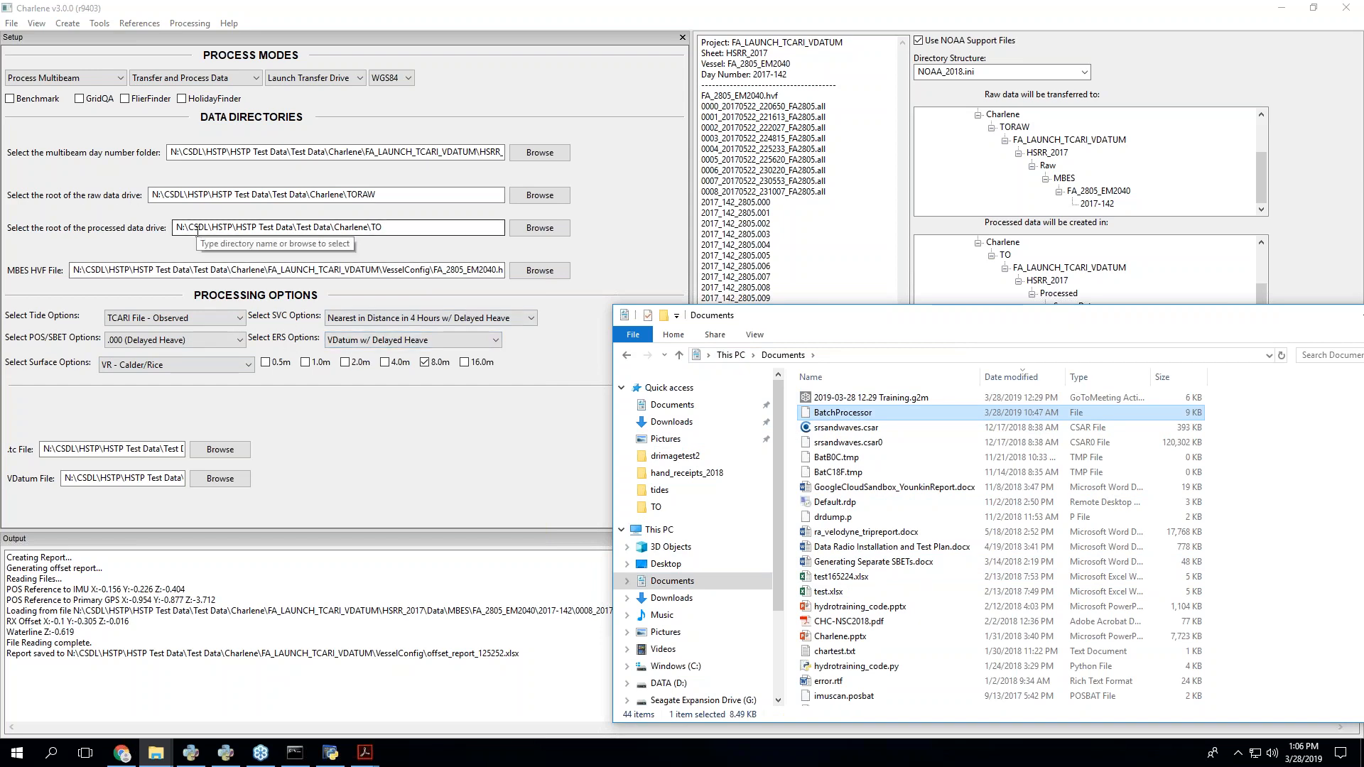
# - Close Charlene and delete the BatchProcessor file from the Documents folder
pyautogui.click(1345, 13)
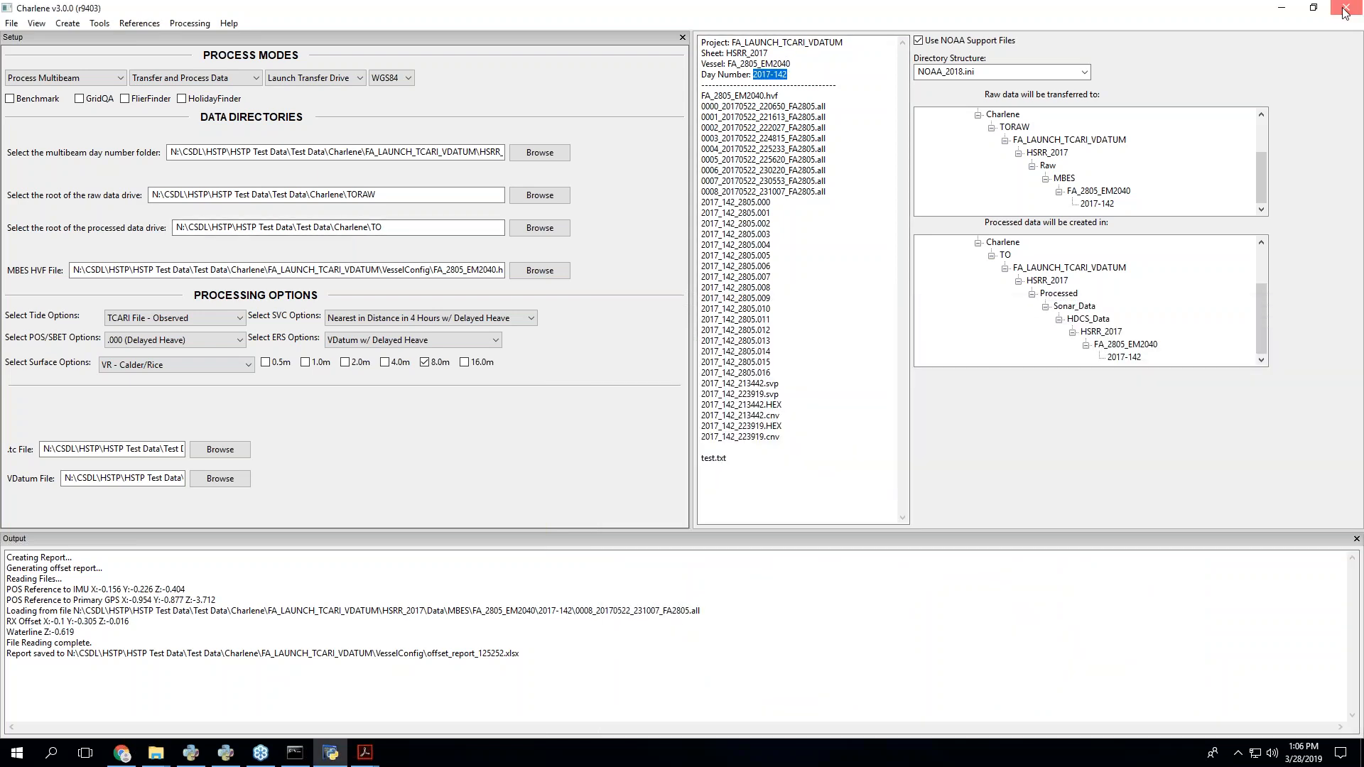
pyautogui.click(1345, 13)
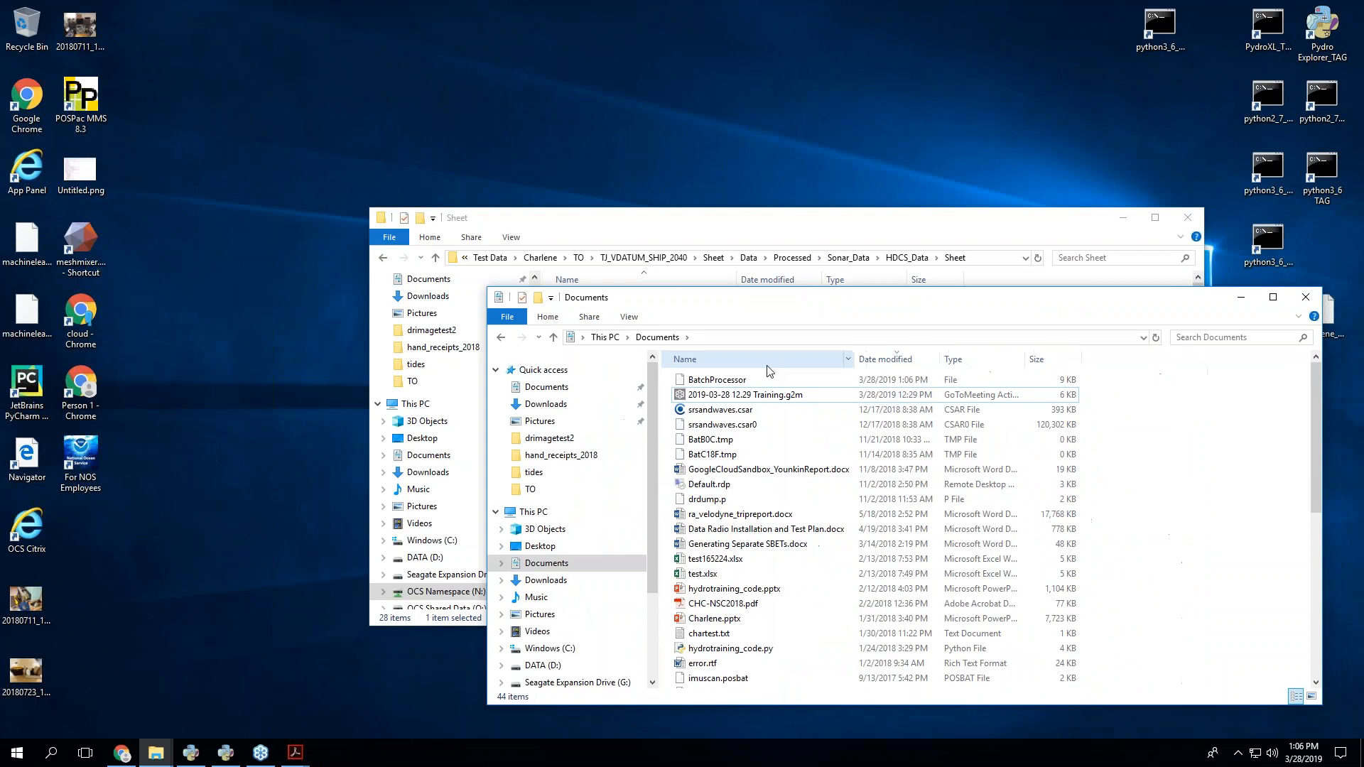
pyautogui.click(739, 383)
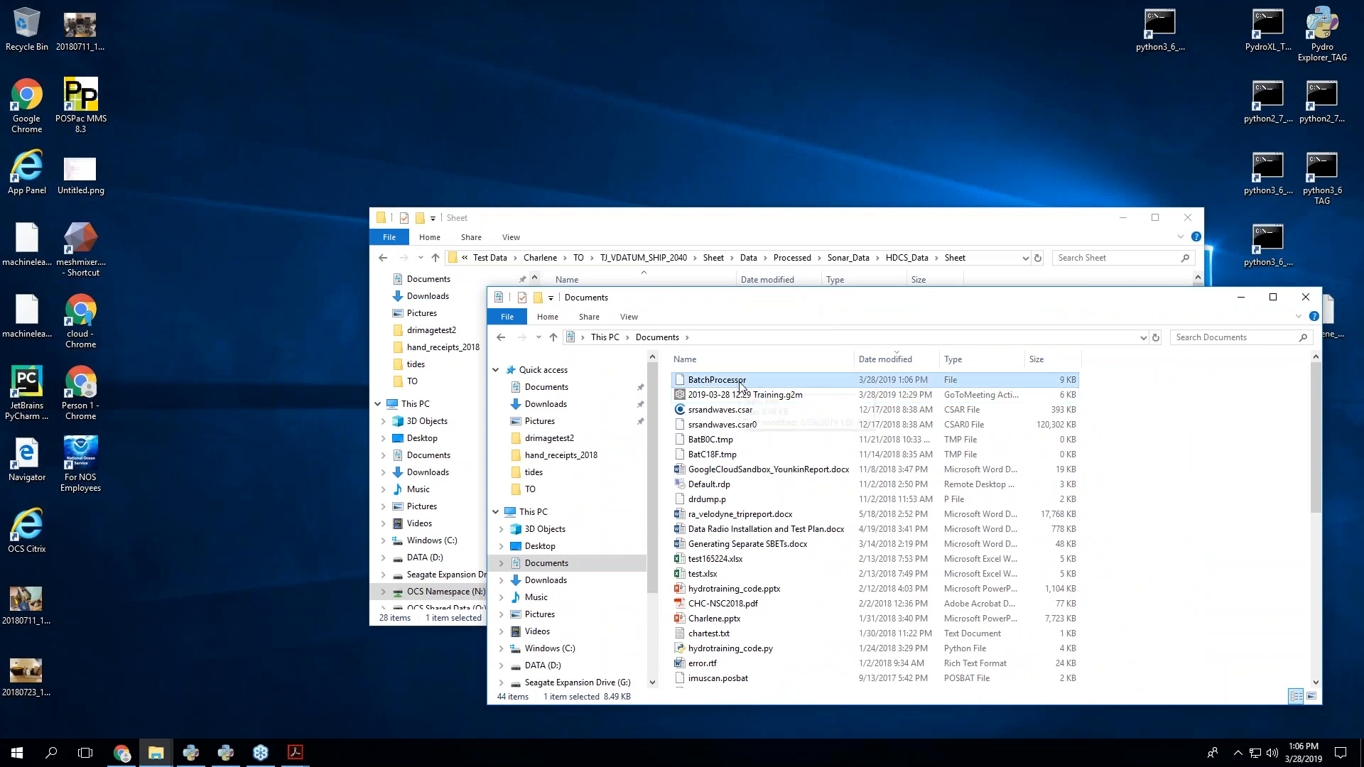
pyautogui.press('Delete')
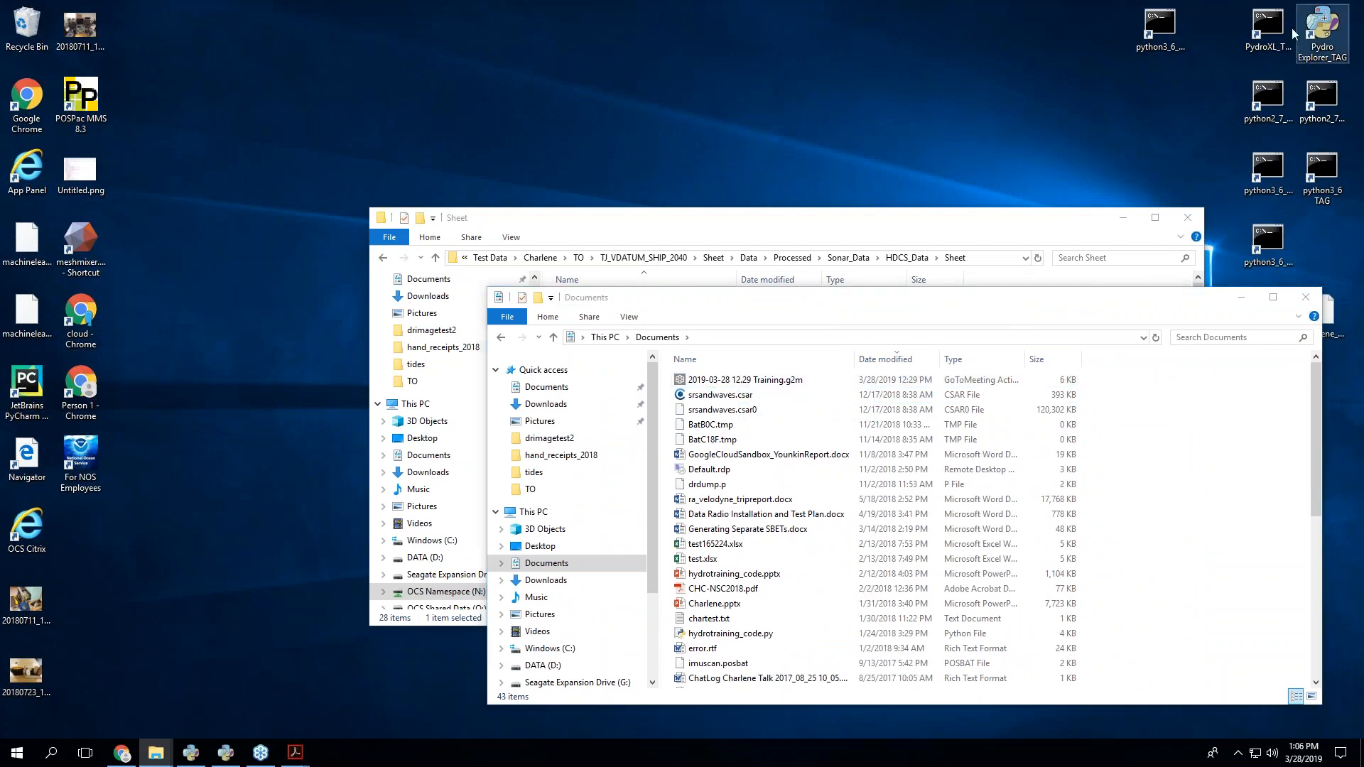
# - Relaunch Charlene from the Charlene_TAG desktop shortcut, maximize its window and widen the Setup pane
pyautogui.click(1269, 241)
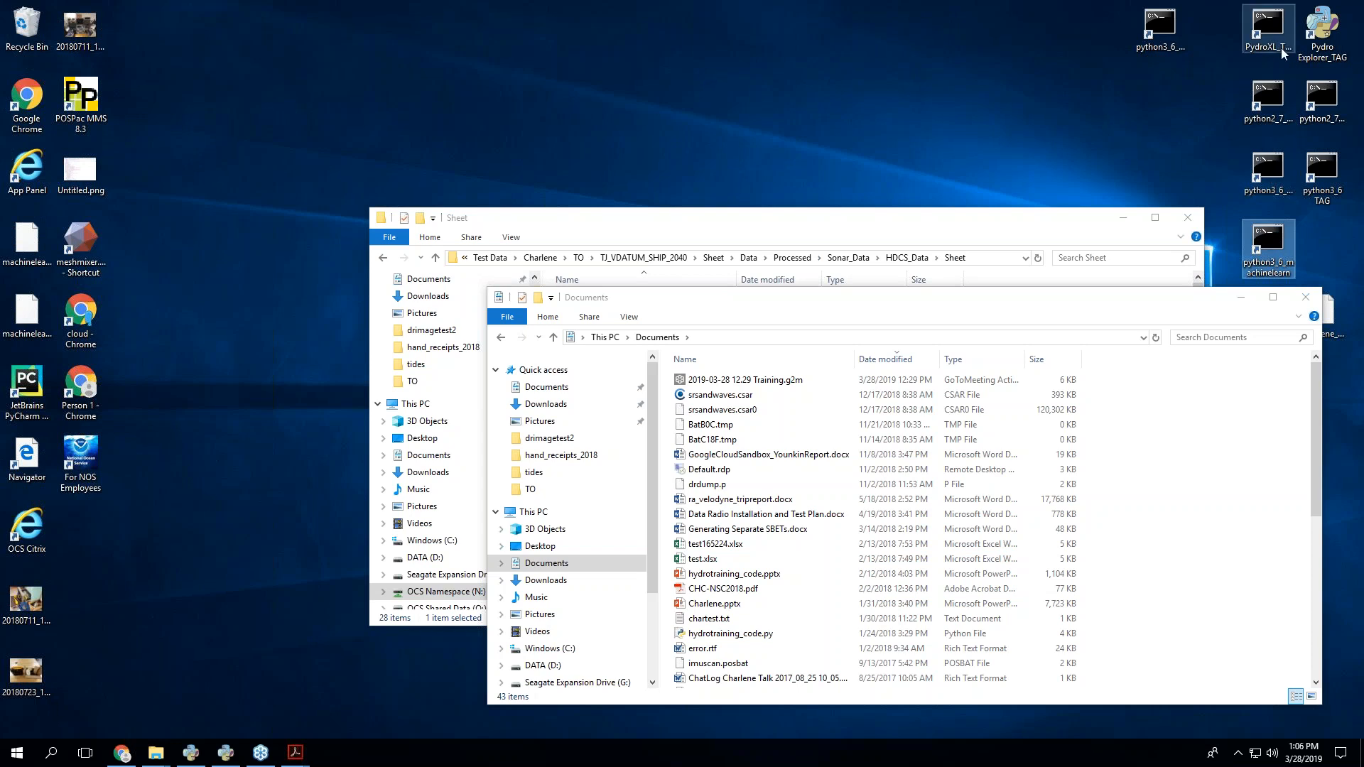
pyautogui.moveTo(1184, 300); pyautogui.dragTo(1055, 327)
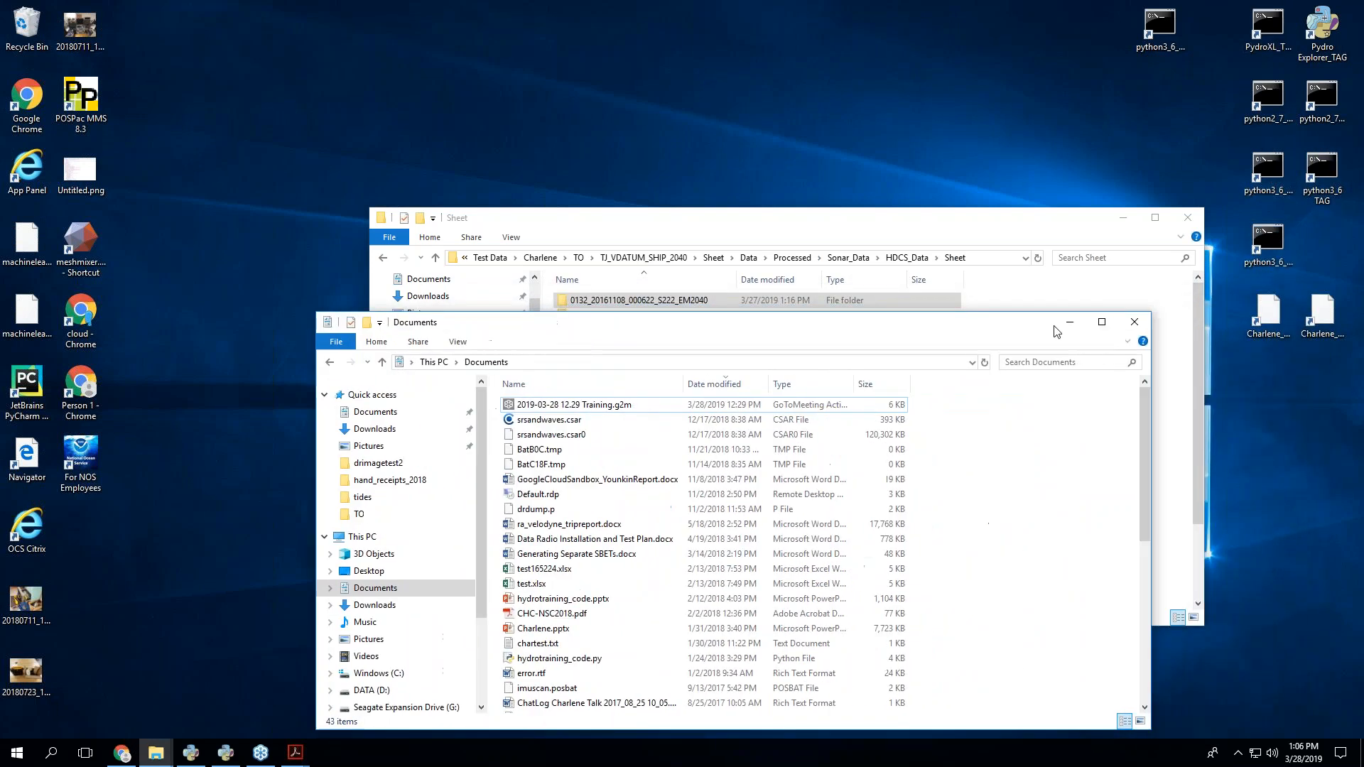
pyautogui.click(1281, 324)
pyautogui.click(1329, 312)
pyautogui.doubleClick(1329, 313)
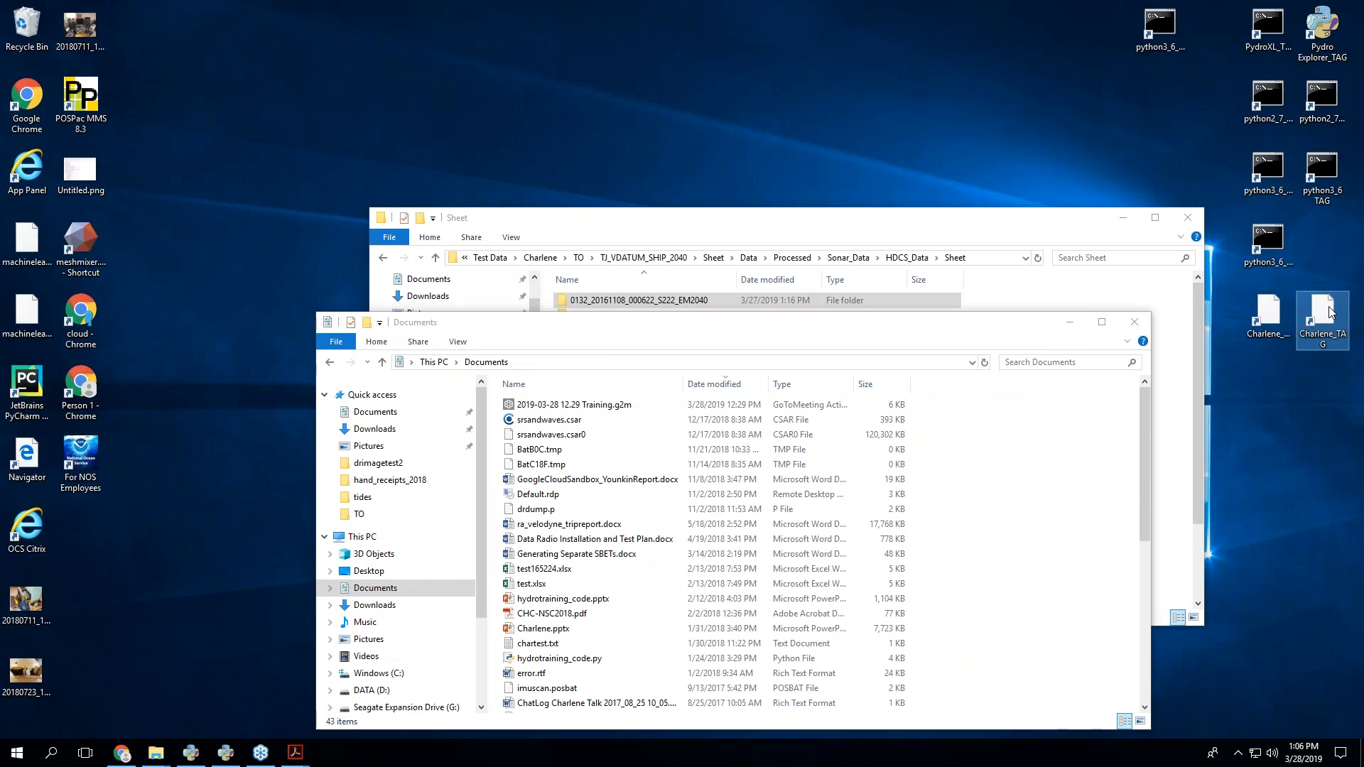
pyautogui.moveTo(890, 329); pyautogui.dragTo(1201, 319)
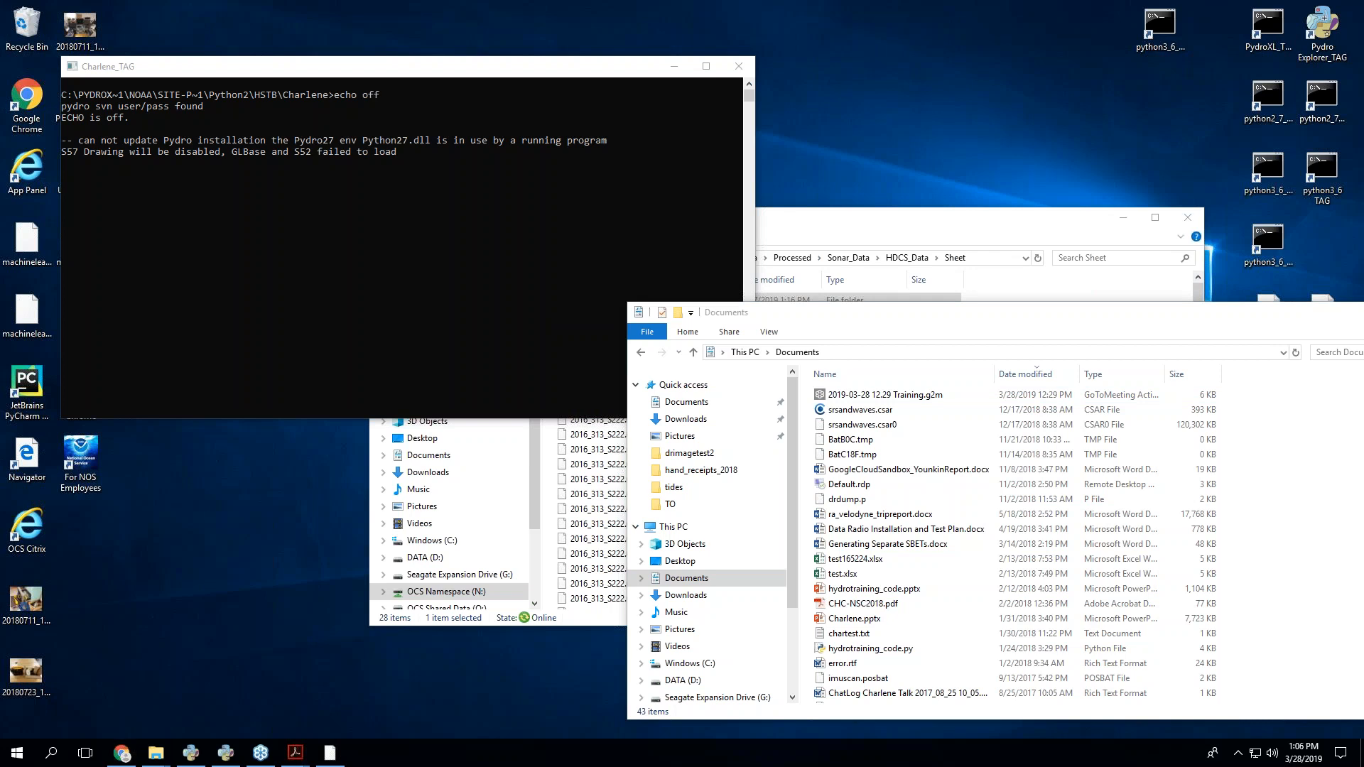
pyautogui.moveTo(961, 339); pyautogui.dragTo(879, 332)
pyautogui.doubleClick(871, 169)
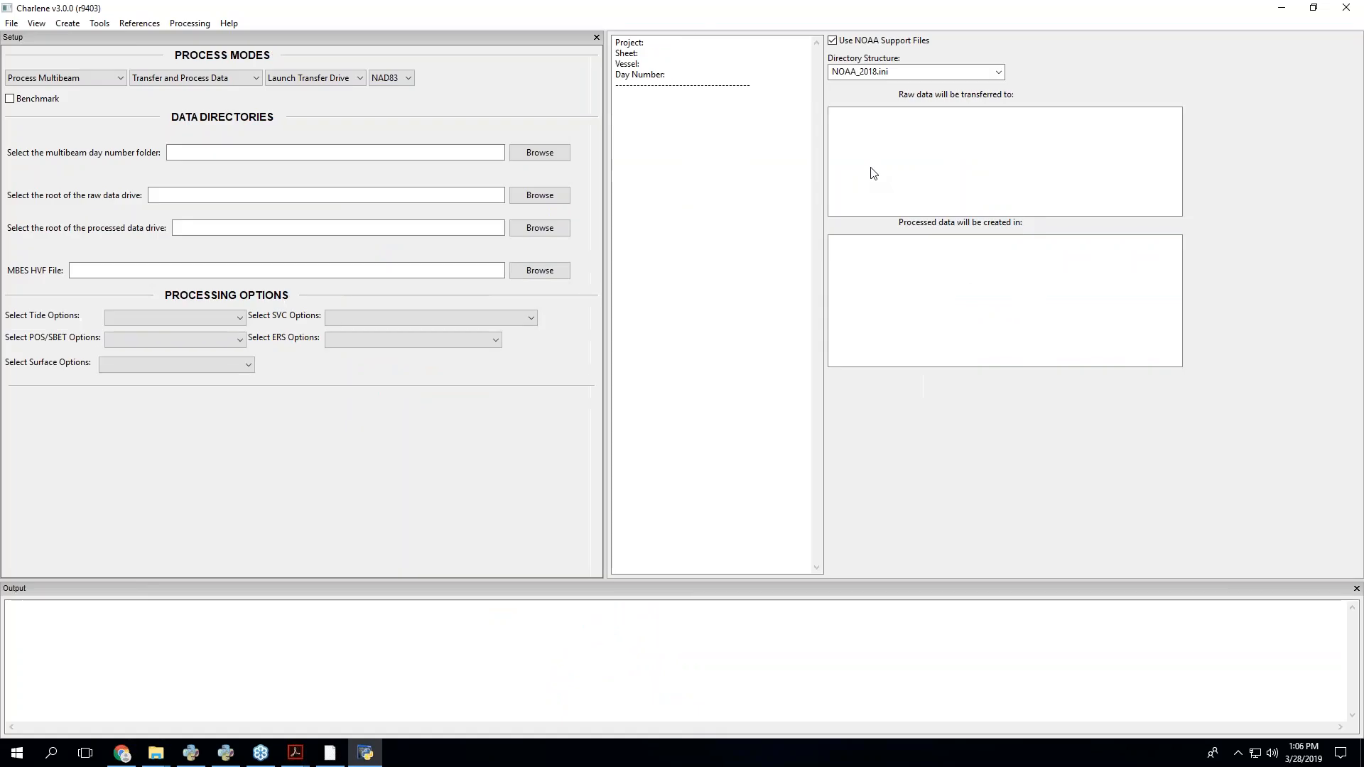
pyautogui.moveTo(603, 280); pyautogui.dragTo(683, 289)
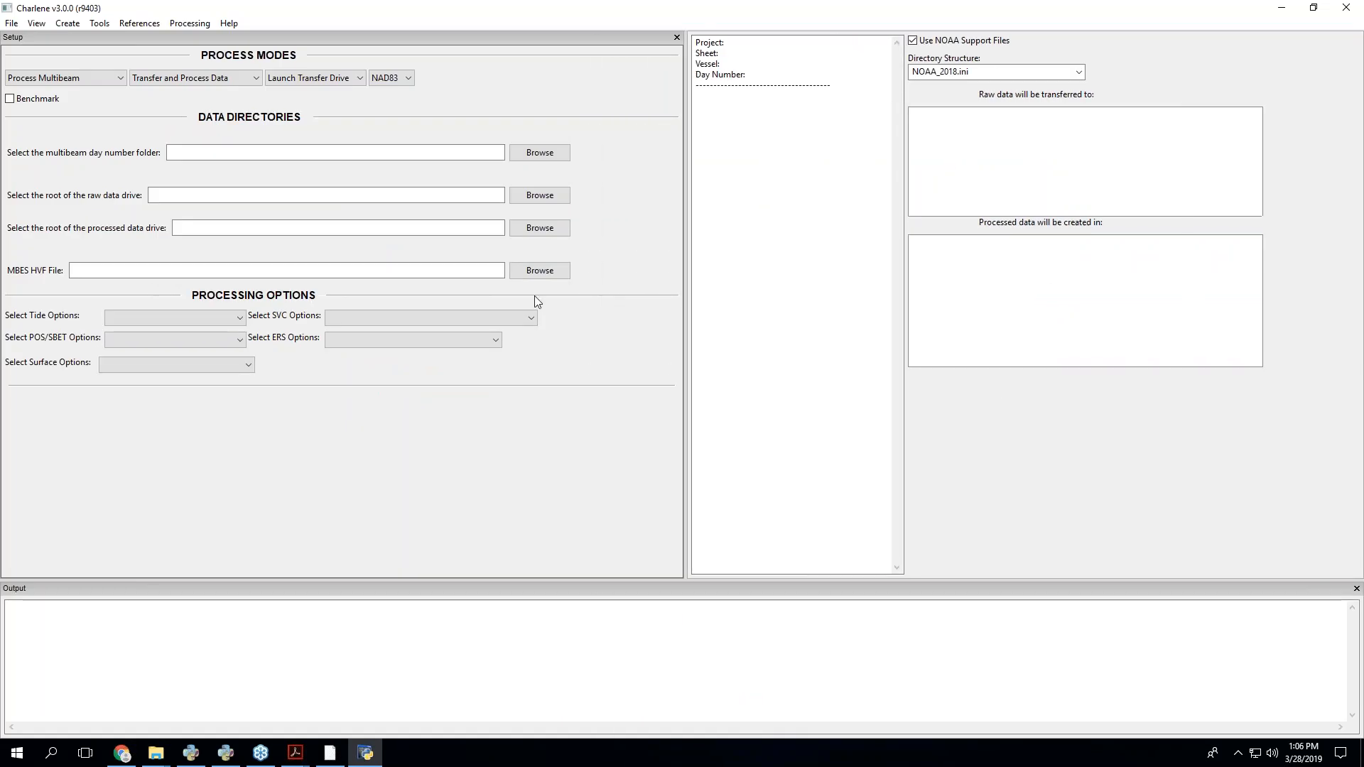
# - Load the saved session FA_LAUNCH_TCARI_VDATUM_142 from HSTP Test Data/Test Data/Charlene/_Configs on the OCS Namespace (N:) drive
pyautogui.click(11, 23)
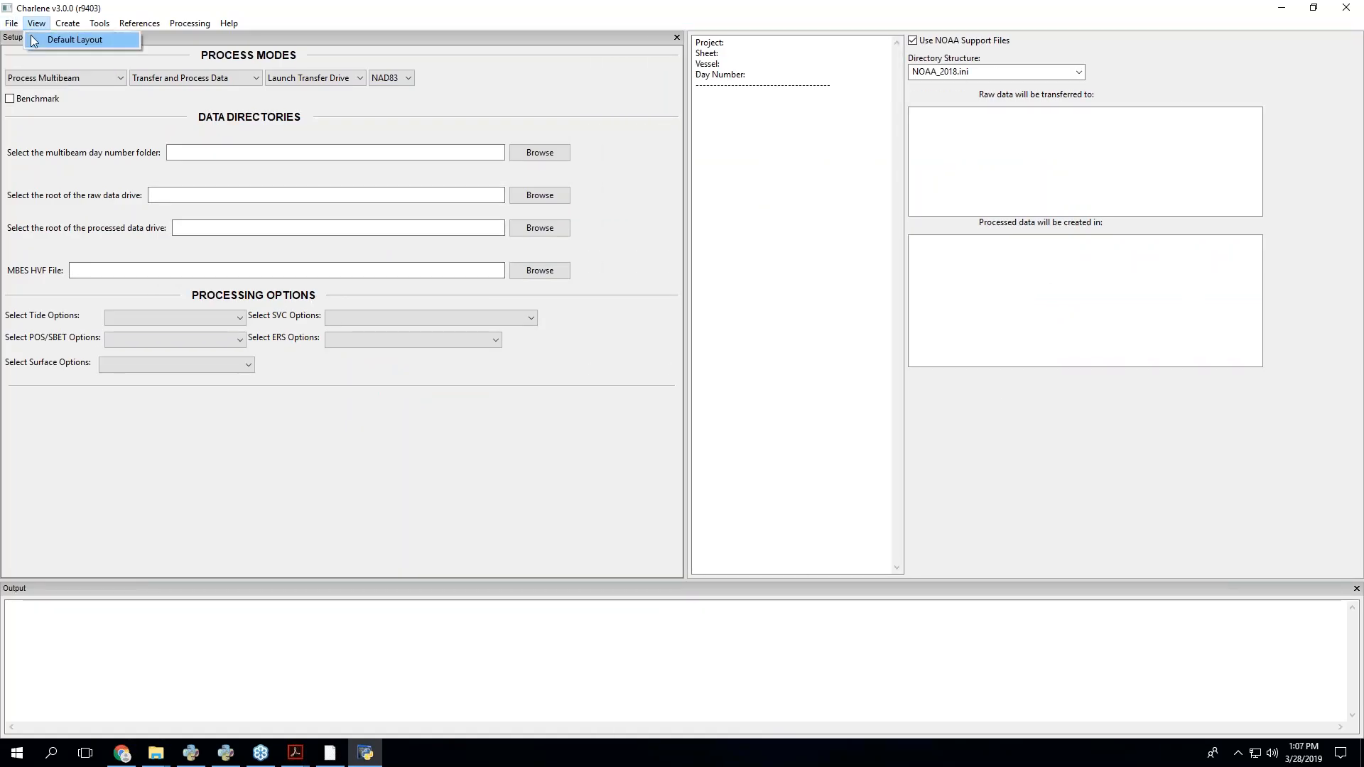
pyautogui.click(17, 41)
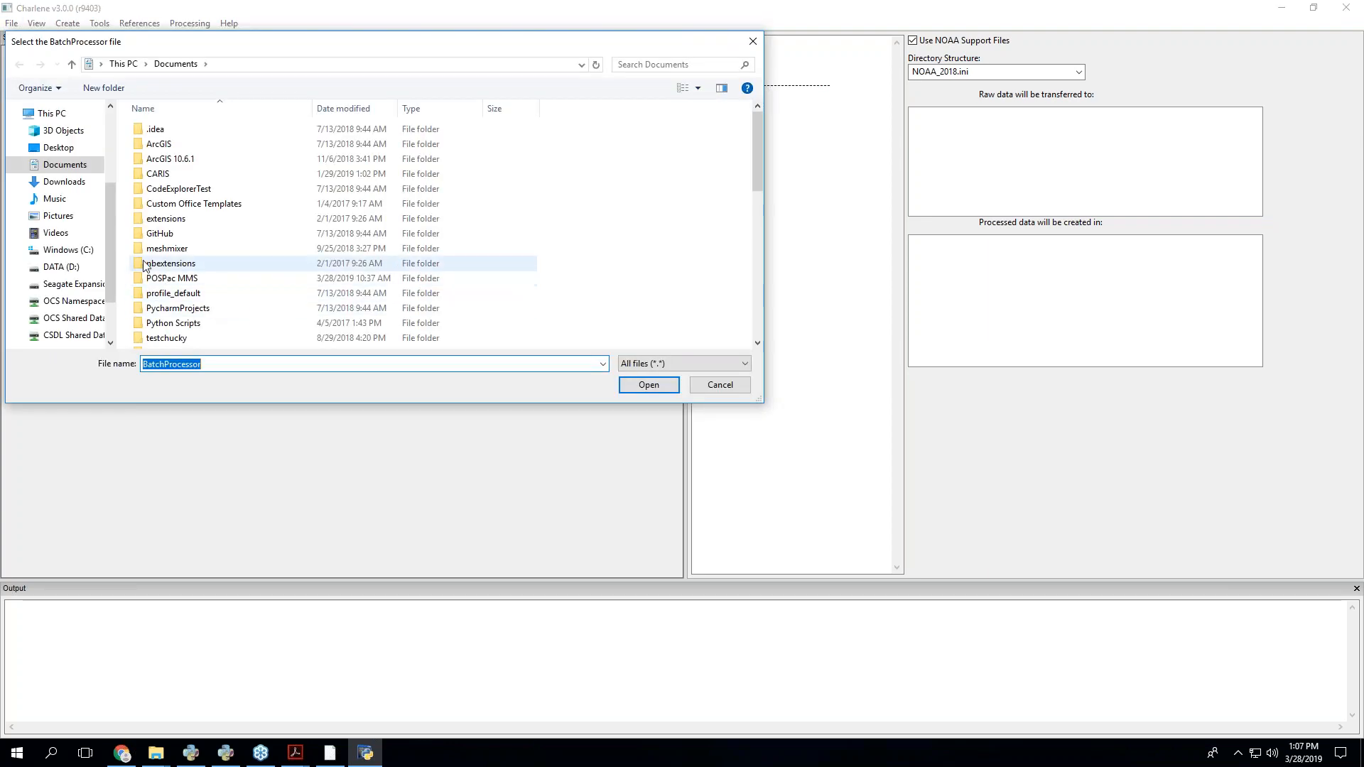
pyautogui.click(74, 300)
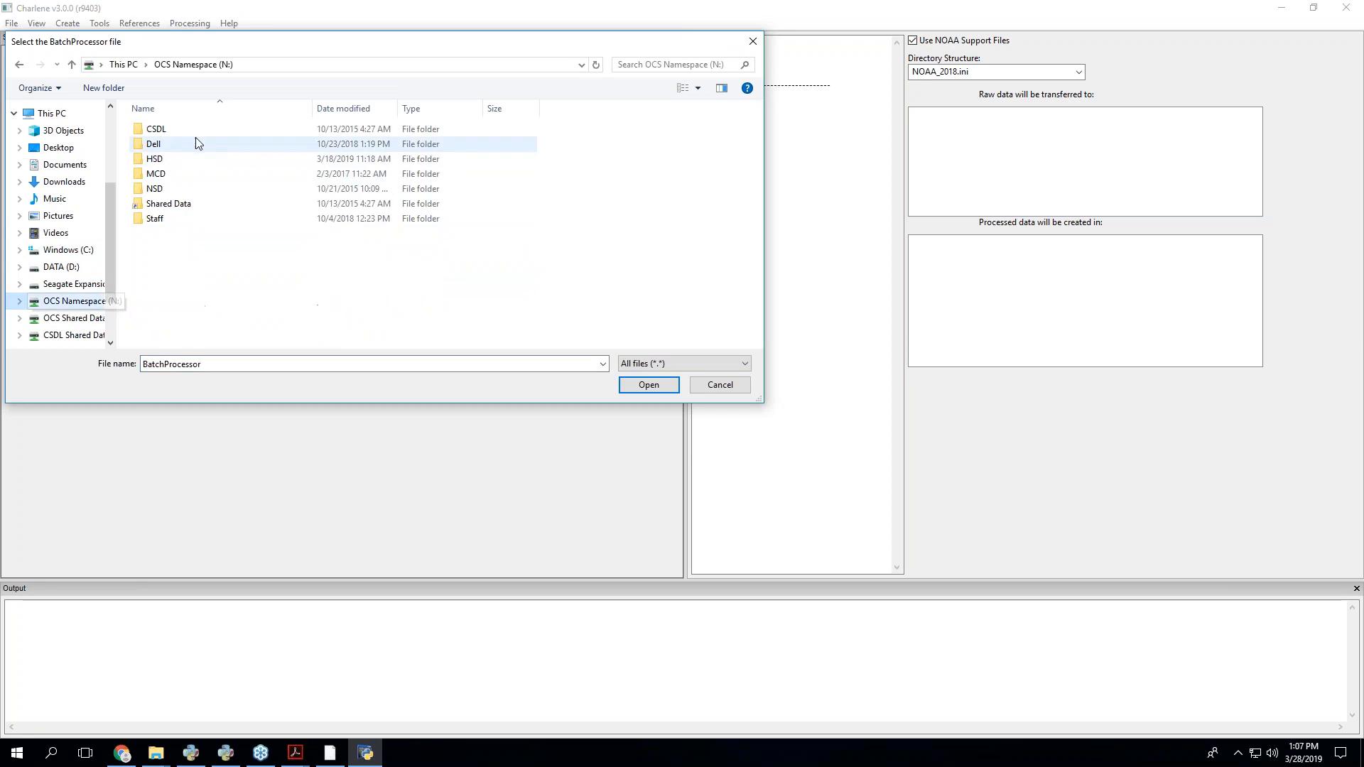
pyautogui.doubleClick(194, 130)
pyautogui.doubleClick(183, 144)
pyautogui.doubleClick(184, 140)
pyautogui.doubleClick(185, 133)
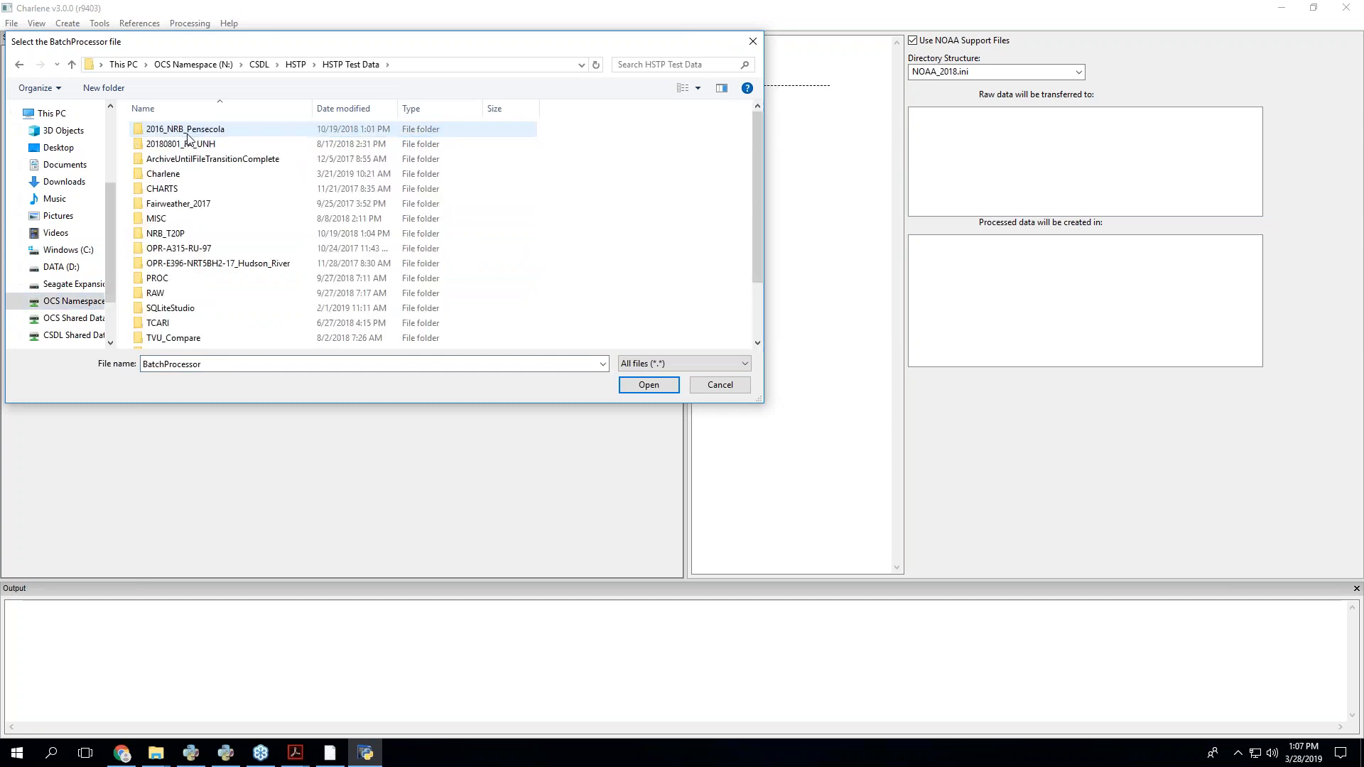
pyautogui.doubleClick(184, 173)
pyautogui.click(185, 163)
pyautogui.doubleClick(185, 163)
pyautogui.doubleClick(198, 172)
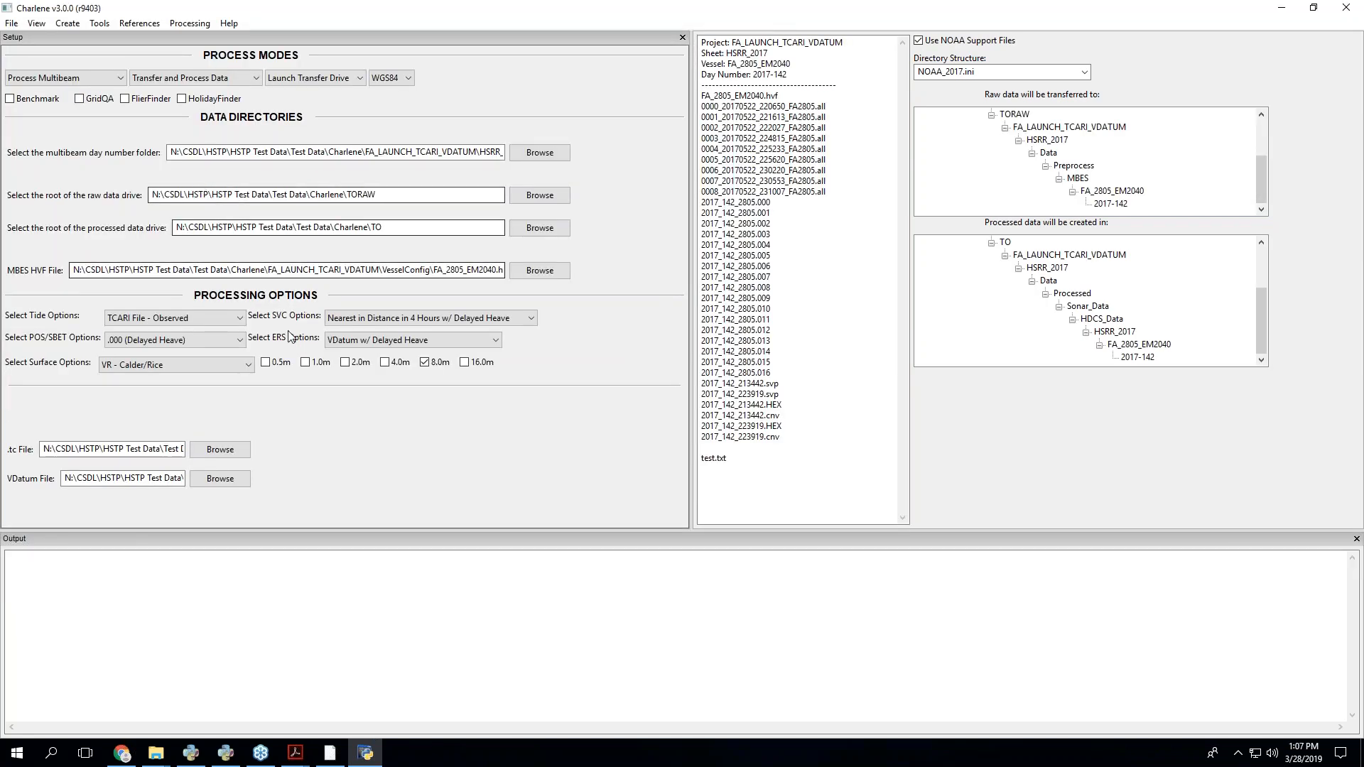
# - Try to save the session to the _Configs folder with the VDATUM/PMVD TPU parameters, then cancel the save
pyautogui.click(11, 23)
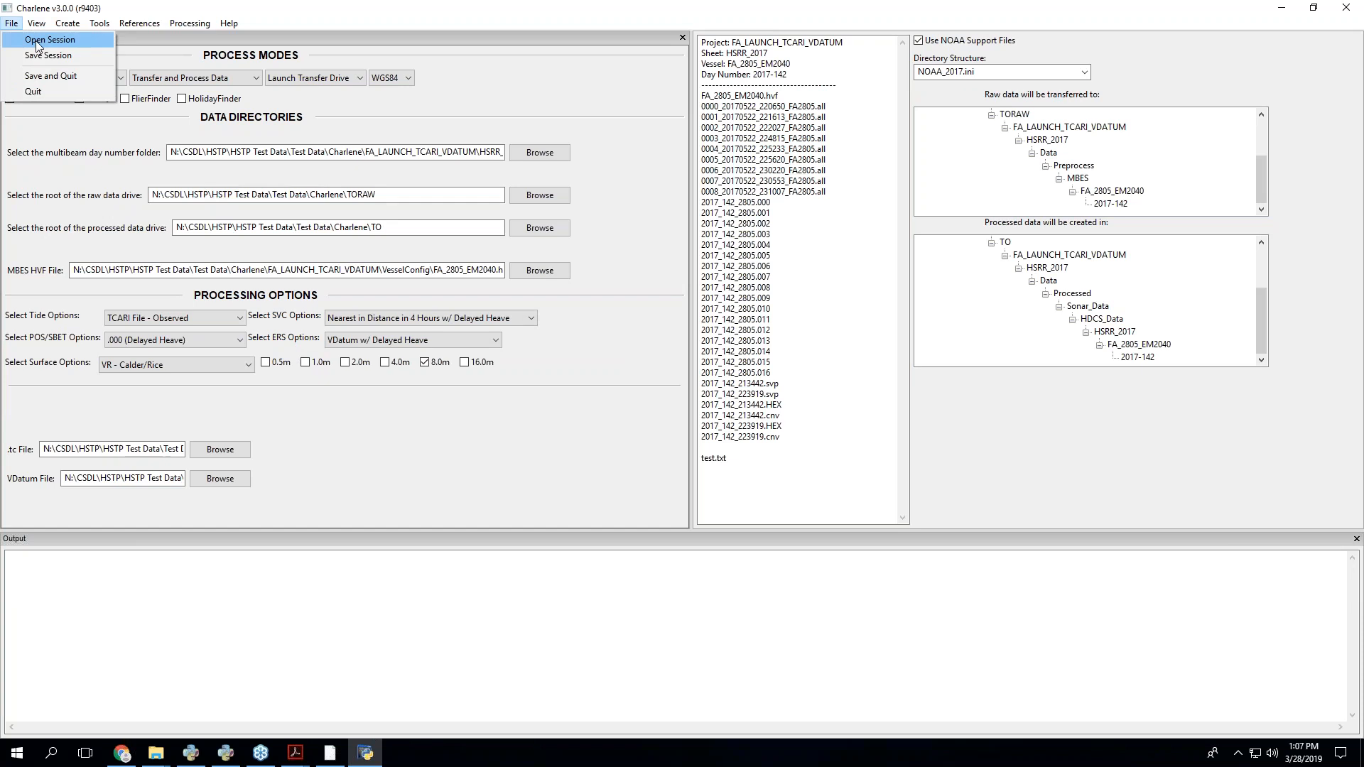
pyautogui.click(278, 7)
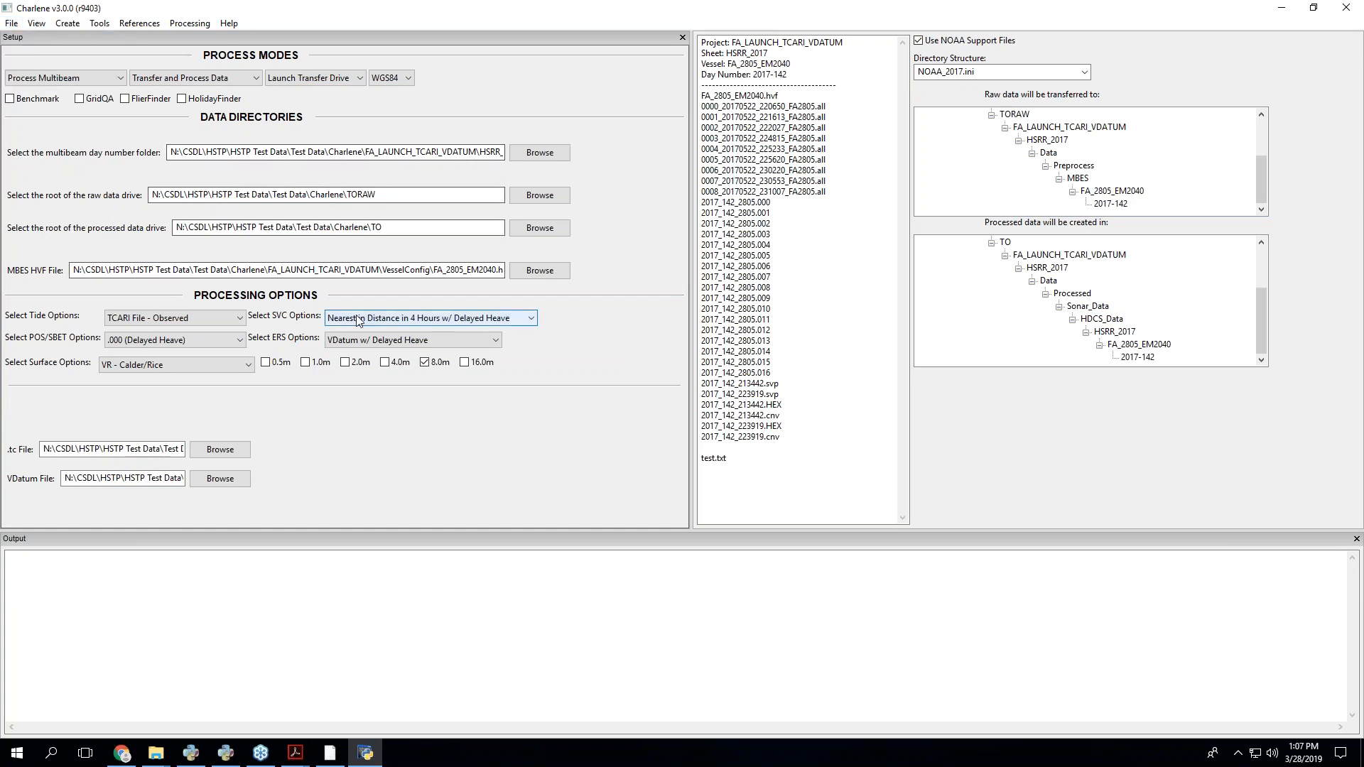
pyautogui.click(12, 23)
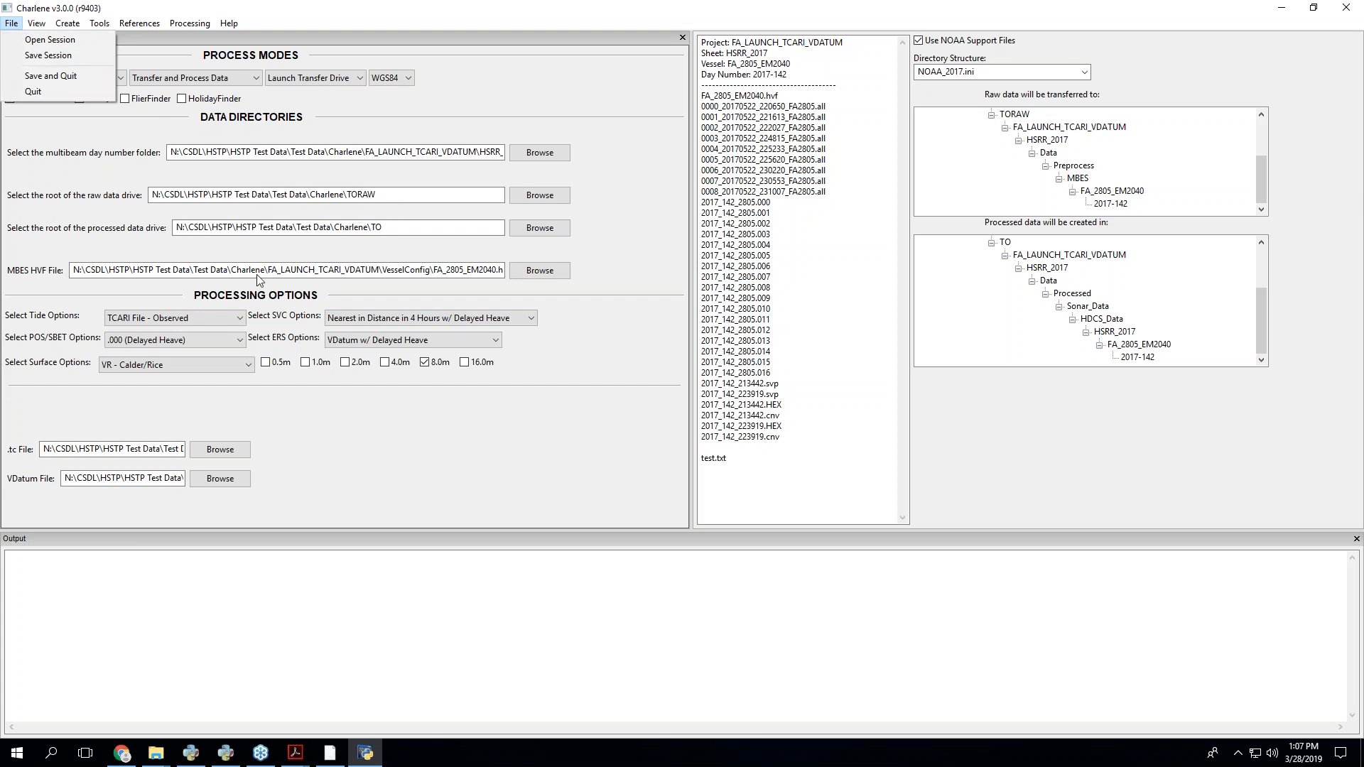
pyautogui.click(263, 292)
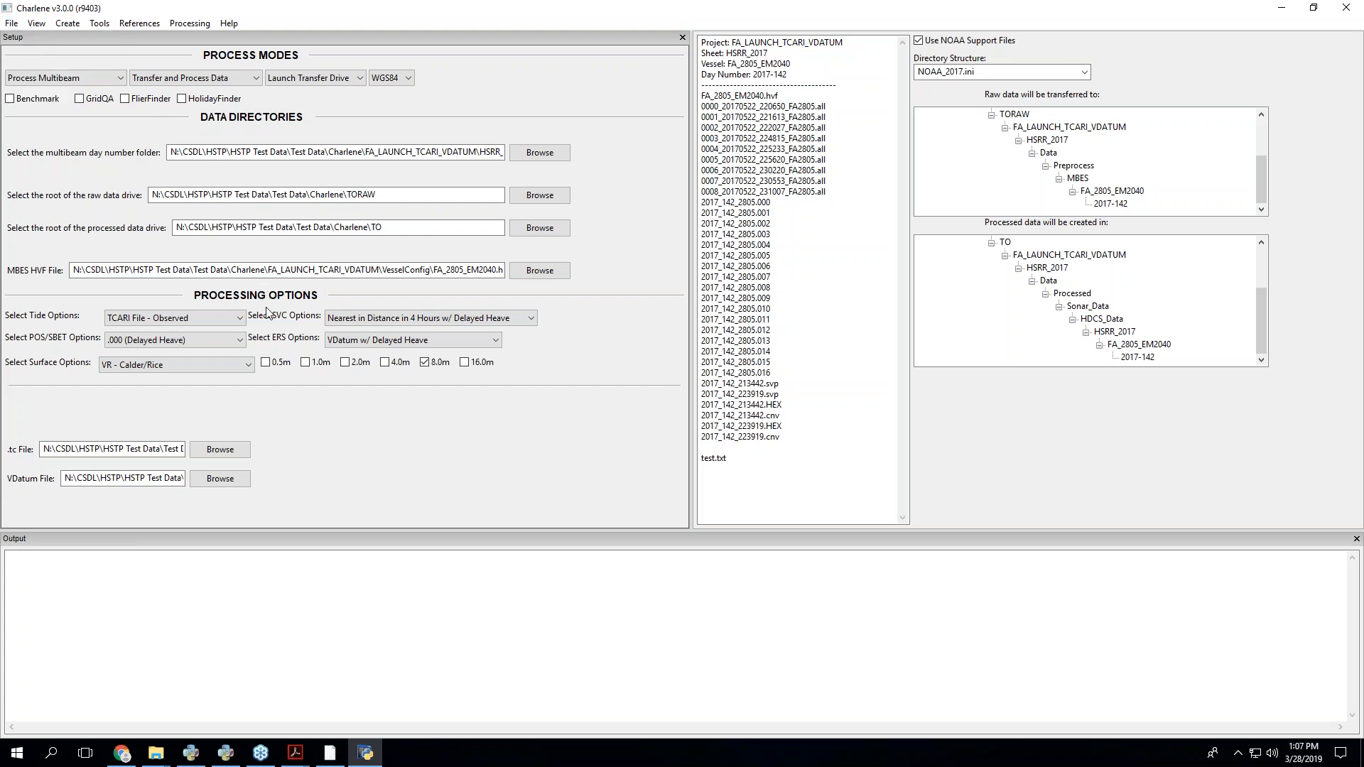
pyautogui.click(11, 23)
pyautogui.click(48, 54)
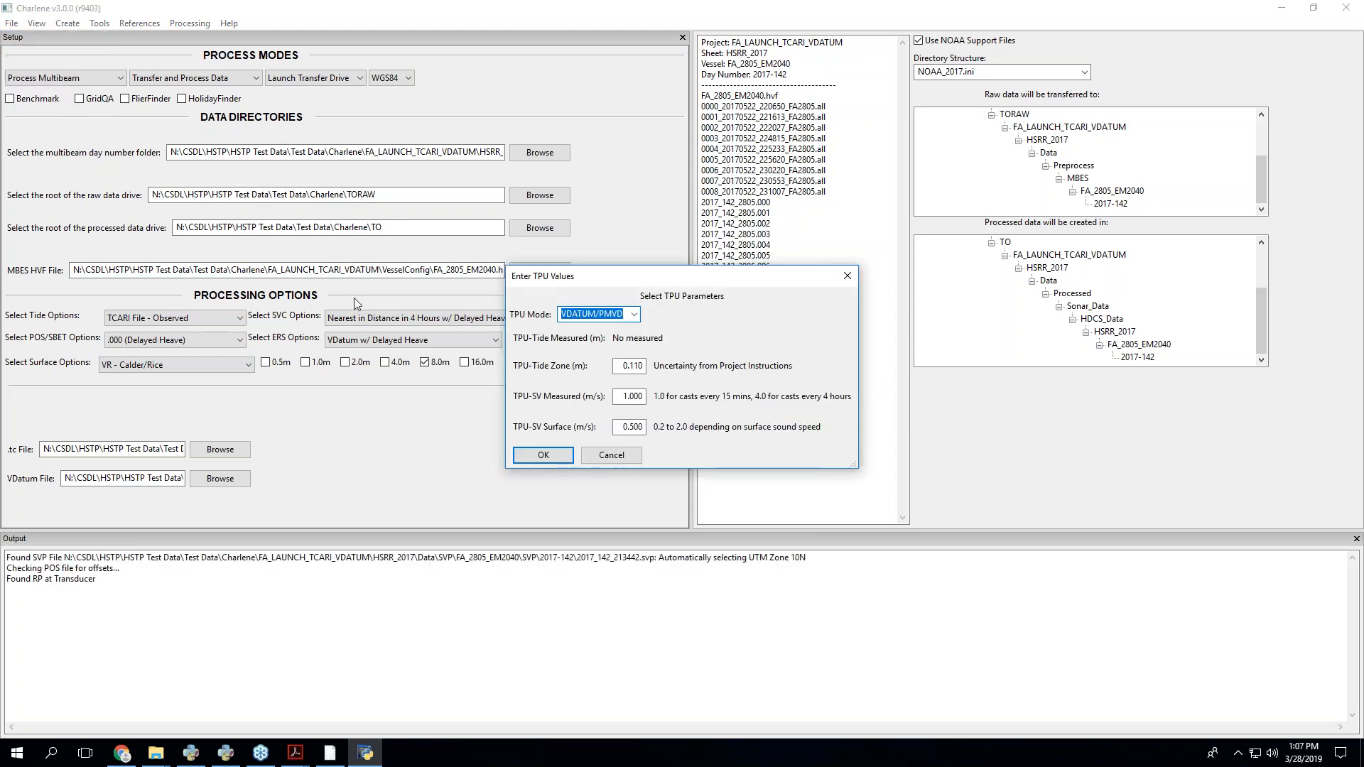
pyautogui.click(551, 456)
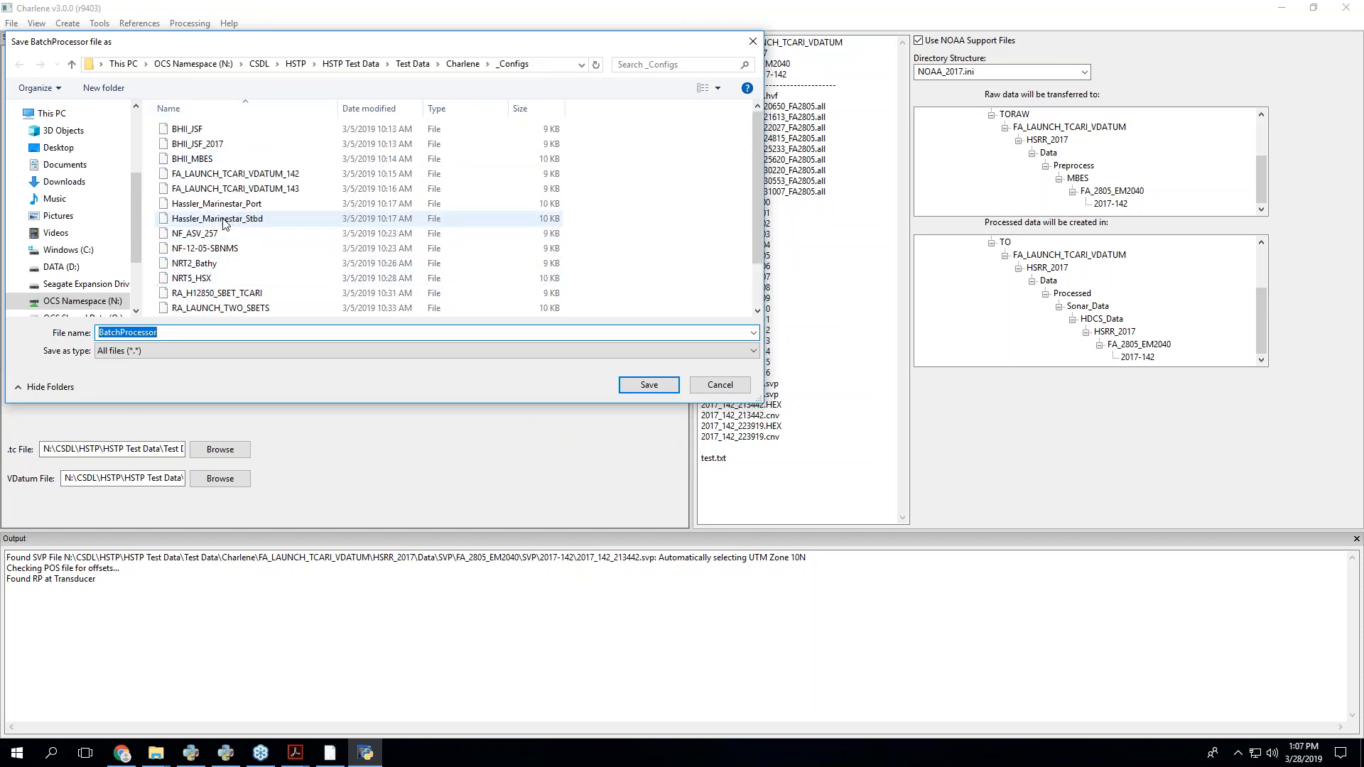
pyautogui.click(725, 391)
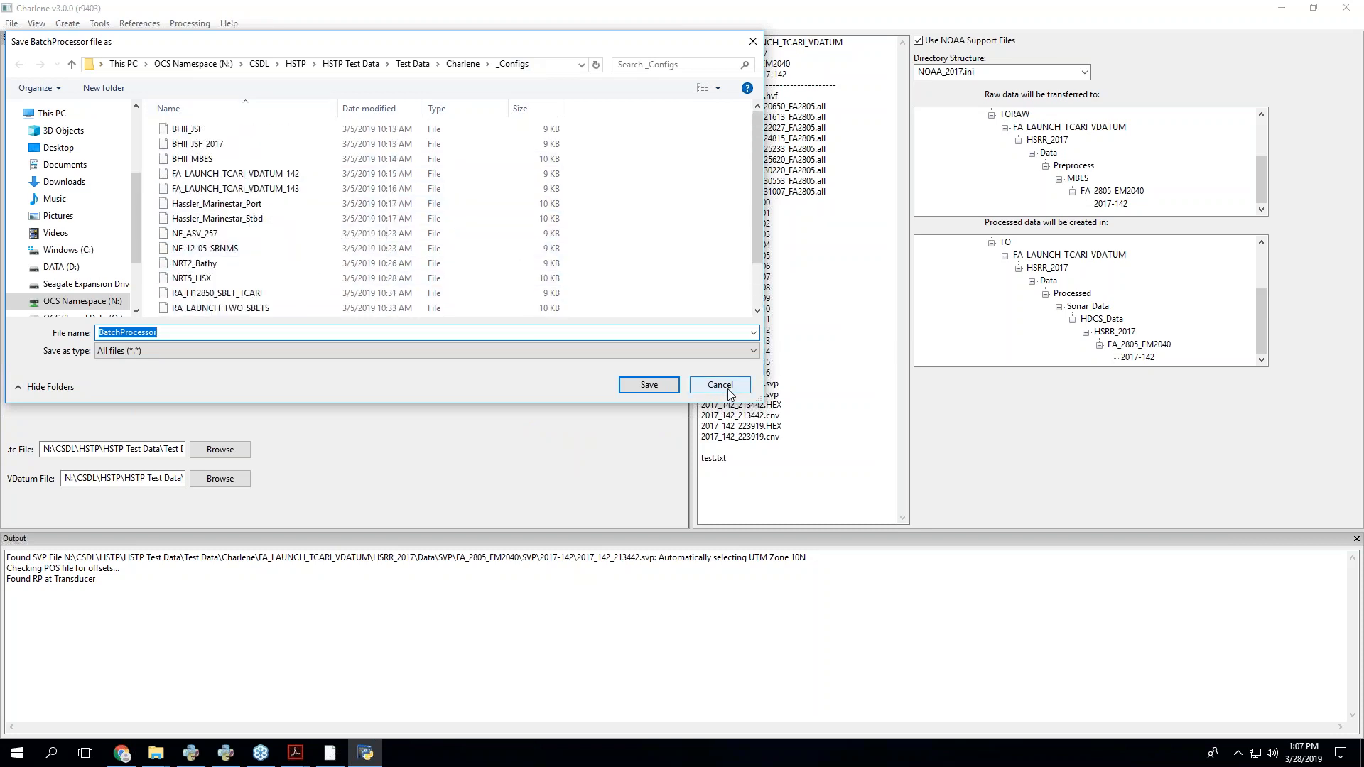
# - Change the end of the multibeam day number folder path to 2017-143, then back to 2017-142
pyautogui.moveTo(468, 152); pyautogui.dragTo(519, 153)
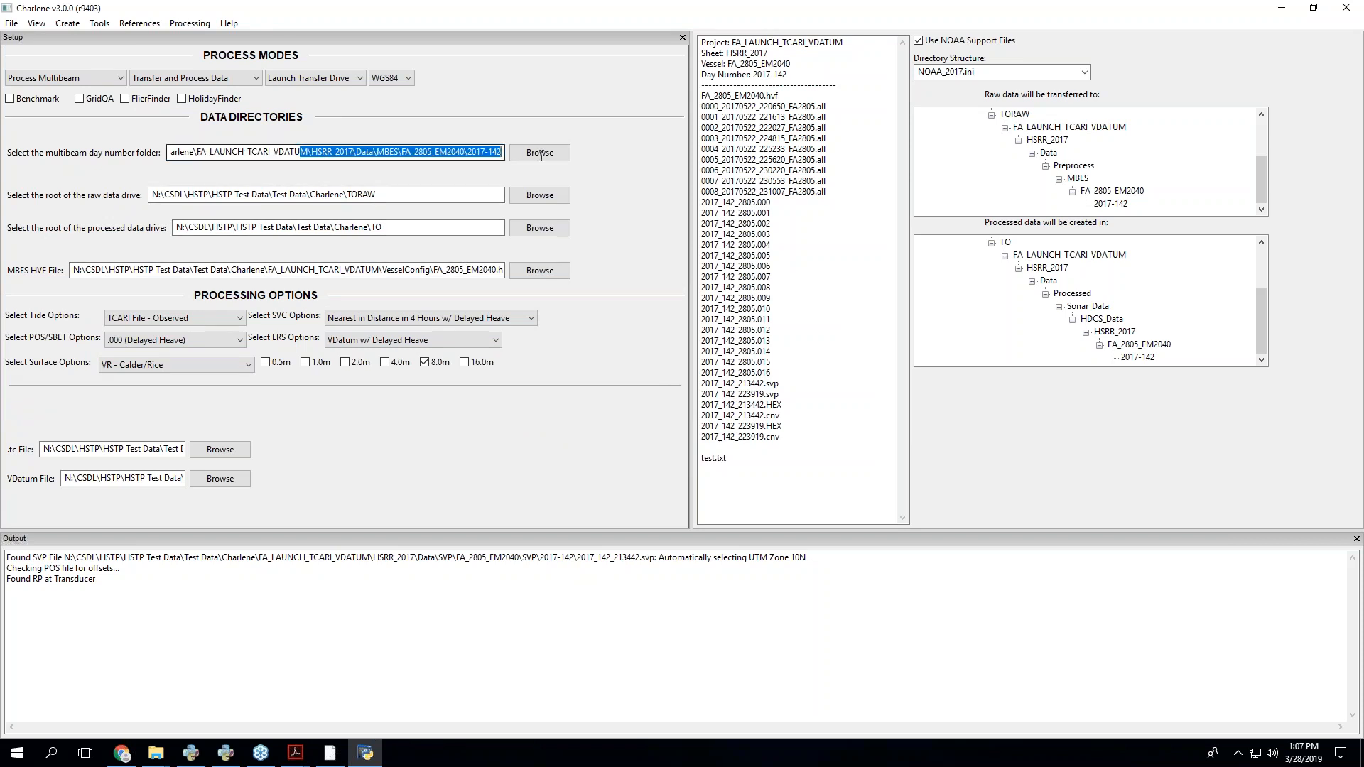
pyautogui.click(498, 151)
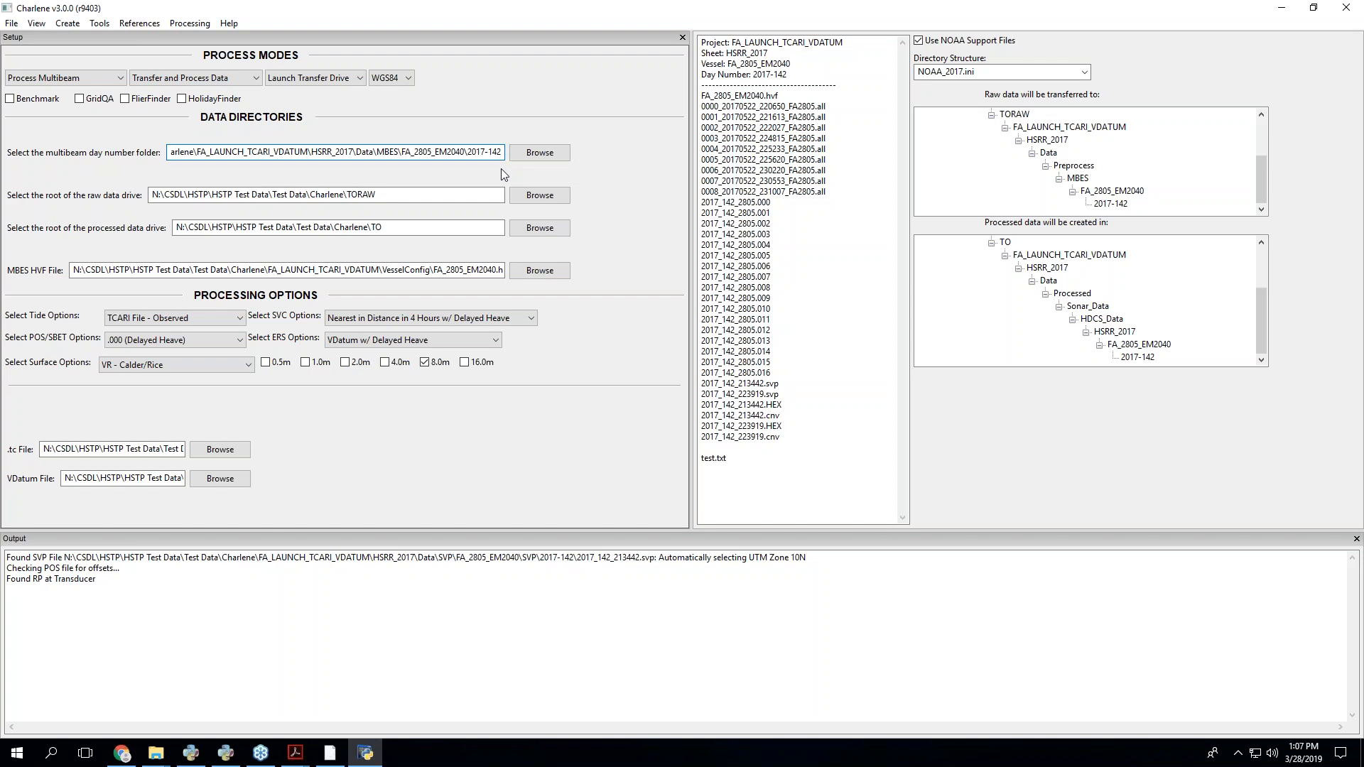
pyautogui.press('BackSpace')
pyautogui.write('3')
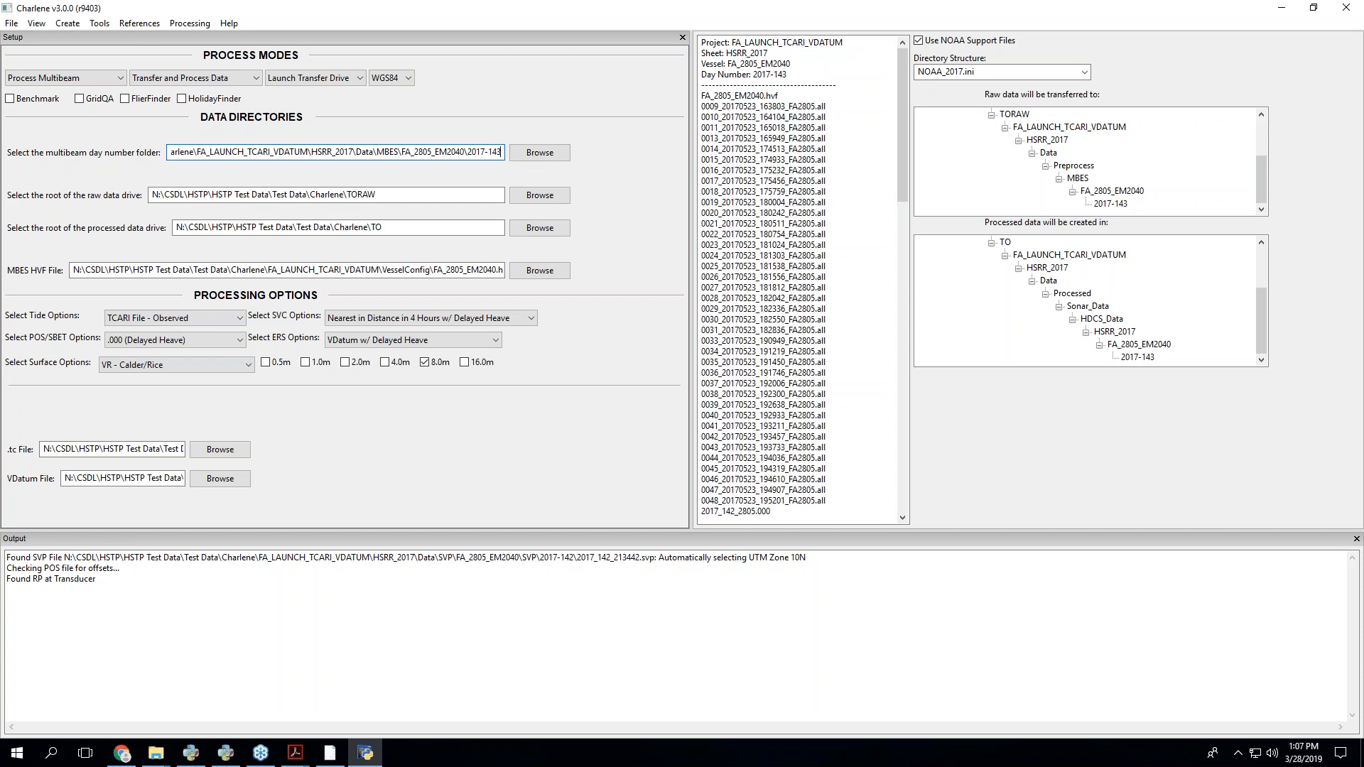
pyautogui.press('BackSpace')
pyautogui.write('2')
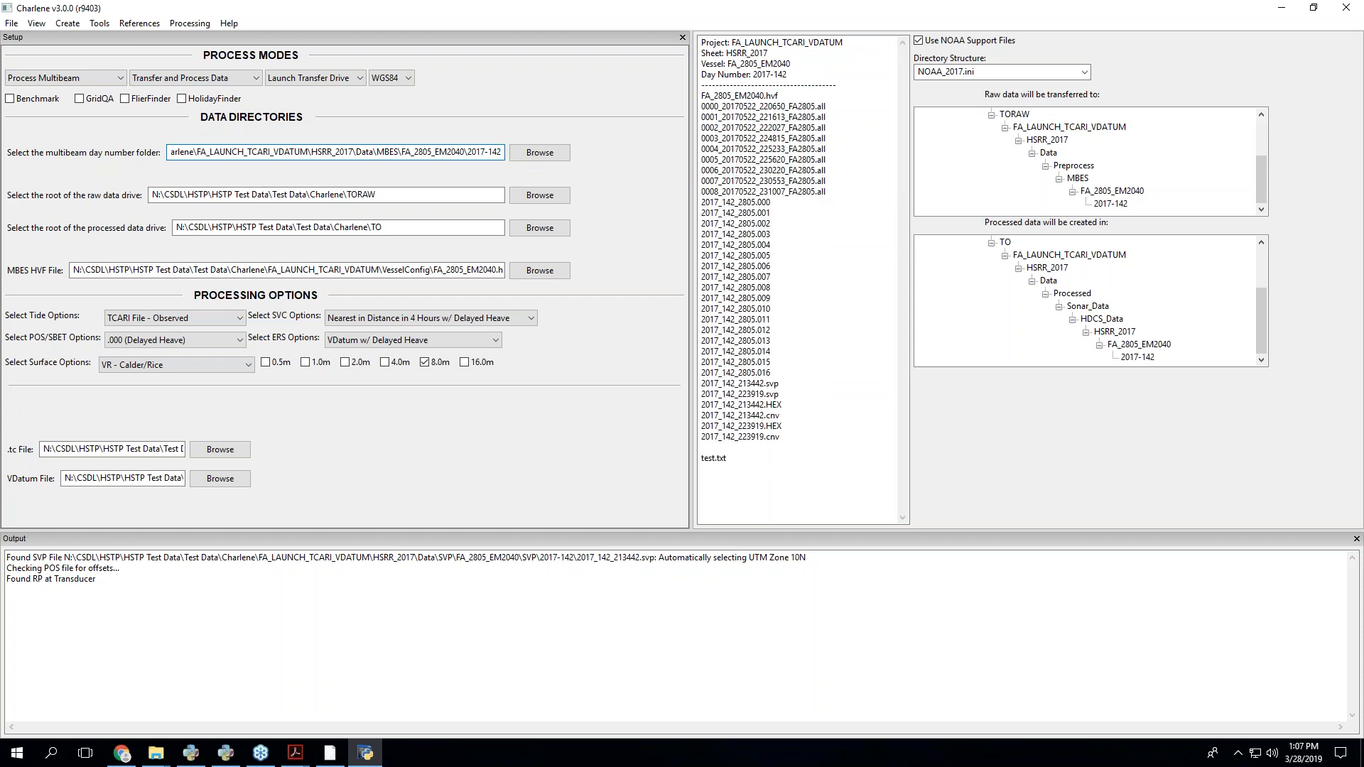
# - Try 2017-144 and 2017-145 as the multibeam day number folder, then return the path to 2017-142
pyautogui.press('BackSpace')
pyautogui.write('4')
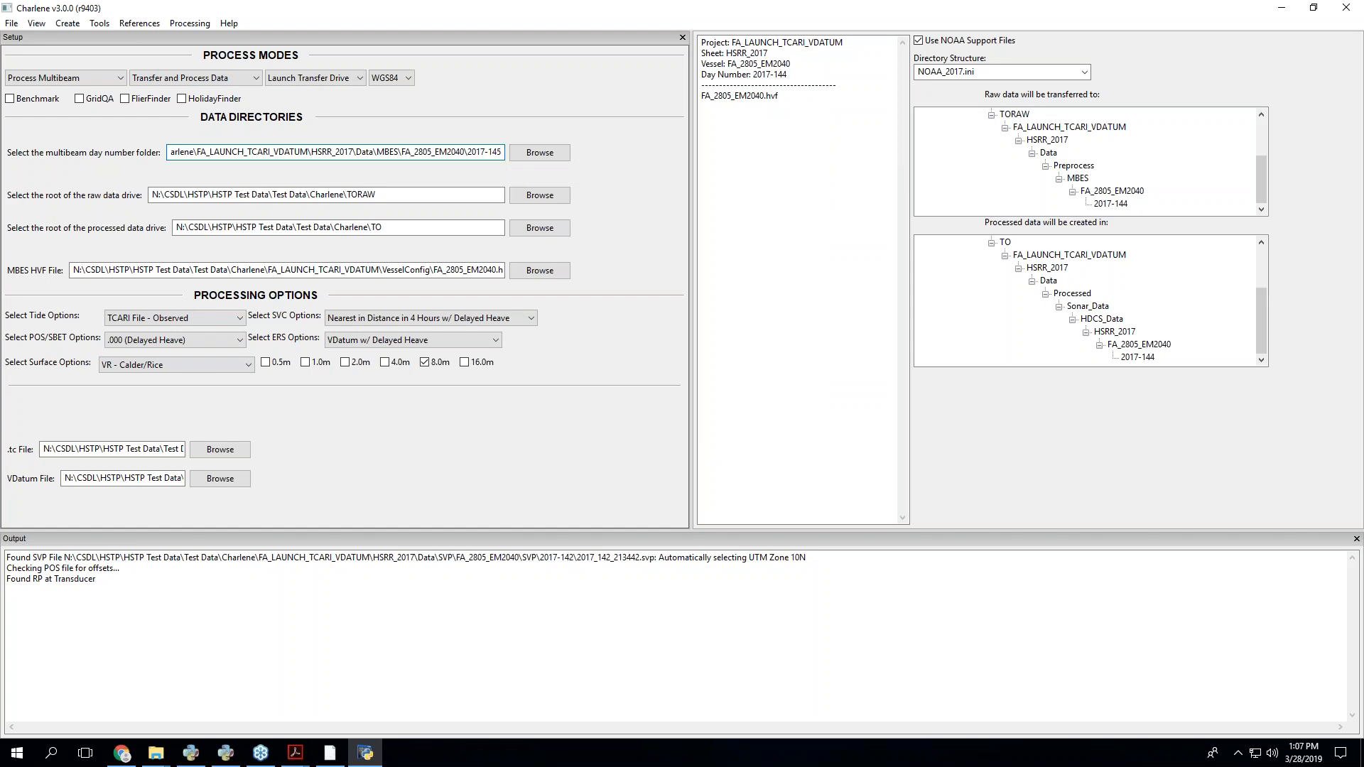
pyautogui.press('BackSpace')
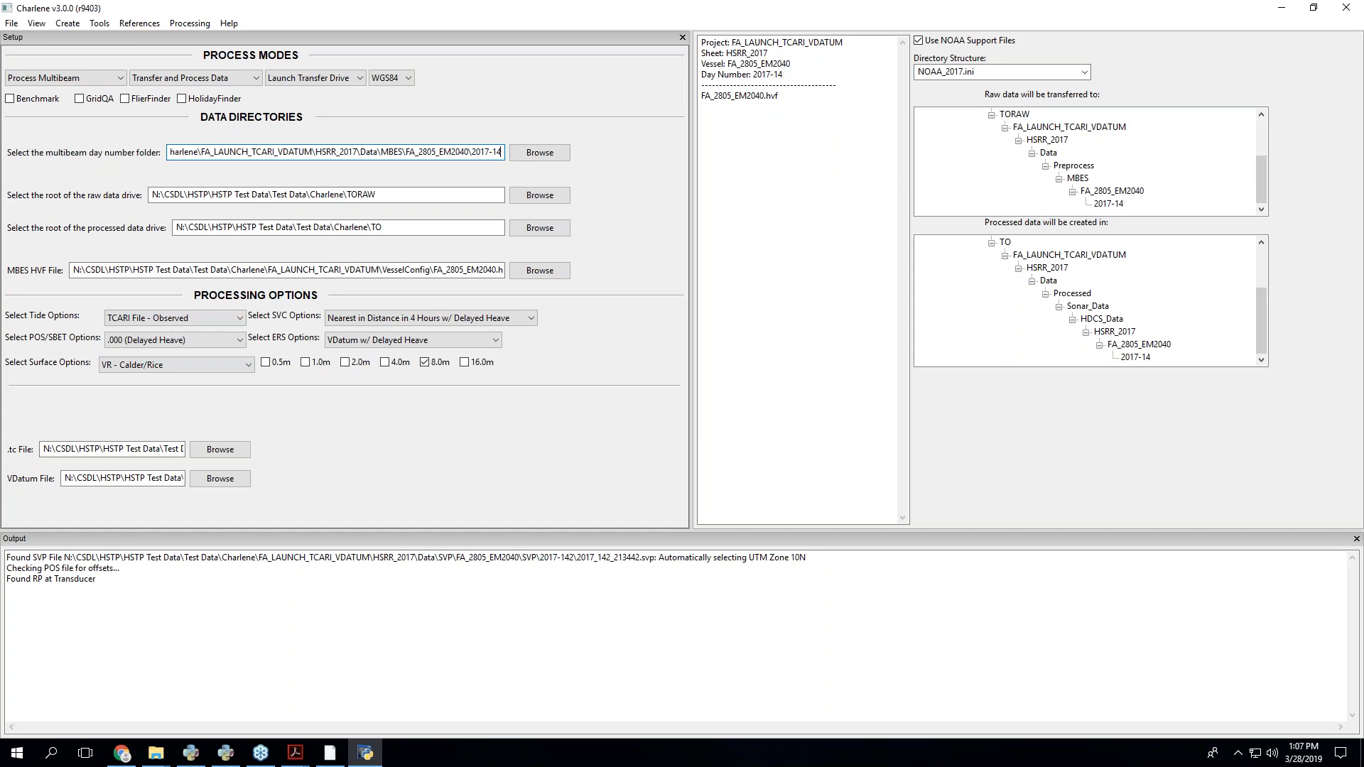
pyautogui.write('2')
pyautogui.press('BackSpace')
pyautogui.write('3')
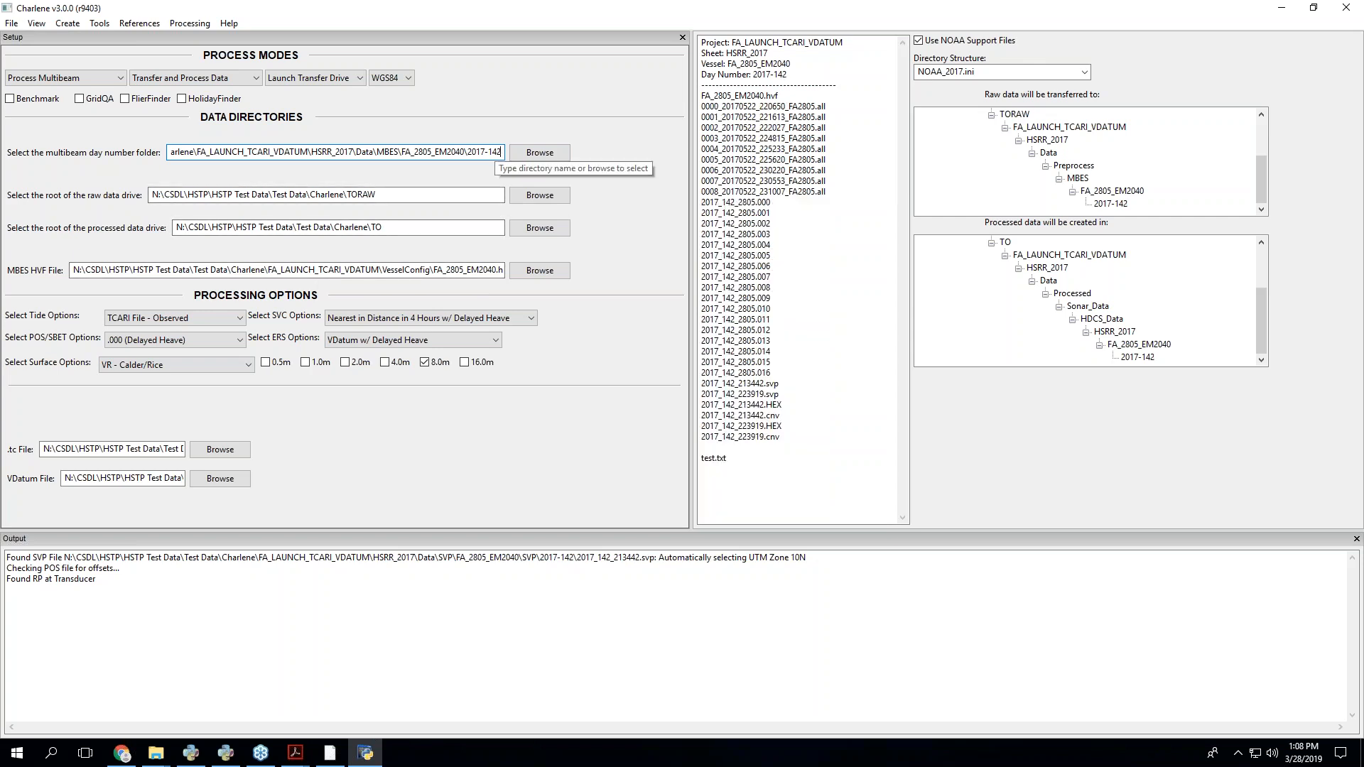
# - Review the choices for data type, processing mode, drive type and datum, and check the full multibeam day number folder path
pyautogui.press('Home')
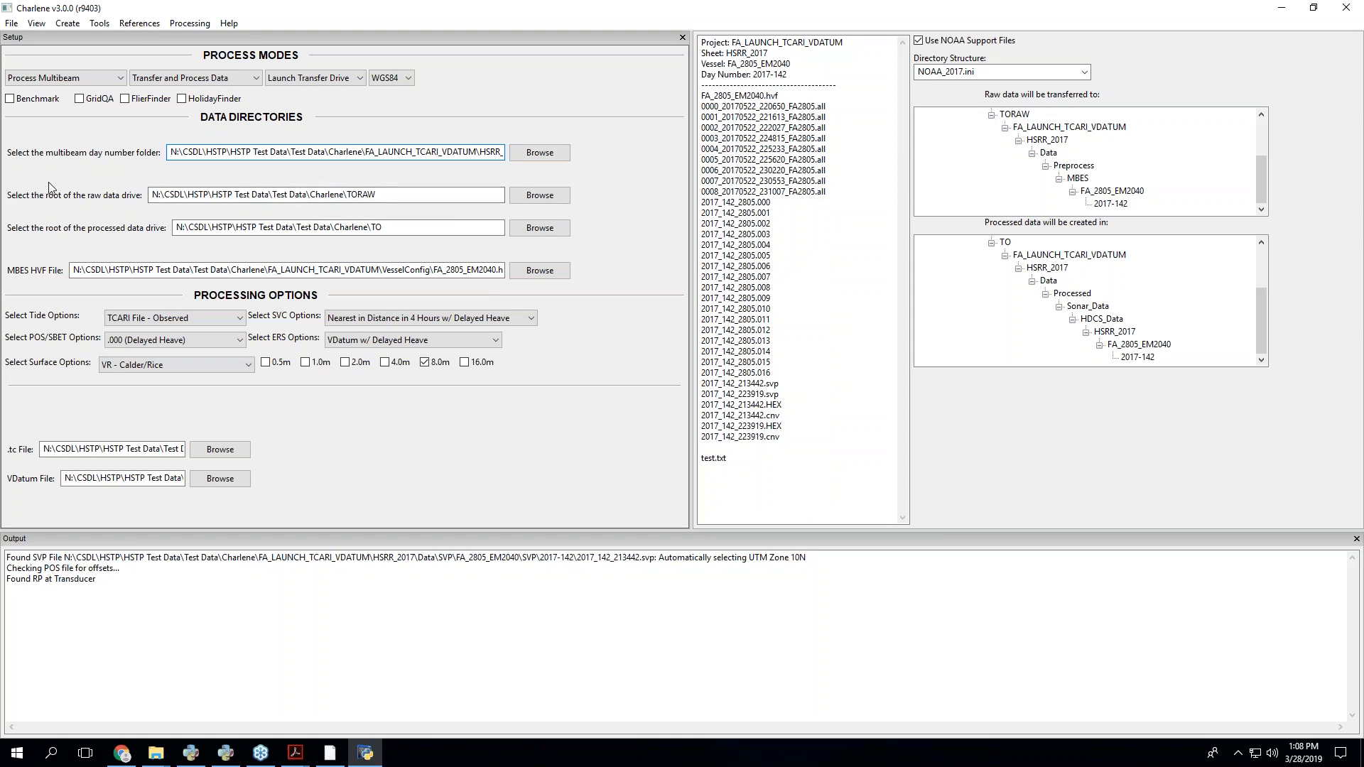
pyautogui.click(121, 77)
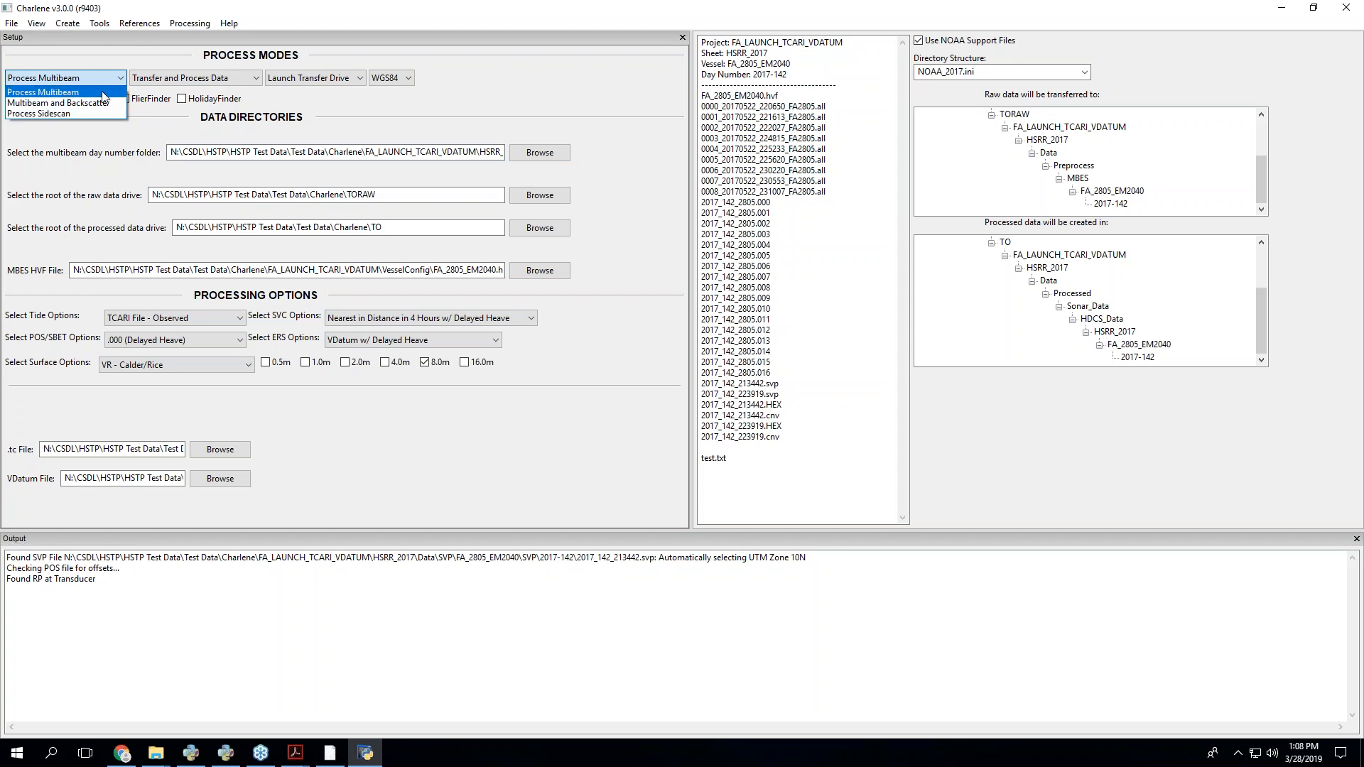
pyautogui.click(104, 96)
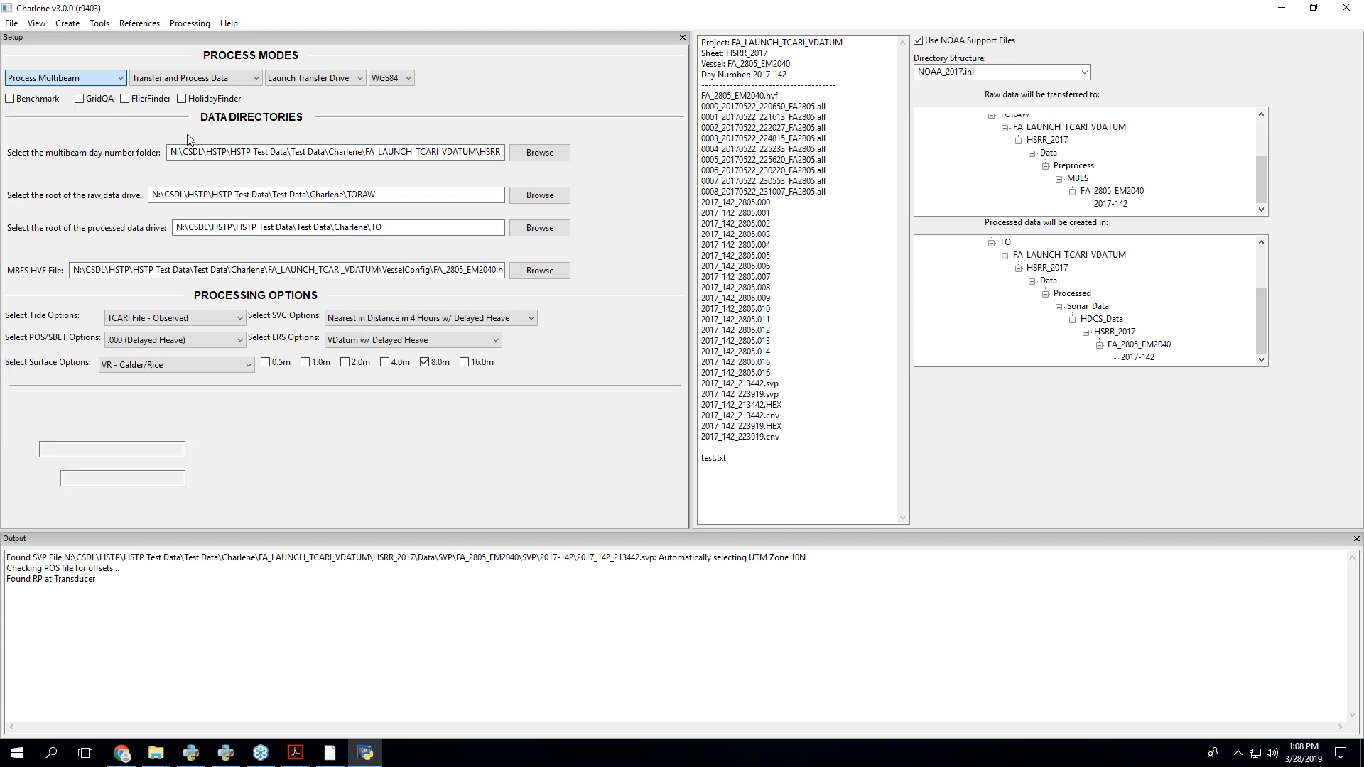
pyautogui.click(256, 78)
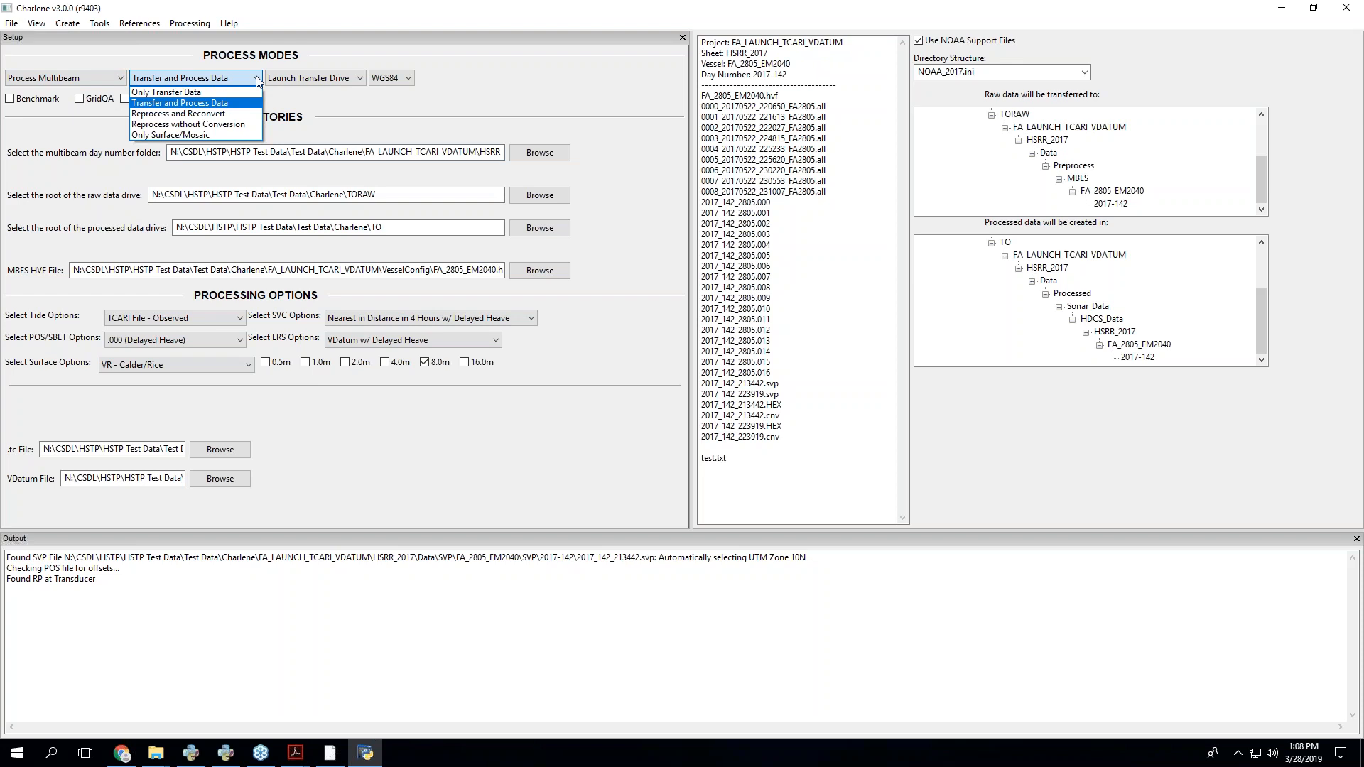
pyautogui.click(256, 77)
pyautogui.click(361, 78)
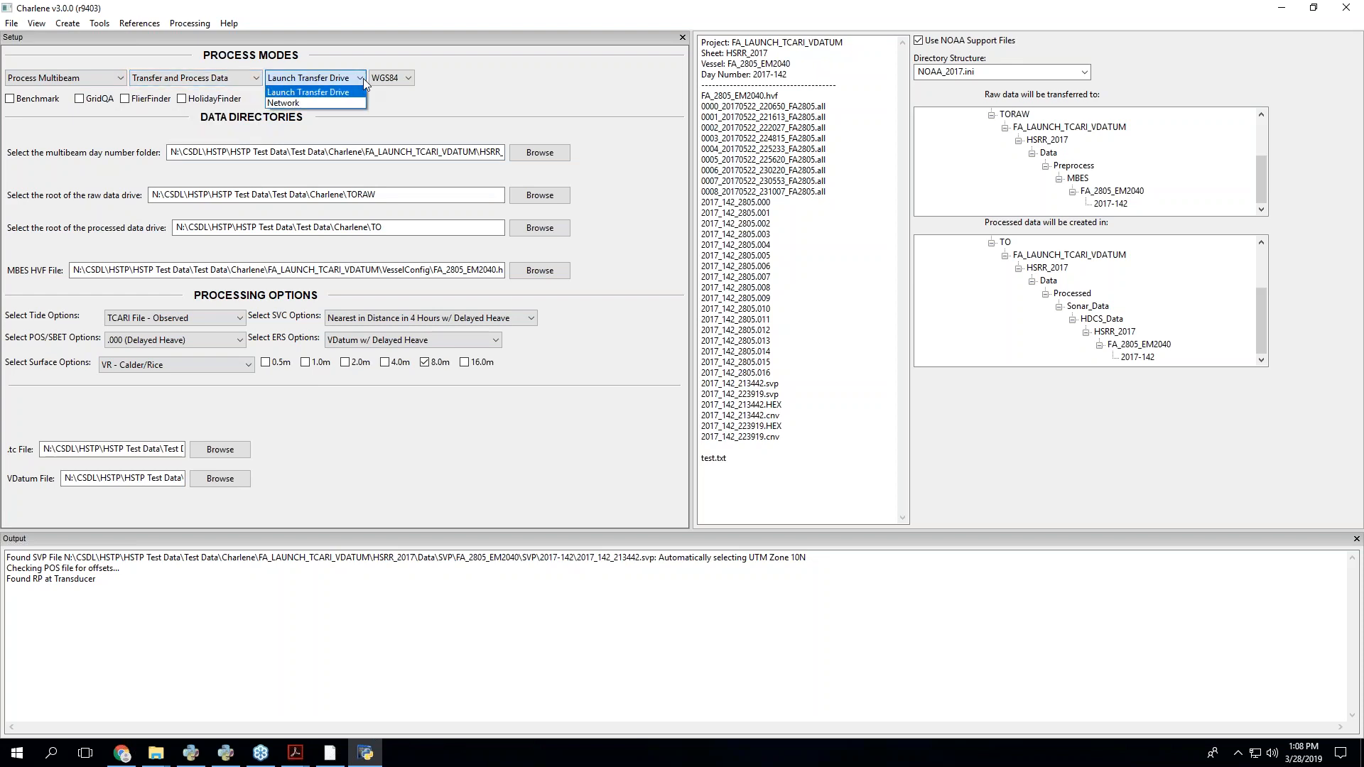
pyautogui.click(363, 78)
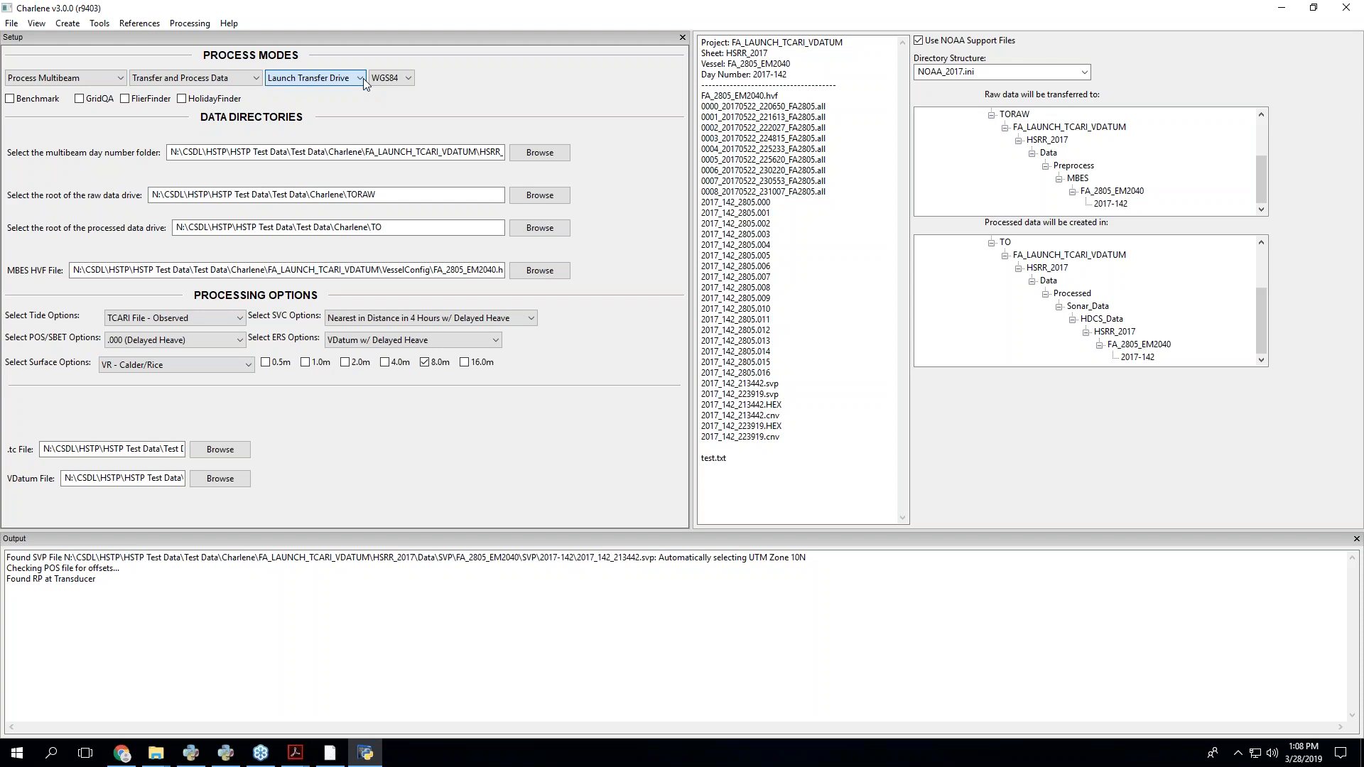
pyautogui.click(410, 78)
pyautogui.click(411, 76)
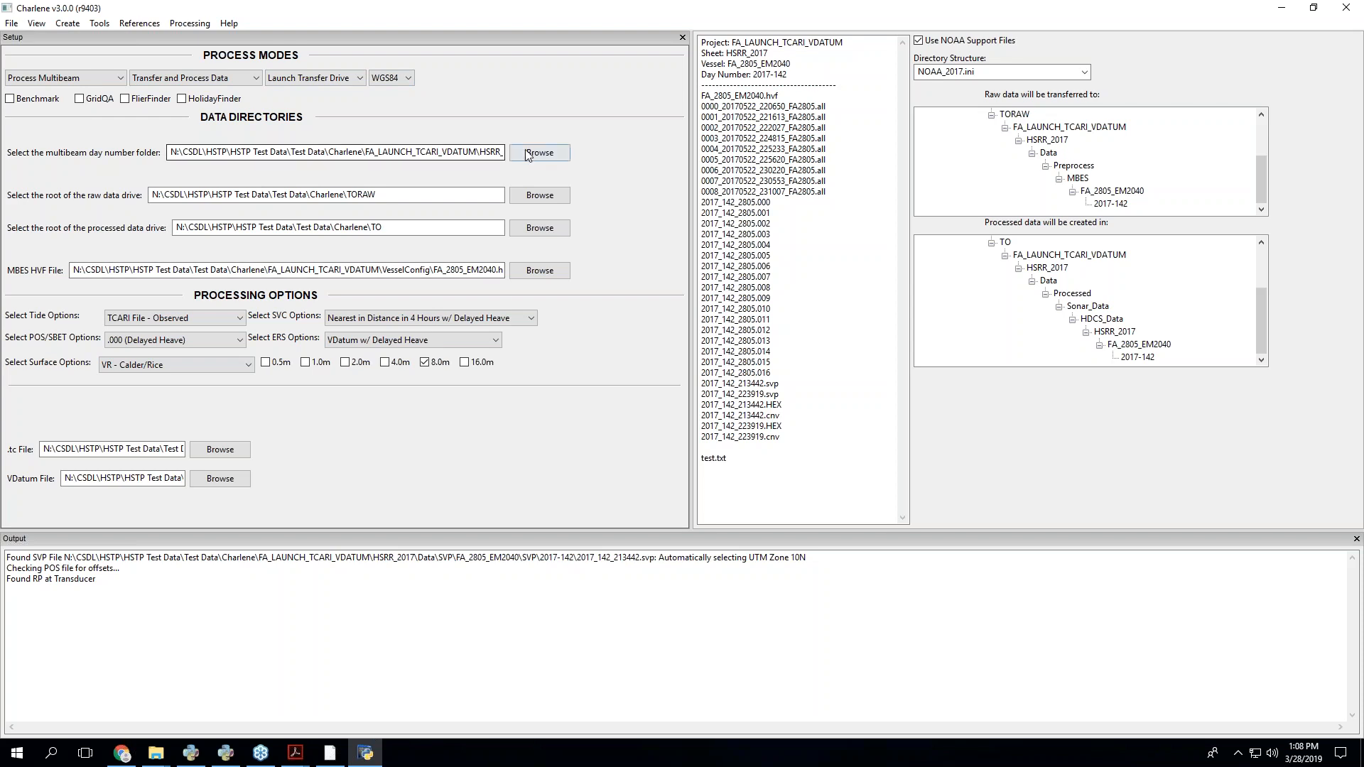
pyautogui.moveTo(478, 153); pyautogui.dragTo(529, 167)
pyautogui.click(488, 153)
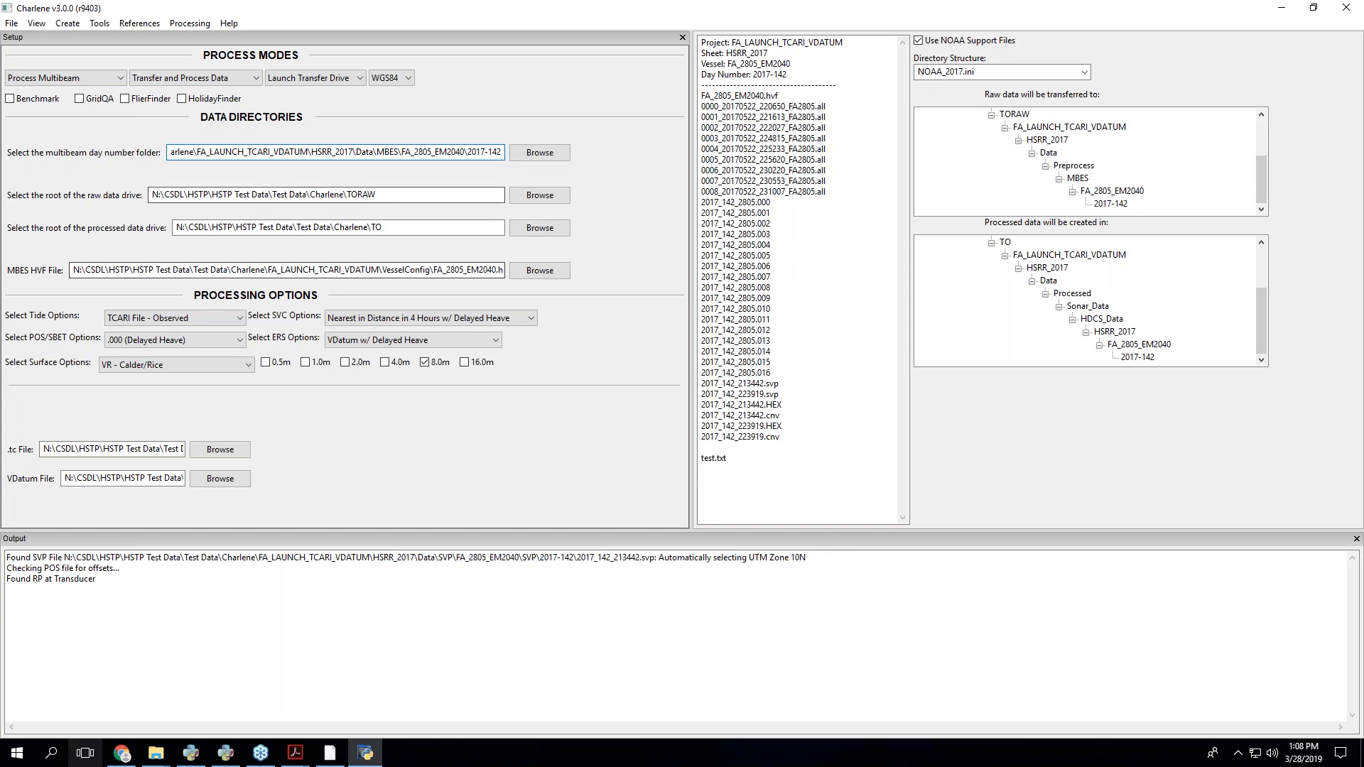
# - Switch to the Documents window in File Explorer, show the OCS Namespace (N:) drive and move the window aside
pyautogui.click(157, 755)
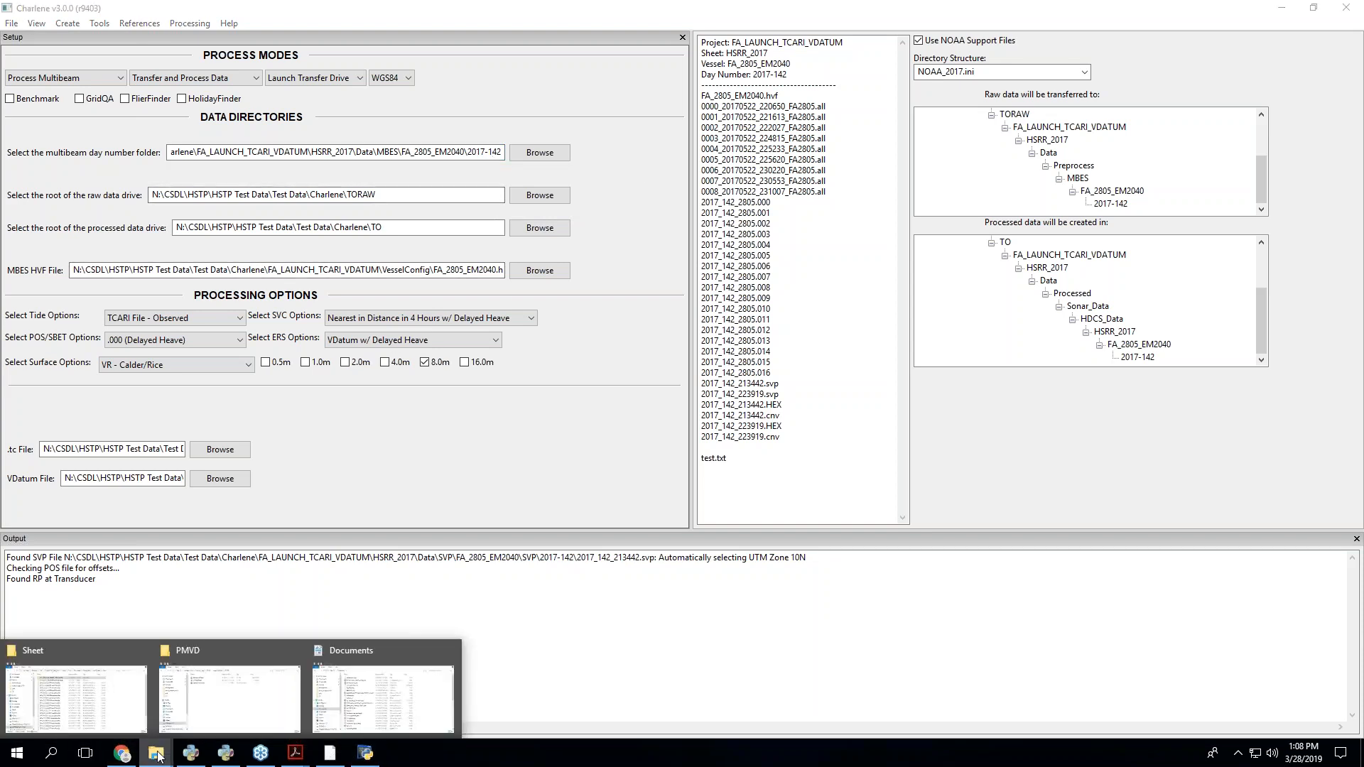
pyautogui.click(383, 700)
pyautogui.moveTo(969, 313); pyautogui.dragTo(808, 226)
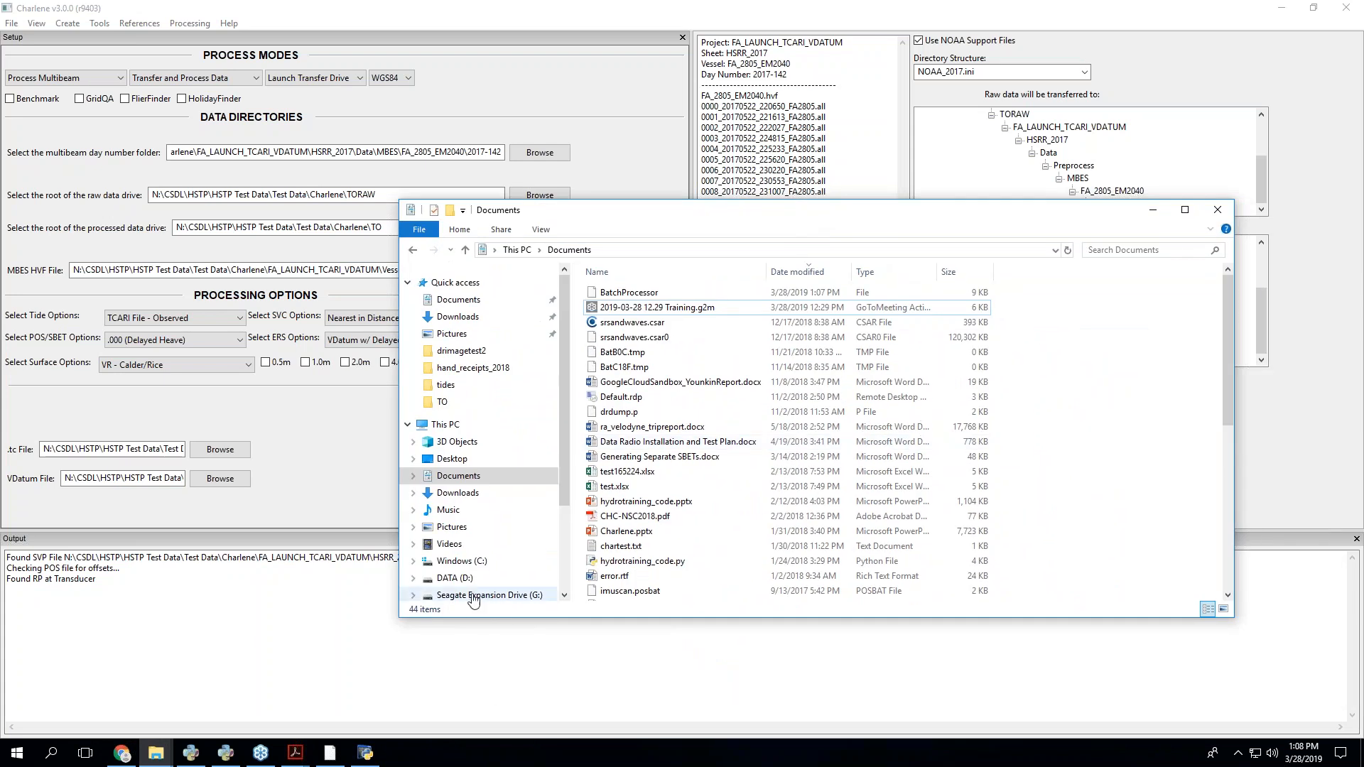
pyautogui.scroll(-1, 483, 597)
pyautogui.click(483, 550)
pyautogui.moveTo(682, 211); pyautogui.dragTo(1068, 255)
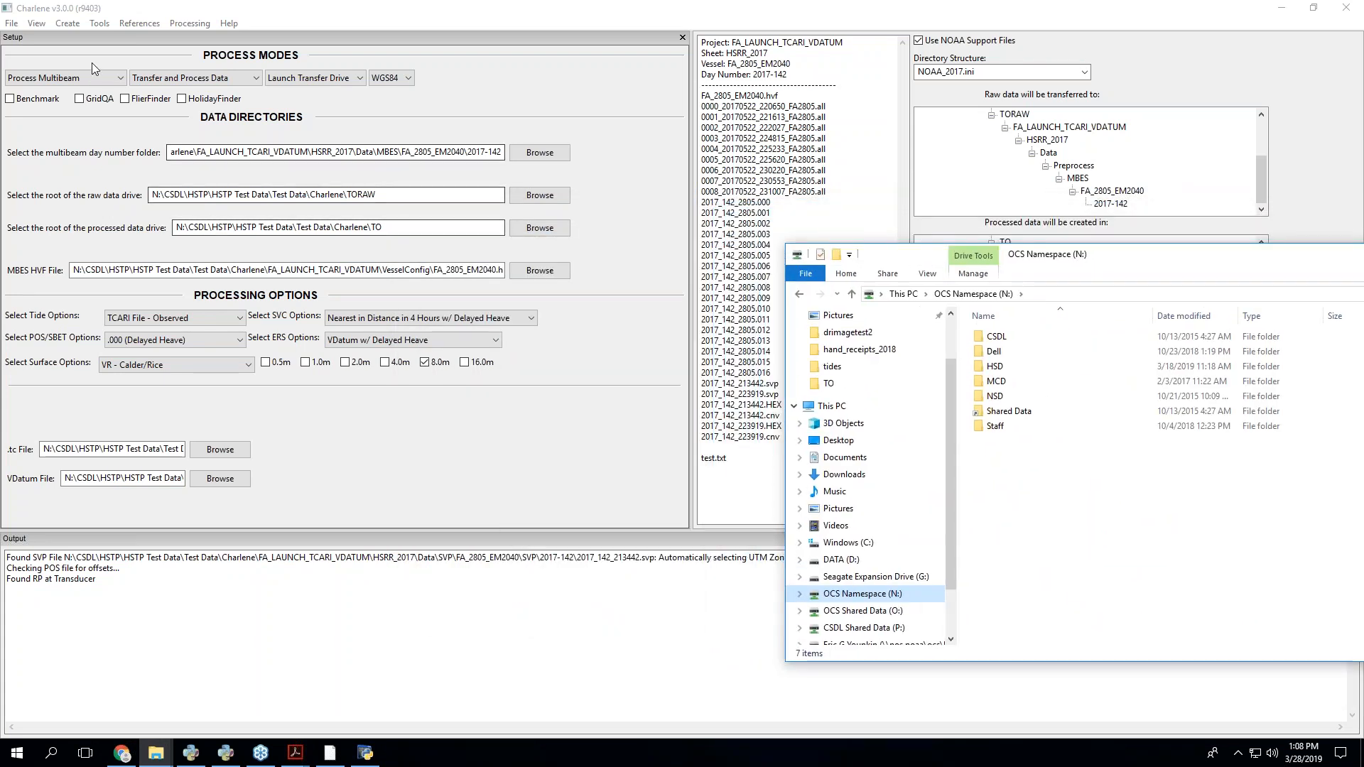
# - Return to Charlene, open the Create Launch Transfer Drive form and move it clear of the directory structure previews
pyautogui.click(100, 27)
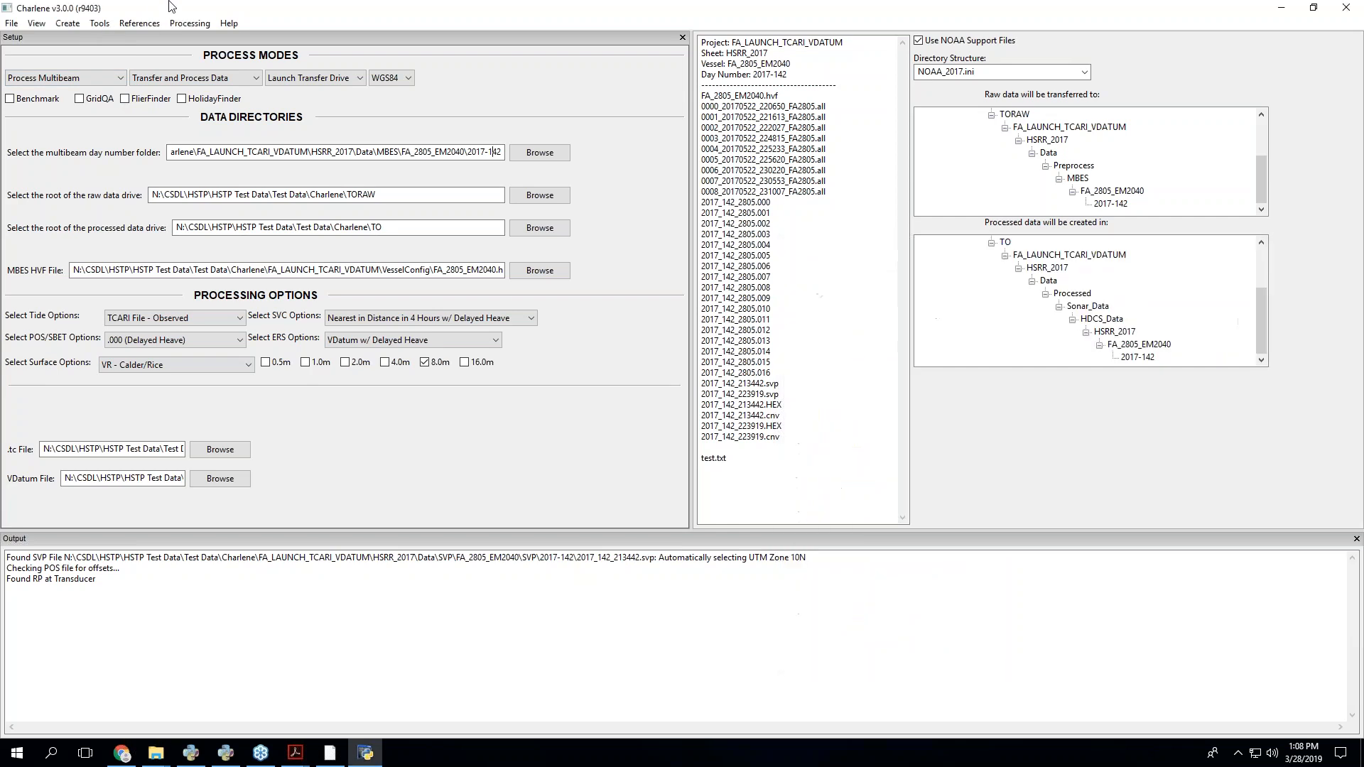
pyautogui.click(69, 26)
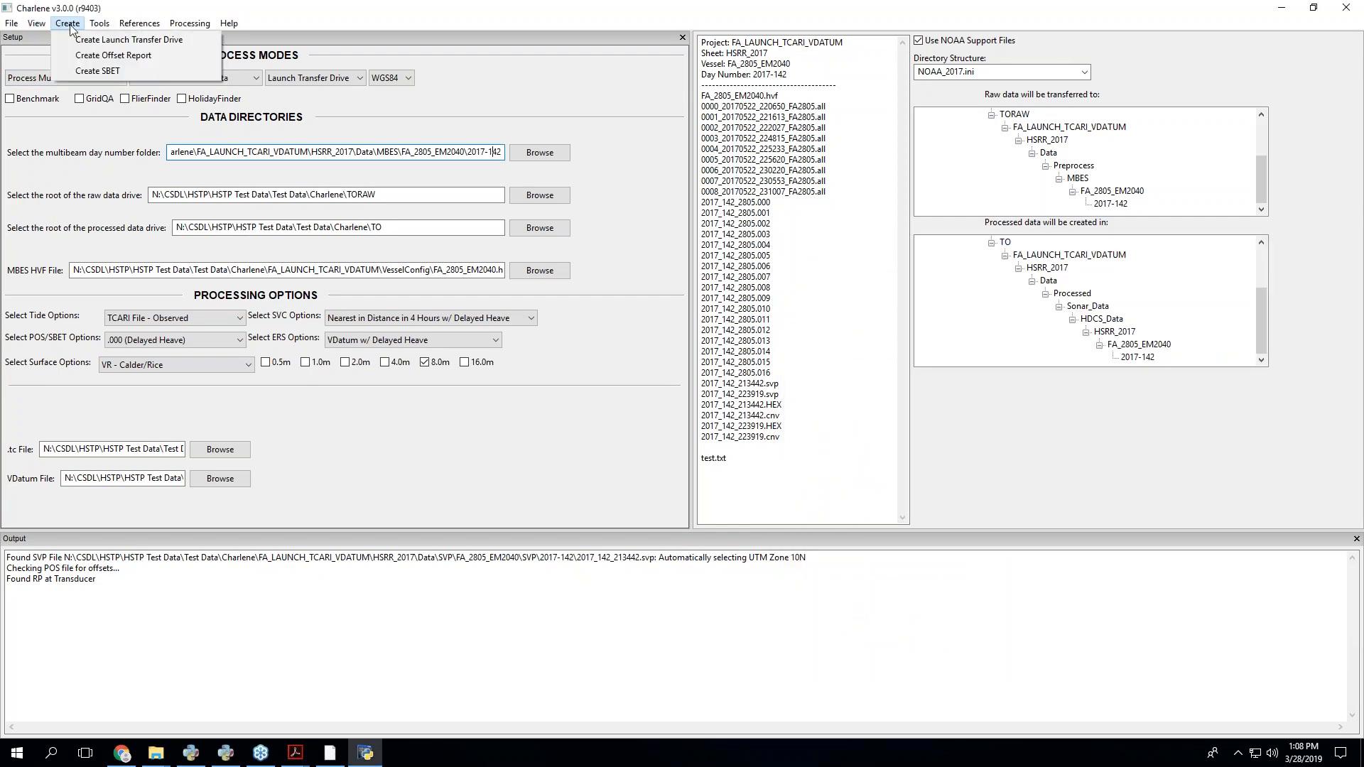
pyautogui.click(107, 41)
pyautogui.moveTo(548, 236); pyautogui.dragTo(181, 186)
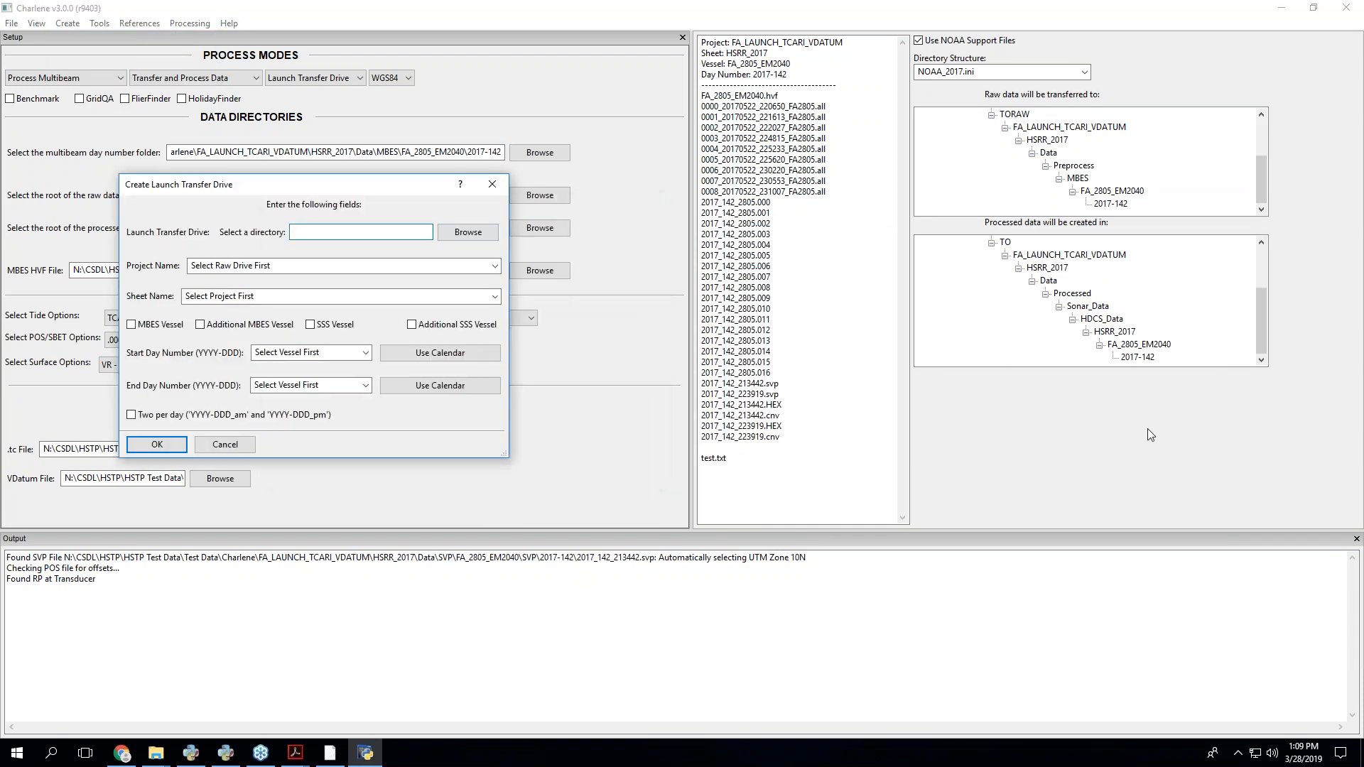
# - Switch to File Explorer and show the contents of the Seagate Expansion Drive (G:) beside the form
pyautogui.hotkey('alt', 'Tab')
pyautogui.moveTo(1161, 255); pyautogui.dragTo(1112, 234)
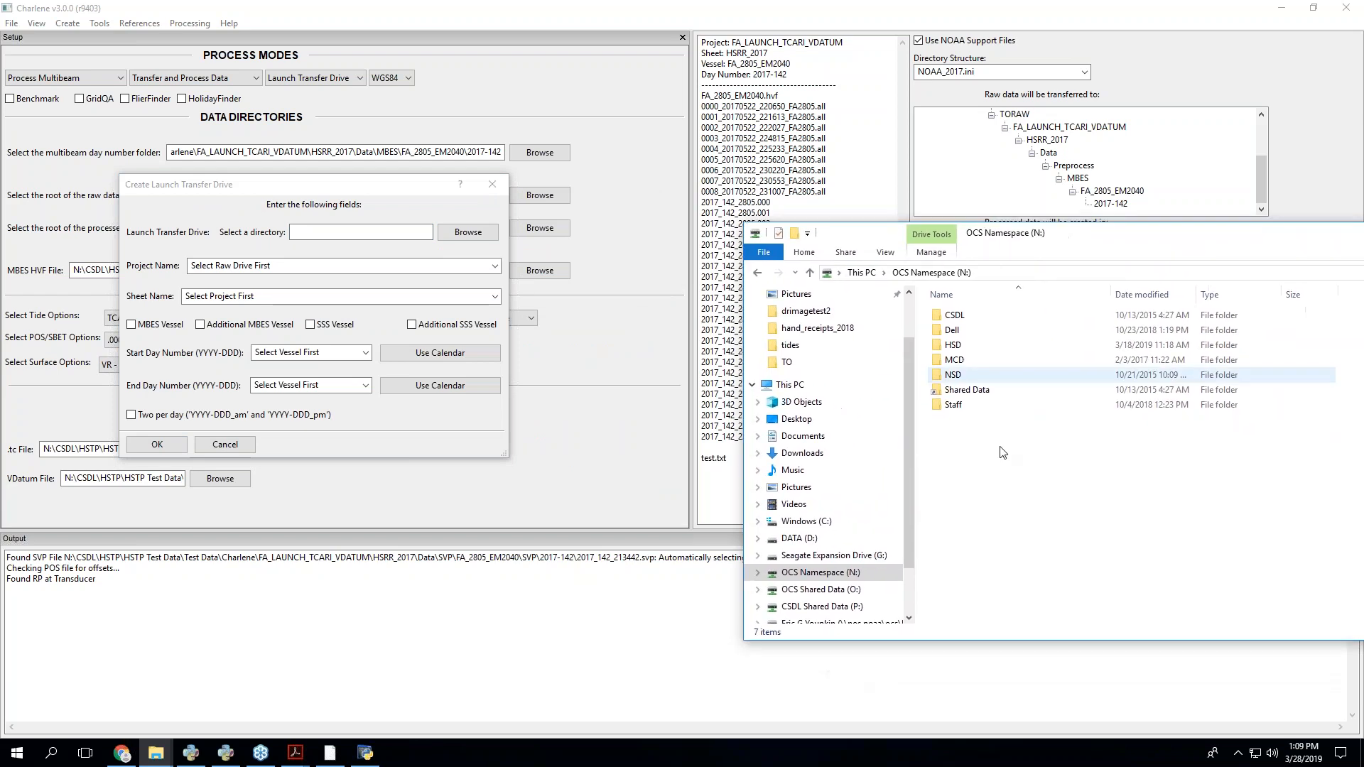
pyautogui.click(847, 556)
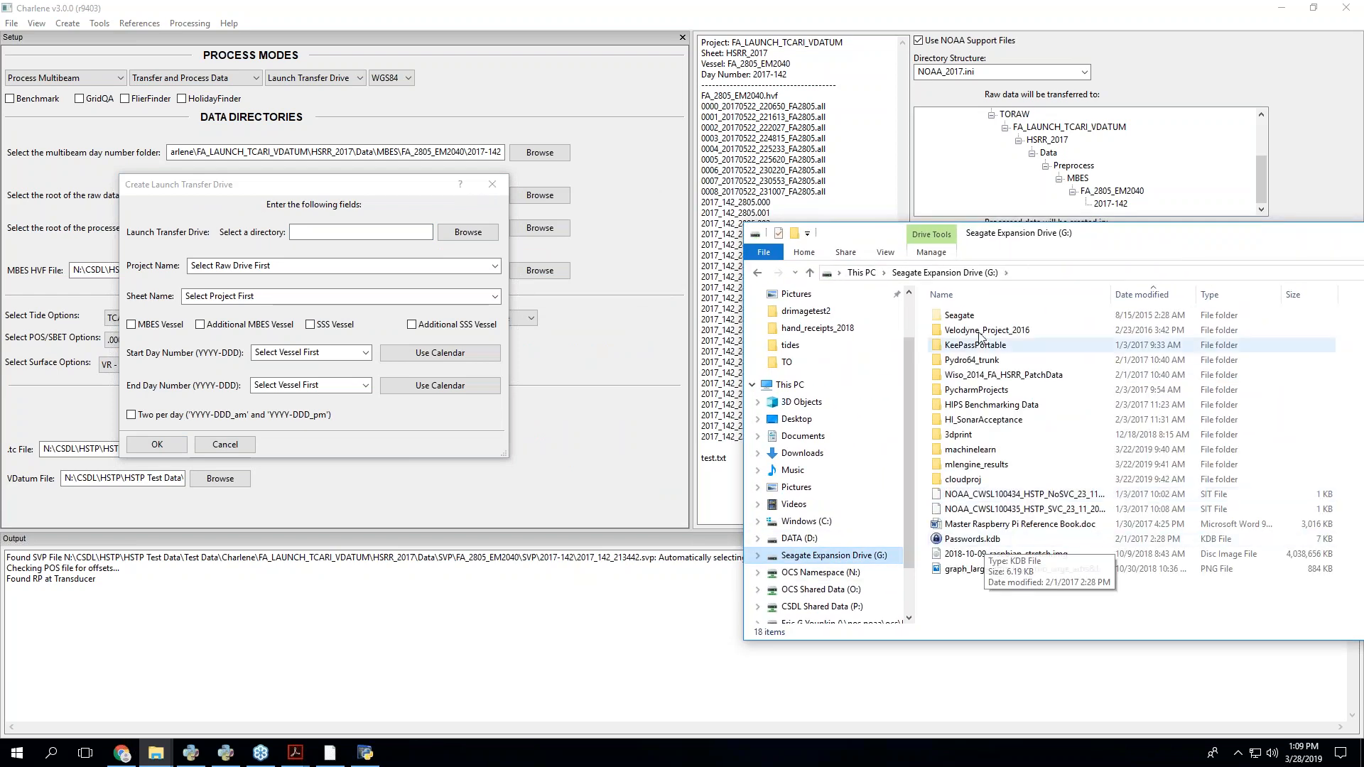
pyautogui.moveTo(1040, 236); pyautogui.dragTo(1146, 202)
# - Return to the Create Launch Transfer Drive form and choose the Seagate Expansion Drive (G:) as the directory
pyautogui.click(289, 191)
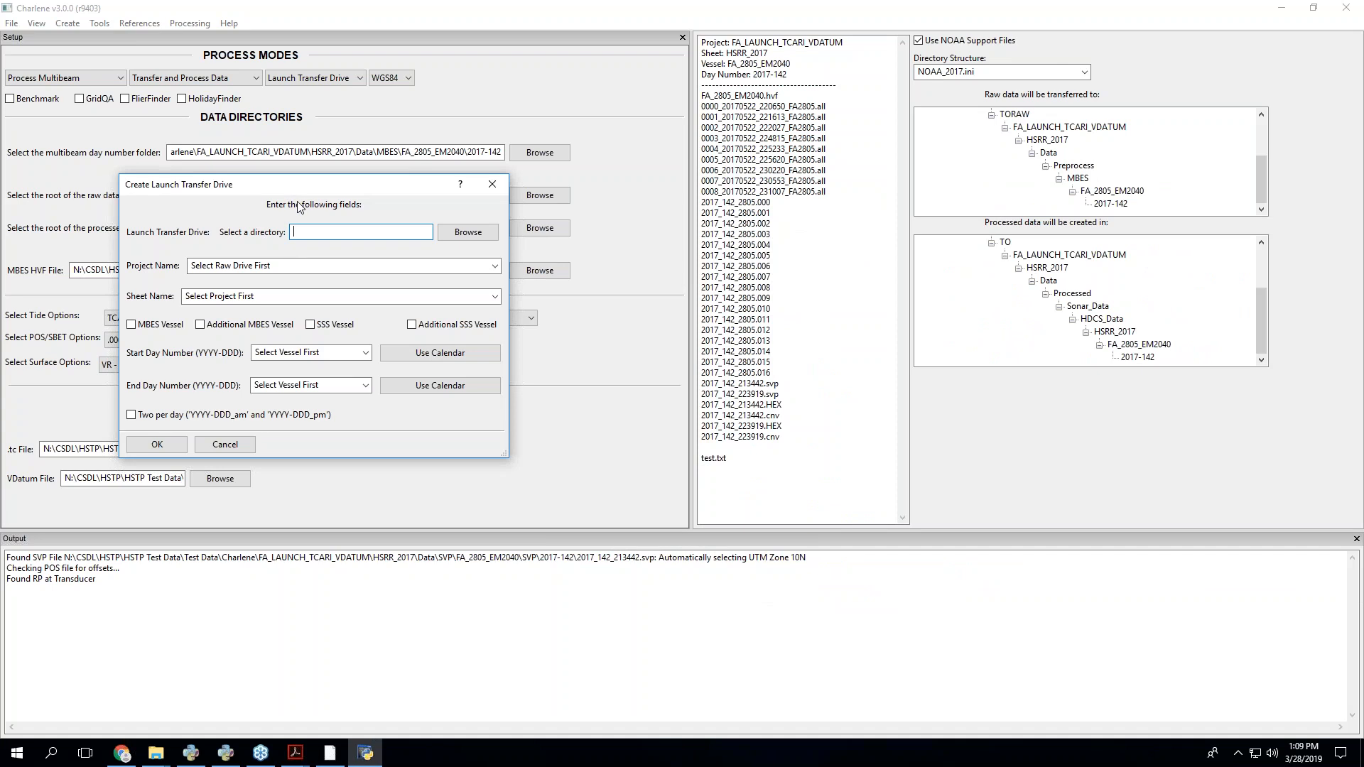
pyautogui.click(466, 233)
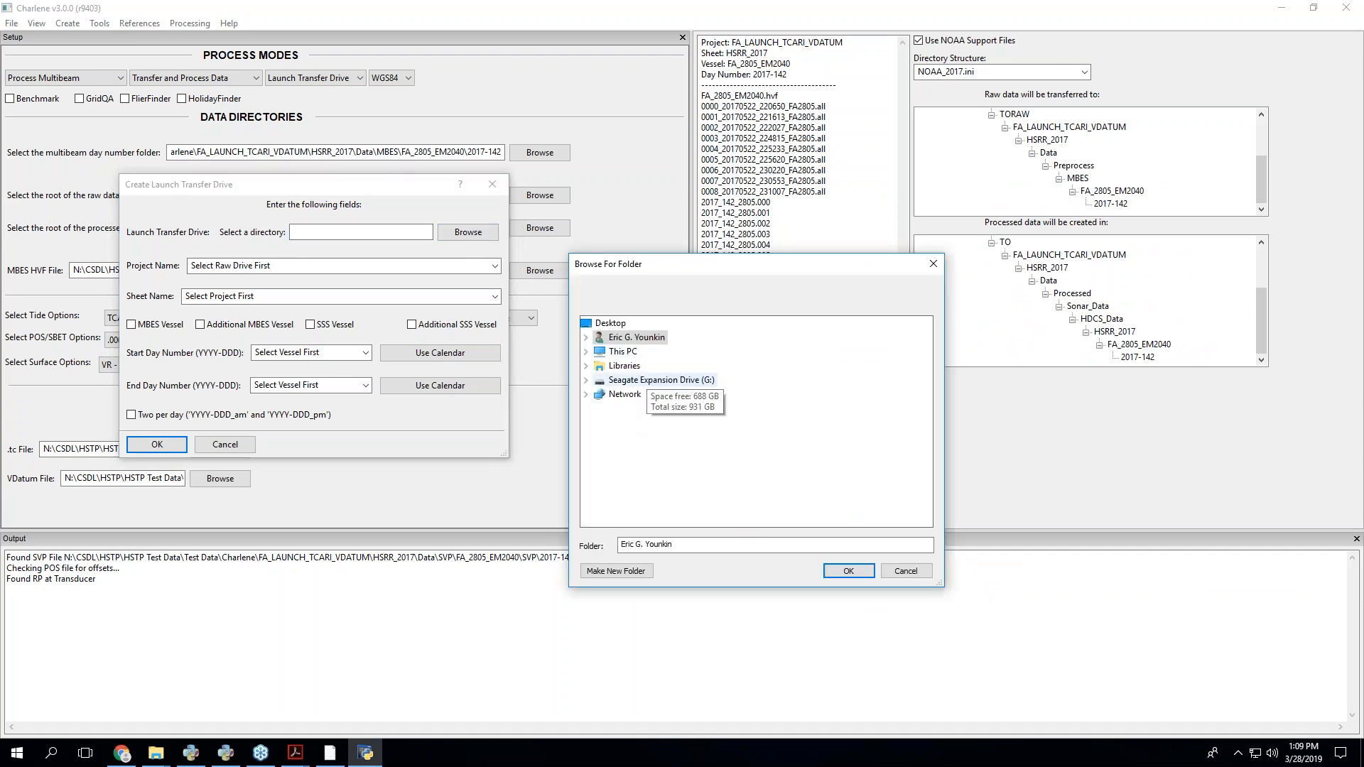
pyautogui.doubleClick(641, 380)
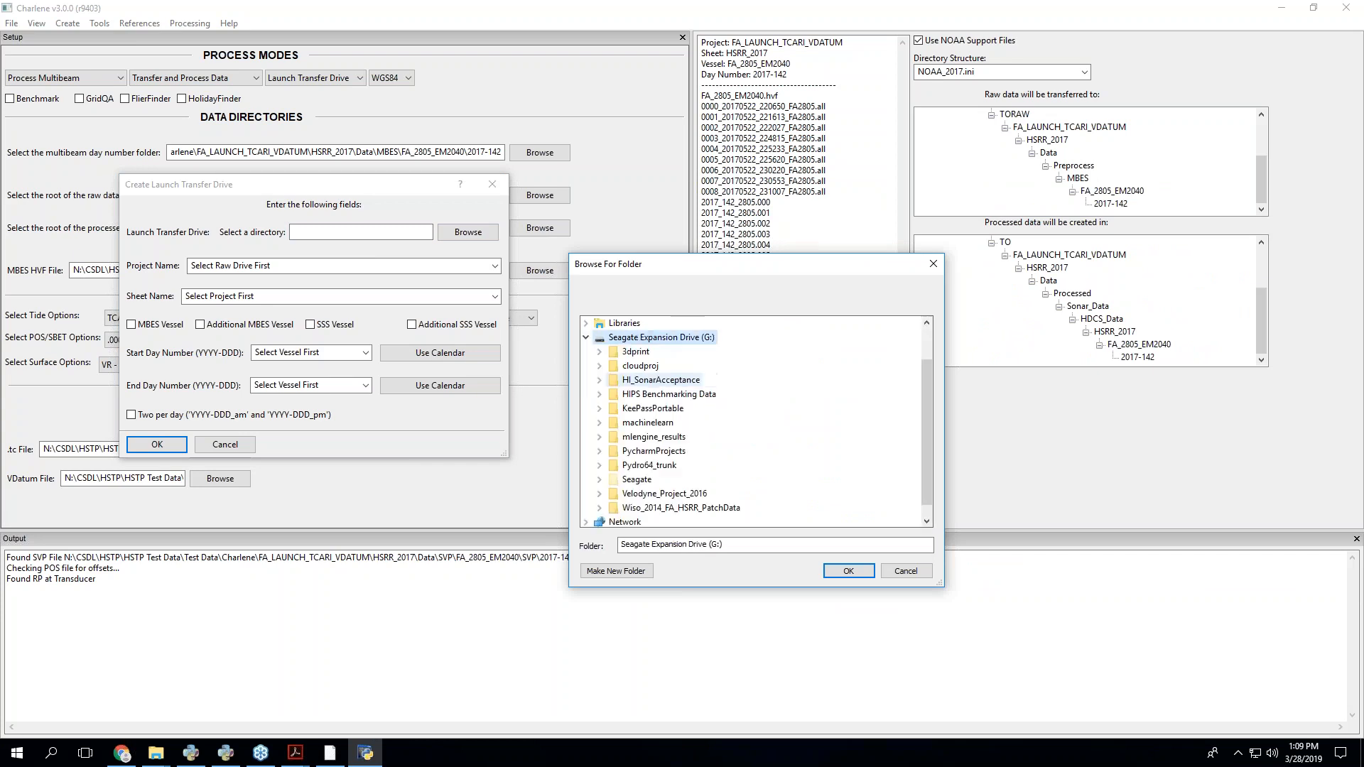
pyautogui.click(848, 572)
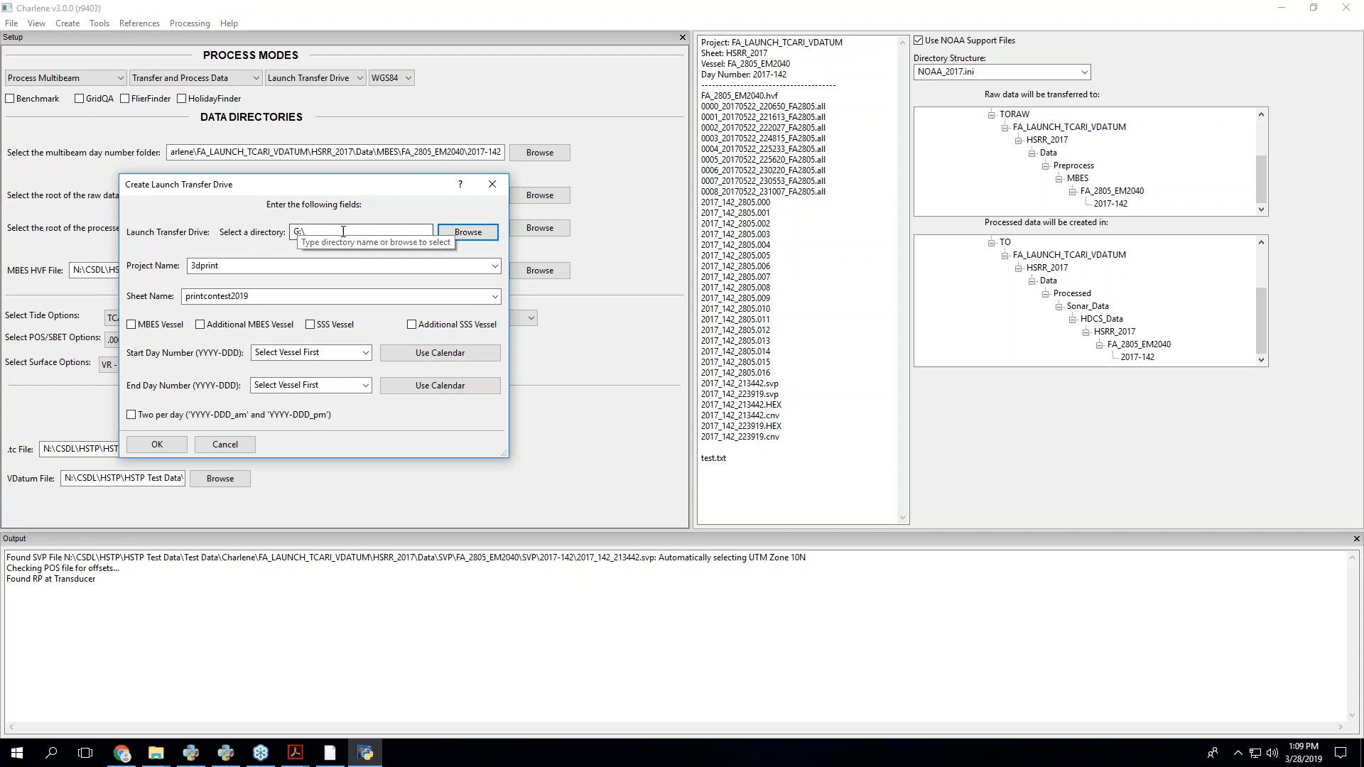
# - Set the launch transfer drive directory to CSDL/HSTP/HSTP Test Data/Test Data/Charlene on the OCS Namespace (N:) drive
pyautogui.click(465, 233)
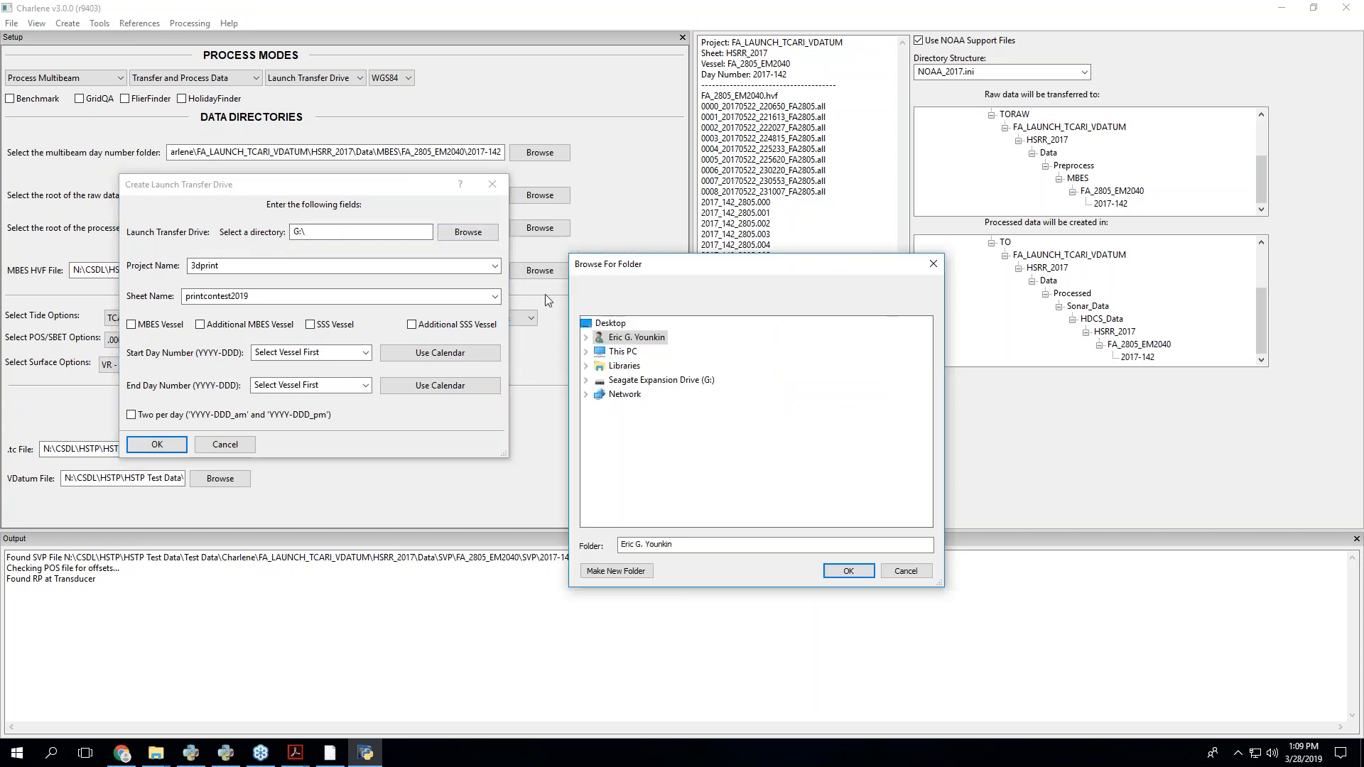
pyautogui.doubleClick(622, 351)
pyautogui.scroll(-2, 696, 412)
pyautogui.doubleClick(664, 423)
pyautogui.scroll(-1, 675, 412)
pyautogui.doubleClick(646, 393)
pyautogui.doubleClick(659, 408)
pyautogui.doubleClick(691, 422)
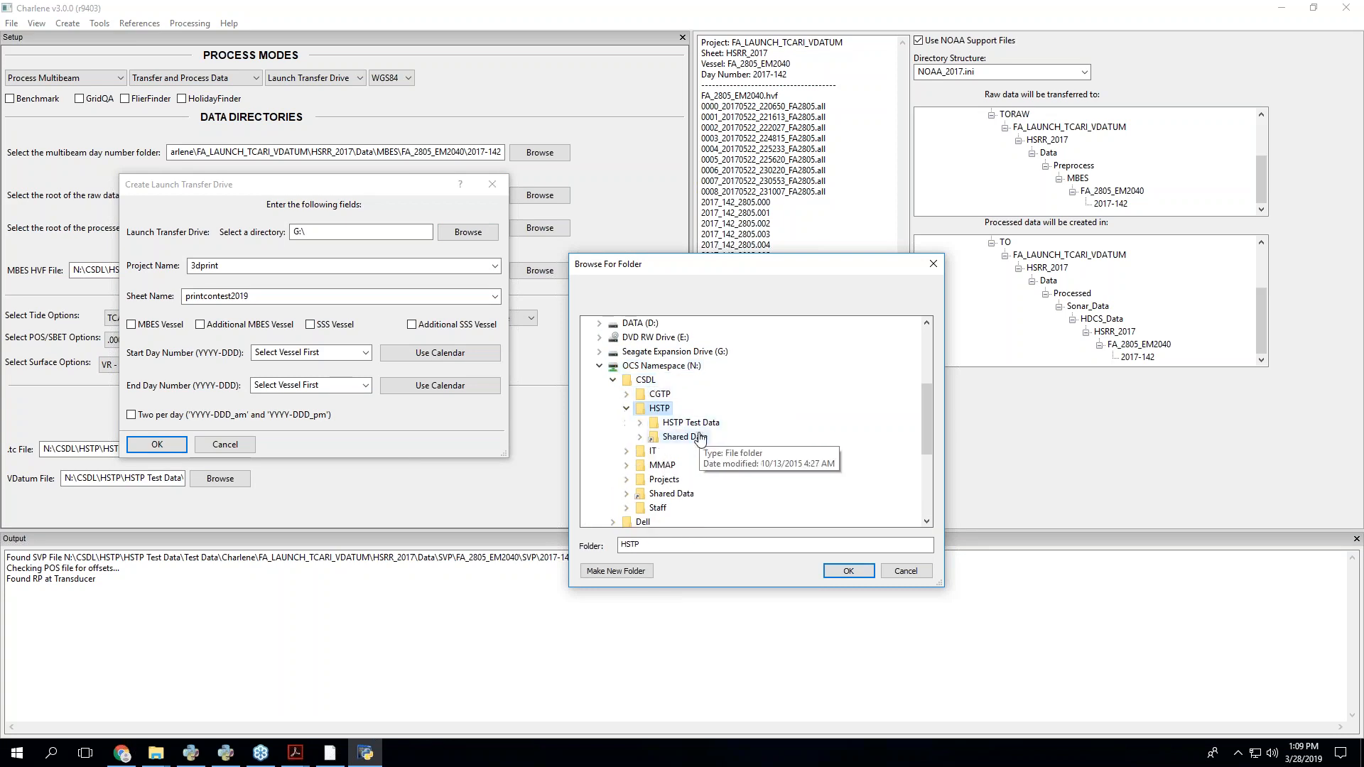
pyautogui.doubleClick(707, 451)
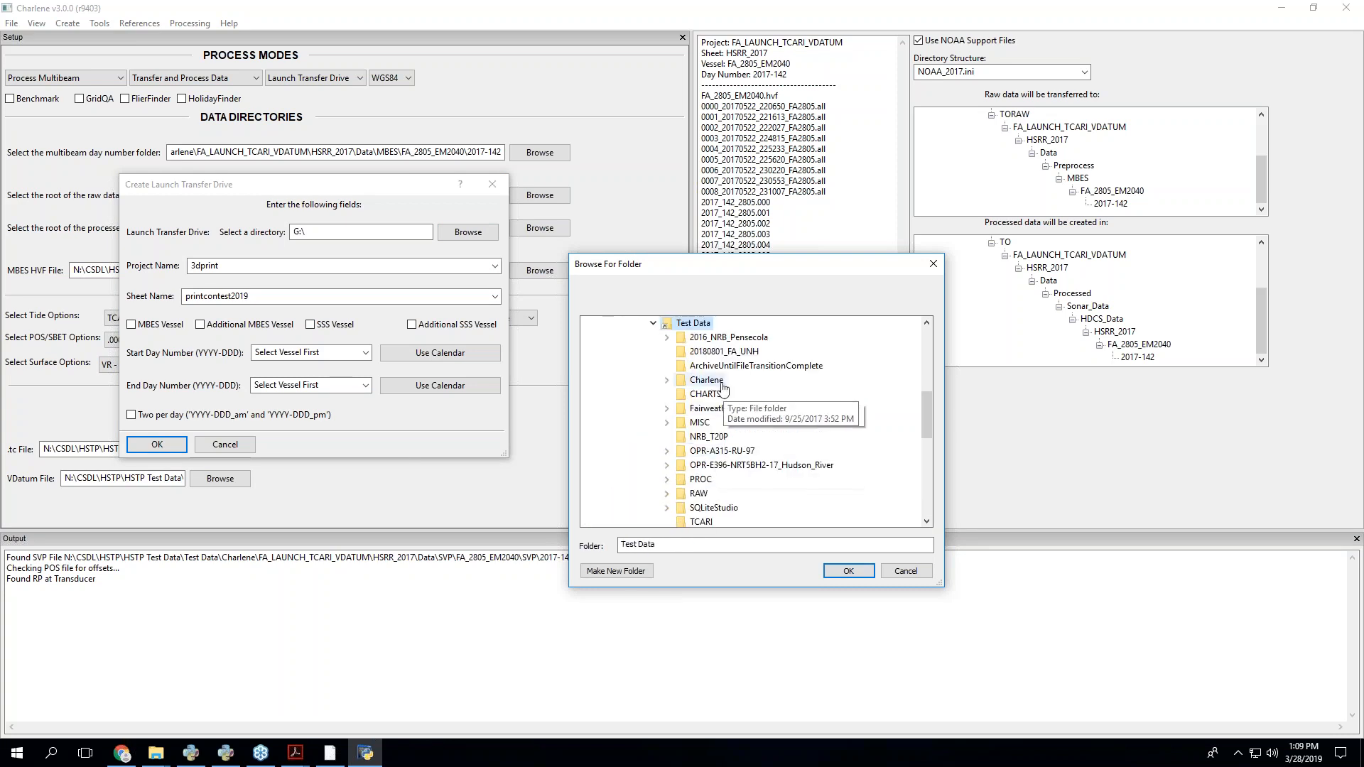
pyautogui.doubleClick(711, 381)
pyautogui.click(849, 572)
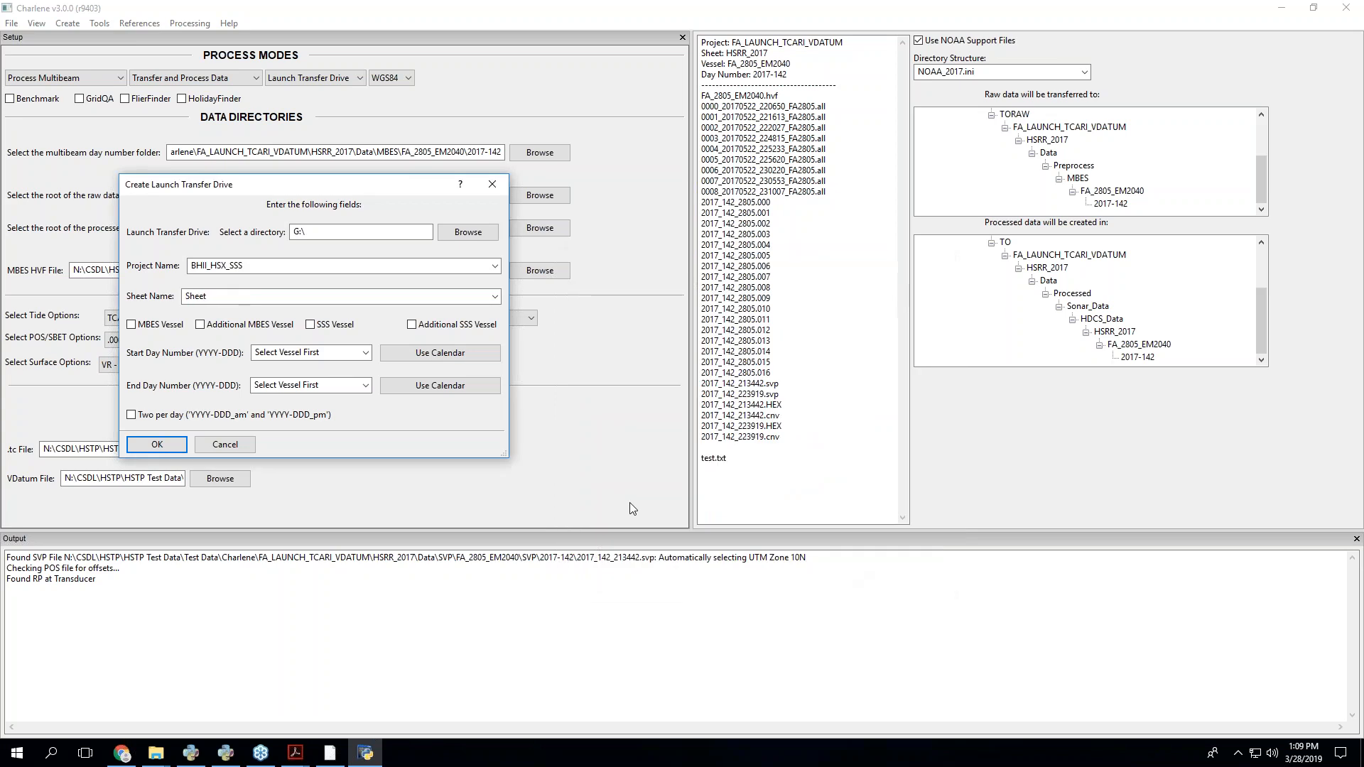
# - Choose project FA_LAUNCH_TCARI_VDATUM with sheet HSRR_2017 and check the available start and end day numbers
pyautogui.click(495, 266)
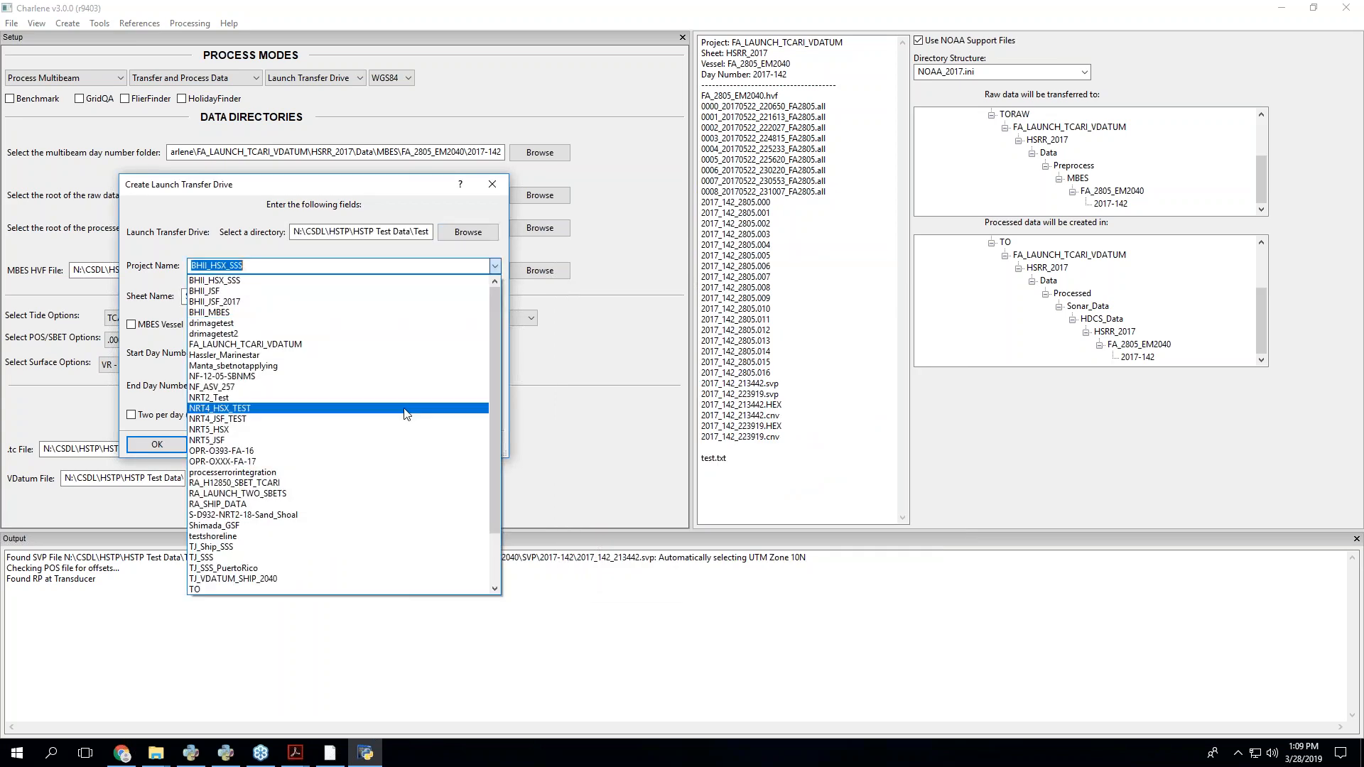
pyautogui.click(403, 349)
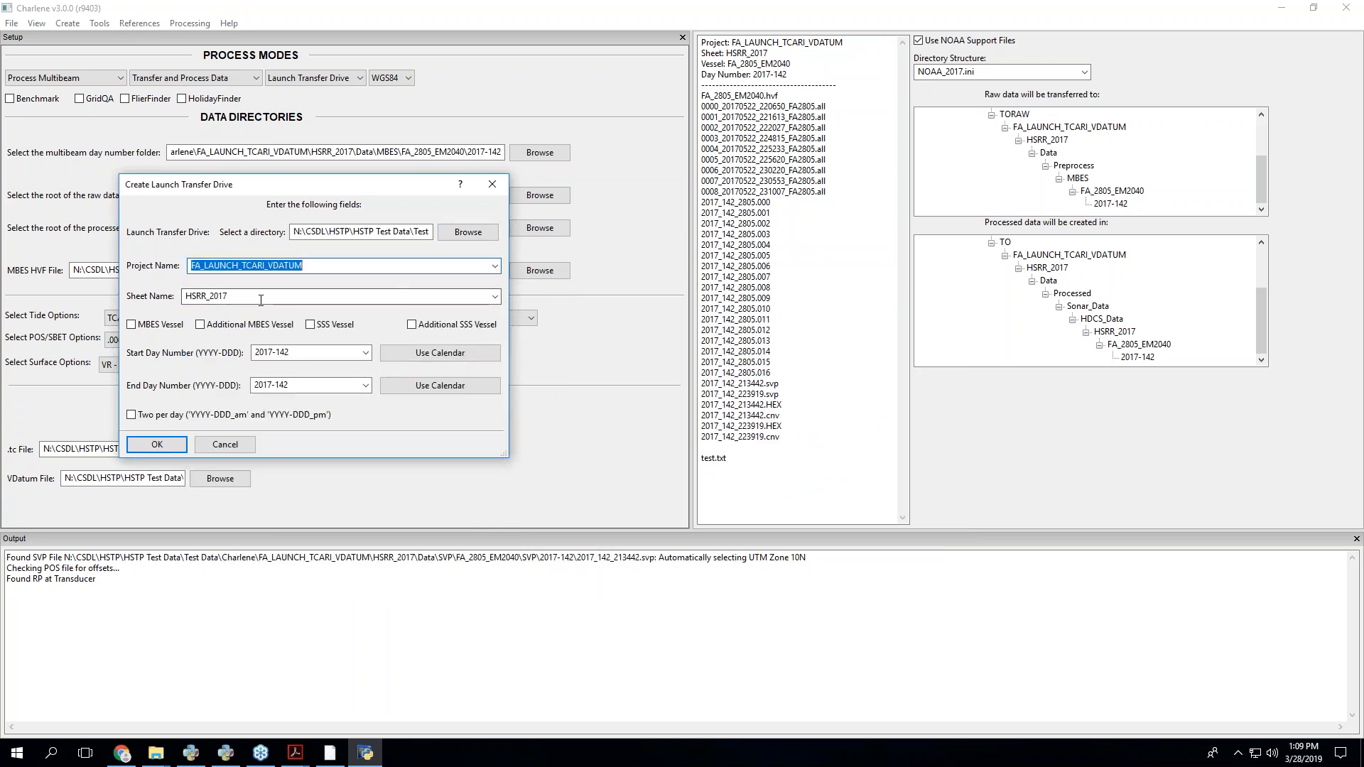
pyautogui.click(495, 296)
pyautogui.click(481, 311)
pyautogui.click(365, 352)
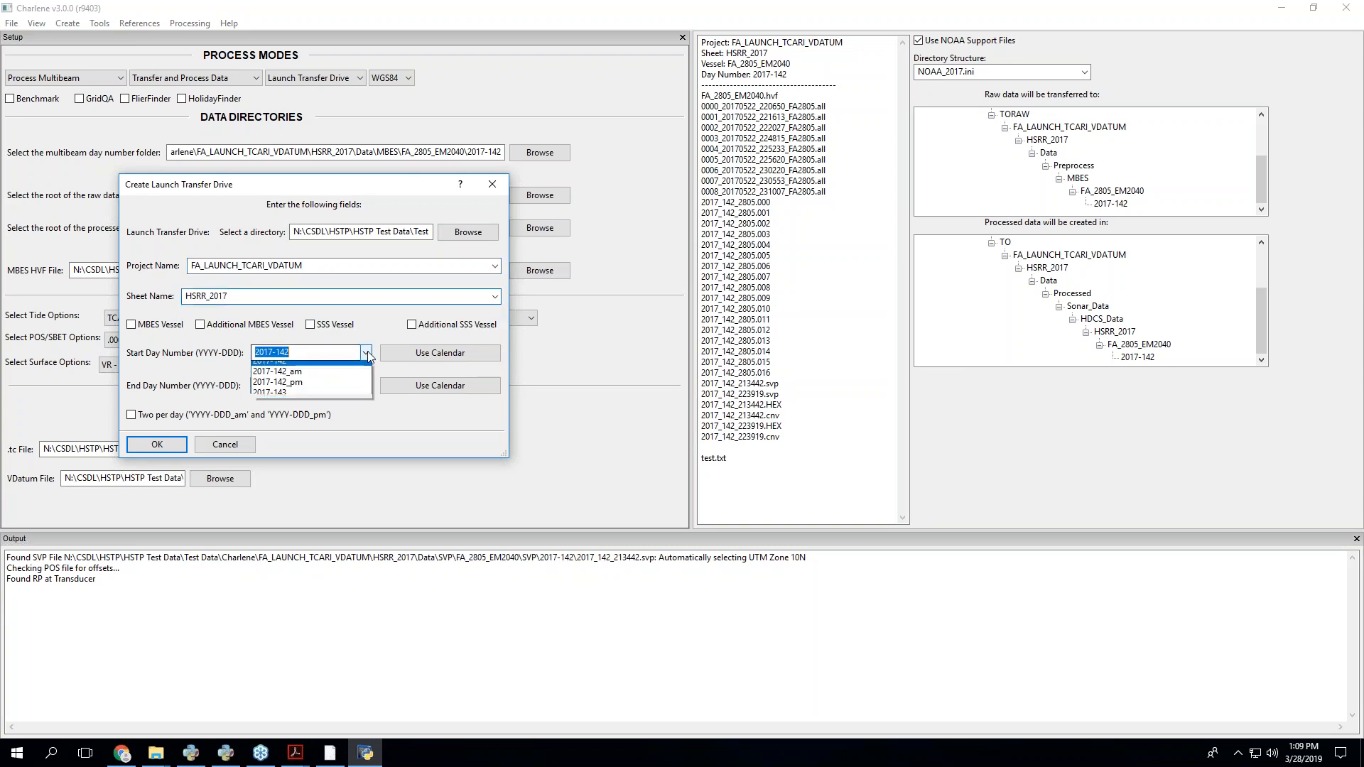
pyautogui.click(368, 351)
pyautogui.click(365, 385)
pyautogui.click(366, 386)
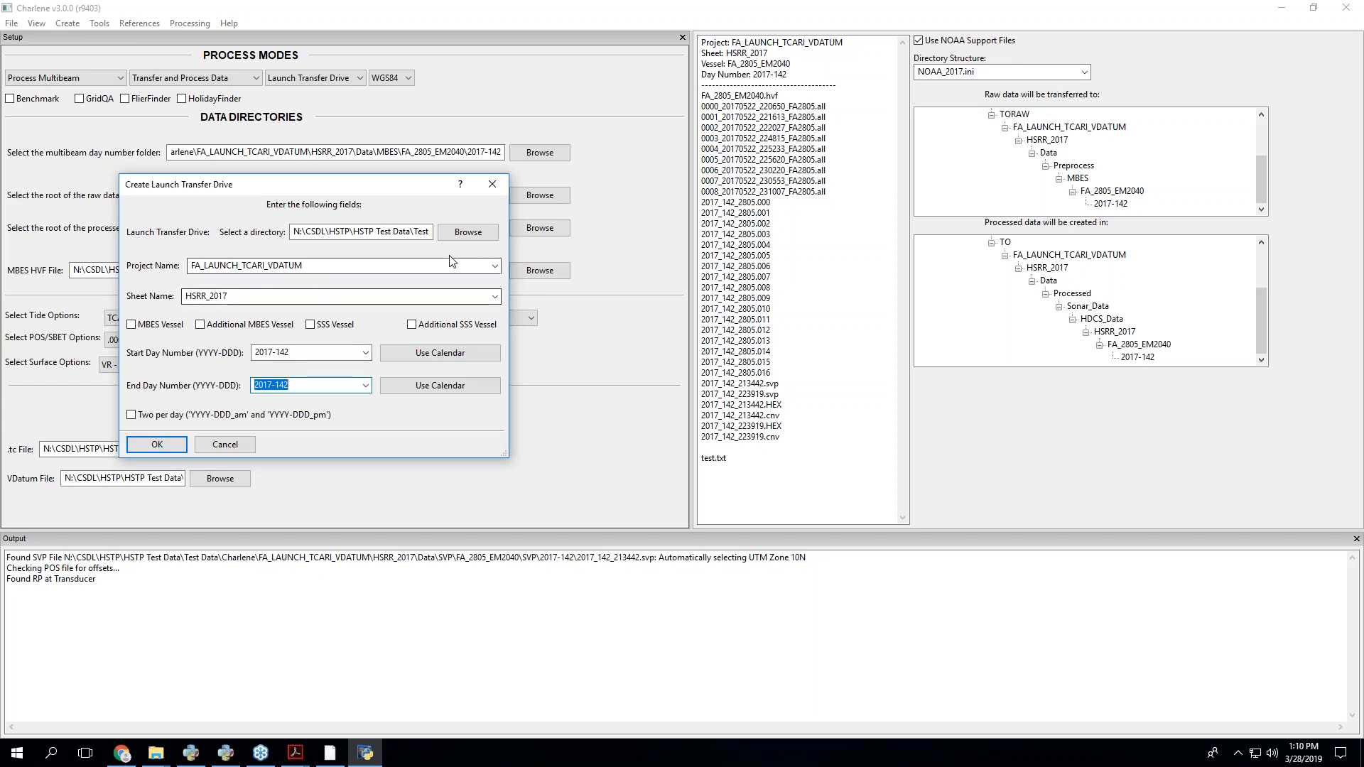
# - Choose project TJ_VDATUM_SHIP_2040, enable MBES Vessel and Additional MBES Vessel, and check the first vessel name's choices
pyautogui.click(494, 266)
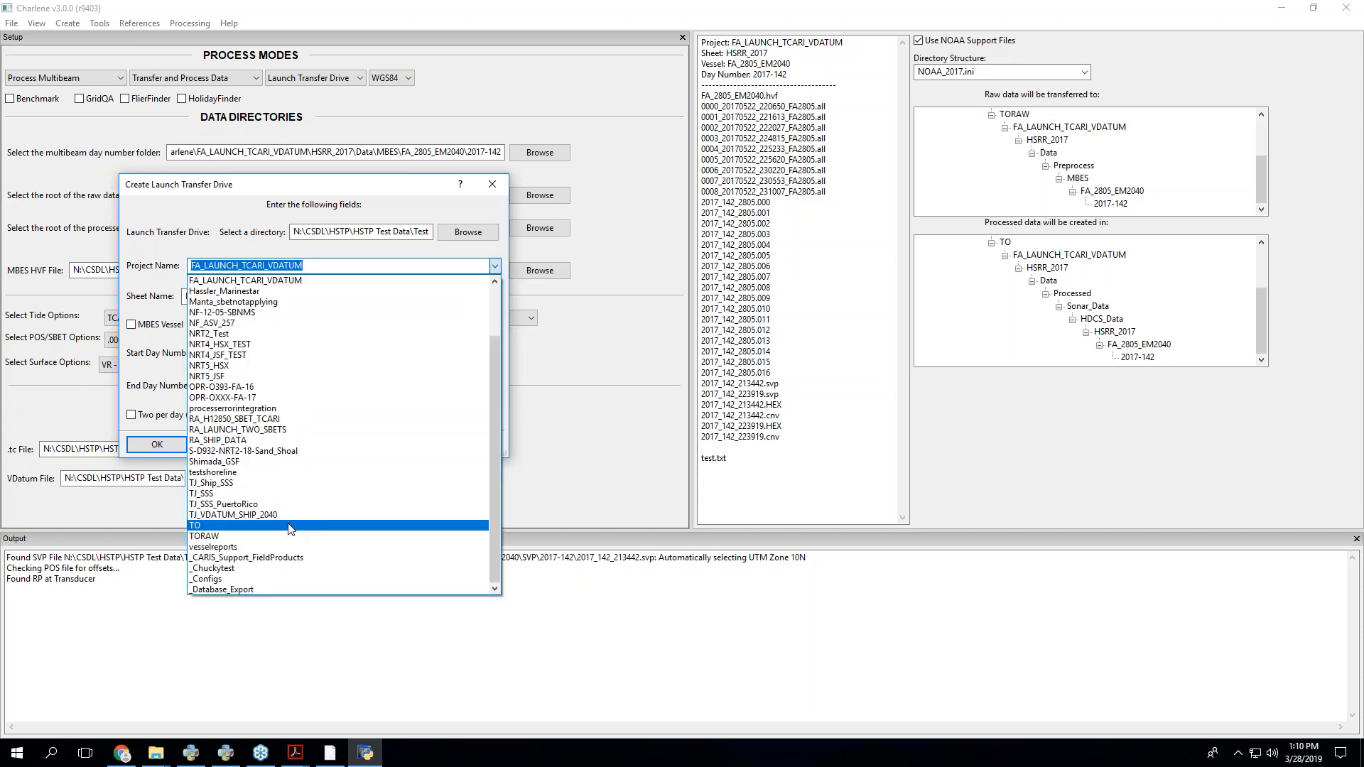
pyautogui.click(287, 514)
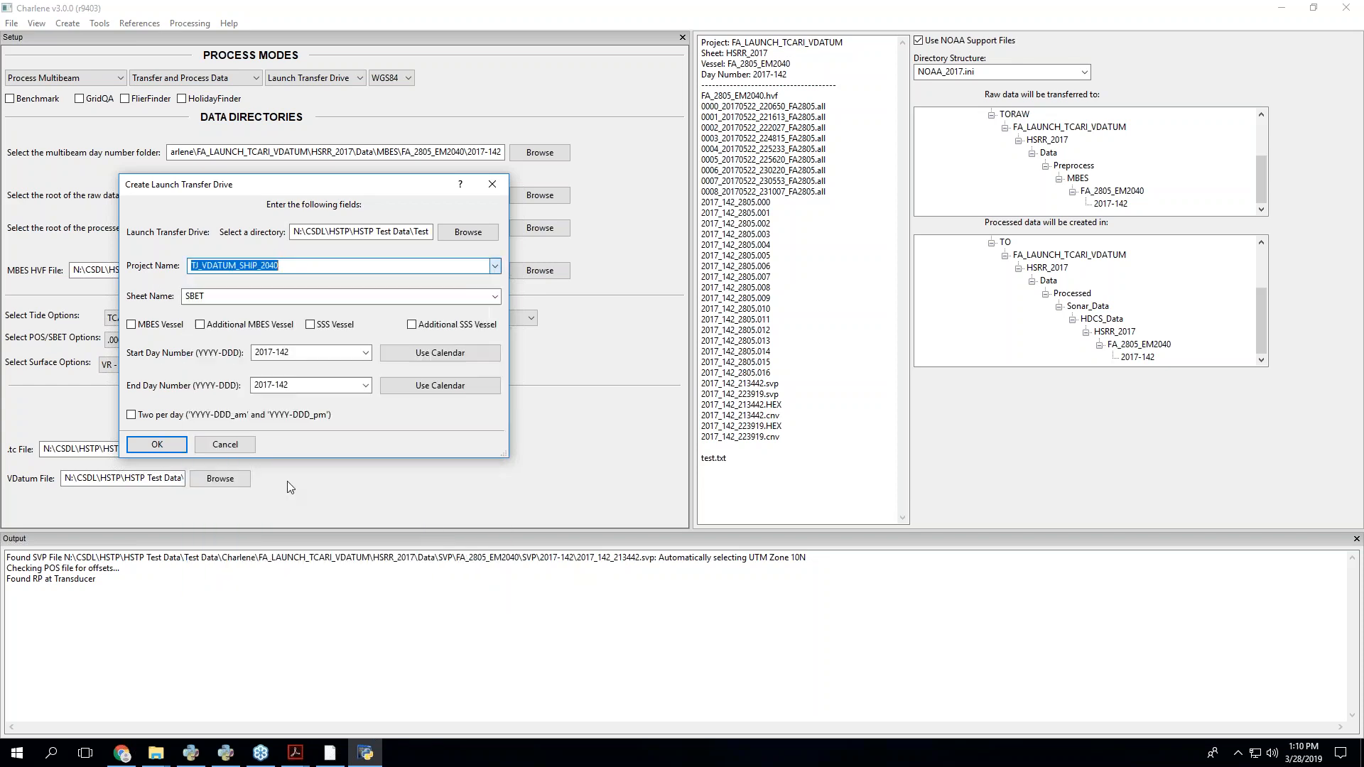
pyautogui.click(154, 329)
pyautogui.click(206, 324)
pyautogui.click(495, 352)
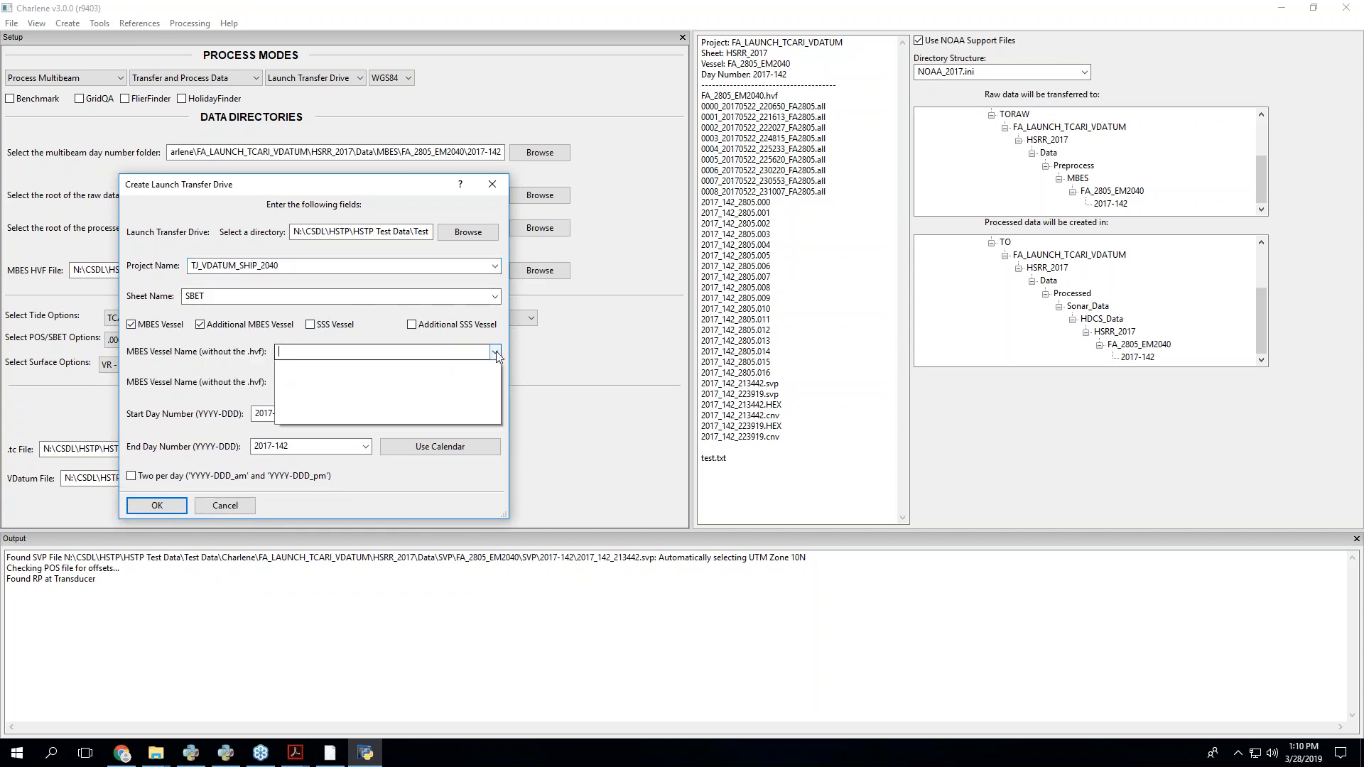
pyautogui.click(495, 352)
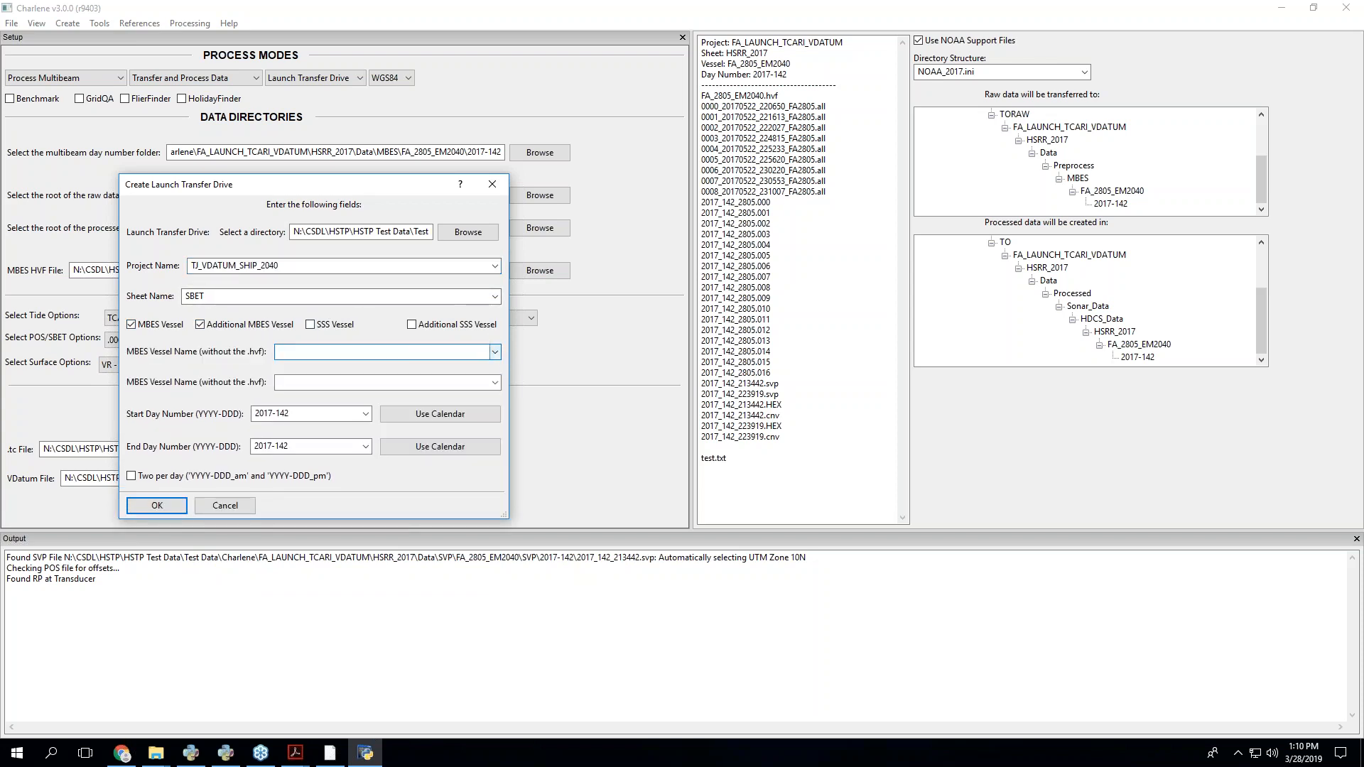
# - Change the launch transfer drive's project back to FA_LAUNCH_TCARI_VDATUM
pyautogui.click(496, 268)
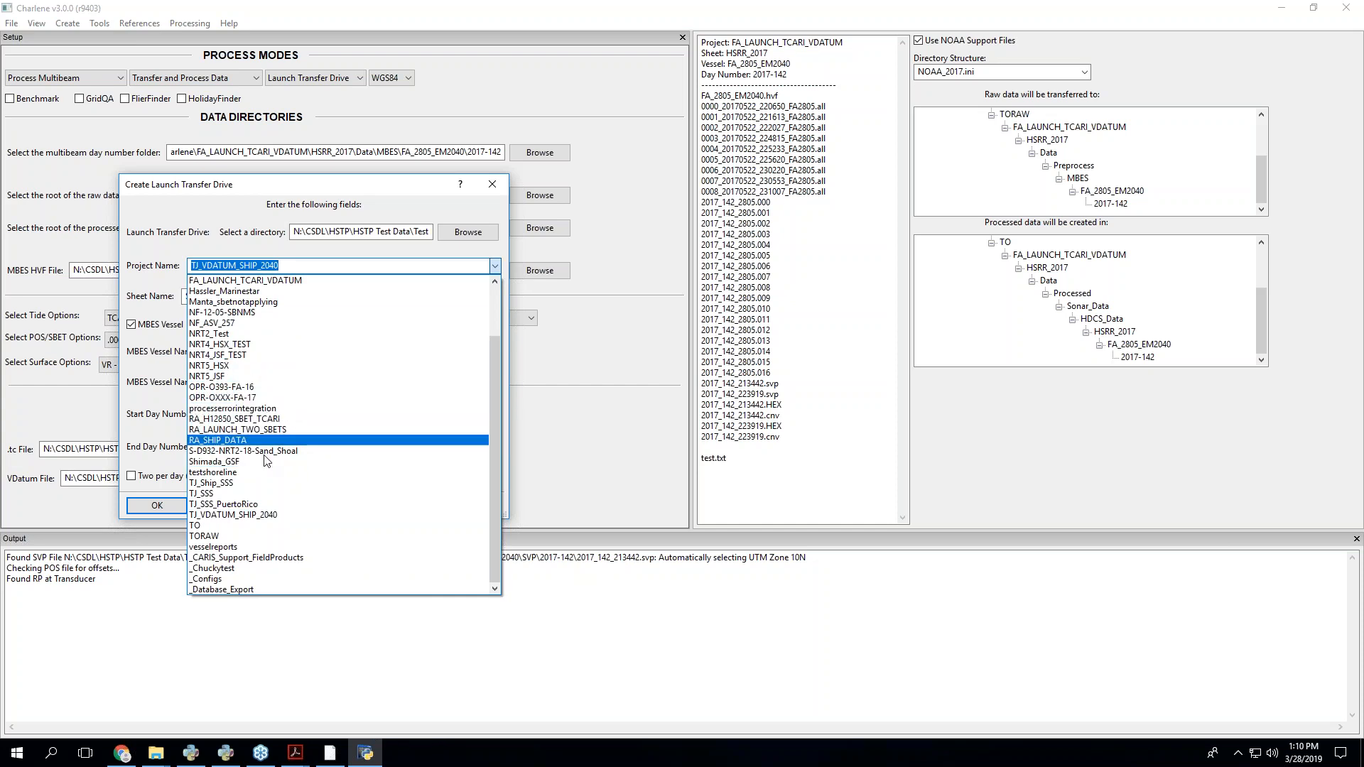
pyautogui.scroll(2, 259, 368)
pyautogui.click(270, 346)
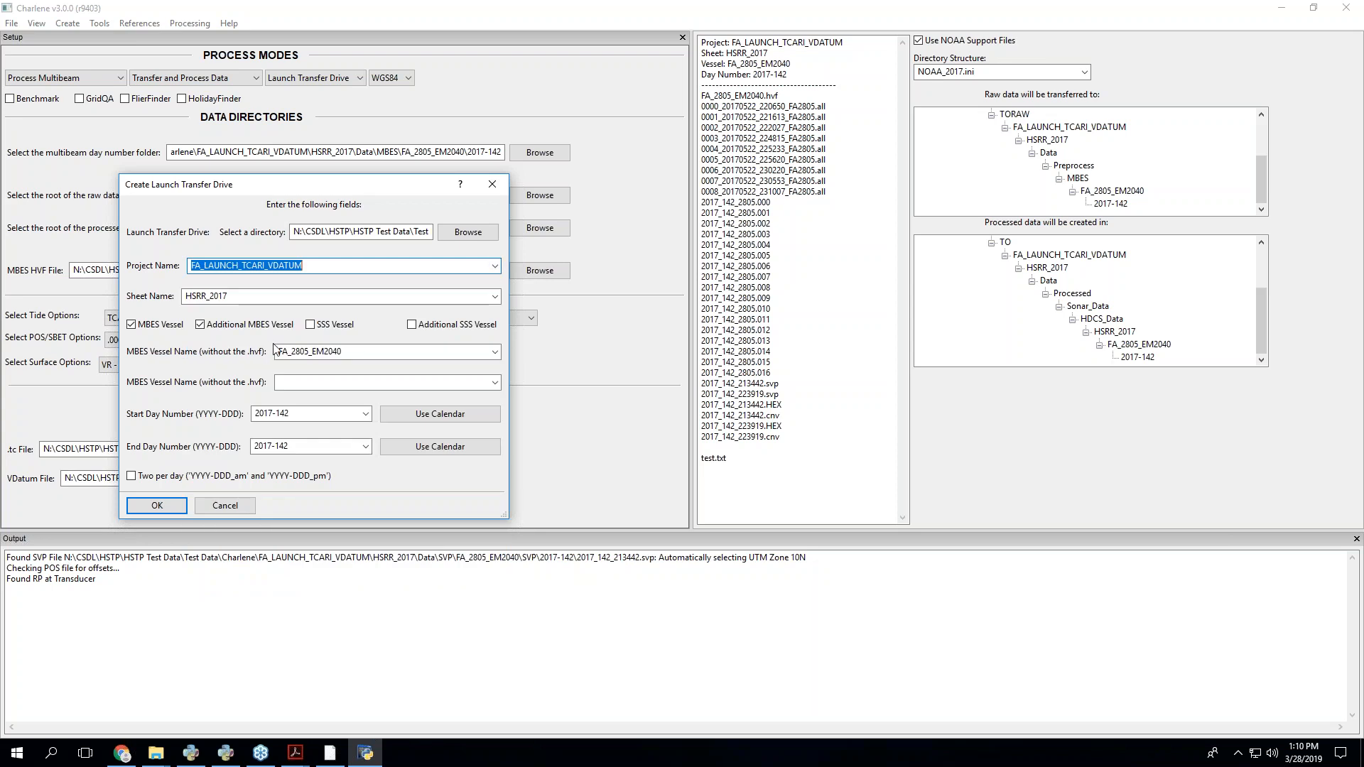
pyautogui.click(378, 263)
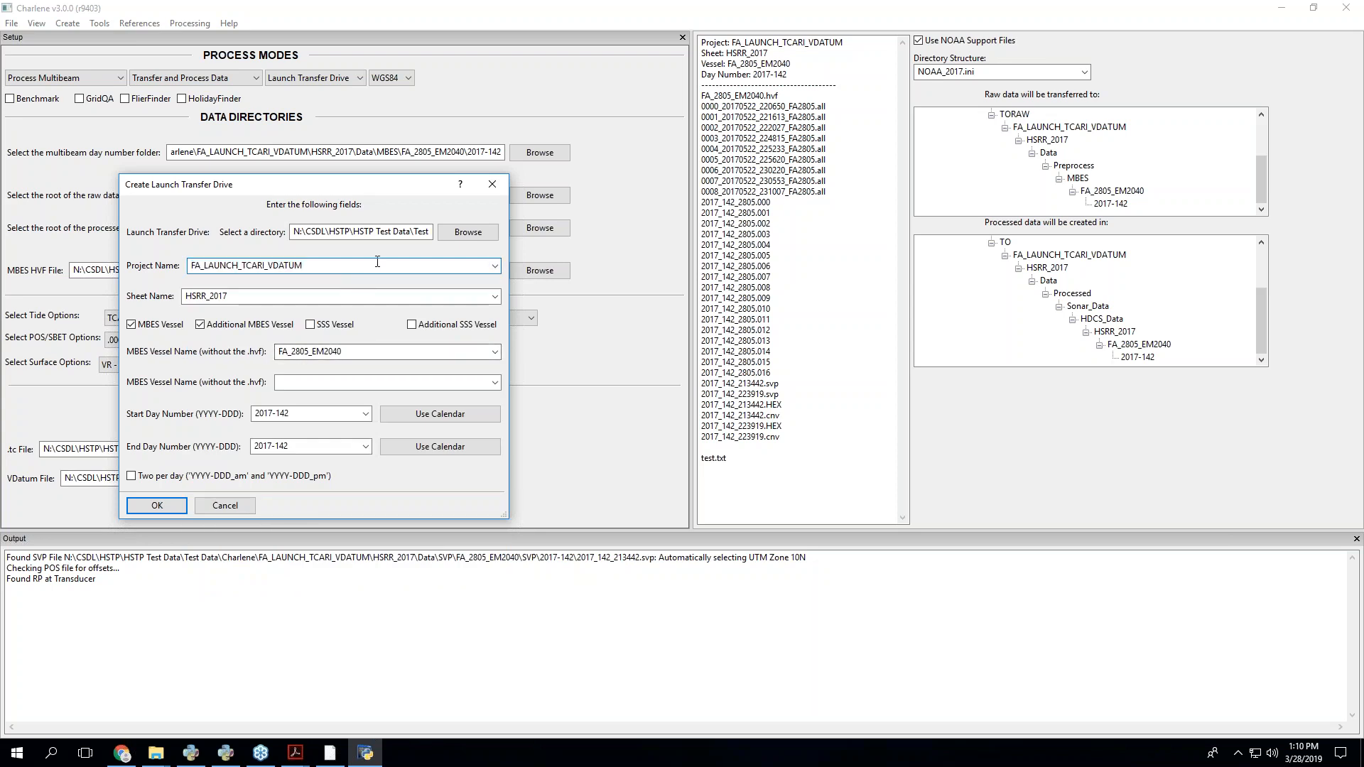
# - Set the launch transfer drive's directory to the root of Seagate Expansion Drive (G:)
pyautogui.click(342, 448)
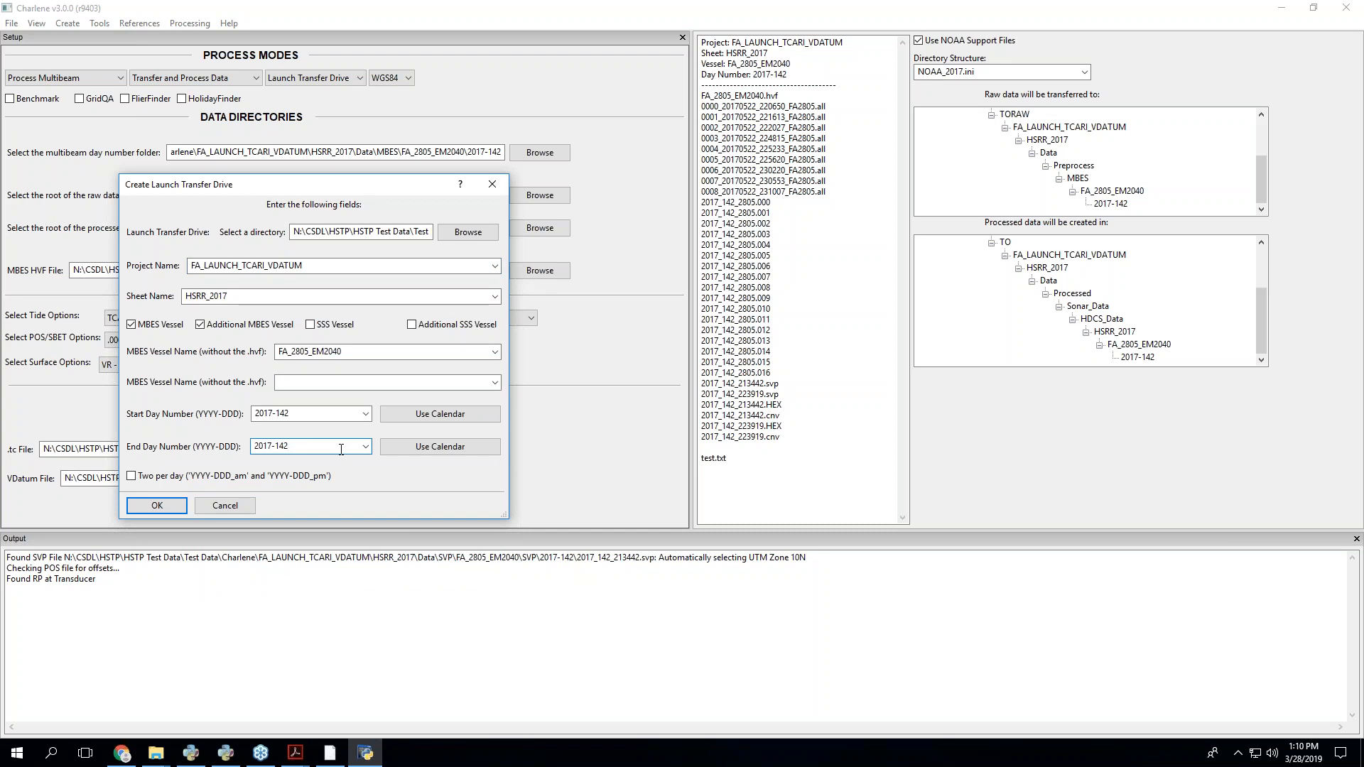
pyautogui.click(469, 231)
pyautogui.doubleClick(668, 381)
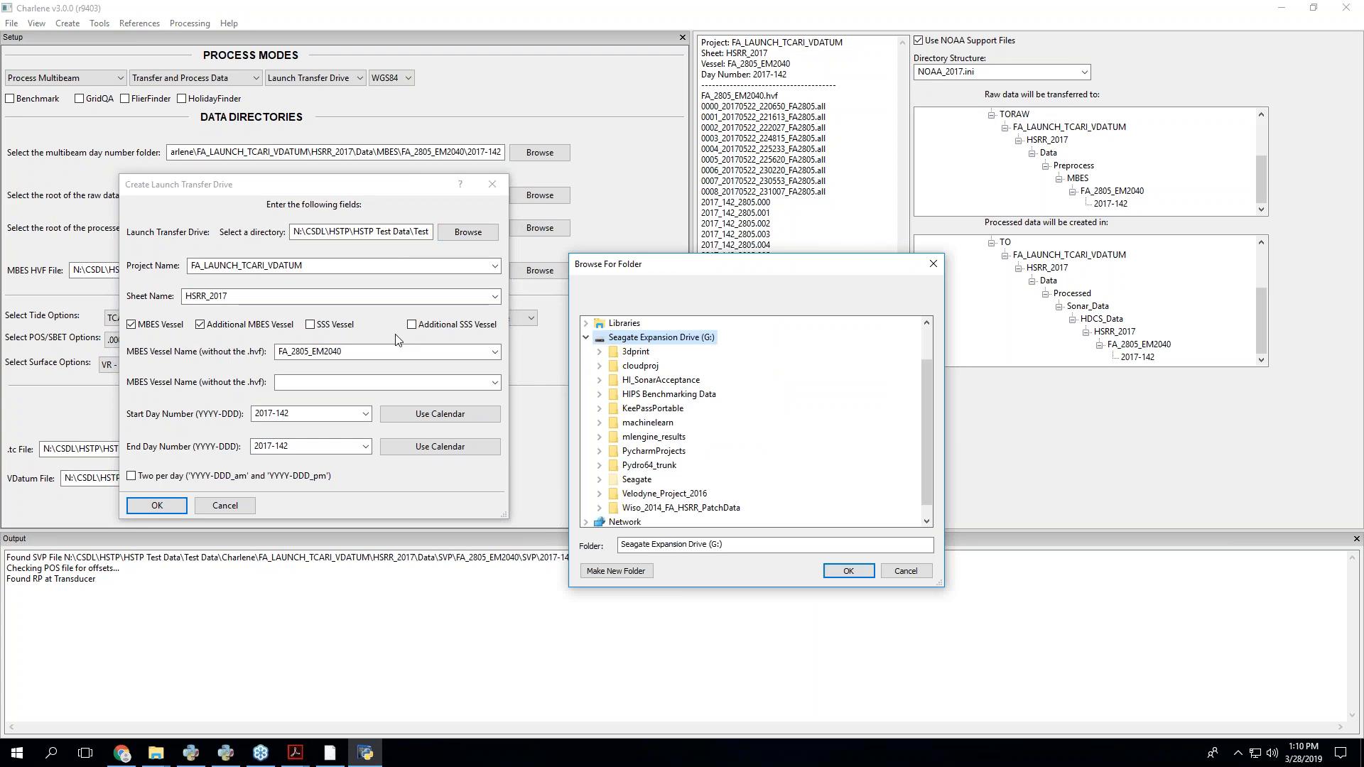
pyautogui.click(848, 571)
# - Enter "project" as project name and "sheet" as sheet name, with a single MBES vessel named "vessel"
pyautogui.press('Tab')
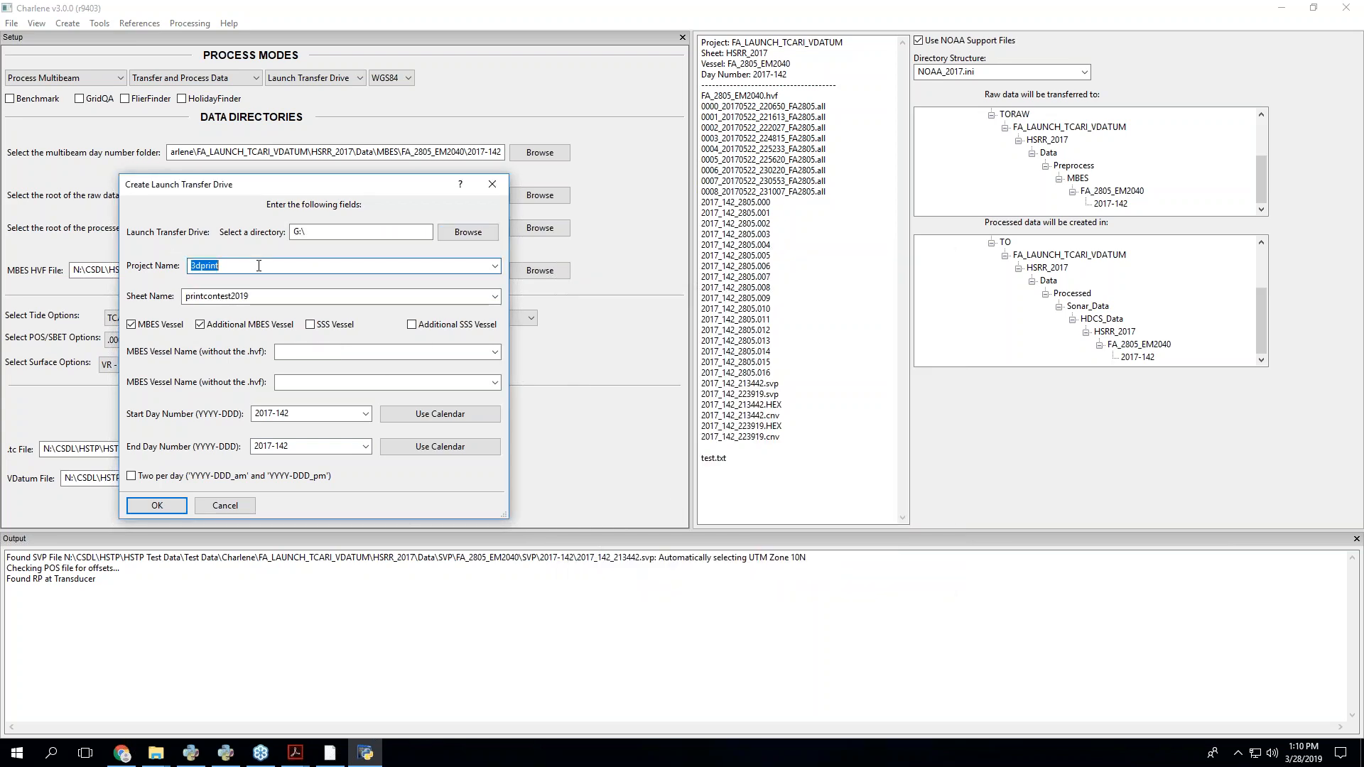
pyautogui.write('project')
pyautogui.press('Tab')
pyautogui.write('sheet')
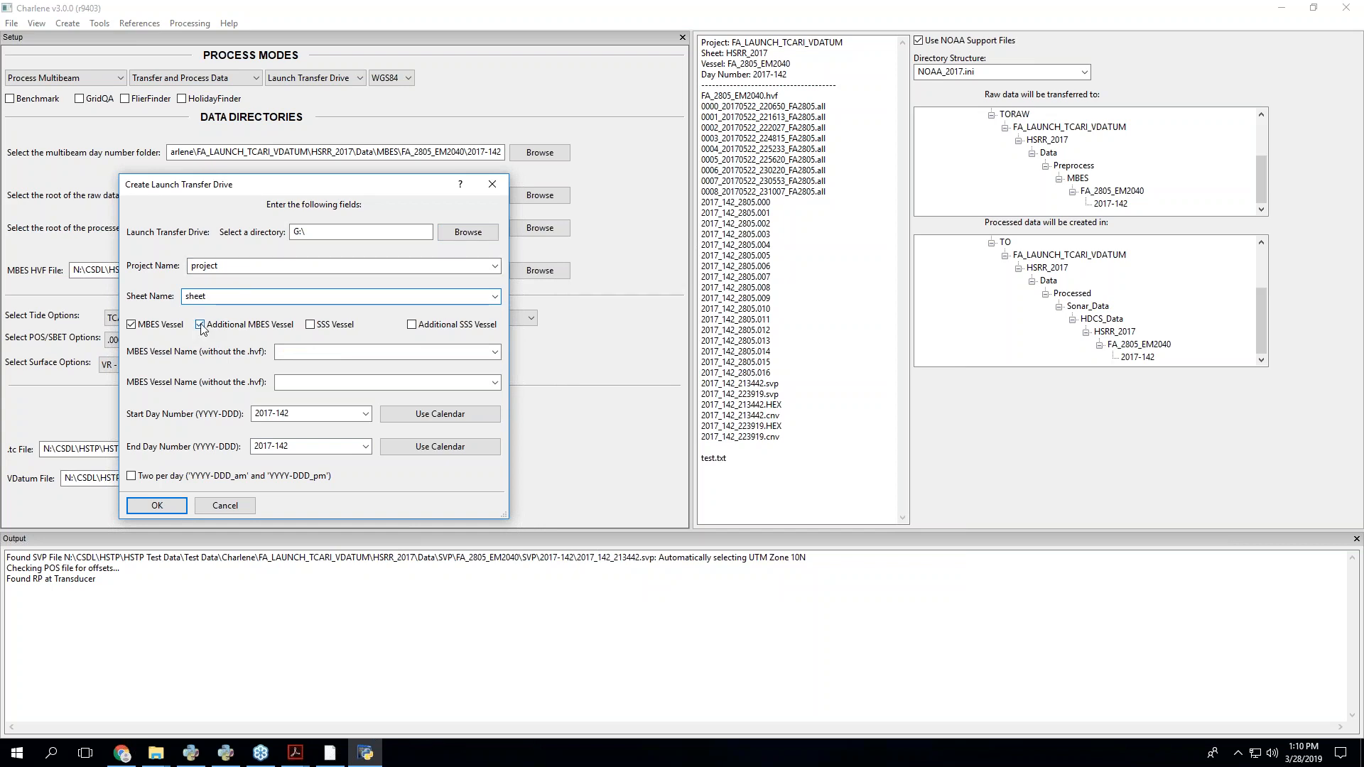
pyautogui.click(201, 326)
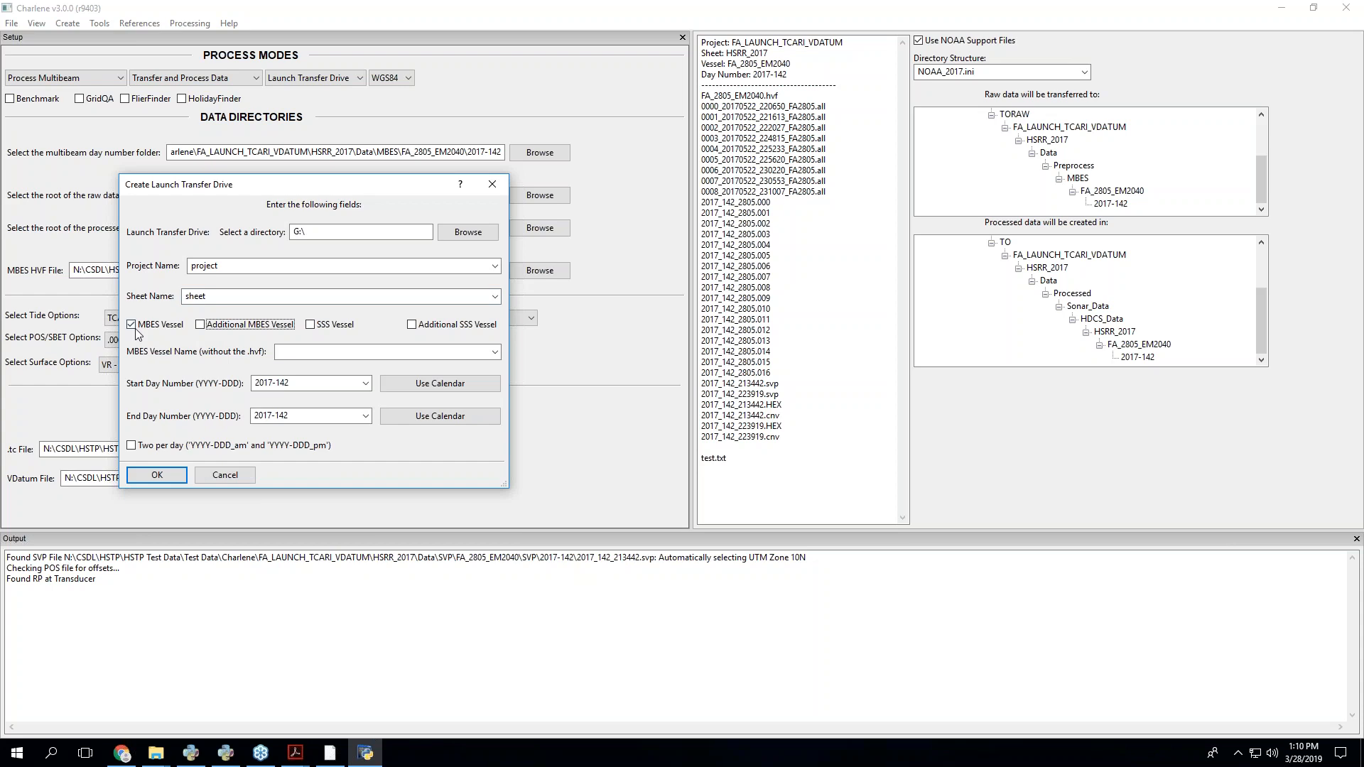
pyautogui.click(308, 352)
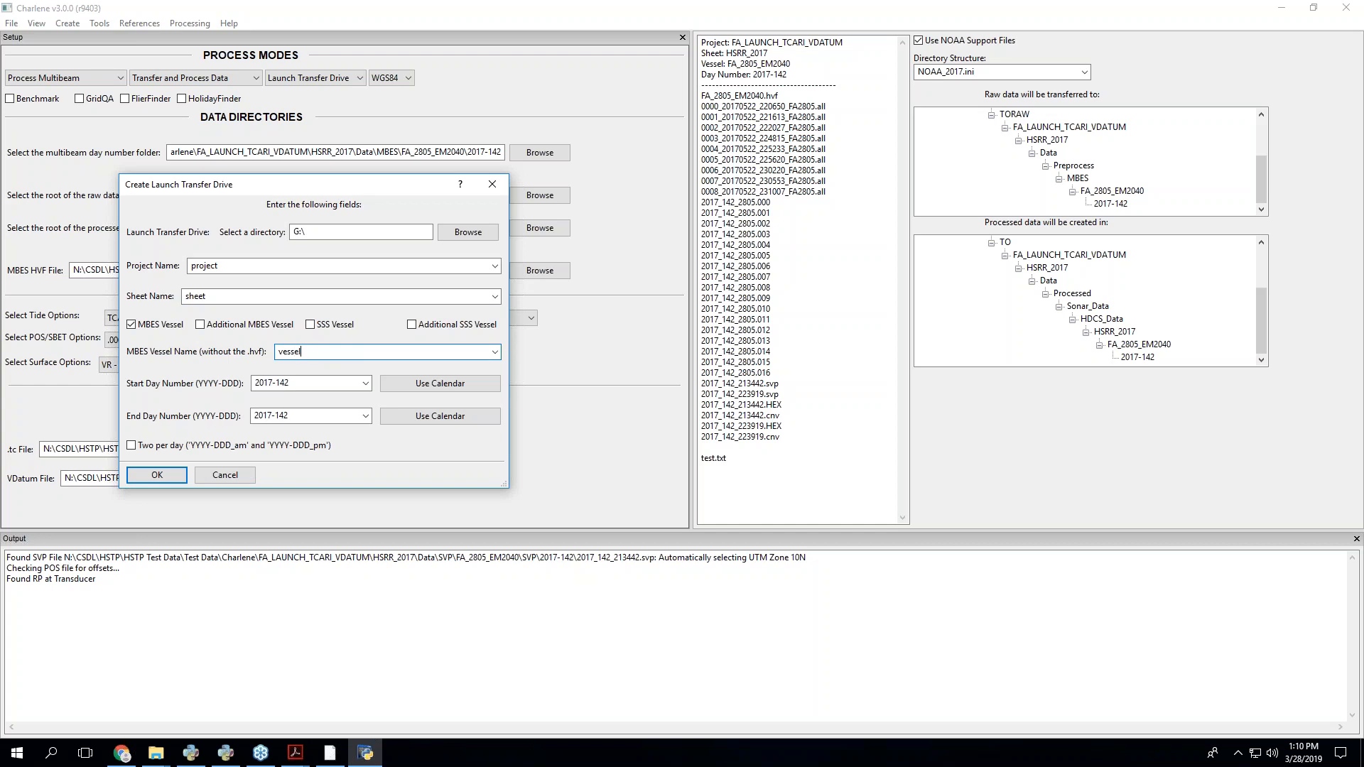
# - Create the launch transfer drive for start day 2019-086 through end day 2019-087, choosing both days from the calendar
pyautogui.click(416, 383)
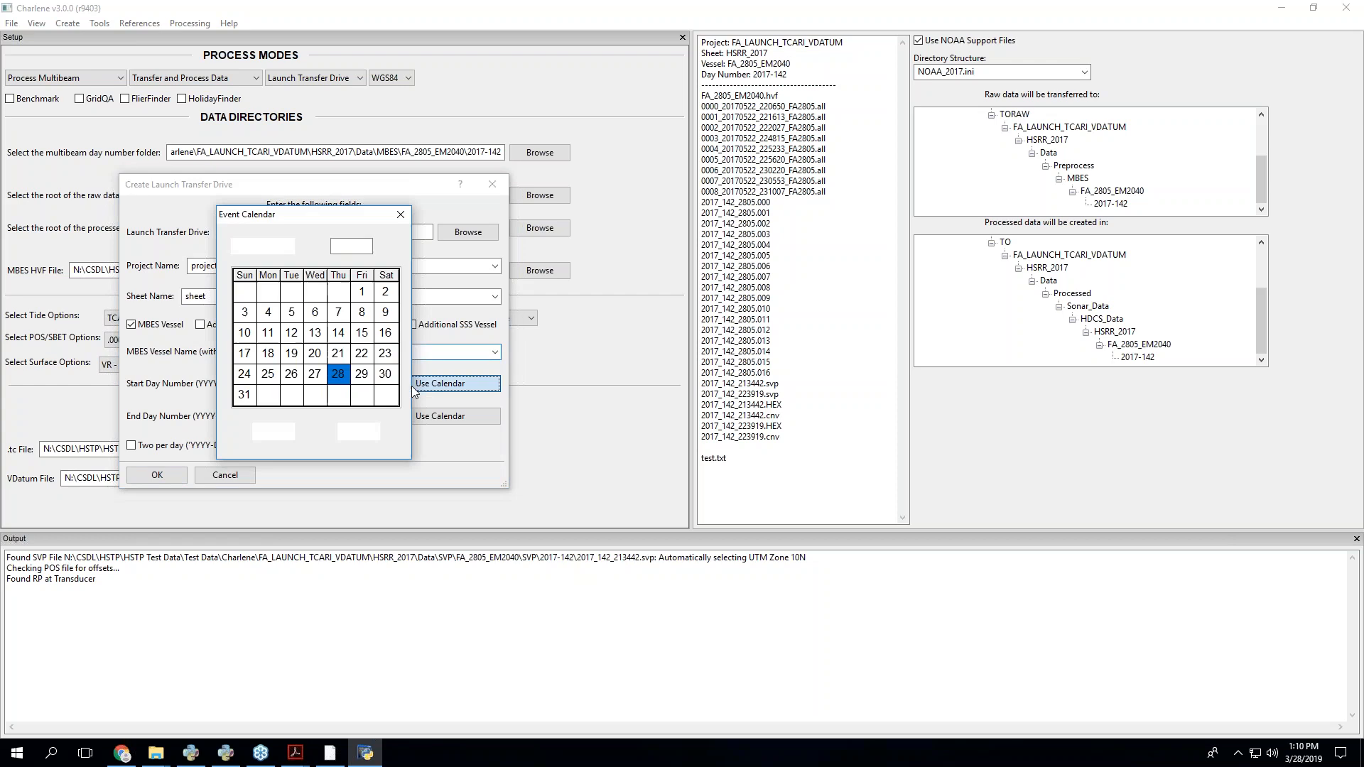
pyautogui.doubleClick(314, 384)
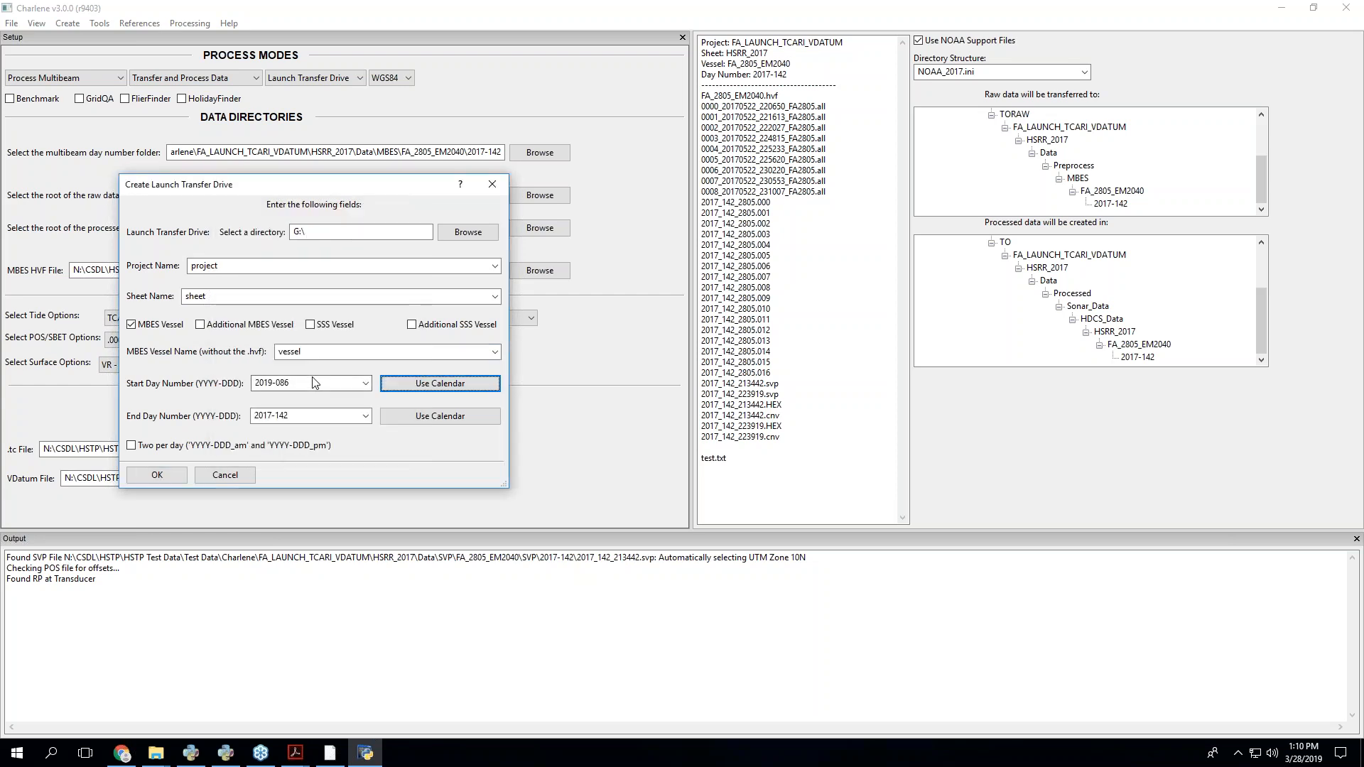
pyautogui.click(308, 418)
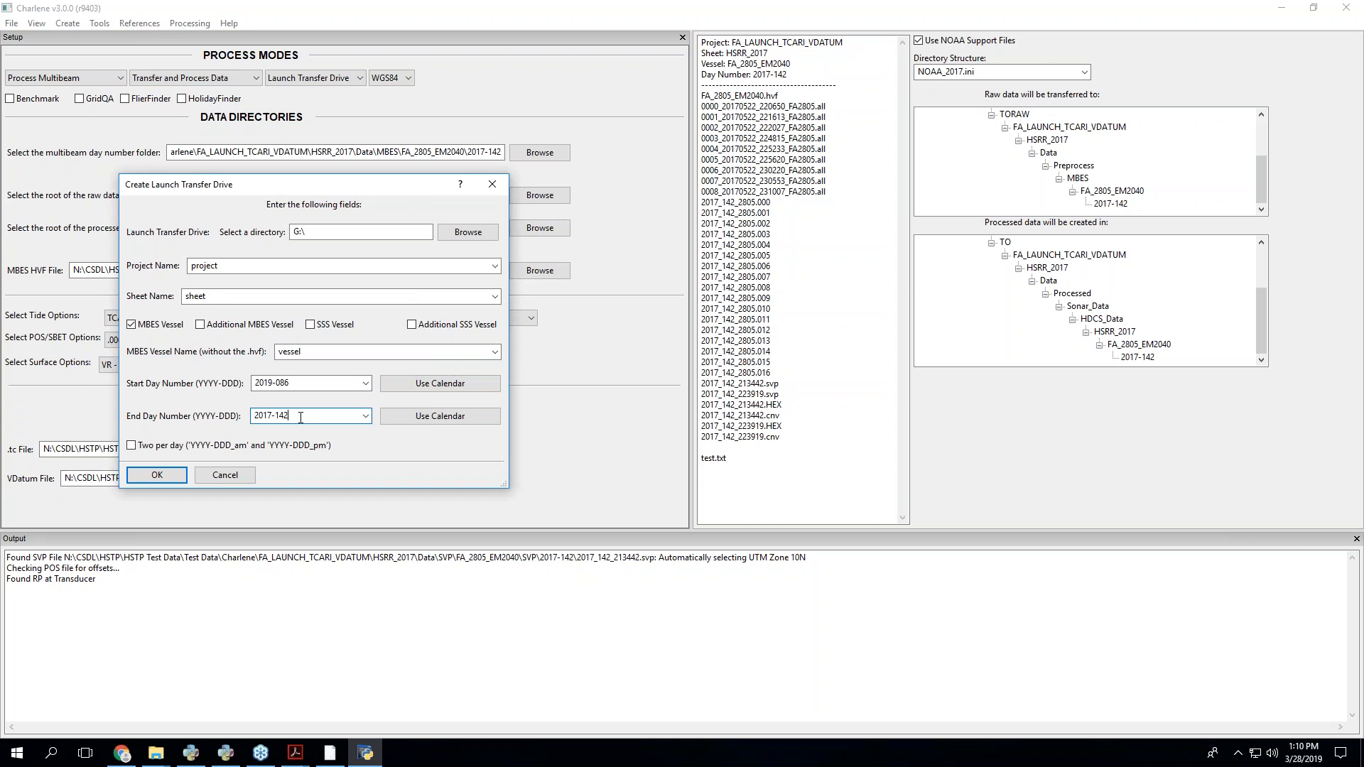
pyautogui.click(420, 424)
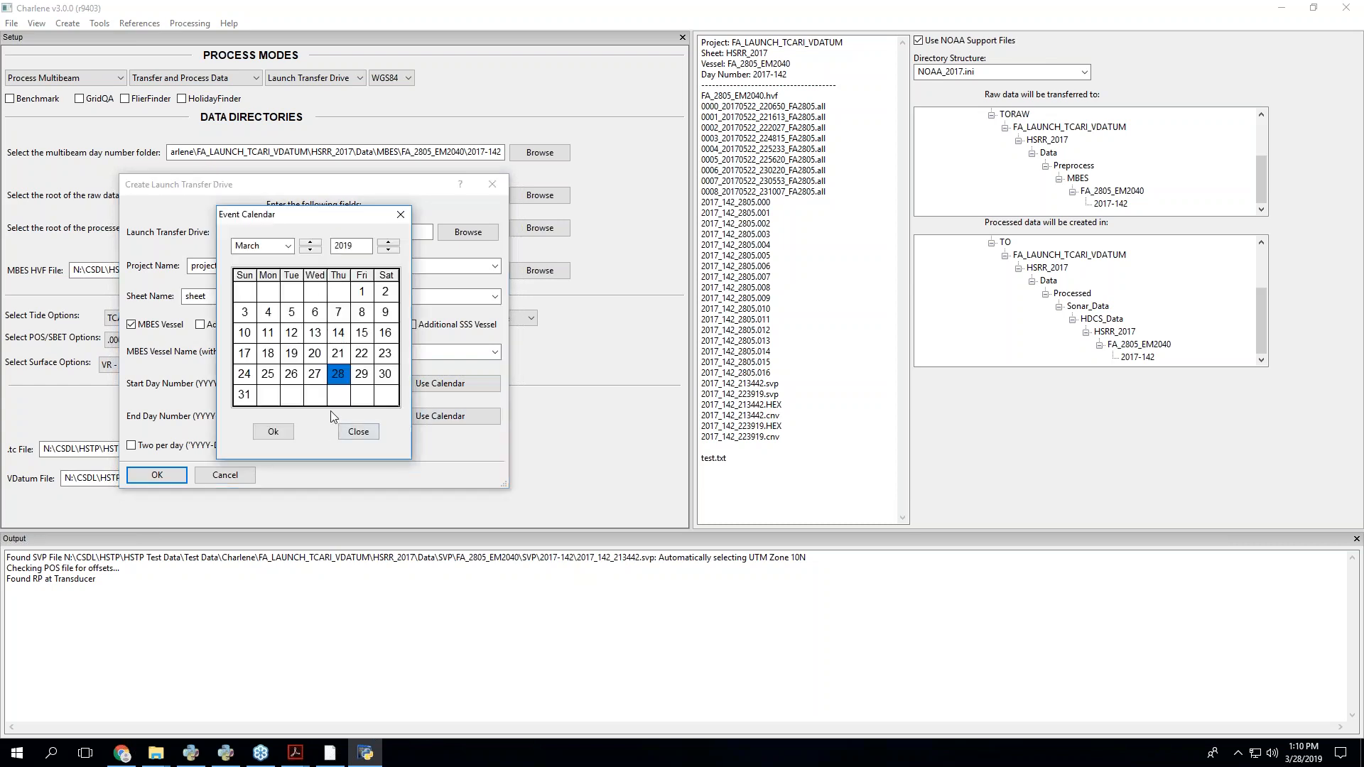
pyautogui.doubleClick(333, 387)
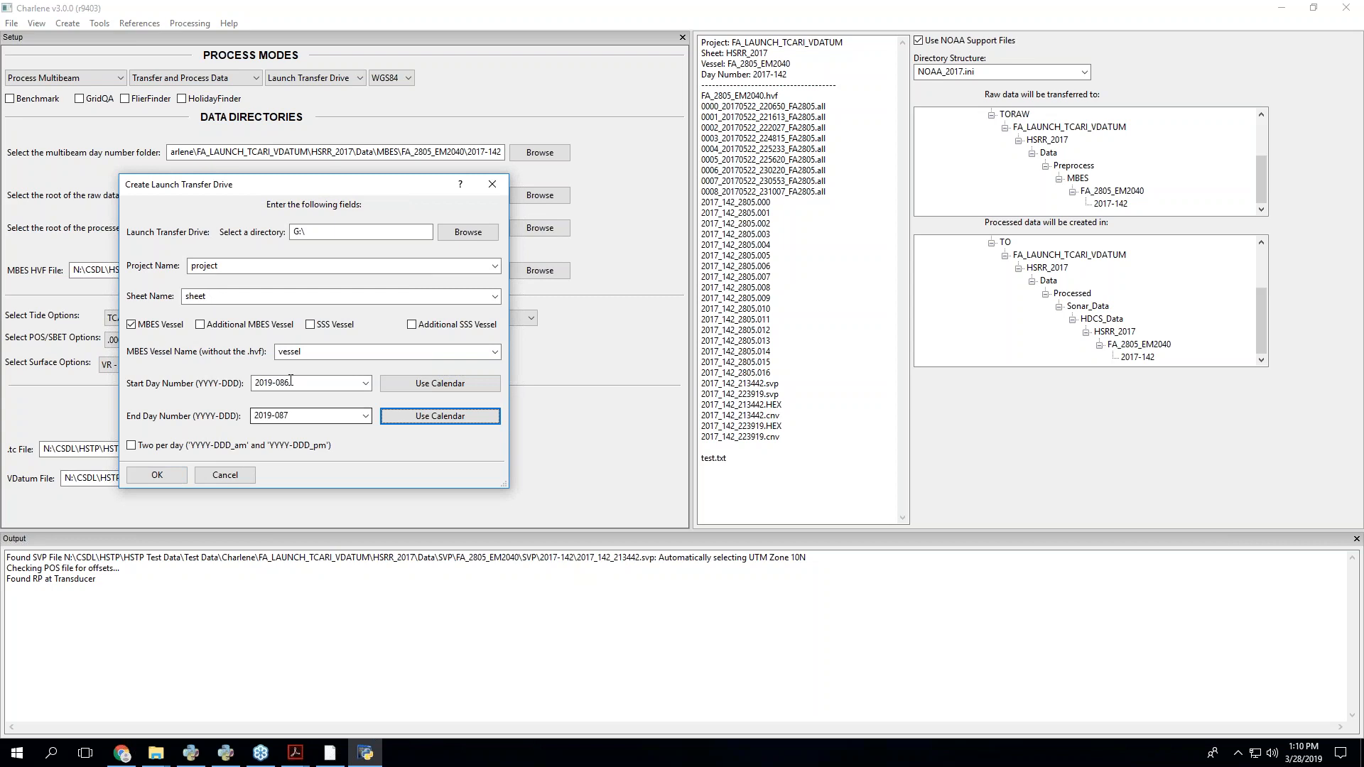
pyautogui.click(302, 417)
pyautogui.click(301, 417)
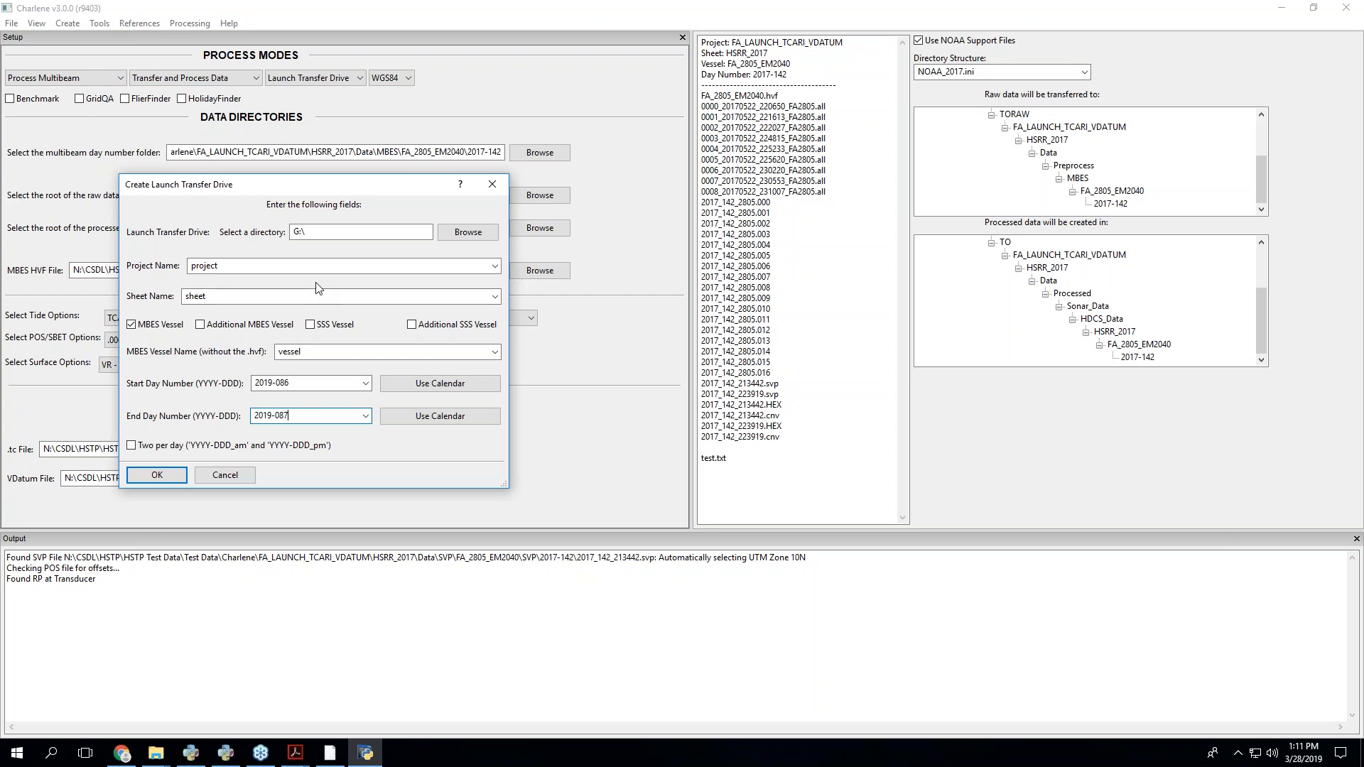
pyautogui.click(132, 447)
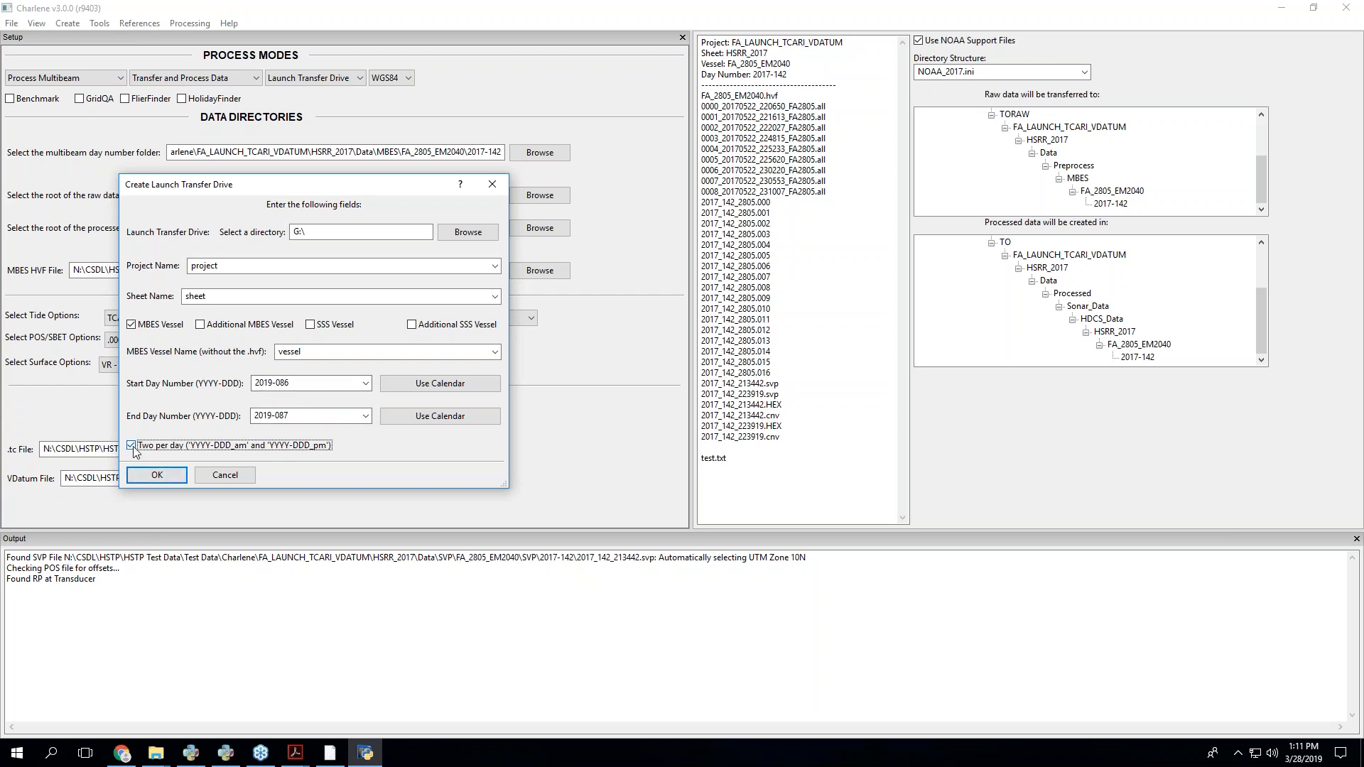
pyautogui.click(147, 476)
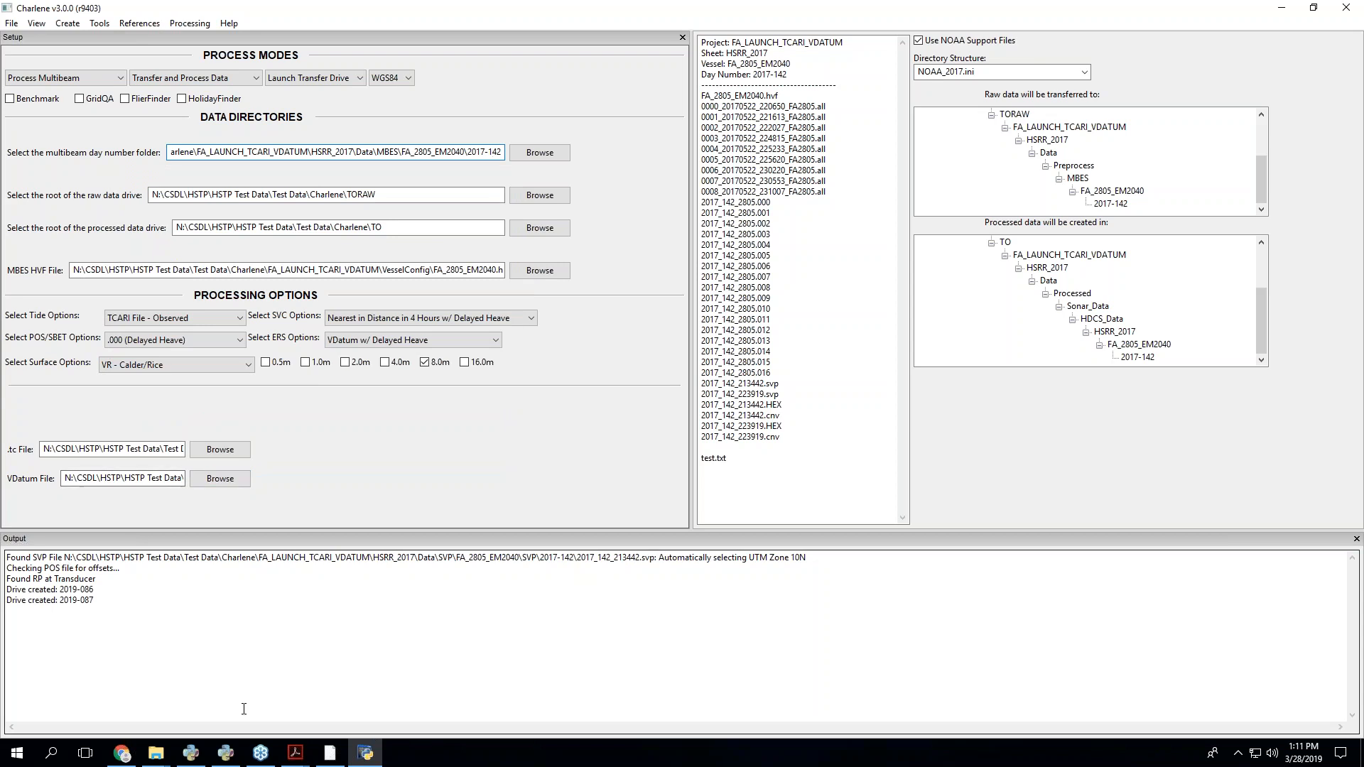
# - In File Explorer, browse Seagate Expansion Drive (G:) to project/sheet/Data/MBES/vessel and look at the created day folders
pyautogui.click(157, 760)
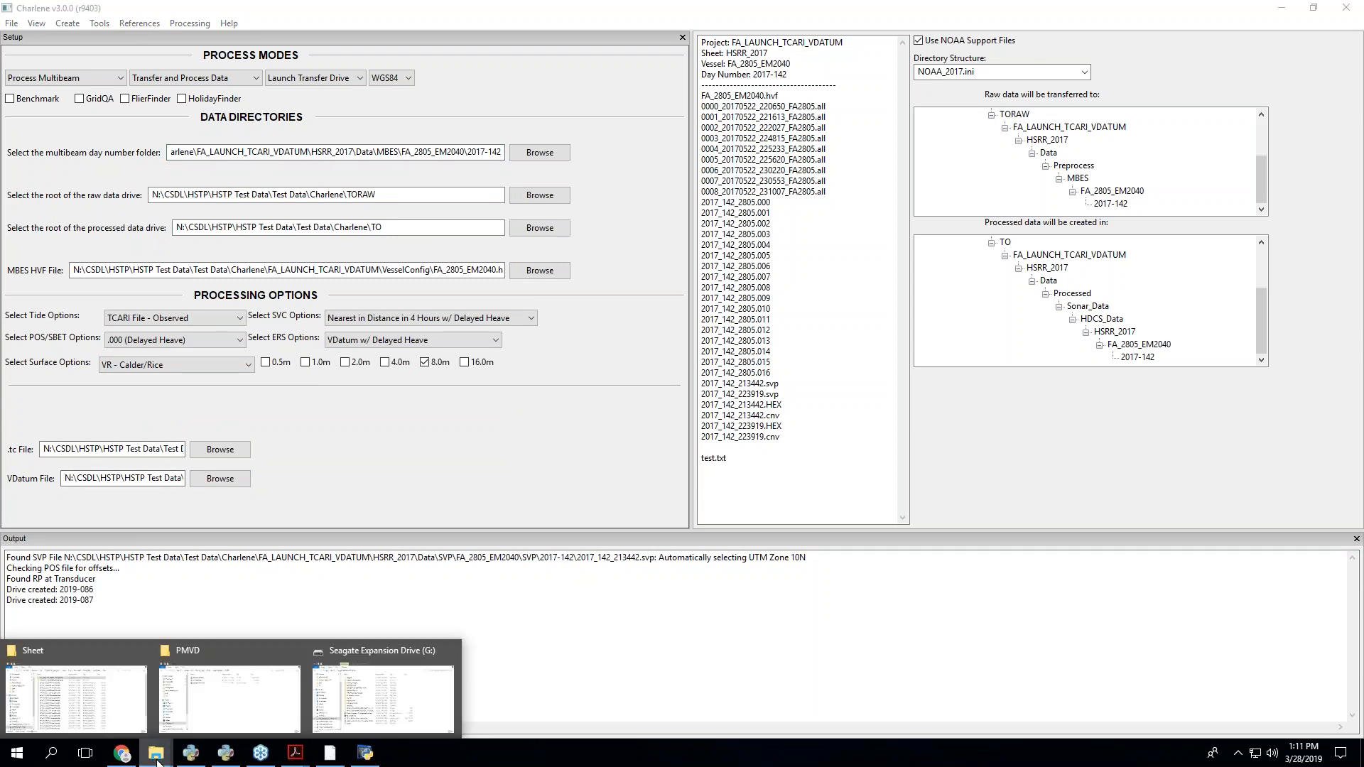
pyautogui.click(395, 710)
pyautogui.moveTo(1229, 192); pyautogui.dragTo(698, 174)
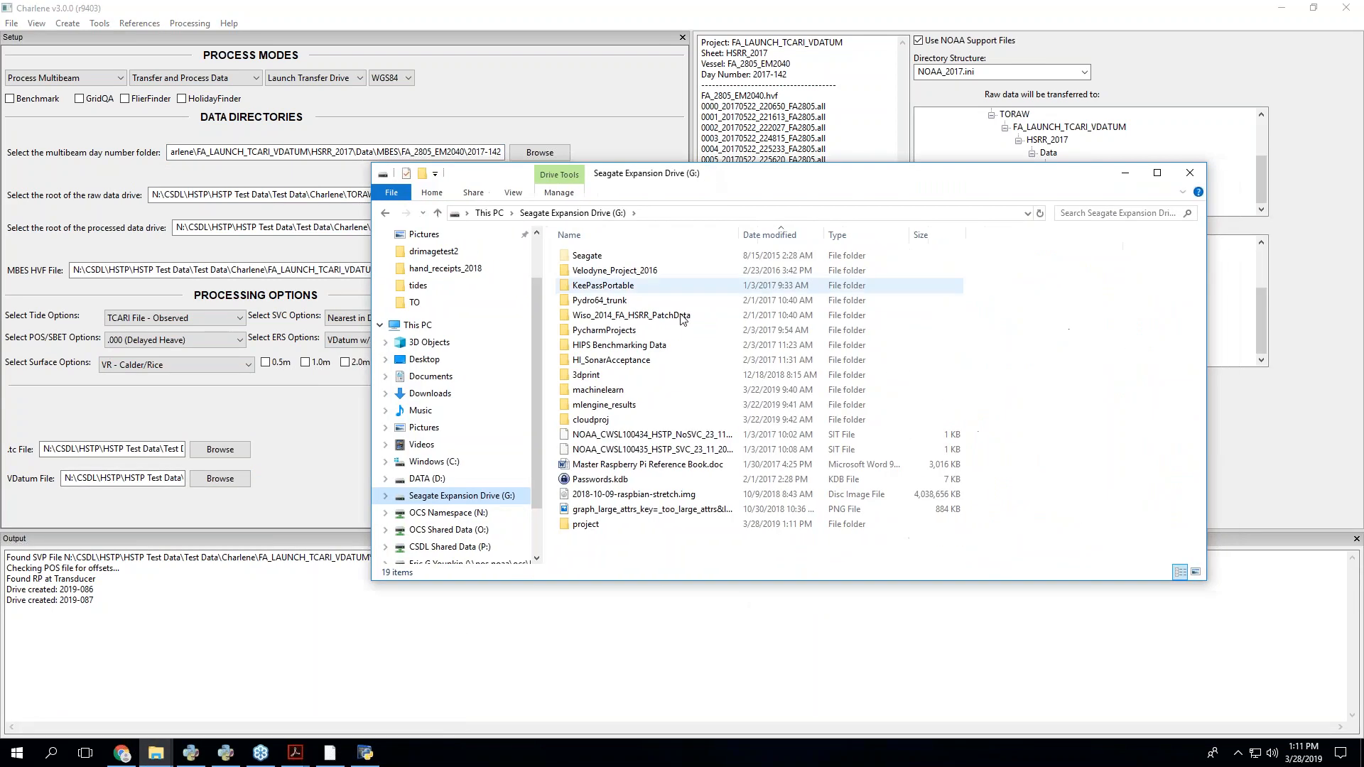
pyautogui.click(597, 525)
pyautogui.doubleClick(598, 527)
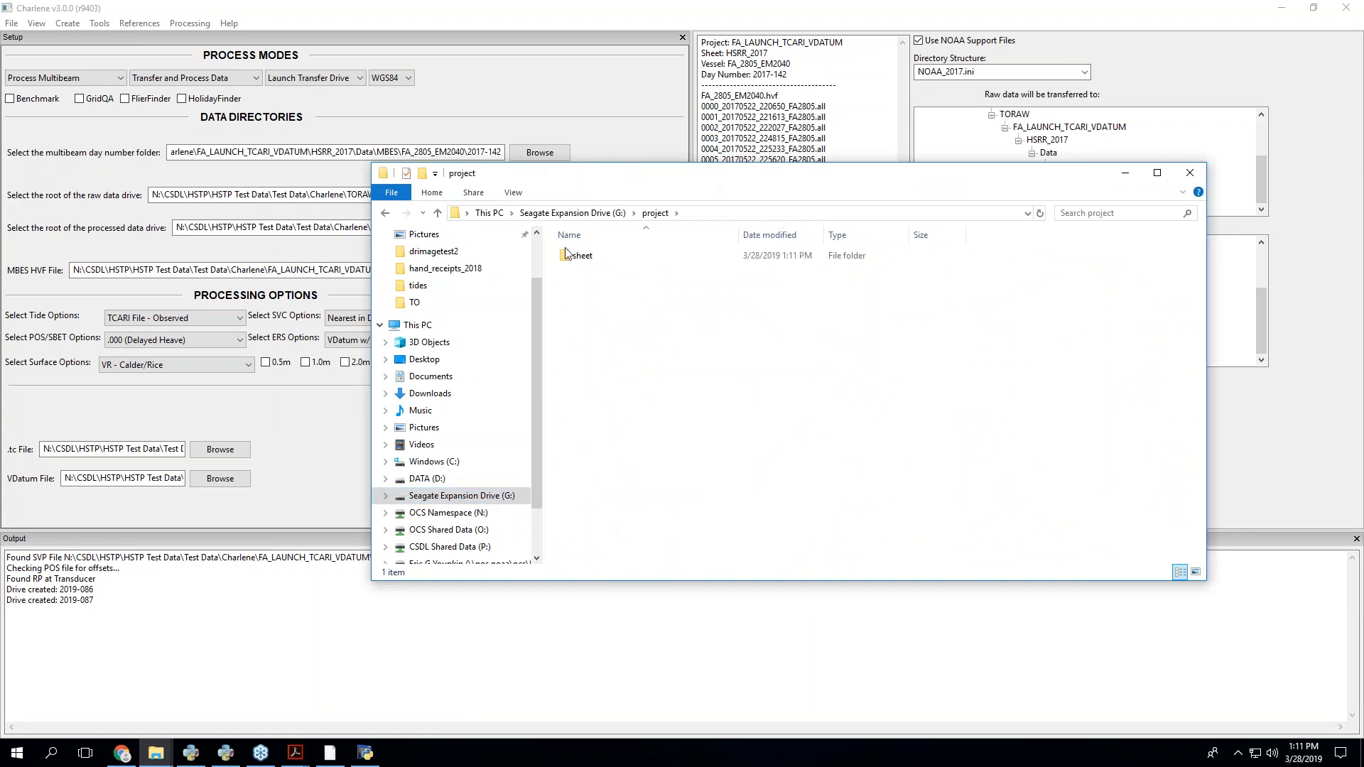
pyautogui.doubleClick(587, 256)
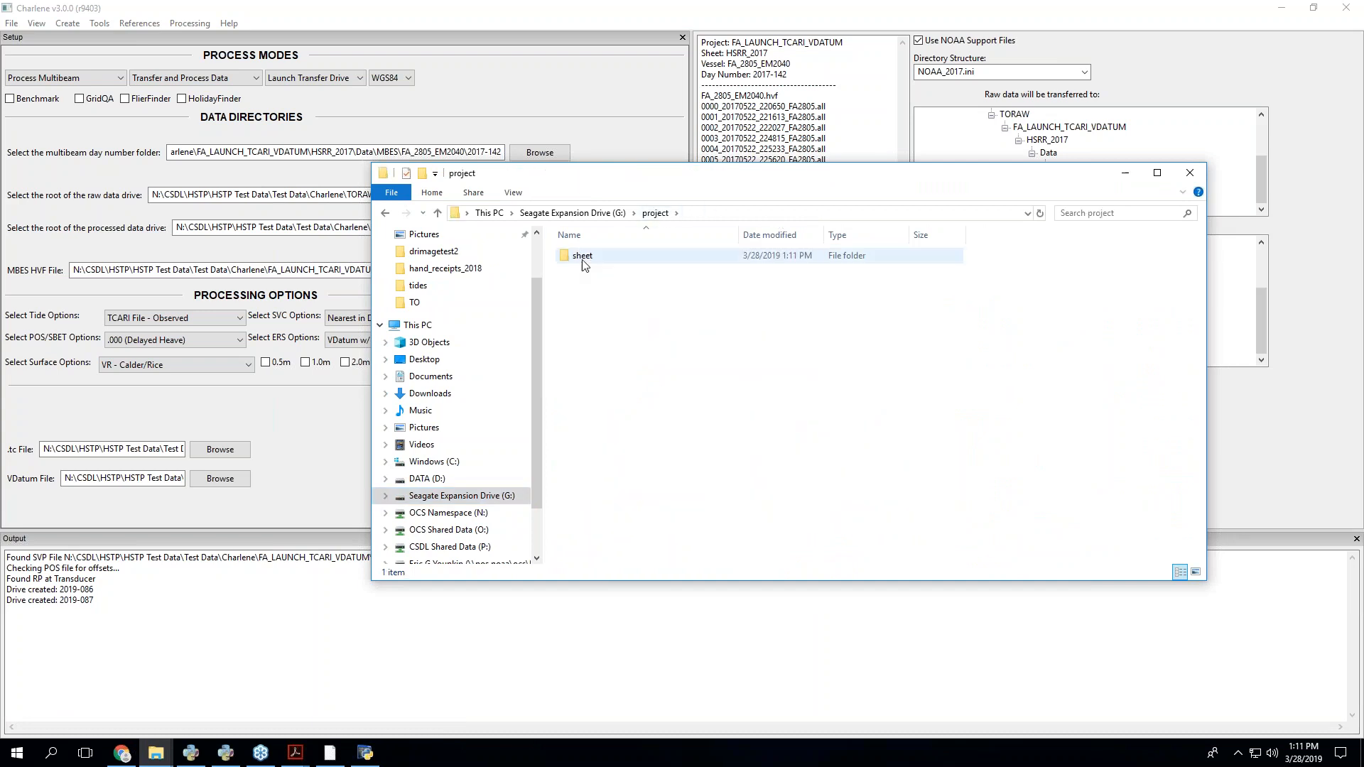
pyautogui.click(591, 256)
pyautogui.doubleClick(591, 253)
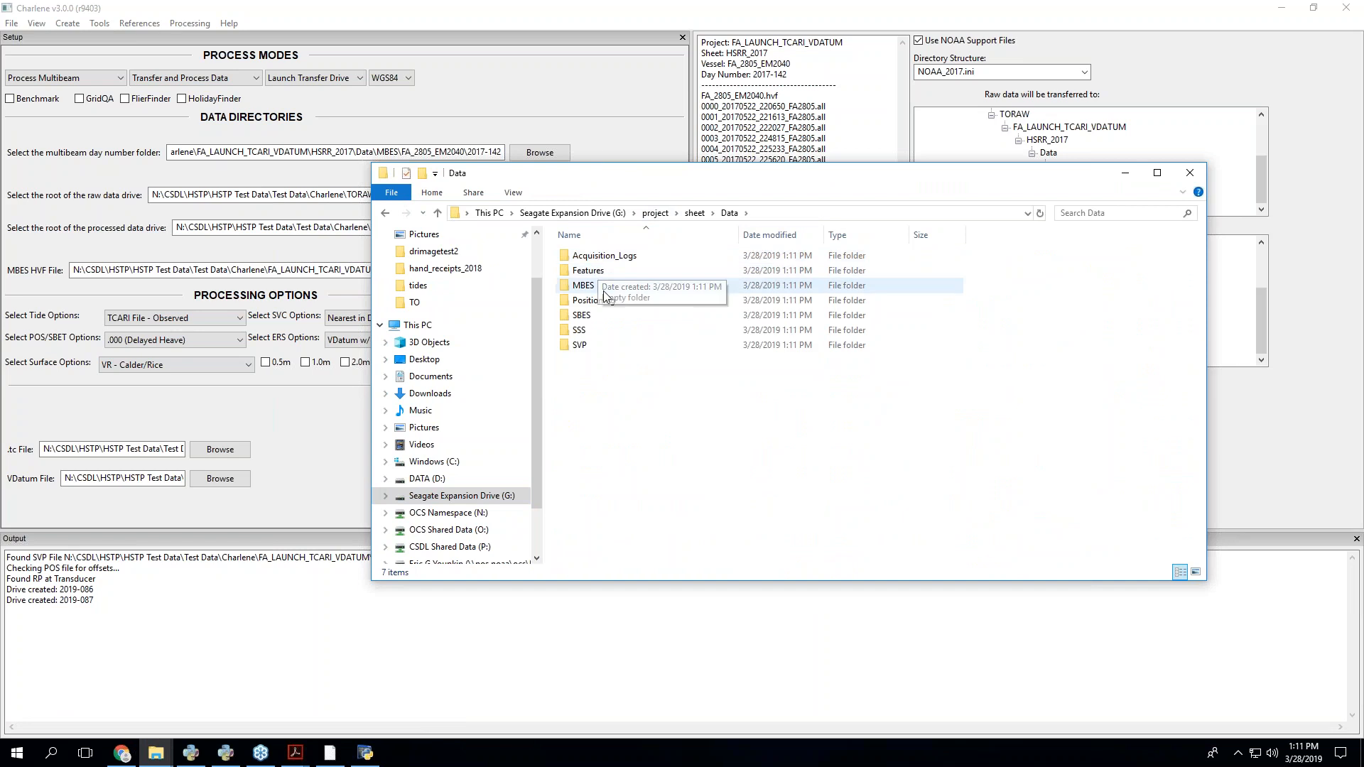
pyautogui.doubleClick(599, 284)
pyautogui.doubleClick(583, 256)
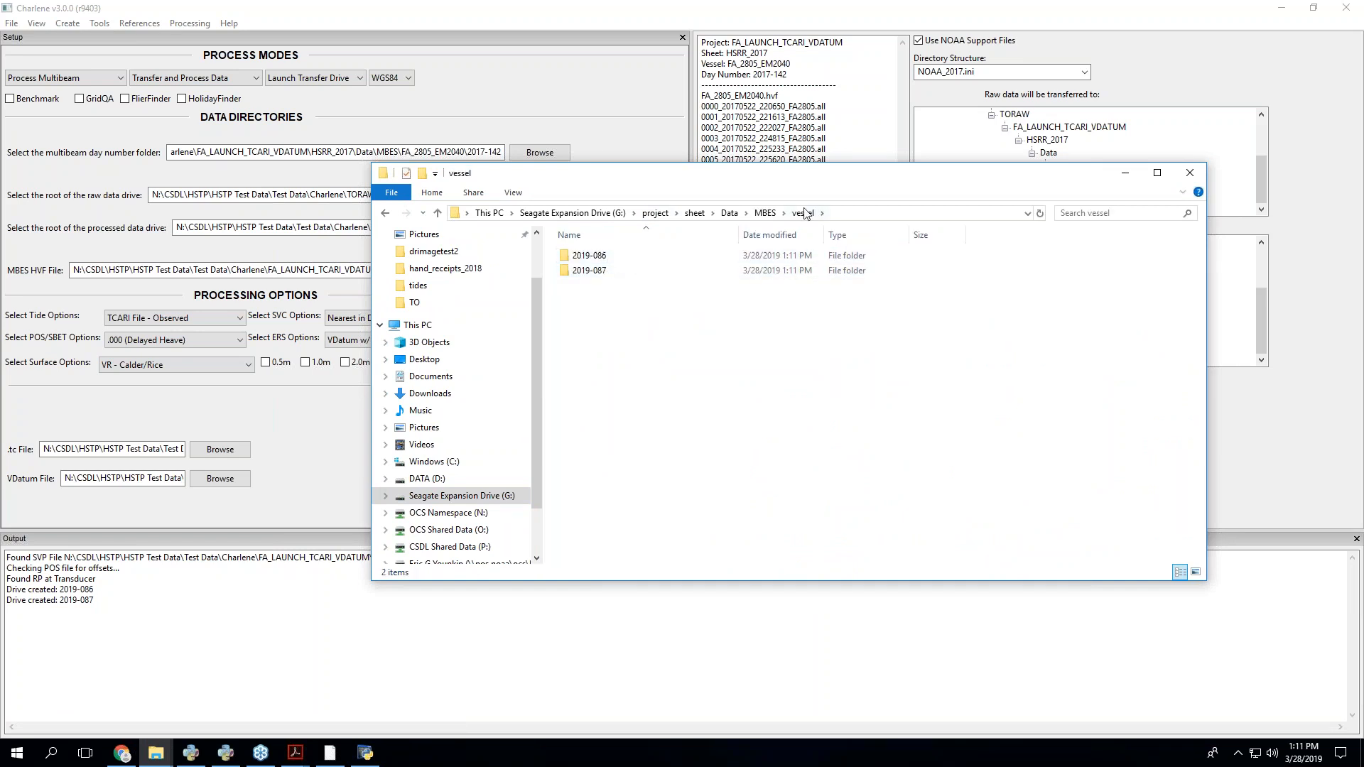
# - Look inside the SSS data folder and the multibeam day folder MBES/vessel/2019-086
pyautogui.click(730, 214)
pyautogui.doubleClick(605, 333)
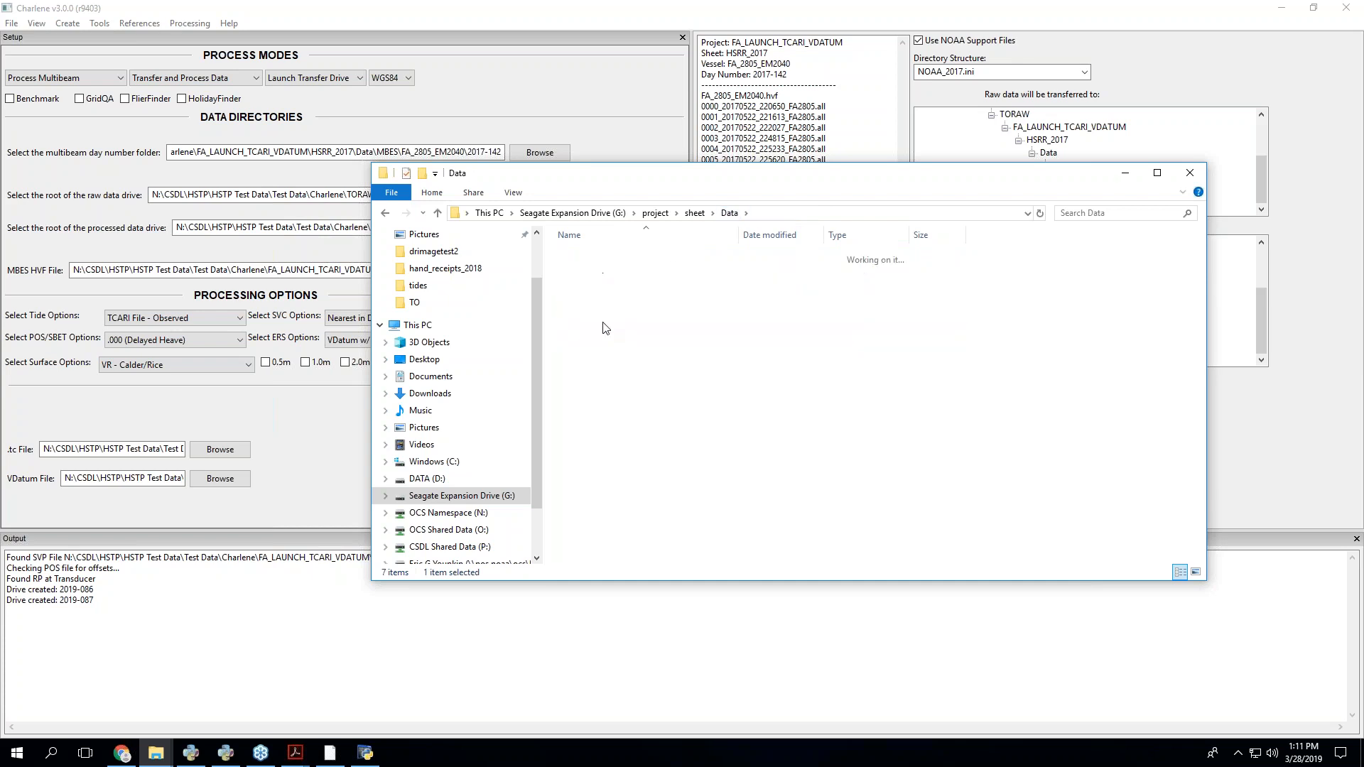
pyautogui.click(730, 213)
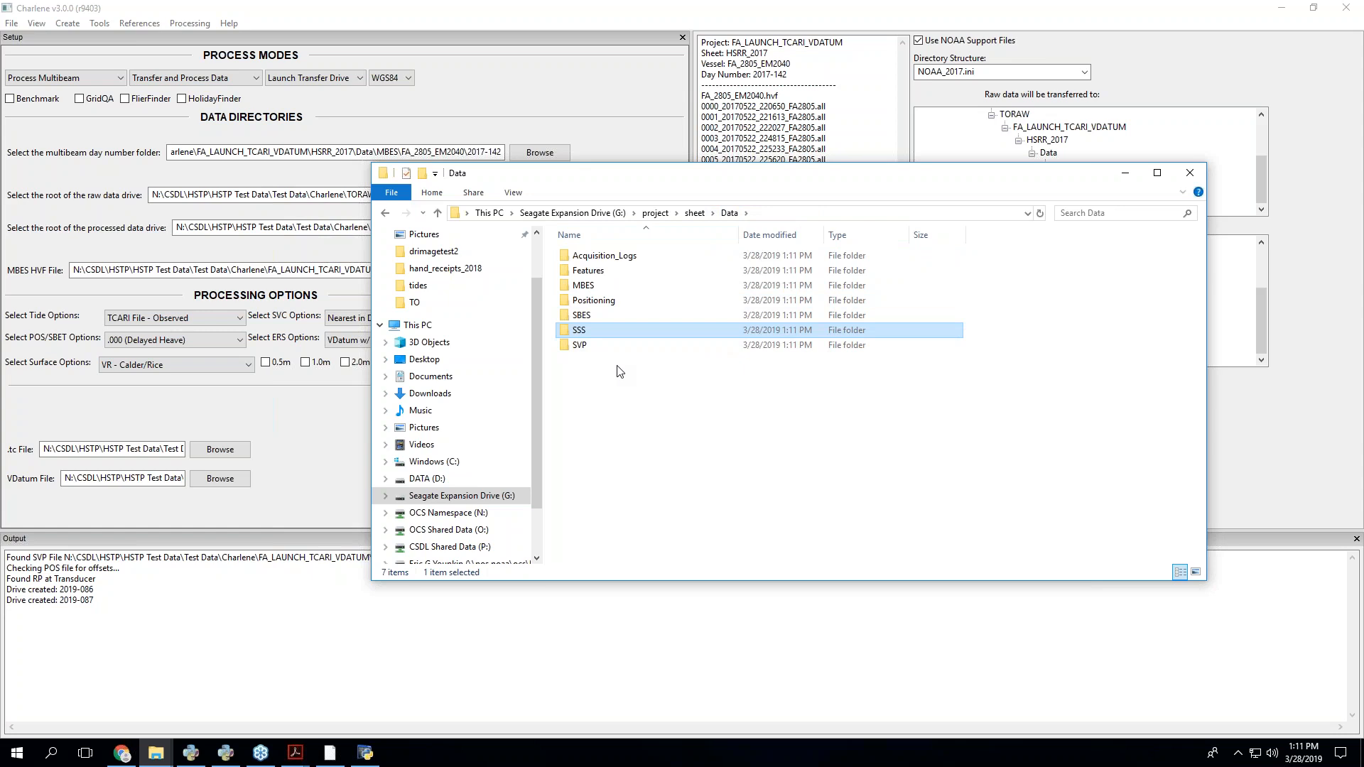
pyautogui.doubleClick(606, 286)
pyautogui.click(608, 262)
pyautogui.doubleClick(609, 263)
pyautogui.doubleClick(608, 257)
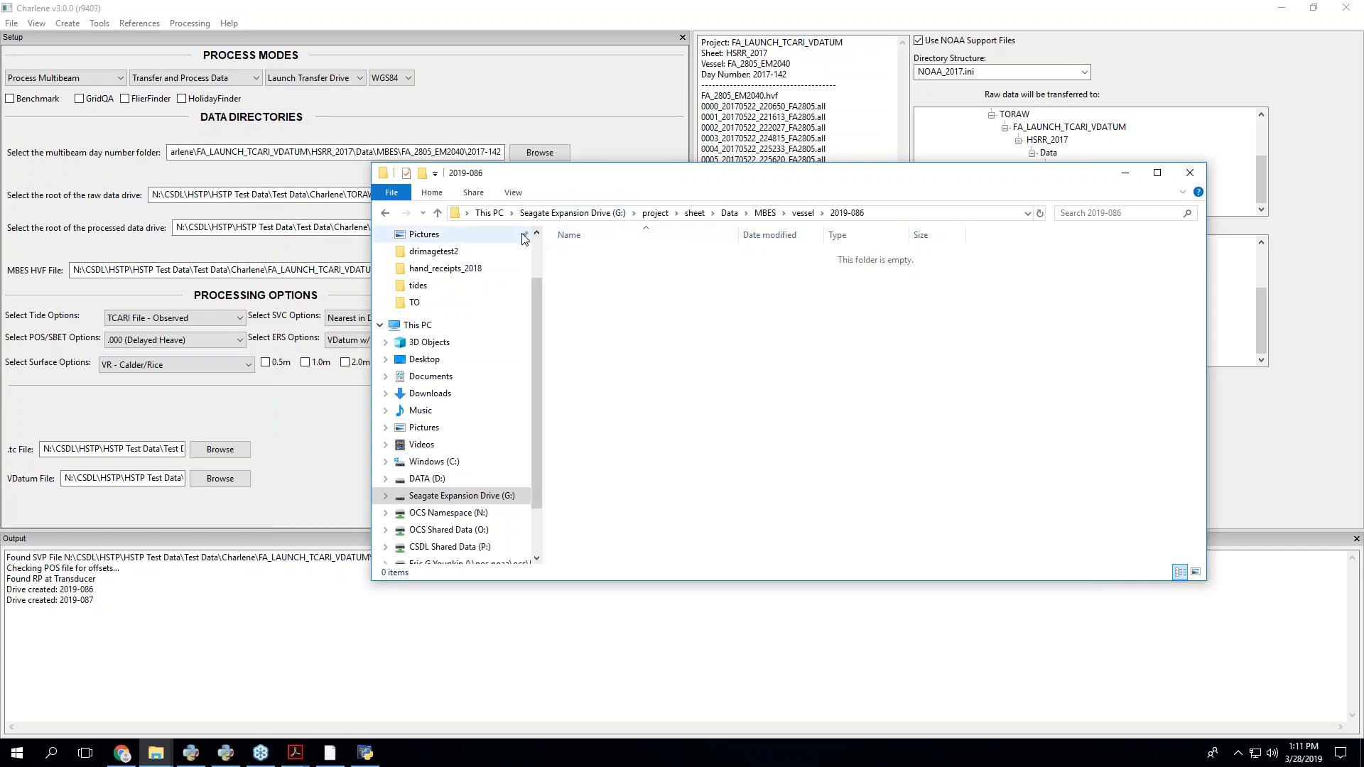
# - Look inside the positioning day folder Positioning/vessel/2019-086 and return to the Data folder
pyautogui.click(729, 213)
pyautogui.click(617, 301)
pyautogui.doubleClick(618, 301)
pyautogui.doubleClick(615, 256)
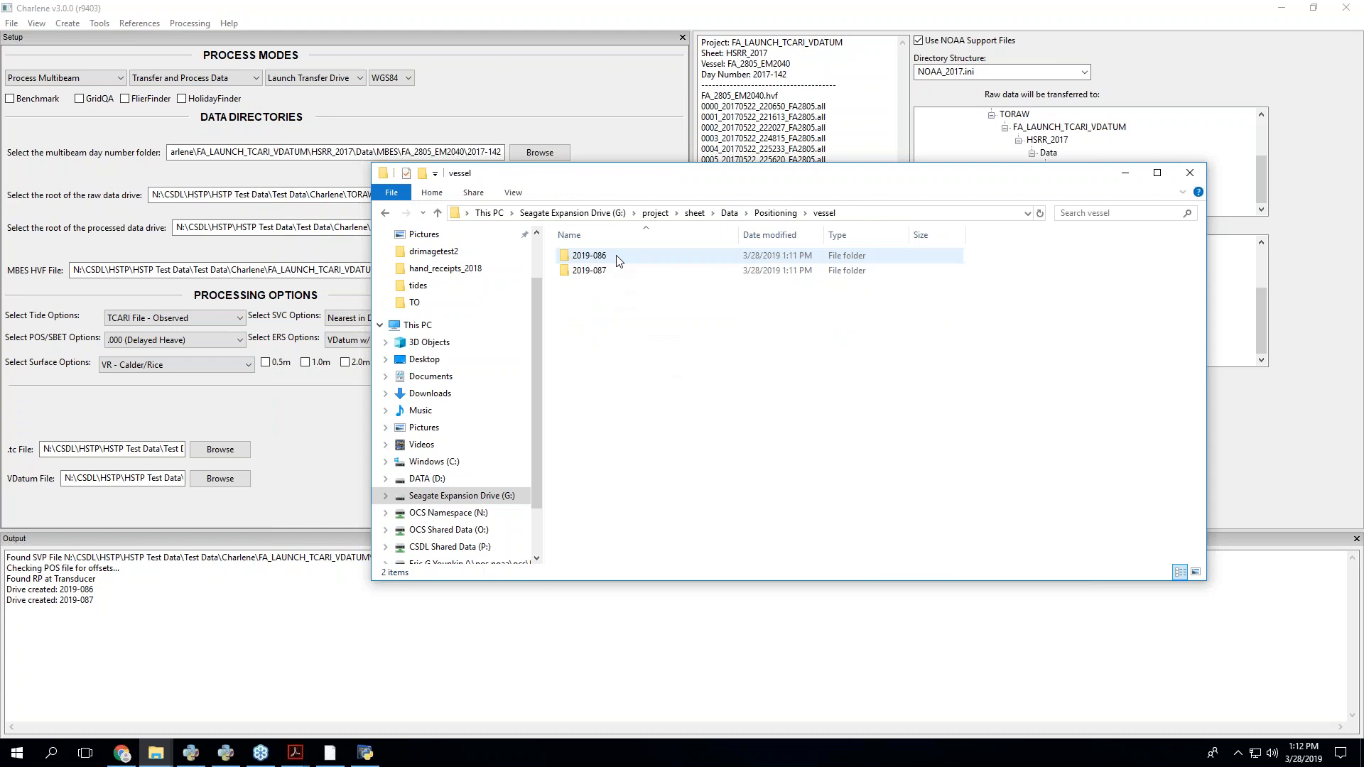
pyautogui.doubleClick(615, 257)
pyautogui.click(729, 213)
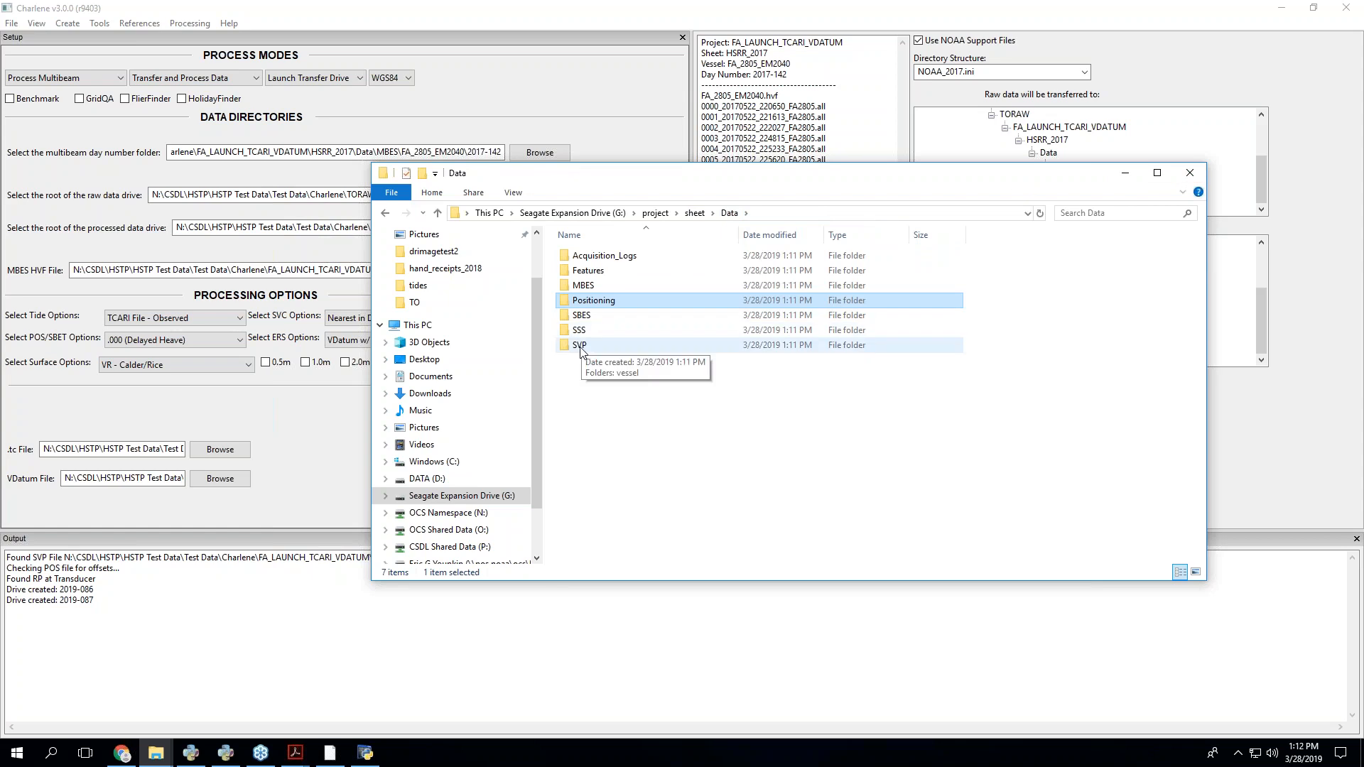
# - Look inside the sound velocity day folder SVP/vessel/SVP/2019-086 and move the Explorer window out of the way
pyautogui.doubleClick(631, 345)
pyautogui.click(620, 260)
pyautogui.doubleClick(618, 260)
pyautogui.doubleClick(619, 289)
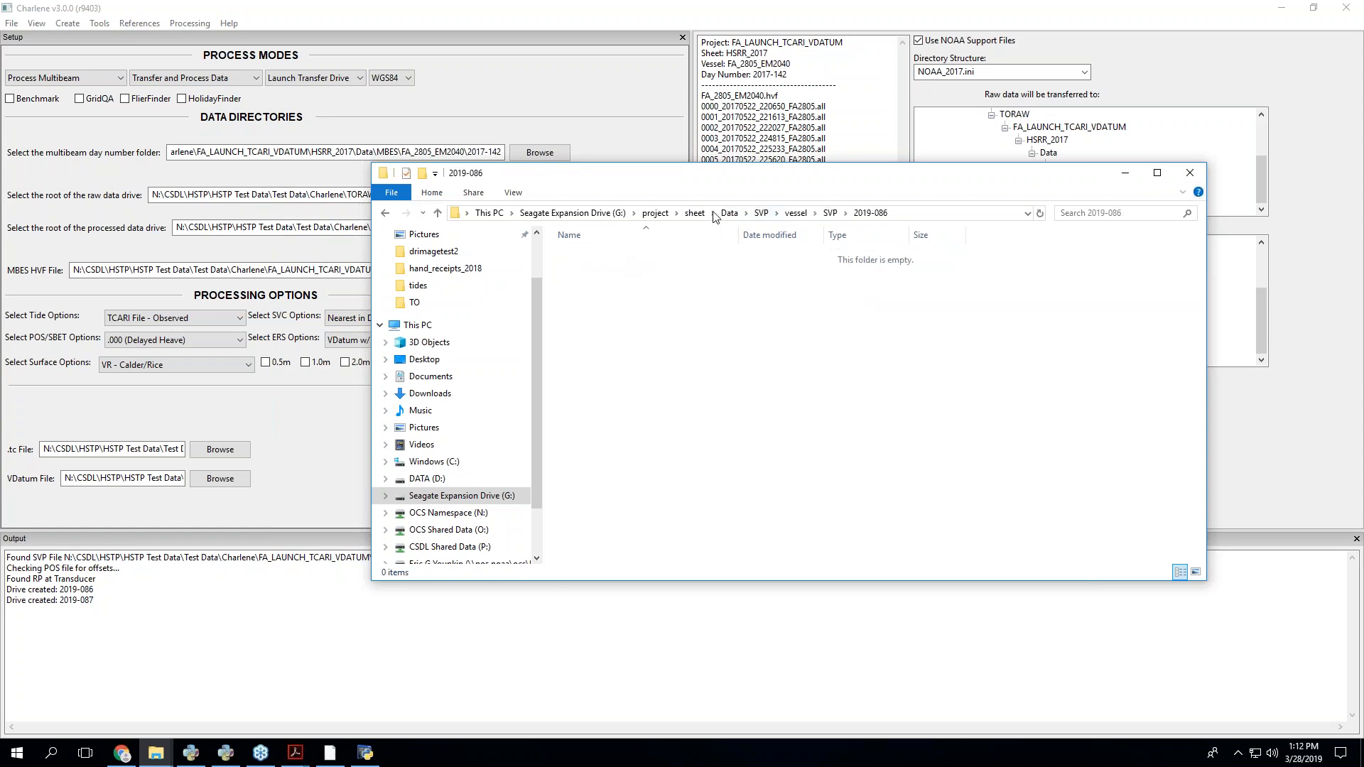
pyautogui.click(1130, 177)
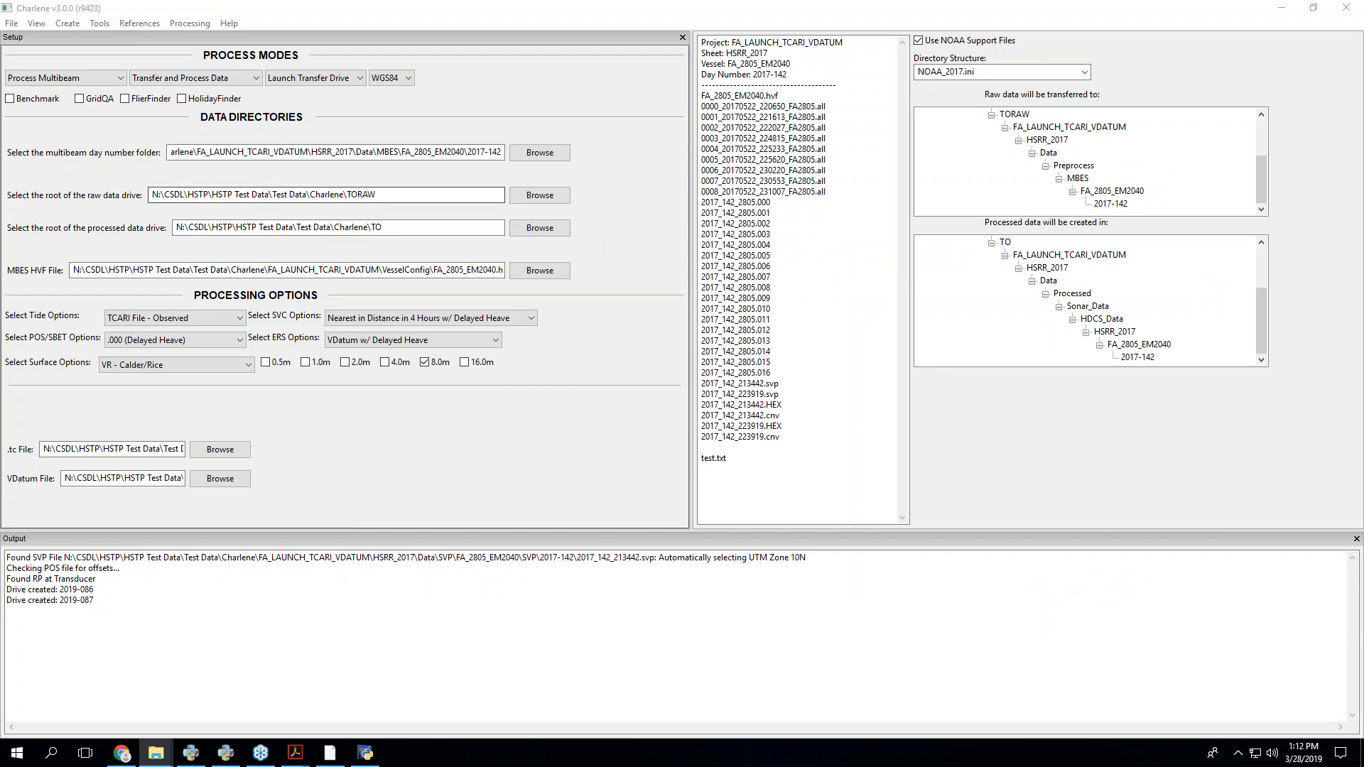
# - Copy the path G:\project\sheet\Data\MBES\vessel\2019-086 from File Explorer and set it as Charlene's multibeam day number folder
pyautogui.moveTo(1363, 465); pyautogui.dragTo(878, 440)
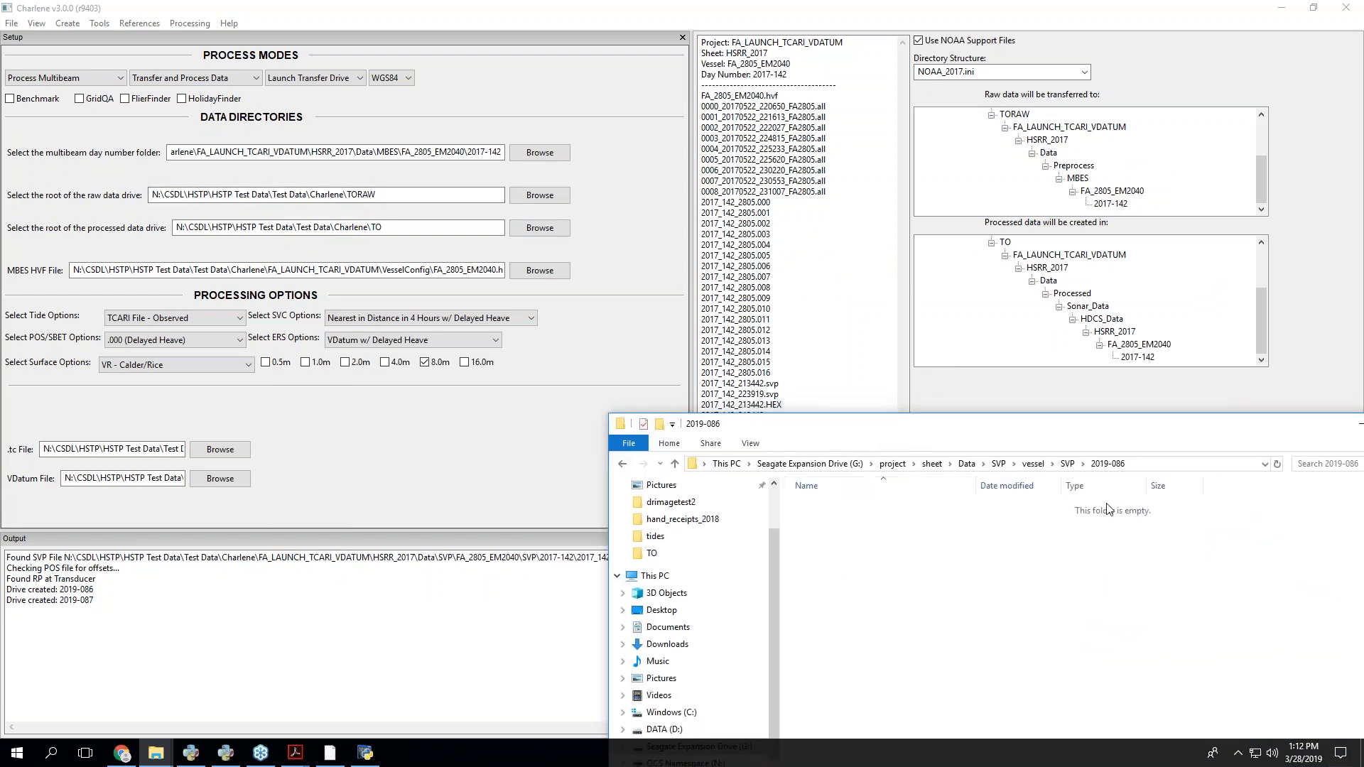
pyautogui.click(970, 466)
pyautogui.doubleClick(828, 536)
pyautogui.doubleClick(843, 508)
pyautogui.doubleClick(838, 508)
pyautogui.click(1146, 465)
pyautogui.hotkey('ctrl', 'c')
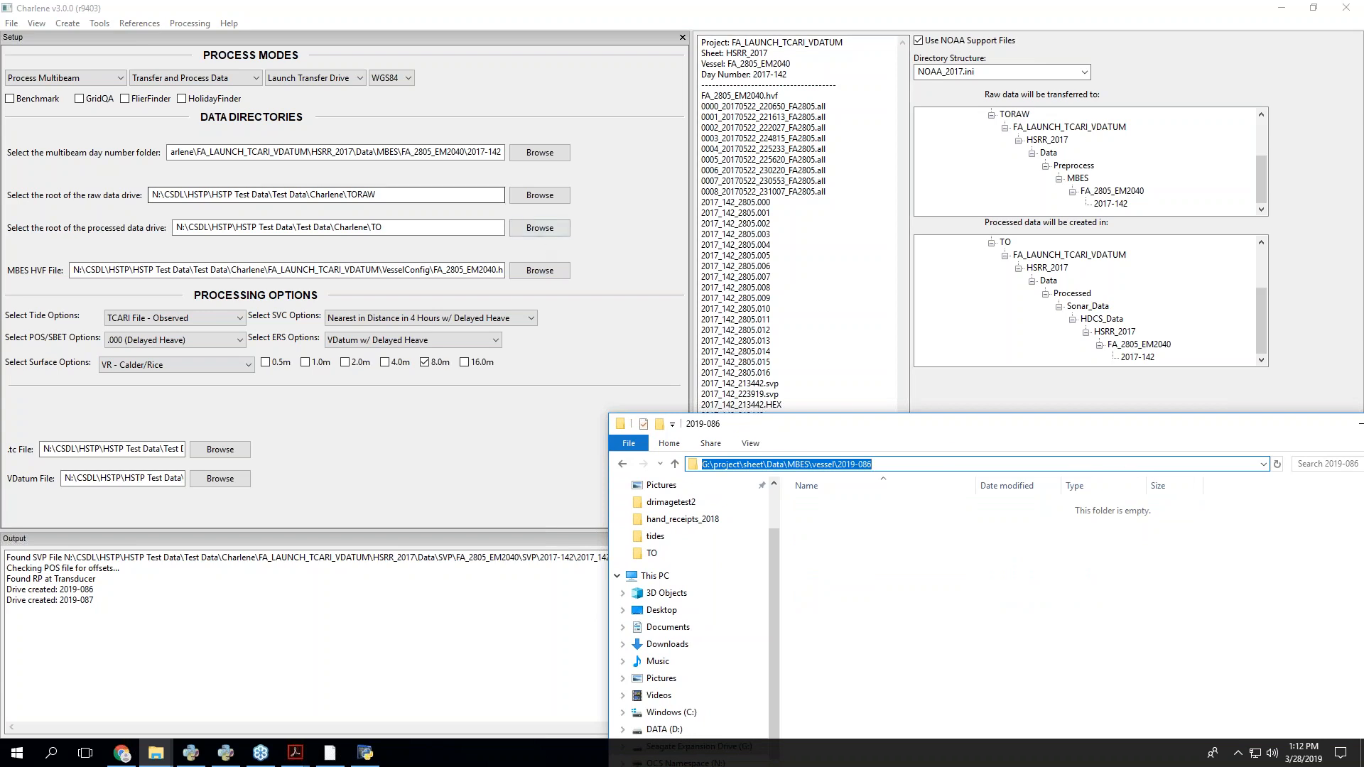
pyautogui.click(457, 152)
pyautogui.hotkey('ctrl', 'a')
pyautogui.hotkey('ctrl', 'v')
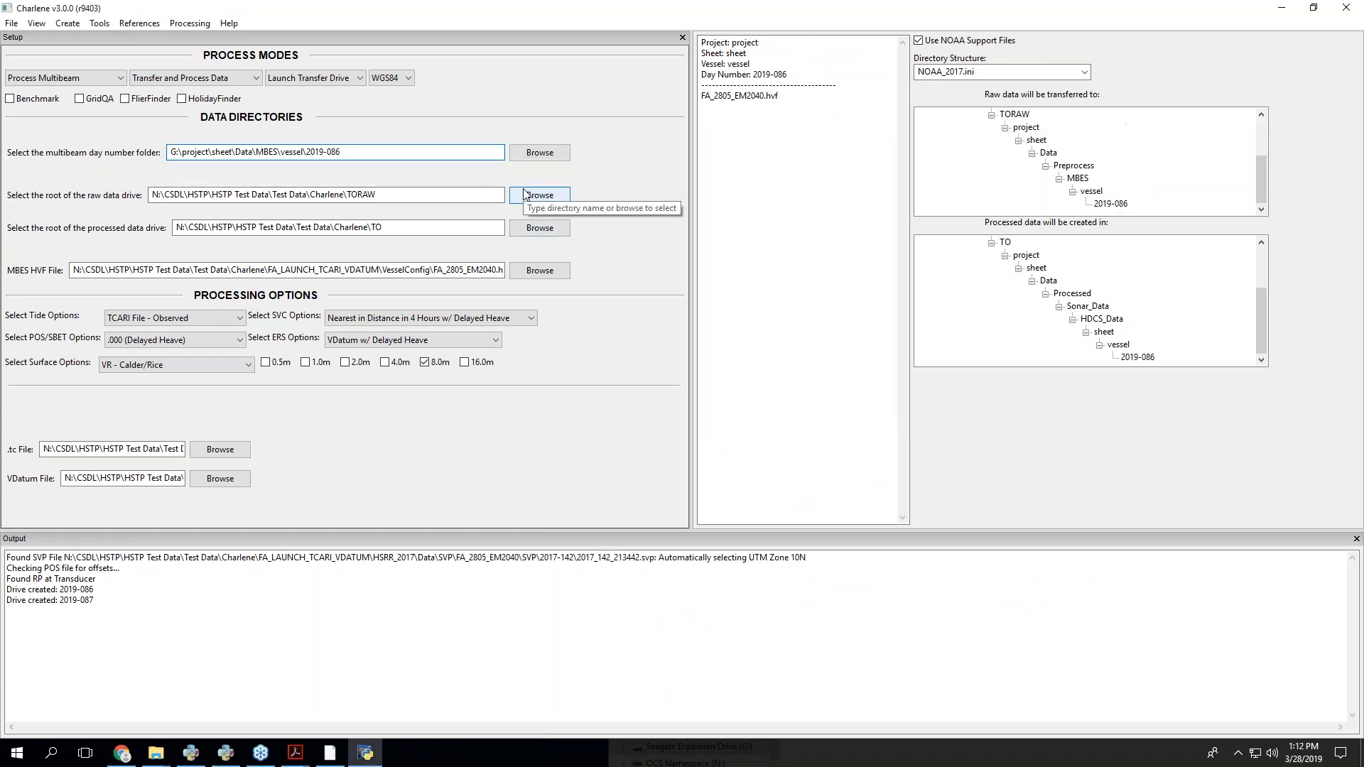
# - Clear the MBES HVF file path
pyautogui.click(483, 273)
pyautogui.hotkey('ctrl', 'a')
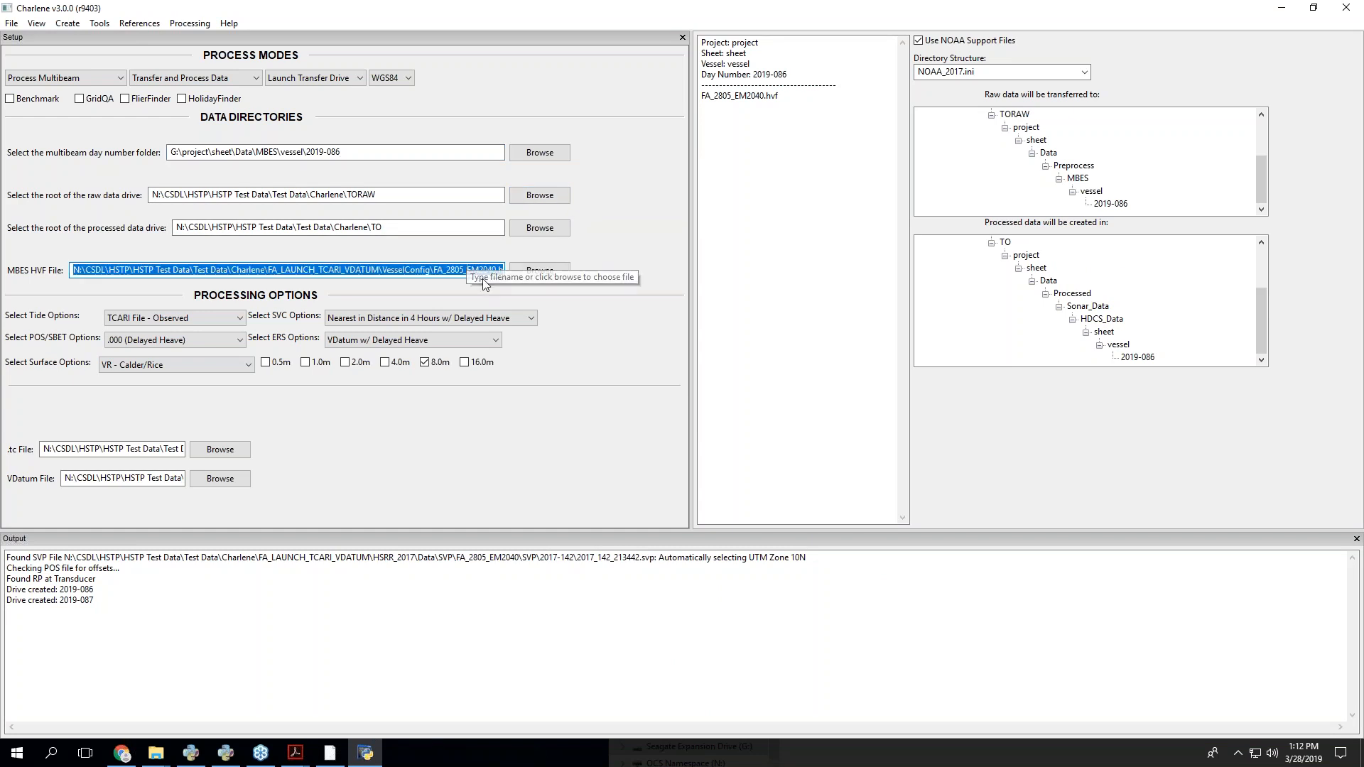
pyautogui.press('BackSpace')
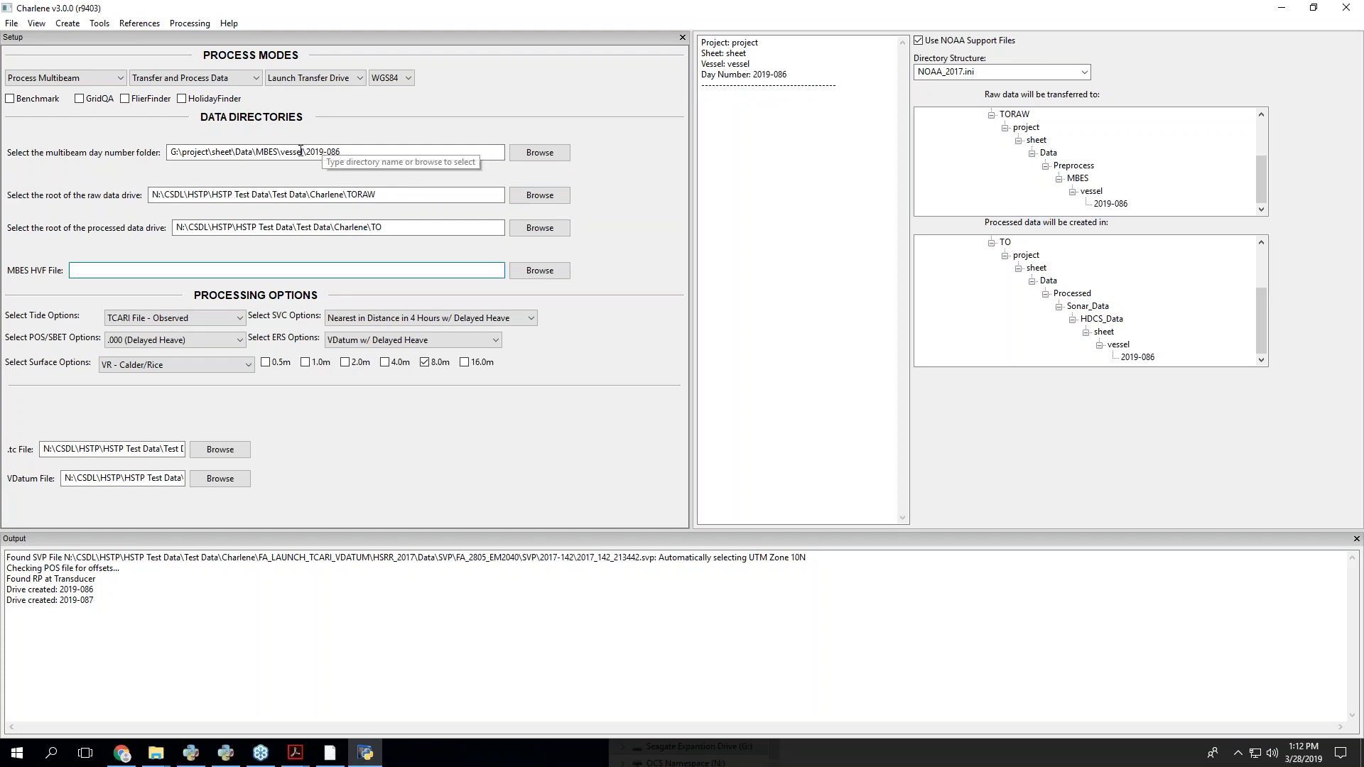
# - Compare the multibeam day number folder path with the vessel and day number in the project summary
pyautogui.click(377, 158)
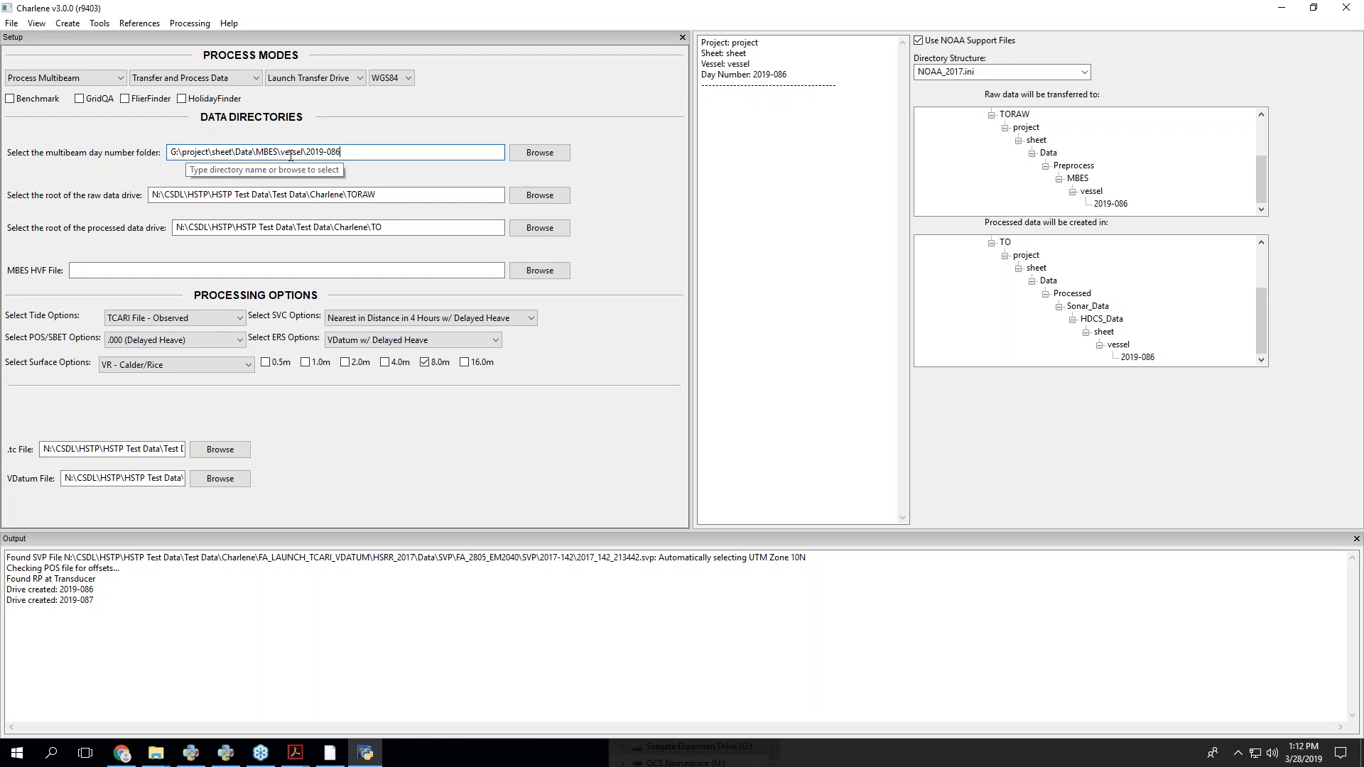
pyautogui.doubleClick(739, 63)
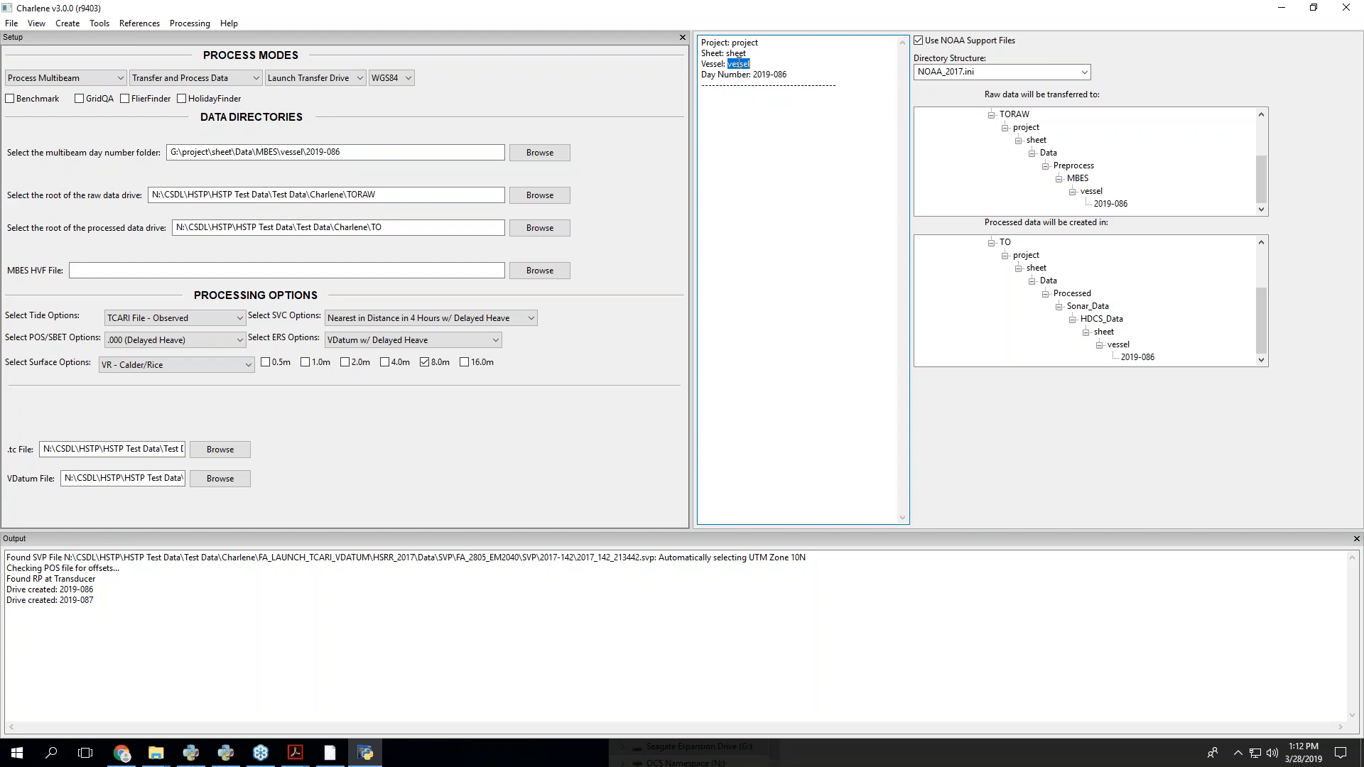
pyautogui.doubleClick(762, 74)
# - Start choosing the multibeam day number folder and browse to N:\CSDL\HSTP\HSTP Test Data\Test Data\Charlene
pyautogui.click(555, 153)
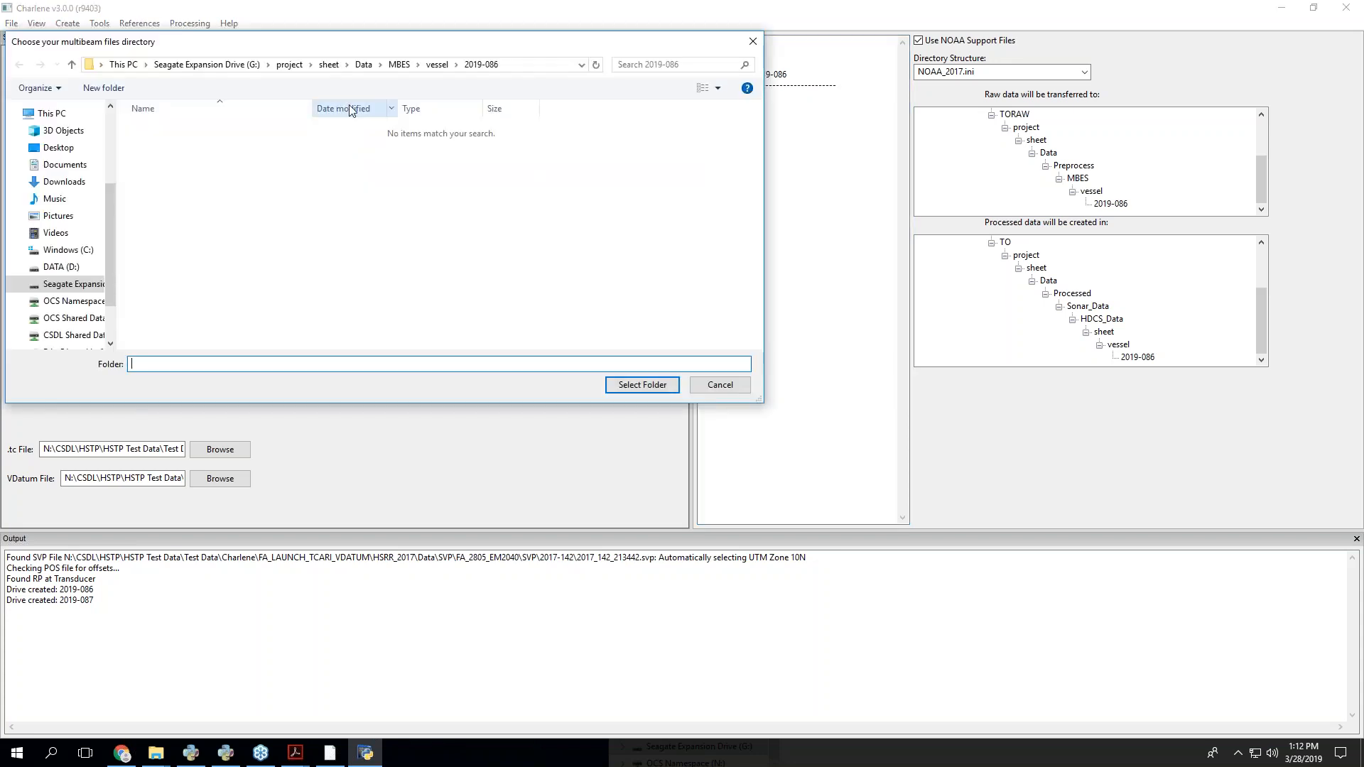
pyautogui.click(73, 302)
pyautogui.doubleClick(162, 129)
pyautogui.doubleClick(165, 144)
pyautogui.doubleClick(162, 129)
pyautogui.doubleClick(164, 128)
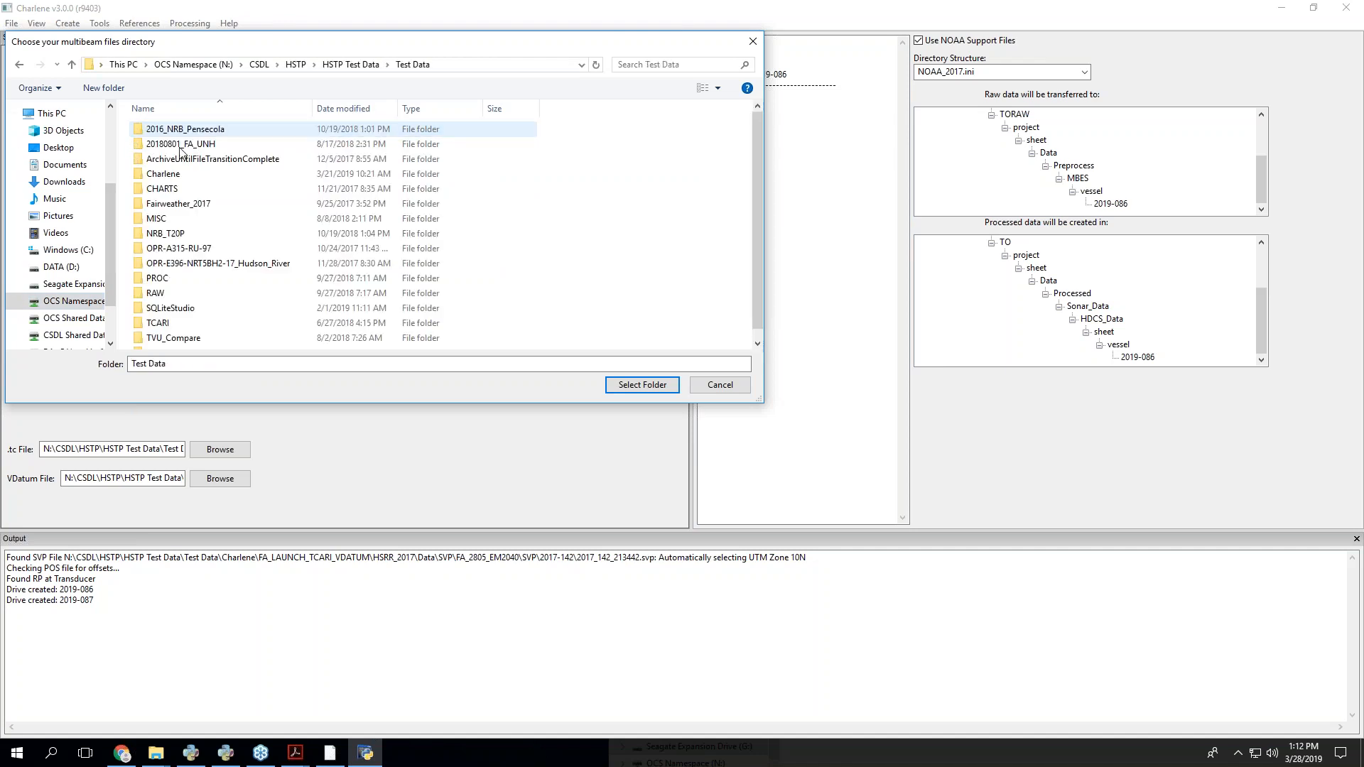
pyautogui.click(184, 173)
pyautogui.doubleClick(183, 172)
pyautogui.scroll(-3, 228, 184)
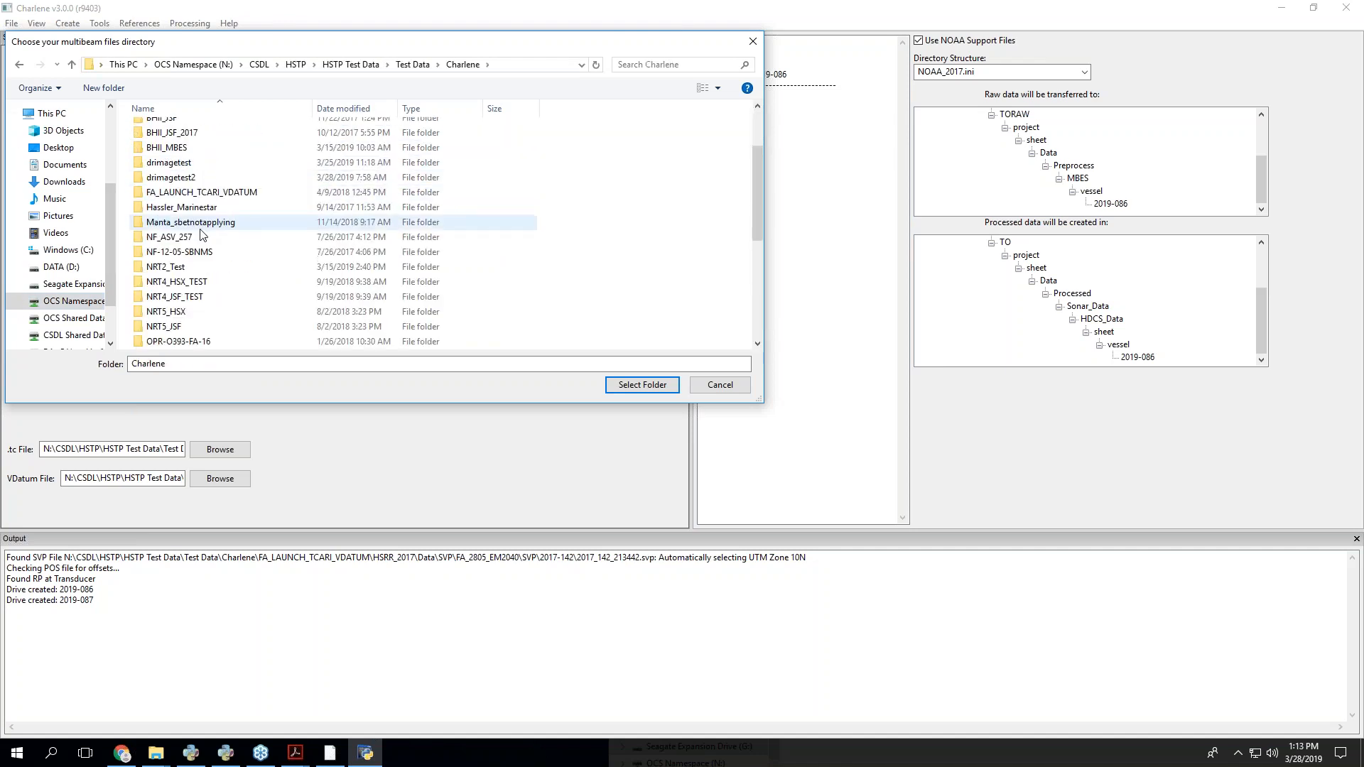
# - Set FA_LAUNCH_TCARI_VDATUM\HSRR_2017\Data\MBES\FA_2805_EM2040\2017-142 as the multibeam day number folder
pyautogui.click(239, 148)
pyautogui.doubleClick(239, 148)
pyautogui.doubleClick(193, 132)
pyautogui.doubleClick(195, 133)
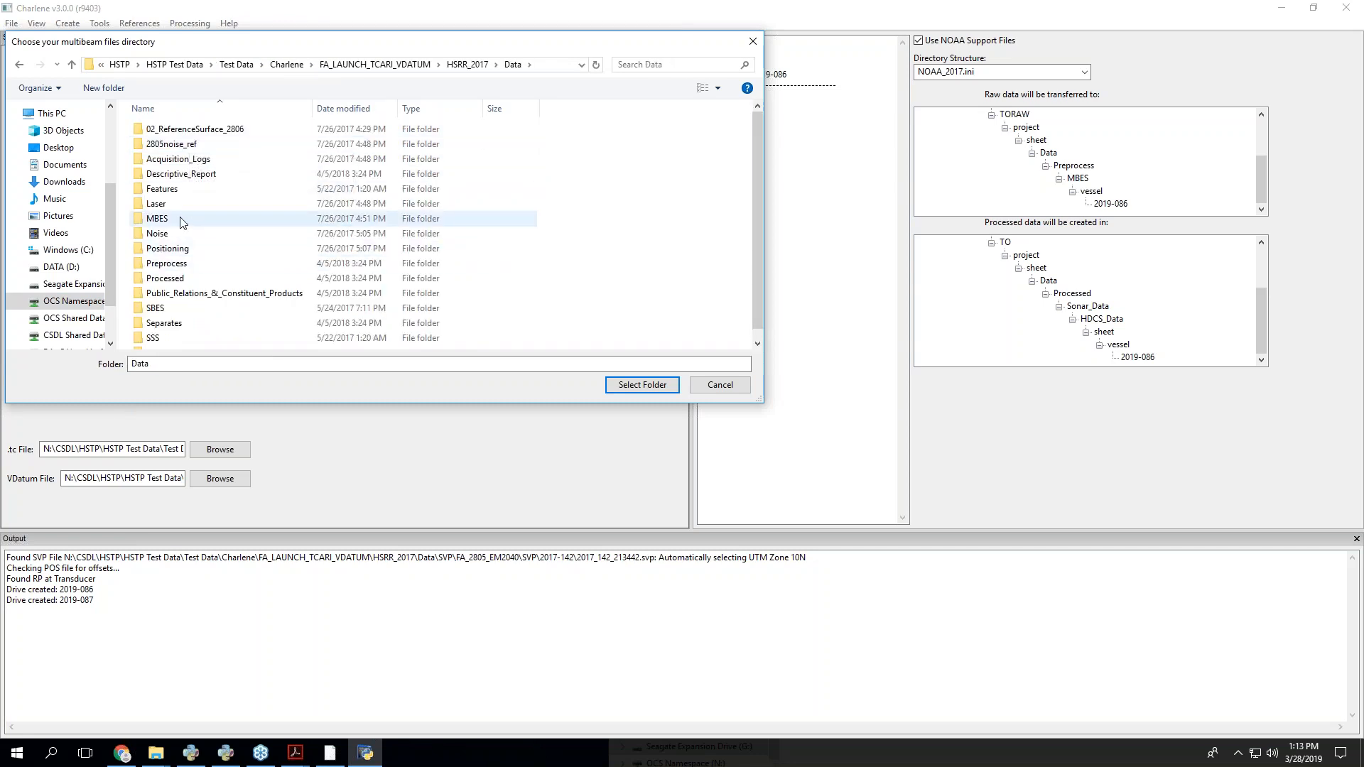
pyautogui.doubleClick(181, 220)
pyautogui.doubleClick(199, 132)
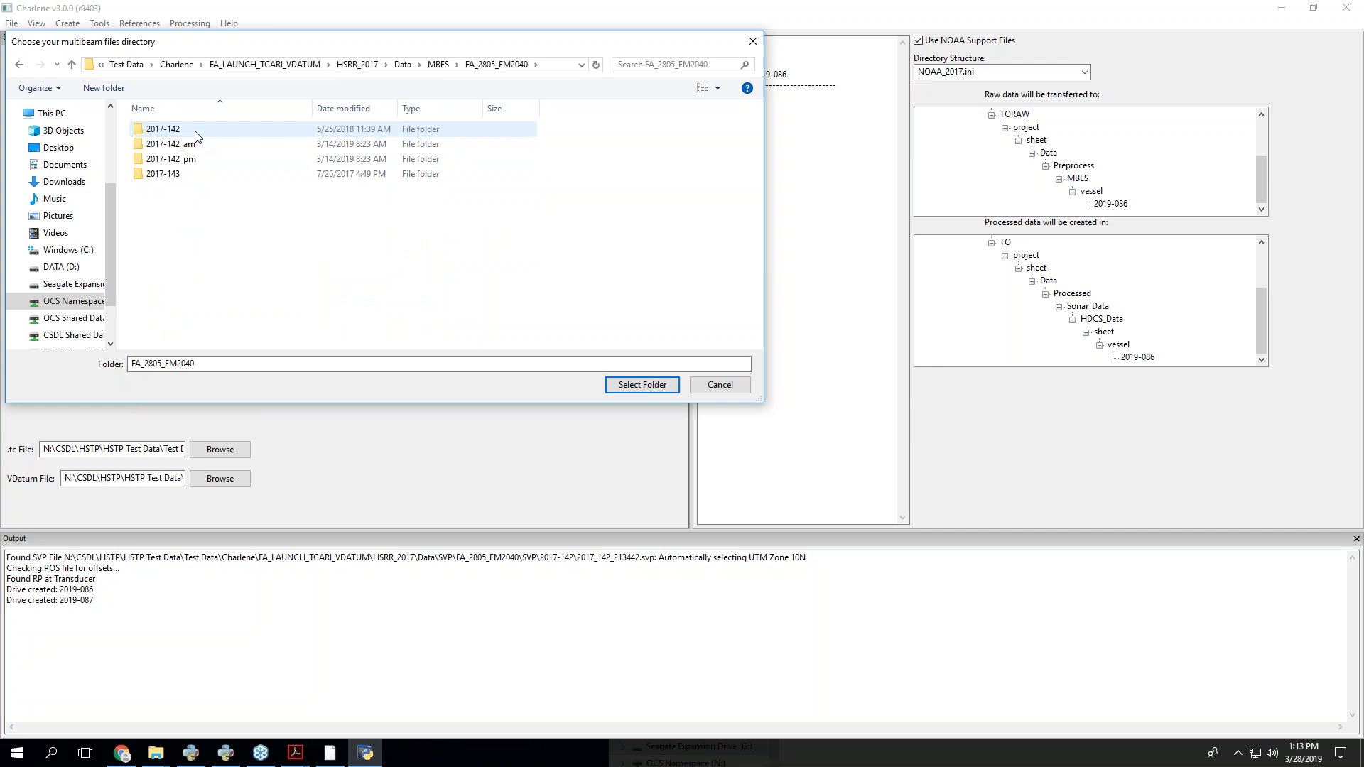
pyautogui.doubleClick(197, 135)
pyautogui.click(629, 386)
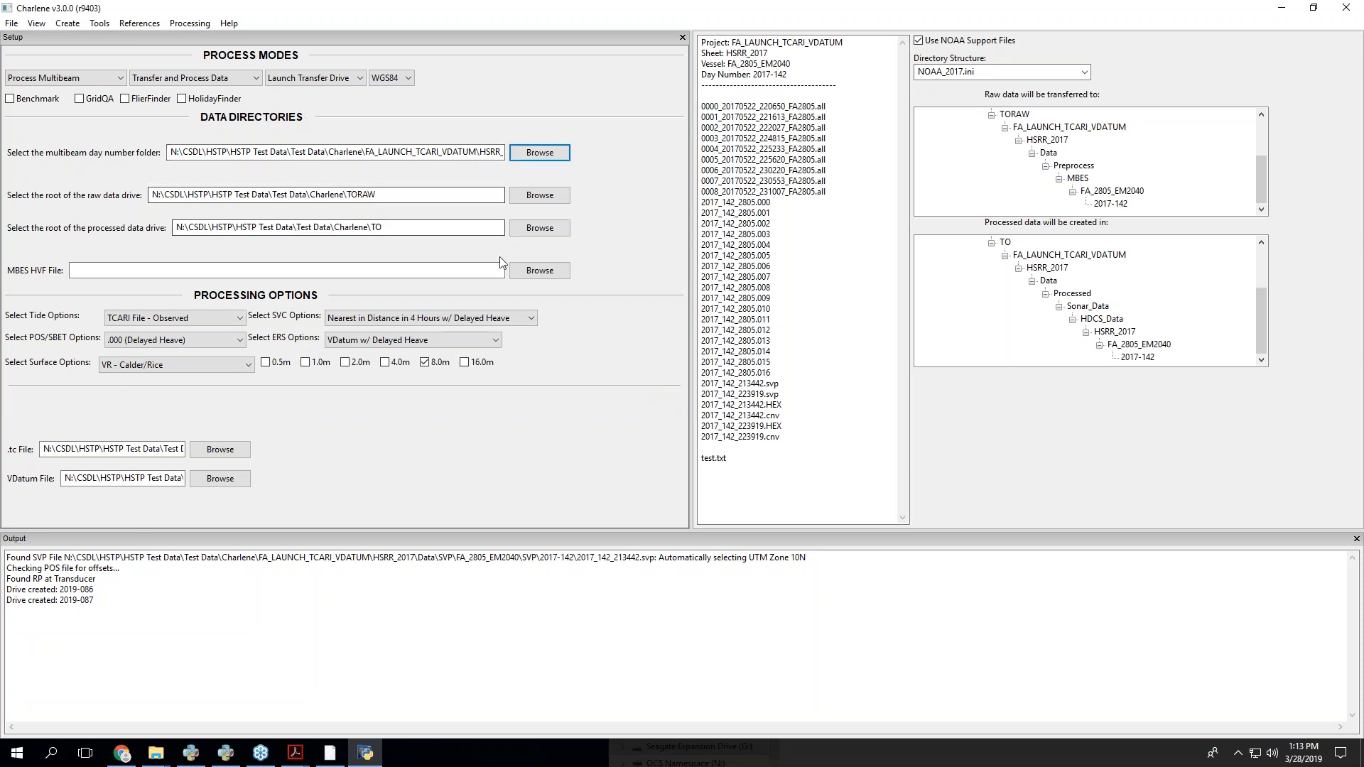
# - Check the project, sheet, vessel and day number listed in the summary for the chosen multibeam folder
pyautogui.click(784, 43)
pyautogui.doubleClick(785, 43)
pyautogui.doubleClick(756, 54)
pyautogui.doubleClick(762, 64)
pyautogui.doubleClick(772, 74)
pyautogui.moveTo(754, 75); pyautogui.dragTo(798, 73)
pyautogui.click(461, 253)
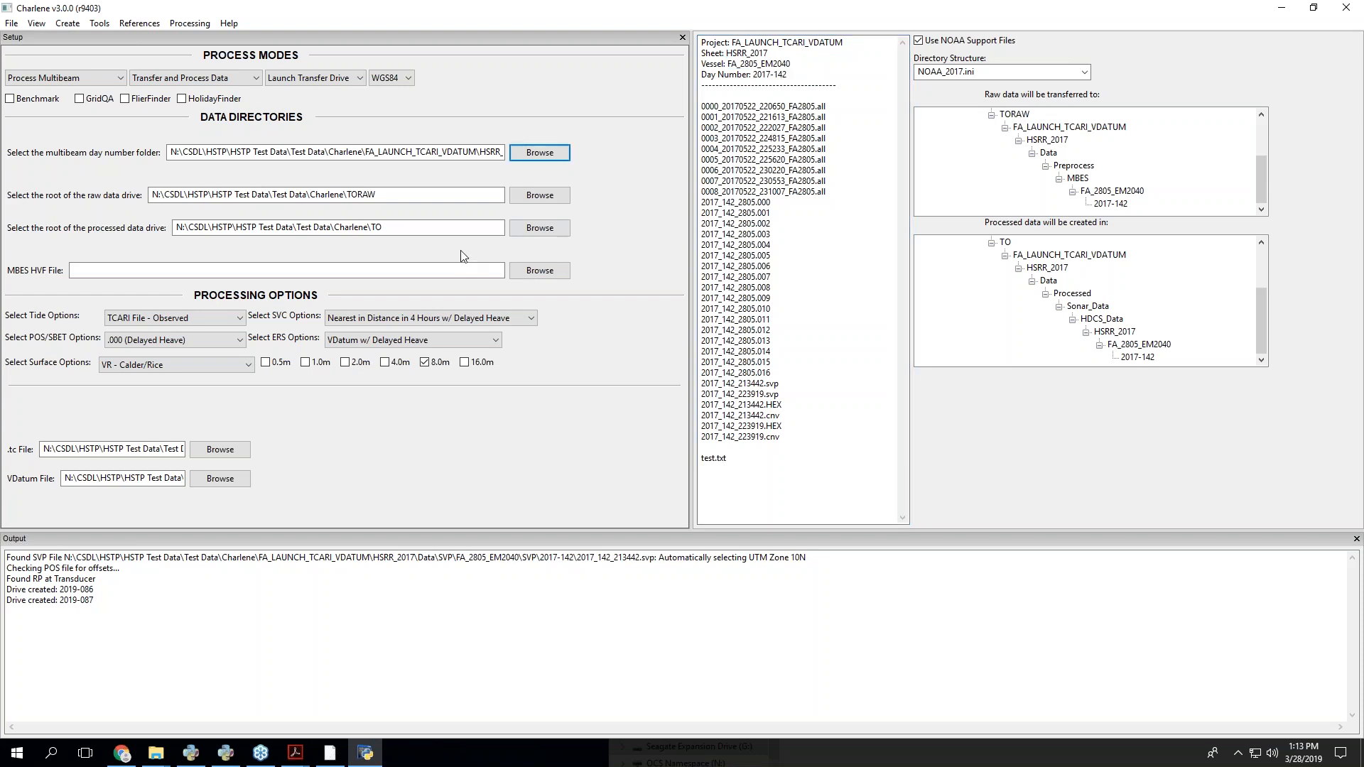
# - Set the MBES HVF file to FA_2805_EM2040.hvf from the FA_LAUNCH_TCARI_VDATUM\VesselConfig folder
pyautogui.click(540, 271)
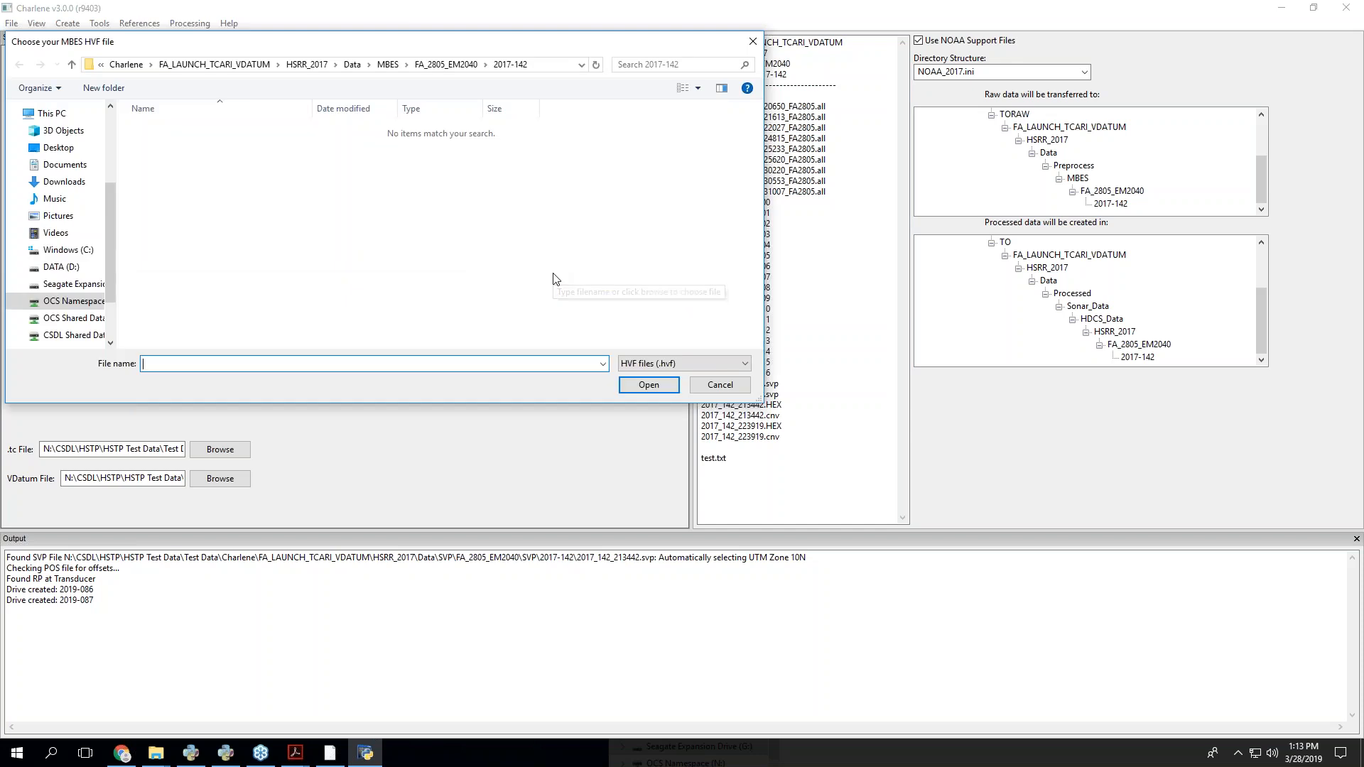
pyautogui.click(436, 67)
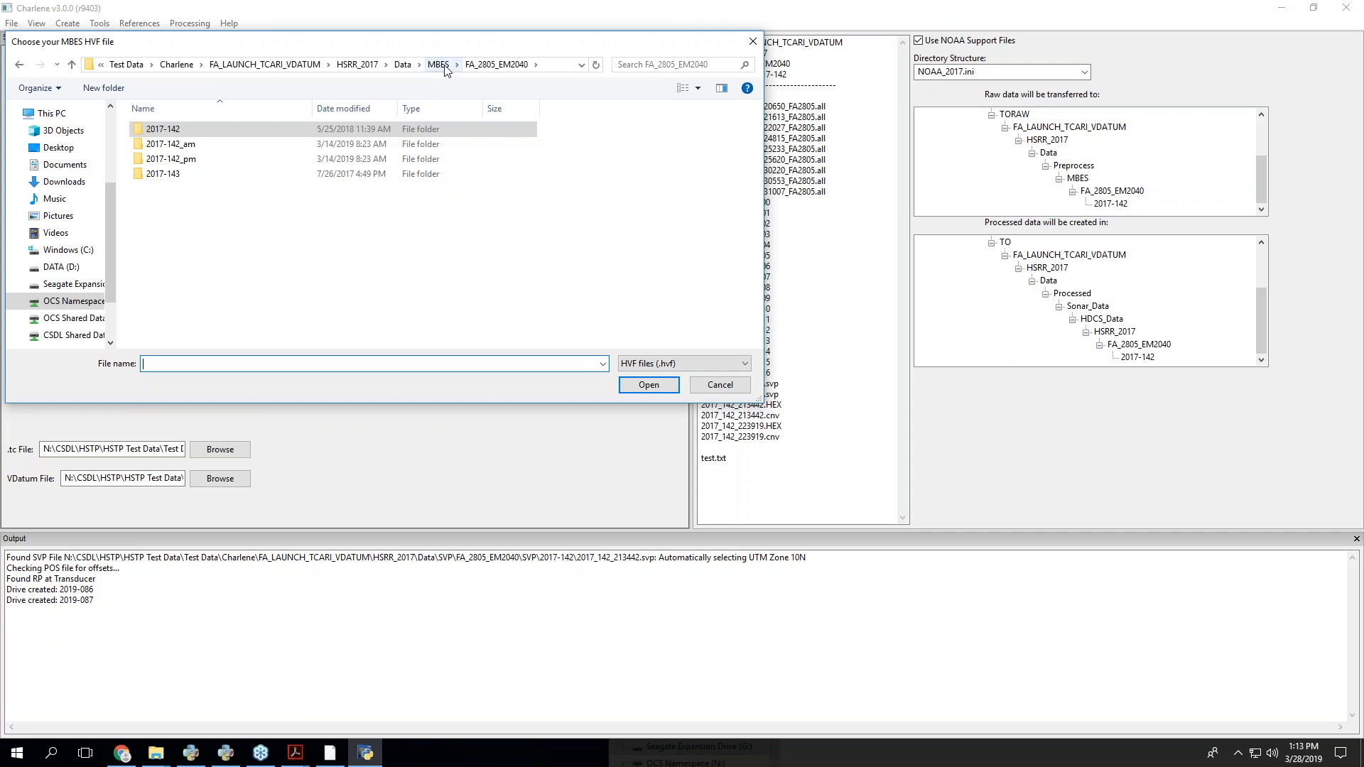
pyautogui.click(402, 68)
pyautogui.click(405, 67)
pyautogui.doubleClick(192, 144)
pyautogui.doubleClick(227, 173)
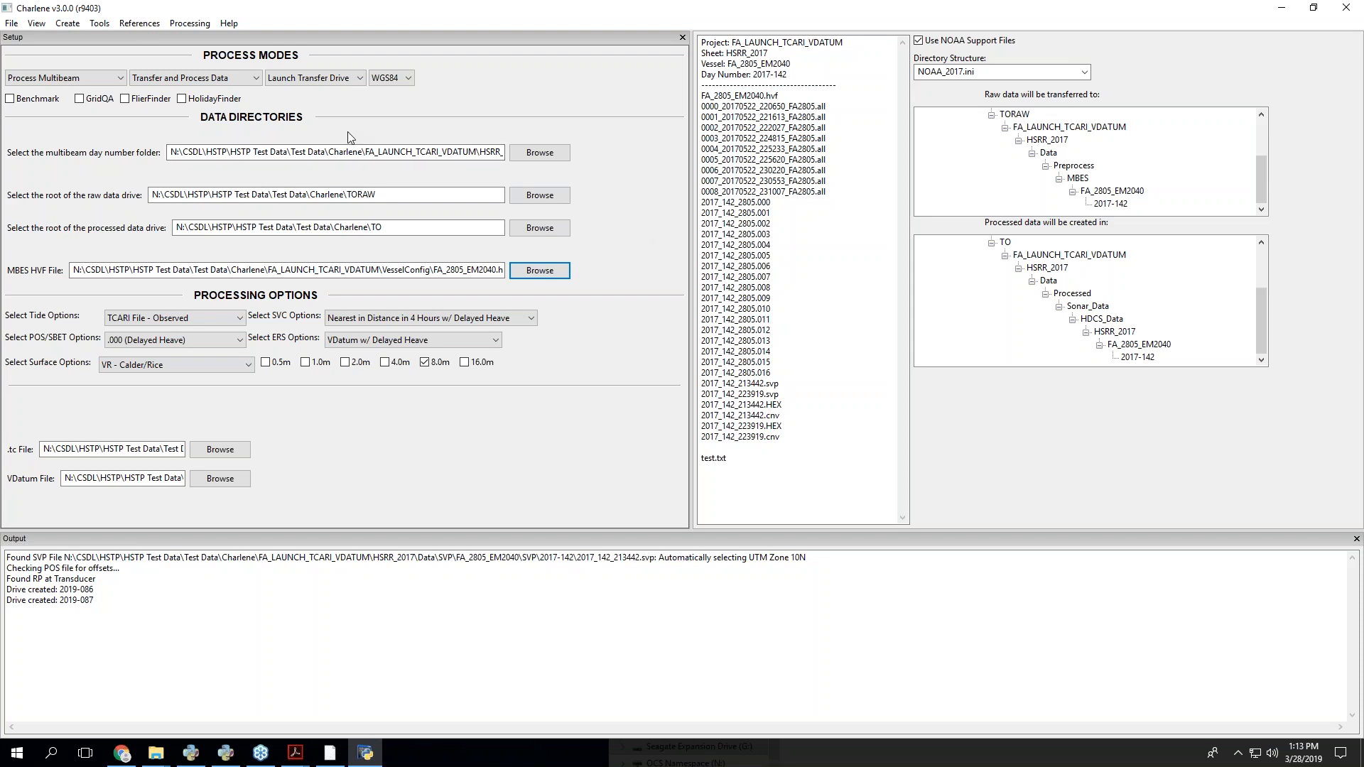
# - Compare the HVF file name with the vessel name and review the raw files listed in the summary
pyautogui.moveTo(700, 90); pyautogui.dragTo(867, 149)
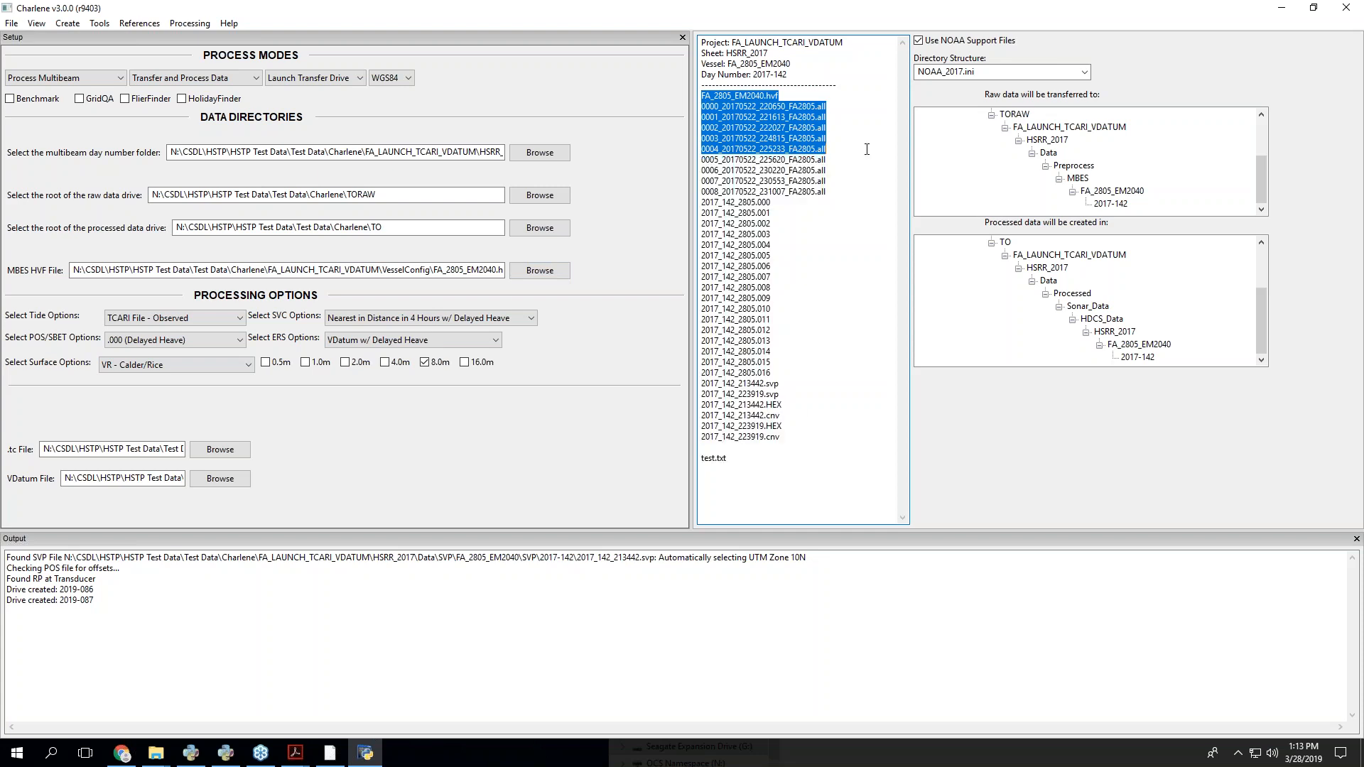
pyautogui.click(866, 149)
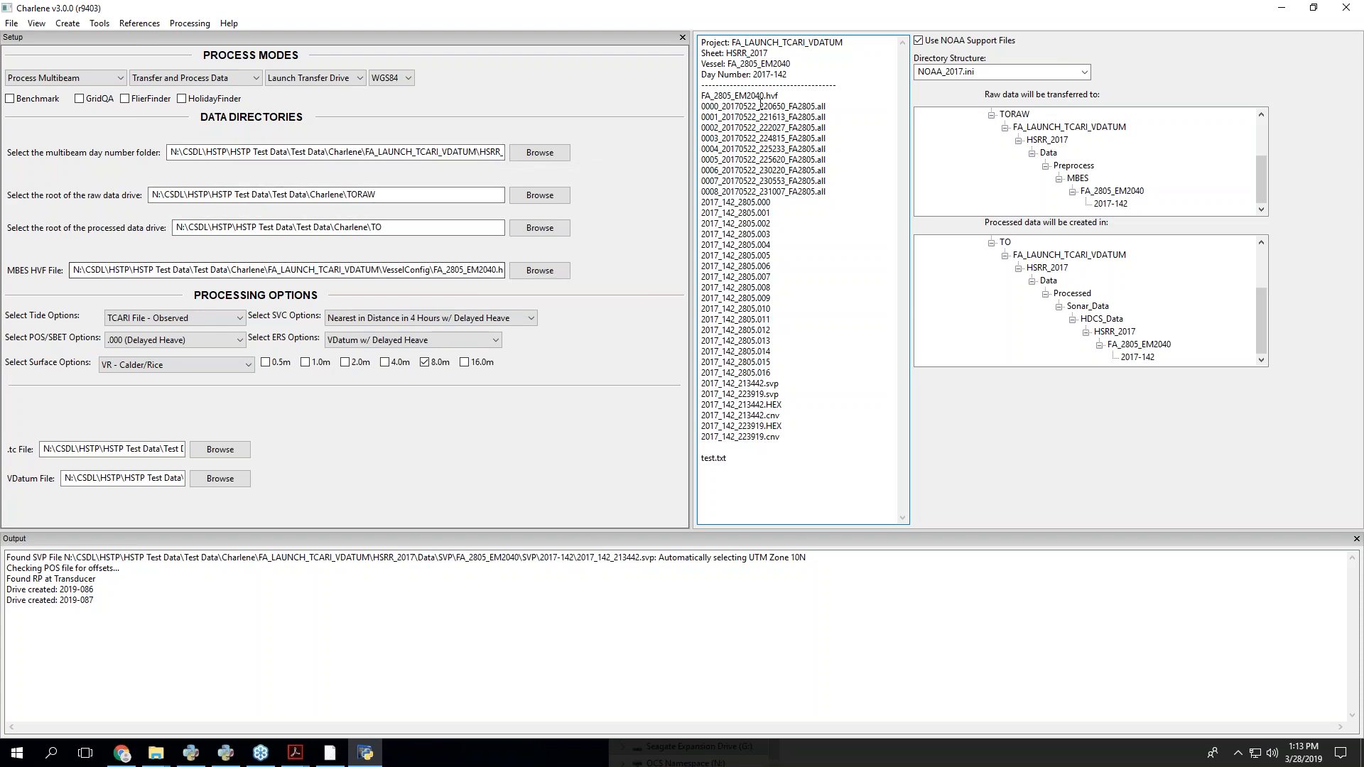
pyautogui.moveTo(764, 94); pyautogui.dragTo(784, 65)
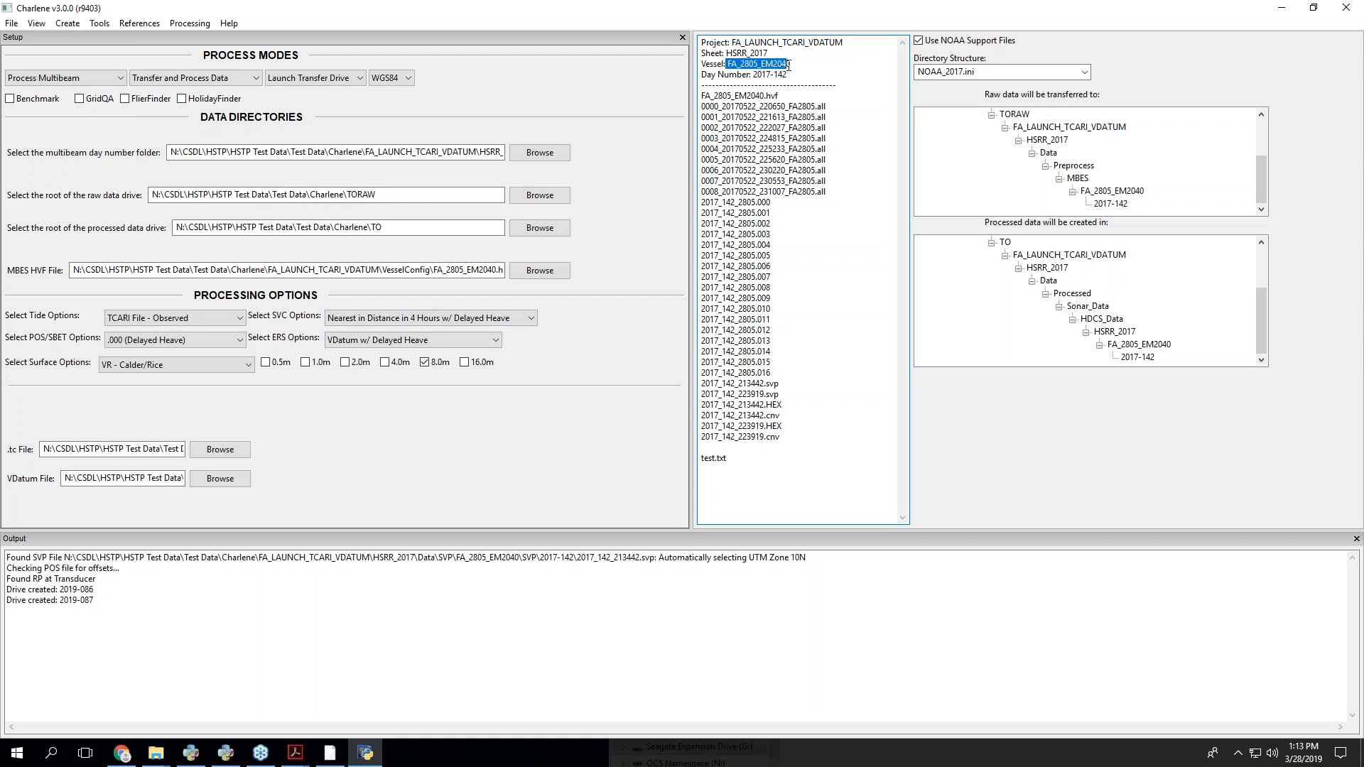
pyautogui.doubleClick(749, 93)
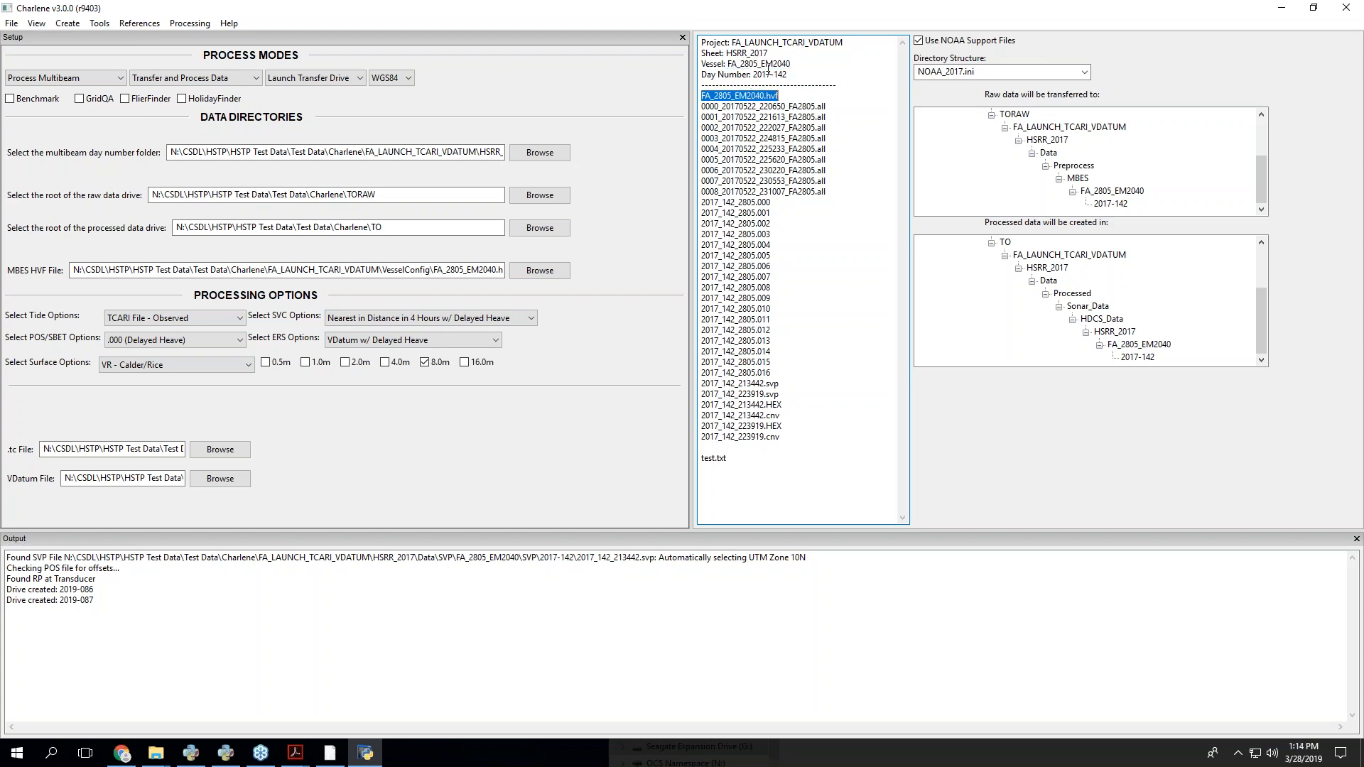
pyautogui.doubleClick(769, 64)
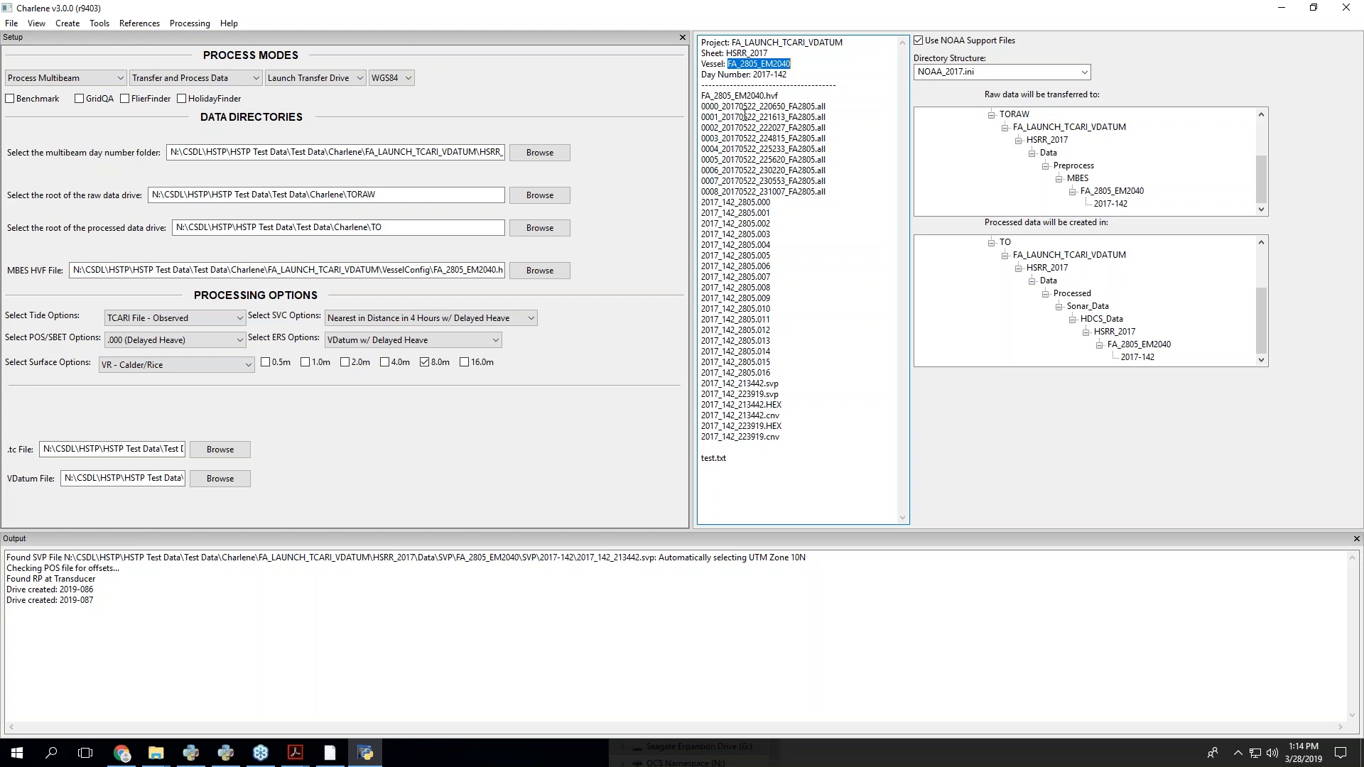
pyautogui.moveTo(719, 117); pyautogui.dragTo(761, 169)
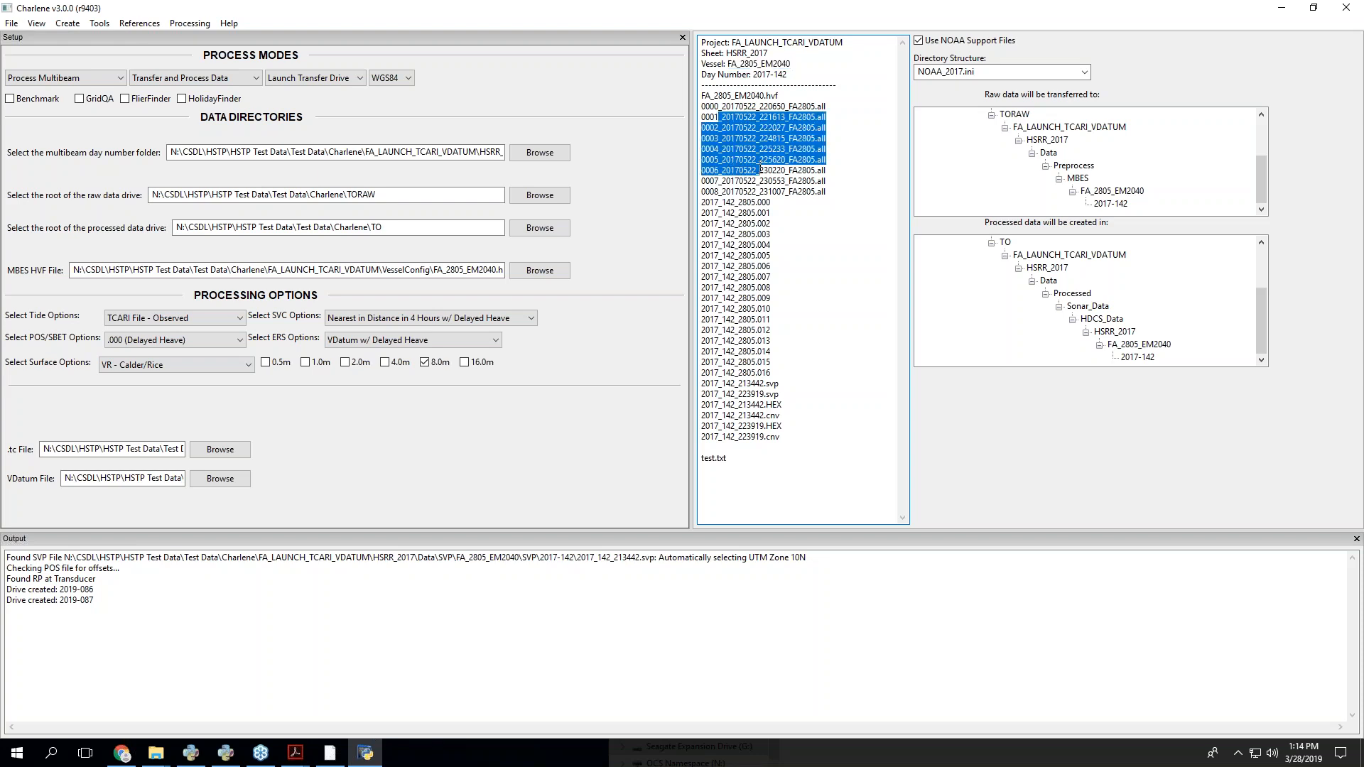
pyautogui.moveTo(719, 255); pyautogui.dragTo(776, 286)
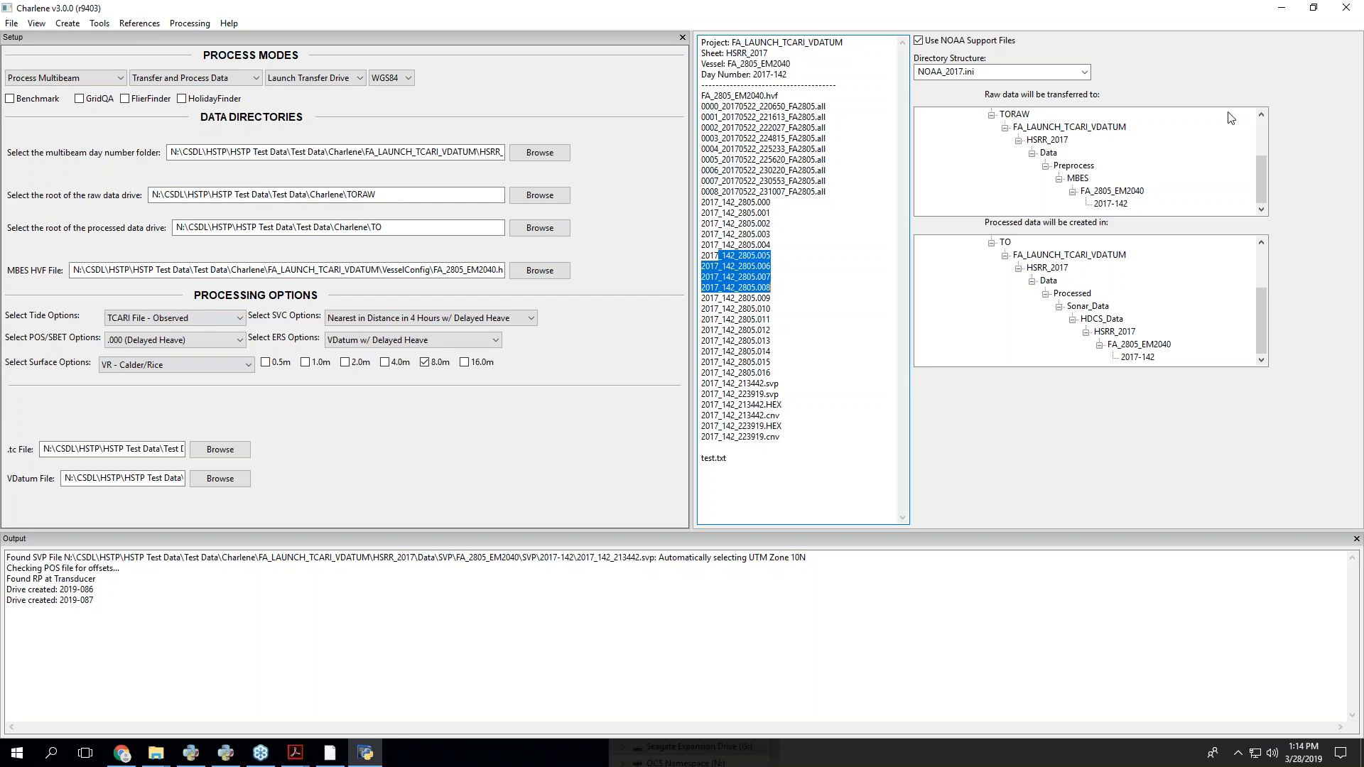
# - Set the directory structure to NOAA_2018.ini and view the raw data transfer tree
pyautogui.click(1062, 71)
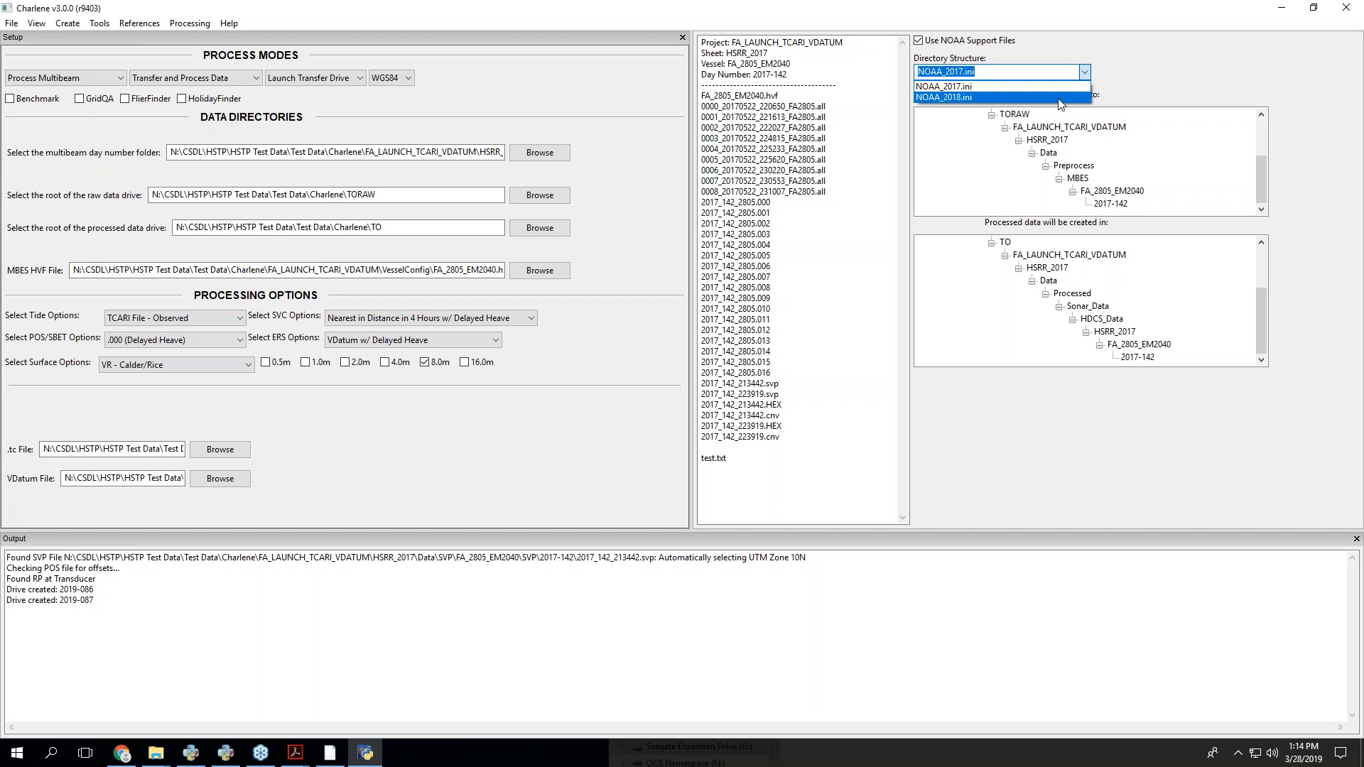
pyautogui.click(996, 97)
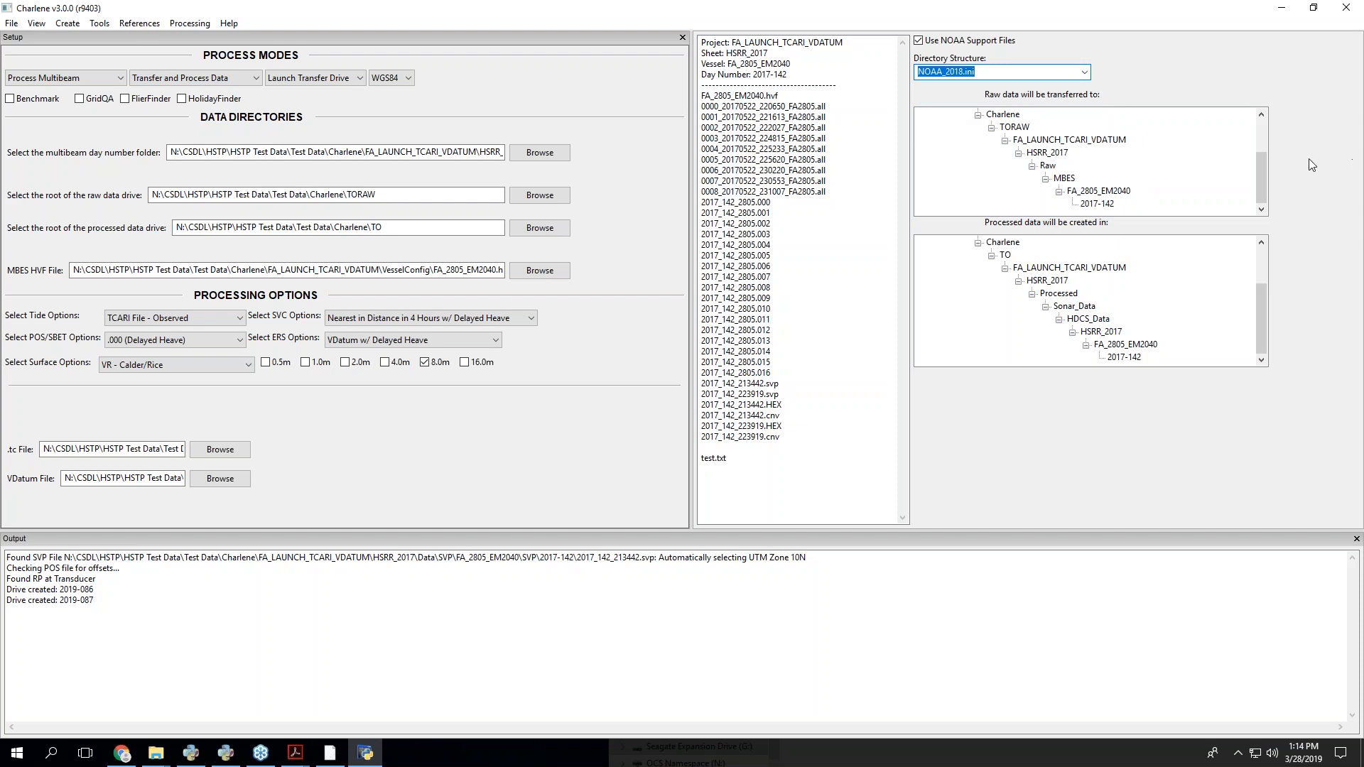
pyautogui.moveTo(1267, 178)
pyautogui.mouseDown()
pyautogui.moveTo(1273, 143)
pyautogui.moveTo(1269, 174)
pyautogui.mouseUp()
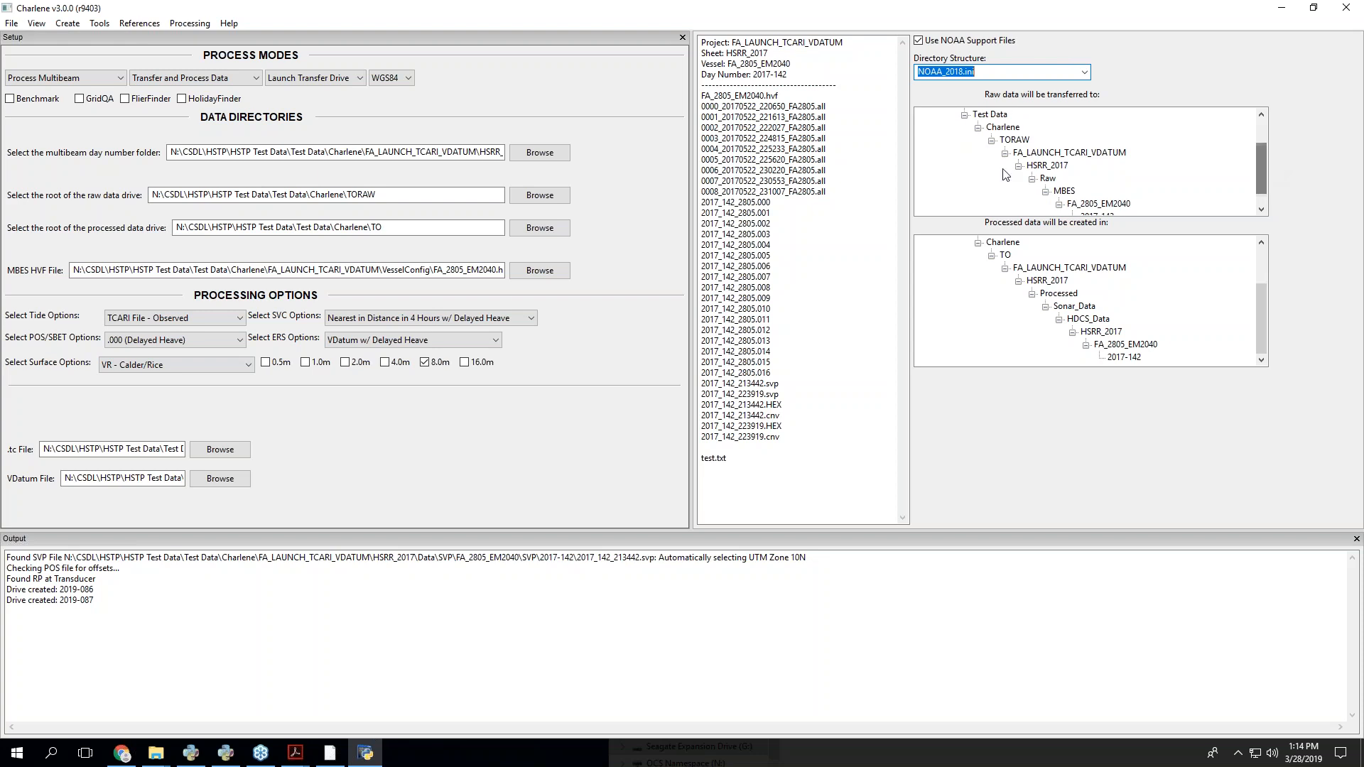
# - Remove RAW from the end of the raw data drive root path and re-enter it to read TORAW
pyautogui.click(396, 194)
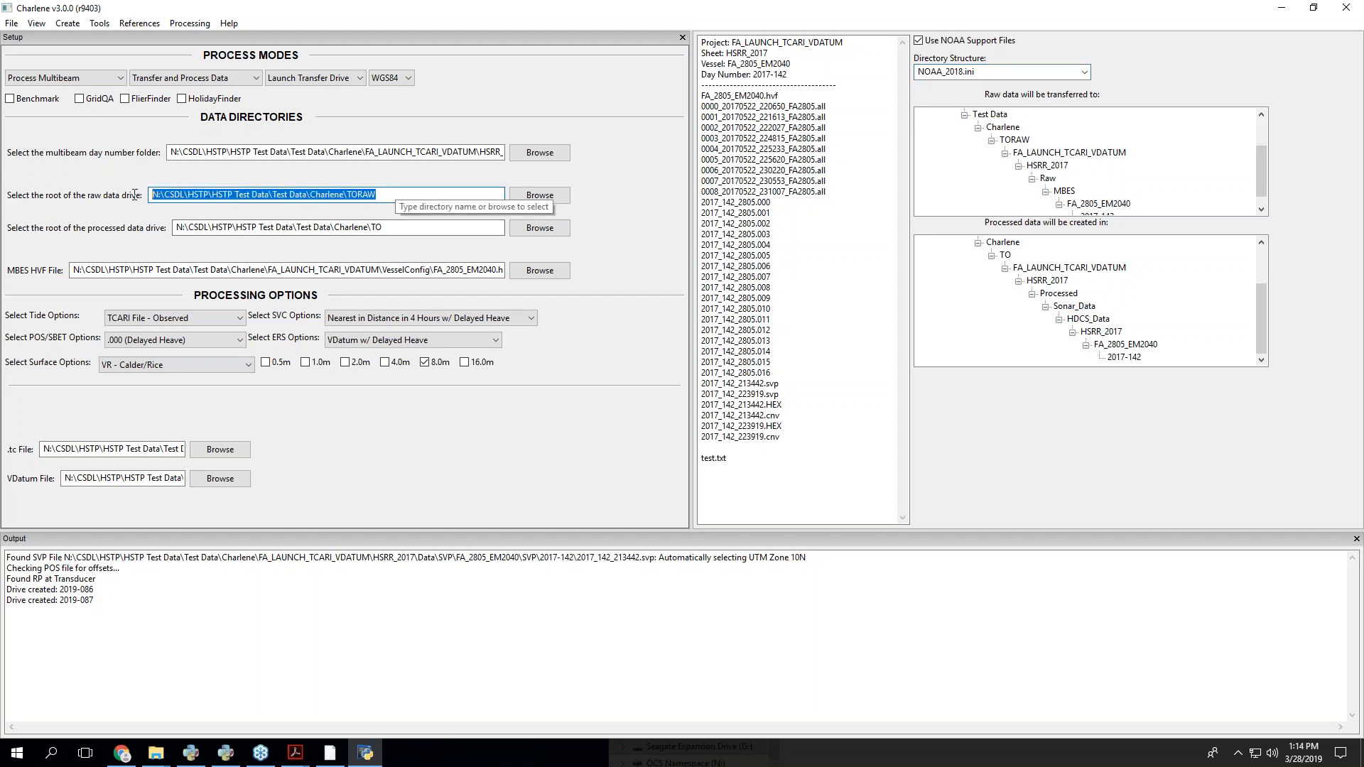
pyautogui.moveTo(377, 194); pyautogui.dragTo(140, 191)
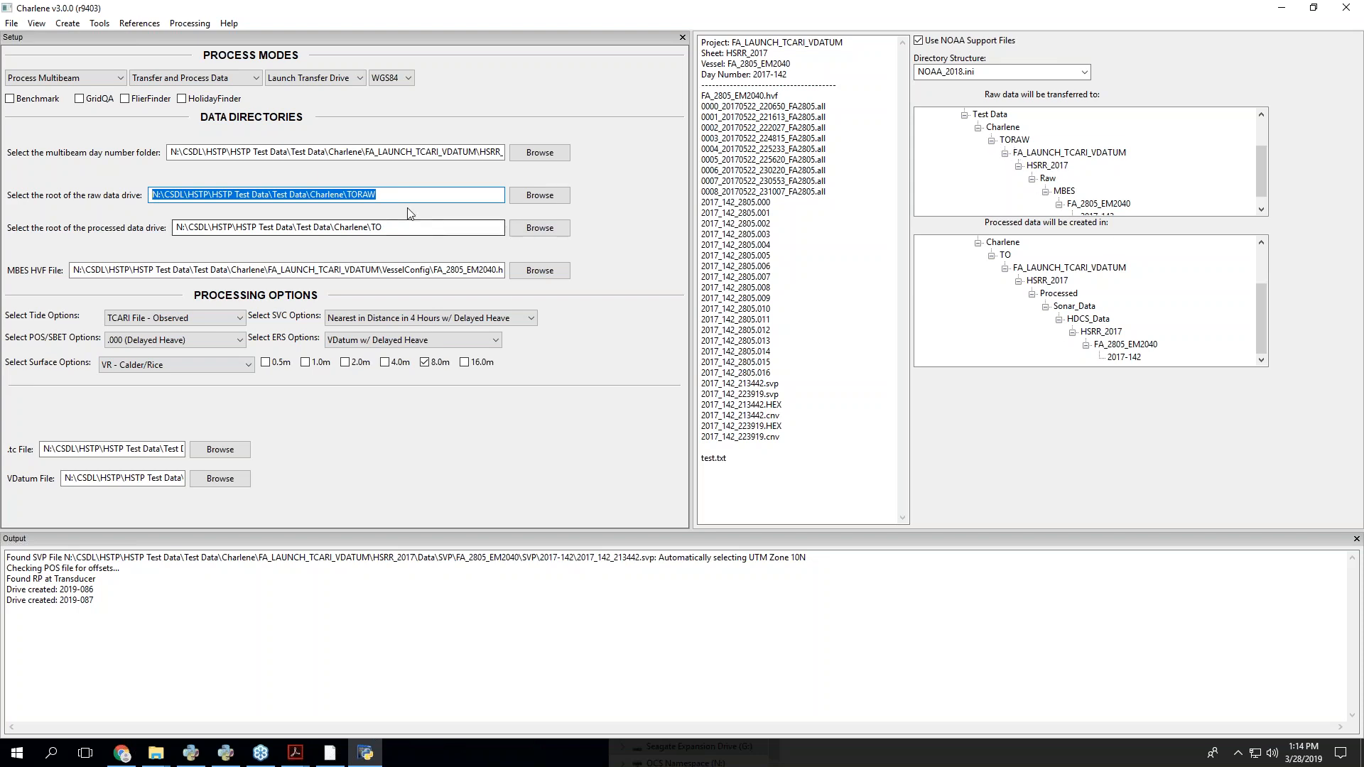
pyautogui.click(435, 195)
pyautogui.press('BackSpace')
pyautogui.press('BackSpace')
pyautogui.press('BackSpace')
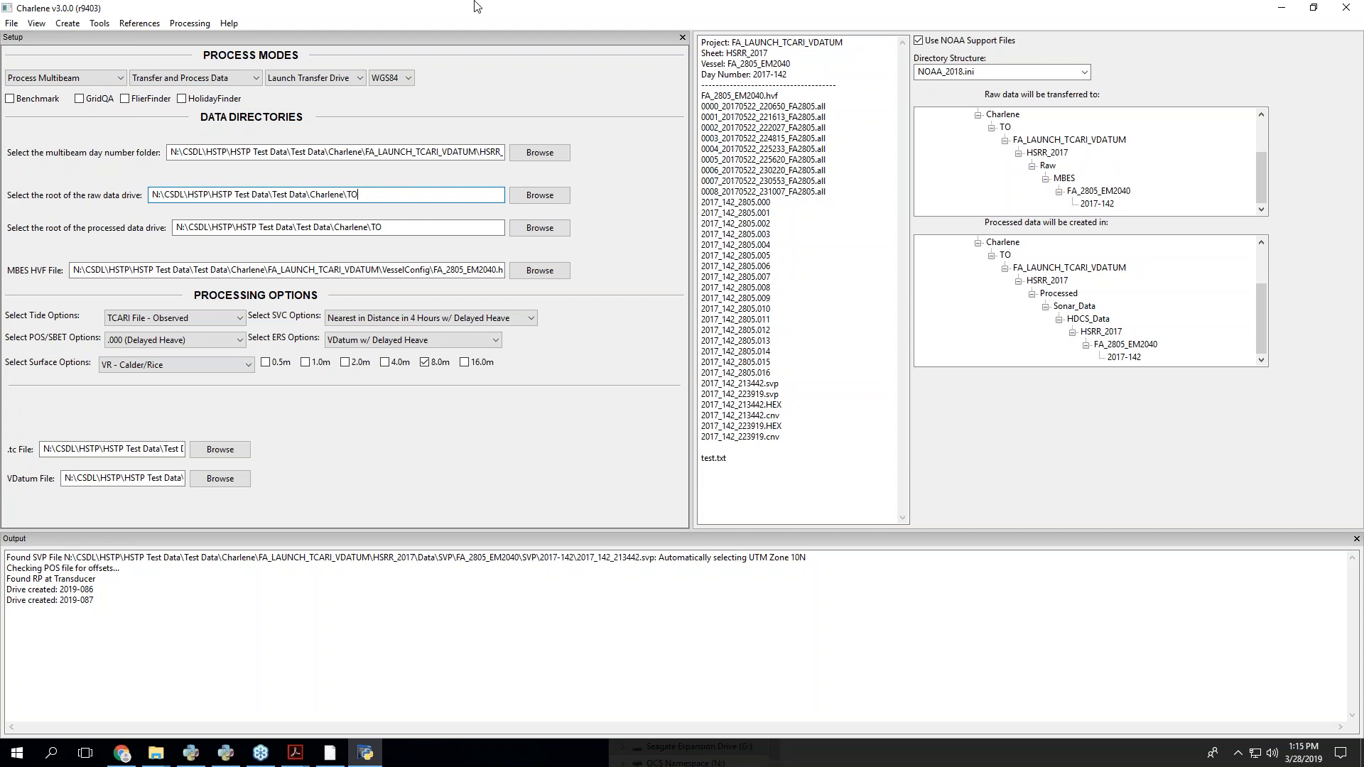
pyautogui.write('RAW')
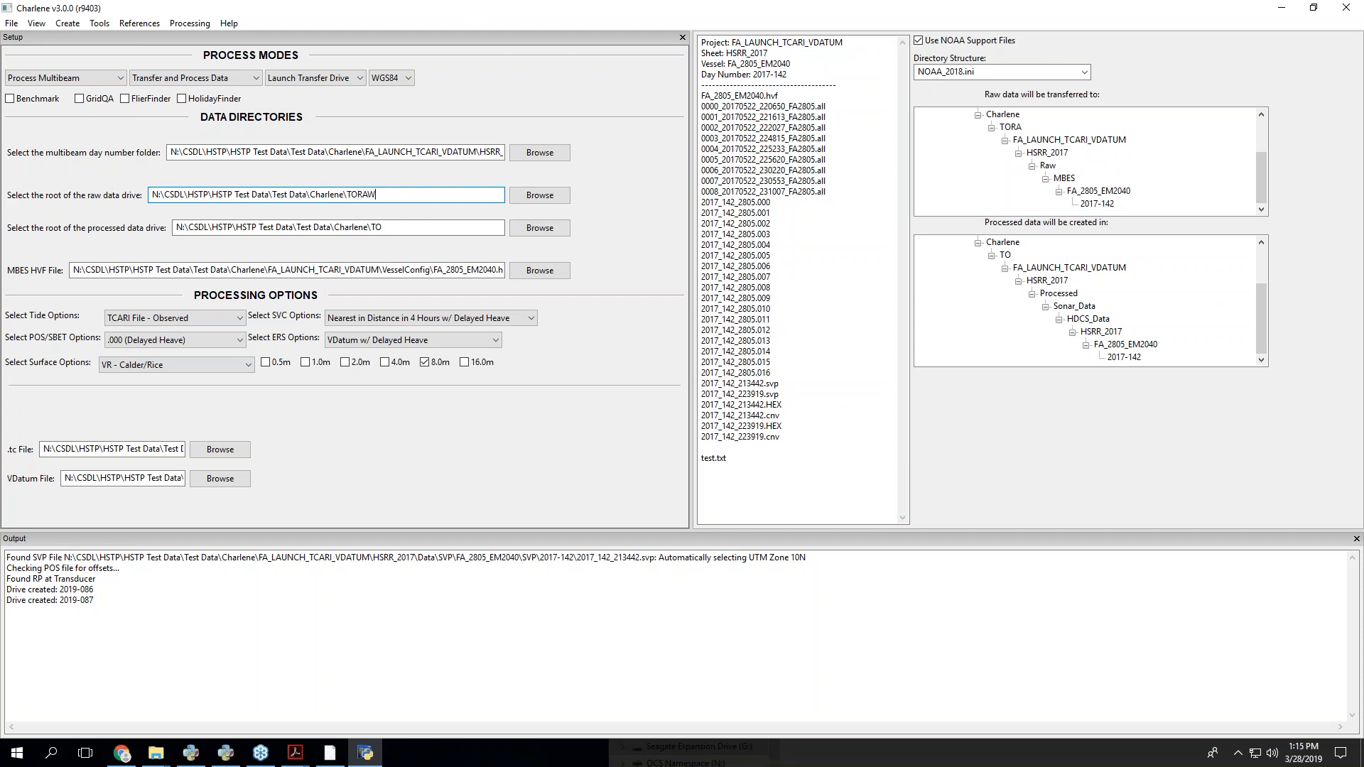
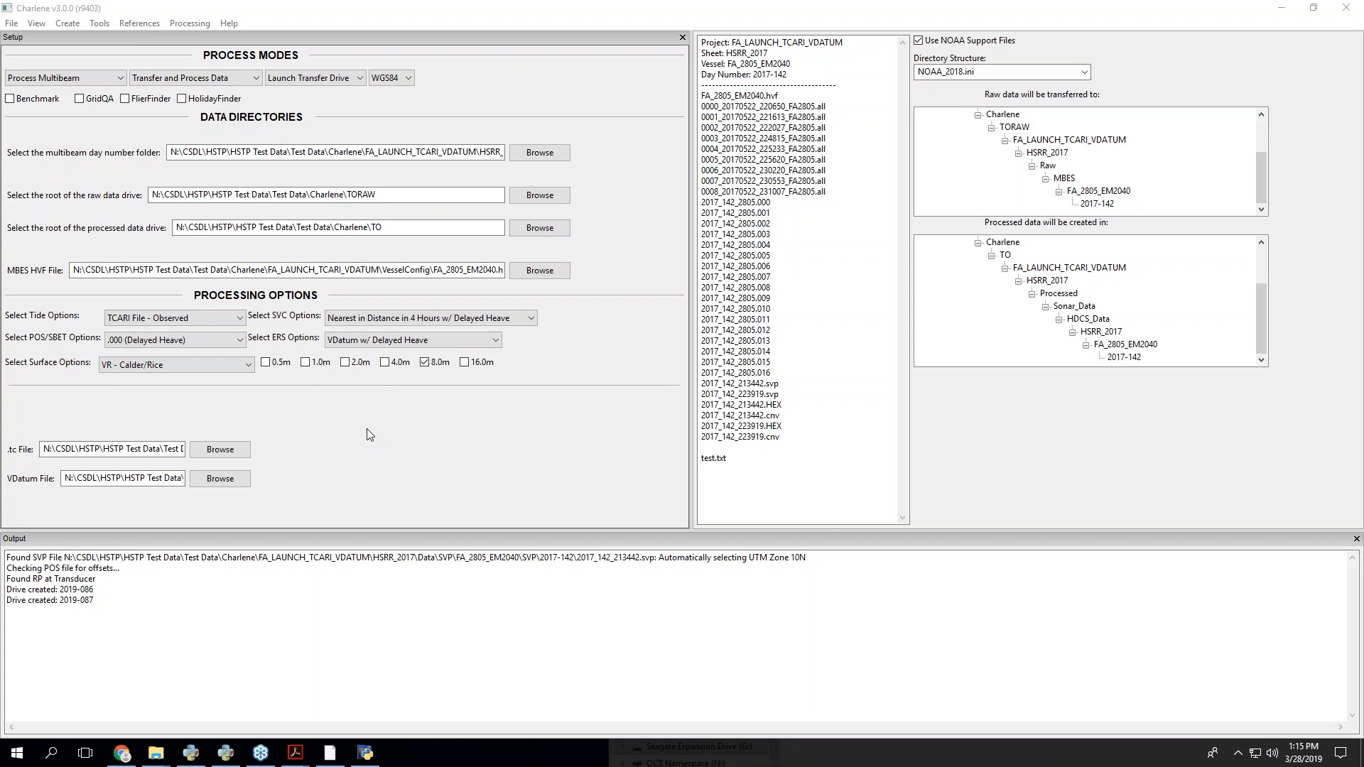
# - Try the Tide File, Zone File and TCARI File - Predicted tide options, and set the tide option to None
pyautogui.click(238, 319)
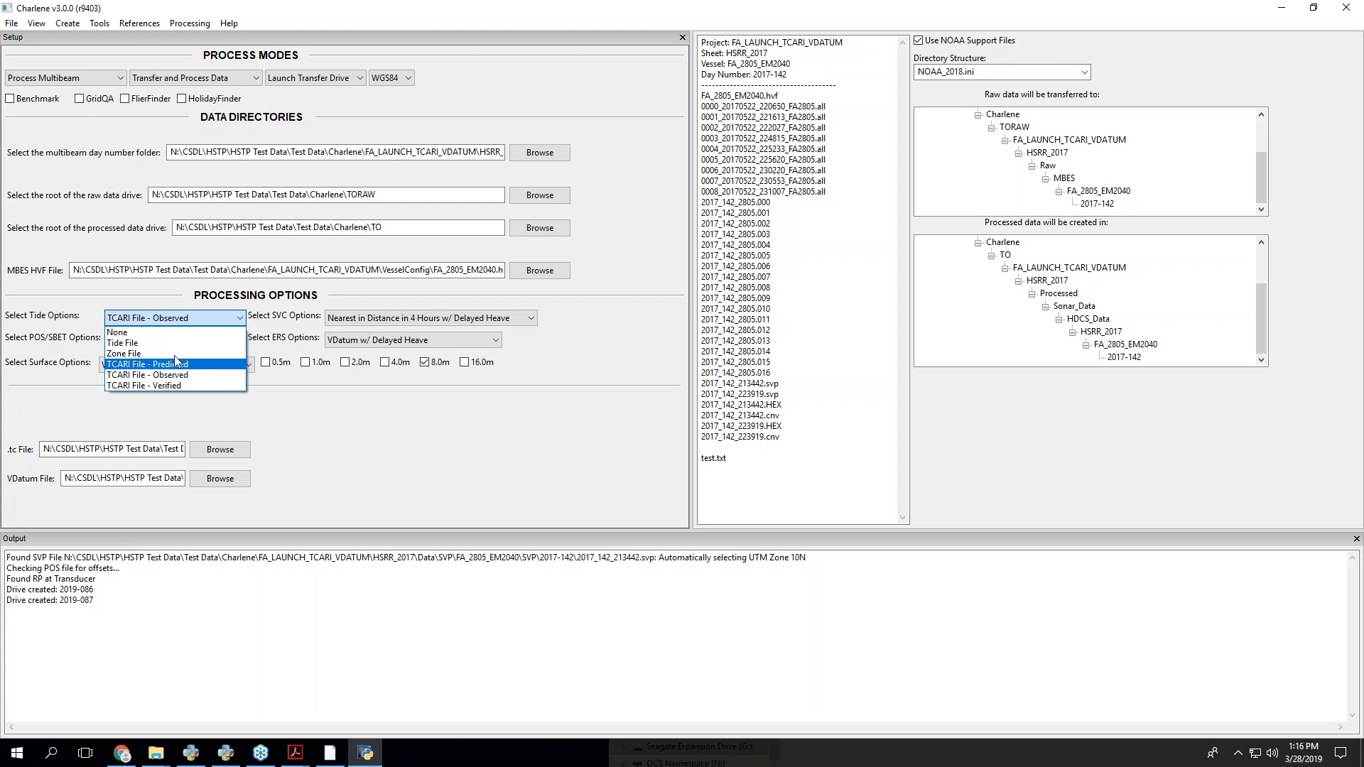
pyautogui.click(149, 343)
pyautogui.click(151, 321)
pyautogui.click(151, 353)
pyautogui.click(164, 319)
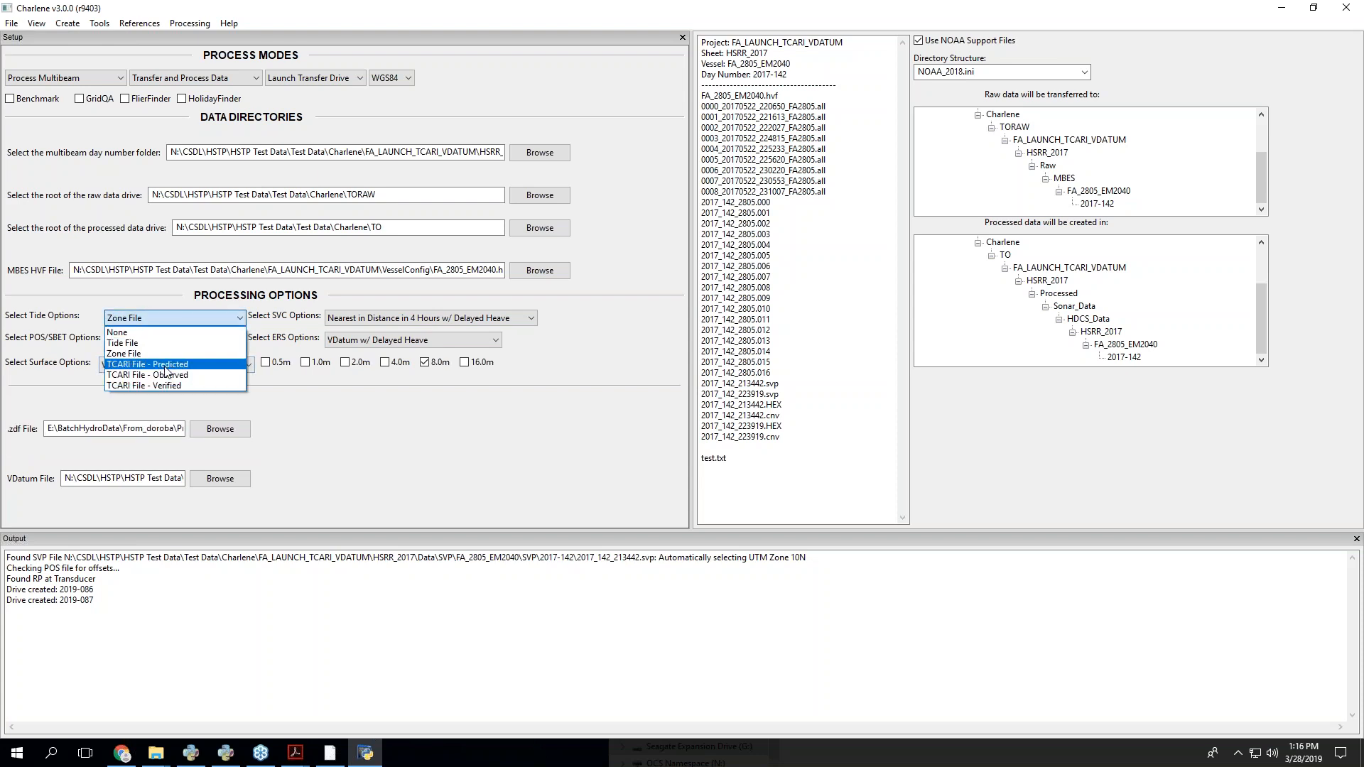
pyautogui.click(167, 364)
pyautogui.click(164, 321)
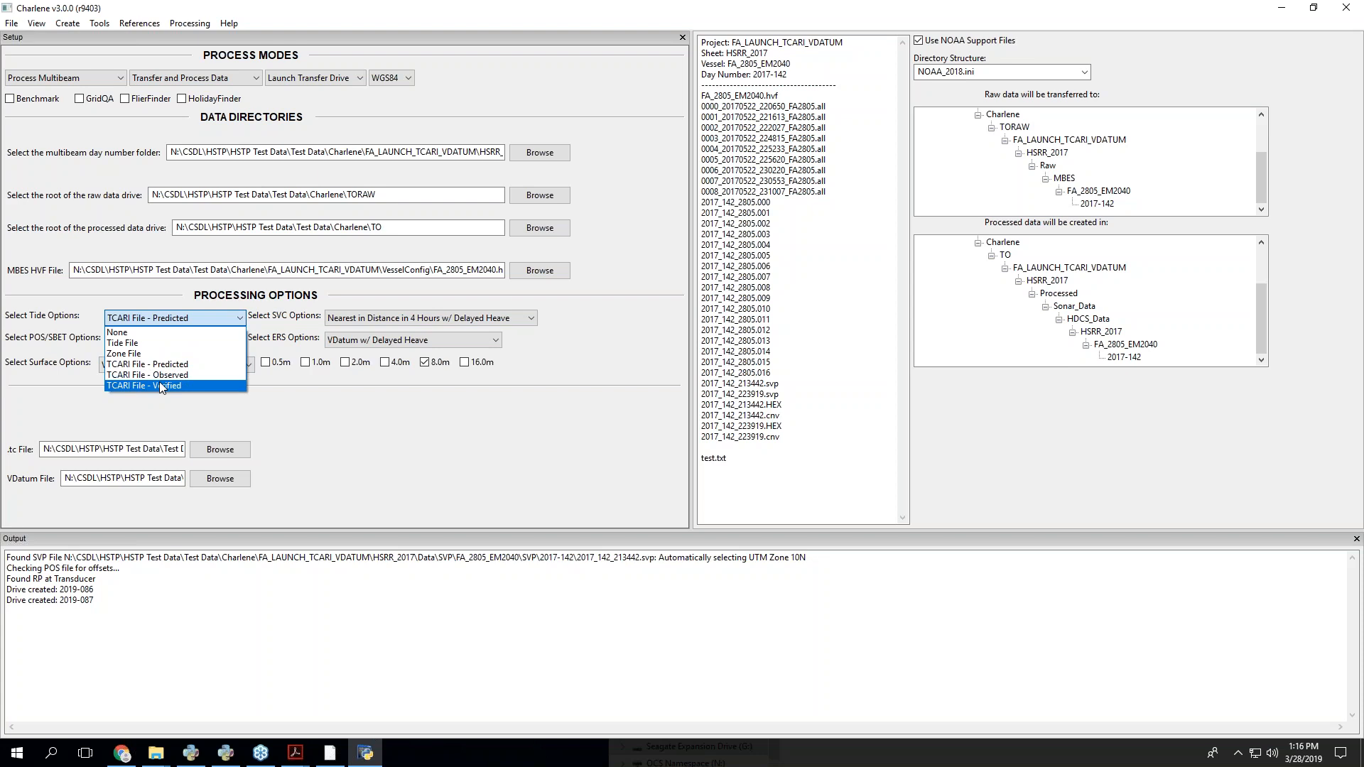
pyautogui.click(177, 333)
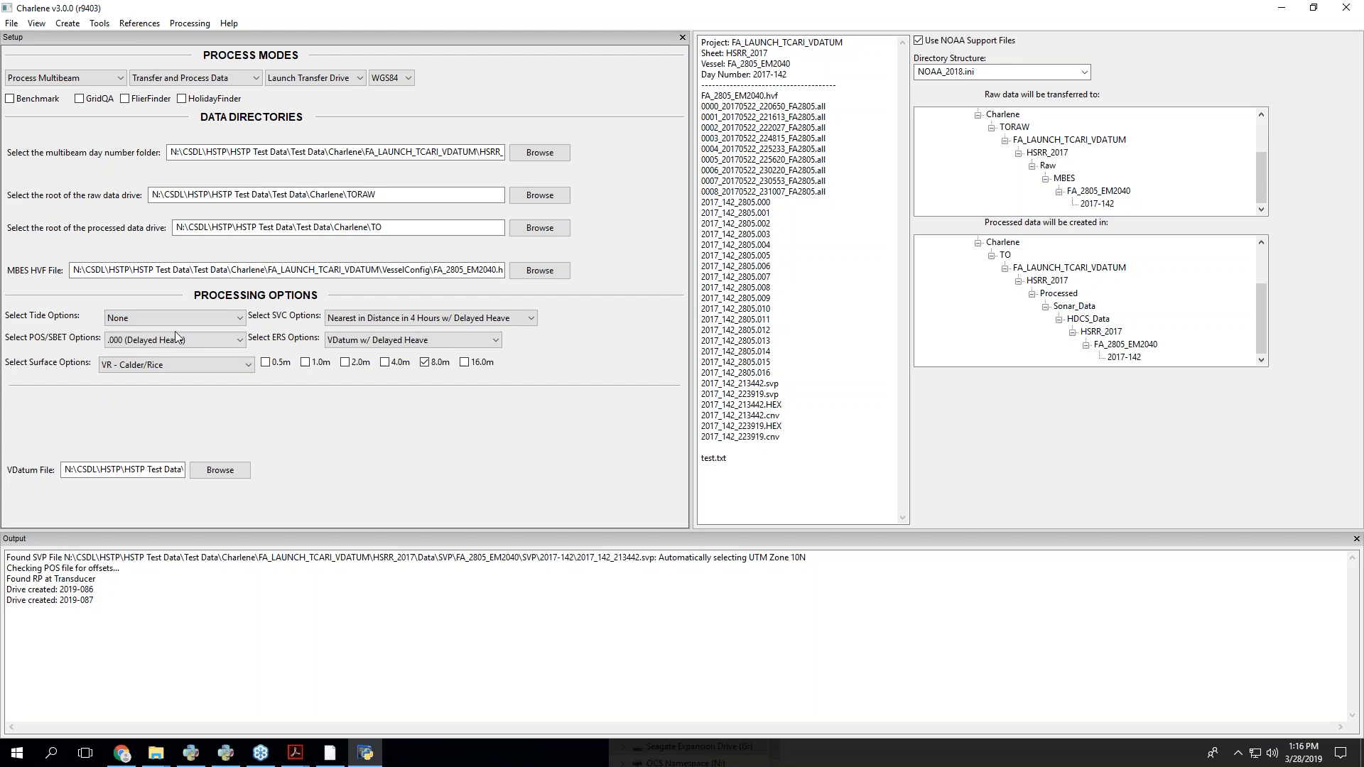
# - Keep the SVC option at Nearest in Distance in 4 Hours w/ Delayed Heave and review the ERS options and VDatum file name
pyautogui.click(531, 318)
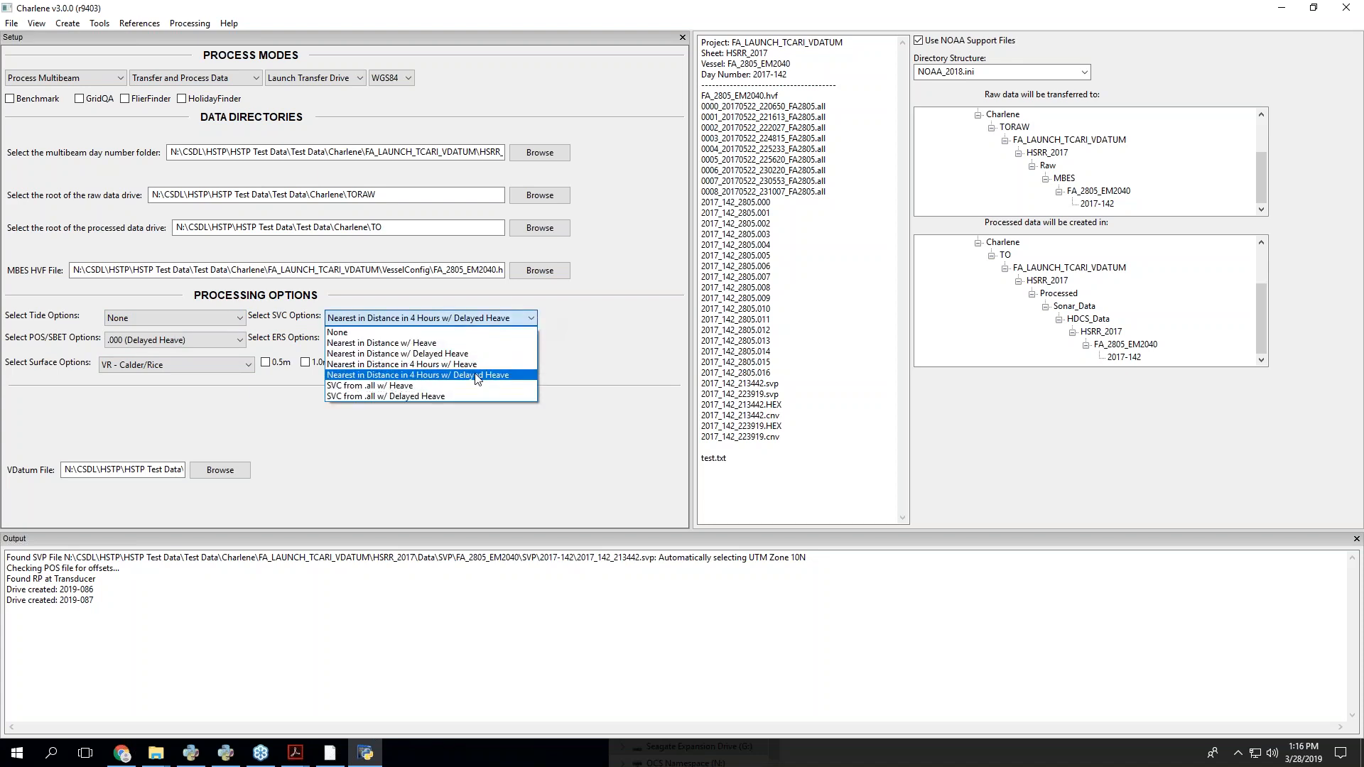
pyautogui.click(477, 378)
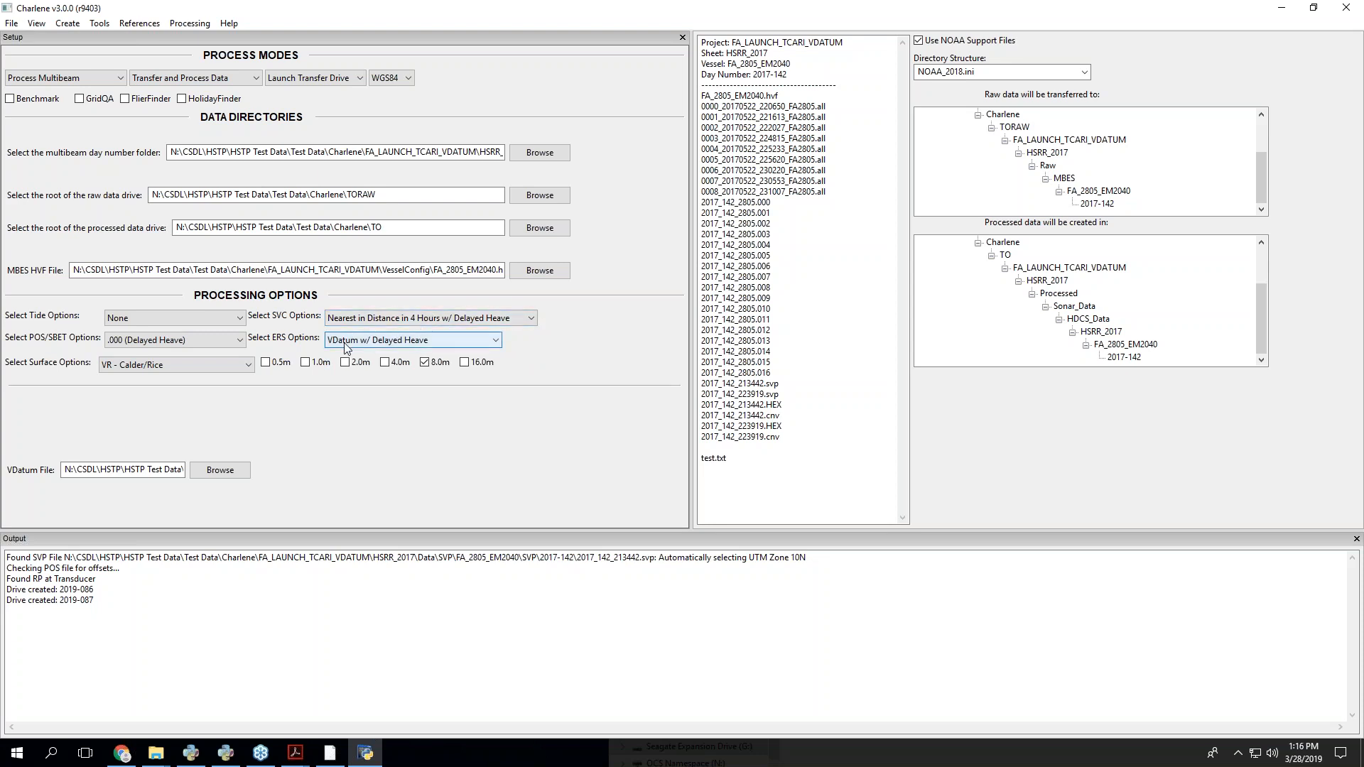
pyautogui.click(496, 342)
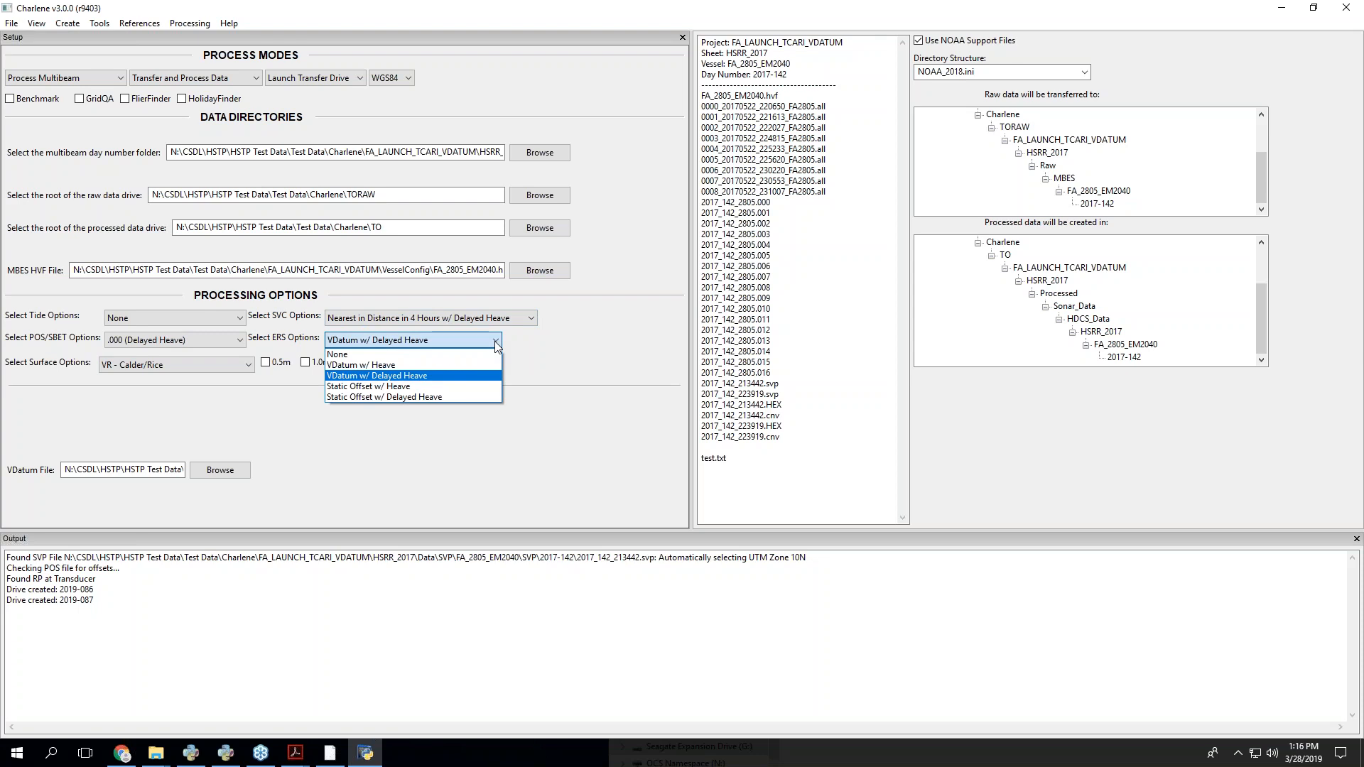
pyautogui.click(497, 345)
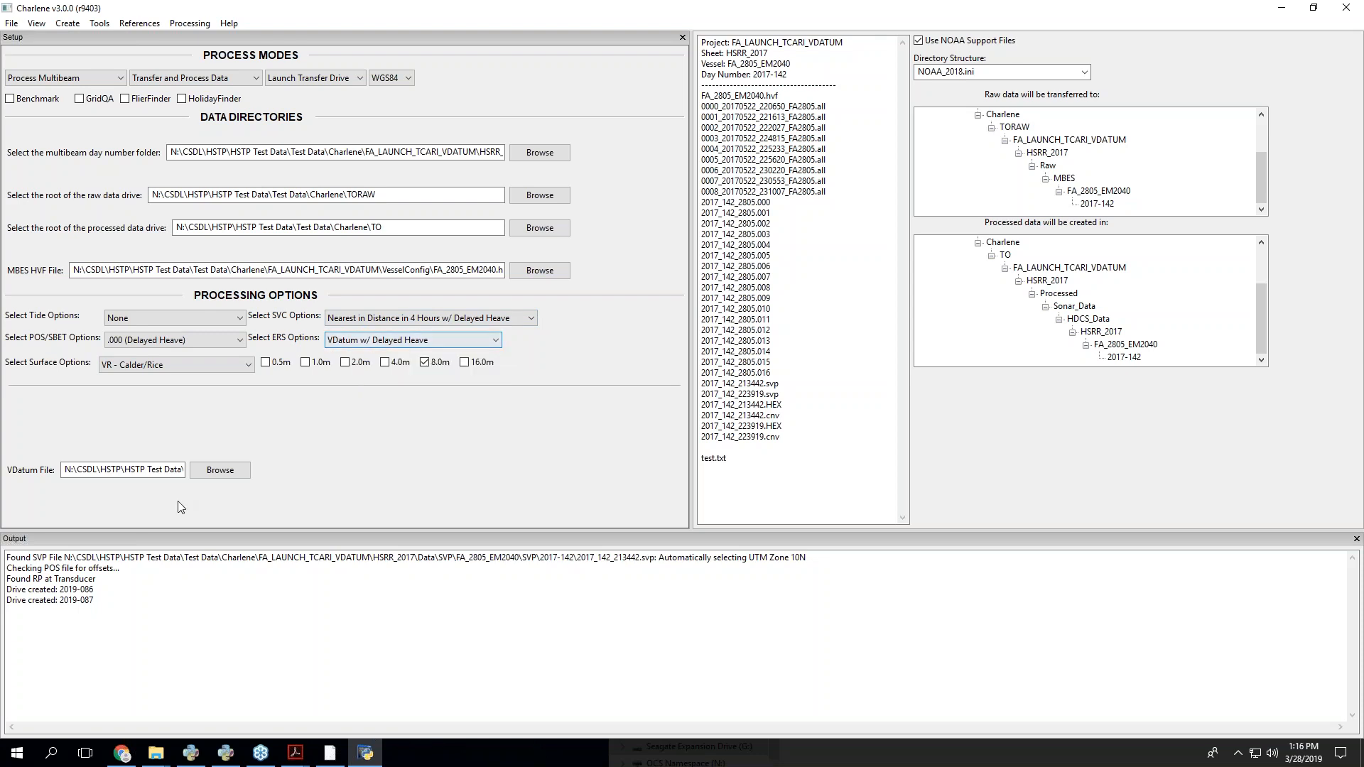
pyautogui.moveTo(65, 470); pyautogui.dragTo(248, 473)
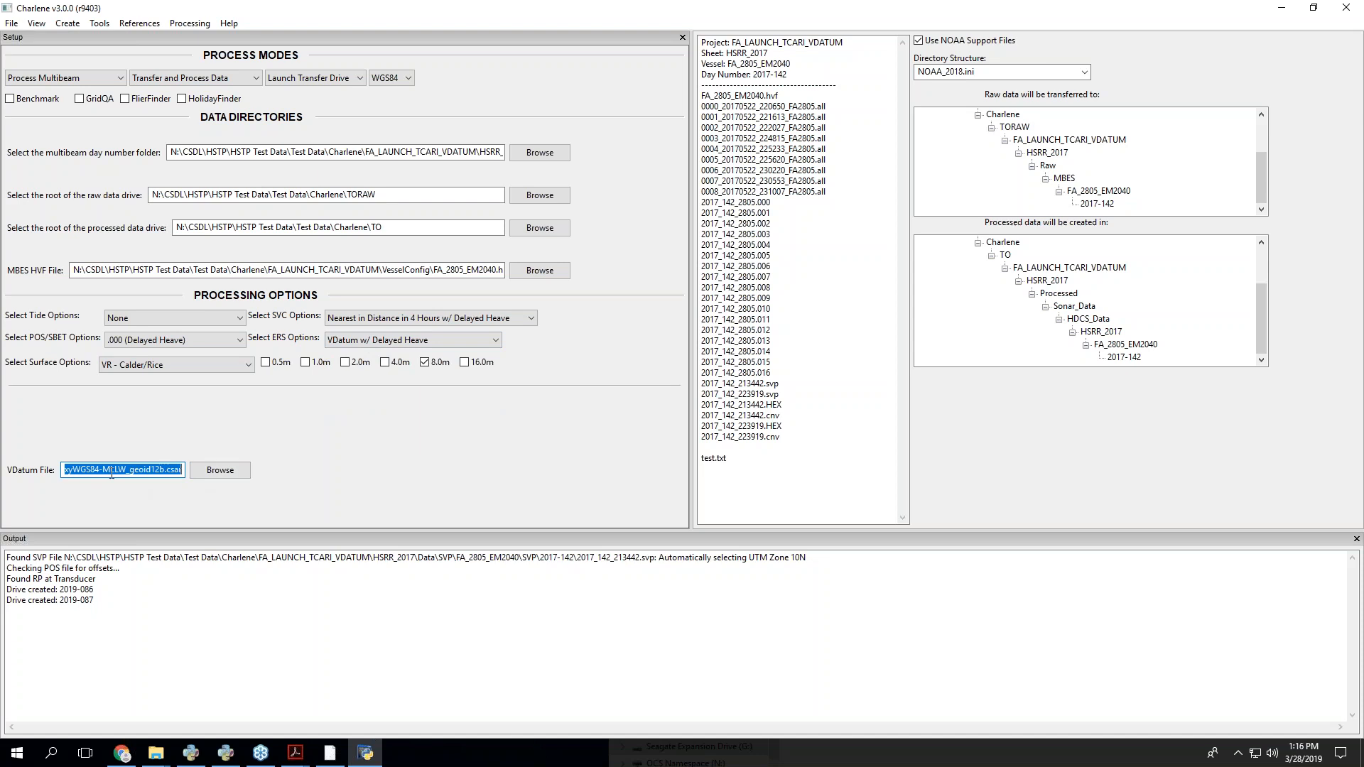
pyautogui.click(449, 343)
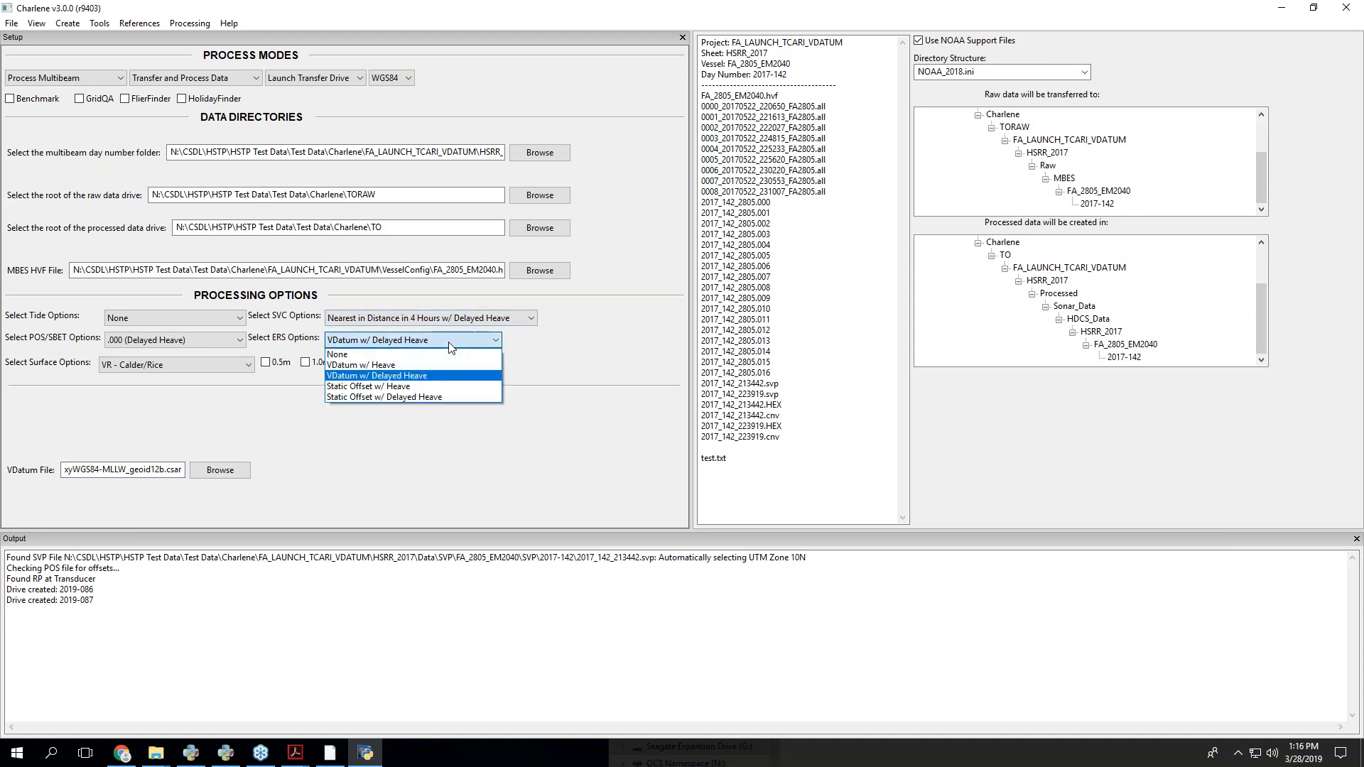
pyautogui.click(449, 346)
# - Set the surface option to Raster and the POS/SBET option to Create RTX SBET
pyautogui.click(158, 345)
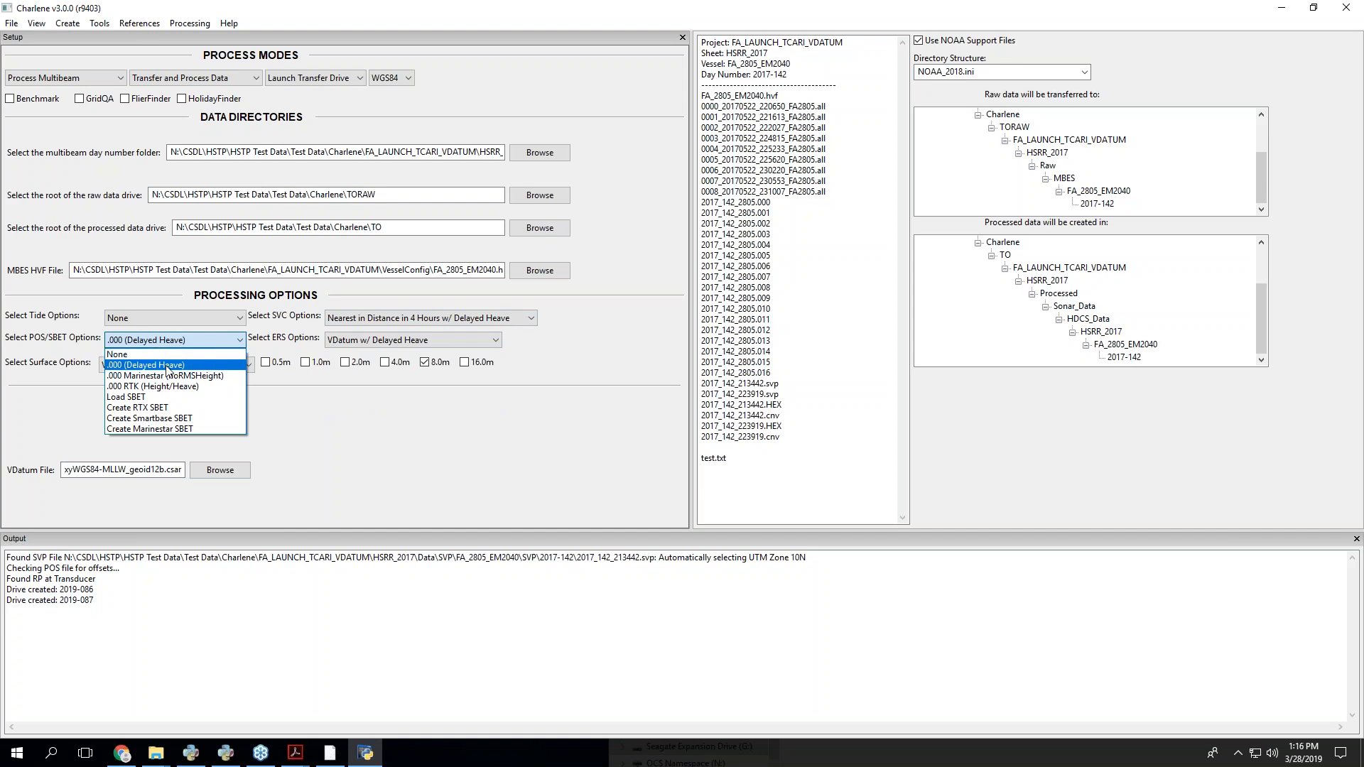
pyautogui.click(168, 368)
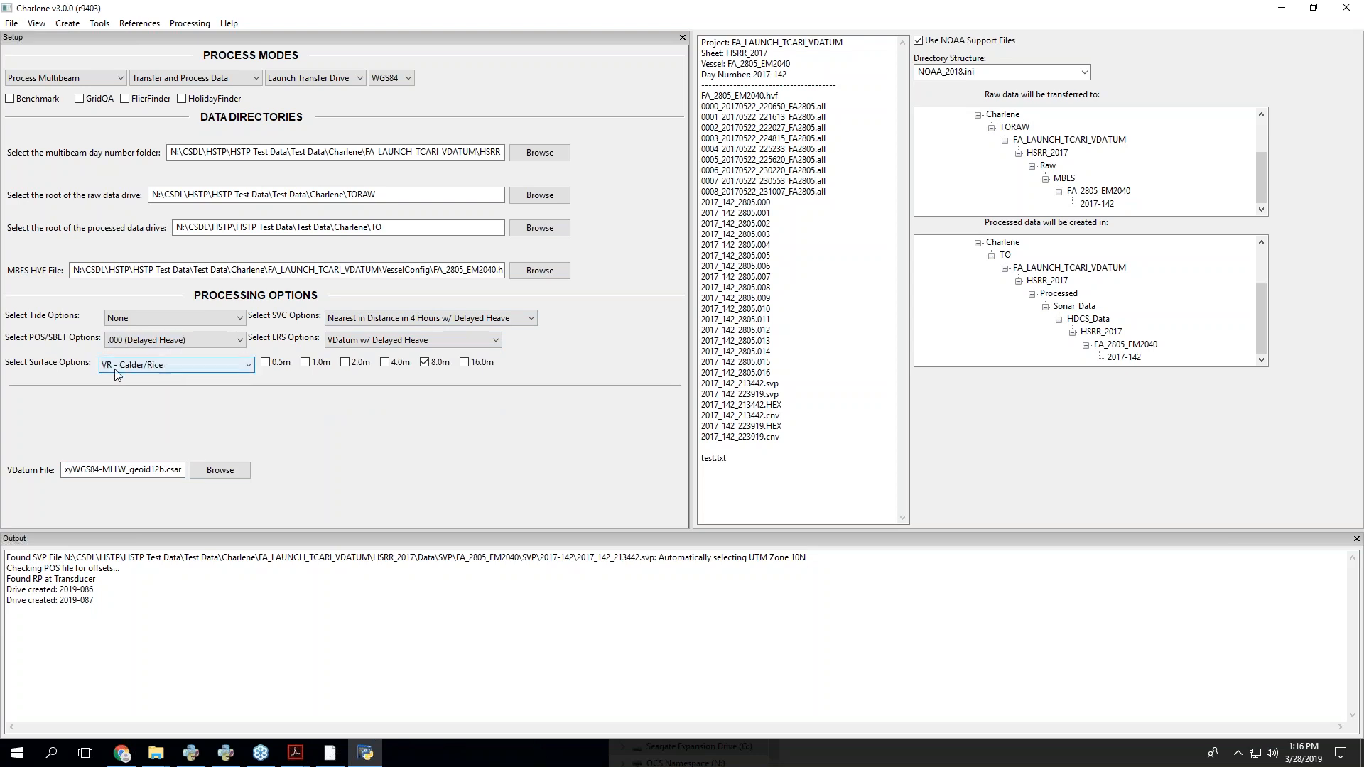
pyautogui.click(165, 365)
pyautogui.click(186, 390)
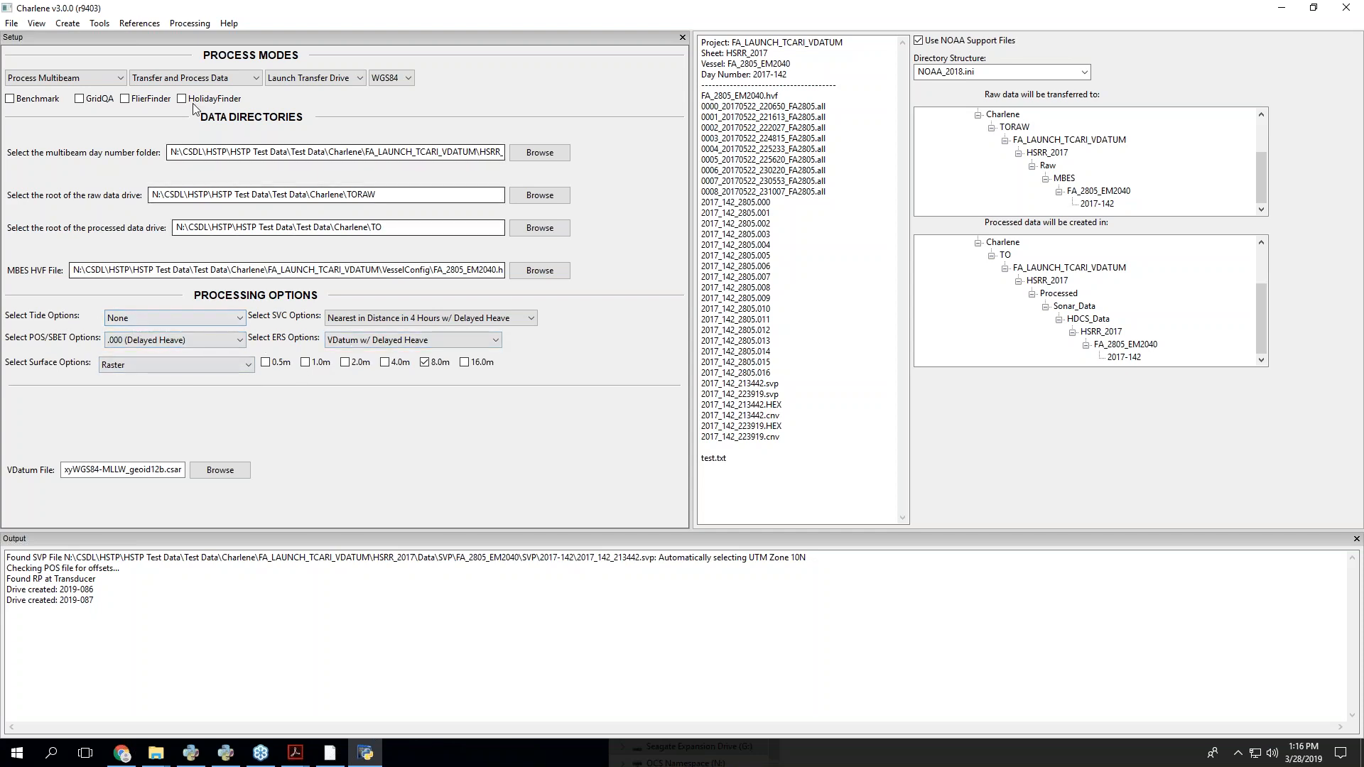
pyautogui.click(169, 347)
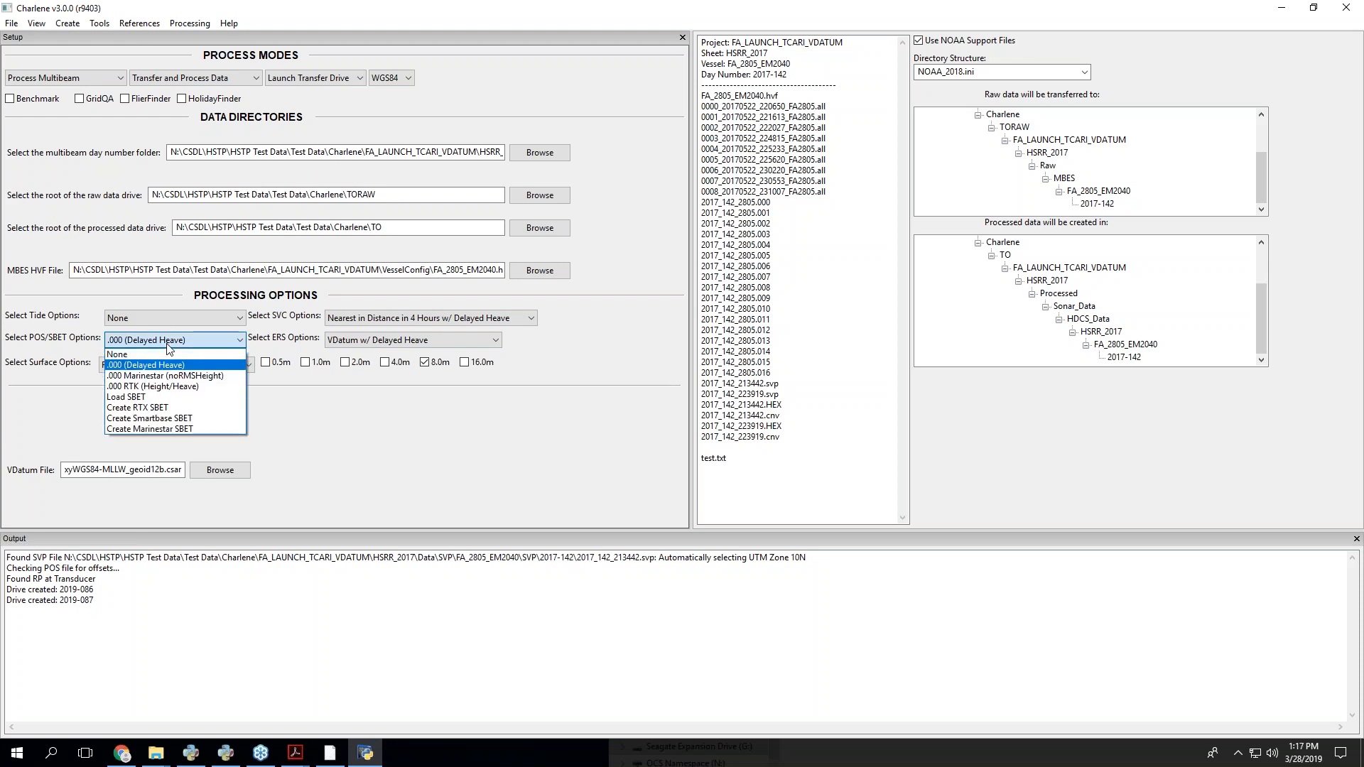
pyautogui.click(163, 408)
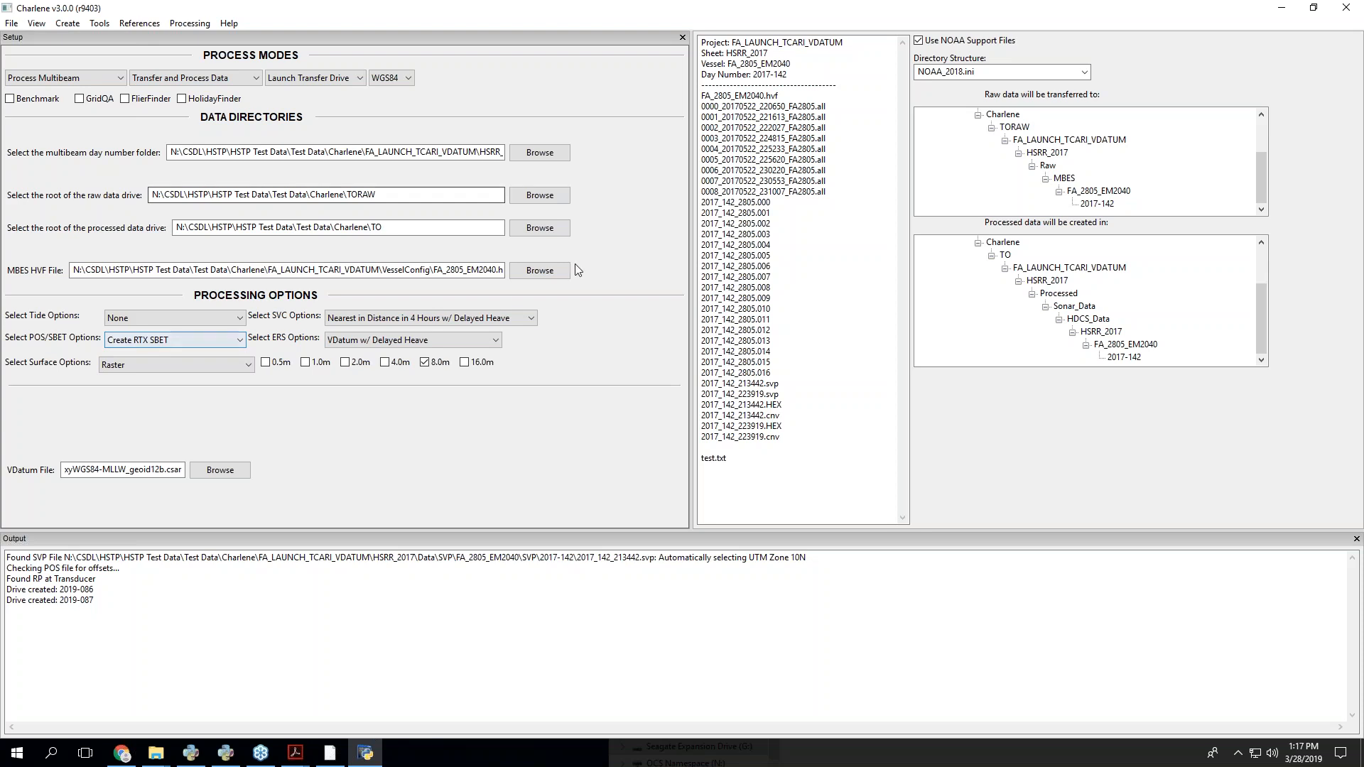
# - Highlight the POS files in the data summary and change the surface resolution to 1.0m only
pyautogui.moveTo(726, 212); pyautogui.dragTo(781, 376)
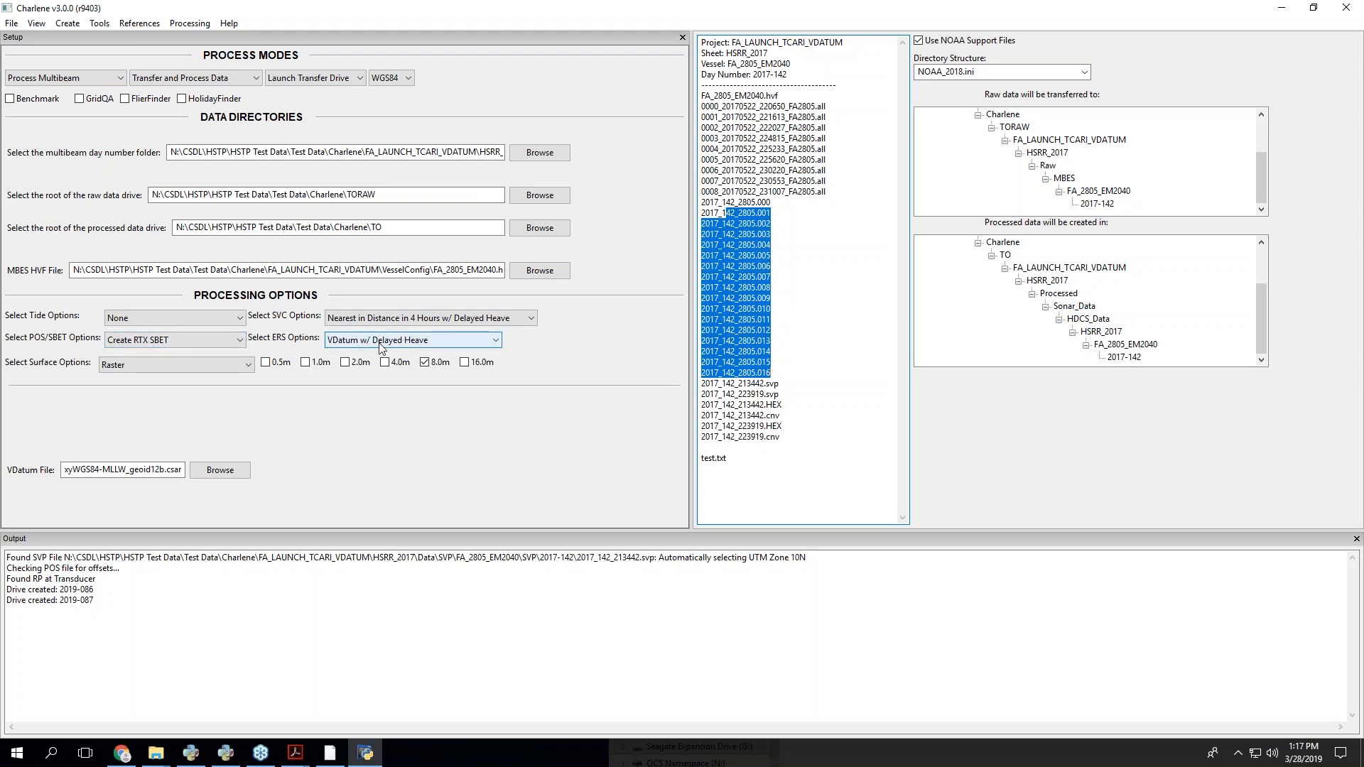
pyautogui.click(425, 362)
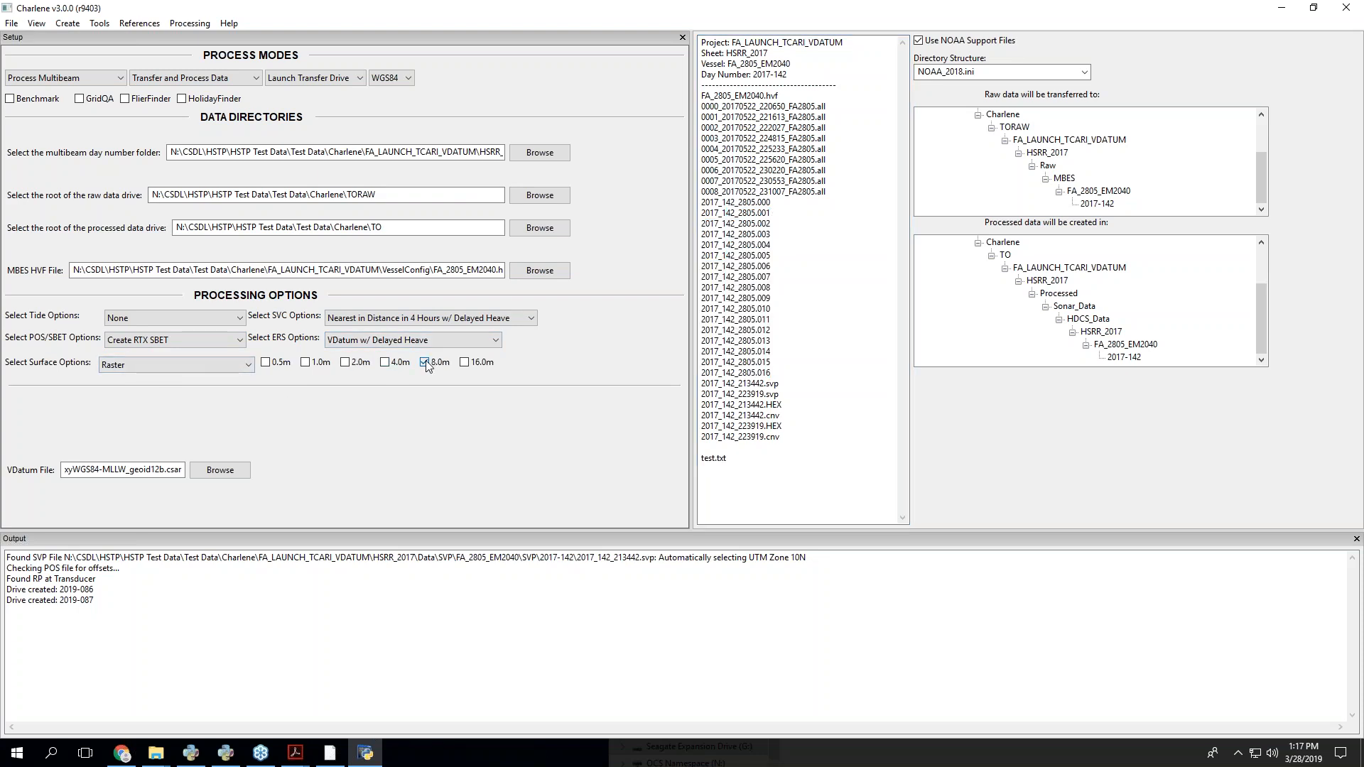
pyautogui.click(306, 362)
# - Switch to Pydro Explorer, view the Hydro with ERS - VDatum and RTX example, and return to Charlene
pyautogui.click(226, 753)
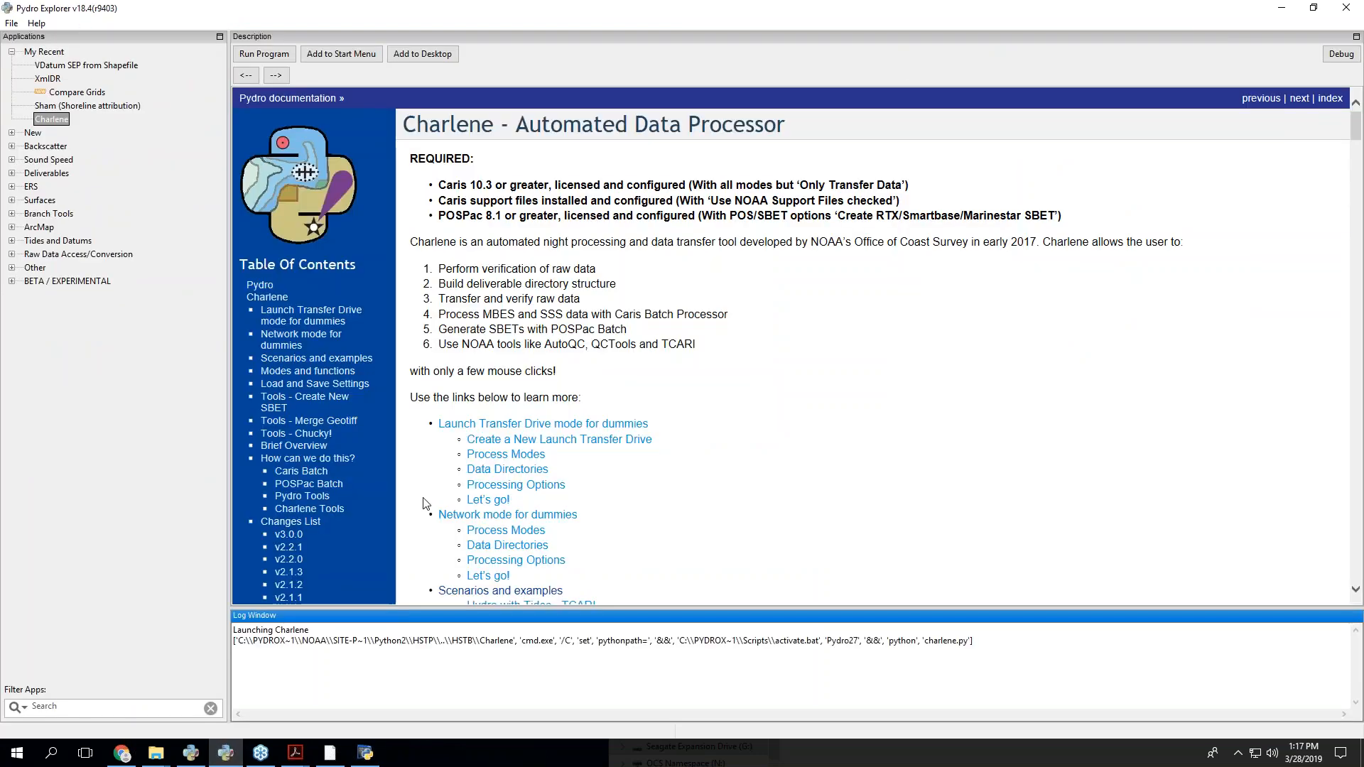
pyautogui.scroll(-5, 446, 426)
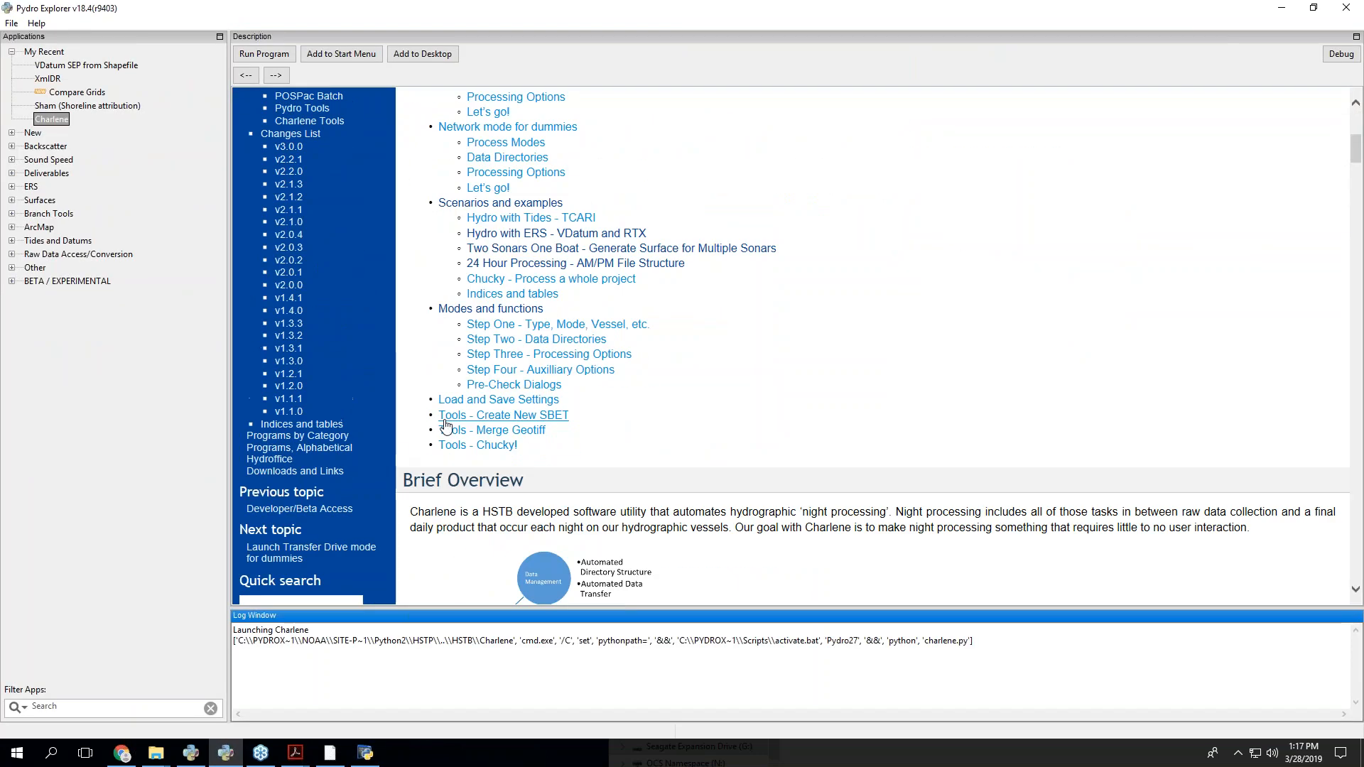
pyautogui.click(581, 234)
pyautogui.click(555, 360)
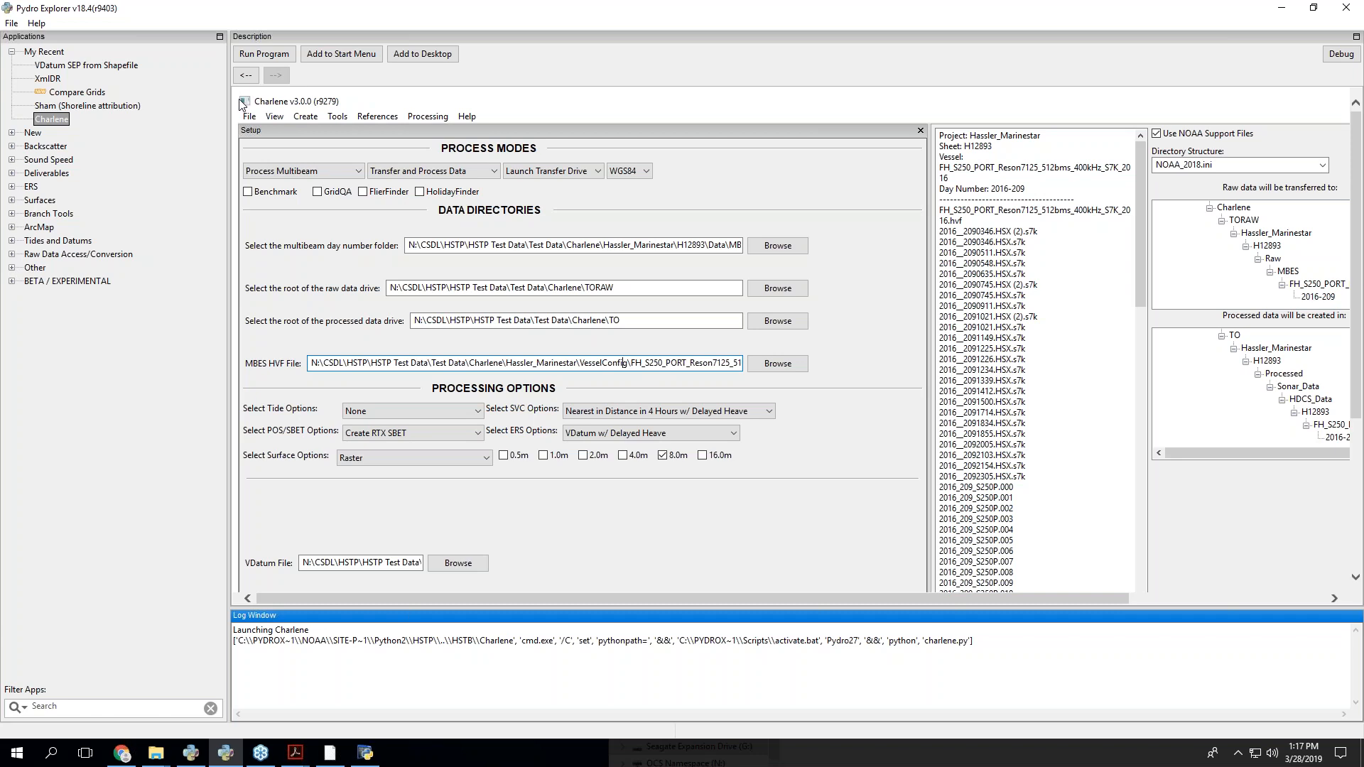
pyautogui.click(248, 76)
pyautogui.click(366, 754)
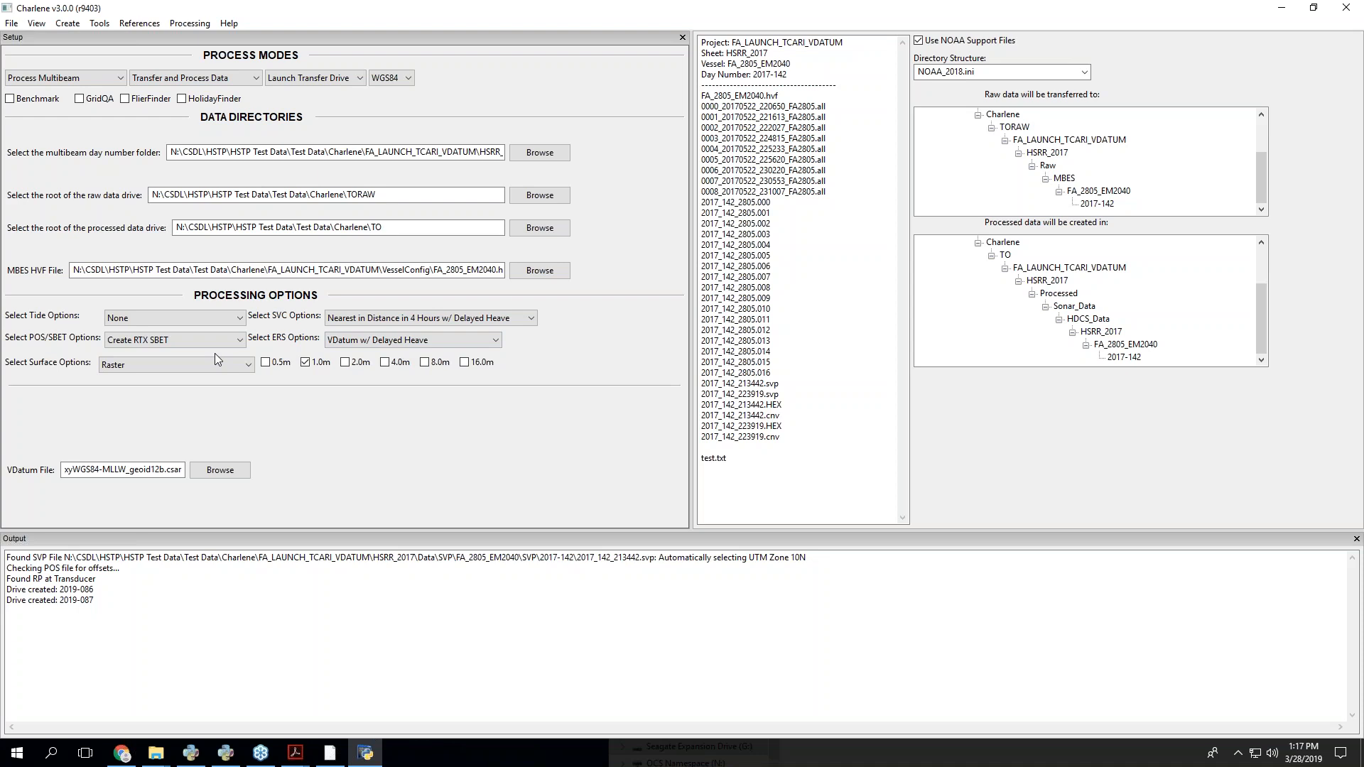
# - Review the available POS/SBET options and surface options, keeping Create RTX SBET and Raster
pyautogui.click(200, 340)
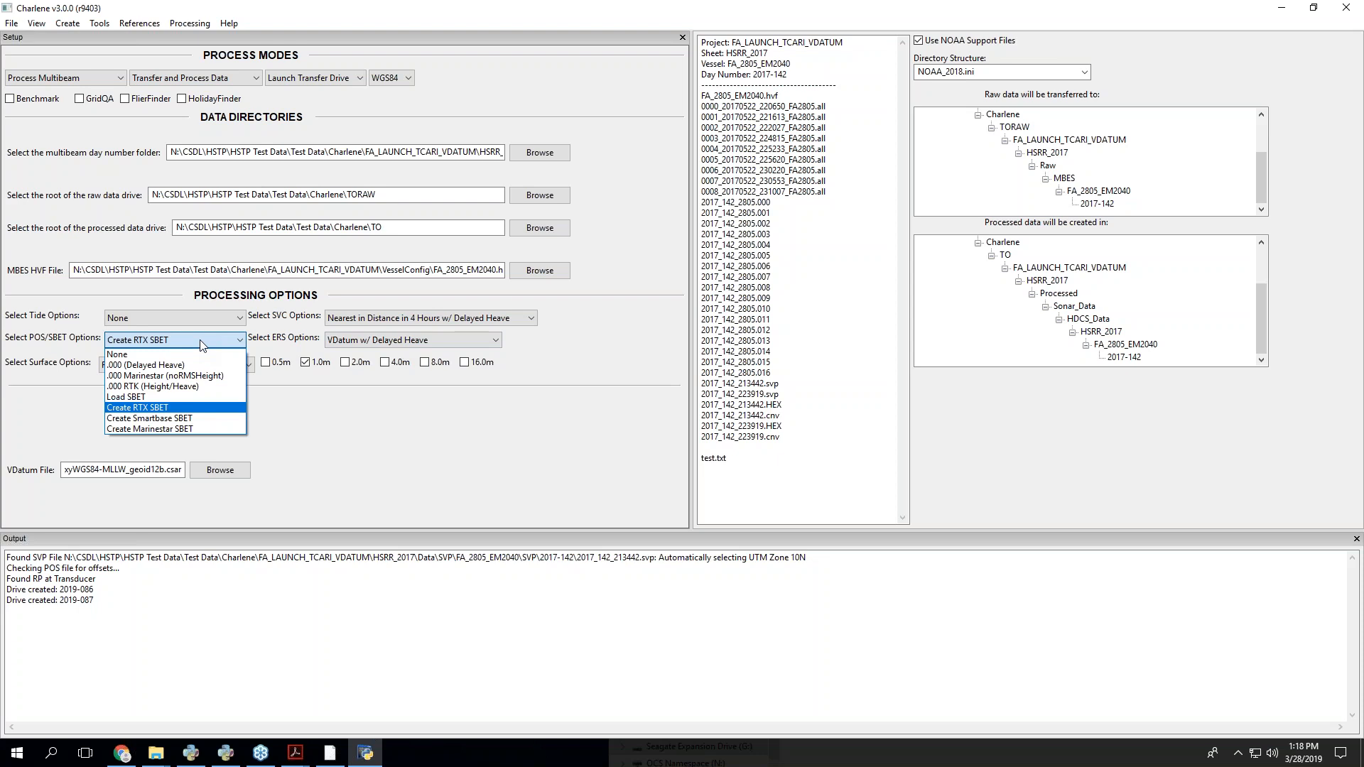
pyautogui.click(201, 342)
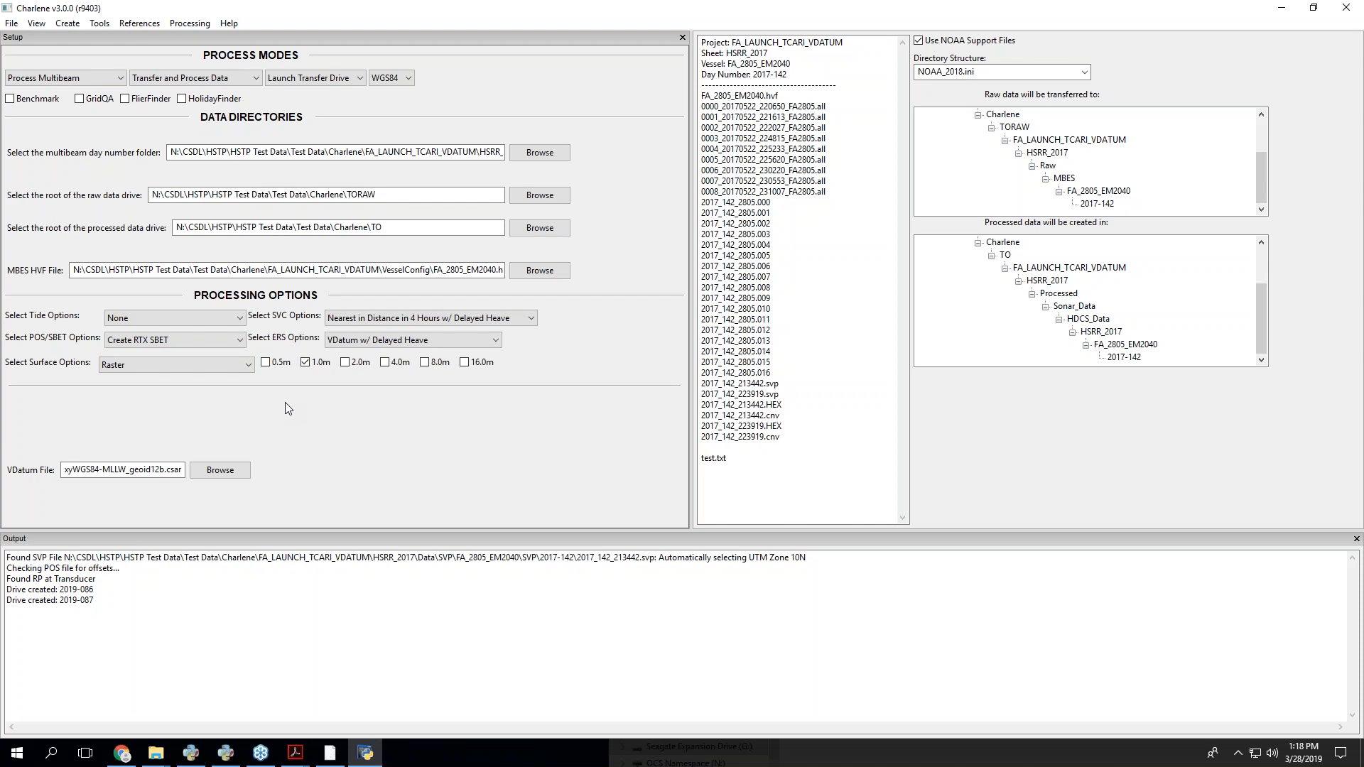
pyautogui.click(213, 366)
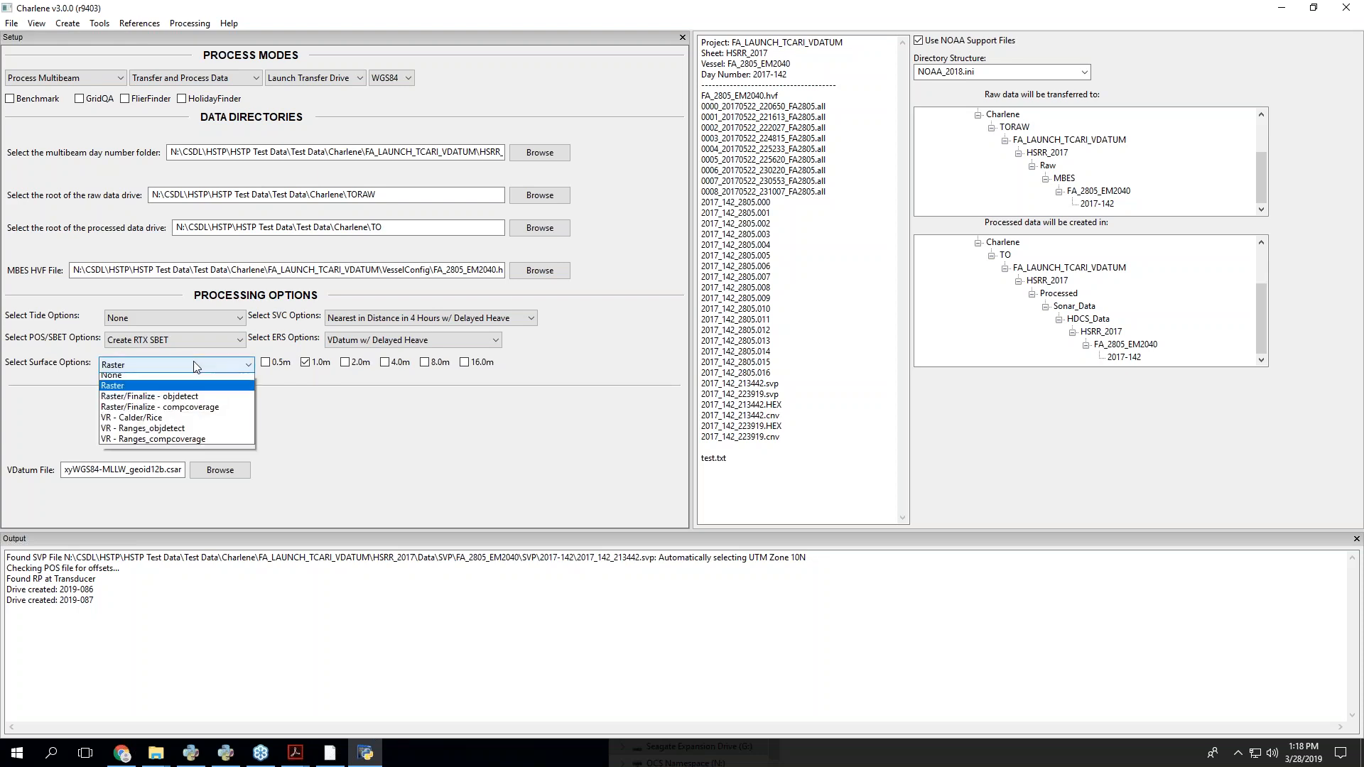
pyautogui.click(219, 366)
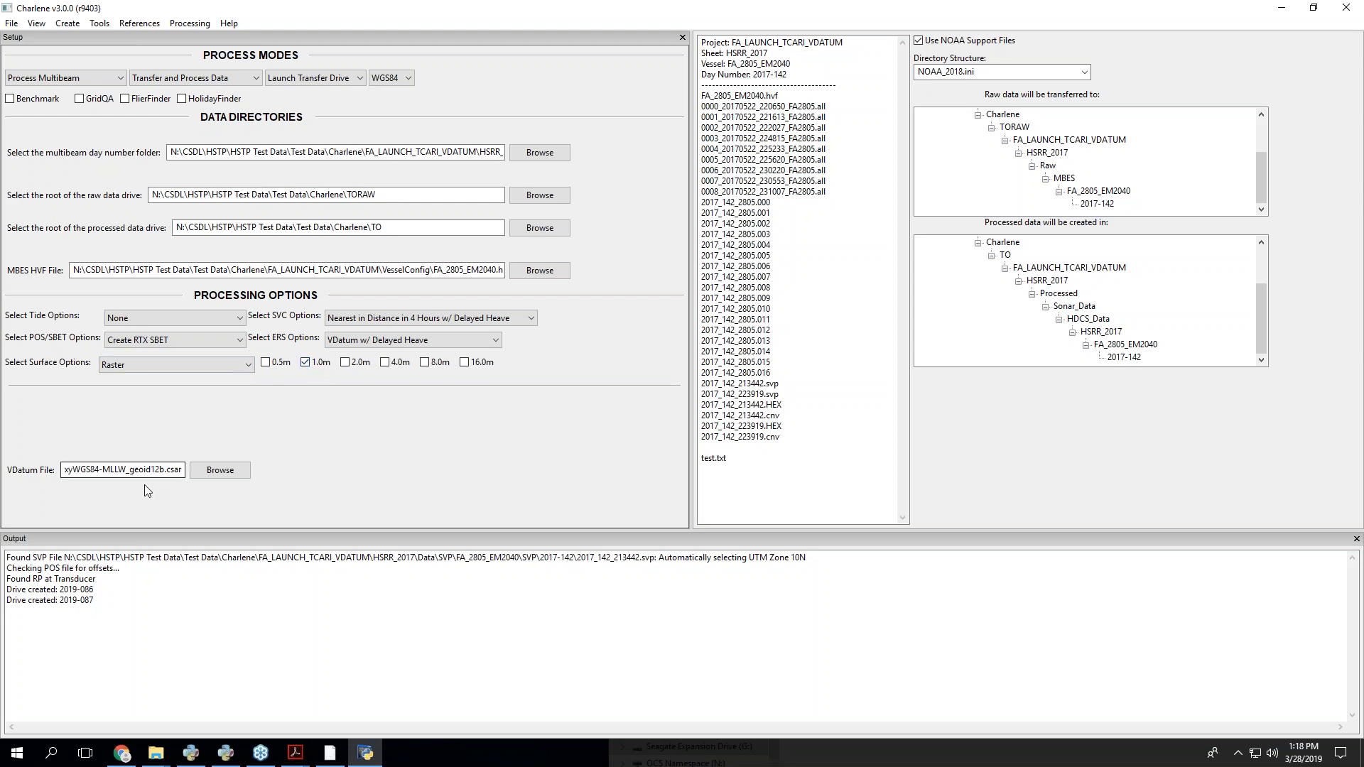
# - Inspect the VDatum file name and set the process mode's datum to NAD83
pyautogui.moveTo(65, 470); pyautogui.dragTo(99, 472)
pyautogui.click(407, 79)
pyautogui.click(417, 96)
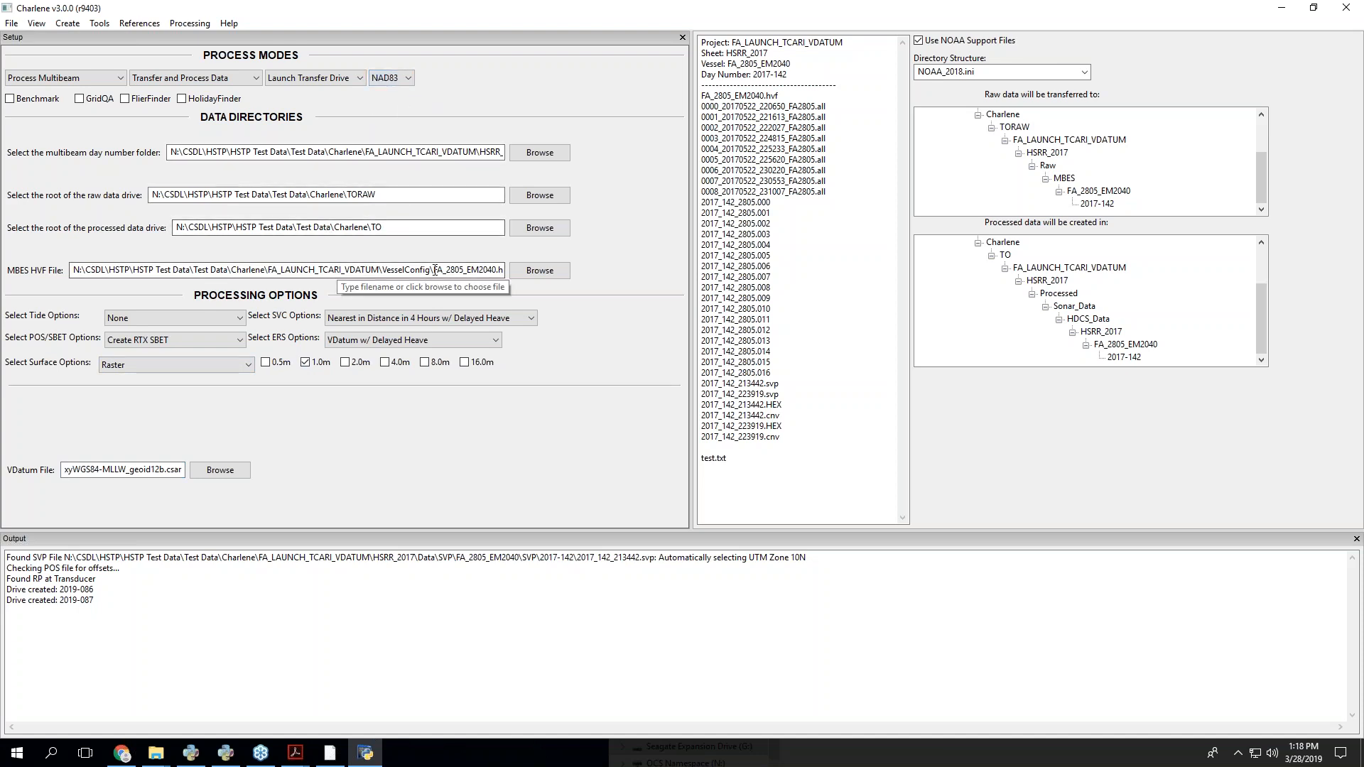
# - Change the MBES HVF file name to FA_2805_EM040.hvf, try to start processing, and dismiss the precheck message
pyautogui.click(479, 270)
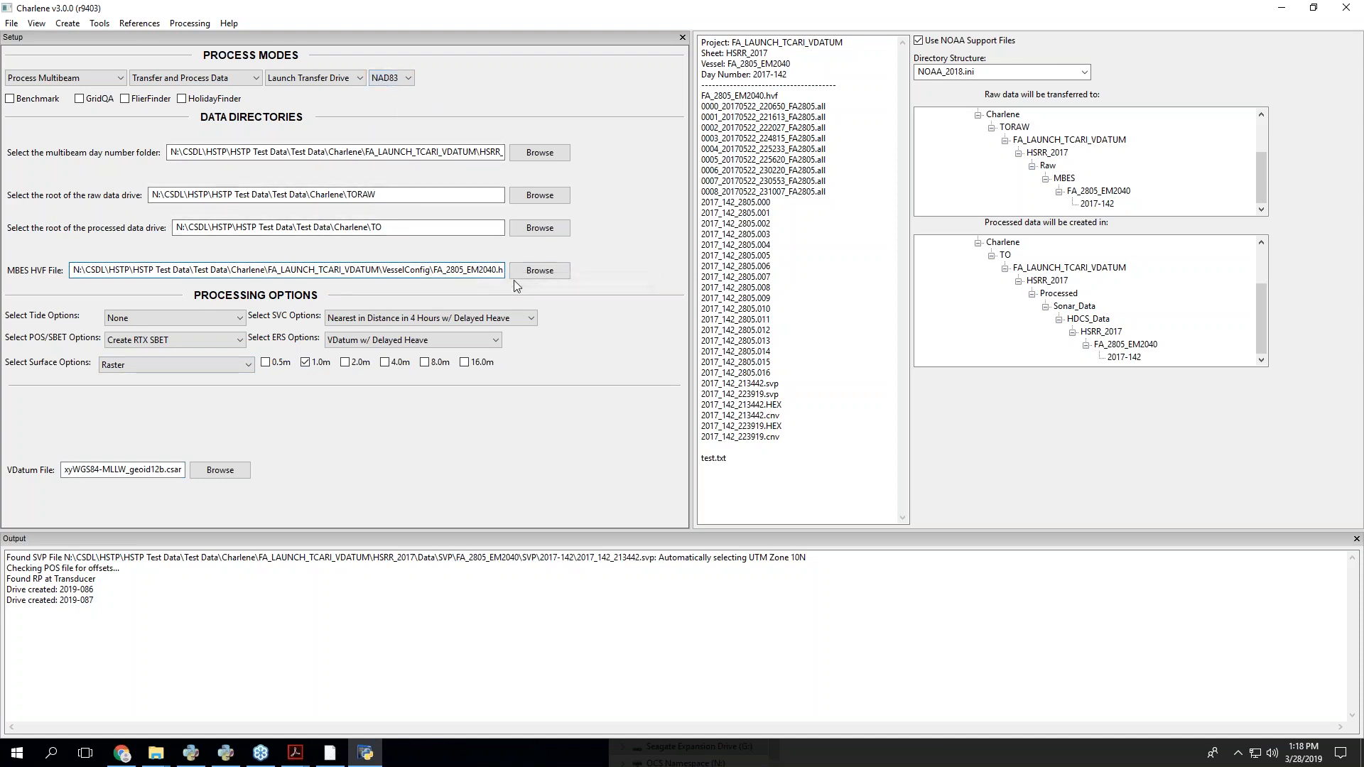
pyautogui.press('Delete')
pyautogui.click(192, 27)
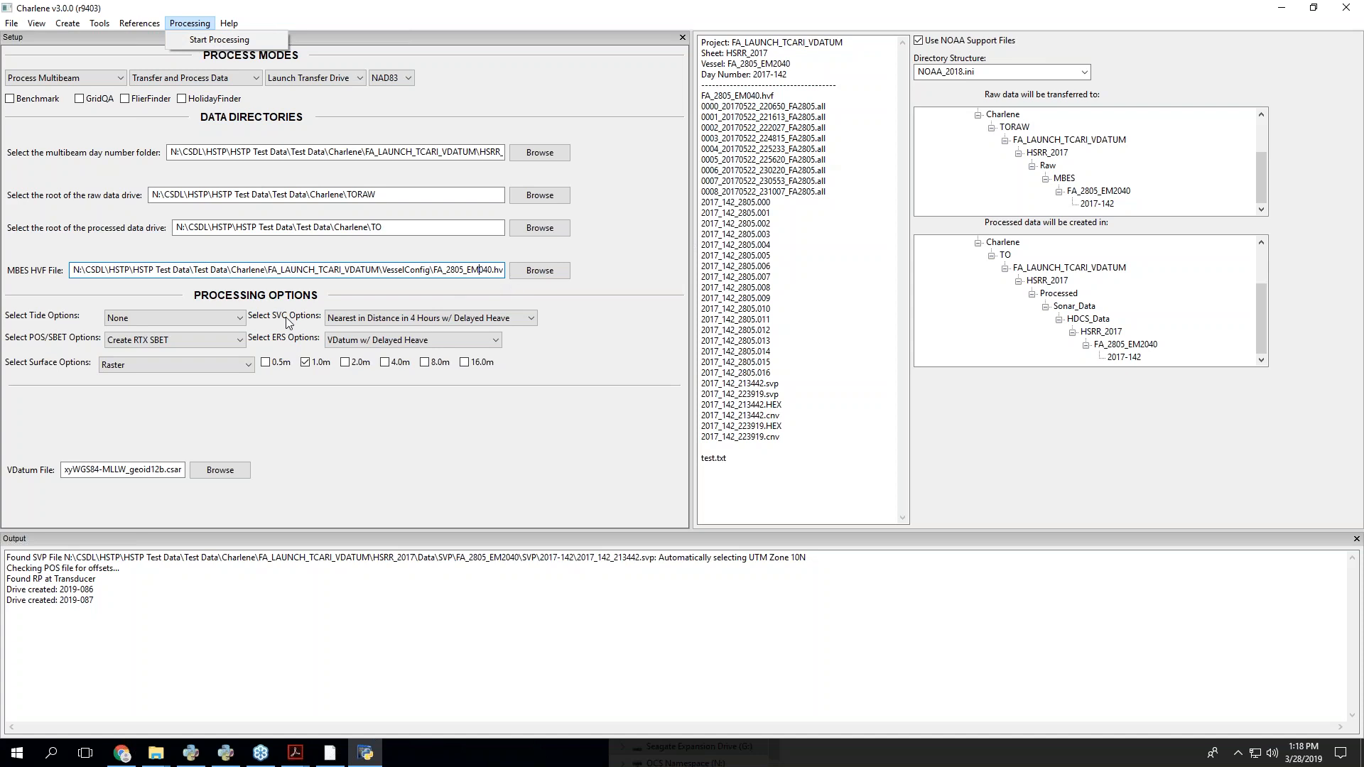
pyautogui.click(201, 41)
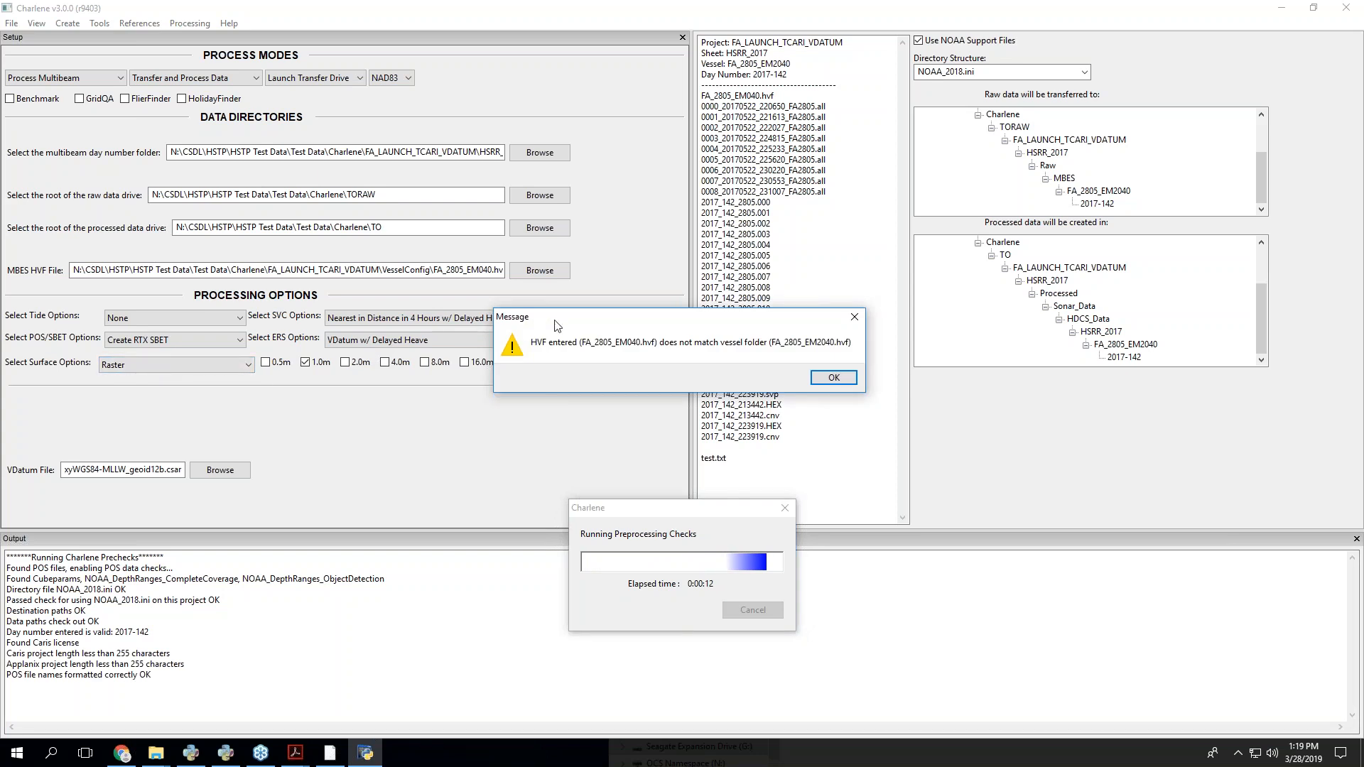
pyautogui.moveTo(533, 322); pyautogui.dragTo(690, 363)
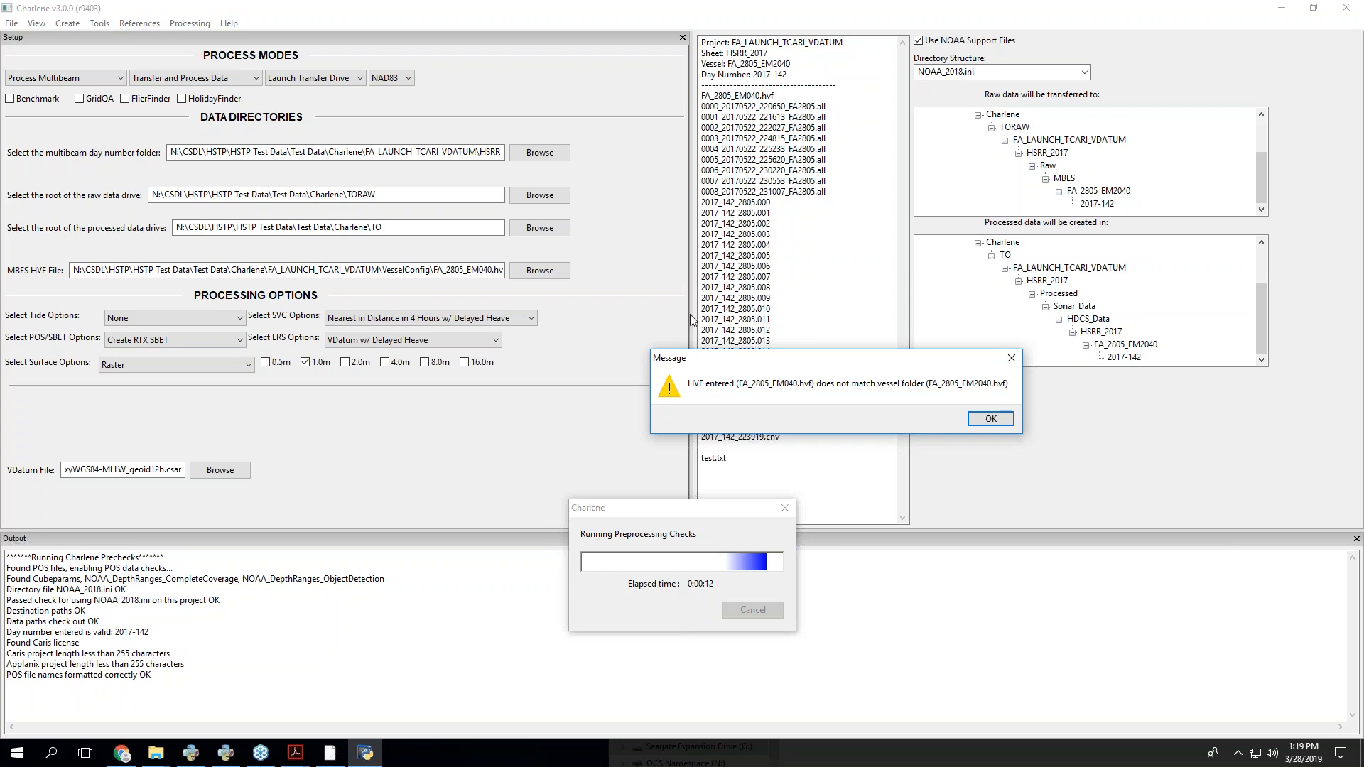
pyautogui.moveTo(728, 359); pyautogui.dragTo(462, 406)
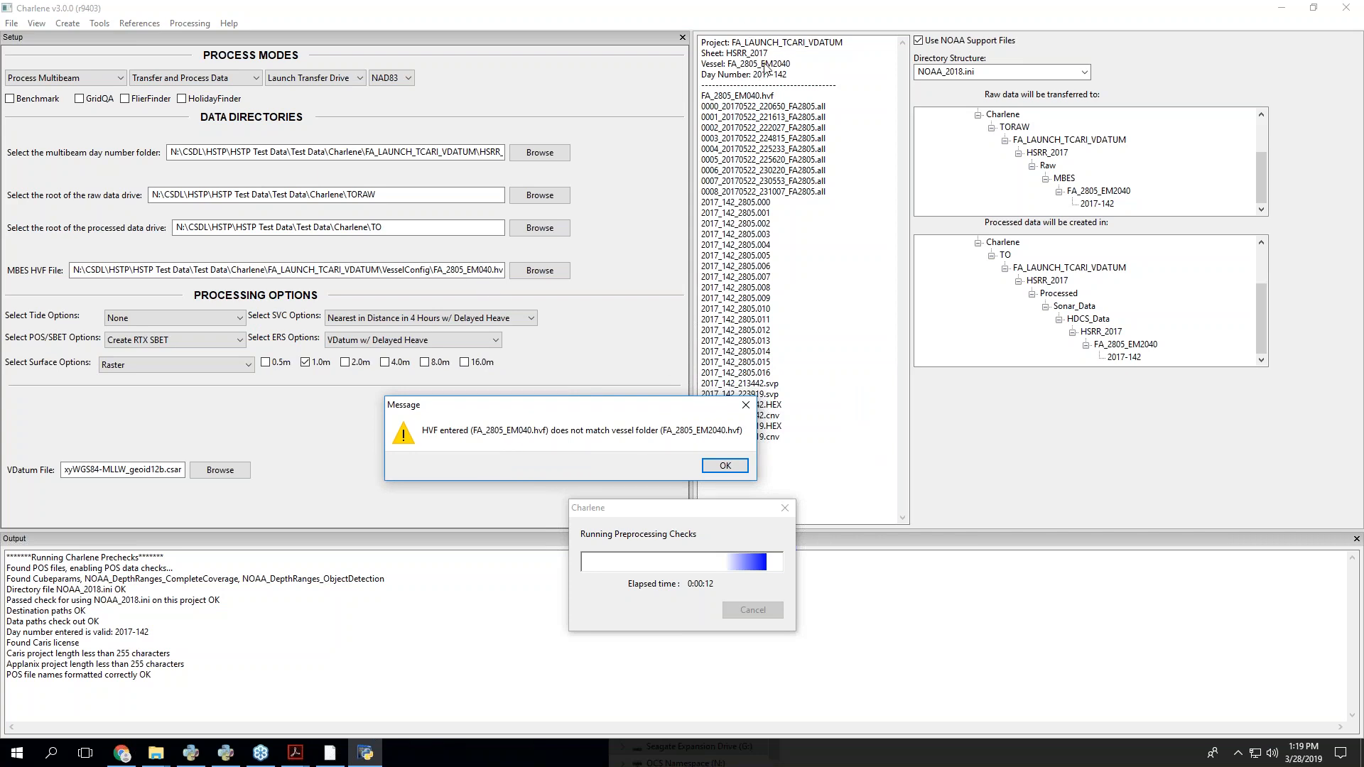
pyautogui.click(743, 466)
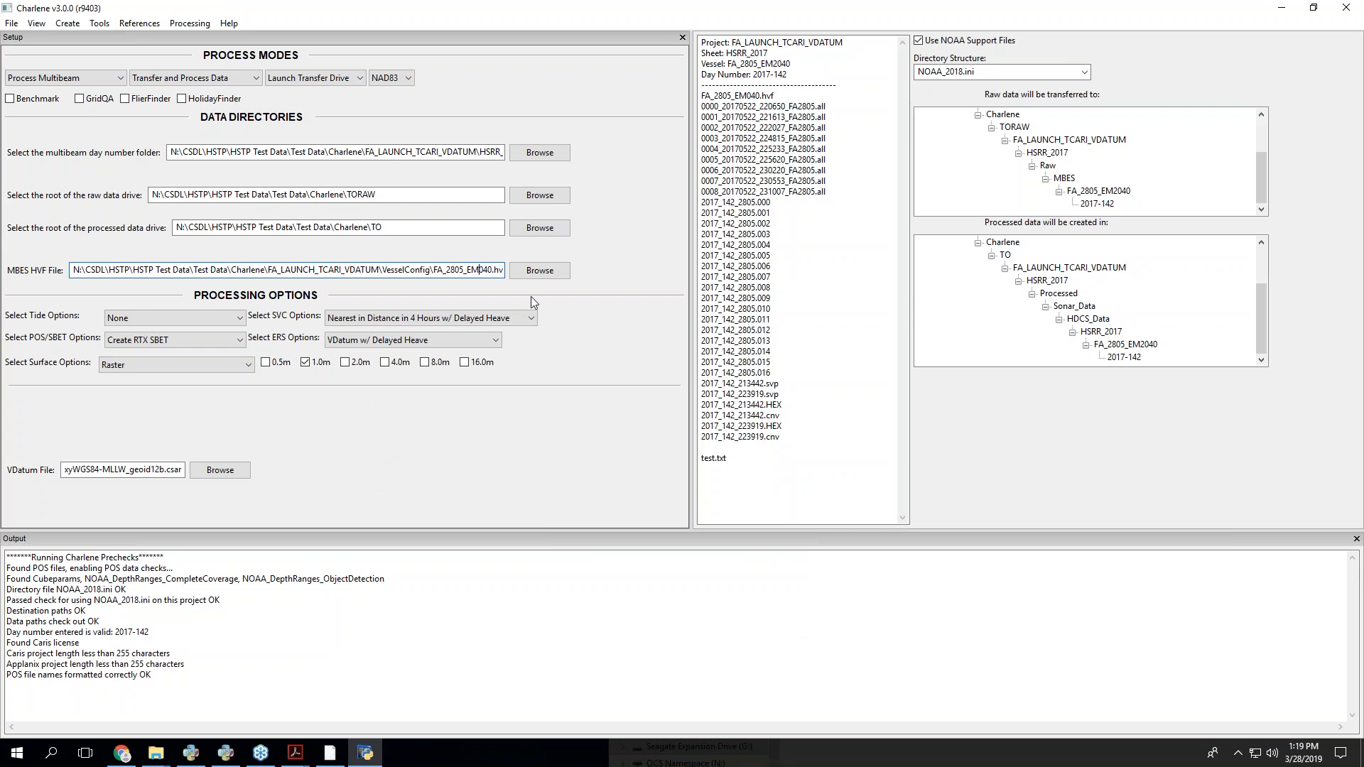
# - Correct the MBES HVF file name to FA_2805_EM2040.hvf
pyautogui.moveTo(491, 271); pyautogui.dragTo(575, 270)
pyautogui.click(474, 271)
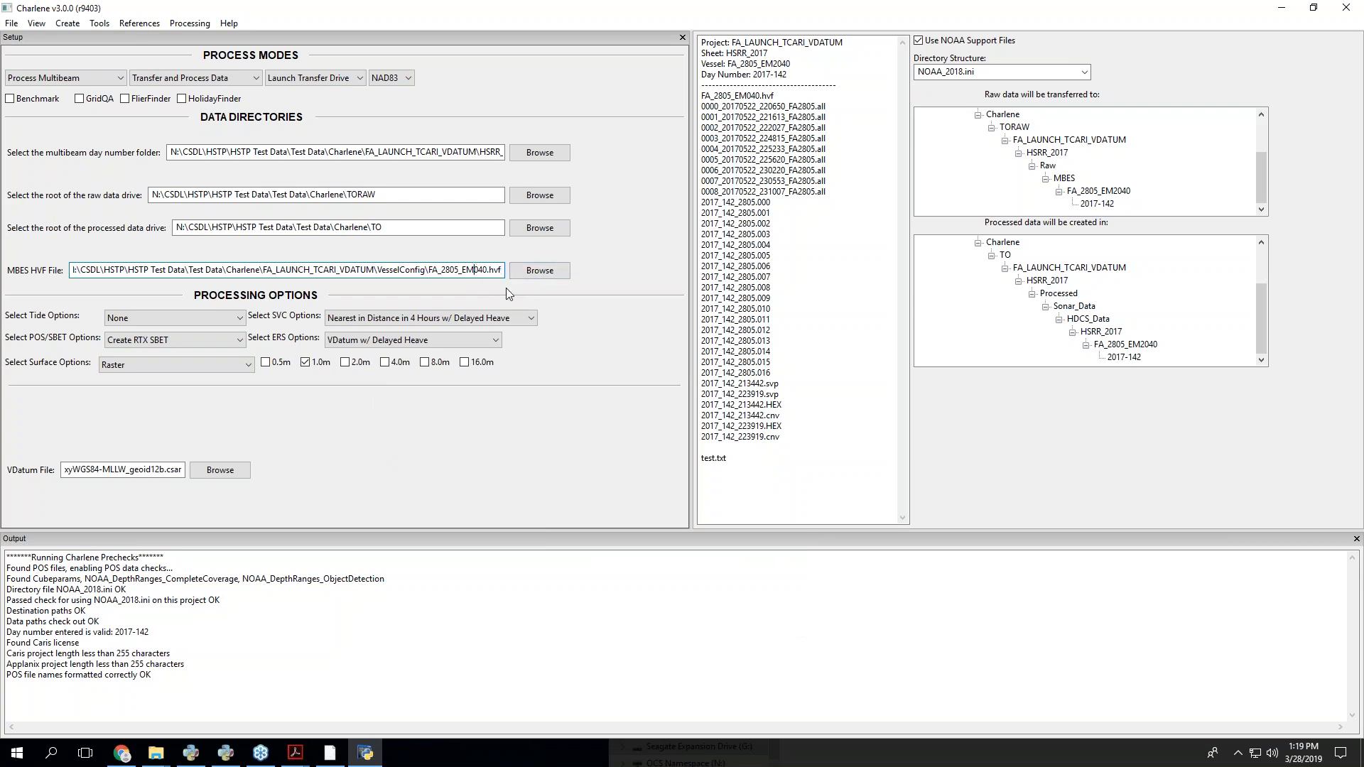
pyautogui.write('2')
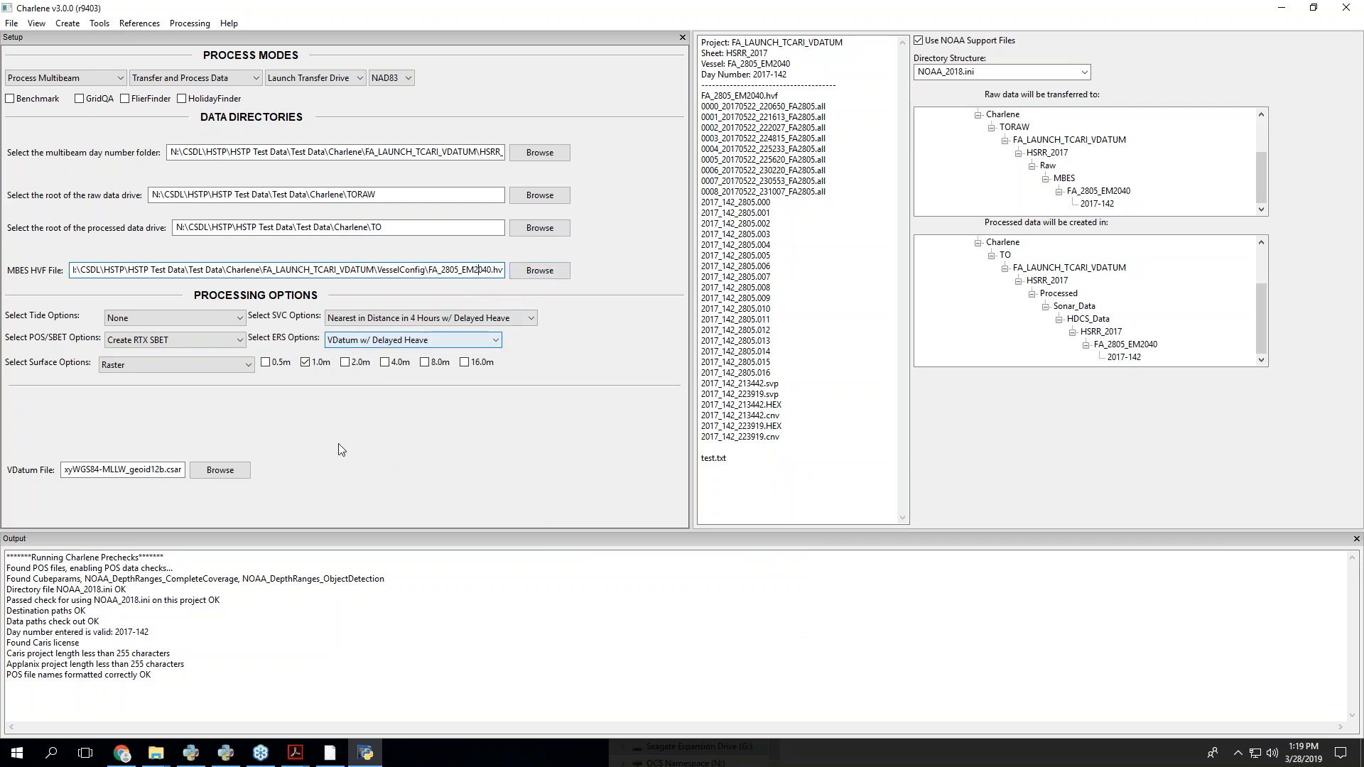
# - Start processing again and decline to overwrite the existing raw and processed data
pyautogui.click(192, 25)
pyautogui.click(200, 40)
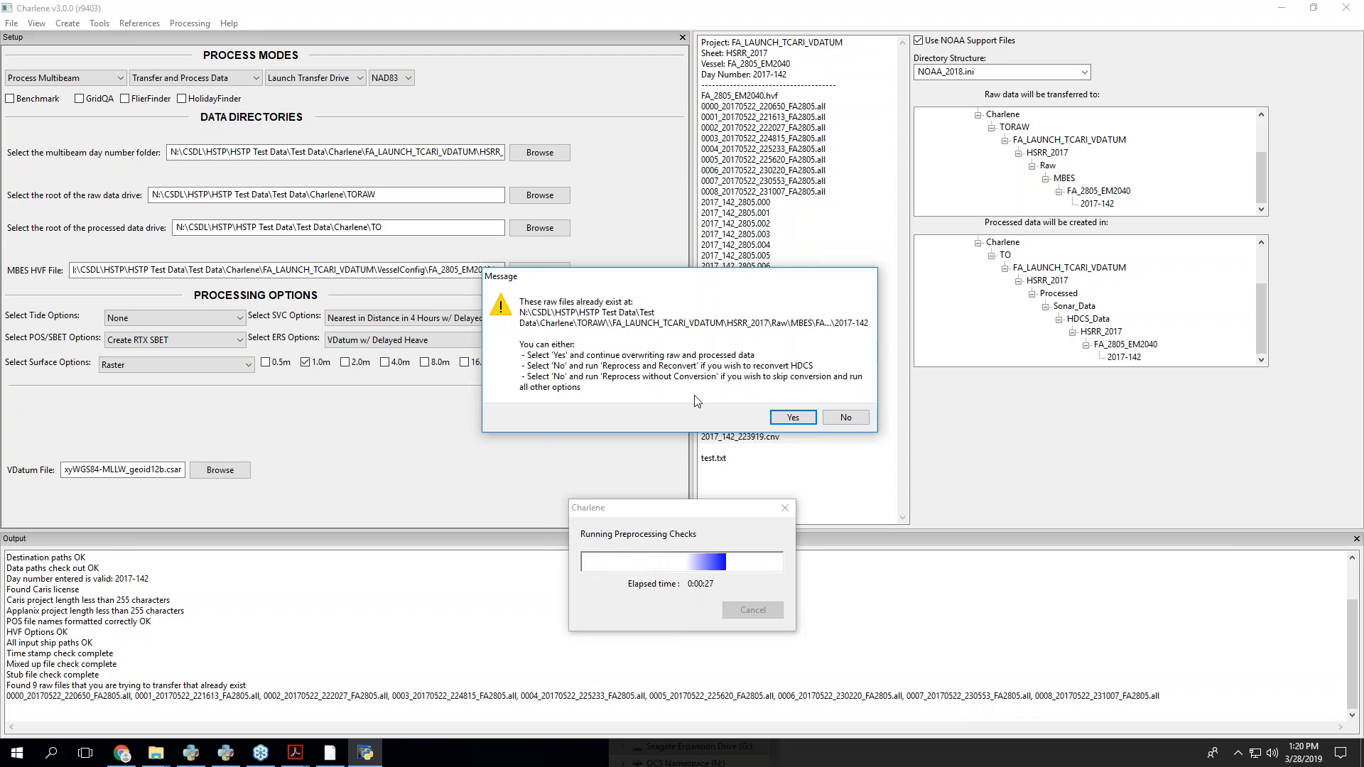
pyautogui.click(836, 420)
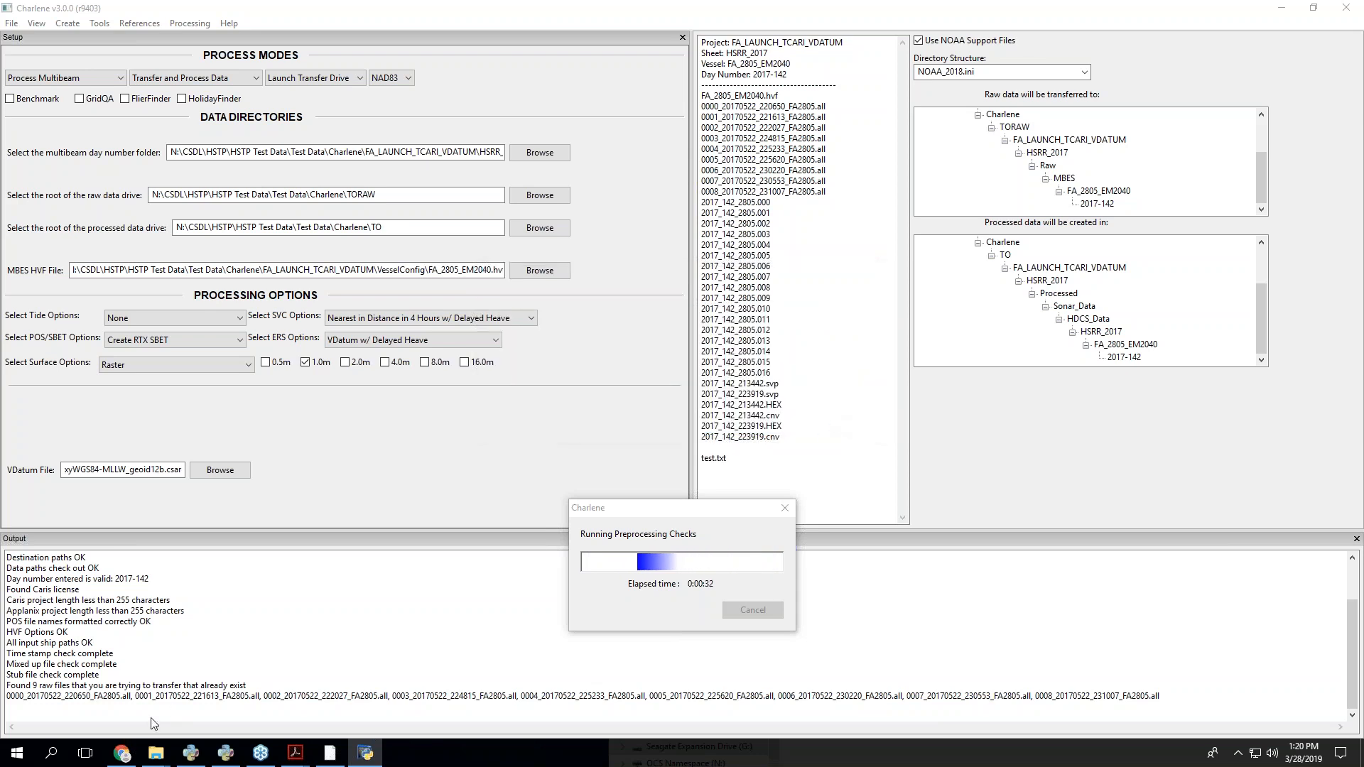
# - Switch to File Explorer and browse to N:\CSDL\HSTP\HSTP Test Data\Test Data\Charlene
pyautogui.moveTo(150, 759)
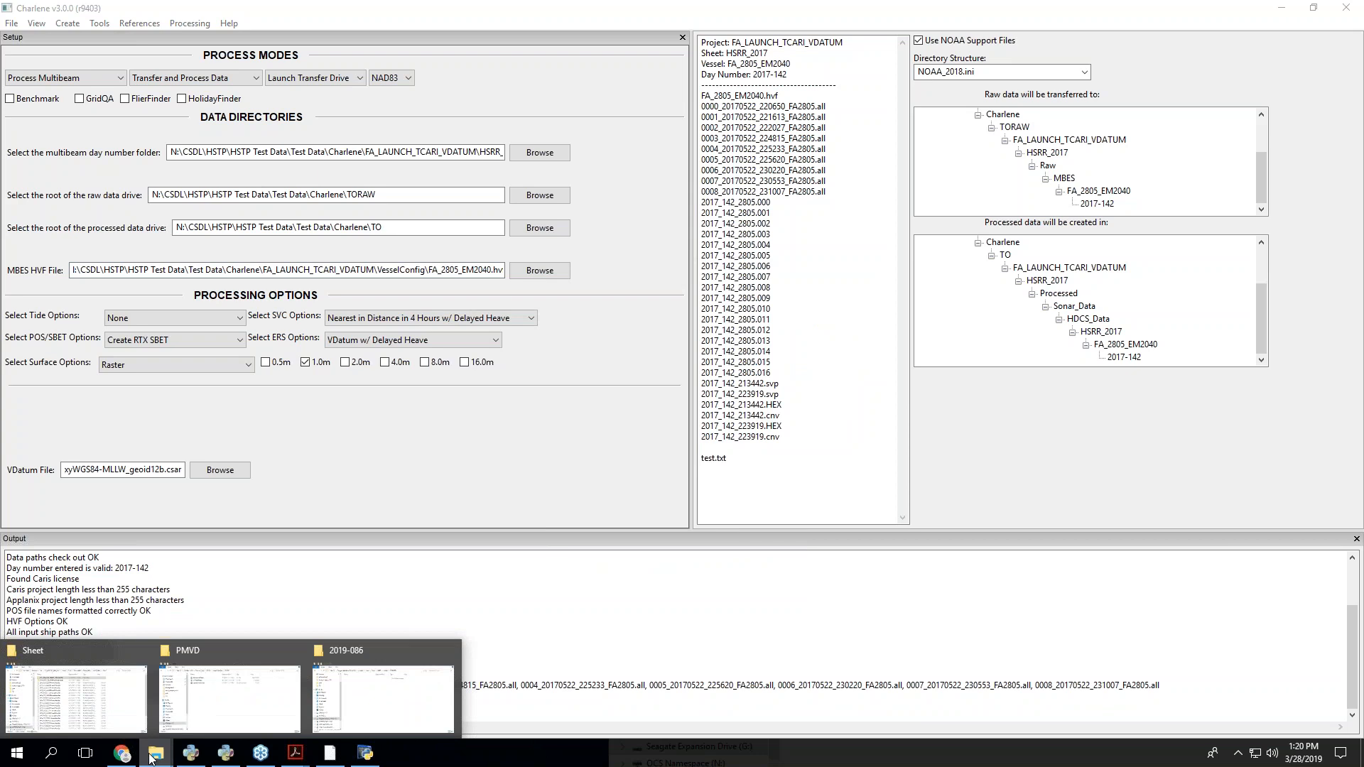
pyautogui.click(409, 712)
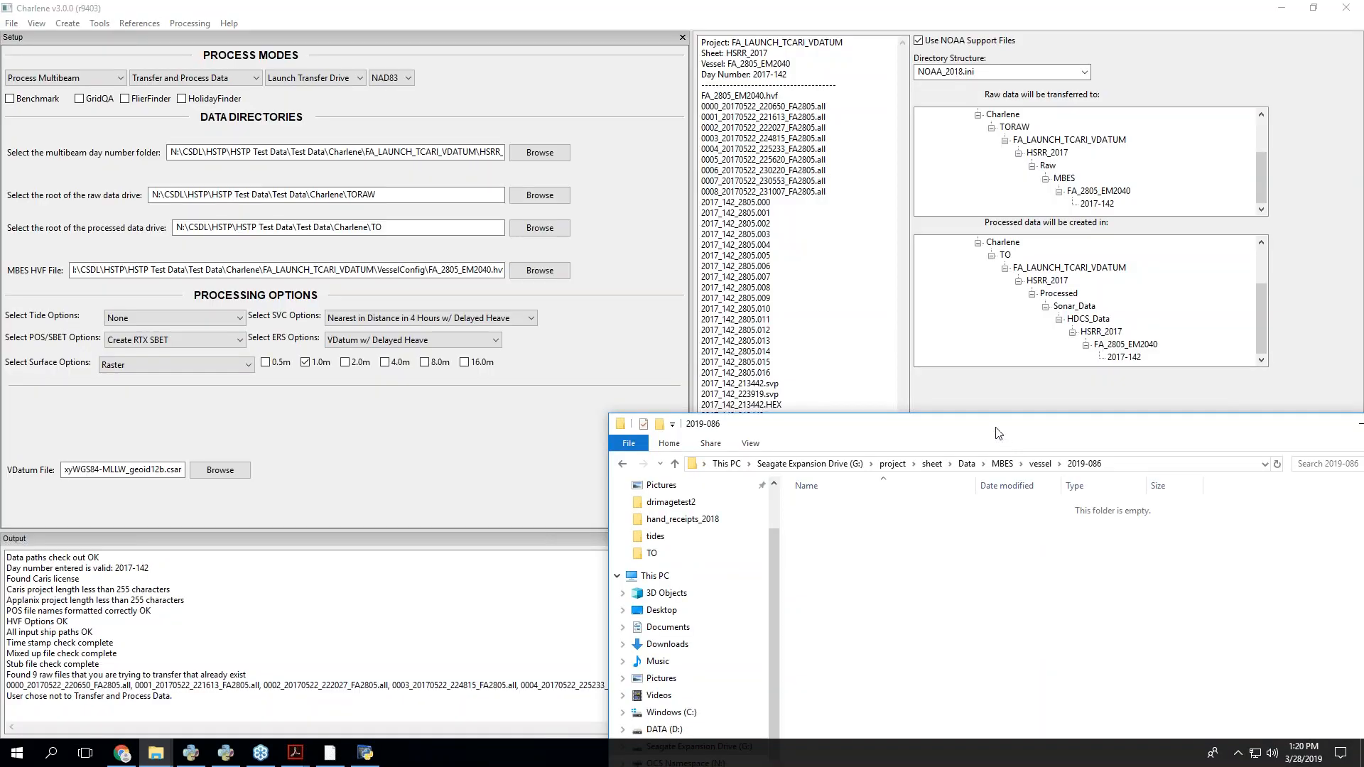
pyautogui.moveTo(986, 425); pyautogui.dragTo(784, 358)
pyautogui.click(523, 398)
pyautogui.click(483, 698)
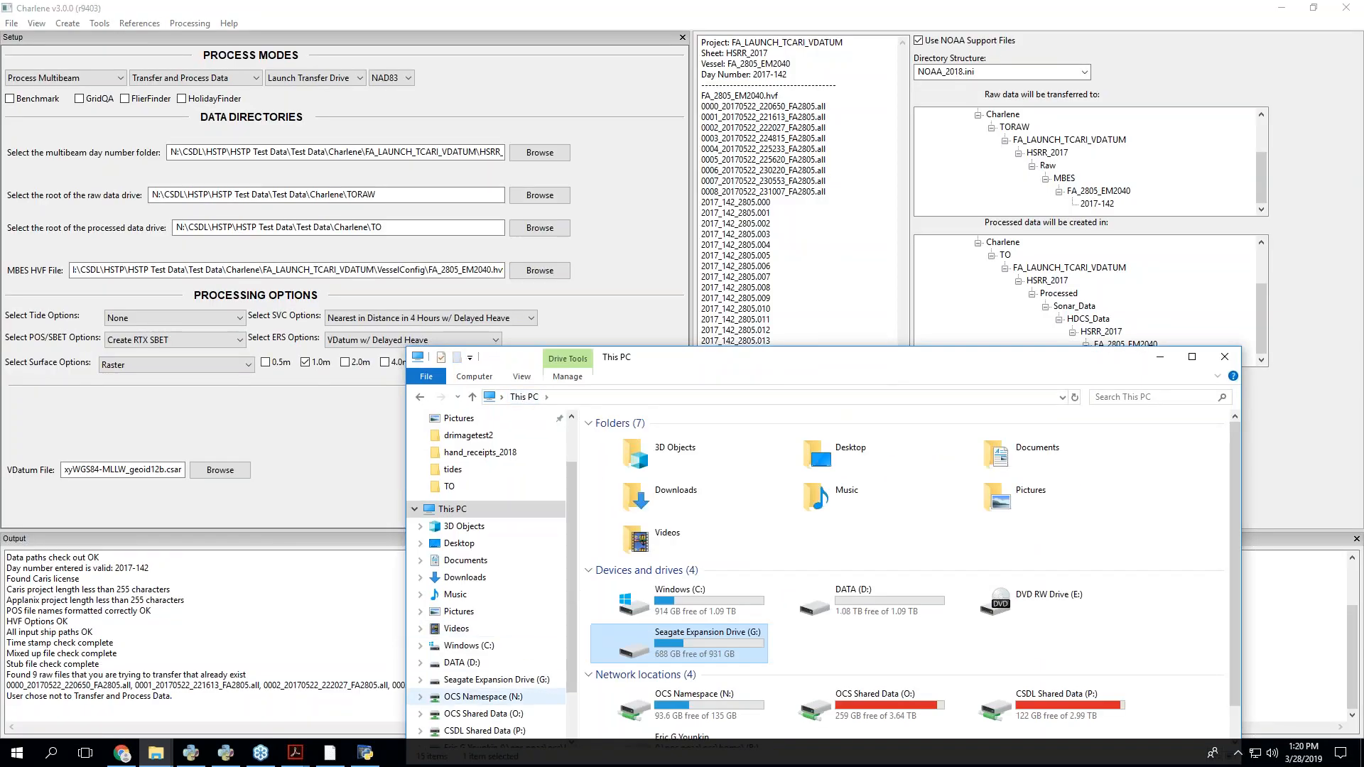
pyautogui.click(650, 443)
pyautogui.doubleClick(650, 440)
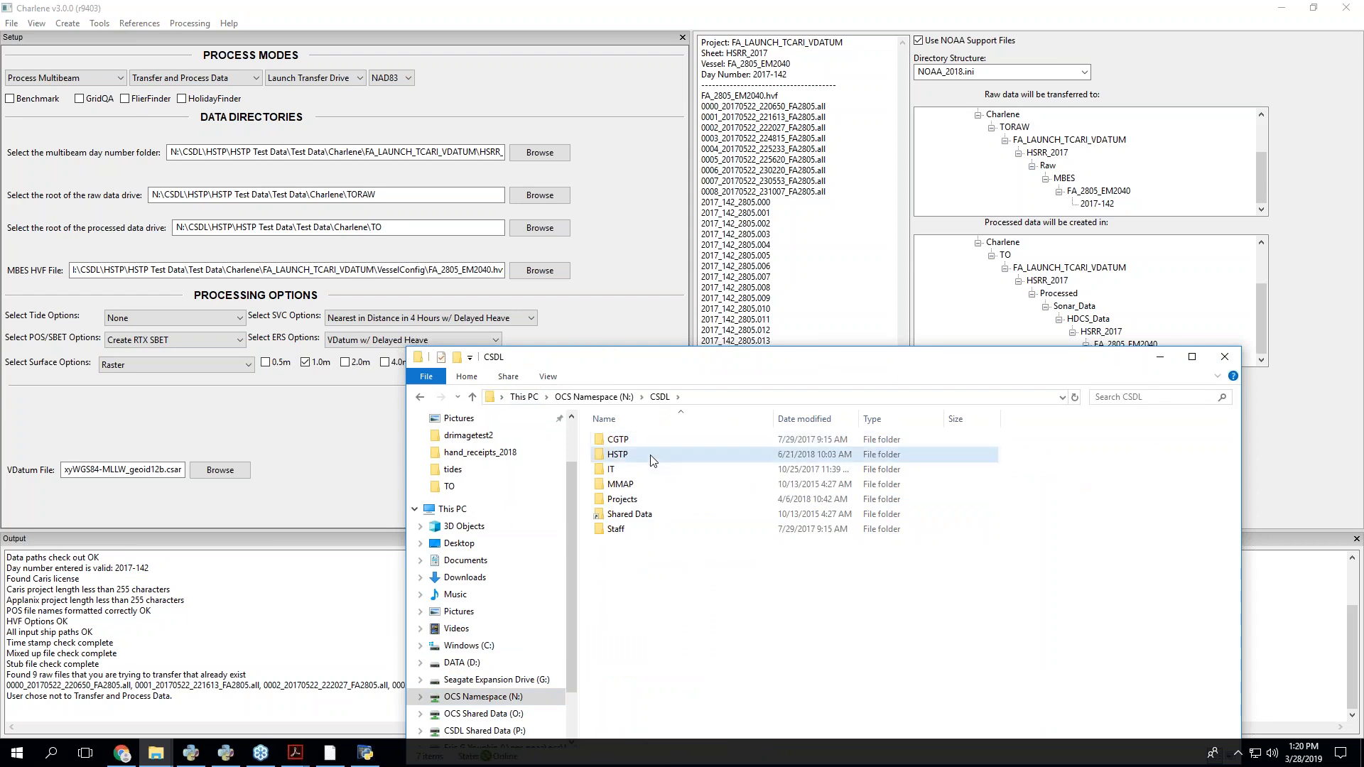
pyautogui.doubleClick(649, 454)
pyautogui.doubleClick(650, 441)
pyautogui.doubleClick(657, 441)
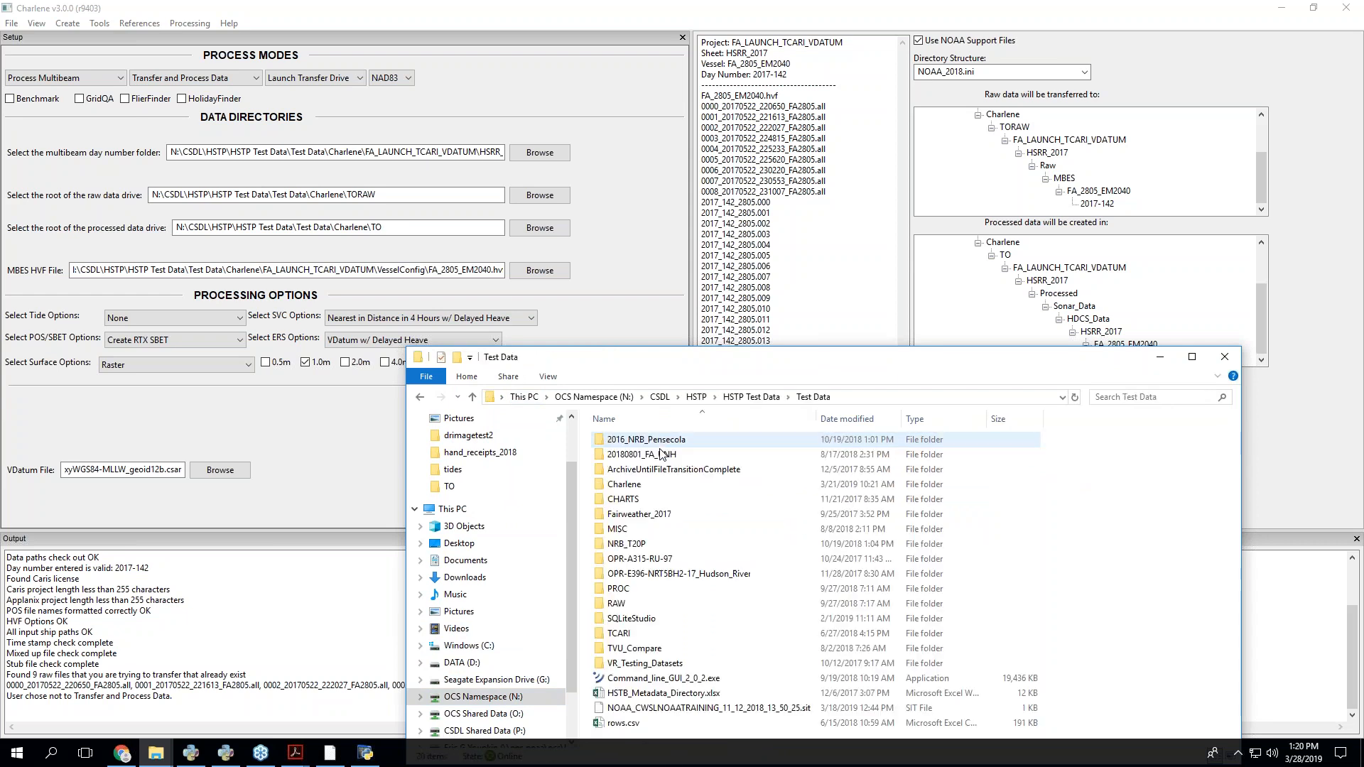
pyautogui.doubleClick(640, 484)
# - Check the contents of the processed-data folder TO, then return to the Charlene folder
pyautogui.scroll(-6, 643, 575)
pyautogui.scroll(-2, 650, 674)
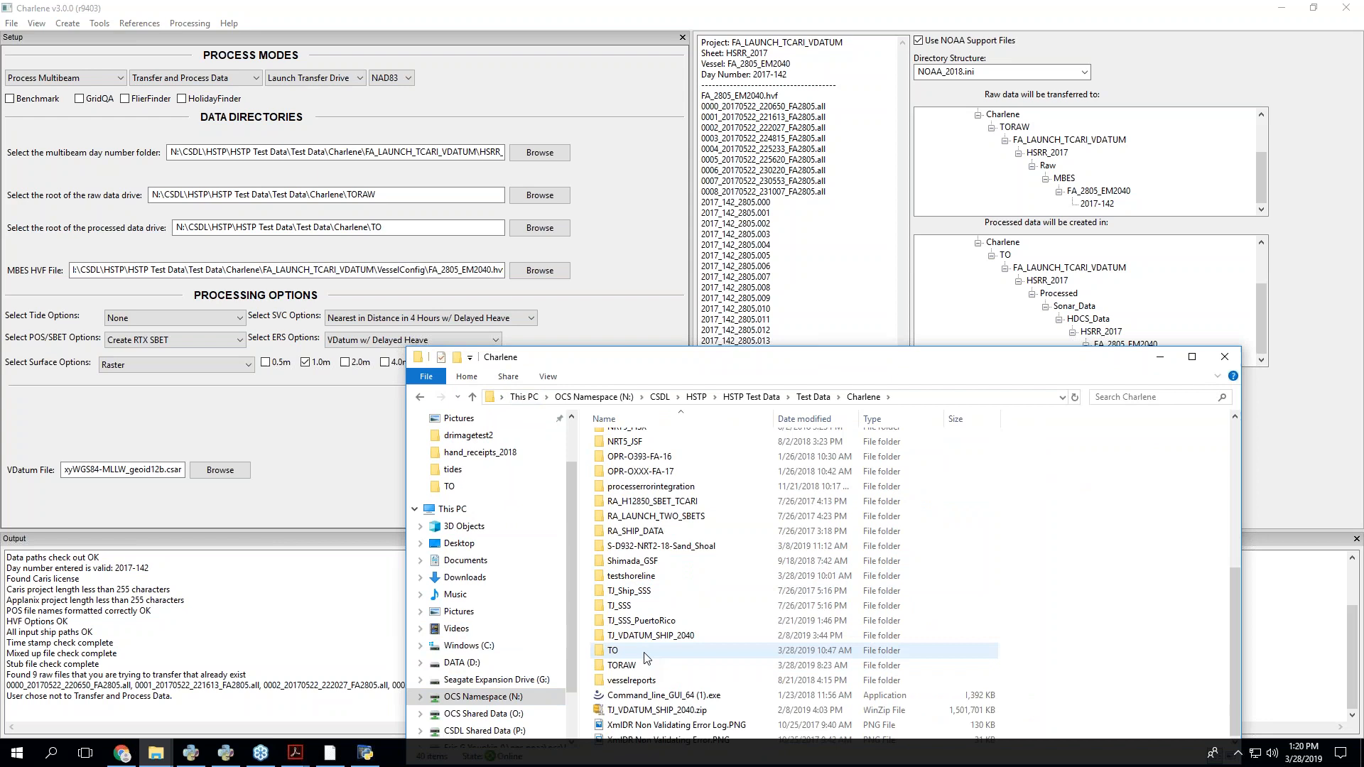
pyautogui.doubleClick(626, 650)
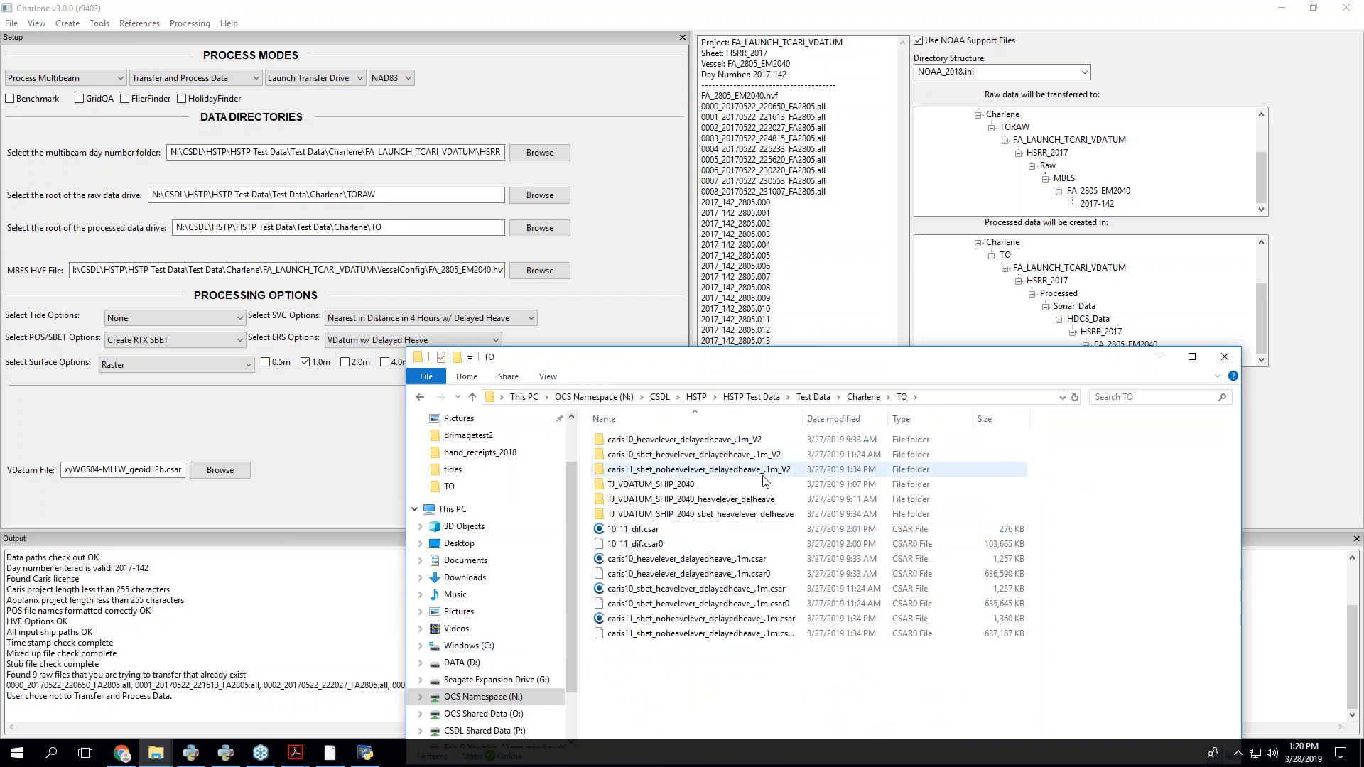
pyautogui.click(863, 397)
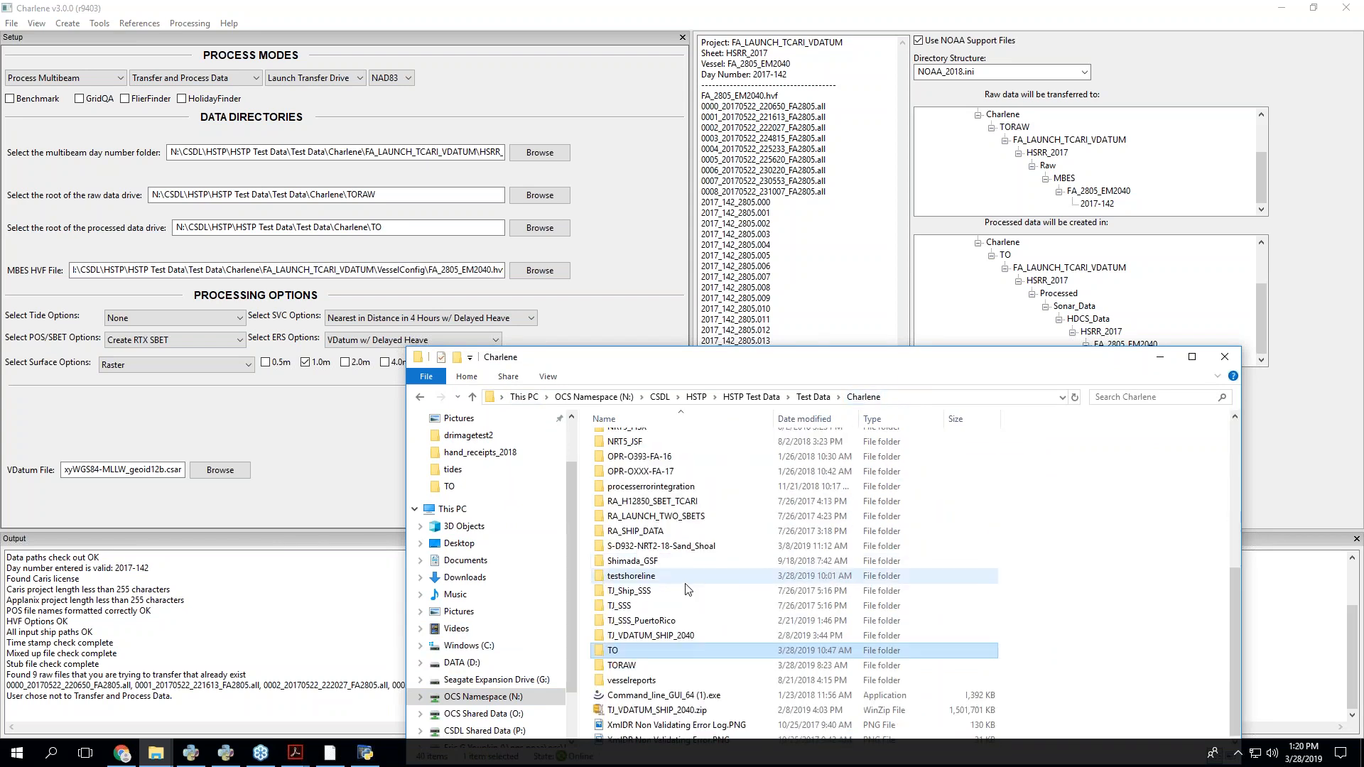
# - Delete the FA_LAUNCH_TCARI_VDATUM folder from TORAW and move the File Explorer window out of the way
pyautogui.doubleClick(668, 666)
pyautogui.click(714, 440)
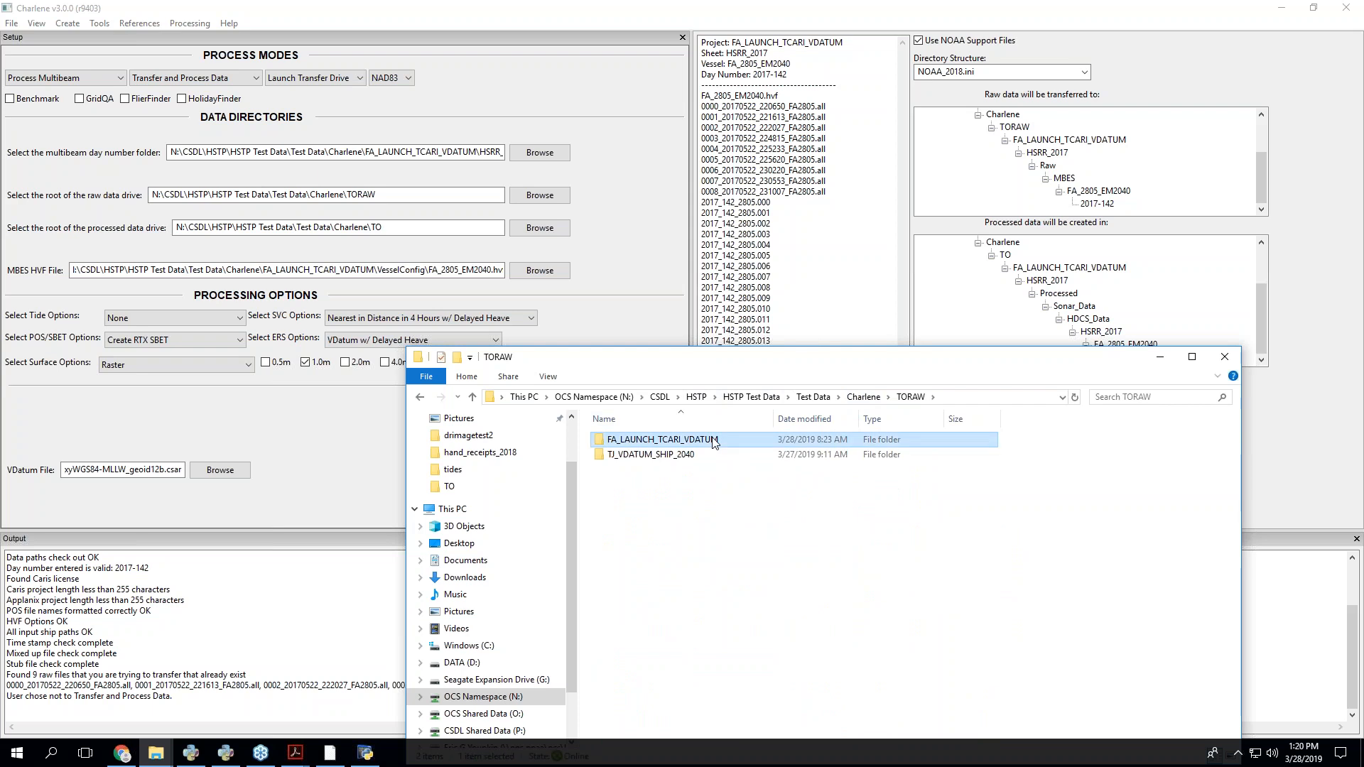
pyautogui.press('Delete')
pyautogui.click(714, 440)
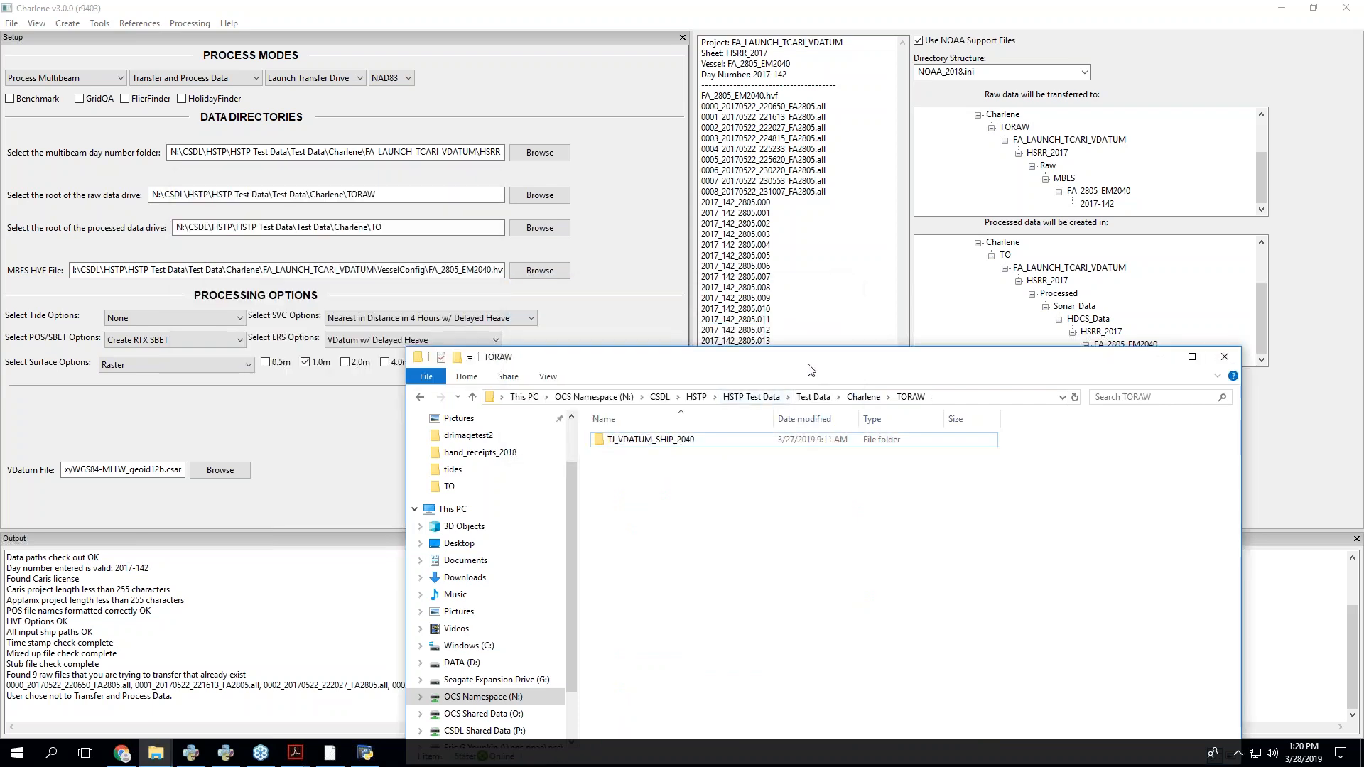
pyautogui.moveTo(889, 361); pyautogui.dragTo(1363, 361)
# - Try to start processing with the NAD83 datum and dismiss the VDatum precheck warning
pyautogui.click(189, 23)
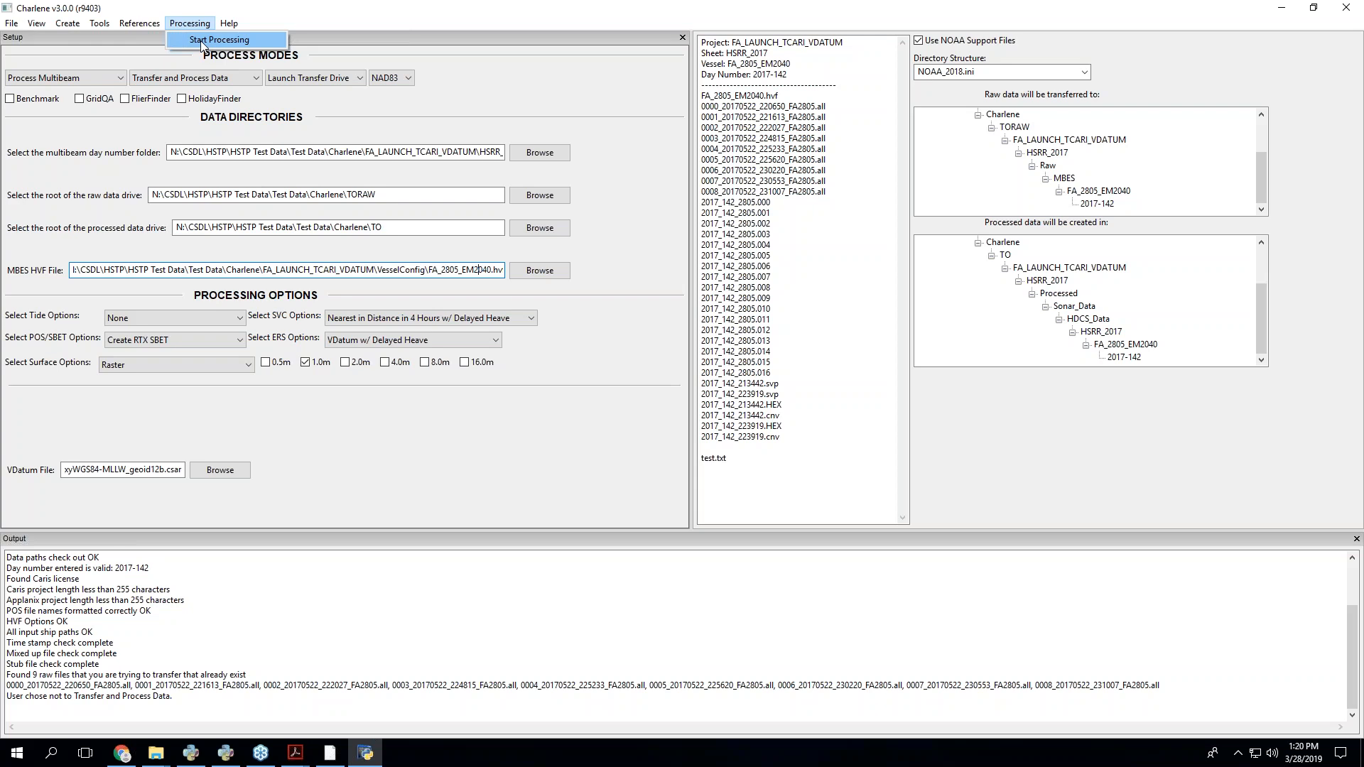
pyautogui.click(202, 44)
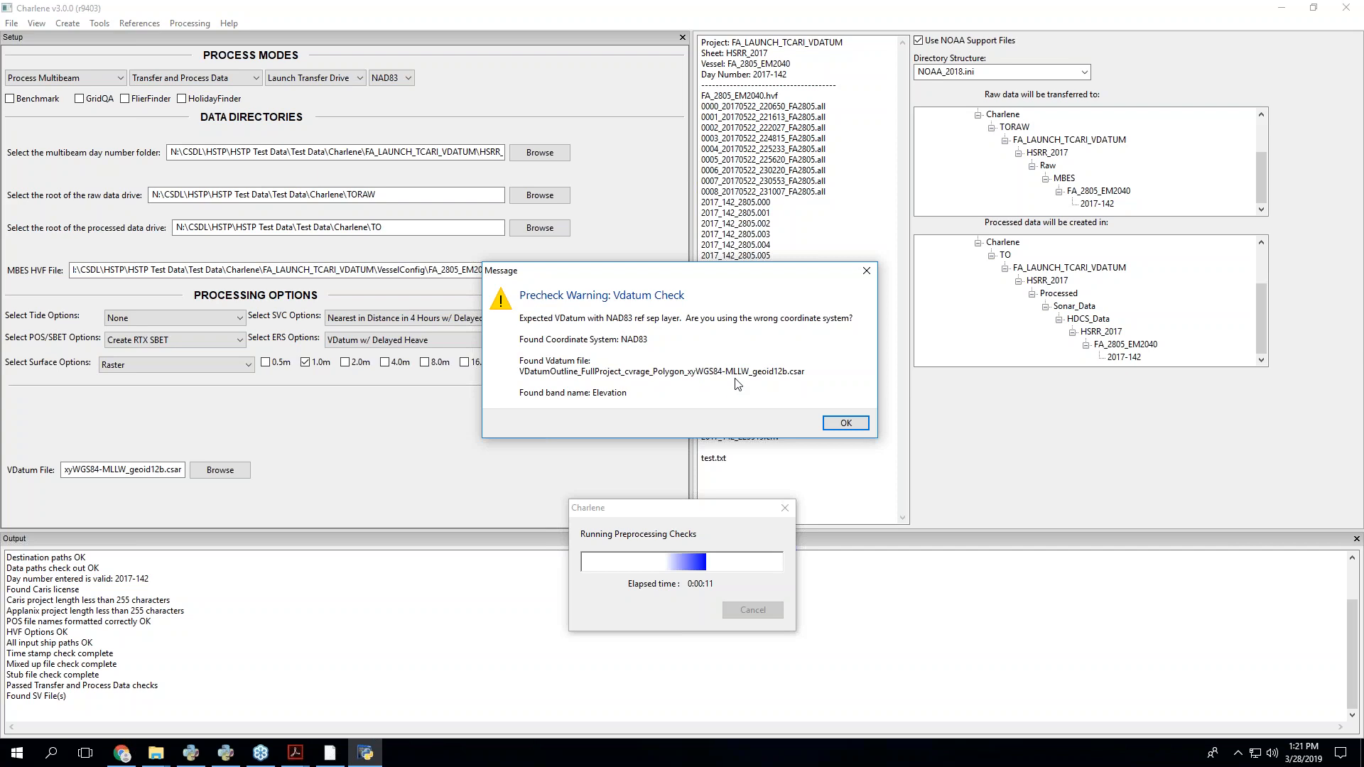
pyautogui.click(855, 429)
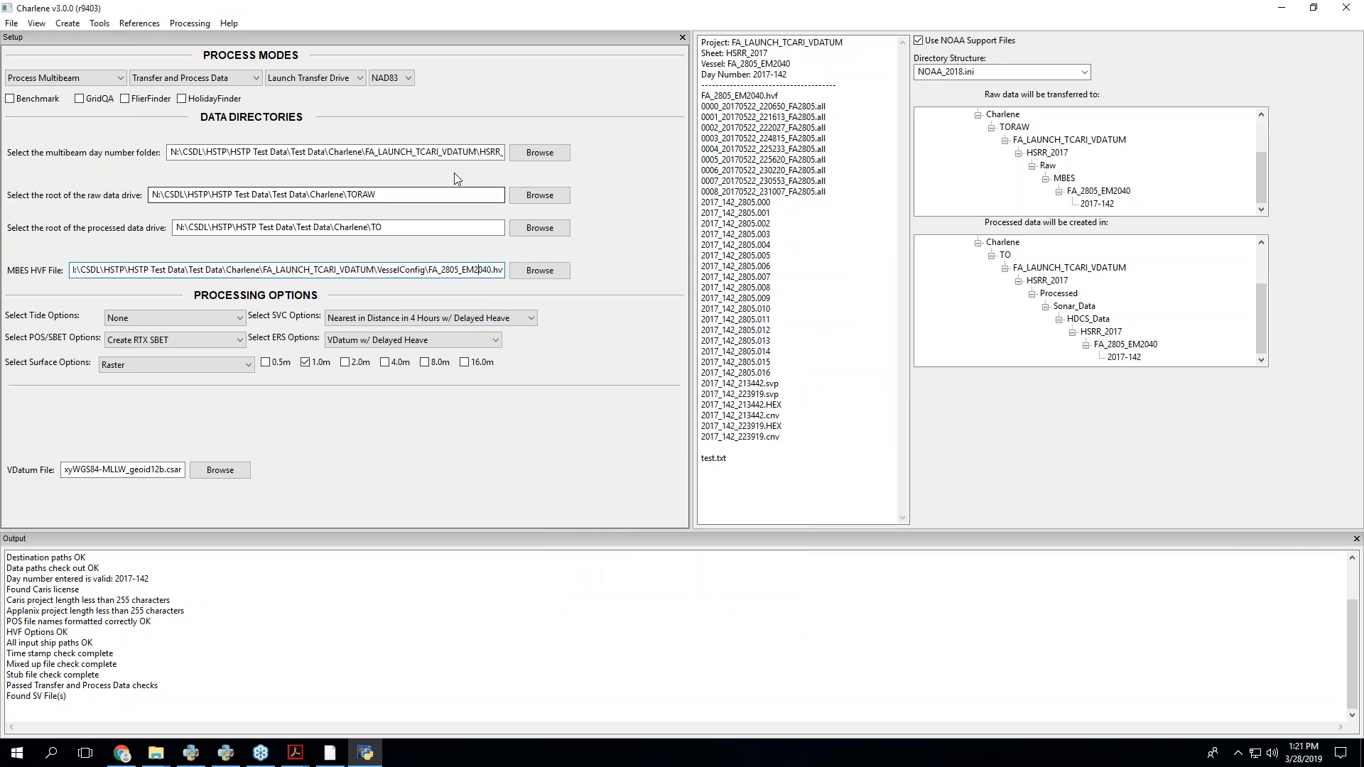
# - Set the process mode's datum to WGS84 and start processing again
pyautogui.click(408, 78)
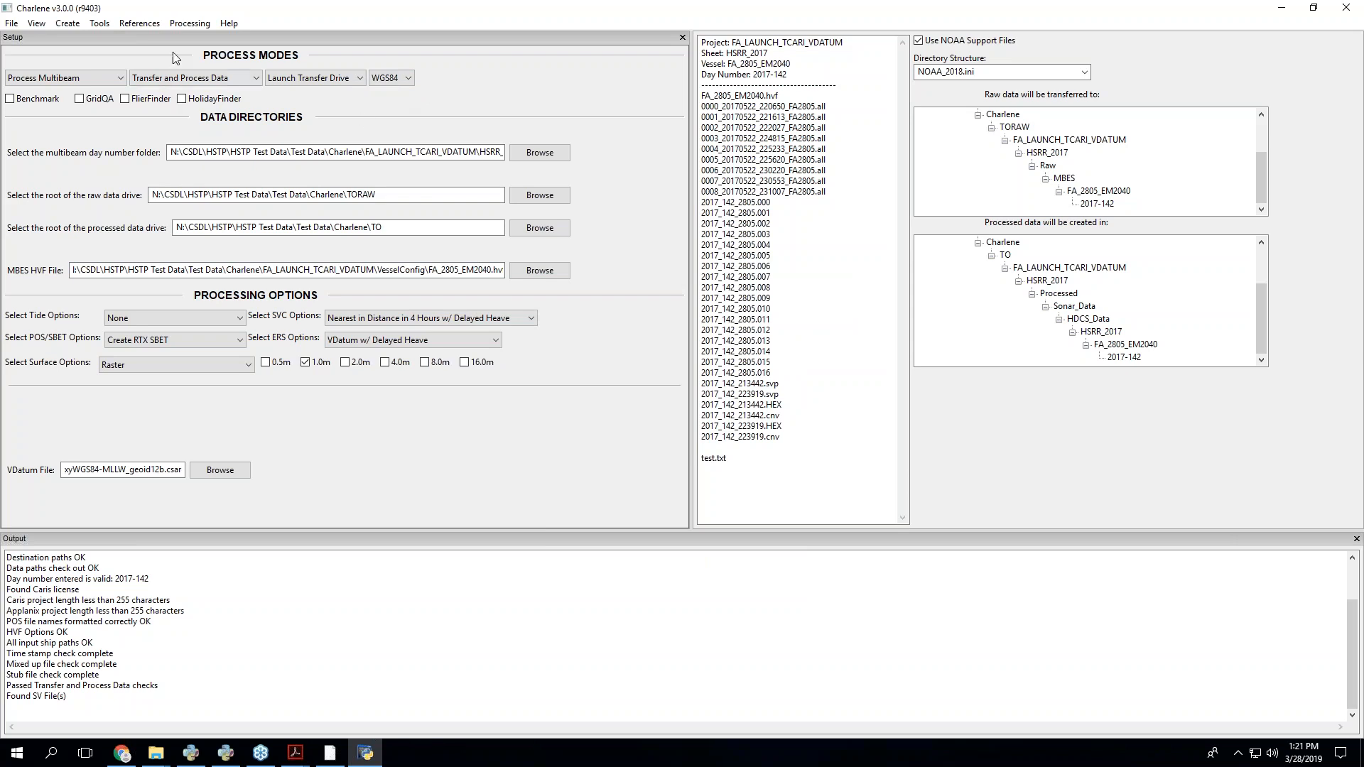
pyautogui.click(188, 25)
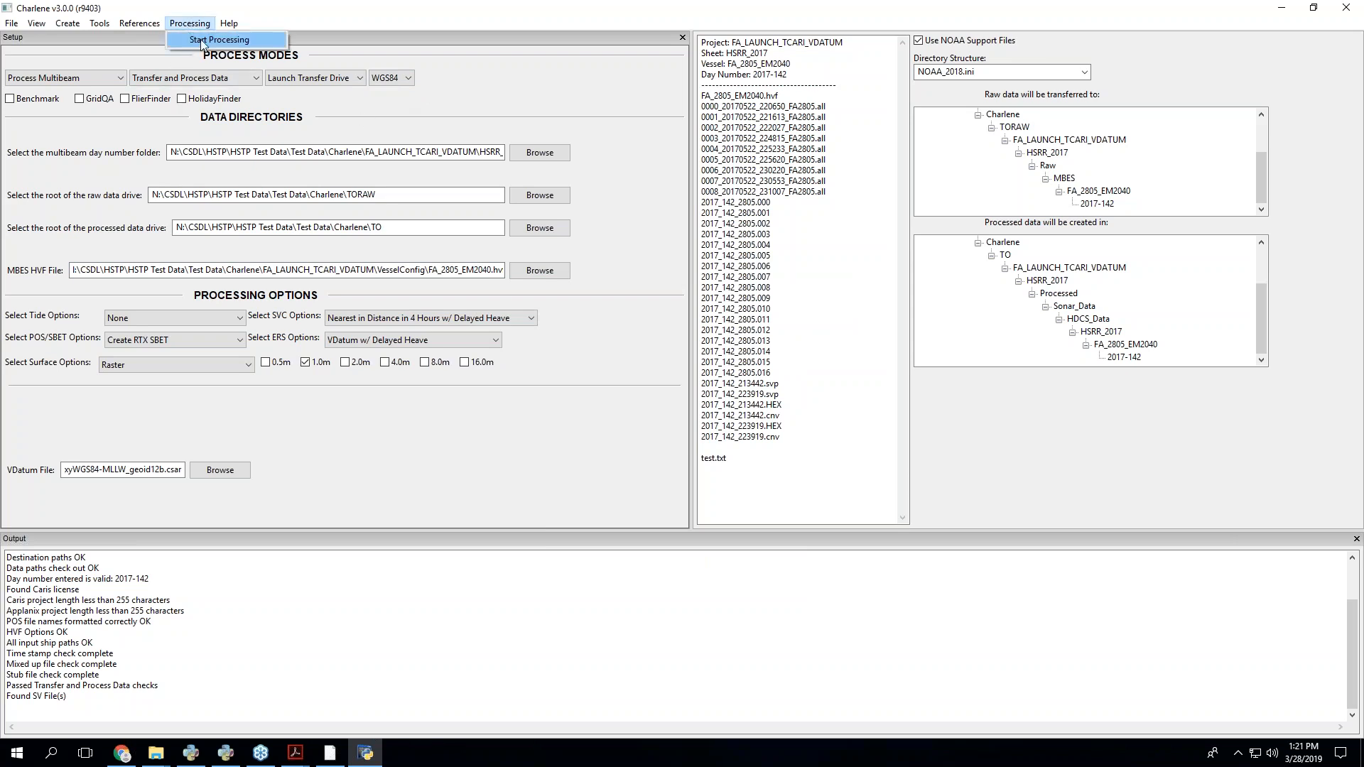
pyautogui.click(204, 41)
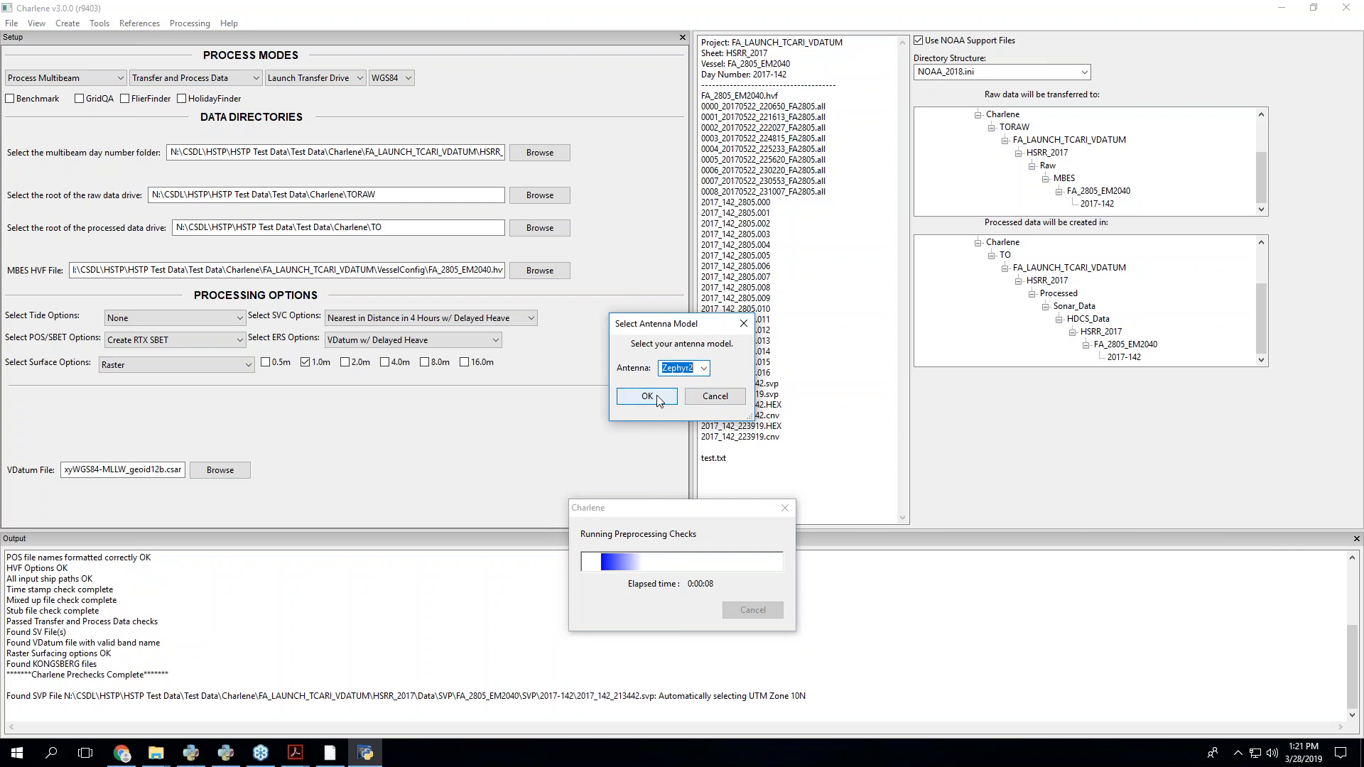
# - Move the antenna model dialog aside, review the available models, and confirm Zephyr2
pyautogui.moveTo(661, 327); pyautogui.dragTo(537, 400)
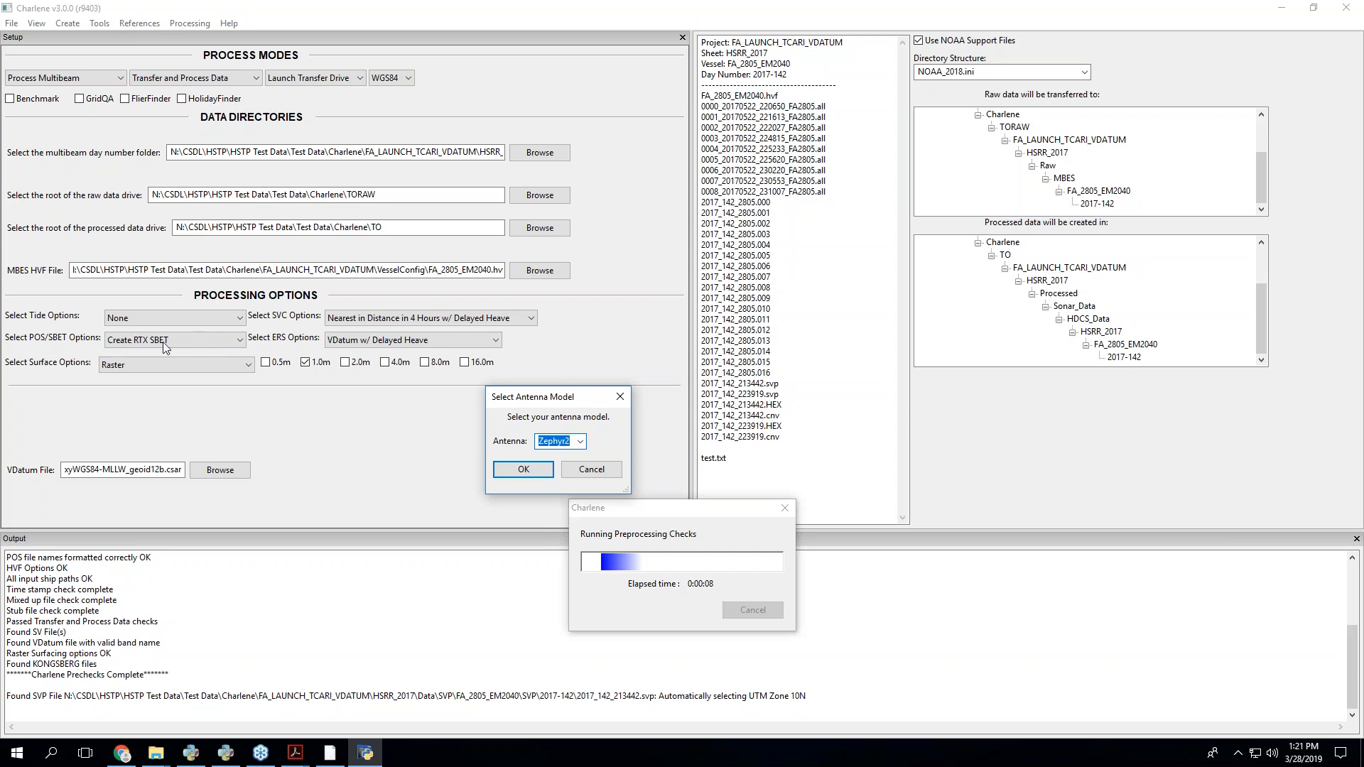
pyautogui.moveTo(570, 395); pyautogui.dragTo(651, 258)
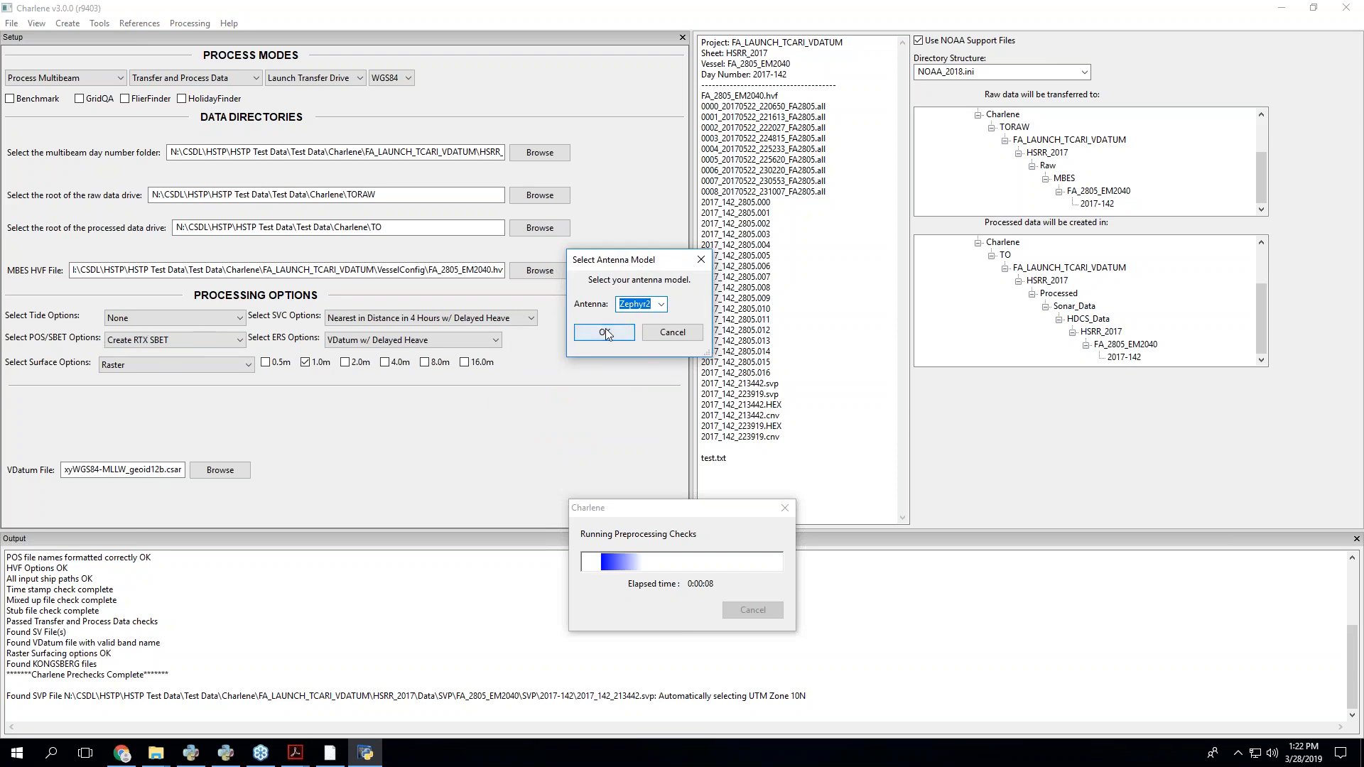
pyautogui.click(660, 307)
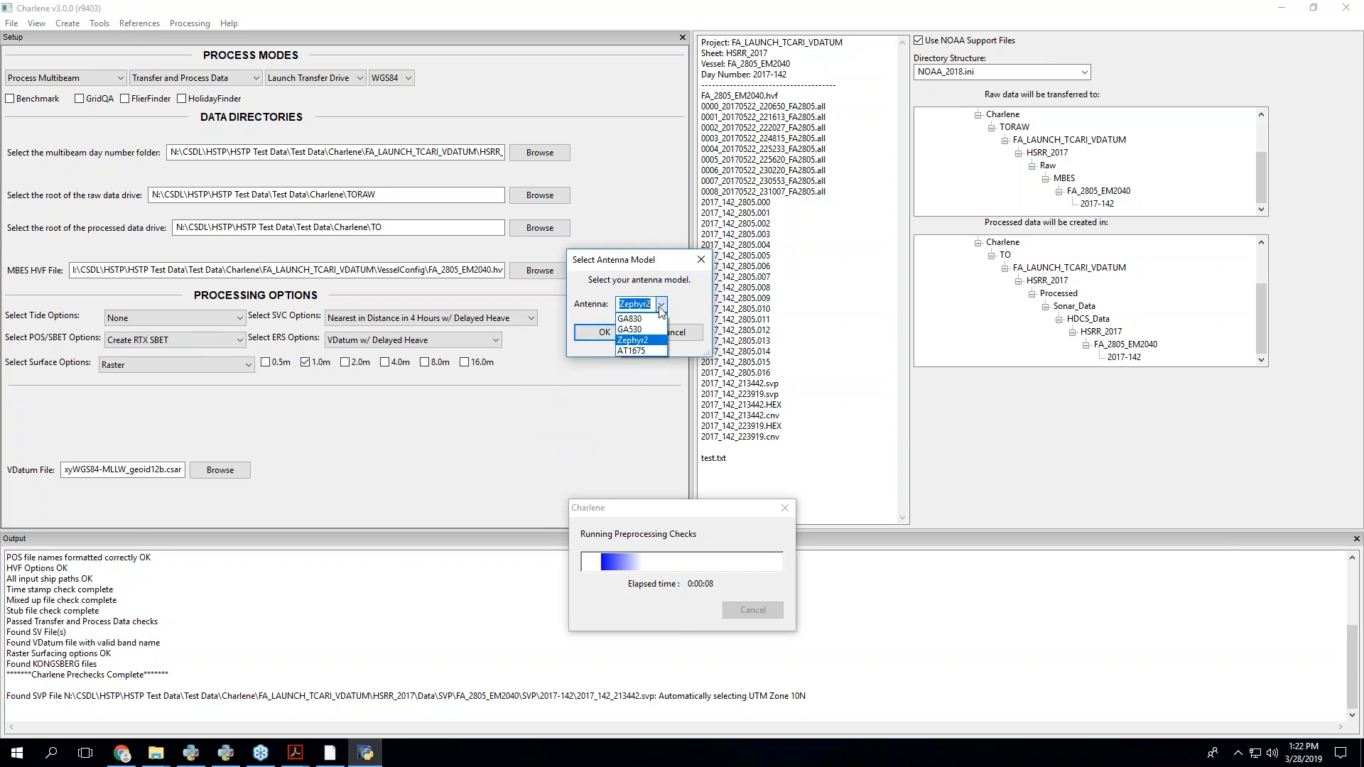
pyautogui.click(634, 339)
pyautogui.click(604, 340)
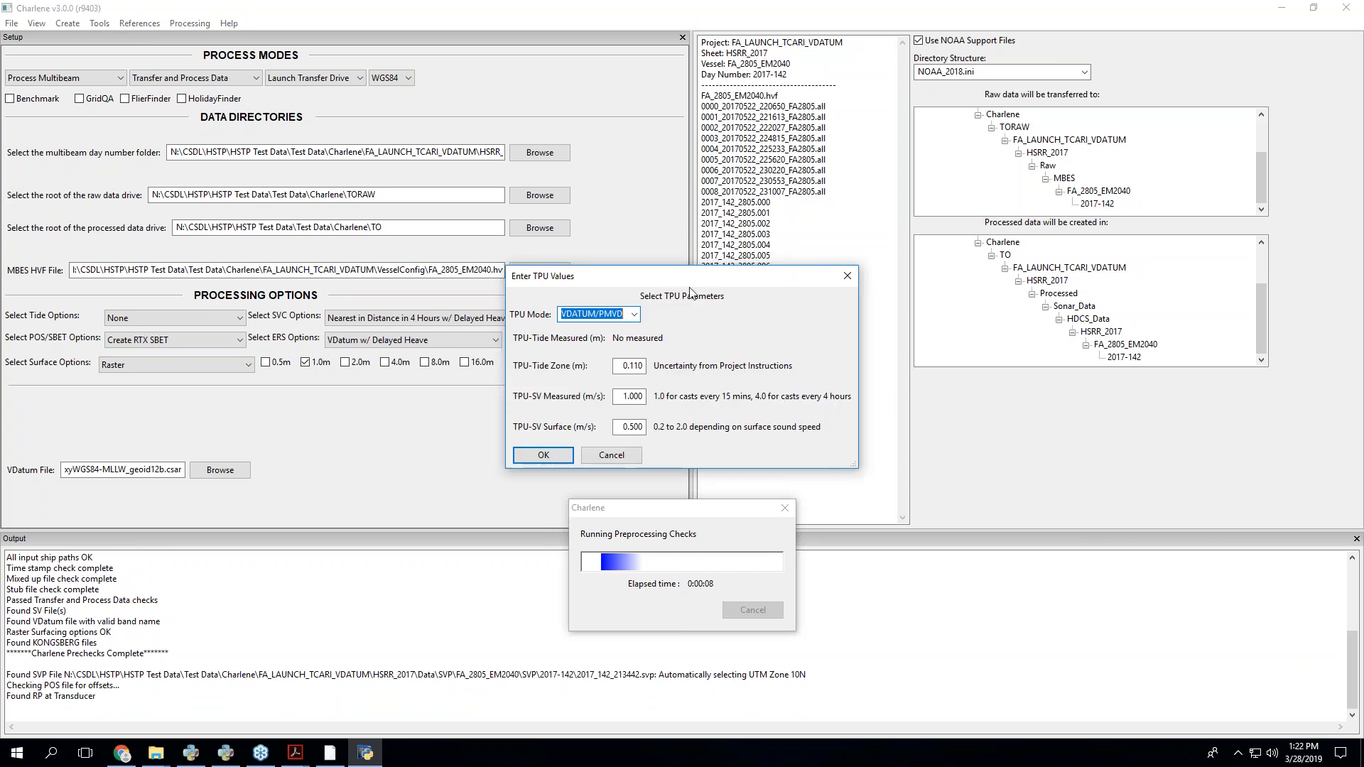
# - Accept the TPU values with mode VDATUM/PMVD, tide zone 0.110 m, measured SV 1.000 m/s and surface SV 0.500 m/s
pyautogui.moveTo(688, 282); pyautogui.dragTo(792, 215)
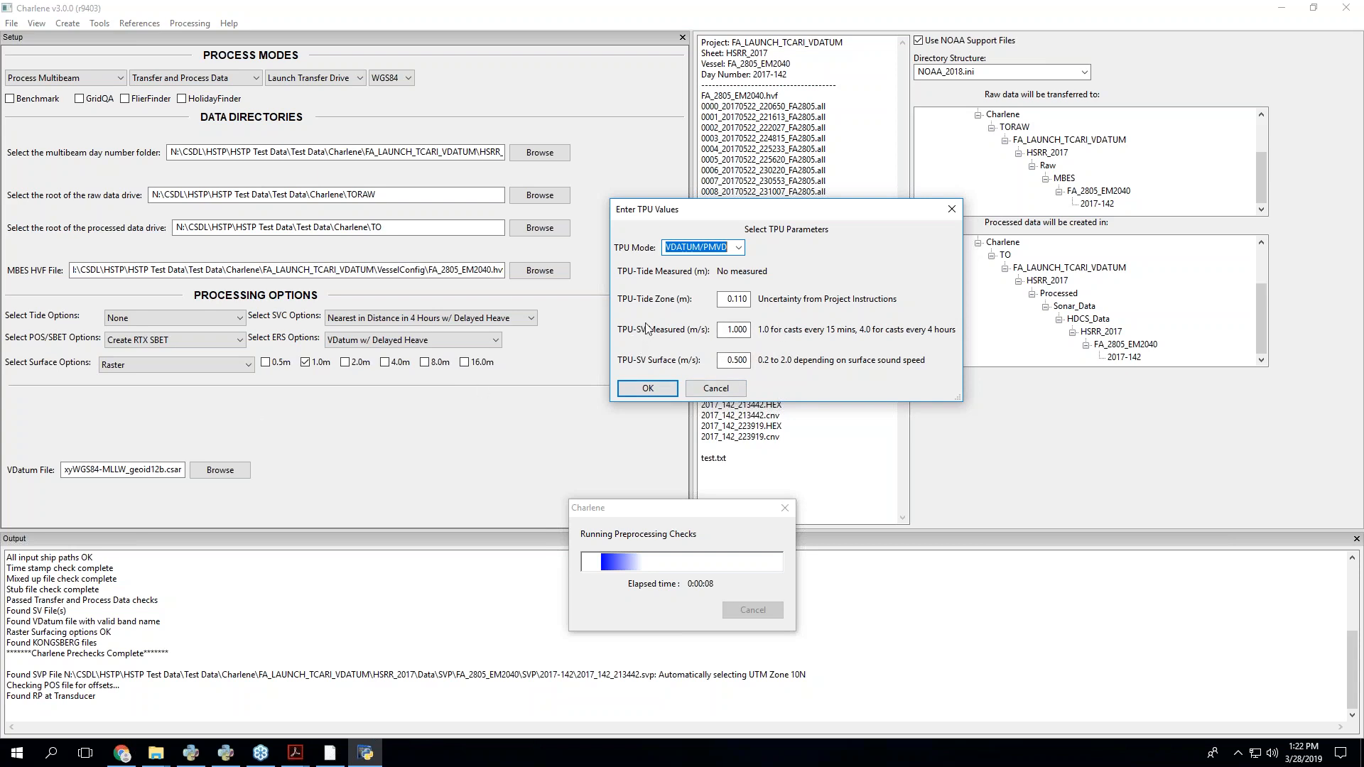
pyautogui.click(739, 247)
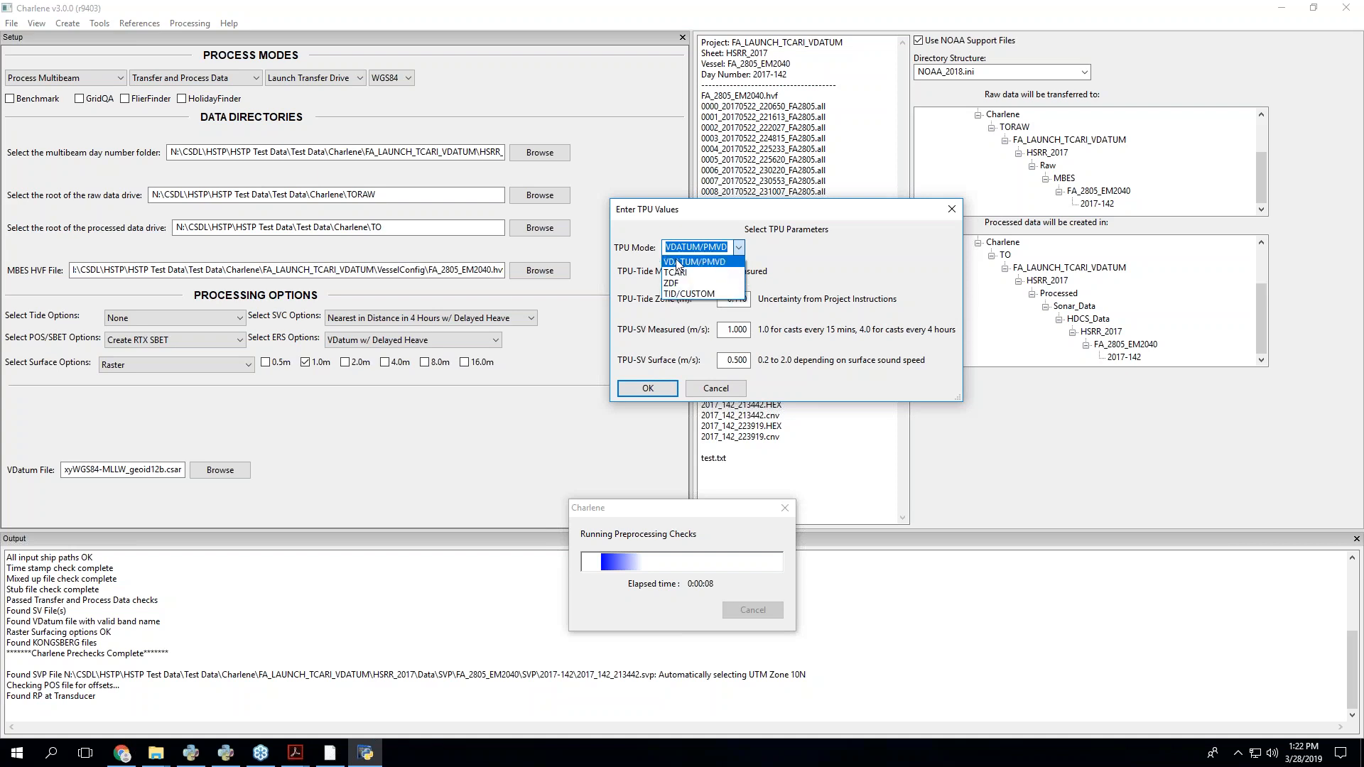
pyautogui.click(678, 263)
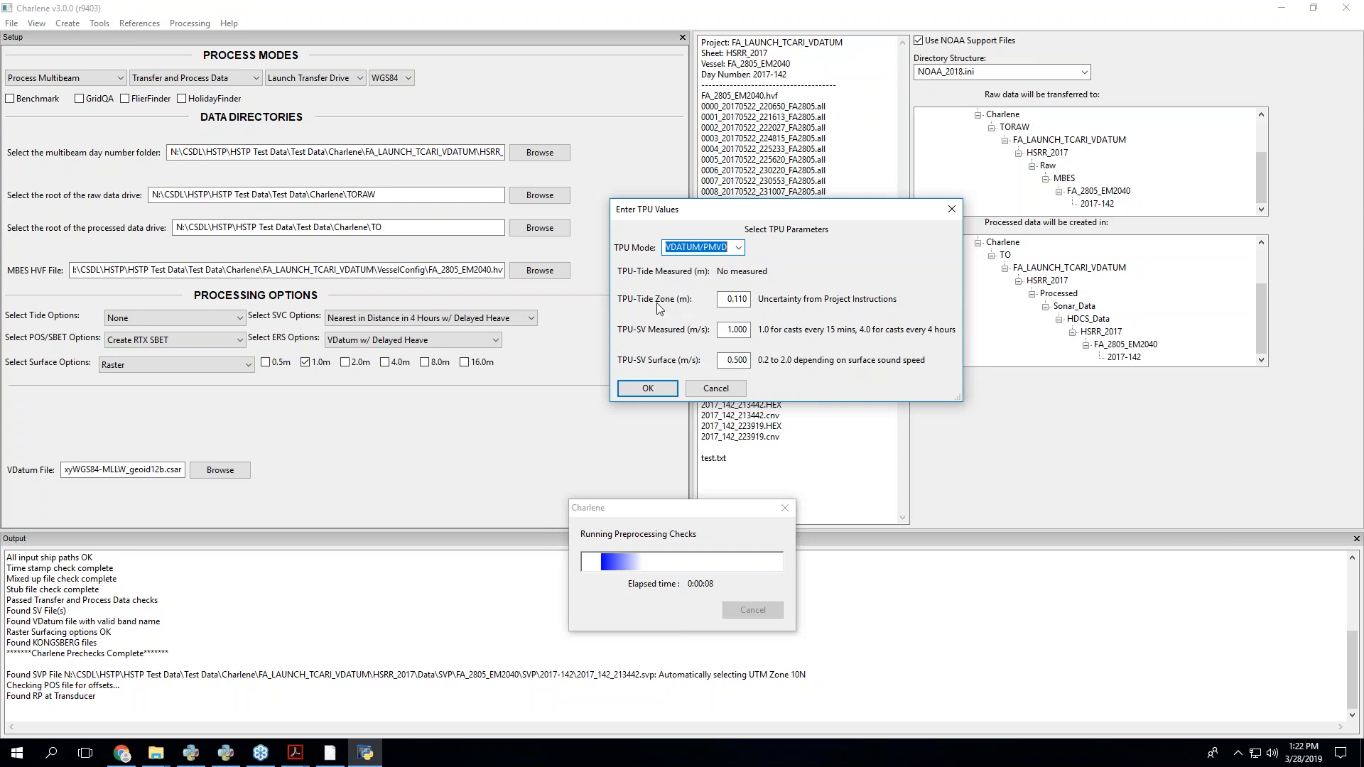
pyautogui.press('Tab')
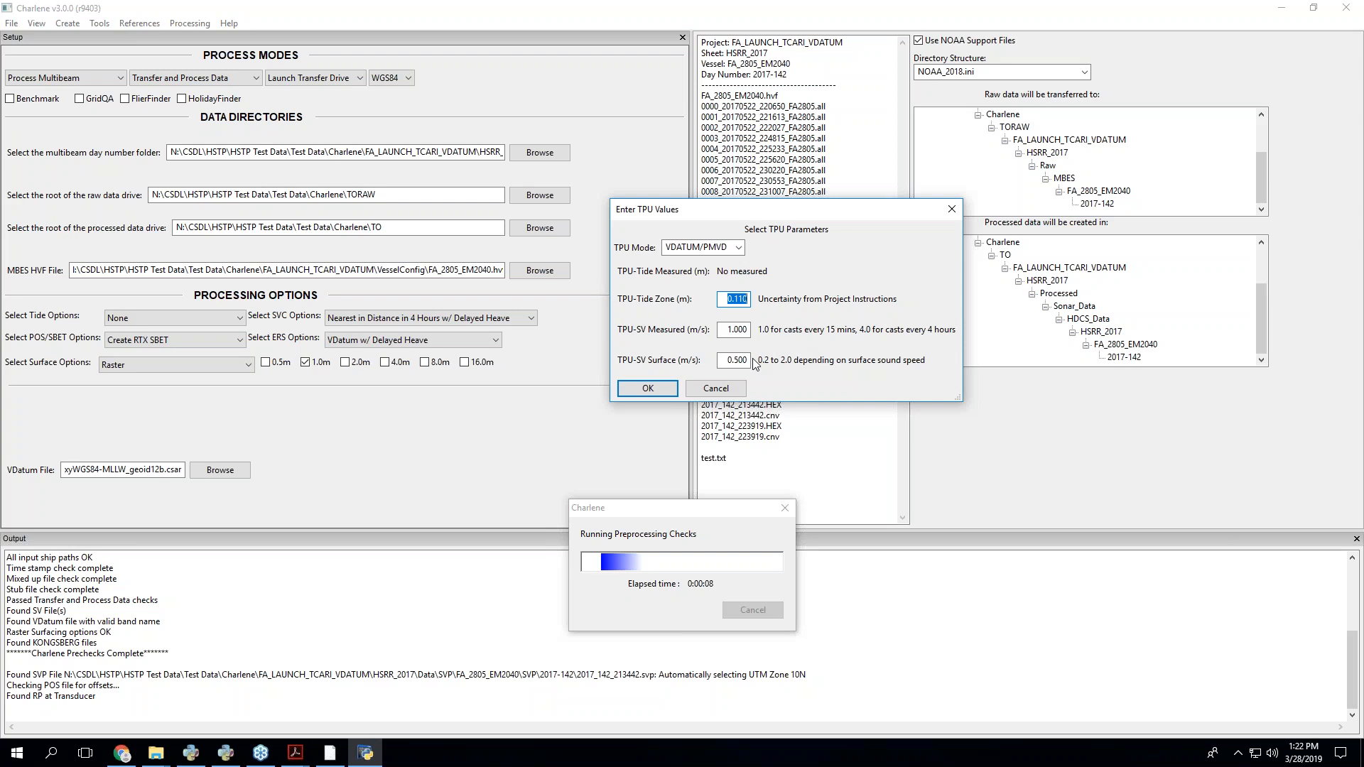
pyautogui.click(647, 390)
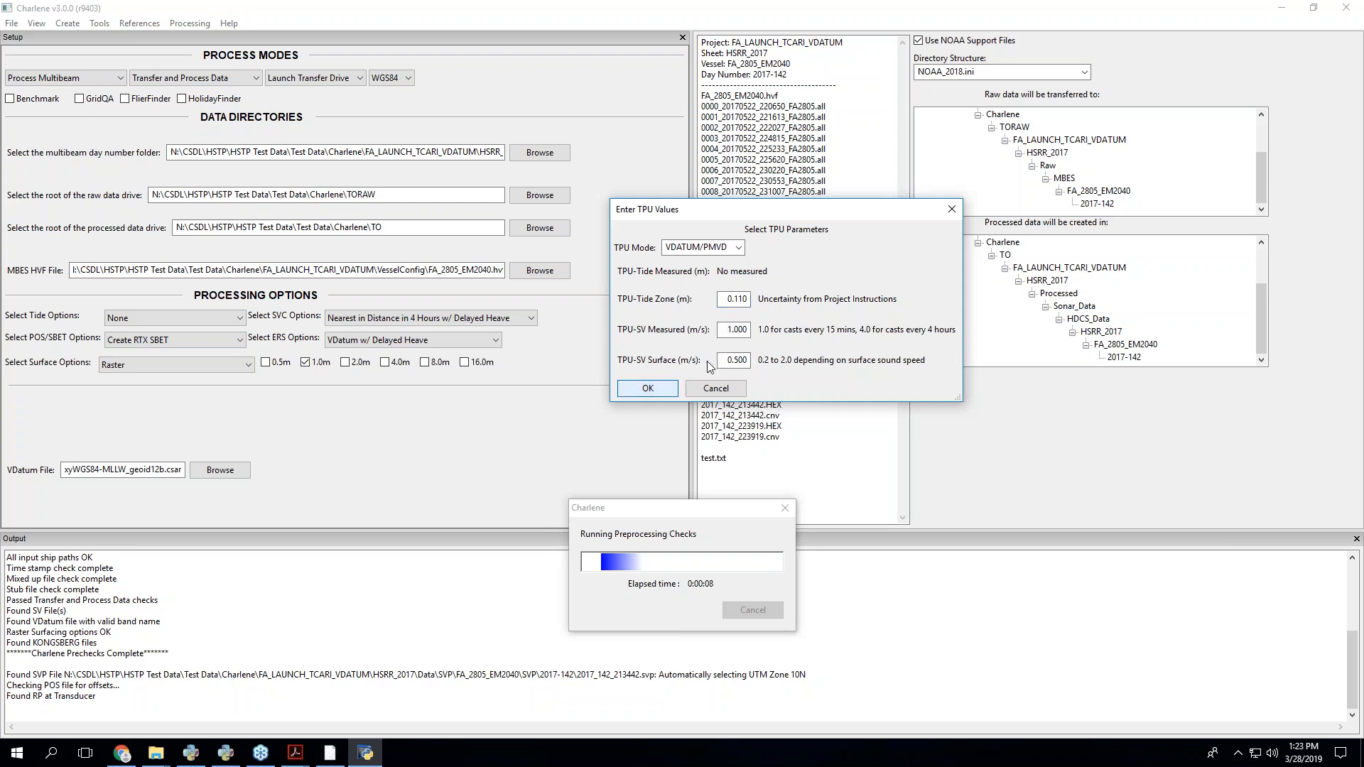
pyautogui.click(661, 390)
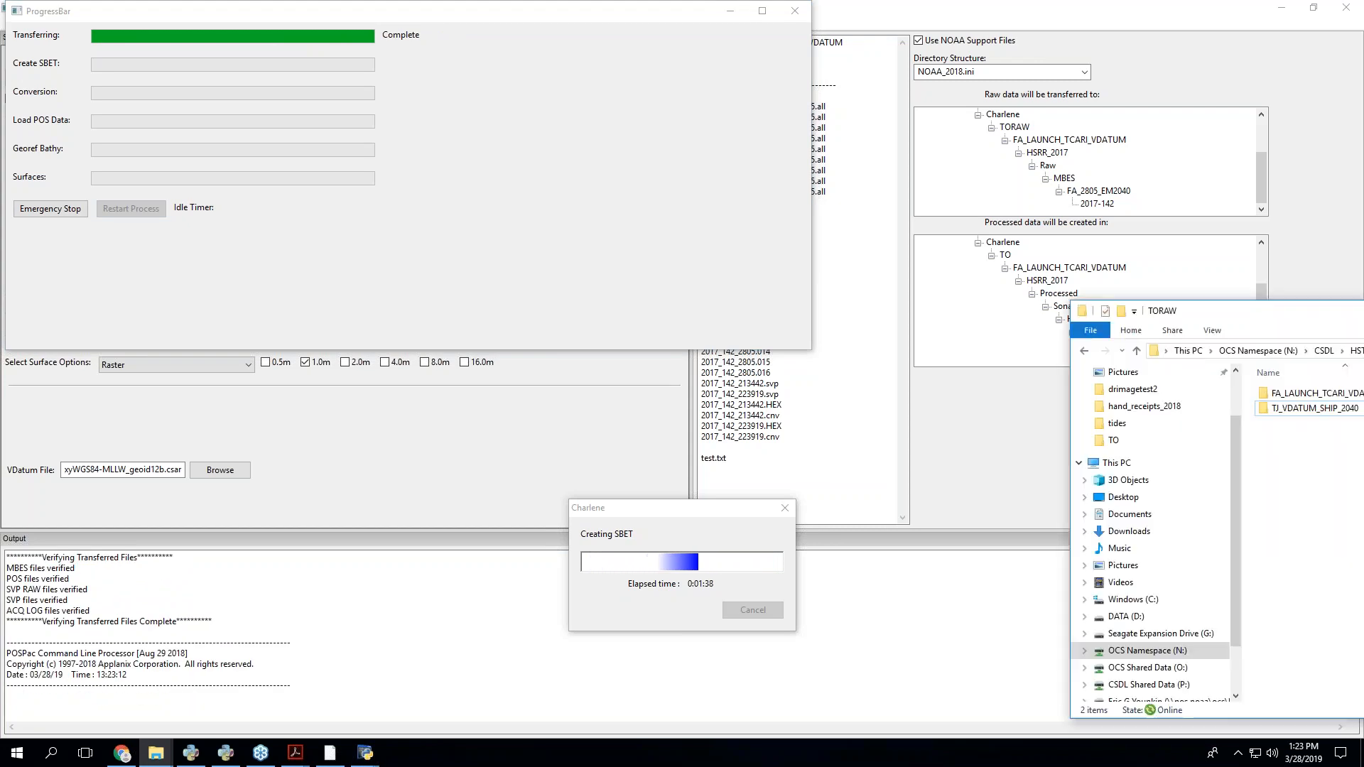
# - Inspect the new project folder in the processed-data folder TO and return to the Charlene folder
pyautogui.click(1272, 310)
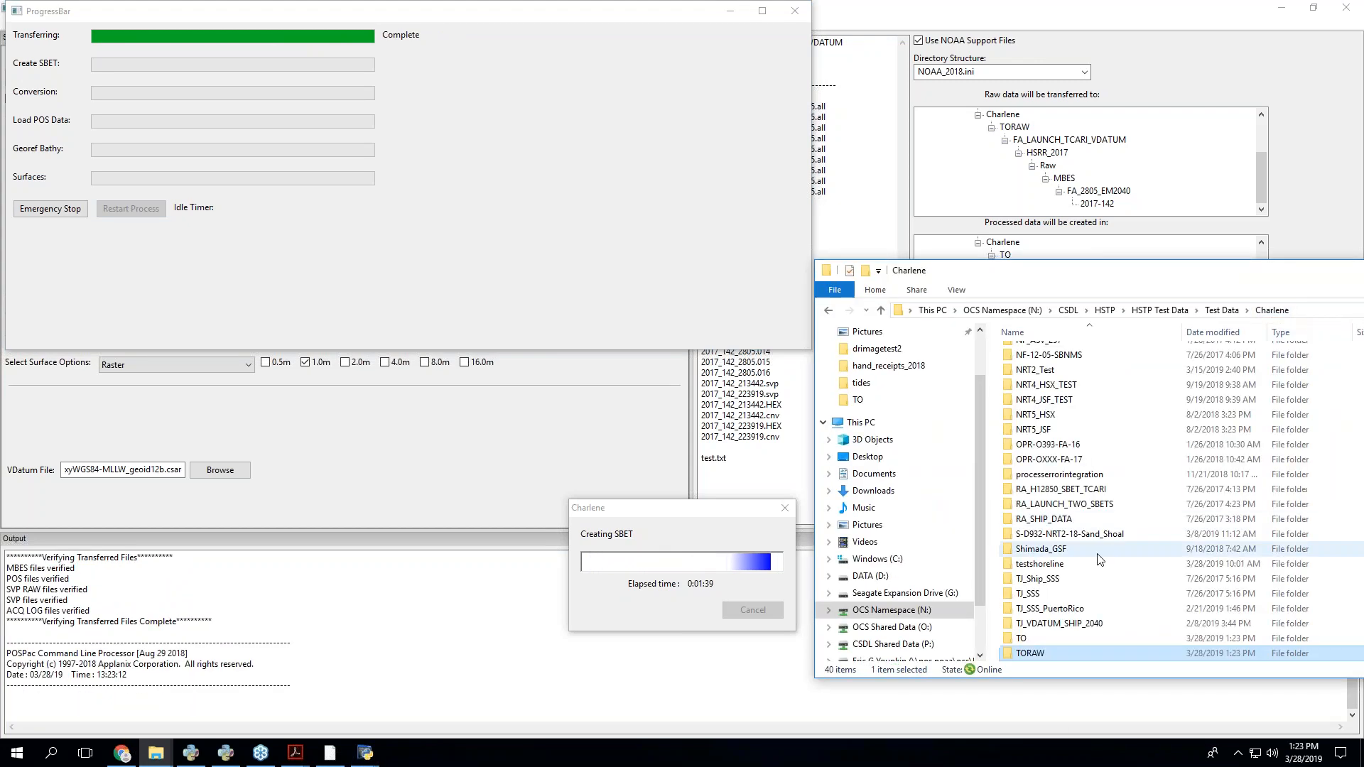
pyautogui.doubleClick(1050, 592)
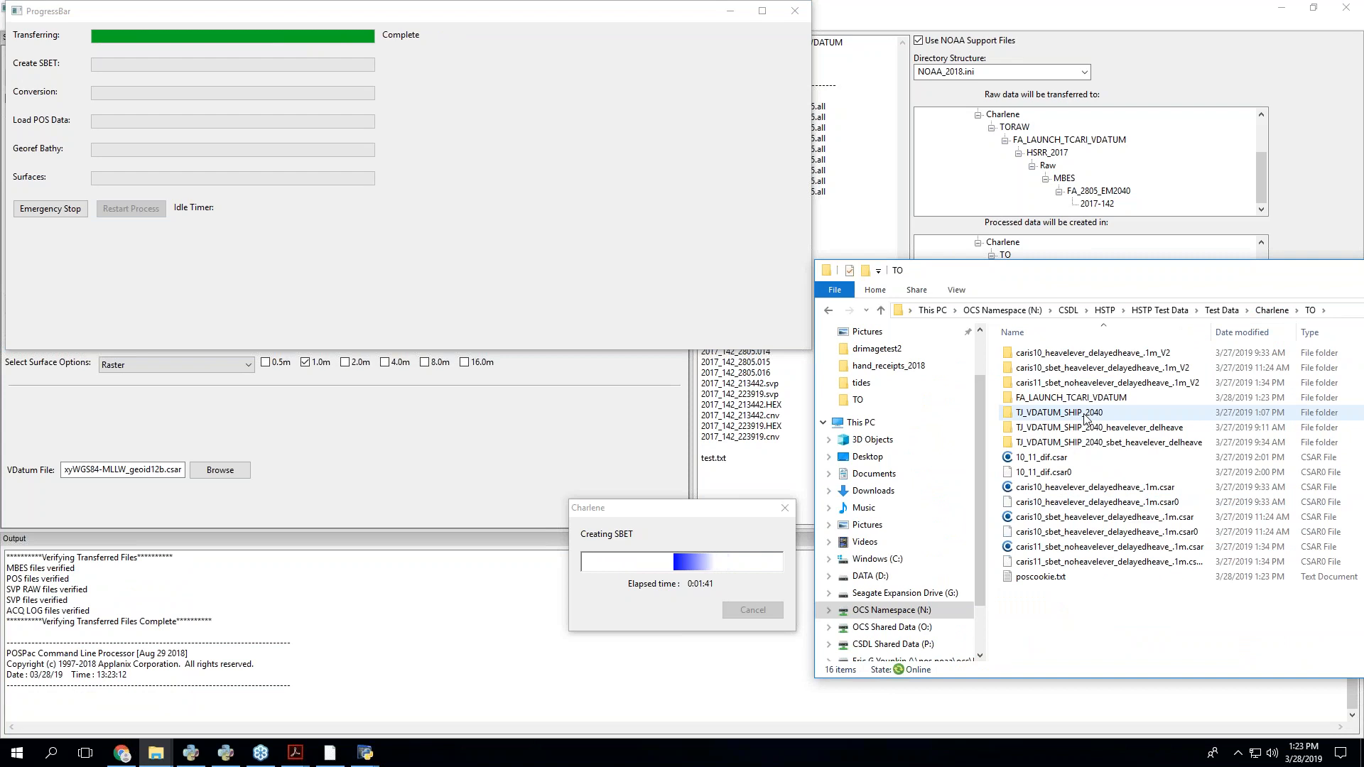
pyautogui.click(1283, 311)
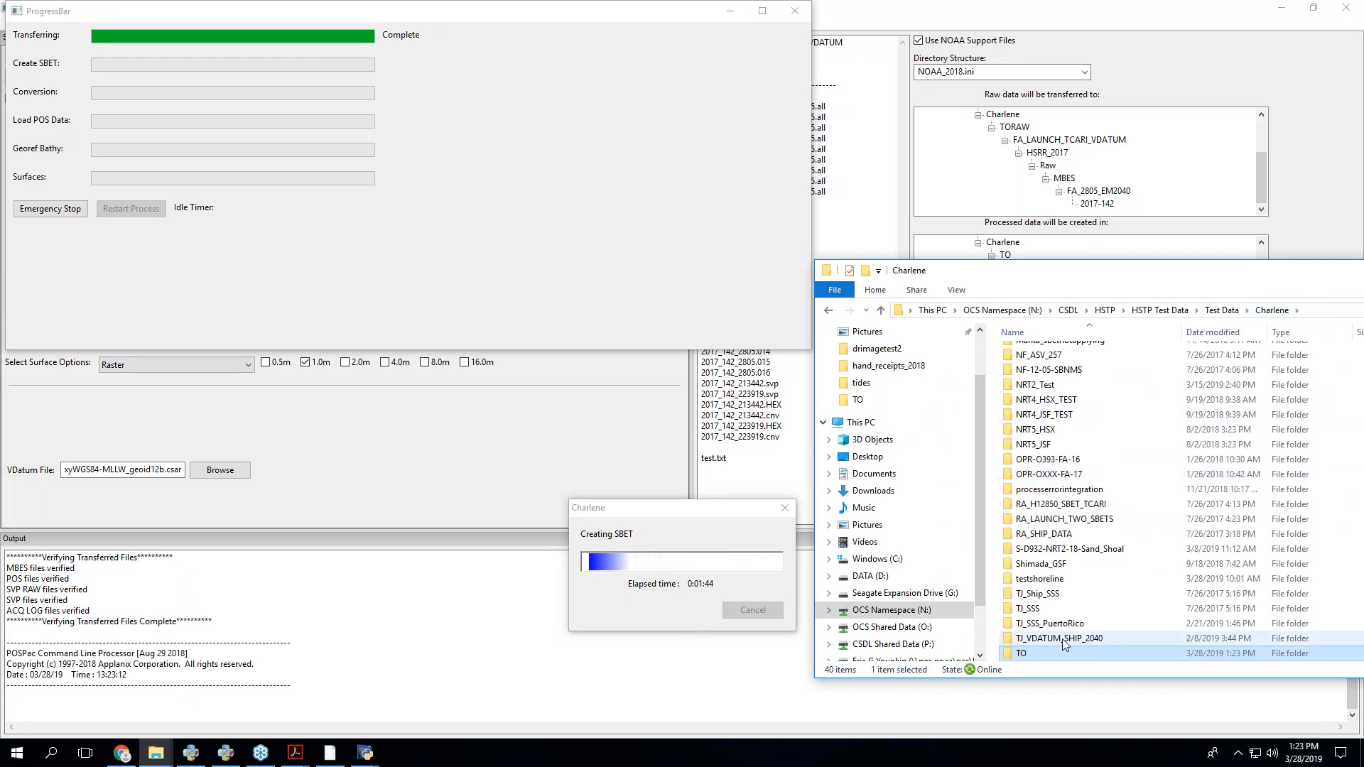
# - Inspect the transferred multibeam files for day 2017-142 under TORAW, in the FA_LAUNCH_TCARI_VDATUM project's Raw MBES folder
pyautogui.doubleClick(1050, 624)
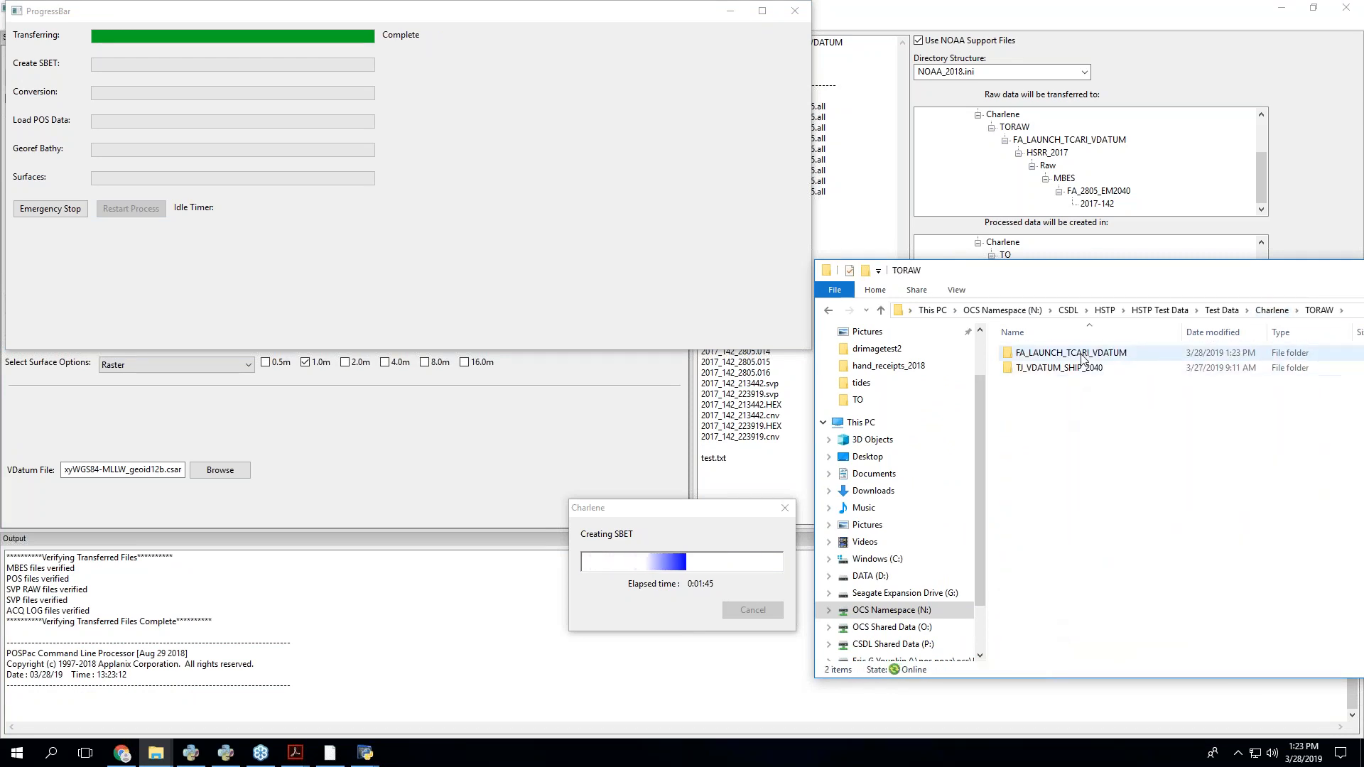
pyautogui.doubleClick(1081, 353)
pyautogui.doubleClick(1073, 354)
pyautogui.doubleClick(1063, 354)
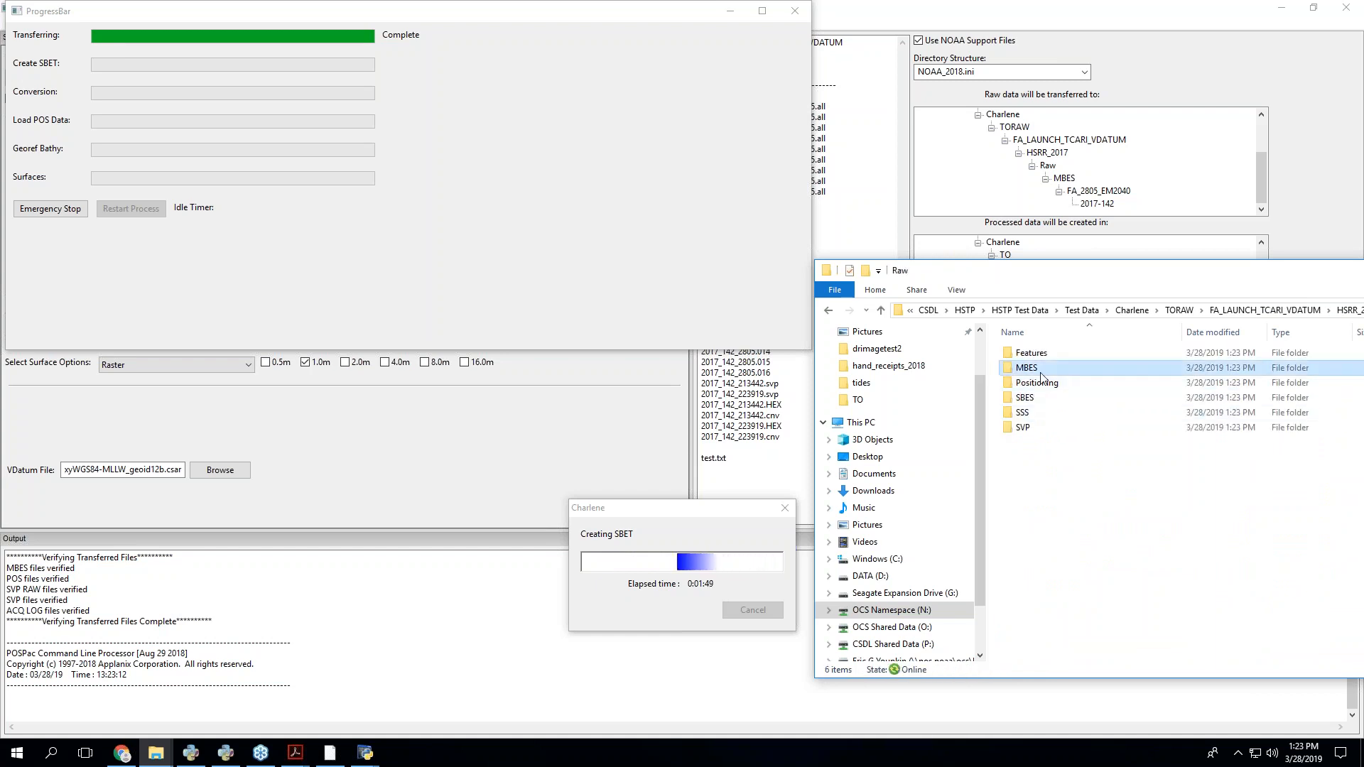
pyautogui.doubleClick(1045, 367)
pyautogui.doubleClick(1047, 353)
pyautogui.doubleClick(1042, 353)
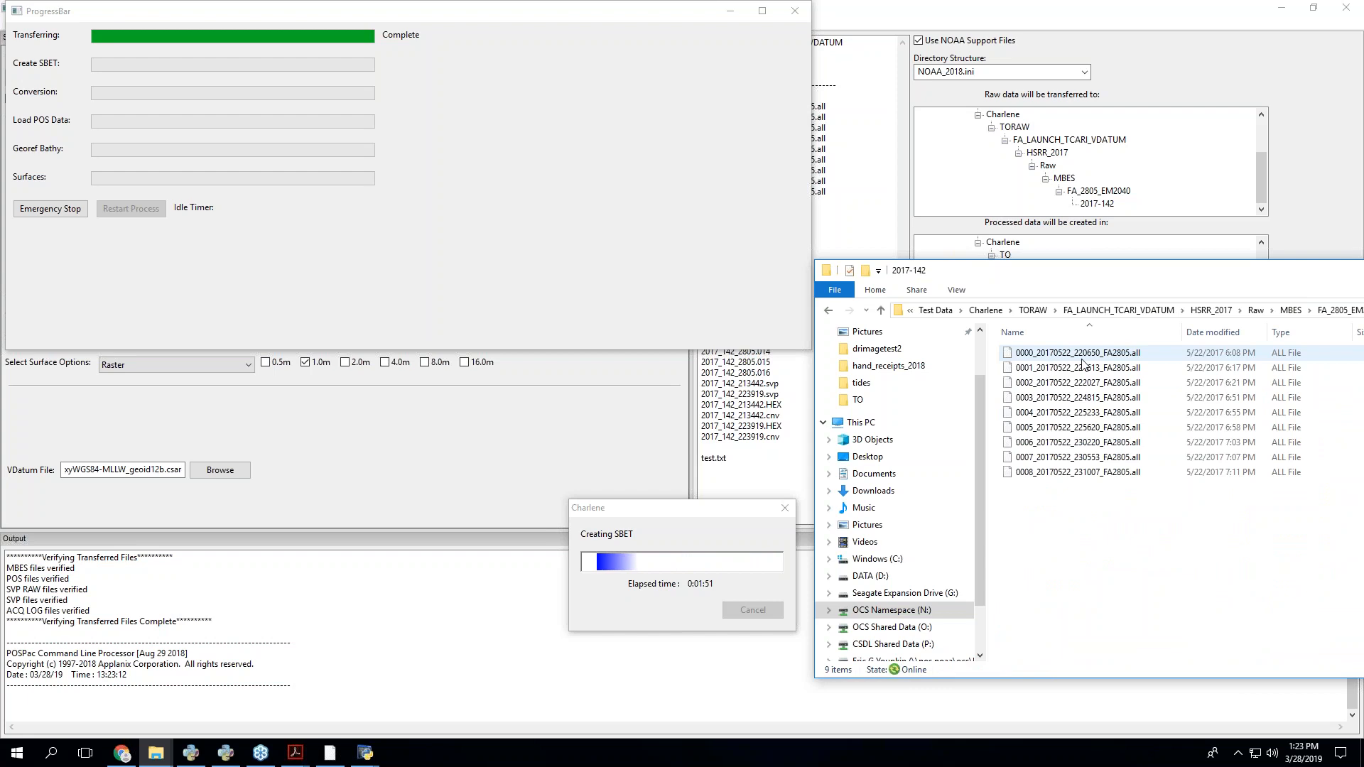
# - Go back up to the FA_LAUNCH_TCARI_VDATUM project folder and reopen HSRR_2017's Raw folder to review its subfolders
pyautogui.click(1256, 313)
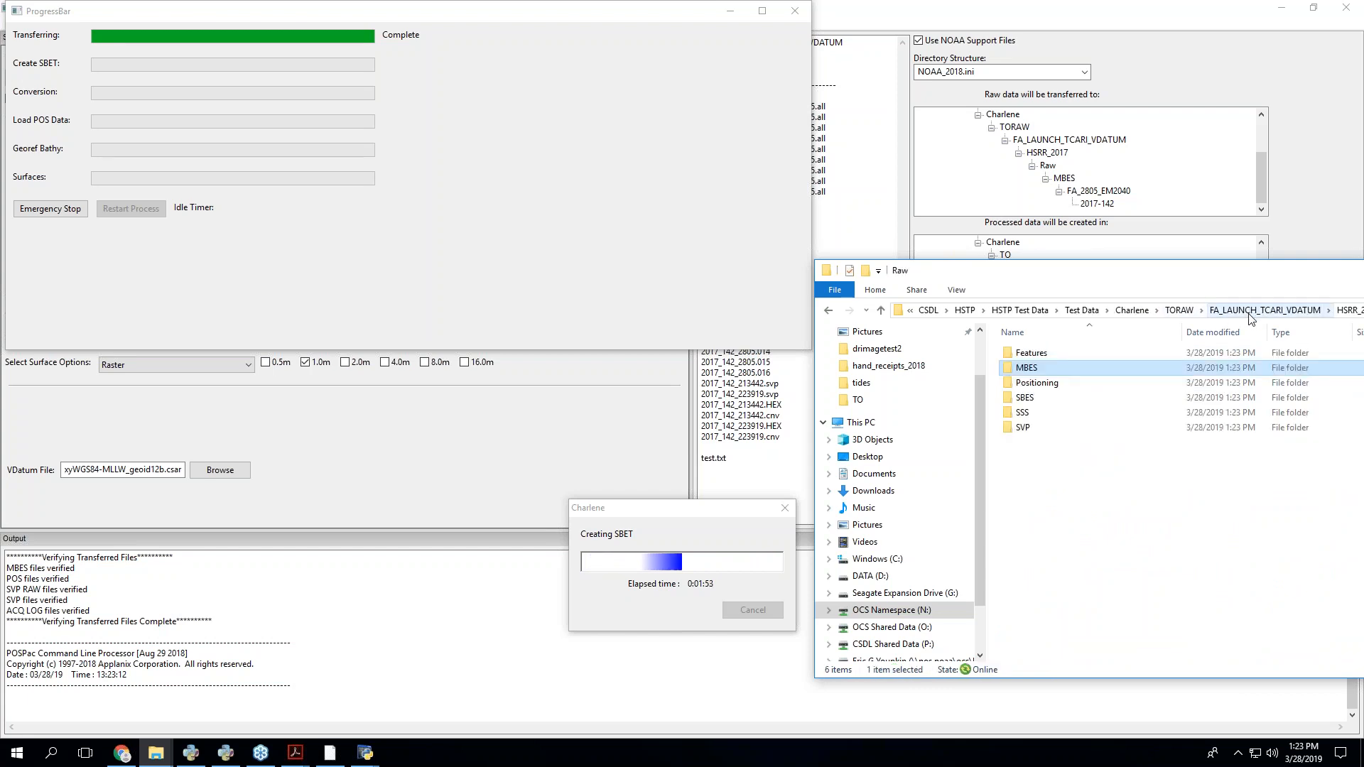
pyautogui.click(1251, 313)
pyautogui.doubleClick(1066, 356)
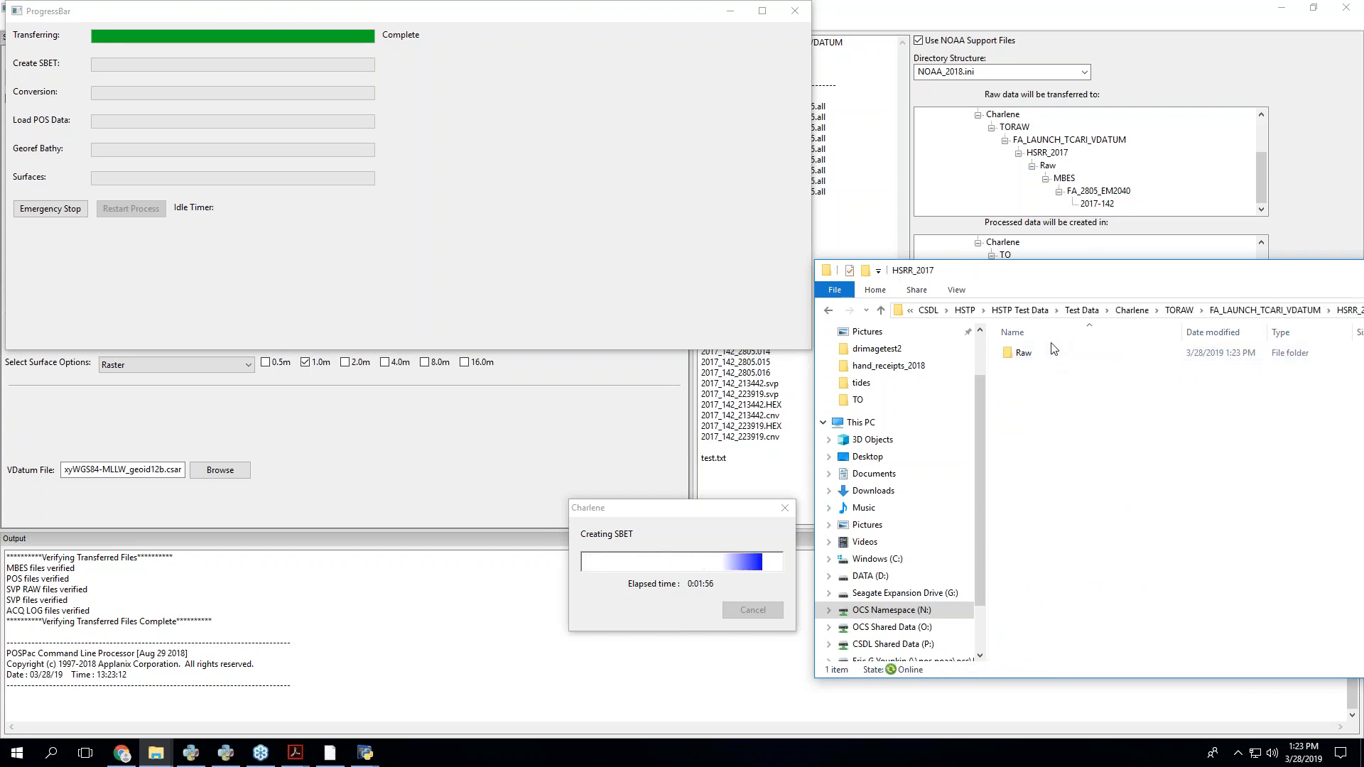
pyautogui.doubleClick(1052, 350)
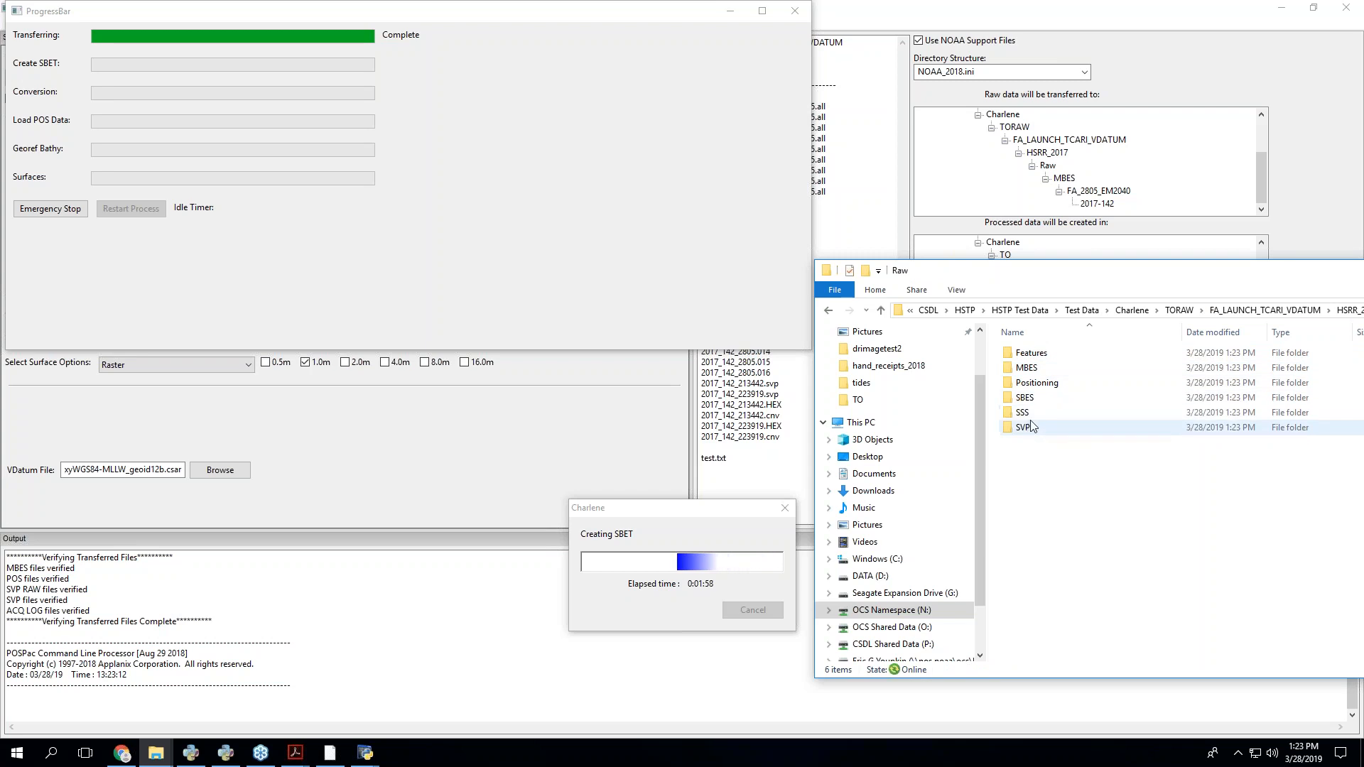
# - Inspect the transferred Positioning folder under HSRR_2017's Raw folder and minimize the file window to return to Charlene
pyautogui.doubleClick(1043, 383)
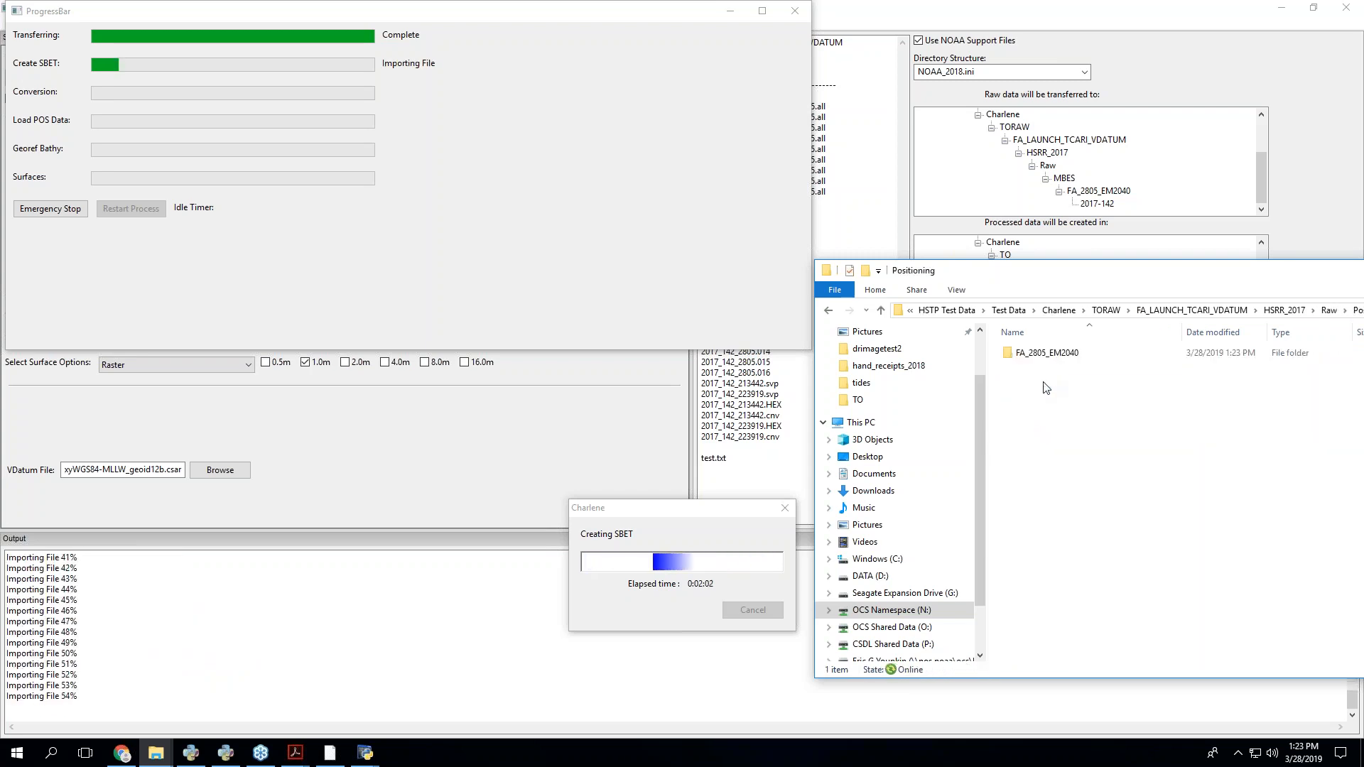
pyautogui.moveTo(1059, 279); pyautogui.dragTo(603, 338)
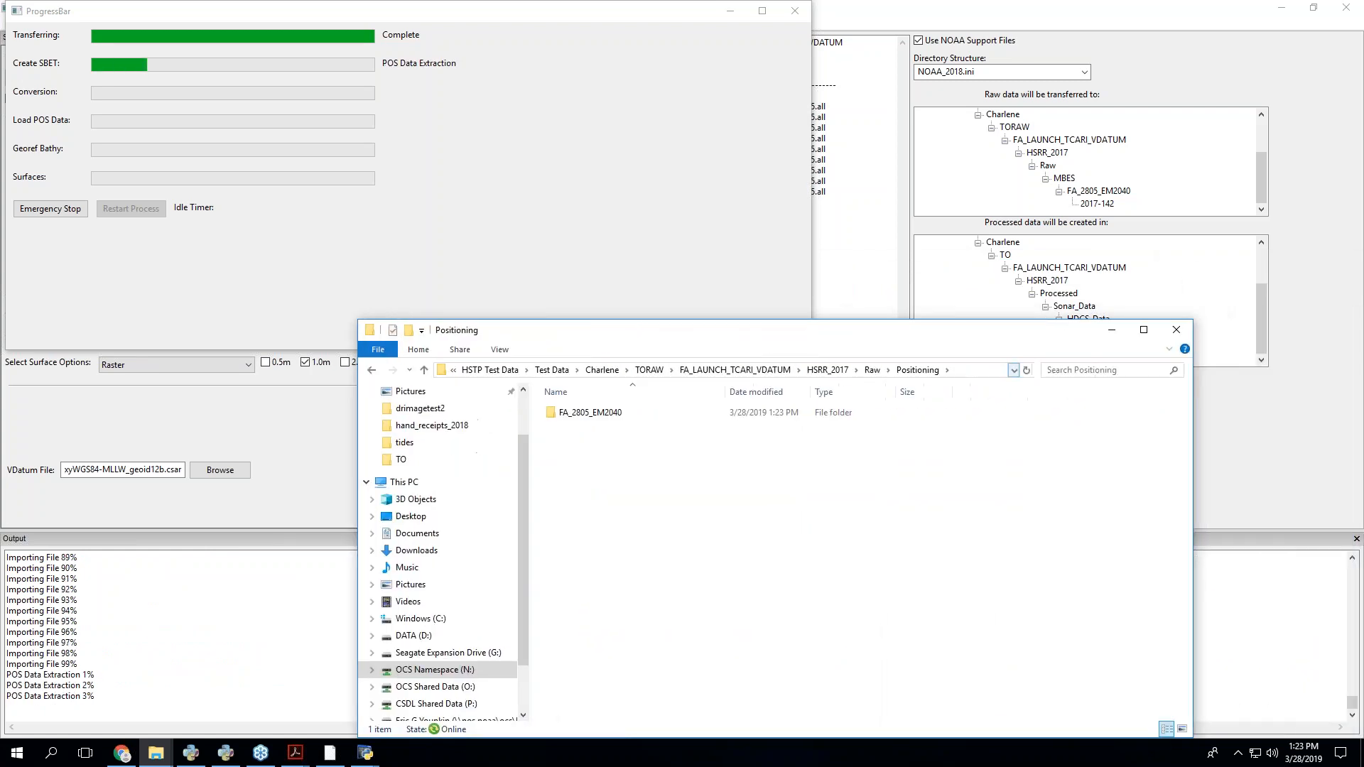
pyautogui.click(1112, 329)
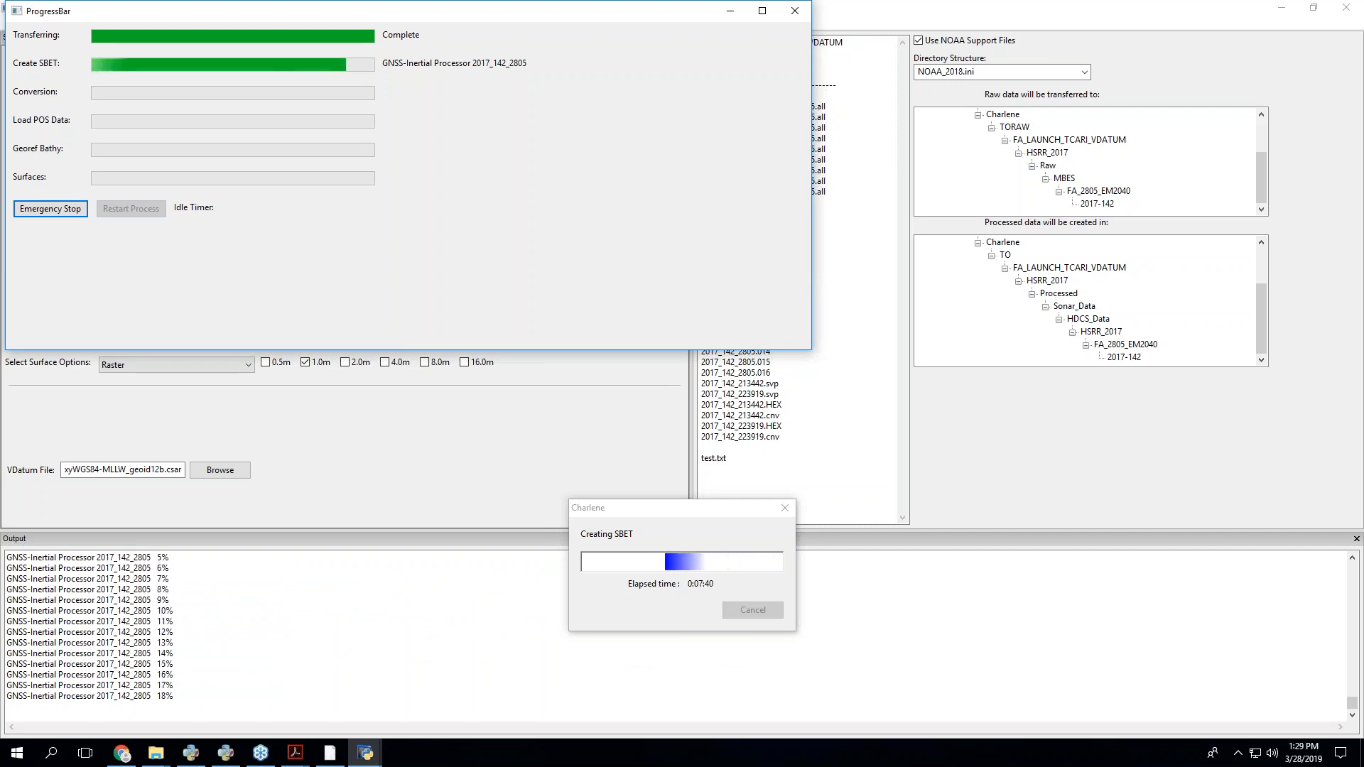
# - Move the progress window off Charlene's setup area, open the Create SBET tool and place its dialog over the setup area
pyautogui.moveTo(444, 17); pyautogui.dragTo(845, 175)
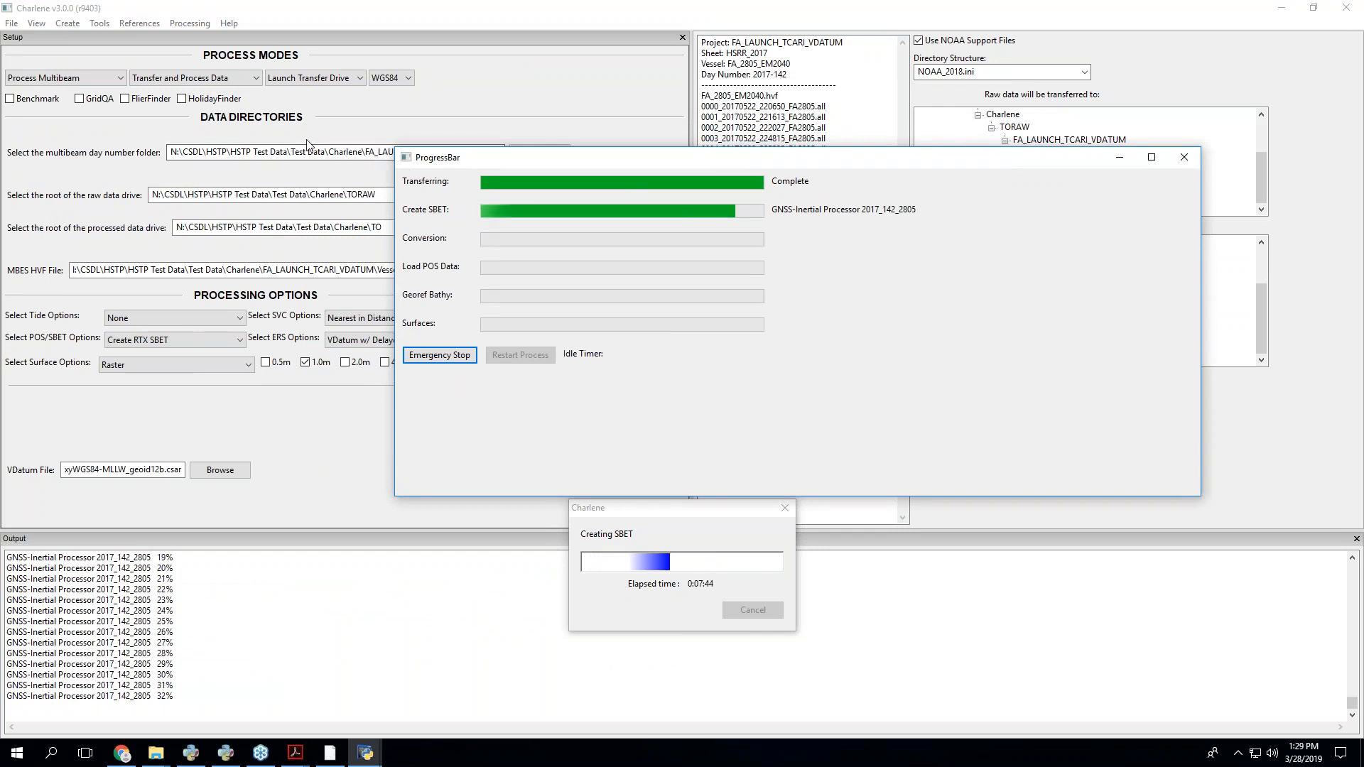
pyautogui.click(100, 24)
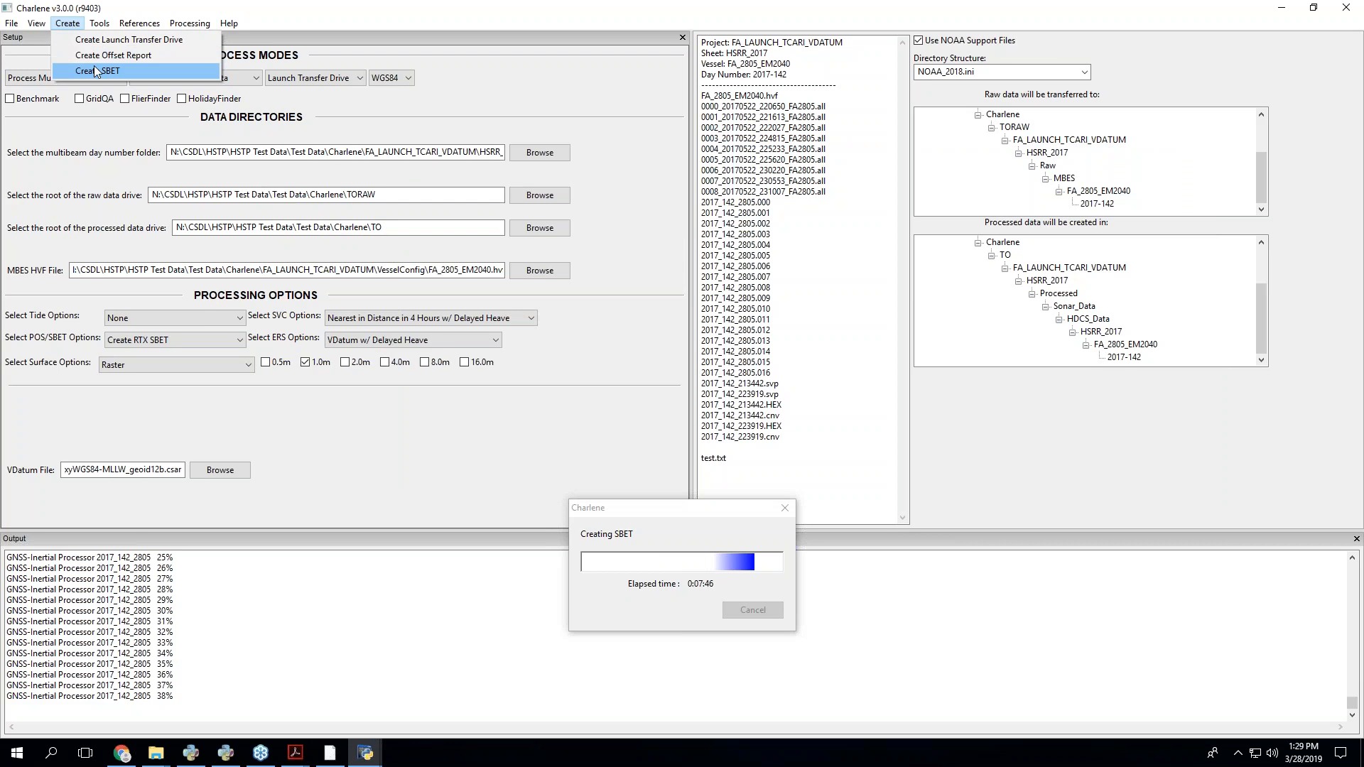
pyautogui.click(94, 65)
pyautogui.moveTo(455, 239); pyautogui.dragTo(229, 56)
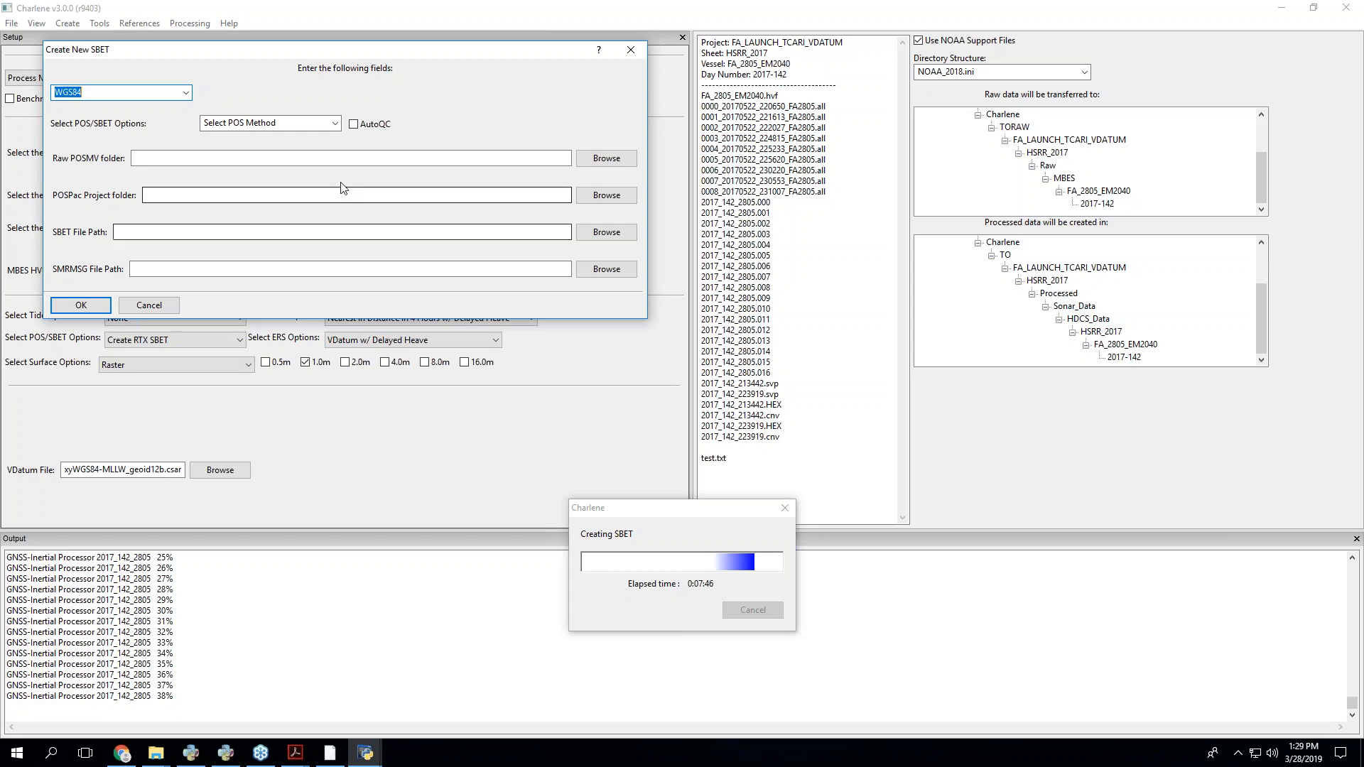
pyautogui.moveTo(328, 54); pyautogui.dragTo(678, 88)
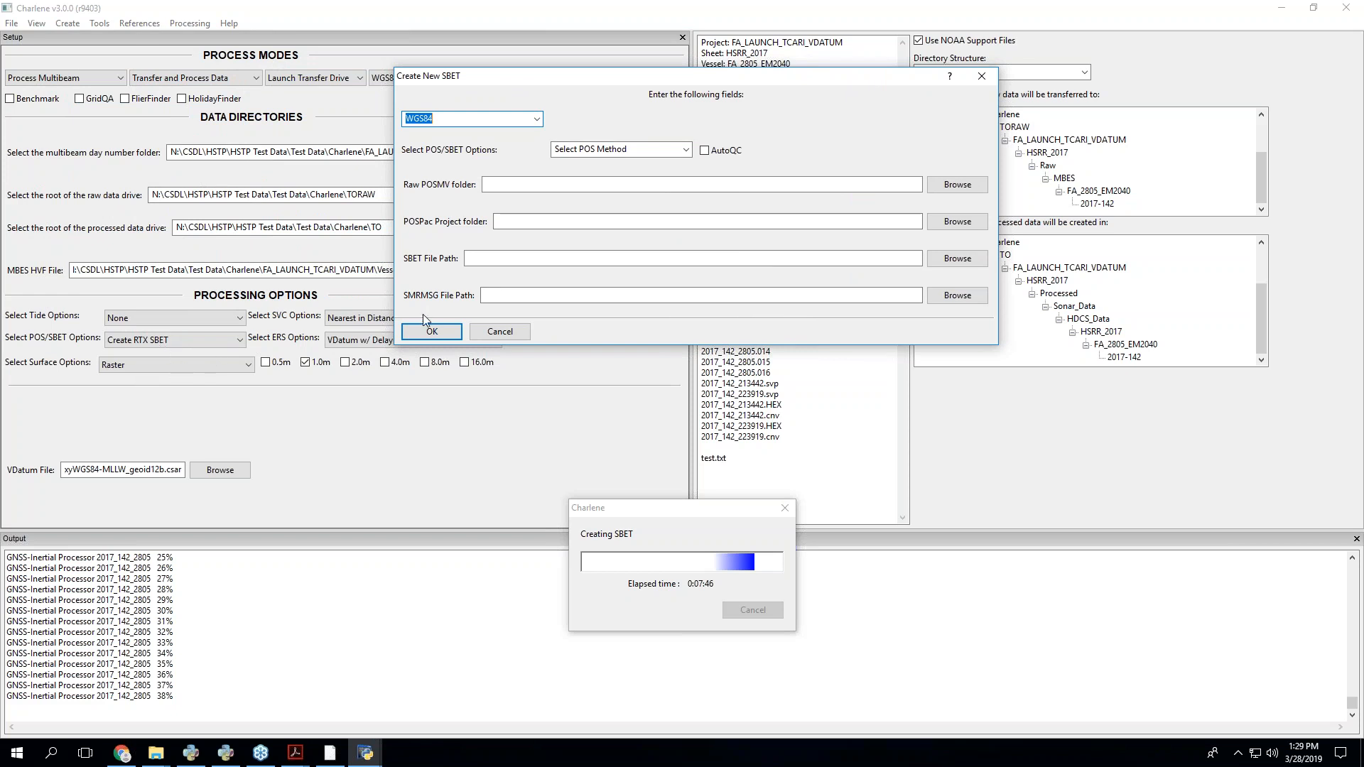
pyautogui.moveTo(529, 90); pyautogui.dragTo(459, 91)
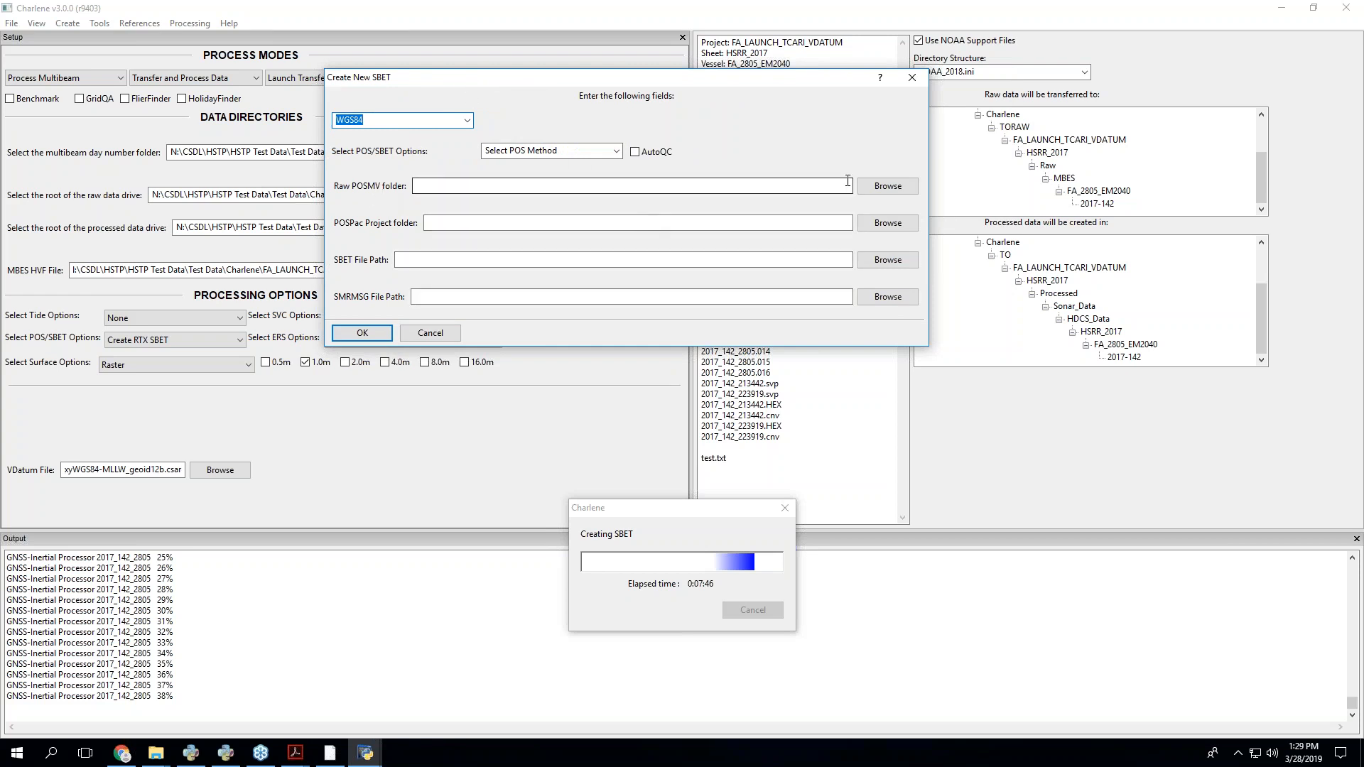
# - Review the Raw POSMV folder, SBET file path and SMRMSG file path fields in the Create New SBET dialog
pyautogui.click(451, 189)
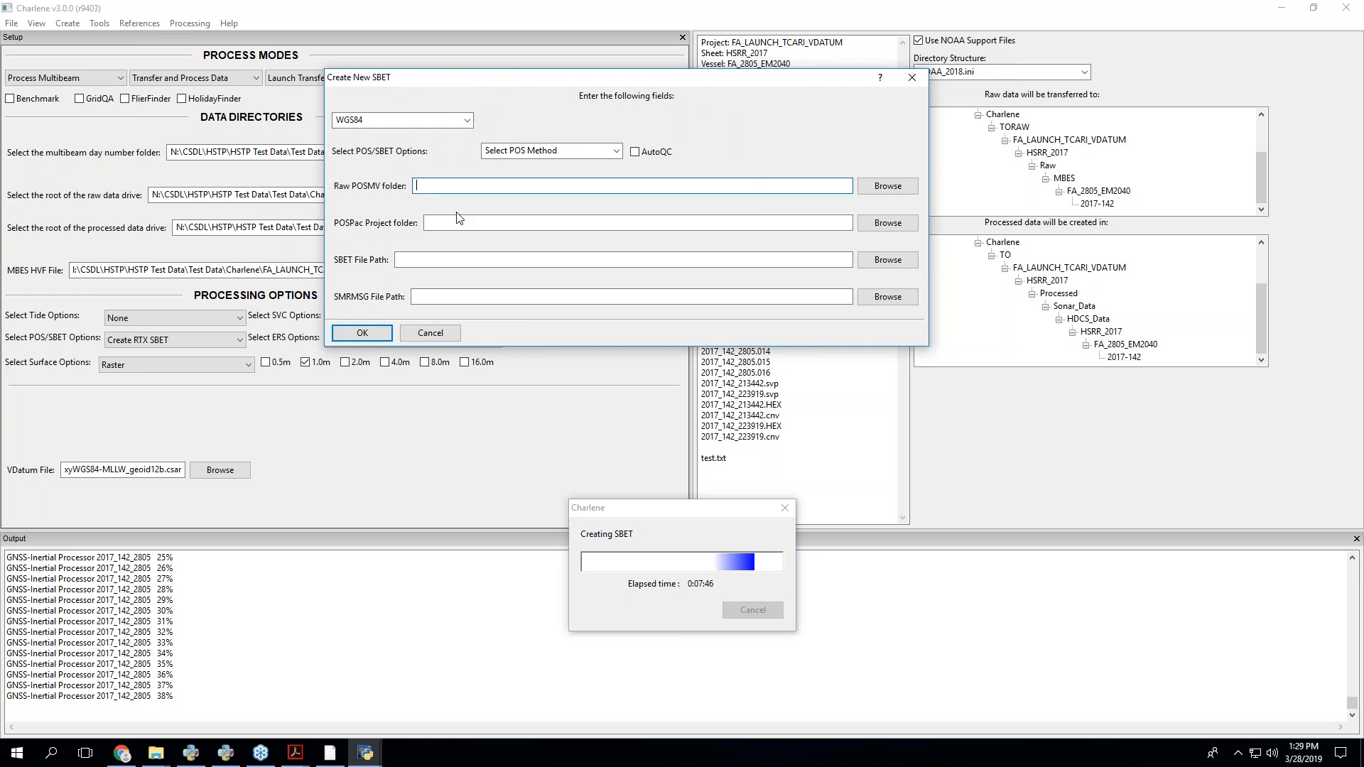
pyautogui.click(444, 260)
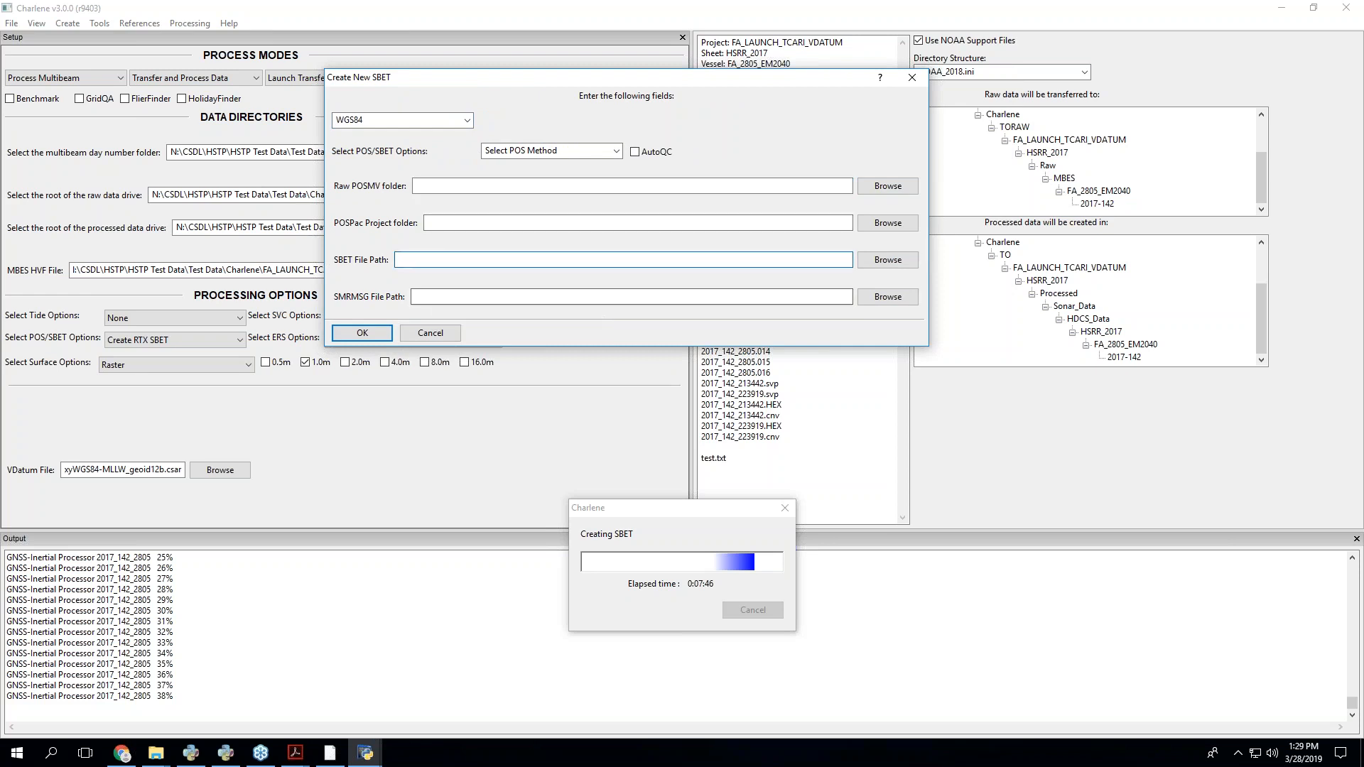
pyautogui.click(447, 293)
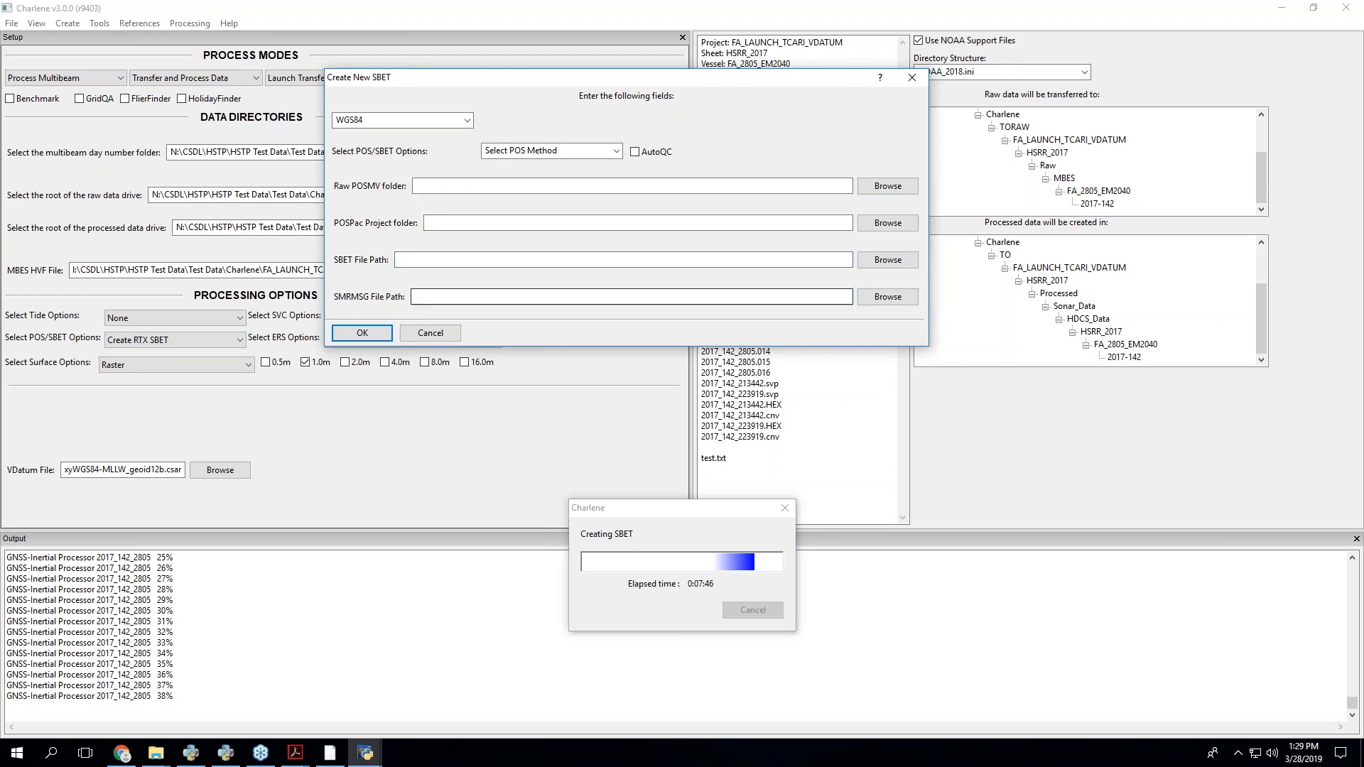
# - Choose Create RTX SBET with AutoQC for the new SBET, check the HVF and tide file fields, and cancel
pyautogui.click(617, 151)
pyautogui.click(616, 151)
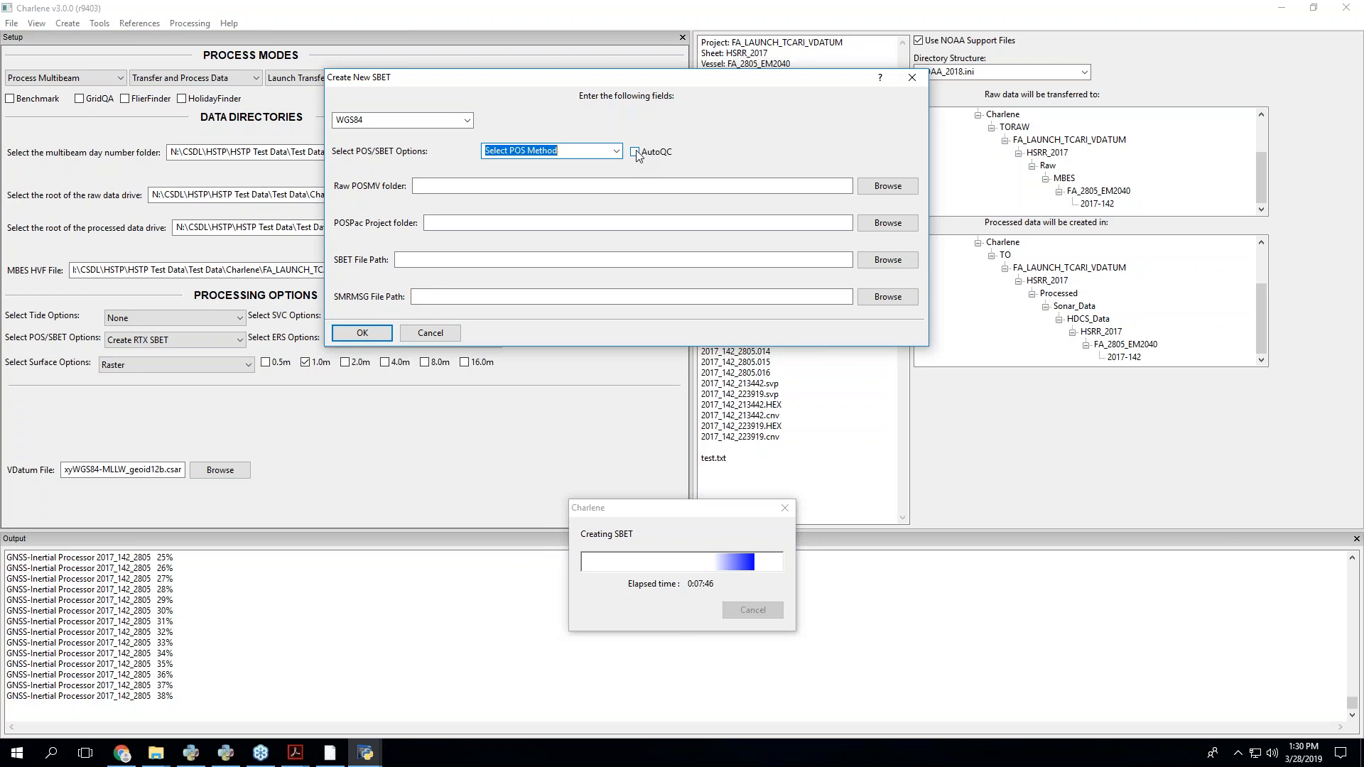
pyautogui.click(617, 151)
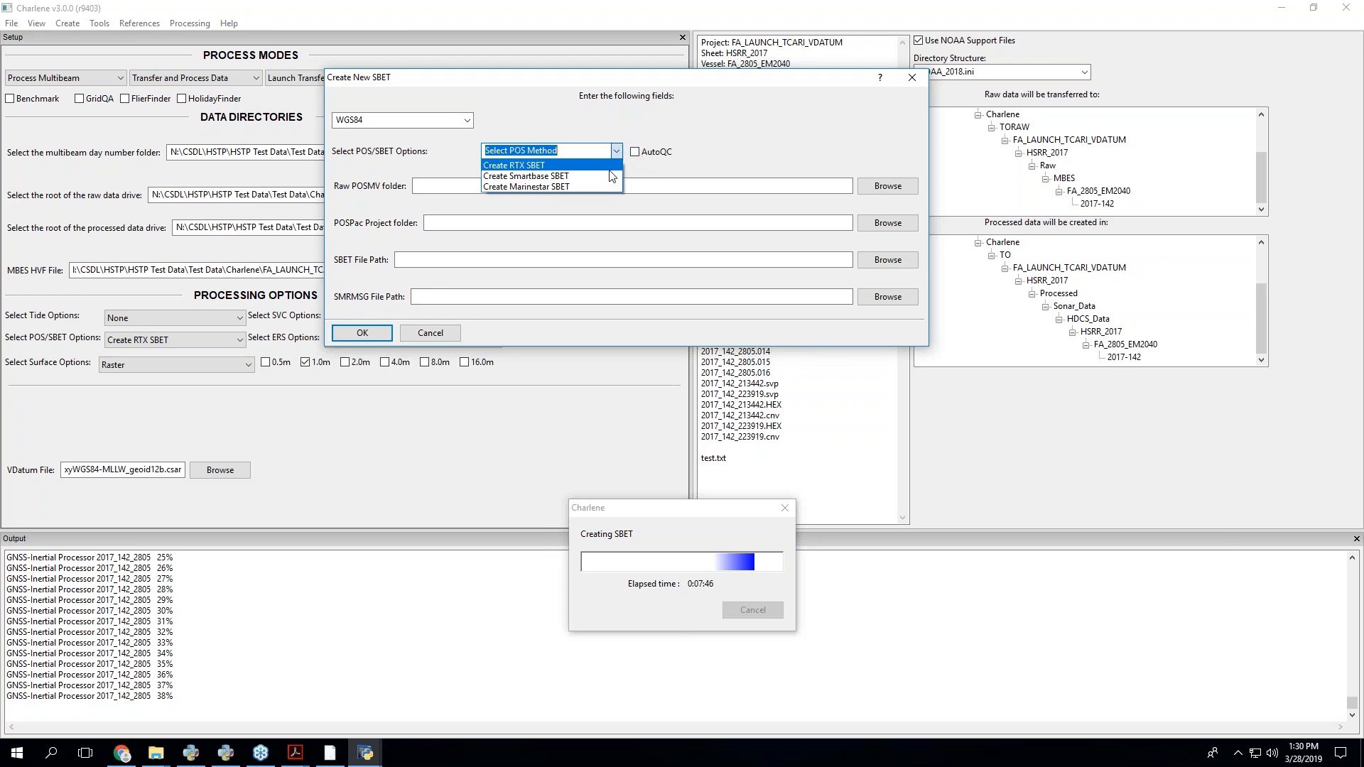
pyautogui.click(611, 167)
pyautogui.click(638, 152)
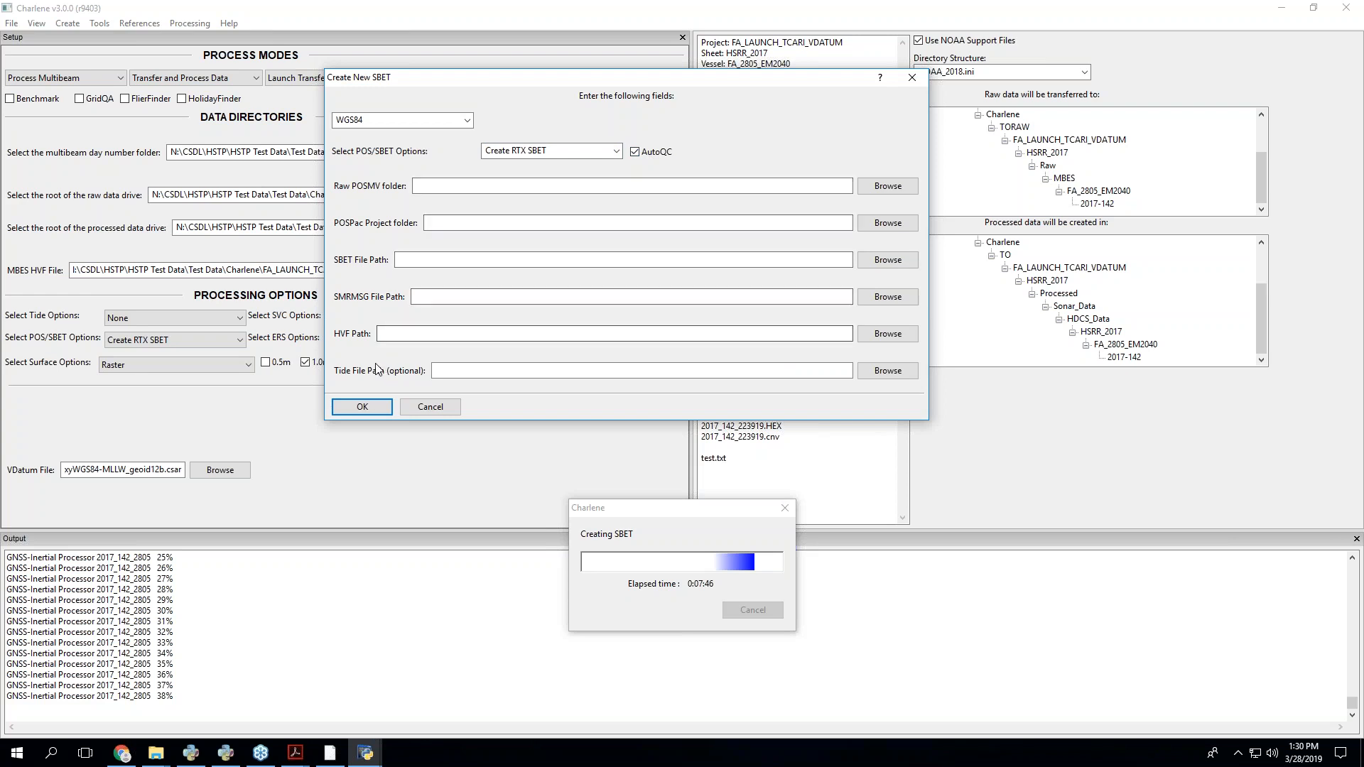
pyautogui.click(389, 334)
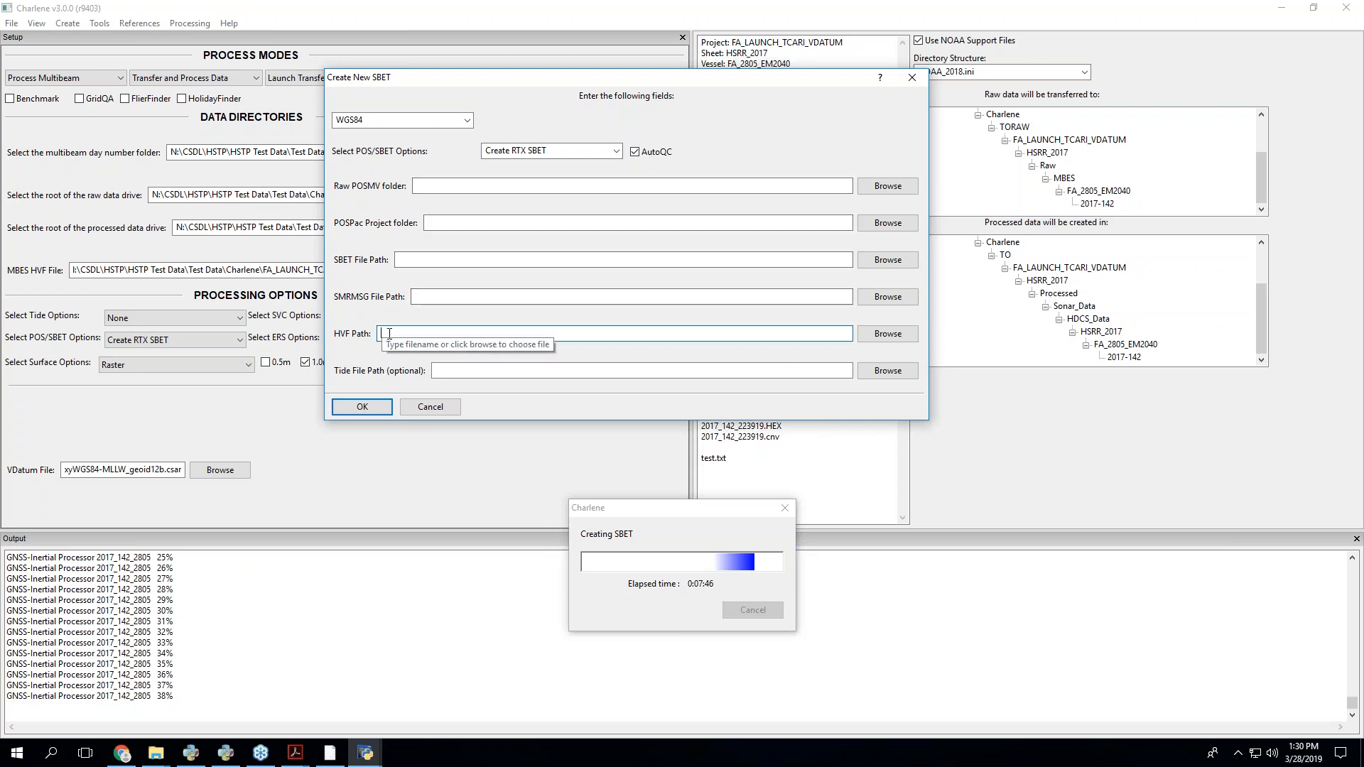
pyautogui.click(440, 367)
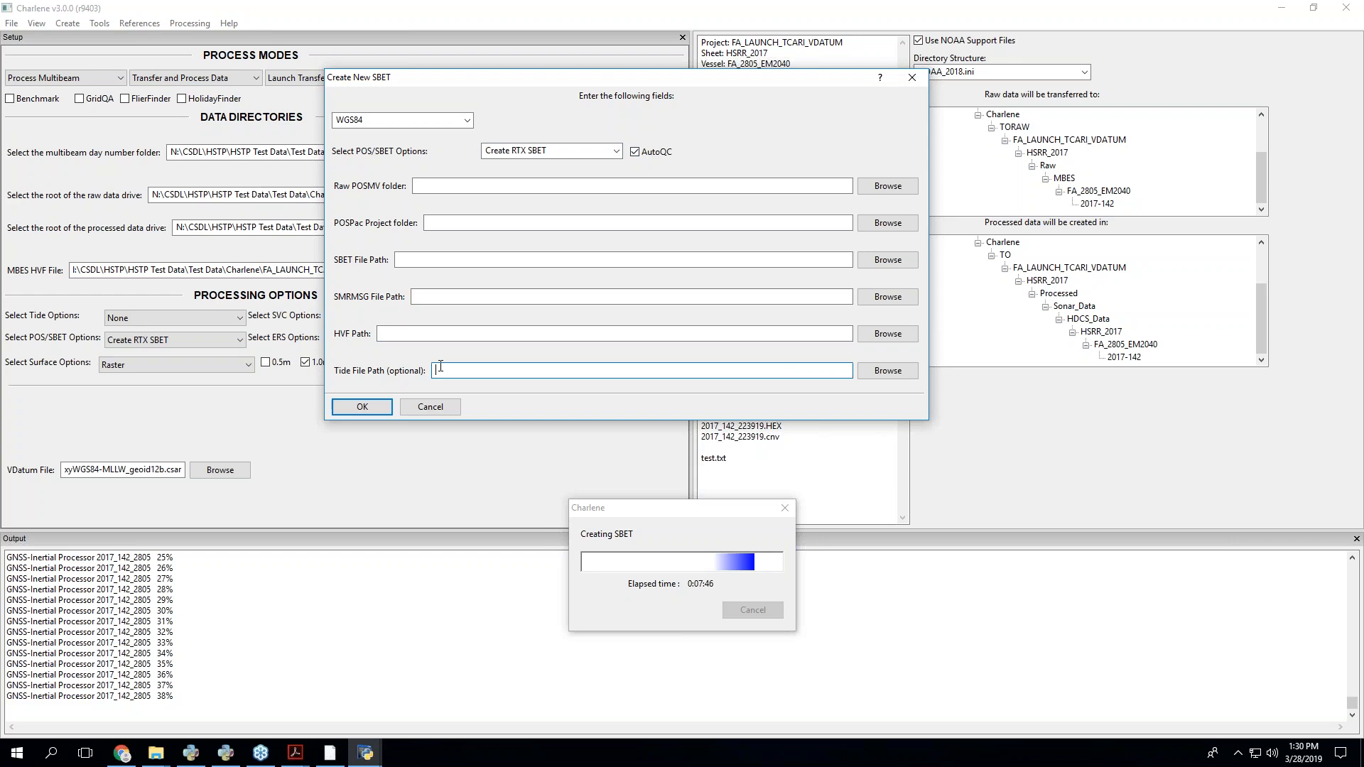
pyautogui.click(458, 403)
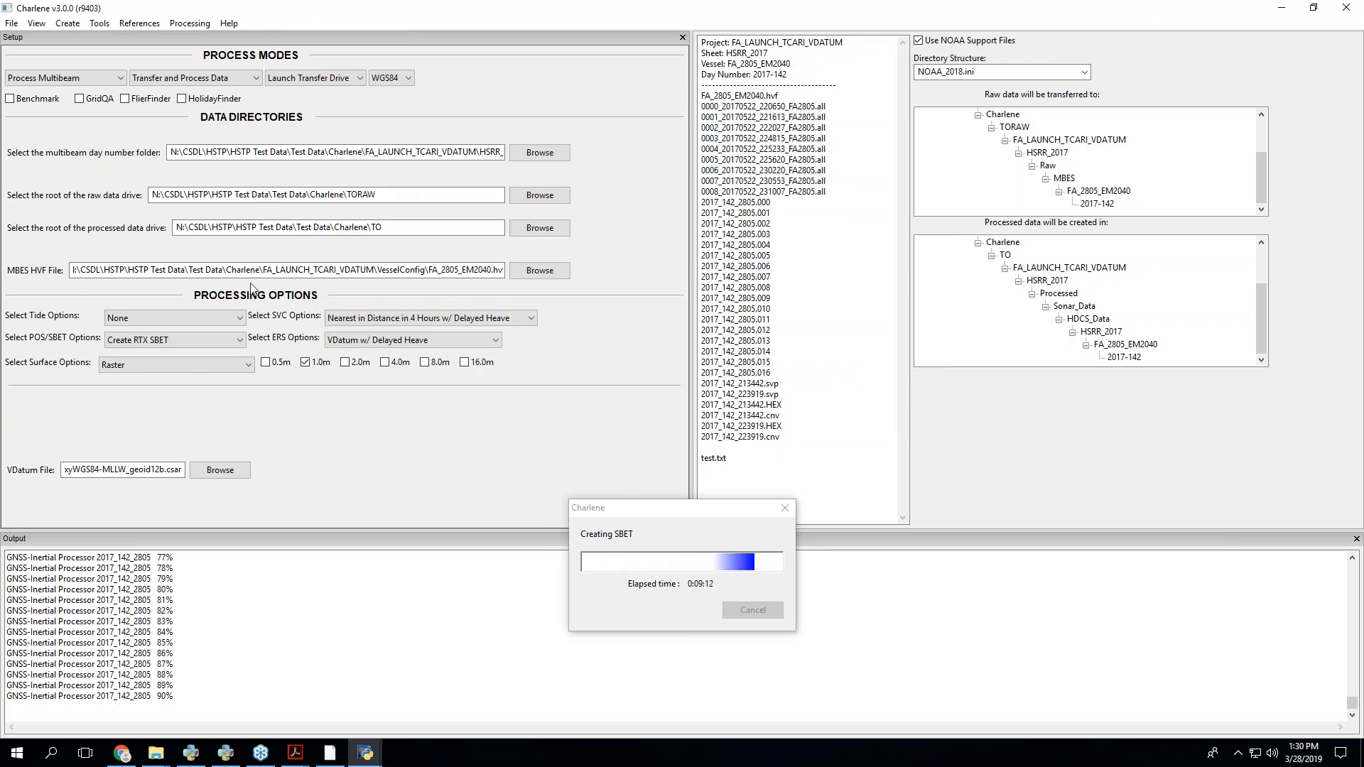
# - Switch the multibeam POS/SBET option to Load SBET, and set it back to Create RTX SBET
pyautogui.click(239, 341)
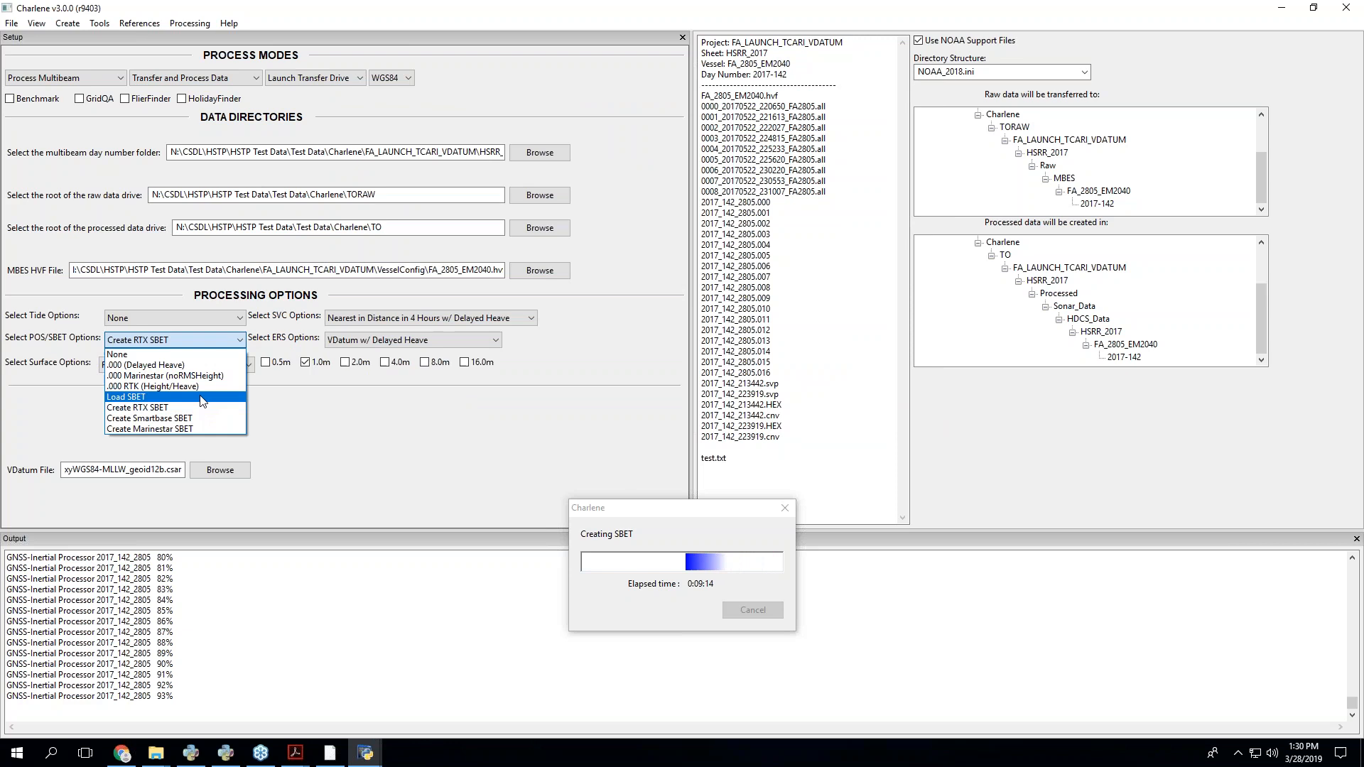
pyautogui.click(202, 398)
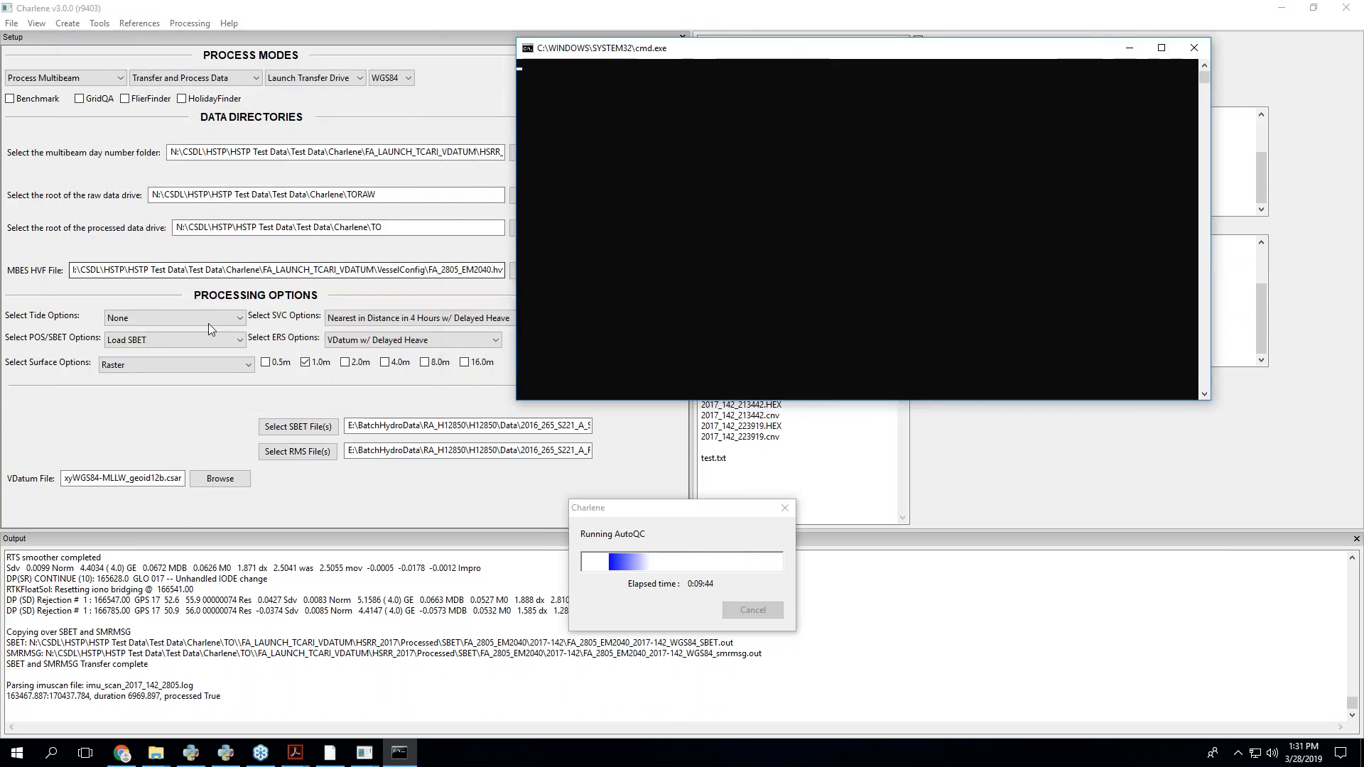
pyautogui.click(242, 345)
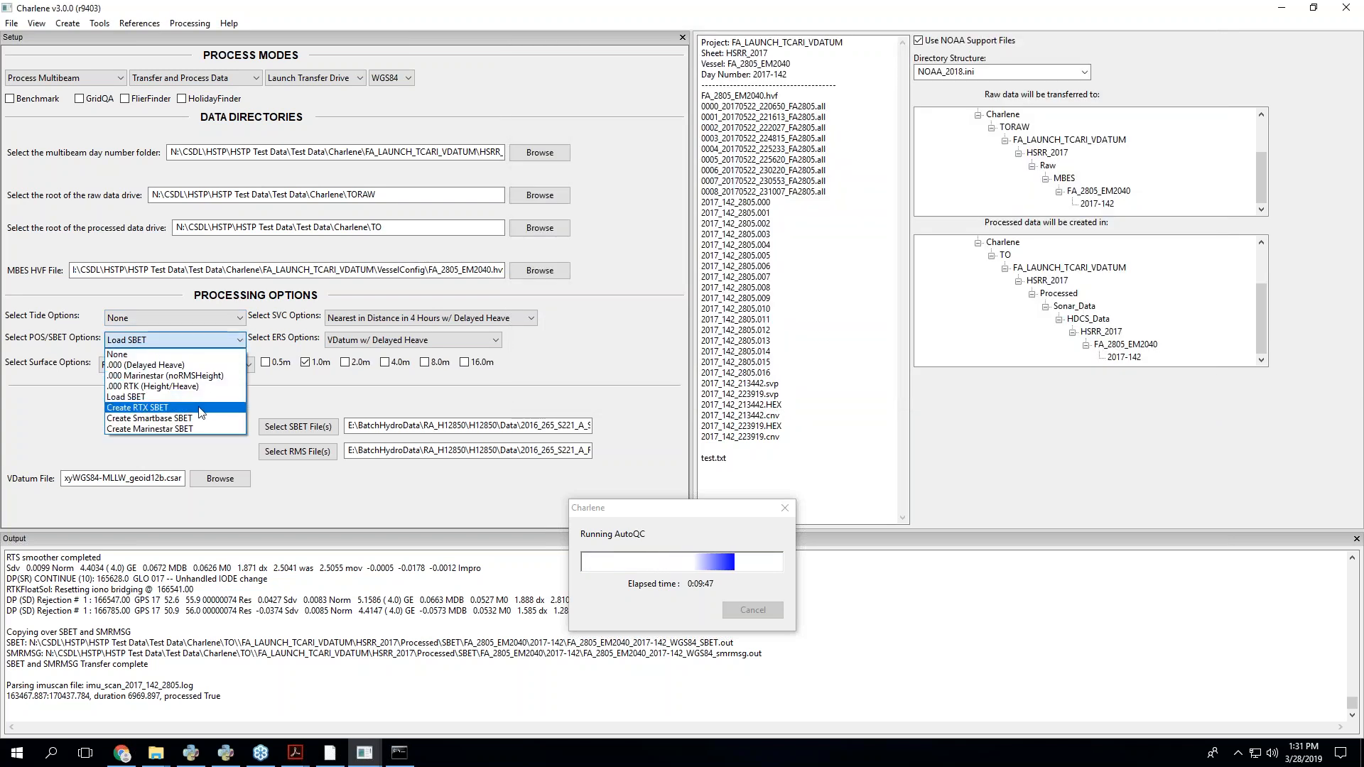
pyautogui.click(157, 406)
# - Bring up the ProgressBar window and move it clear of the setup options to check each processing stage's progress
pyautogui.click(400, 752)
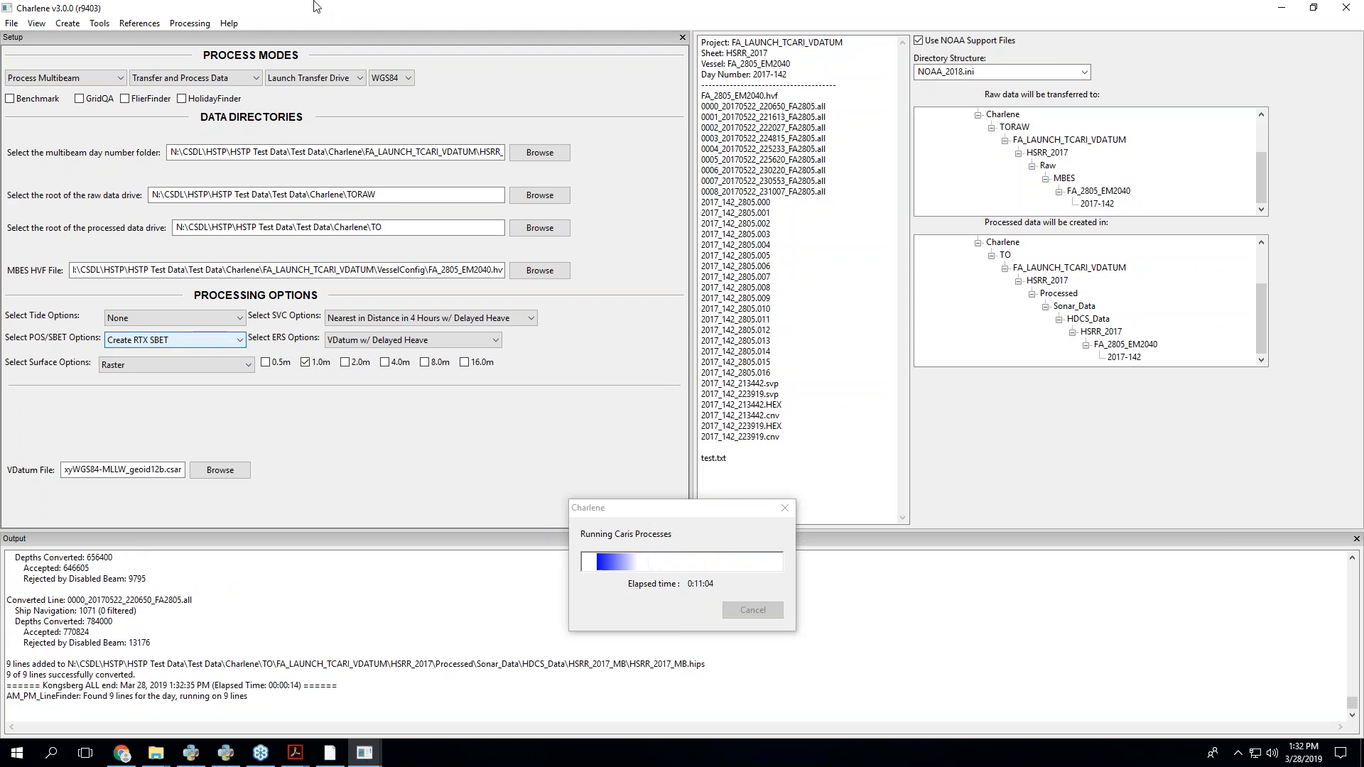
pyautogui.moveTo(365, 752)
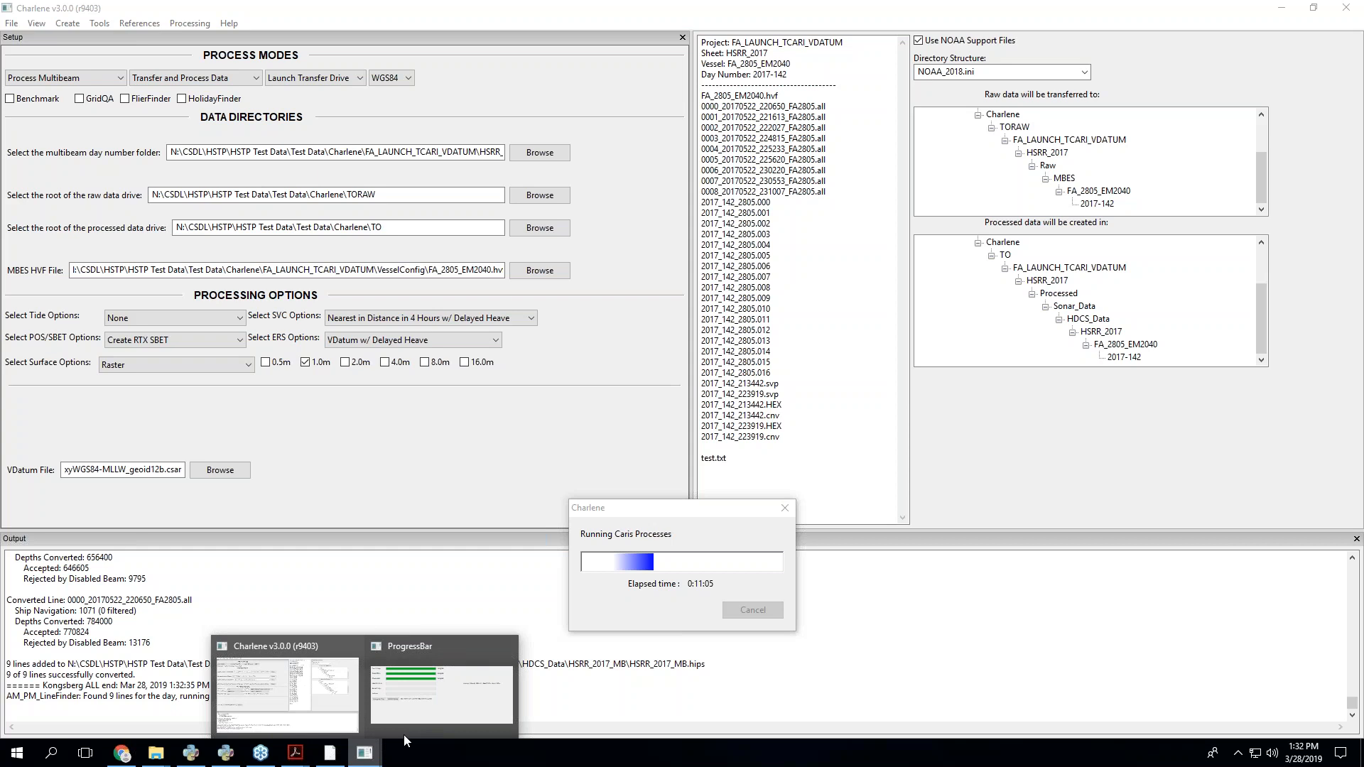
pyautogui.click(405, 730)
pyautogui.moveTo(739, 151); pyautogui.dragTo(454, 34)
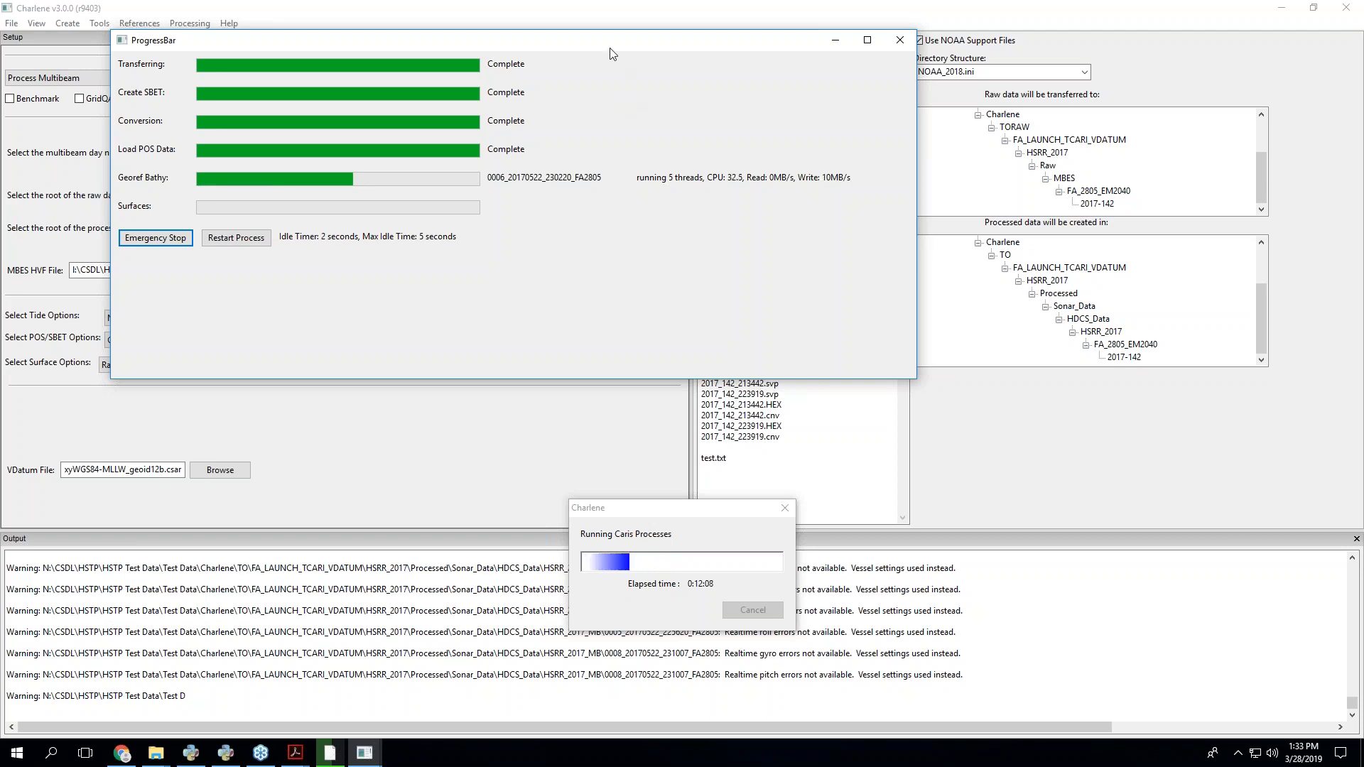
pyautogui.moveTo(614, 44); pyautogui.dragTo(979, 69)
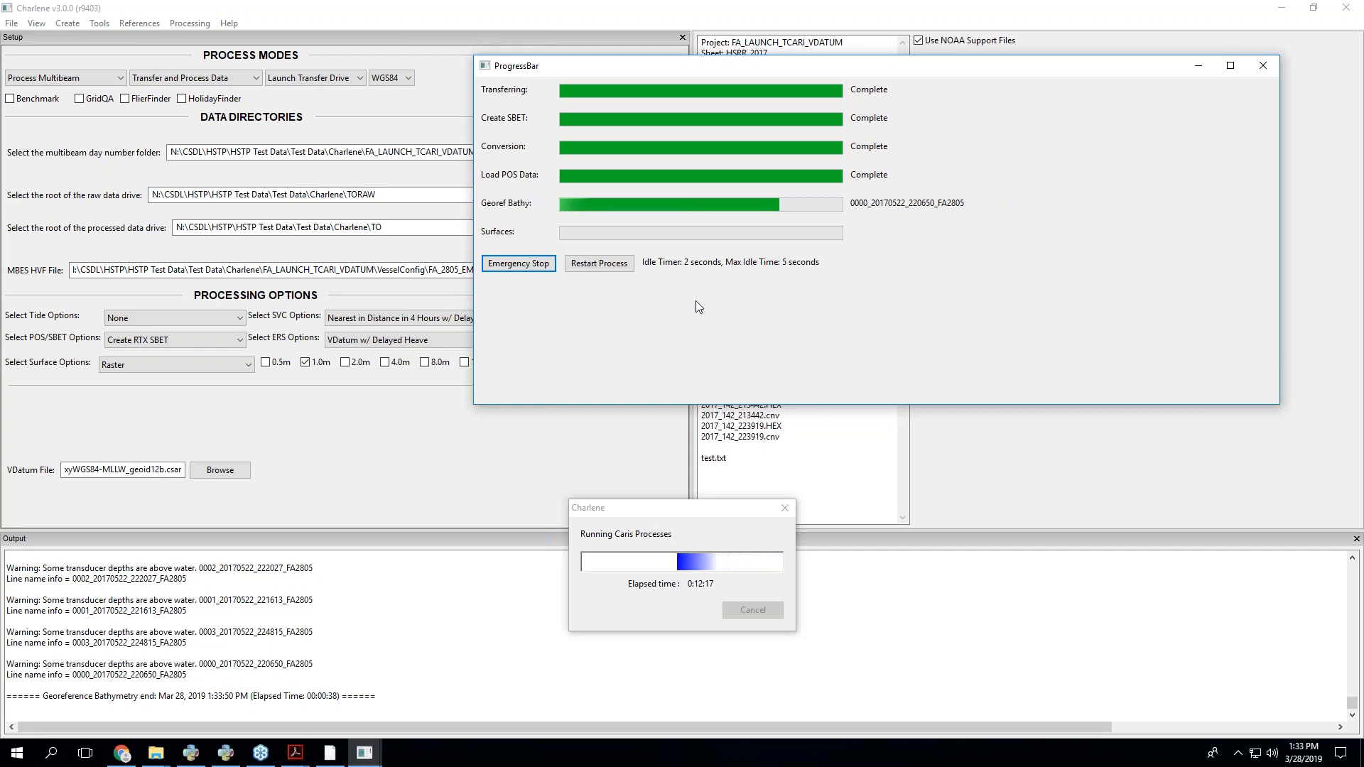
# - Review the available ERS options, keeping VDatum w/ Delayed Heave selected
pyautogui.click(429, 346)
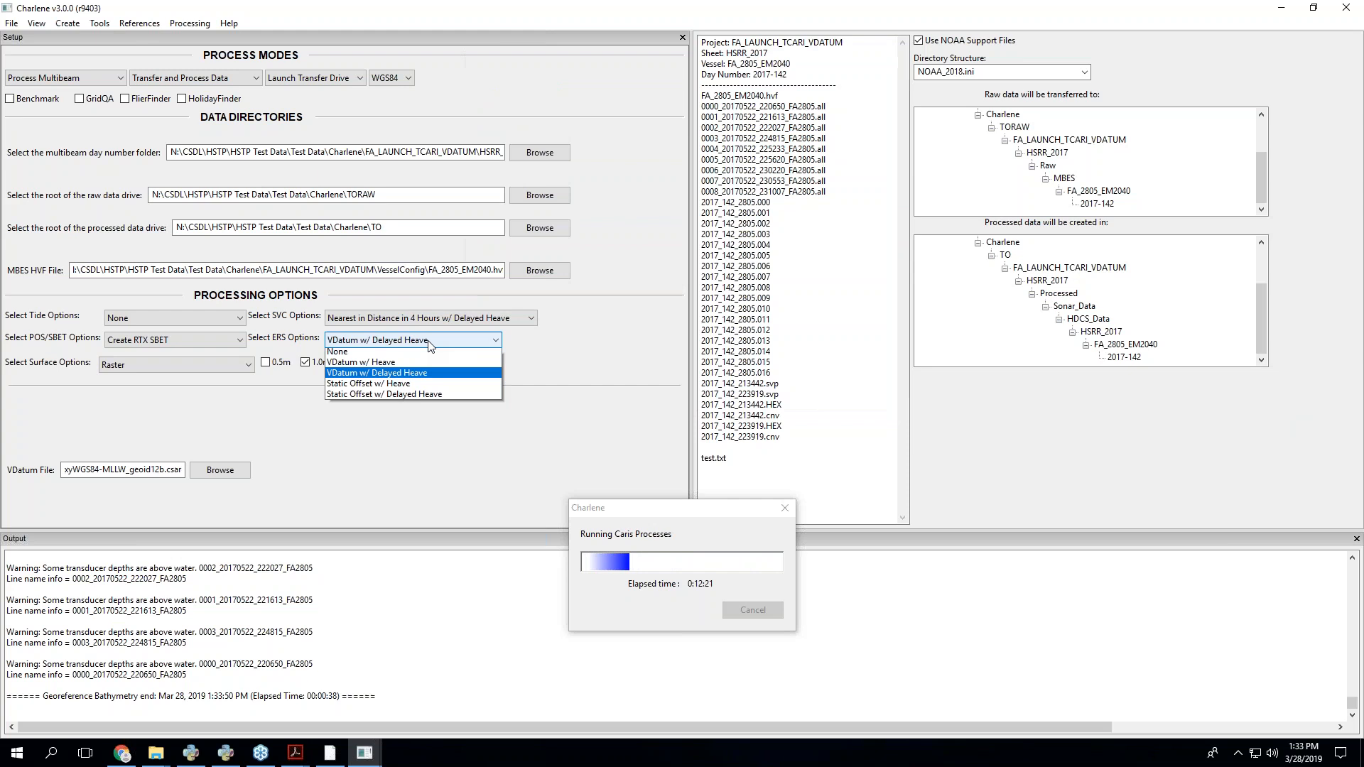
pyautogui.click(422, 377)
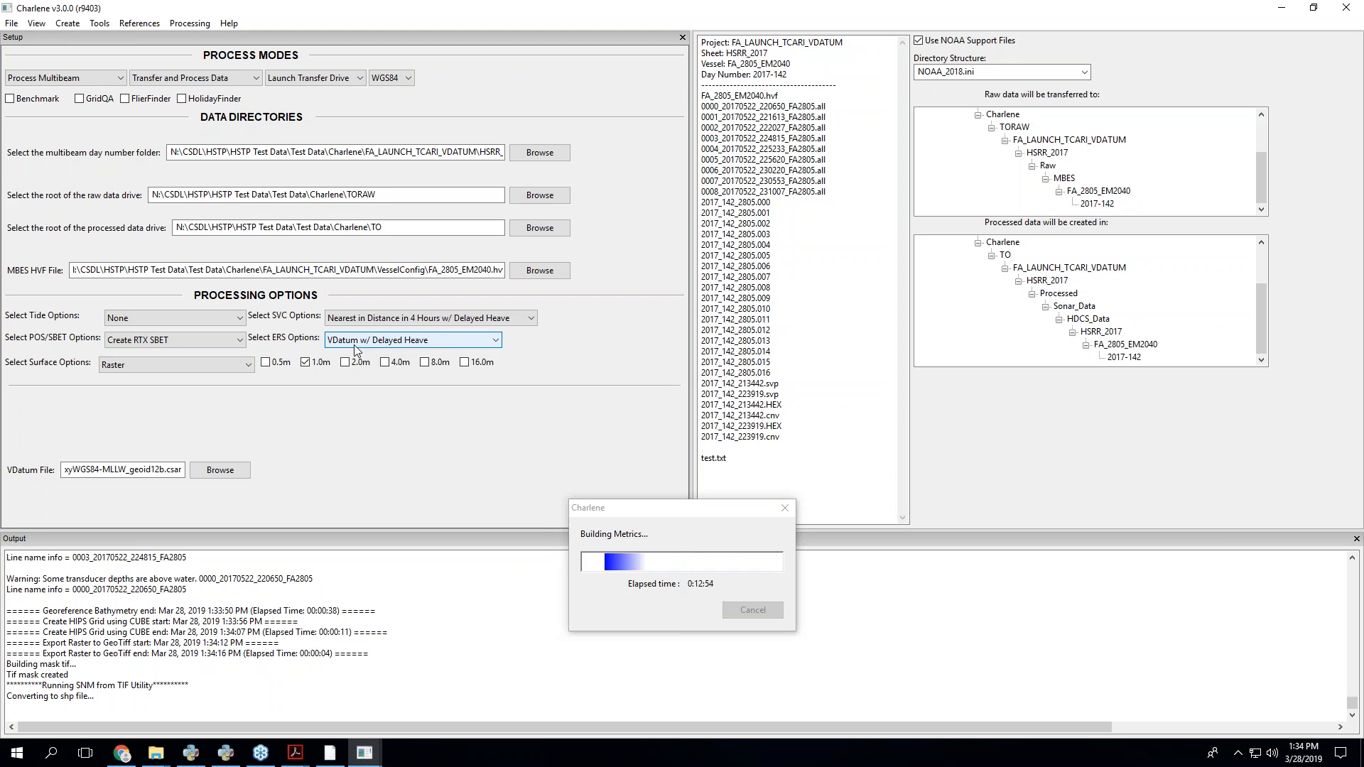
pyautogui.click(212, 343)
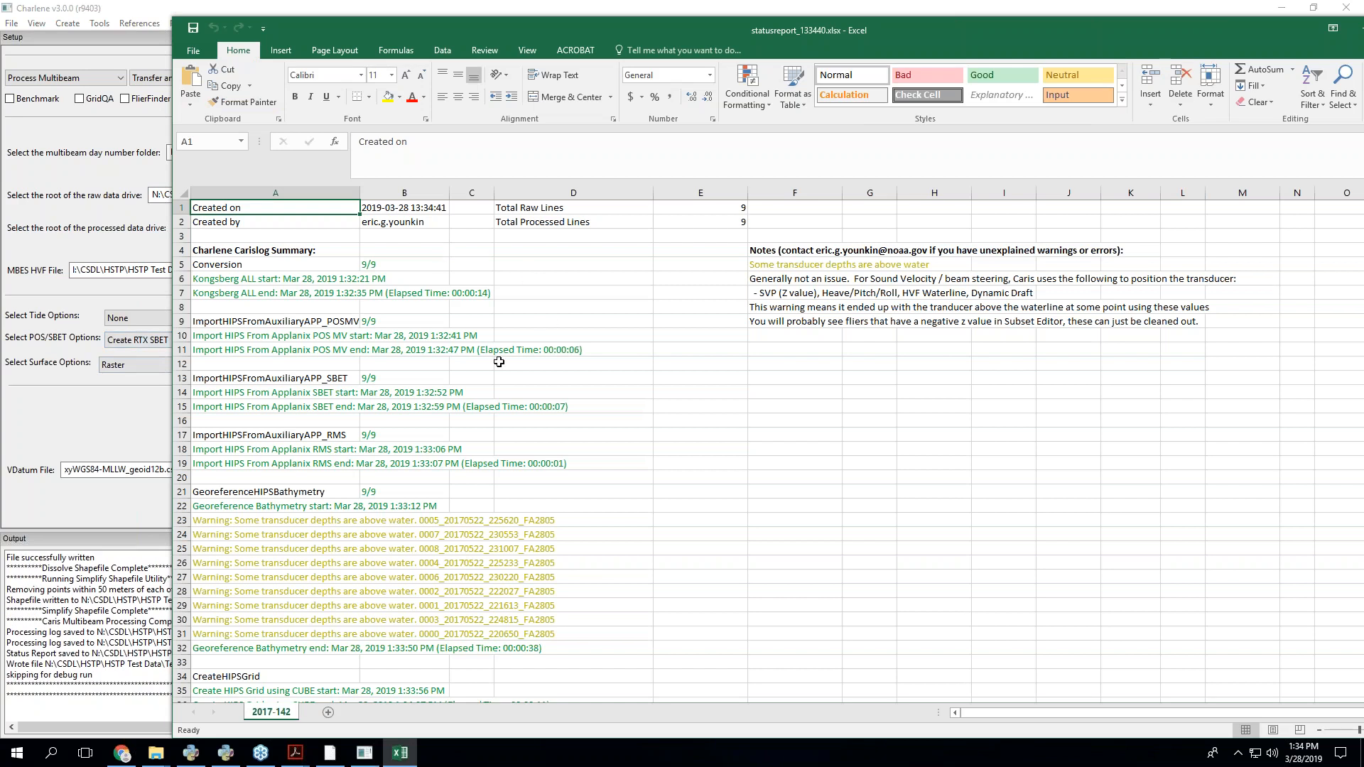
# - Move the status report workbook out of view and review the POS/SBET options without changing the selection
pyautogui.moveTo(719, 27); pyautogui.dragTo(1363, 52)
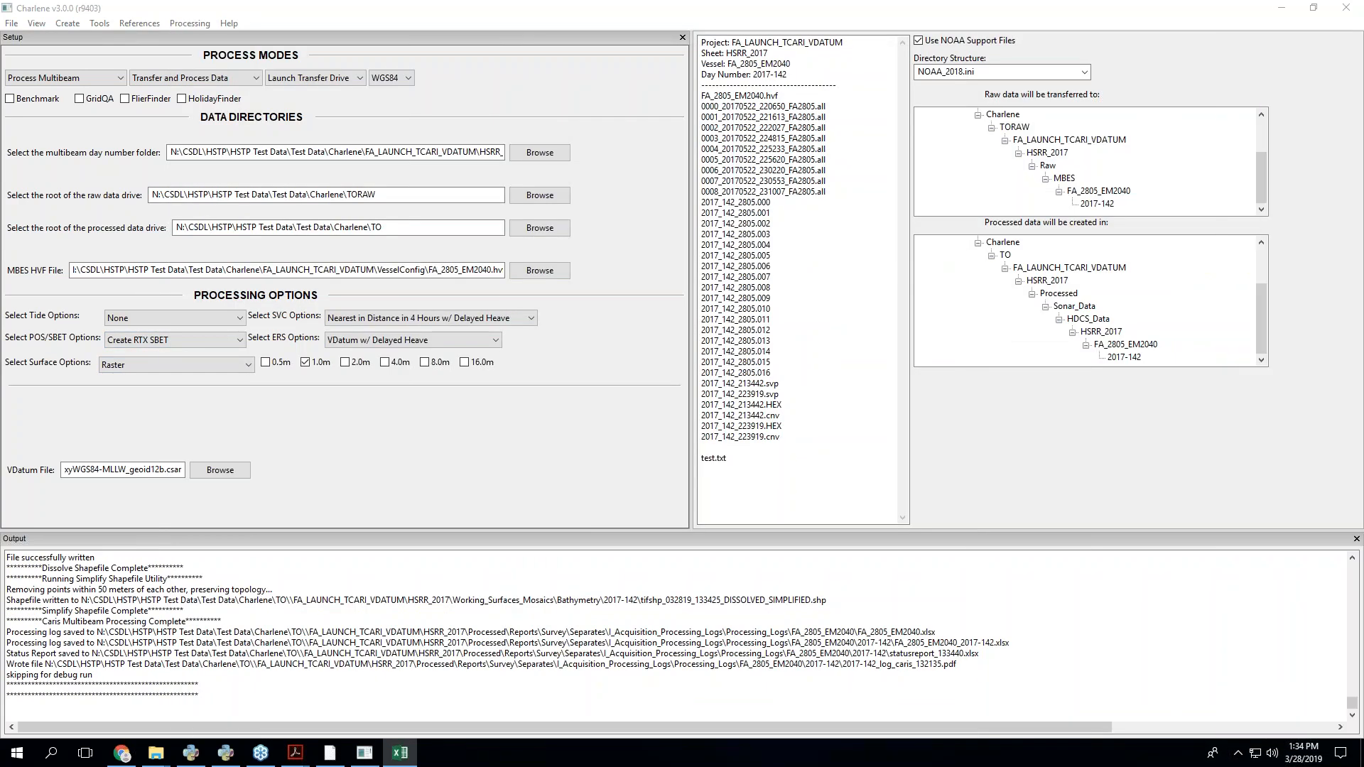
pyautogui.click(223, 339)
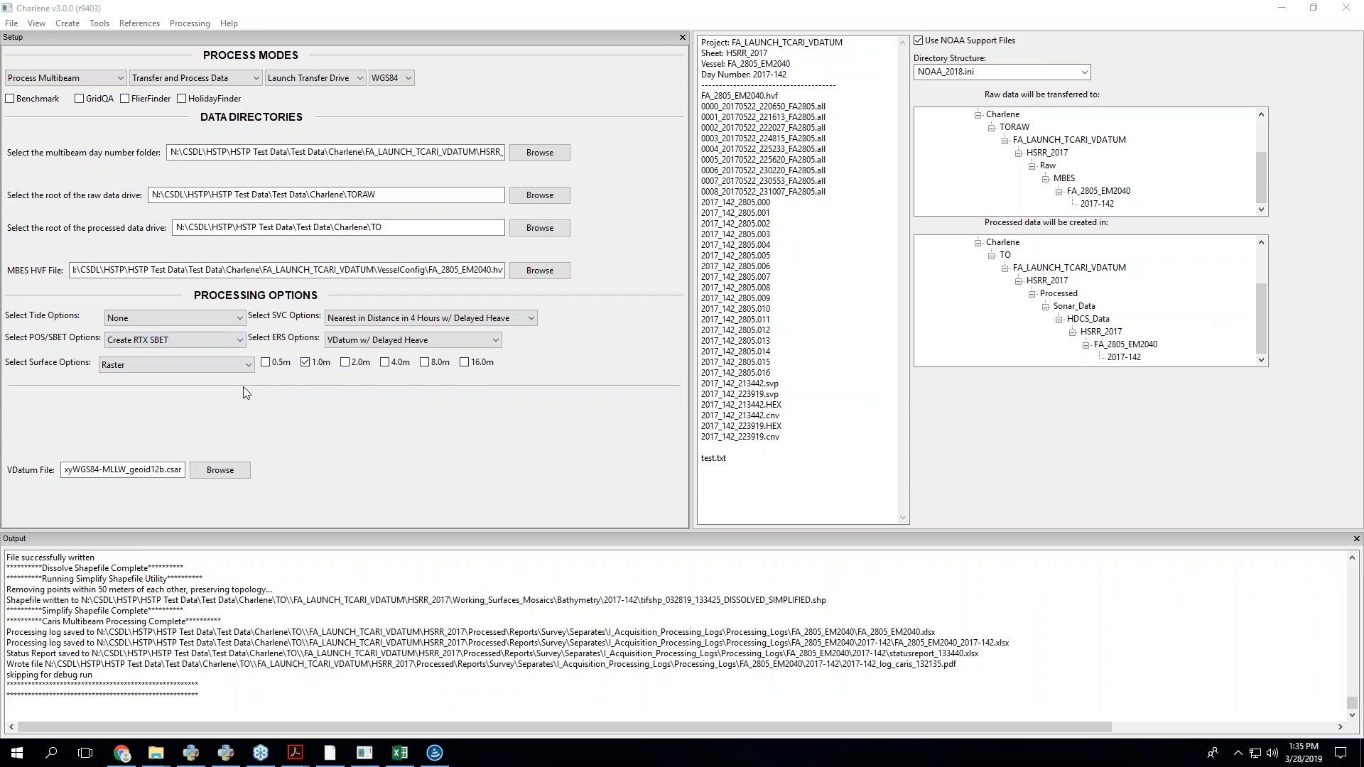
pyautogui.click(240, 340)
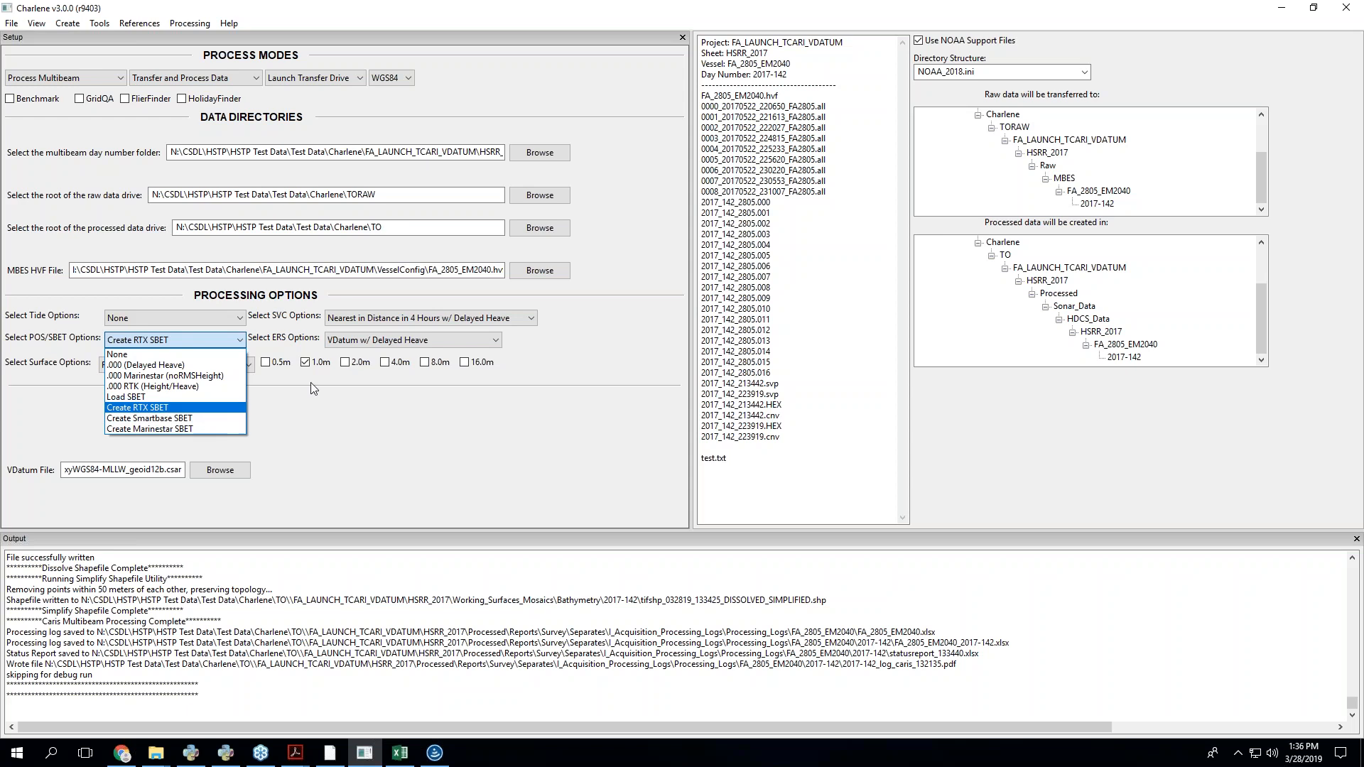
pyautogui.click(372, 410)
# - Open the Create New SBET form to review its required fields, and close it without creating an SBET
pyautogui.click(100, 23)
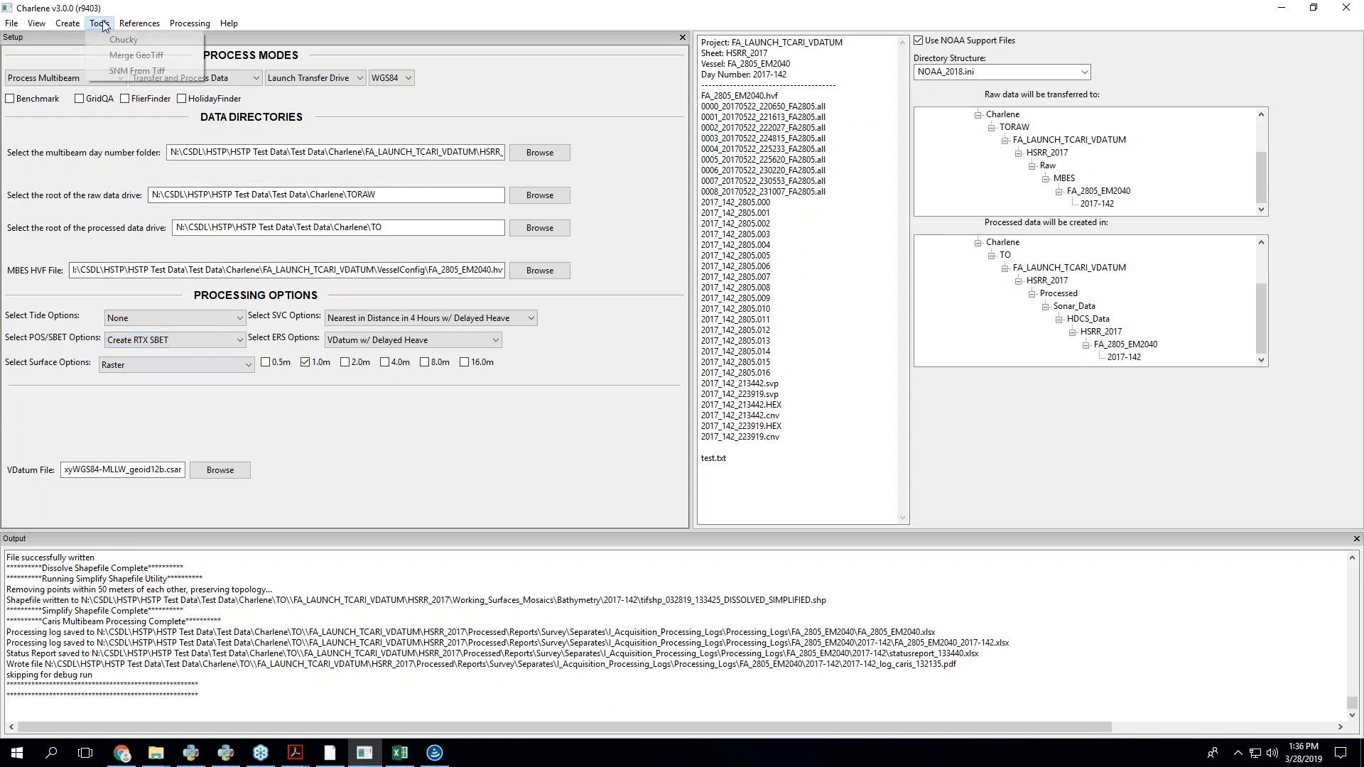
pyautogui.moveTo(67, 22)
pyautogui.click(96, 71)
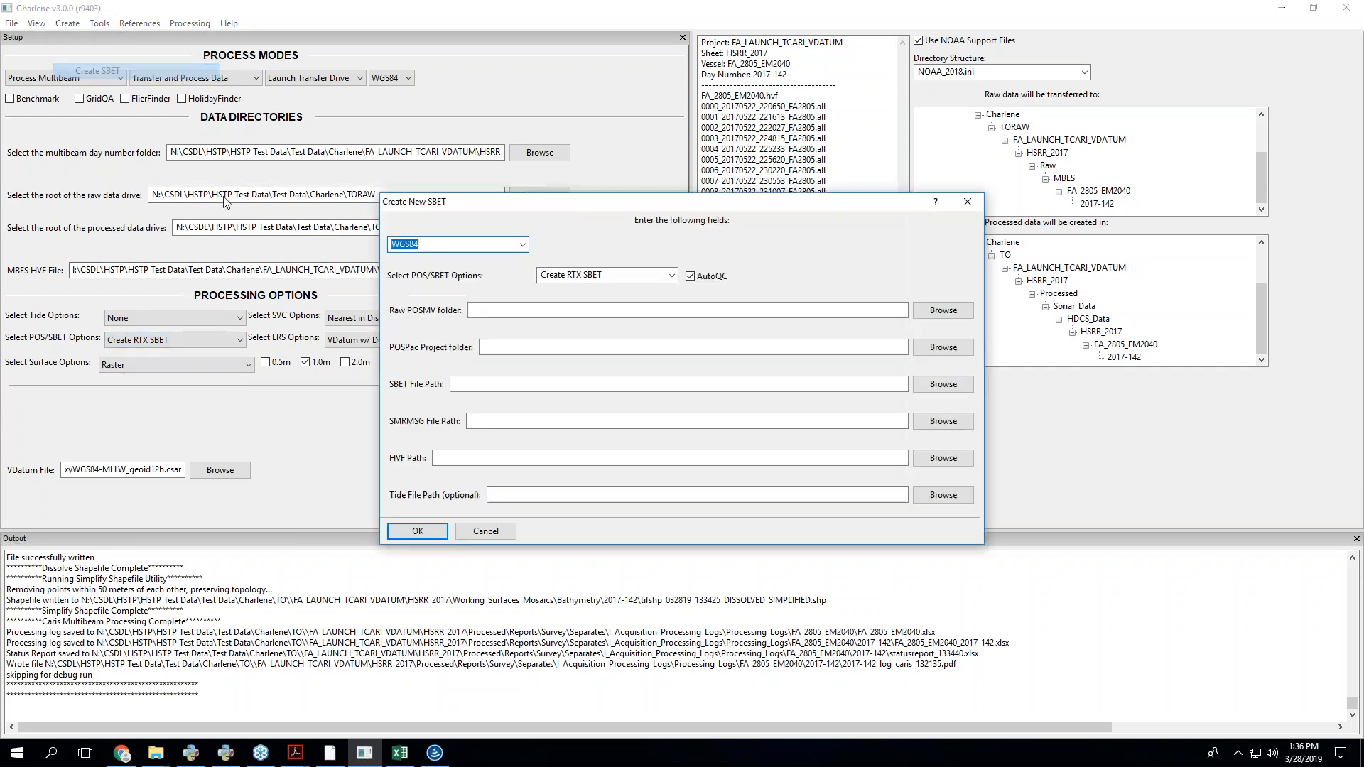
pyautogui.moveTo(592, 204); pyautogui.dragTo(530, 206)
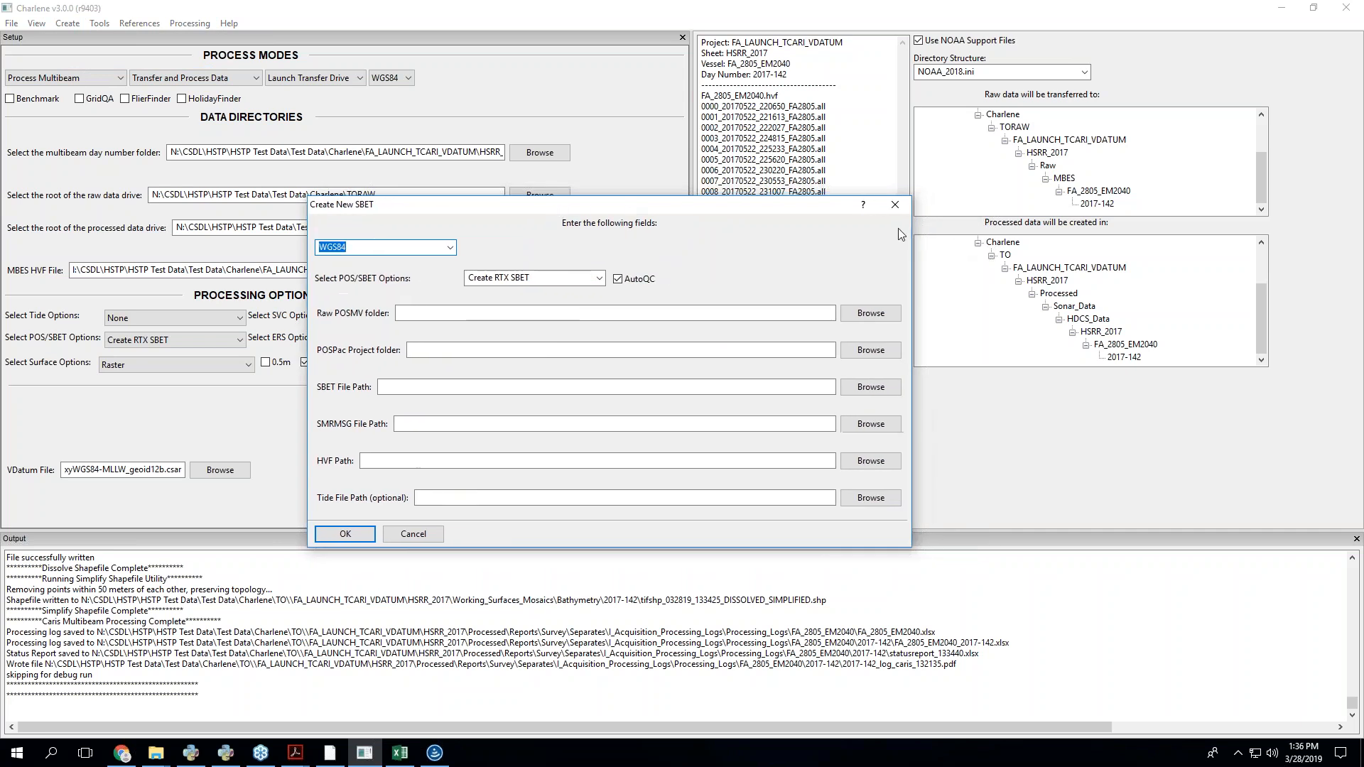
pyautogui.click(895, 206)
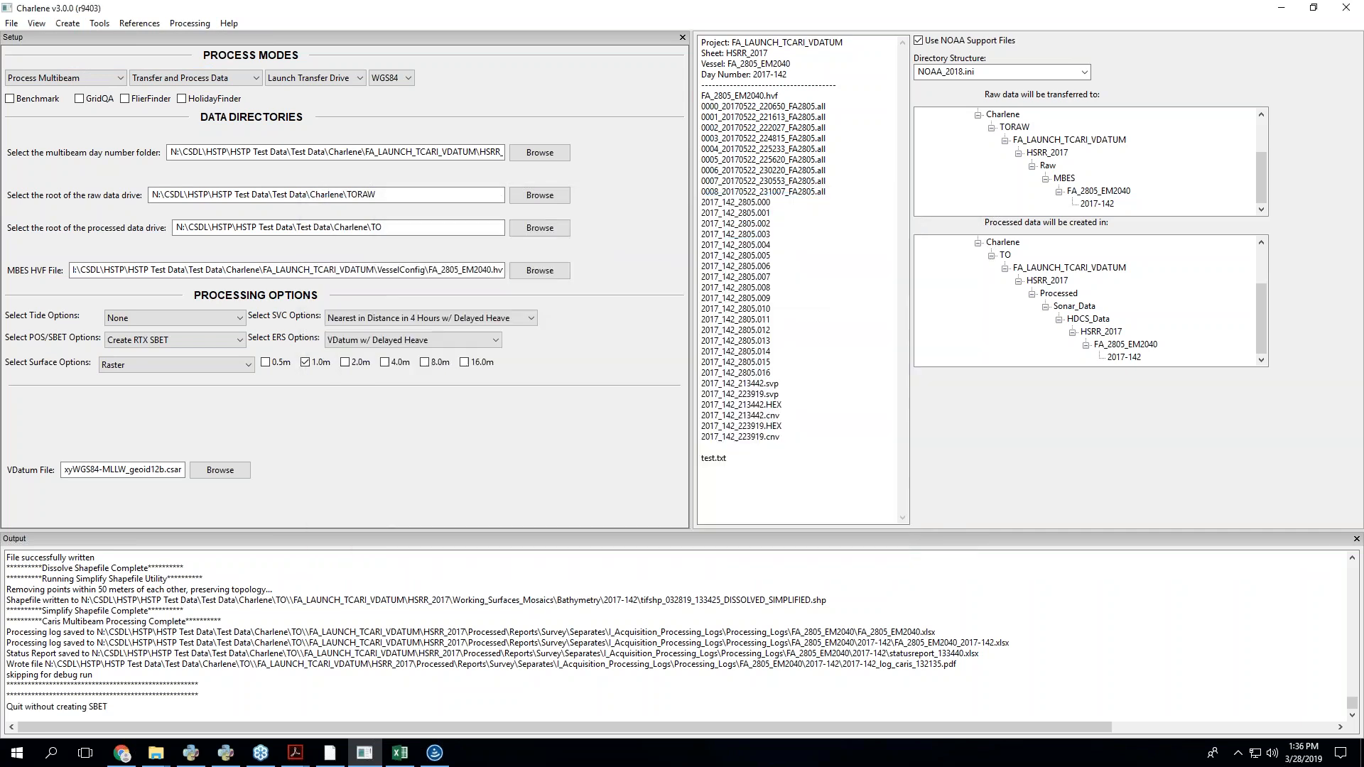
pyautogui.click(174, 340)
pyautogui.click(337, 428)
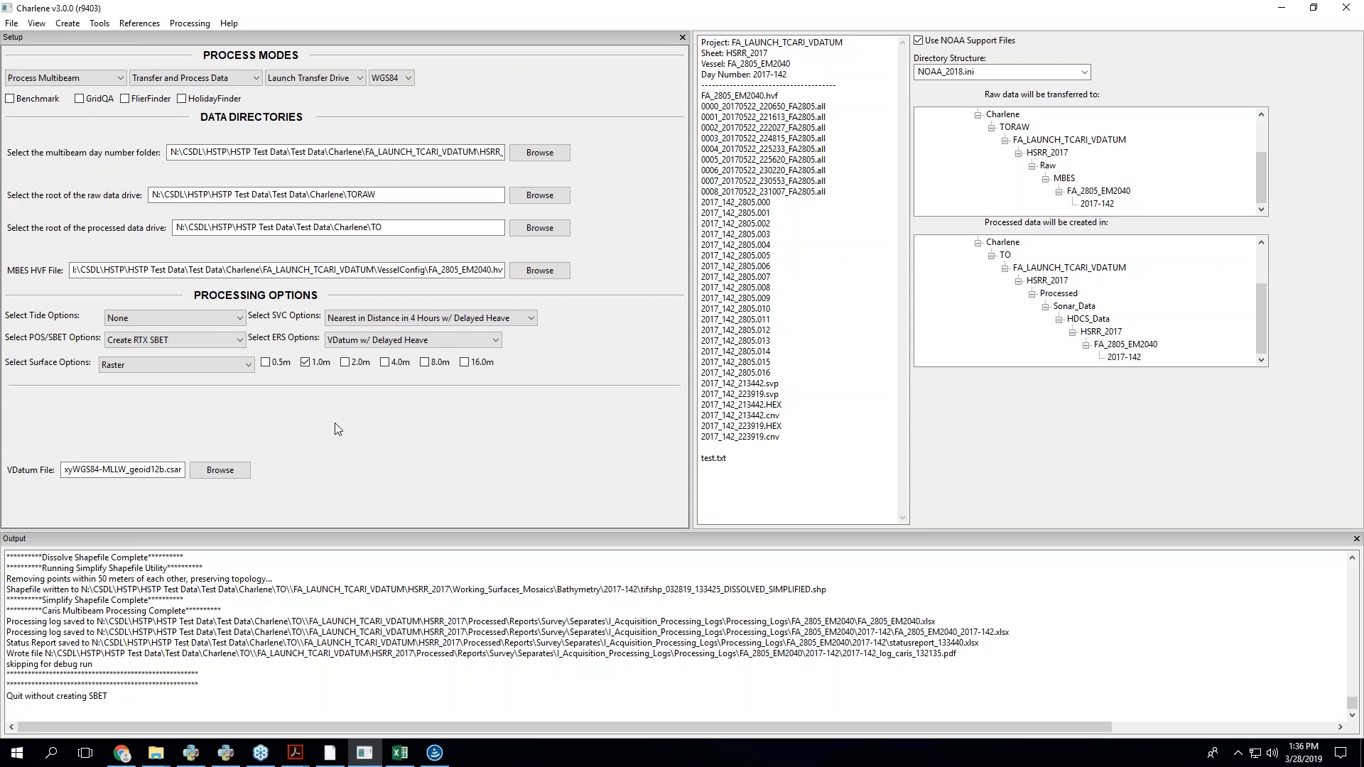
# - Review the output log from the georeferencing and surface stages through to the saved processing logs and status report
pyautogui.scroll(1, 178, 603)
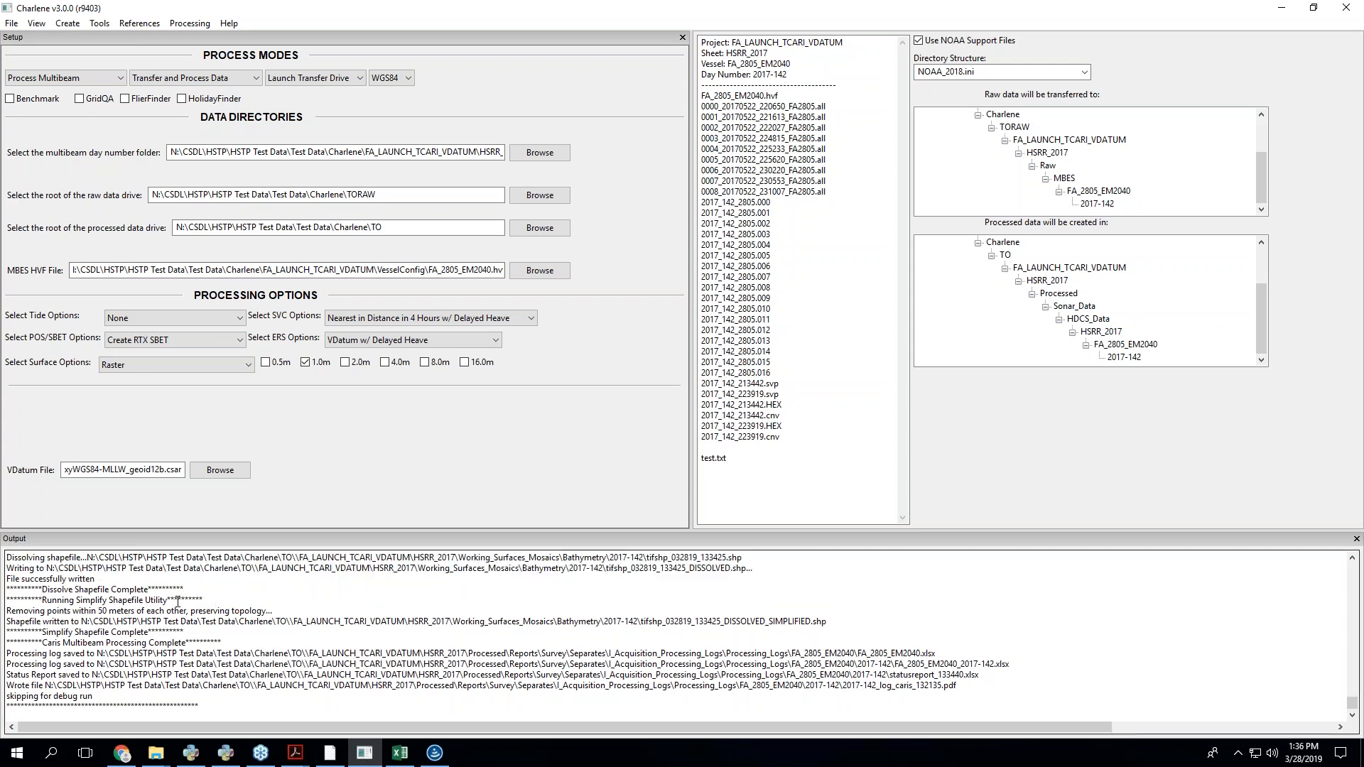
pyautogui.scroll(3, 177, 611)
pyautogui.scroll(4, 177, 618)
pyautogui.scroll(-1, 192, 674)
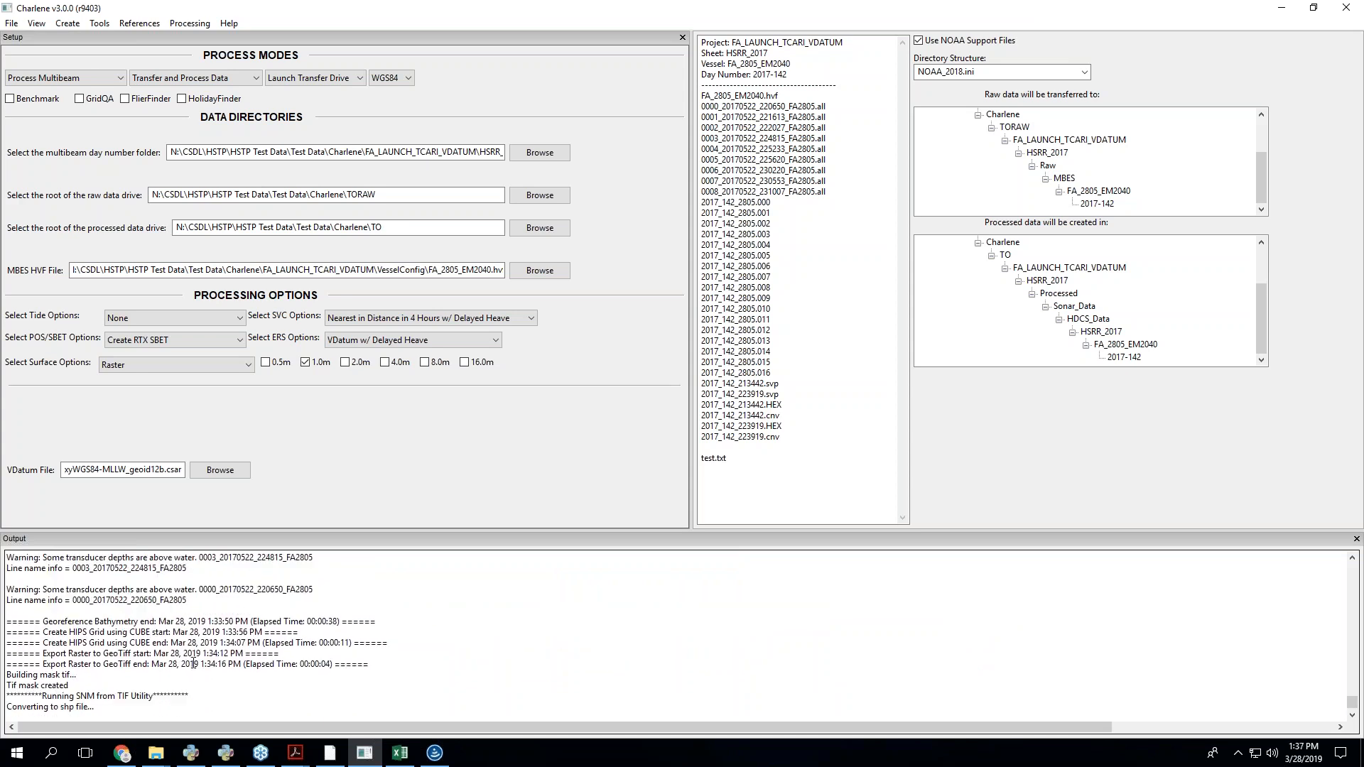
pyautogui.scroll(-1, 197, 675)
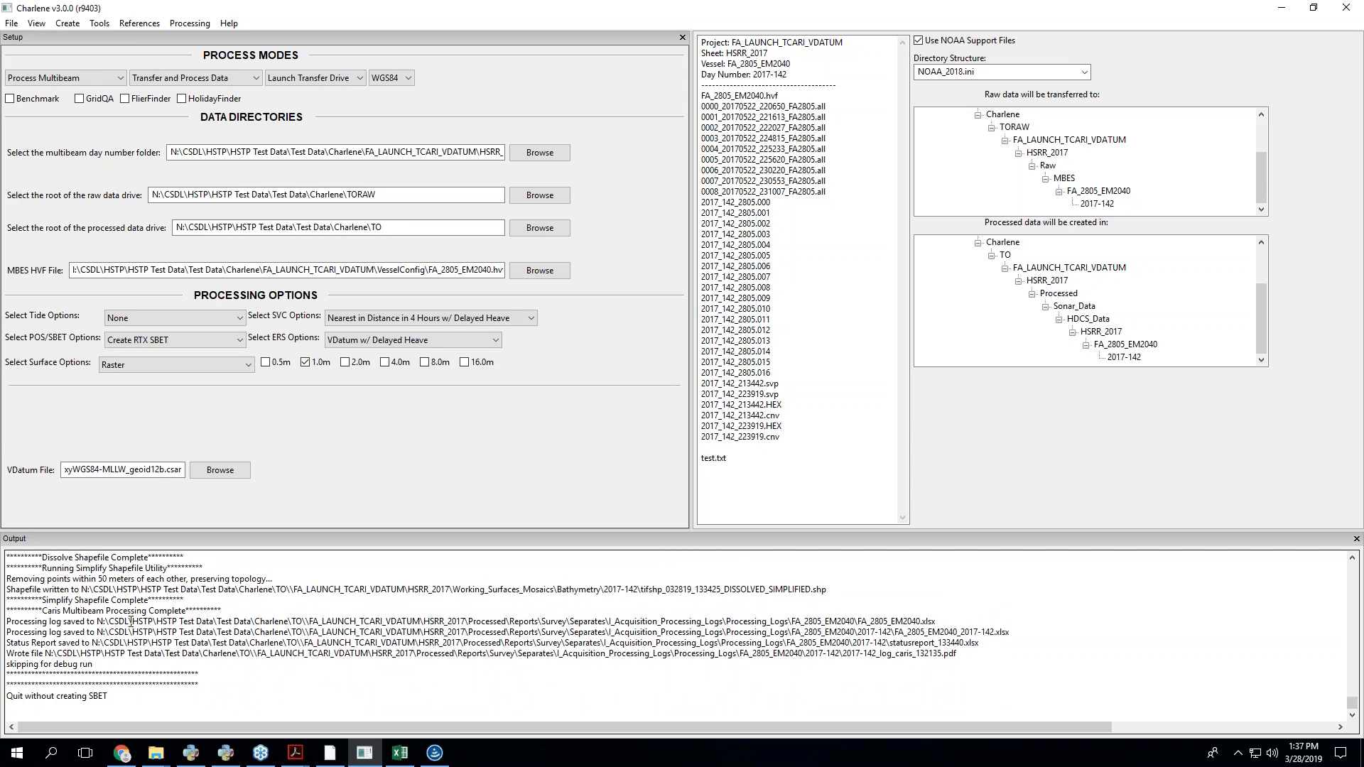
pyautogui.scroll(1, 93, 637)
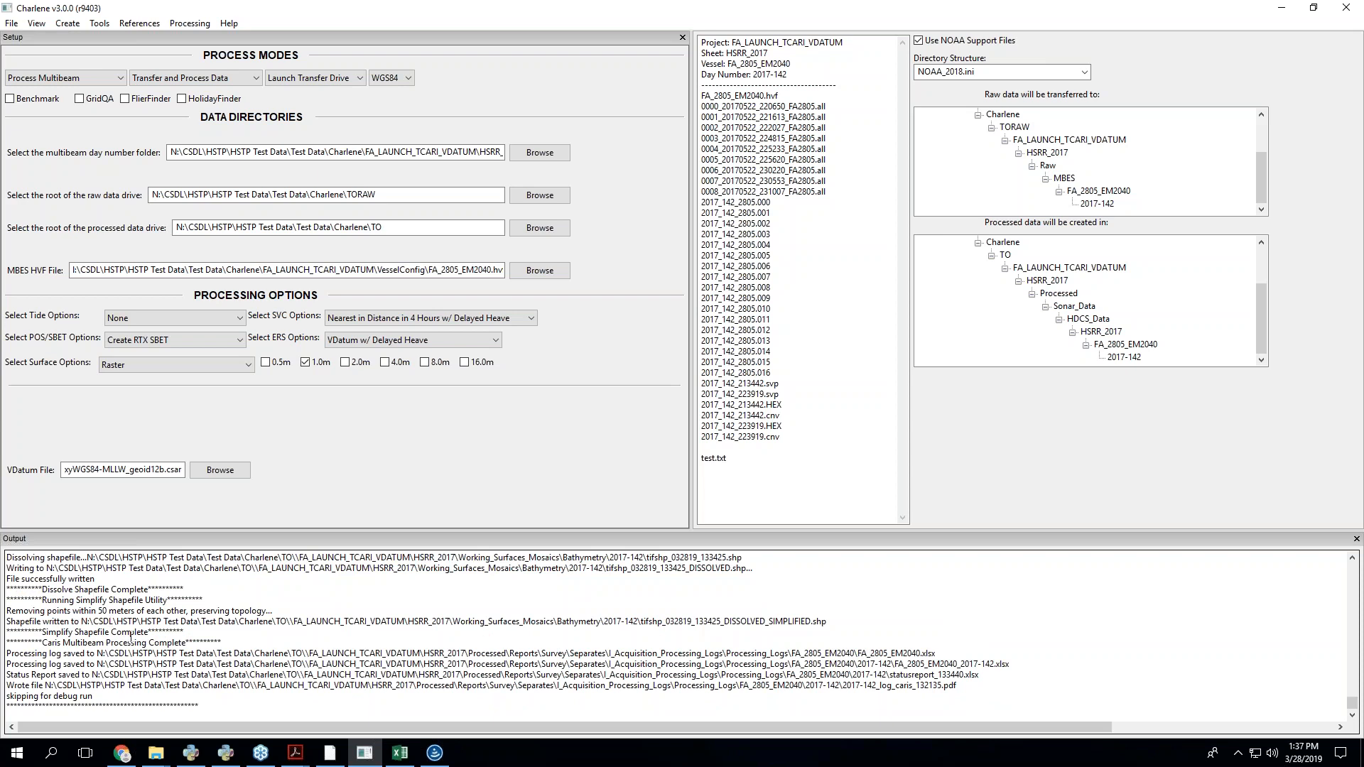
# - Switch to File Explorer, browse from Charlene to TO\FA_LAUNCH_TCARI_VDATUM\HSRR_2017, and select the Working_Surfaces_Mosaics folder
pyautogui.moveTo(165, 762)
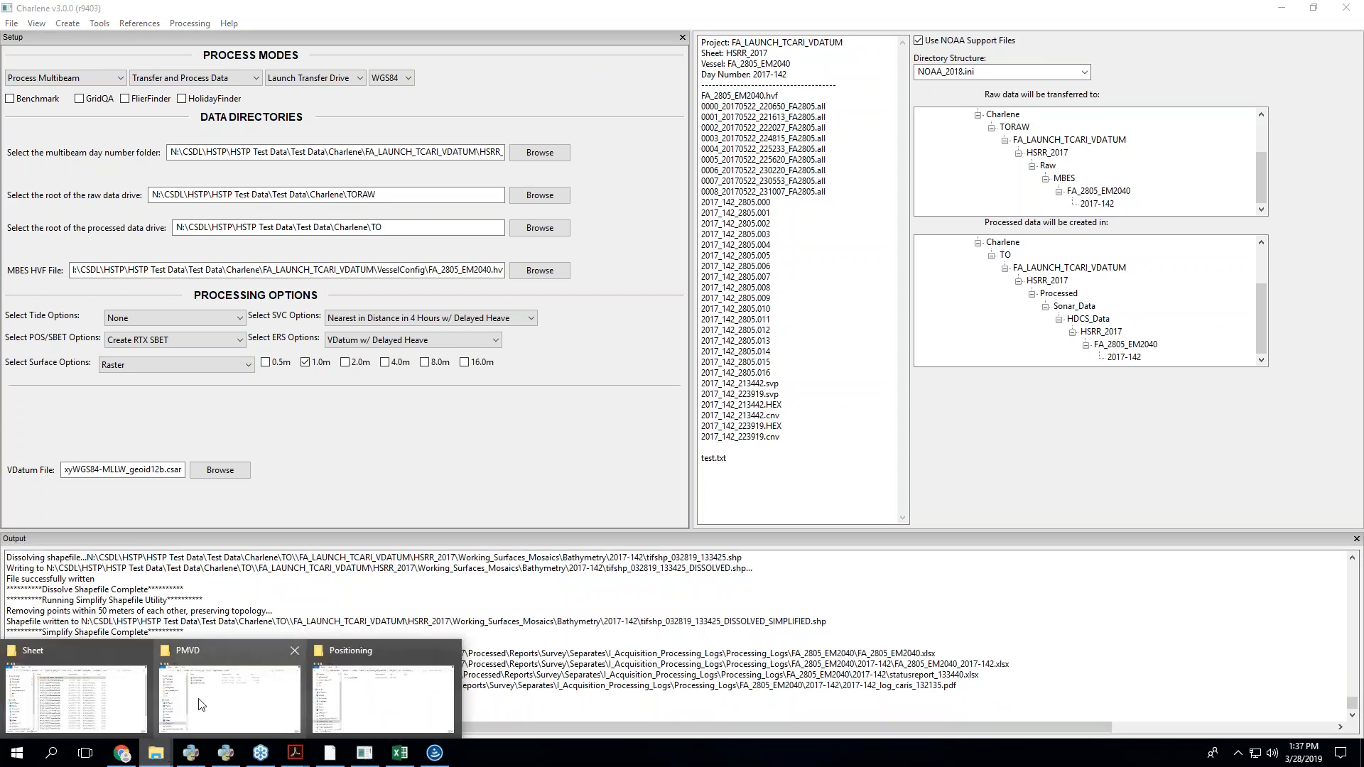
pyautogui.moveTo(201, 704)
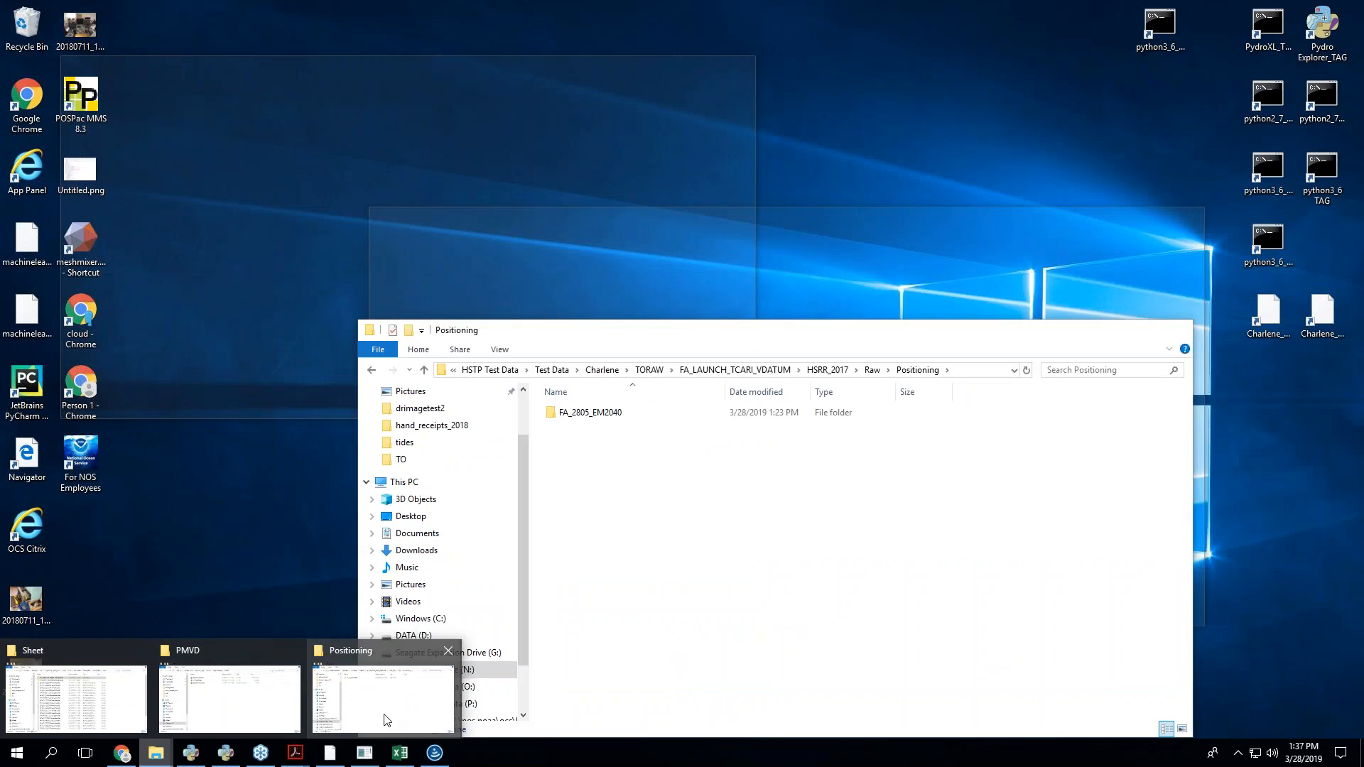
pyautogui.click(384, 720)
pyautogui.click(602, 369)
pyautogui.moveTo(530, 269); pyautogui.dragTo(379, 116)
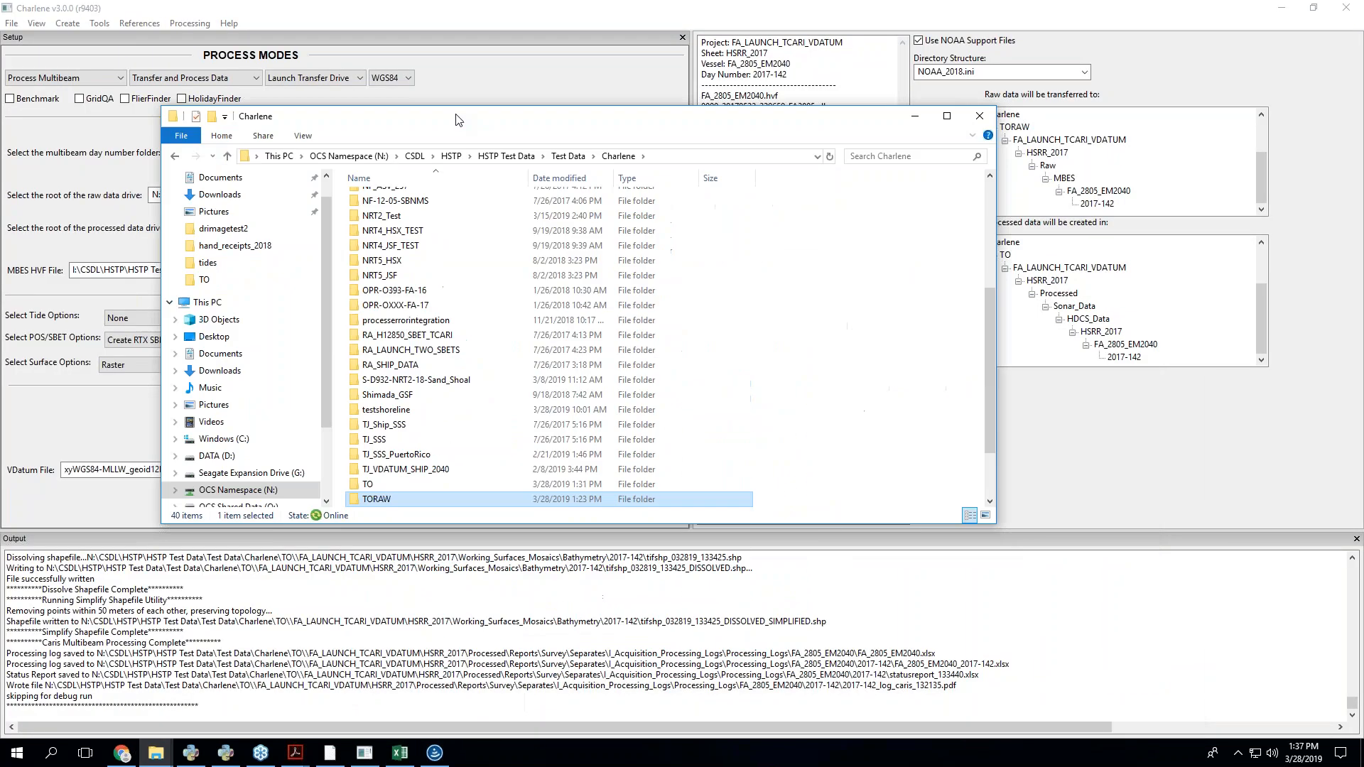
pyautogui.doubleClick(399, 481)
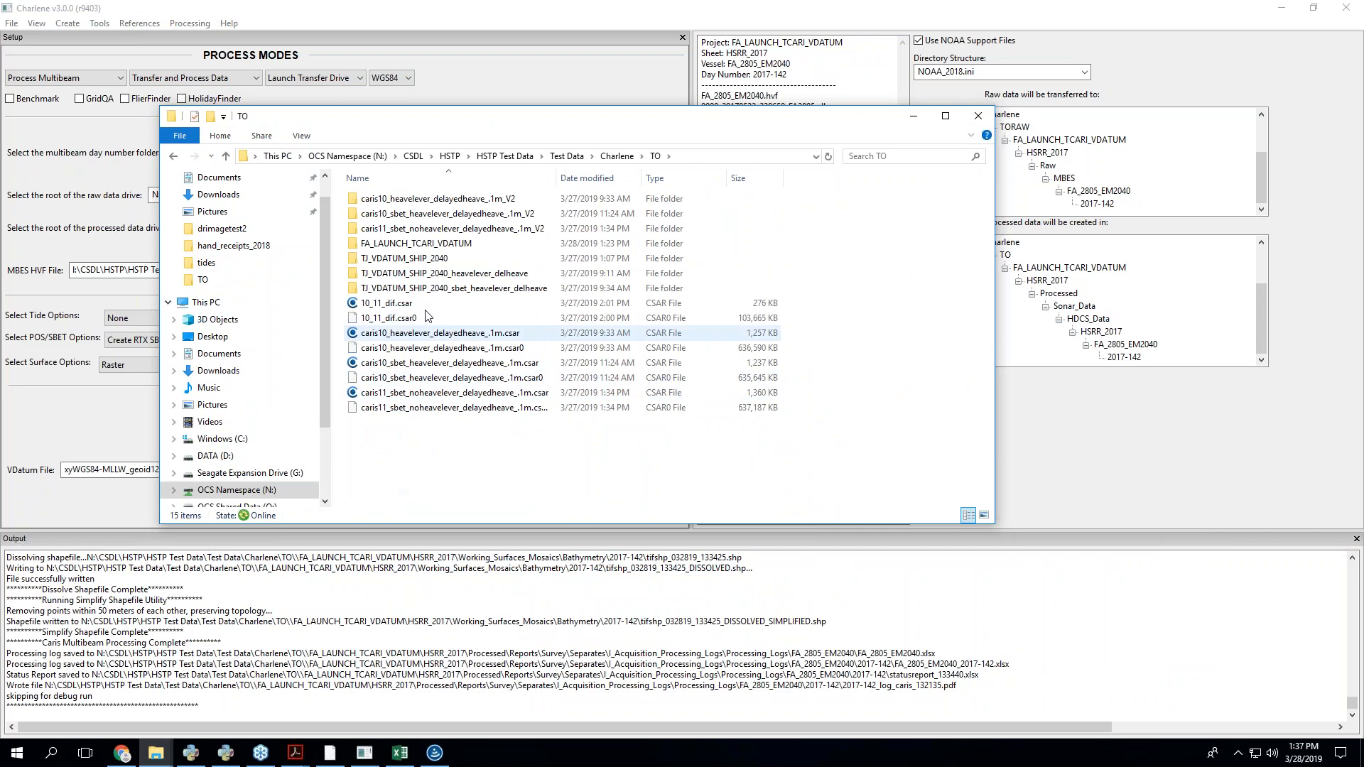
pyautogui.doubleClick(447, 245)
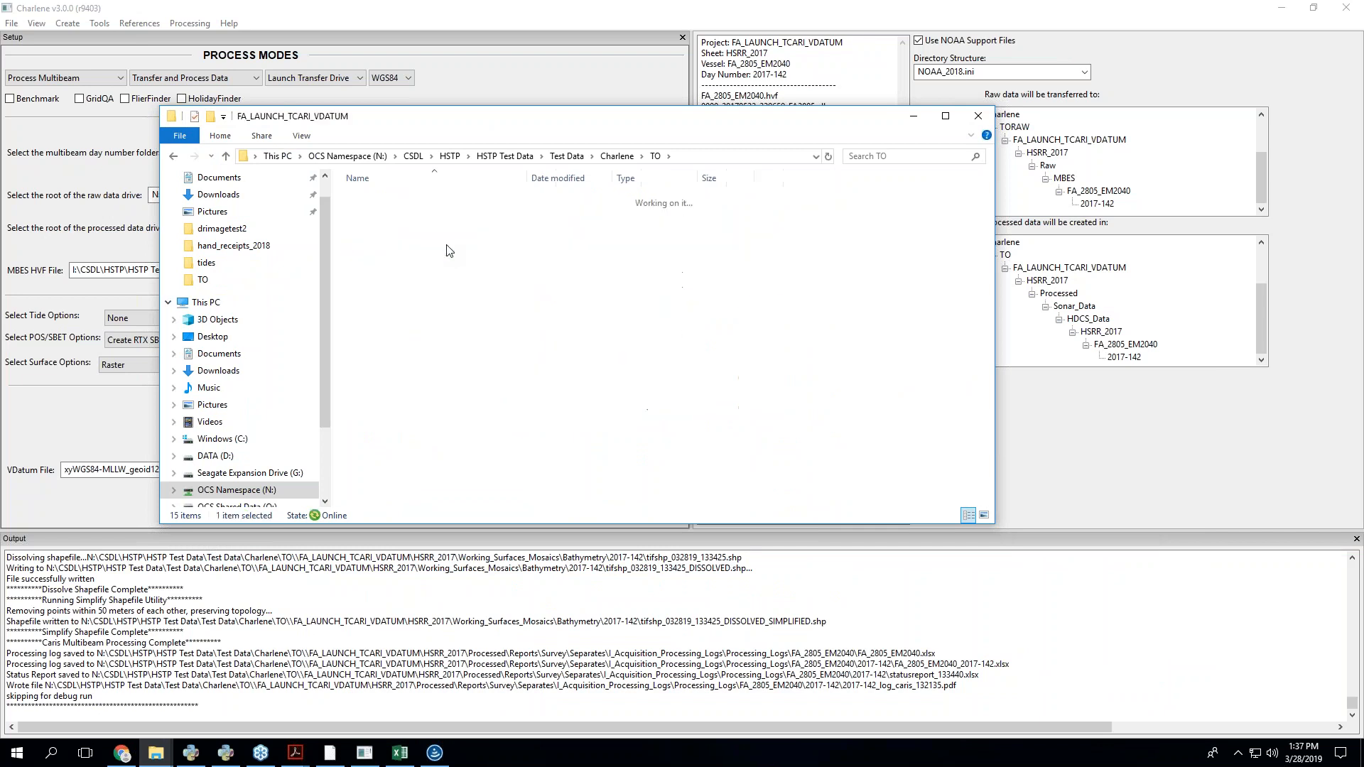
pyautogui.doubleClick(420, 201)
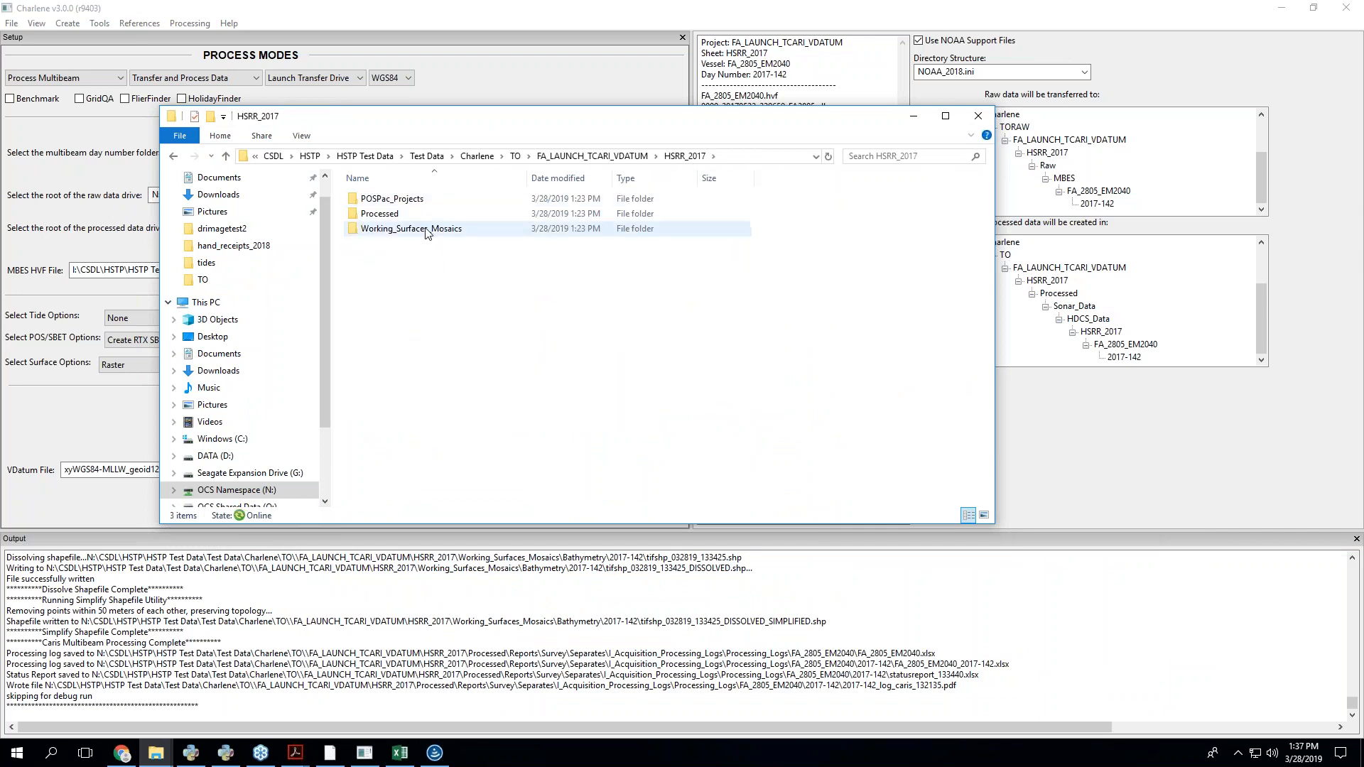
pyautogui.click(426, 231)
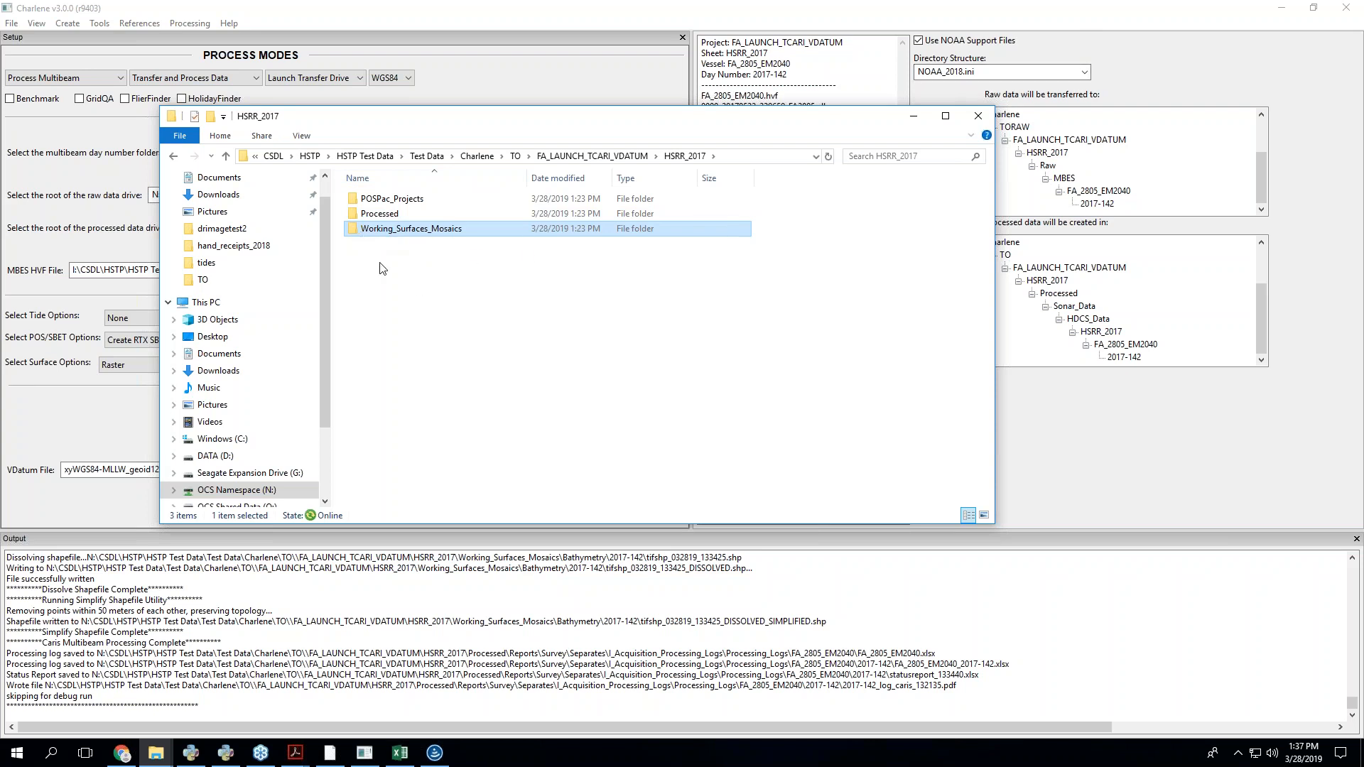
# - Browse from Working_Surfaces_Mosaics into Bathymetry and open the 2017-142 folder
pyautogui.doubleClick(399, 229)
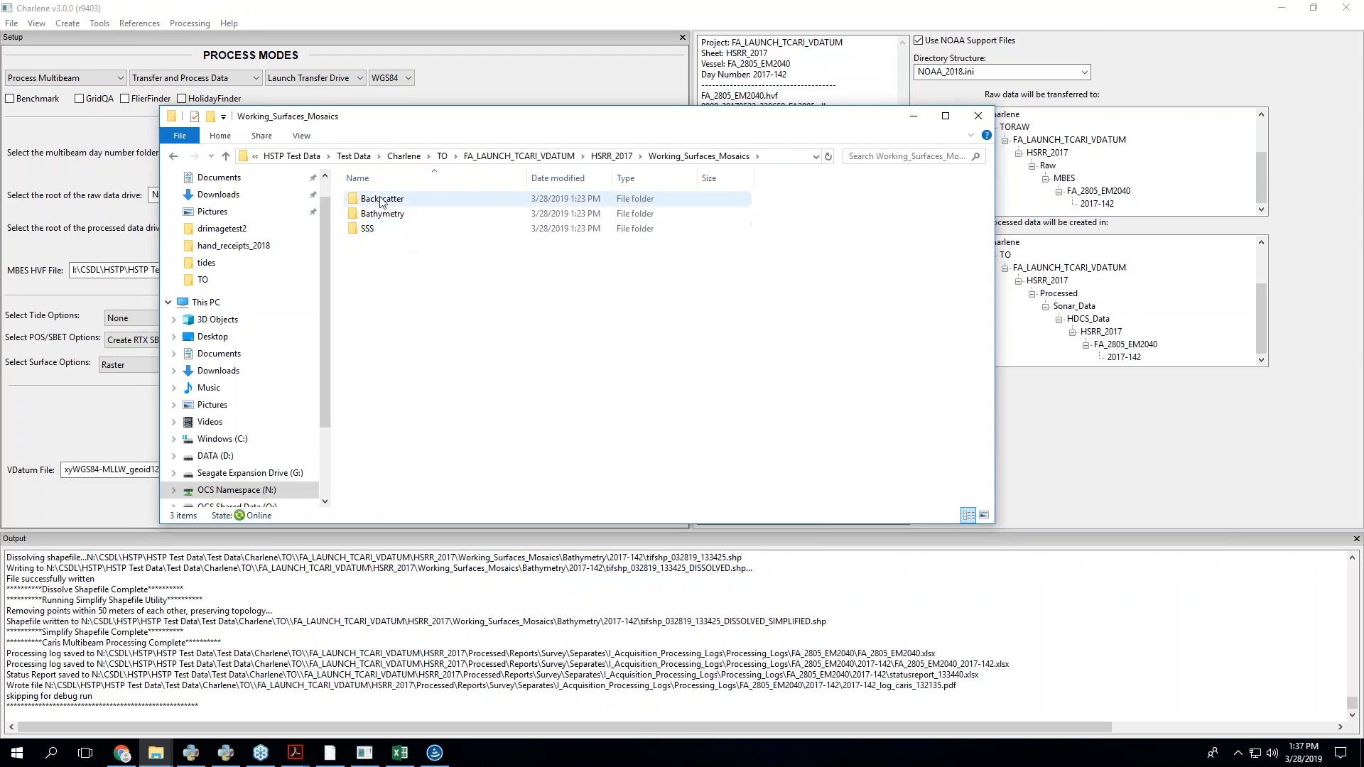
pyautogui.doubleClick(390, 214)
pyautogui.doubleClick(390, 199)
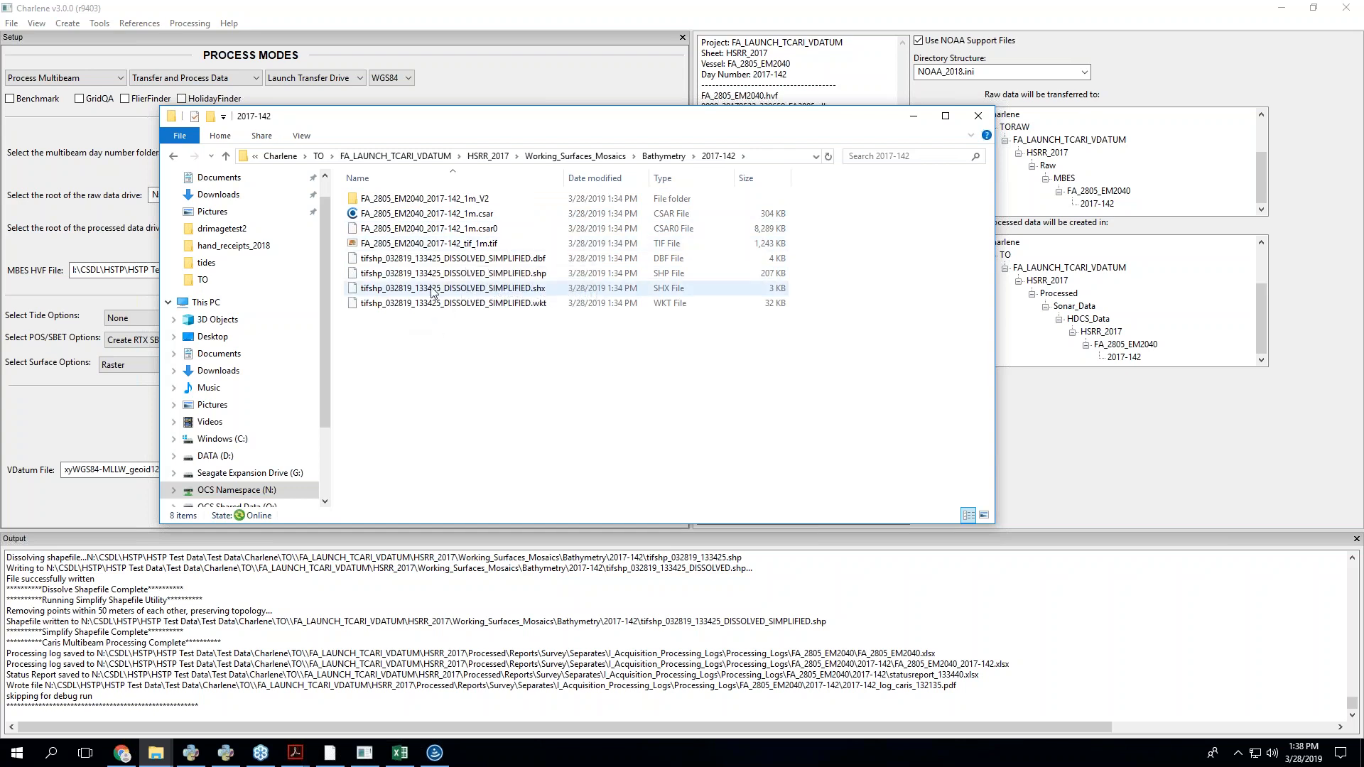
# - Load FA_2805_EM2040_2017-142_1m.csar from the 2017-142 folder into the open CARIS HIPS and SIPS project and inspect the surface
pyautogui.click(433, 759)
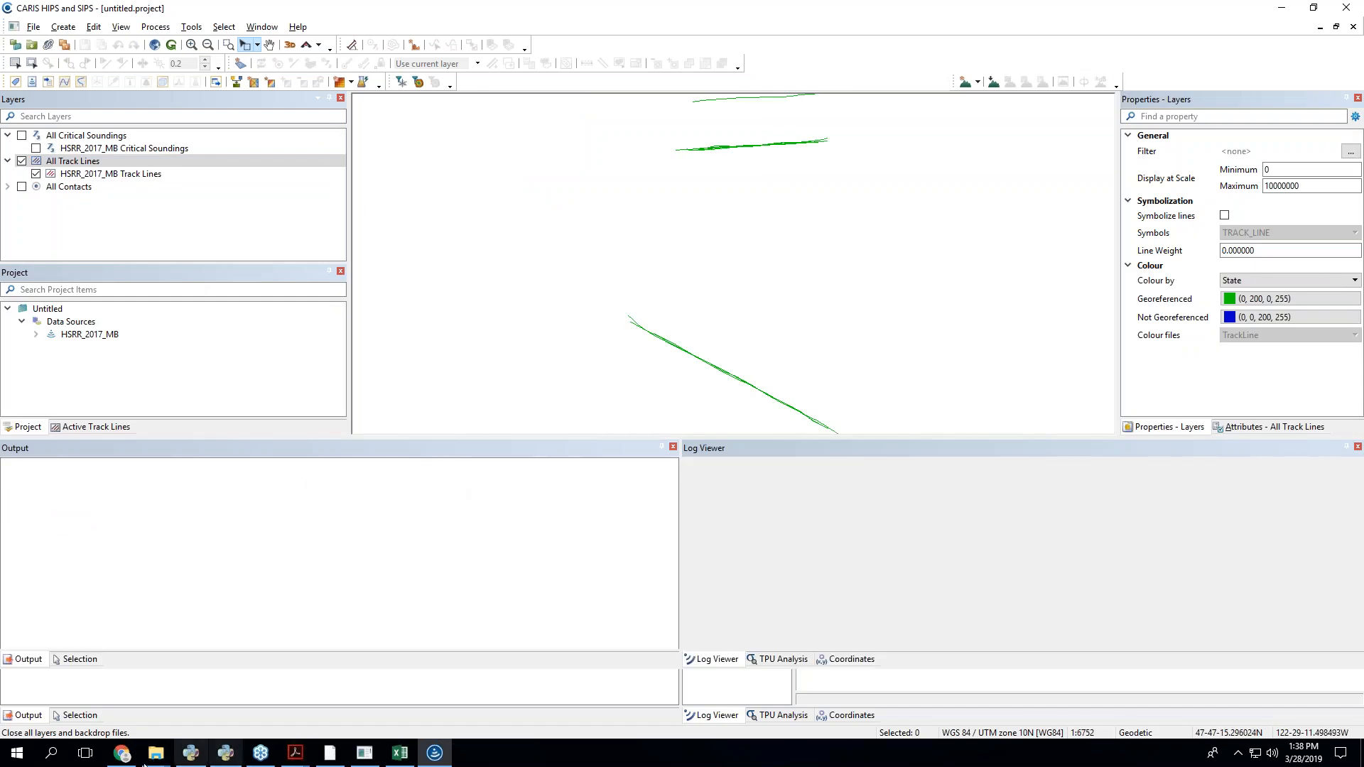
pyautogui.moveTo(155, 759)
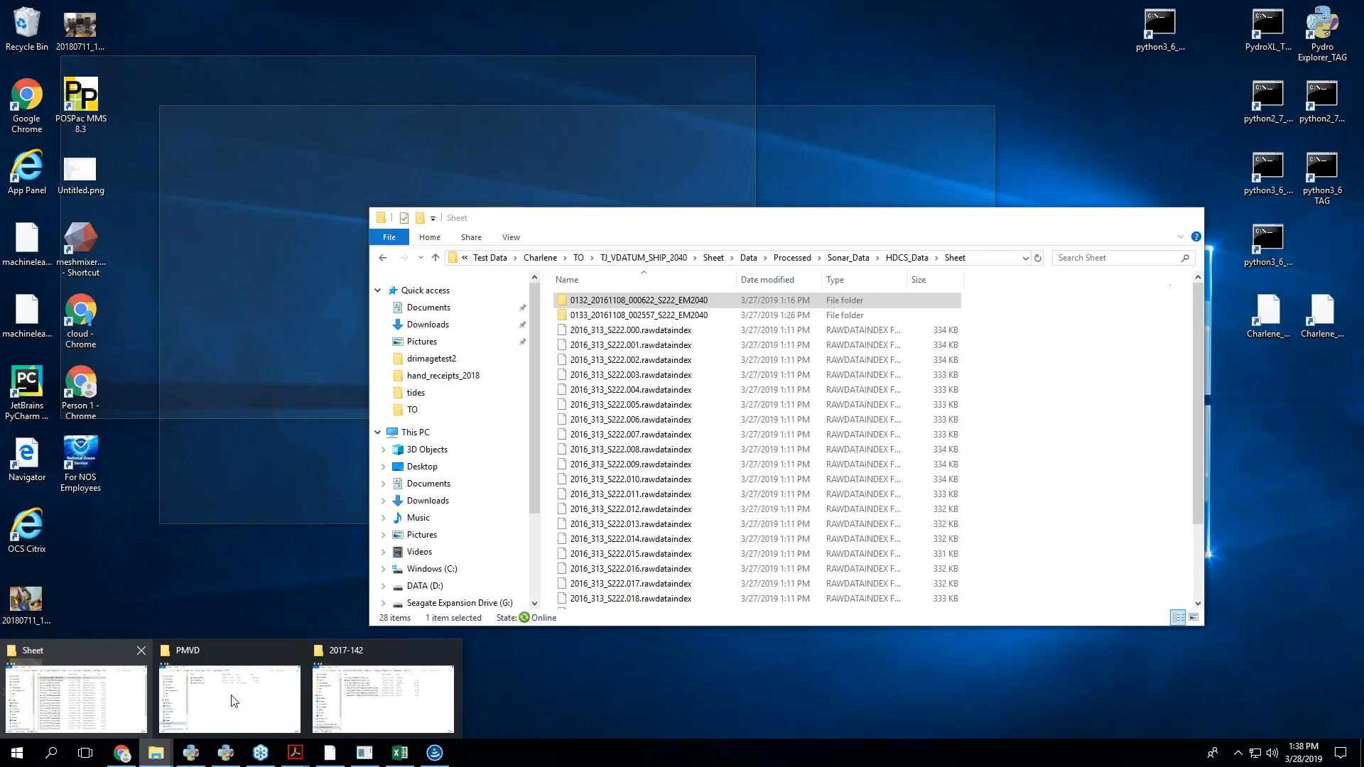
pyautogui.click(394, 693)
pyautogui.moveTo(532, 121); pyautogui.dragTo(948, 351)
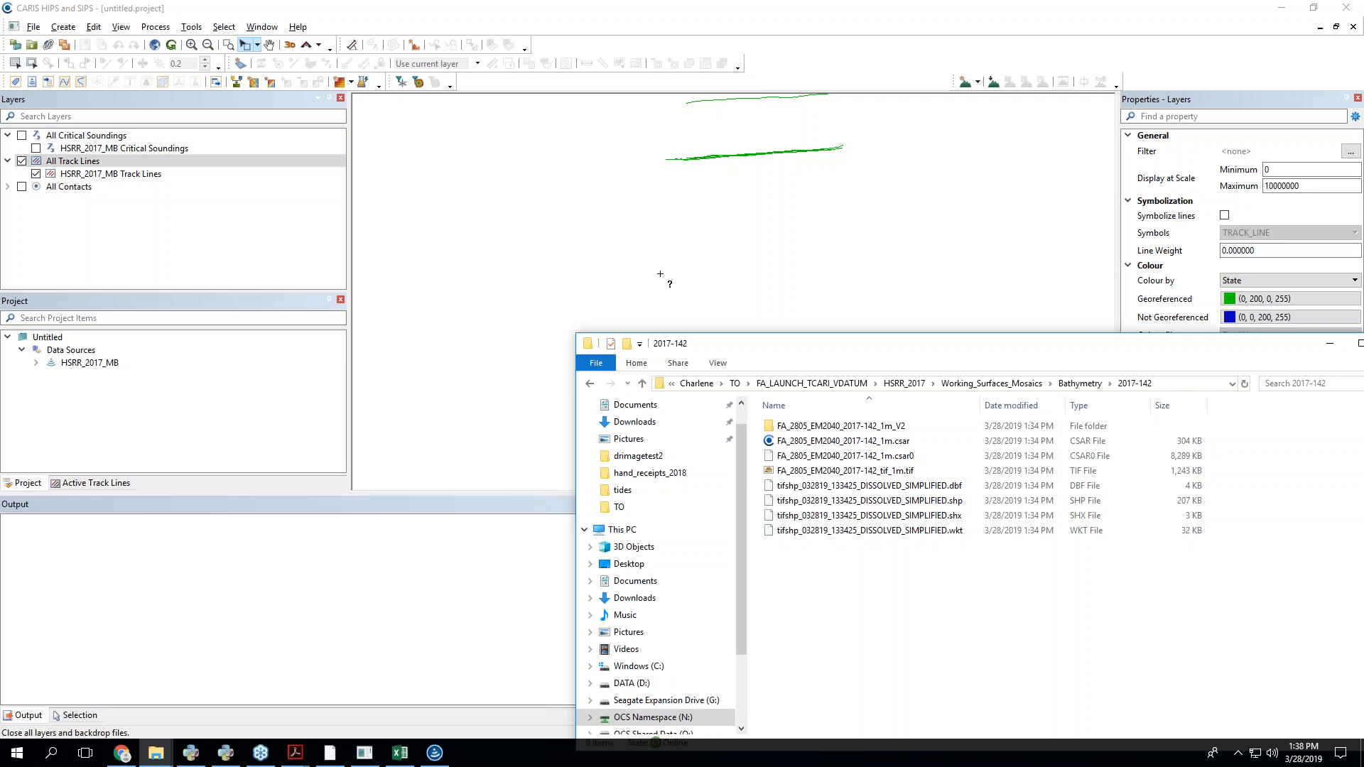
pyautogui.click(895, 445)
pyautogui.moveTo(894, 448); pyautogui.dragTo(787, 240)
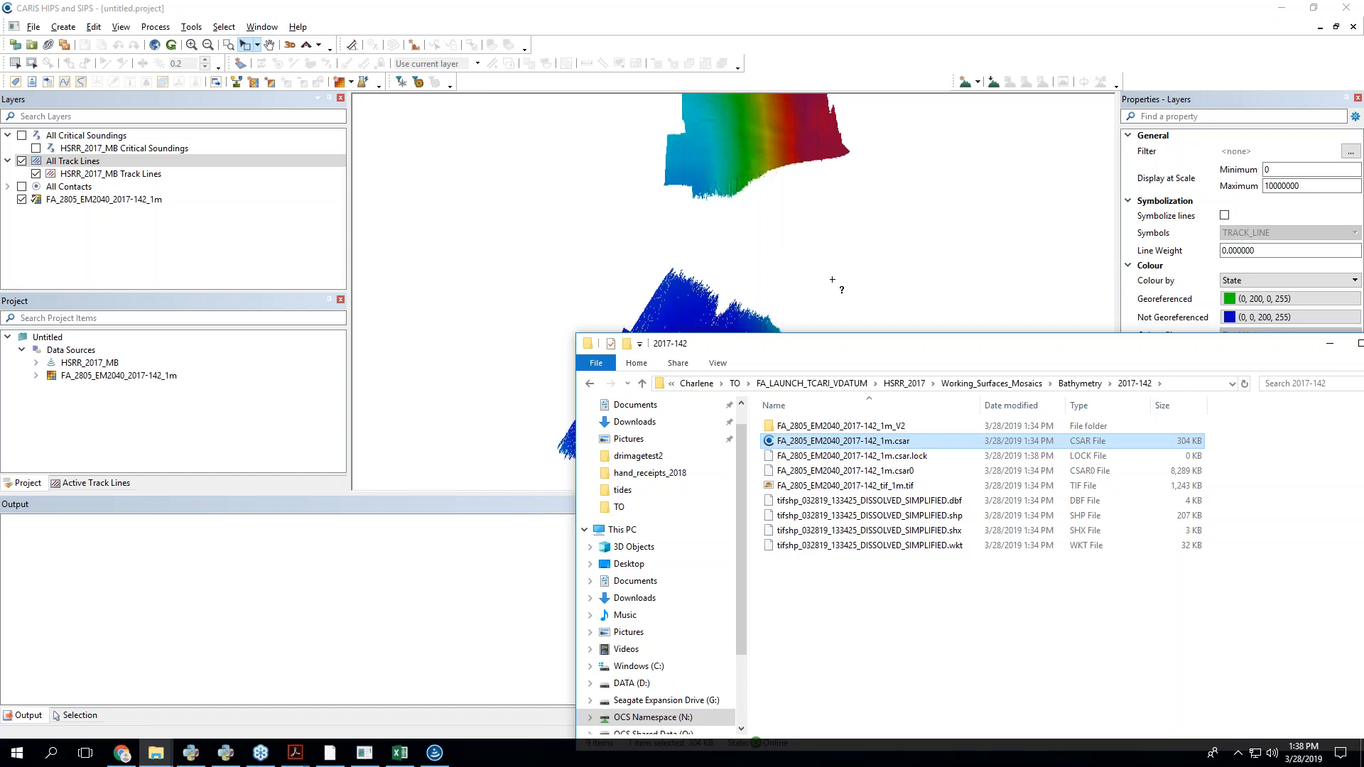
pyautogui.scroll(-1, 829, 289)
pyautogui.moveTo(834, 290); pyautogui.dragTo(816, 259)
pyautogui.scroll(-1, 819, 258)
pyautogui.scroll(1, 818, 259)
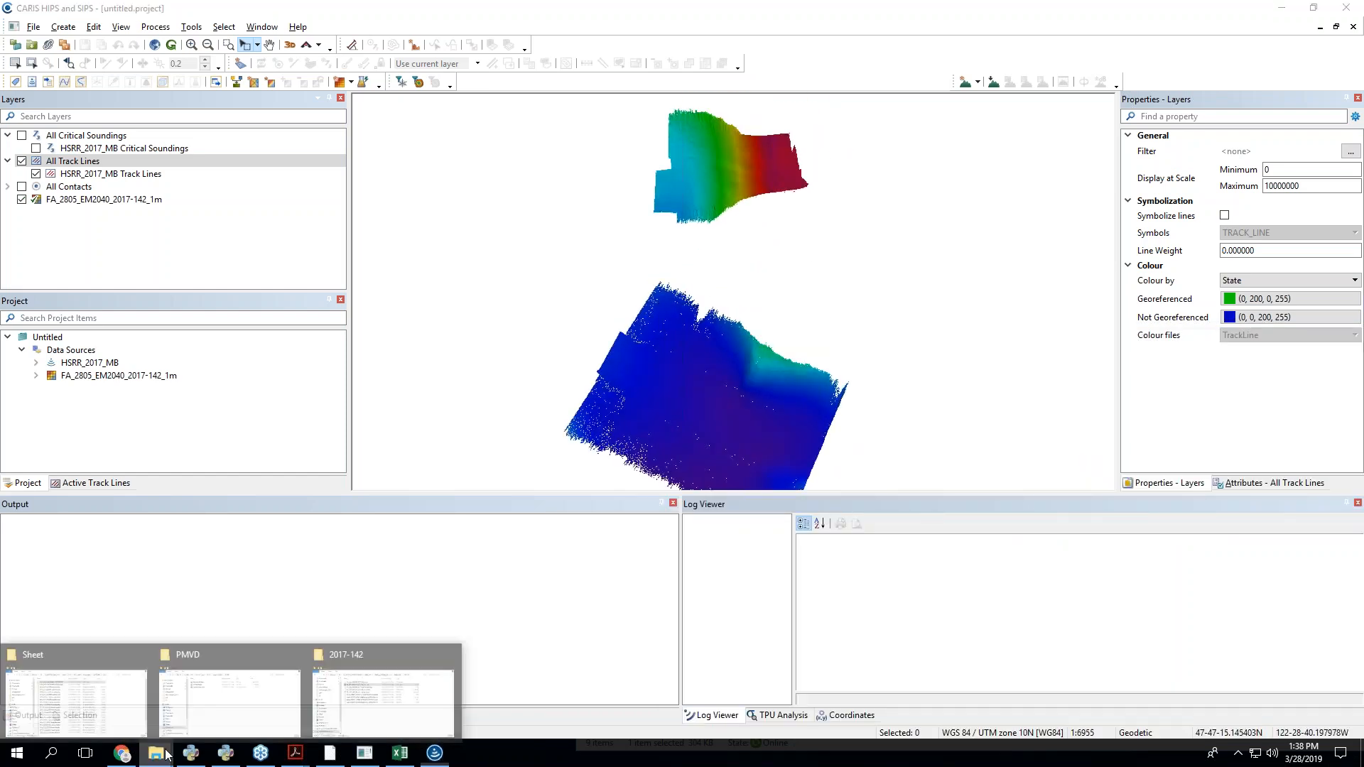
# - Add FA_2805_EM2040_2017-142_tif_1m.tif from the 2017-142 folder to the HIPS and SIPS project and hide the CSAR surface layer
pyautogui.moveTo(55, 712)
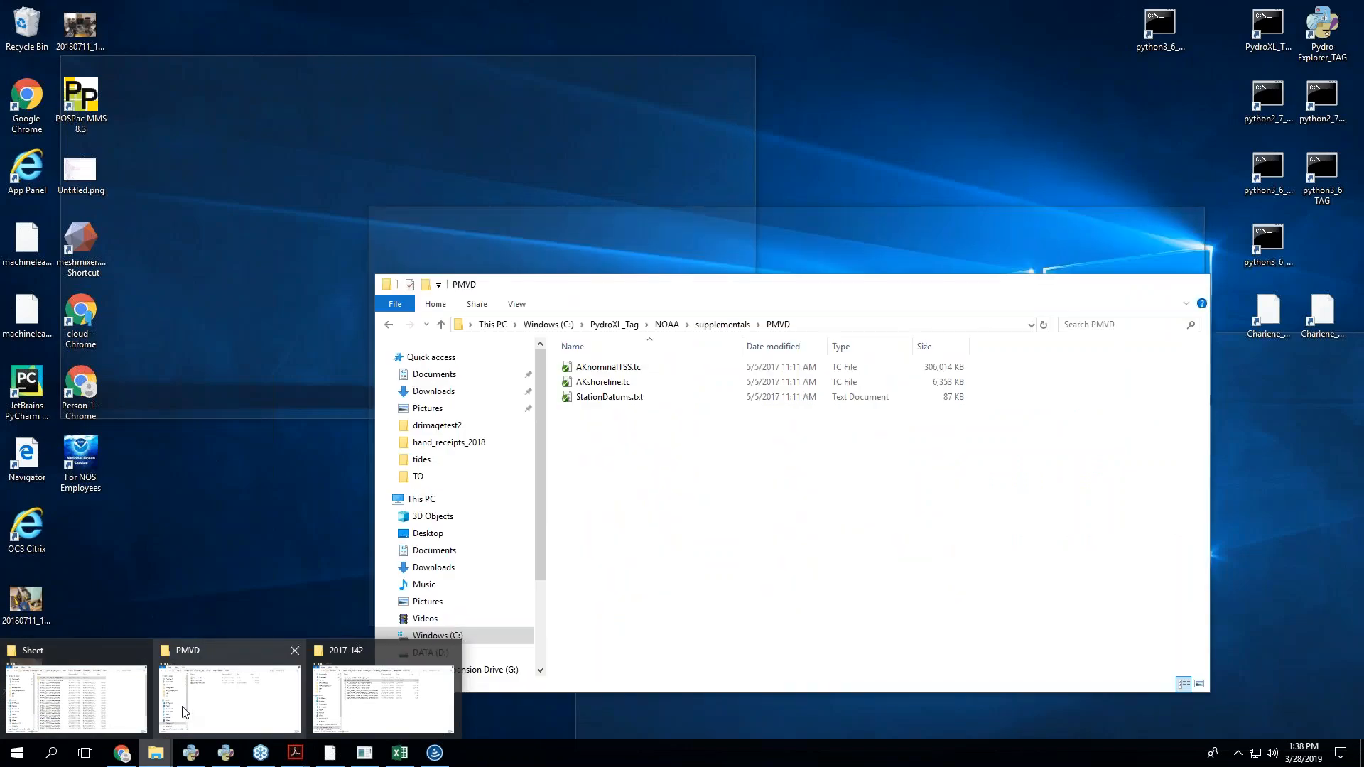
pyautogui.click(370, 700)
pyautogui.moveTo(1099, 344); pyautogui.dragTo(1334, 249)
pyautogui.moveTo(1104, 389); pyautogui.dragTo(575, 280)
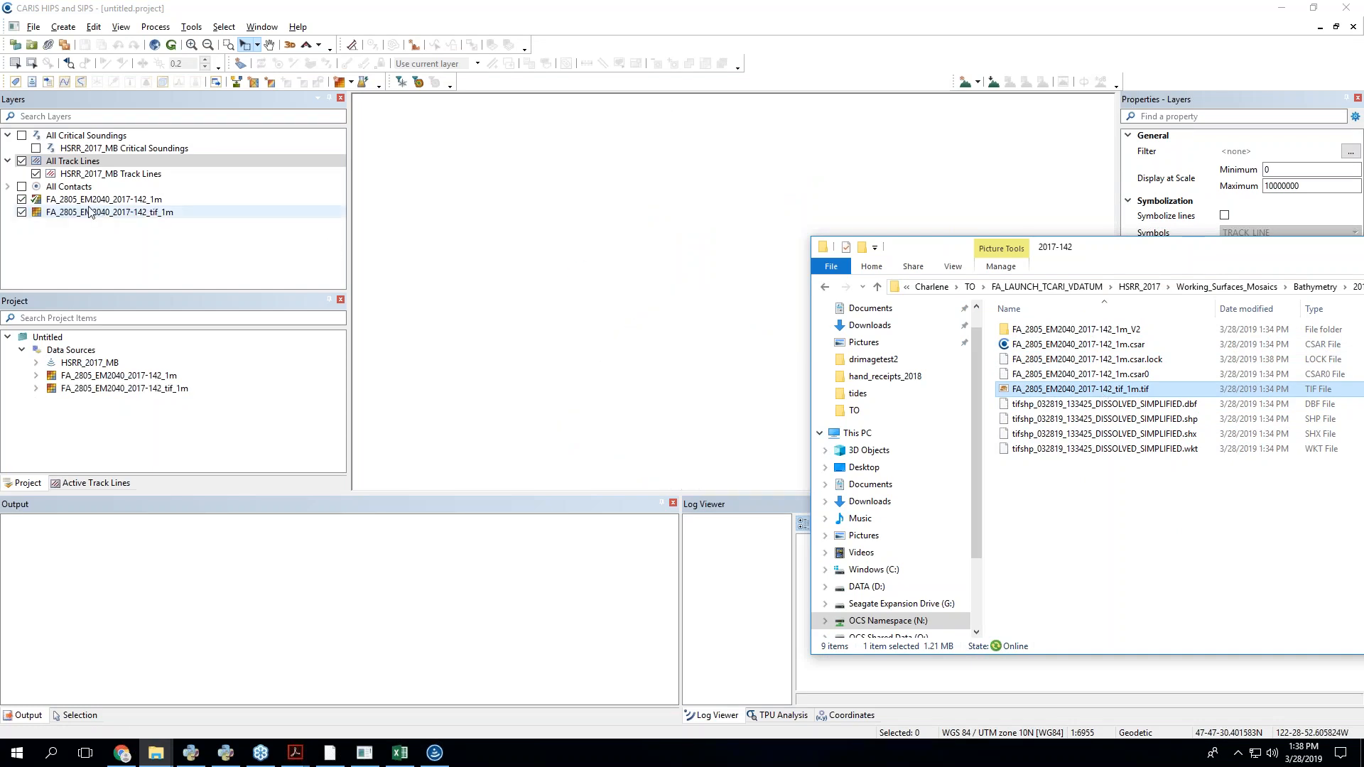
pyautogui.click(22, 199)
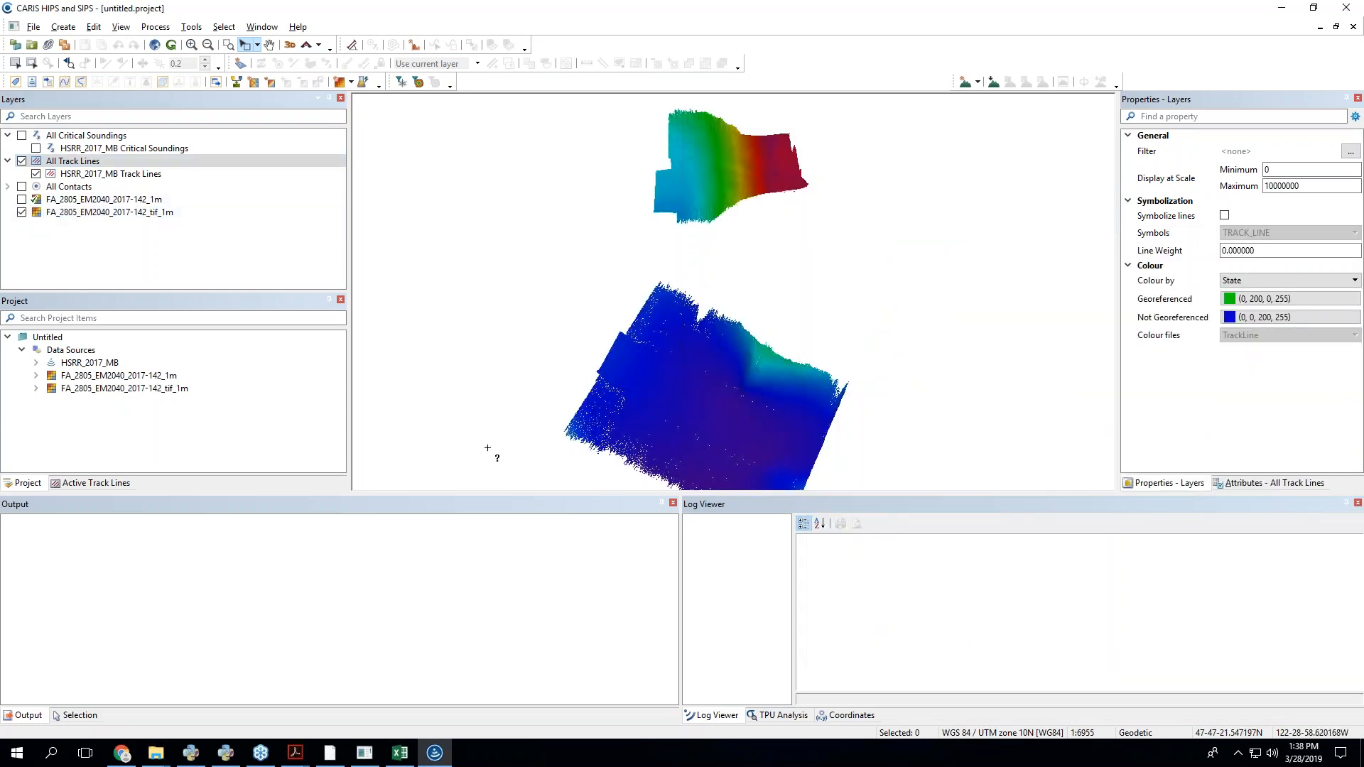
# - Load tifshp_032819_133425_DISSOLVED_SIMPLIFIED.shp into HIPS and SIPS, assigning it a recently used coordinate reference system
pyautogui.click(156, 754)
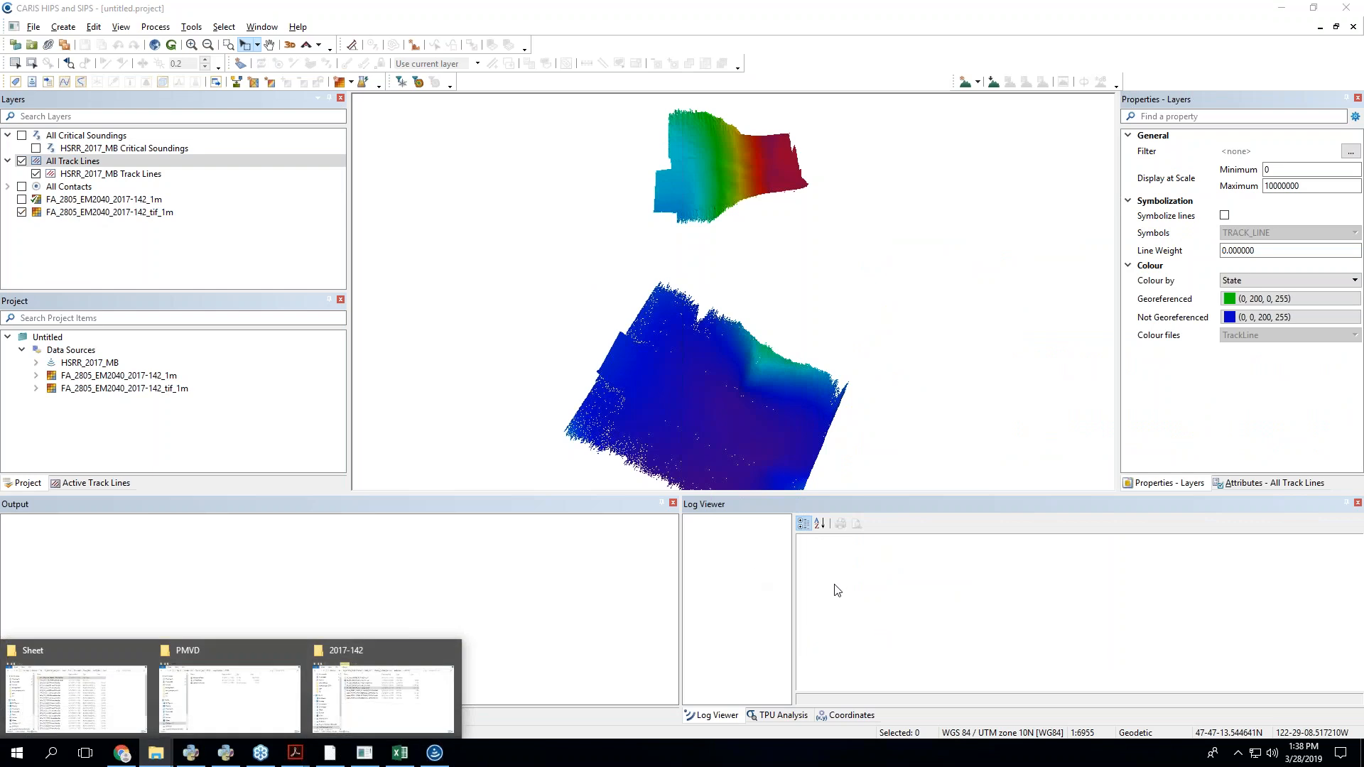
pyautogui.click(383, 698)
pyautogui.click(1144, 423)
pyautogui.moveTo(1138, 425); pyautogui.dragTo(687, 332)
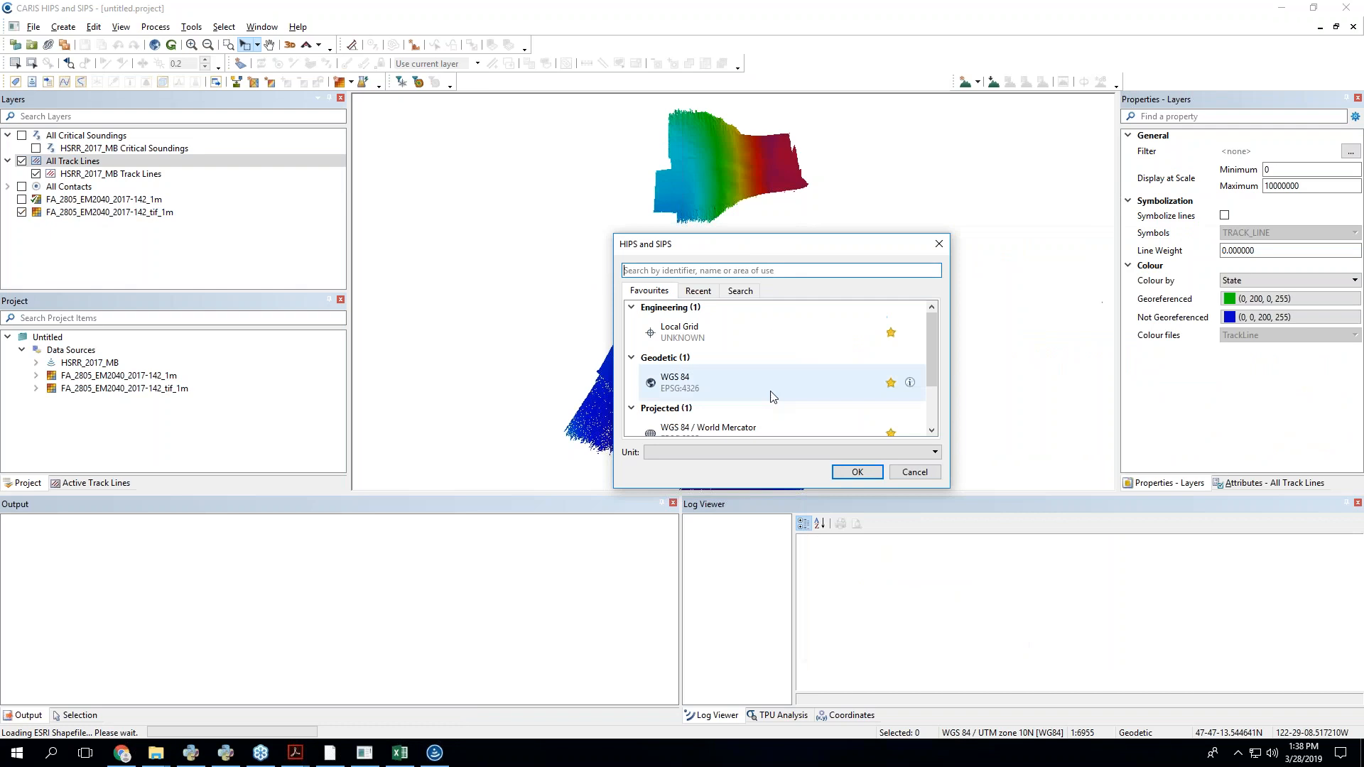
pyautogui.click(707, 295)
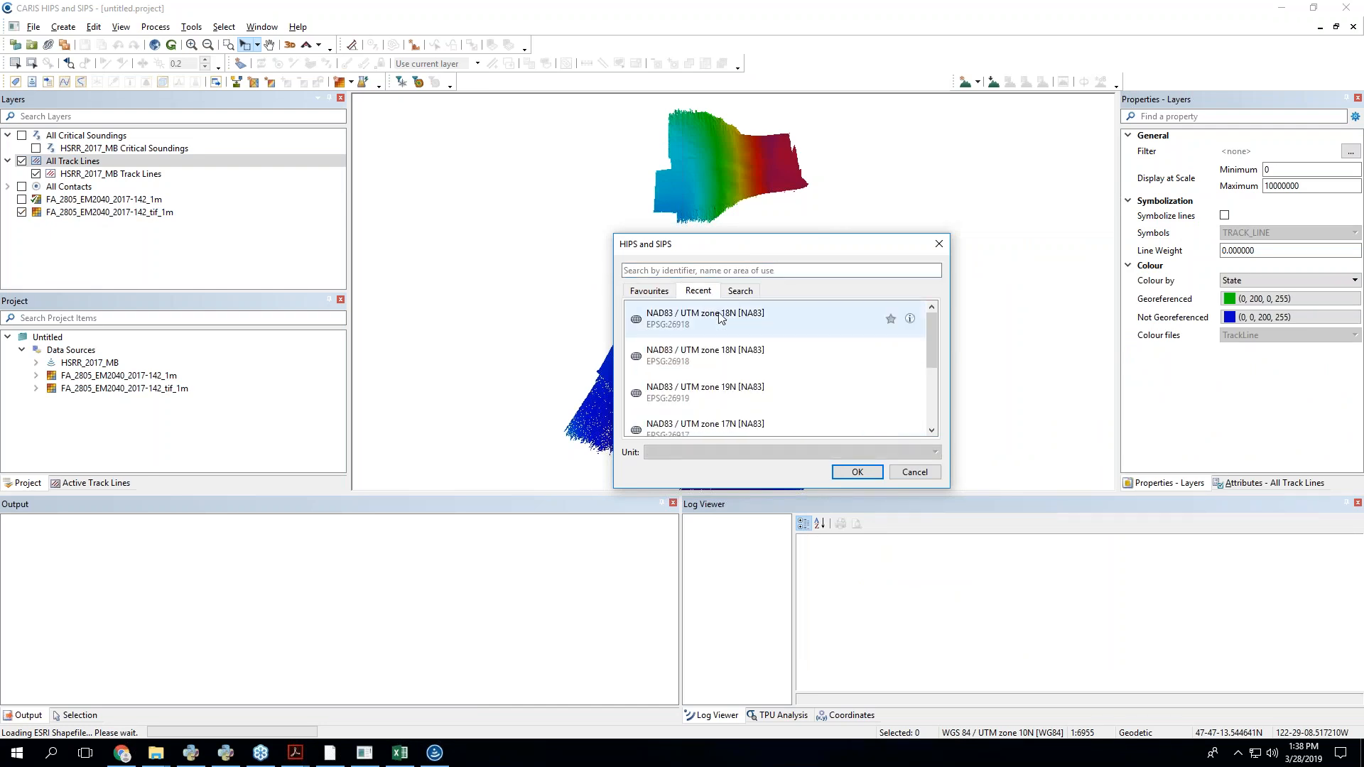
pyautogui.scroll(-1, 786, 392)
pyautogui.doubleClick(776, 388)
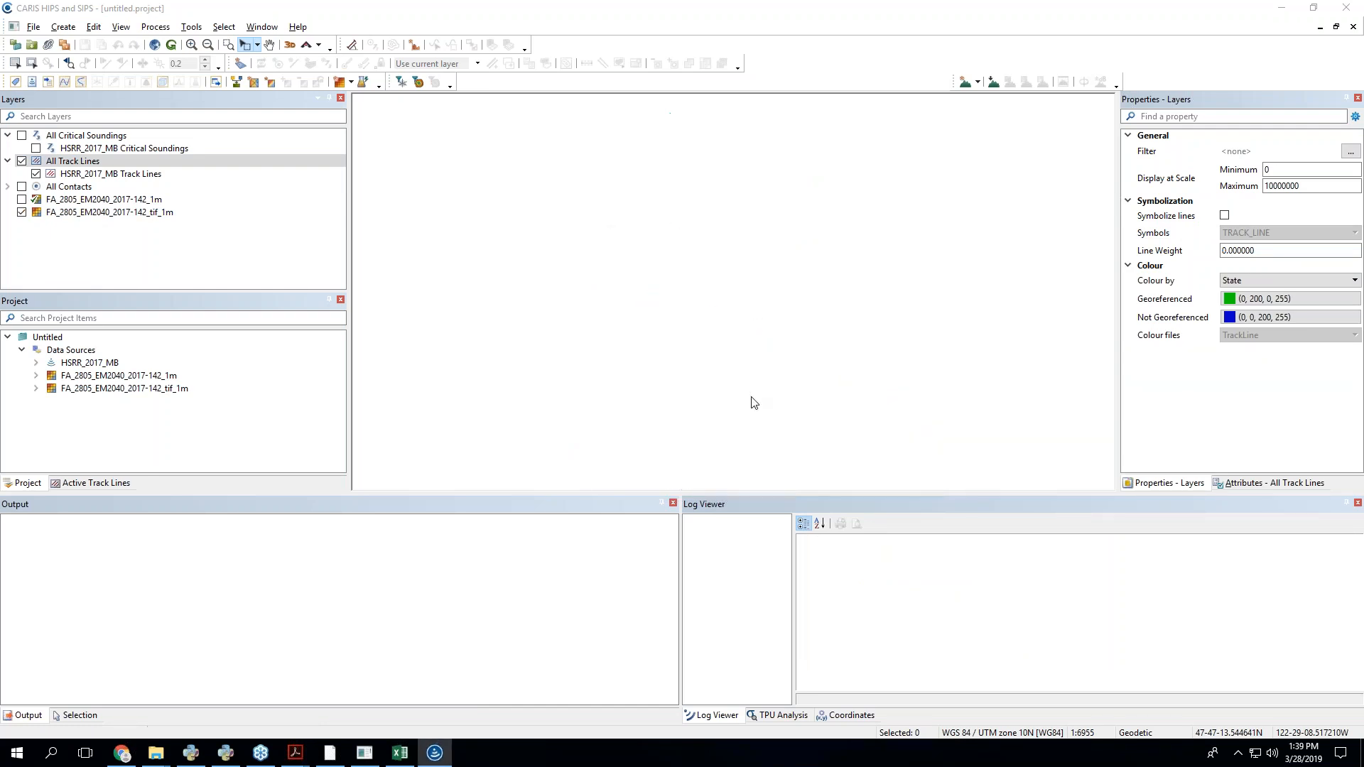
# - Hide the FA_2805_EM2040_2017-142_tif_1m layer and examine the simplified shapefile's outline around the northern survey area
pyautogui.click(80, 213)
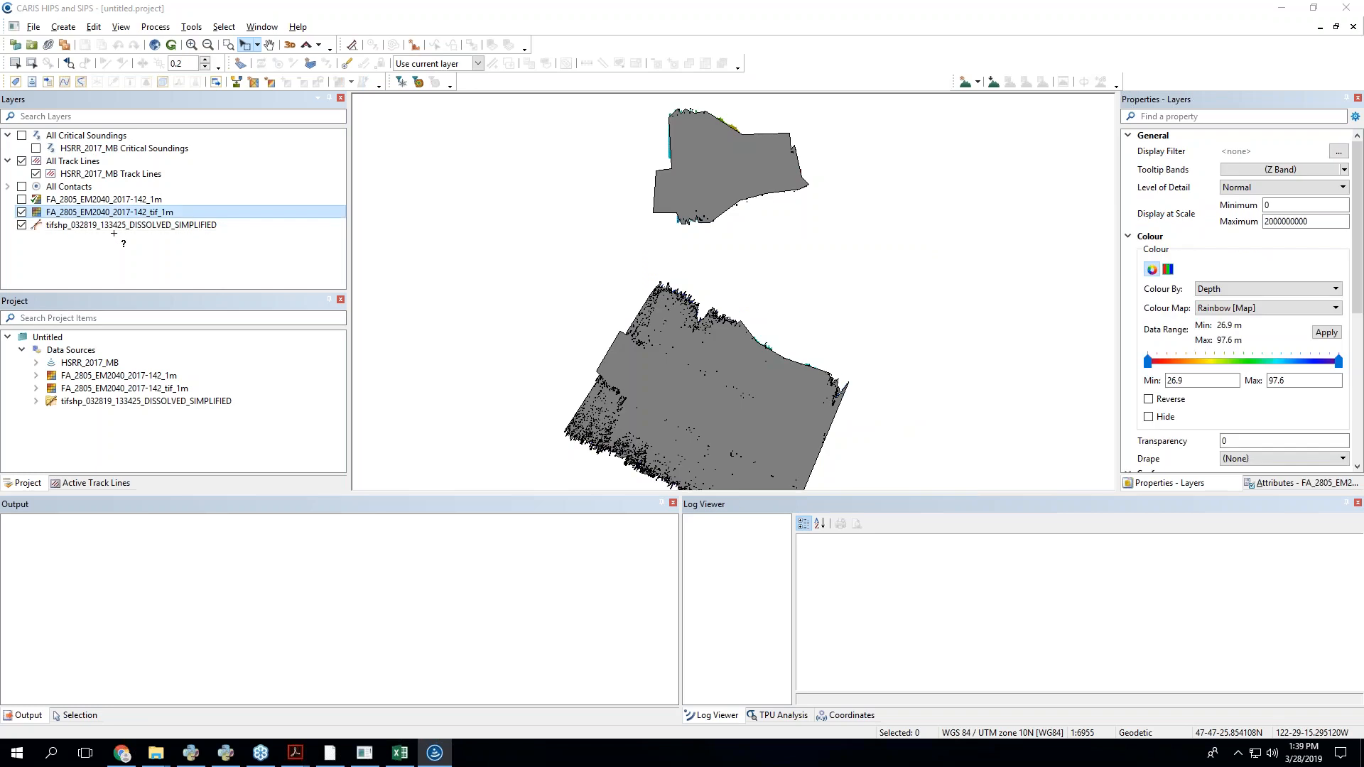
pyautogui.click(22, 212)
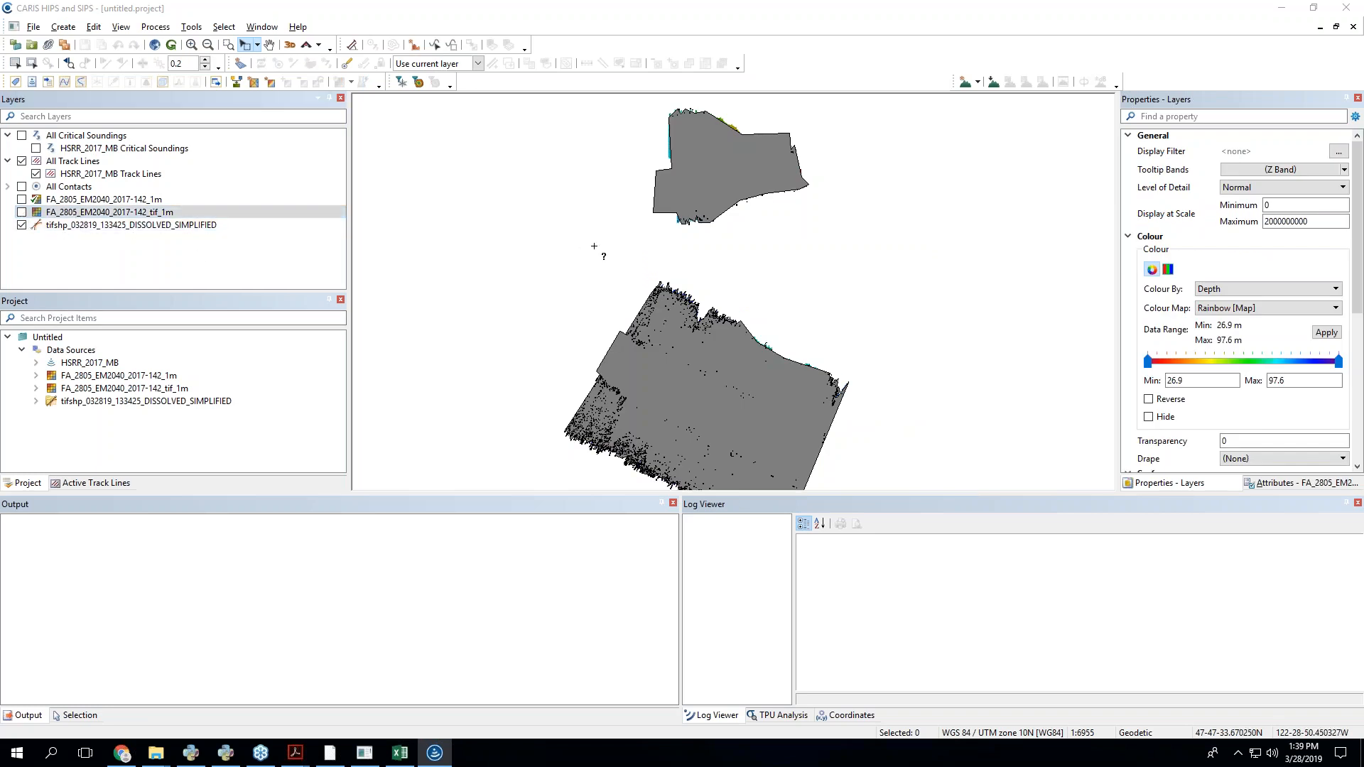
pyautogui.scroll(2, 715, 233)
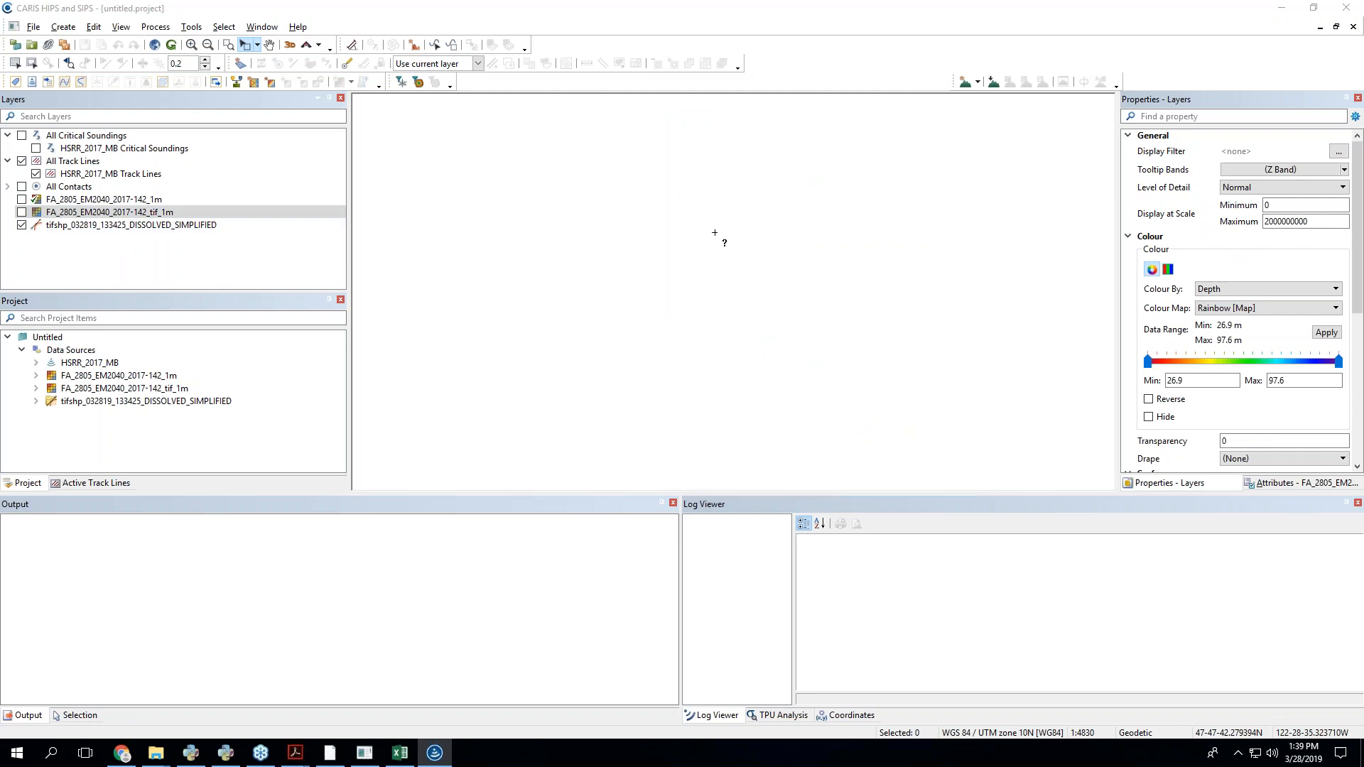
pyautogui.scroll(1, 678, 273)
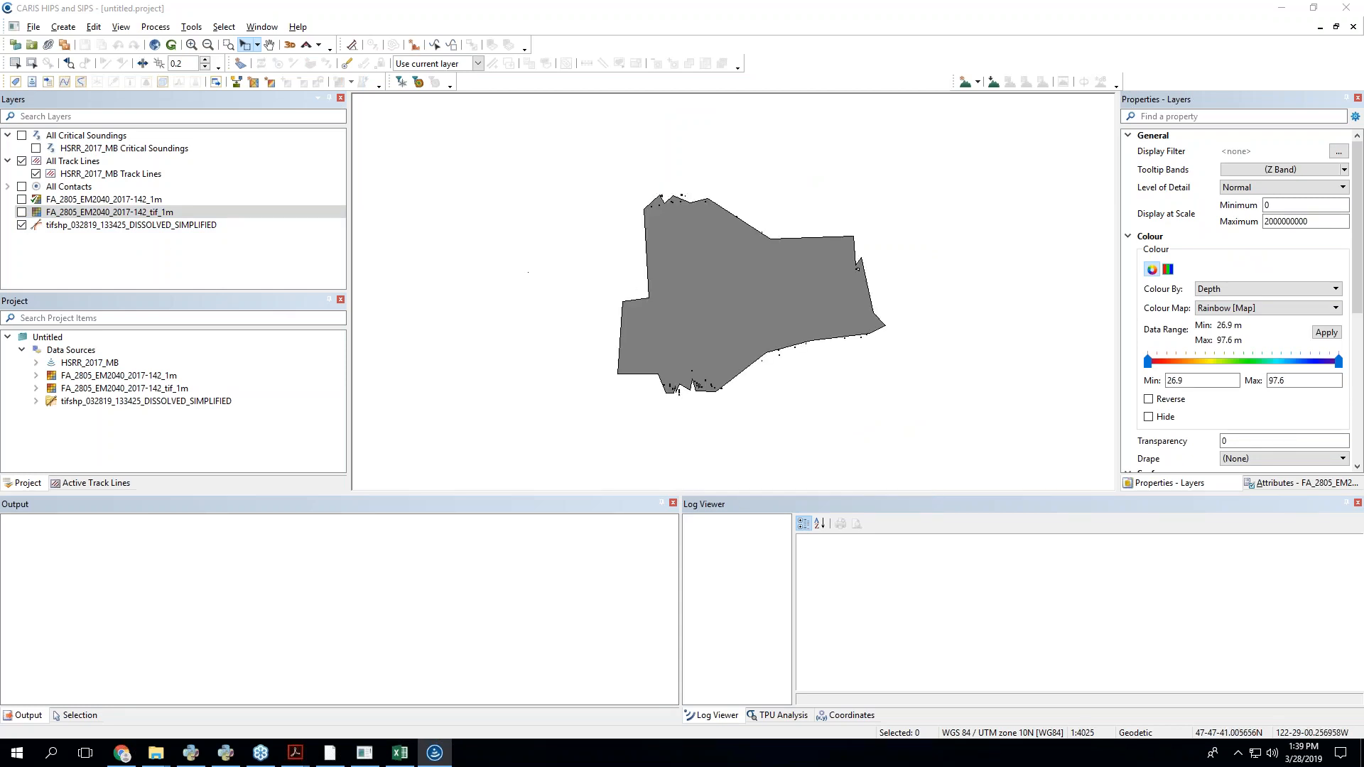
# - Bring the 2017-142 folder window in front of the map and reposition it to review the output file list
pyautogui.hotkey('alt', 'Tab')
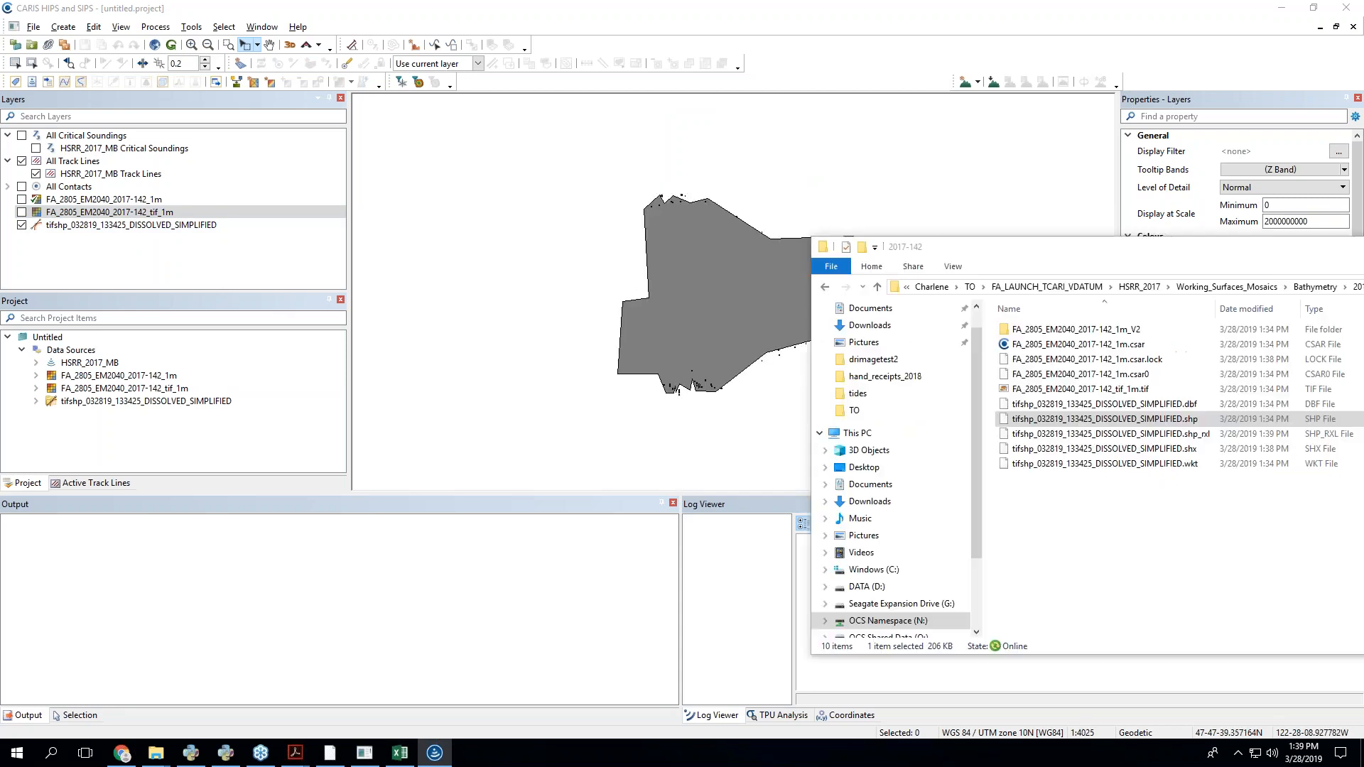
pyautogui.moveTo(1243, 254); pyautogui.dragTo(1218, 305)
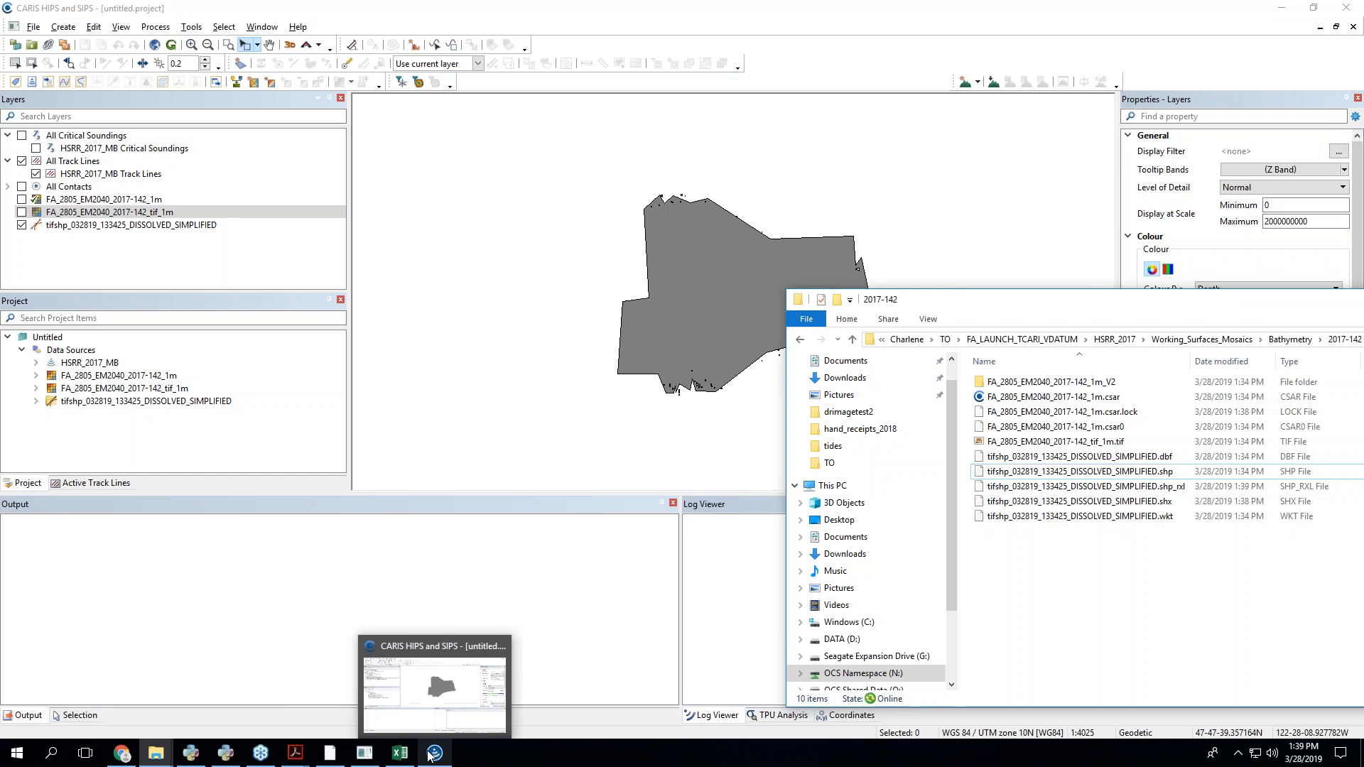
pyautogui.moveTo(122, 757)
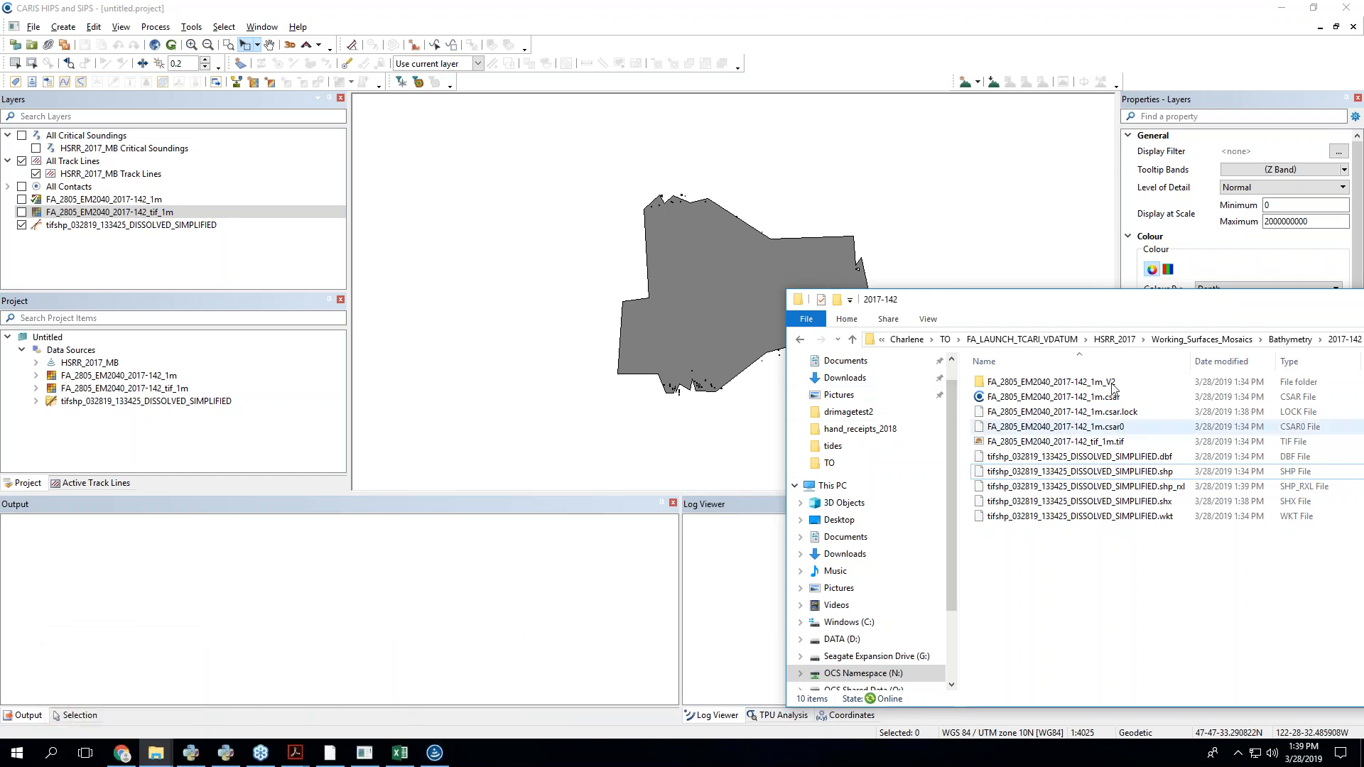
pyautogui.moveTo(1119, 315); pyautogui.dragTo(1070, 324)
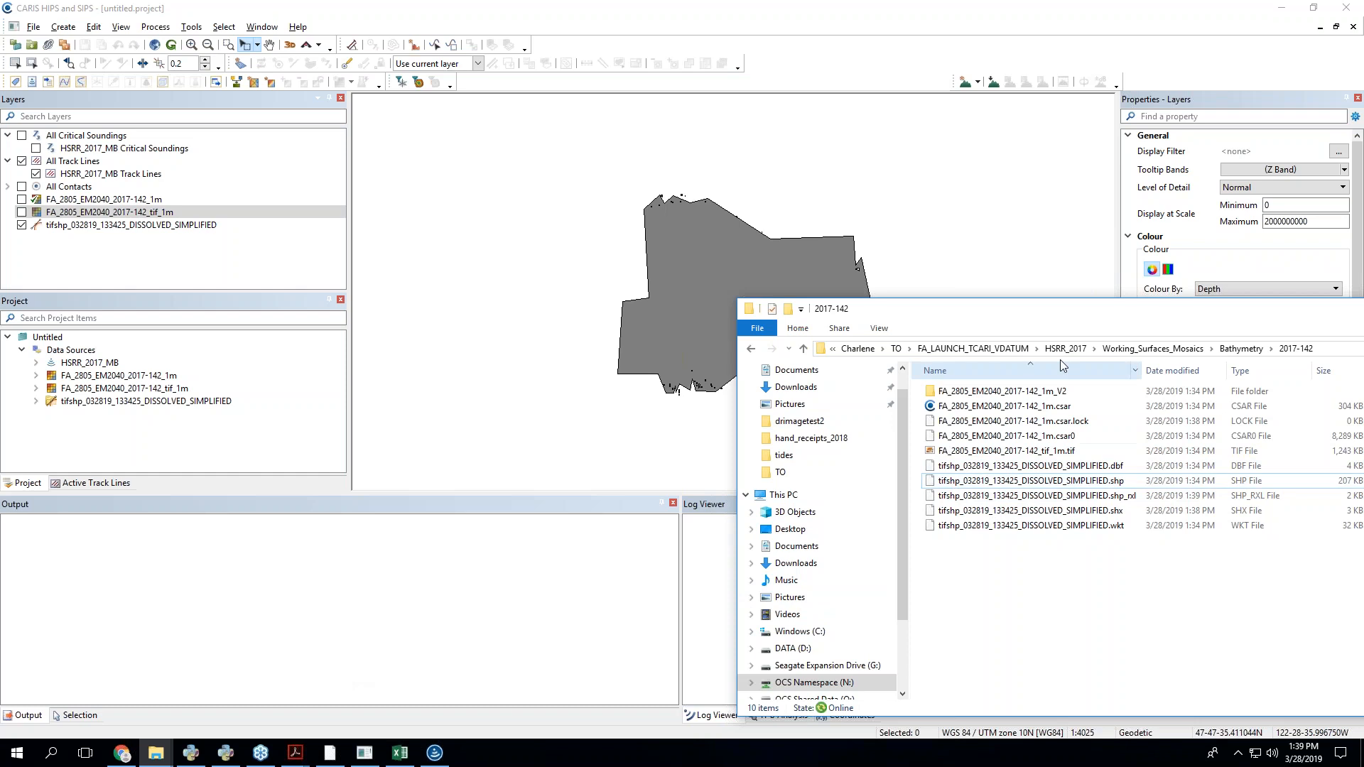
pyautogui.moveTo(1095, 319); pyautogui.dragTo(1084, 312)
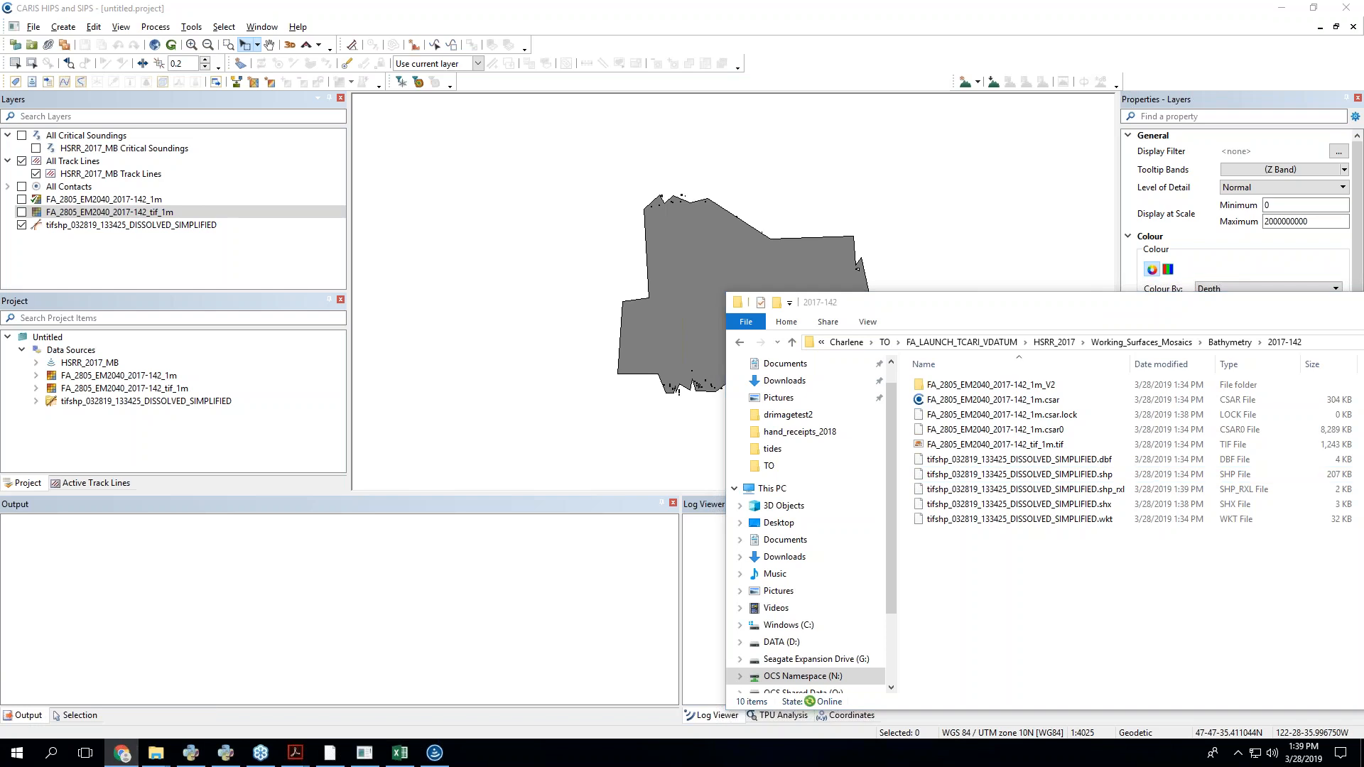
# - Switch to the benchmark page in Chrome and review the processed records table across all its columns
pyautogui.moveTo(1363, 540); pyautogui.dragTo(551, 0)
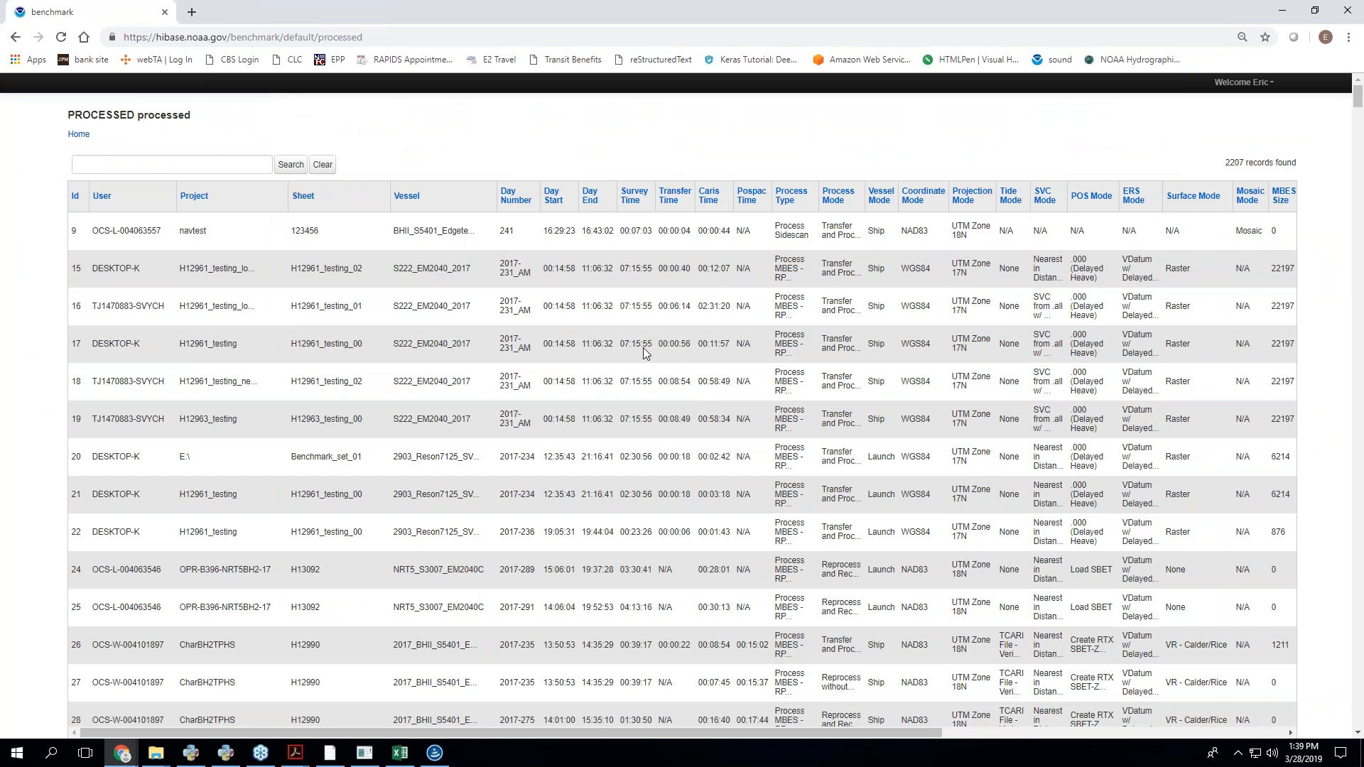
pyautogui.moveTo(486, 725); pyautogui.dragTo(915, 748)
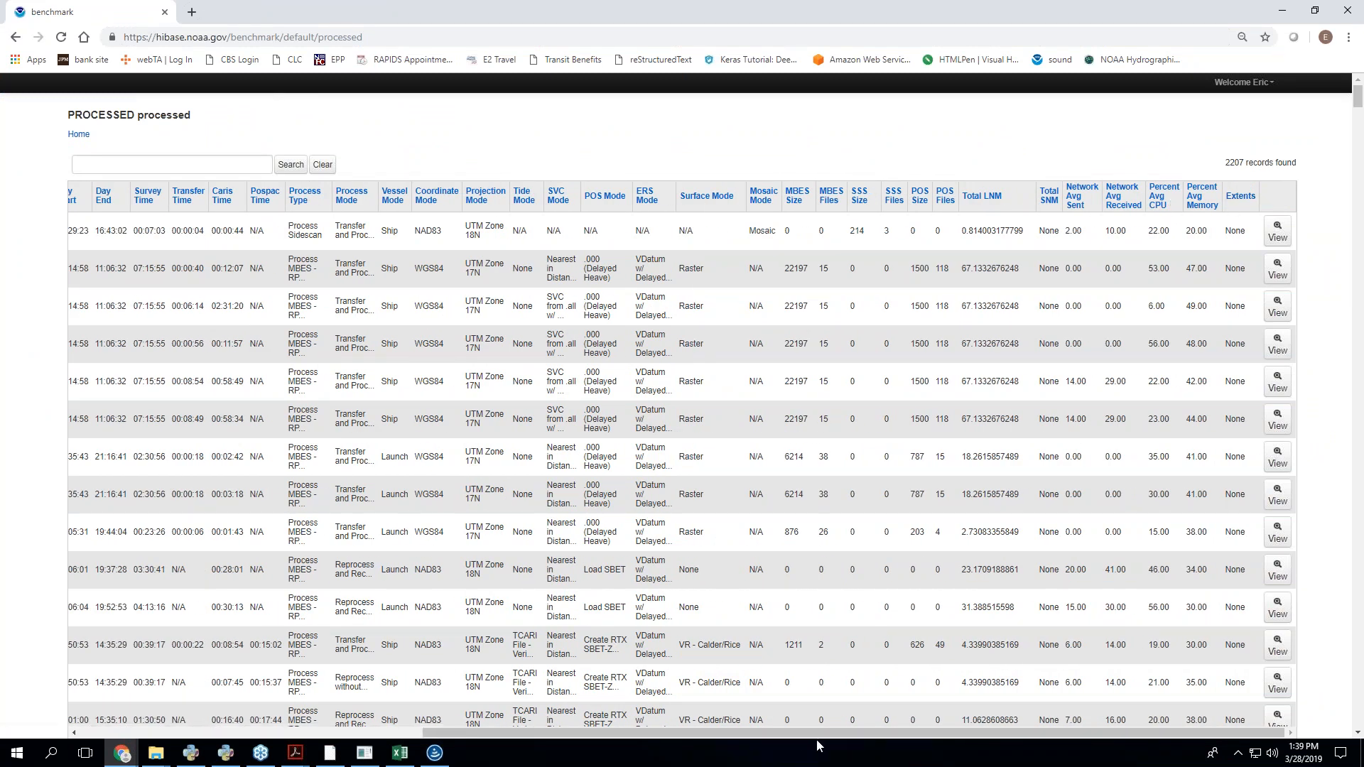
pyautogui.moveTo(812, 740); pyautogui.dragTo(467, 739)
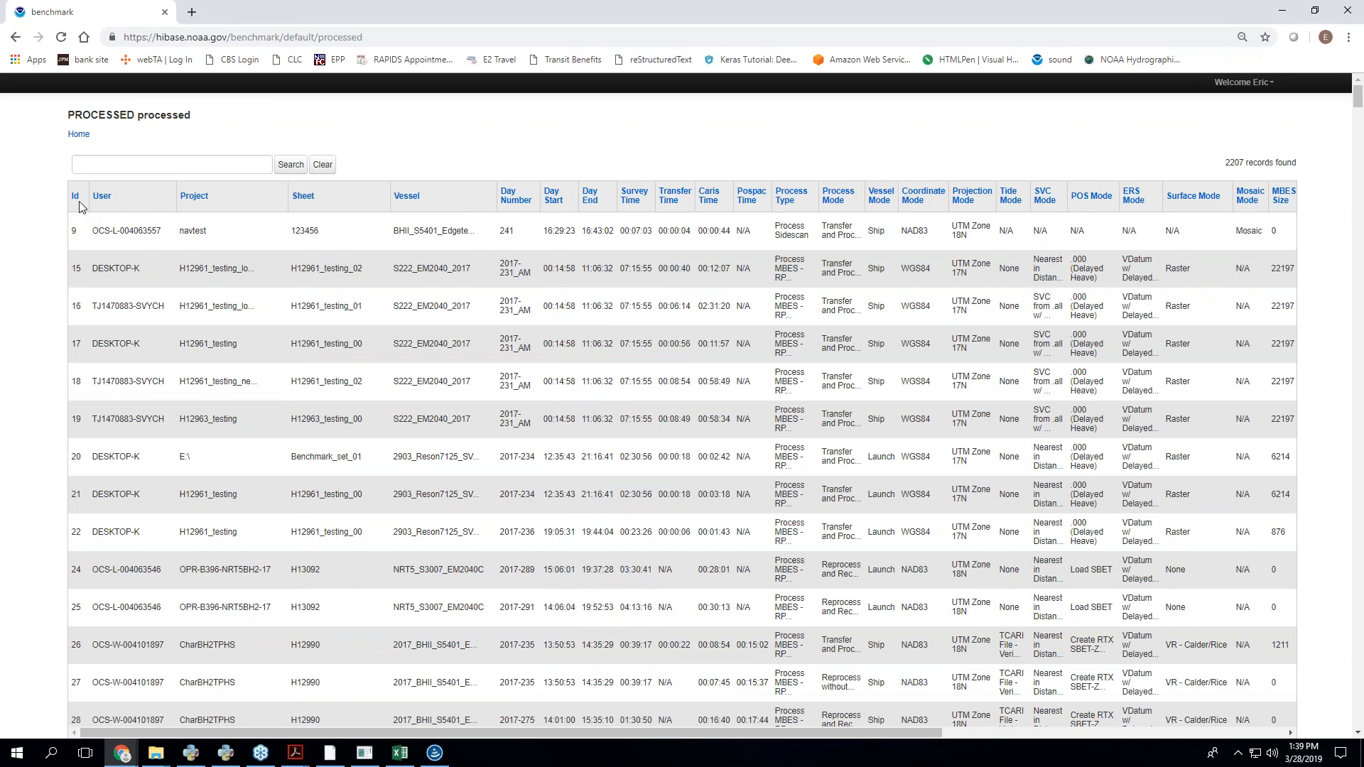
# - Sort the processed records by Id and log in with the account e-mail and password, enabling Remember me for 30 days
pyautogui.click(78, 199)
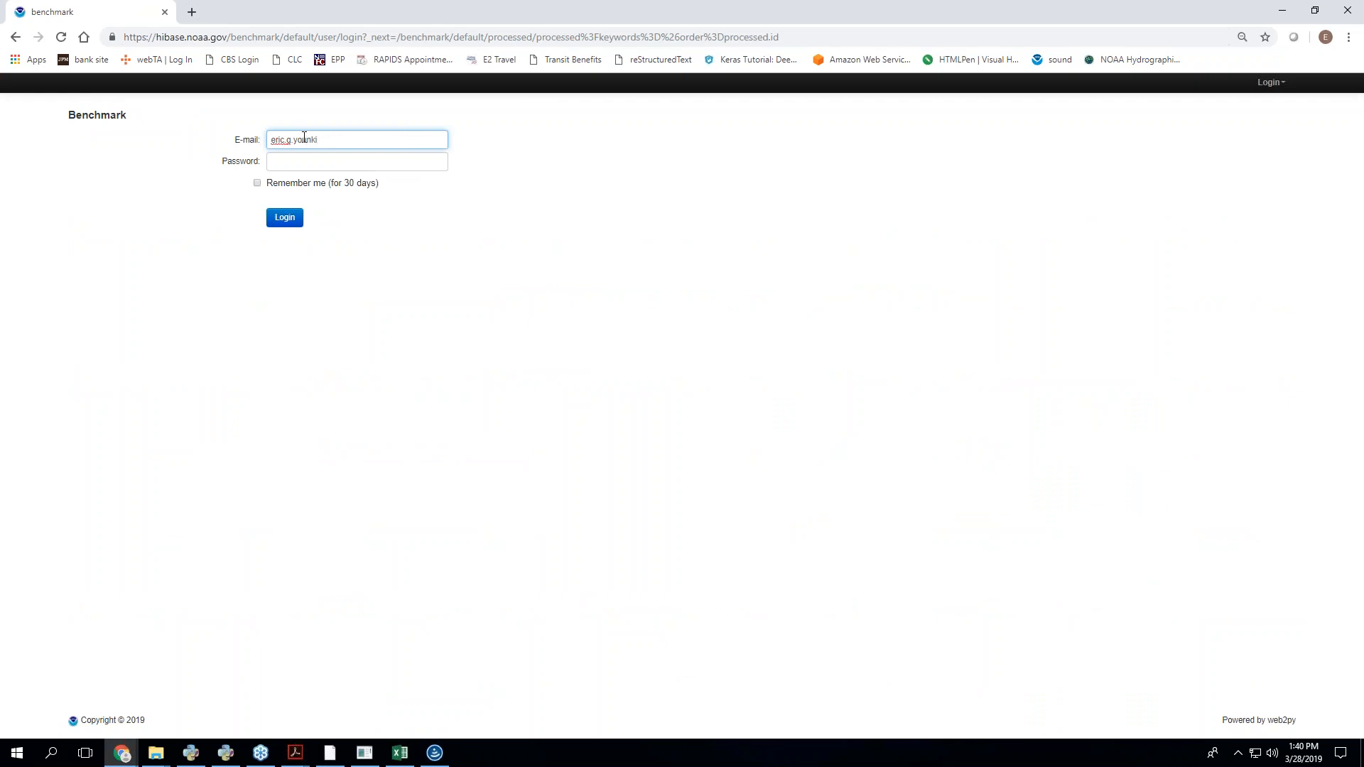
pyautogui.write('v')
pyautogui.press('Tab')
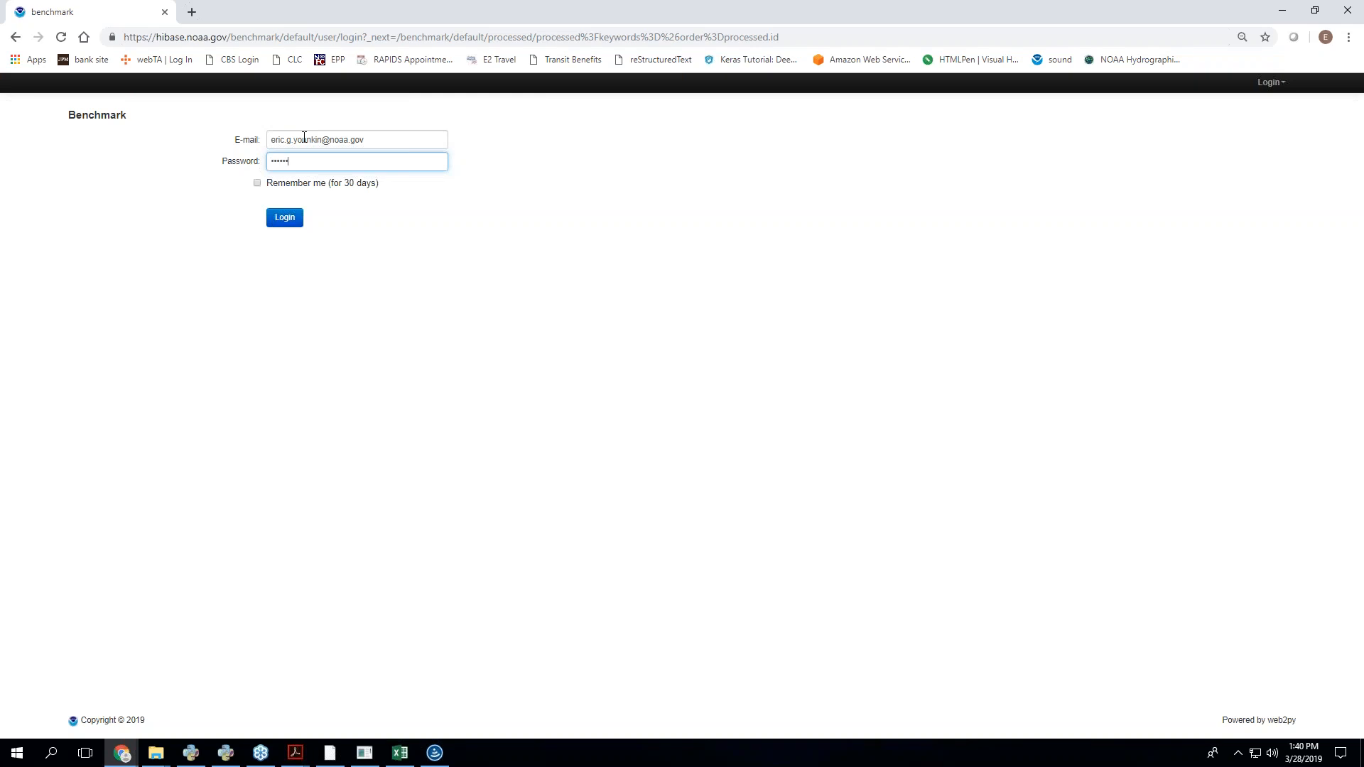
pyautogui.click(258, 184)
pyautogui.click(285, 218)
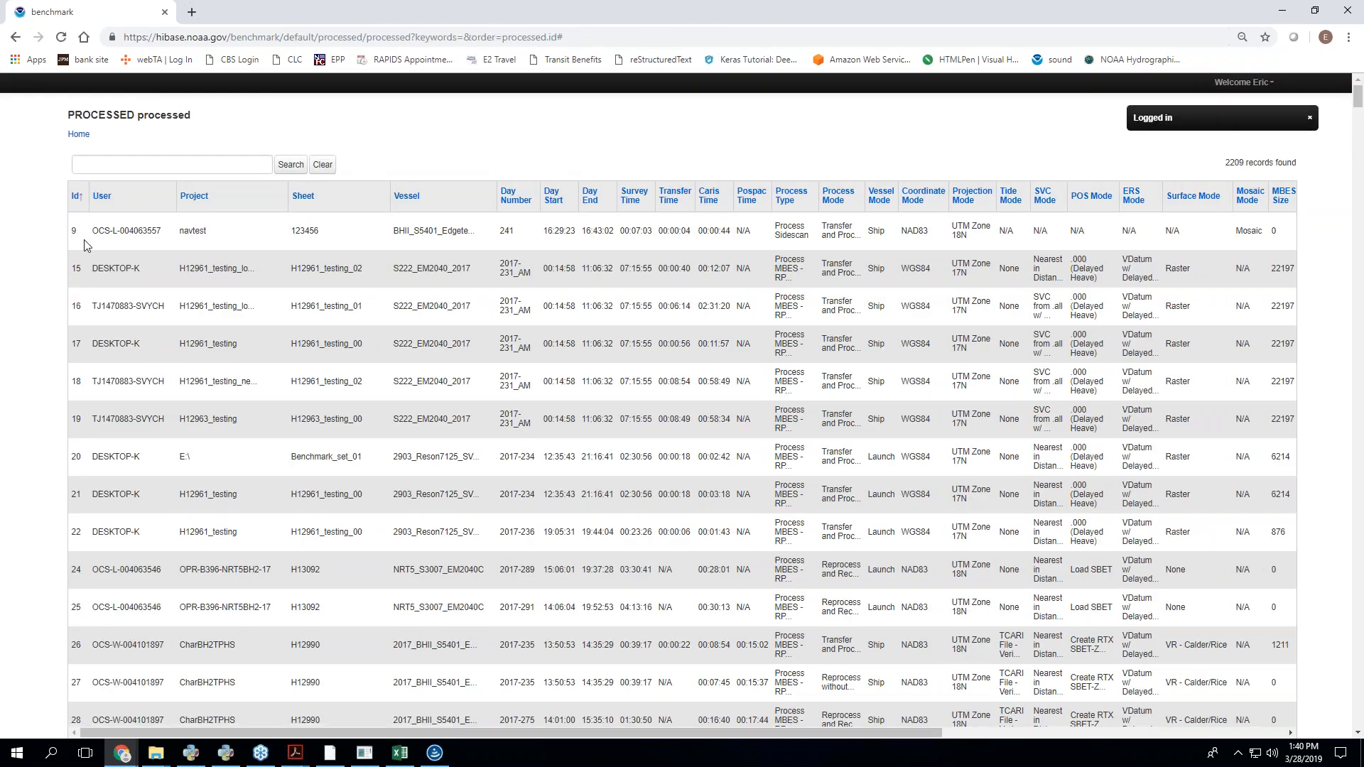
# - Sort the processed records by Id in descending order and review their columns through to Extents
pyautogui.click(74, 198)
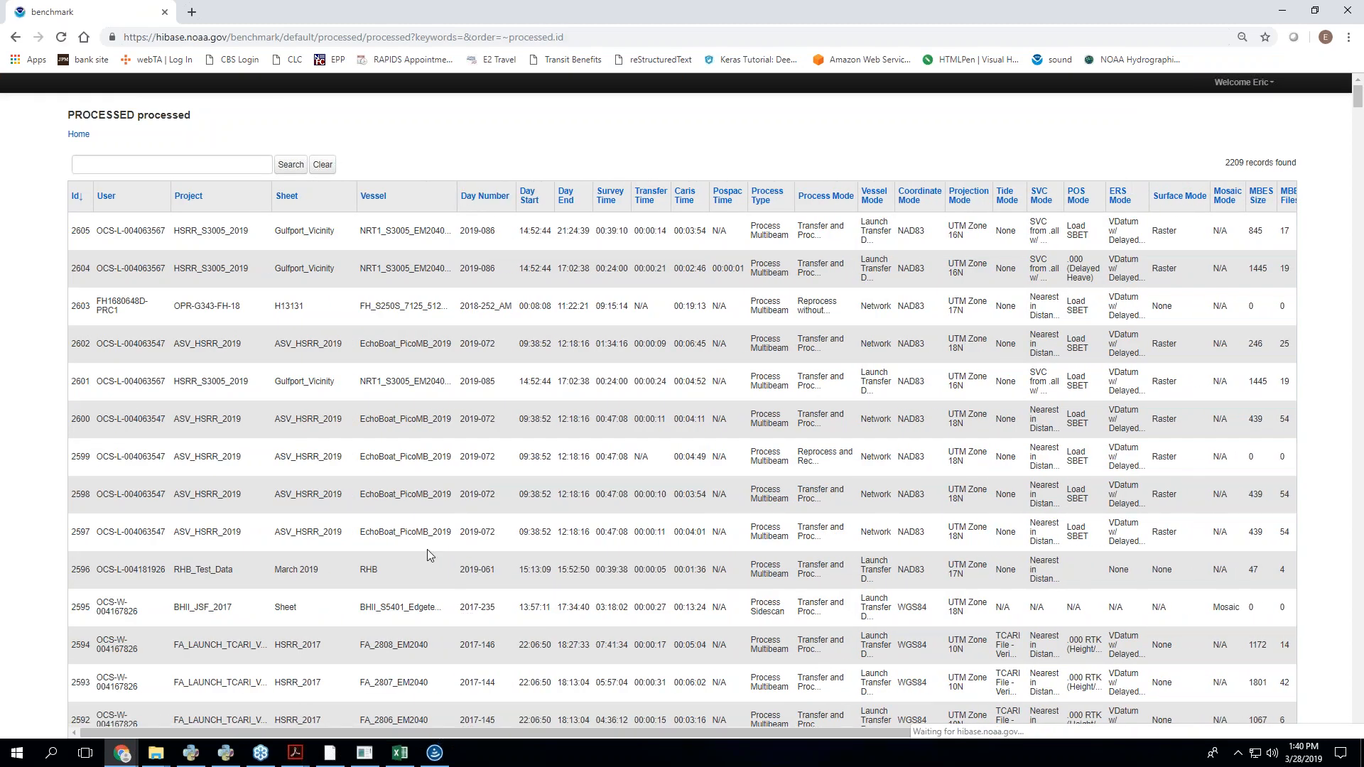
pyautogui.moveTo(512, 732); pyautogui.dragTo(878, 739)
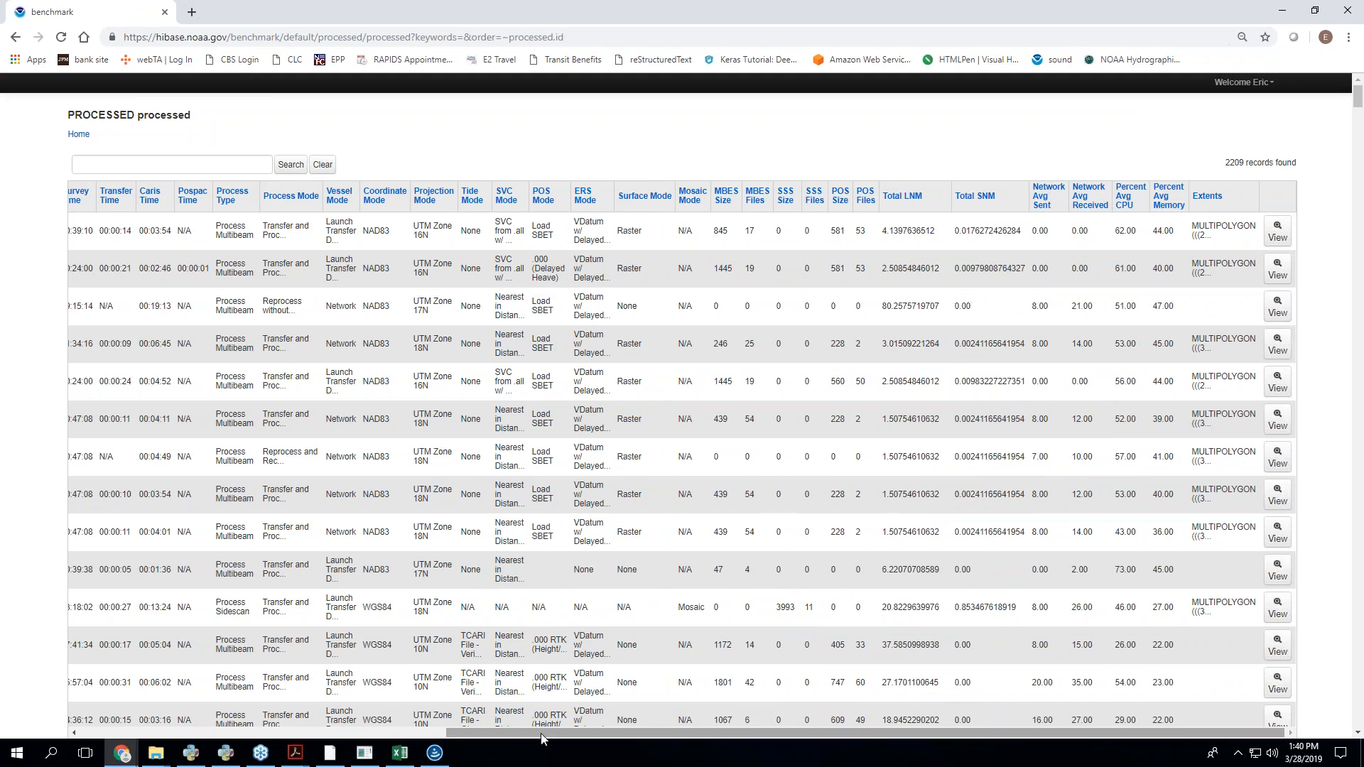
pyautogui.moveTo(542, 737); pyautogui.dragTo(159, 709)
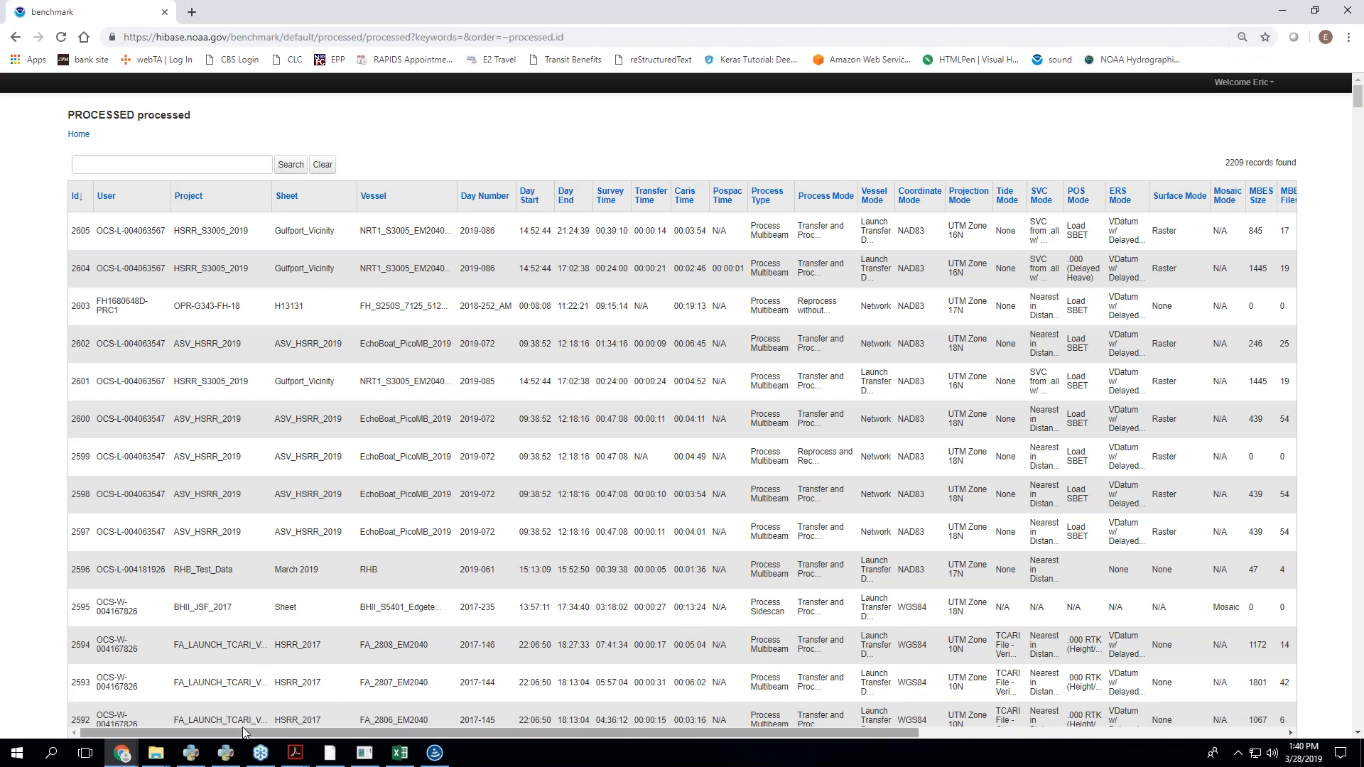
pyautogui.moveTo(242, 739); pyautogui.dragTo(701, 746)
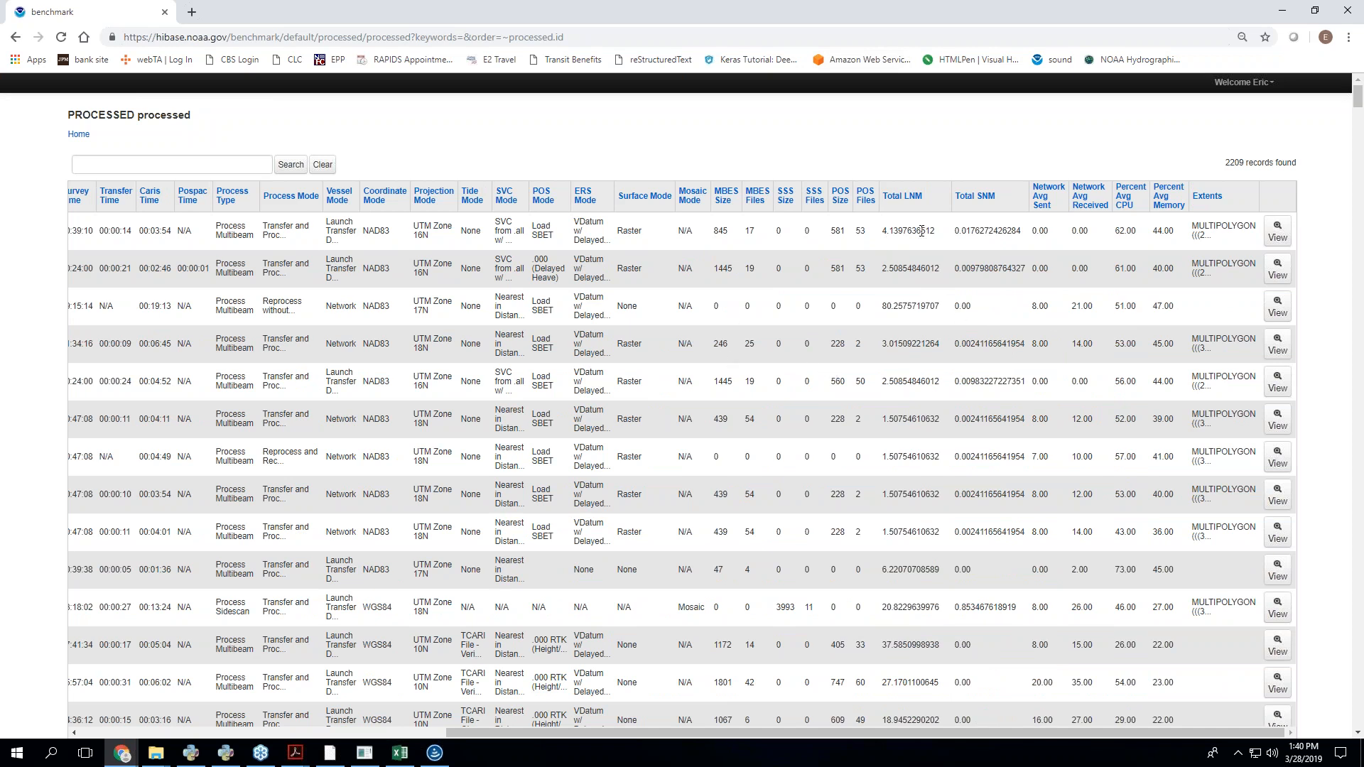
# - Open the detail view of the newest processed record, review its fields down to Extents, and return to the records list
pyautogui.click(1279, 237)
pyautogui.scroll(-2, 670, 488)
pyautogui.moveTo(346, 528); pyautogui.dragTo(609, 664)
pyautogui.click(620, 679)
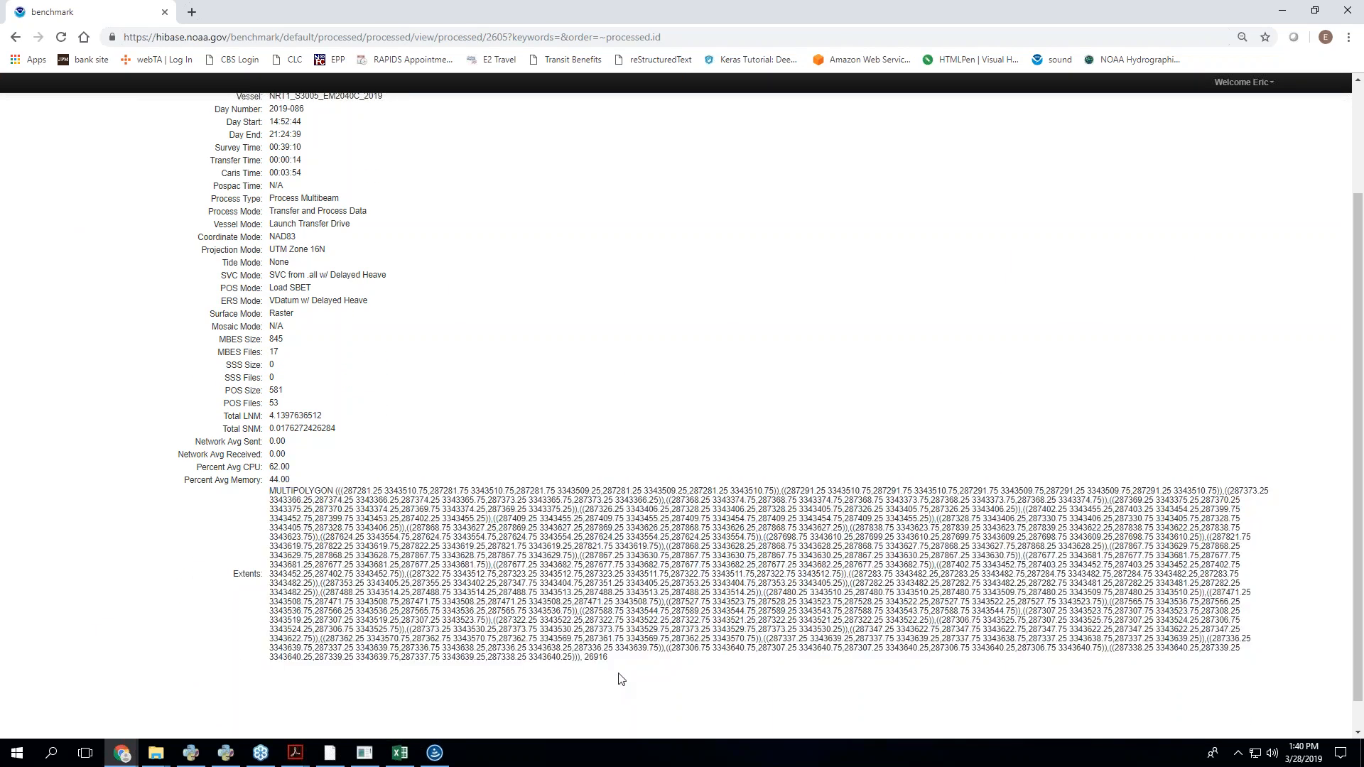
pyautogui.scroll(2, 344, 327)
pyautogui.click(88, 164)
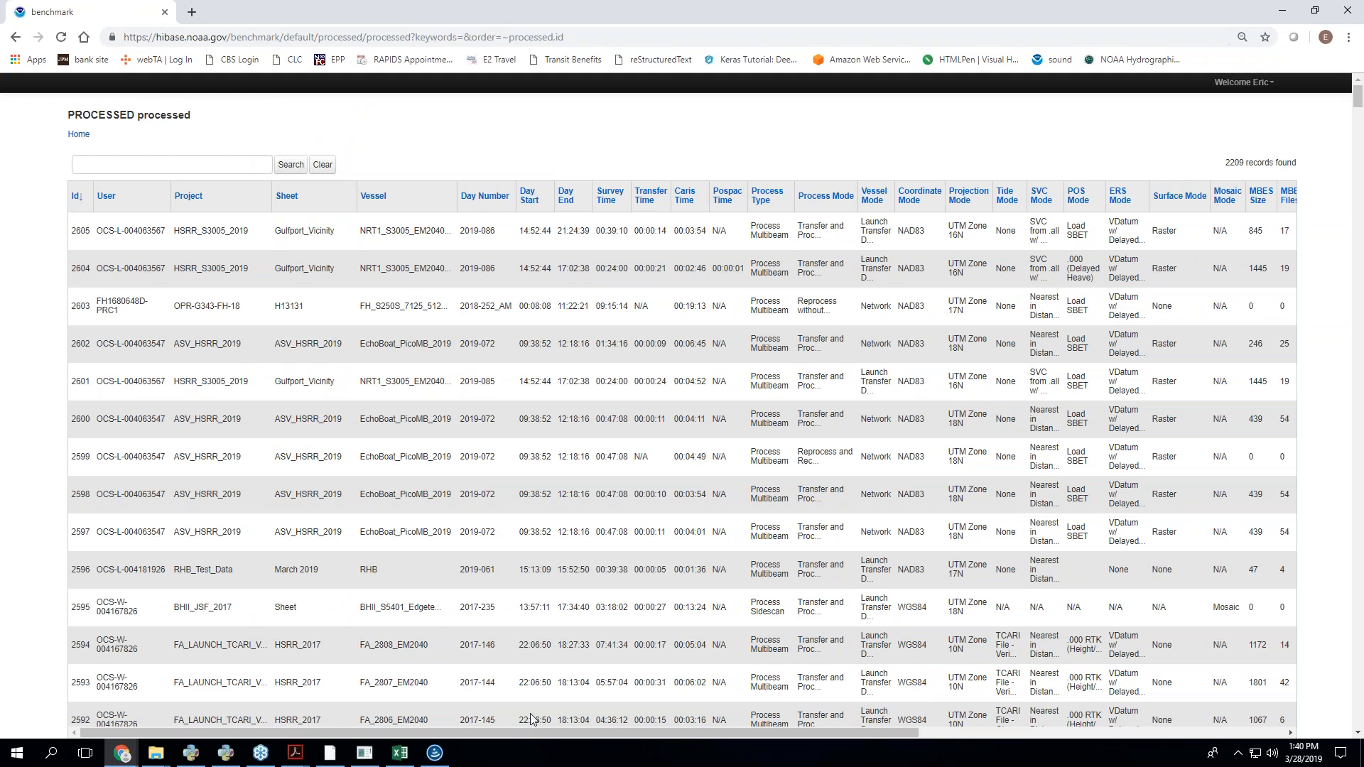
# - Review the processed records table across to Extents, highlighting the newest record's Total LNM and Total SNM
pyautogui.moveTo(595, 733); pyautogui.dragTo(1088, 737)
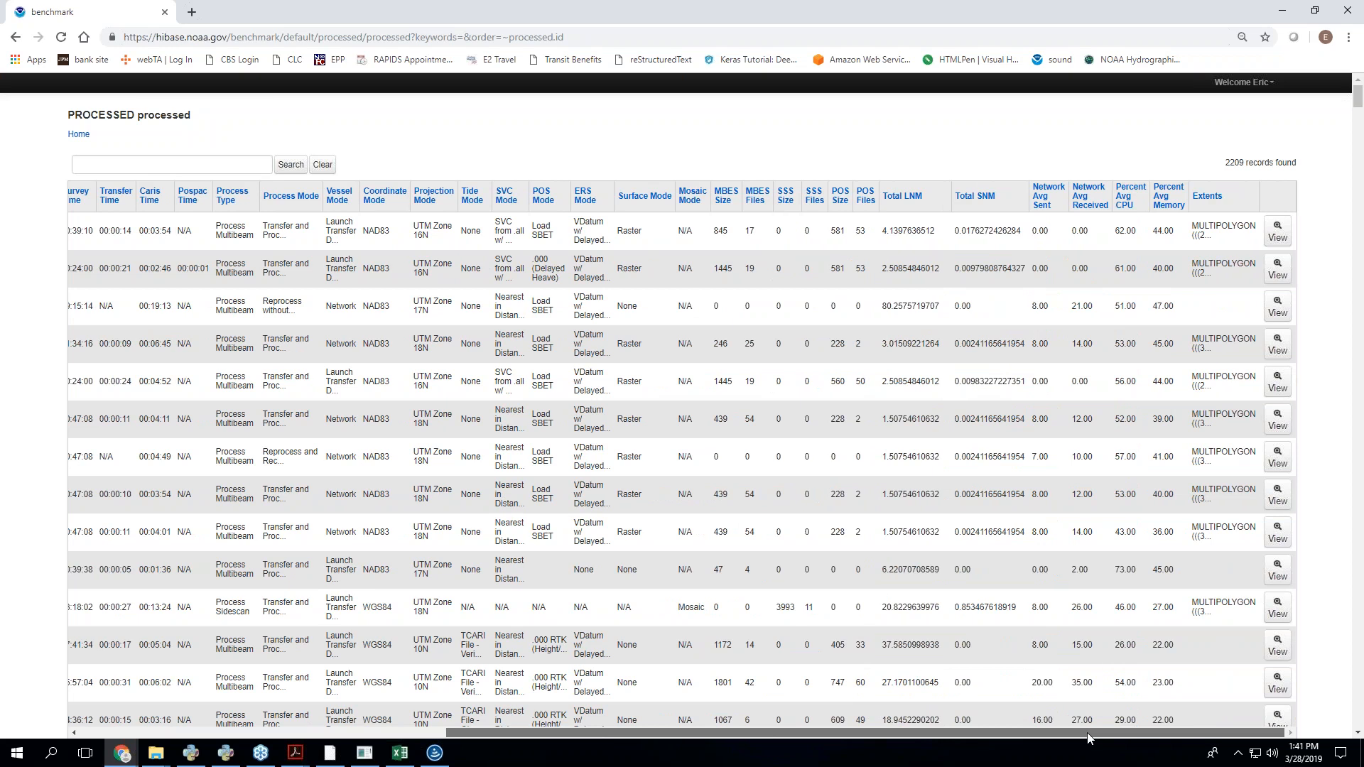
pyautogui.moveTo(998, 739); pyautogui.dragTo(1056, 739)
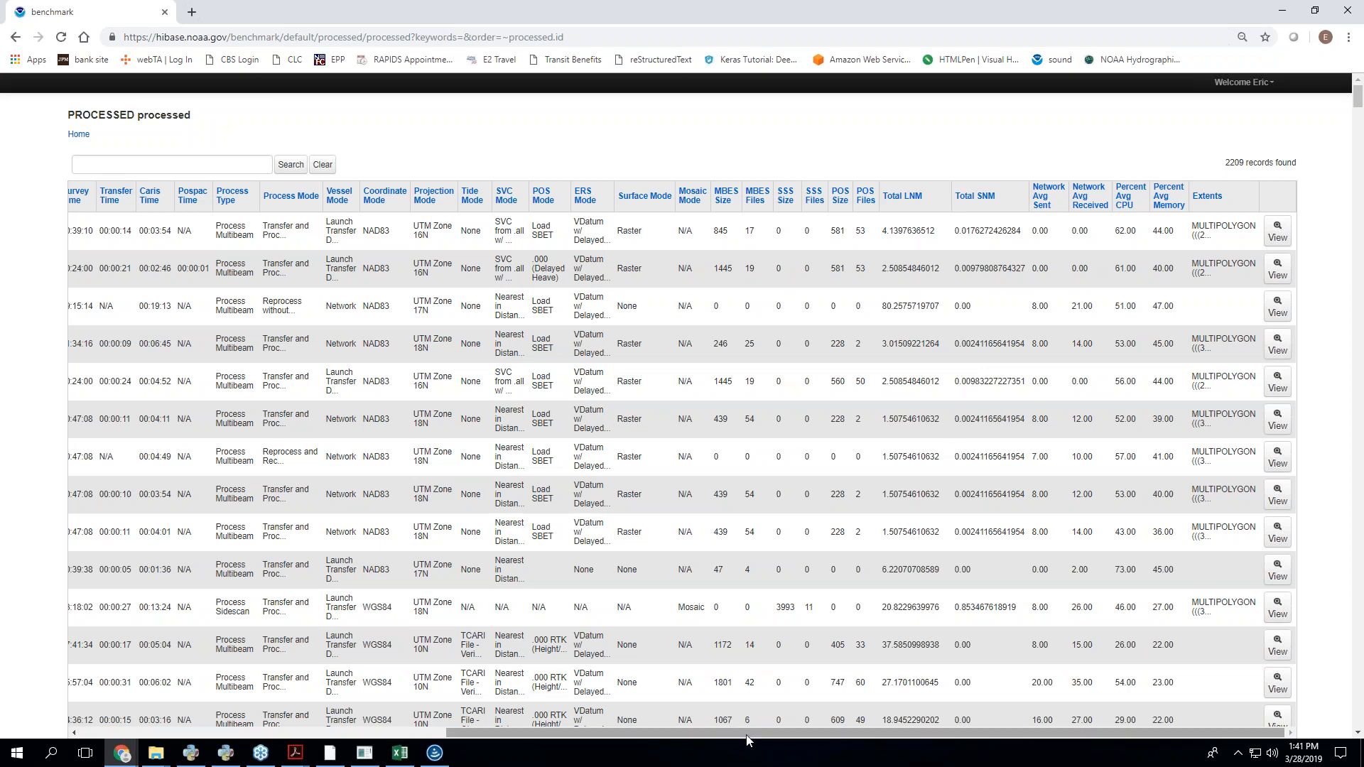
pyautogui.moveTo(752, 734); pyautogui.dragTo(356, 730)
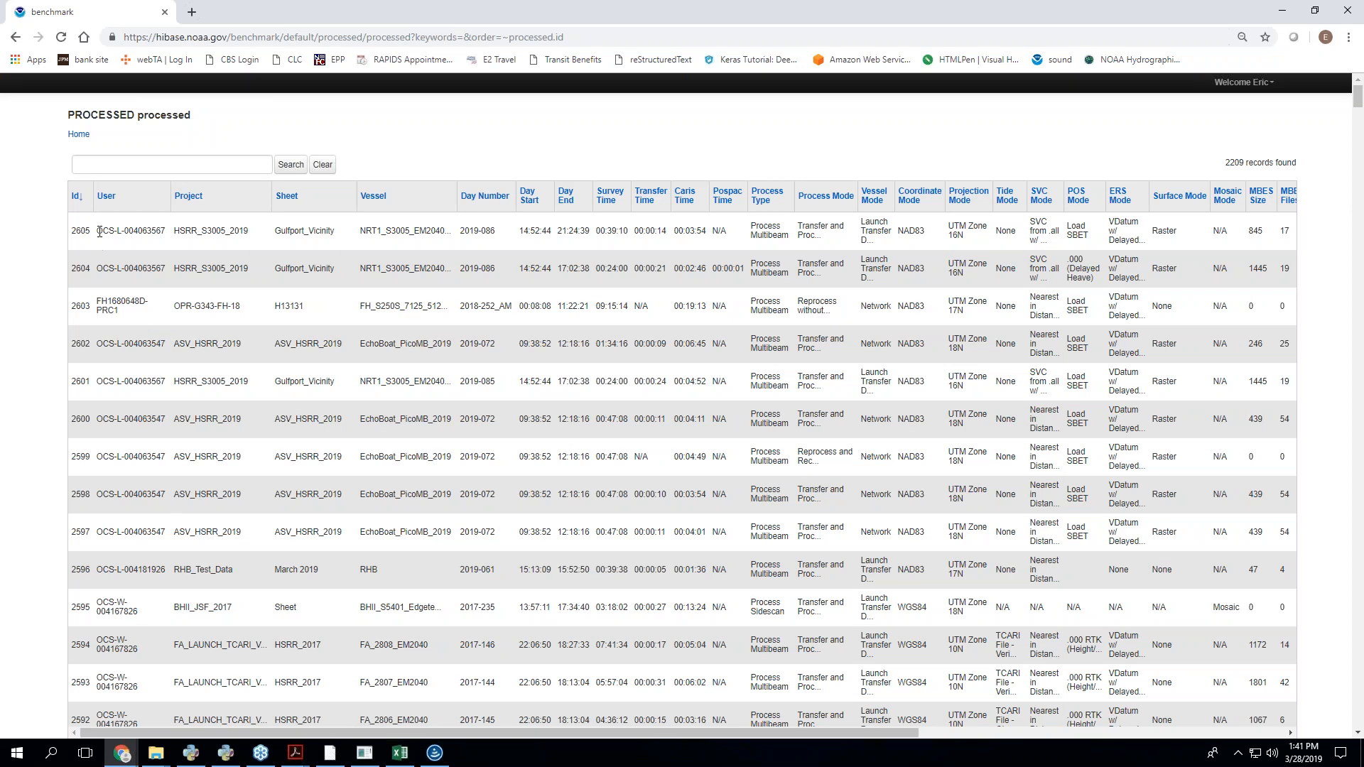
pyautogui.moveTo(370, 732); pyautogui.dragTo(751, 731)
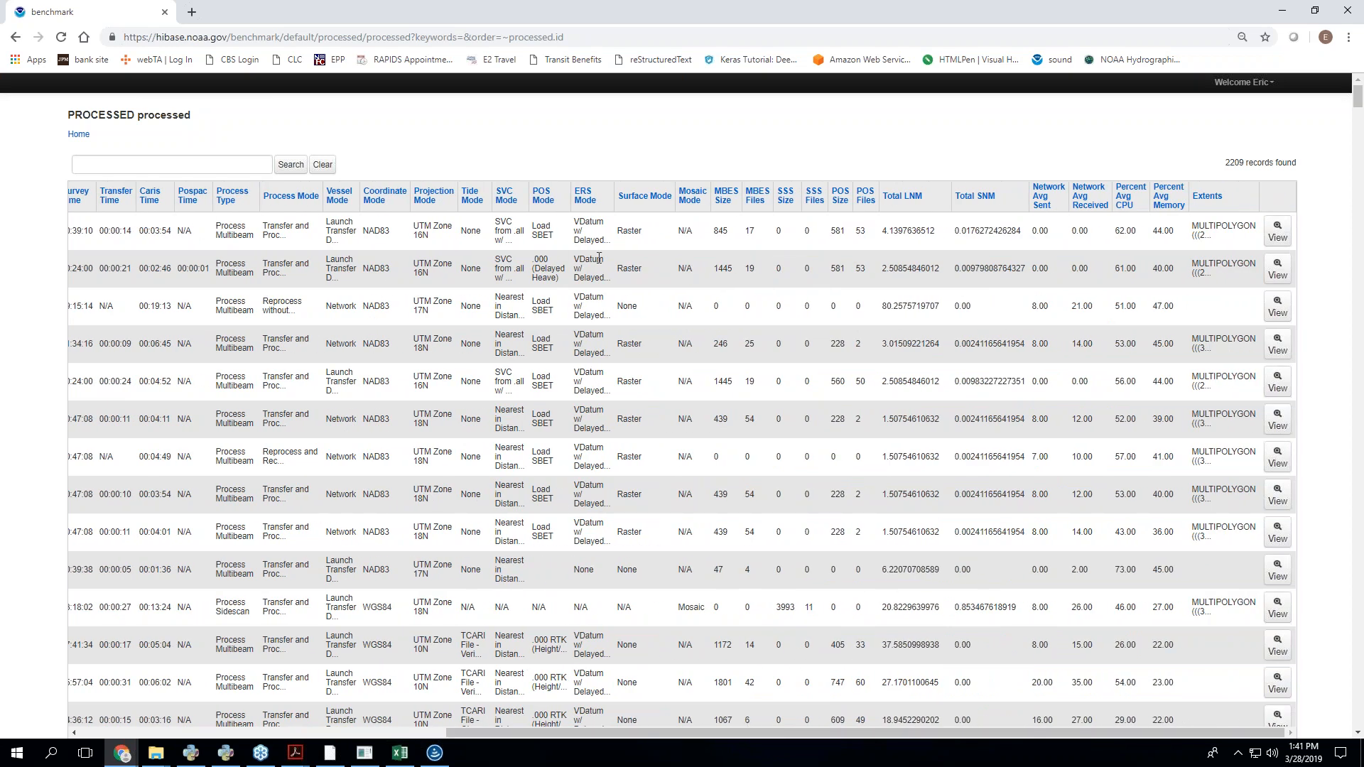
pyautogui.doubleClick(902, 232)
pyautogui.click(973, 232)
pyautogui.doubleClick(973, 231)
pyautogui.click(1029, 366)
# - Switch to Charlene and examine the end of the output log, highlighting the "skipping for debug run" line
pyautogui.moveTo(685, 10); pyautogui.dragTo(1209, 41)
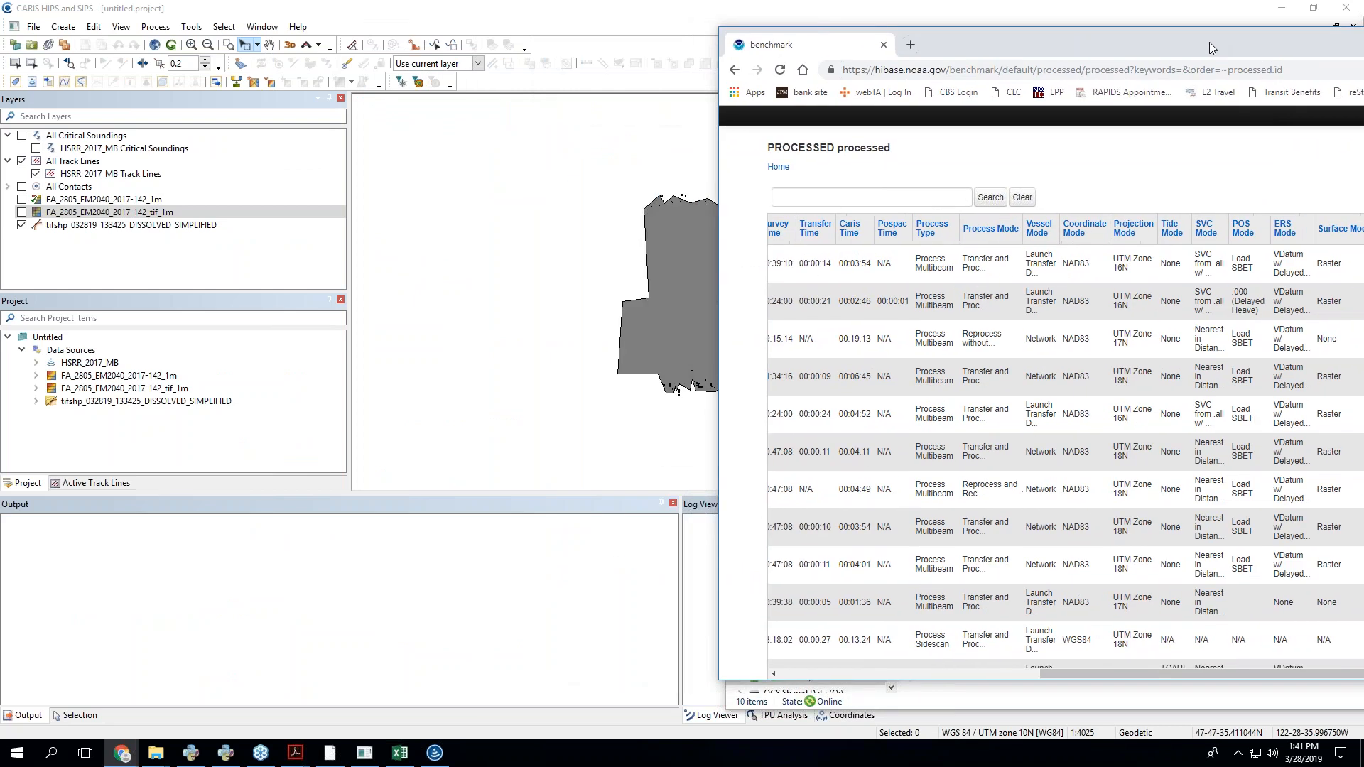
pyautogui.click(365, 763)
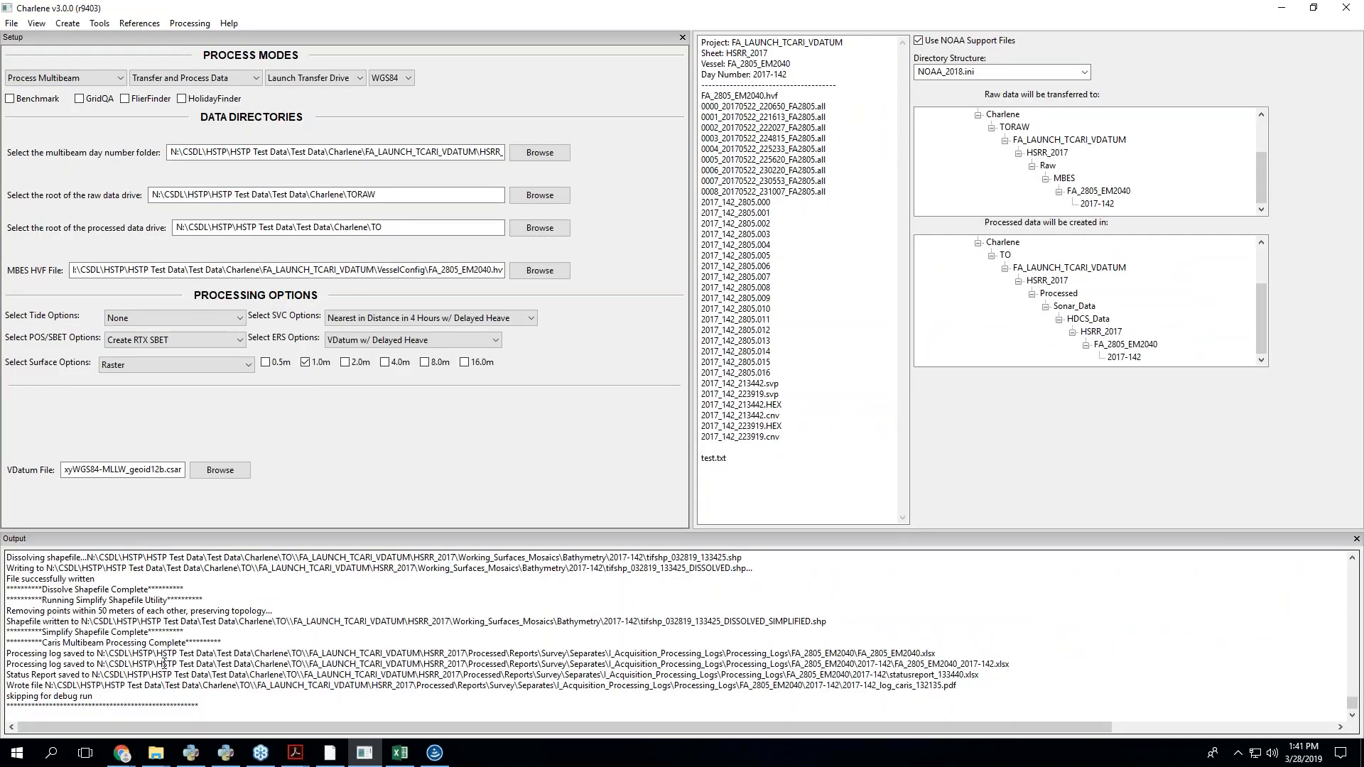
pyautogui.scroll(3, 164, 660)
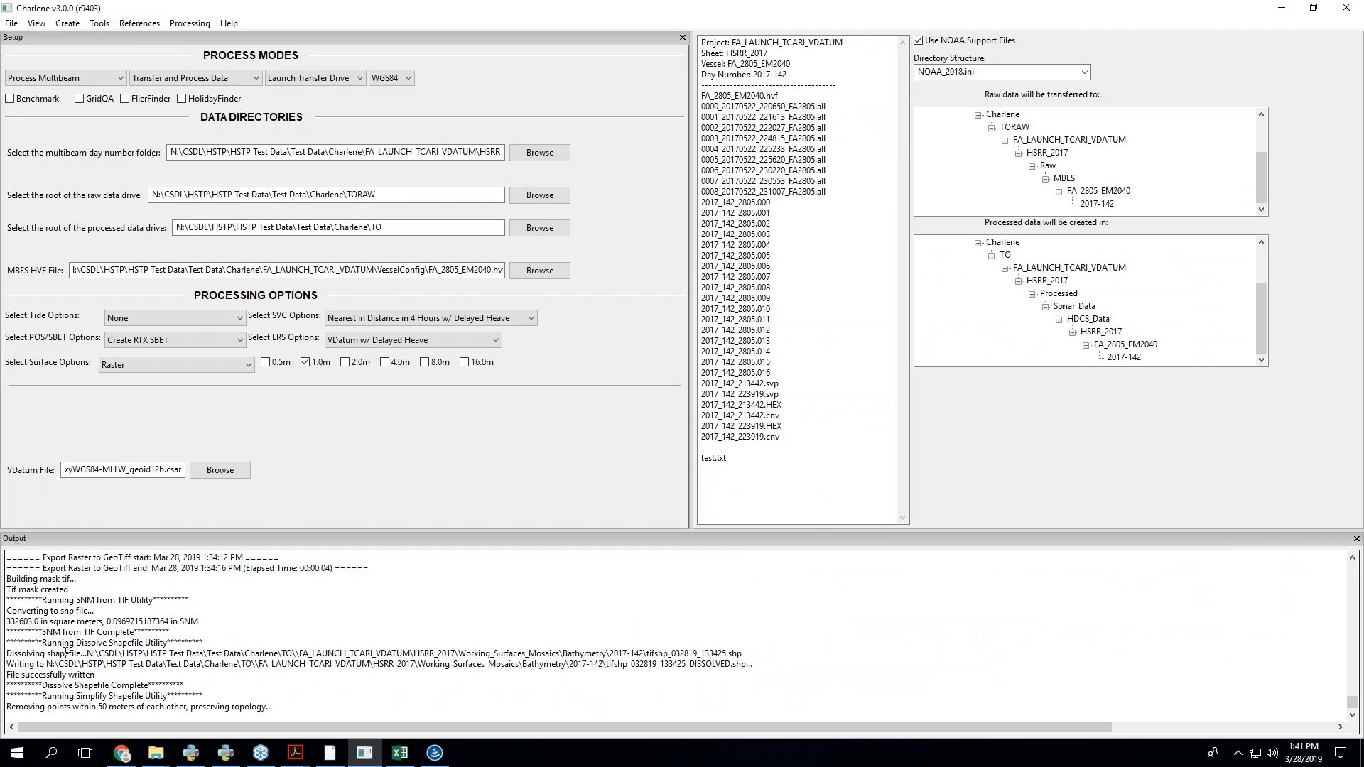
pyautogui.scroll(1, 101, 612)
pyautogui.scroll(-4, 161, 611)
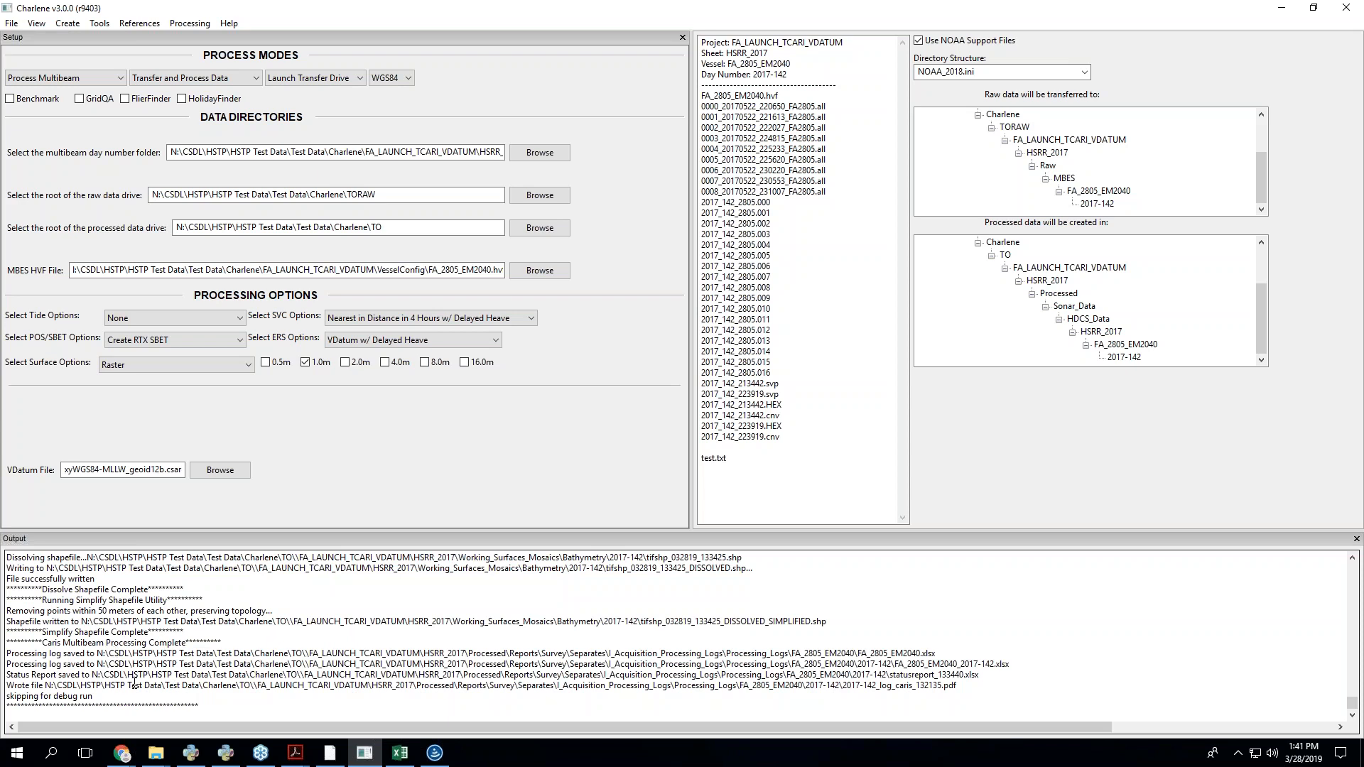
pyautogui.click(43, 689)
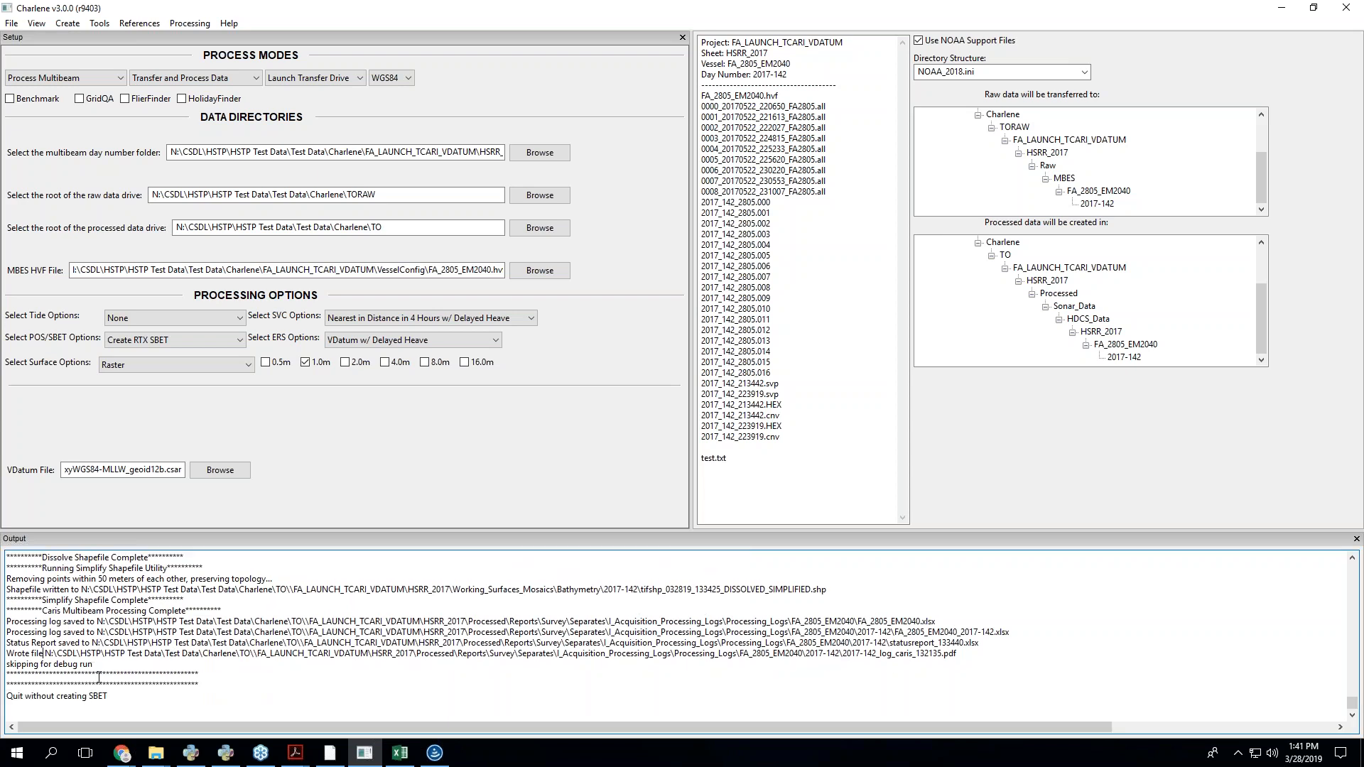
pyautogui.moveTo(93, 665); pyautogui.dragTo(8, 668)
pyautogui.click(9, 663)
pyautogui.moveTo(6, 664); pyautogui.dragTo(94, 672)
# - Bring the benchmark page back in front of Charlene and highlight the day 2019-072 ASV_HSRR_2019 records 2600 to 2597
pyautogui.moveTo(1363, 14); pyautogui.dragTo(1363, 42)
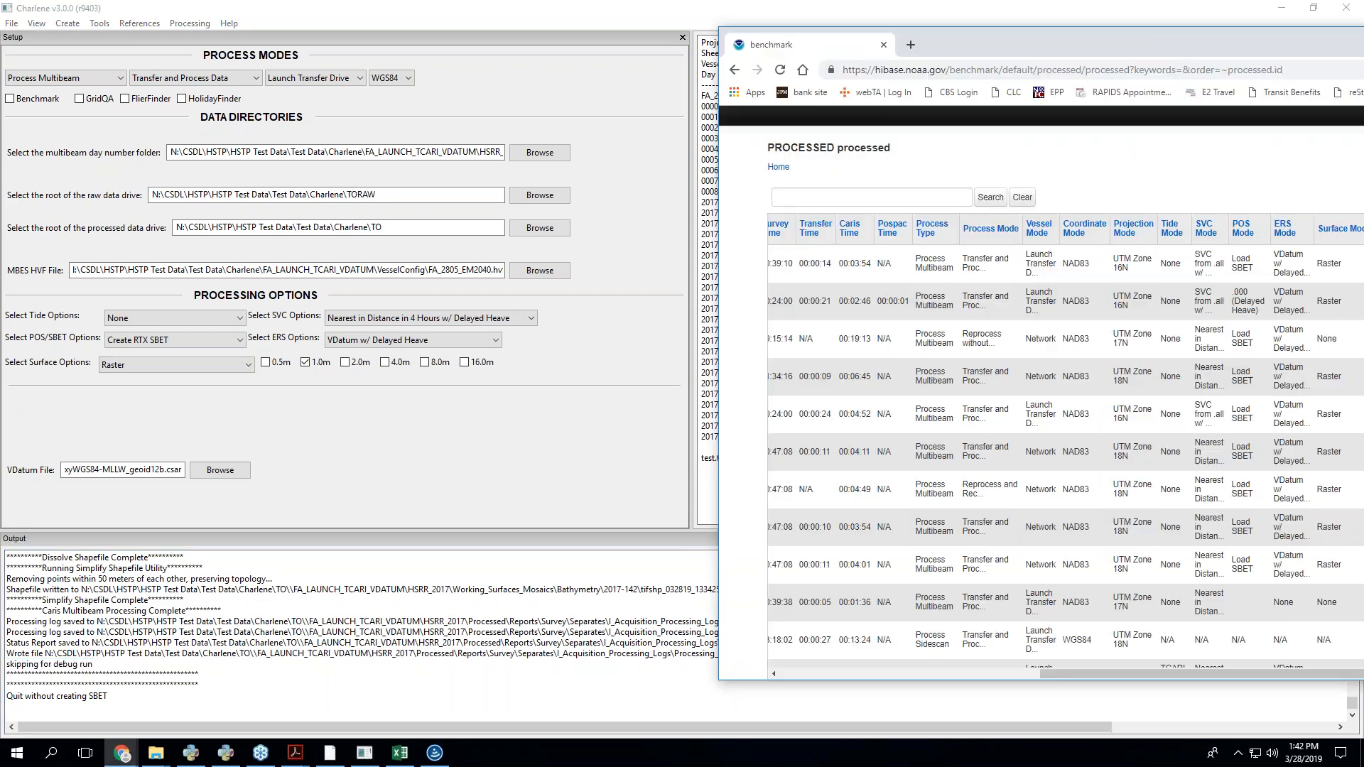
pyautogui.moveTo(1038, 46); pyautogui.dragTo(557, 51)
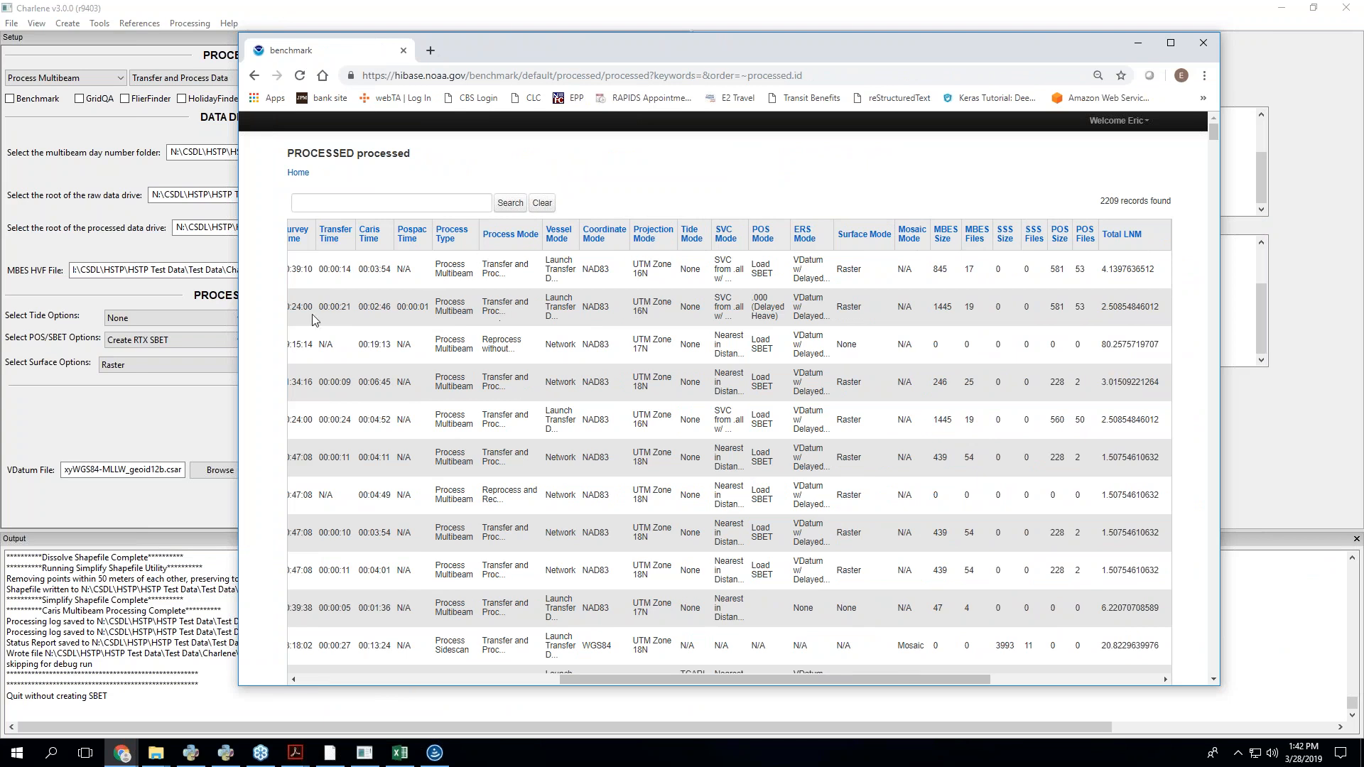
pyautogui.moveTo(835, 681); pyautogui.dragTo(569, 681)
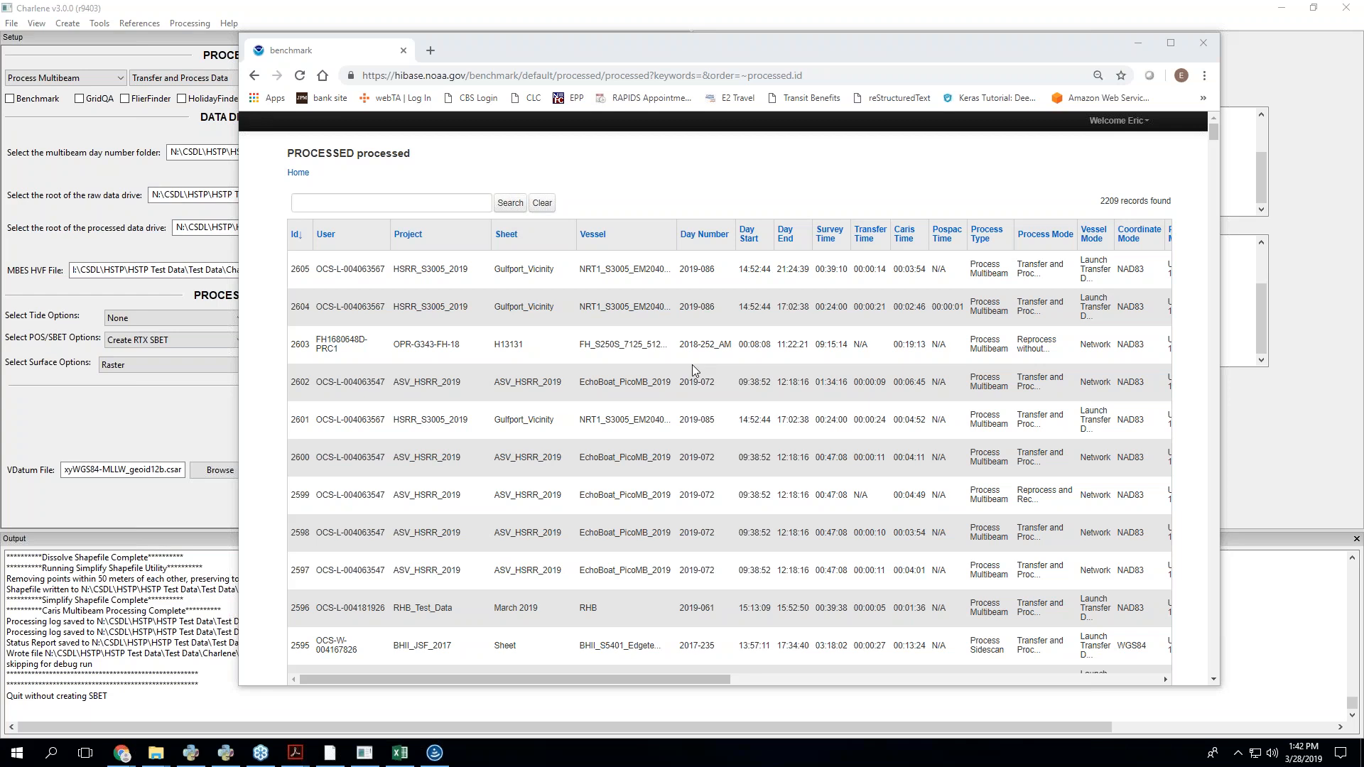
pyautogui.moveTo(679, 268); pyautogui.dragTo(719, 540)
pyautogui.click(688, 484)
pyautogui.moveTo(679, 458); pyautogui.dragTo(724, 585)
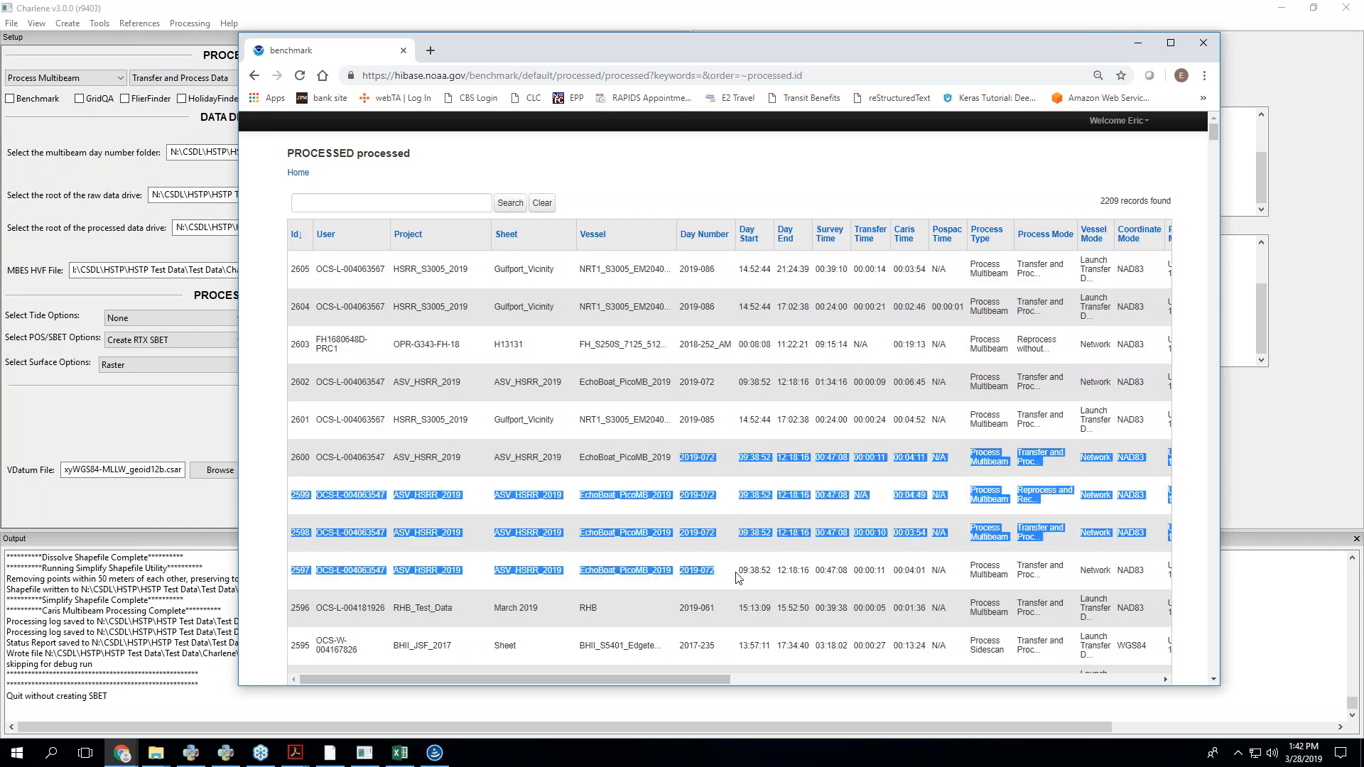
# - Compare the processed records' columns from Percent Memory back to Id, highlighting record 2600's Process Mode, and minimize the browser
pyautogui.moveTo(730, 680); pyautogui.dragTo(1158, 688)
pyautogui.click(898, 527)
pyautogui.moveTo(828, 682); pyautogui.dragTo(782, 685)
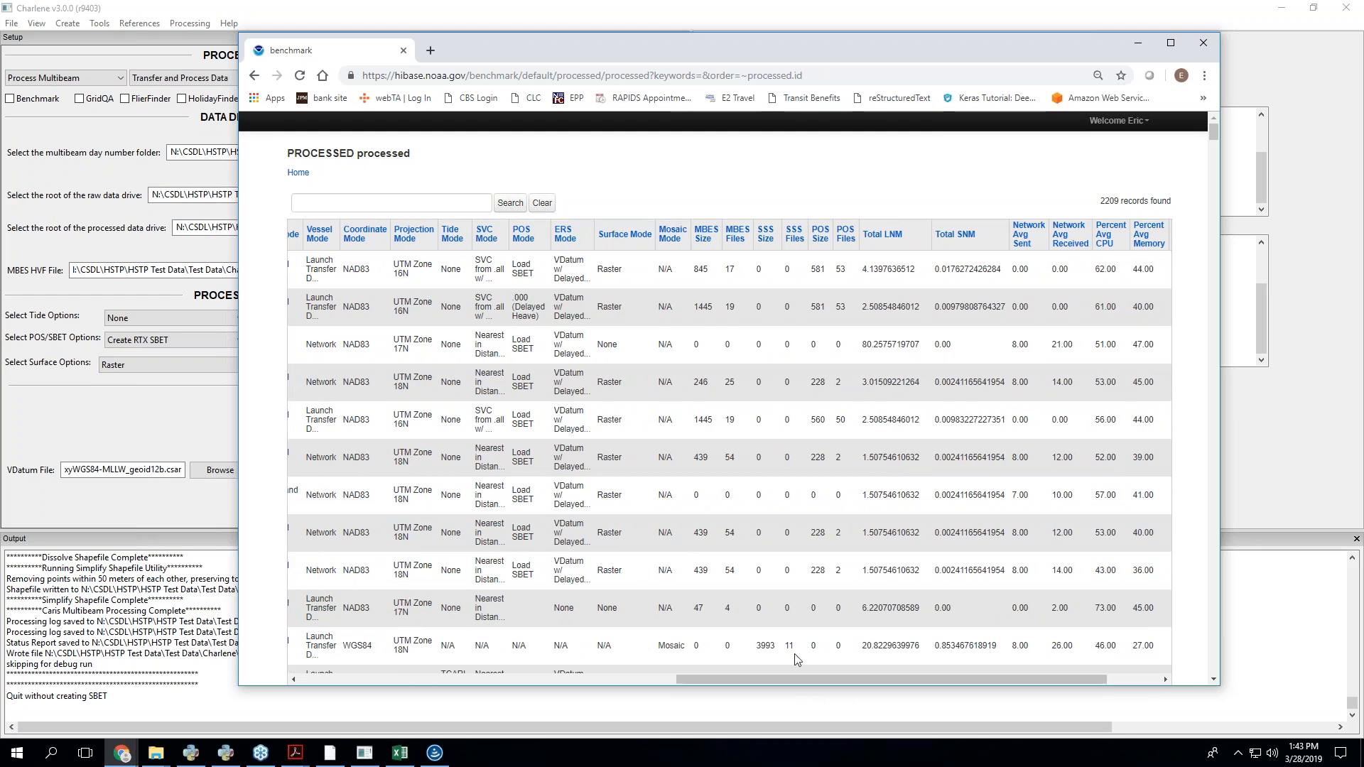
pyautogui.moveTo(770, 680); pyautogui.dragTo(780, 683)
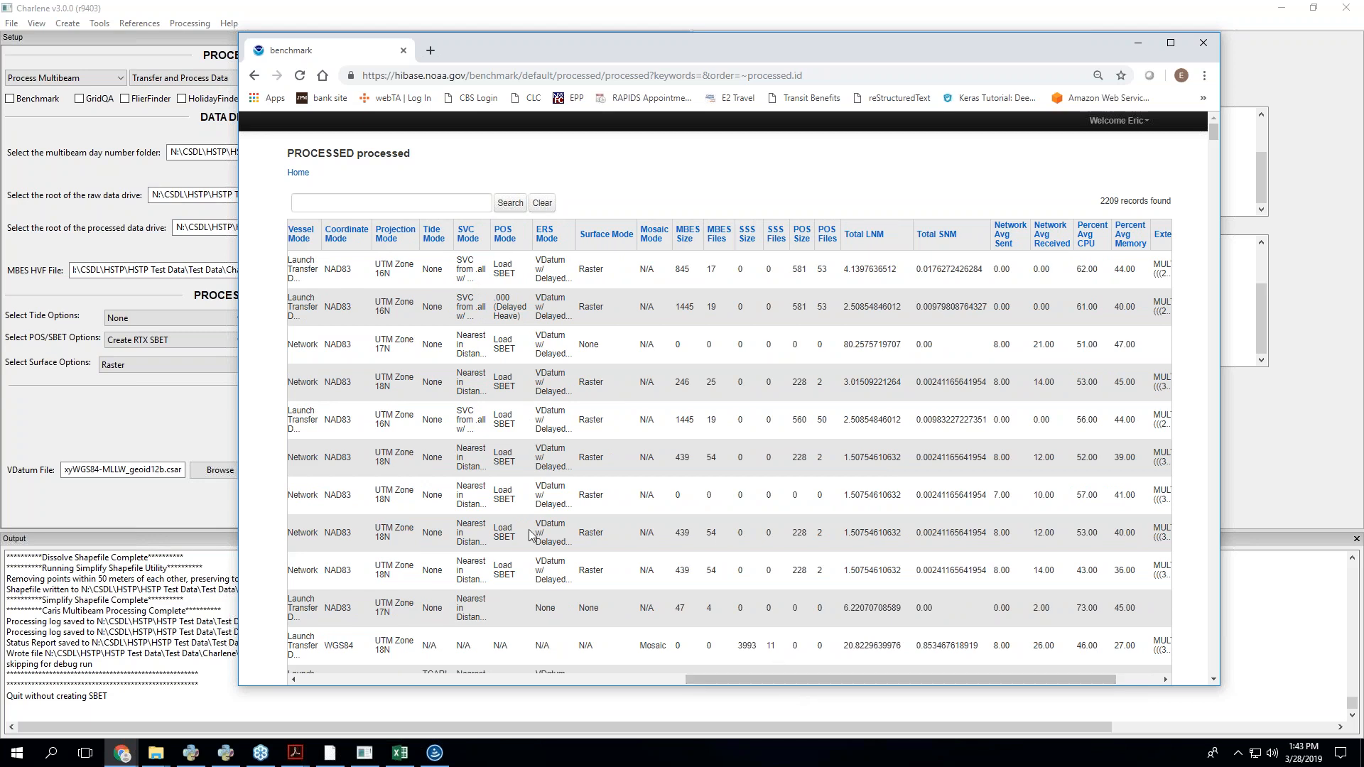
pyautogui.moveTo(750, 679); pyautogui.dragTo(627, 684)
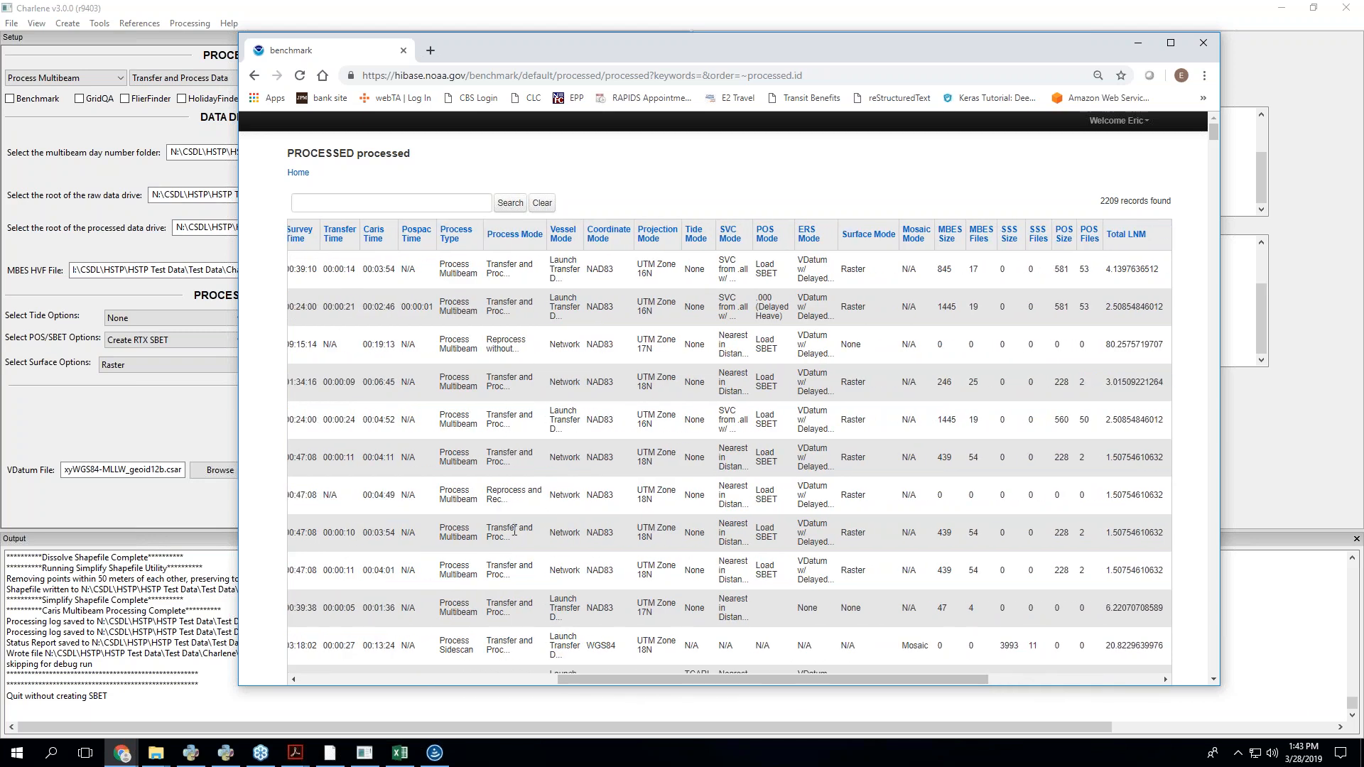
pyautogui.doubleClick(515, 450)
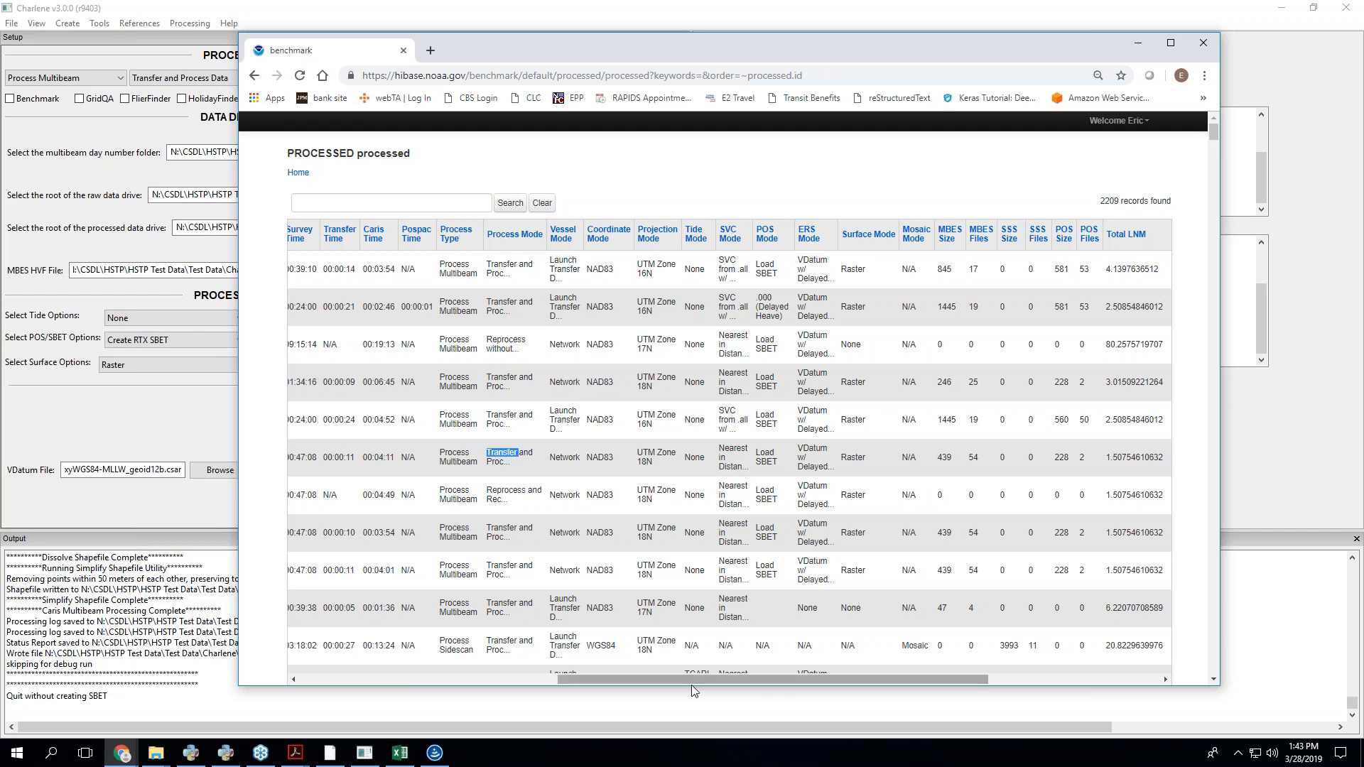
pyautogui.moveTo(694, 682); pyautogui.dragTo(530, 669)
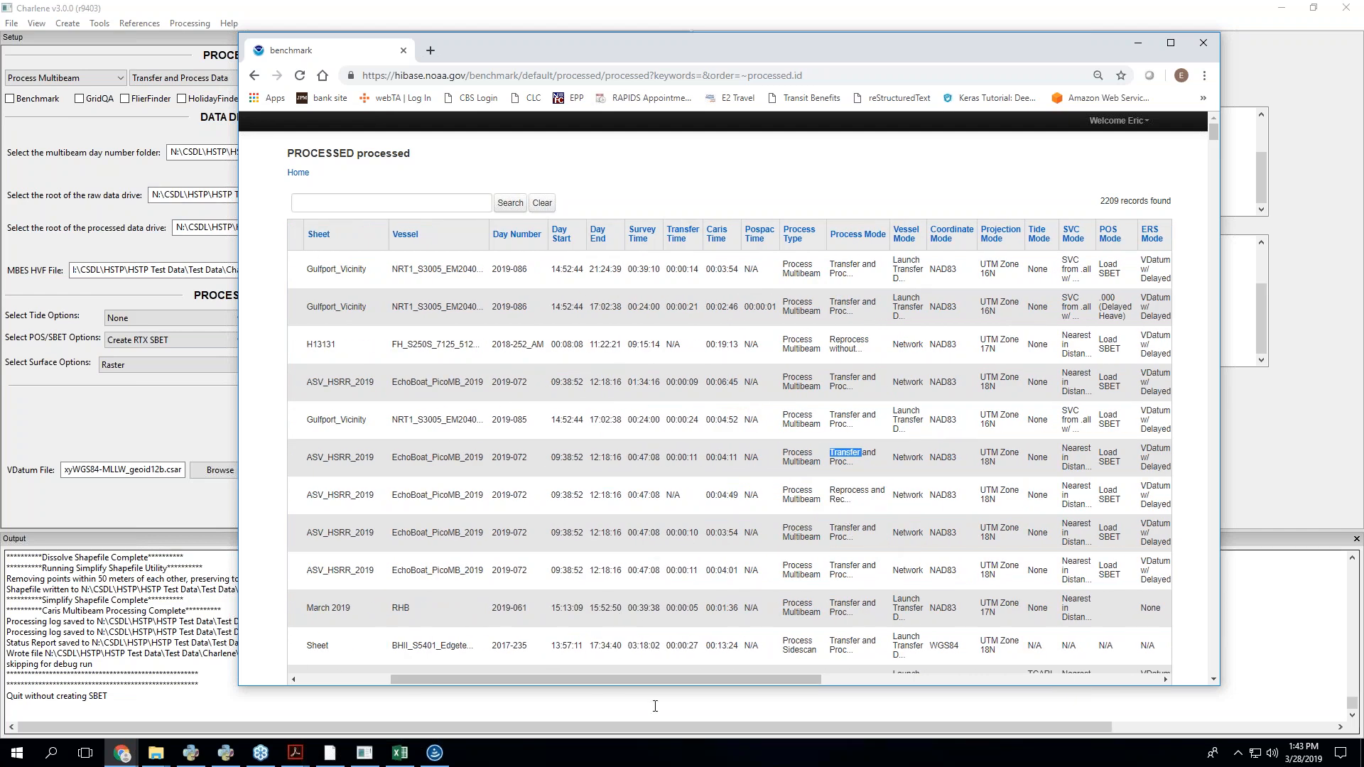
pyautogui.moveTo(676, 682); pyautogui.dragTo(516, 681)
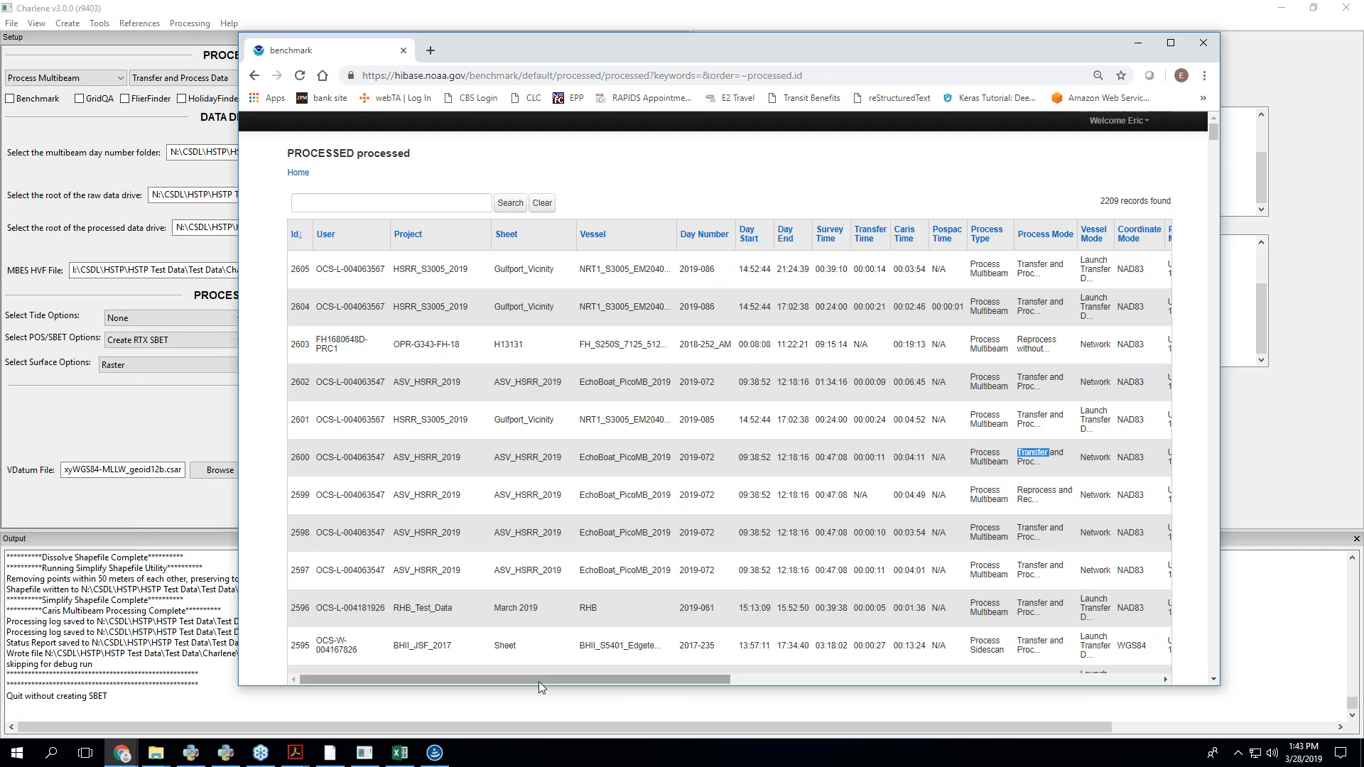
pyautogui.moveTo(513, 679); pyautogui.dragTo(454, 664)
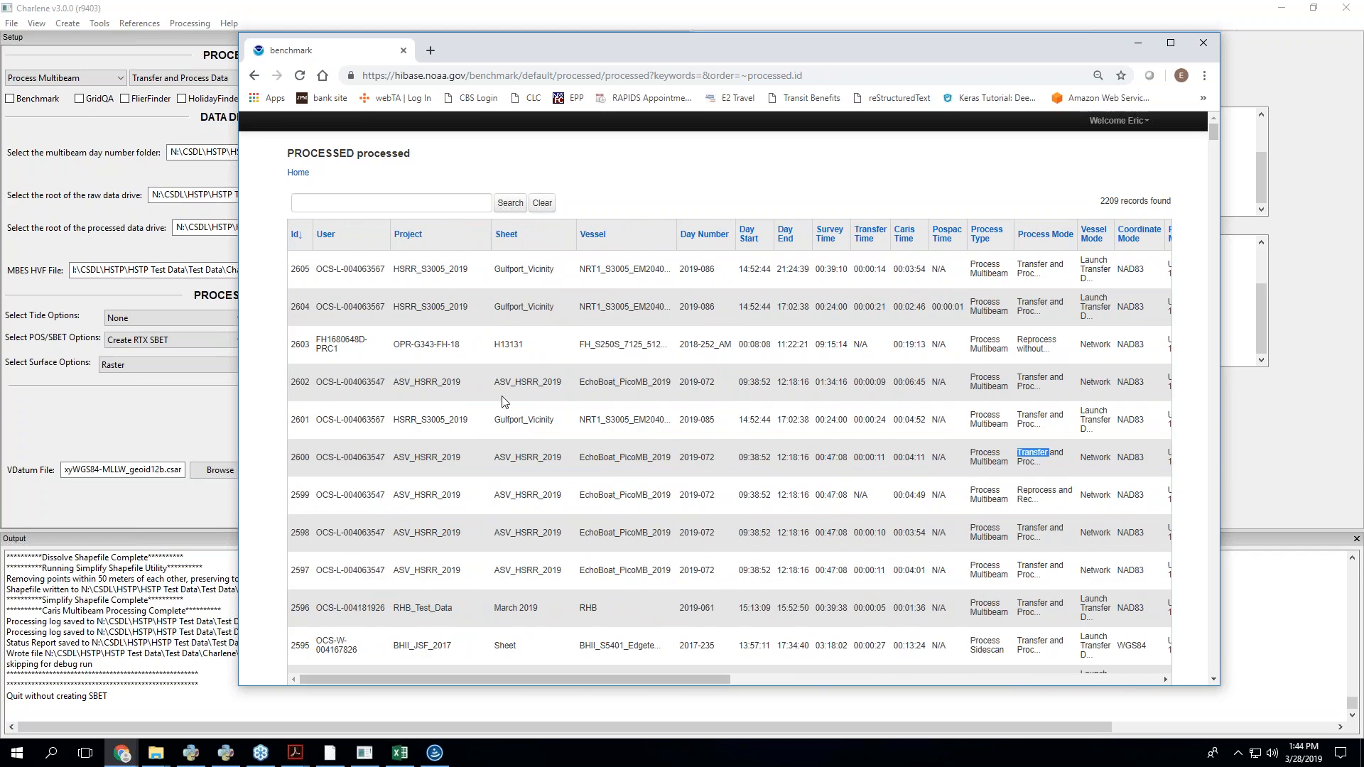
pyautogui.click(1138, 43)
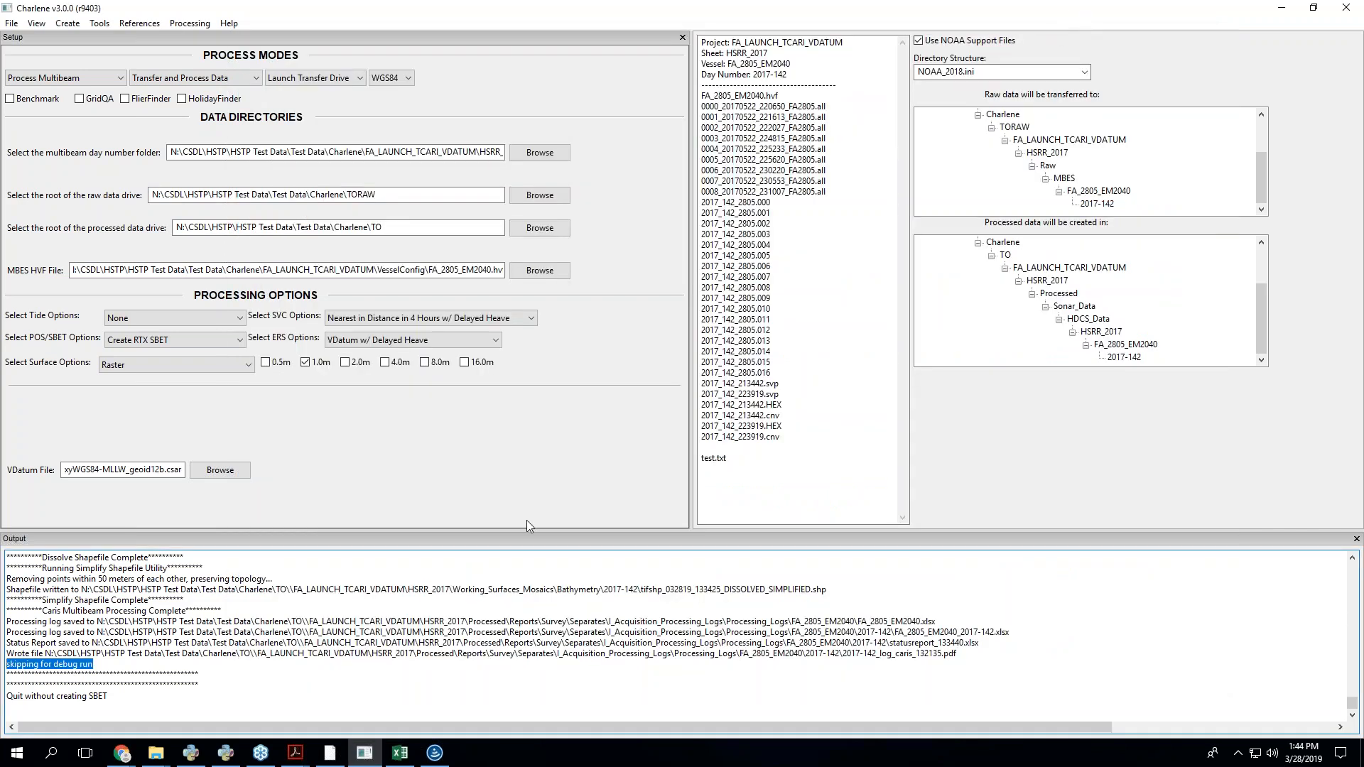
# - Switch to Excel and skim statusreport_133440.xlsx down to its line table, clearing Charlene out of the way
pyautogui.click(400, 753)
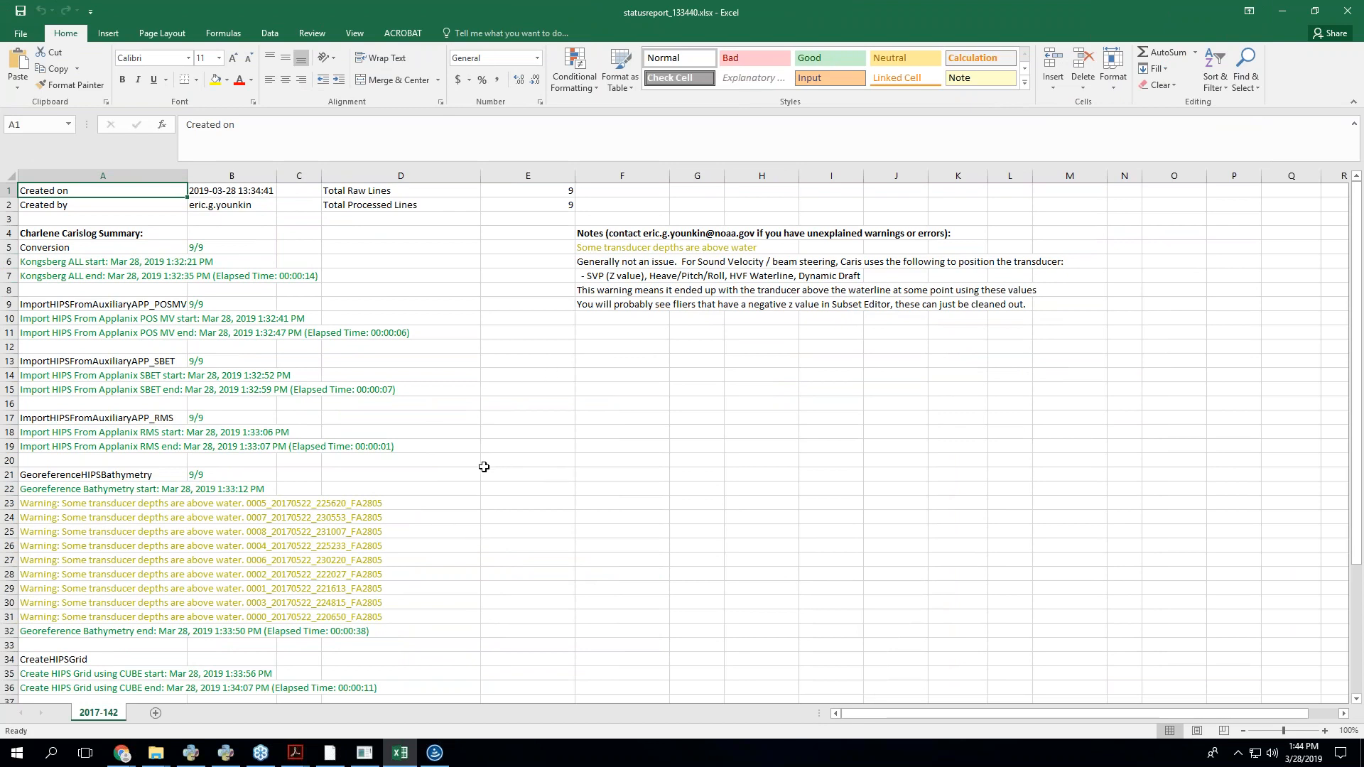
pyautogui.scroll(-5, 484, 467)
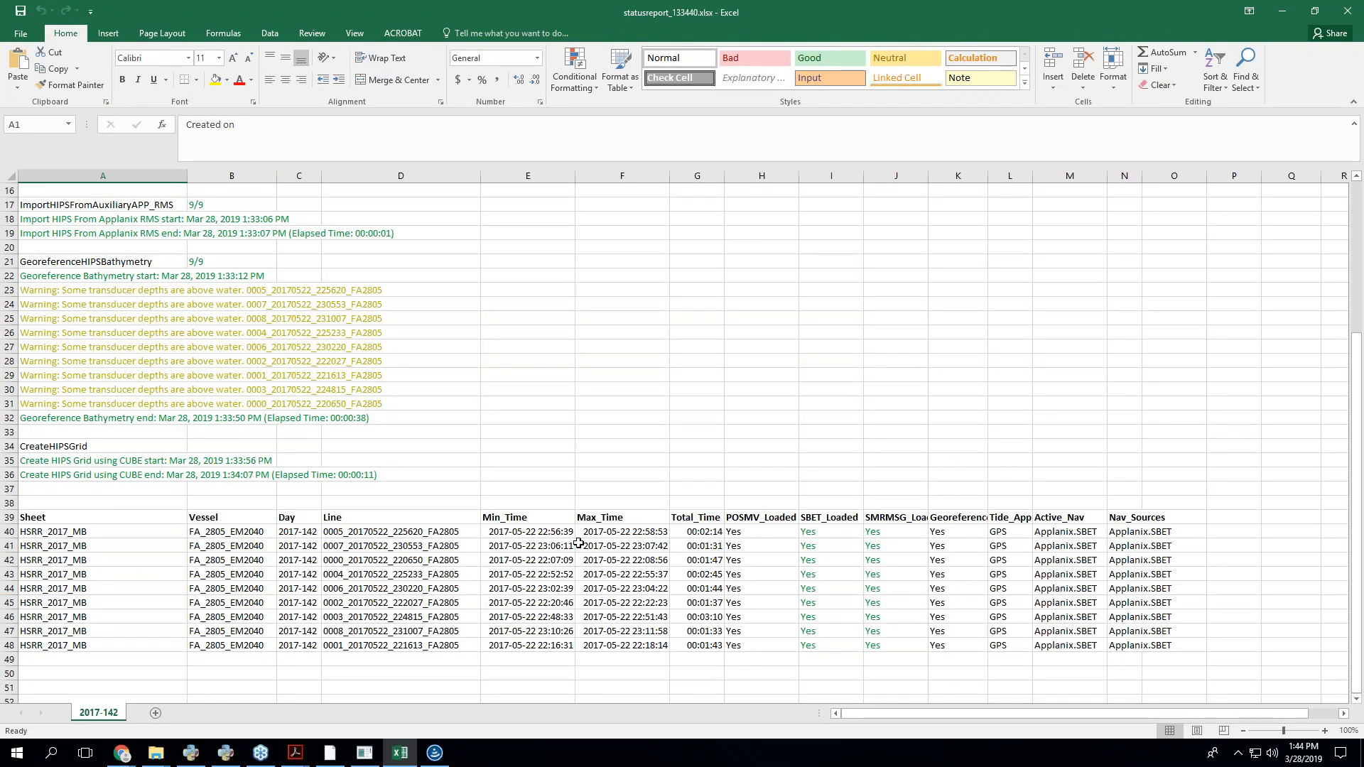
pyautogui.scroll(5, 579, 543)
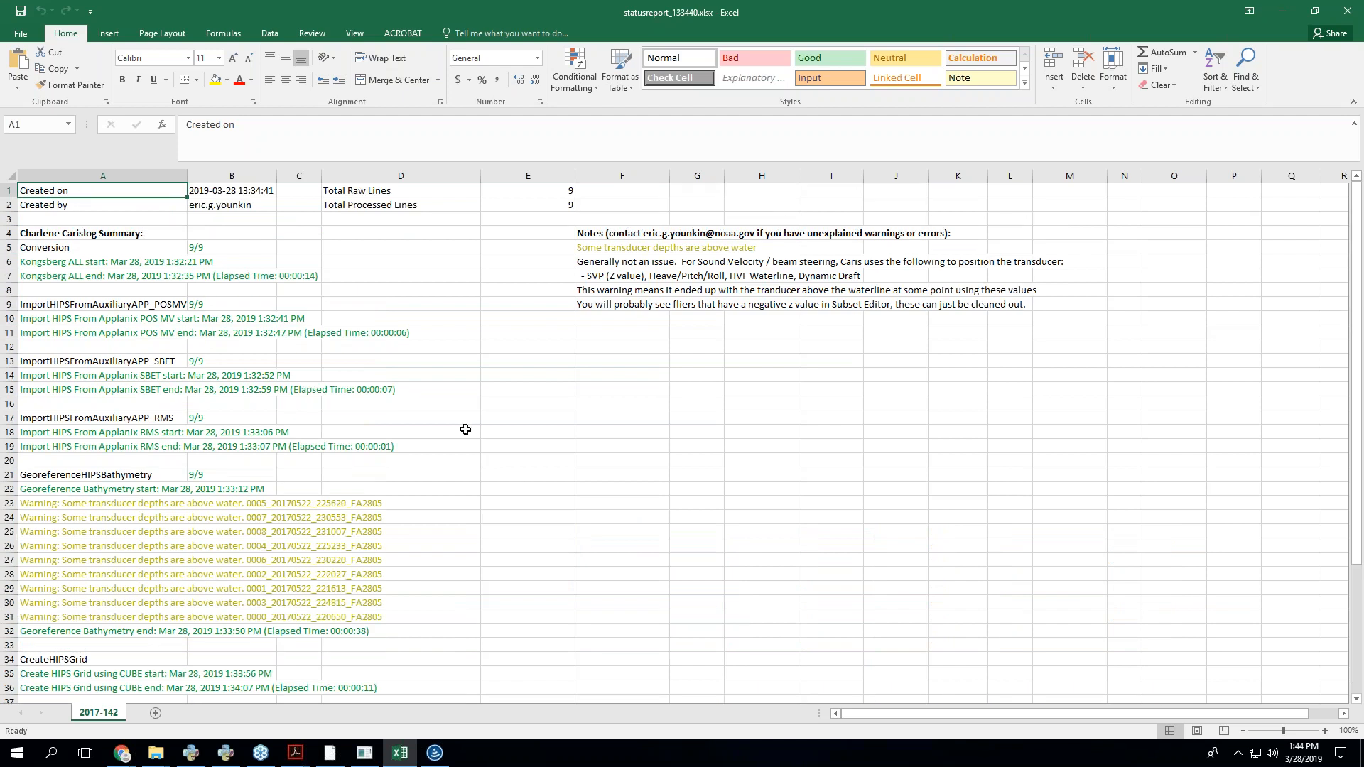
pyautogui.click(373, 761)
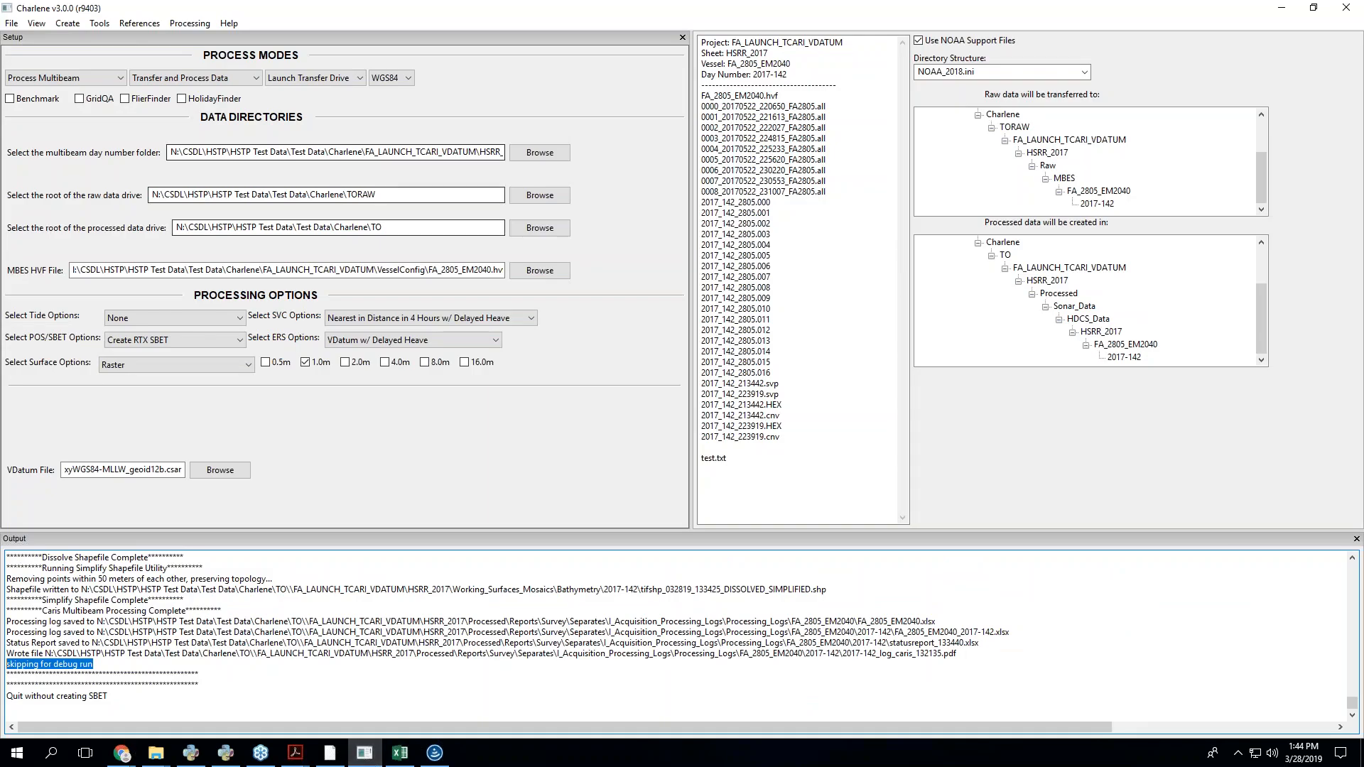
pyautogui.click(1282, 8)
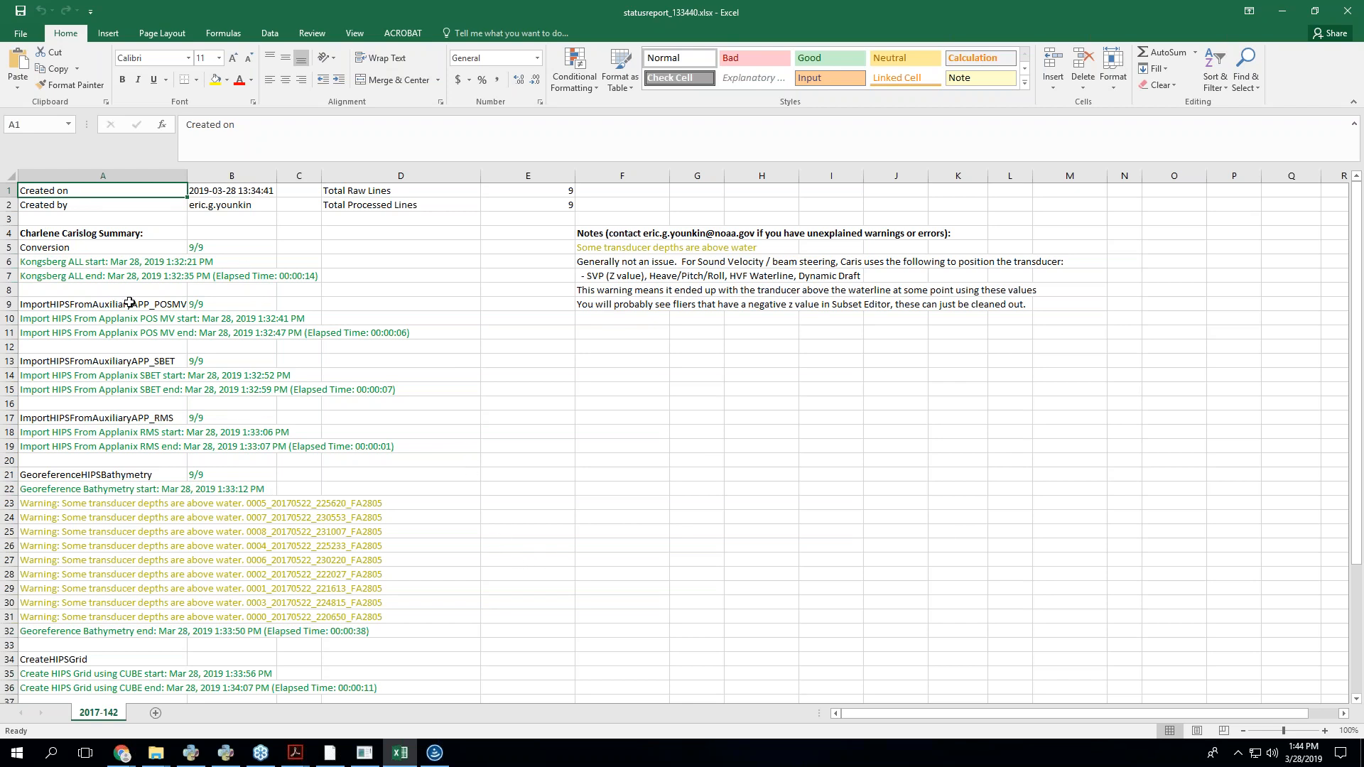
# - Examine the status report's GeoreferenceHIPSBathymetry transducer depth warnings in rows 23 to 31 and the explanatory notes in rows 5 to 9
pyautogui.scroll(-4, 200, 304)
pyautogui.scroll(-3, 594, 558)
pyautogui.scroll(2, 579, 518)
pyautogui.scroll(5, 487, 451)
pyautogui.moveTo(40, 504); pyautogui.dragTo(53, 618)
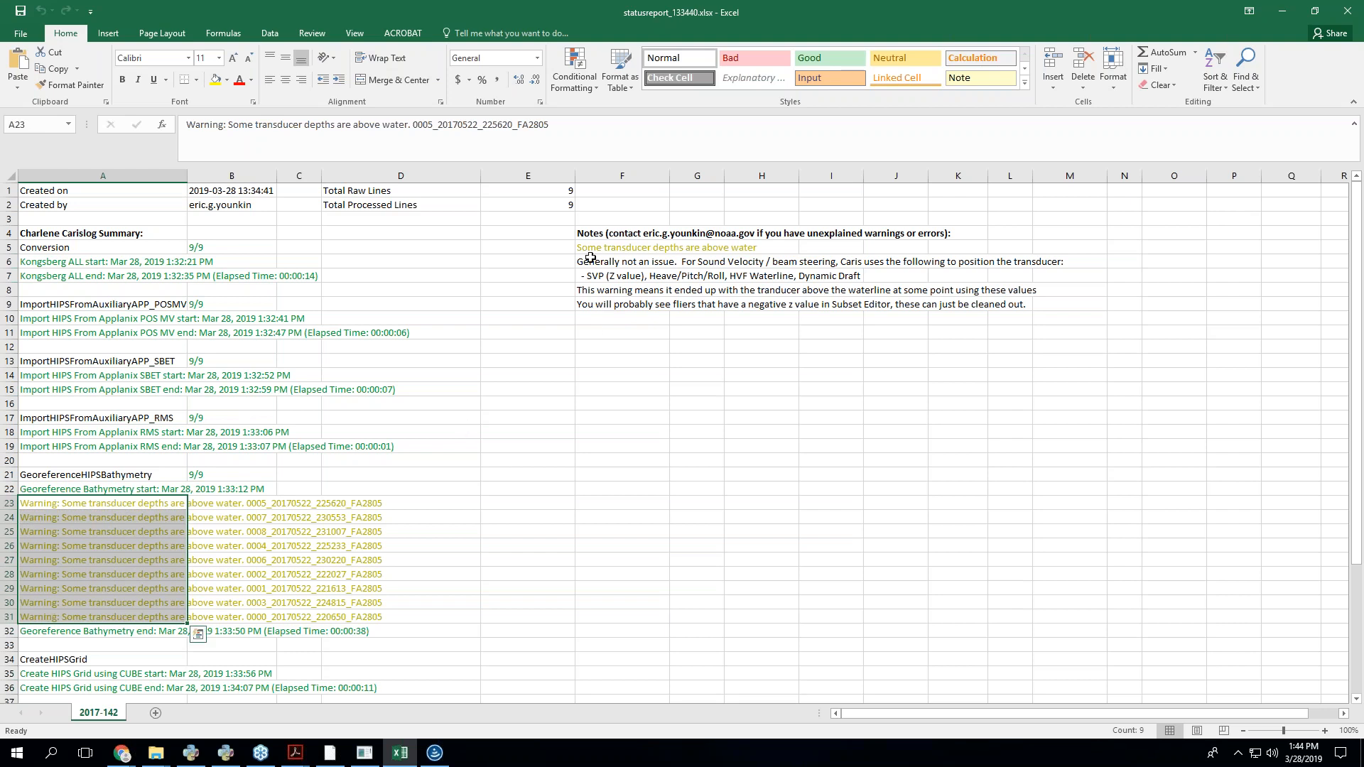
pyautogui.moveTo(591, 247); pyautogui.dragTo(1098, 307)
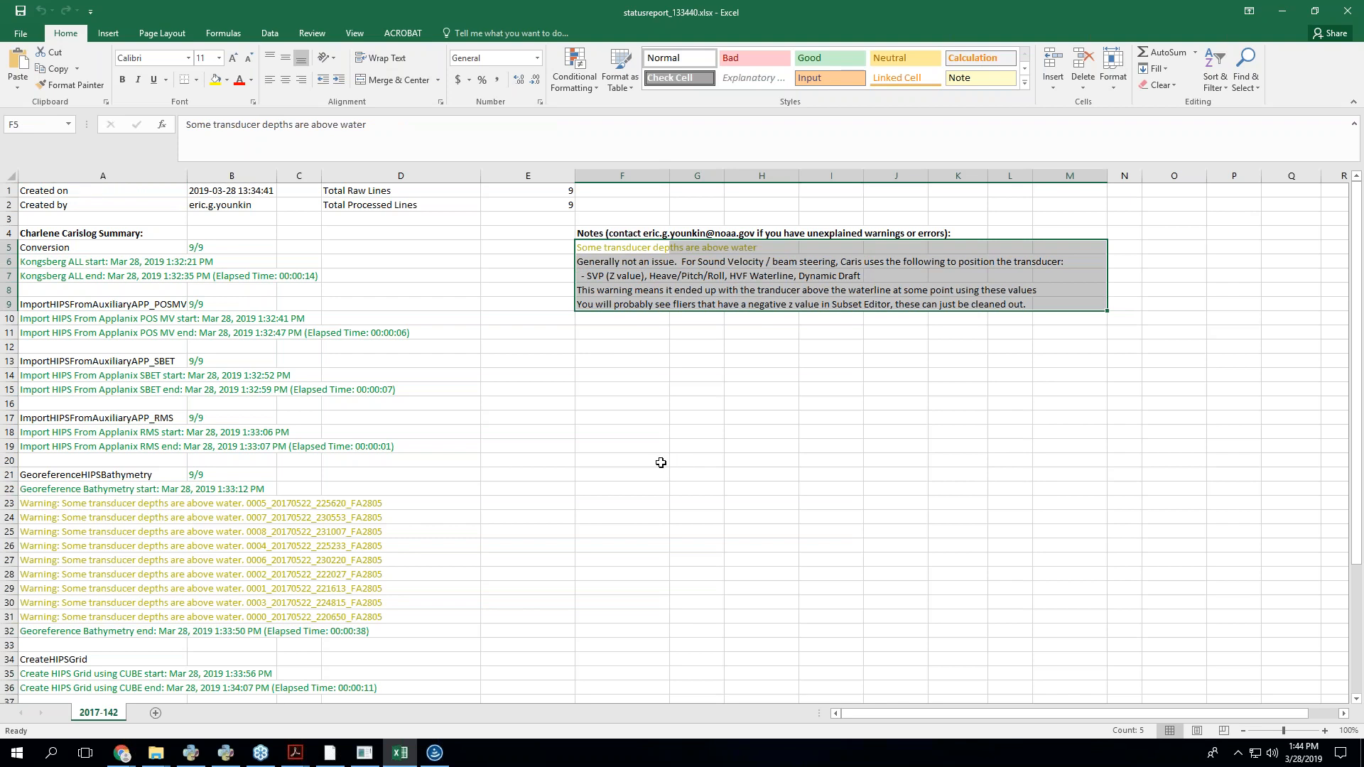
pyautogui.click(658, 462)
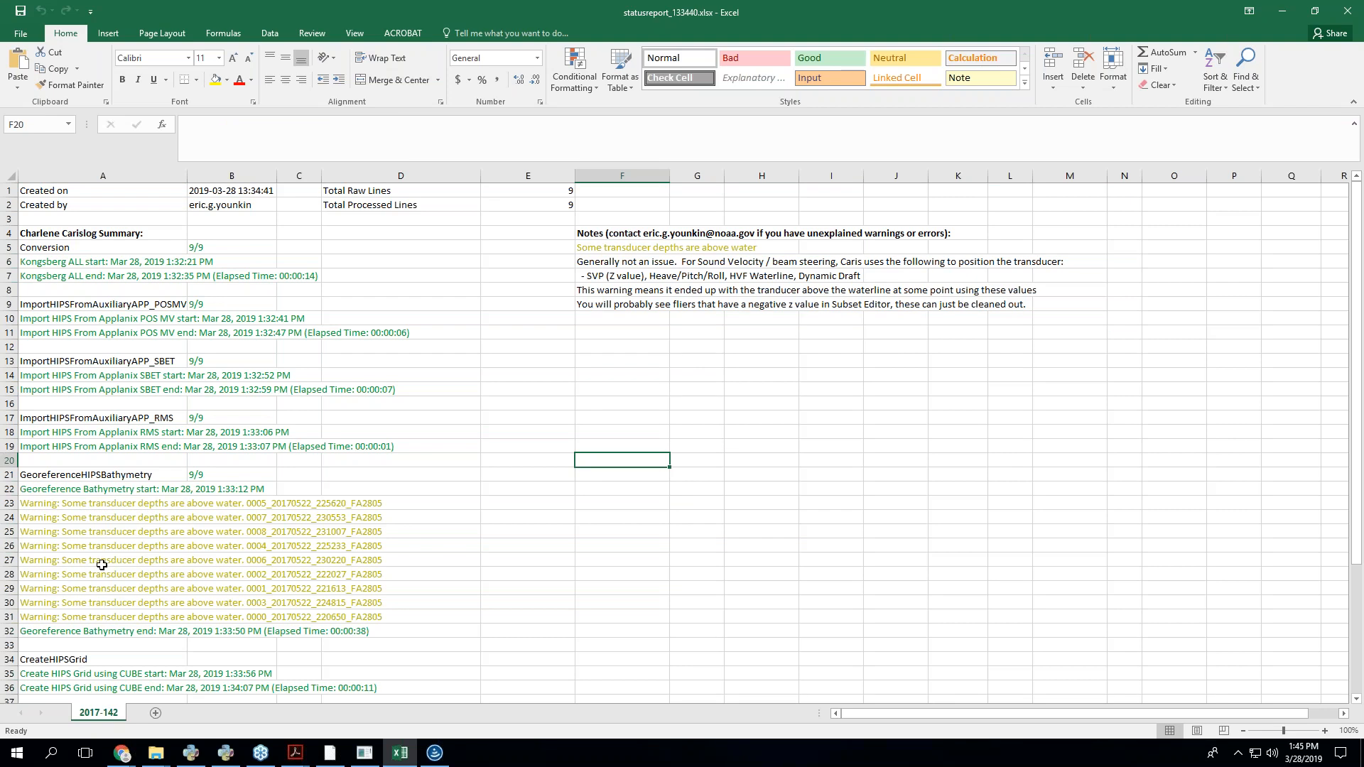
# - Review the CreateHIPSGrid section and the per-line table of the status report, and return to the top of the sheet
pyautogui.scroll(-2, 130, 561)
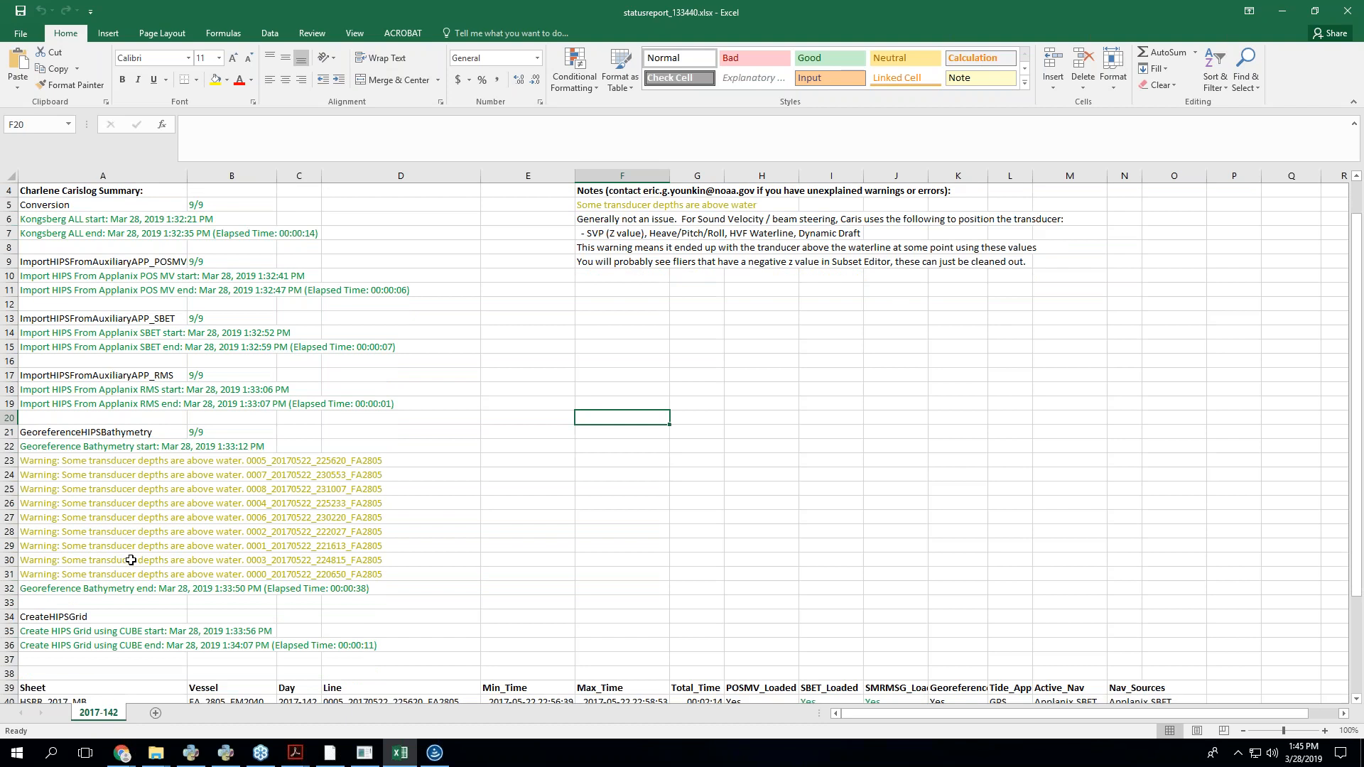
pyautogui.scroll(-4, 131, 561)
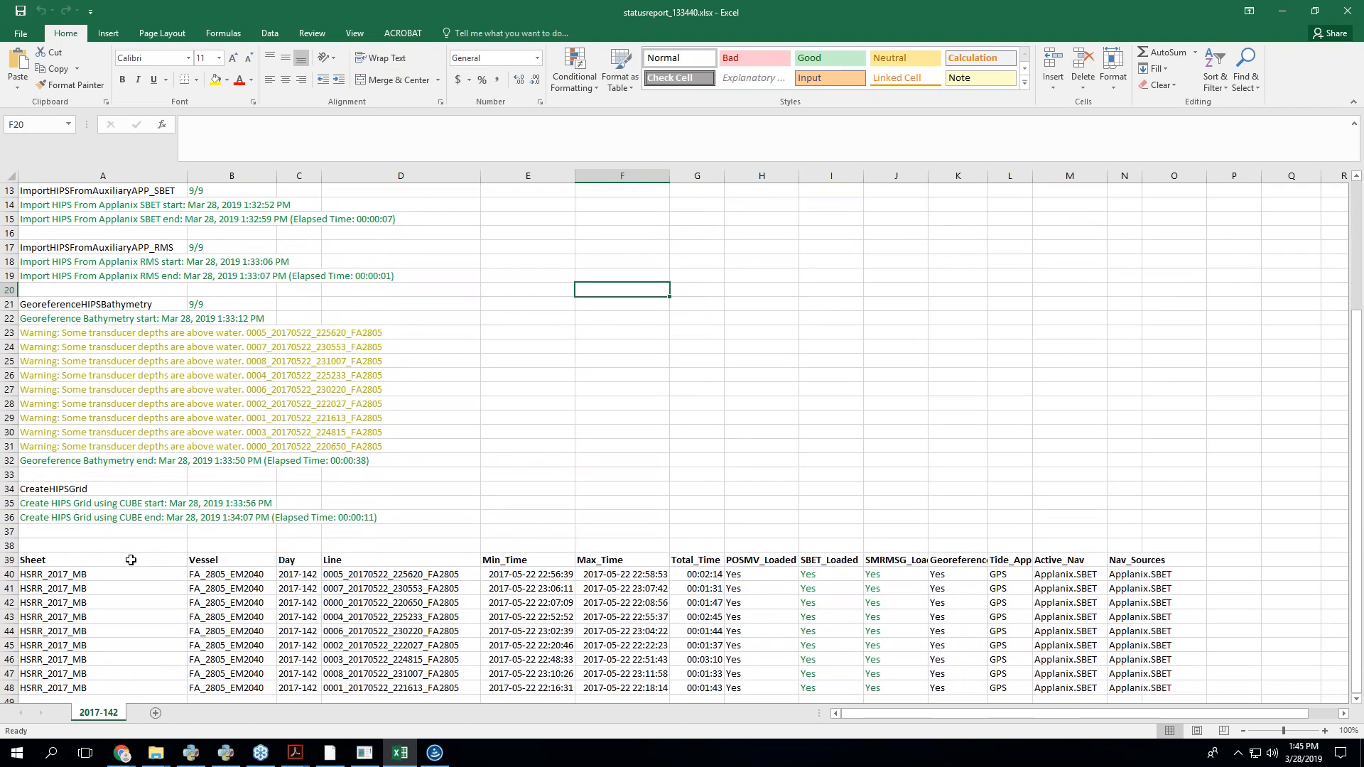
pyautogui.scroll(6, 131, 560)
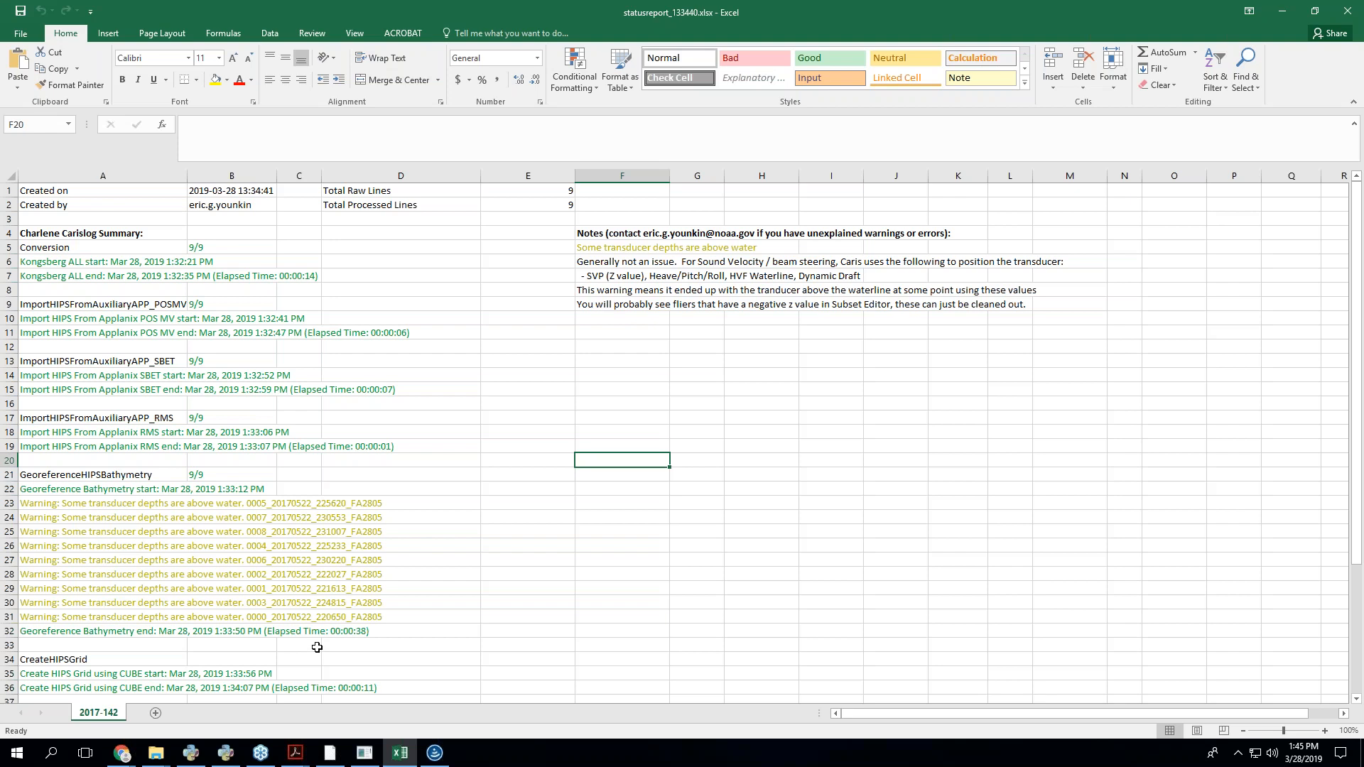
# - Switch to CARIS HIPS and SIPS and select the FA_2805_EM2040_2017-142_1m surface layer
pyautogui.moveTo(435, 754)
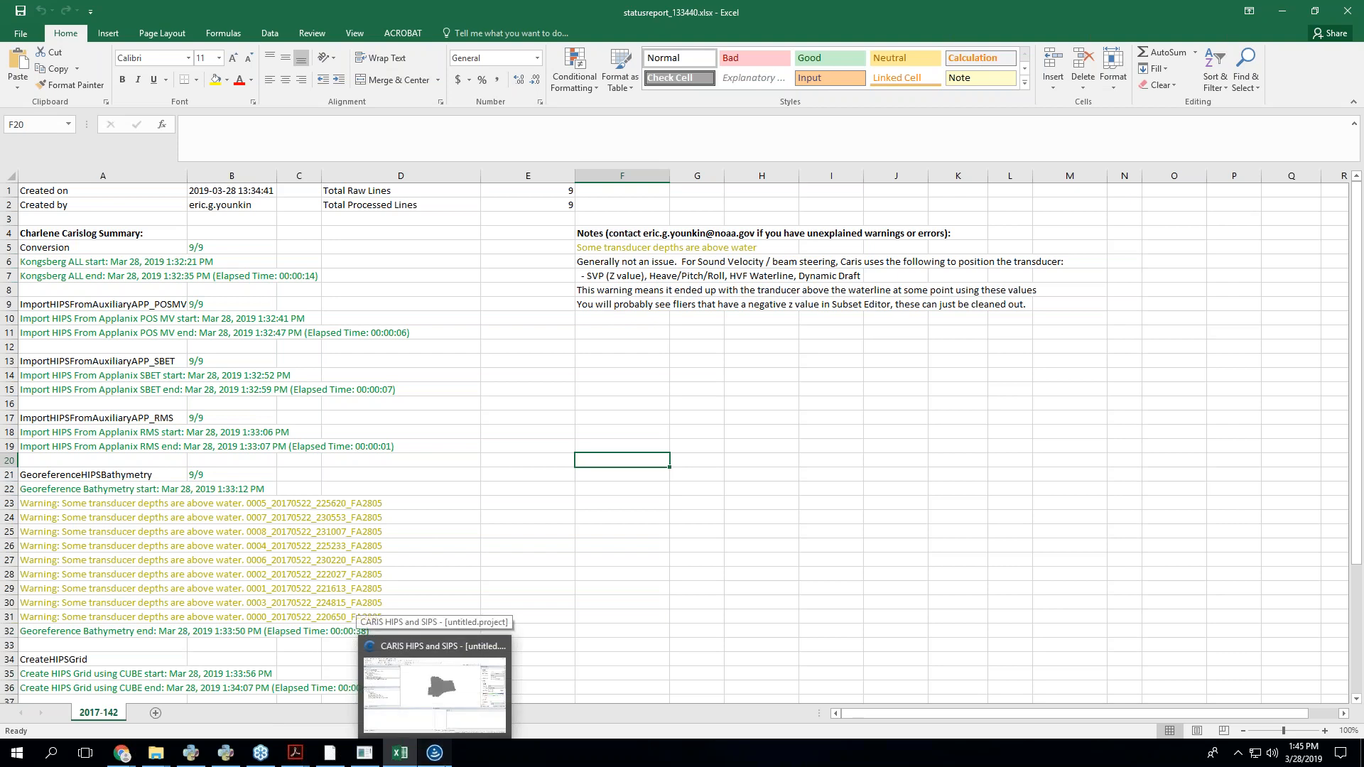
pyautogui.click(435, 686)
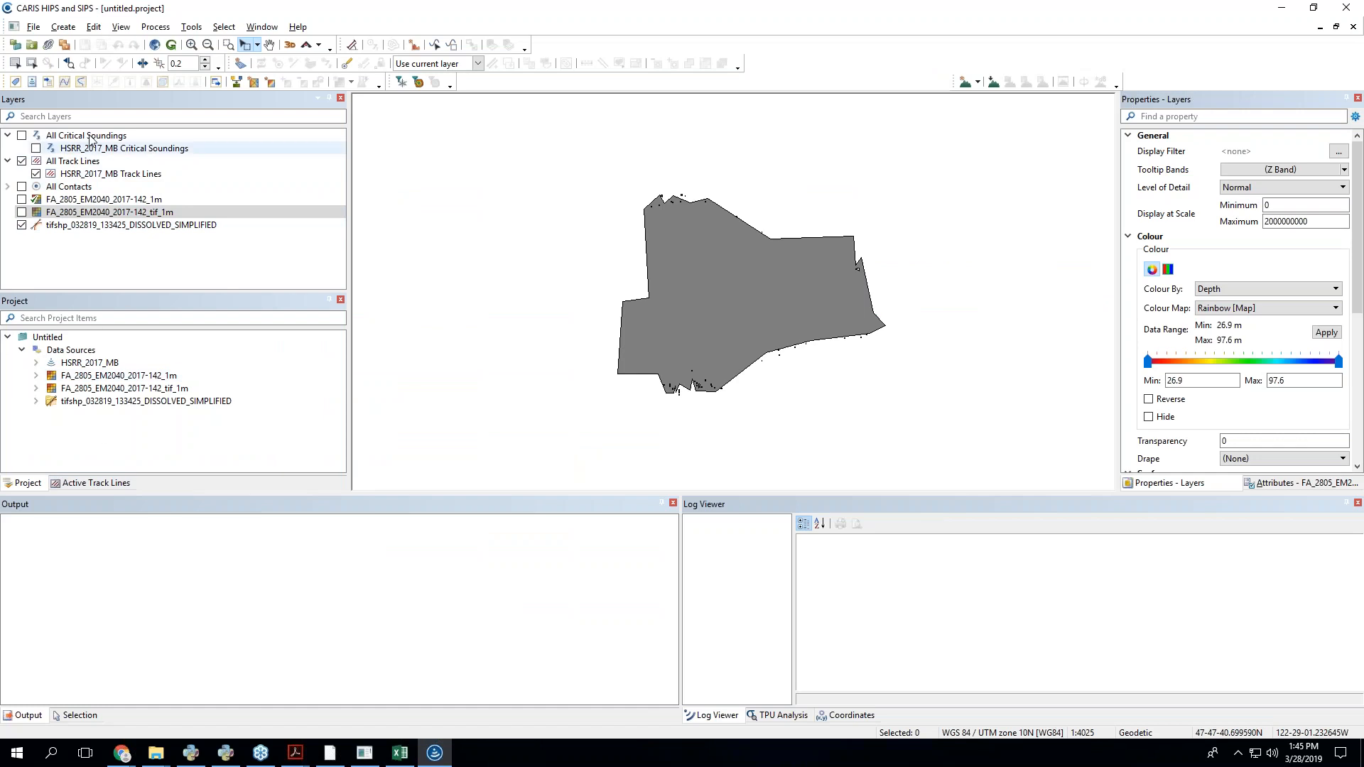
pyautogui.click(74, 200)
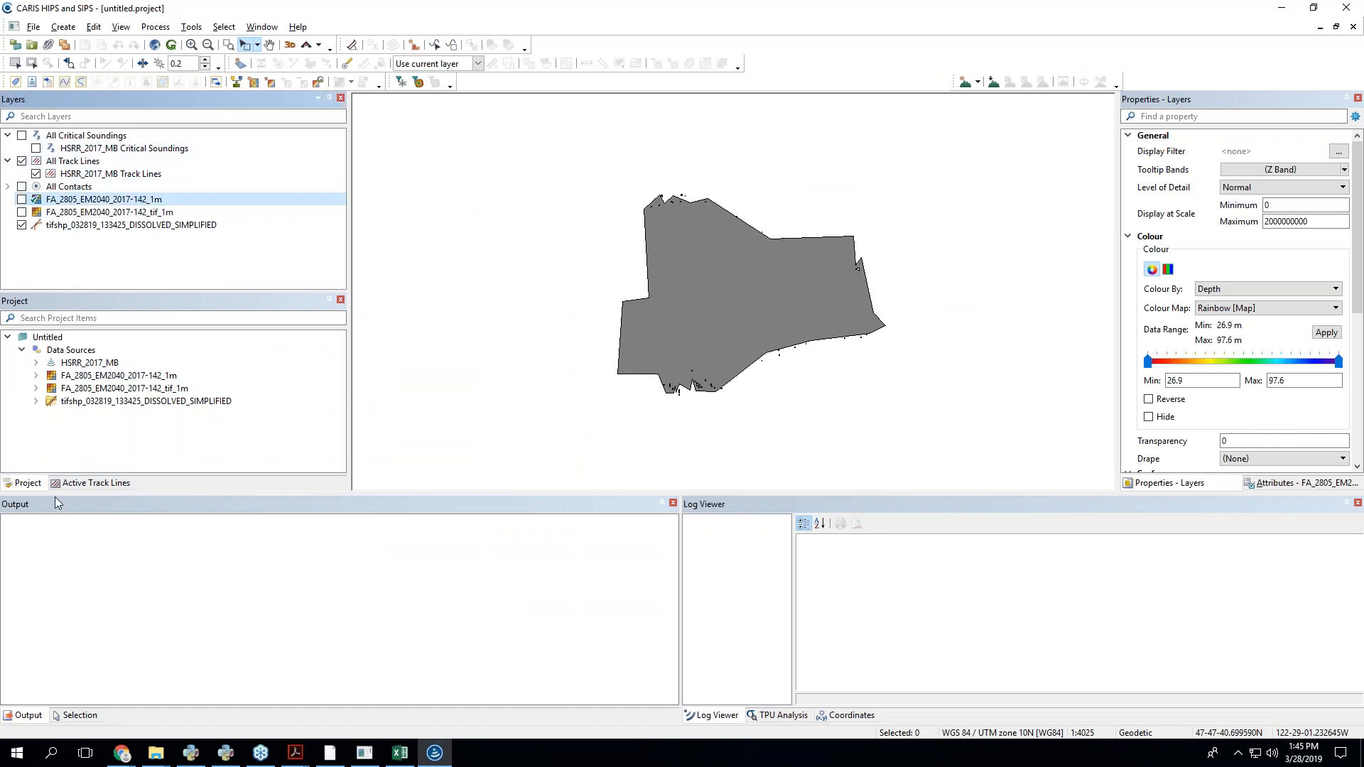
# - Expand the HSRR_2017_MB data source and its Track Lines node in the project tree
pyautogui.click(88, 364)
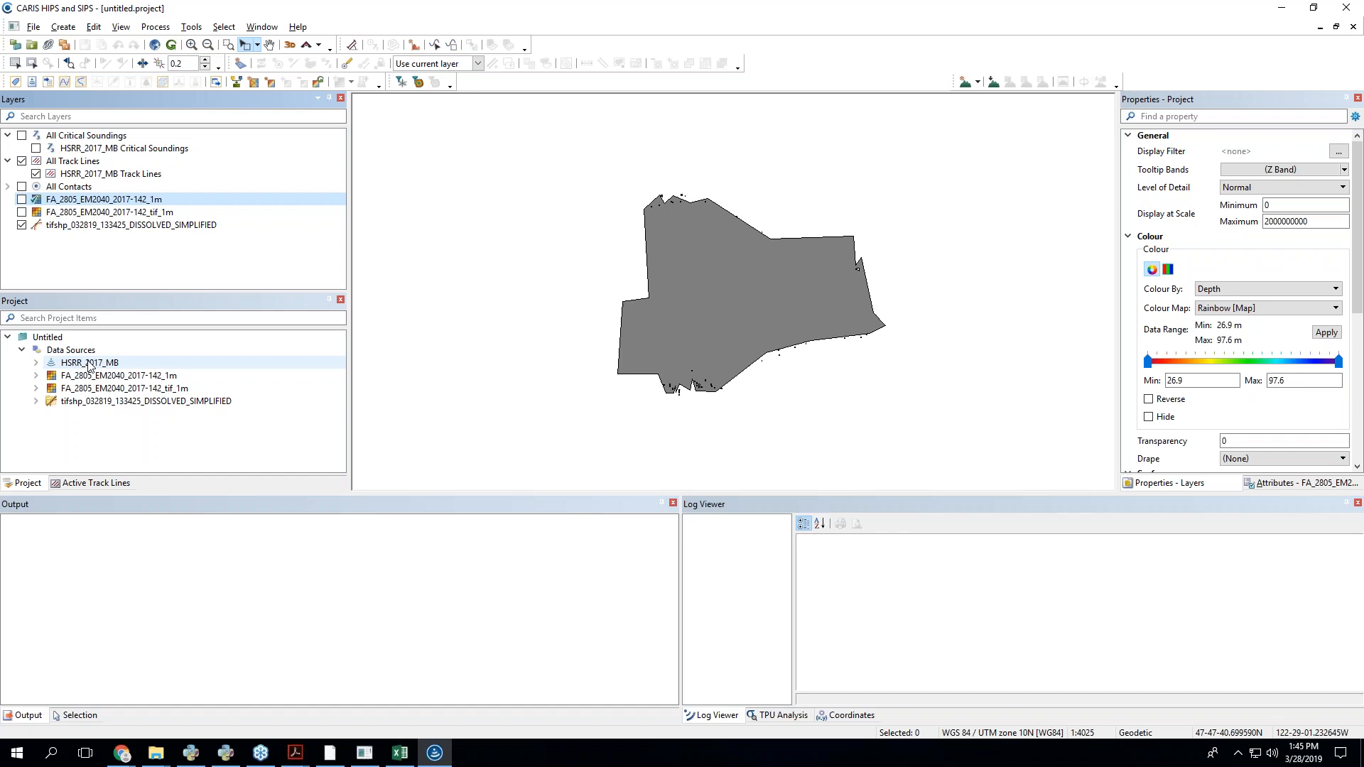
pyautogui.click(37, 363)
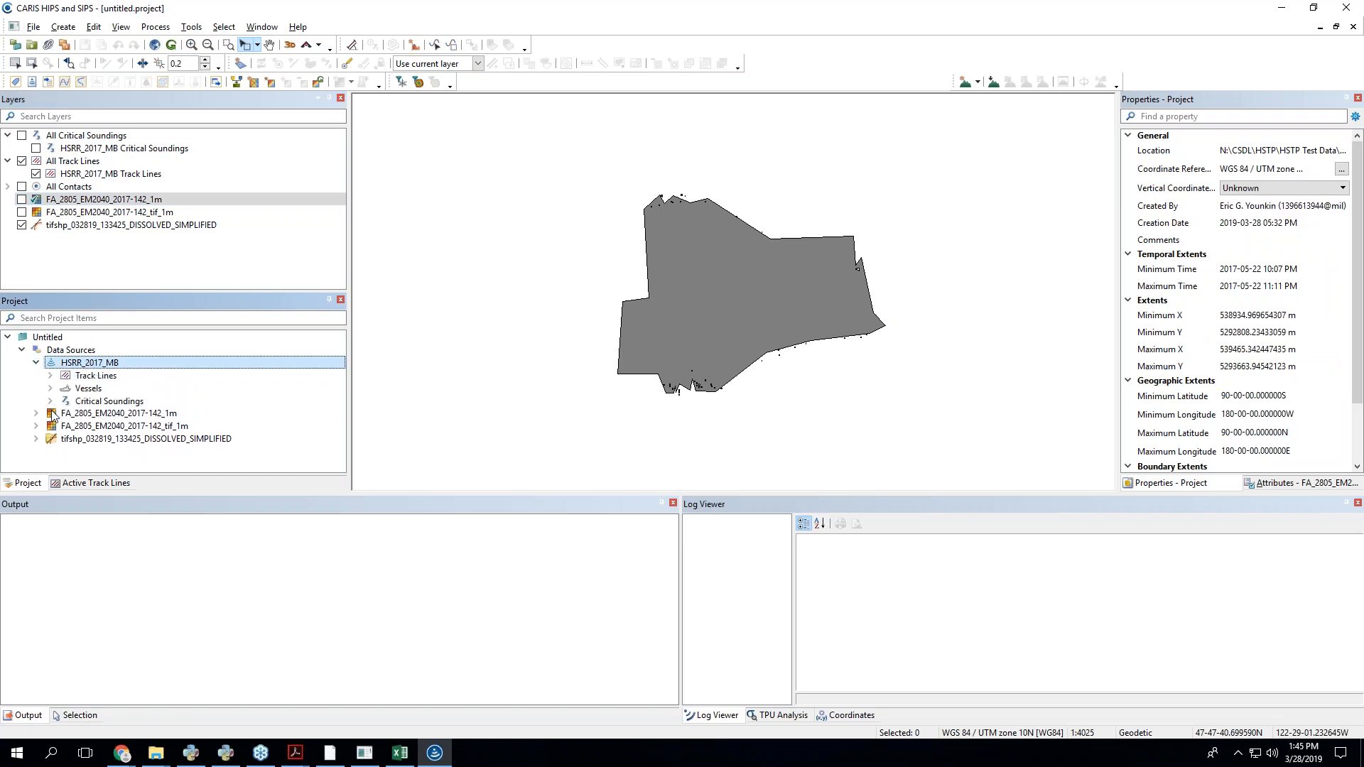
pyautogui.click(107, 377)
pyautogui.click(48, 377)
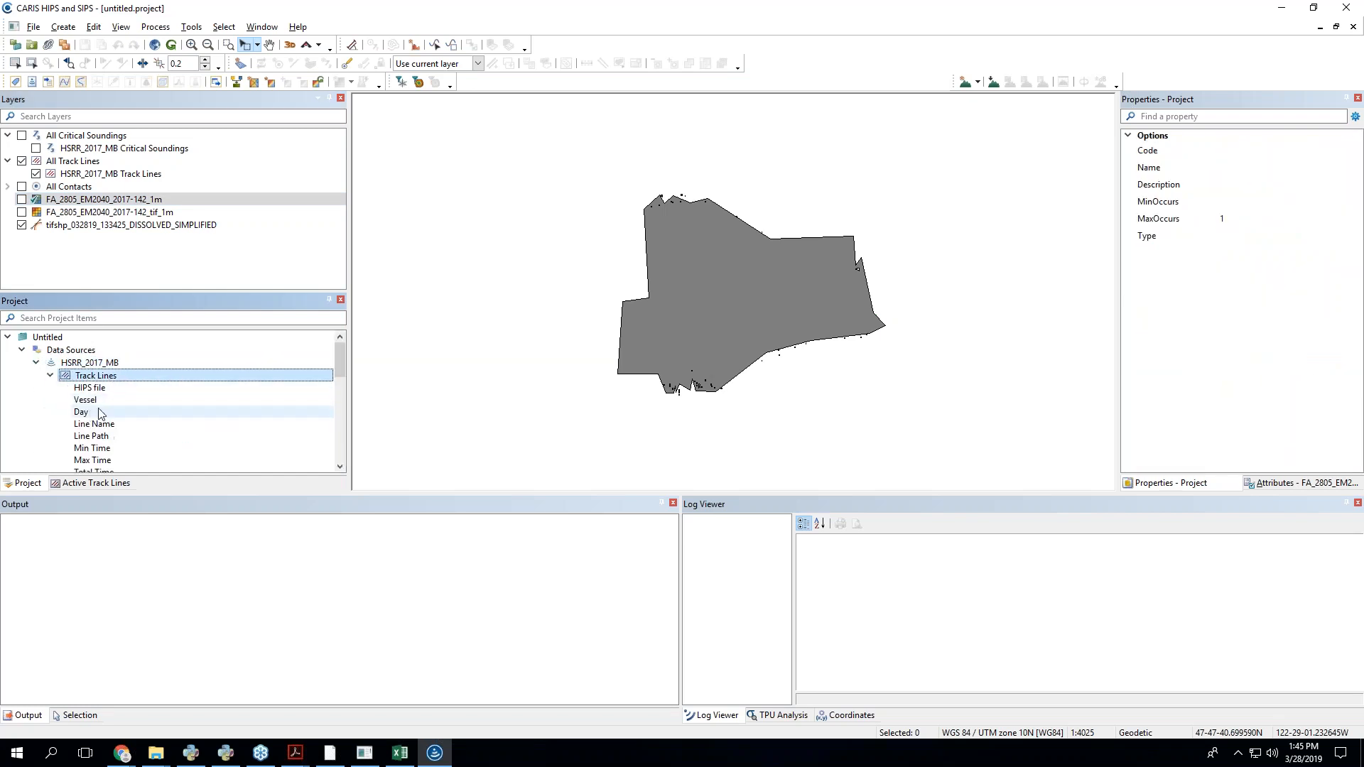
# - Select the HSRR_2017_MB Track Lines layer, hide the tifshp_032819_133425_DISSOLVED_SIMPLIFIED layer and select the northernmost track line in the map
pyautogui.click(79, 162)
pyautogui.click(84, 174)
pyautogui.click(21, 224)
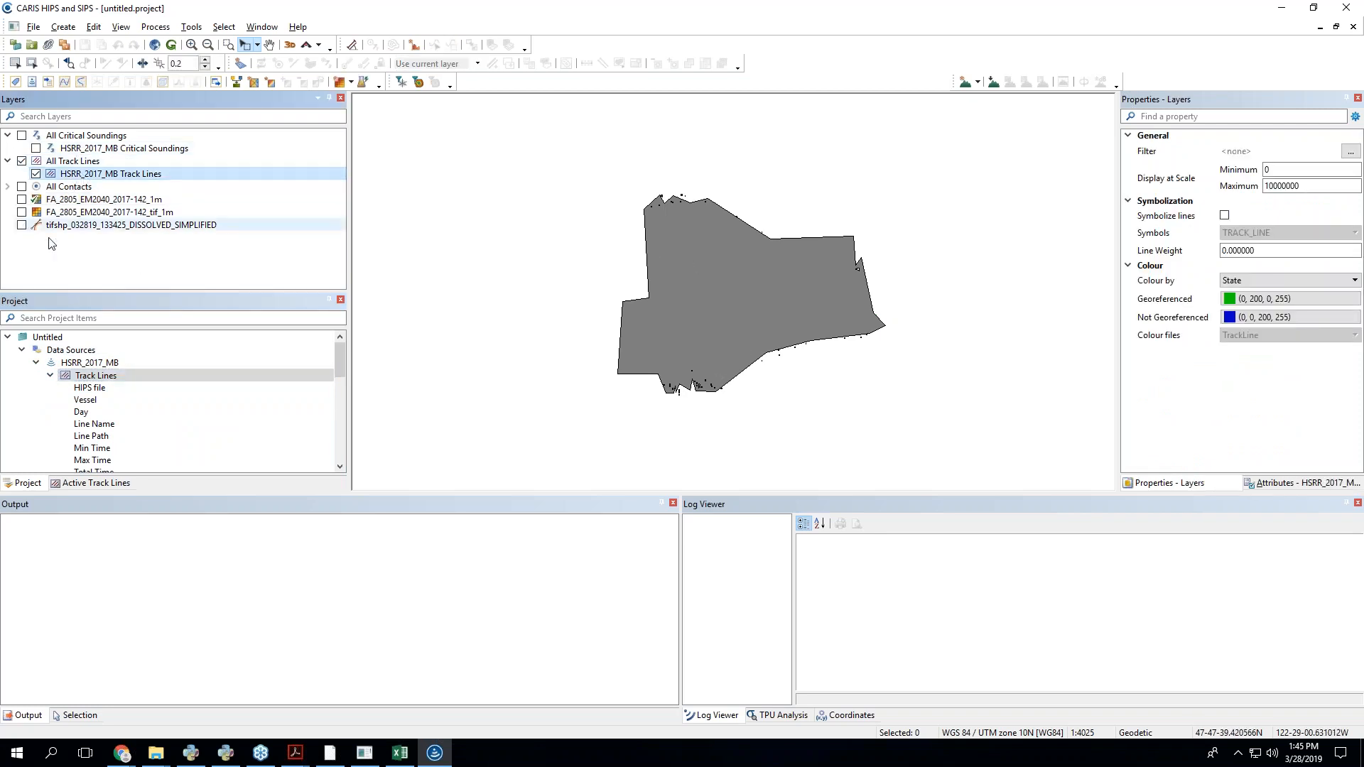
pyautogui.click(800, 249)
# - Review the selected line's Kongsberg ALL, Applanix POS MV, SBET, RMS and Georeference Bathymetry entries in an enlarged, floating Log Viewer, and dock it back
pyautogui.doubleClick(805, 505)
pyautogui.moveTo(346, 117); pyautogui.dragTo(138, 44)
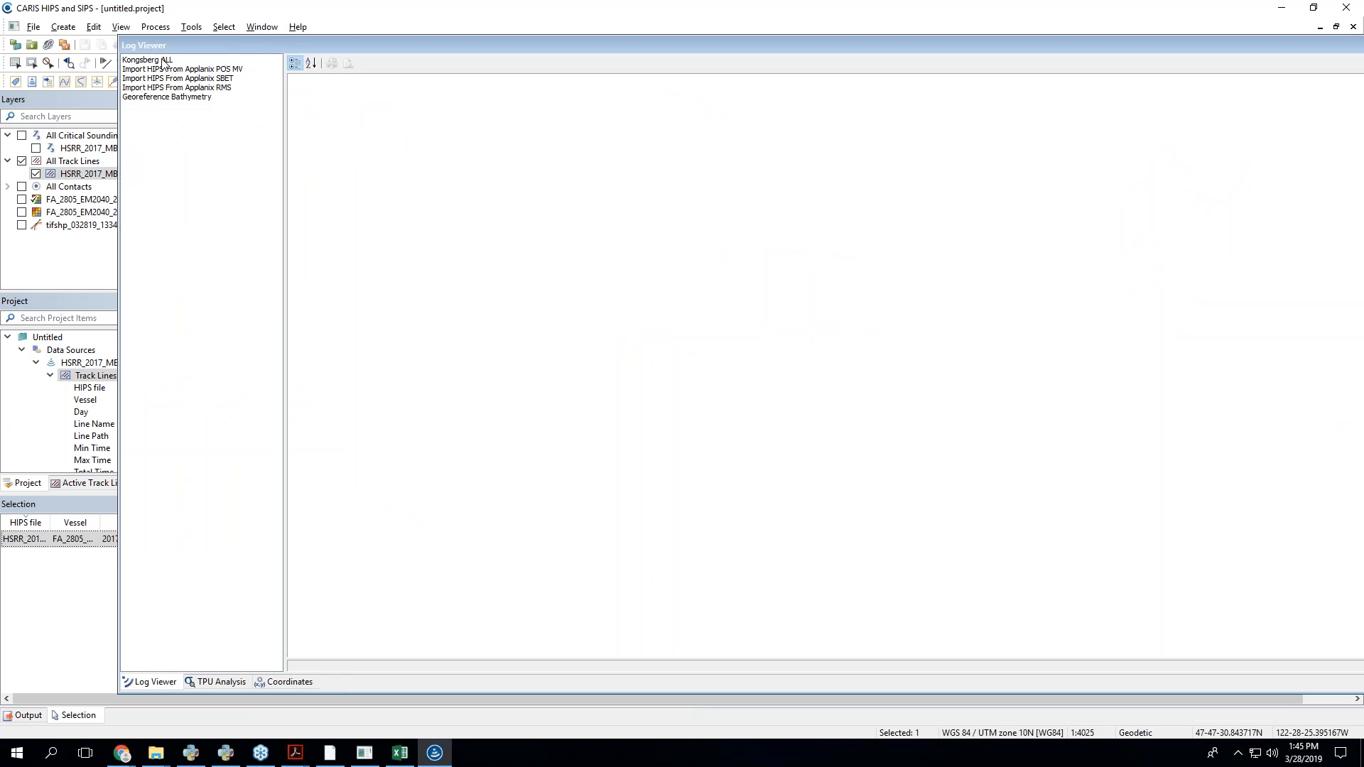
pyautogui.click(163, 63)
pyautogui.click(184, 71)
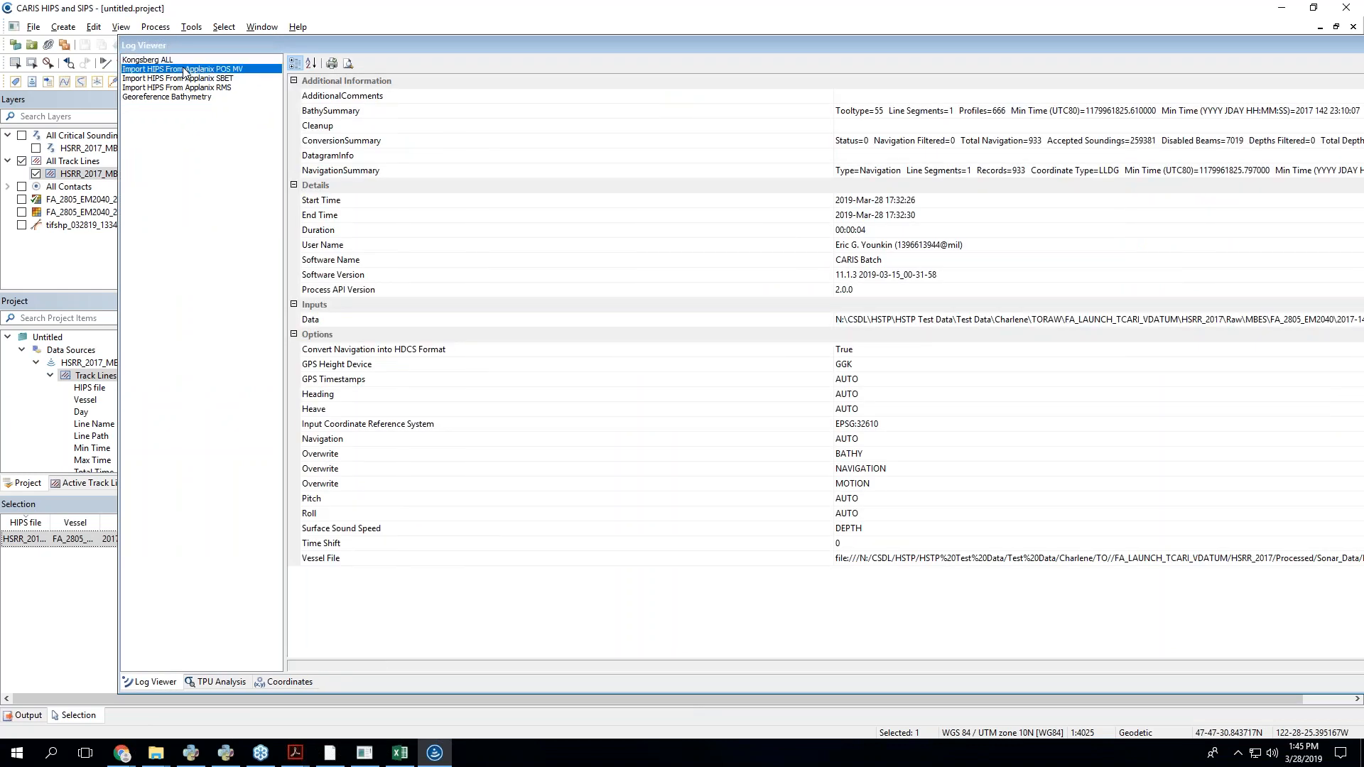
pyautogui.click(203, 79)
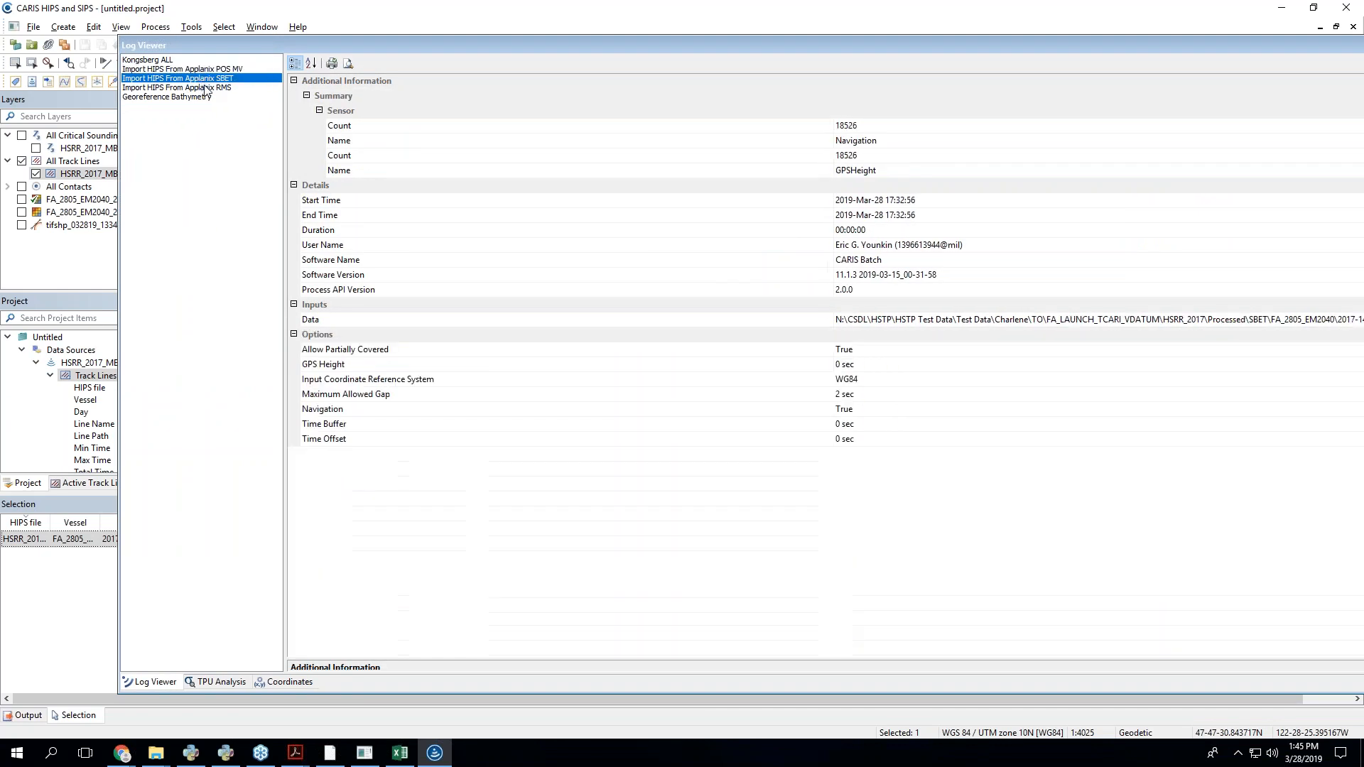
pyautogui.click(206, 87)
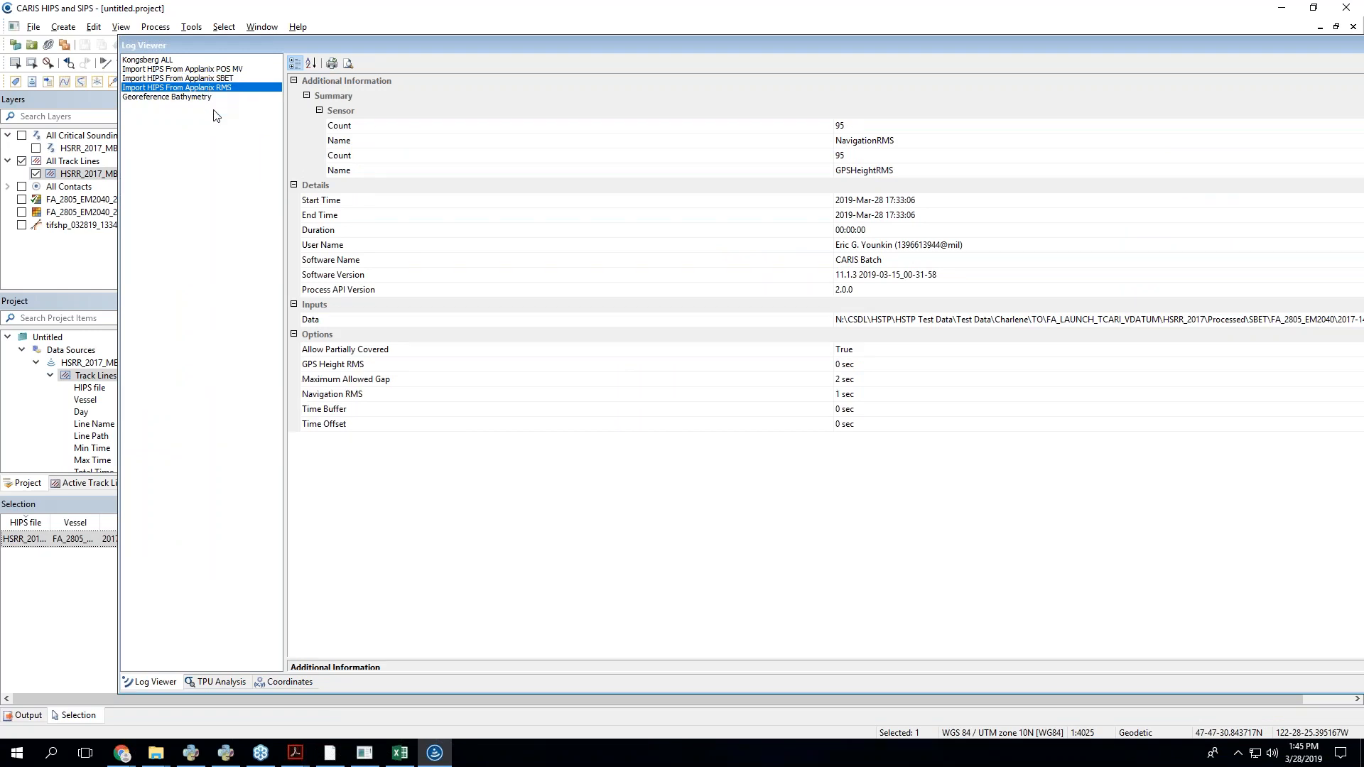
pyautogui.click(196, 99)
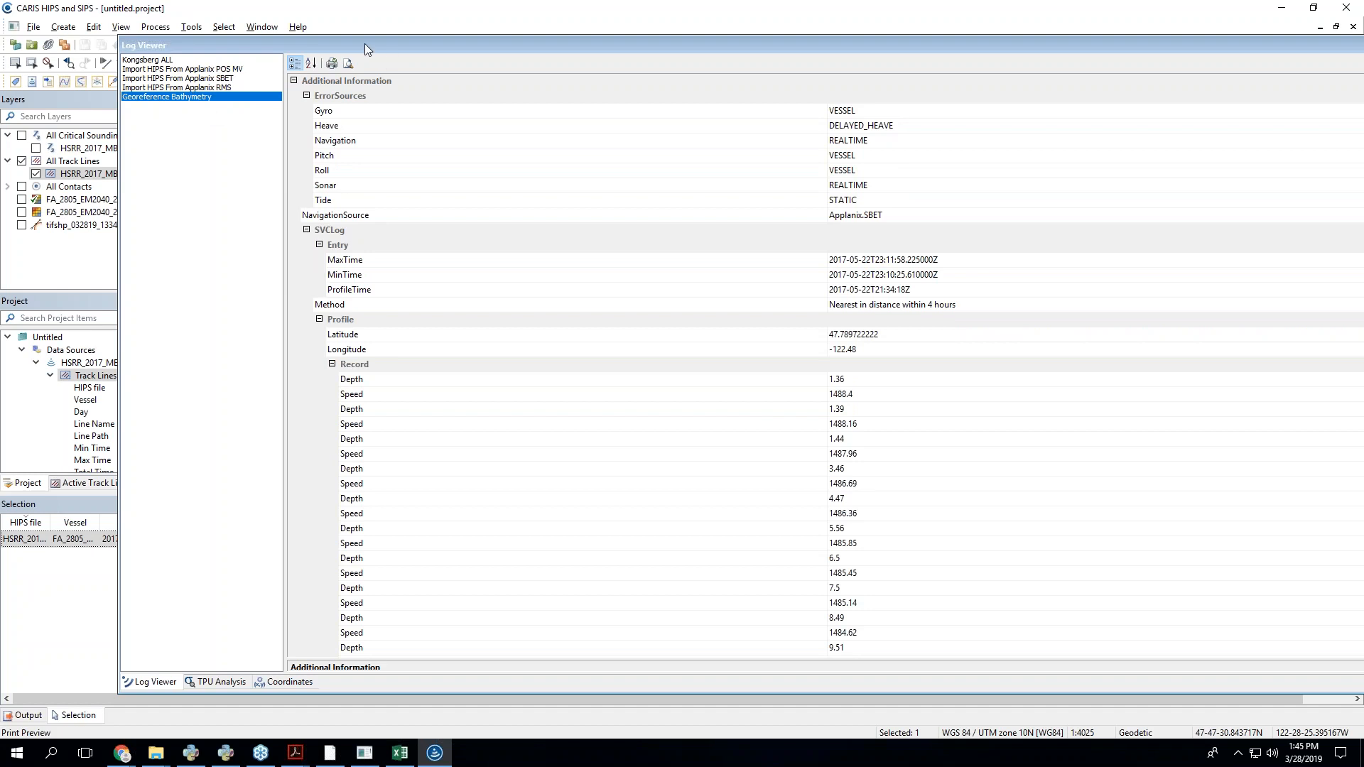
pyautogui.moveTo(403, 44); pyautogui.dragTo(702, 609)
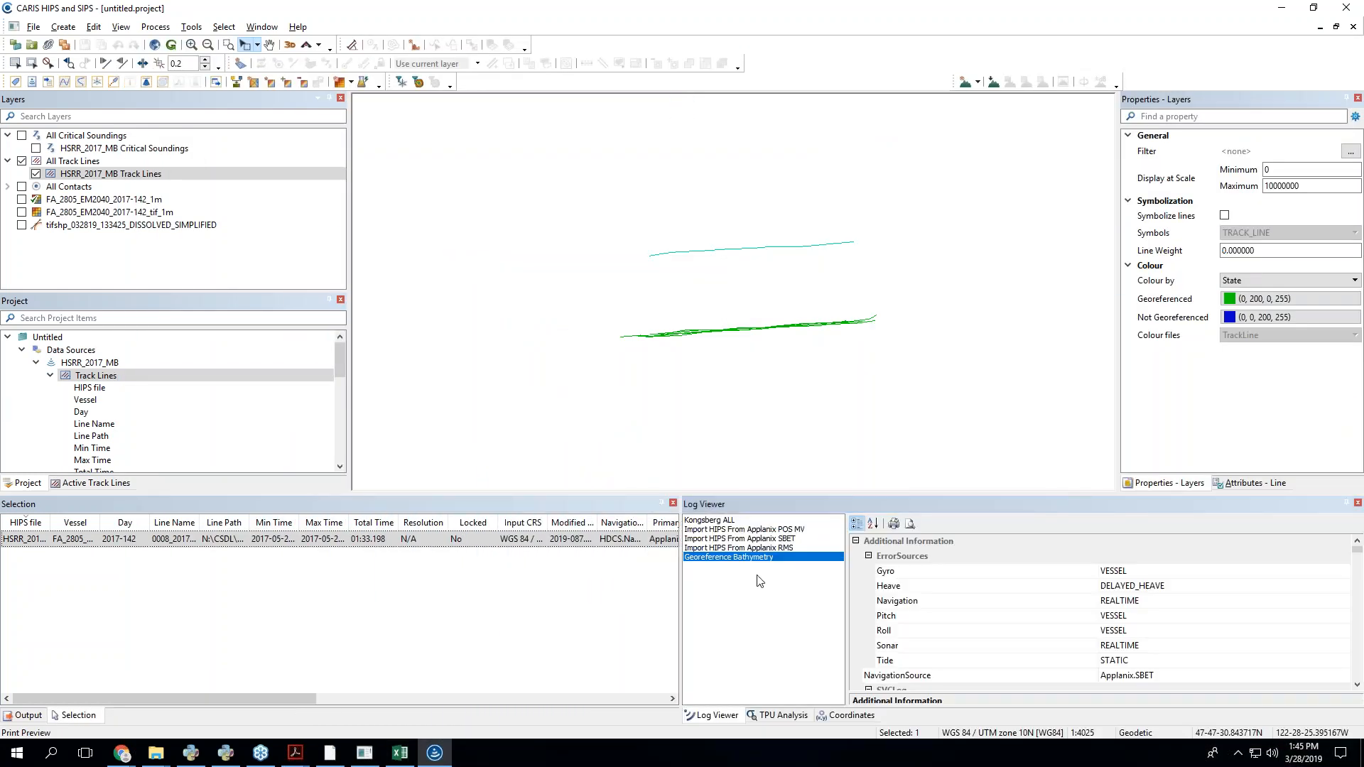
pyautogui.click(759, 539)
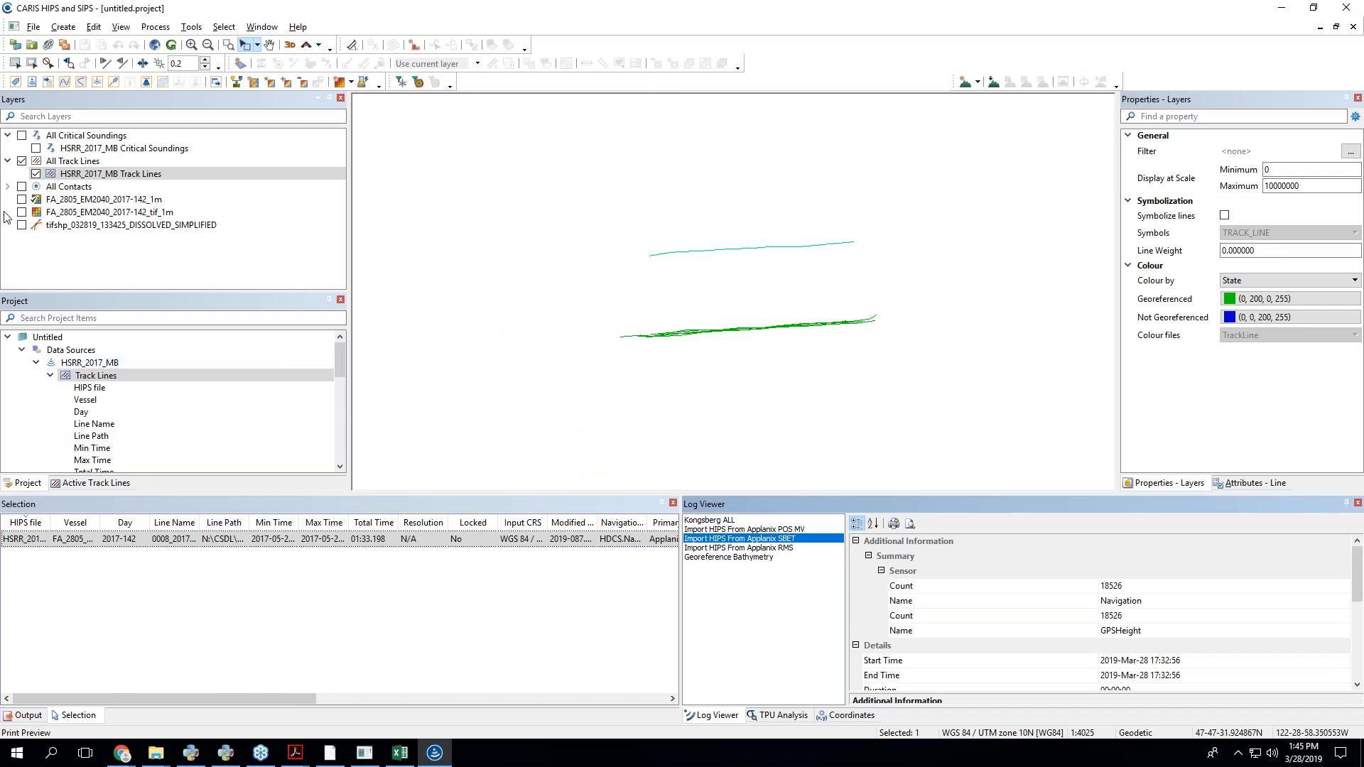
# - Select the track lines together on the map and step through their records in the selection list, returning to the first one
pyautogui.moveTo(633, 200); pyautogui.dragTo(875, 427)
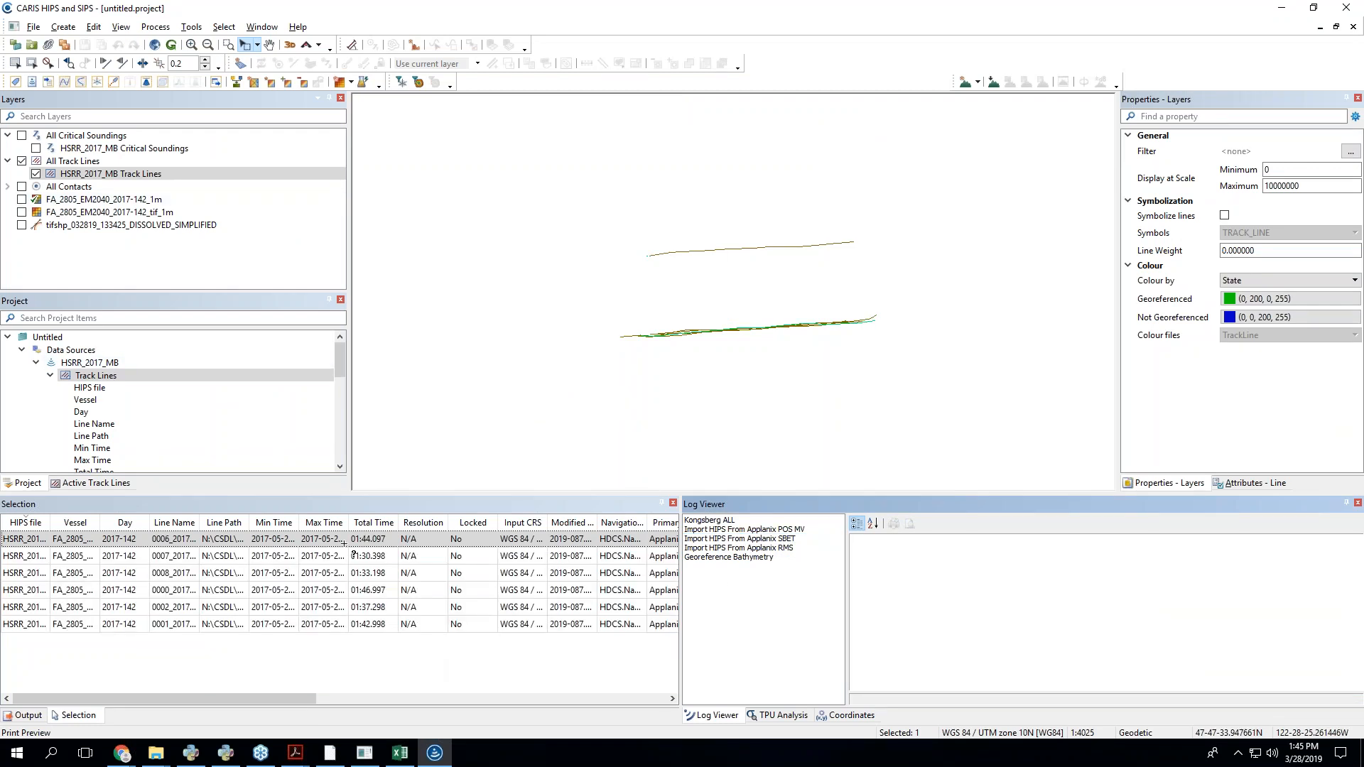
pyautogui.click(353, 556)
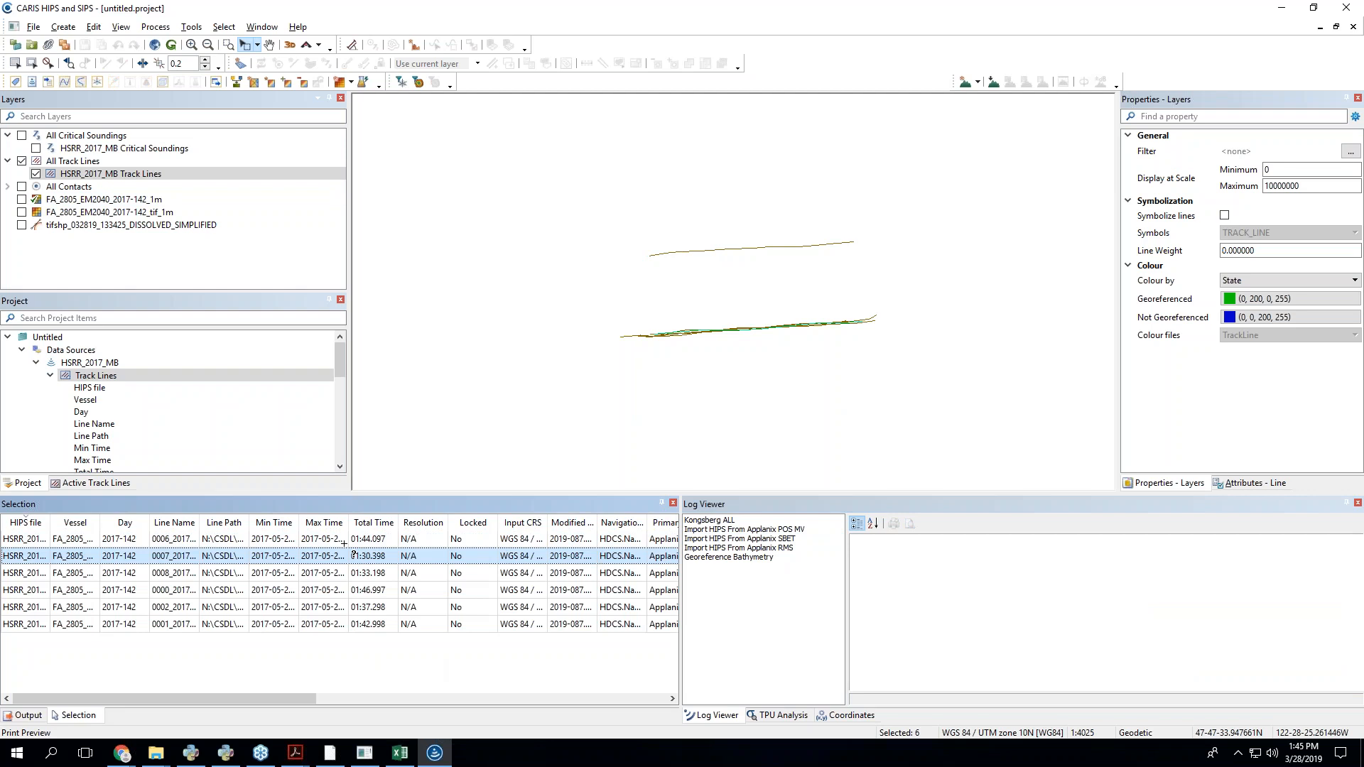
pyautogui.press('Down')
pyautogui.press('Down')
pyautogui.press('Down')
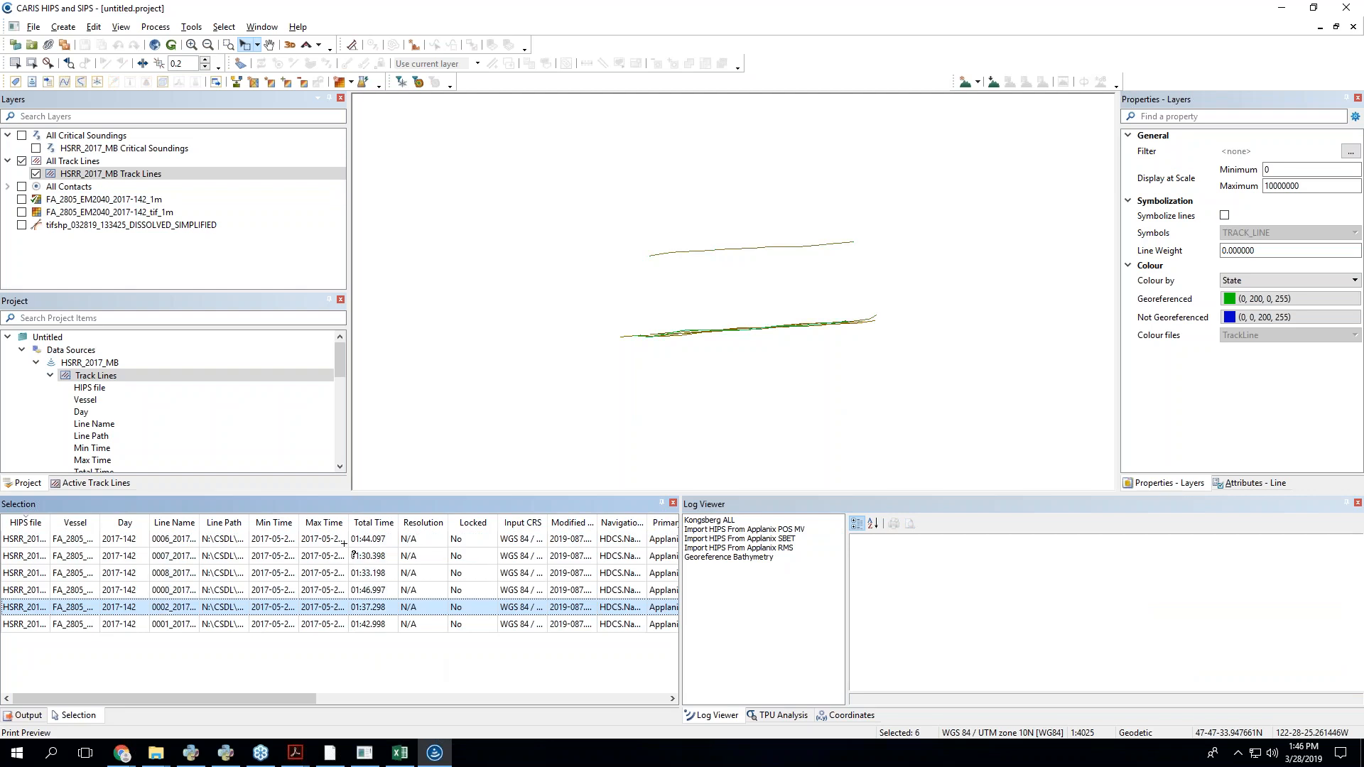
pyautogui.press('Down')
pyautogui.click(319, 540)
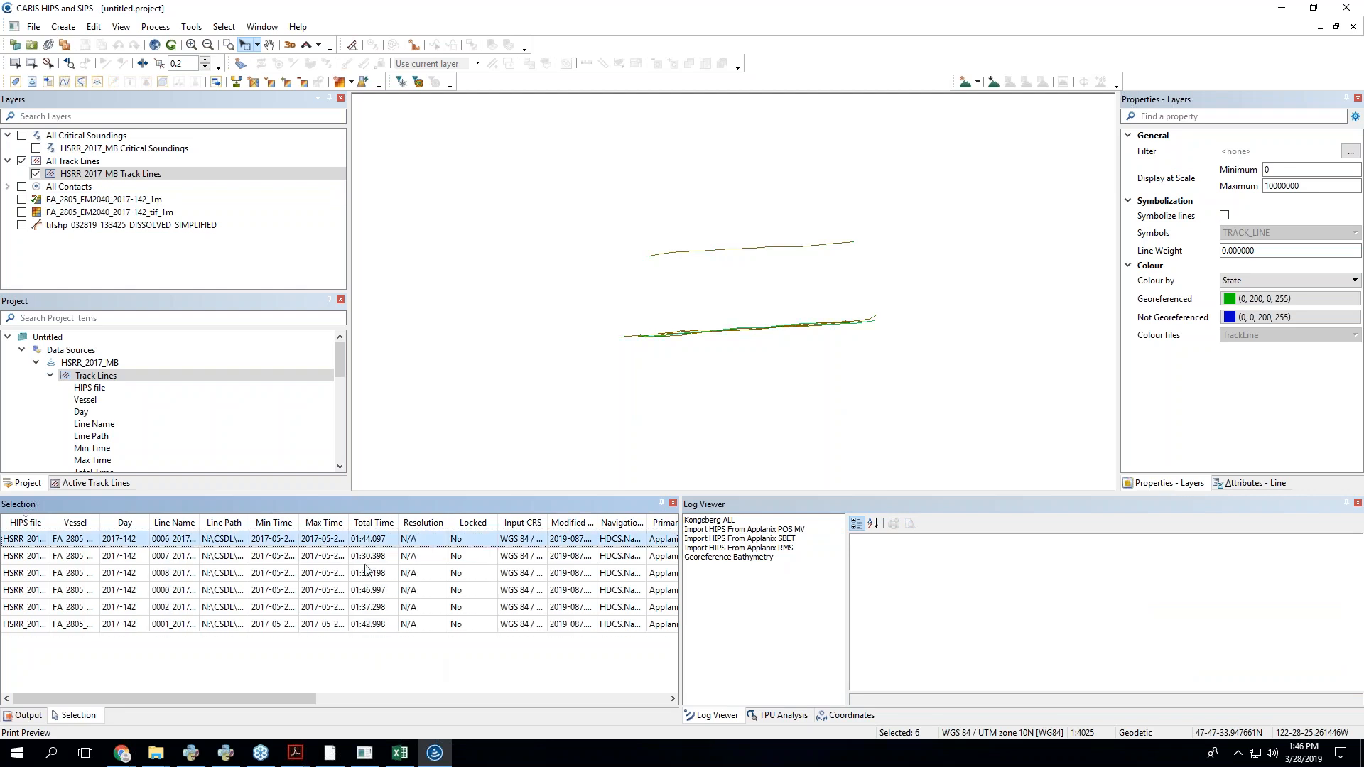
# - Switch to the Excel status report and bring File Explorer's 2017-142 folder window in front, moving it fully into view
pyautogui.click(399, 753)
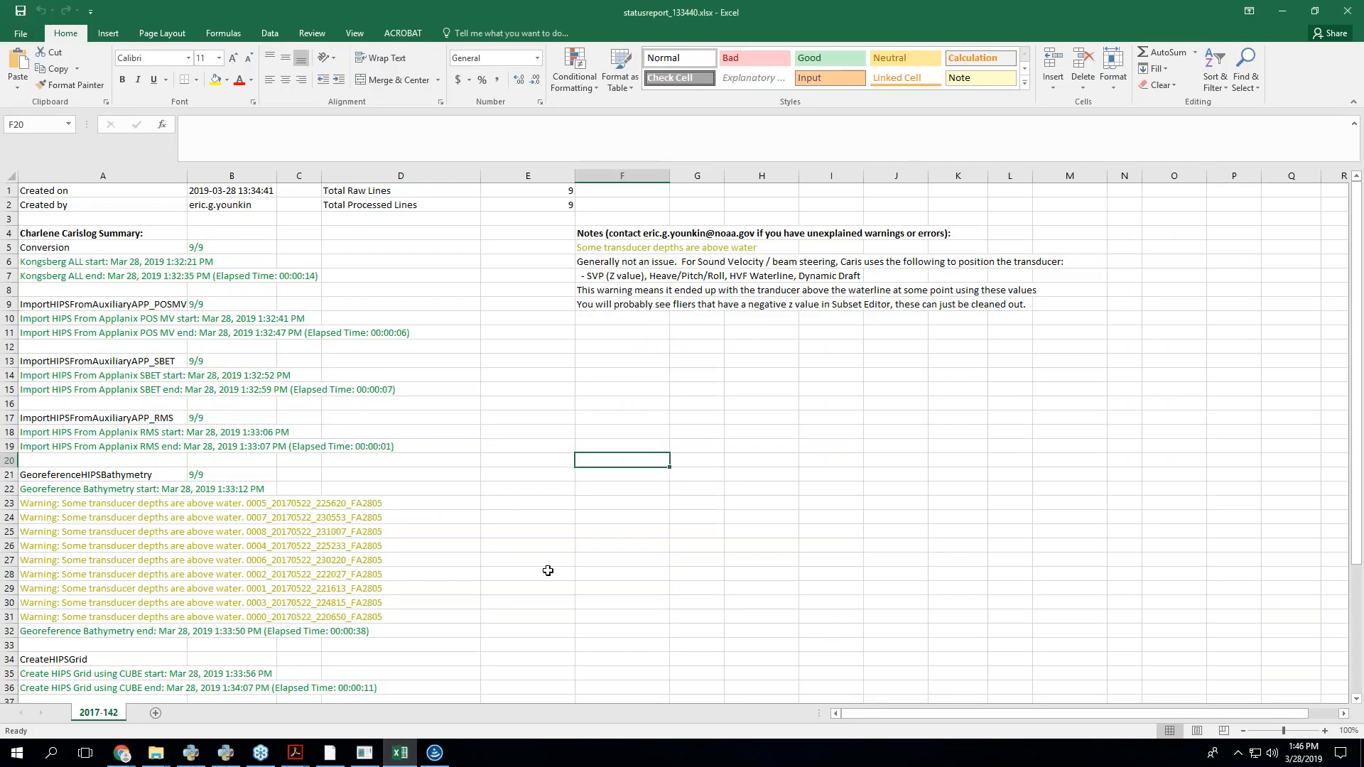
pyautogui.moveTo(154, 762)
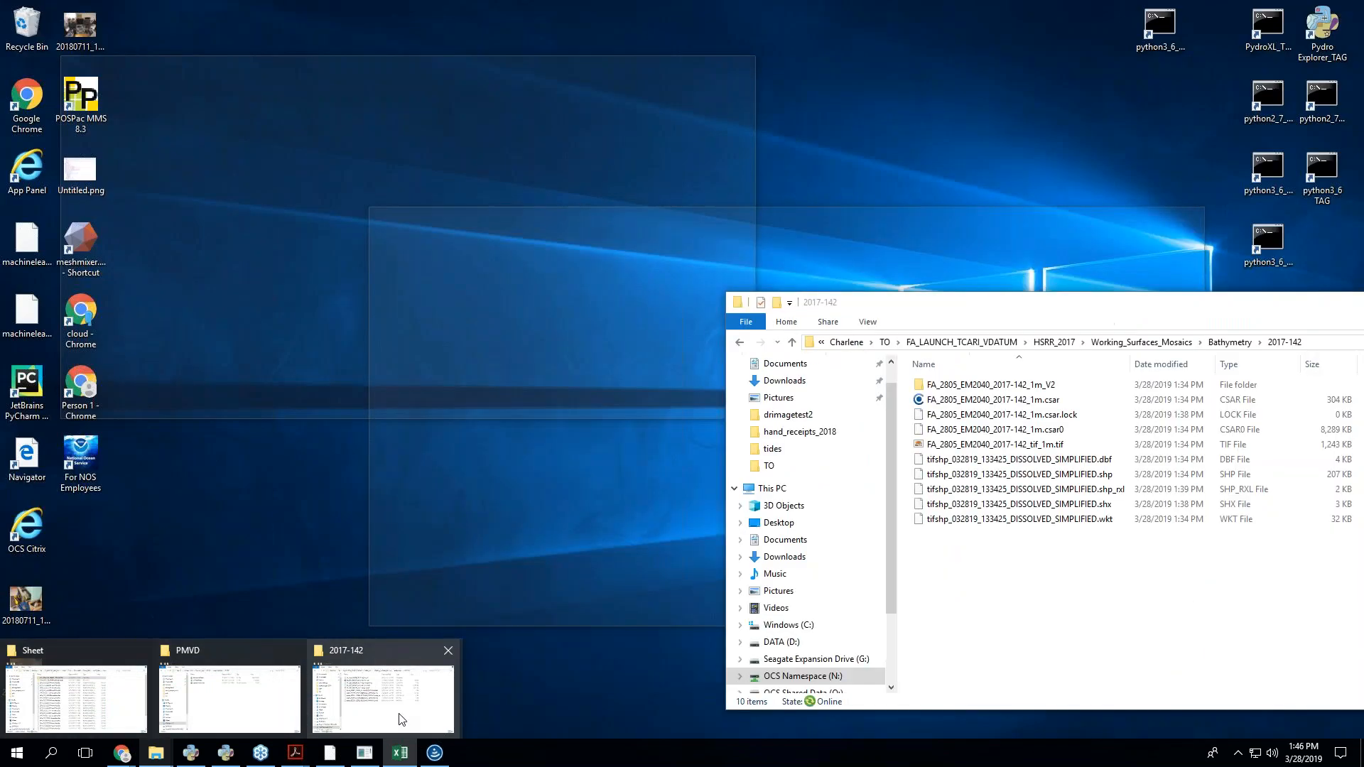
pyautogui.click(407, 720)
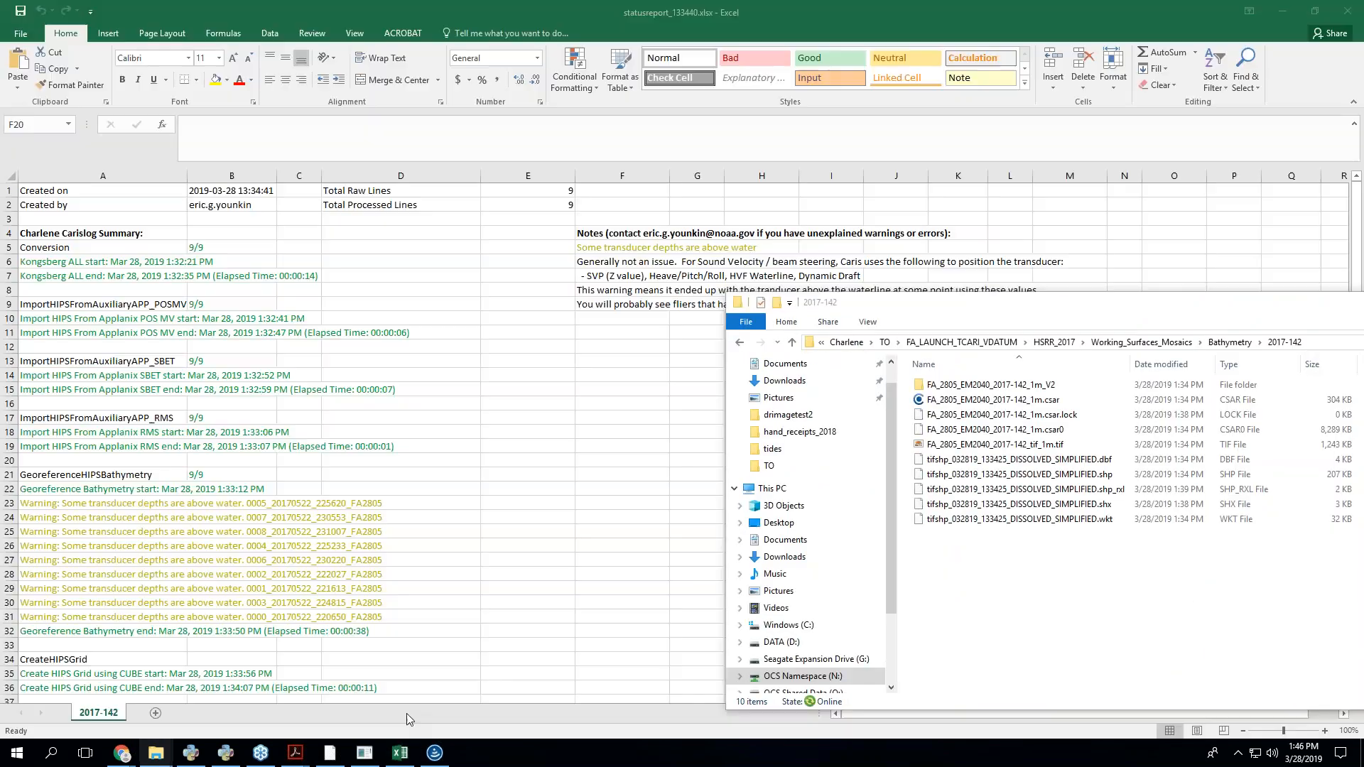
pyautogui.moveTo(1173, 302); pyautogui.dragTo(982, 300)
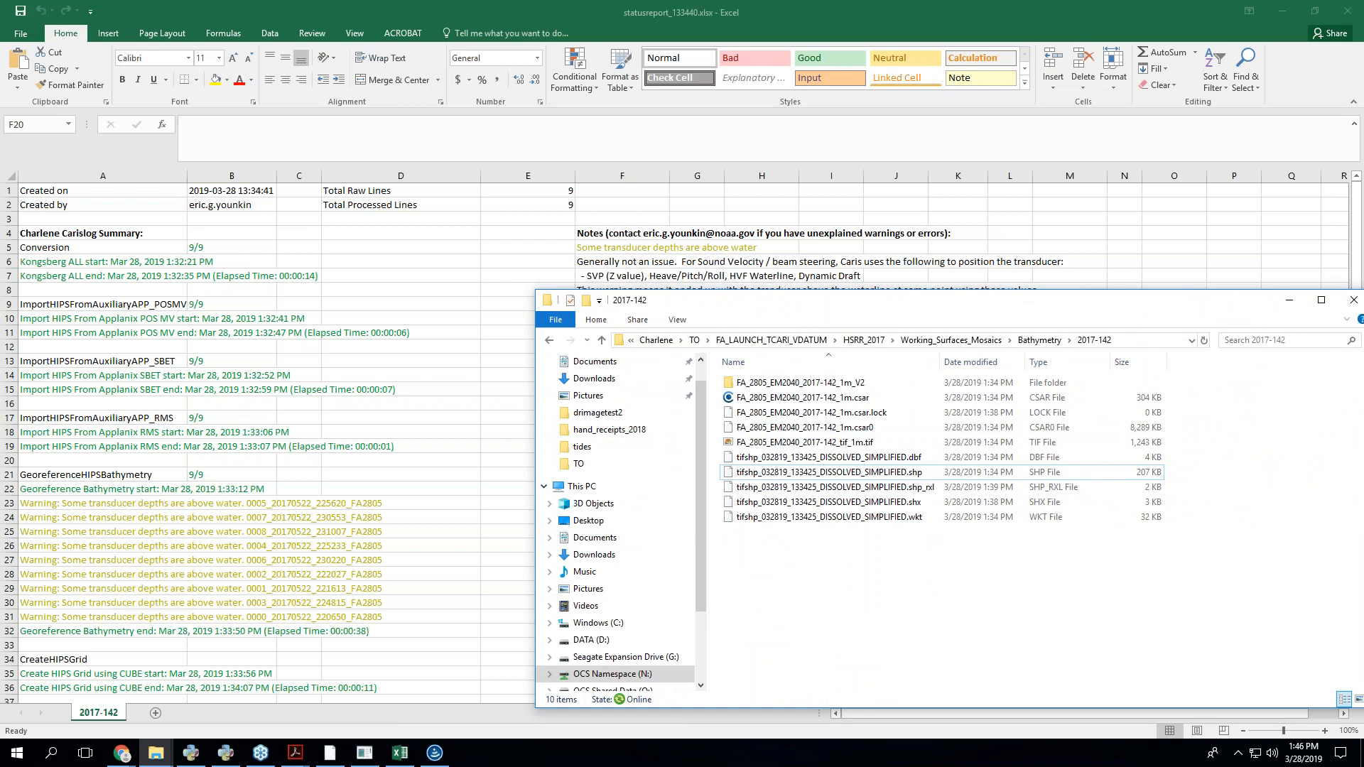
# - Switch to Chrome, maximize the benchmark PROCESSED table and review its columns through Extents and back to the survey and process modes
pyautogui.hotkey('alt', 'Tab')
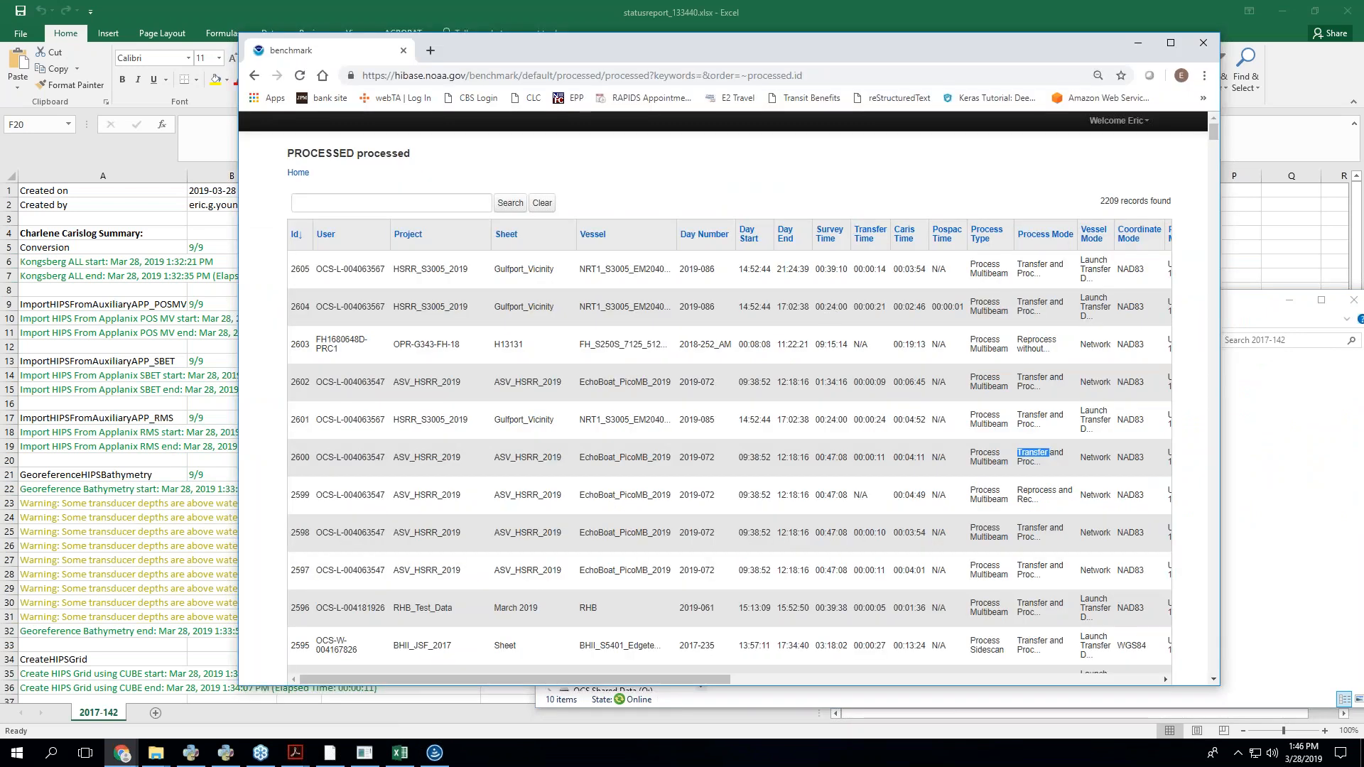
pyautogui.doubleClick(893, 47)
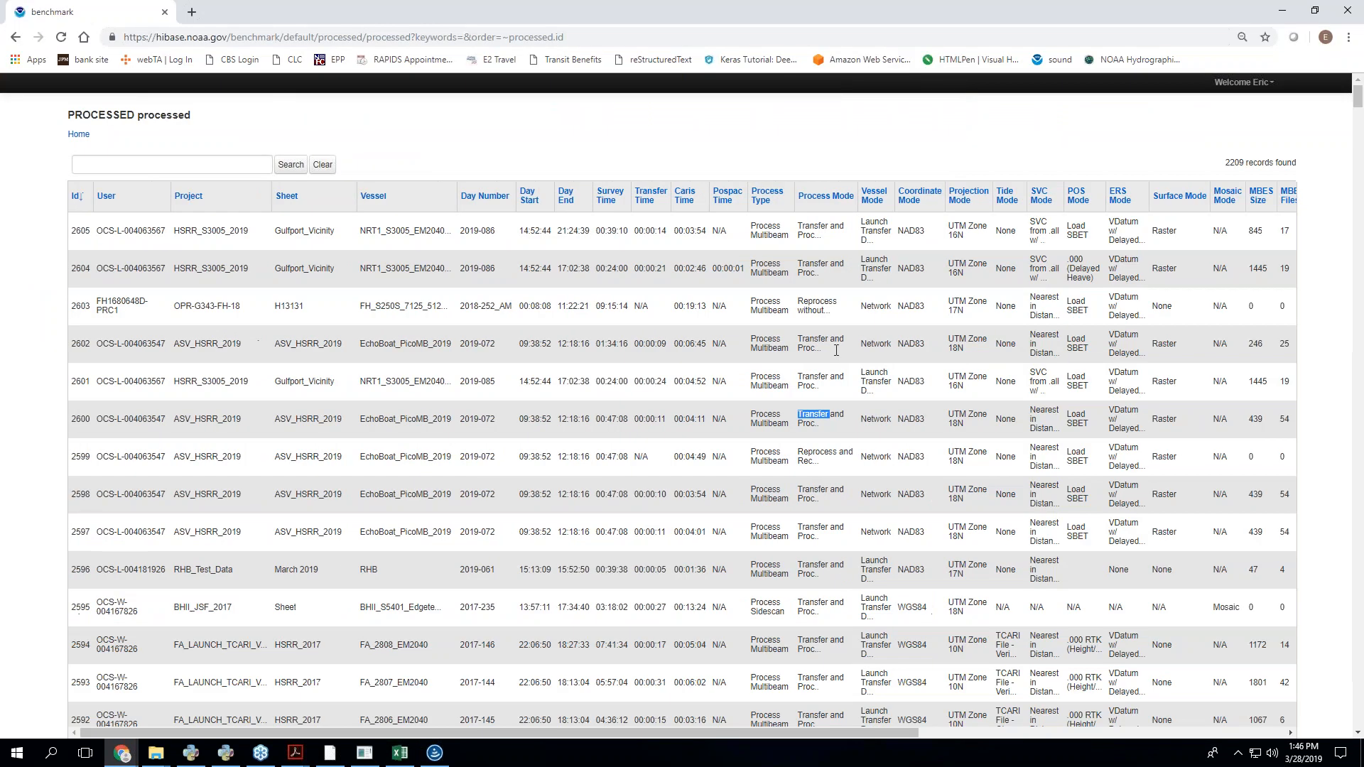
pyautogui.moveTo(540, 735); pyautogui.dragTo(1014, 736)
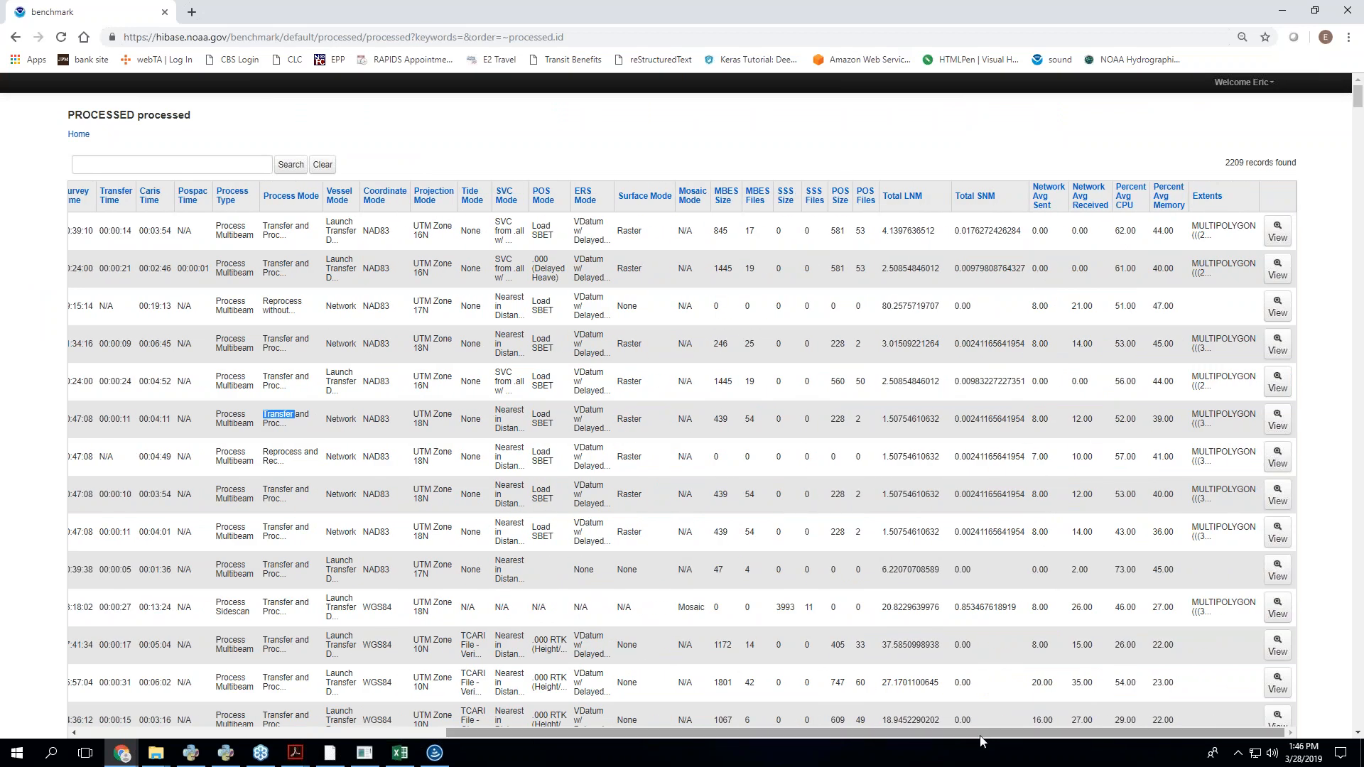
pyautogui.moveTo(976, 735); pyautogui.dragTo(604, 736)
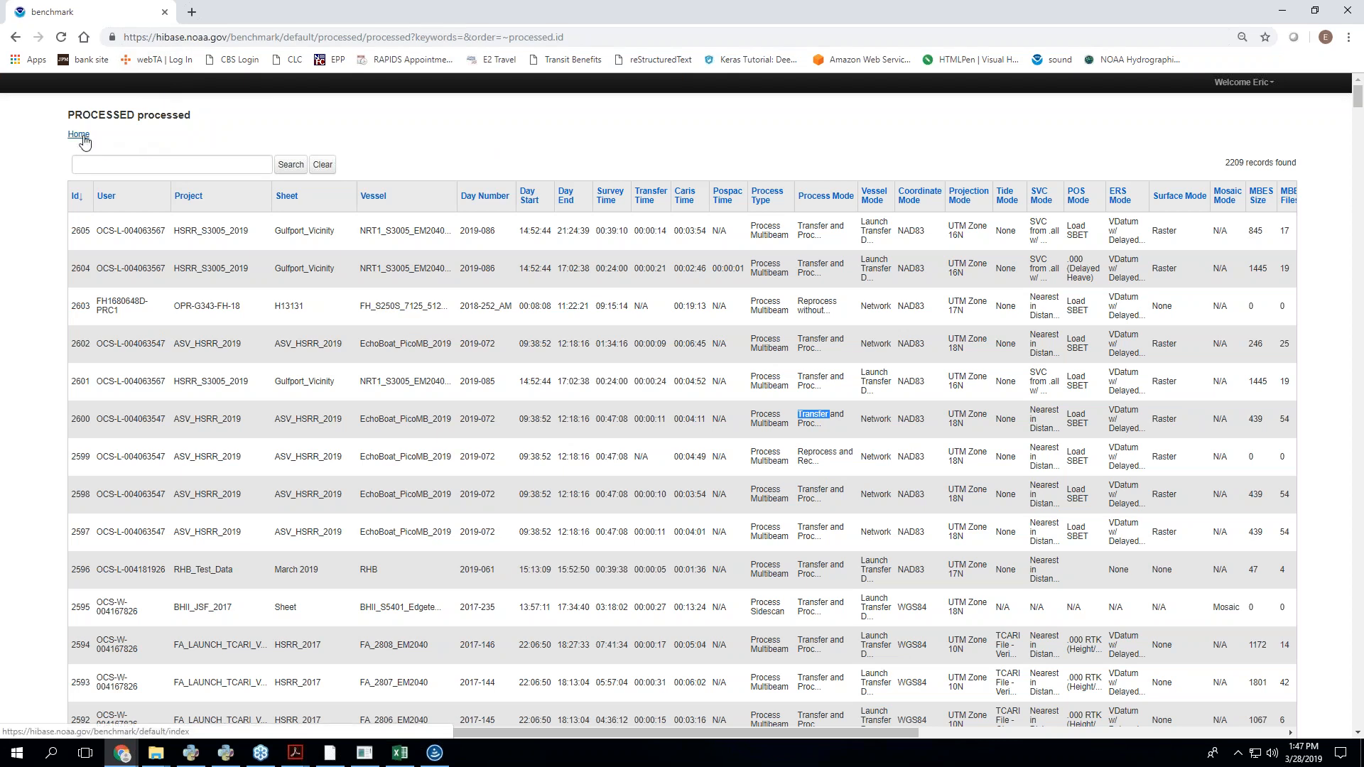
pyautogui.click(253, 39)
pyautogui.click(253, 40)
pyautogui.doubleClick(259, 39)
pyautogui.click(233, 39)
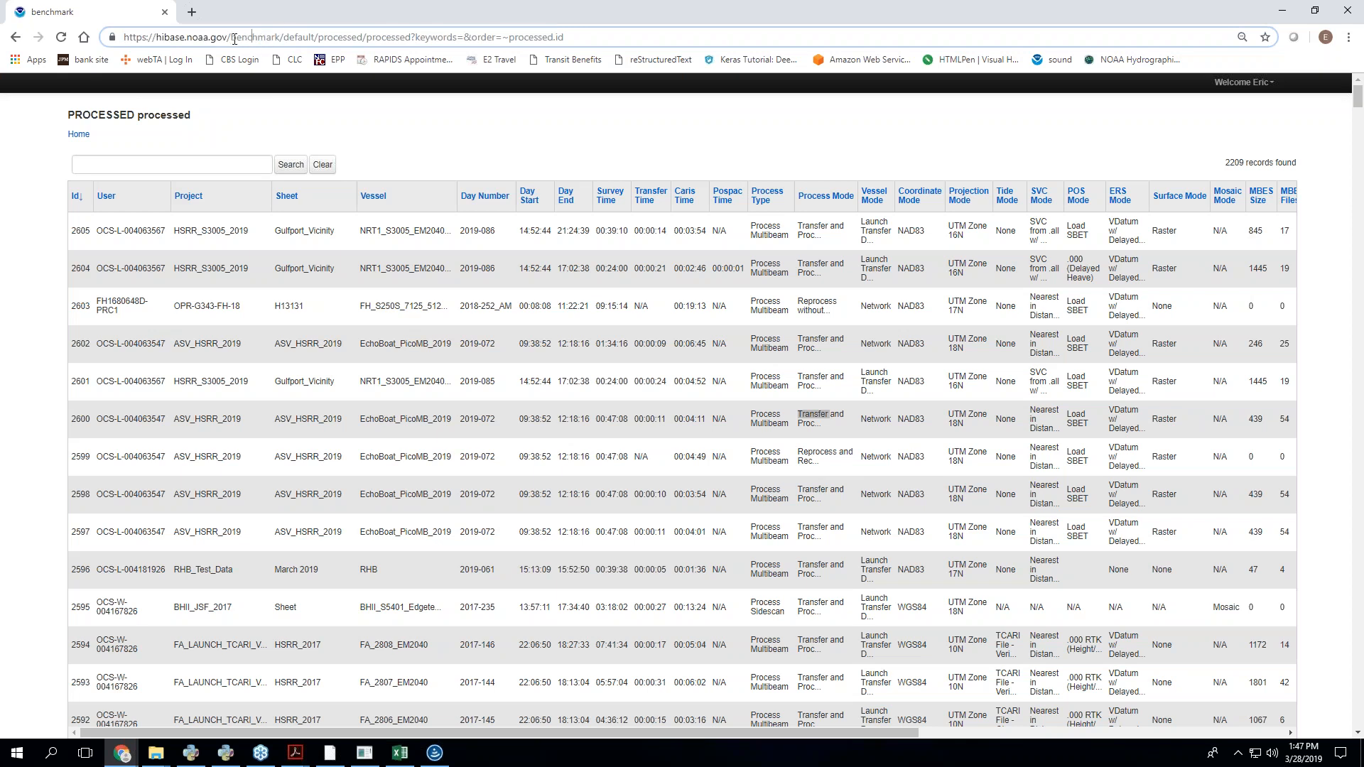
pyautogui.moveTo(235, 39); pyautogui.dragTo(648, 39)
pyautogui.write('hibasew')
pyautogui.press('Return')
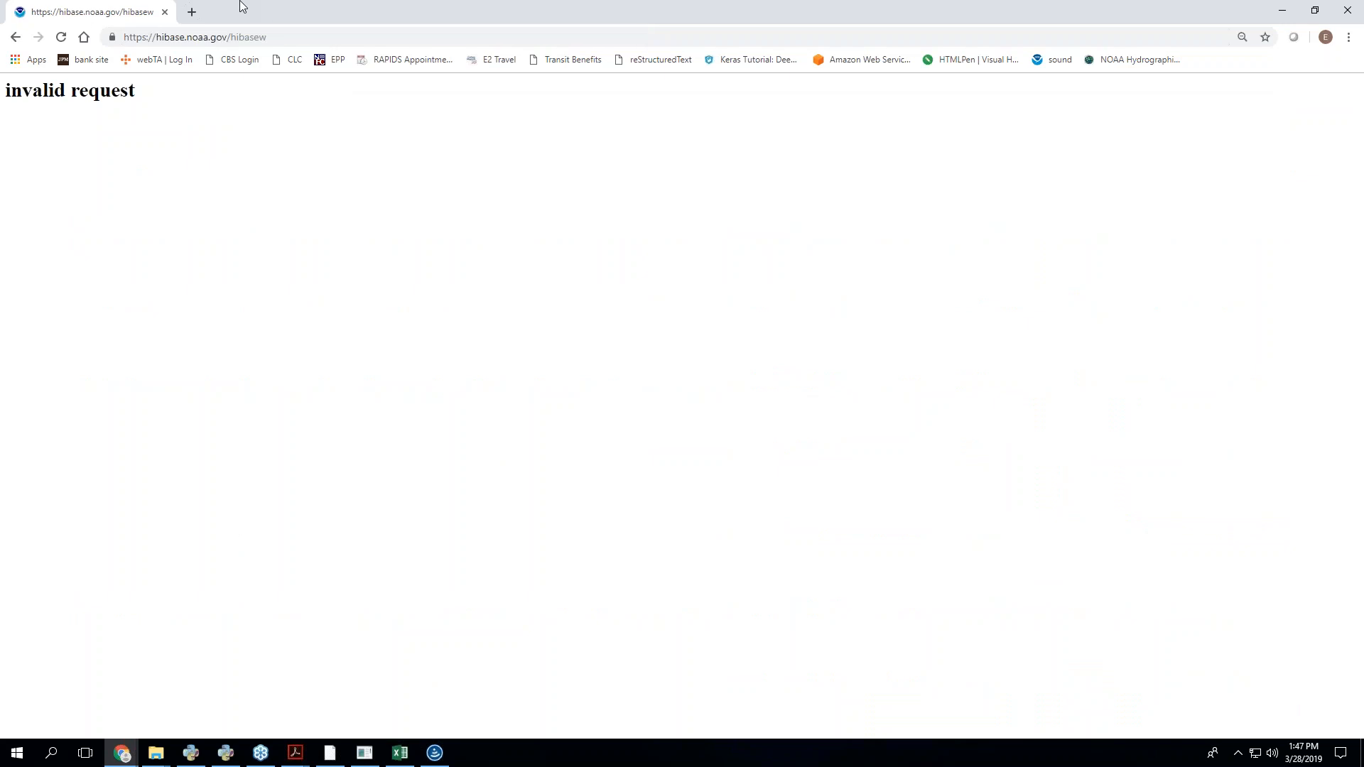
pyautogui.click(281, 39)
pyautogui.press('BackSpace')
pyautogui.press('Return')
pyautogui.click(277, 37)
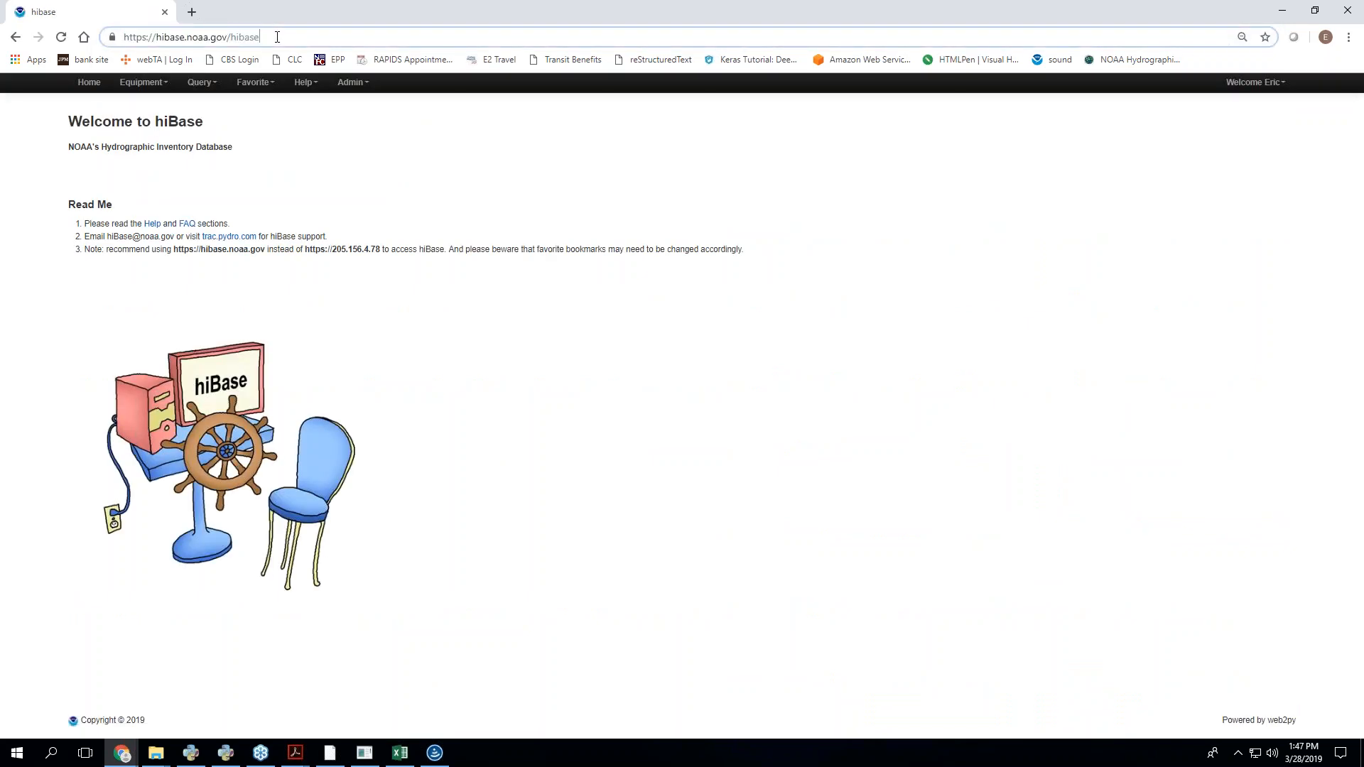
pyautogui.press('BackSpace')
pyautogui.press('BackSpace')
pyautogui.press('BackSpace')
pyautogui.press('BackSpace')
pyautogui.press('BackSpace')
pyautogui.press('BackSpace')
pyautogui.write('benchmar')
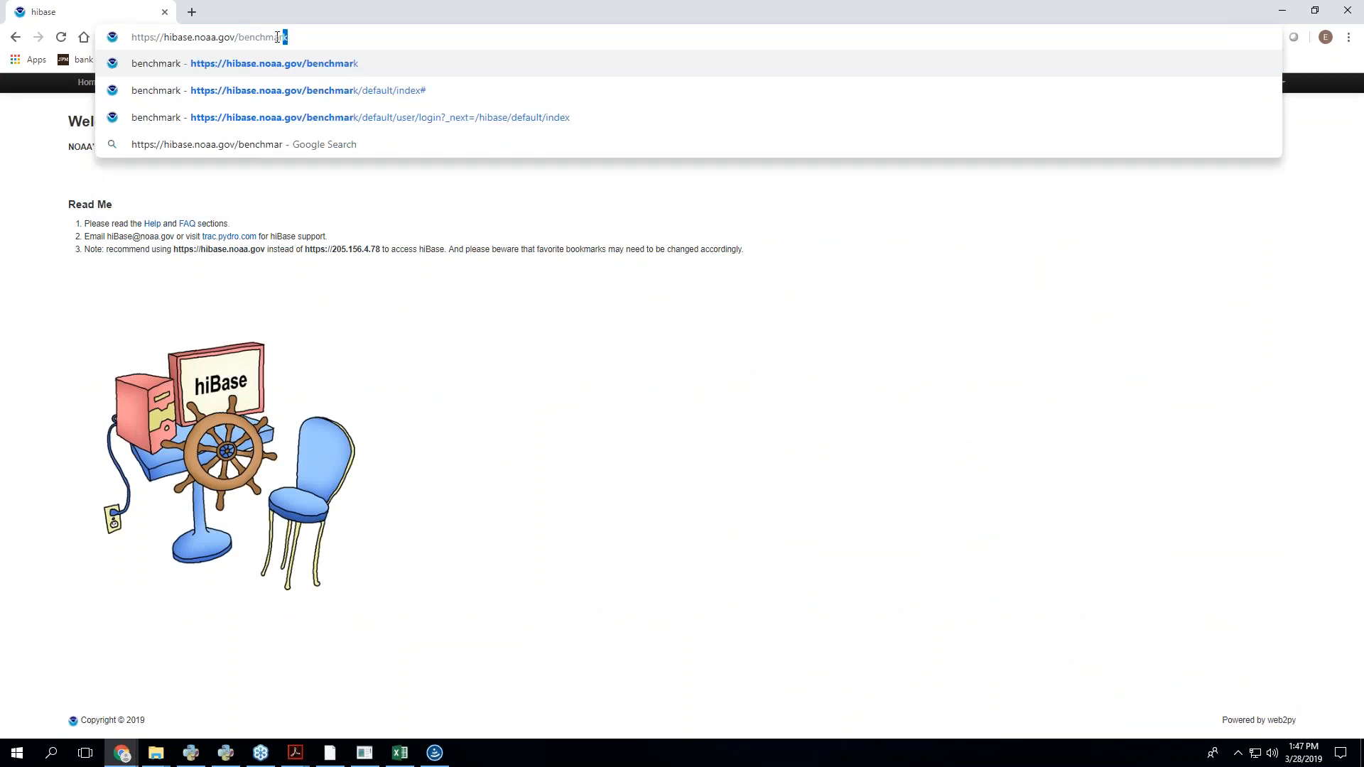
pyautogui.press('Return')
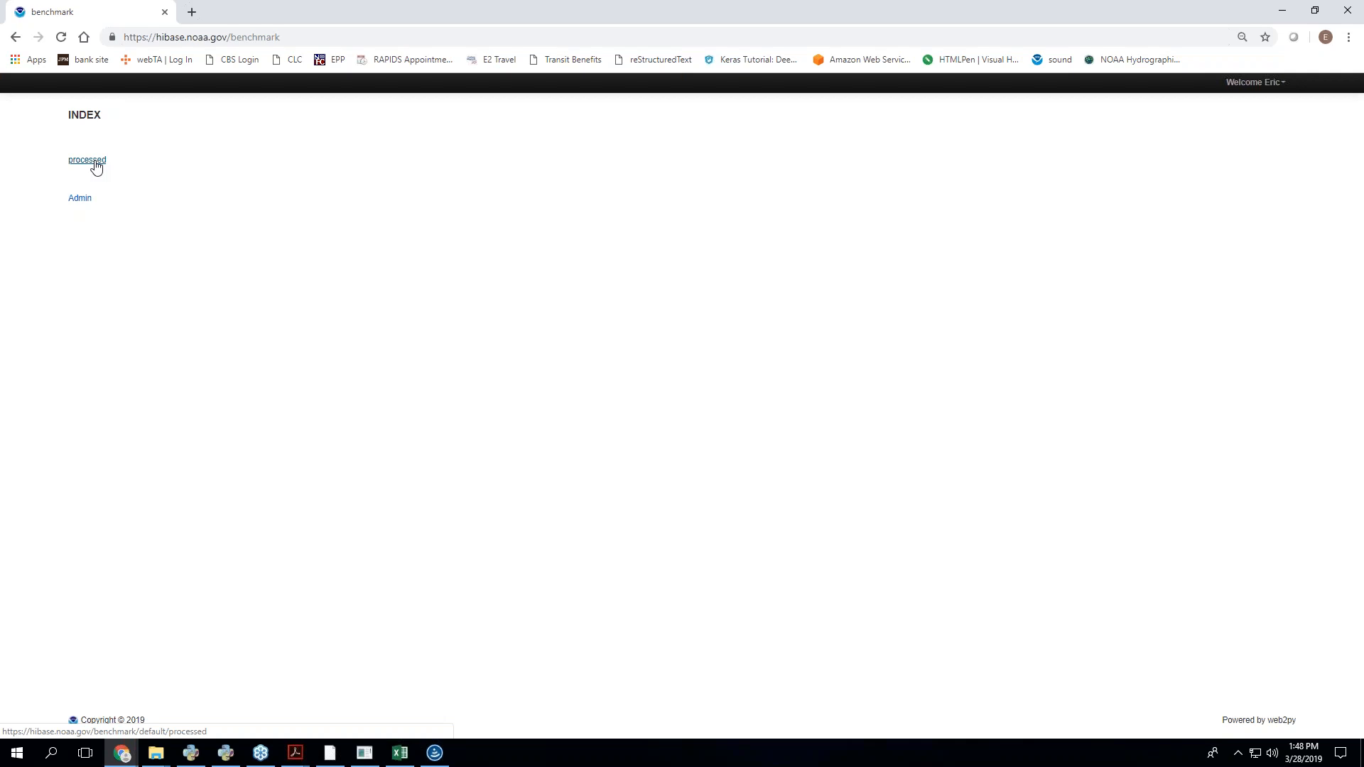
# - Switch back to File Explorer's 2017-142 folder window and place it over the middle of the status report
pyautogui.hotkey('alt', 'Tab')
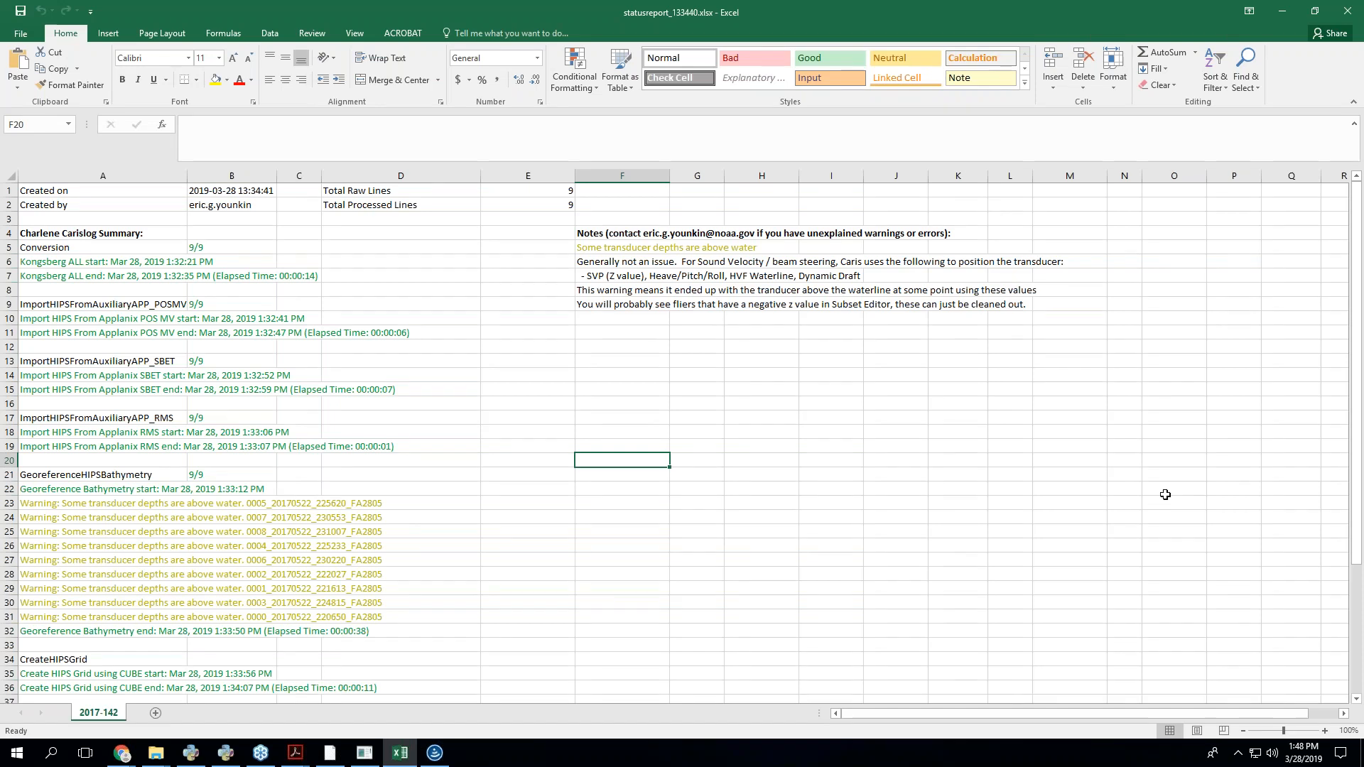
pyautogui.moveTo(161, 759)
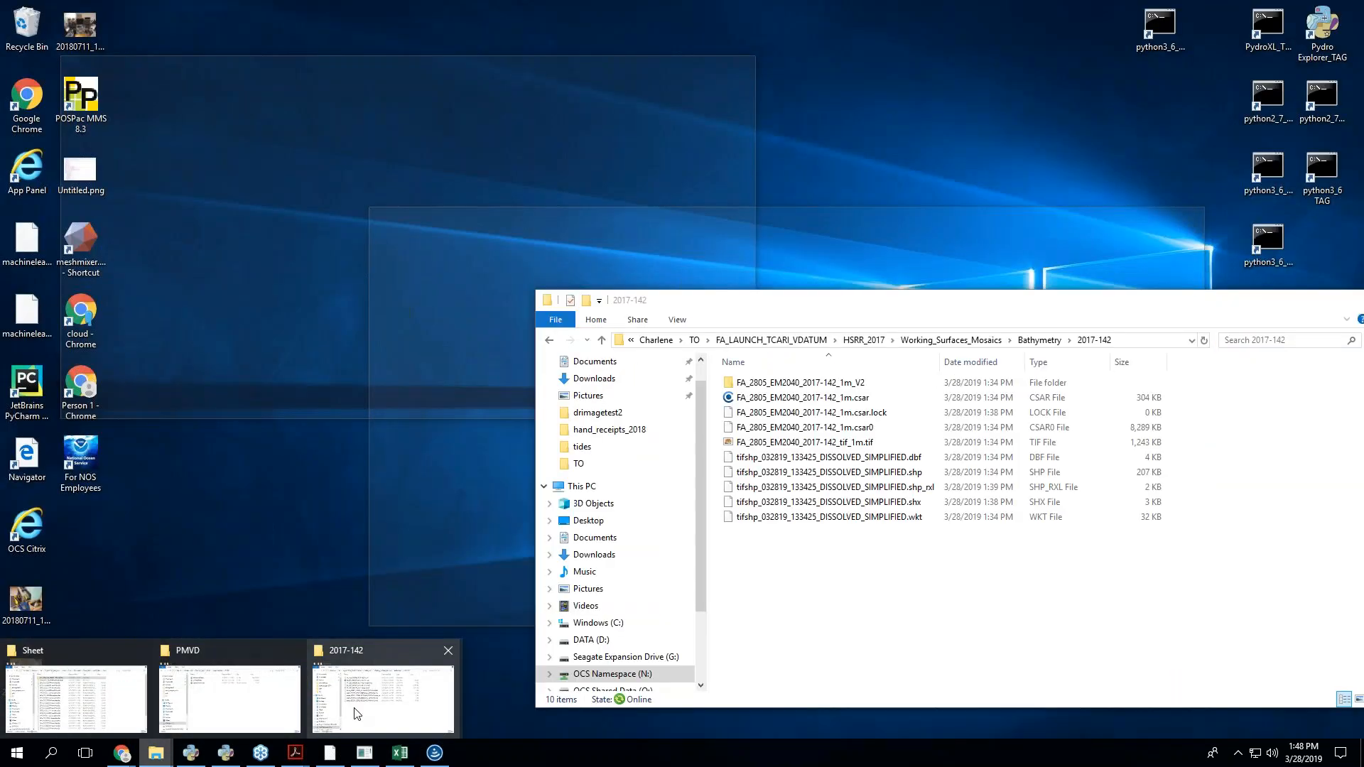
pyautogui.click(356, 713)
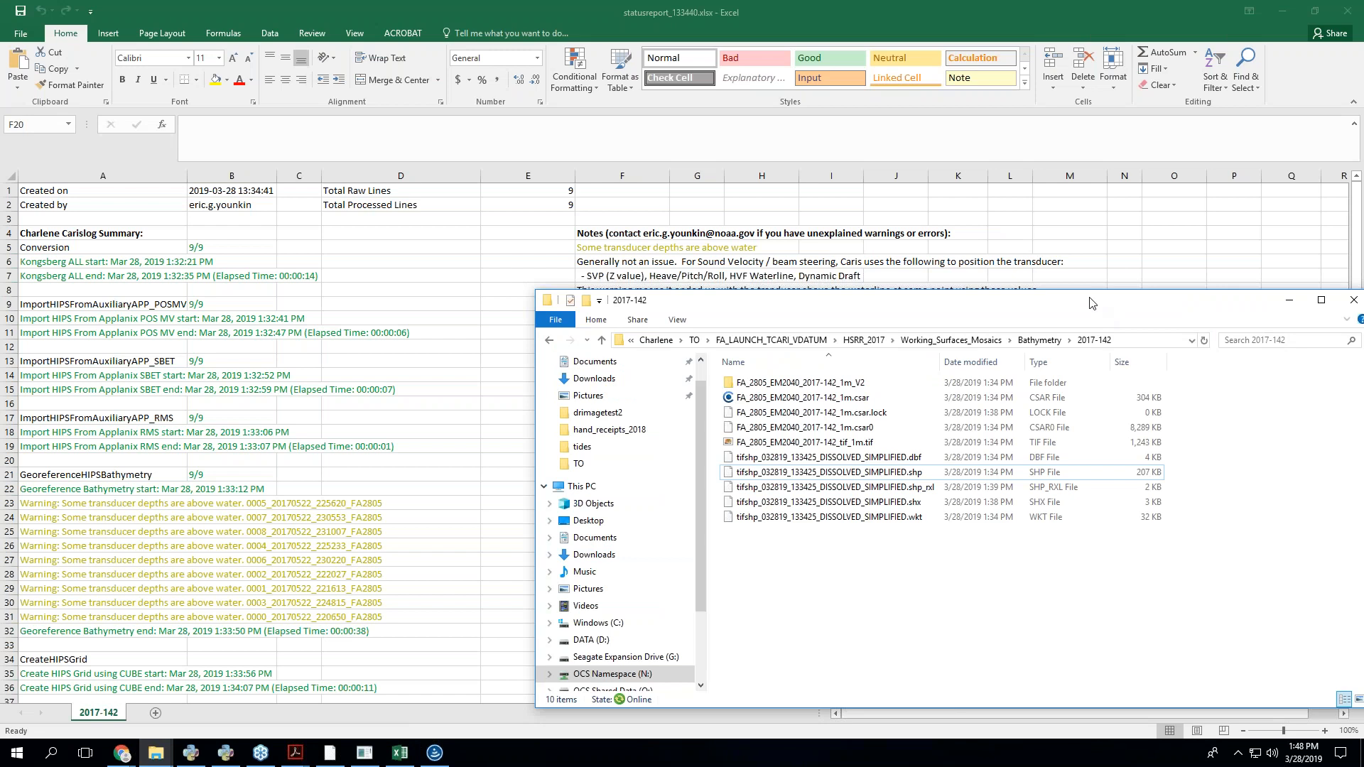
pyautogui.moveTo(782, 300); pyautogui.dragTo(569, 238)
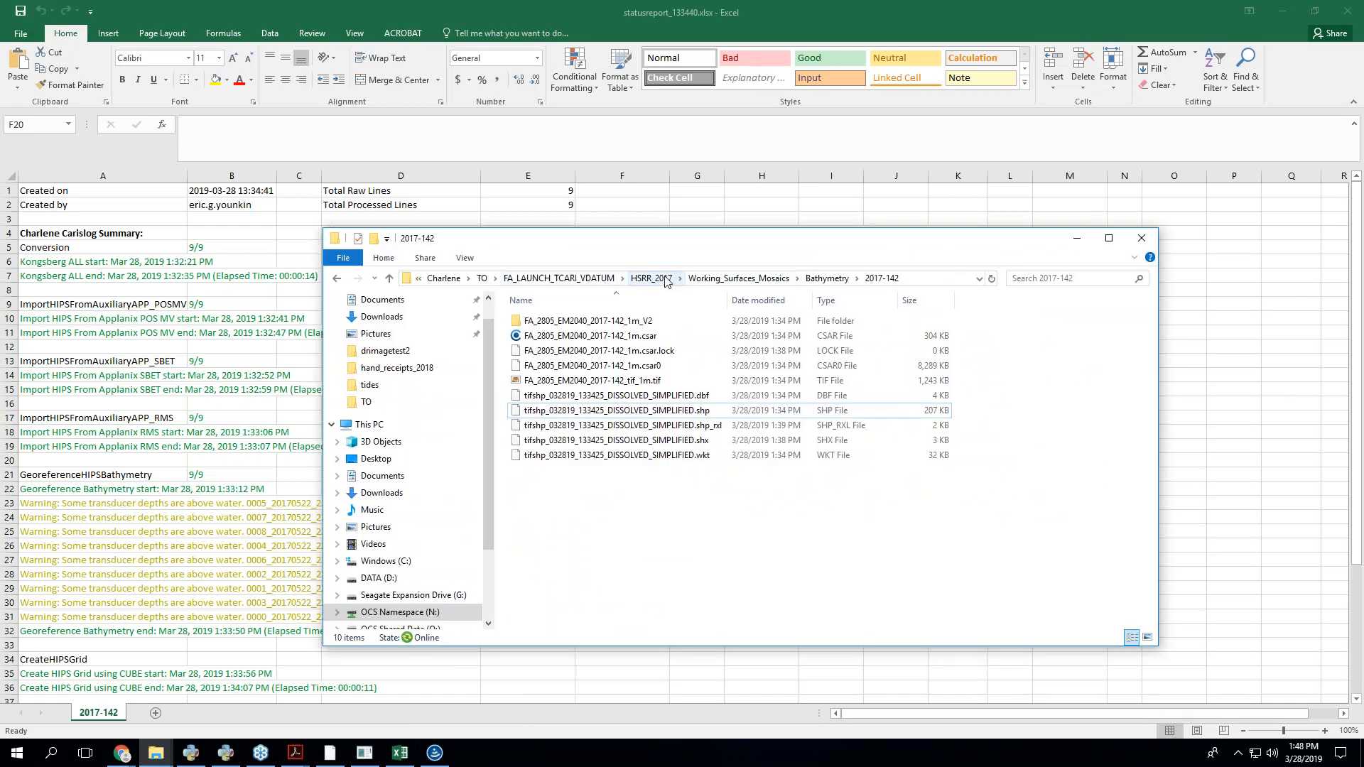
# - Go up to HSRR_2017 and open Processed, Reports, Survey, Separates, I_Acquisition_Processing_Logs, Processing_Logs and its FA_2805_EM2040 folder
pyautogui.click(651, 279)
pyautogui.doubleClick(544, 336)
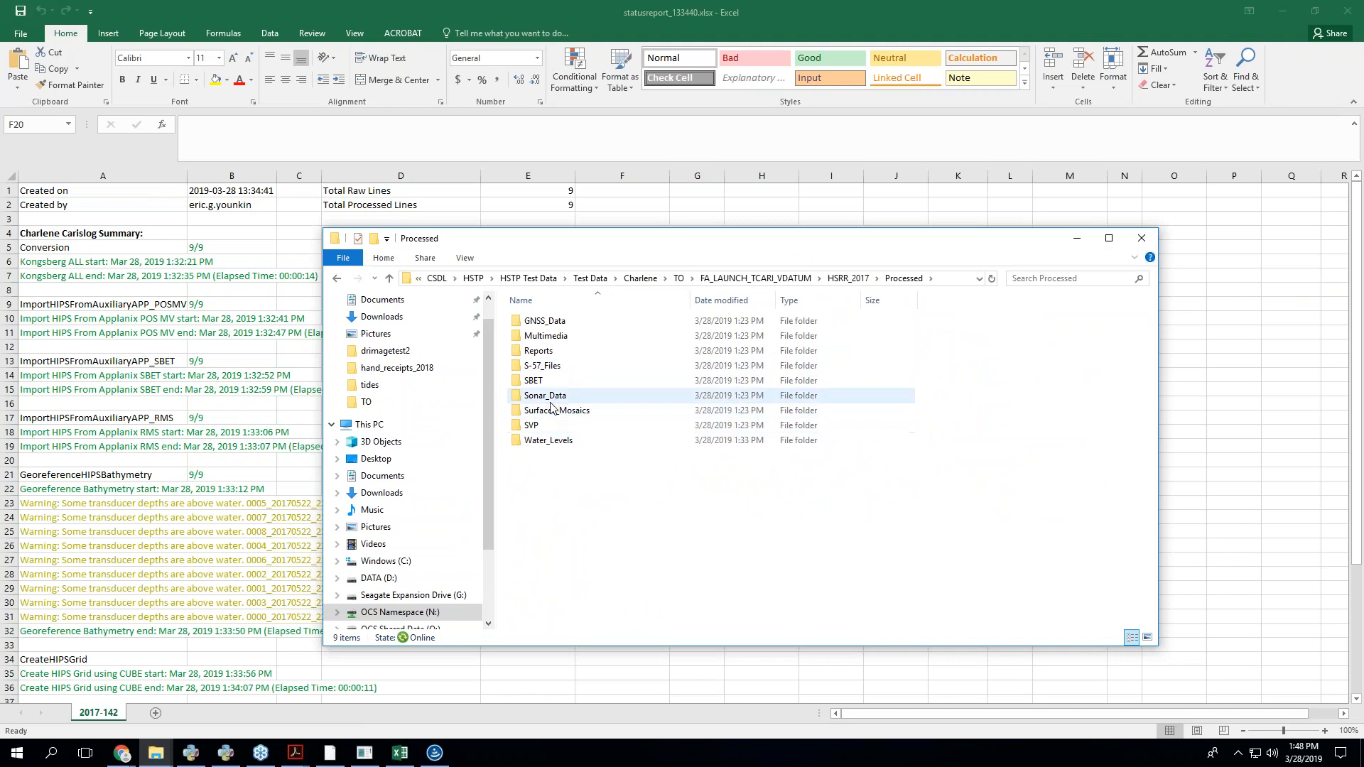
pyautogui.doubleClick(538, 351)
pyautogui.doubleClick(553, 338)
pyautogui.doubleClick(553, 321)
pyautogui.doubleClick(562, 321)
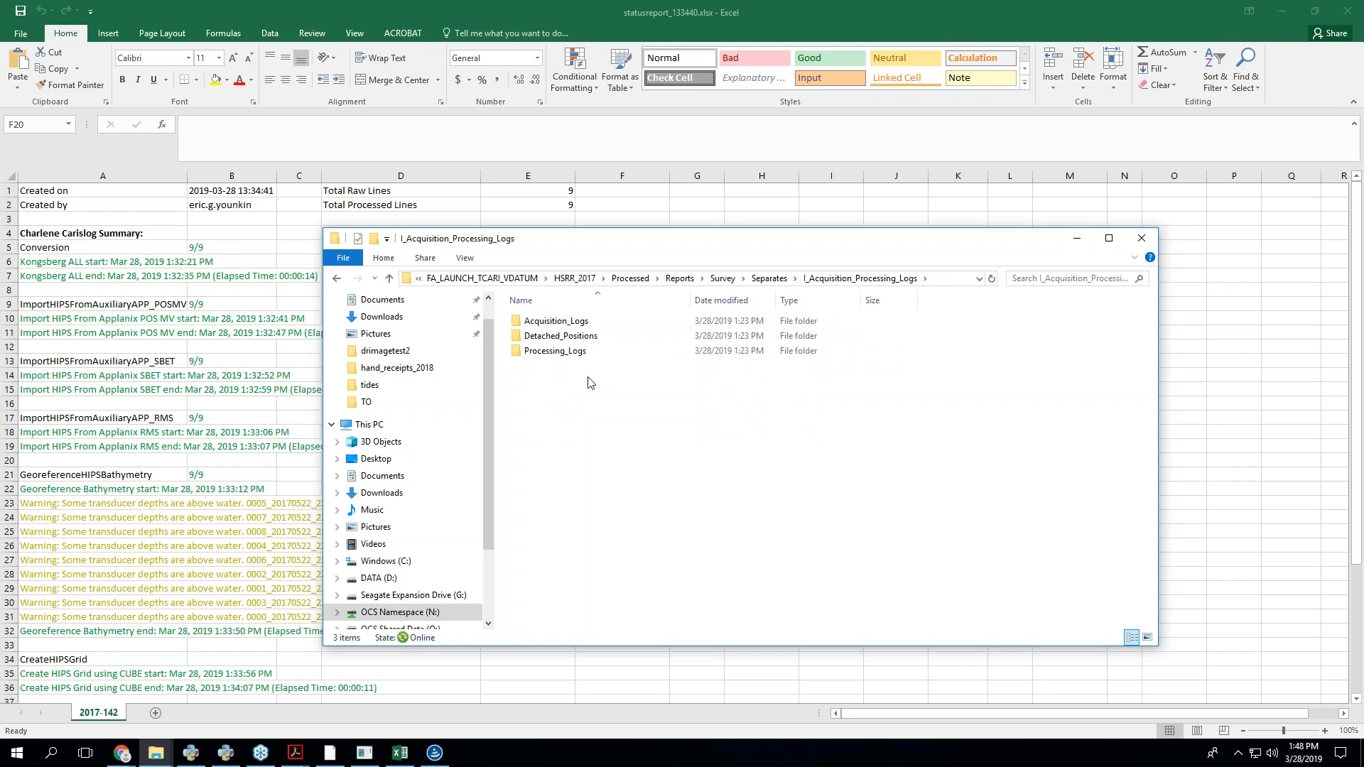
pyautogui.doubleClick(579, 353)
pyautogui.doubleClick(571, 322)
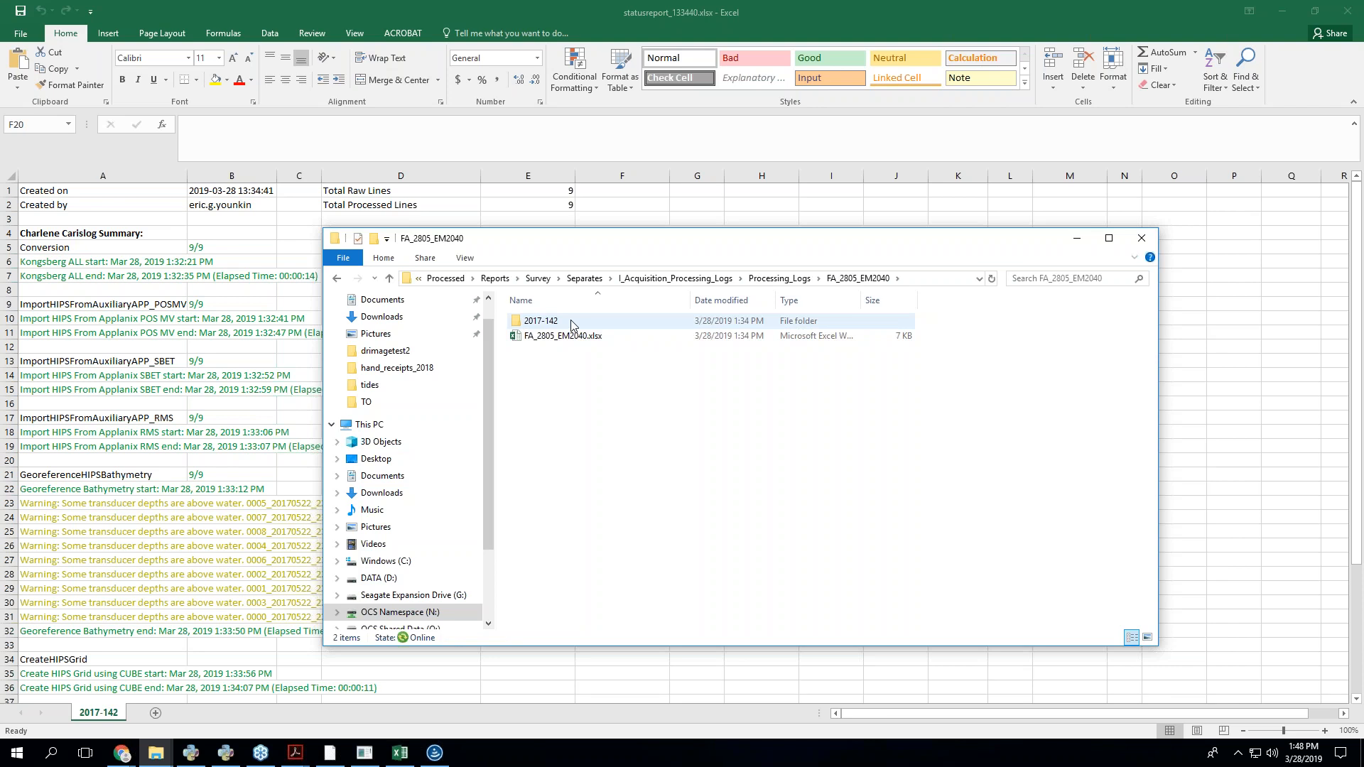
# - Open the 2017-142 log folder, select statusreport_133440.xlsx, and move the folder window clear of the status report's summary text
pyautogui.click(557, 326)
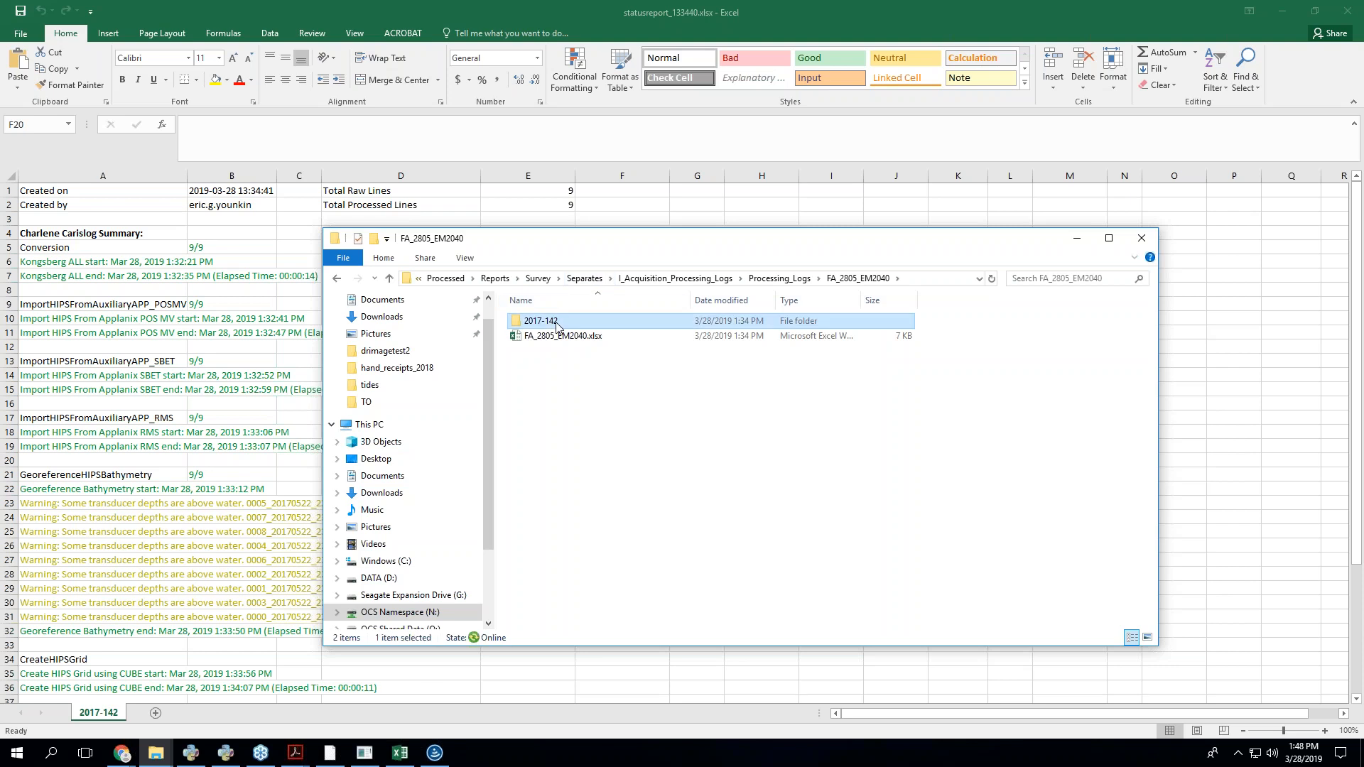
pyautogui.doubleClick(557, 326)
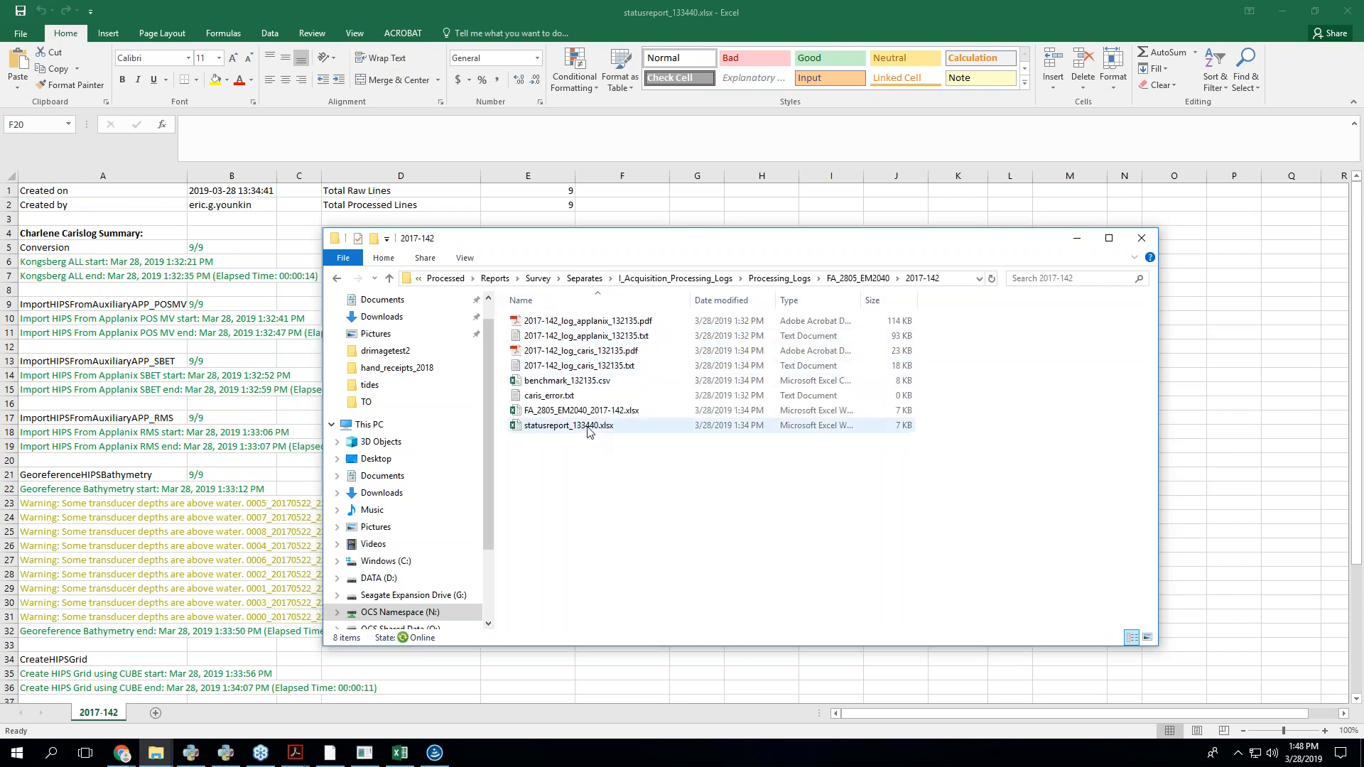
pyautogui.click(544, 428)
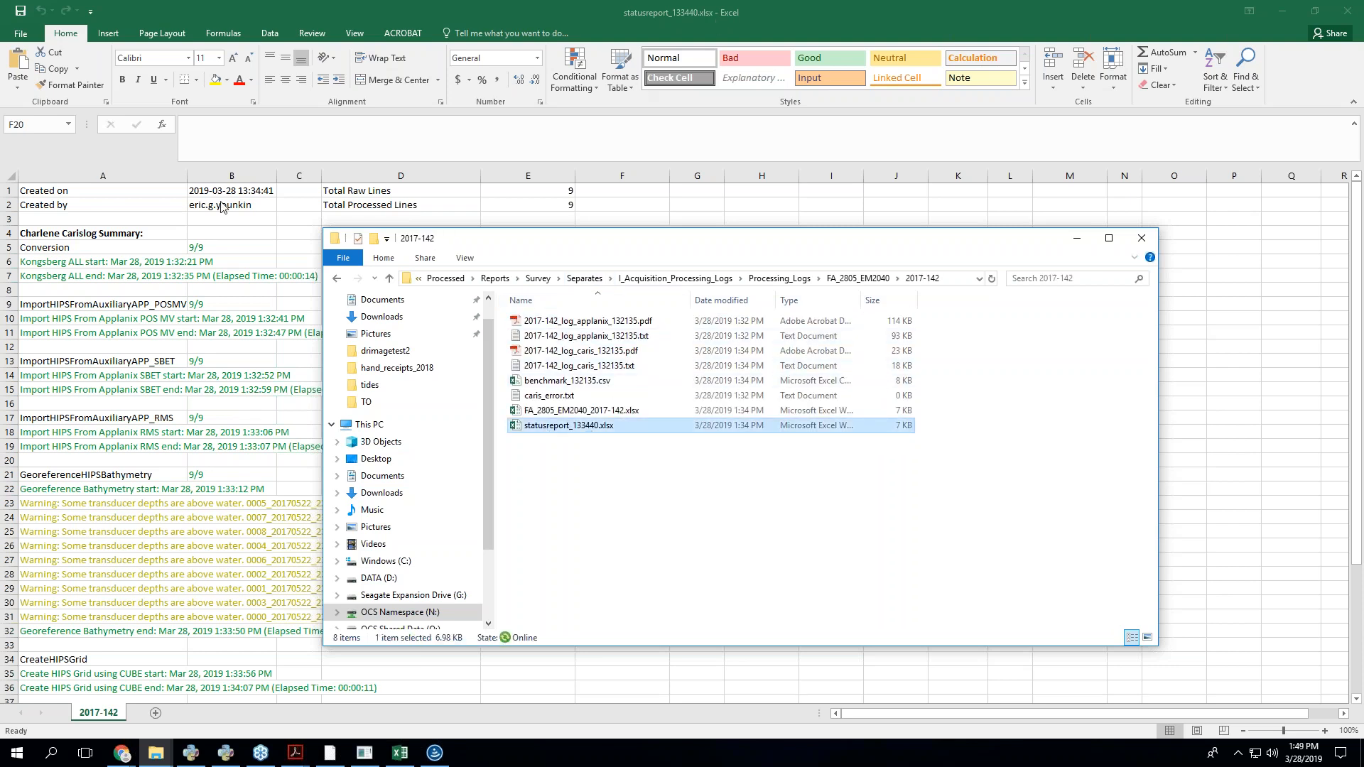
pyautogui.moveTo(718, 238); pyautogui.dragTo(906, 173)
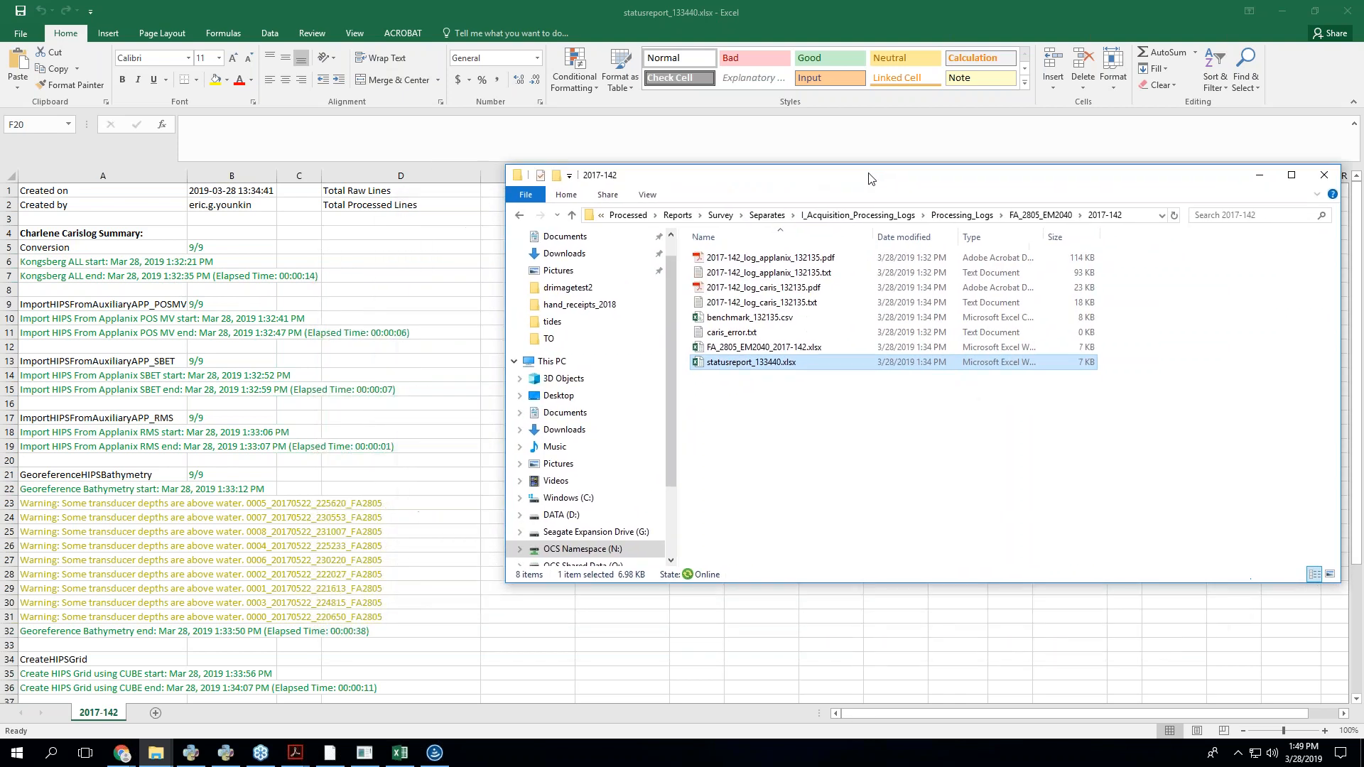
# - Open FA_2805_EM2040_2017-142.xlsx and review its transfer summary of file types, quantities and total sizes
pyautogui.click(780, 348)
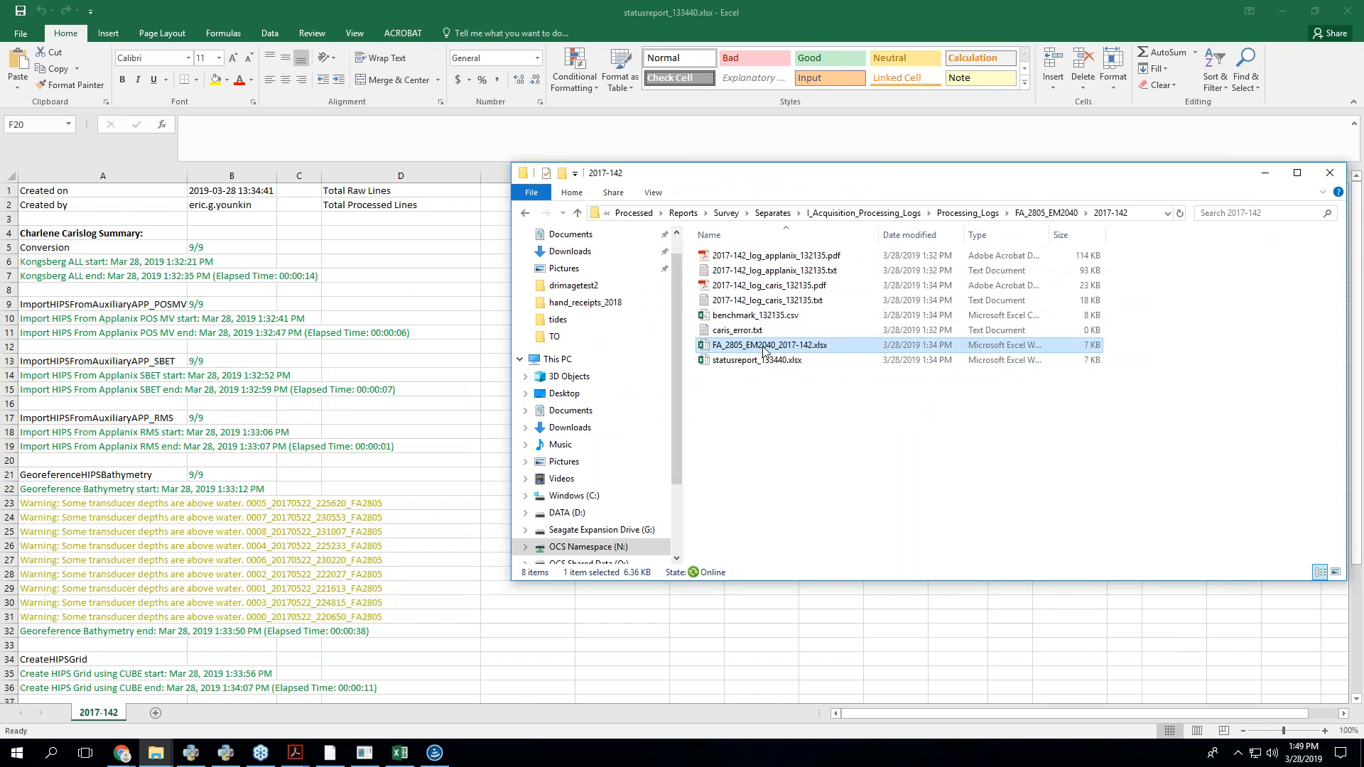
pyautogui.doubleClick(764, 351)
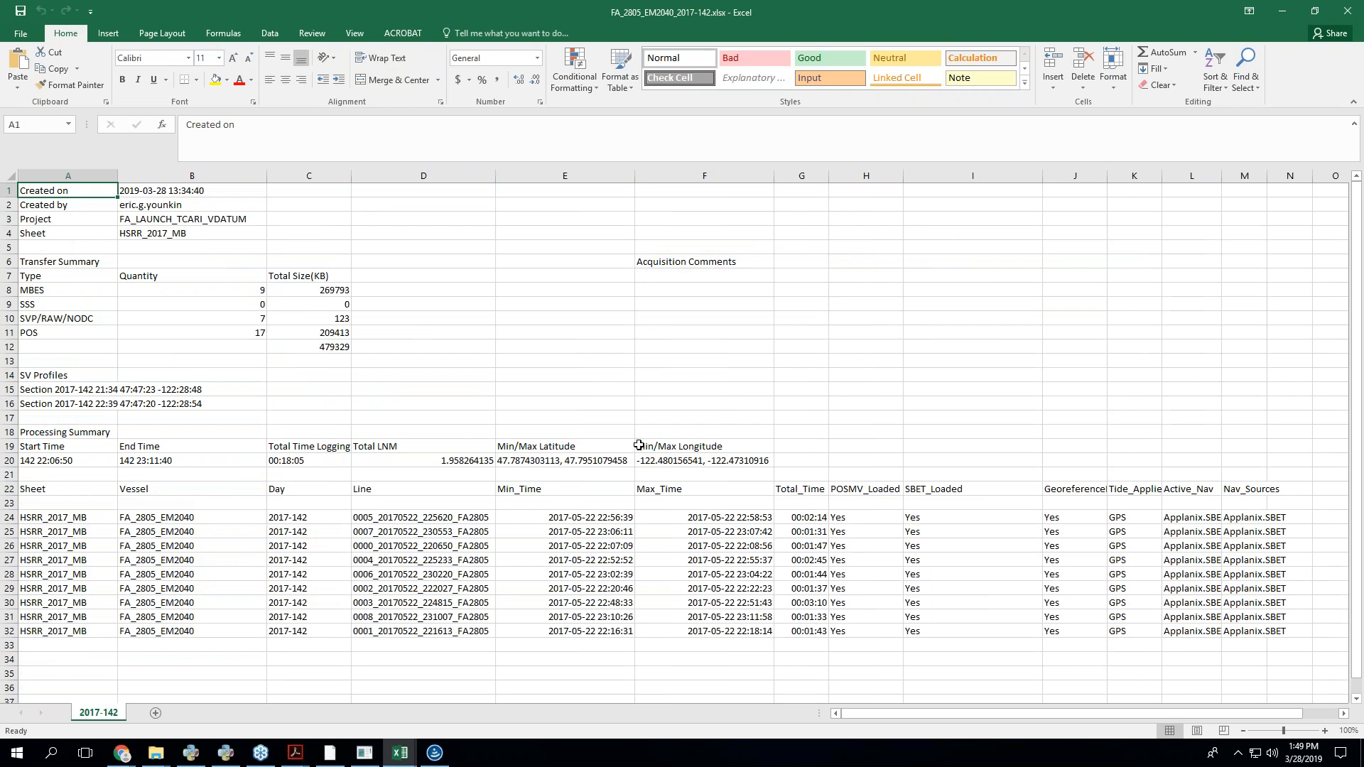
pyautogui.moveTo(139, 256); pyautogui.dragTo(339, 347)
pyautogui.click(368, 415)
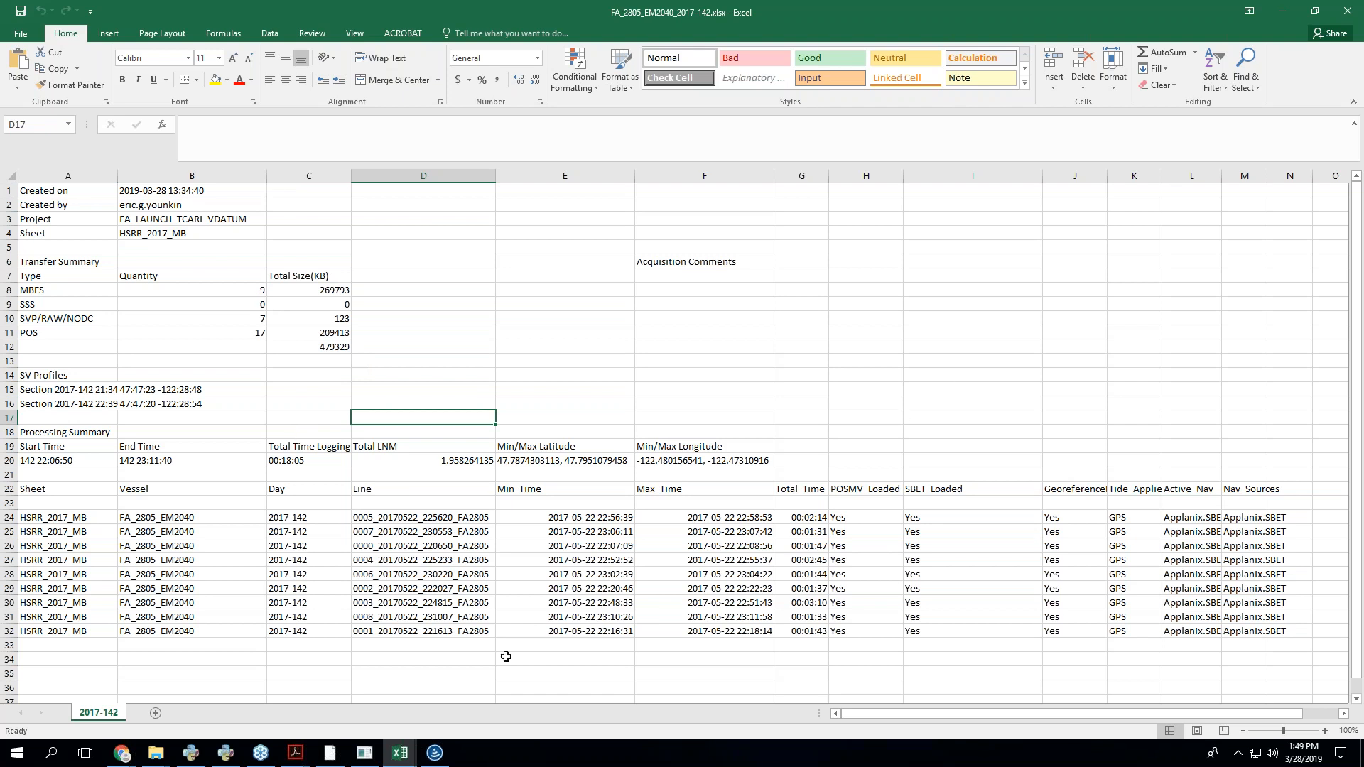
# - Switch back to File Explorer's 2017-142 window and go up to FA_2805_EM2040 to examine its daily folder and vessel workbook
pyautogui.click(156, 754)
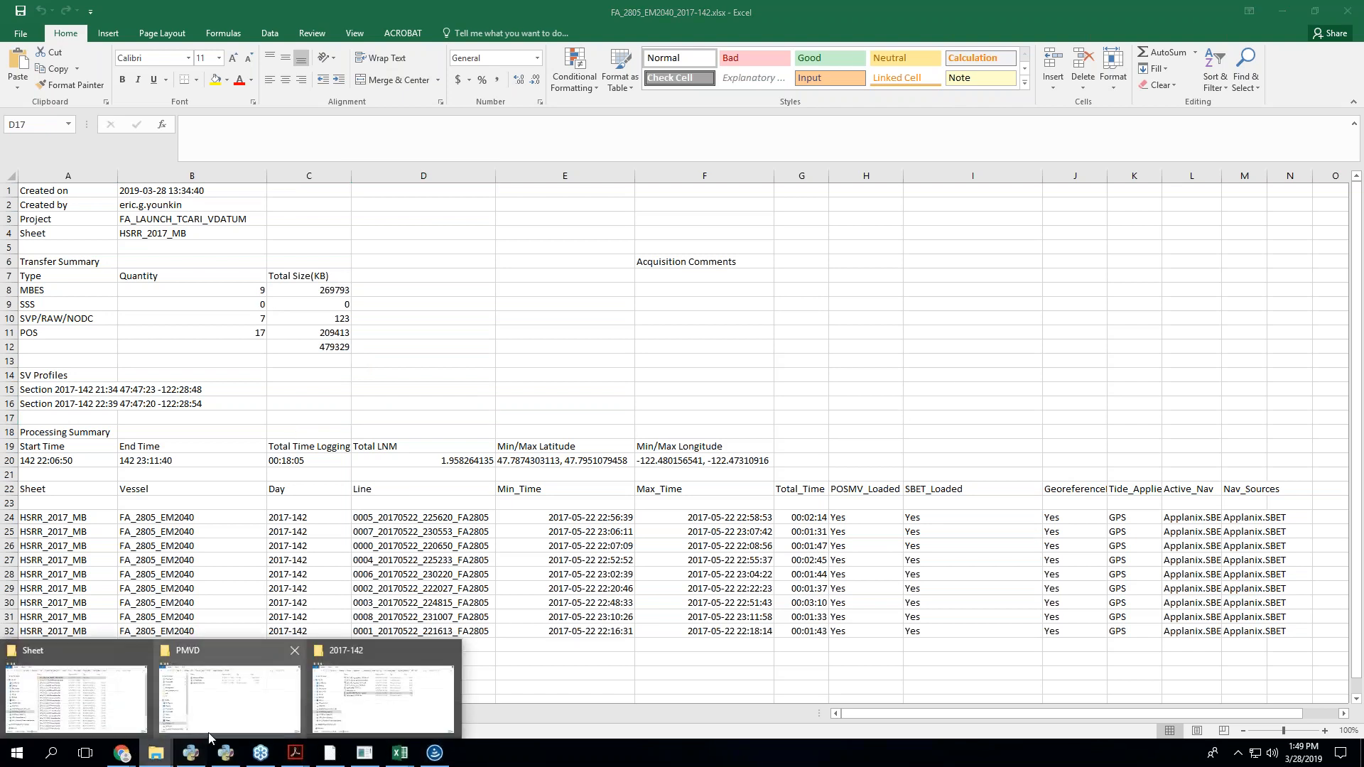
pyautogui.click(360, 719)
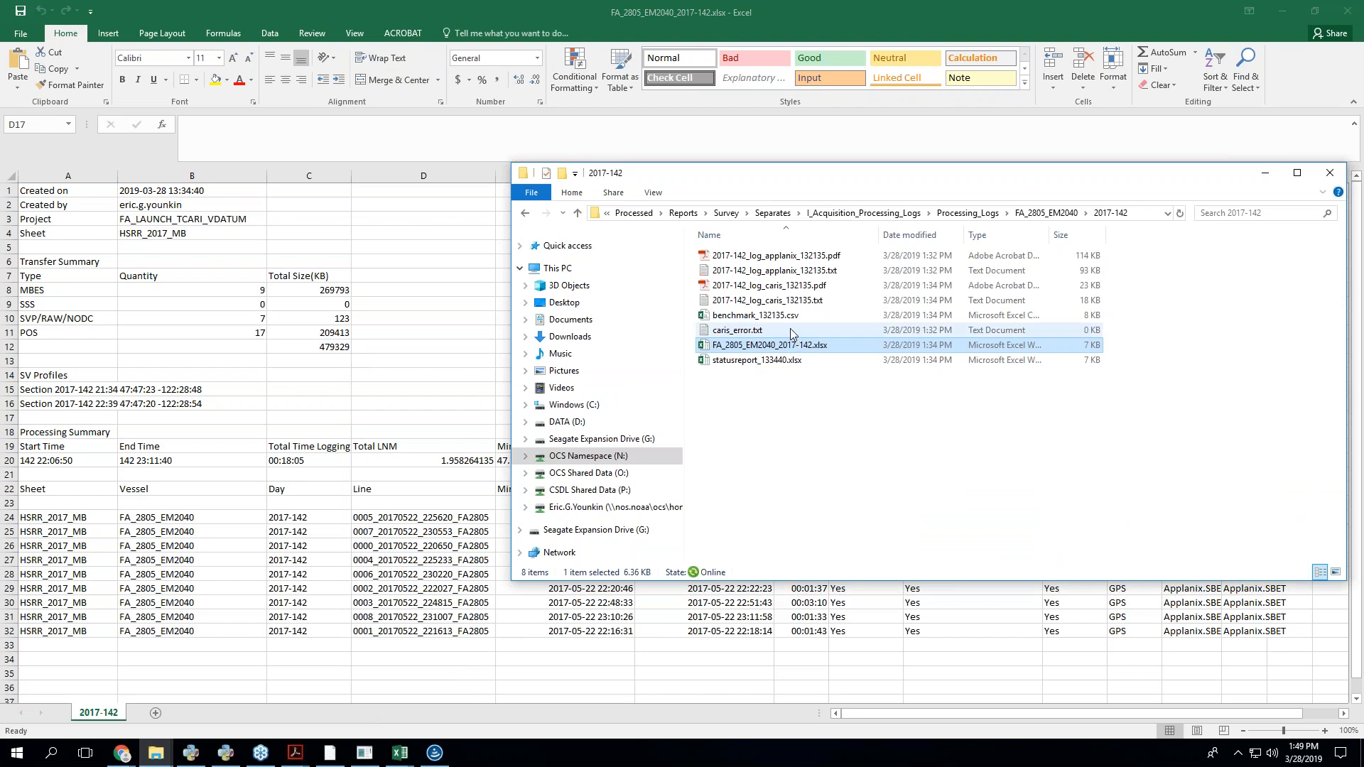
pyautogui.click(1071, 213)
pyautogui.click(739, 270)
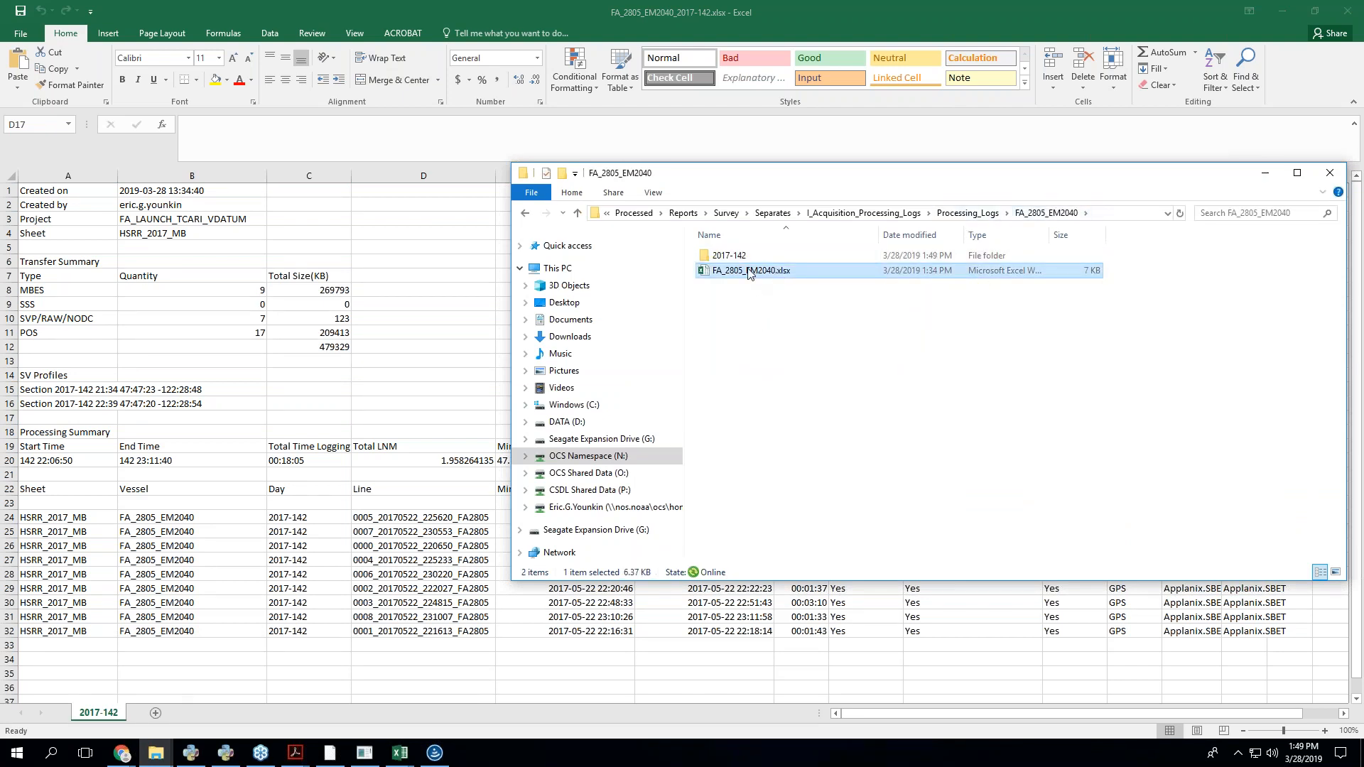
pyautogui.click(743, 259)
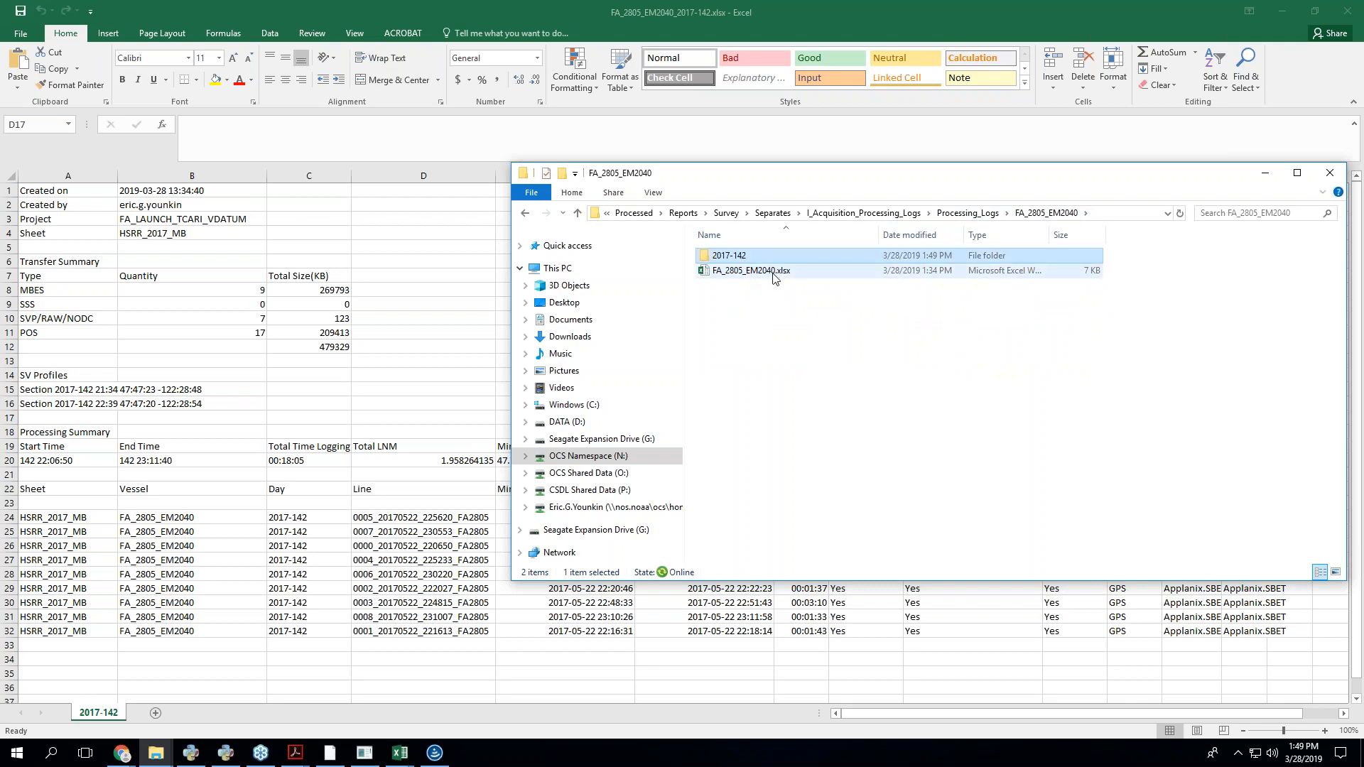
# - Go up to Processing_Logs, reopen its FA_2805_EM2040 folder, view the FA_2805_EM2040.xlsx workbook and close it
pyautogui.click(967, 213)
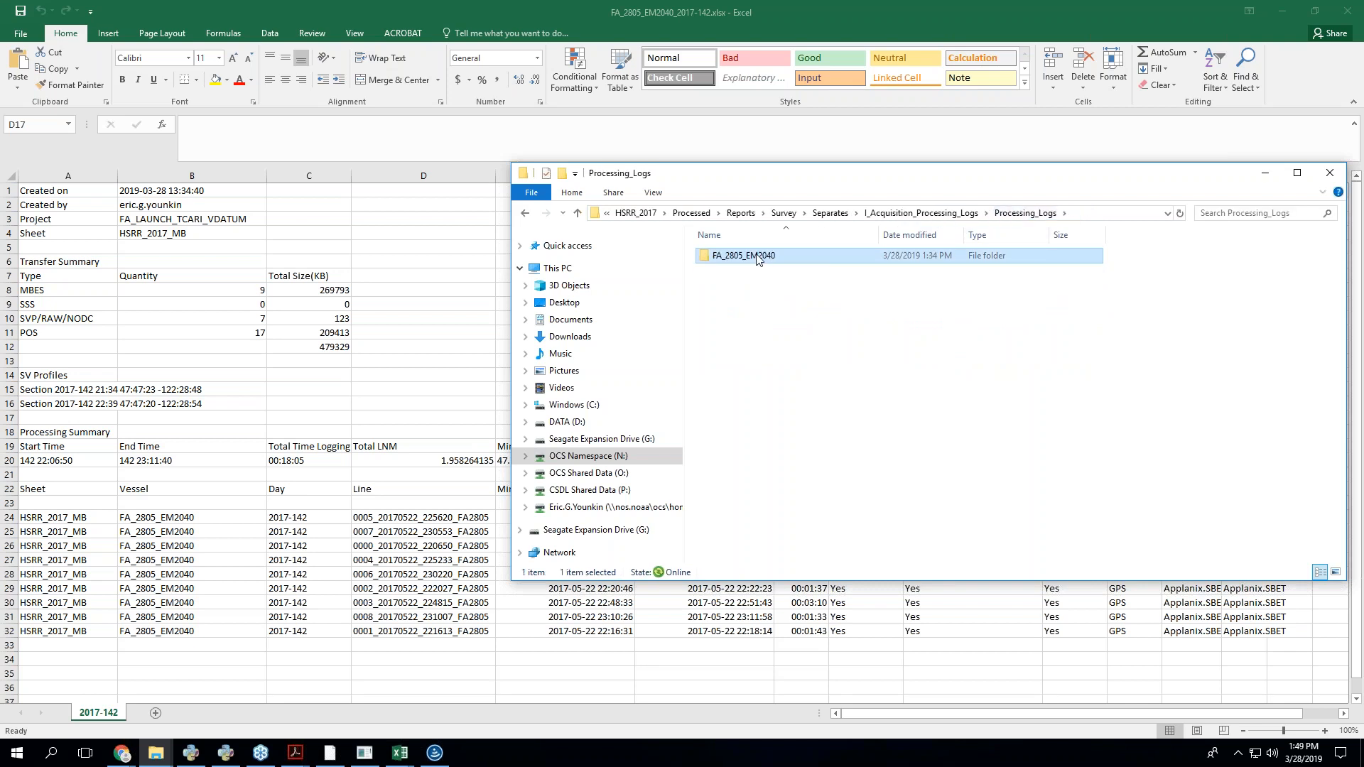
pyautogui.doubleClick(757, 258)
pyautogui.click(740, 272)
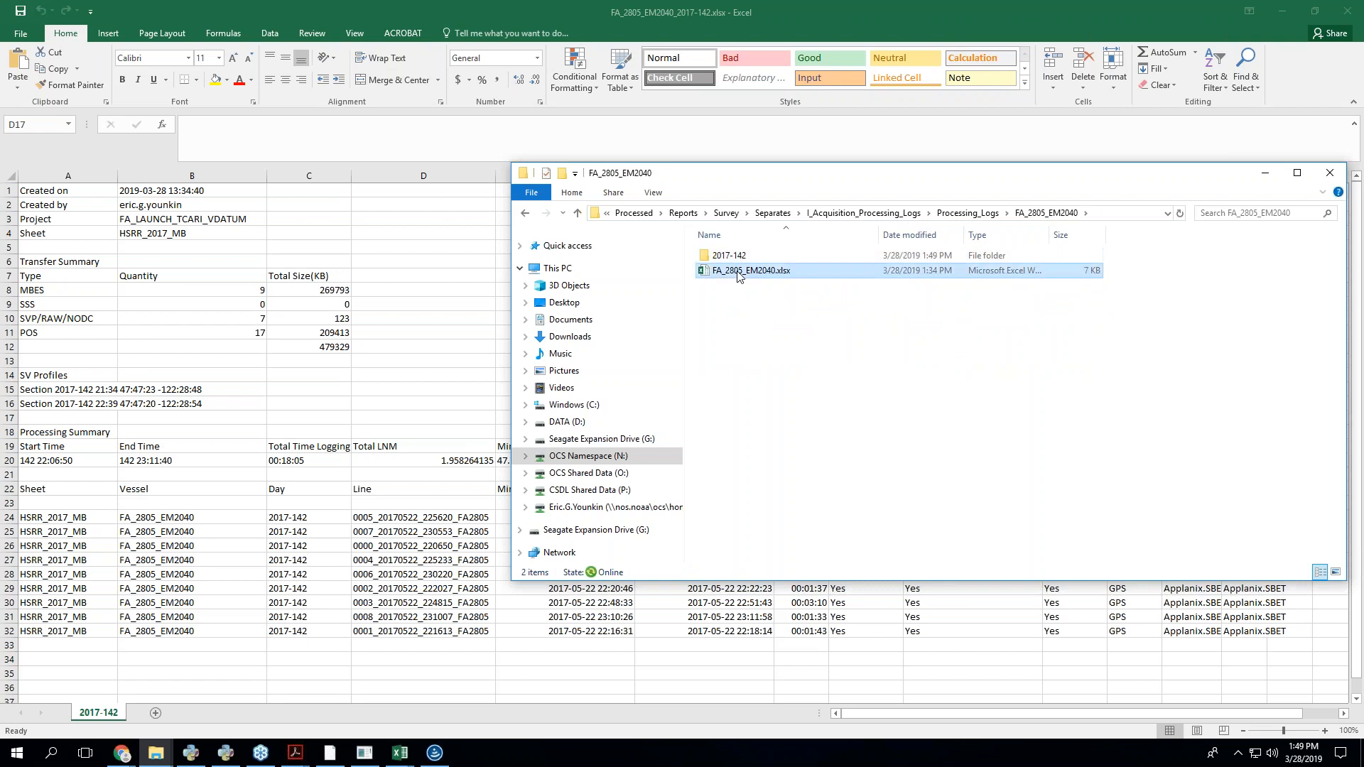
pyautogui.doubleClick(739, 275)
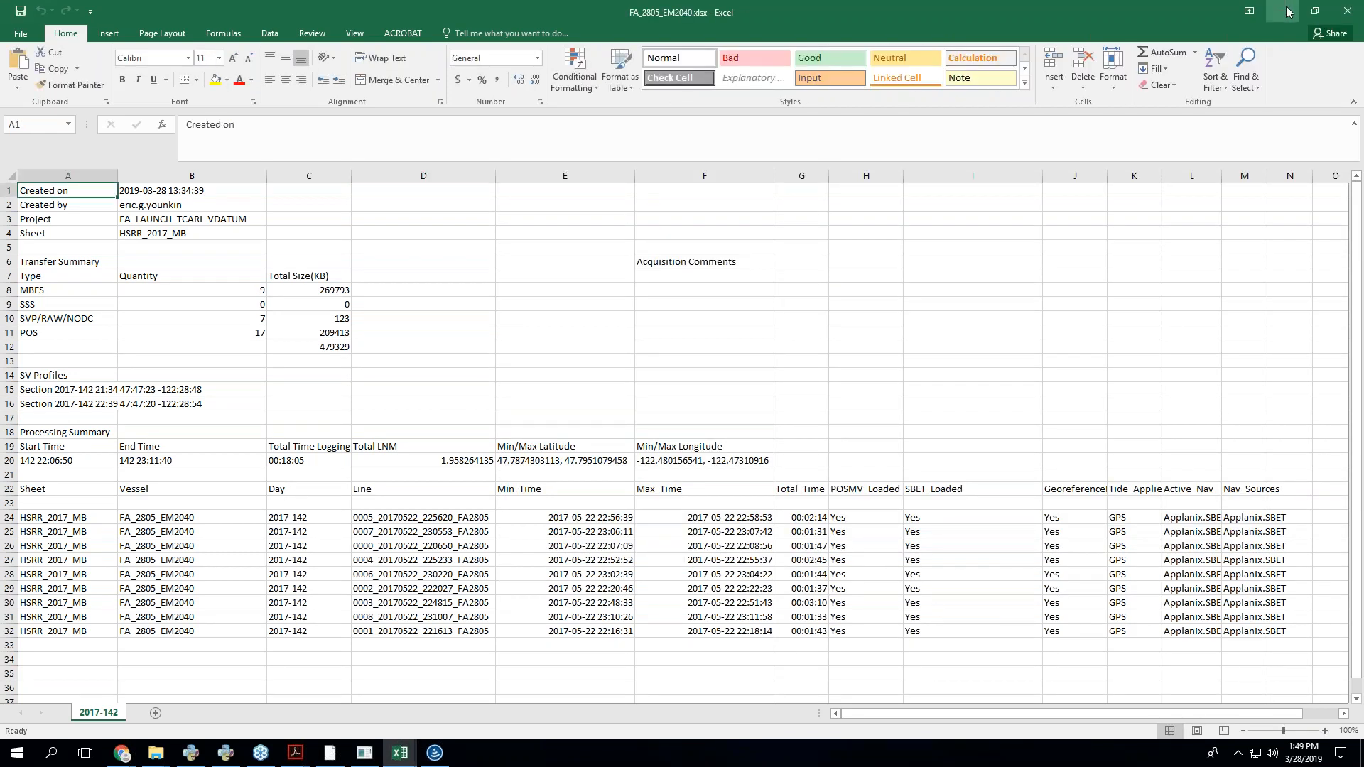
pyautogui.click(1348, 12)
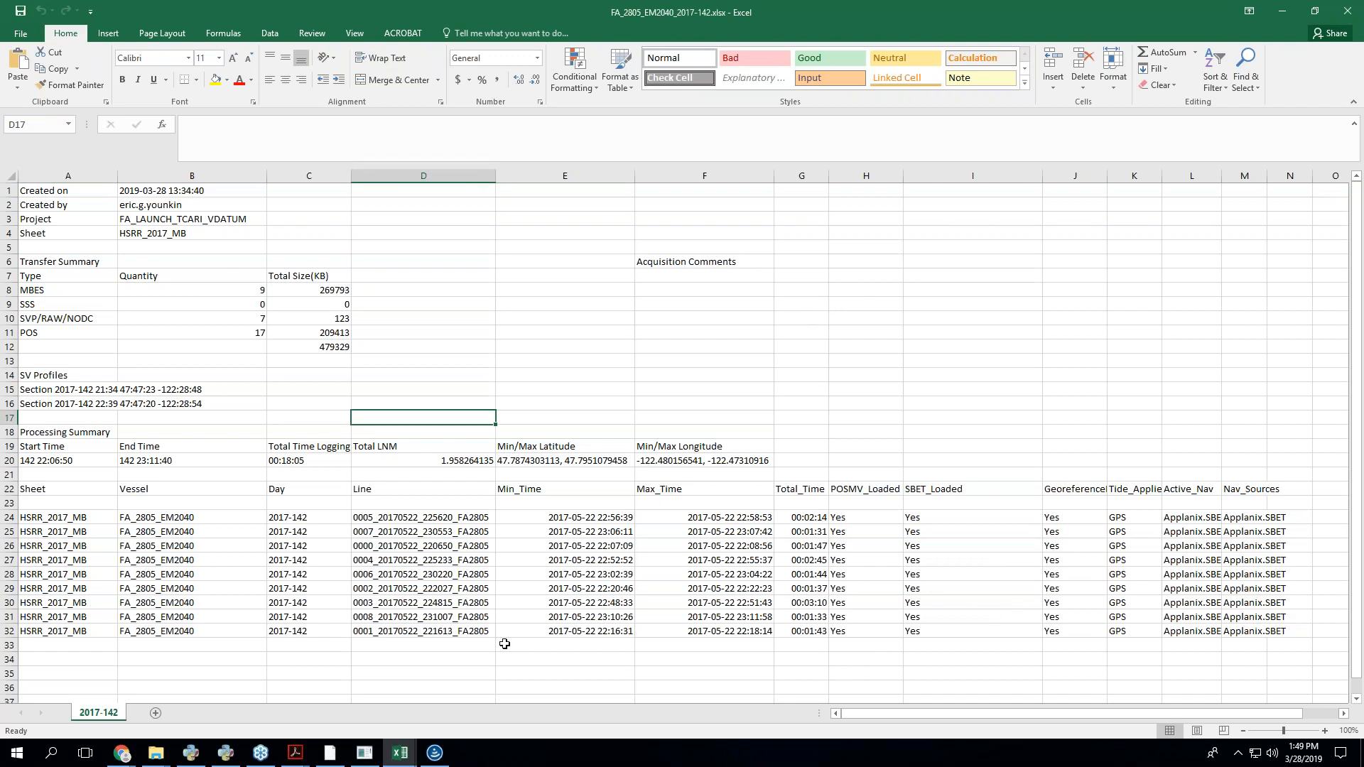
# - Switch back to File Explorer's FA_2805_EM2040 window and open its 2017-142 folder
pyautogui.click(158, 758)
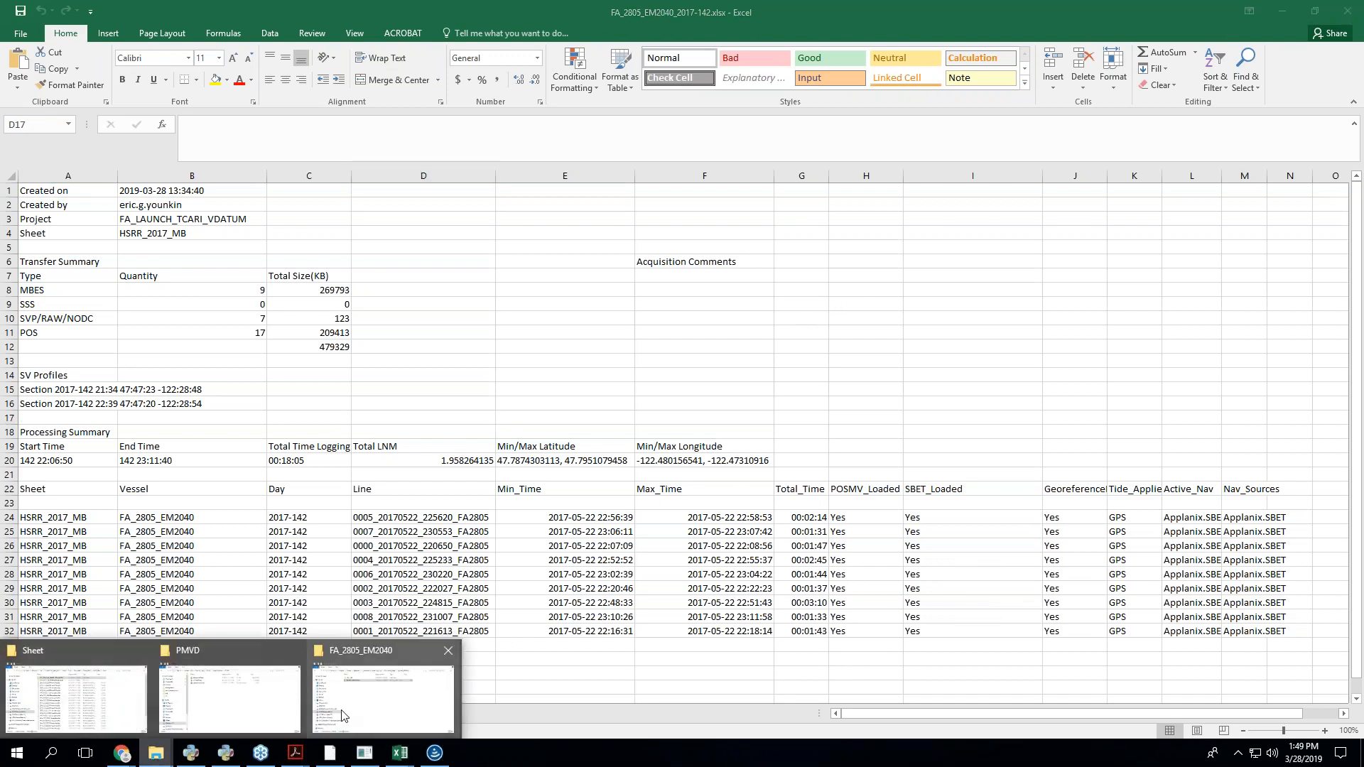
pyautogui.click(383, 700)
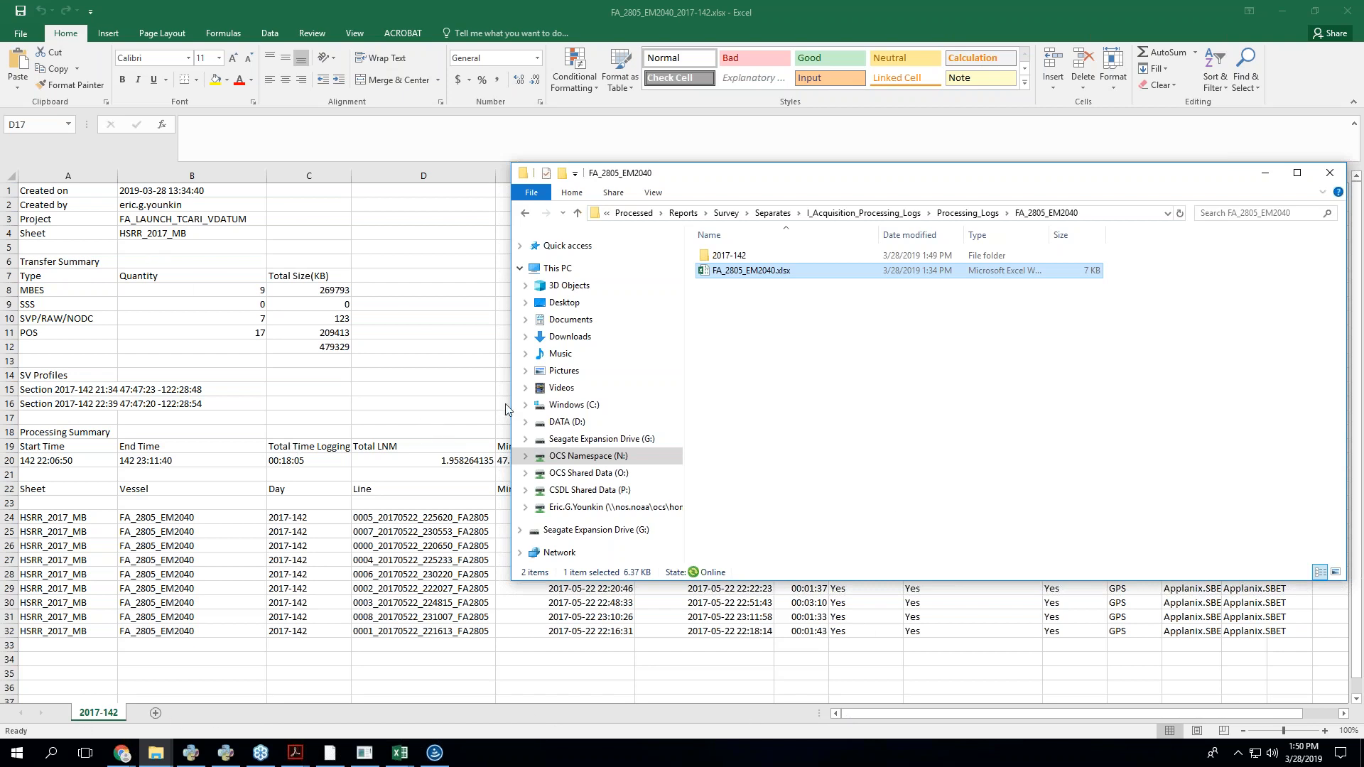
pyautogui.doubleClick(745, 254)
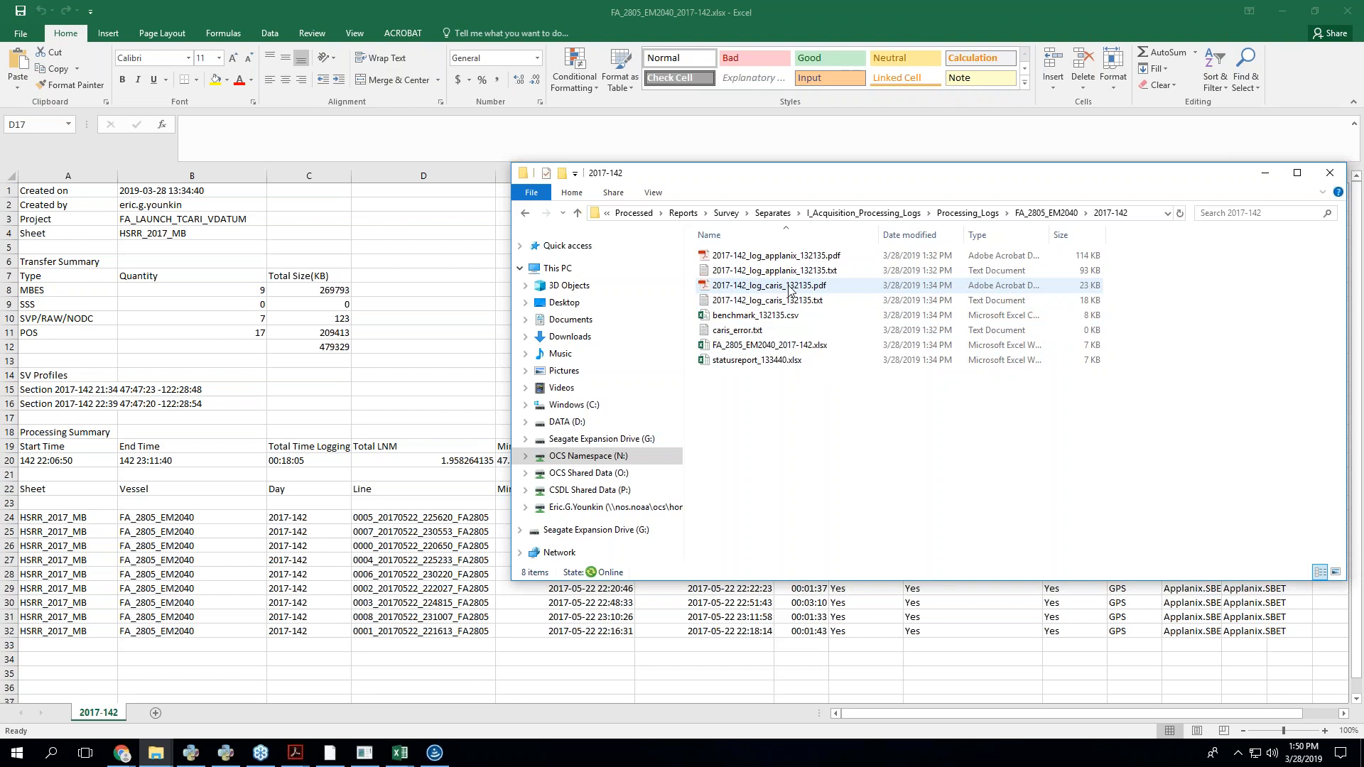
# - Open 2017-142_log_caris_132135.pdf and skim it to the Applanix SBET import section on page 4, keeping all PDF tabs open
pyautogui.click(798, 302)
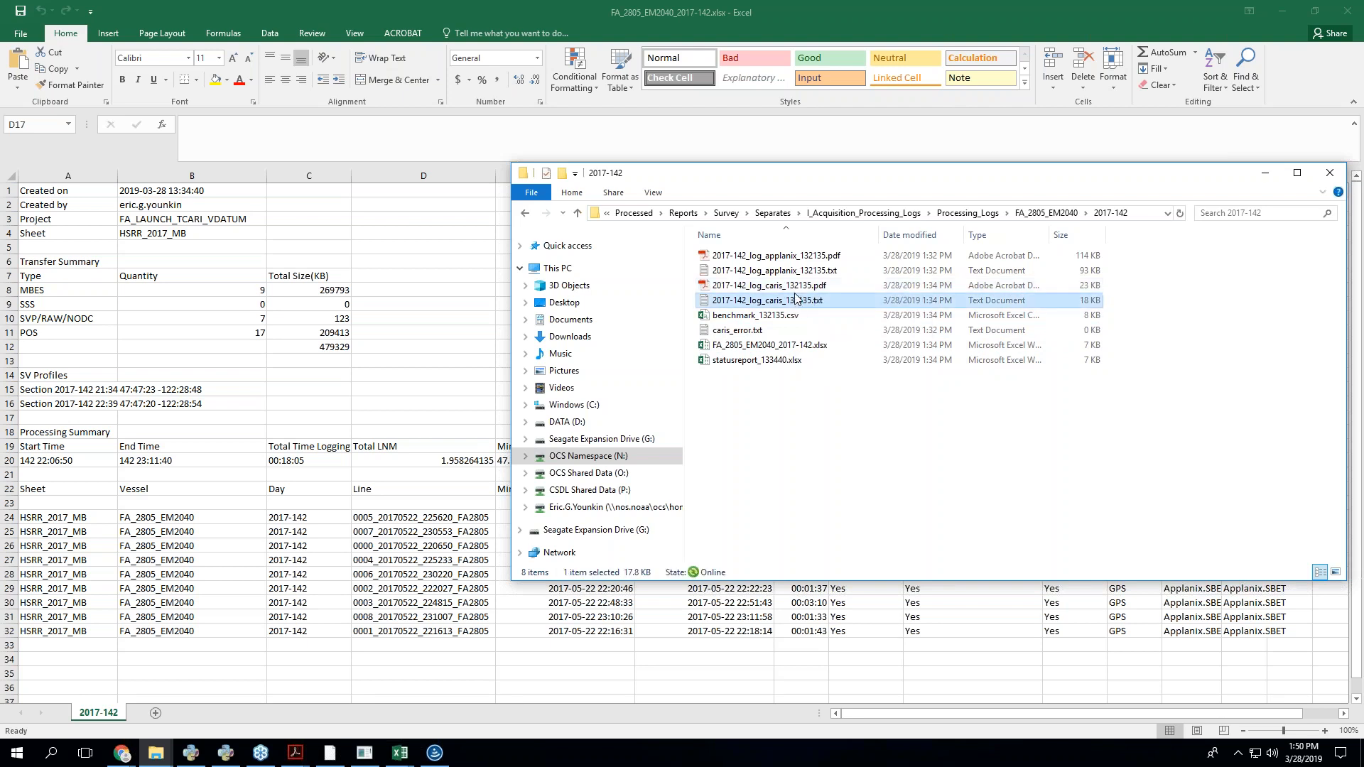
pyautogui.click(798, 289)
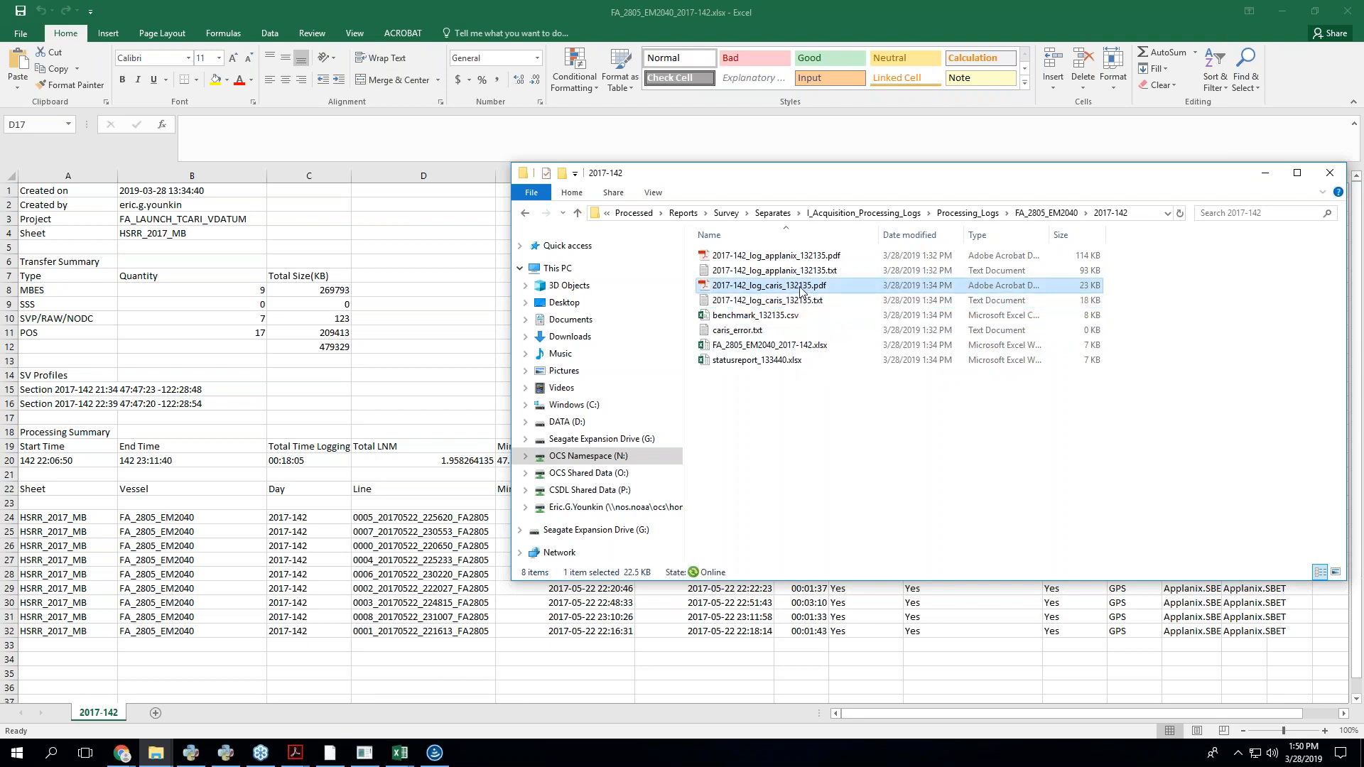
pyautogui.doubleClick(801, 290)
pyautogui.scroll(-2, 752, 392)
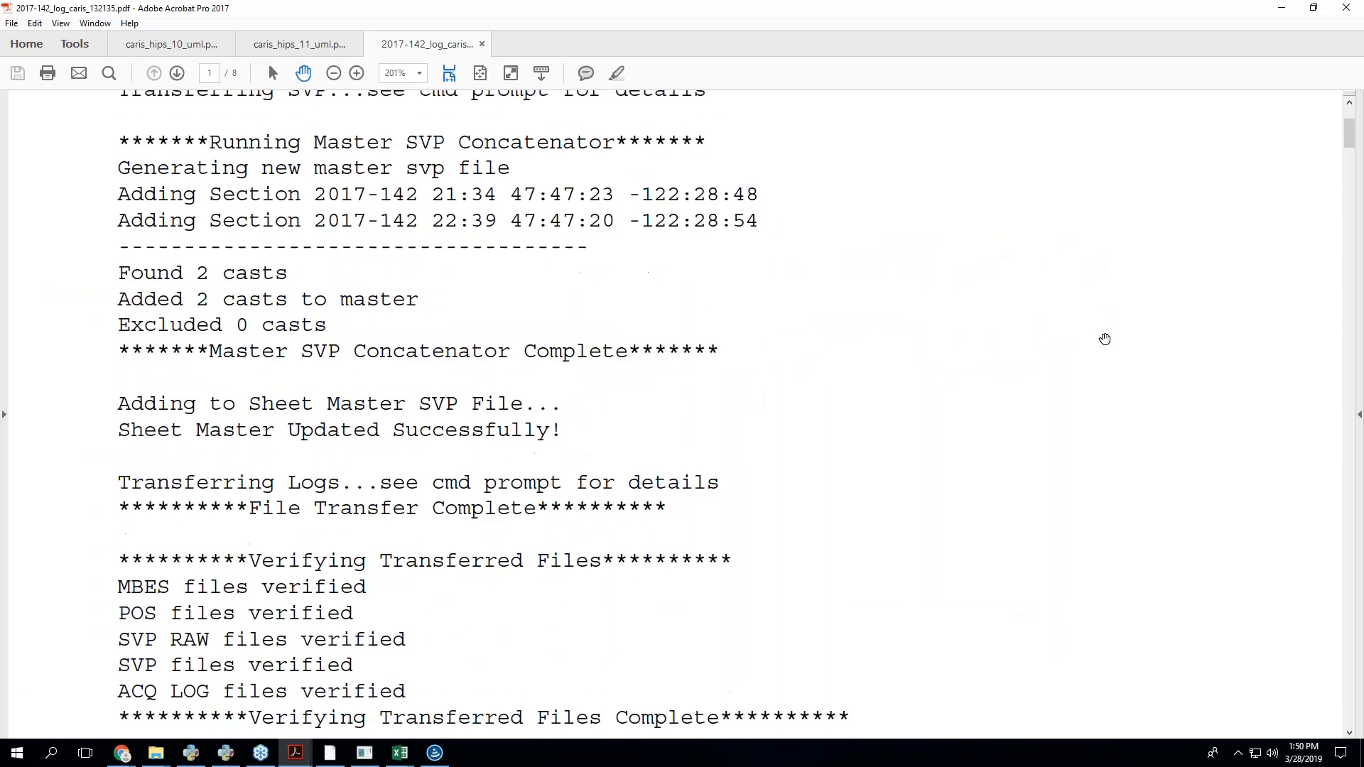
pyautogui.moveTo(1353, 146); pyautogui.dragTo(1362, 384)
pyautogui.click(1347, 7)
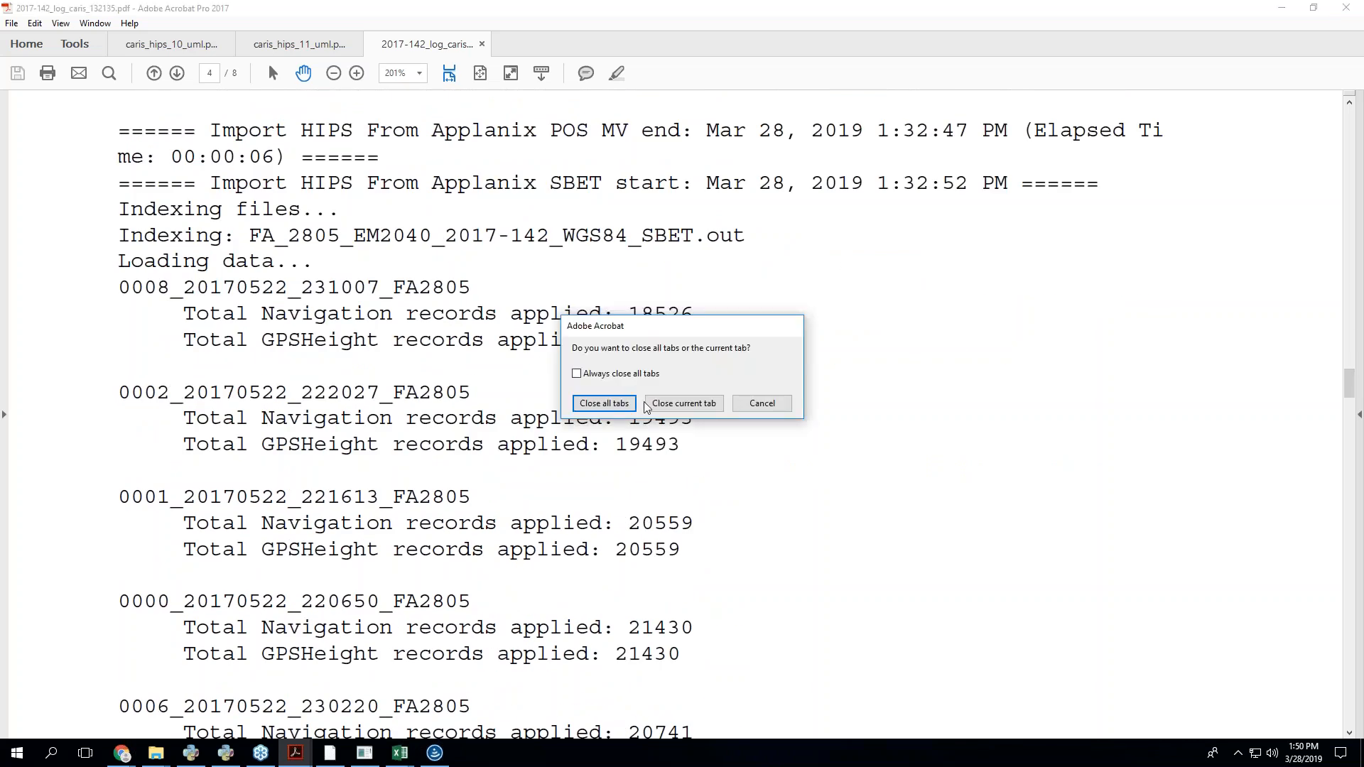
pyautogui.click(761, 403)
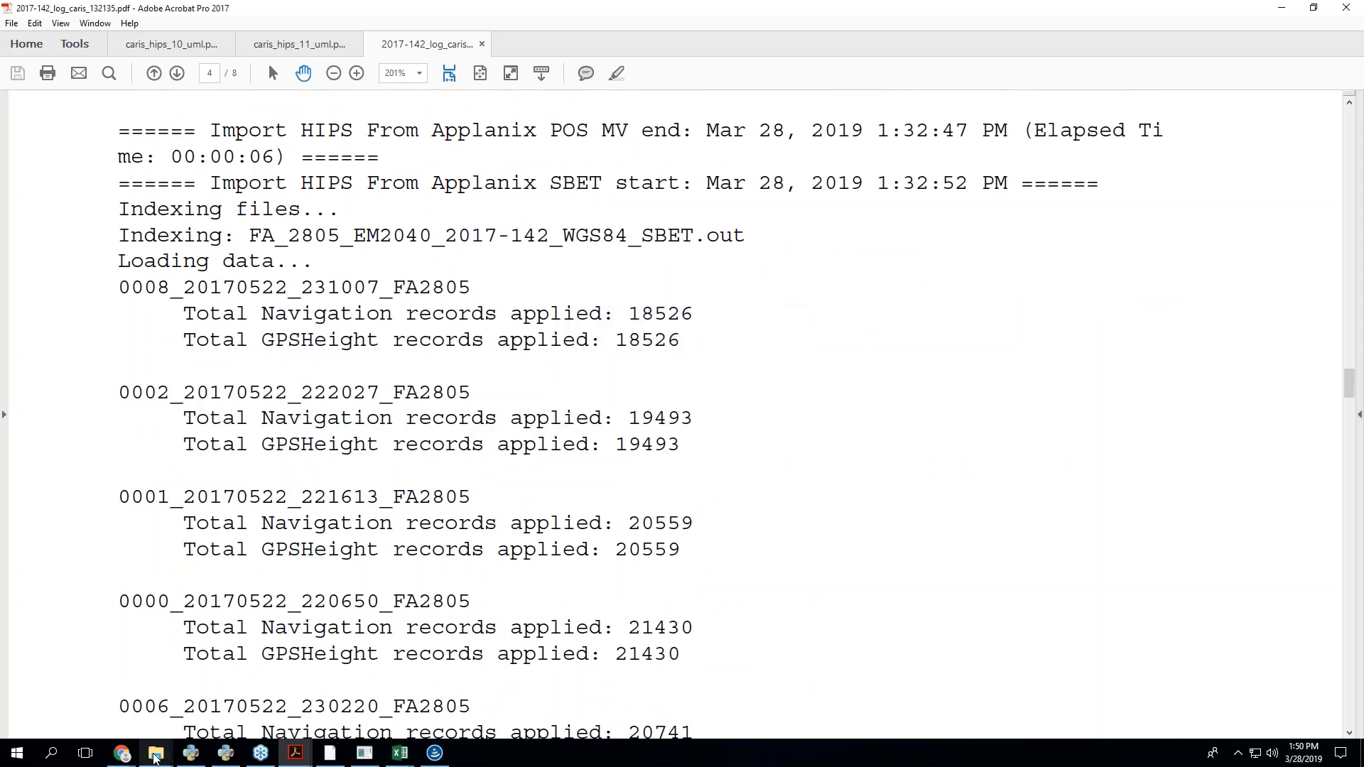
# - Return to the 2017-142 folder, open 2017-142_log_applanix_132135.pdf and examine its POSPac Batch Settings section
pyautogui.moveTo(155, 758)
pyautogui.click(381, 692)
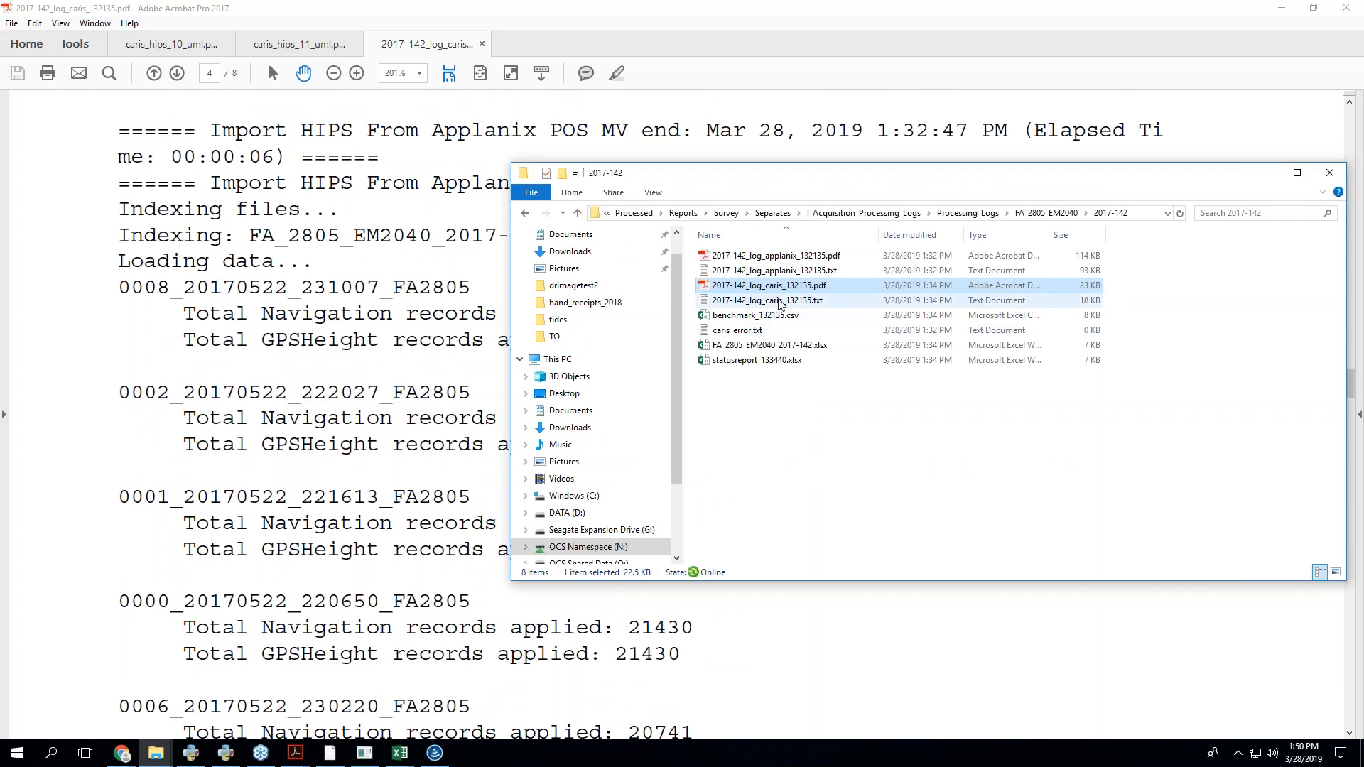
pyautogui.doubleClick(808, 257)
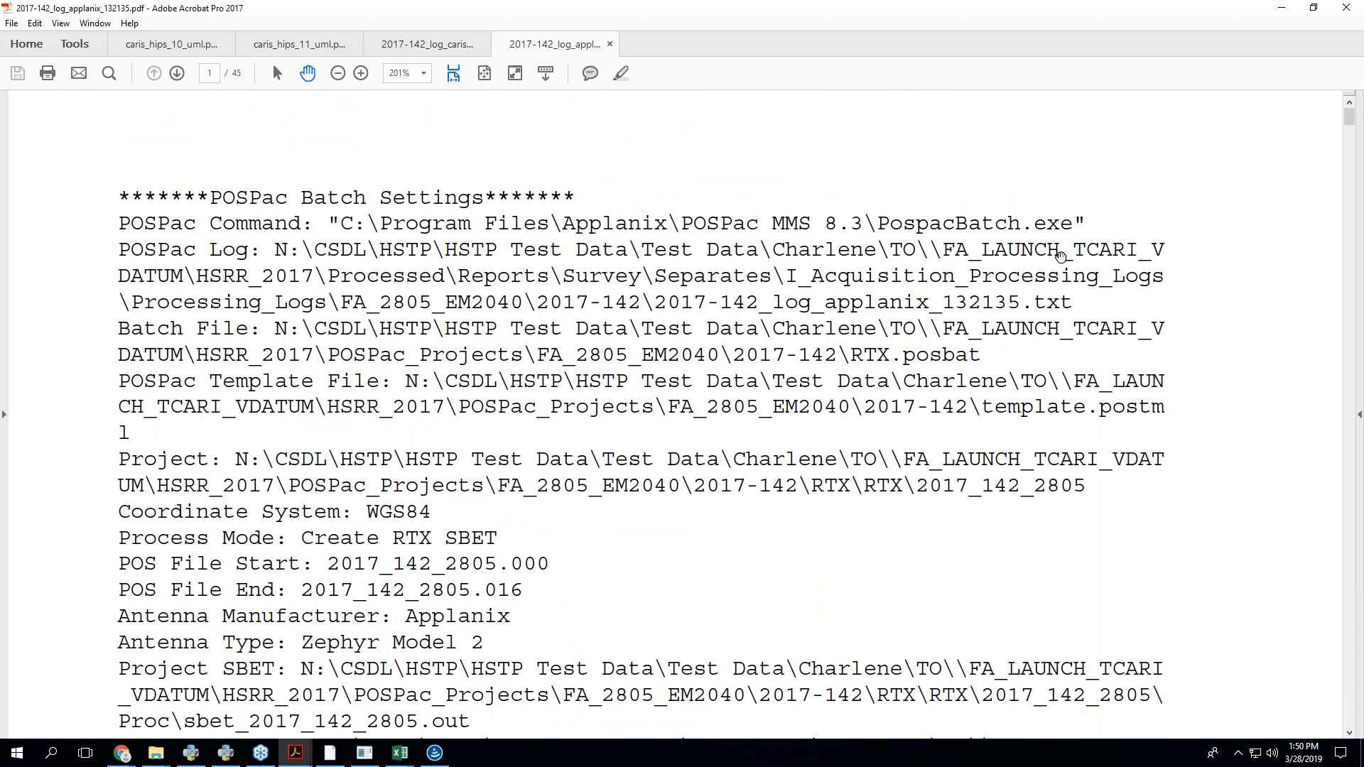
pyautogui.moveTo(1350, 119); pyautogui.dragTo(1350, 131)
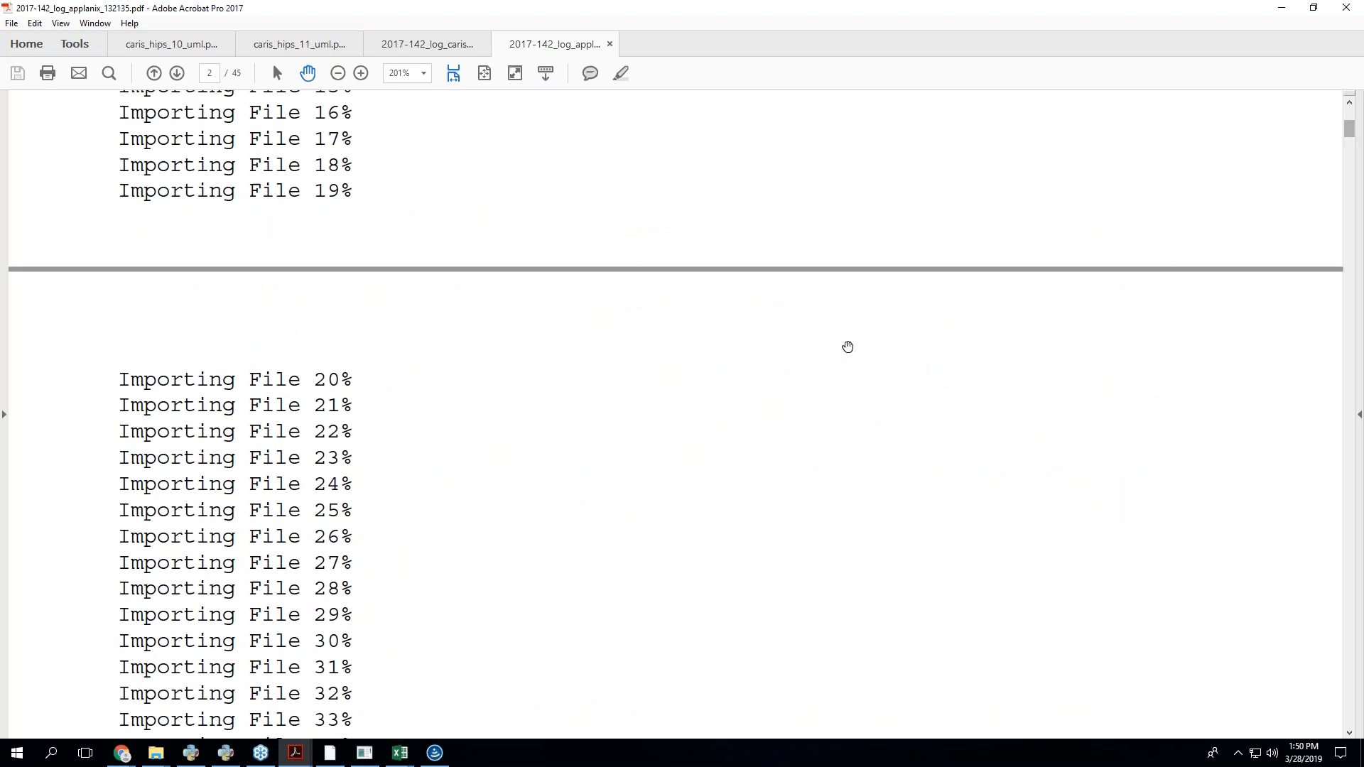
pyautogui.scroll(6, 848, 346)
pyautogui.scroll(-10, 847, 347)
pyautogui.scroll(15, 853, 366)
pyautogui.scroll(5, 853, 367)
pyautogui.scroll(-2, 366, 509)
pyautogui.scroll(-6, 366, 508)
pyautogui.scroll(2, 489, 336)
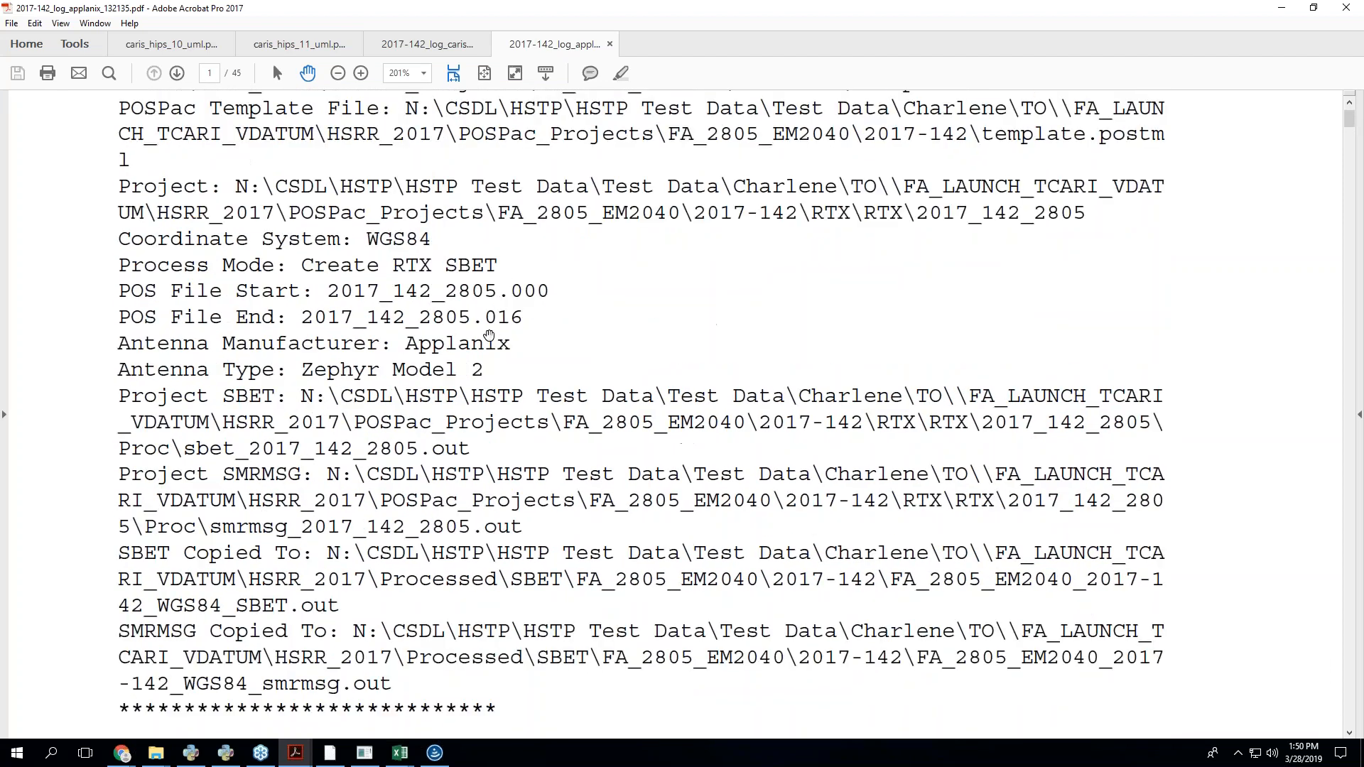
pyautogui.scroll(2, 421, 407)
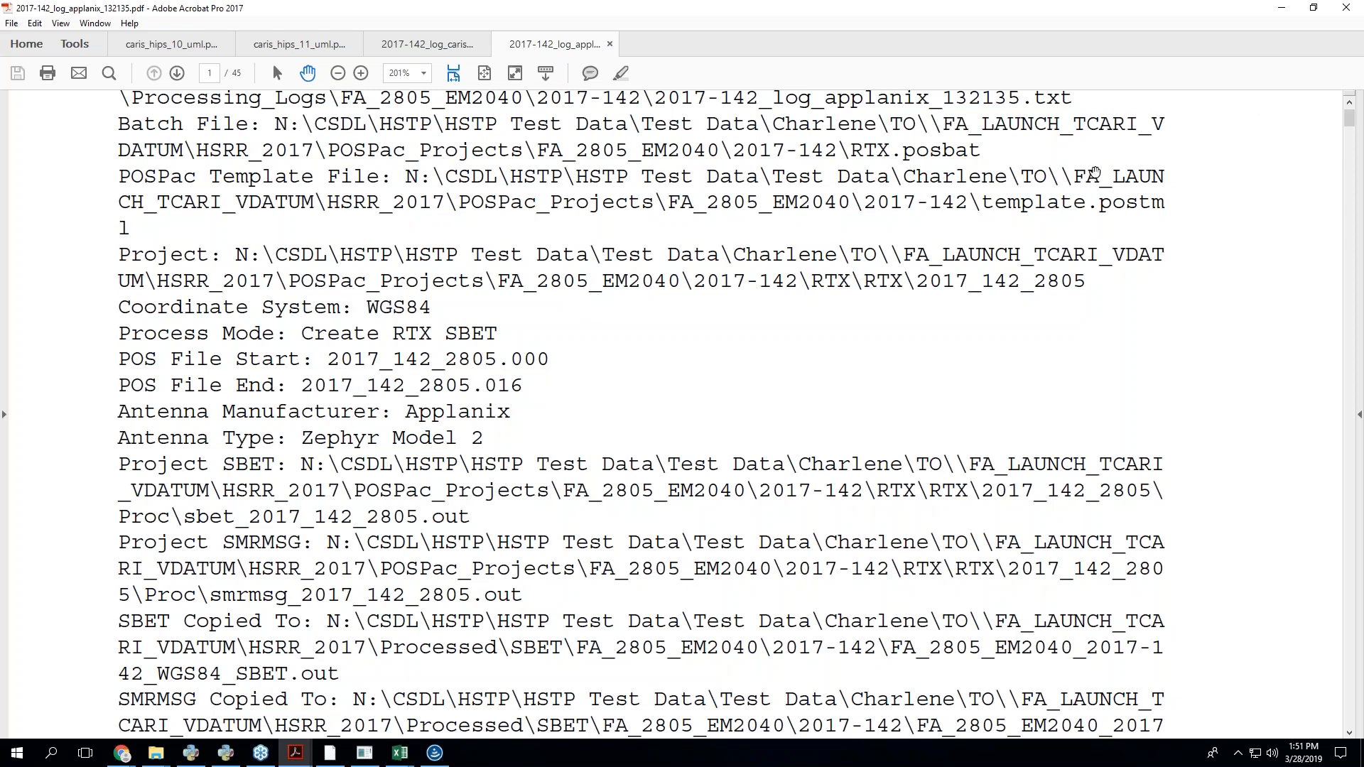
# - Leave the PDF viewer and open benchmark_132135.csv from the 2017-142 folder to examine its logged performance columns
pyautogui.click(1339, 7)
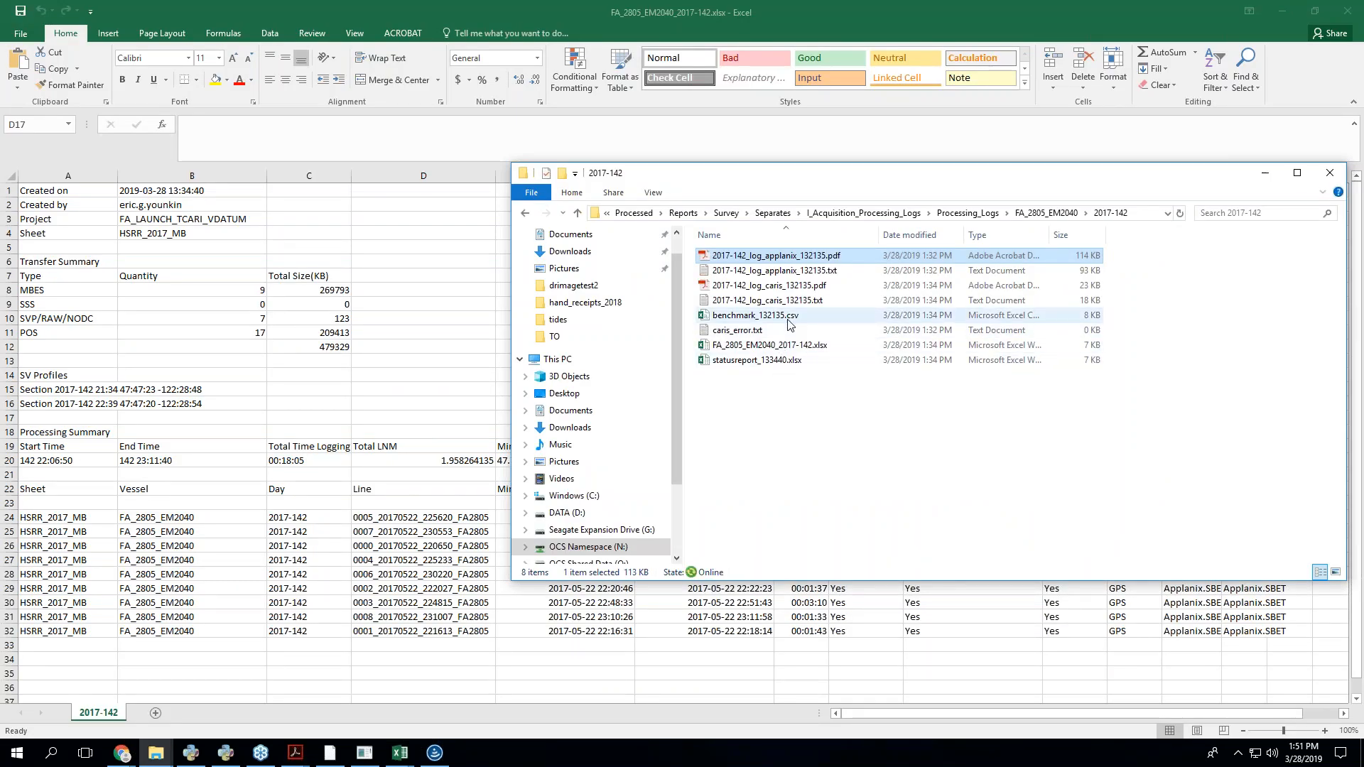
pyautogui.doubleClick(775, 315)
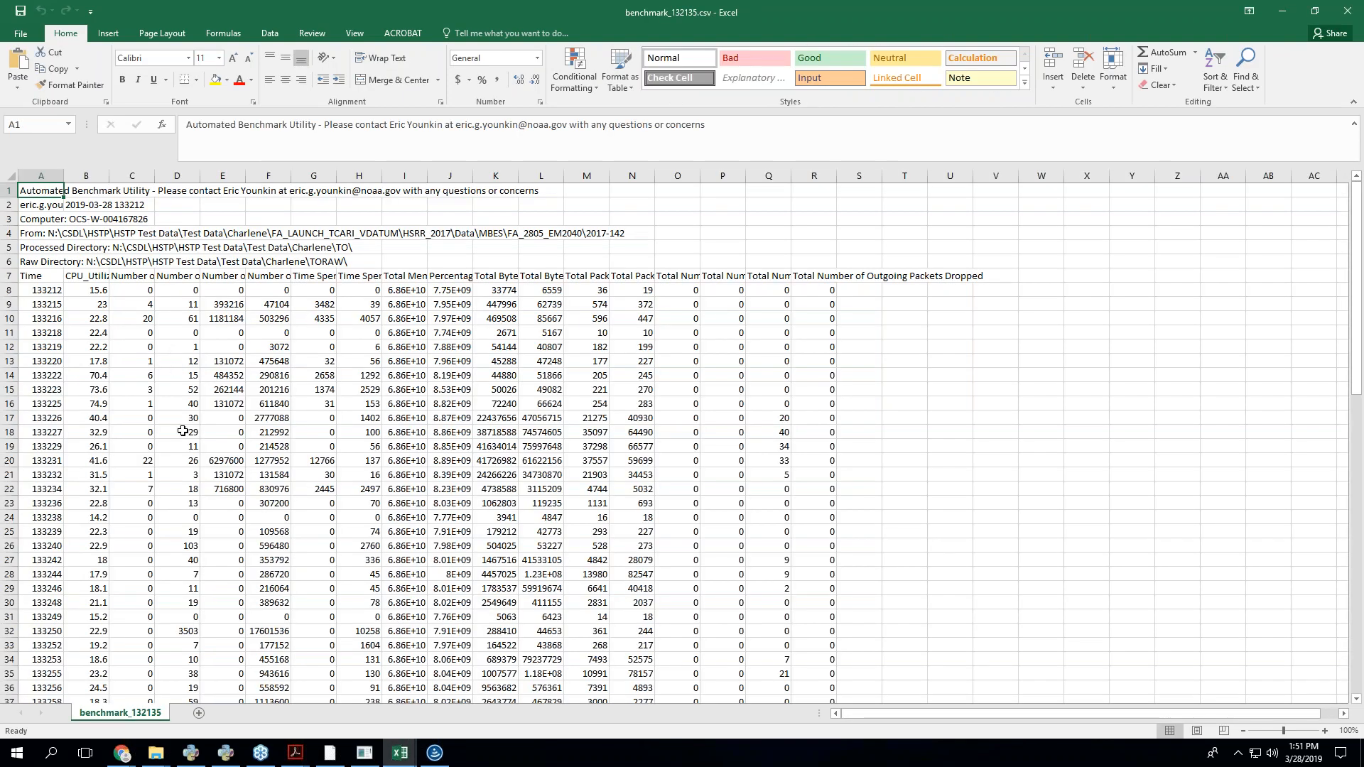
pyautogui.scroll(-1, 203, 489)
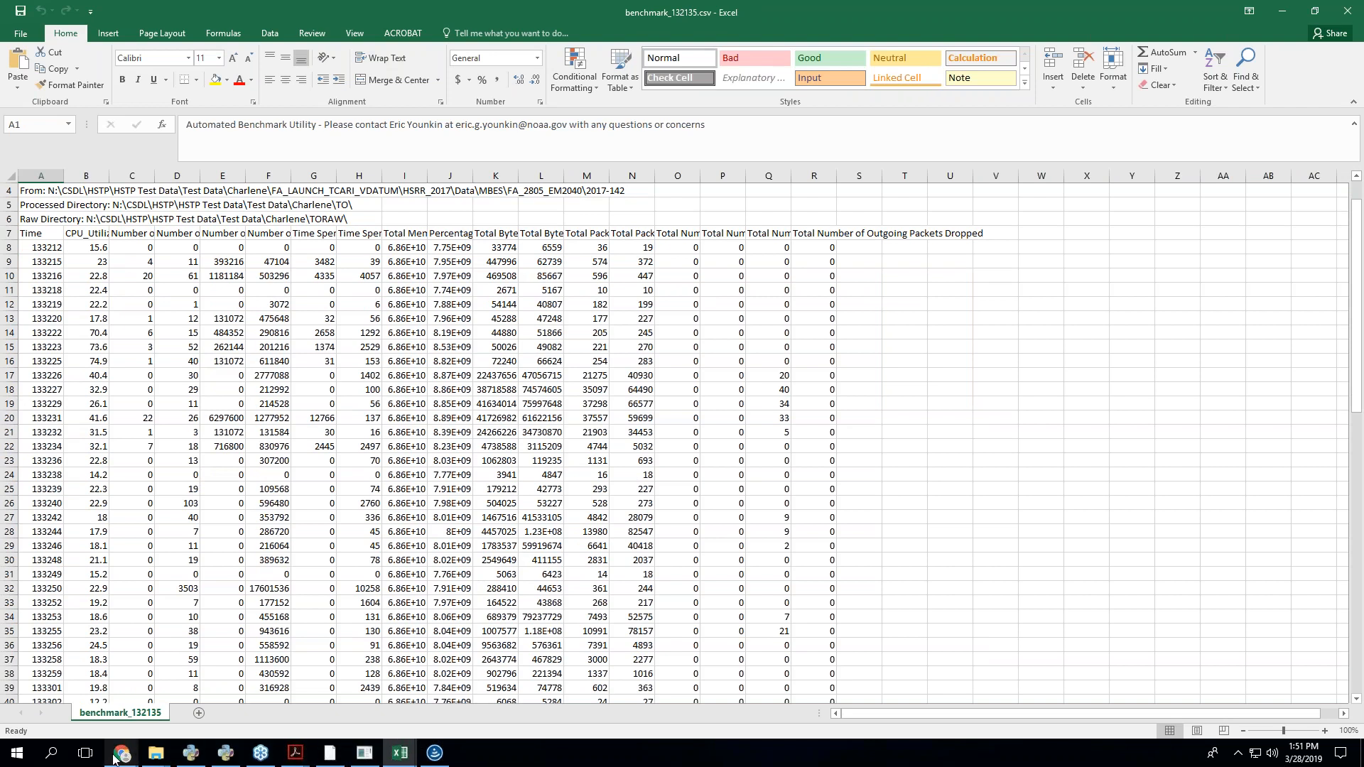
# - Switch to Chrome's benchmark page, open the processed records, and highlight the first record's average network, CPU and memory values
pyautogui.moveTo(116, 756)
pyautogui.click(244, 711)
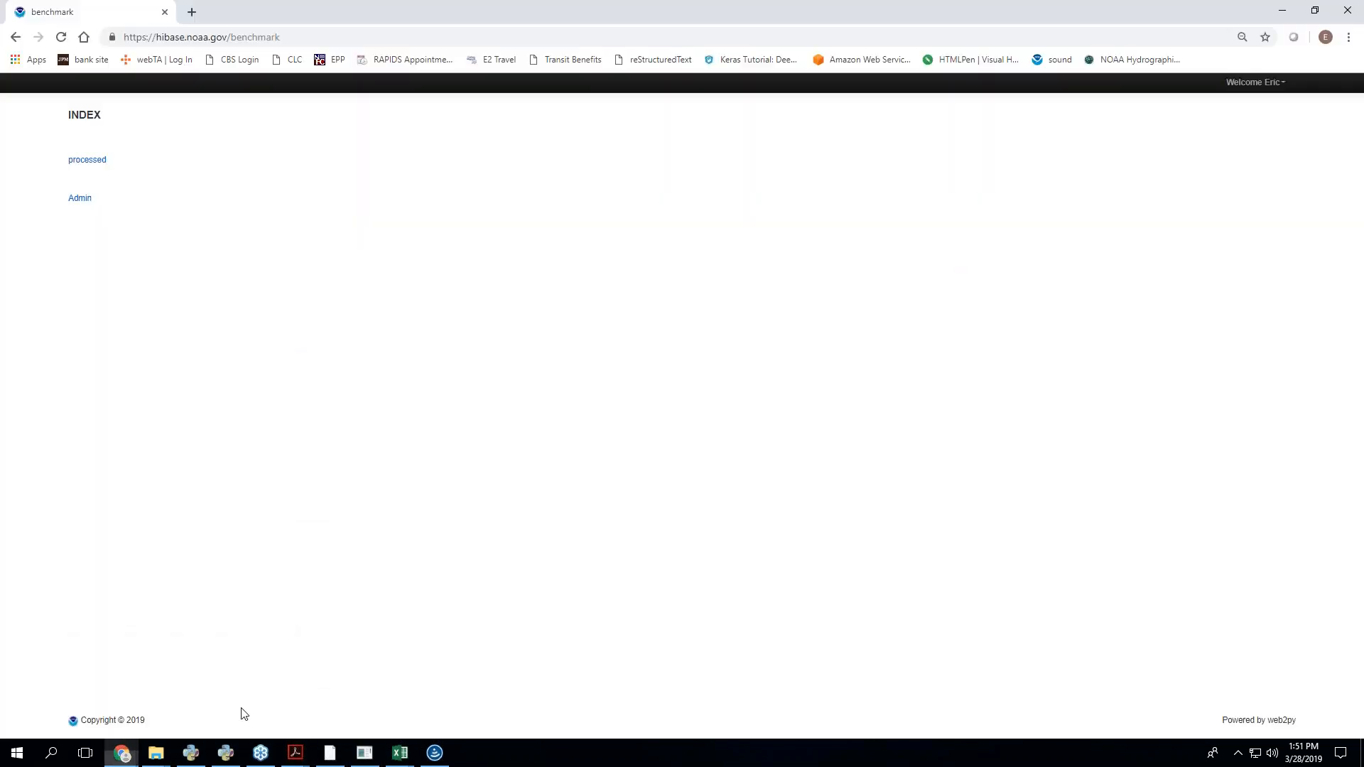
pyautogui.click(103, 163)
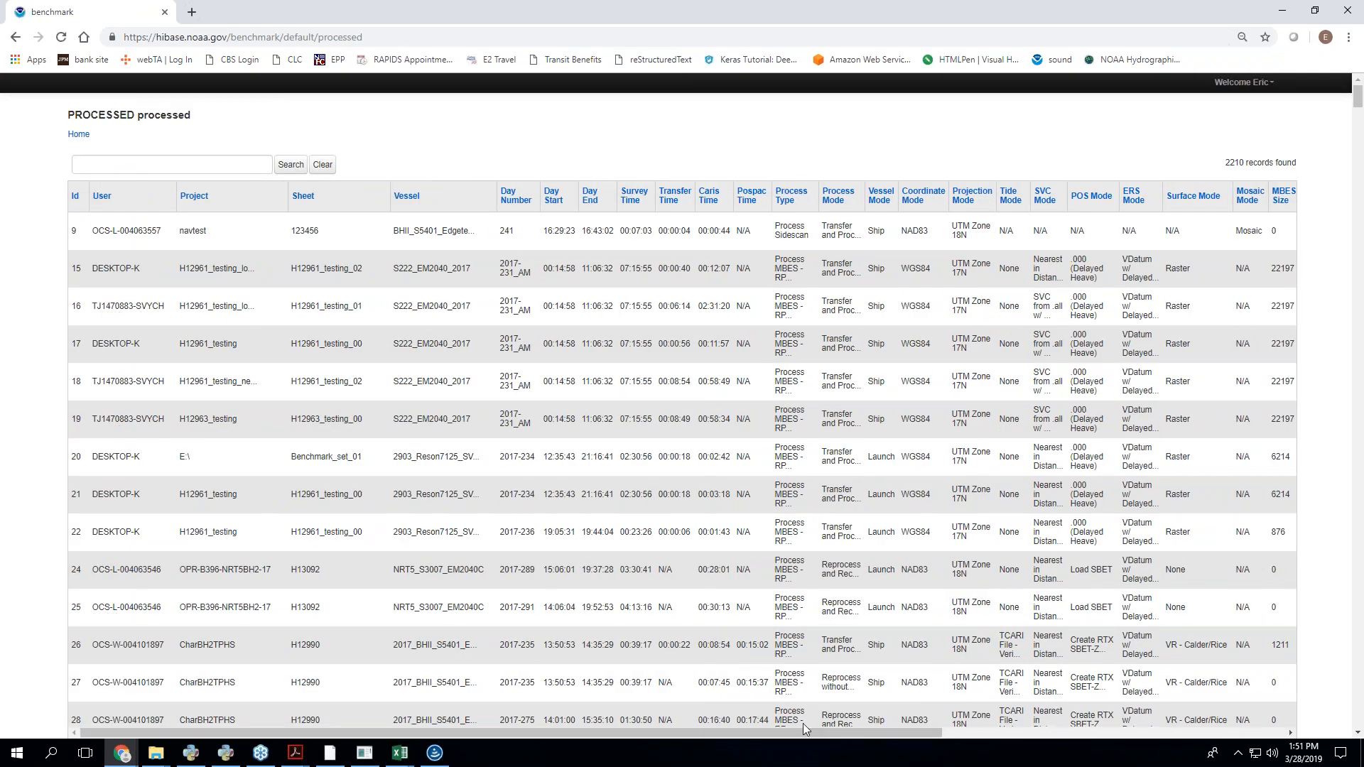
pyautogui.moveTo(804, 733); pyautogui.dragTo(1148, 732)
pyautogui.moveTo(1078, 233); pyautogui.dragTo(1208, 250)
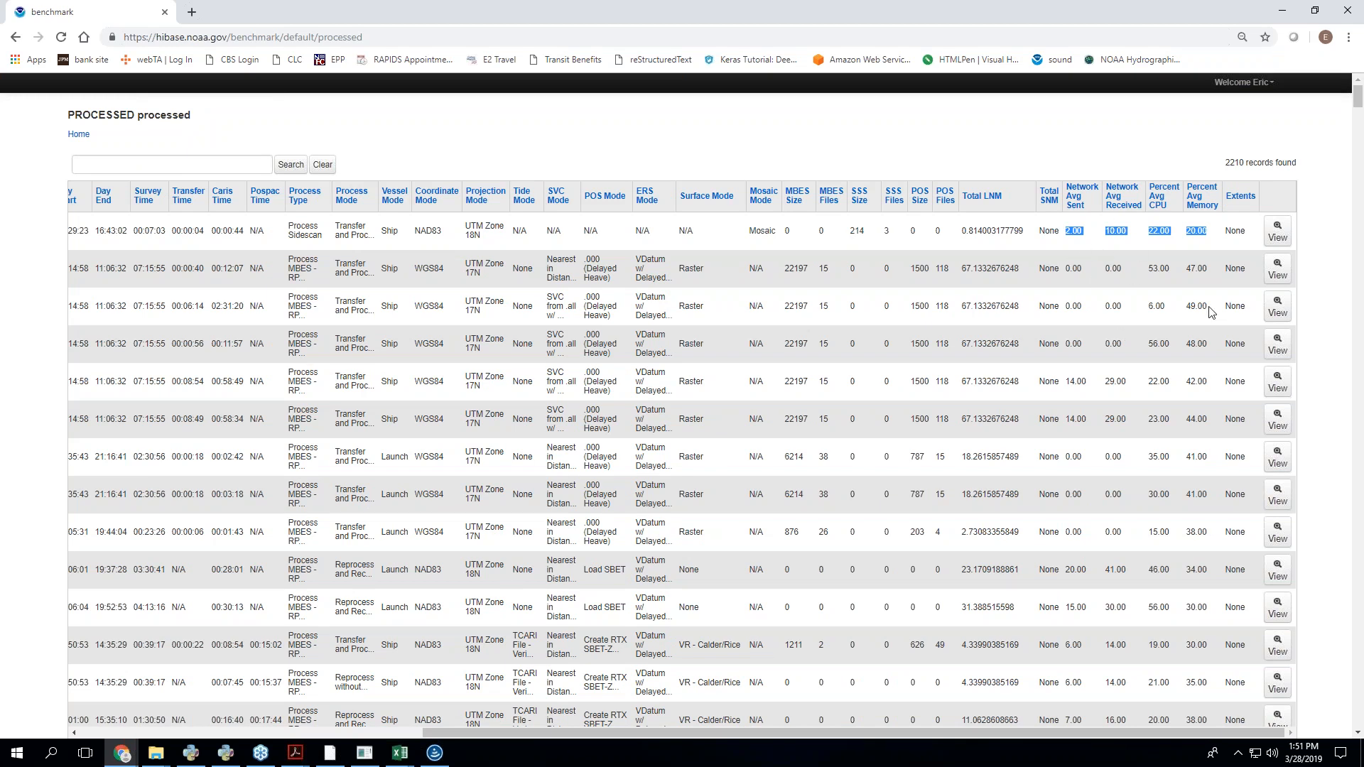
# - Bring up benchmark_132135.csv in Excel to view its logged performance columns, and return to the processed records in Chrome
pyautogui.moveTo(400, 754)
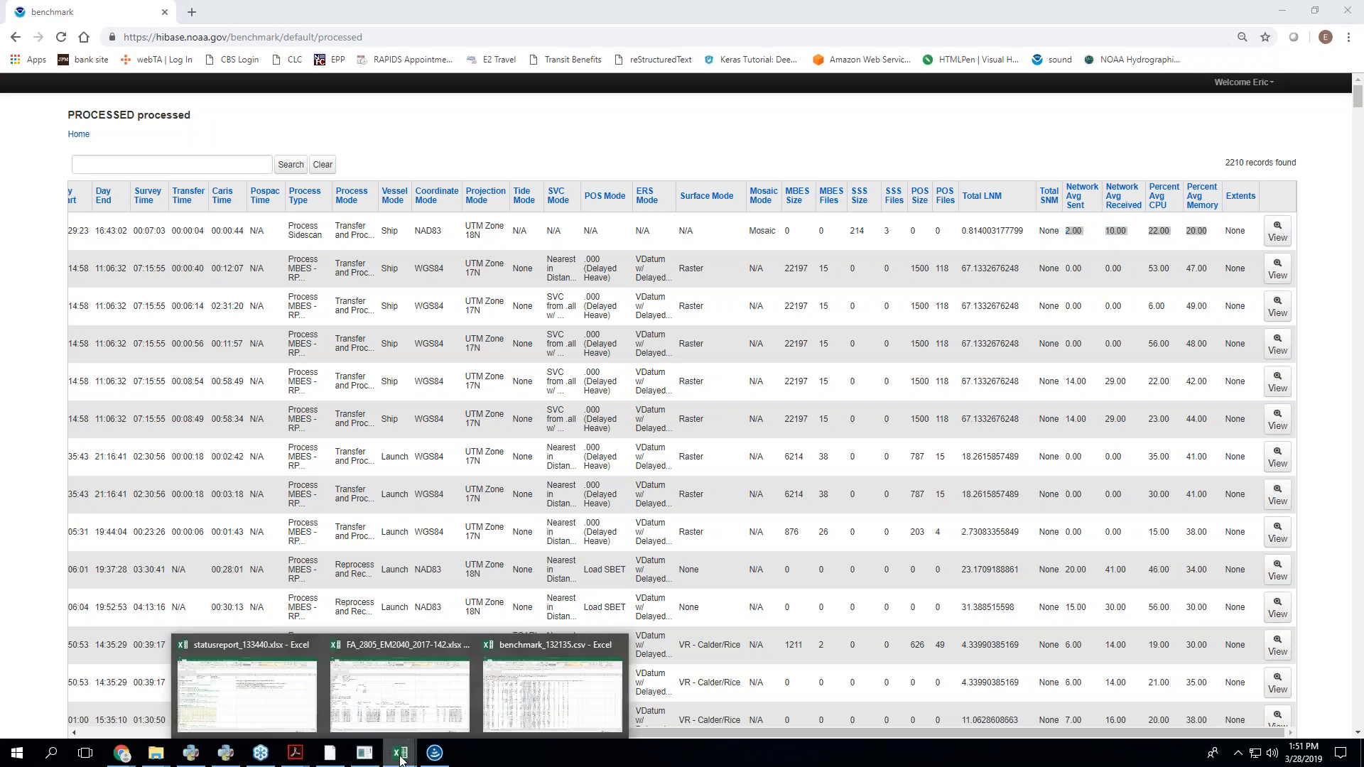
pyautogui.click(530, 690)
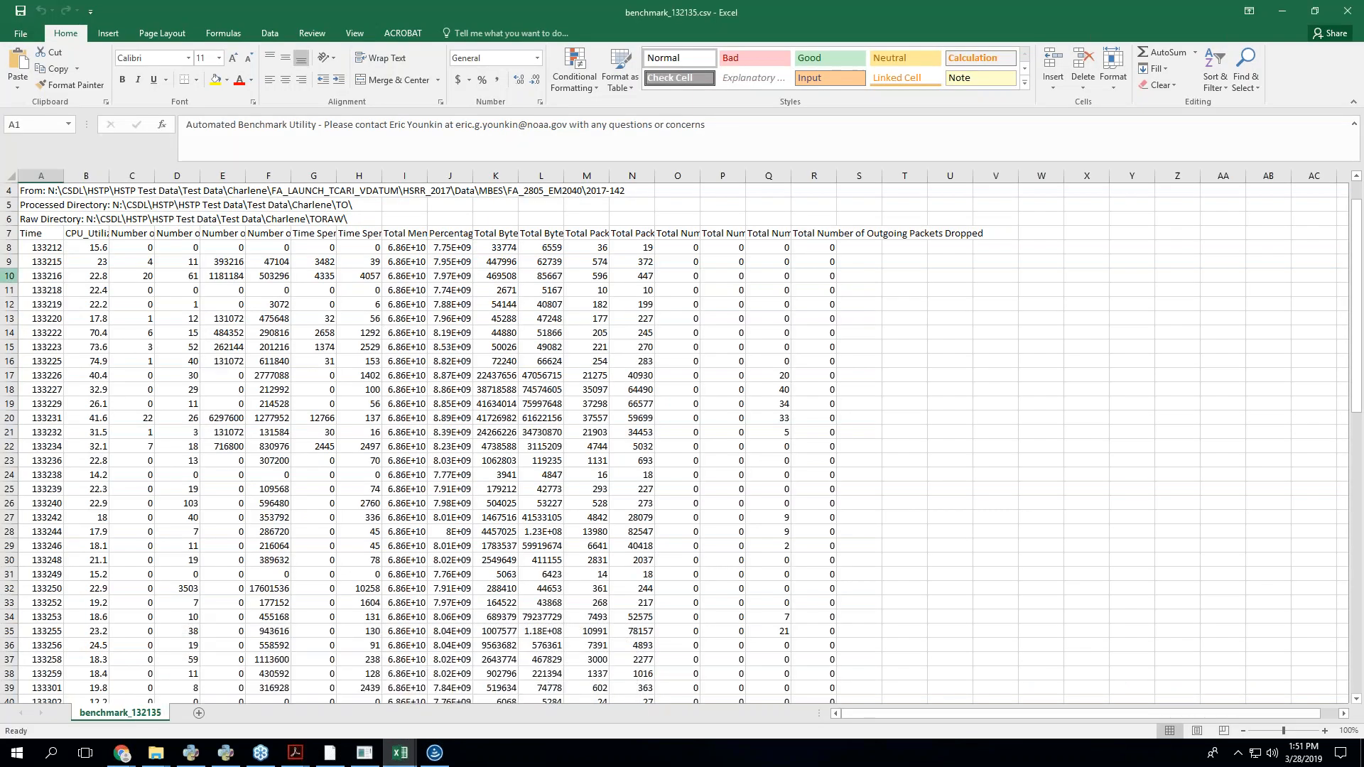
pyautogui.click(1283, 6)
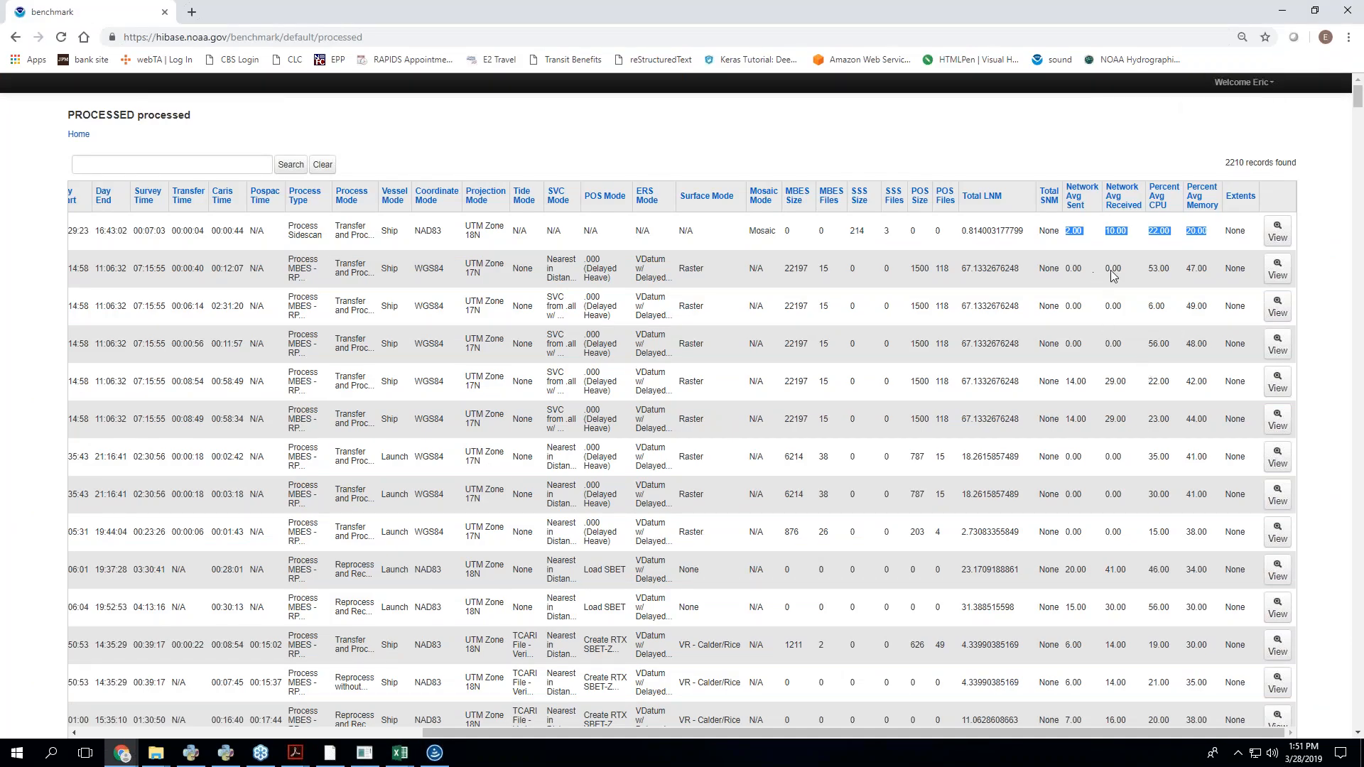
# - Highlight the first processed record's Extents and Total SNM values in the benchmark table
pyautogui.doubleClick(1233, 228)
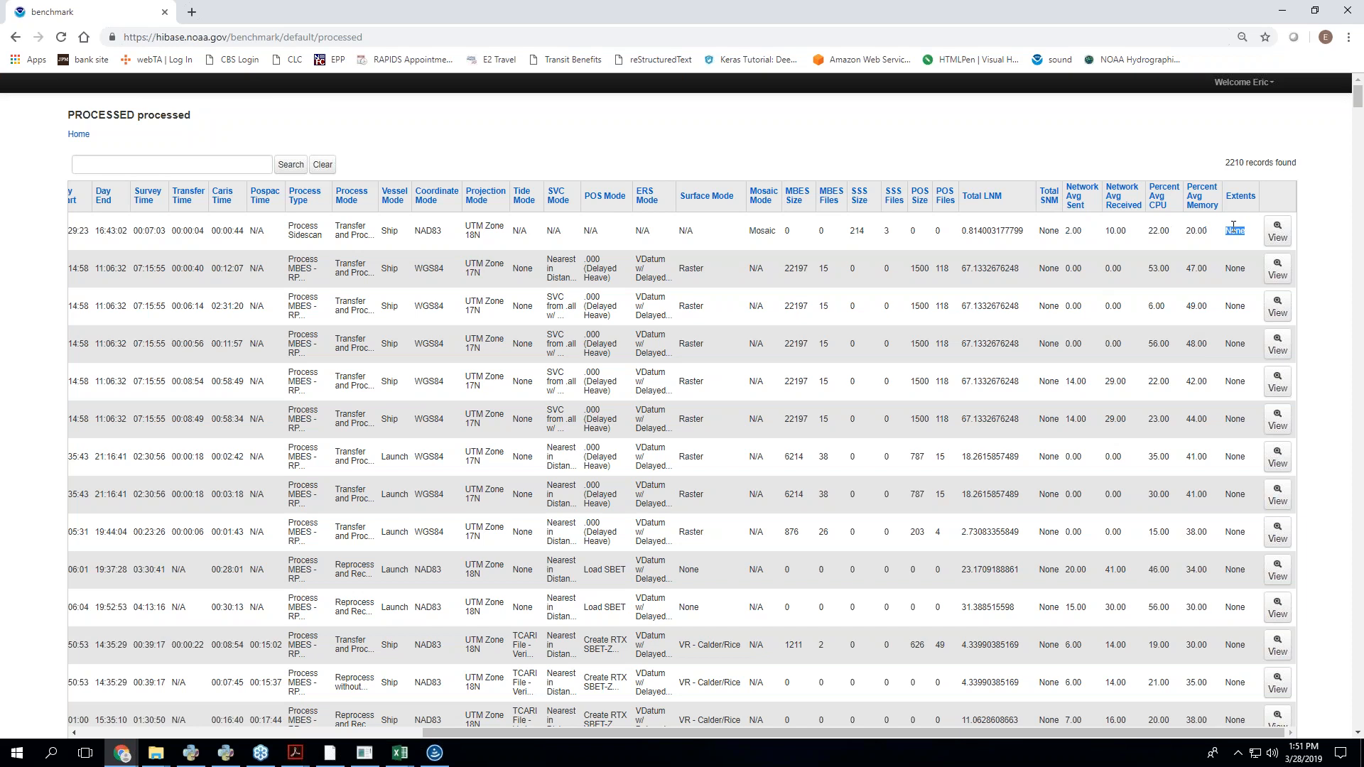
pyautogui.doubleClick(1050, 231)
pyautogui.doubleClick(1047, 233)
pyautogui.click(1162, 242)
pyautogui.doubleClick(1239, 227)
pyautogui.click(1043, 229)
pyautogui.doubleClick(1043, 229)
pyautogui.moveTo(638, 735); pyautogui.dragTo(291, 736)
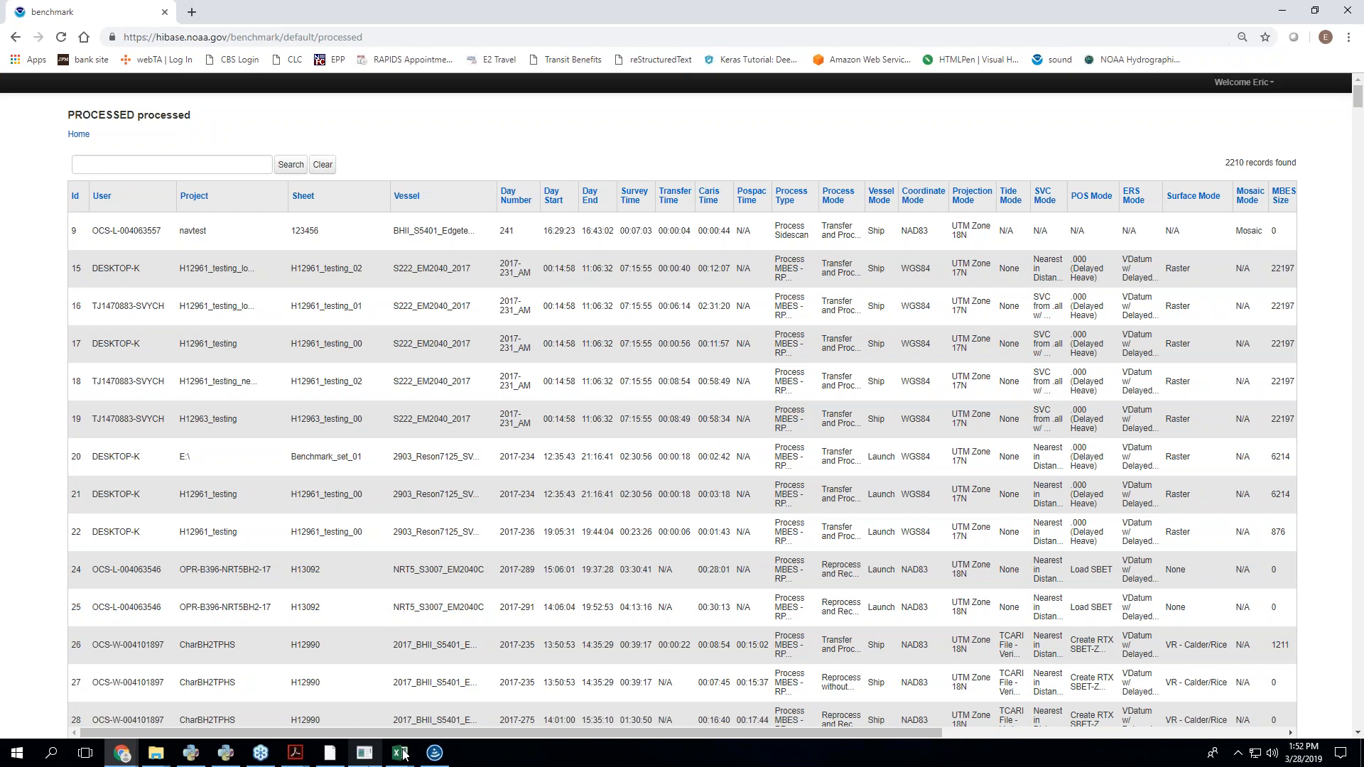
pyautogui.moveTo(480, 733); pyautogui.dragTo(871, 746)
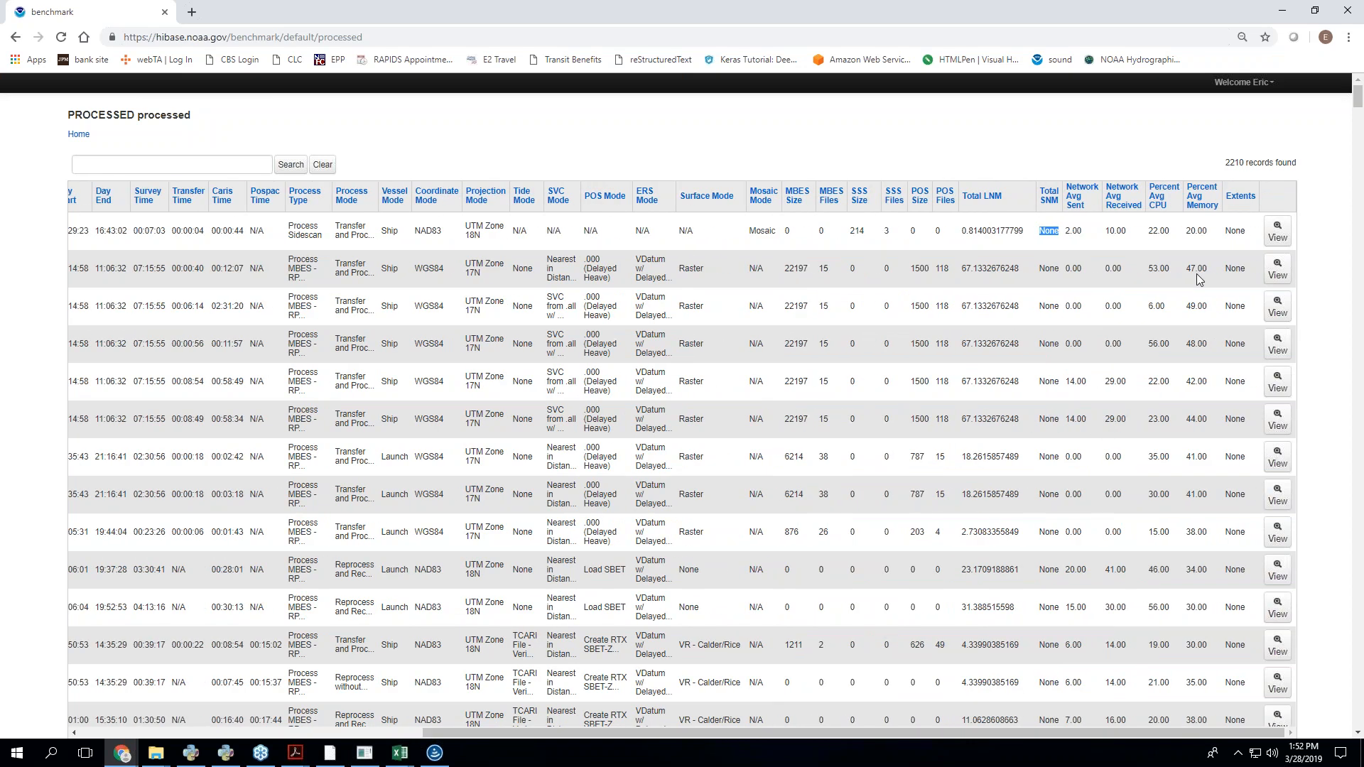
pyautogui.doubleClick(1235, 230)
pyautogui.doubleClick(1049, 230)
# - Leave Chrome and return to the 2017-142 folder to view its log files, and go up to the Processing_Logs folder
pyautogui.click(1279, 9)
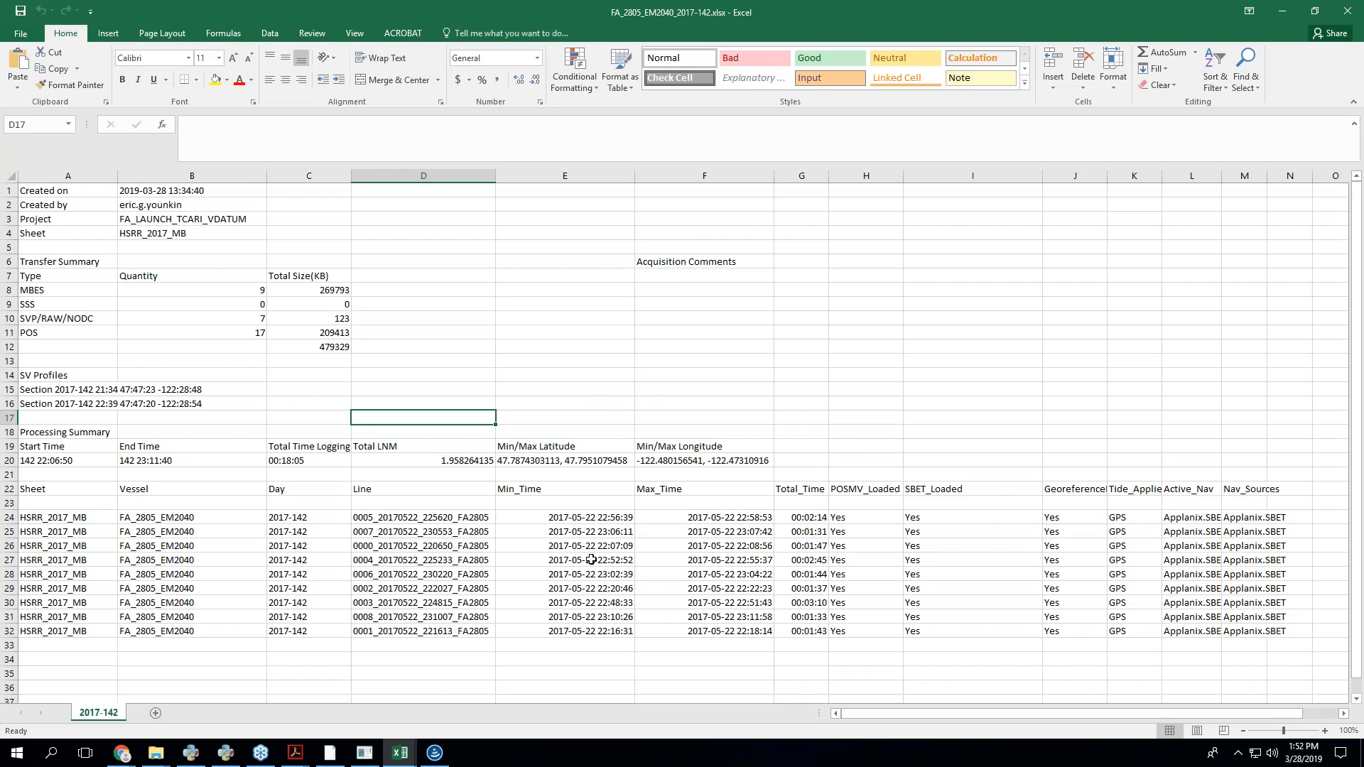
pyautogui.click(812, 691)
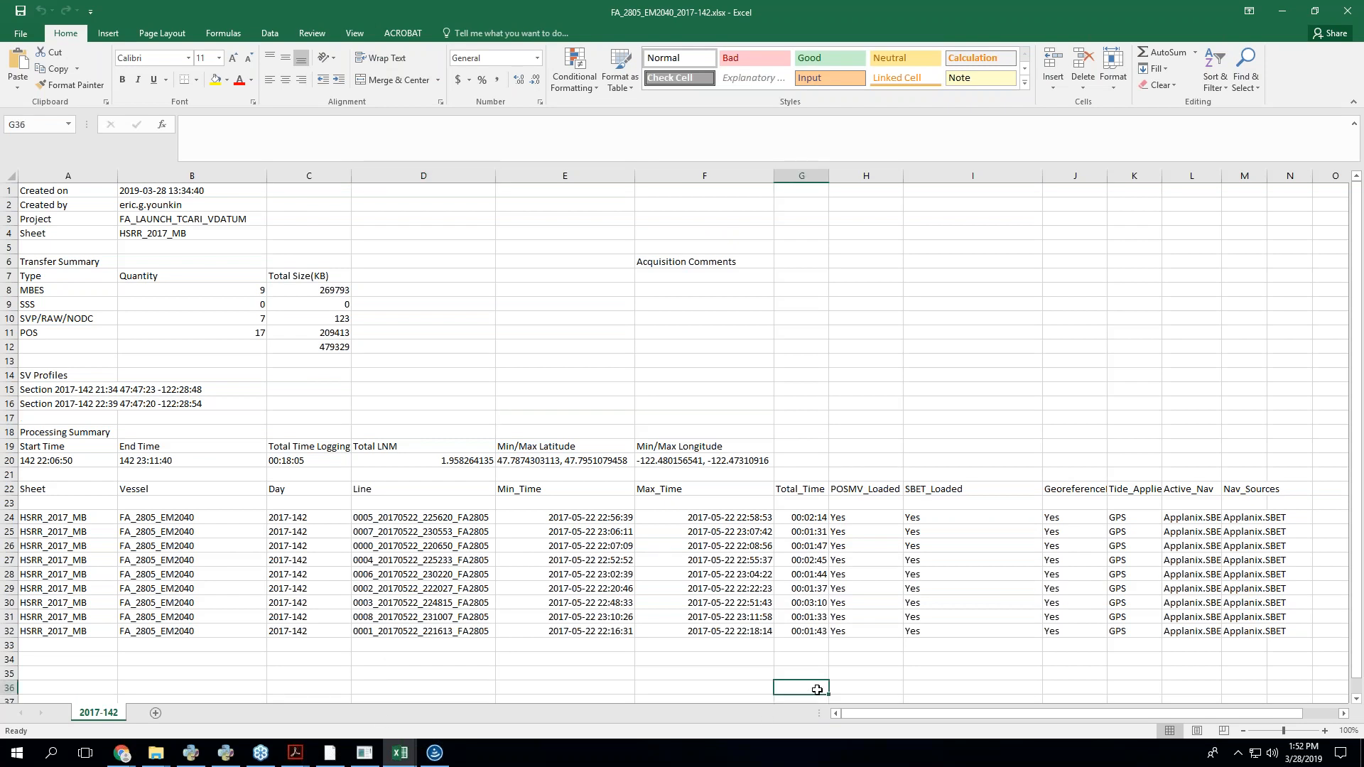
pyautogui.click(162, 759)
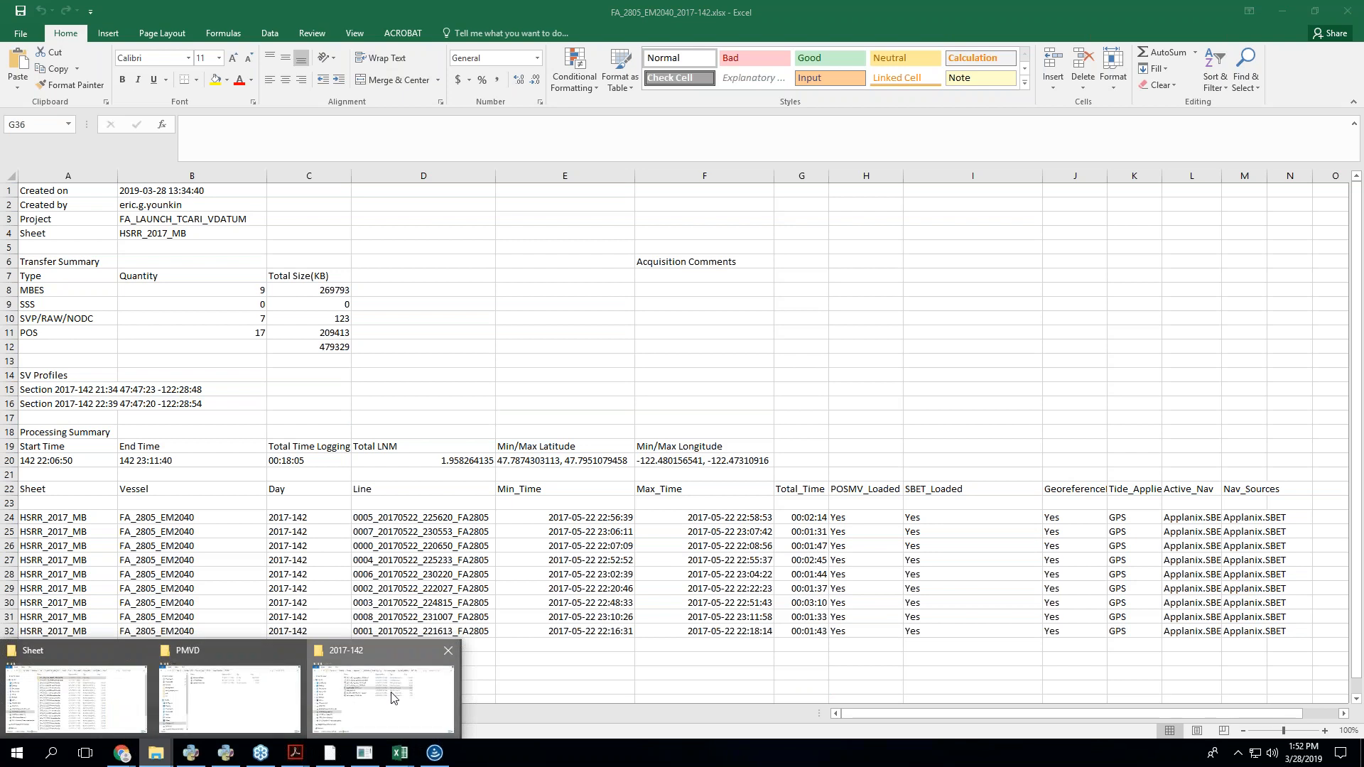
pyautogui.click(373, 698)
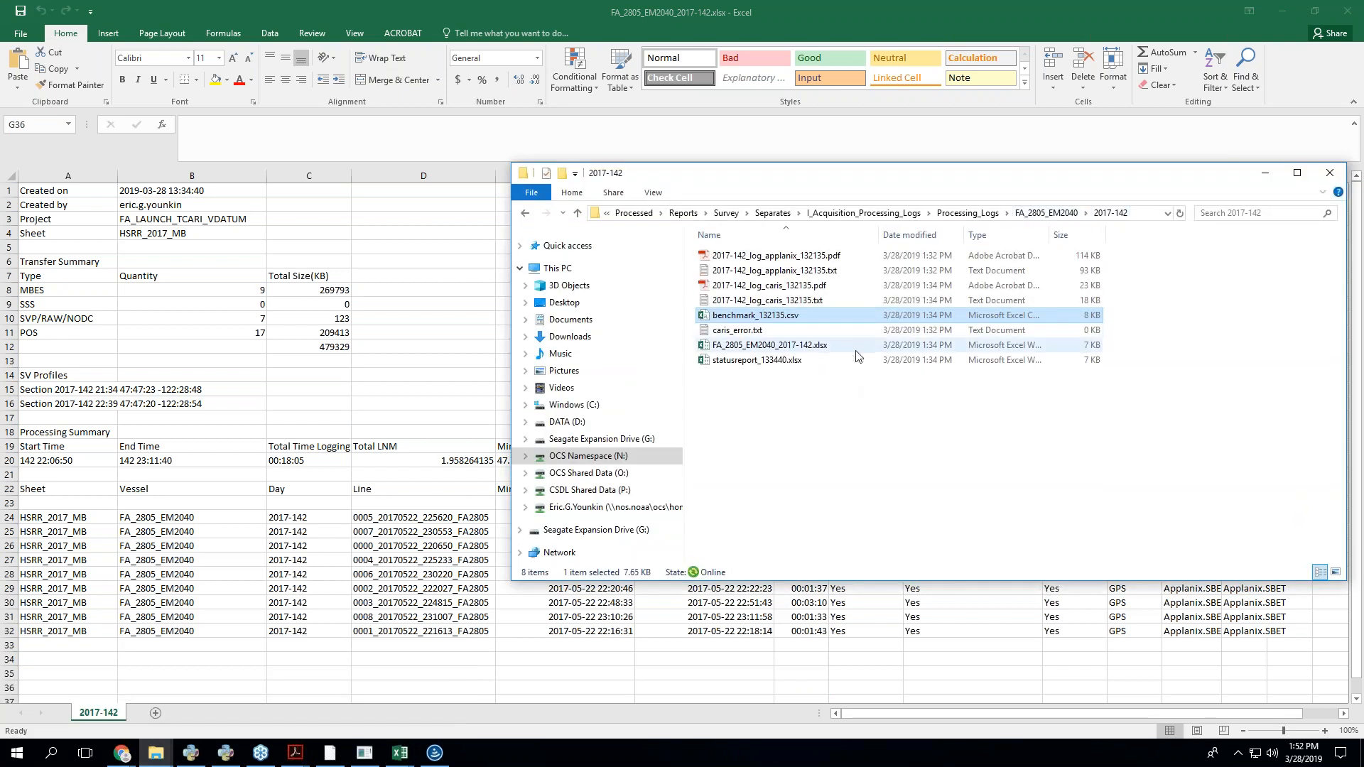
pyautogui.click(753, 331)
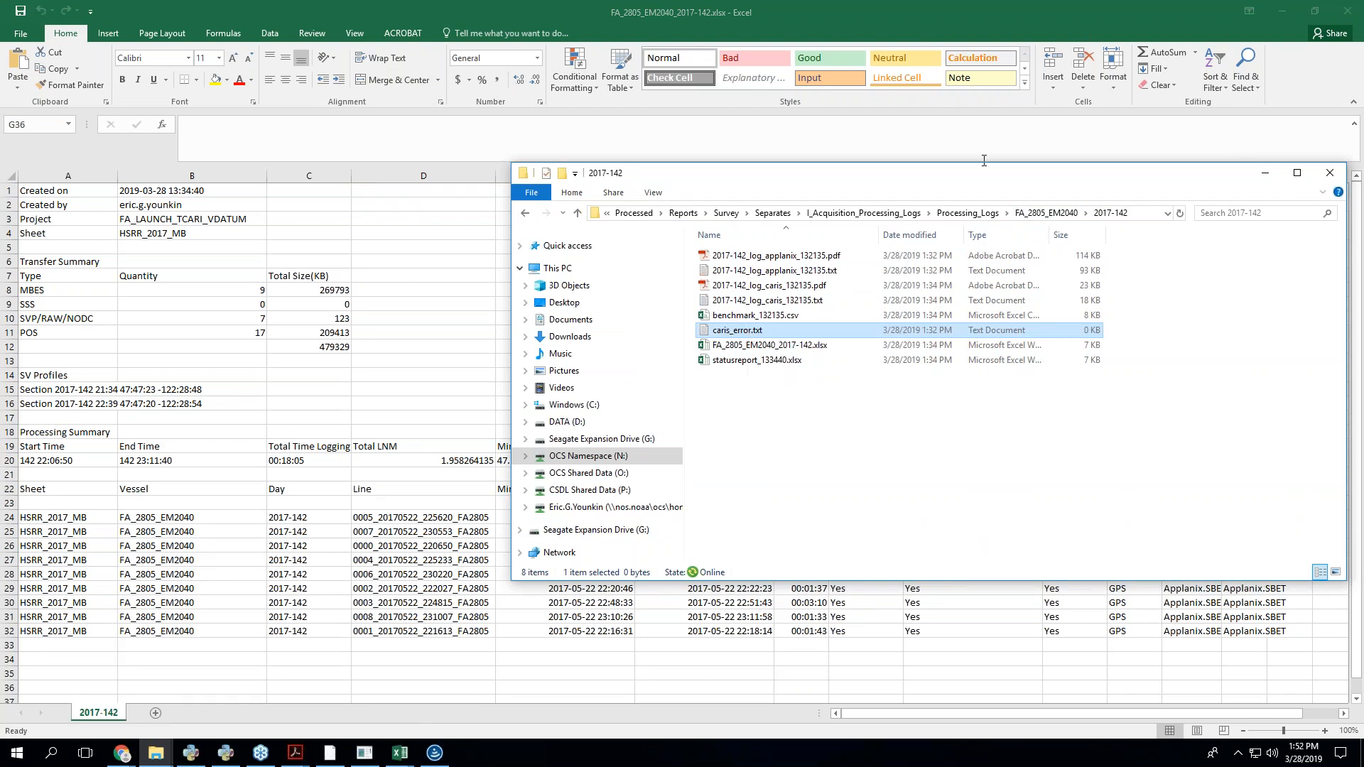
pyautogui.click(813, 285)
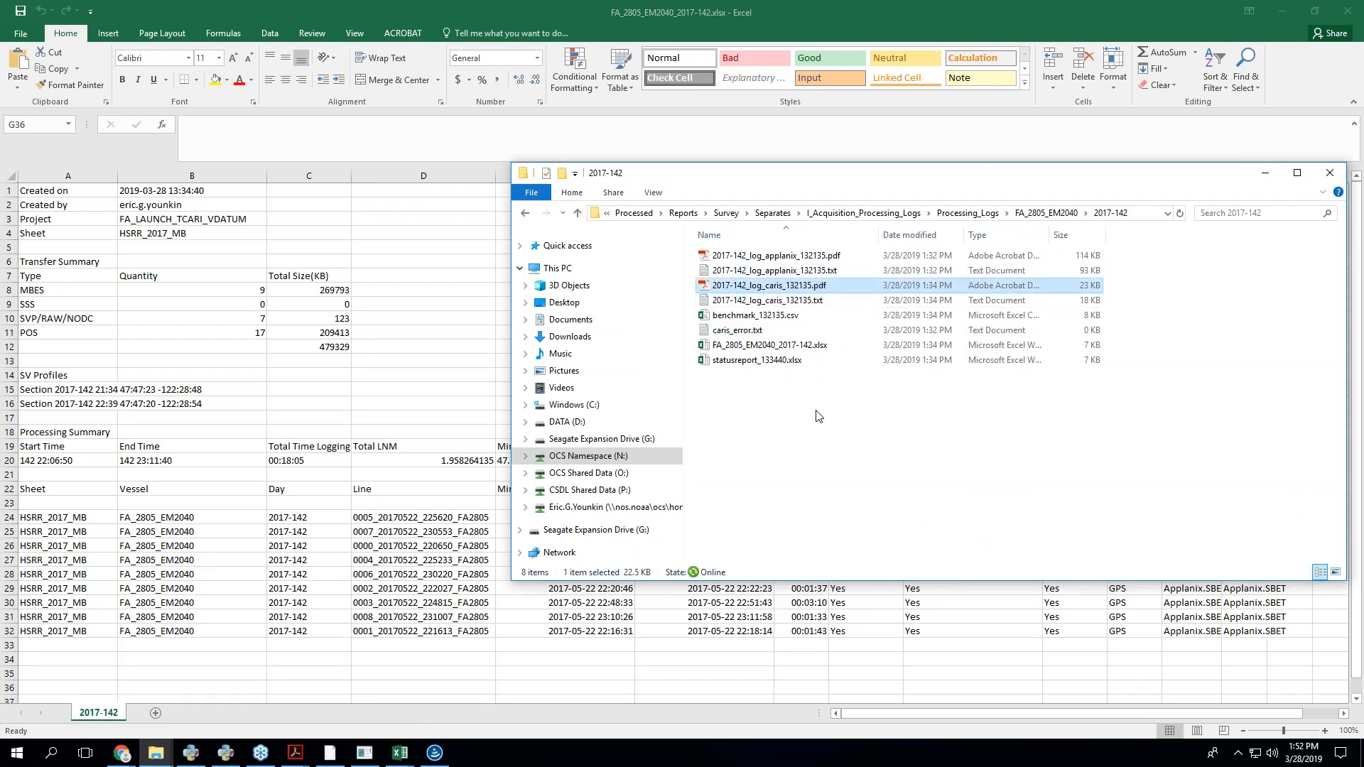
pyautogui.click(1036, 213)
pyautogui.click(970, 213)
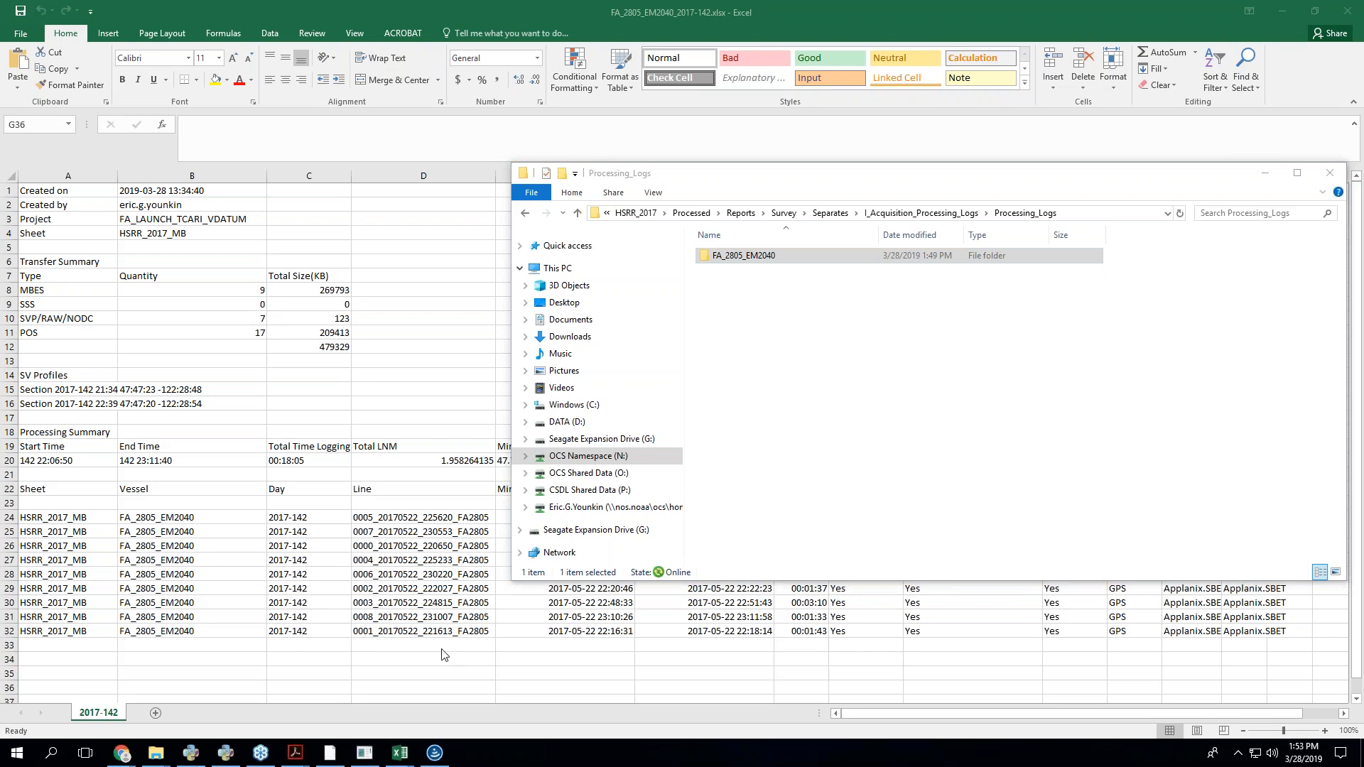
# - Switch to Charlene, open the SNM From Tiff tool to examine its GeoTiff input and ESRI Shapefile output options, and cancel it
pyautogui.click(364, 753)
pyautogui.click(96, 26)
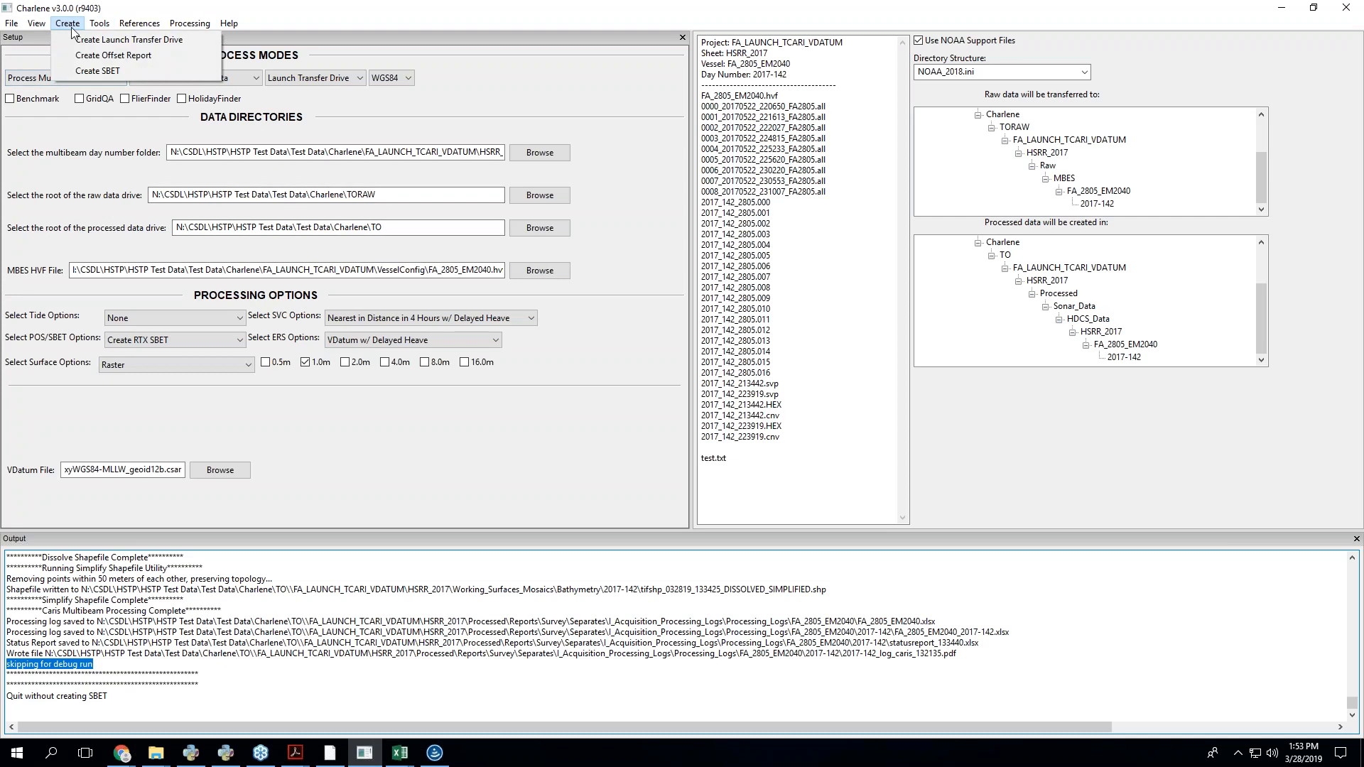
pyautogui.click(64, 26)
pyautogui.click(65, 27)
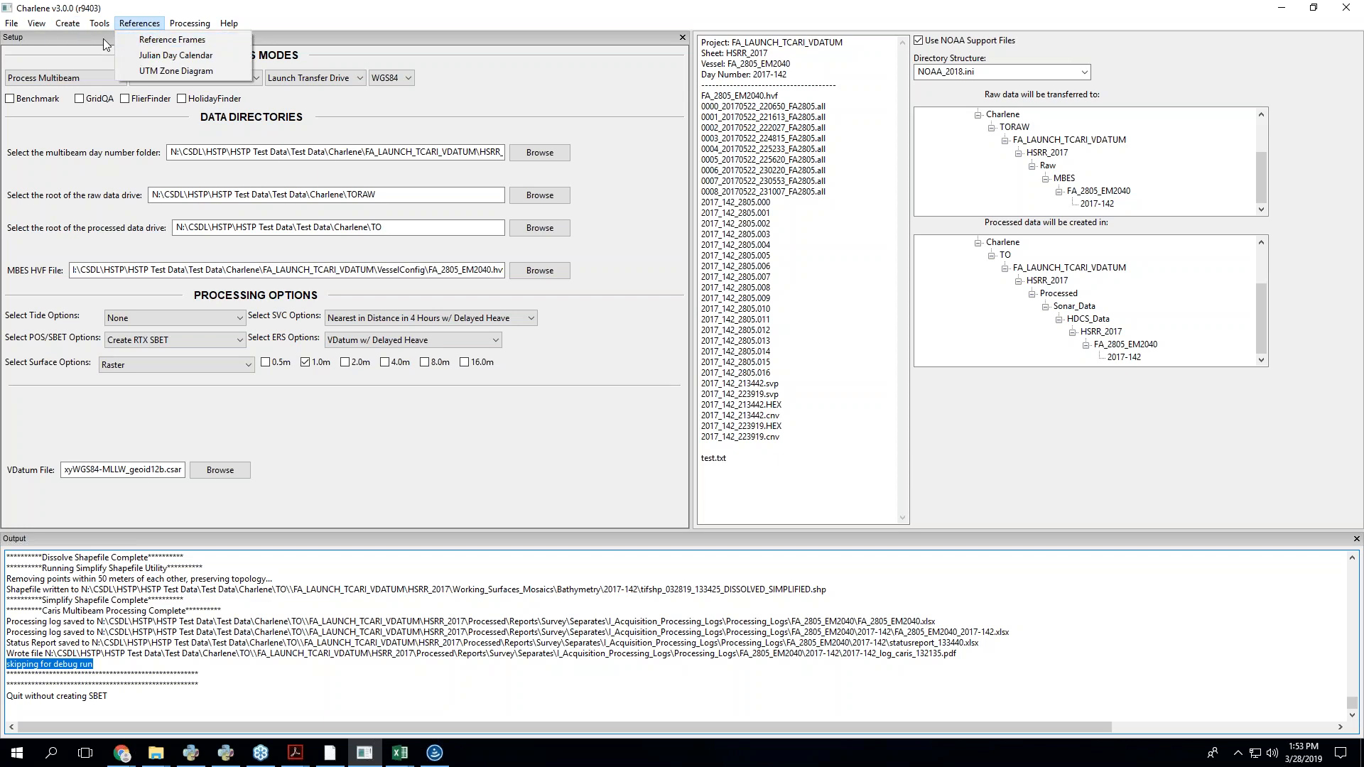
pyautogui.moveTo(100, 25)
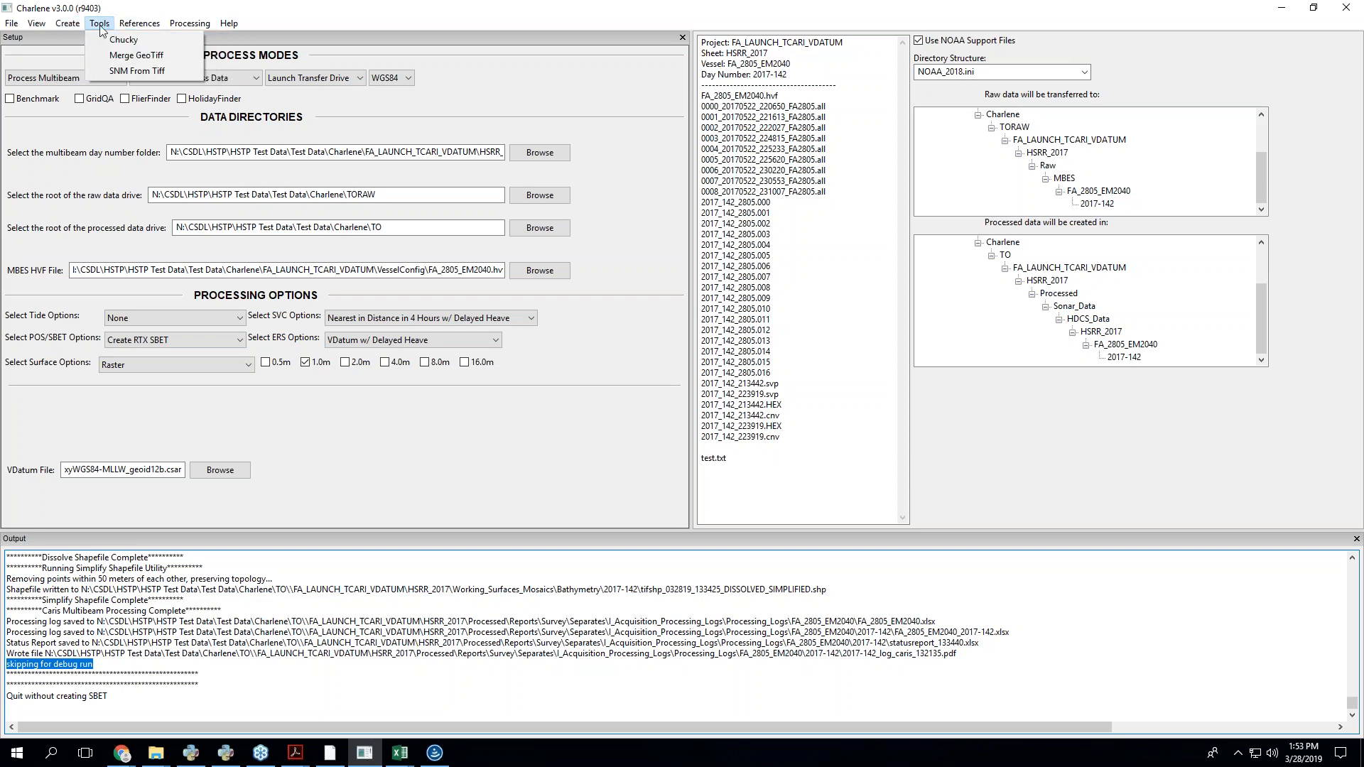
pyautogui.click(142, 75)
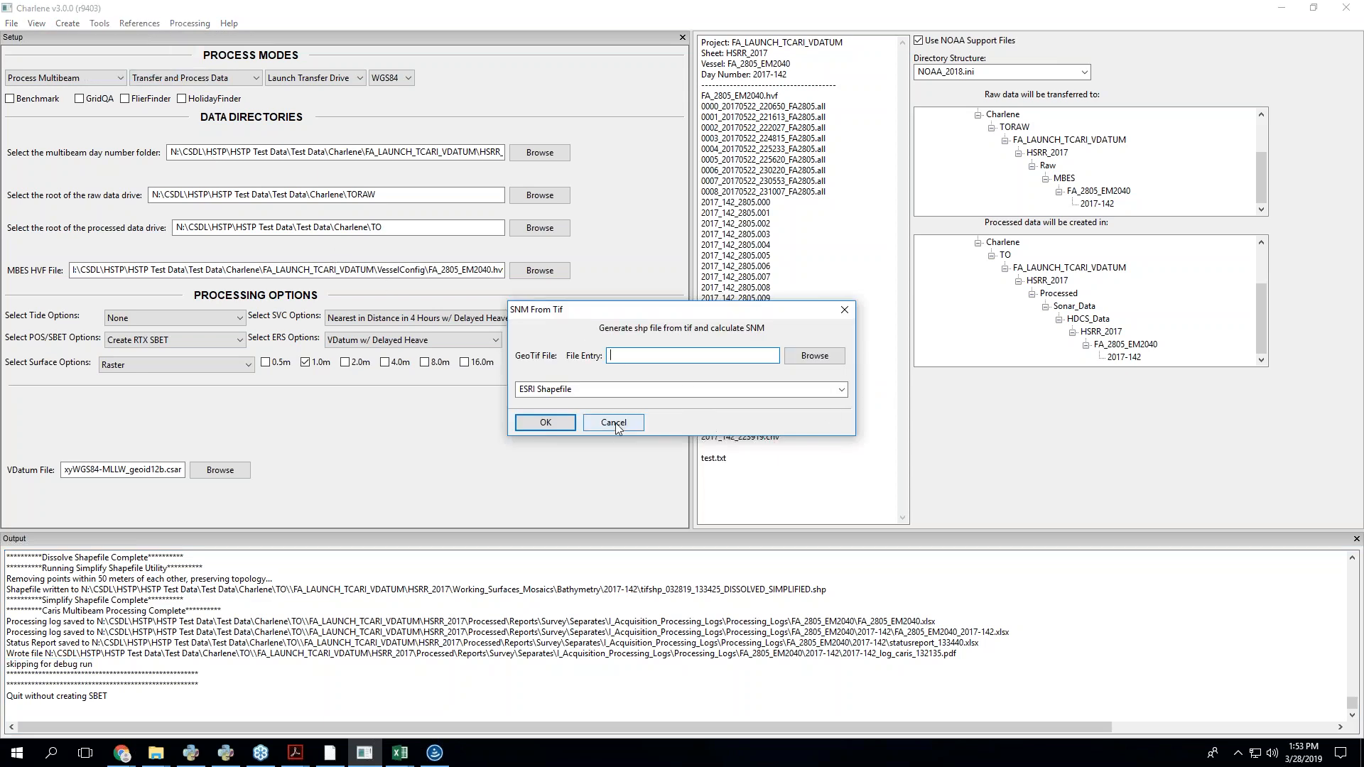
pyautogui.click(111, 593)
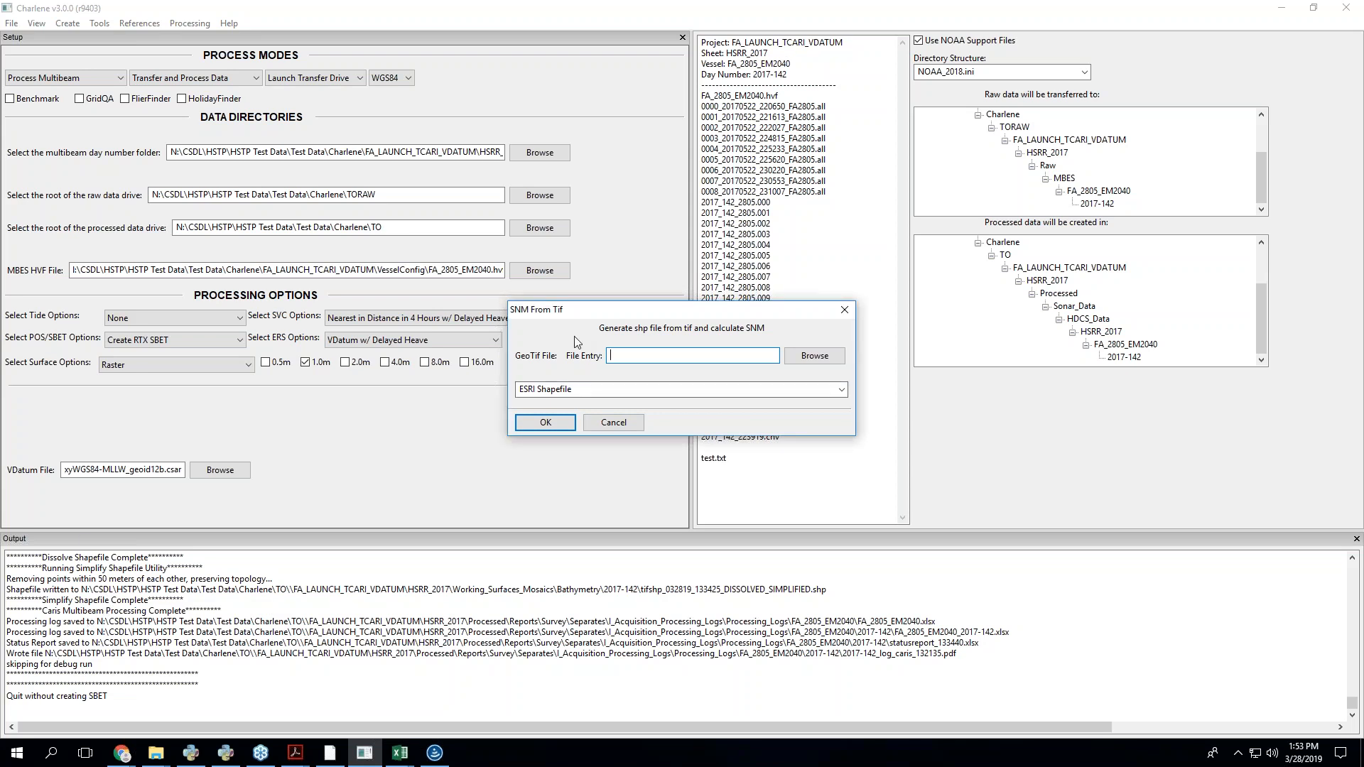
pyautogui.click(610, 390)
pyautogui.click(843, 392)
pyautogui.click(725, 403)
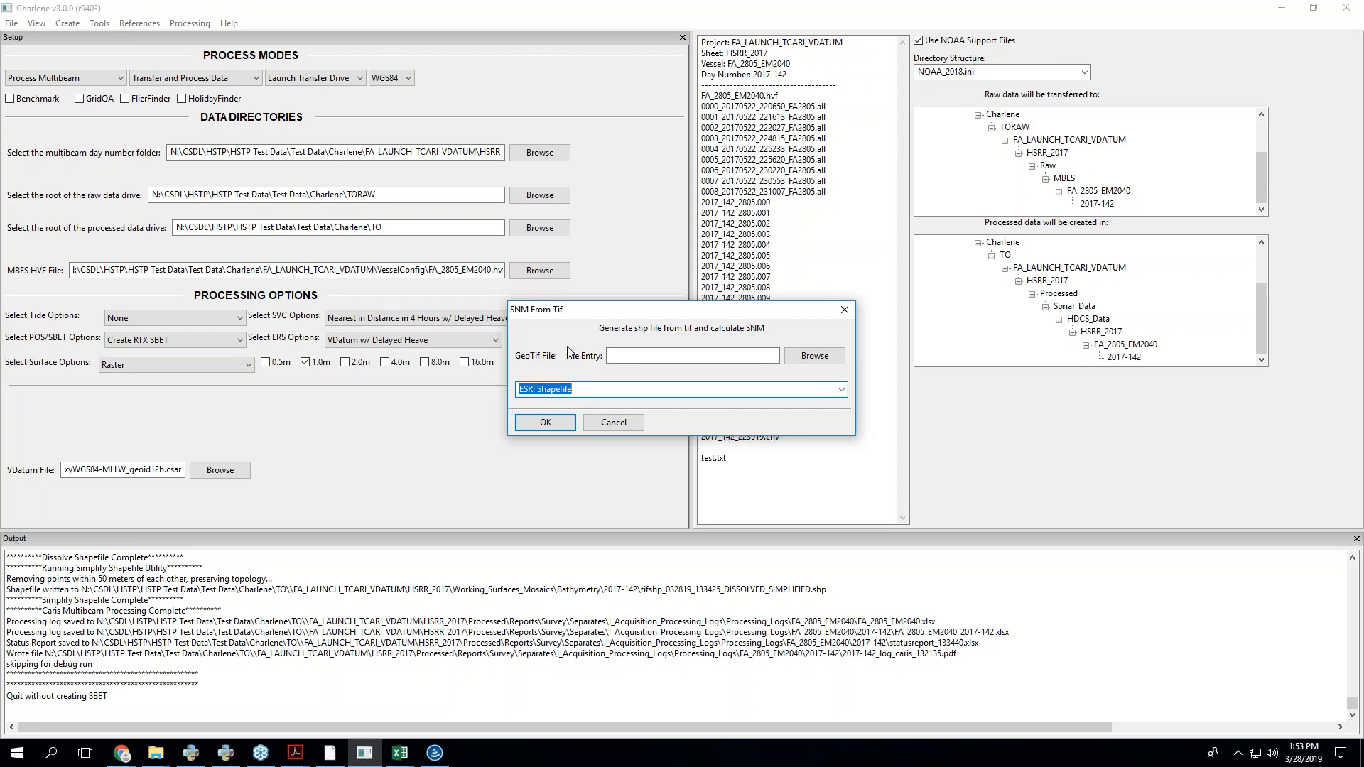
pyautogui.click(614, 422)
# - Open the Merge GeoTiff tool, switch its Calculate SNM option on and off, and close the tool without merging
pyautogui.click(99, 23)
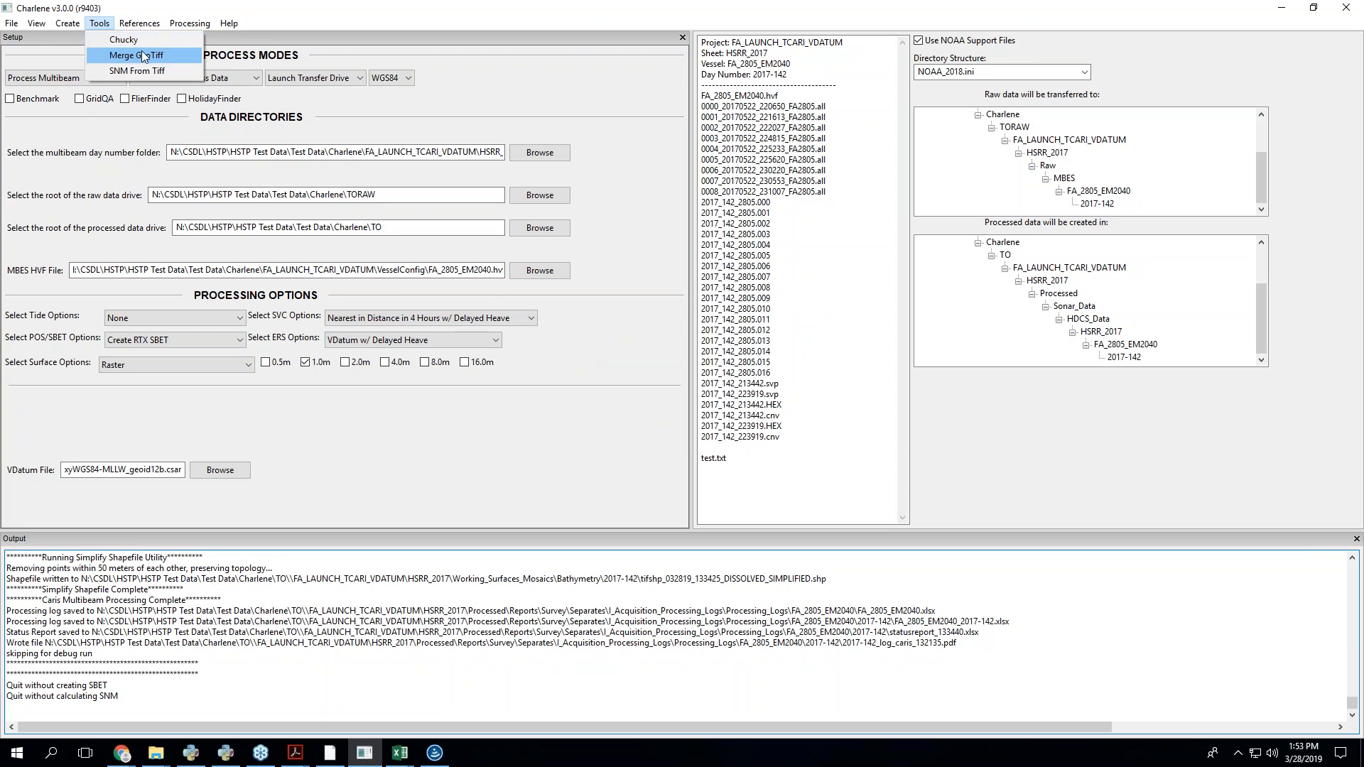
pyautogui.click(142, 53)
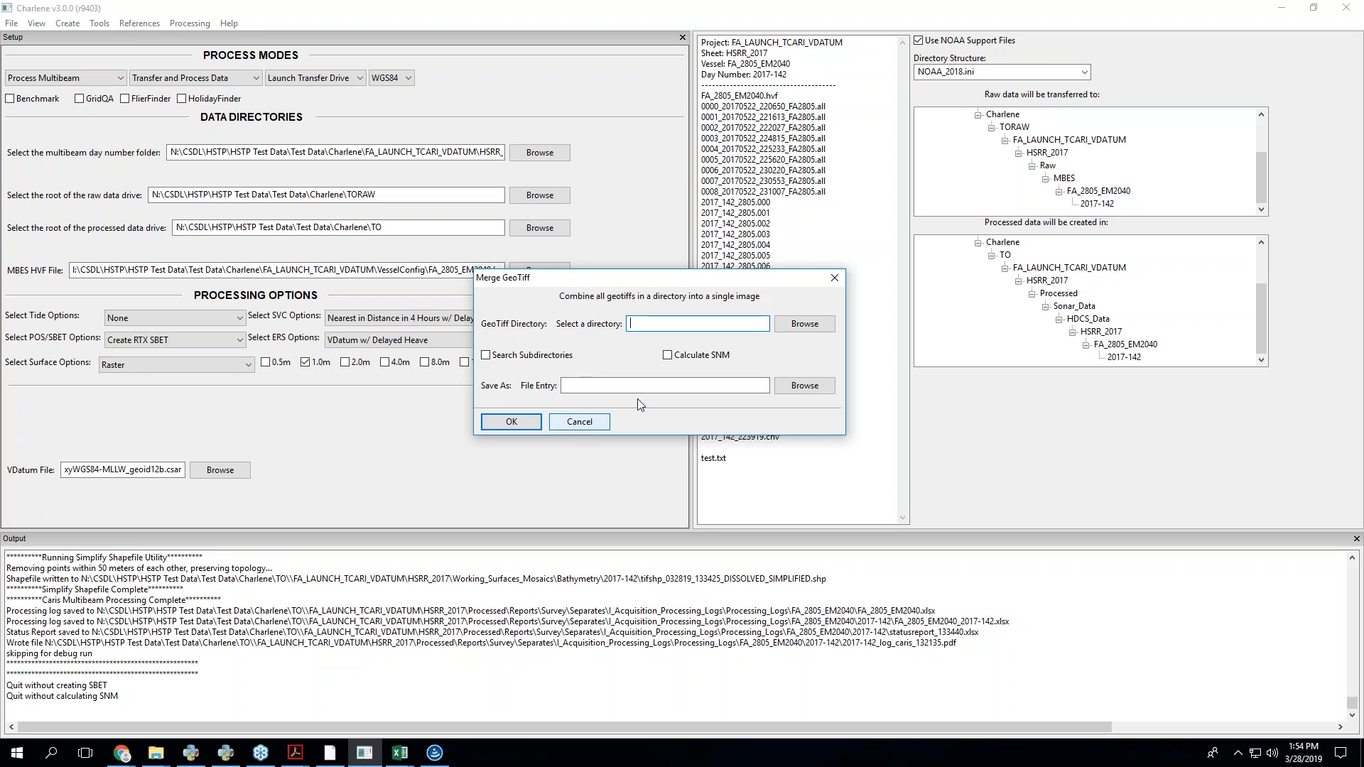
pyautogui.click(667, 355)
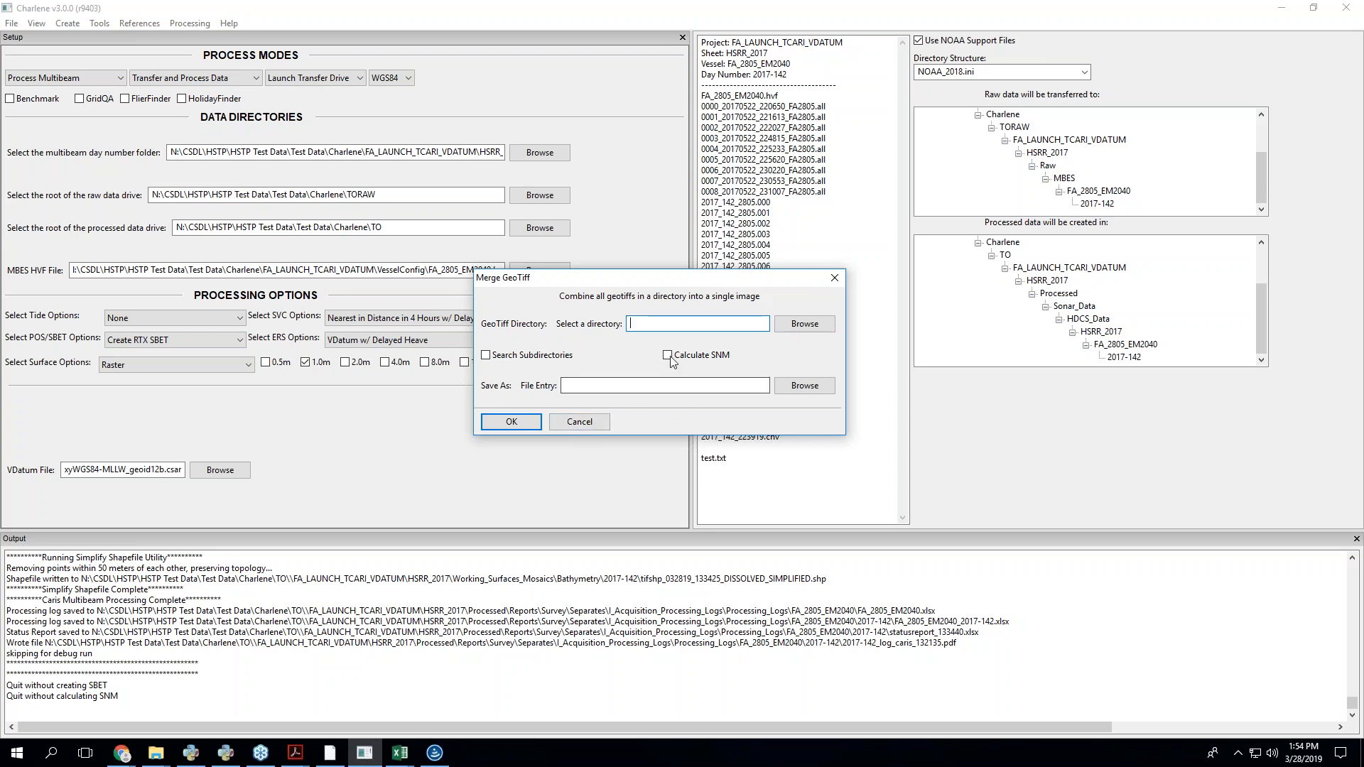
pyautogui.click(667, 355)
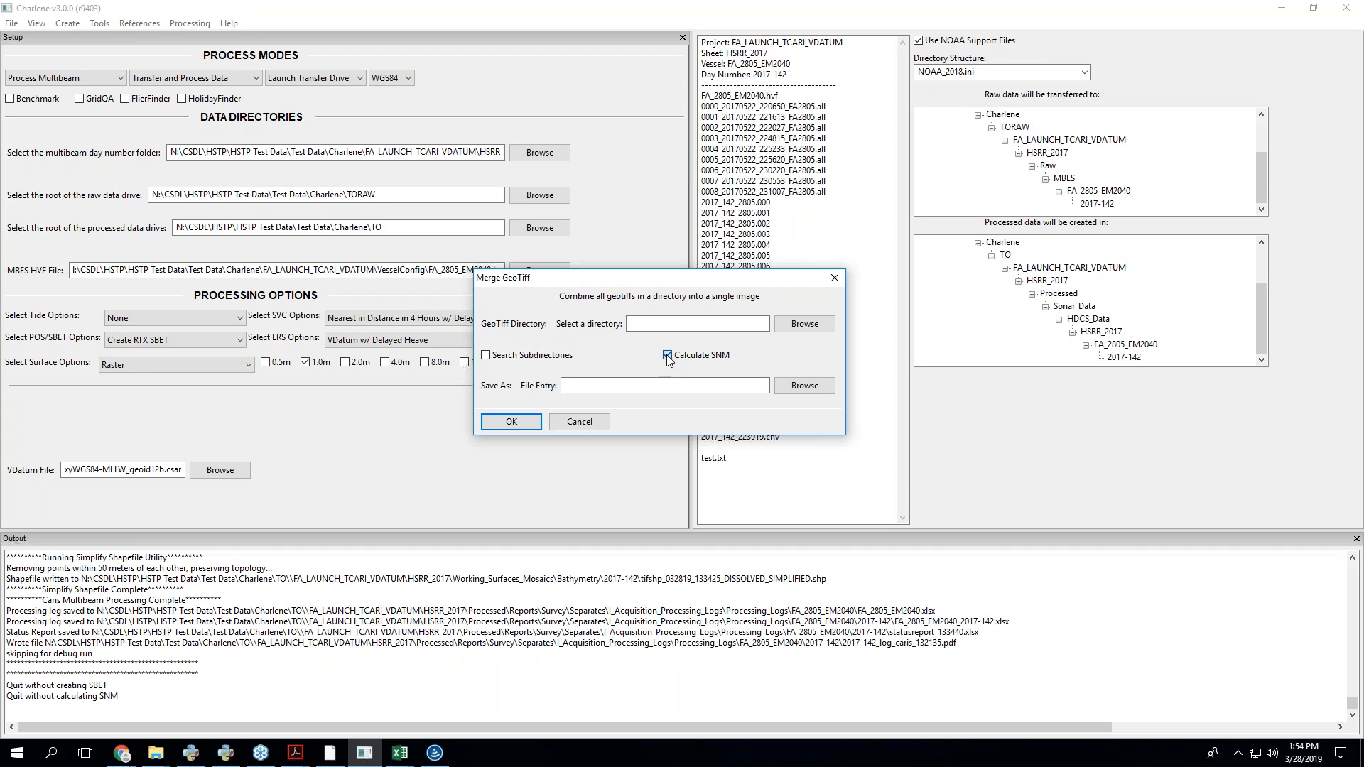
pyautogui.click(580, 422)
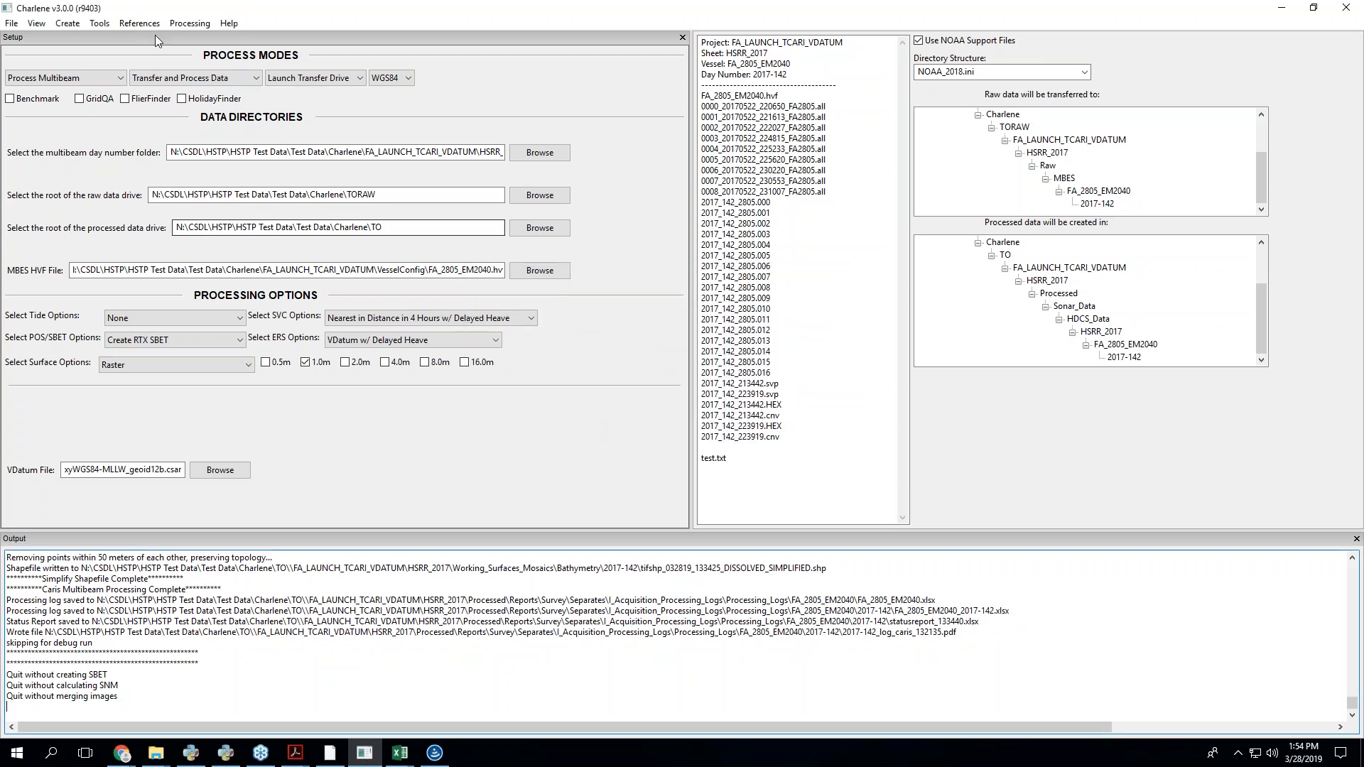
# - Open the Chucky batch processor, read its session-file instructions, and close it without running
pyautogui.click(100, 23)
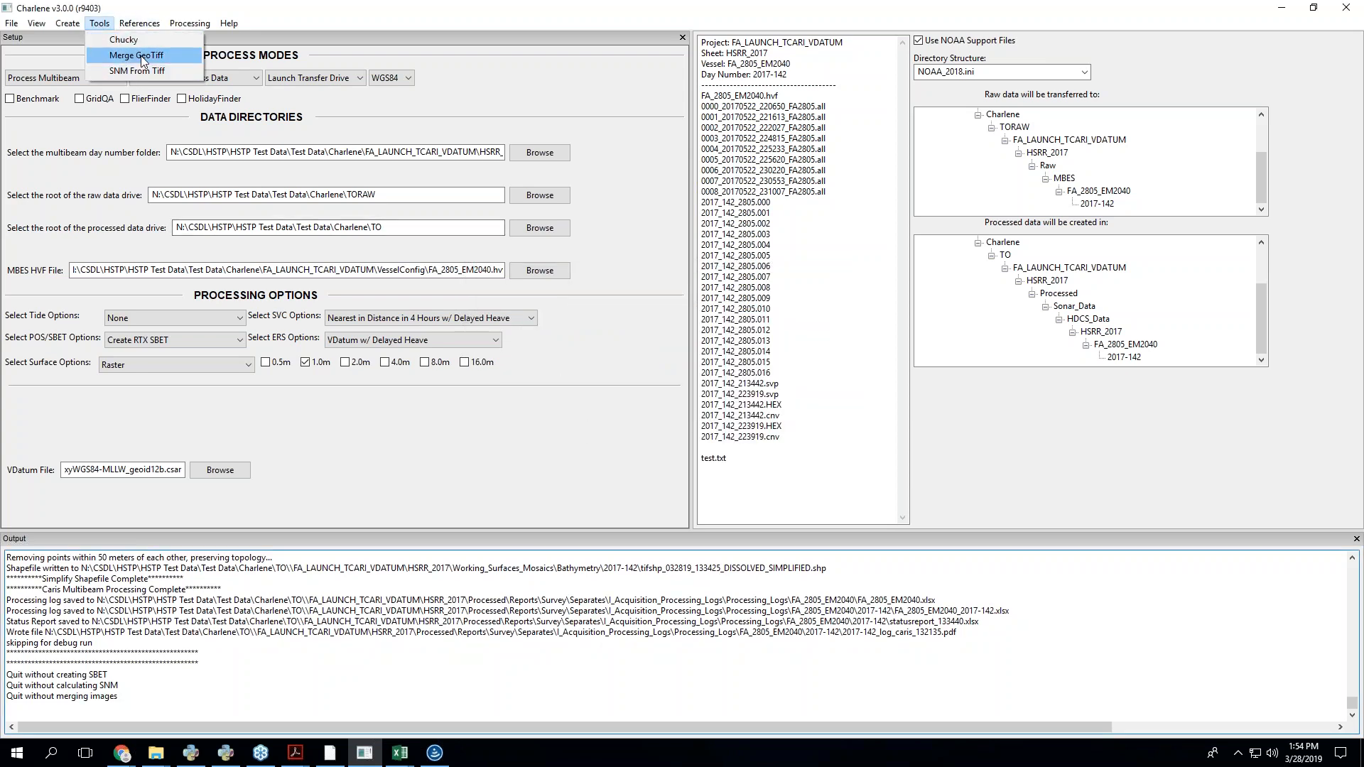
pyautogui.click(140, 39)
pyautogui.moveTo(562, 296); pyautogui.dragTo(554, 272)
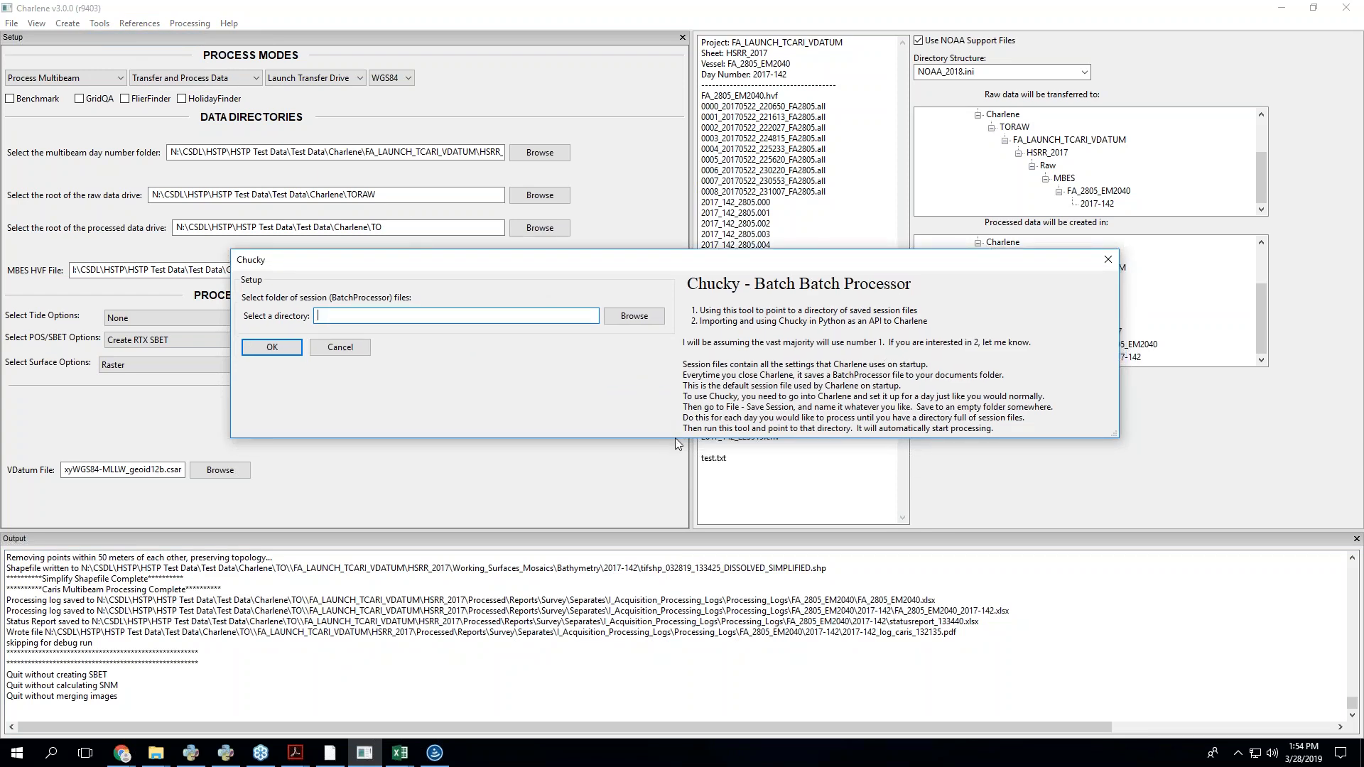
pyautogui.moveTo(681, 437); pyautogui.dragTo(686, 488)
pyautogui.moveTo(736, 263); pyautogui.dragTo(838, 88)
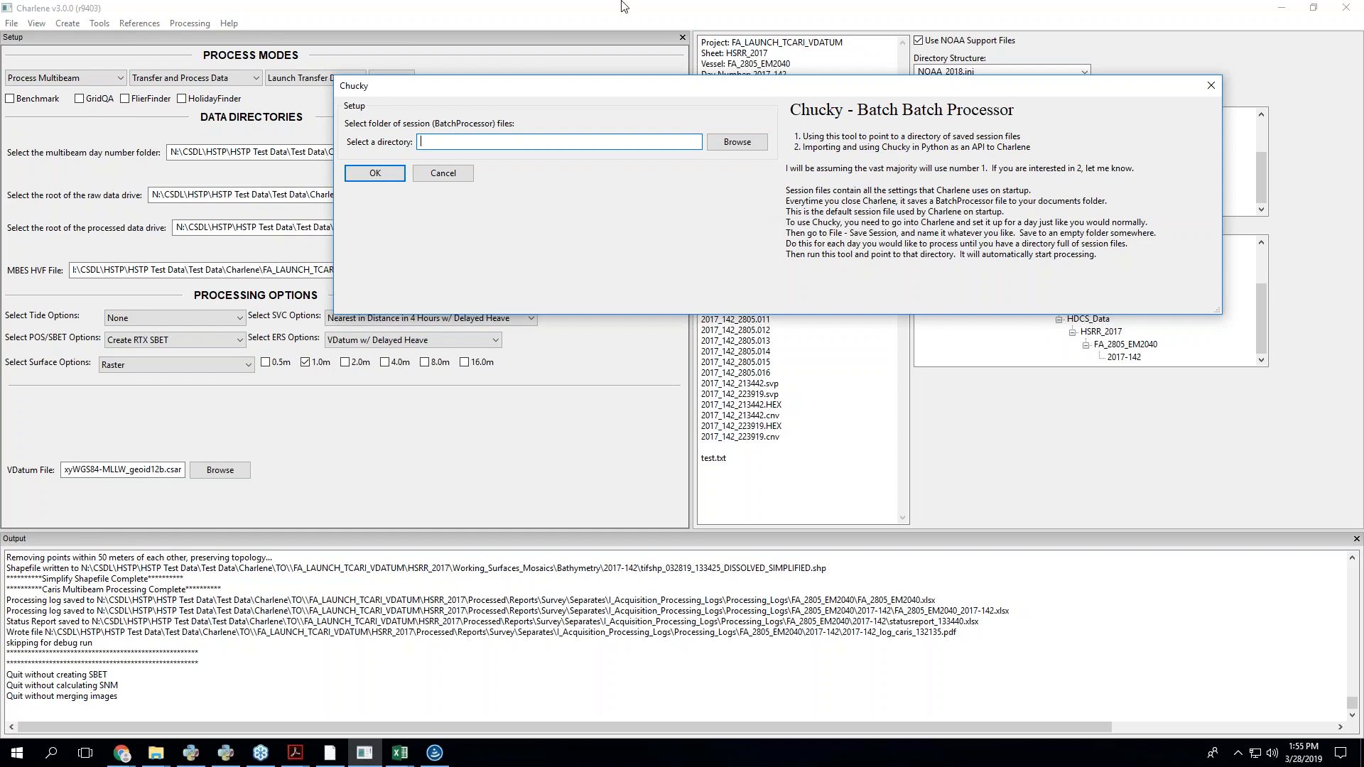
pyautogui.click(444, 173)
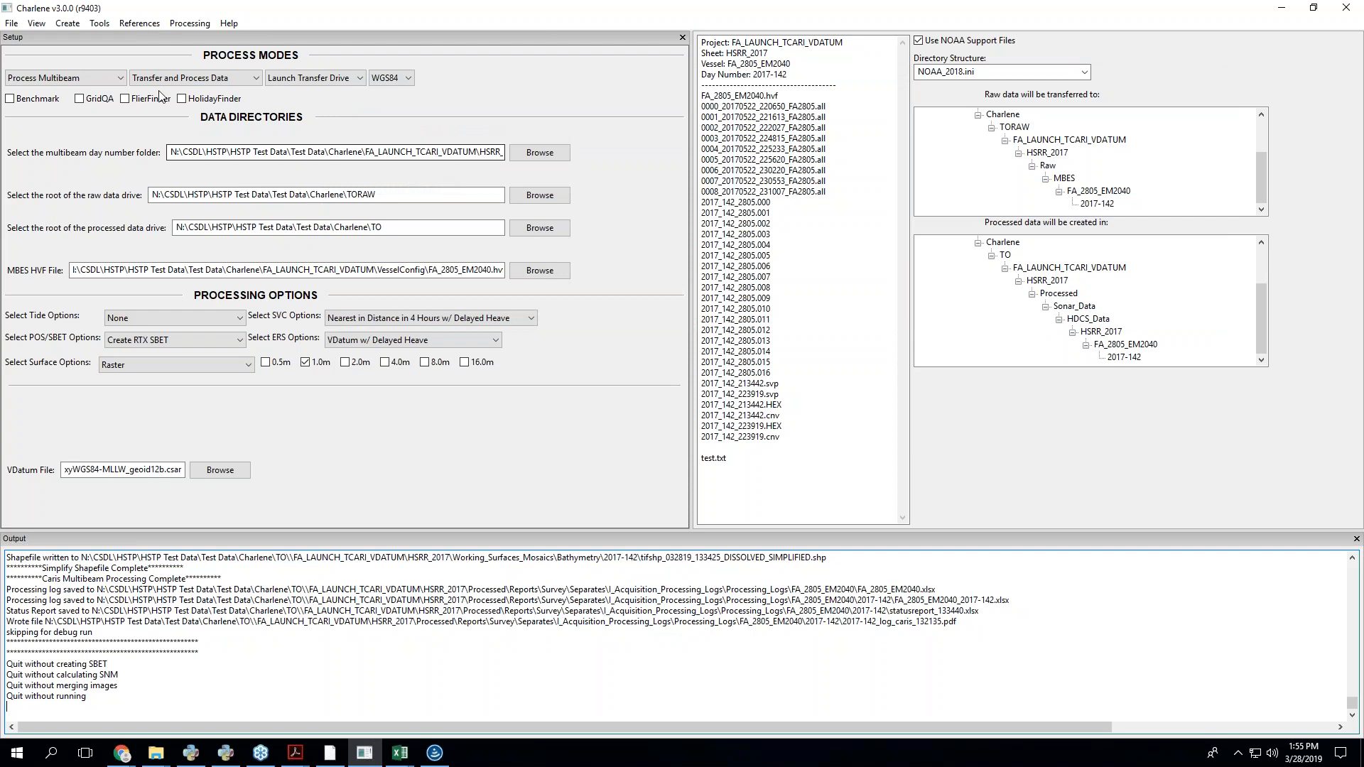
# - Start saving the session with the Zephyr2 antenna, browse to _Chuckytest to view the saved session files, and cancel the save
pyautogui.click(11, 23)
pyautogui.click(41, 57)
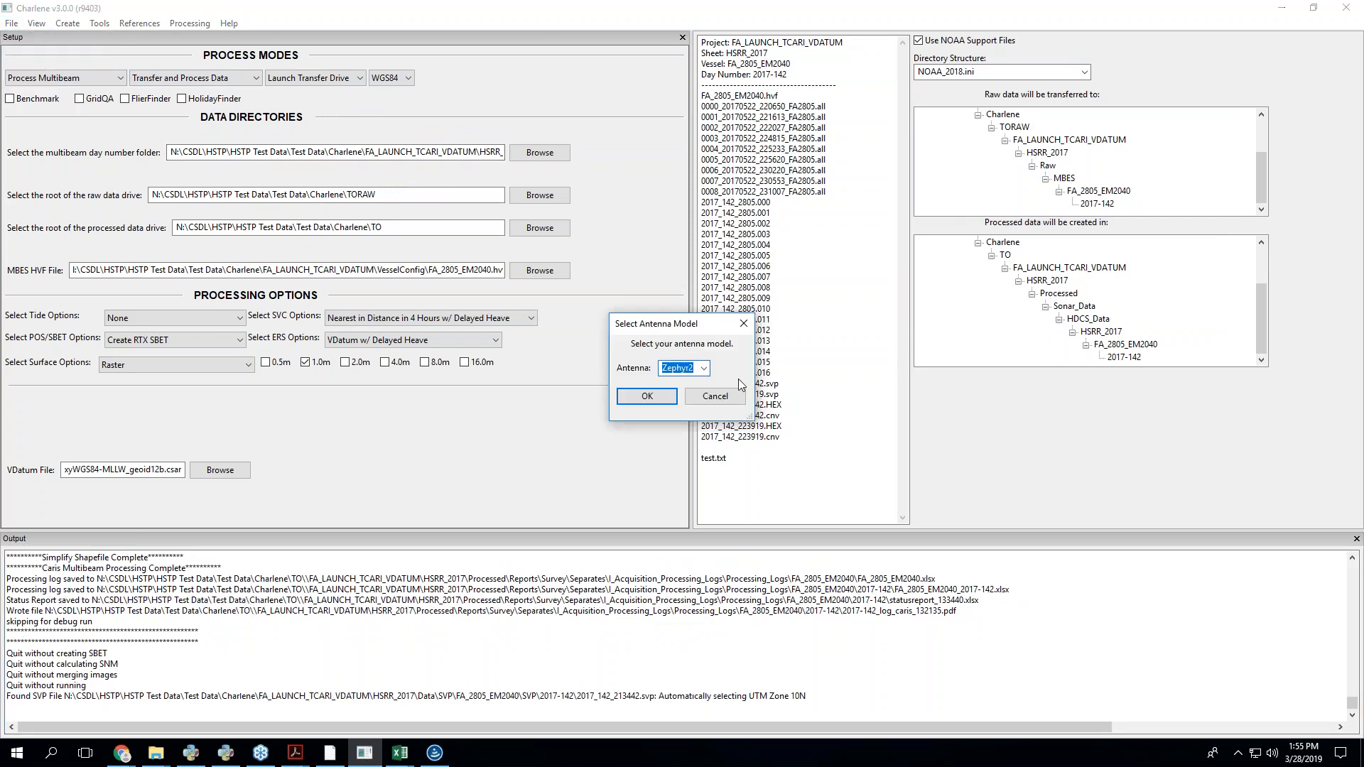
pyautogui.click(655, 403)
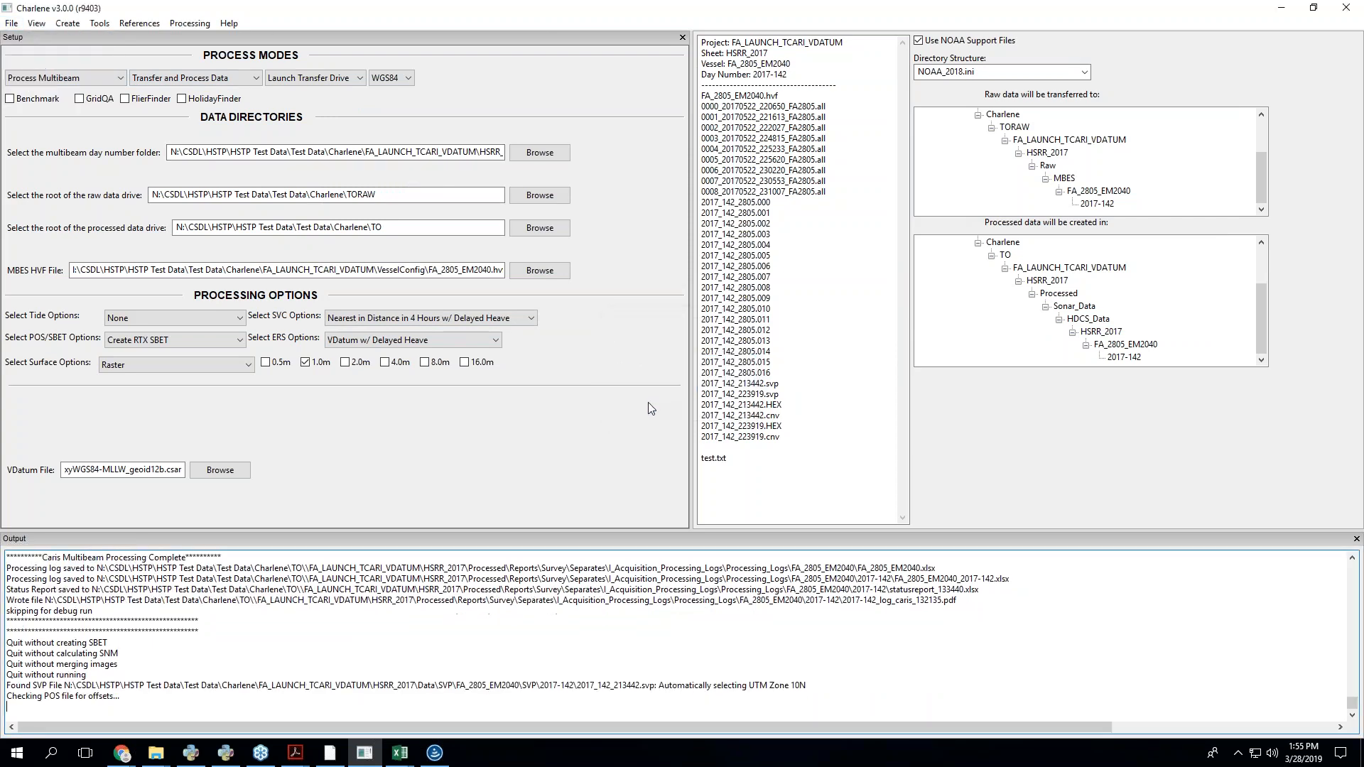
pyautogui.click(544, 455)
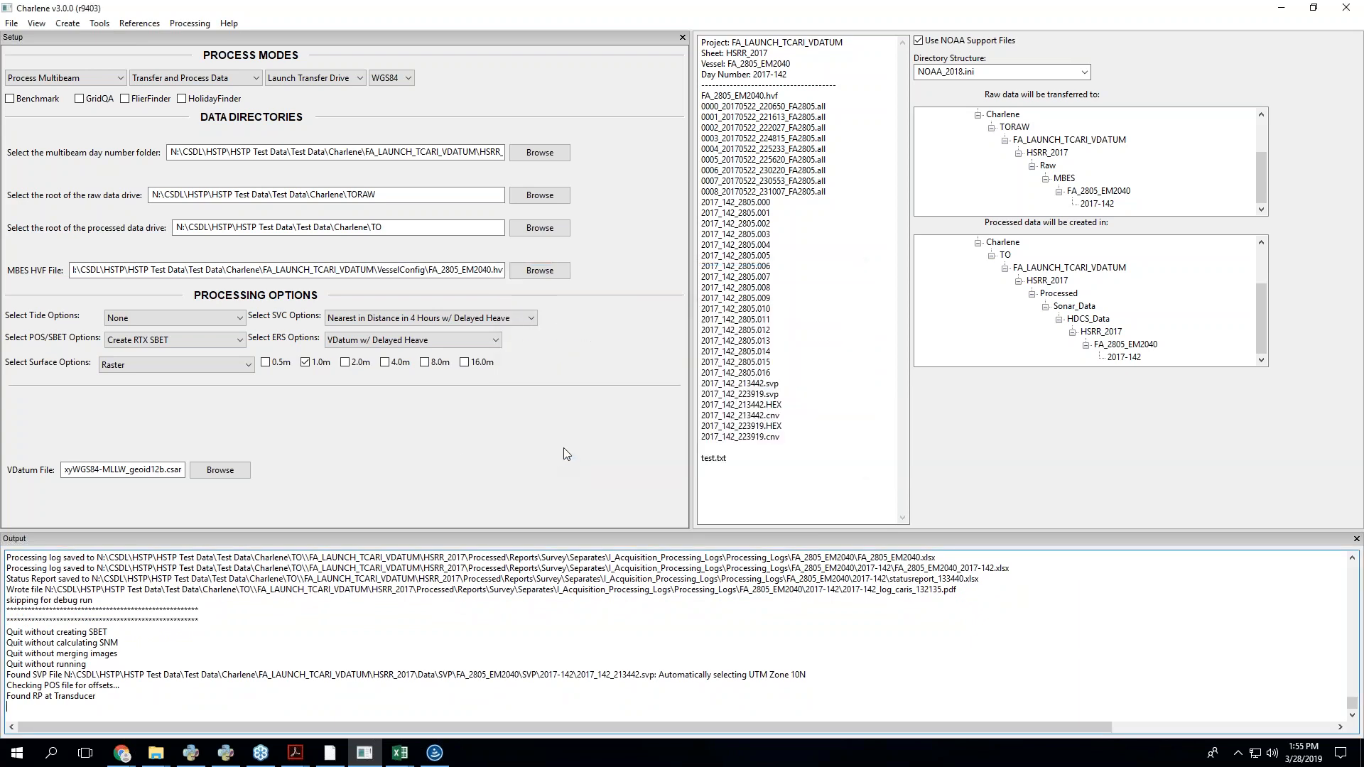
pyautogui.click(462, 64)
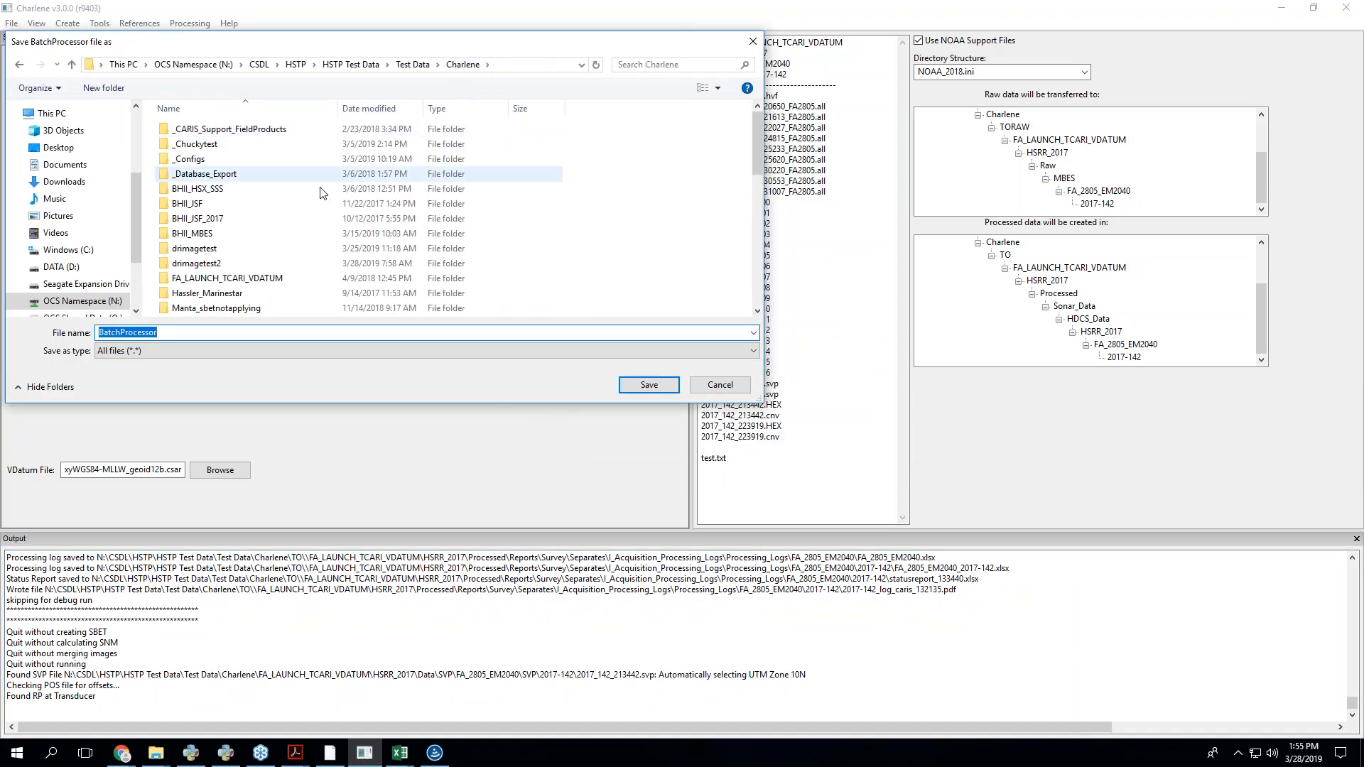
pyautogui.click(206, 146)
pyautogui.doubleClick(205, 147)
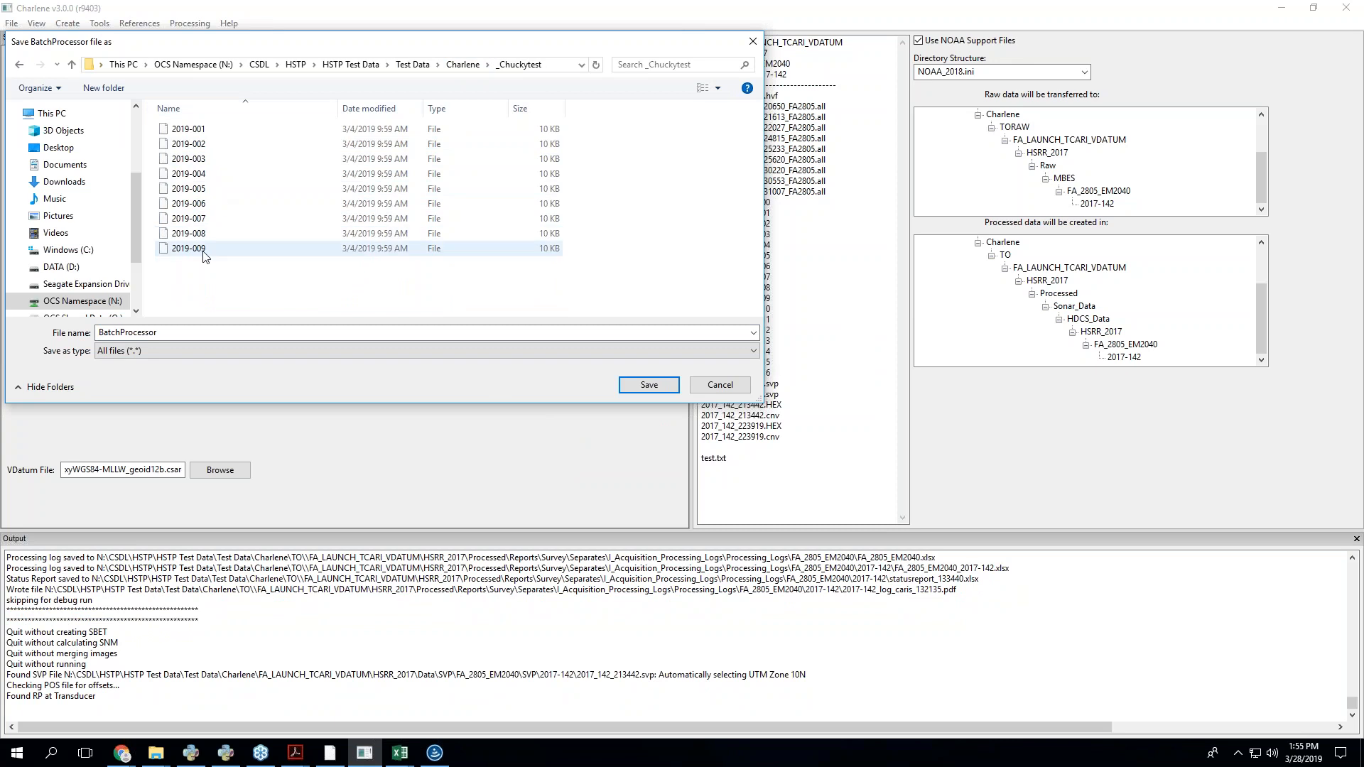
pyautogui.click(745, 391)
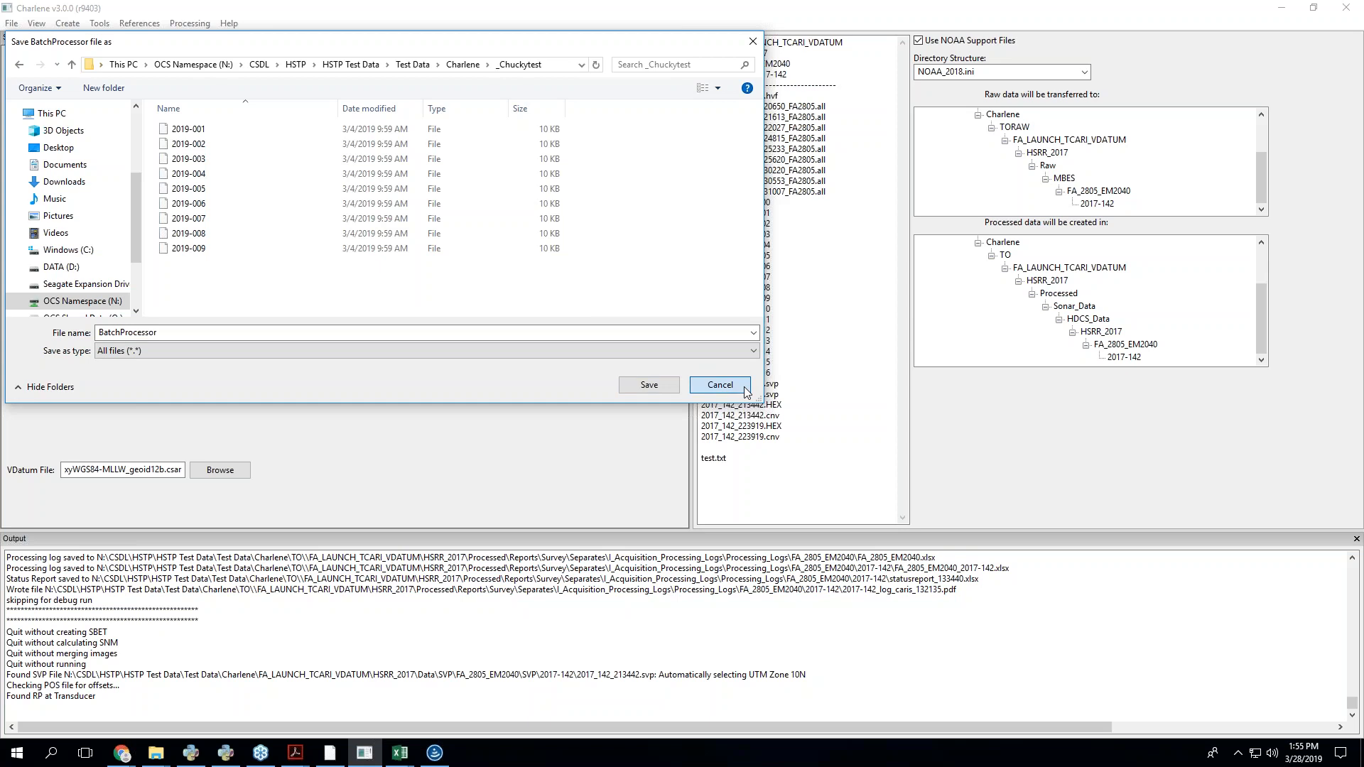
# - Change the multibeam day number folder from the 2017-142 directory to 2017-143 in the same path
pyautogui.click(97, 25)
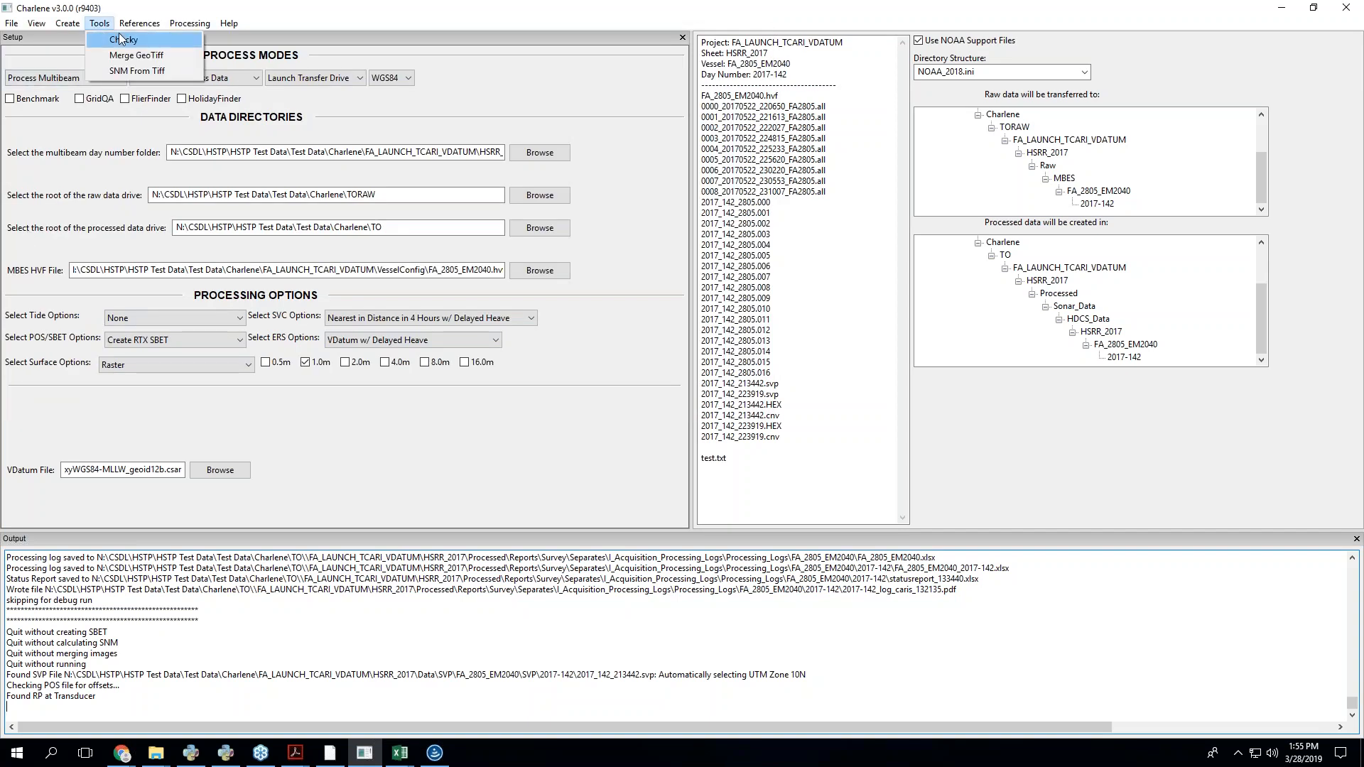
pyautogui.click(199, 5)
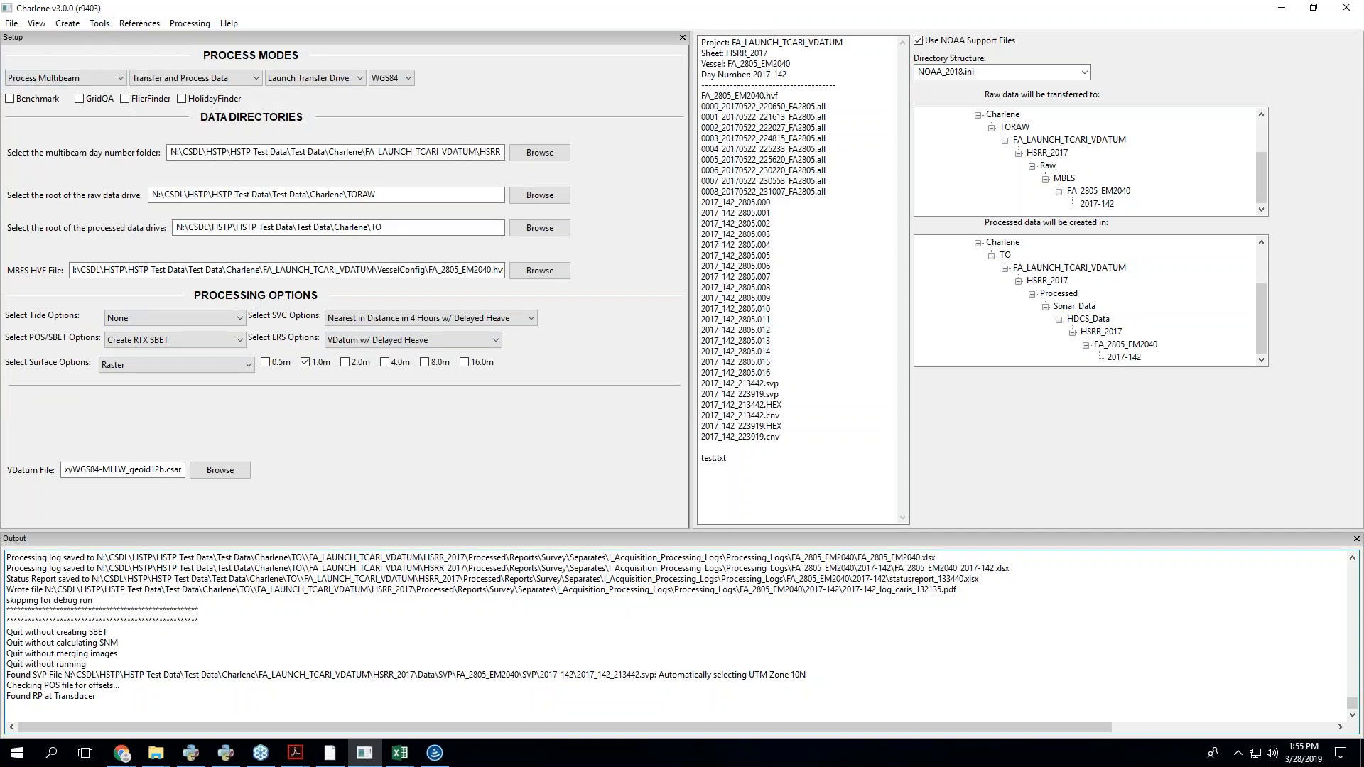
pyautogui.click(484, 147)
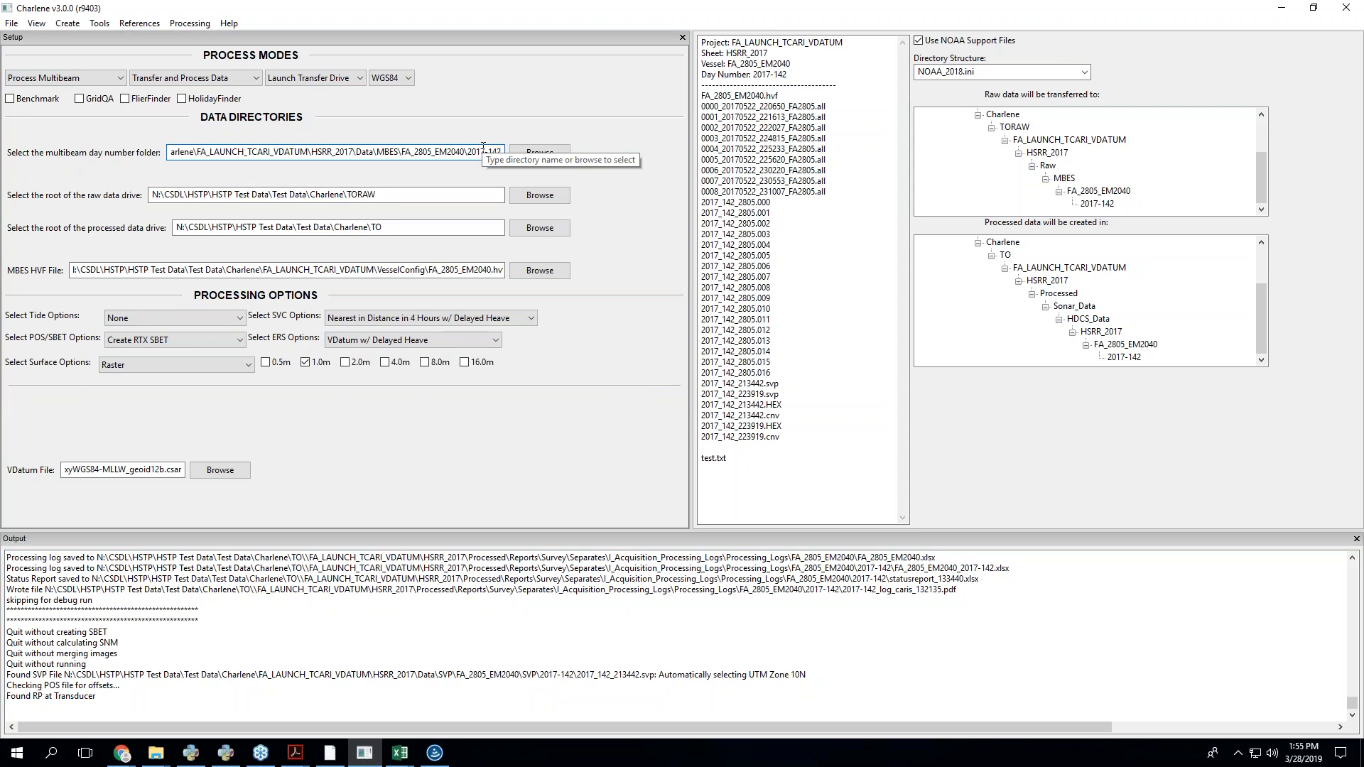
pyautogui.click(8, 21)
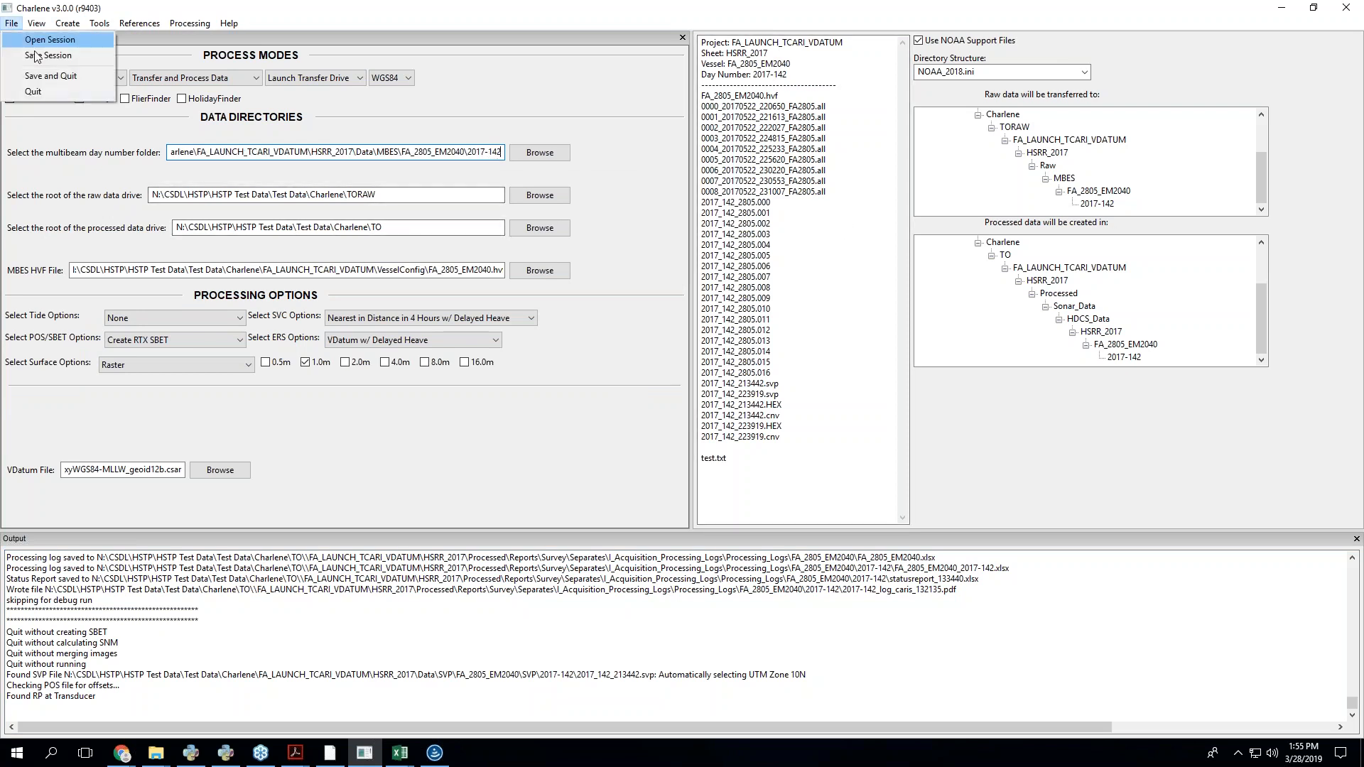
pyautogui.click(505, 157)
pyautogui.press('BackSpace')
pyautogui.write('3')
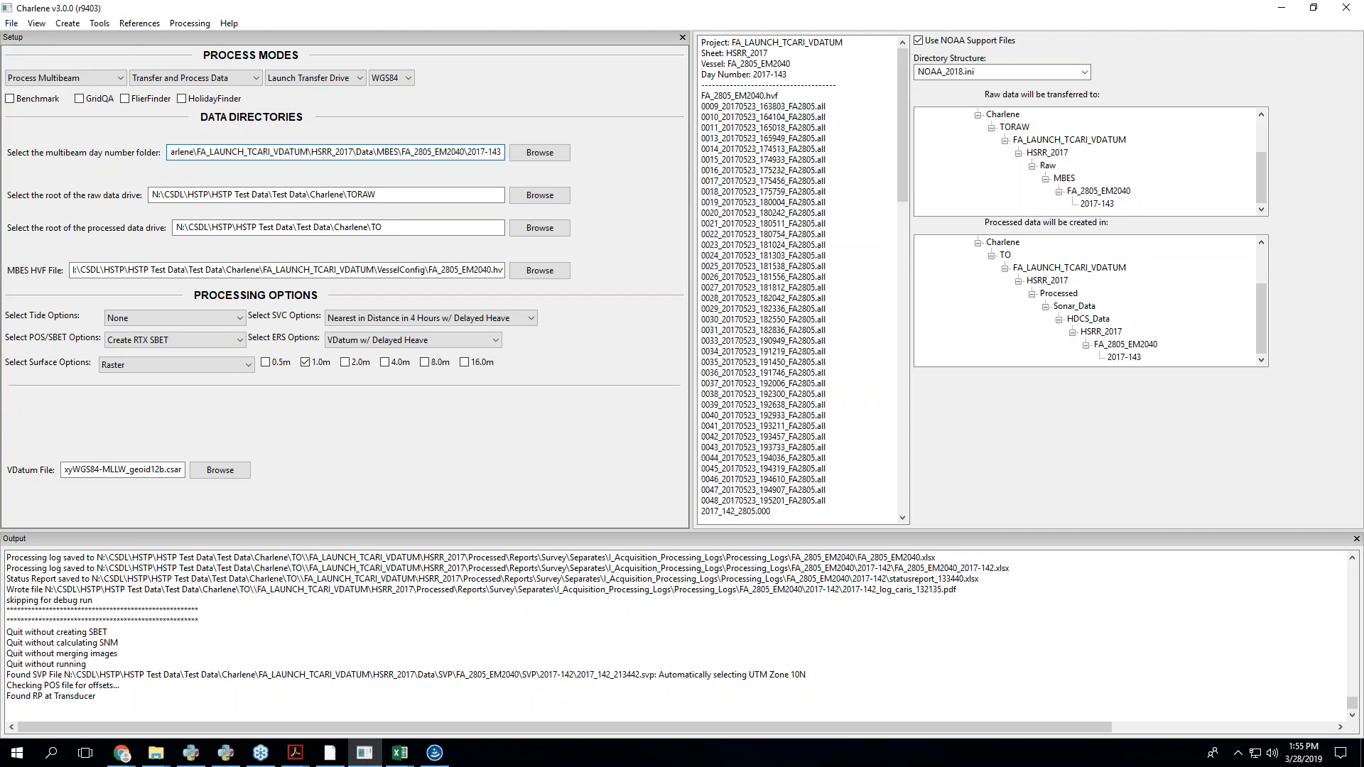
# - Switch the POS/SBET option to None and back to Create RTX SBET
pyautogui.click(230, 341)
pyautogui.click(226, 355)
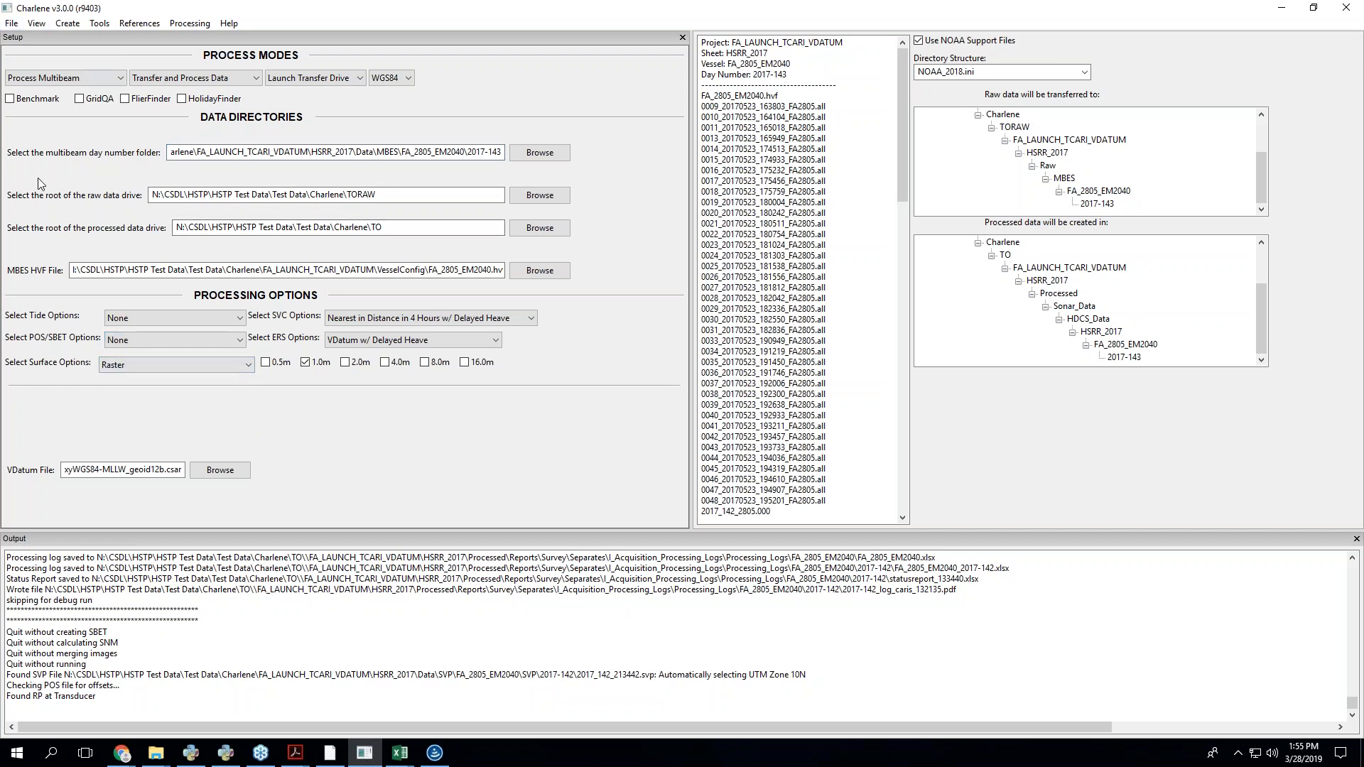
pyautogui.click(8, 17)
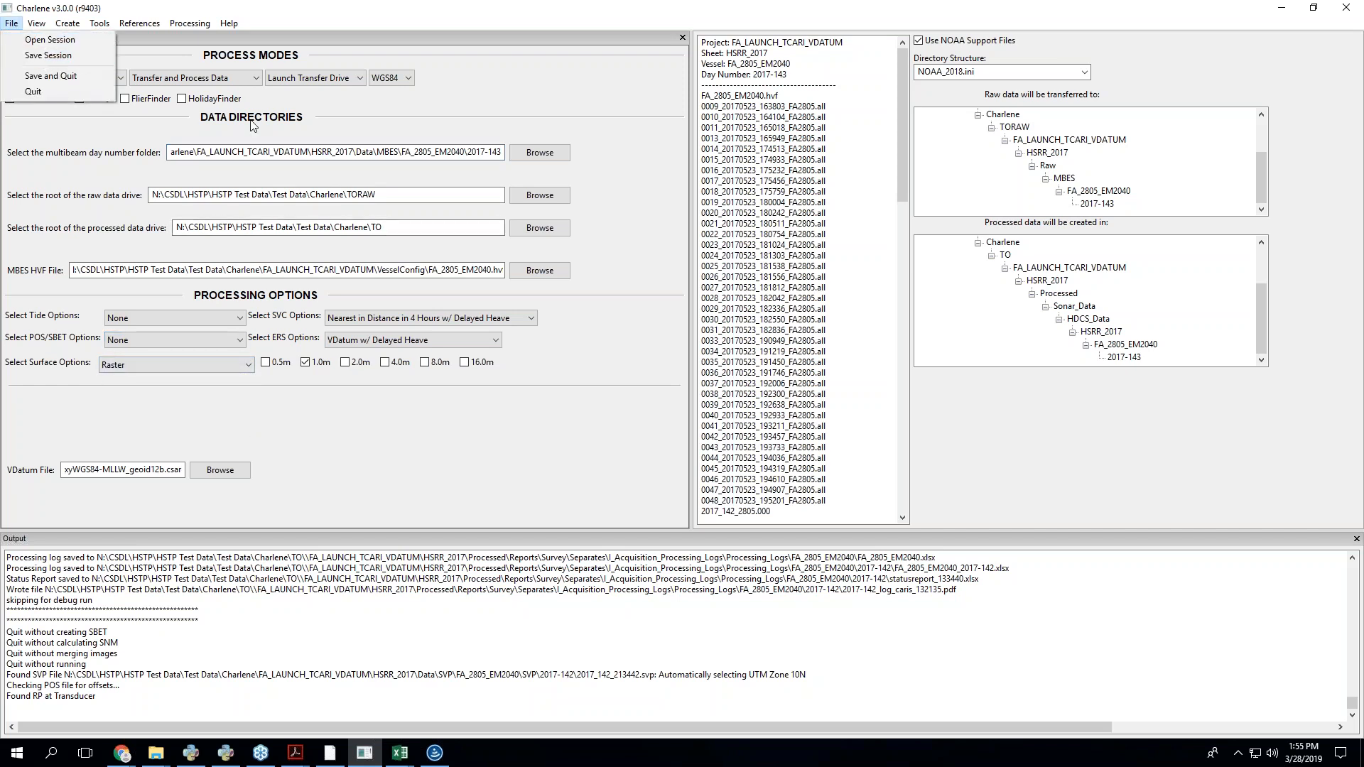
pyautogui.click(253, 310)
pyautogui.click(240, 340)
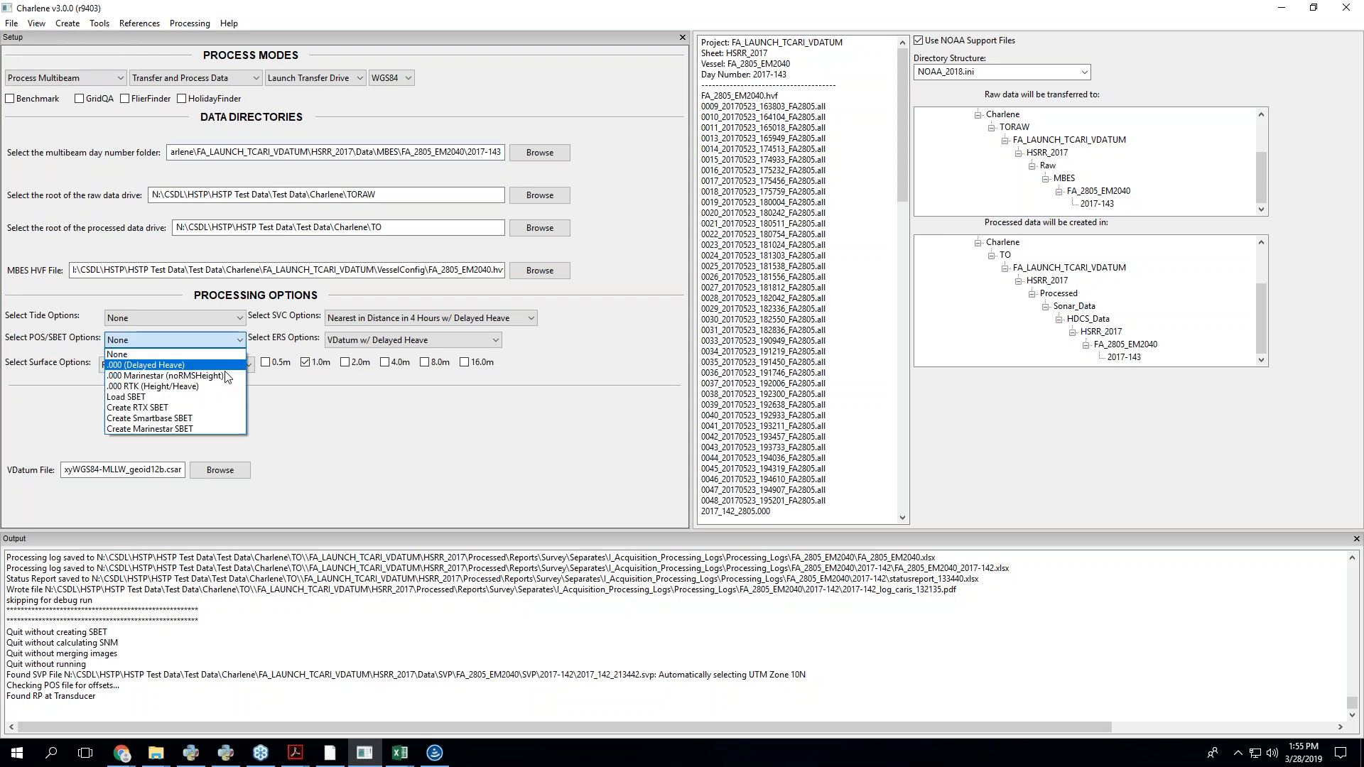
pyautogui.click(213, 409)
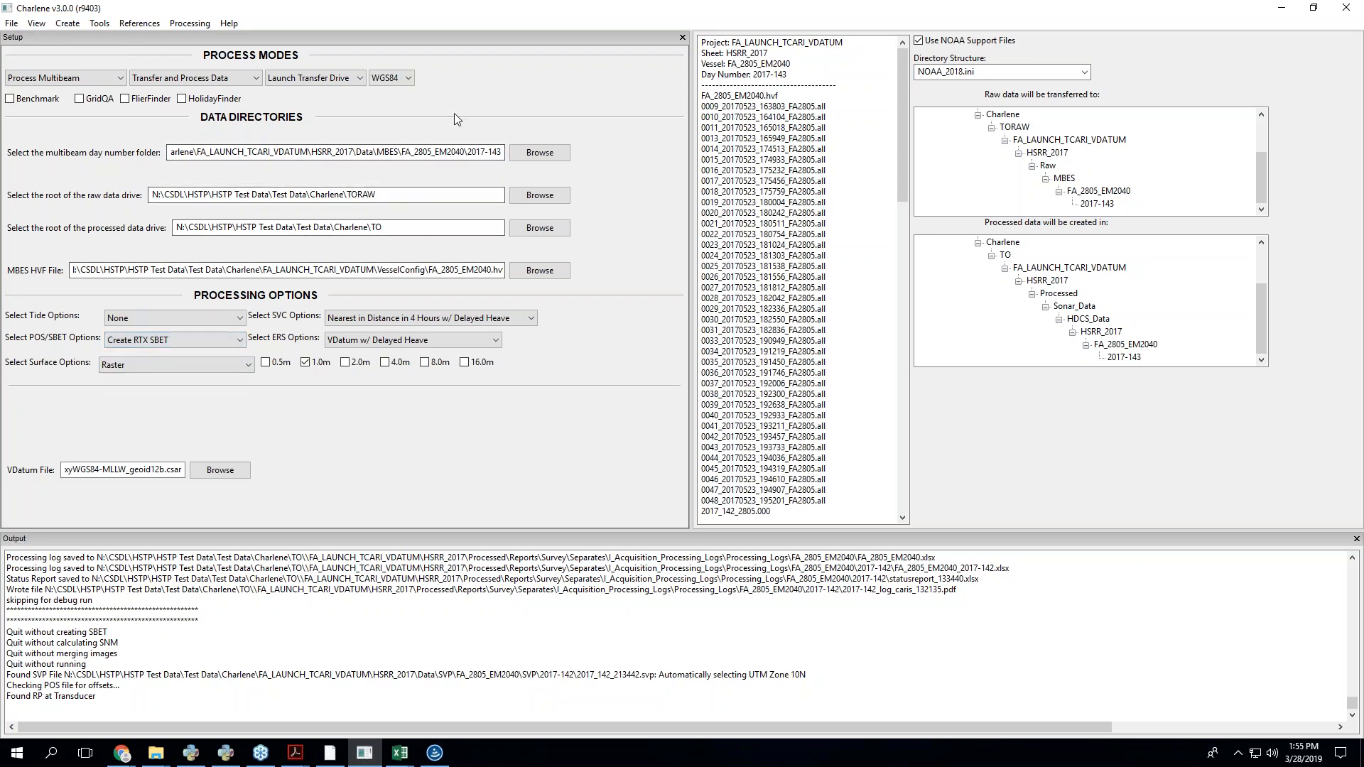
# - Open the Chucky batch processor, start browsing for a session file directory, and cancel the folder browser
pyautogui.click(66, 24)
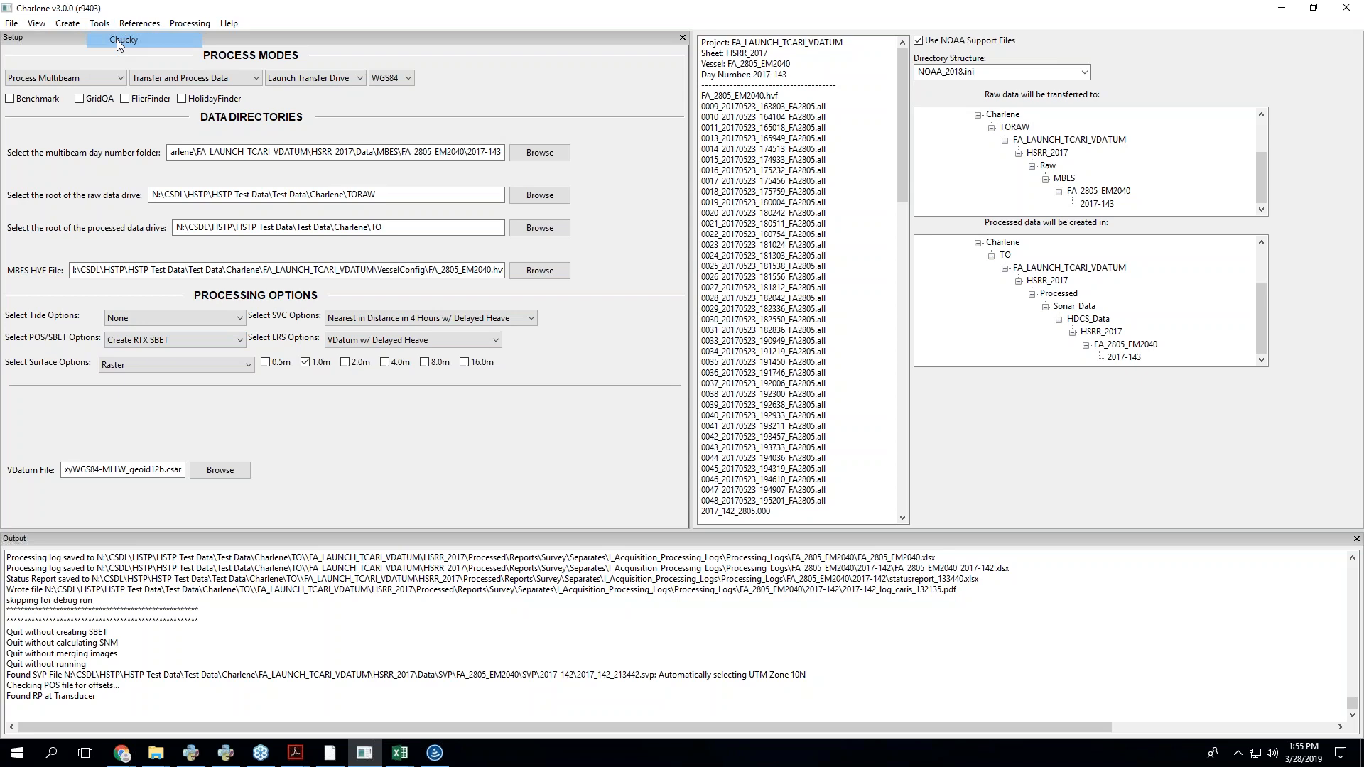
pyautogui.click(116, 40)
pyautogui.click(641, 339)
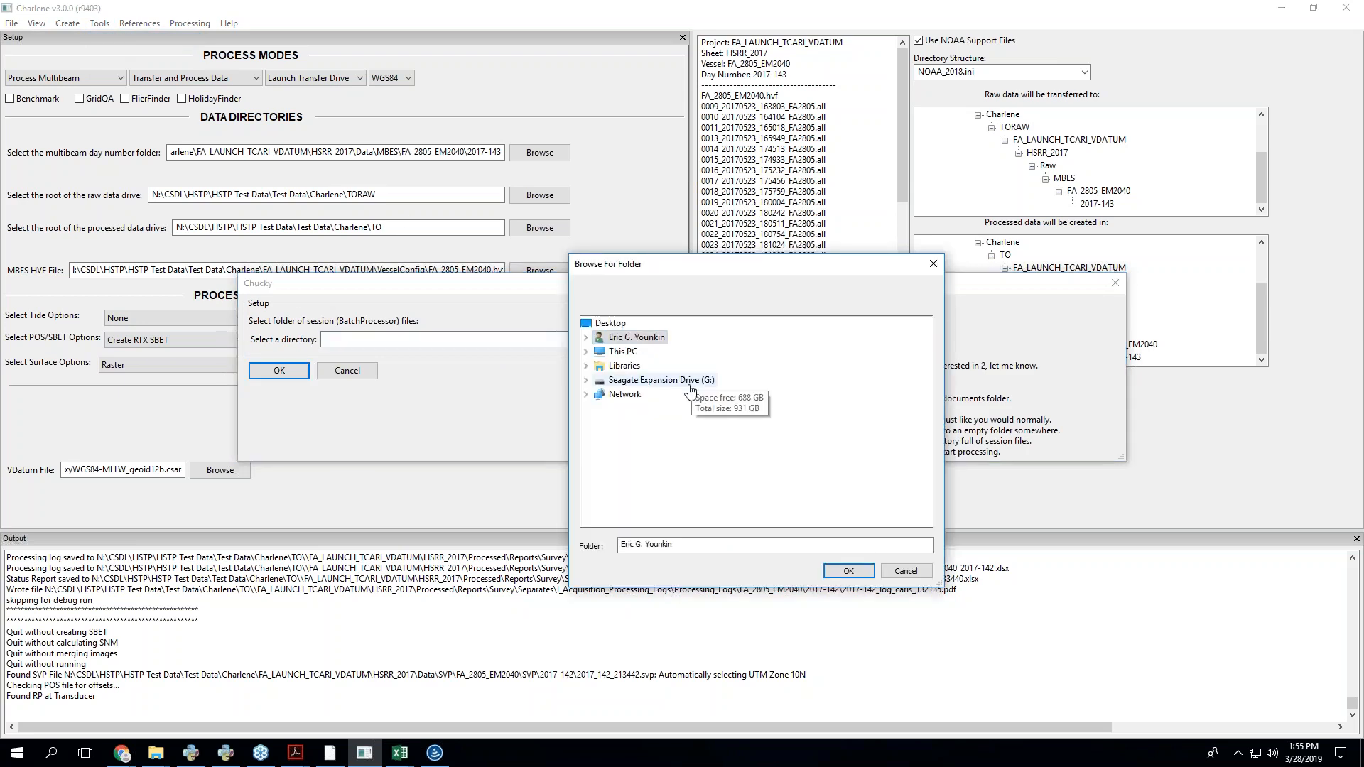
pyautogui.click(900, 578)
# - Switch to File Explorer, open the _Chuckytest folder in the Charlene test data, and copy its full path
pyautogui.moveTo(156, 753)
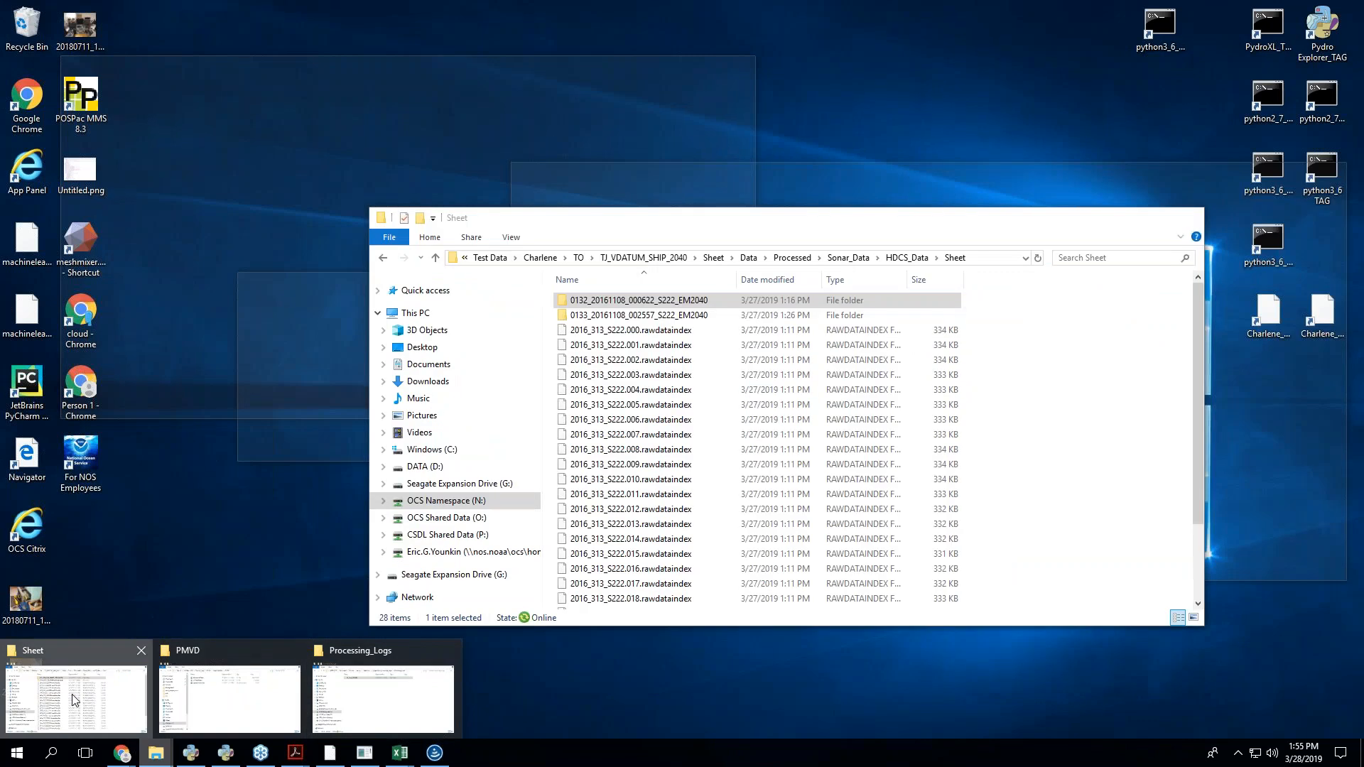
pyautogui.click(71, 694)
pyautogui.click(540, 257)
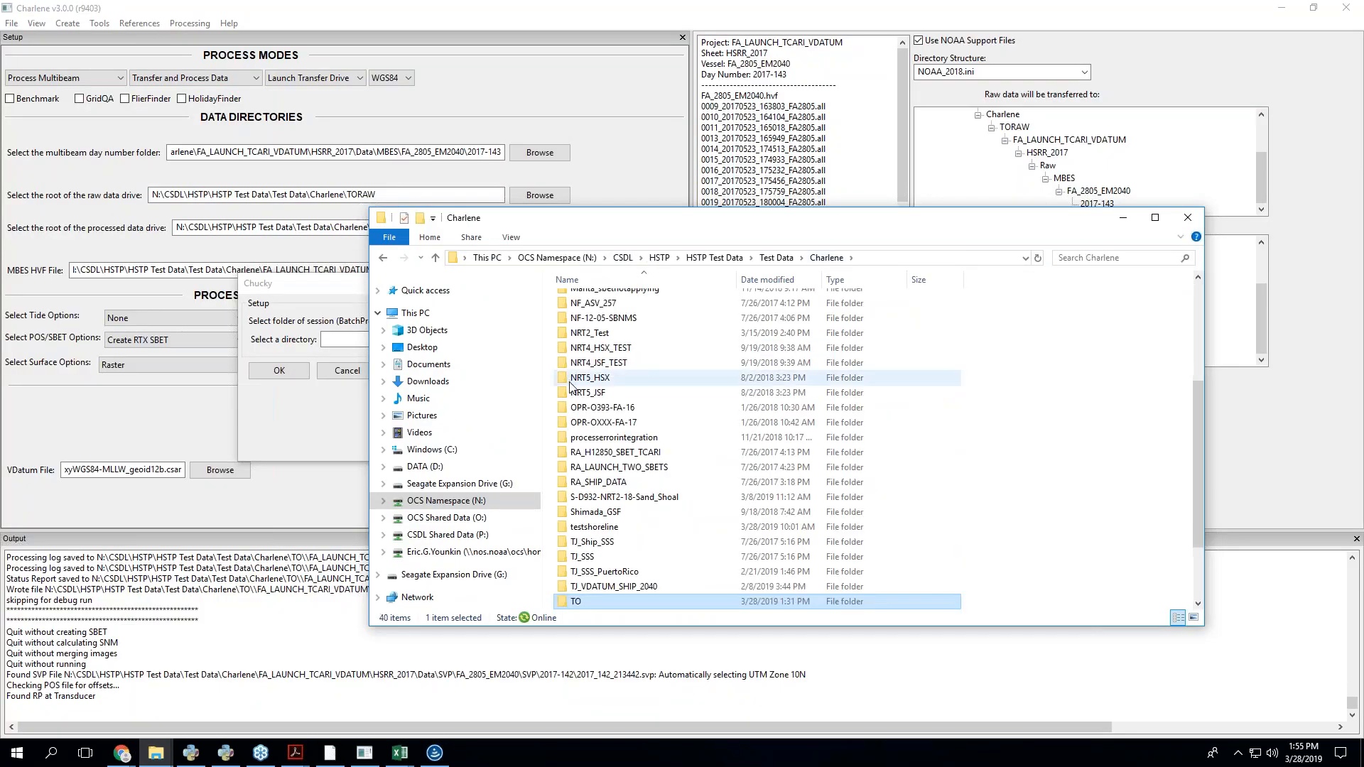
pyautogui.scroll(10, 600, 386)
pyautogui.doubleClick(597, 315)
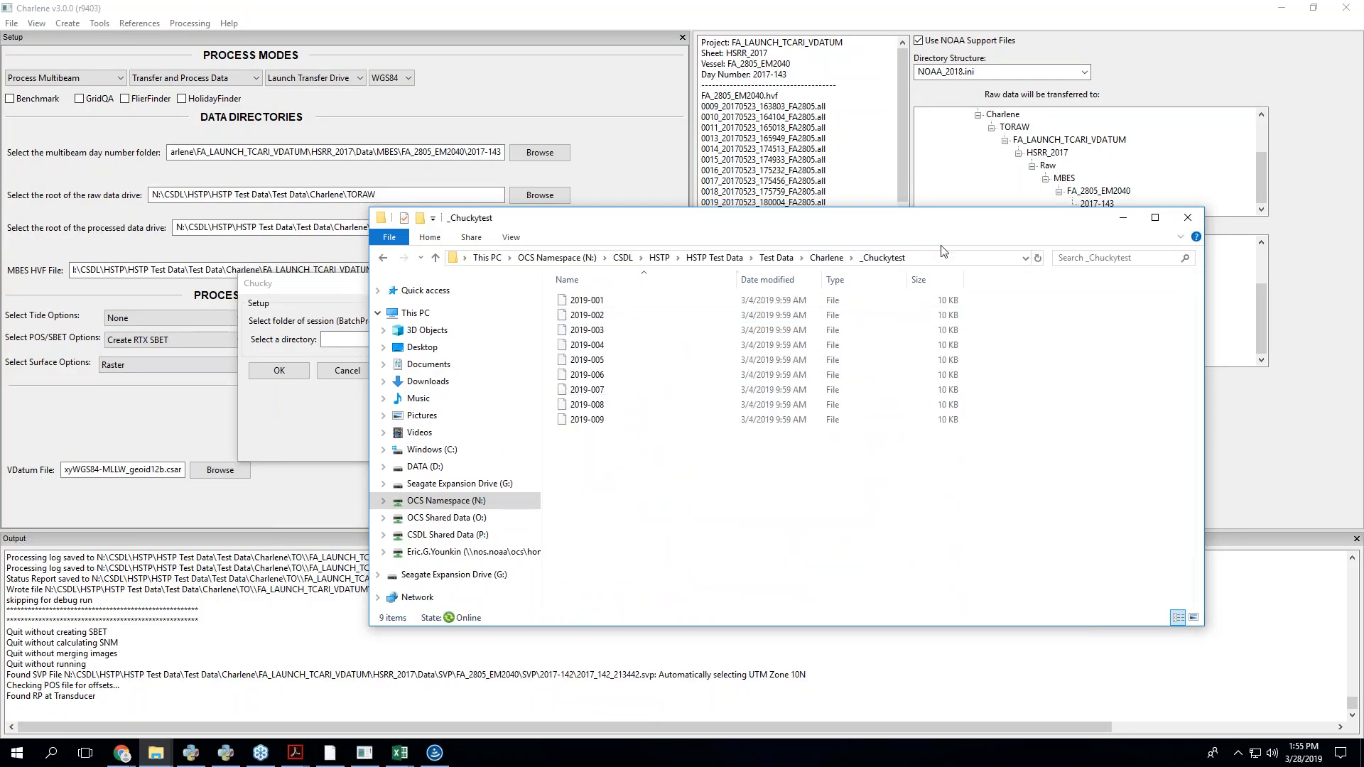
pyautogui.click(959, 260)
pyautogui.hotkey('ctrl', 'c')
# - Enter the copied _Chuckytest path as Chucky's session directory, glance at the session files, and run the batch
pyautogui.moveTo(745, 222); pyautogui.dragTo(877, 203)
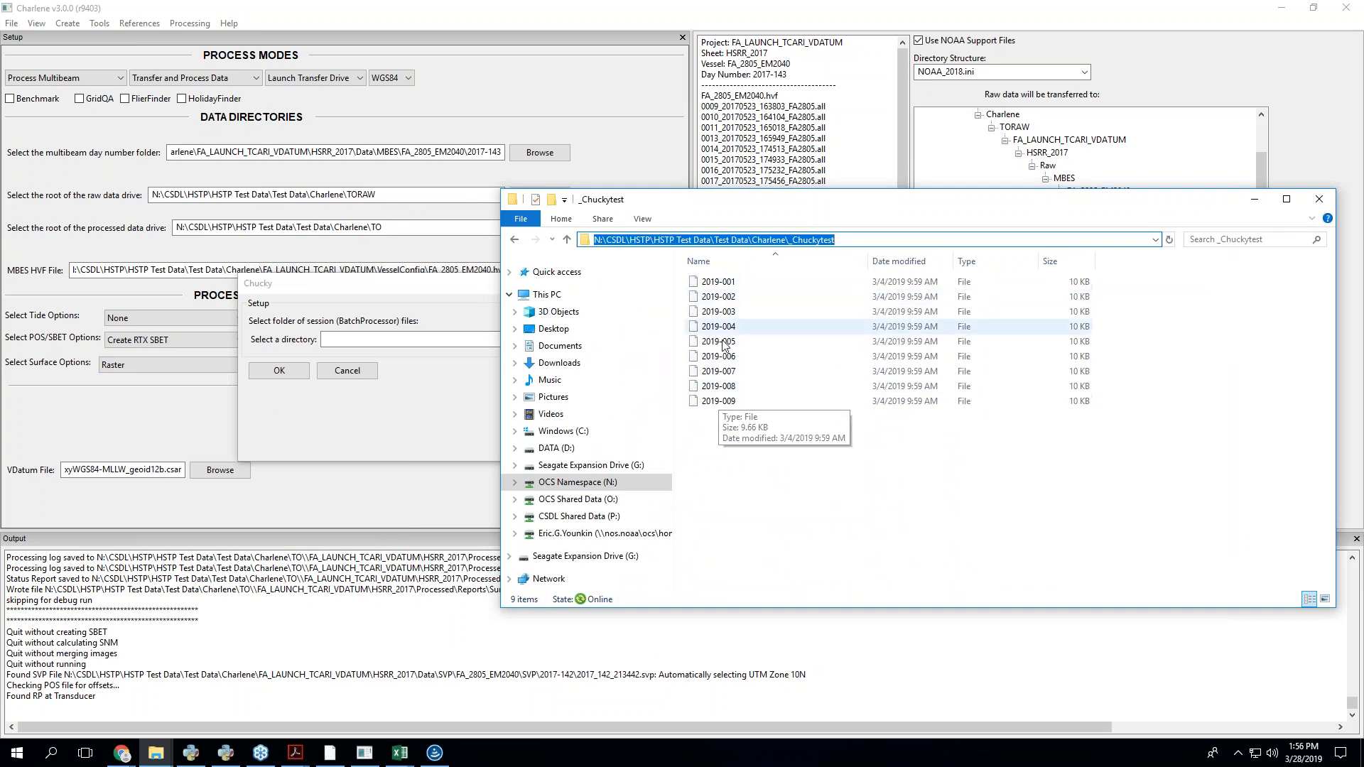
pyautogui.click(443, 294)
pyautogui.hotkey('ctrl', 'v')
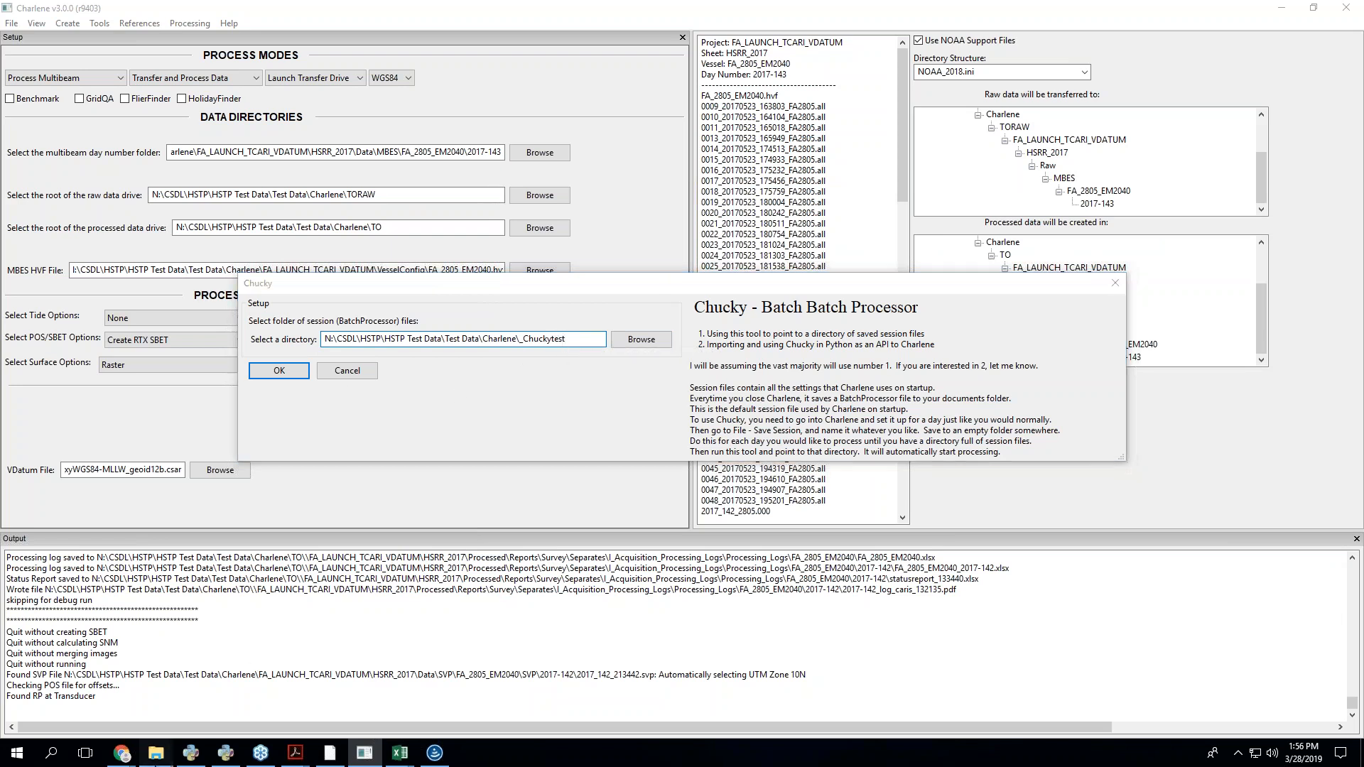
pyautogui.moveTo(156, 752)
pyautogui.click(77, 711)
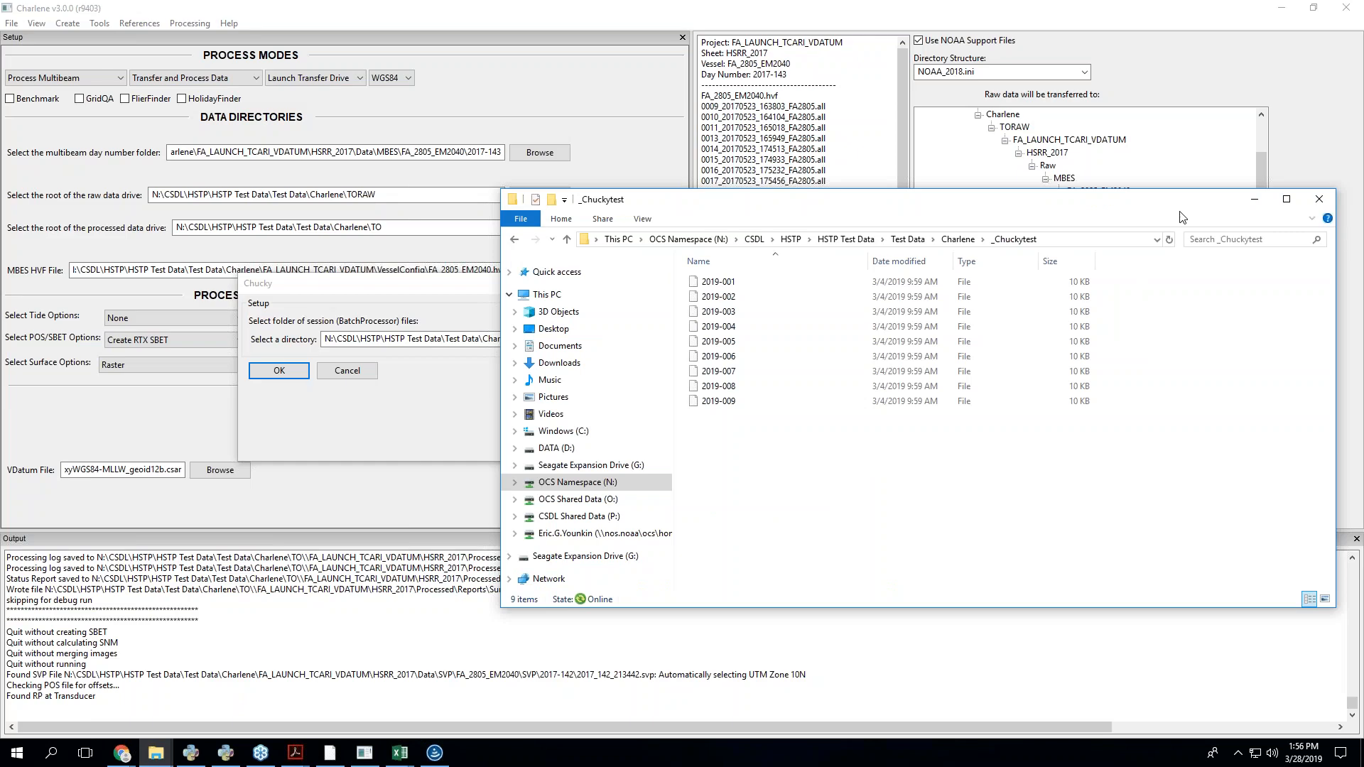
pyautogui.click(1264, 207)
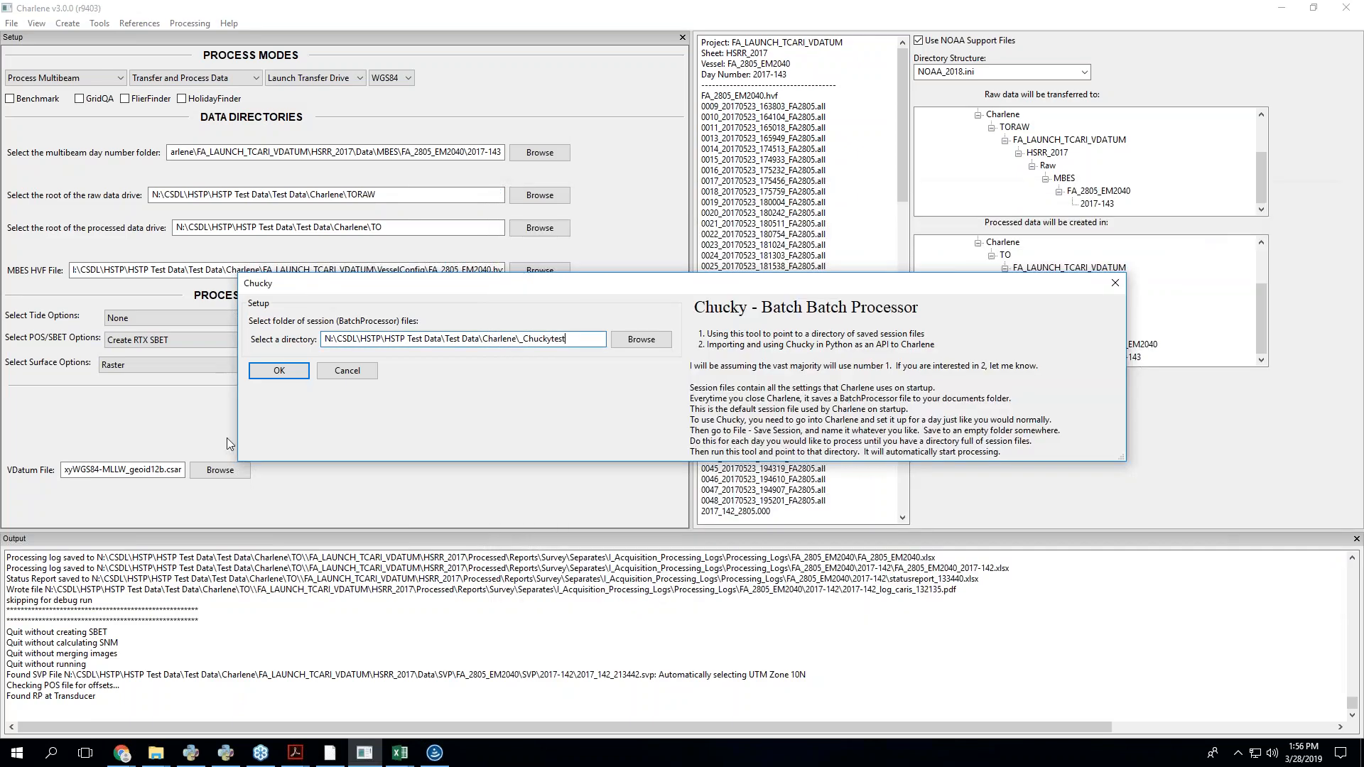
pyautogui.click(280, 371)
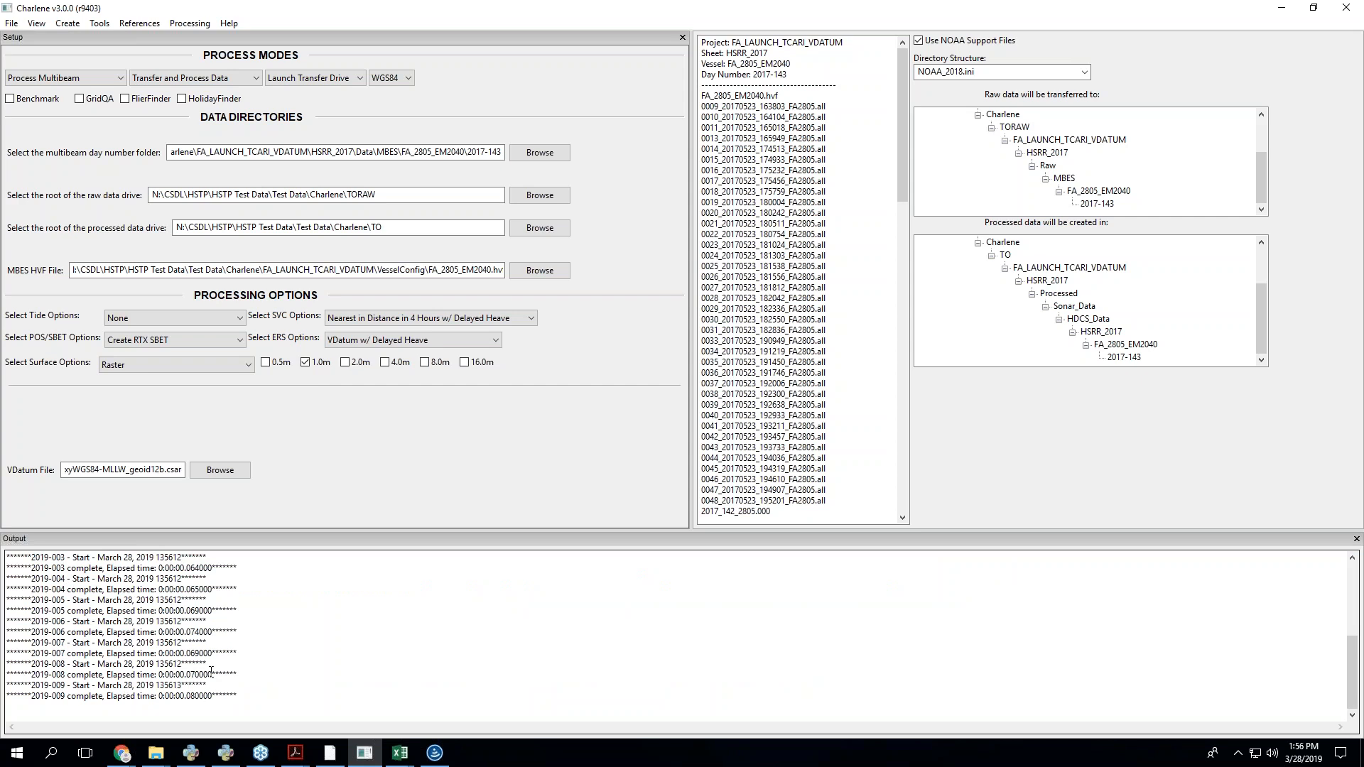
# - Examine Chucky's output log, covering the session file checks and each session's start and elapsed time
pyautogui.scroll(4, 210, 682)
pyautogui.scroll(1, 211, 665)
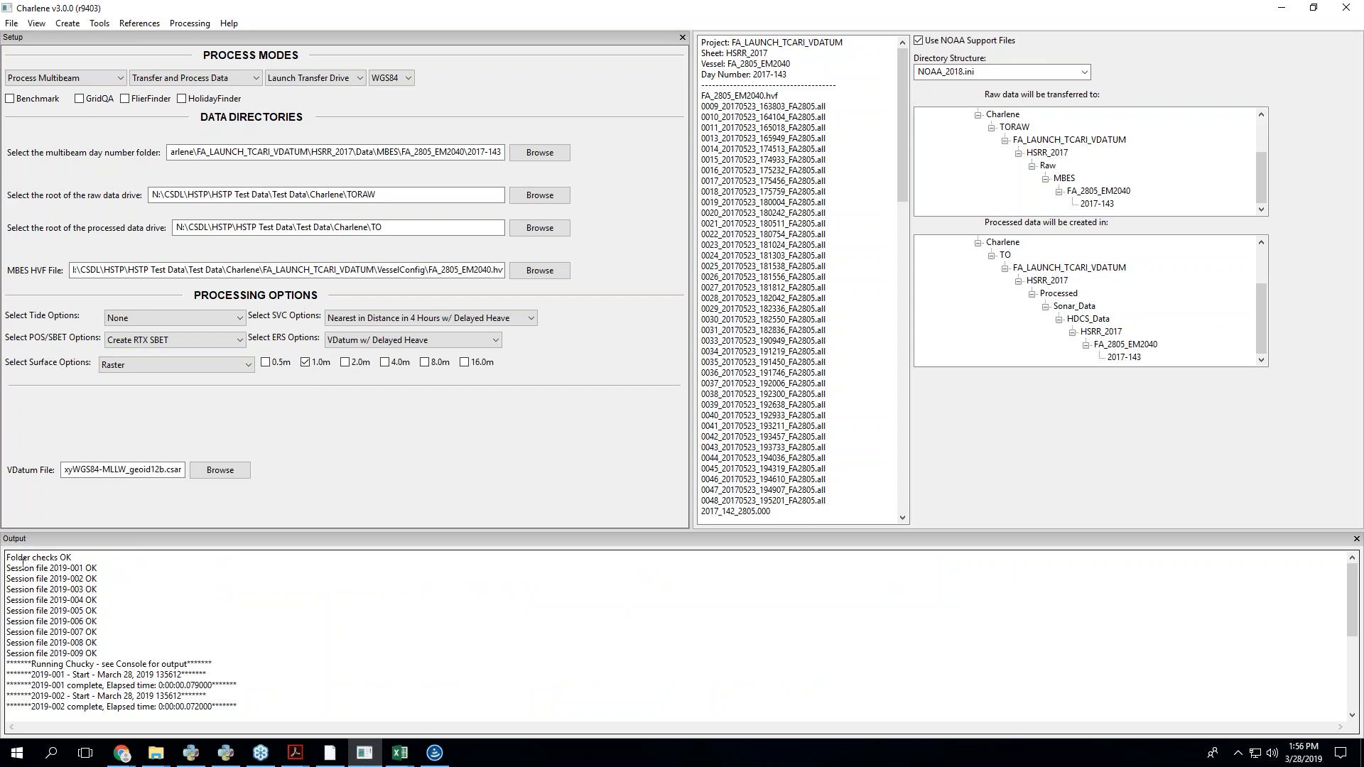
pyautogui.moveTo(48, 579); pyautogui.dragTo(108, 655)
pyautogui.moveTo(33, 580); pyautogui.dragTo(105, 655)
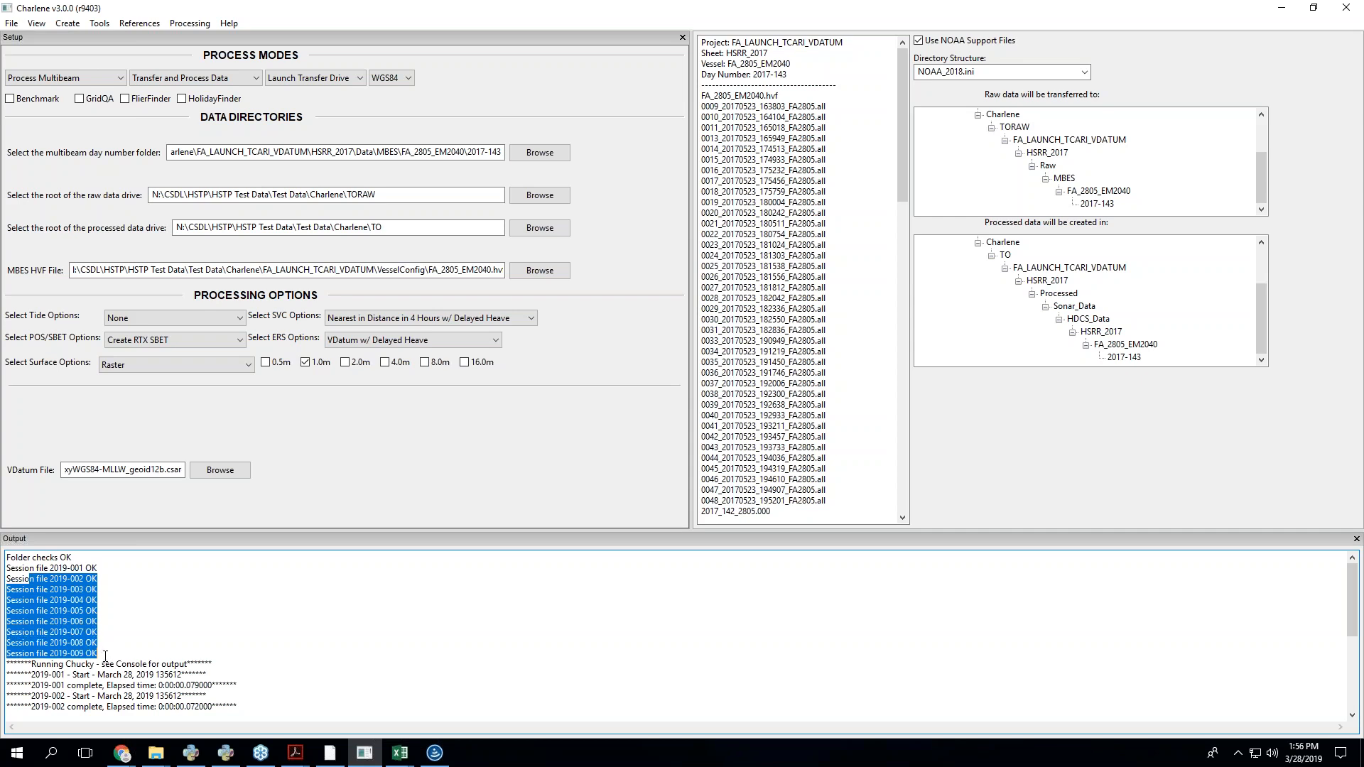
pyautogui.scroll(-3, 117, 634)
pyautogui.scroll(1, 86, 625)
pyautogui.moveTo(32, 601); pyautogui.dragTo(248, 622)
pyautogui.click(197, 624)
pyautogui.doubleClick(182, 623)
pyautogui.click(182, 624)
pyautogui.scroll(-3, 222, 655)
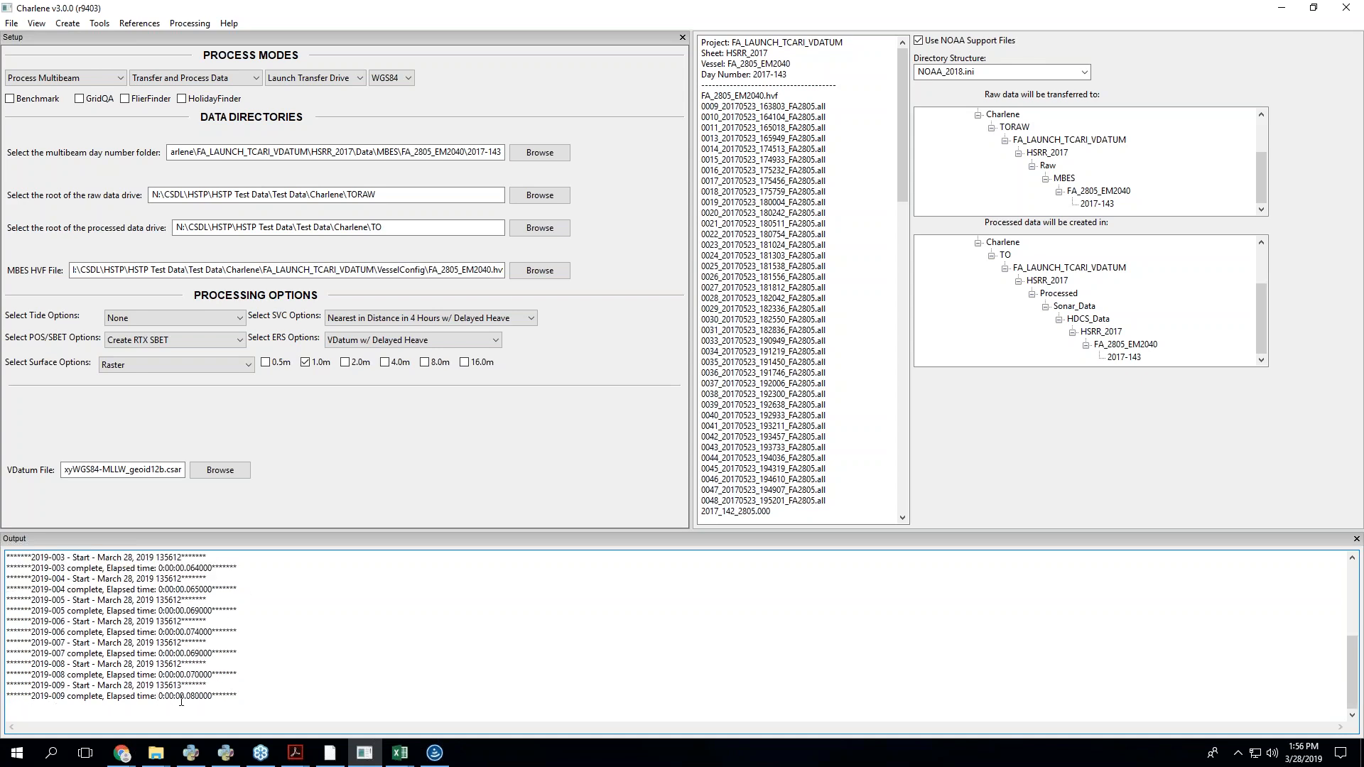
pyautogui.scroll(5, 211, 693)
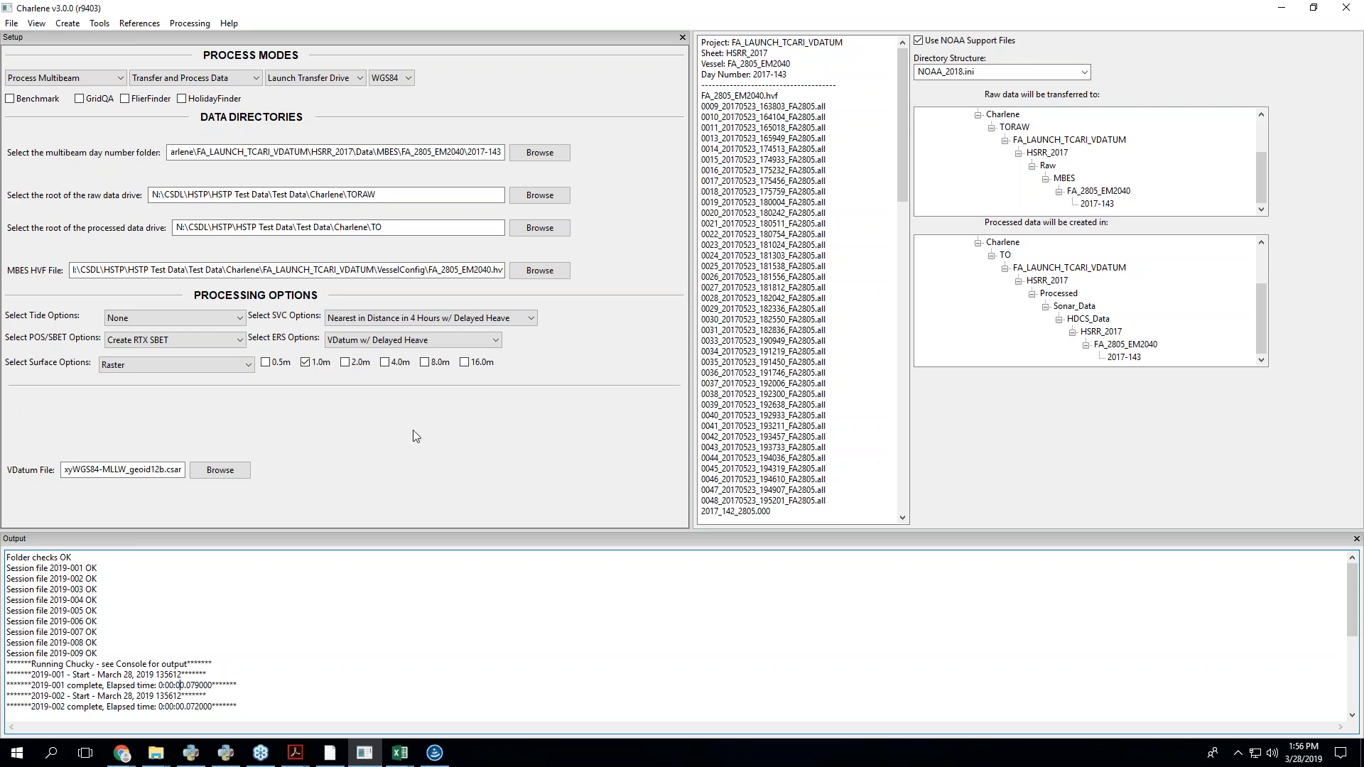
# - Reopen Chucky to review its instructions and directory browser, and cancel it without running a batch
pyautogui.click(99, 27)
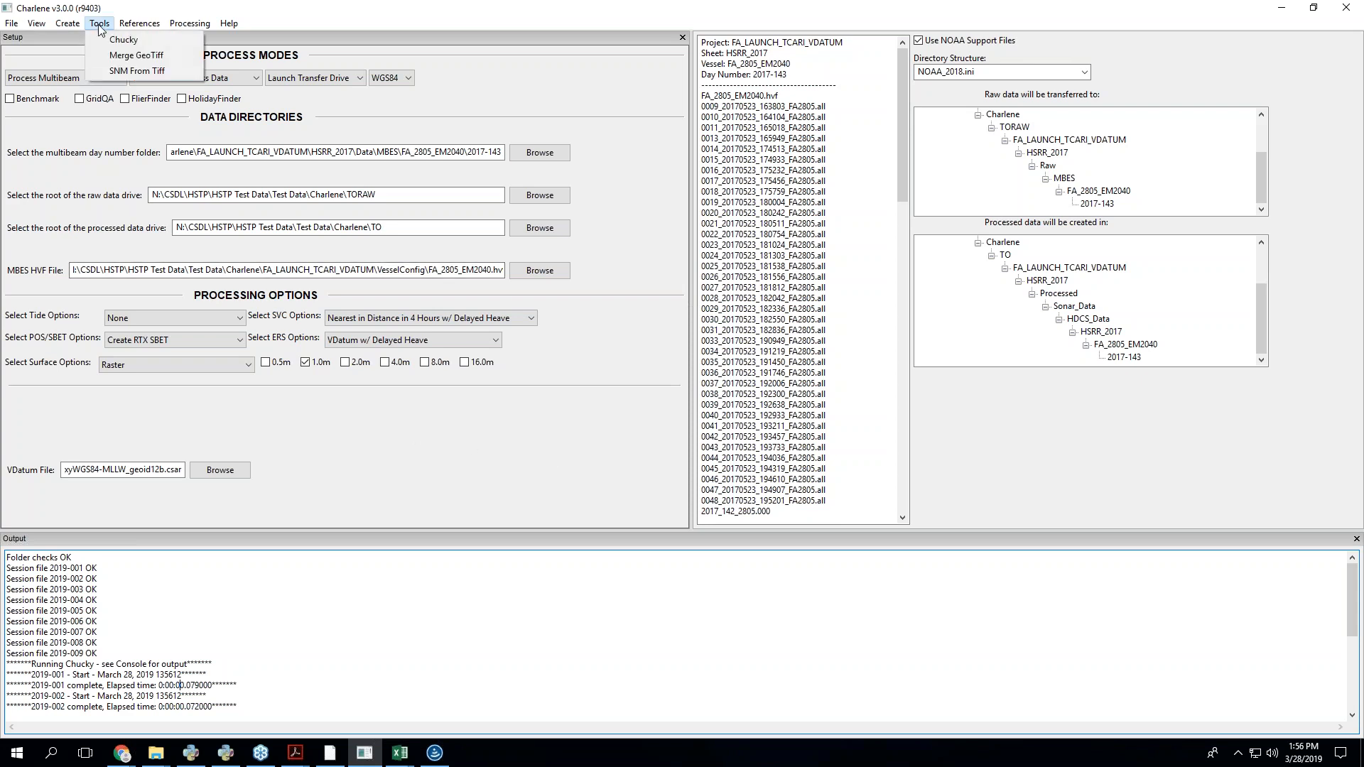
pyautogui.click(137, 40)
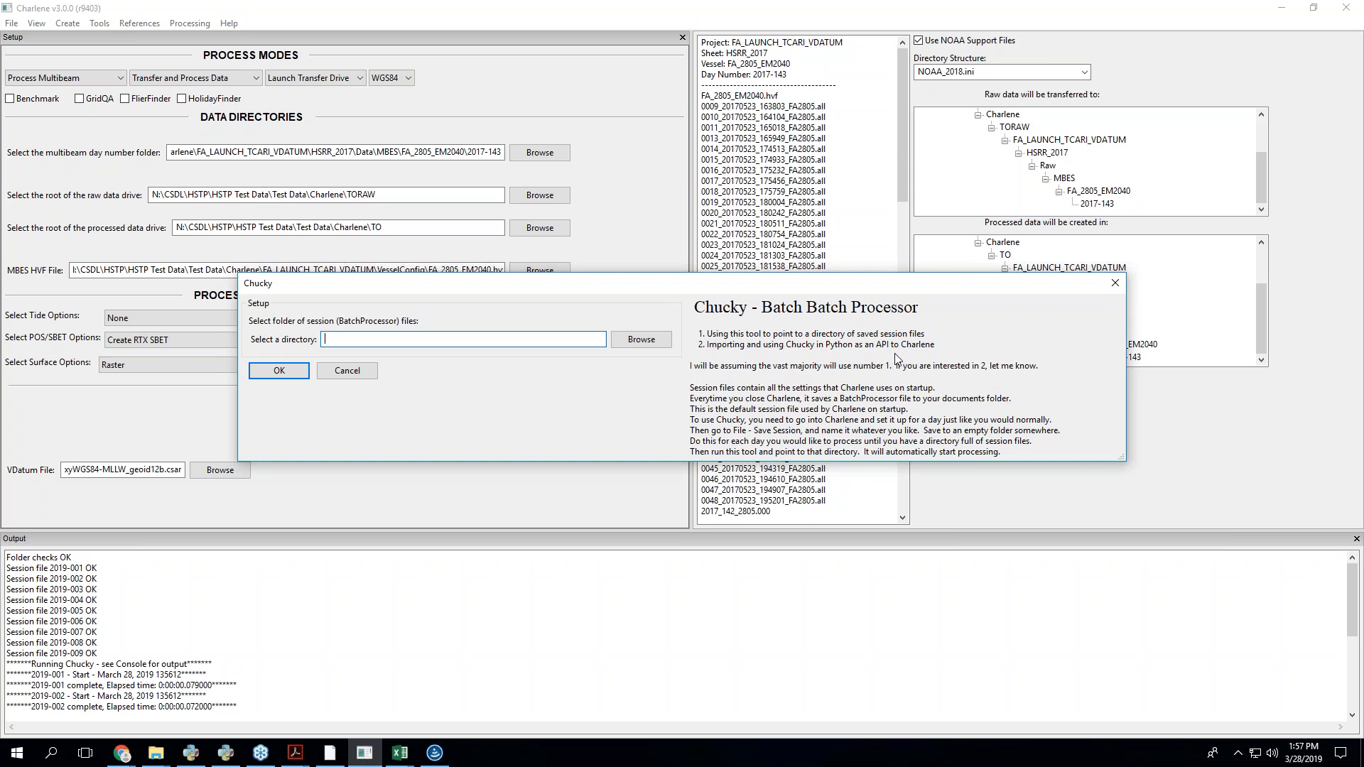
pyautogui.click(654, 346)
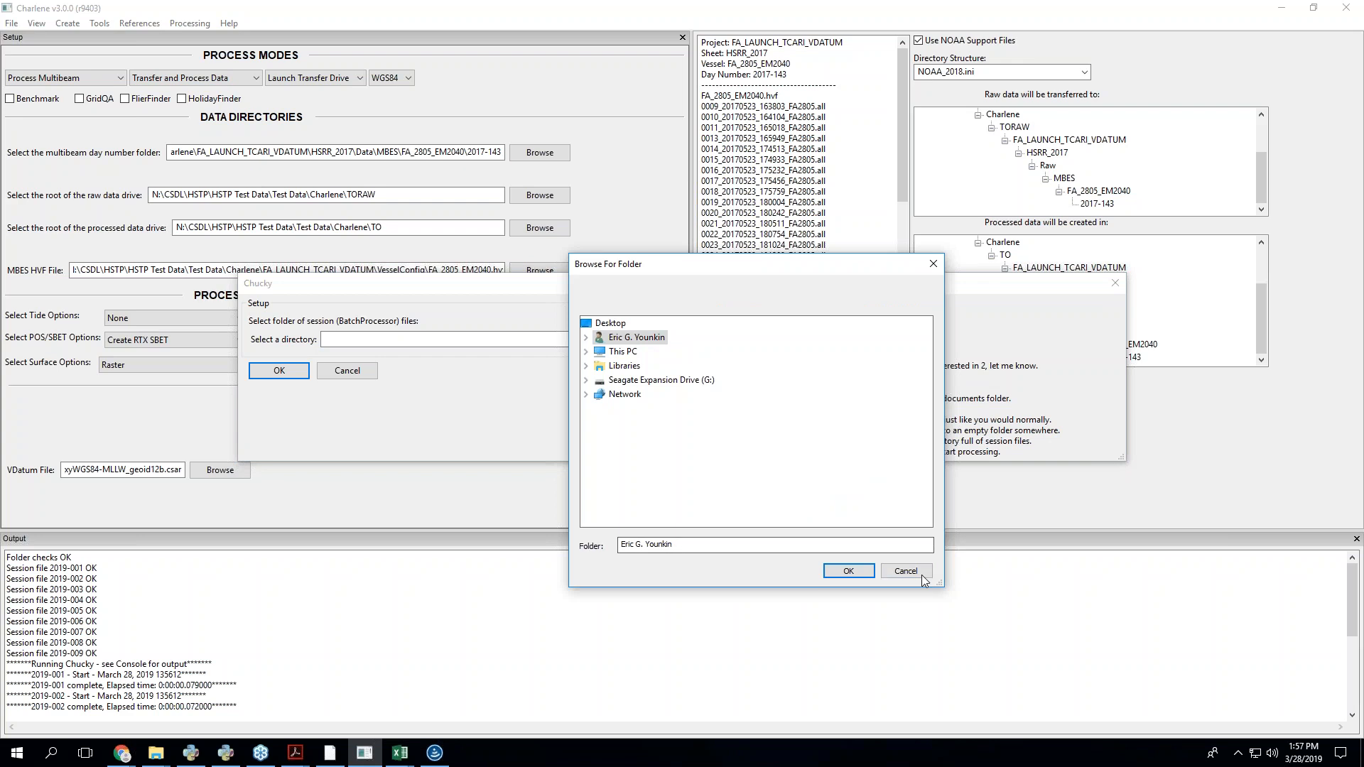
pyautogui.click(907, 572)
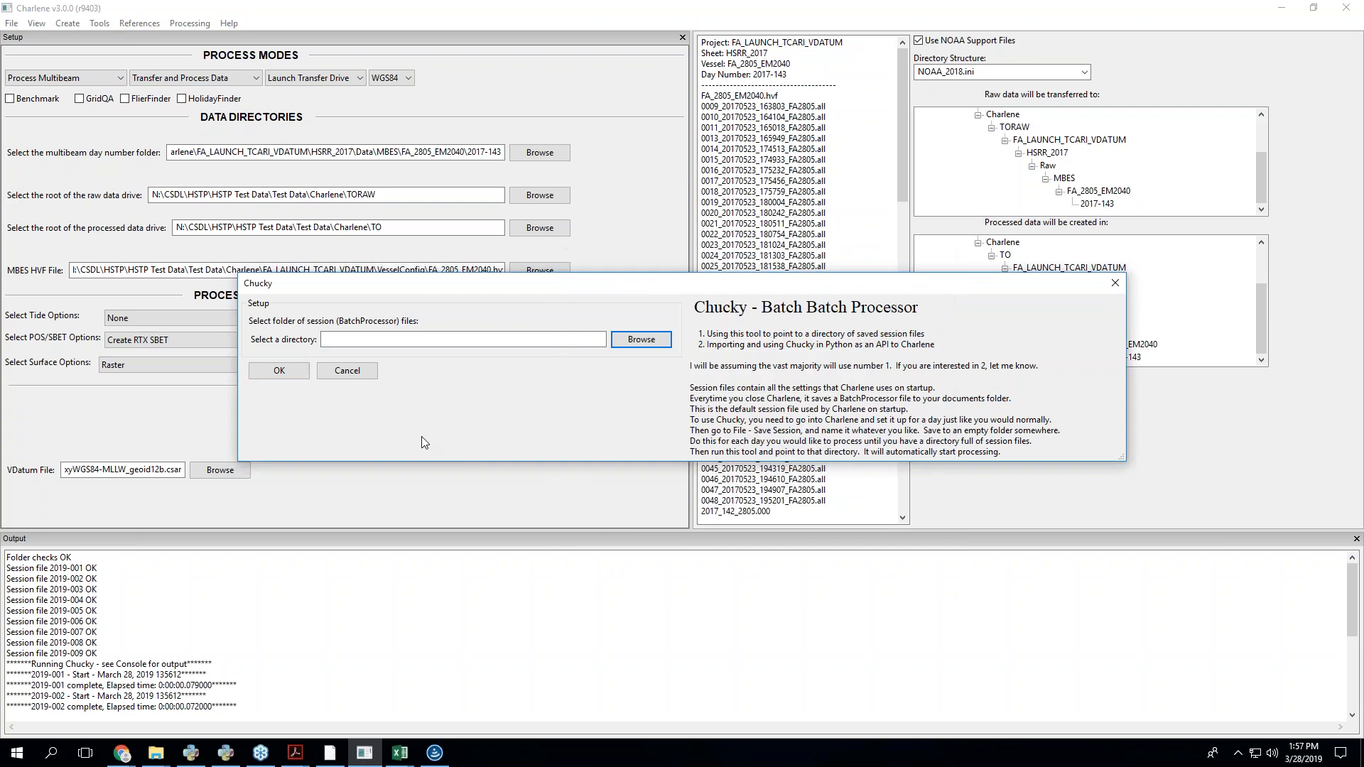
pyautogui.click(347, 371)
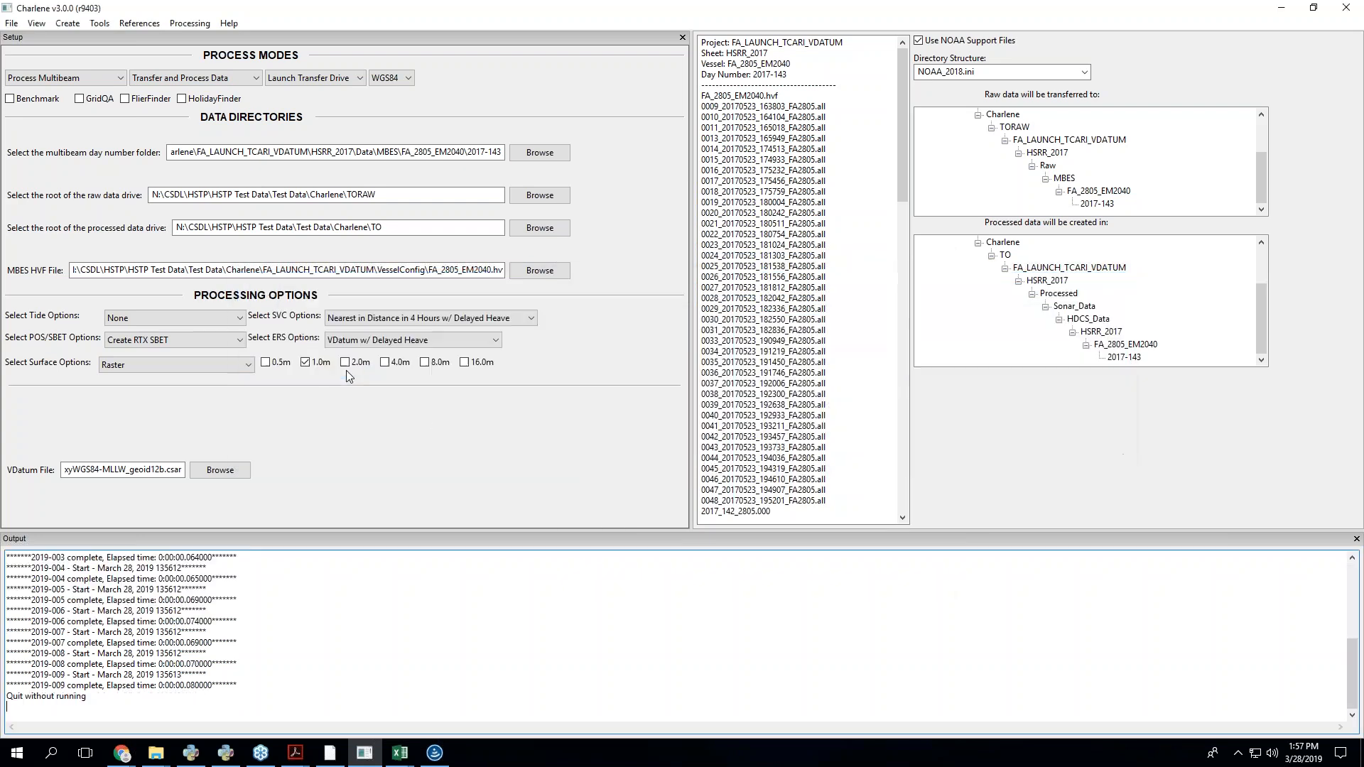
# - Switch to Pydro Explorer, examine the Charlene documentation's Python examples for running Chucky, and minimize the window
pyautogui.click(226, 753)
pyautogui.click(254, 79)
pyautogui.click(249, 83)
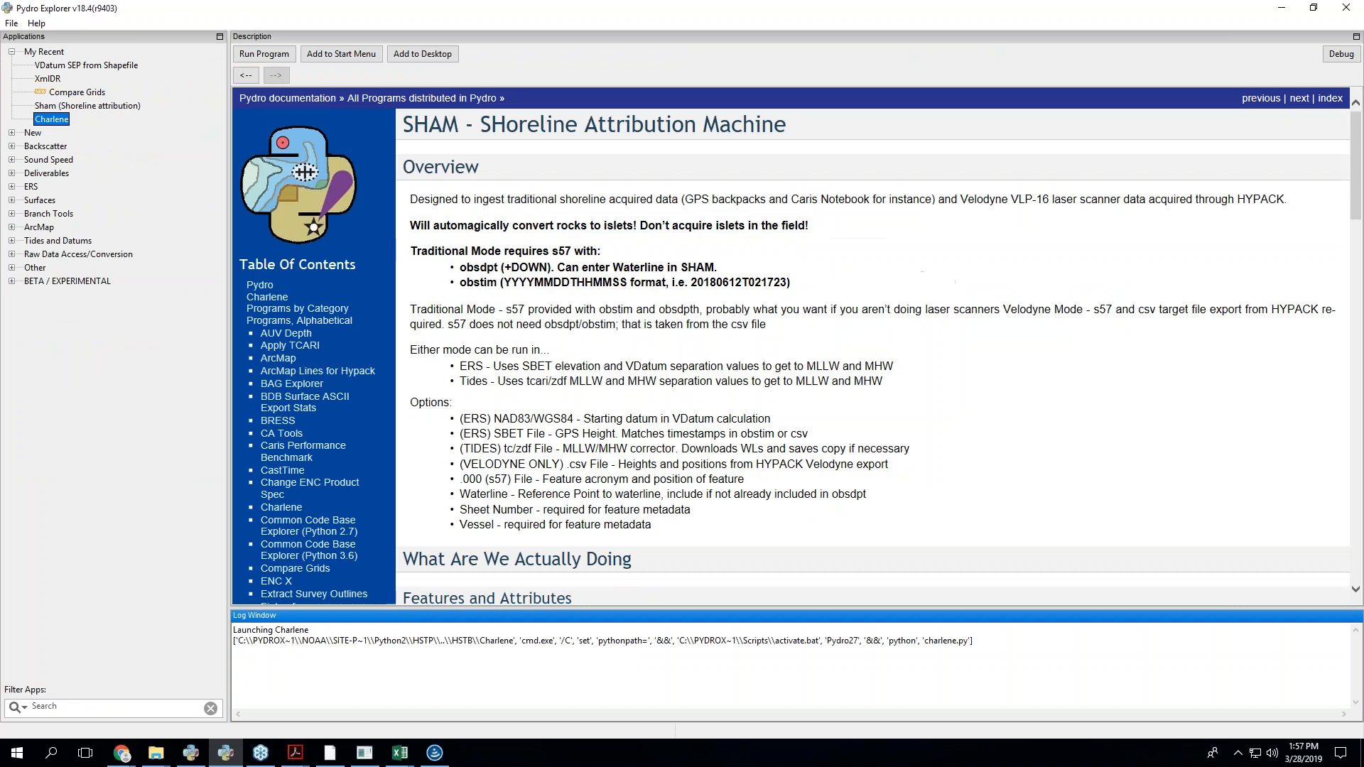
pyautogui.click(501, 444)
pyautogui.scroll(-20, 502, 445)
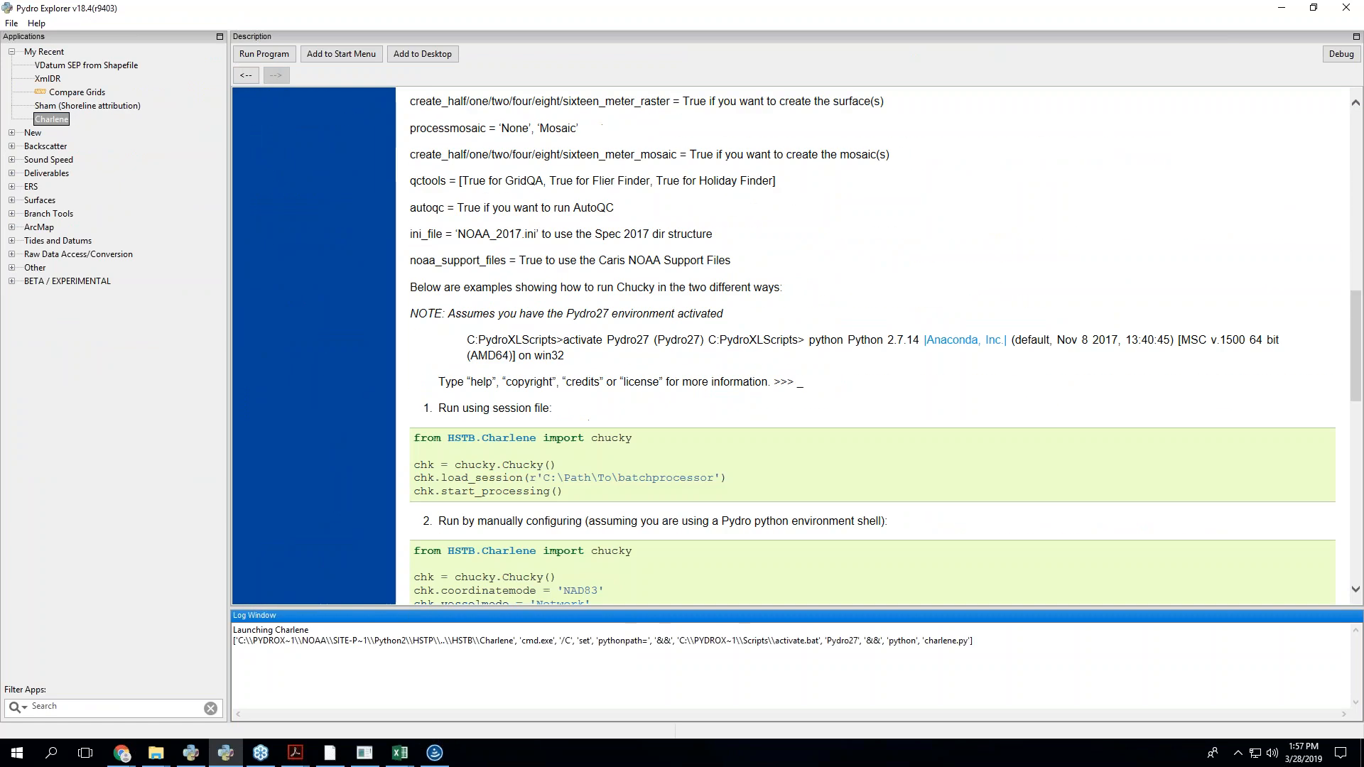
pyautogui.scroll(-3, 794, 346)
pyautogui.scroll(12, 794, 346)
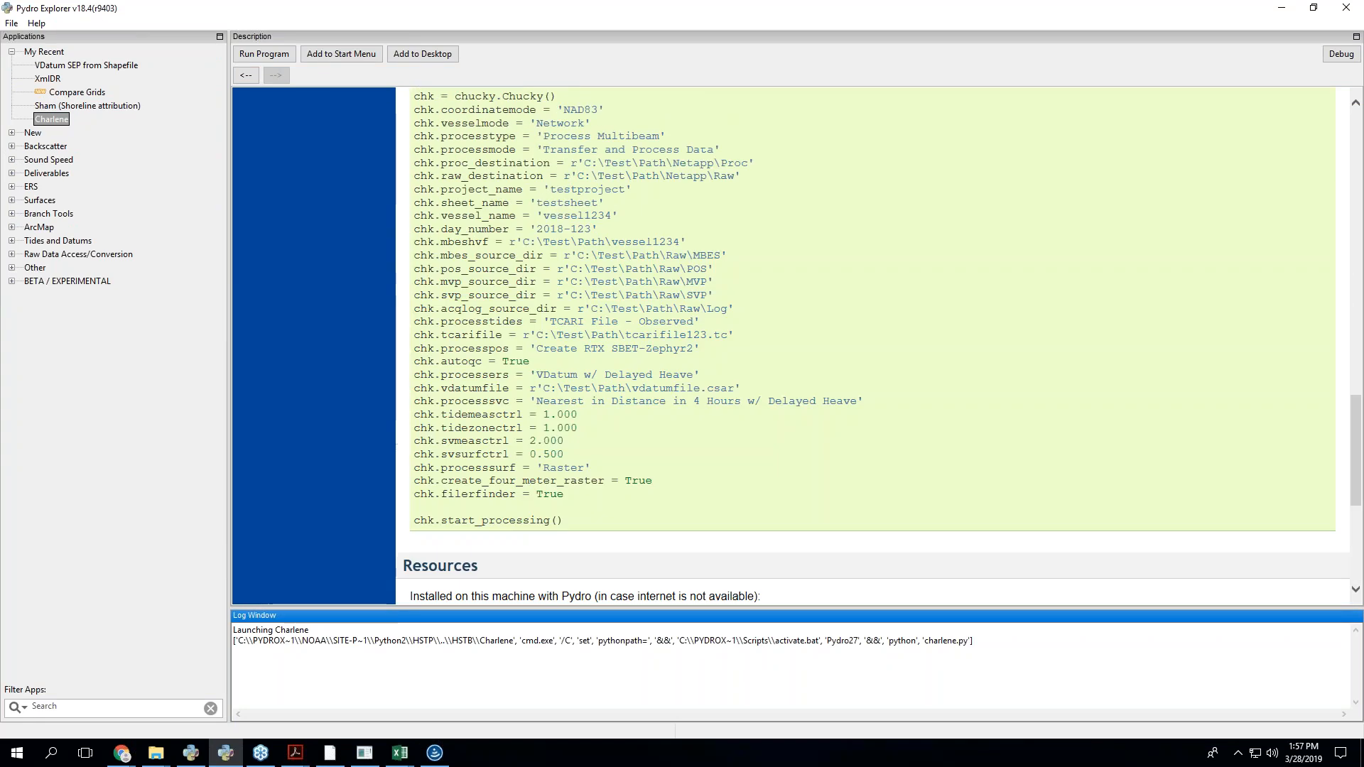
pyautogui.scroll(-3, 619, 349)
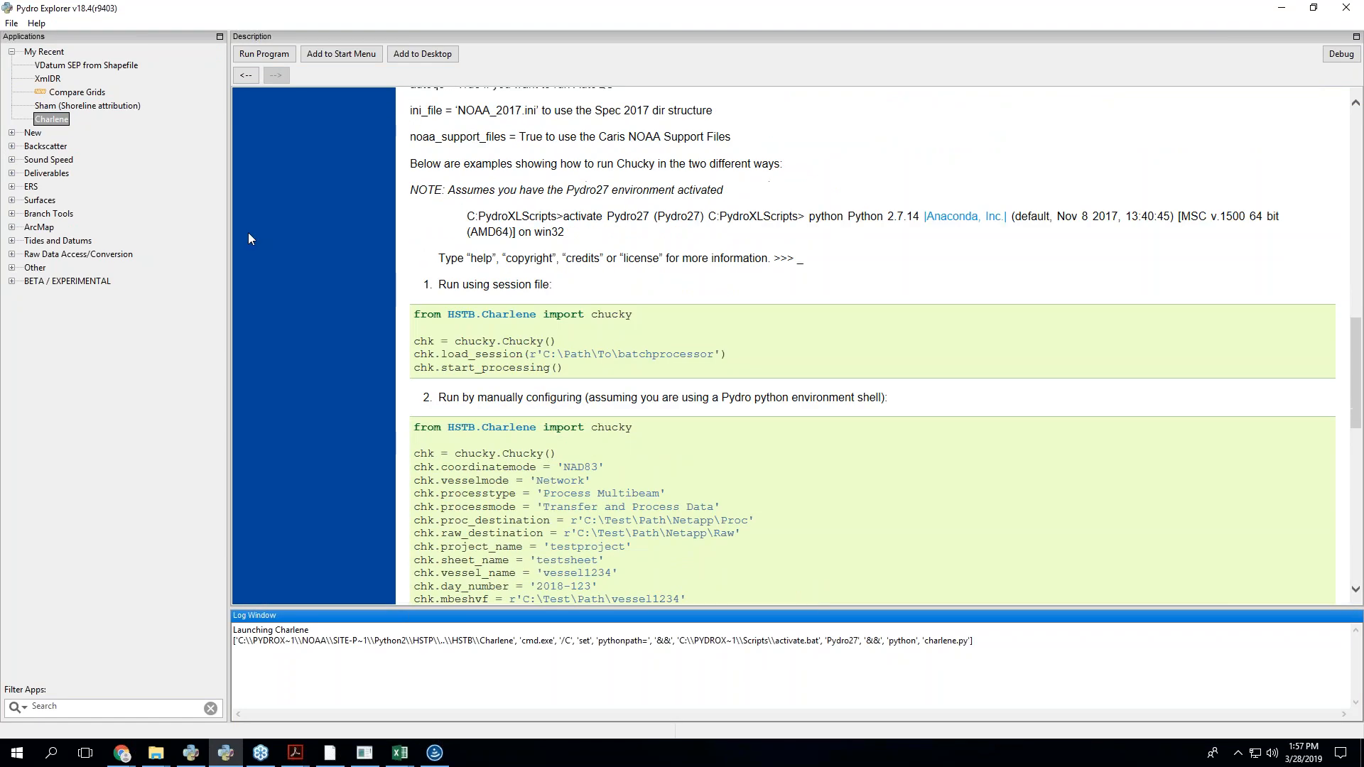
pyautogui.click(1282, 8)
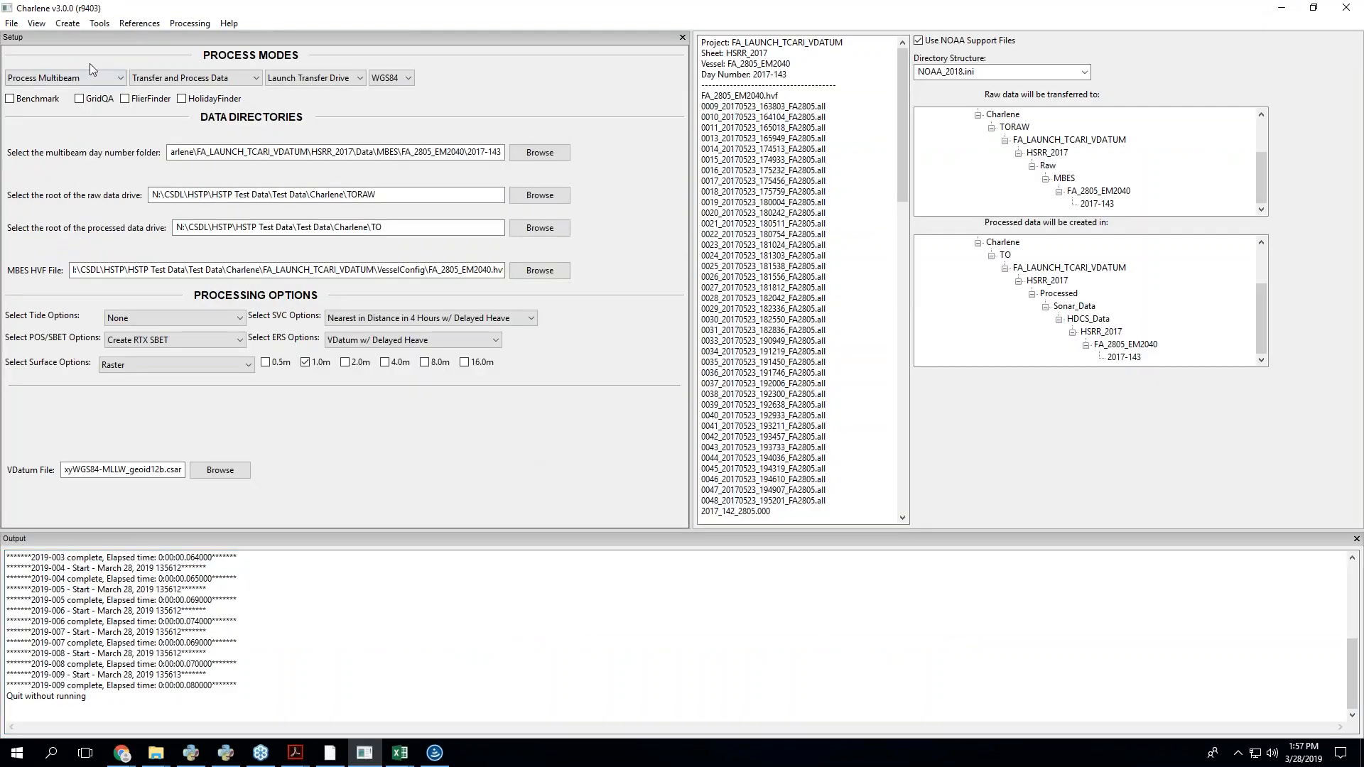
# - Open the manufacturer Reference Frames diagram, move its window aside, and open the Julian Day Calendar
pyautogui.click(145, 23)
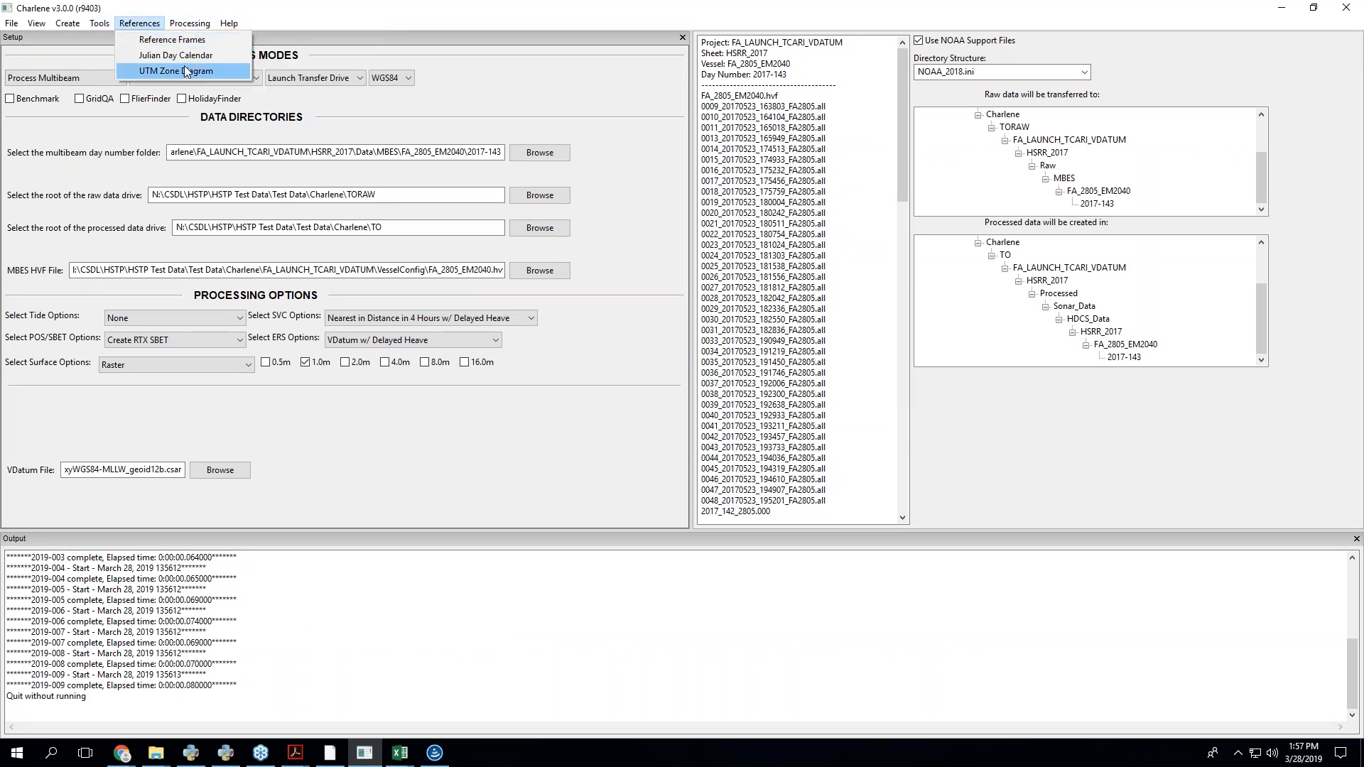
pyautogui.click(189, 41)
pyautogui.moveTo(478, 36); pyautogui.dragTo(879, 78)
pyautogui.click(139, 23)
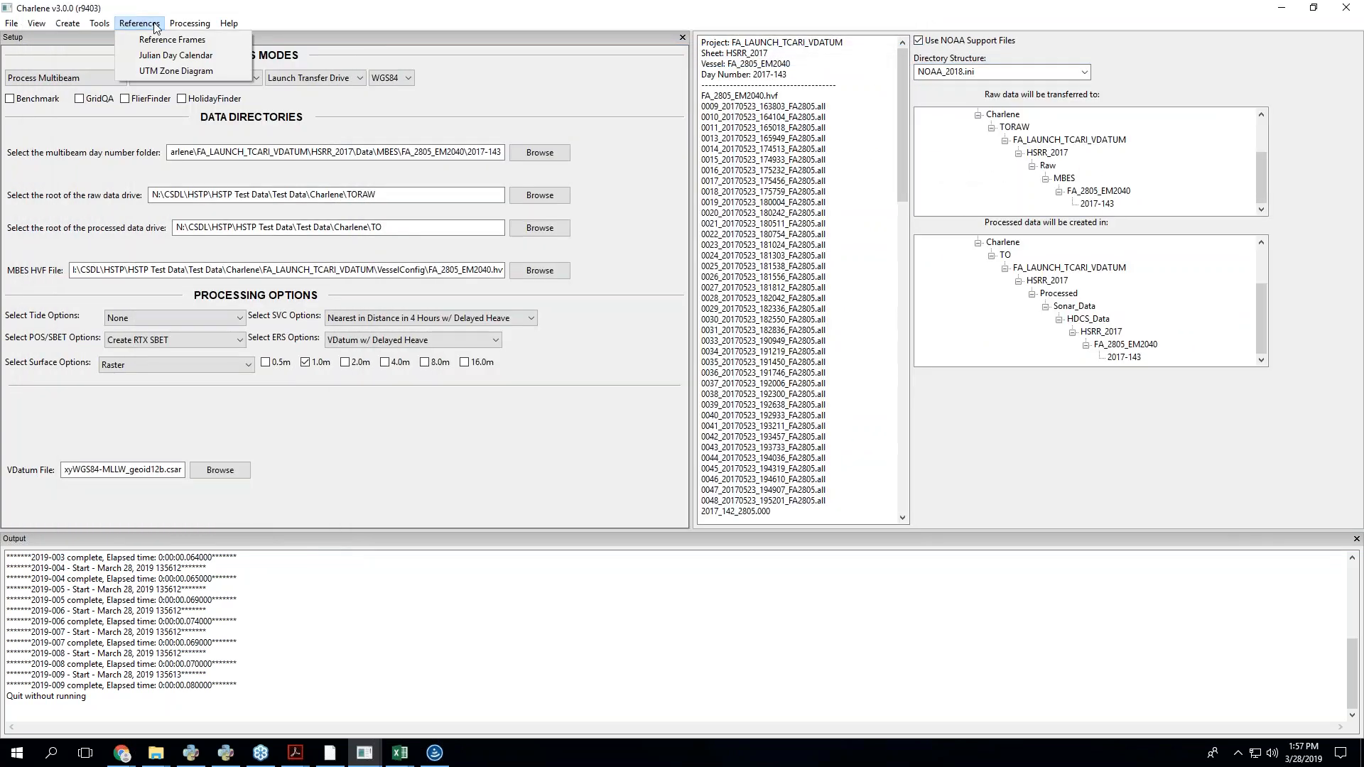
pyautogui.click(173, 57)
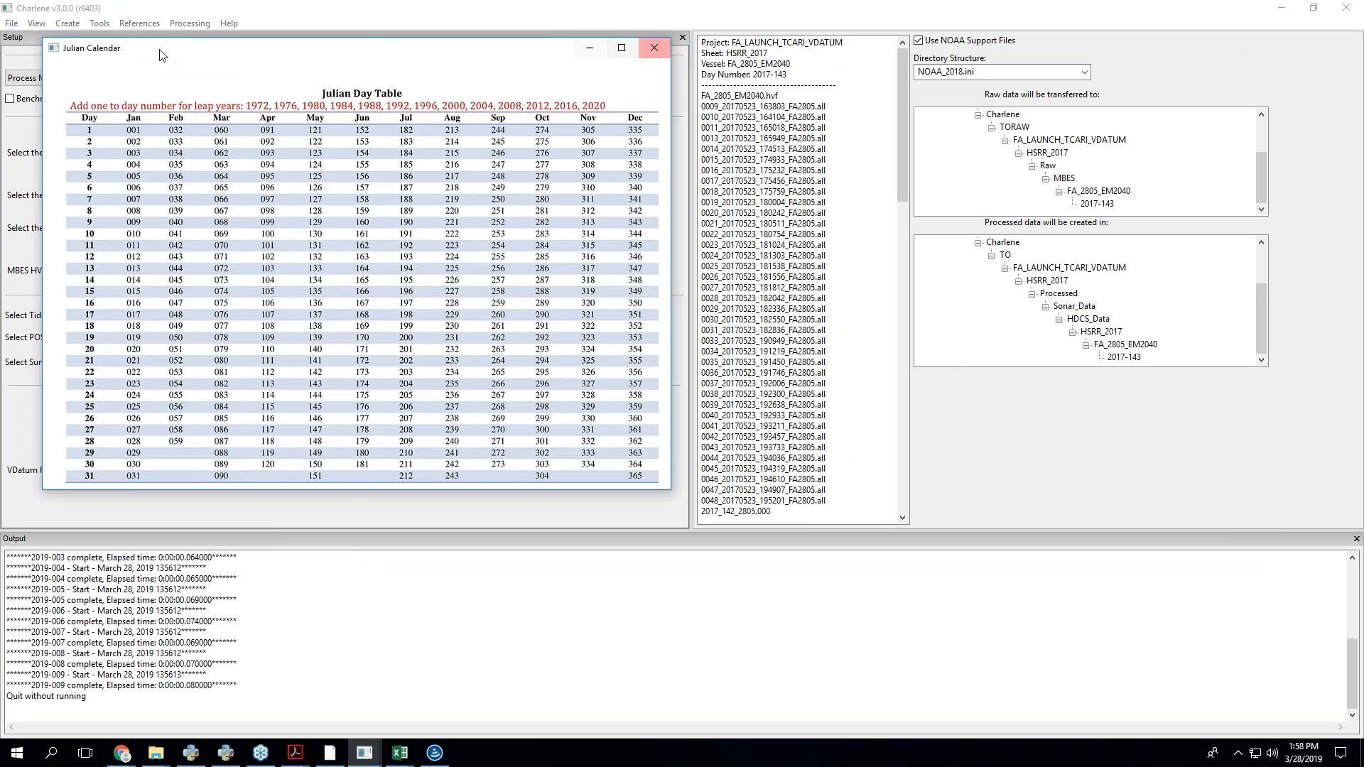
# - Open the UTM Zone Diagram, examine the U.S. zones, and close the diagram
pyautogui.click(145, 24)
pyautogui.click(180, 70)
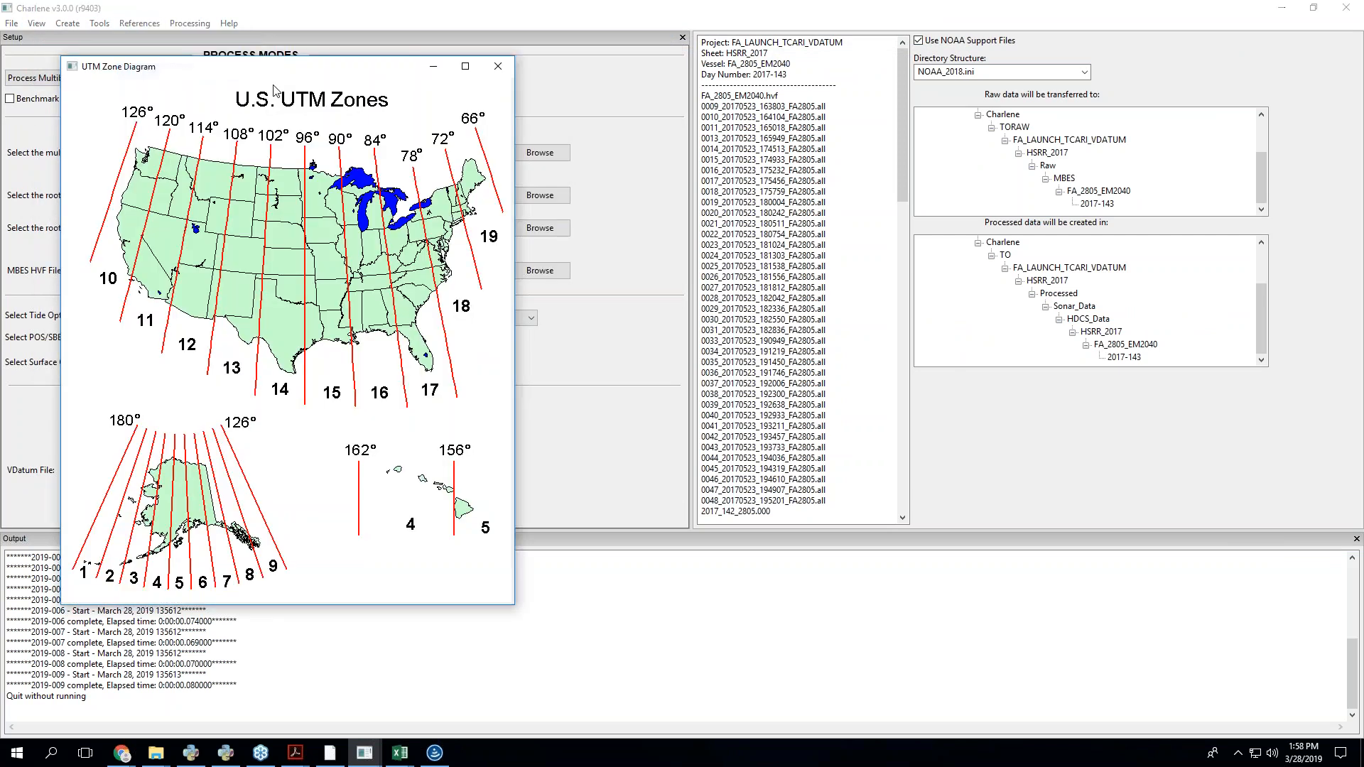
pyautogui.moveTo(298, 89); pyautogui.dragTo(580, 129)
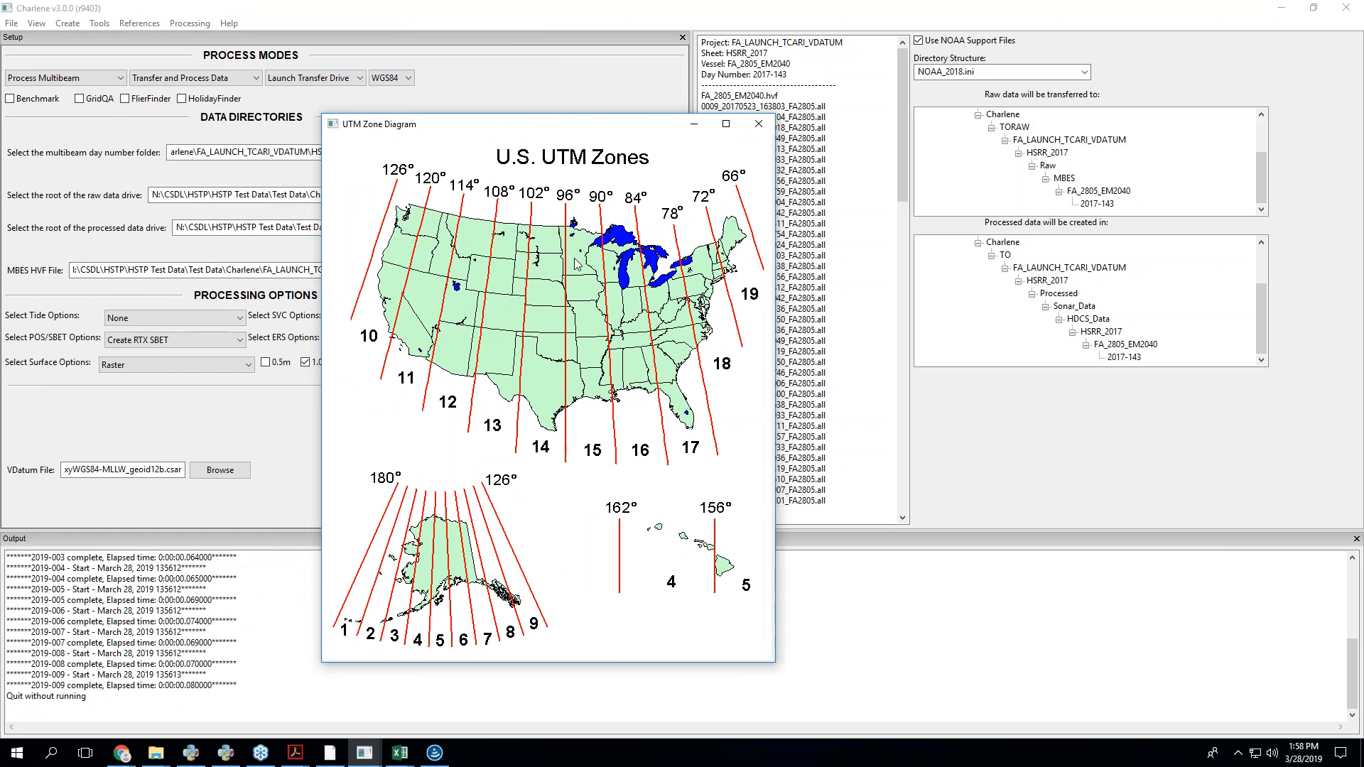
pyautogui.click(758, 131)
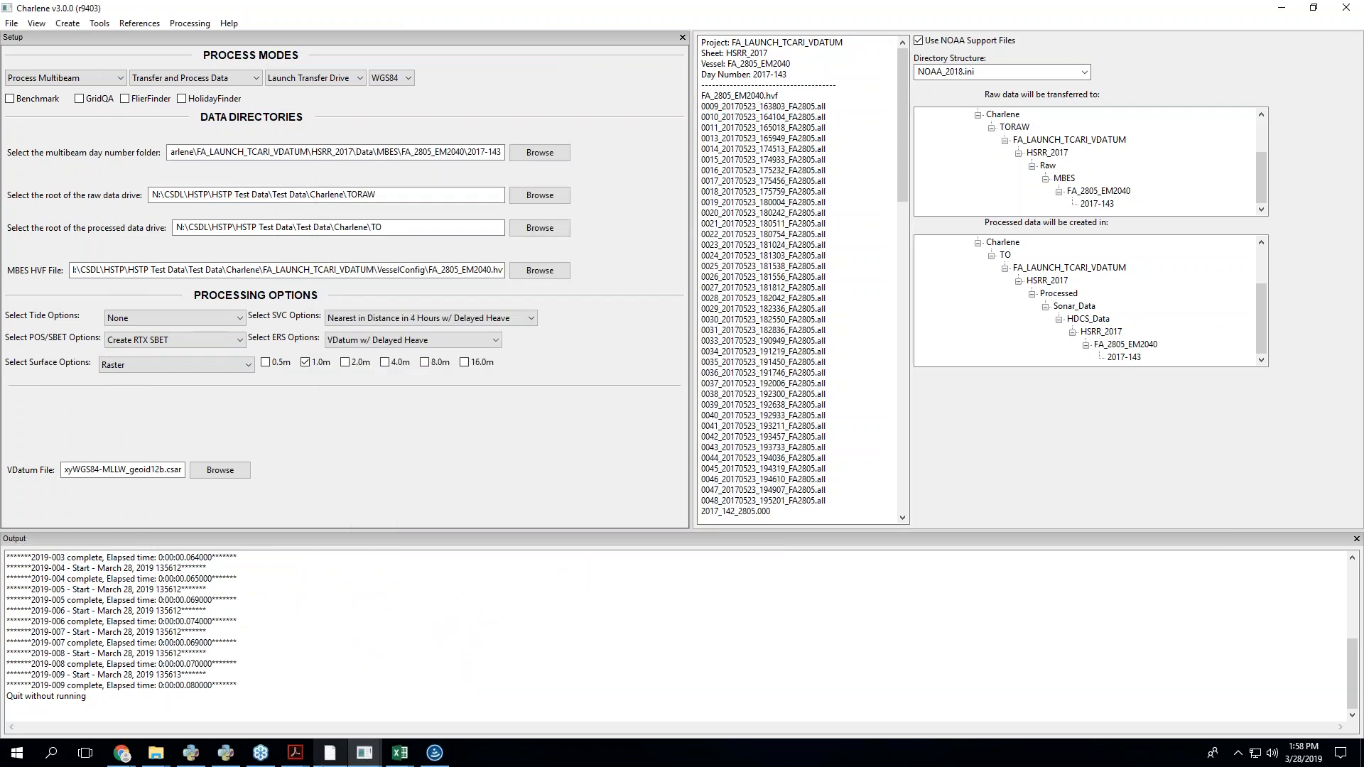
# - Bring back the Reference Frames and Julian Calendar windows for another look, and close both
pyautogui.moveTo(378, 756)
pyautogui.click(414, 693)
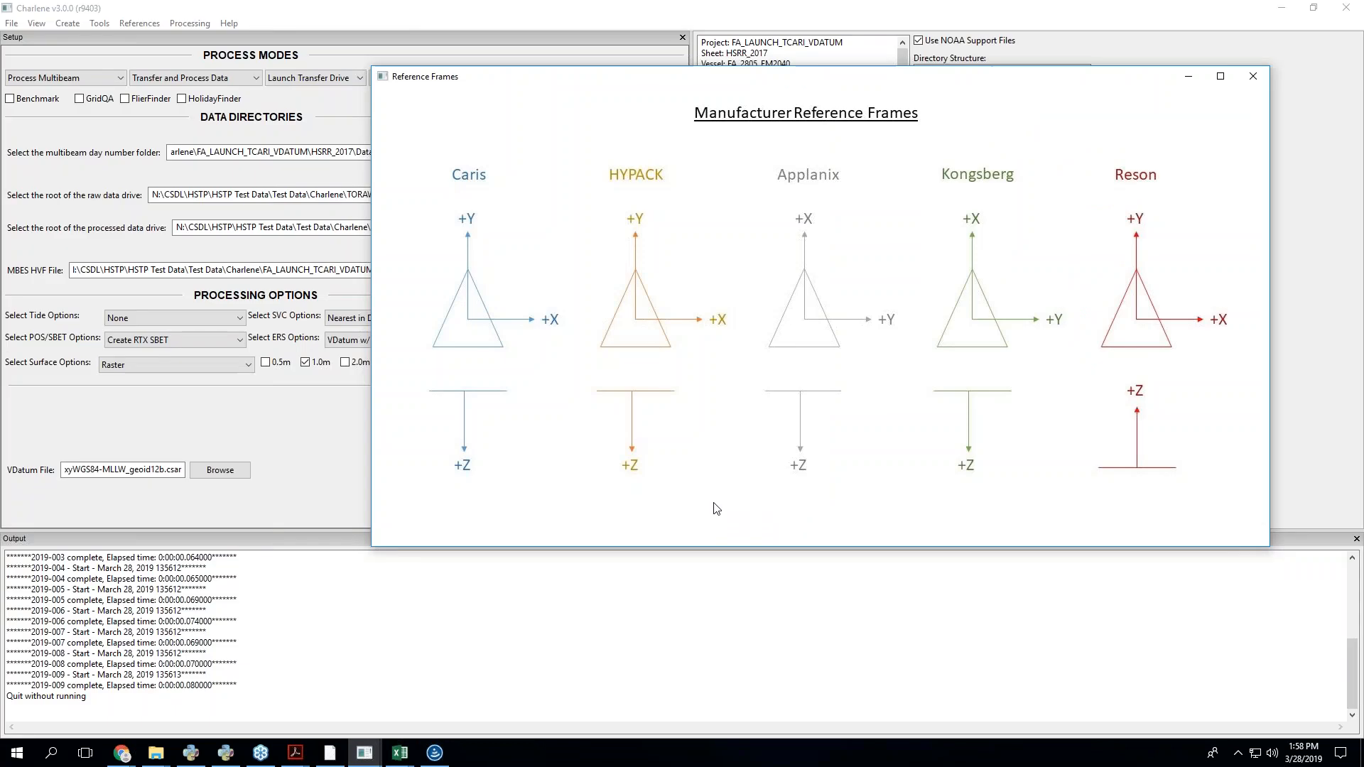
pyautogui.moveTo(378, 756)
pyautogui.click(540, 692)
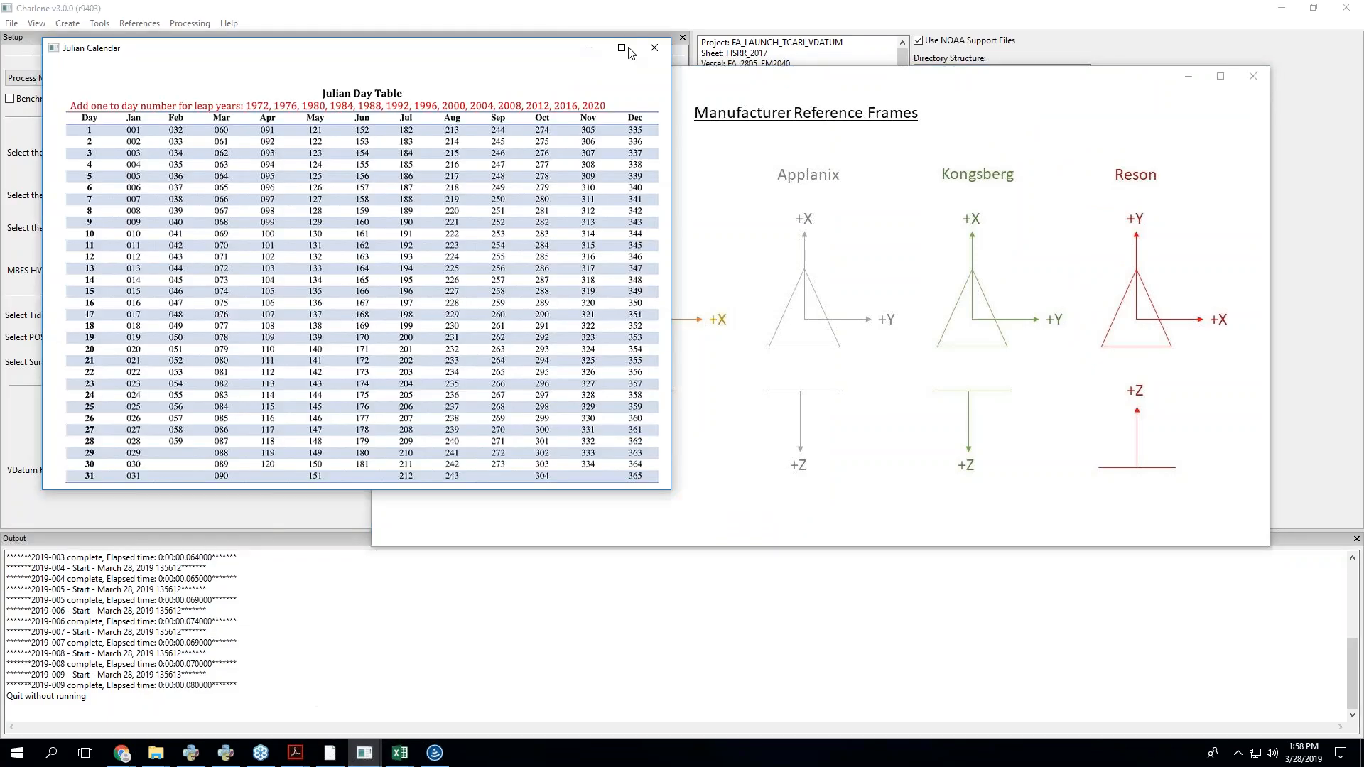
pyautogui.click(654, 45)
pyautogui.click(1252, 76)
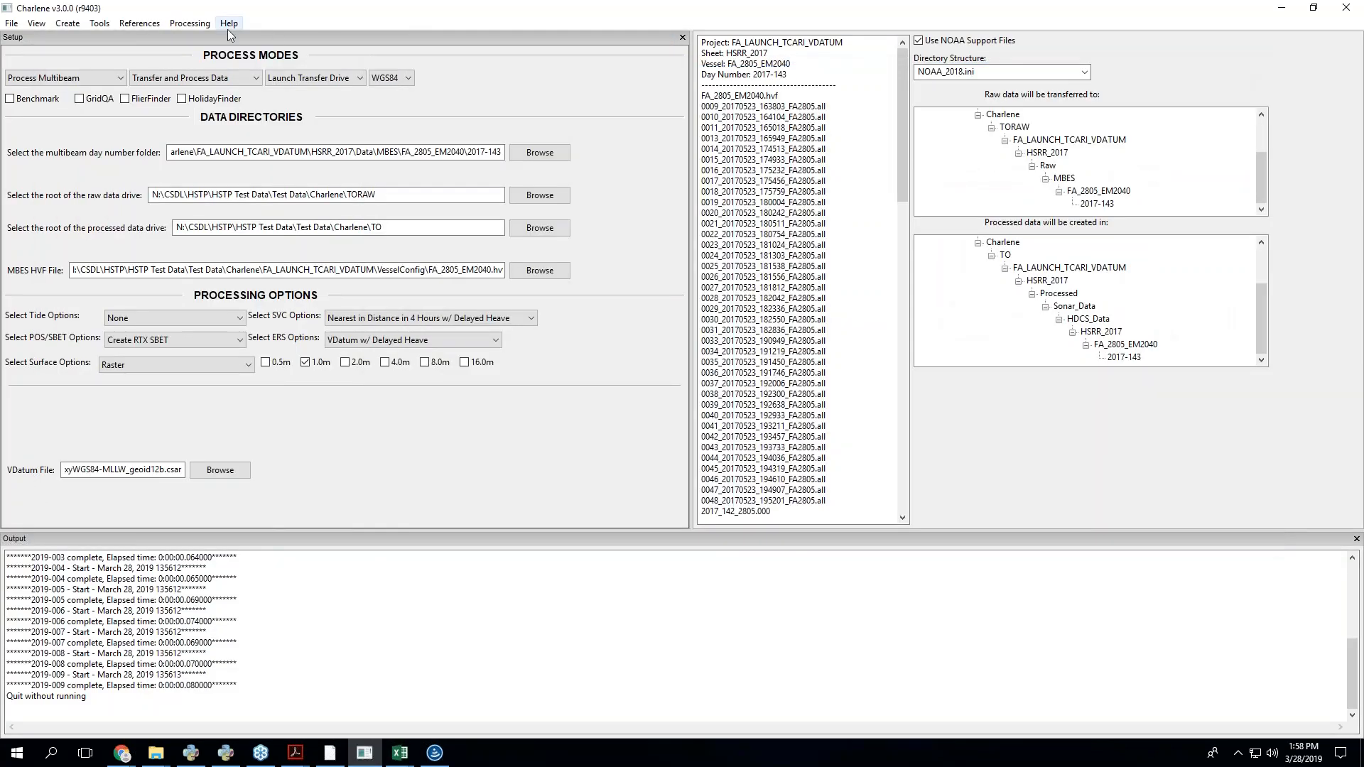
pyautogui.click(140, 23)
pyautogui.click(293, 7)
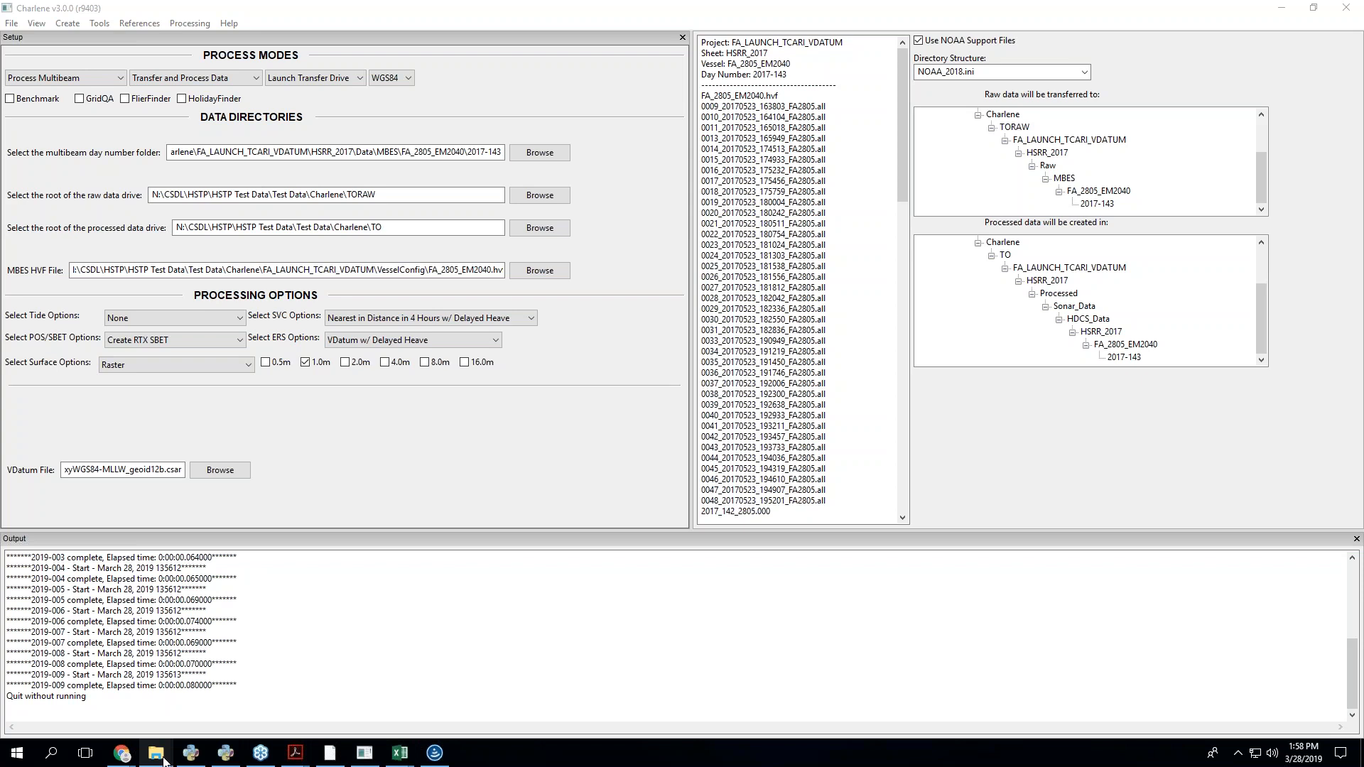
# - Switch to Pydro Explorer and examine the Sham (Shoreline attribution) documentation, covering its overview, options, and feature attributes
pyautogui.moveTo(163, 759)
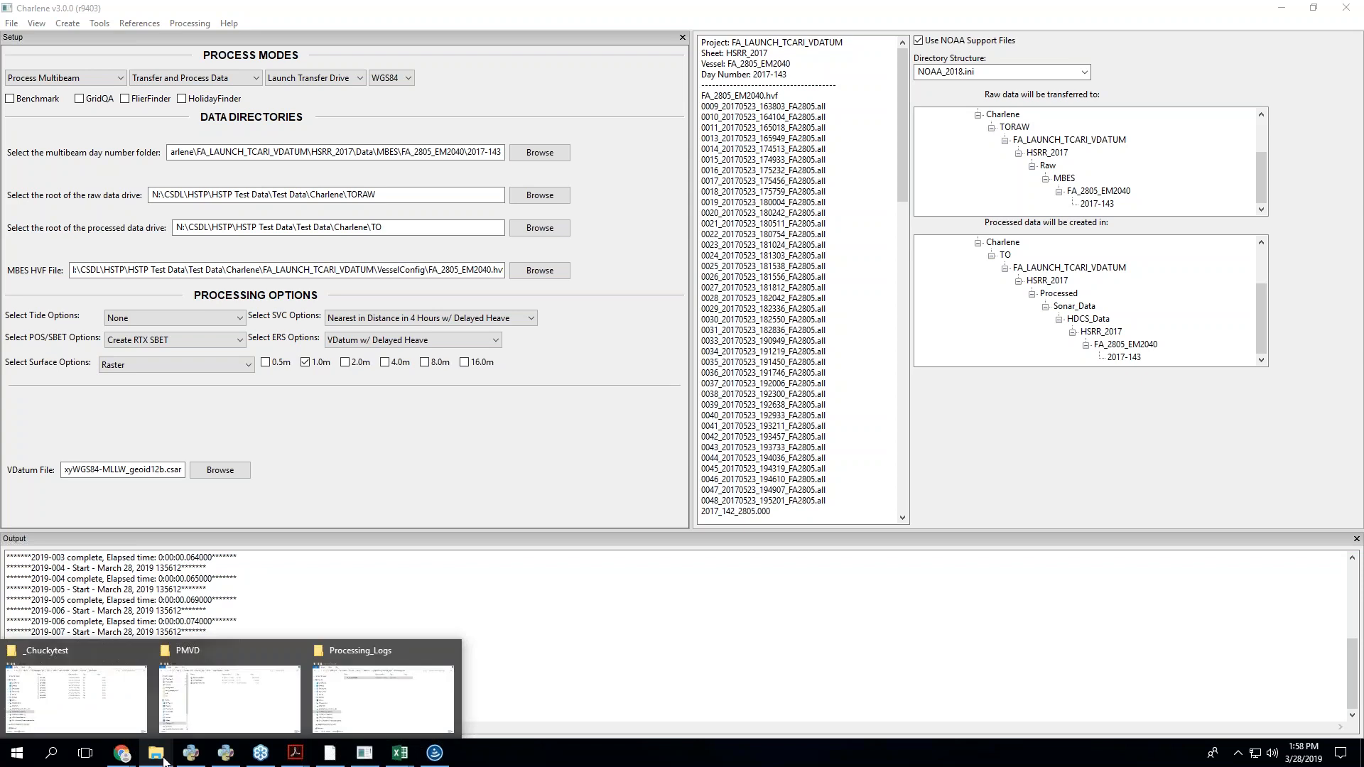
pyautogui.click(224, 760)
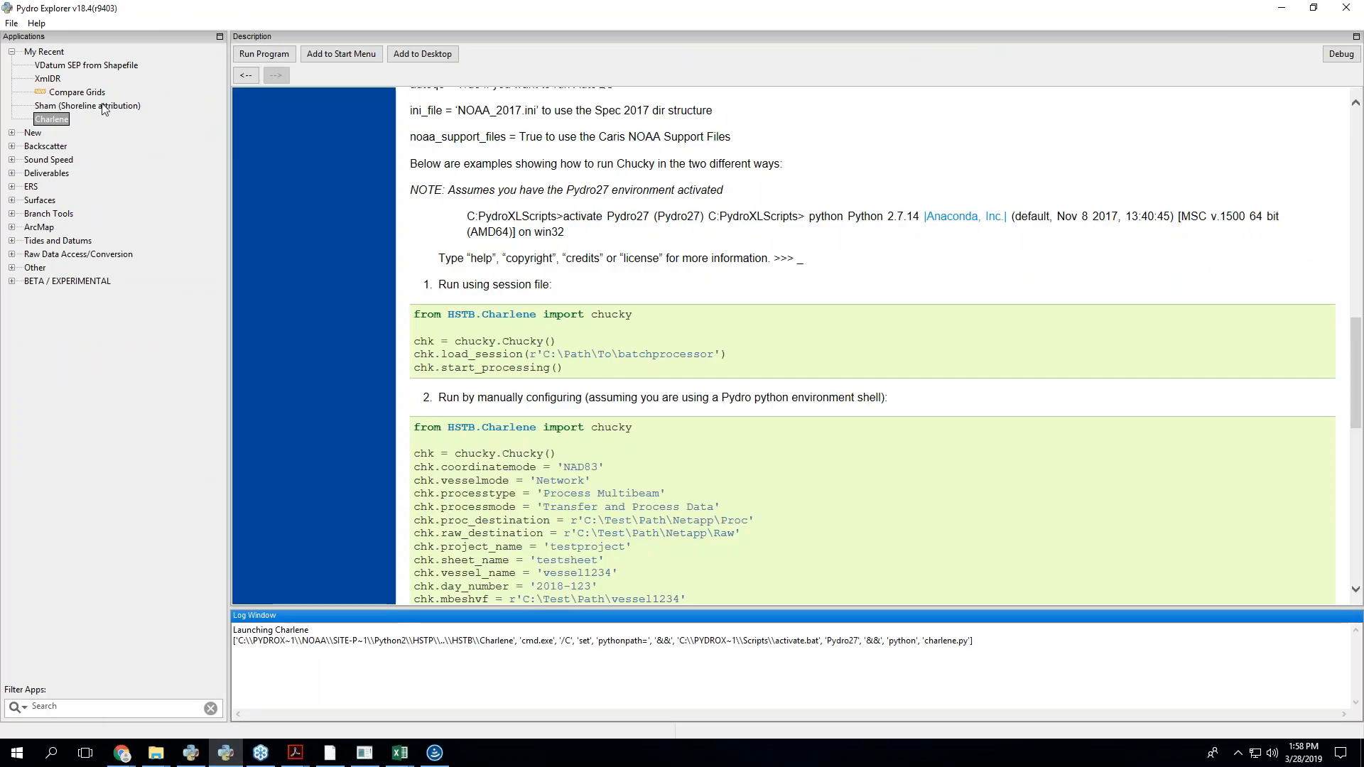
pyautogui.click(103, 106)
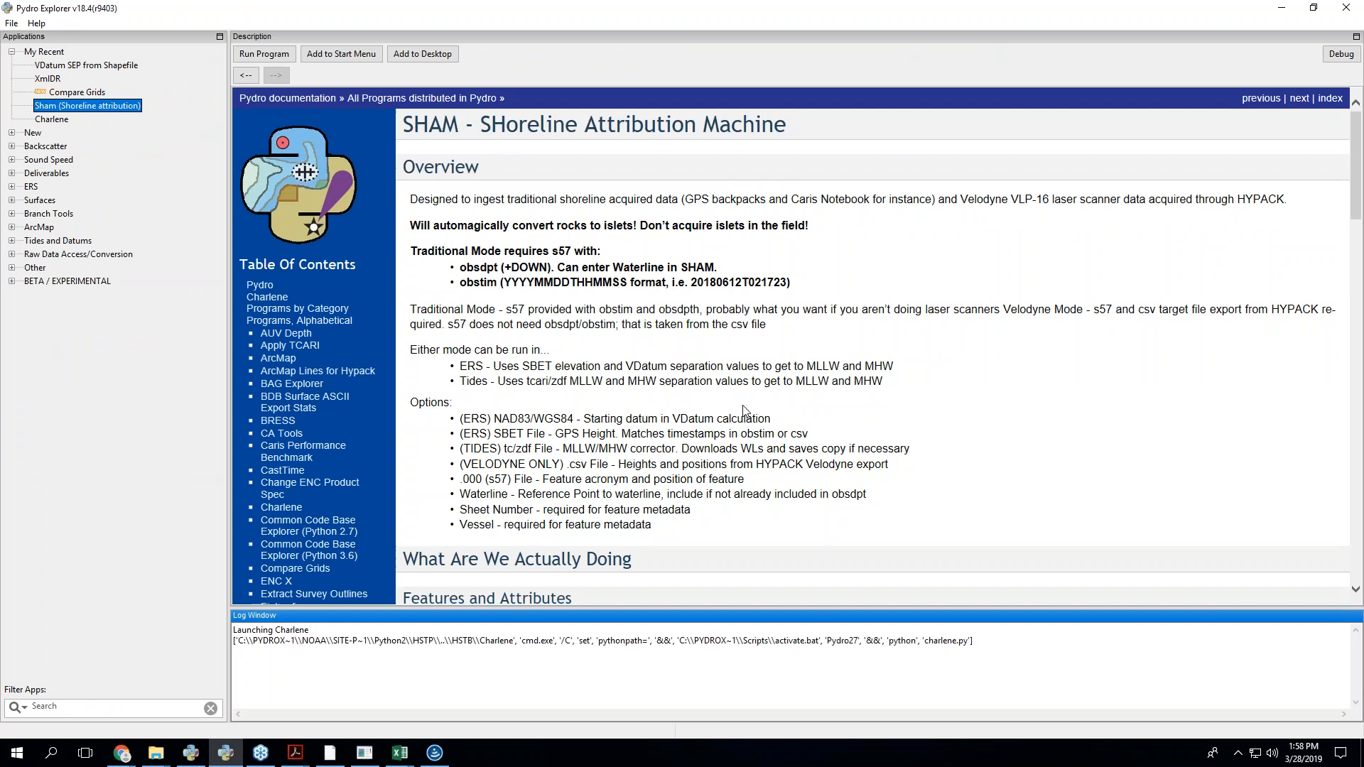
pyautogui.scroll(-2, 744, 411)
pyautogui.scroll(-3, 746, 409)
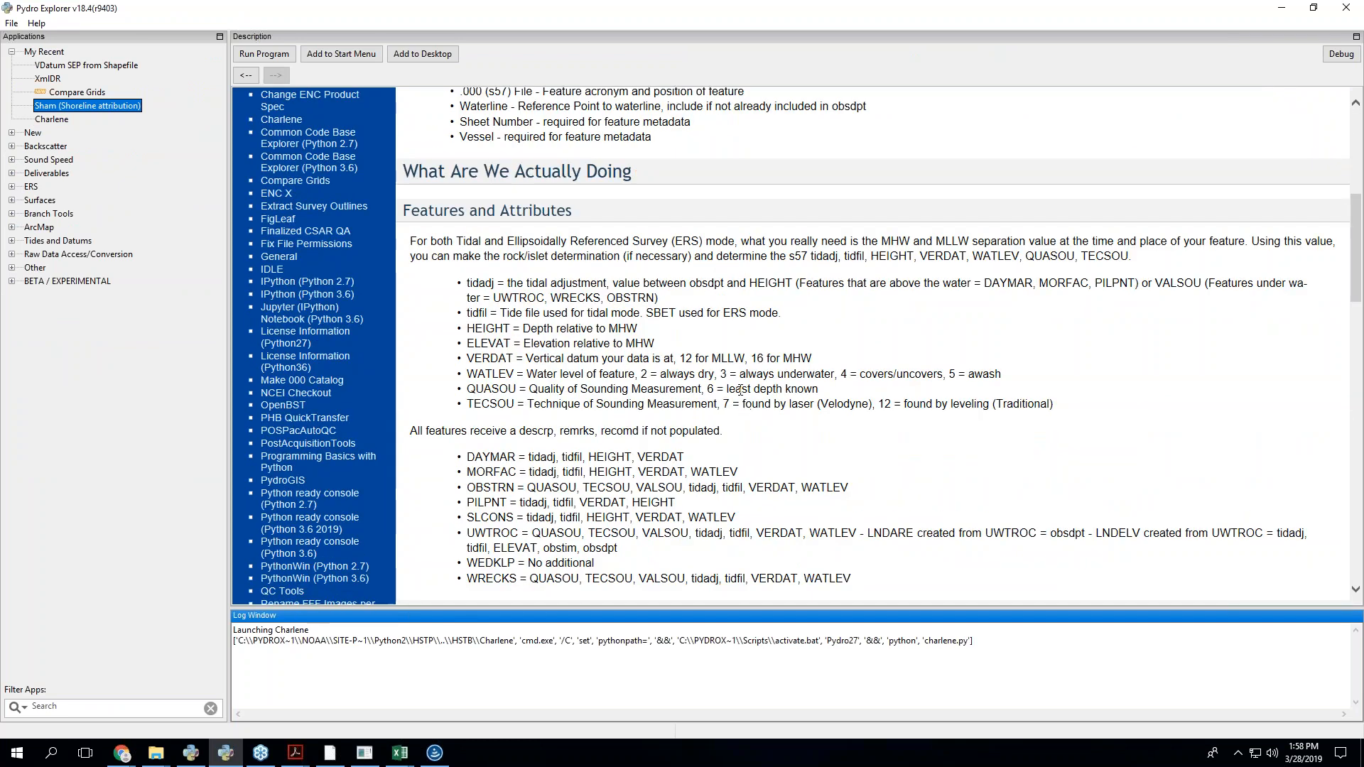
pyautogui.scroll(5, 675, 381)
# - Launch Sham (Shoreline attribution), moving its console window aside to read the options and feature attribute documentation
pyautogui.click(264, 54)
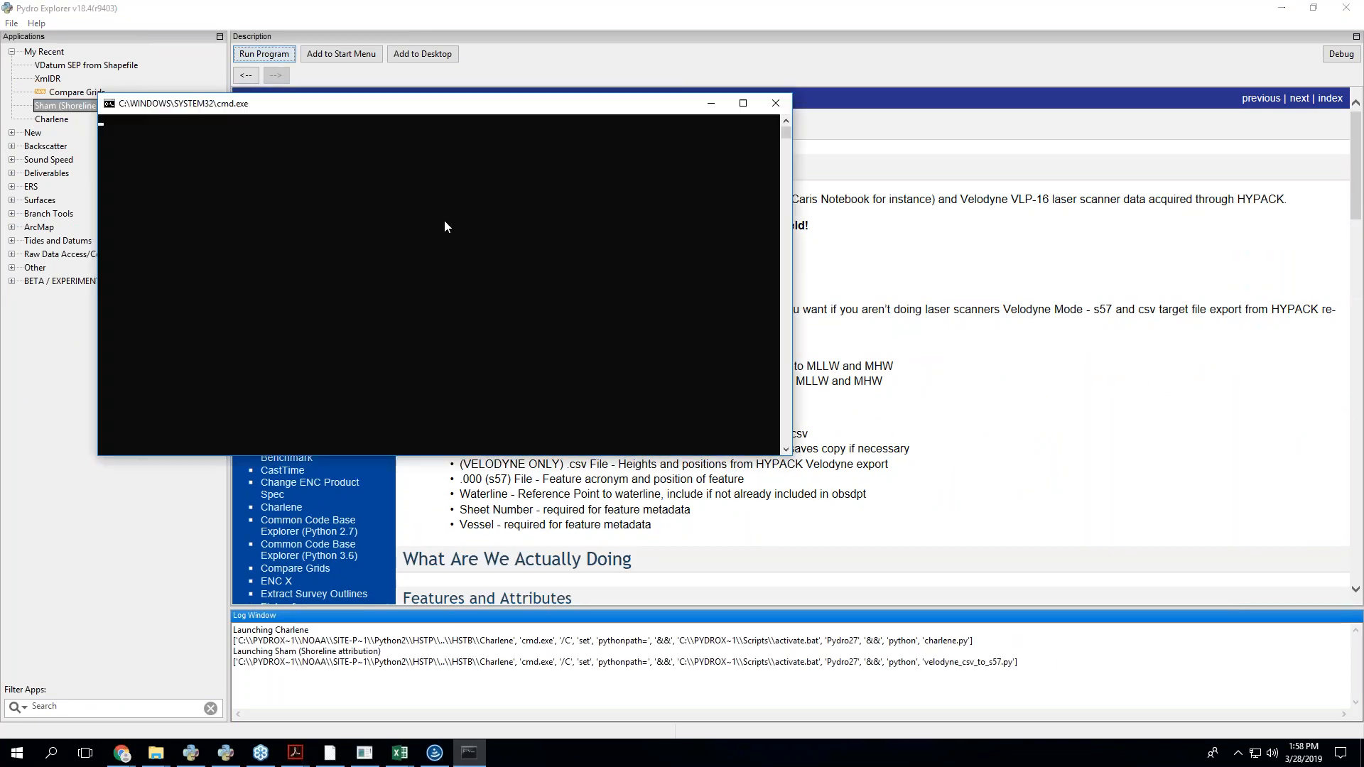
pyautogui.moveTo(557, 113); pyautogui.dragTo(1228, 199)
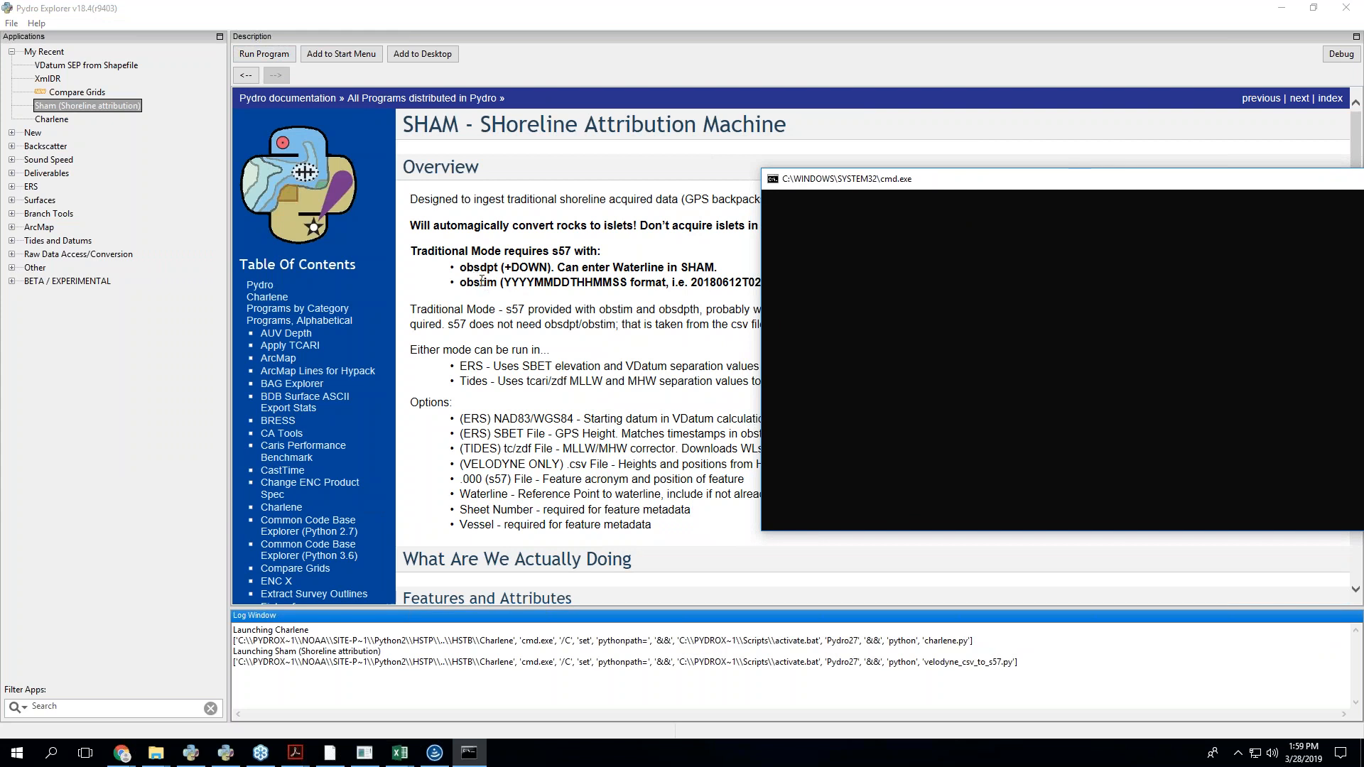
pyautogui.moveTo(943, 193); pyautogui.dragTo(809, 169)
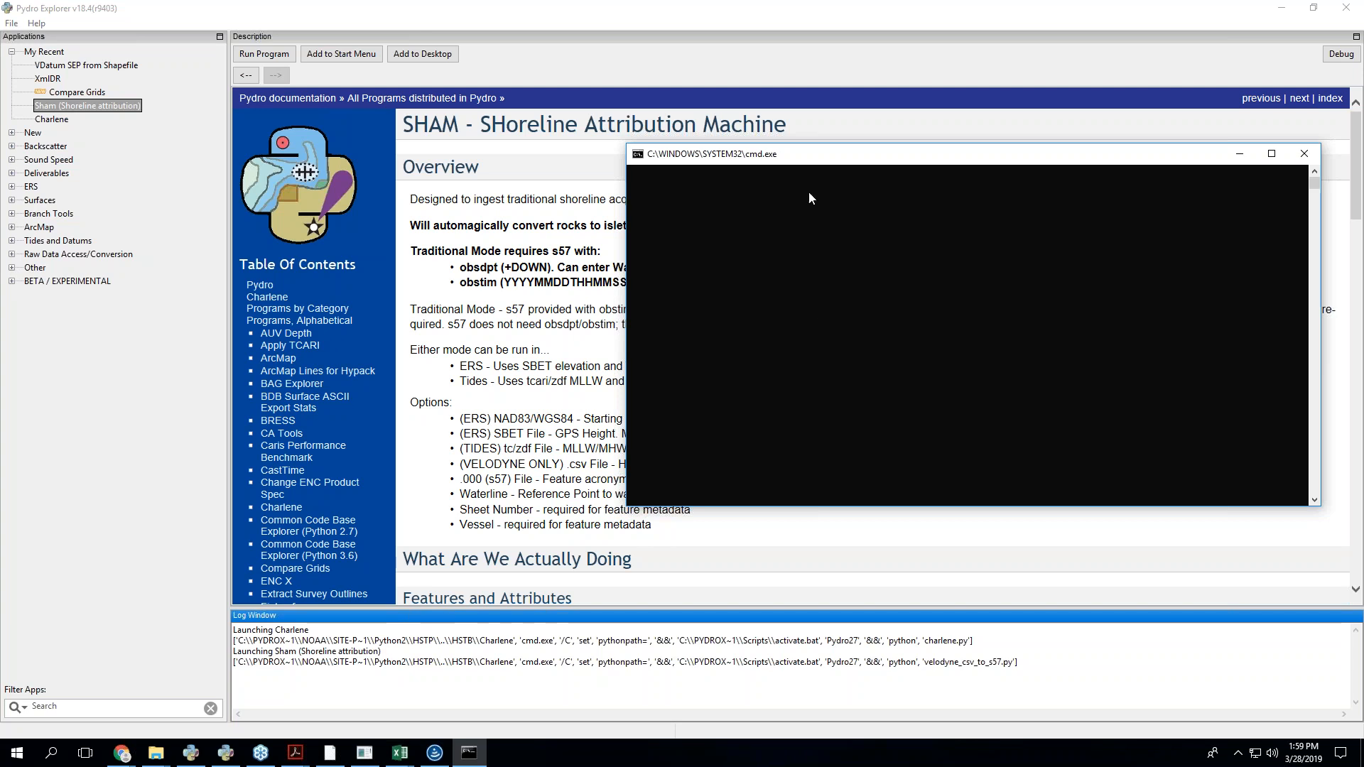
pyautogui.moveTo(814, 163); pyautogui.dragTo(999, 188)
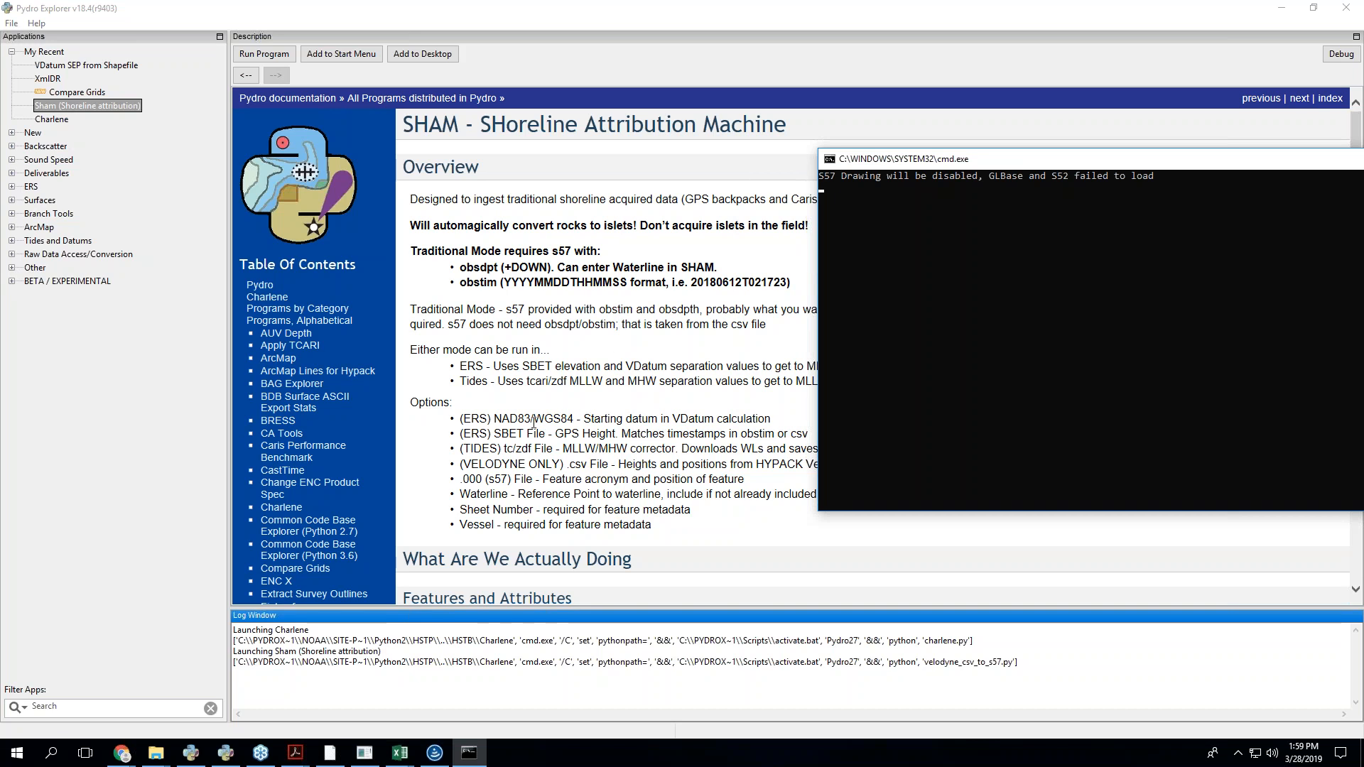
pyautogui.scroll(-3, 534, 421)
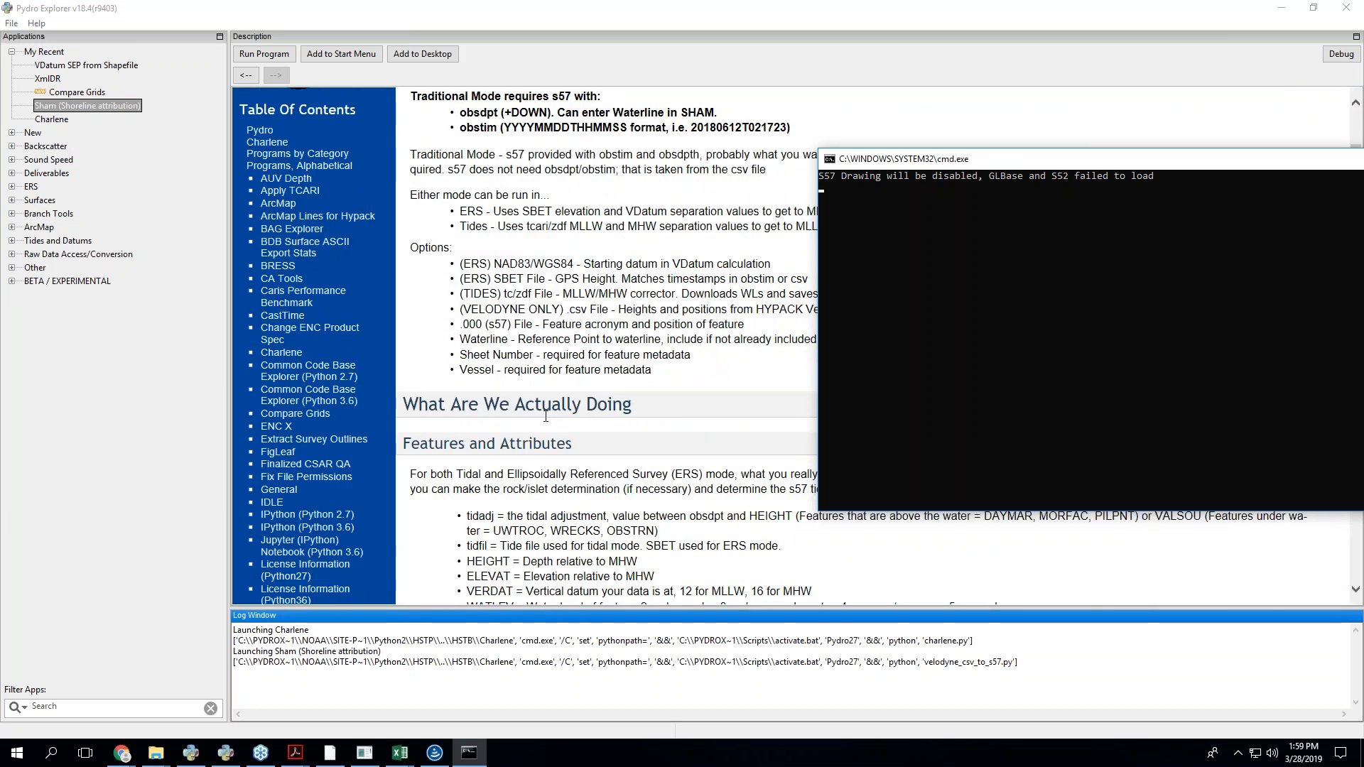
pyautogui.scroll(-9, 546, 417)
pyautogui.scroll(3, 545, 418)
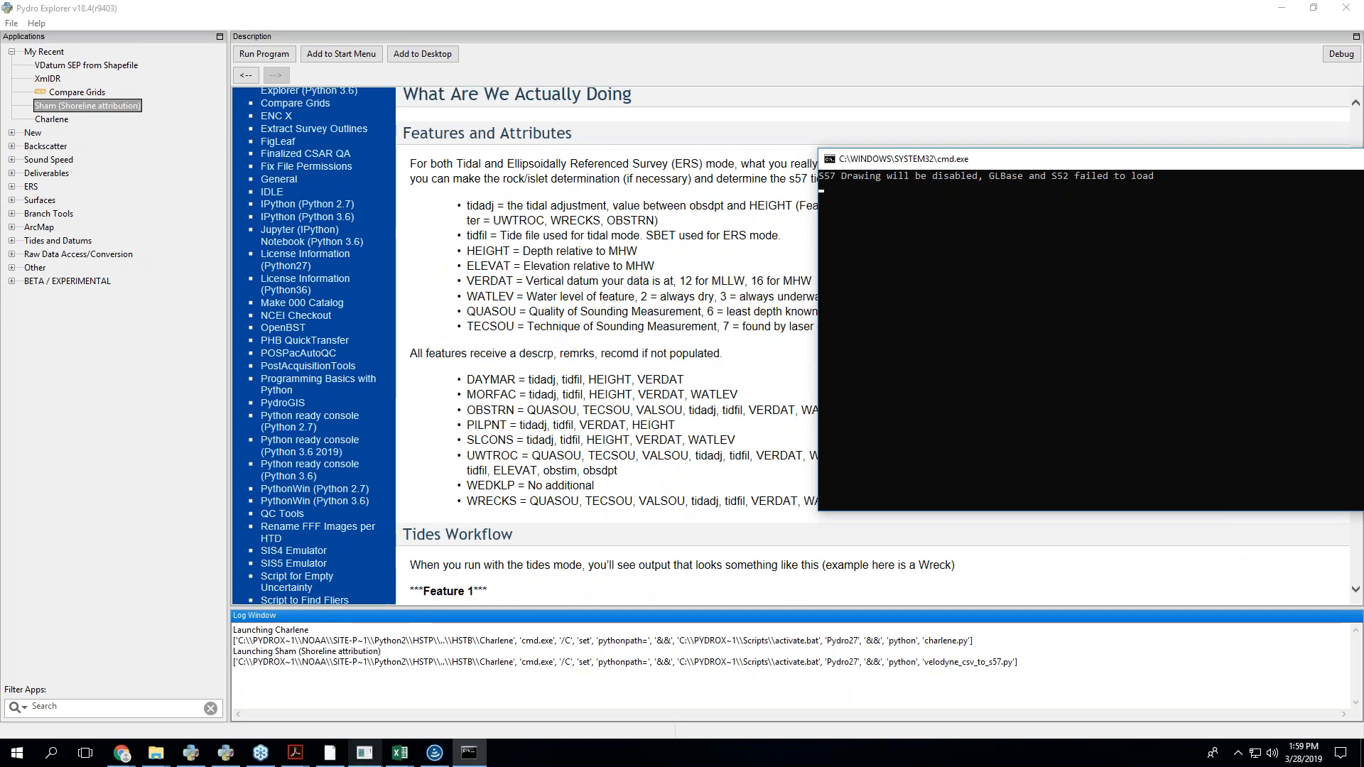
# - Bring up the SHAM dialog, set its Traditional mode to use Tide, and review the file and option descriptions
pyautogui.click(364, 752)
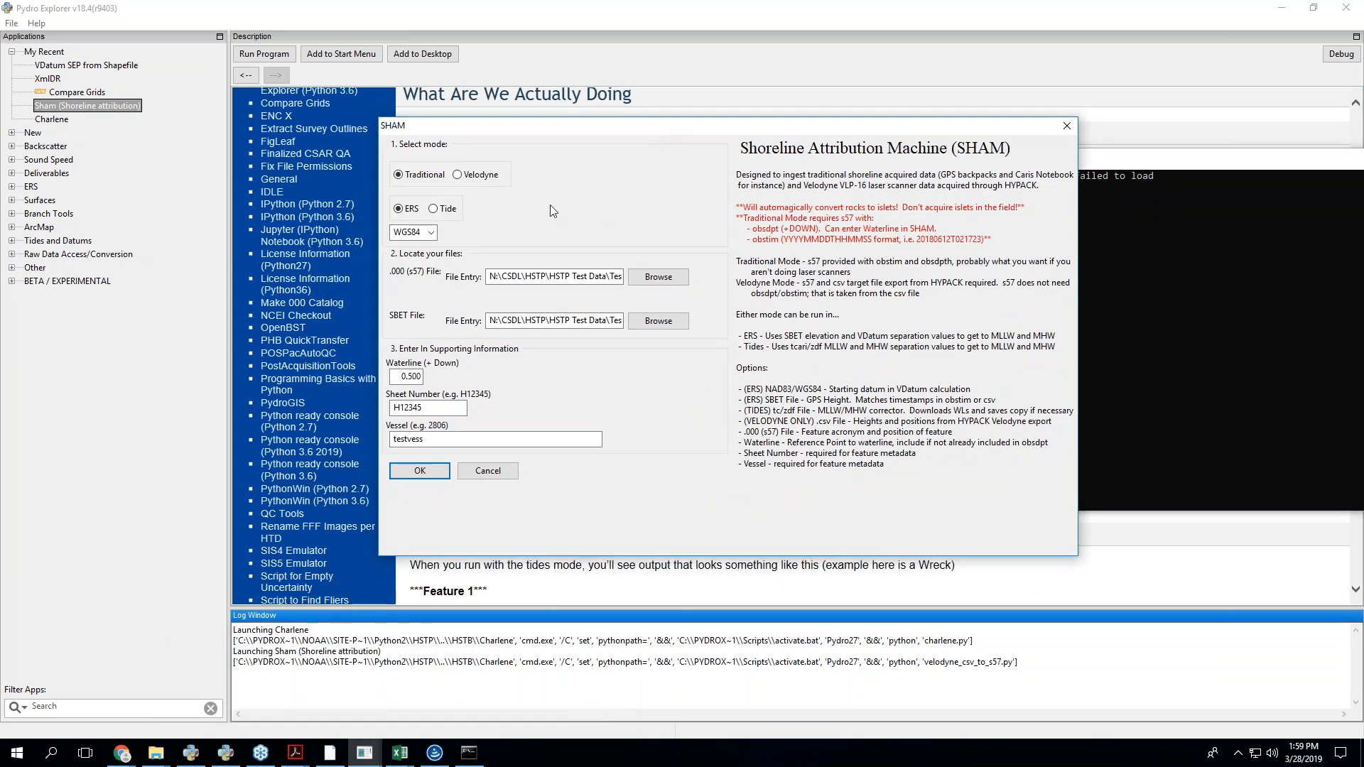
pyautogui.click(441, 209)
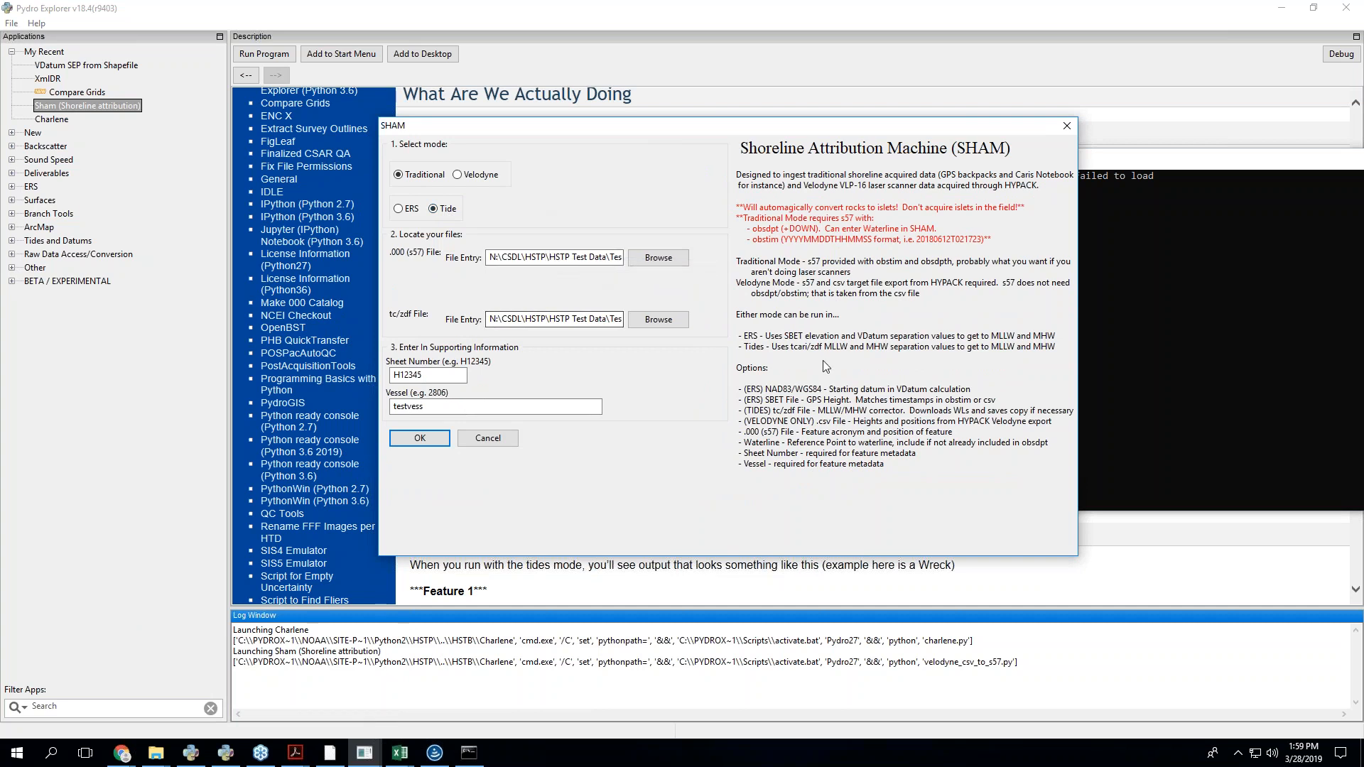
pyautogui.moveTo(850, 127); pyautogui.dragTo(779, 96)
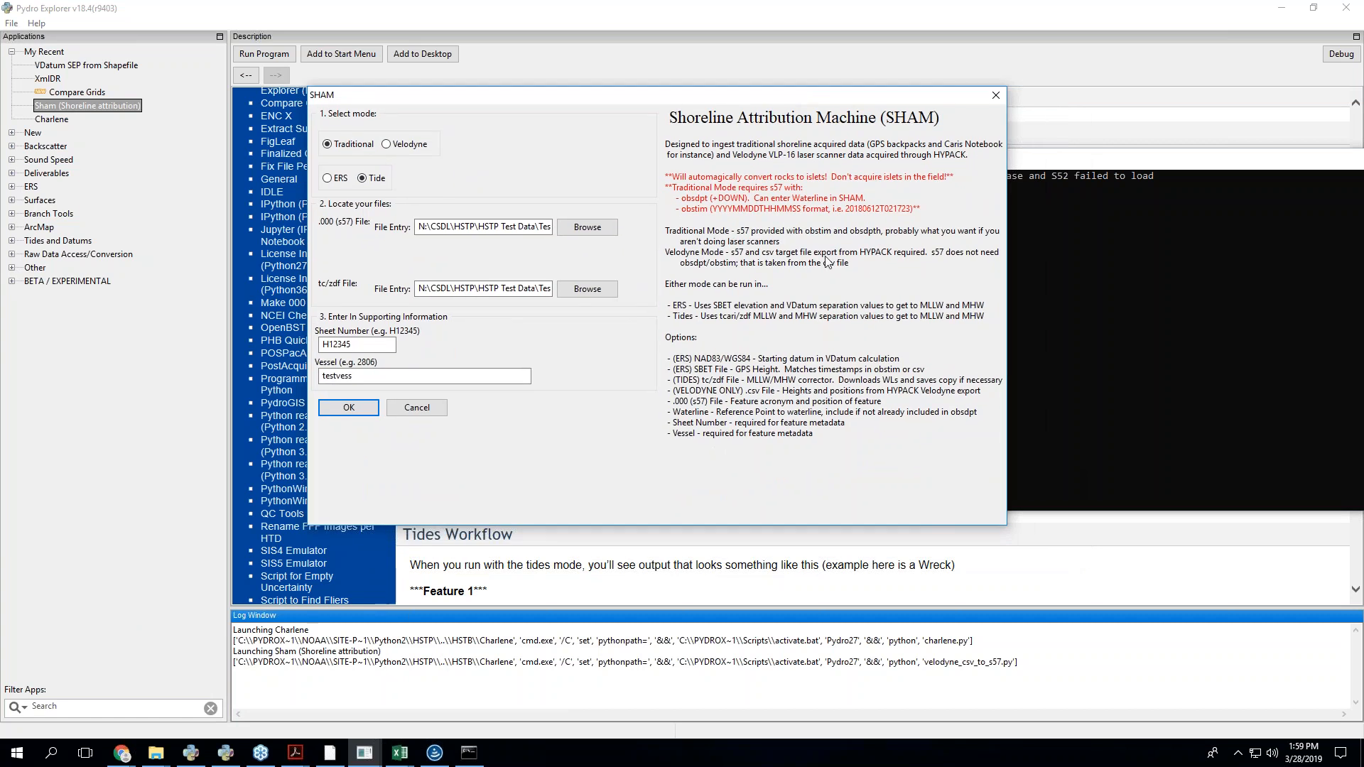
pyautogui.moveTo(1191, 160); pyautogui.dragTo(957, 412)
pyautogui.click(789, 113)
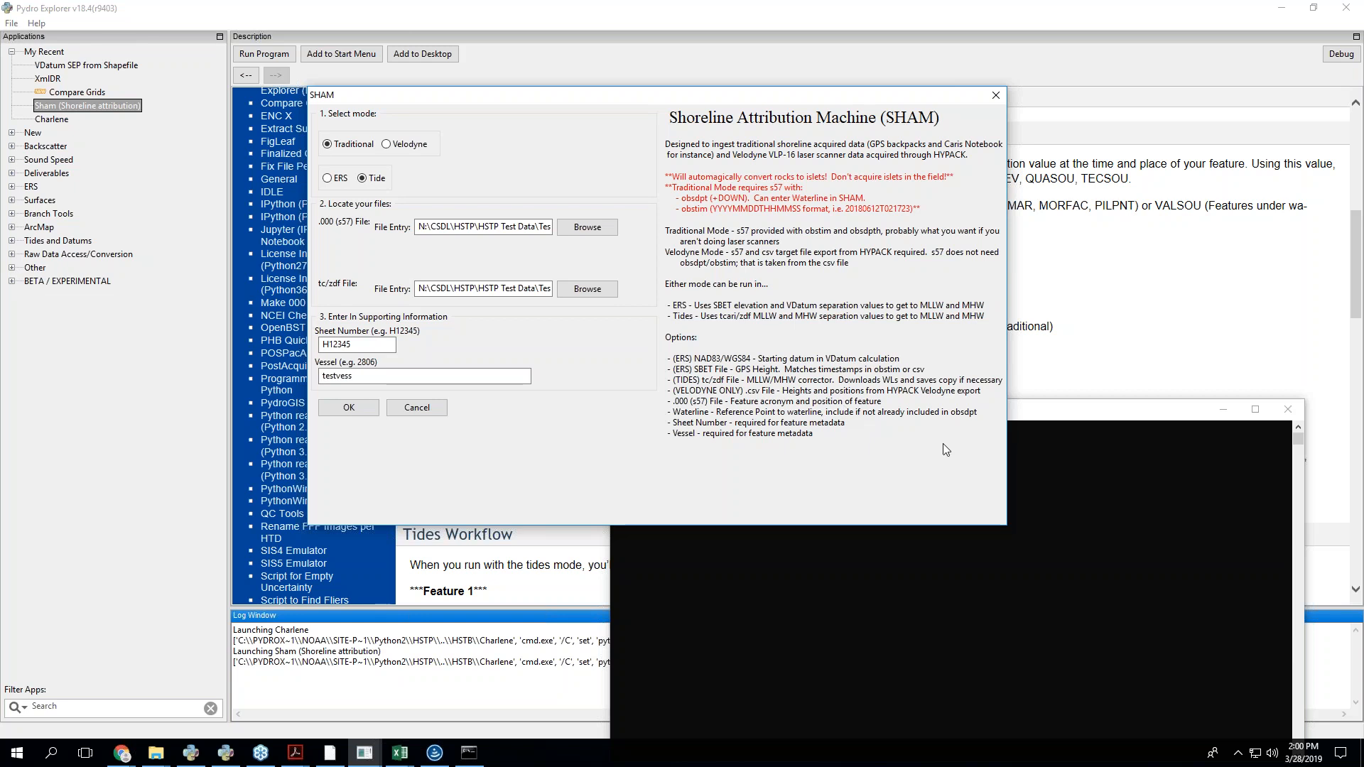
# - Switch to Charlene and set the POS/SBET option to .000 (Delayed Heave)
pyautogui.hotkey('alt', 'Tab')
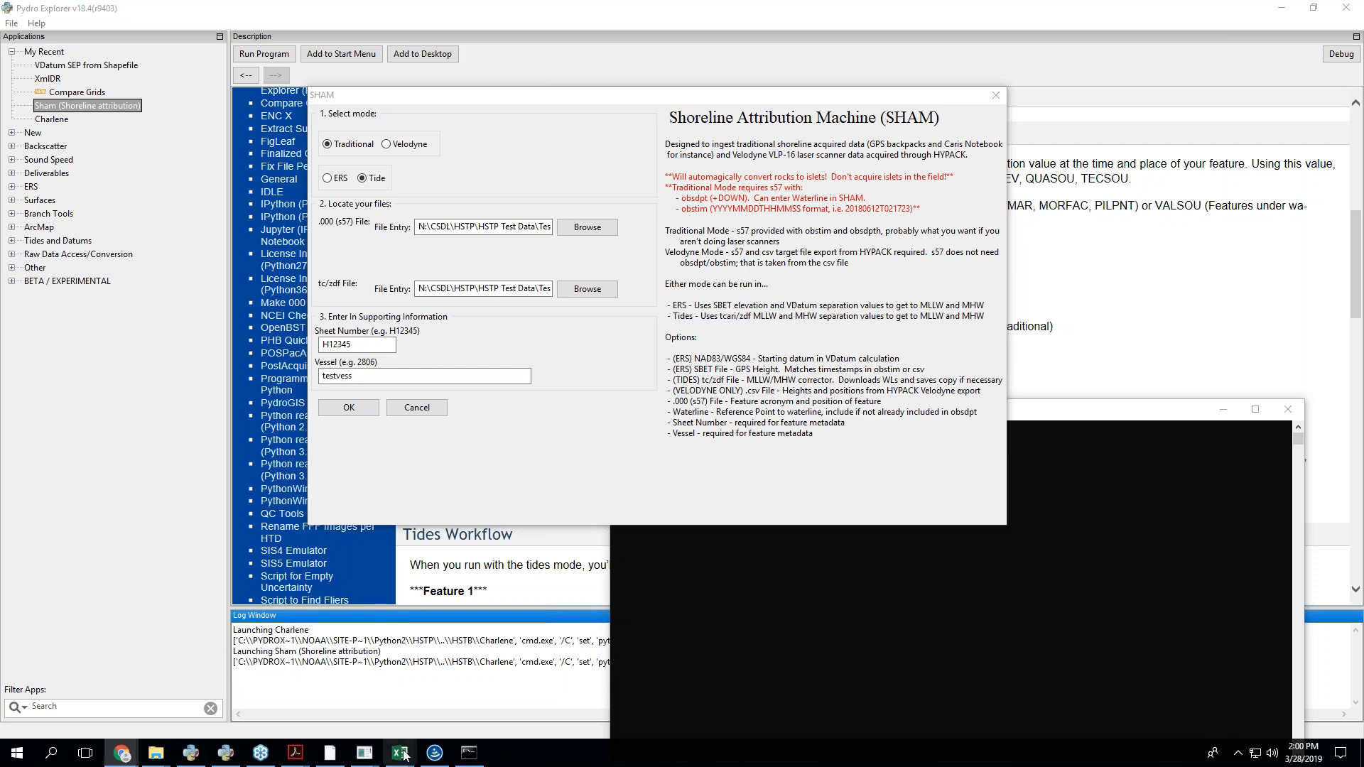
pyautogui.click(368, 762)
pyautogui.click(318, 697)
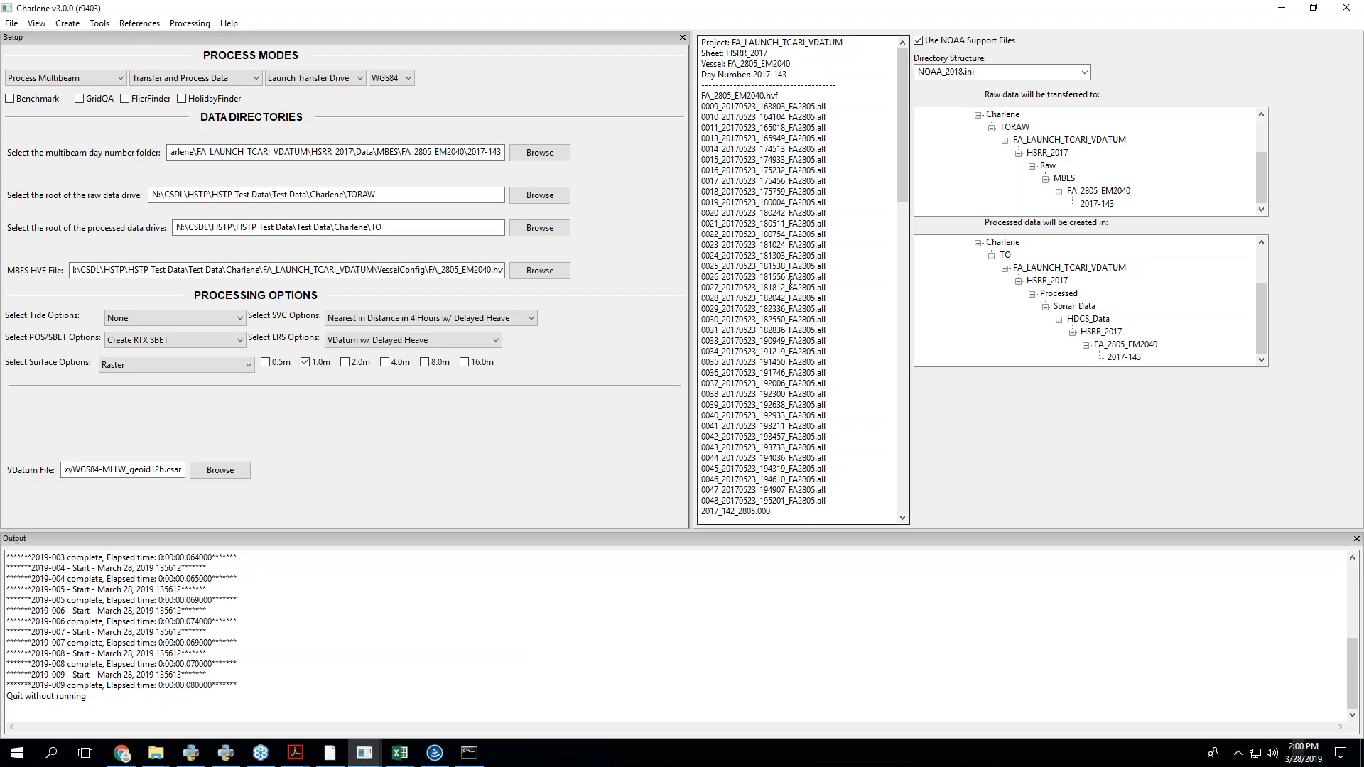
pyautogui.click(190, 23)
pyautogui.click(241, 425)
pyautogui.click(177, 340)
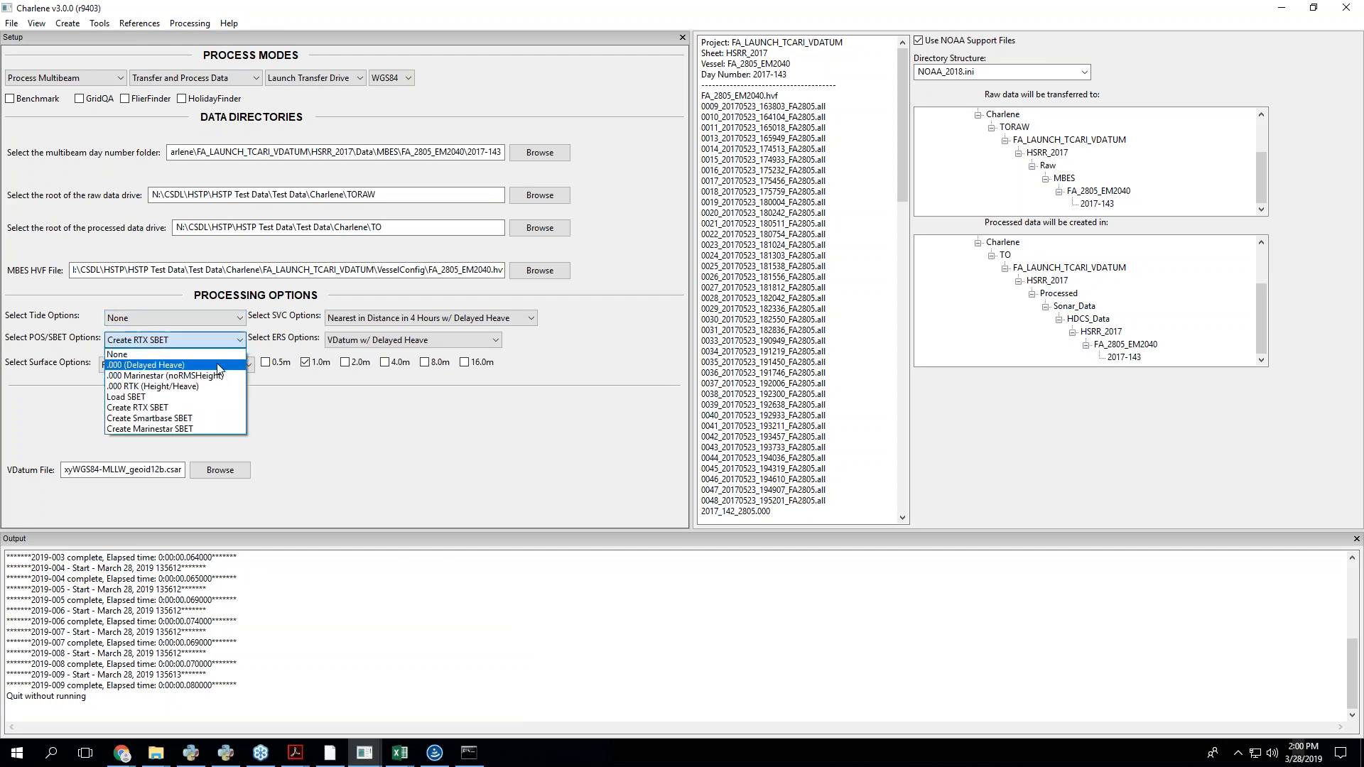
pyautogui.click(214, 371)
# - Start processing the multibeam day and agree to continue with positioning files spanning more than one day
pyautogui.click(189, 23)
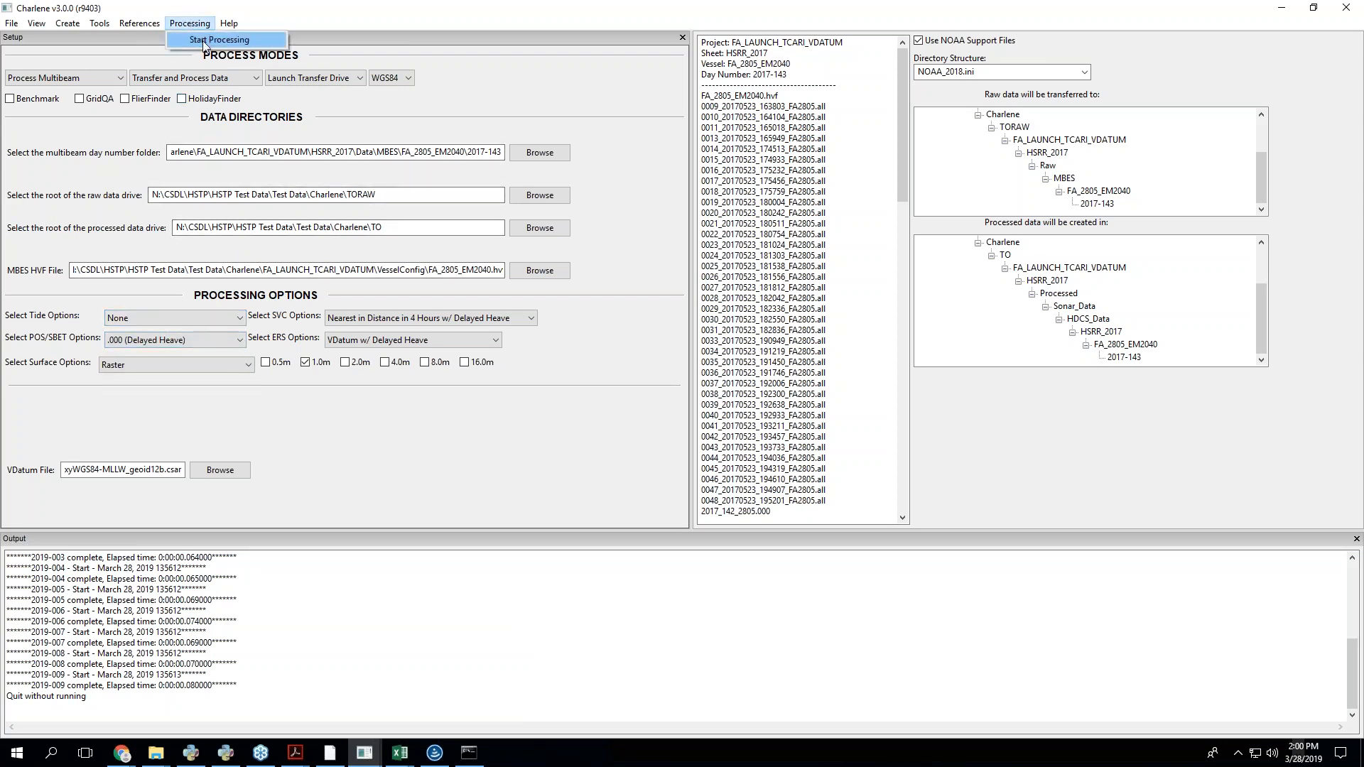
pyautogui.click(219, 39)
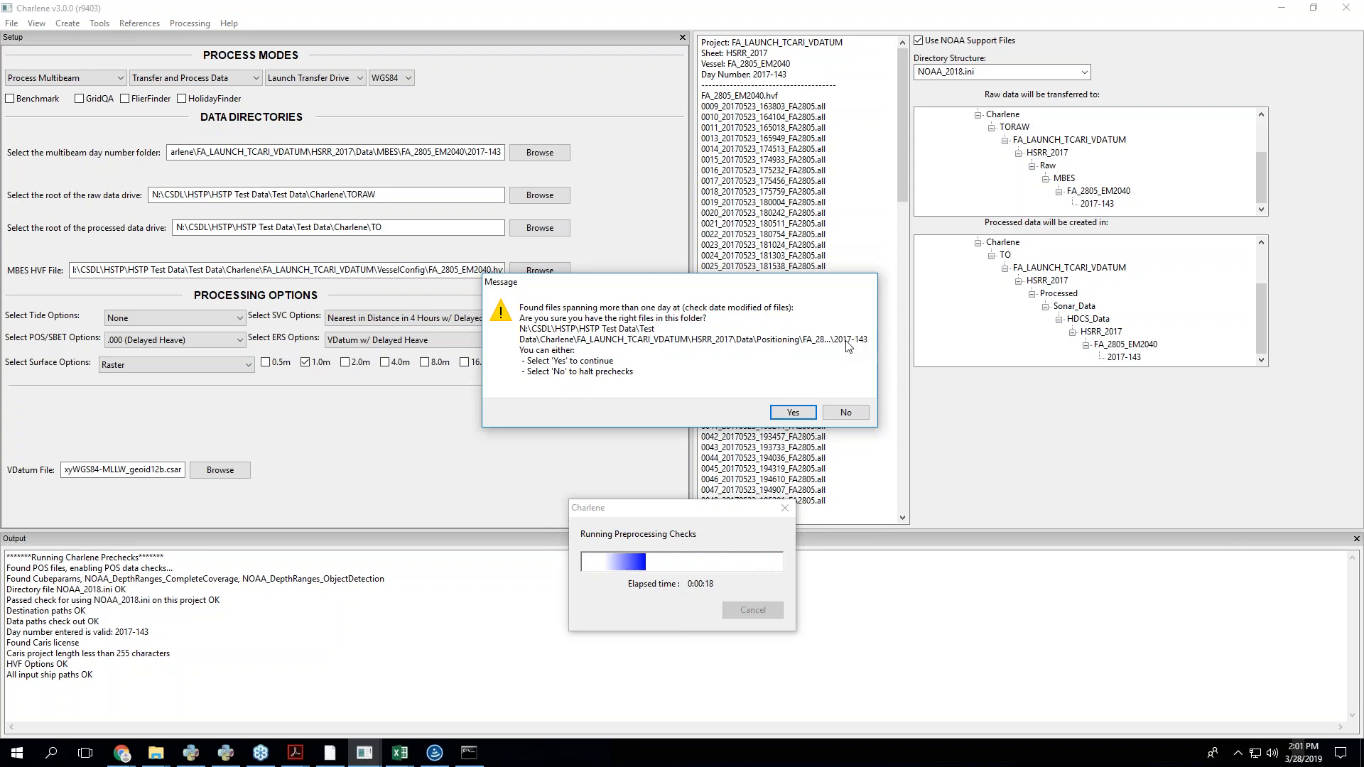
pyautogui.click(793, 413)
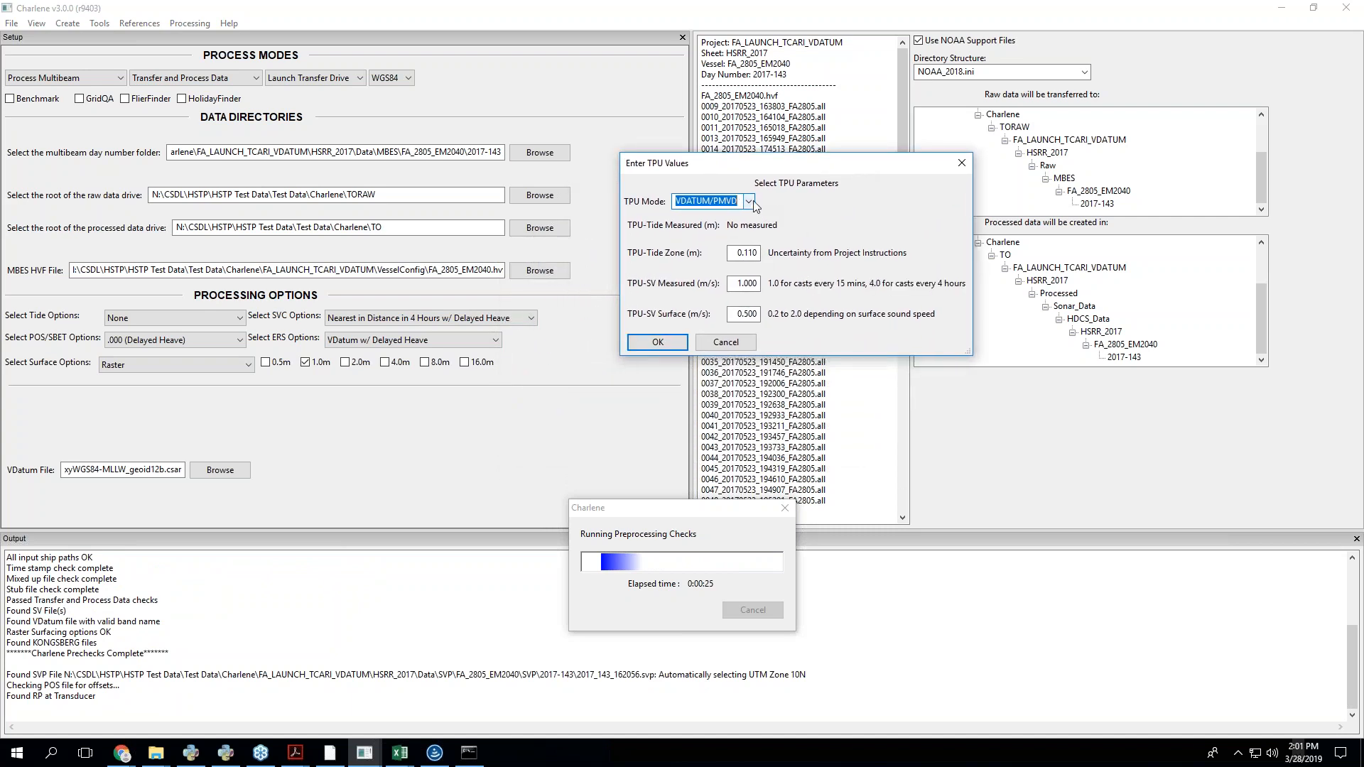
# - Try the TCARI and ZDF TPU modes to compare their tide uncertainty parameters
pyautogui.click(751, 203)
pyautogui.click(752, 203)
pyautogui.click(748, 202)
pyautogui.click(739, 228)
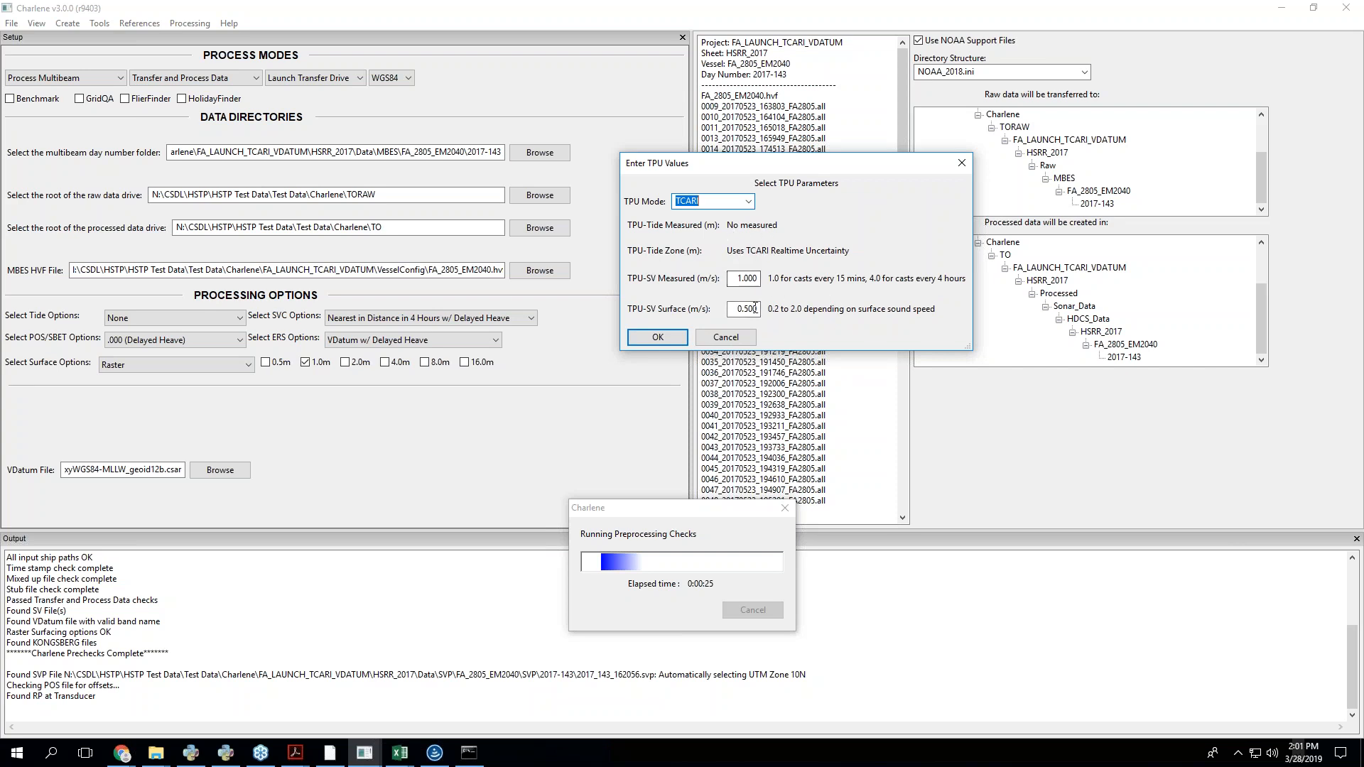
pyautogui.click(749, 201)
pyautogui.click(725, 236)
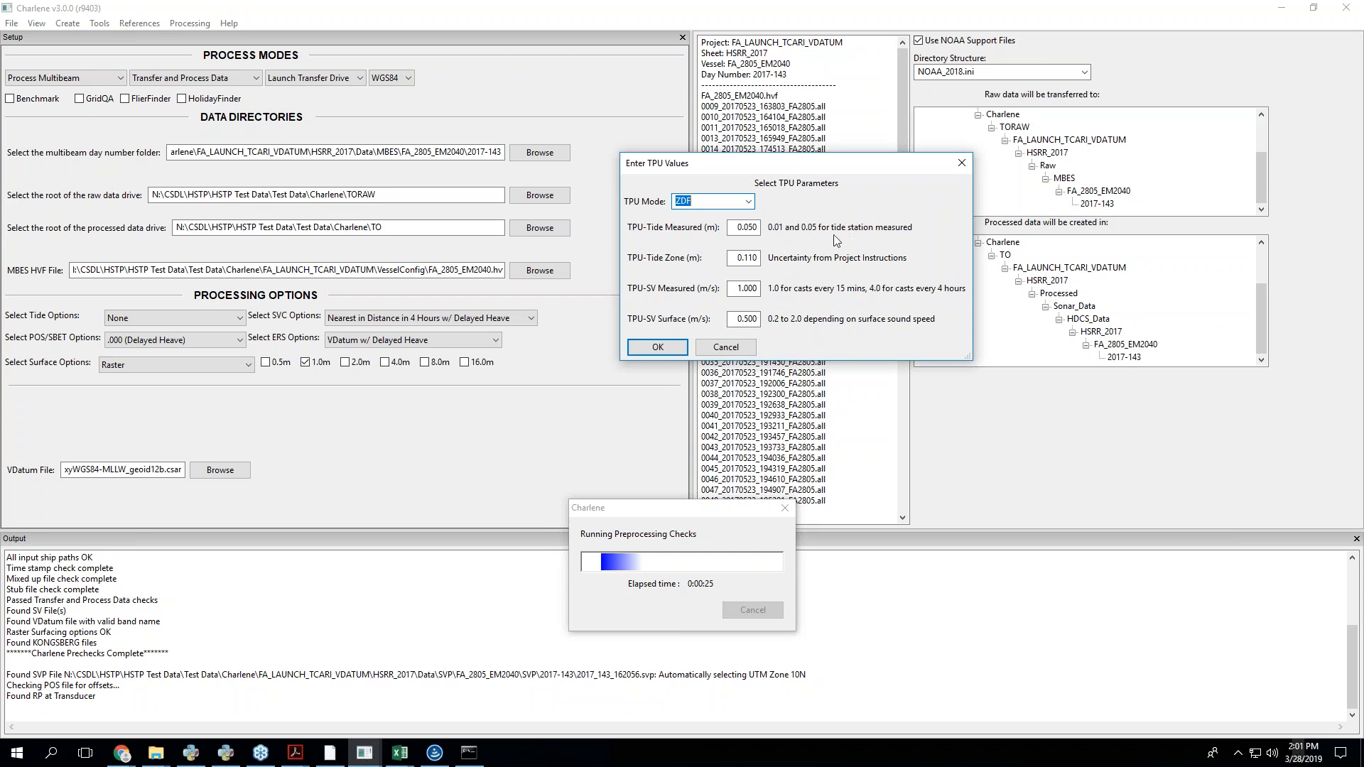
# - Inspect the TPU-Tide Zone value and set the TPU mode to TID/CUSTOM
pyautogui.doubleClick(762, 258)
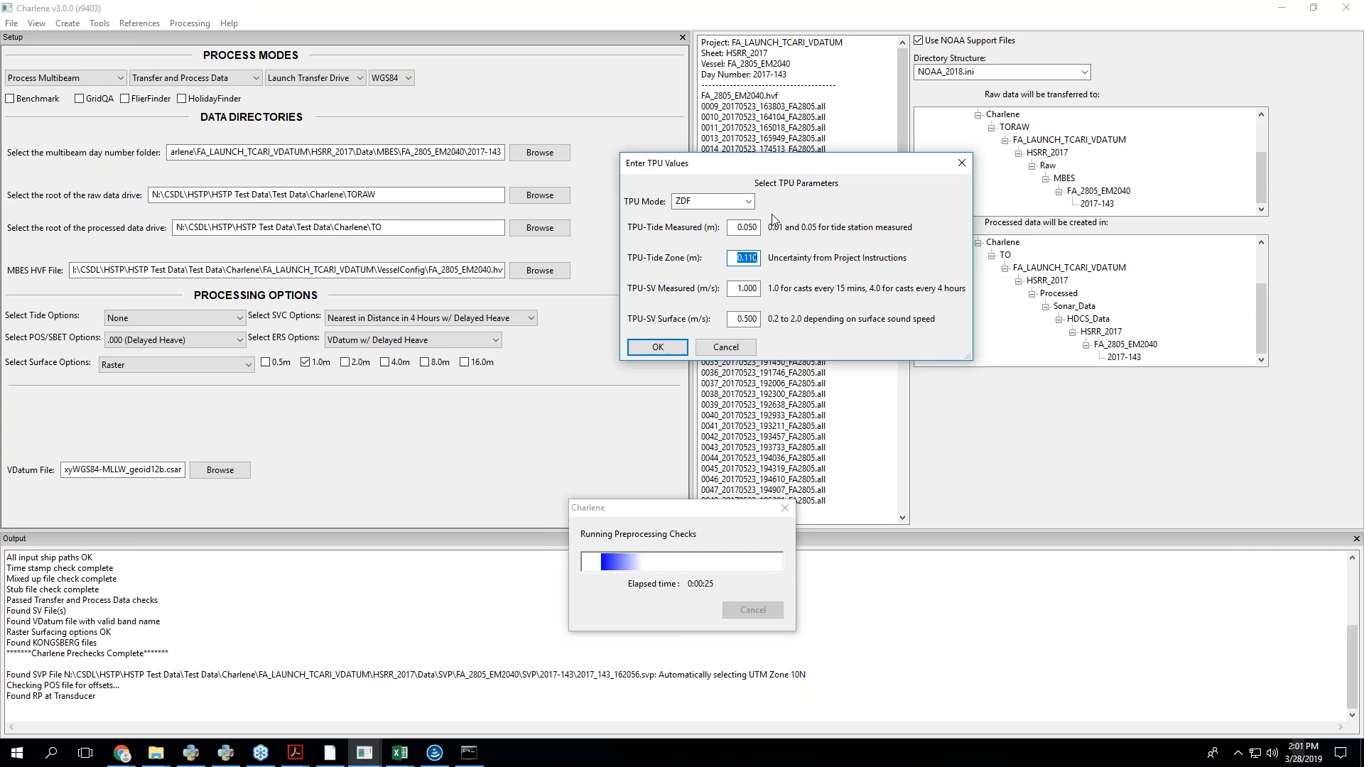
pyautogui.click(749, 202)
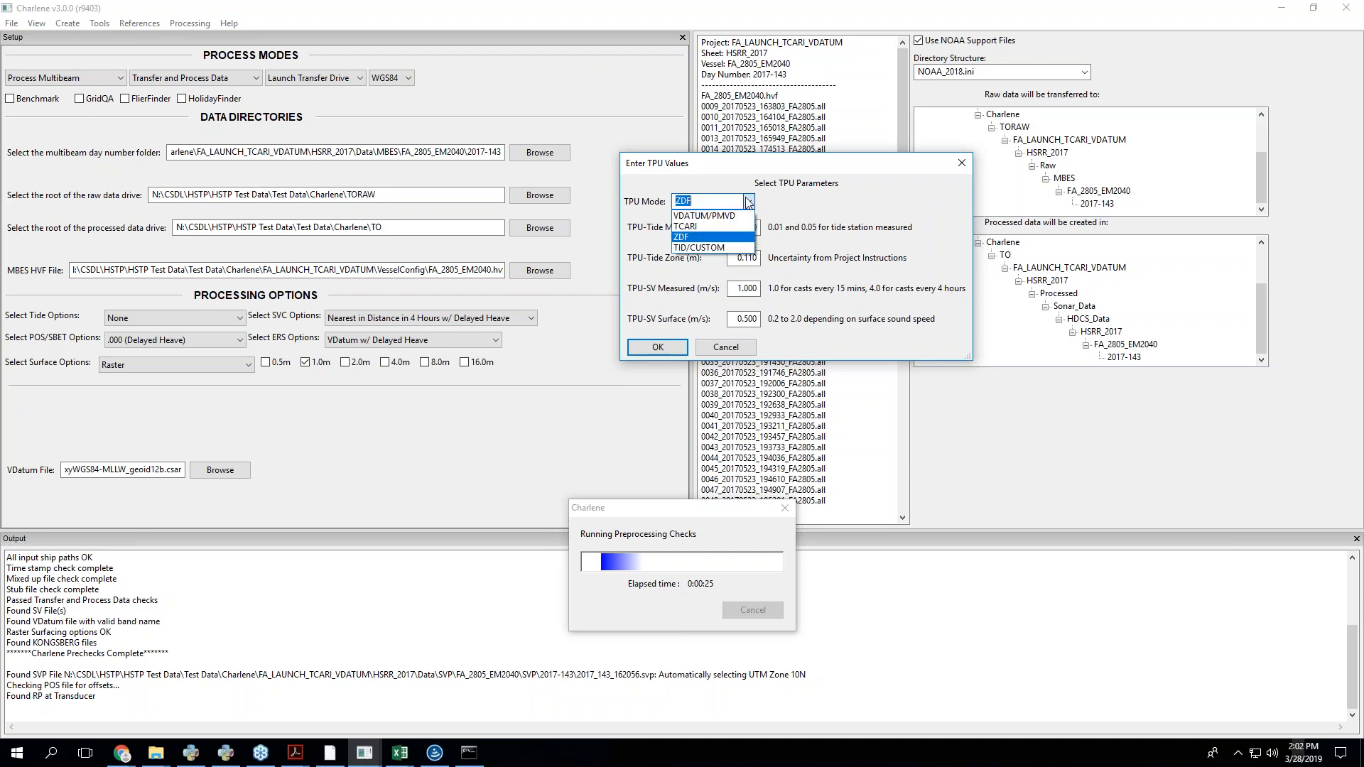
pyautogui.click(732, 236)
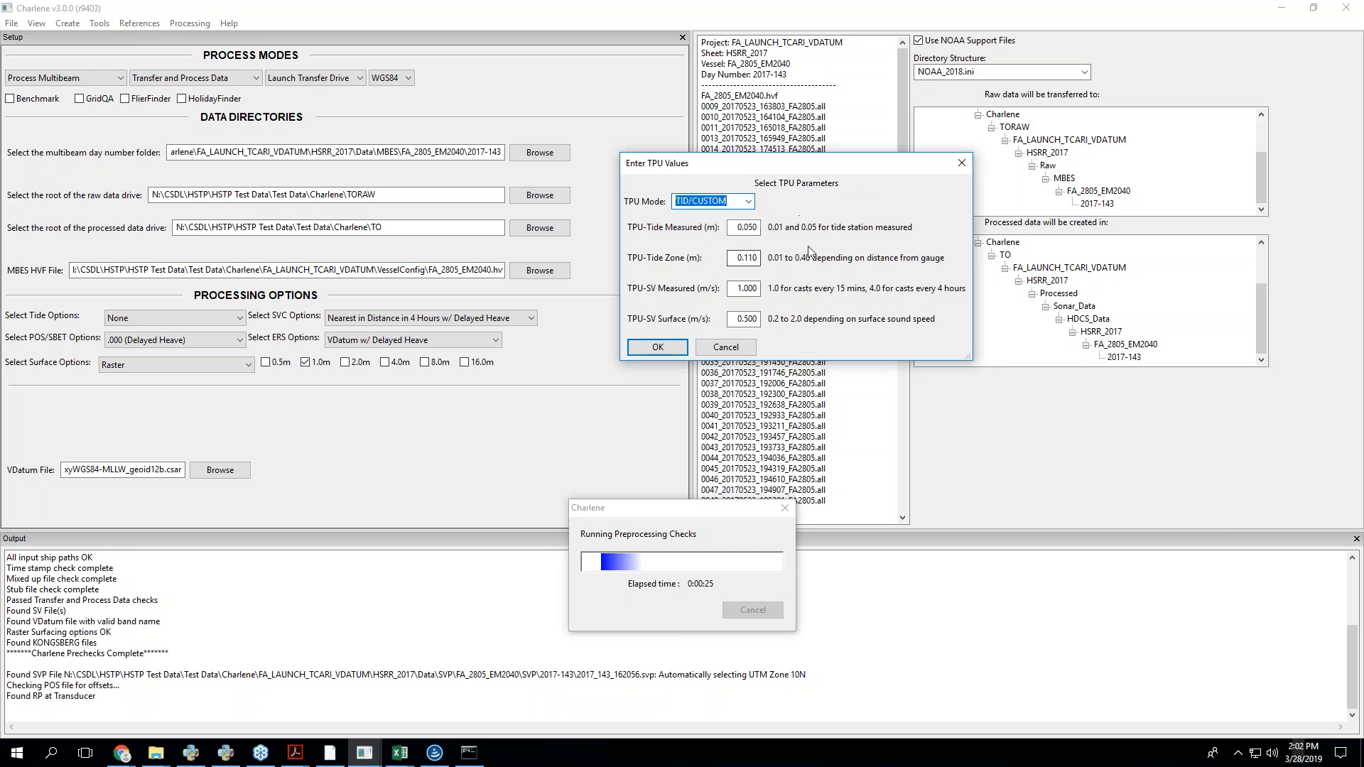
# - Compare the VDATUM/PMVD TPU mode's parameters with those of TID/CUSTOM, ending on TID/CUSTOM
pyautogui.click(746, 203)
pyautogui.click(693, 248)
pyautogui.click(738, 202)
pyautogui.click(734, 215)
pyautogui.click(749, 203)
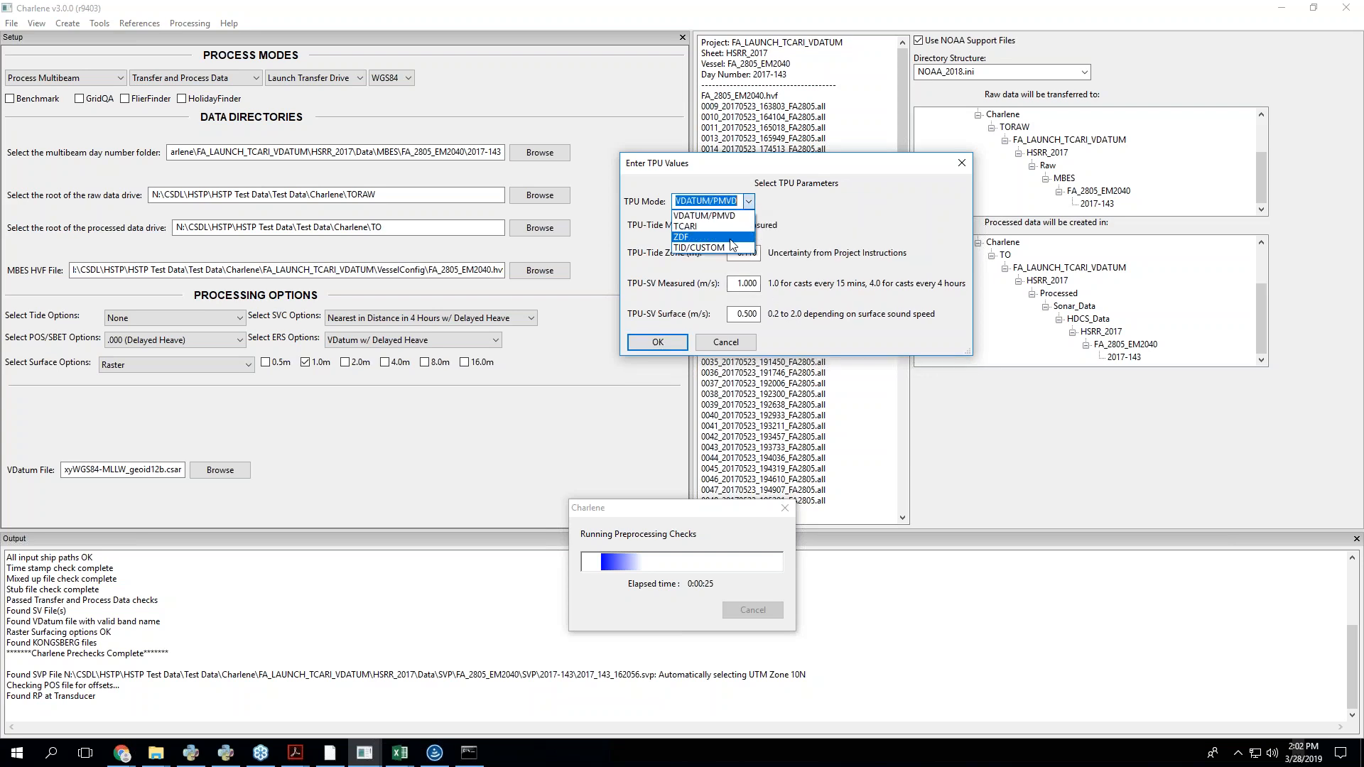
pyautogui.click(732, 248)
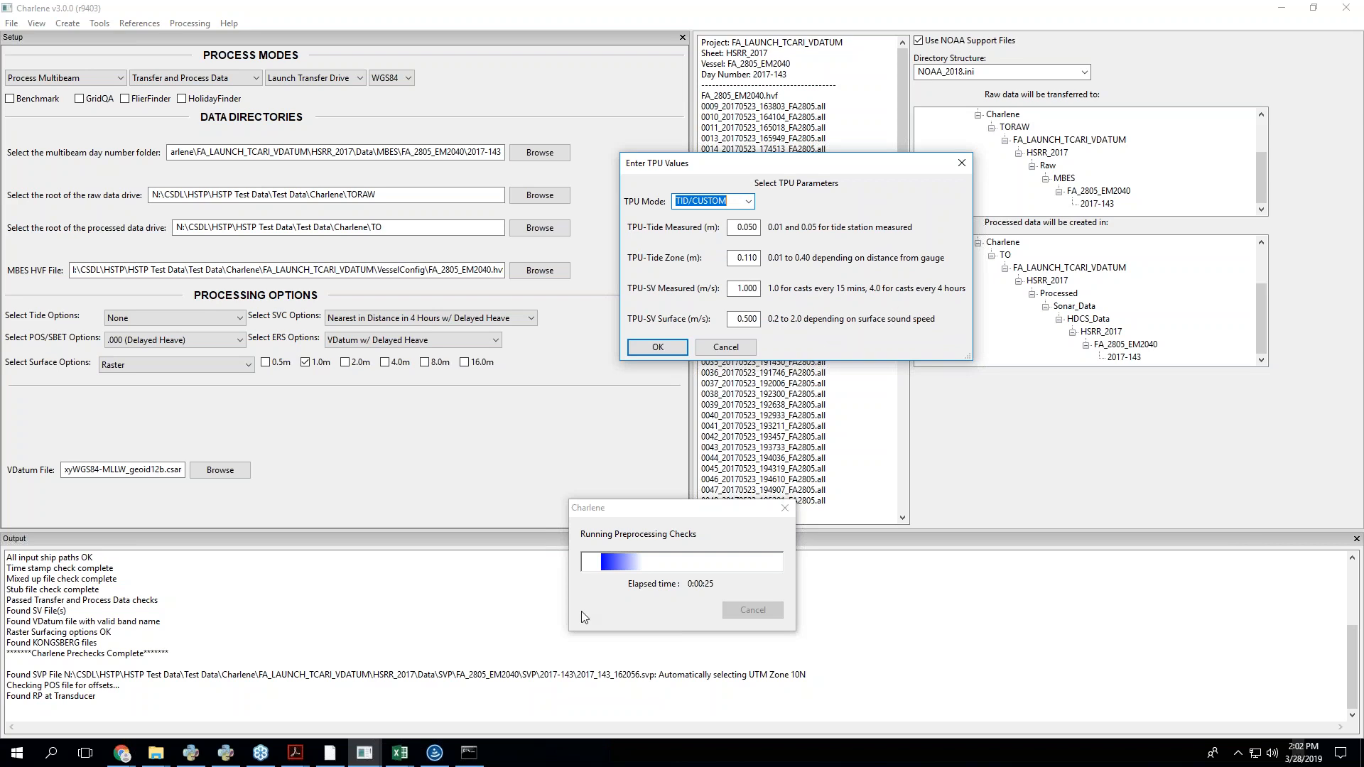
# - Preview the open Excel workbooks, return to the TPU values prompt and cancel it to stop the processing run
pyautogui.click(403, 756)
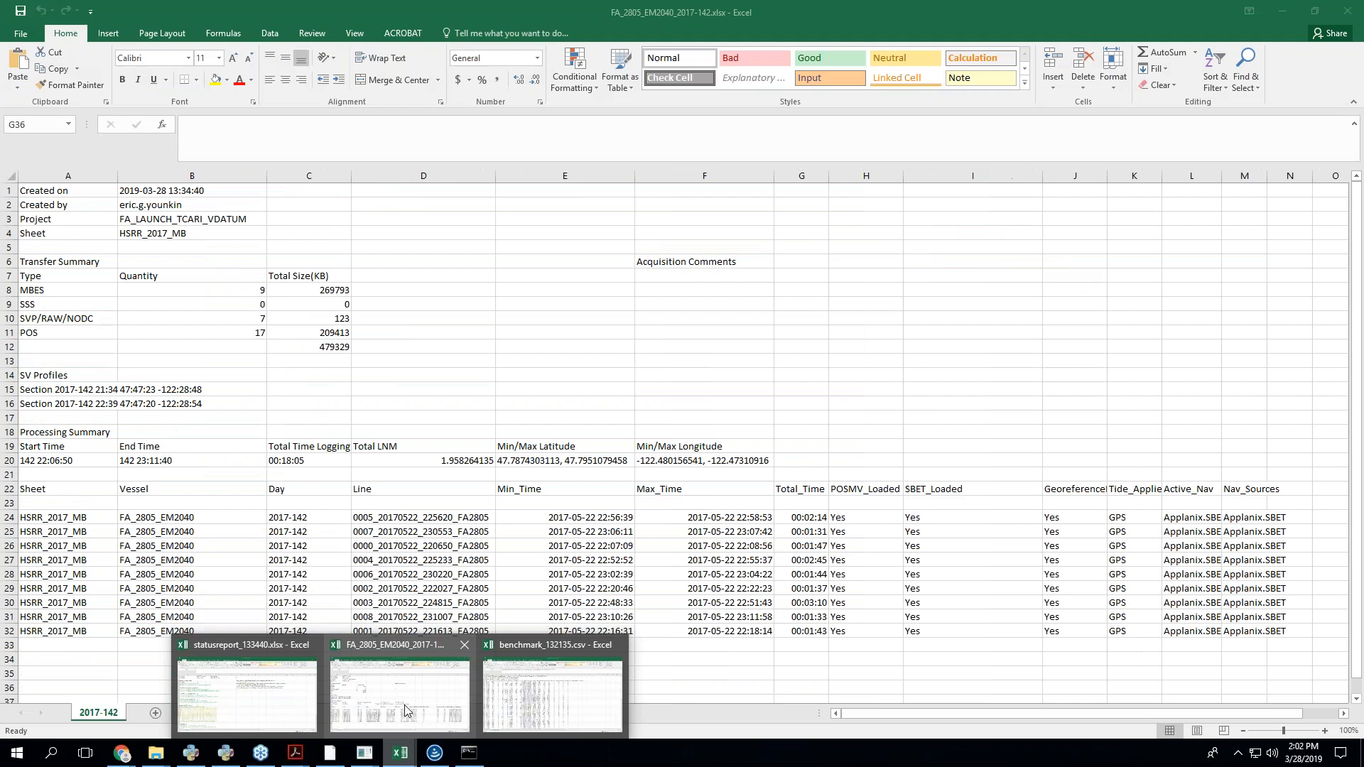
pyautogui.moveTo(596, 691)
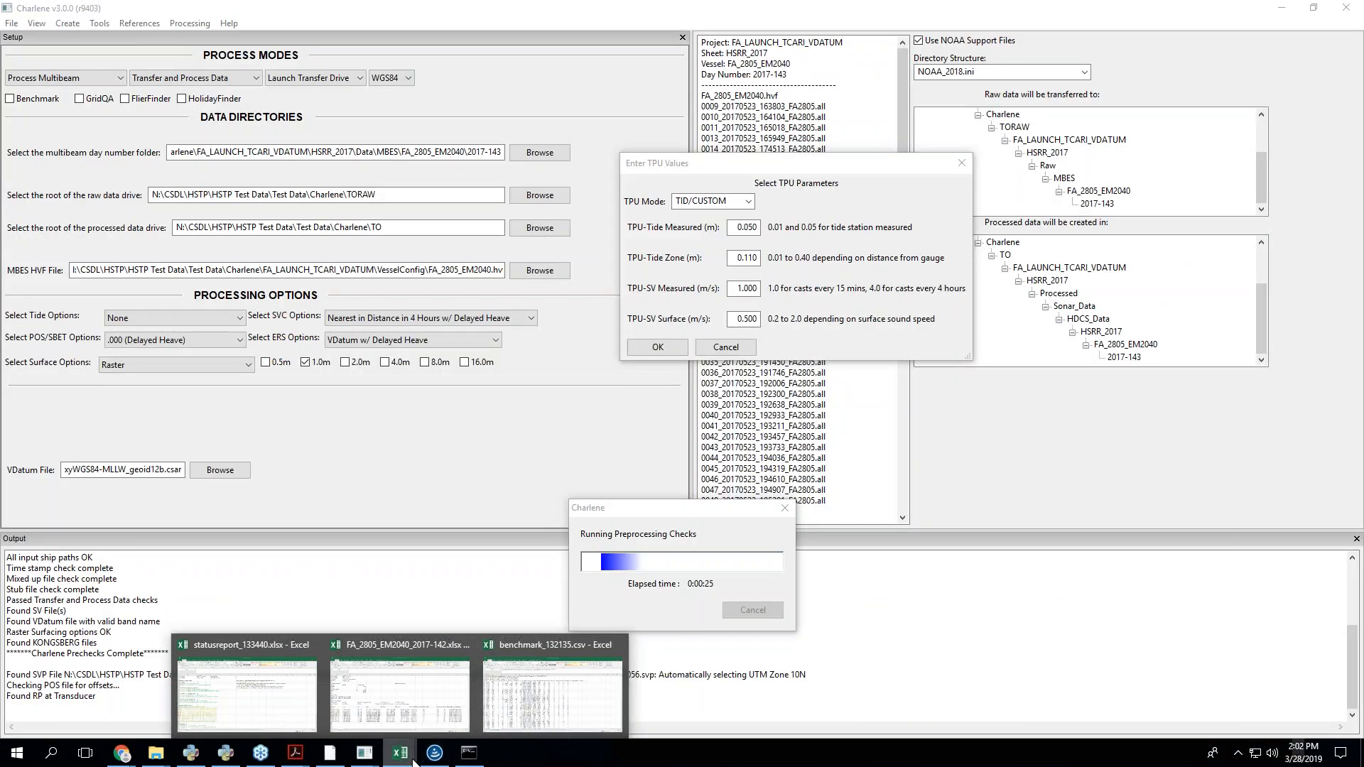
pyautogui.click(795, 341)
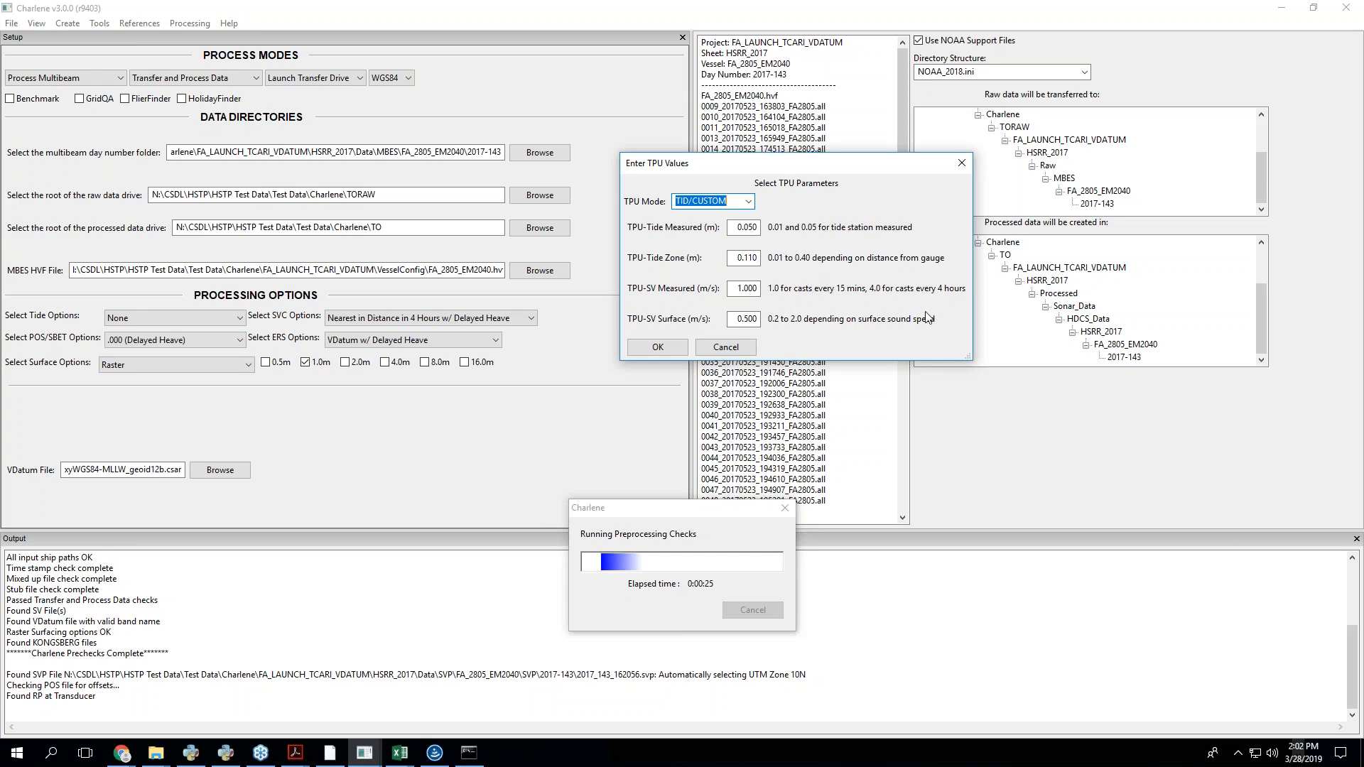
pyautogui.click(730, 349)
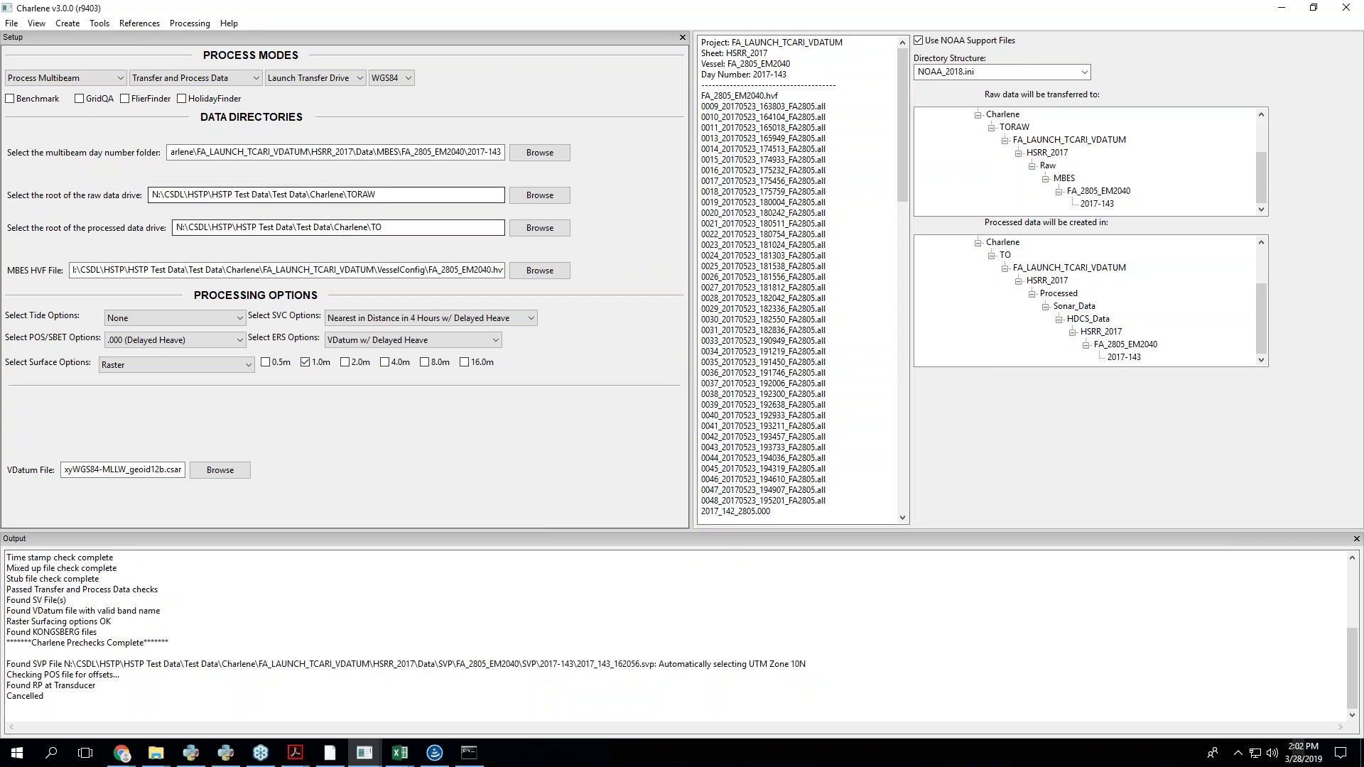
# - Change the multibeam day number folder to day 2017-142
pyautogui.click(139, 23)
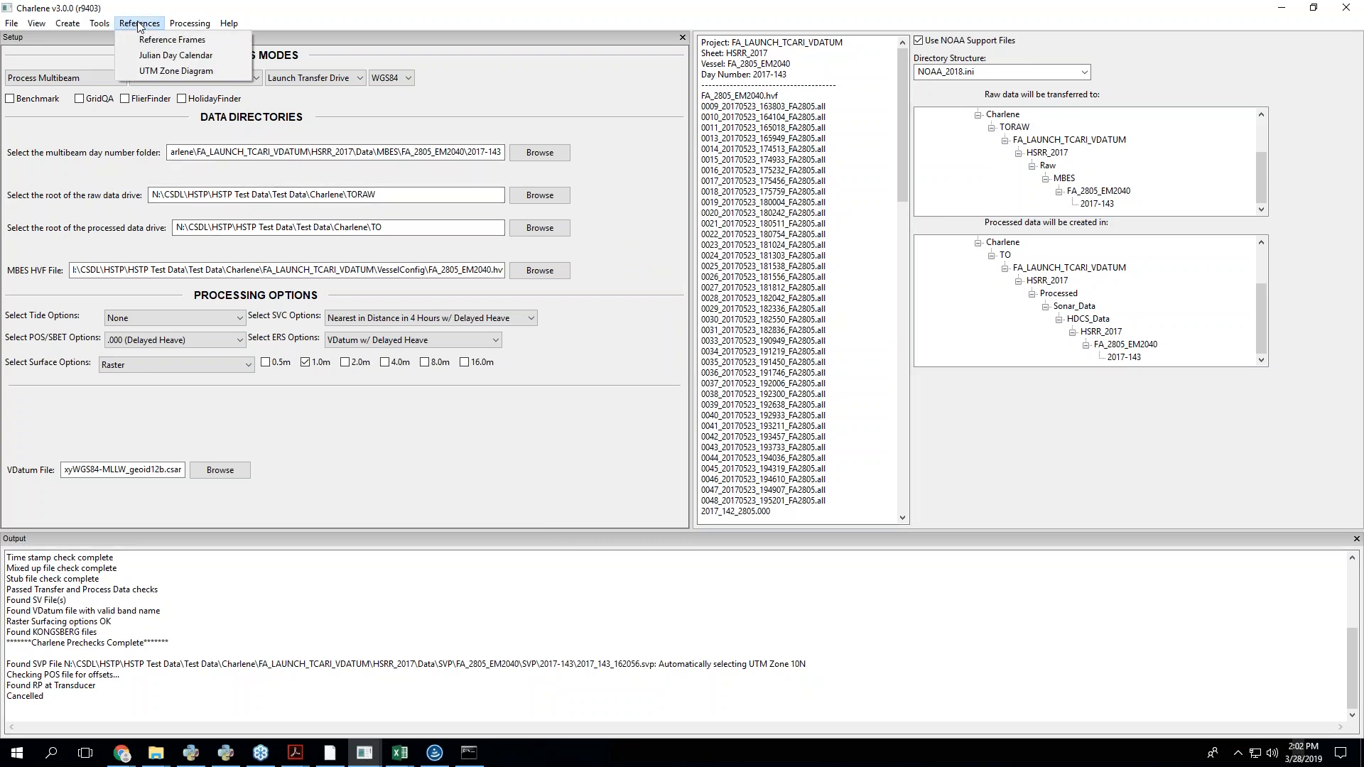
pyautogui.moveTo(68, 23)
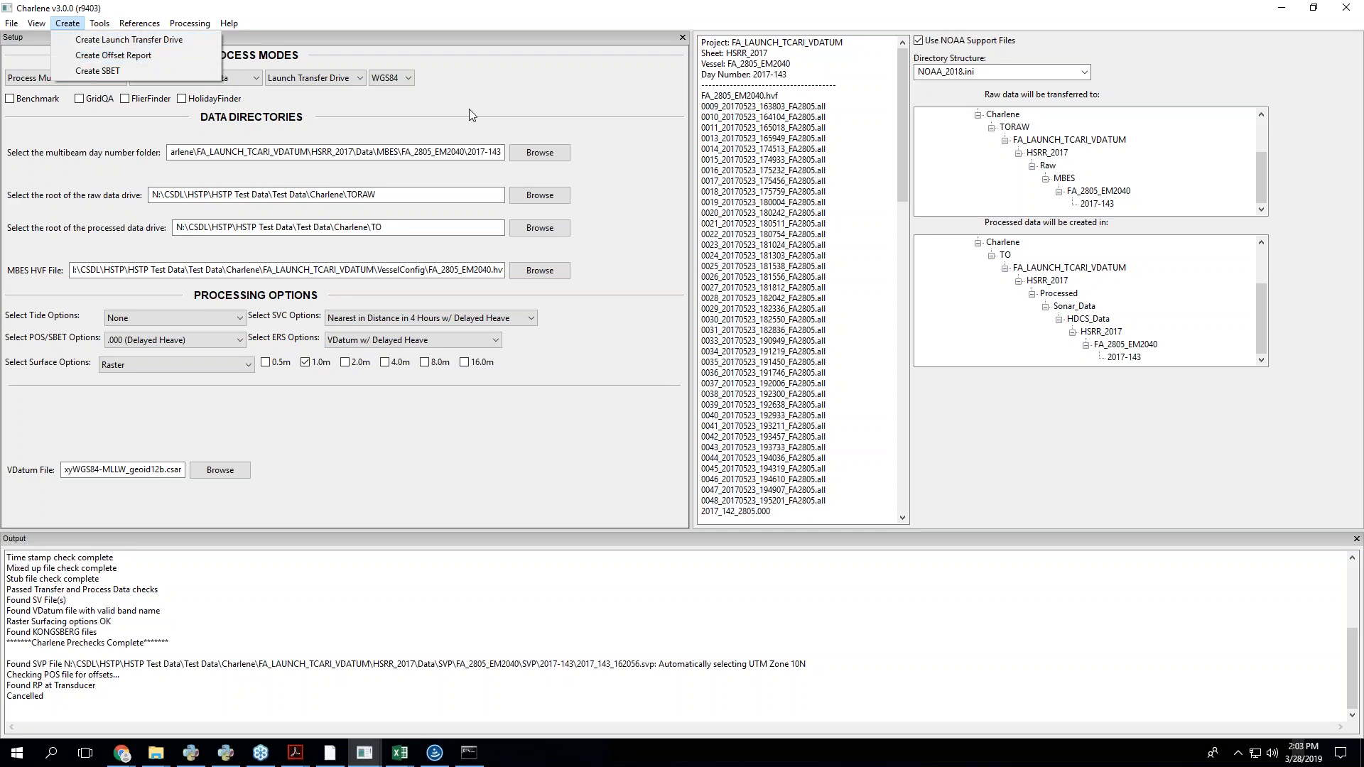
pyautogui.click(503, 153)
pyautogui.press('BackSpace')
pyautogui.write('2')
# - Create a vessel offset report for FA_2805_EM2040 with the prefilled file paths and IMU version V4 (Yellow)
pyautogui.click(65, 28)
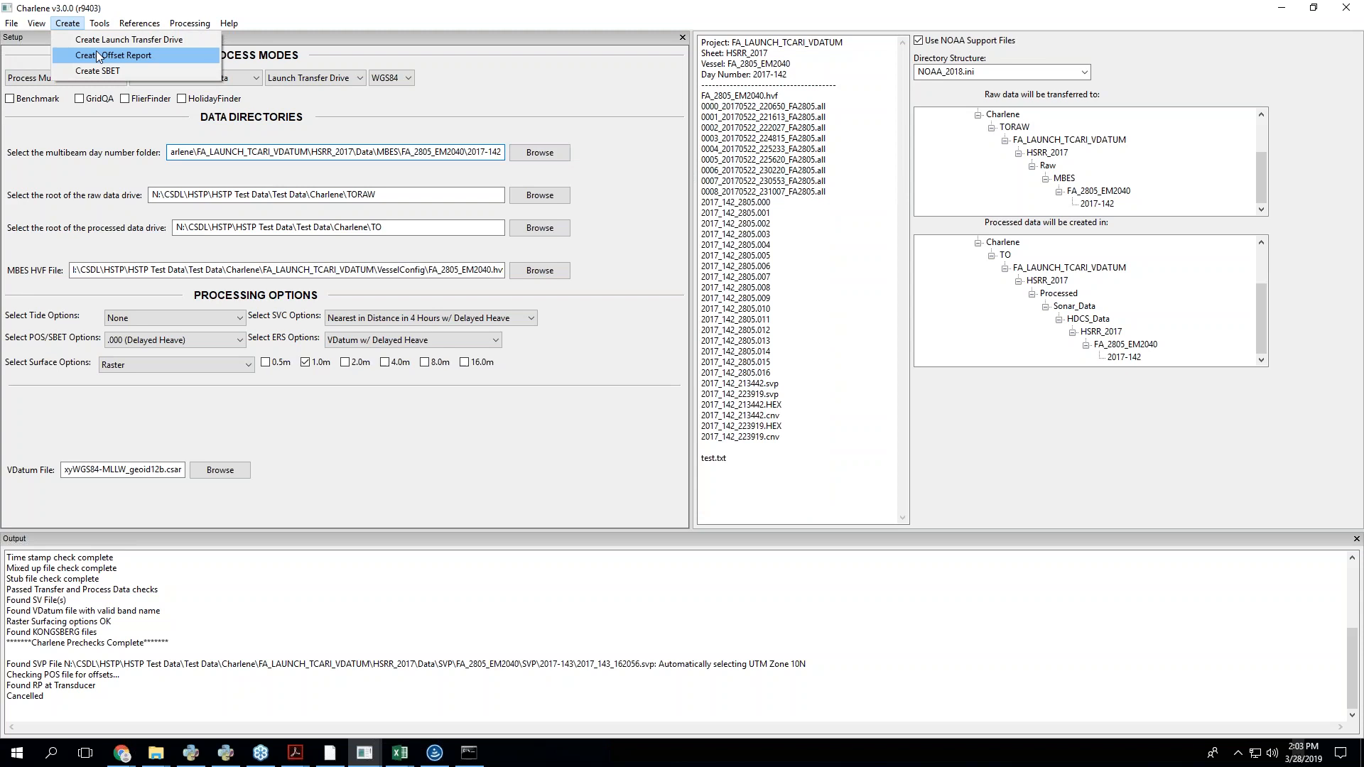
pyautogui.click(107, 54)
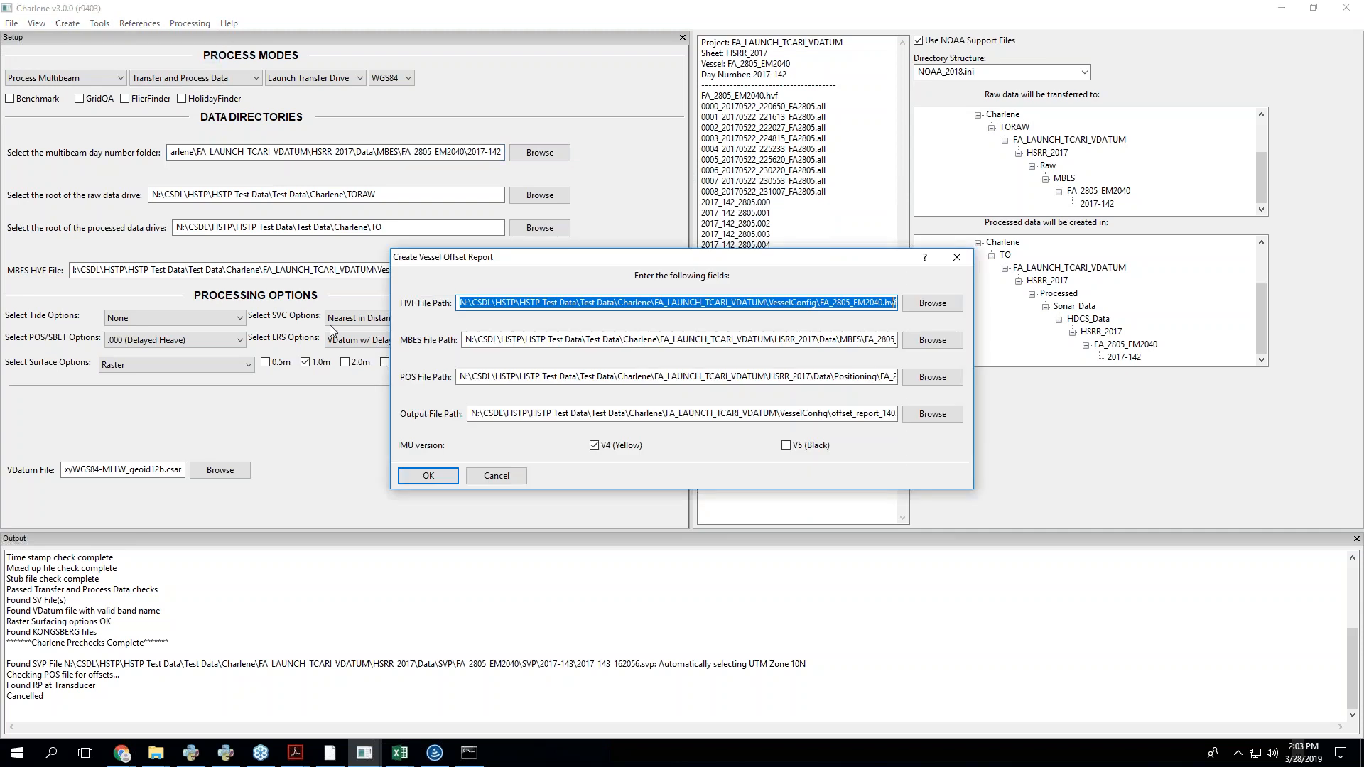
pyautogui.click(424, 476)
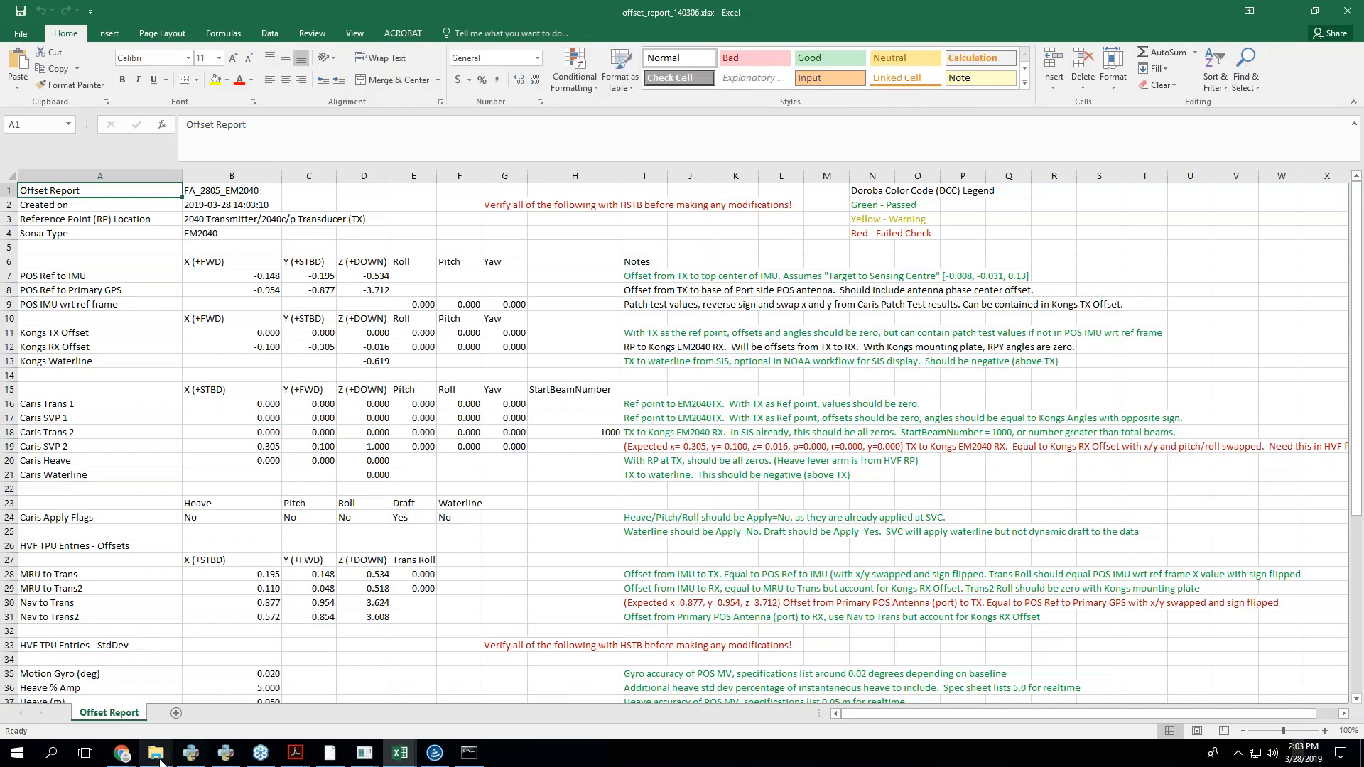
# - In File Explorer, open the VesselConfig folder of Charlene\FA_LAUNCH_TCARI_VDATUM and find the offset reports and FA_2805_EM2040.hvf
pyautogui.moveTo(159, 759)
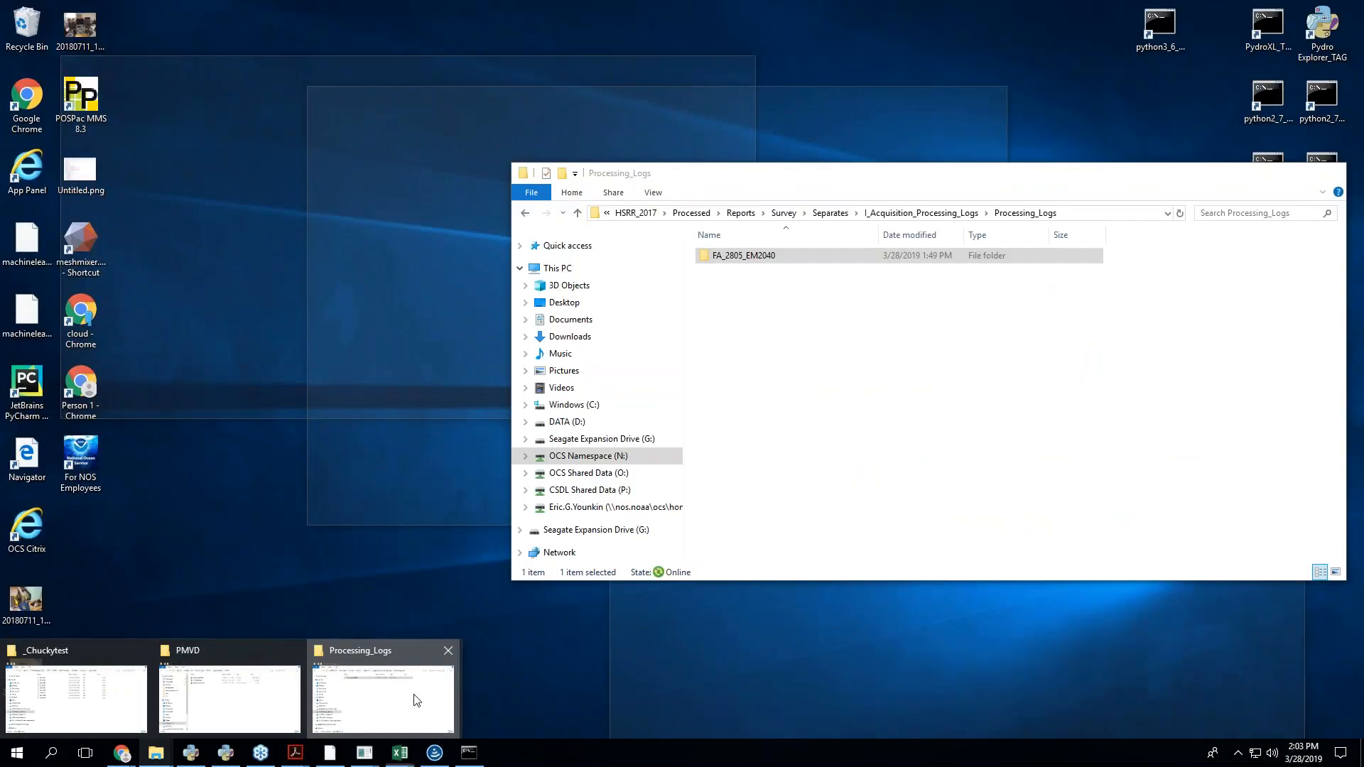
pyautogui.click(416, 700)
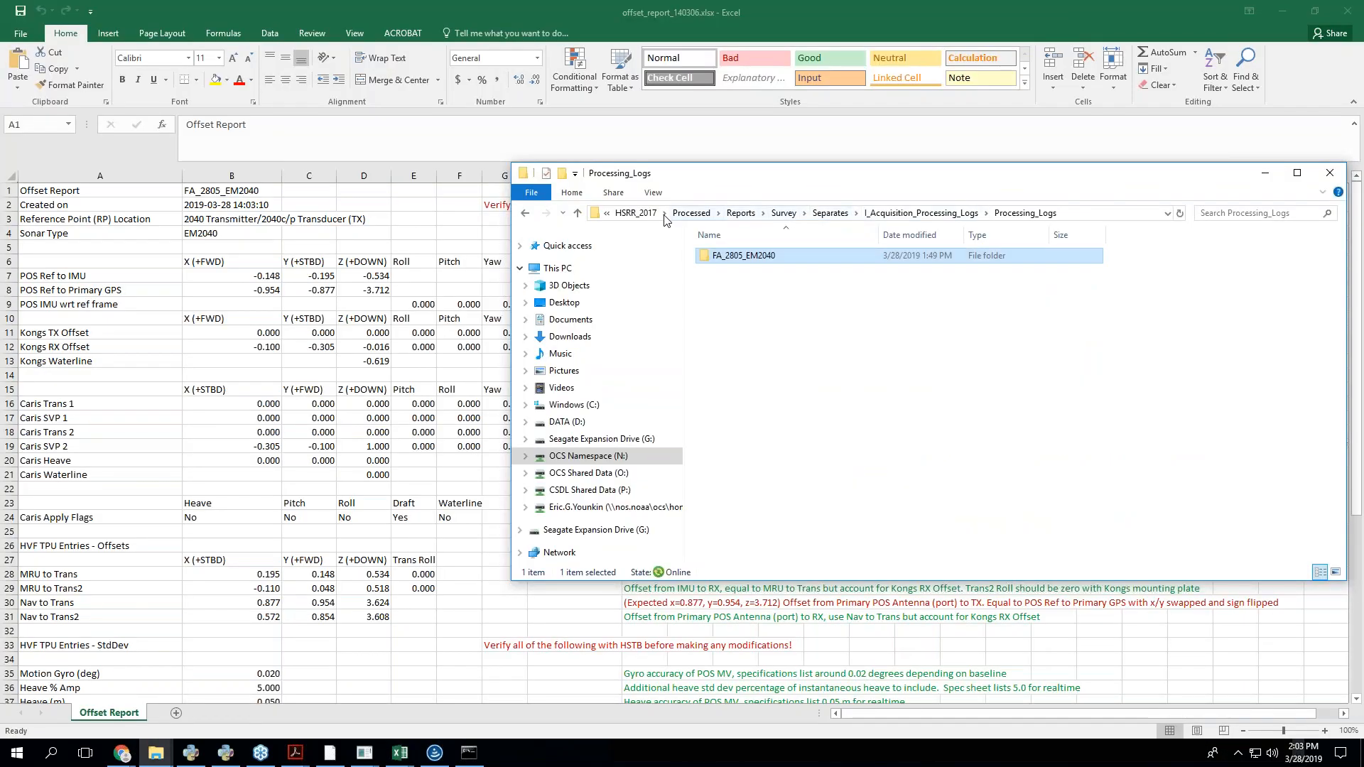
pyautogui.click(637, 213)
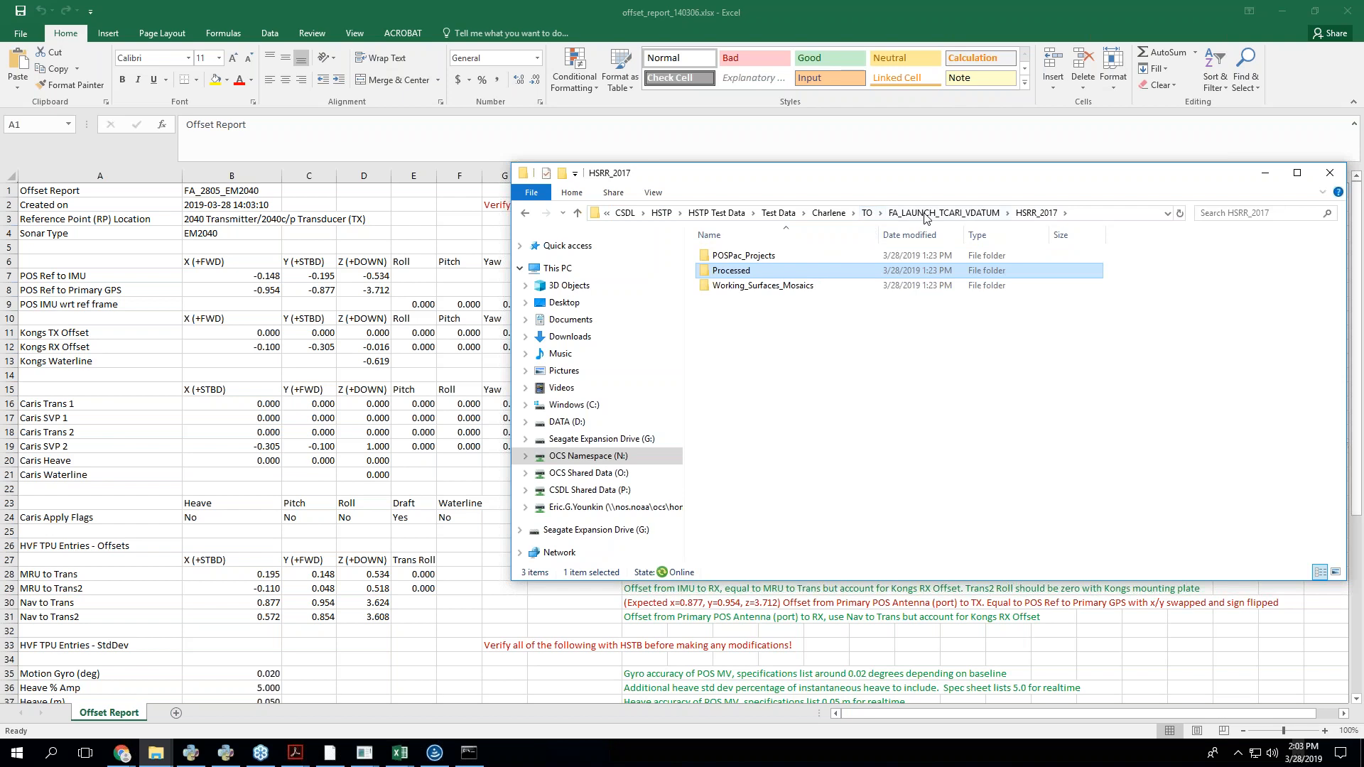
pyautogui.click(828, 214)
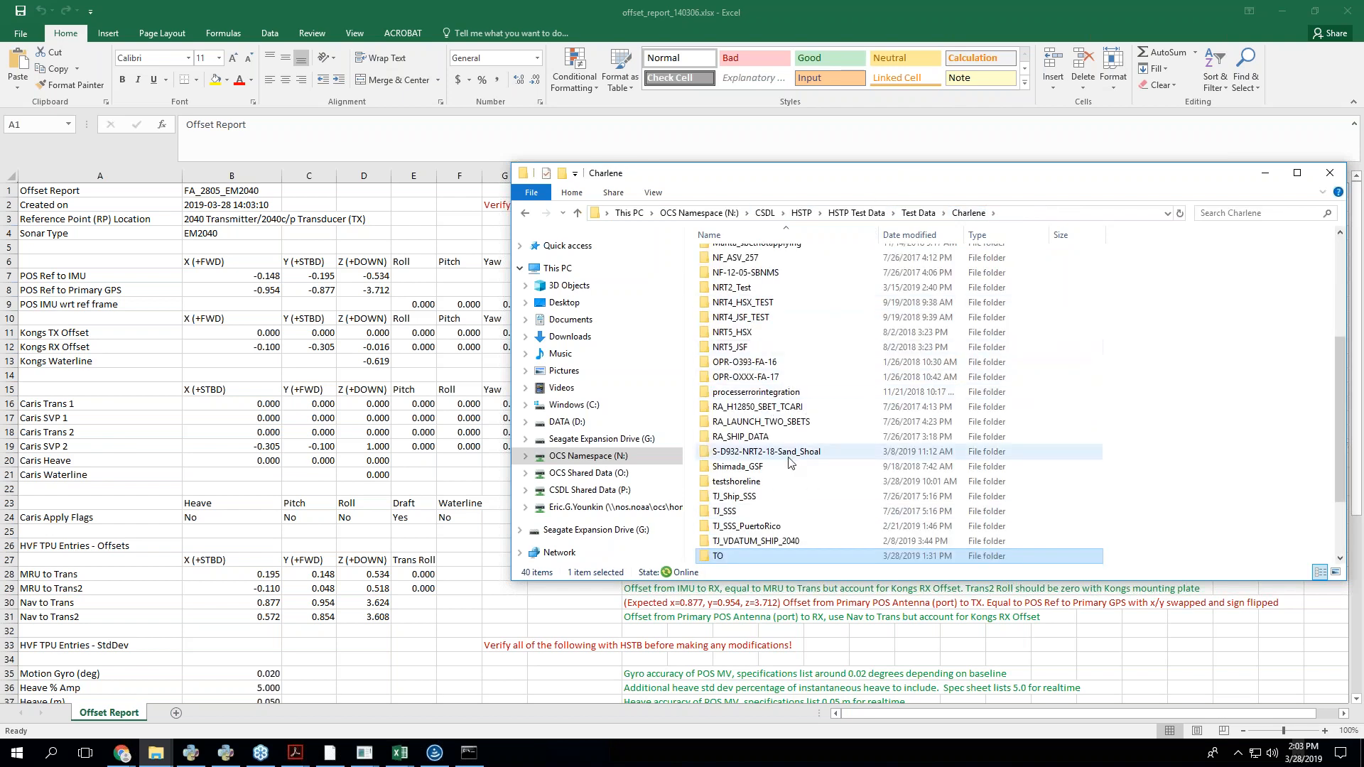
pyautogui.scroll(3, 786, 393)
pyautogui.doubleClick(782, 342)
pyautogui.doubleClick(767, 280)
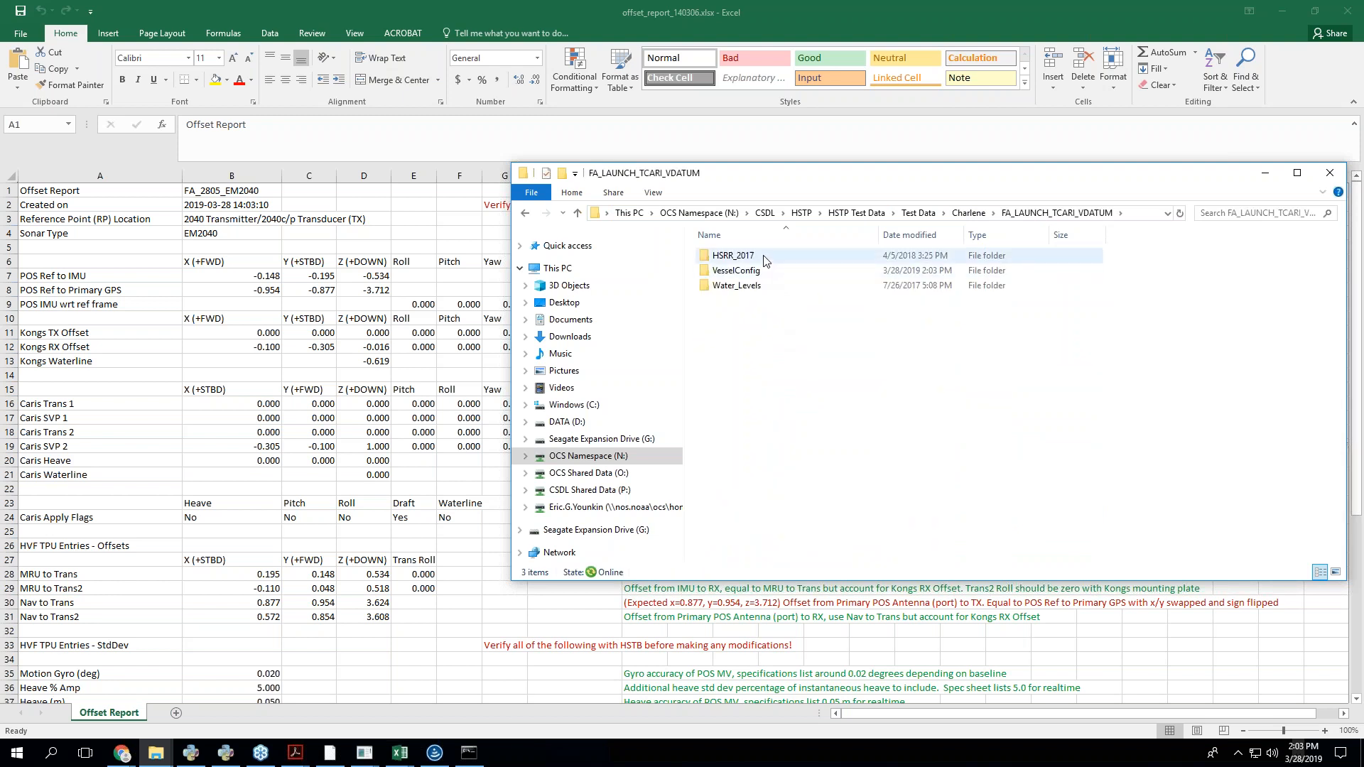
pyautogui.scroll(-1, 775, 440)
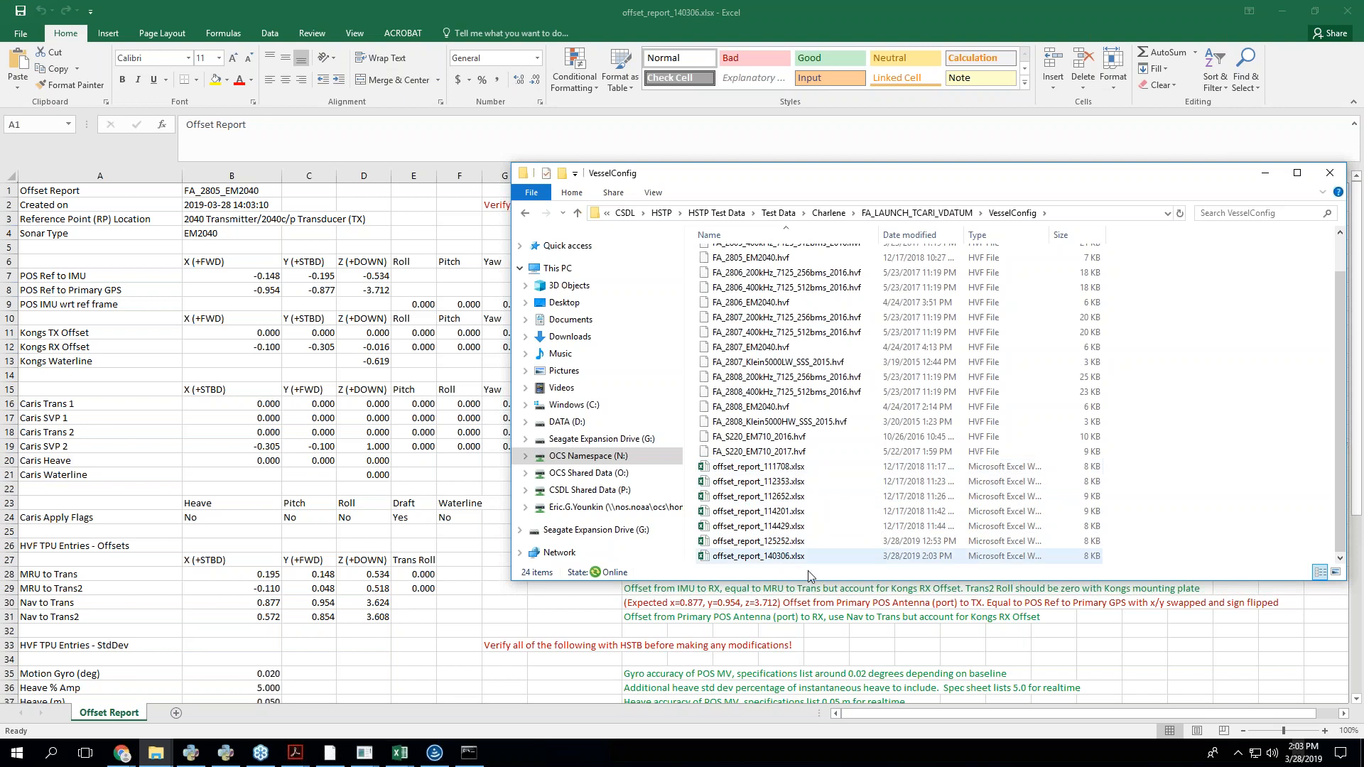
pyautogui.scroll(1, 797, 421)
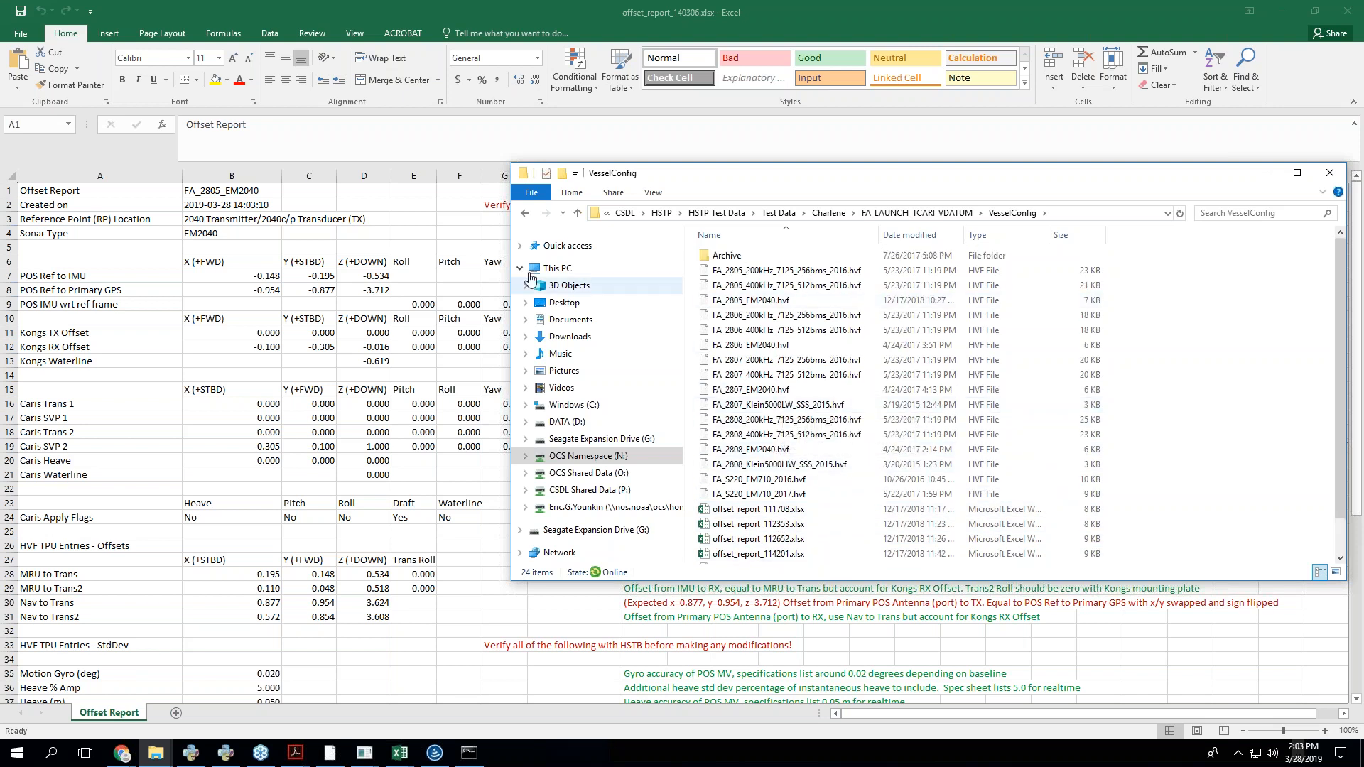
pyautogui.click(788, 301)
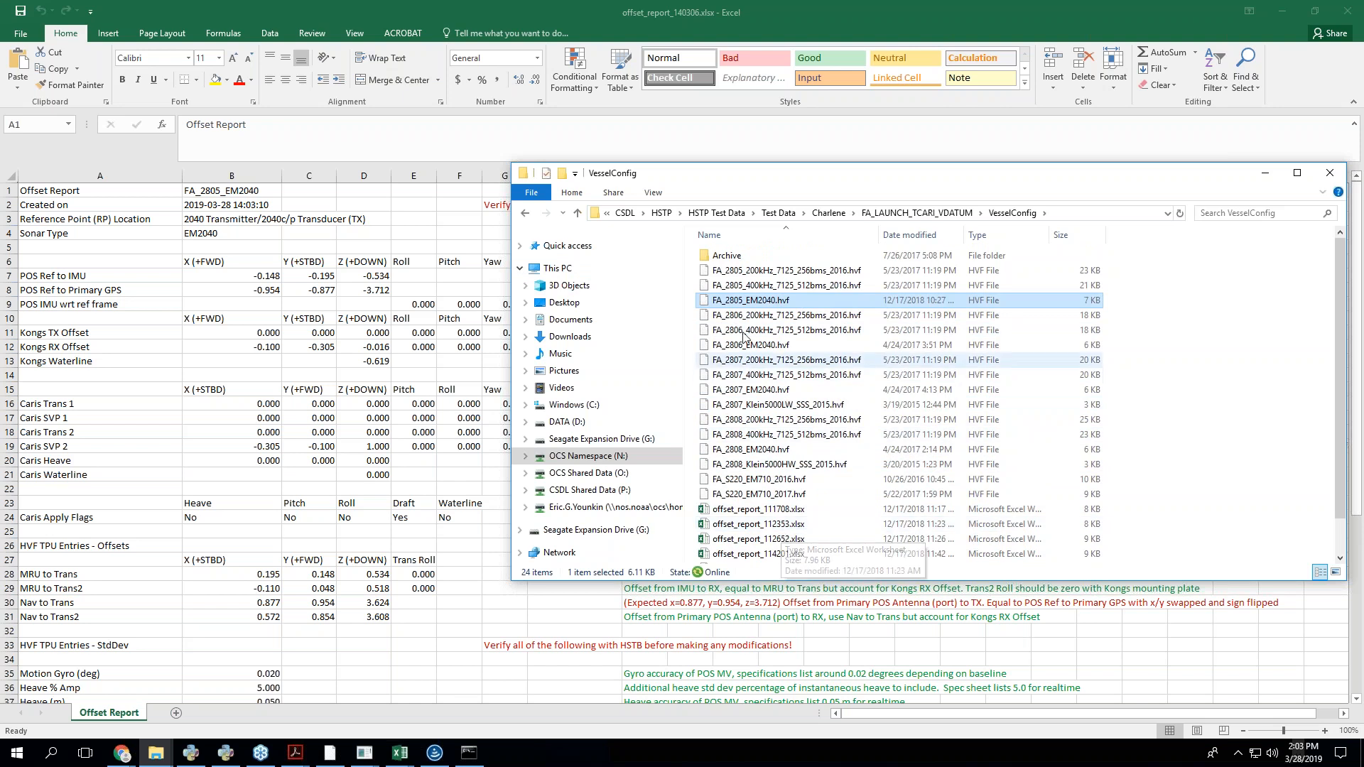
# - Go back to the Charlene folder and open TO\FA_LAUNCH_TCARI_VDATUM\HSRR_2017
pyautogui.moveTo(810, 178); pyautogui.dragTo(747, 216)
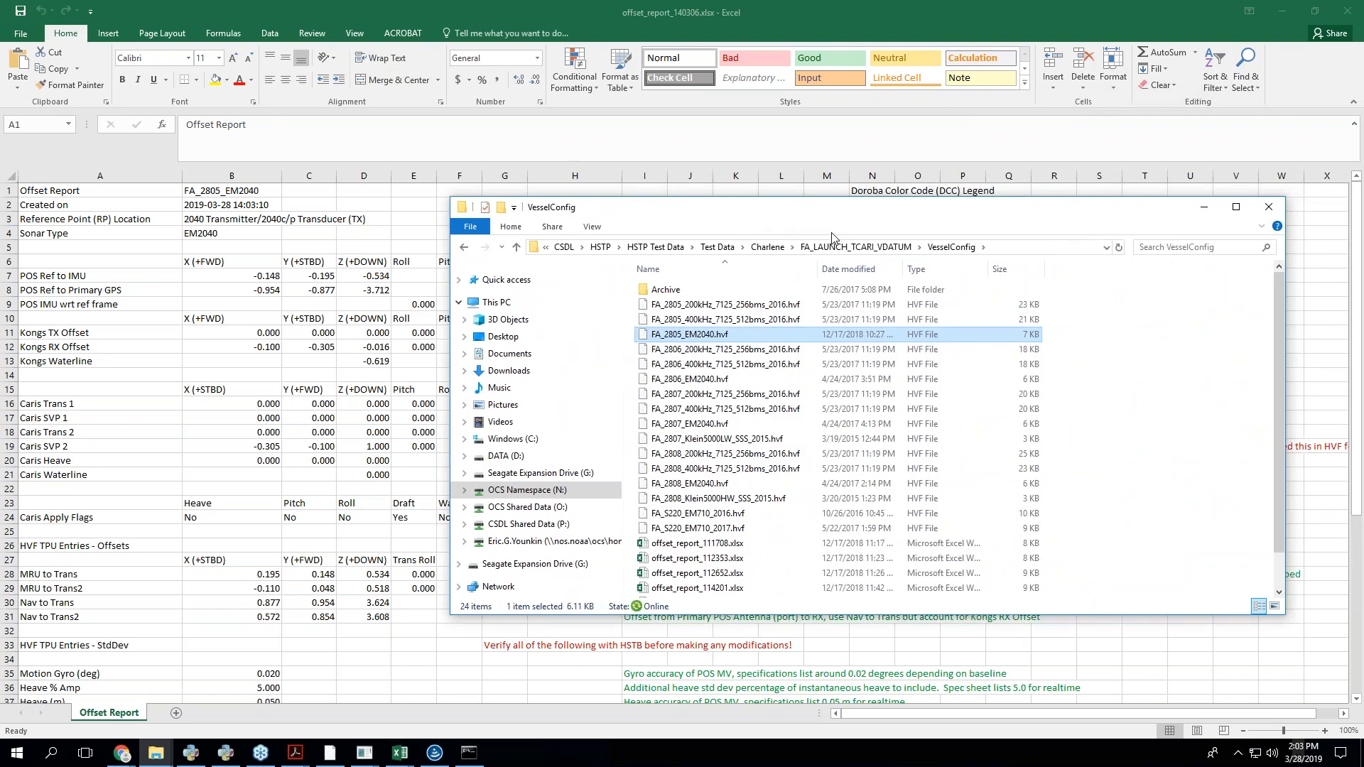
pyautogui.click(773, 245)
pyautogui.scroll(-6, 687, 469)
pyautogui.doubleClick(684, 502)
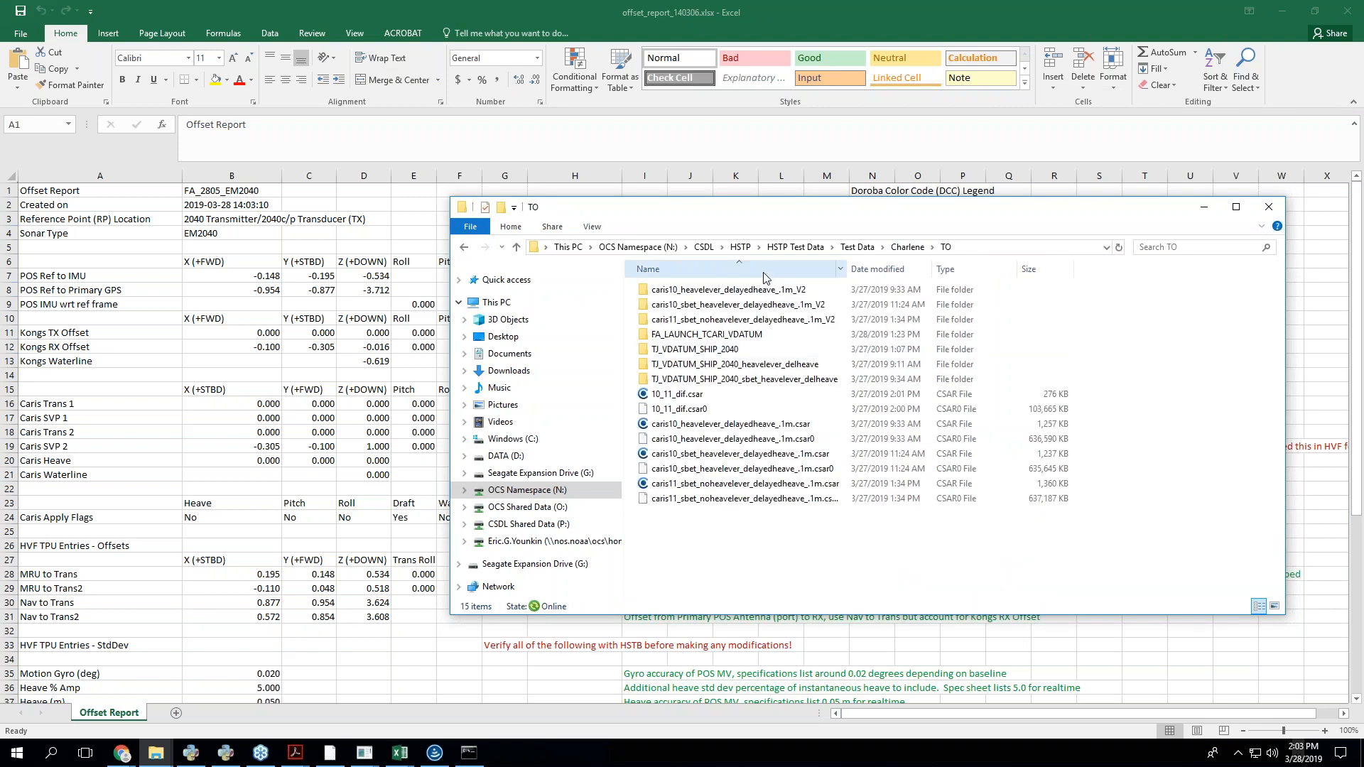
pyautogui.click(721, 339)
pyautogui.doubleClick(721, 340)
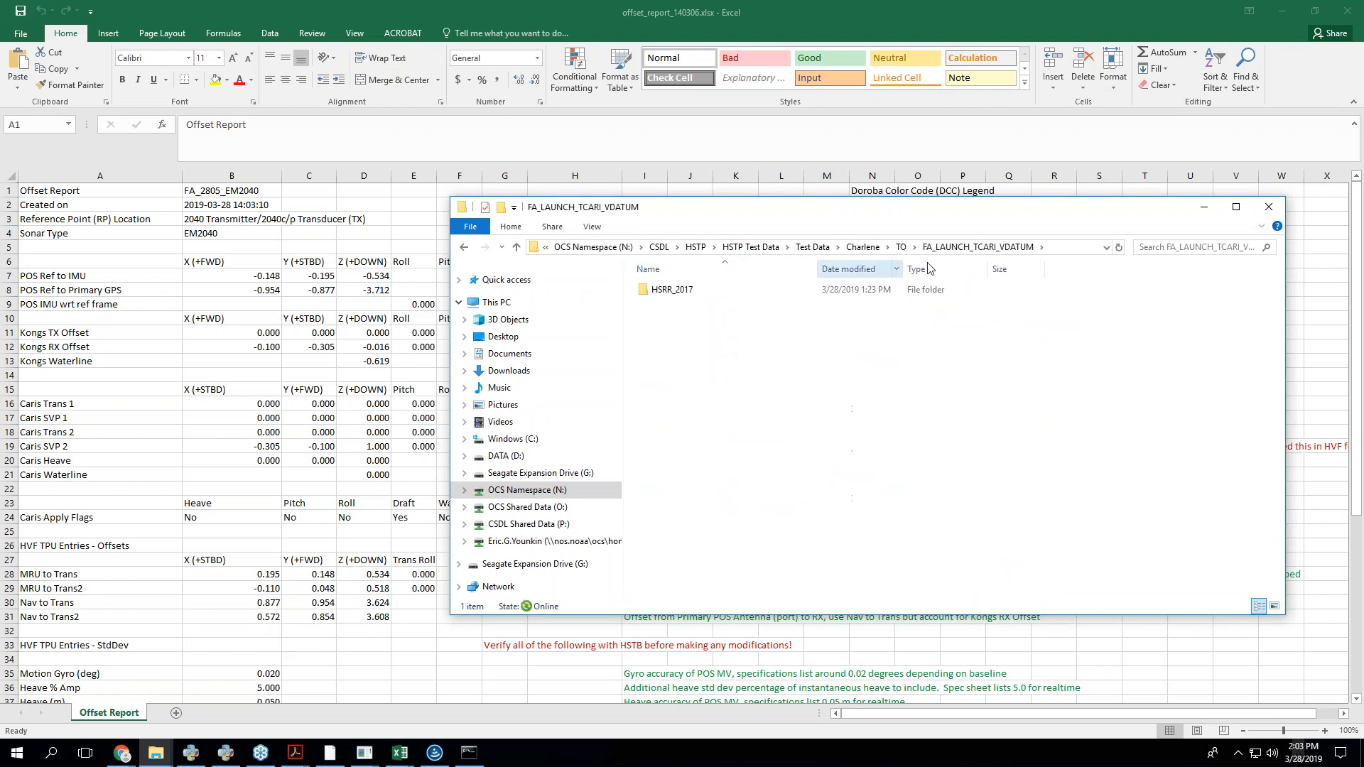
pyautogui.click(703, 297)
pyautogui.doubleClick(703, 297)
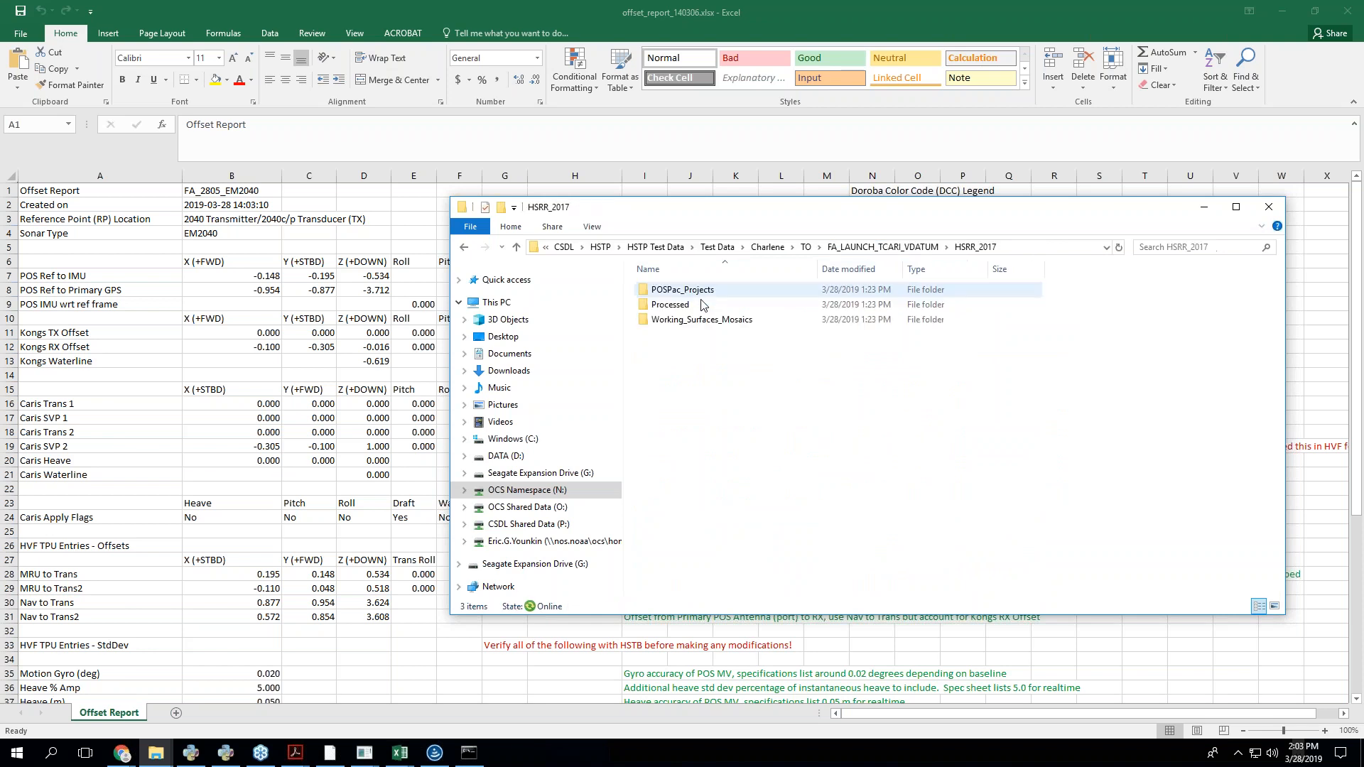
# - Open Processed\Sonar_Data\HDCS_Data\VesselConfig and inspect the FA_2805_EM2040.hvf file created there
pyautogui.click(722, 306)
pyautogui.doubleClick(721, 305)
pyautogui.doubleClick(695, 349)
pyautogui.doubleClick(693, 295)
pyautogui.click(693, 305)
pyautogui.doubleClick(693, 305)
pyautogui.click(703, 291)
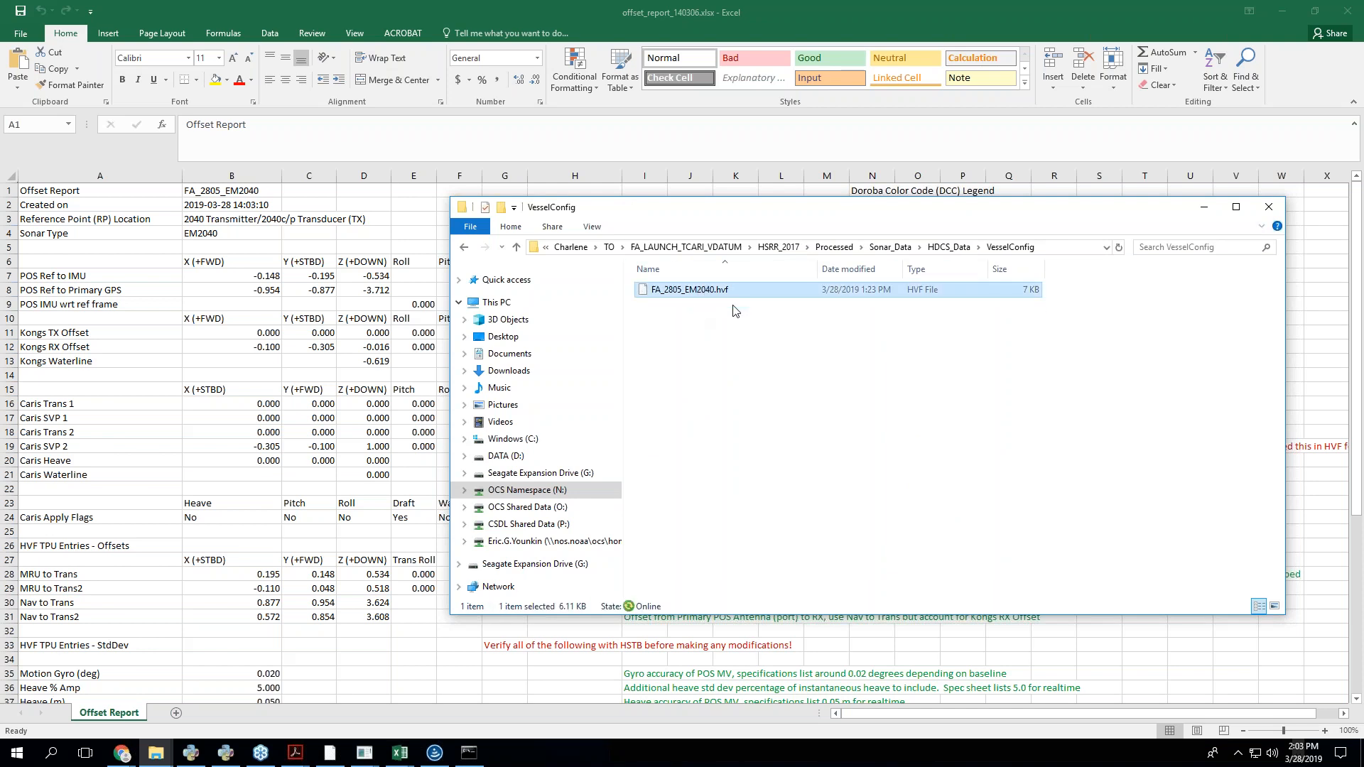
pyautogui.click(960, 247)
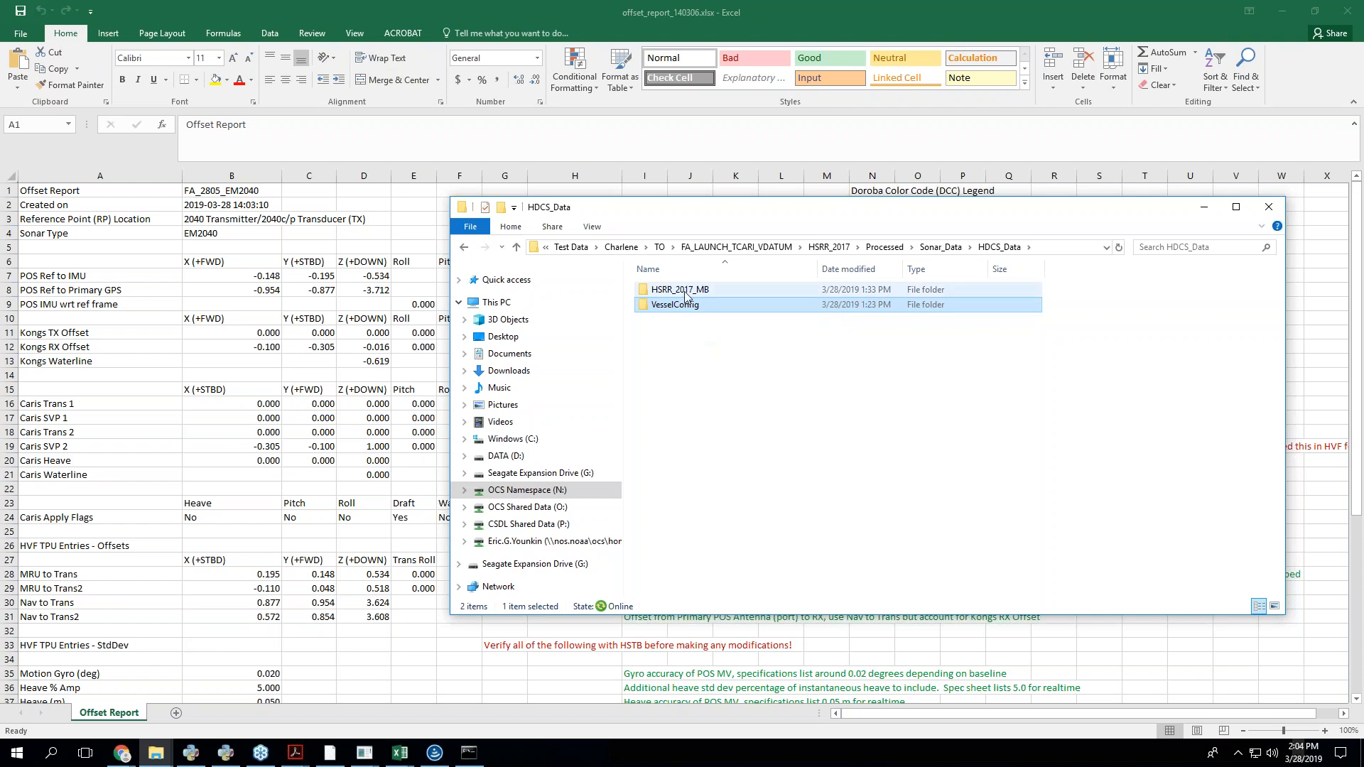
pyautogui.moveTo(684, 310)
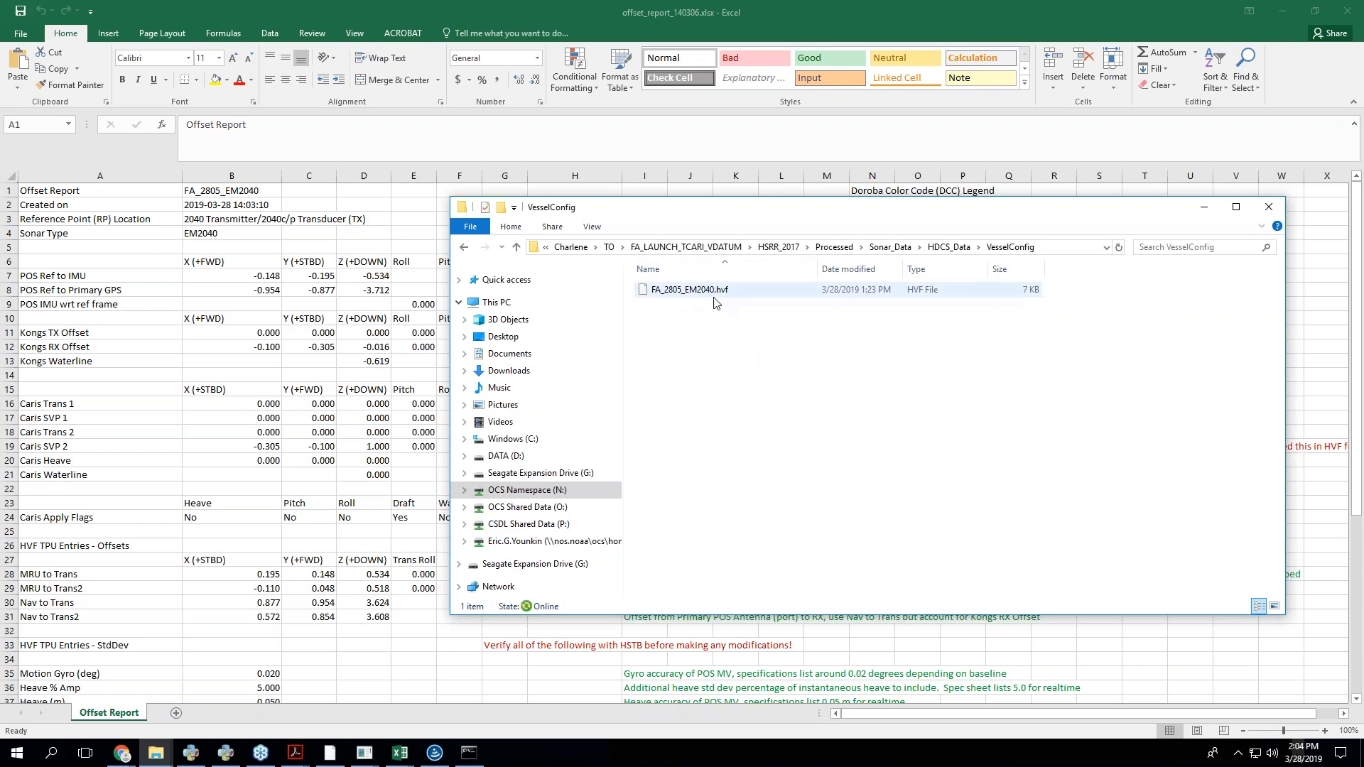
# - Return to the Excel offset report and examine the HVF TPU StdDev entries with their notes in rows 35 to 55
pyautogui.click(369, 424)
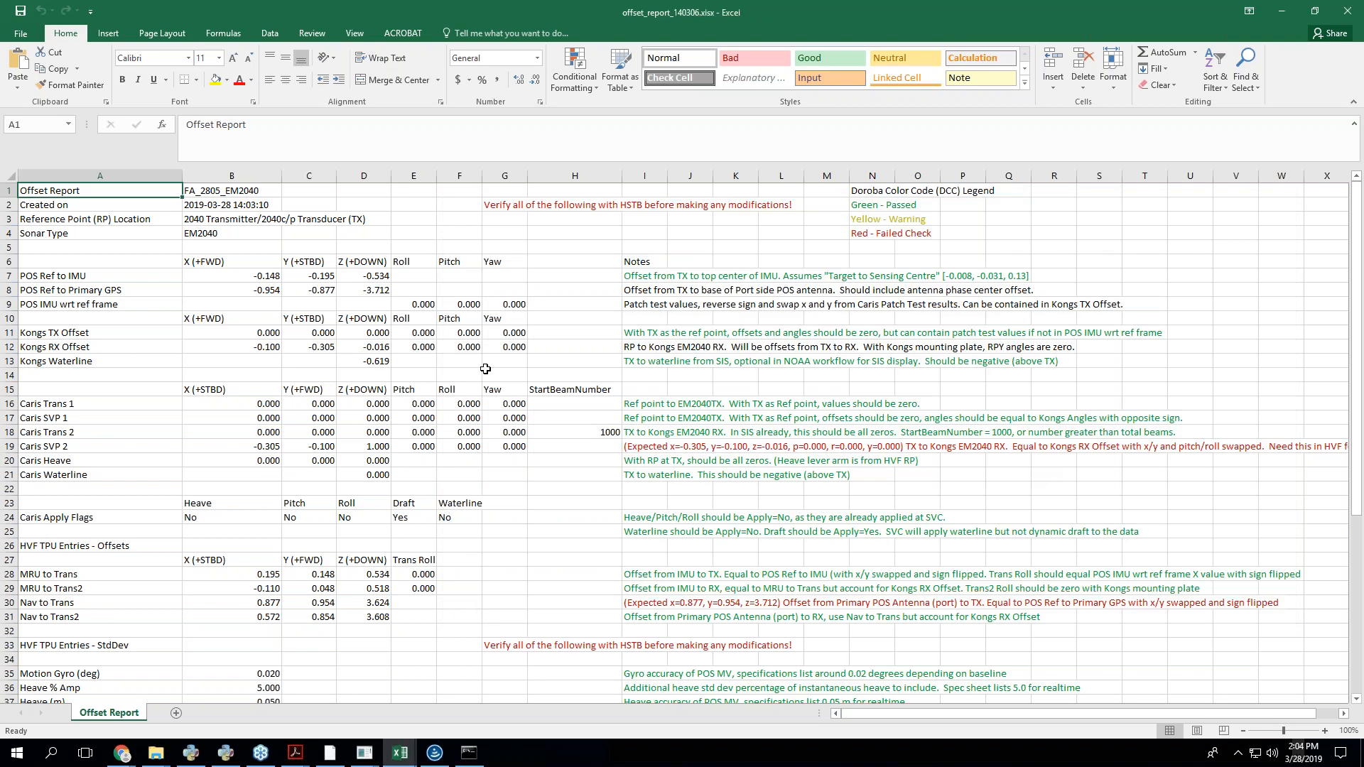
pyautogui.scroll(-5, 488, 334)
pyautogui.scroll(-3, 488, 334)
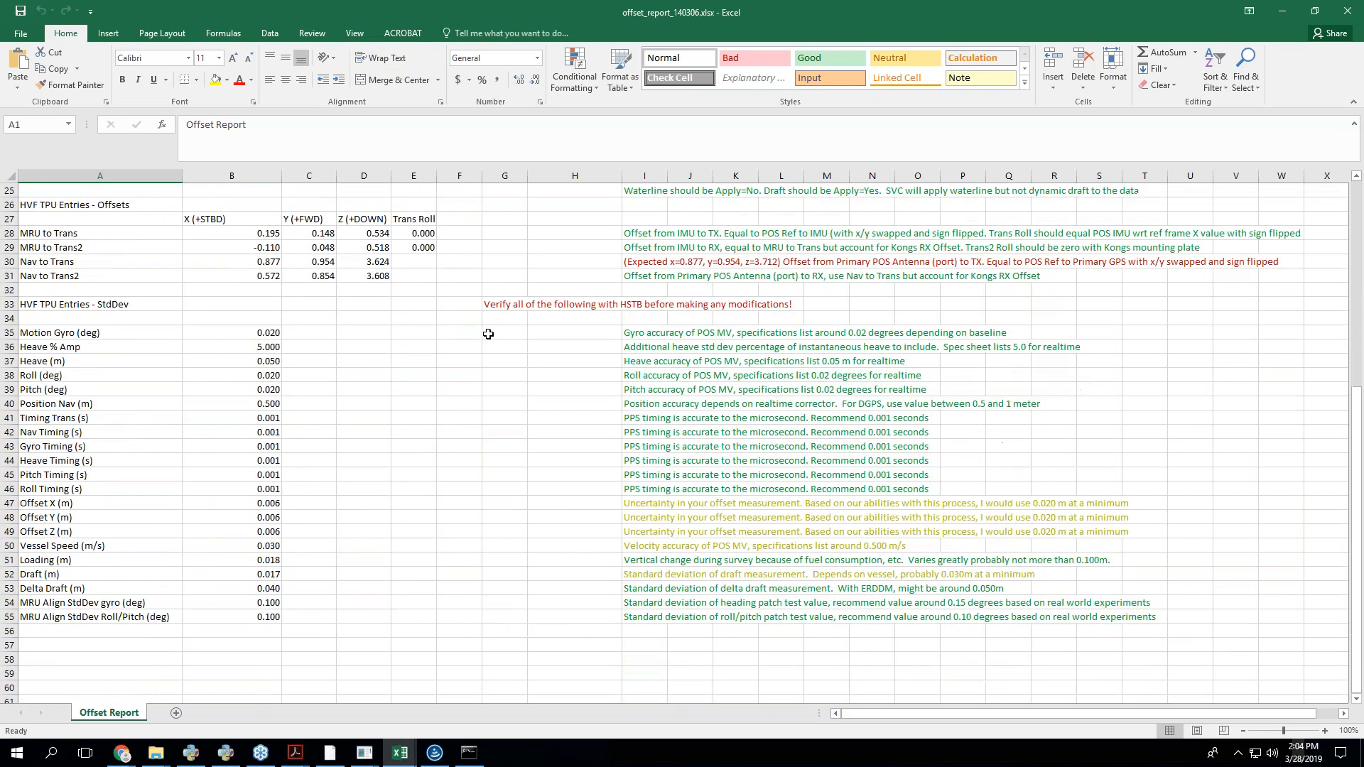
pyautogui.moveTo(75, 339); pyautogui.dragTo(74, 348)
pyautogui.moveTo(447, 408); pyautogui.dragTo(1158, 617)
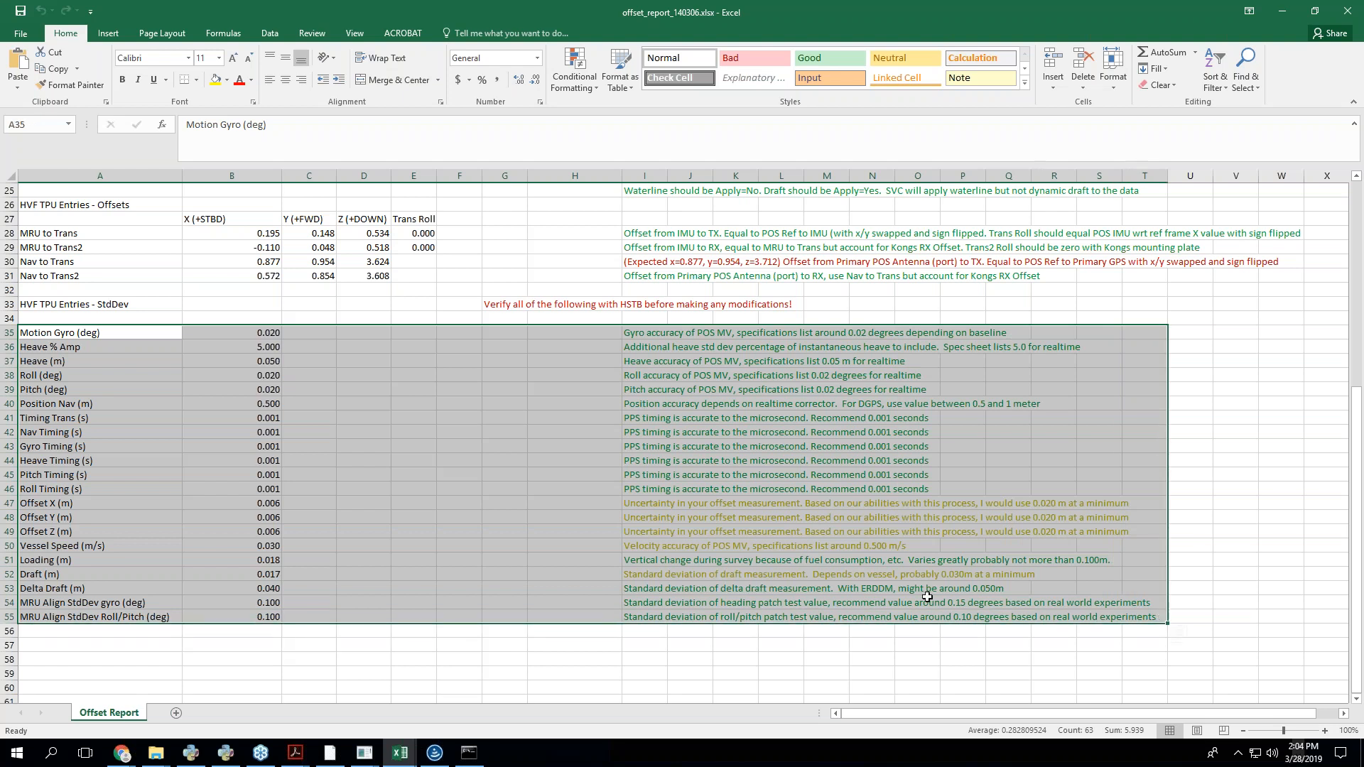
pyautogui.click(301, 502)
pyautogui.moveTo(632, 334); pyautogui.dragTo(986, 613)
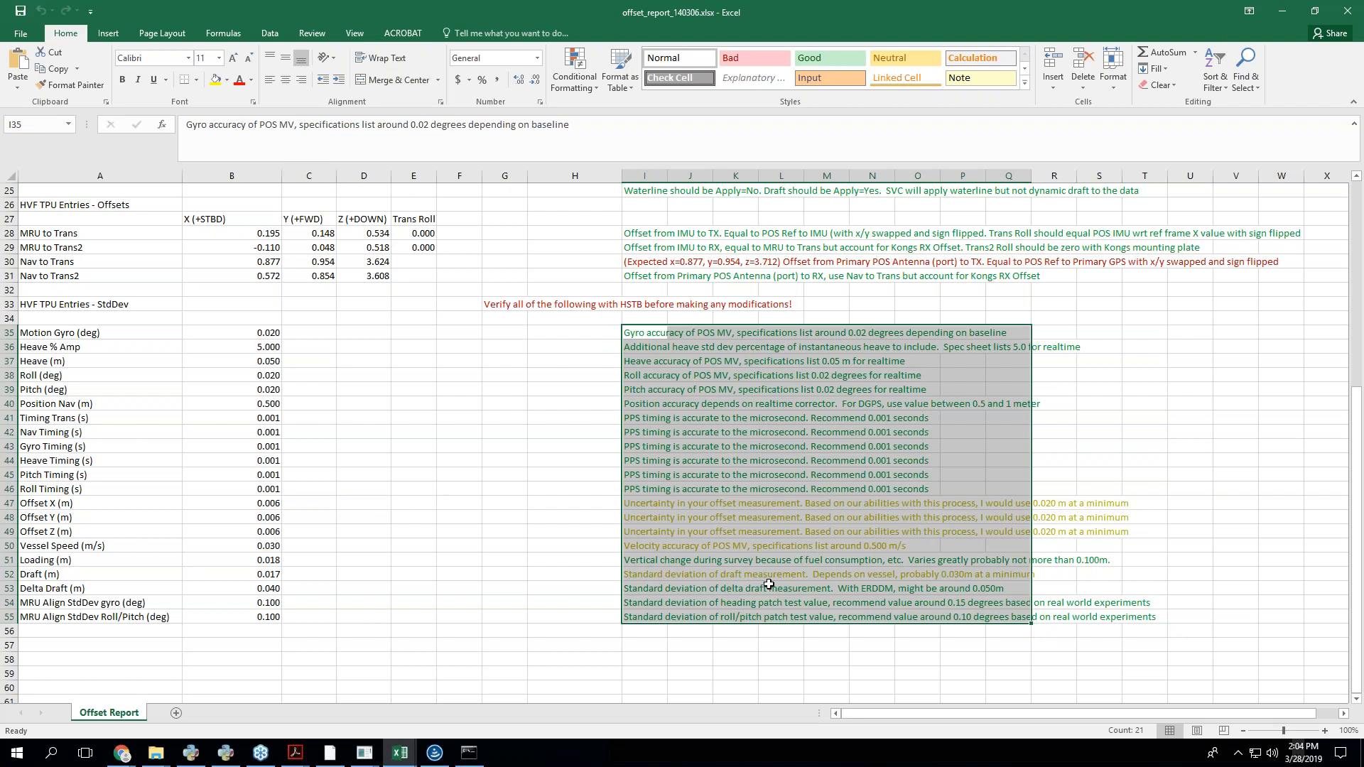
pyautogui.click(649, 488)
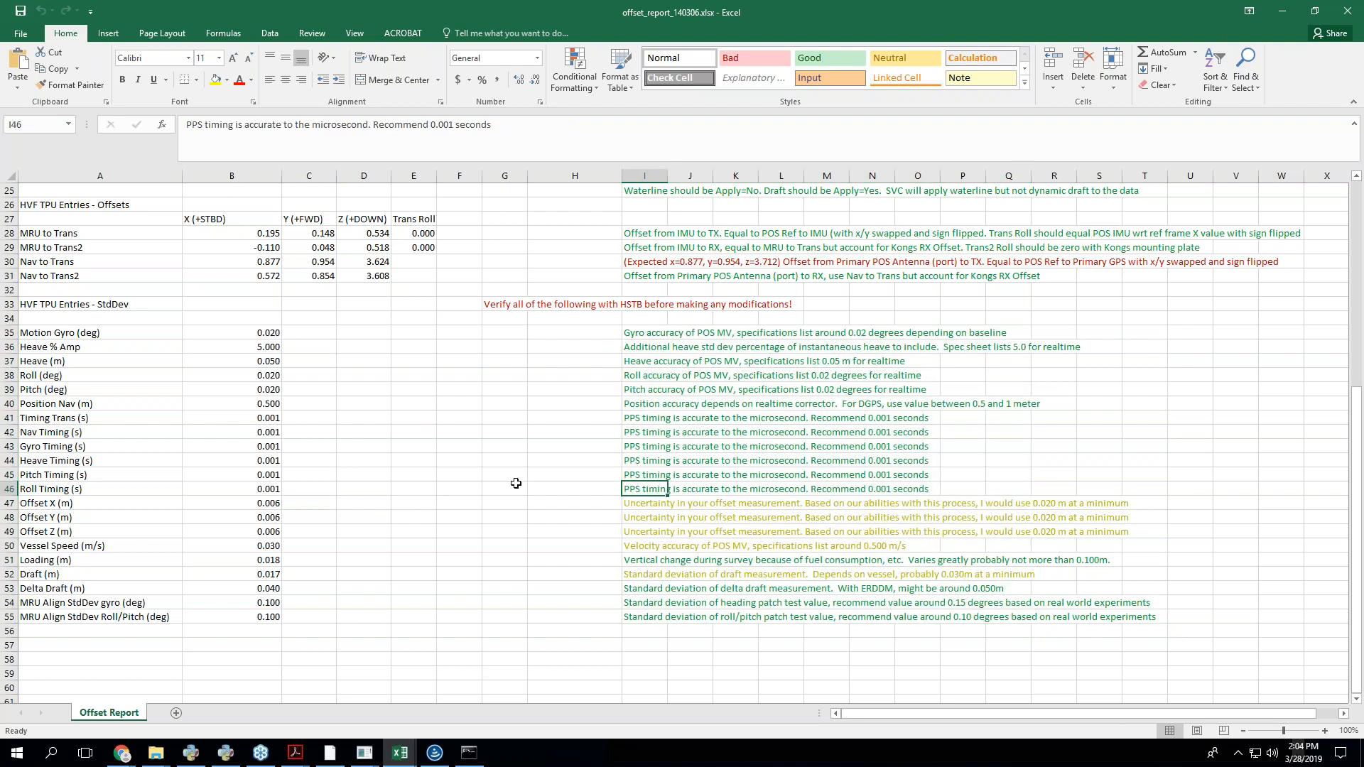
# - Check the Motion Gyro, Heave, Roll and Pitch values against their accuracy notes, and go back to the report's header rows
pyautogui.scroll(1, 516, 484)
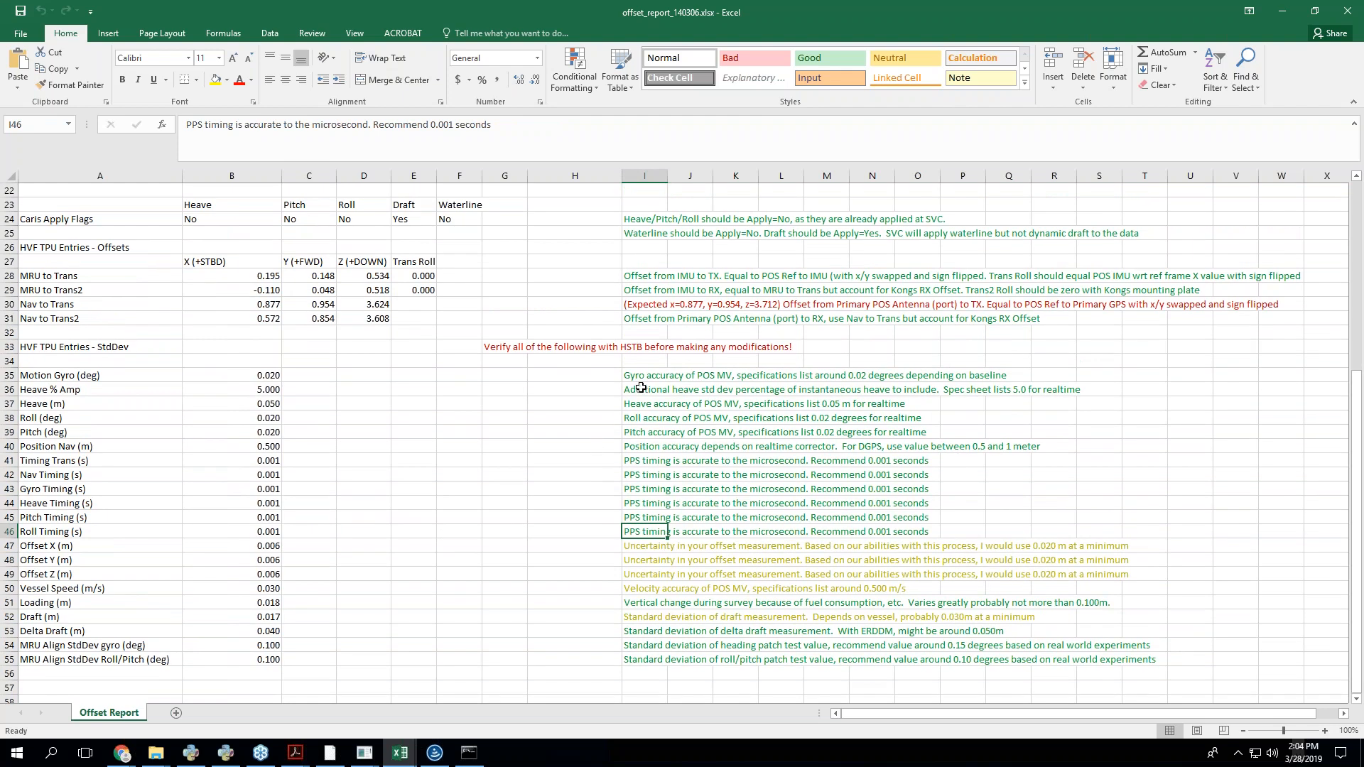
pyautogui.click(641, 378)
pyautogui.moveTo(224, 378); pyautogui.dragTo(813, 423)
pyautogui.click(595, 431)
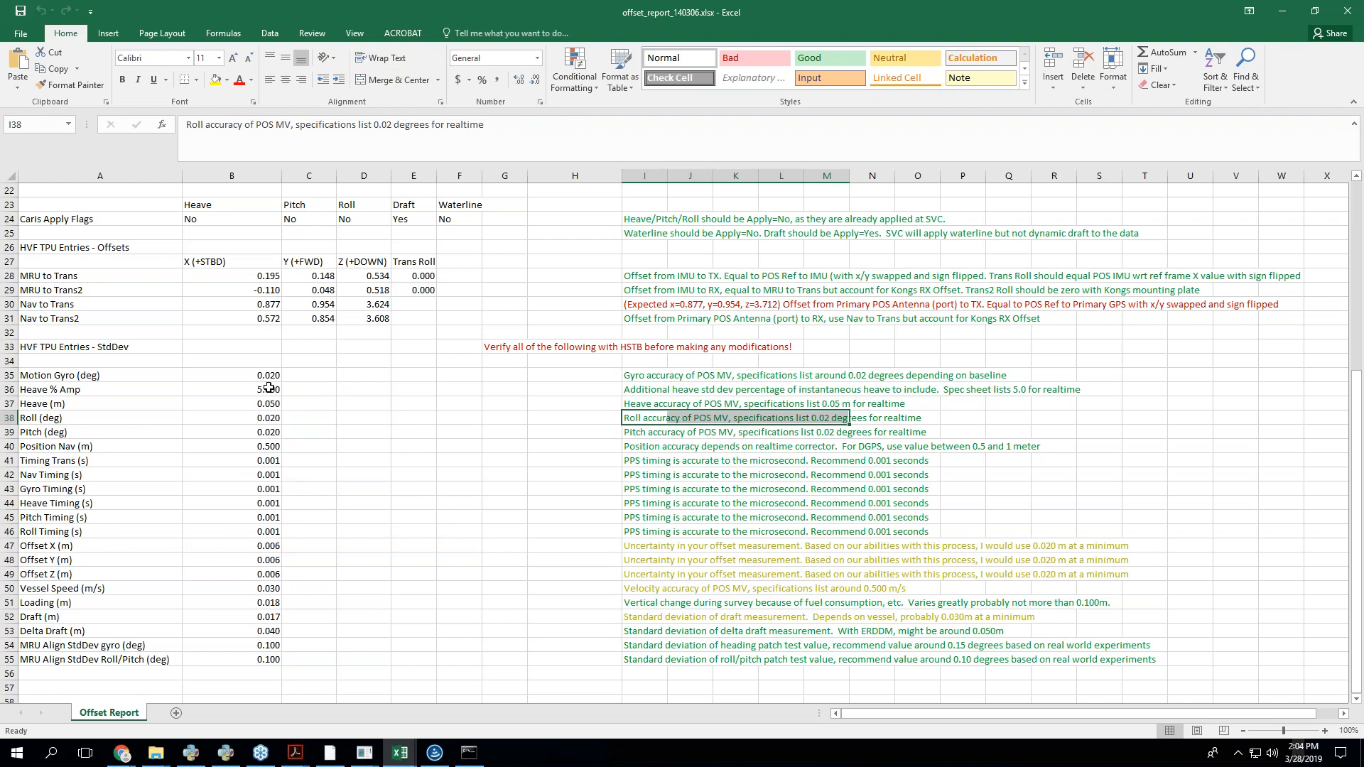
pyautogui.moveTo(270, 377); pyautogui.dragTo(667, 439)
pyautogui.scroll(5, 562, 491)
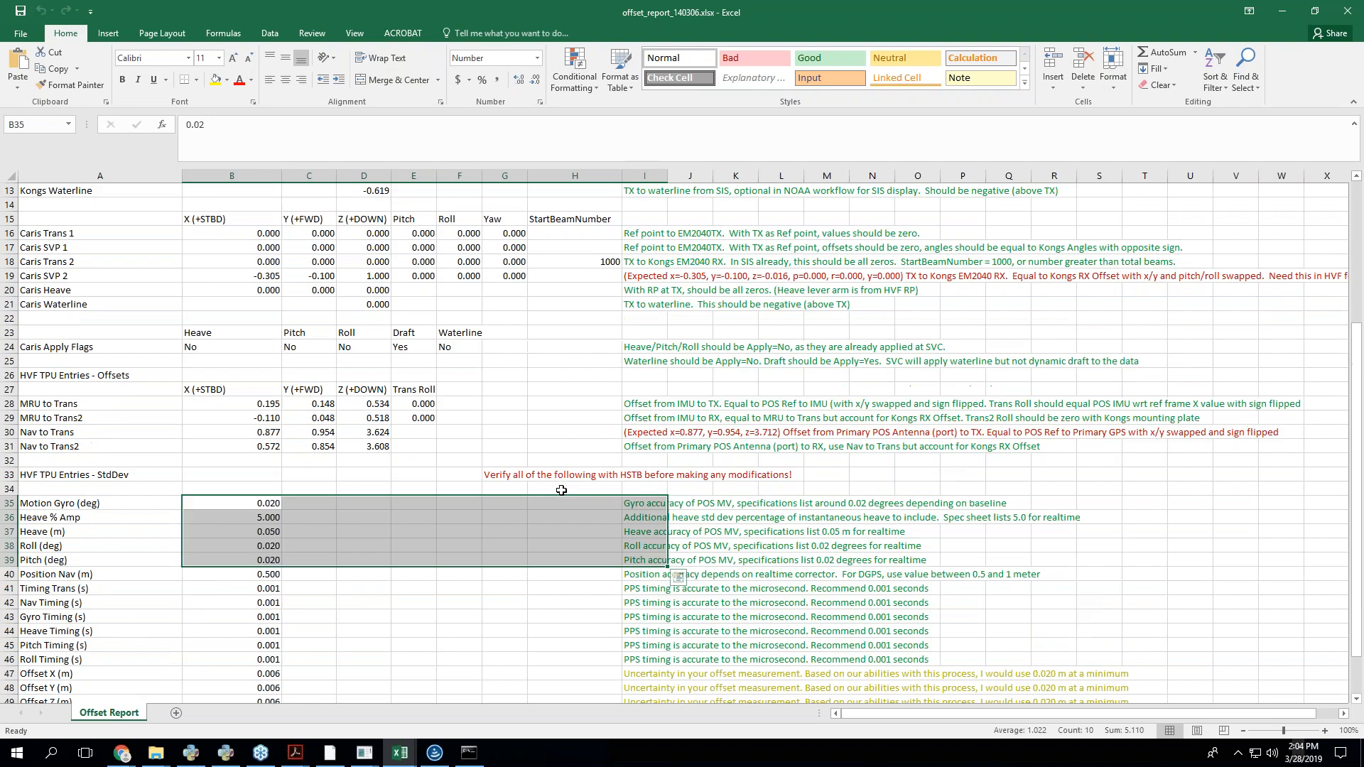
pyautogui.scroll(2, 562, 490)
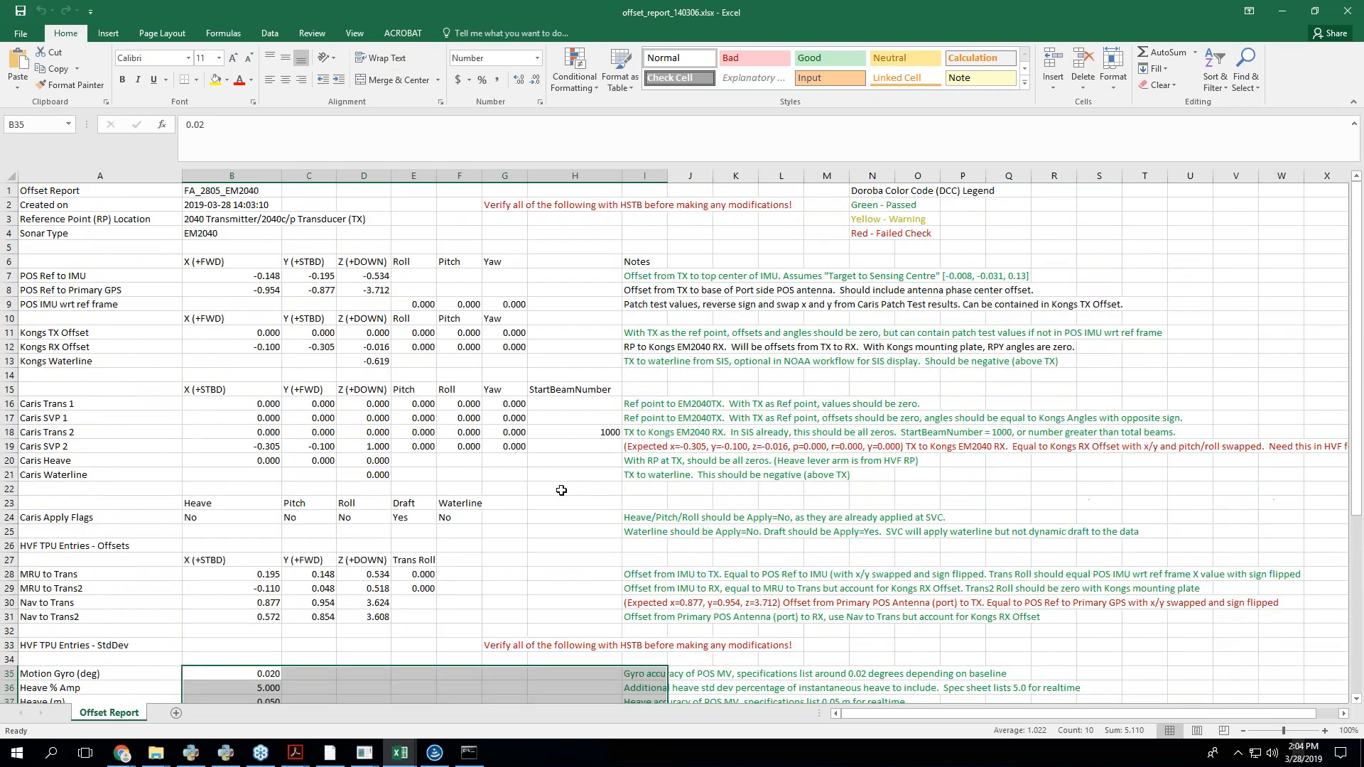
# - Close the offset report workbook, switch to Charlene and start creating a launch transfer drive
pyautogui.scroll(-1, 561, 490)
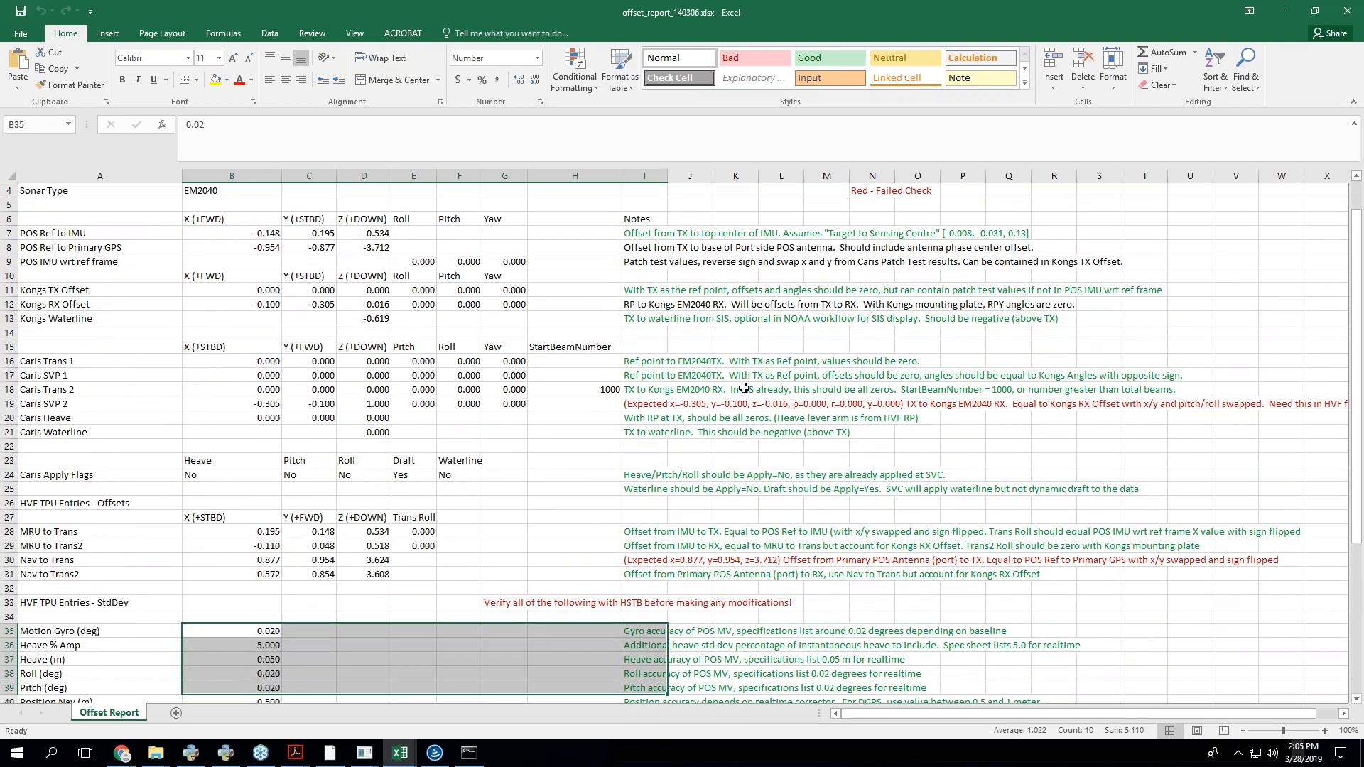
pyautogui.click(1354, 13)
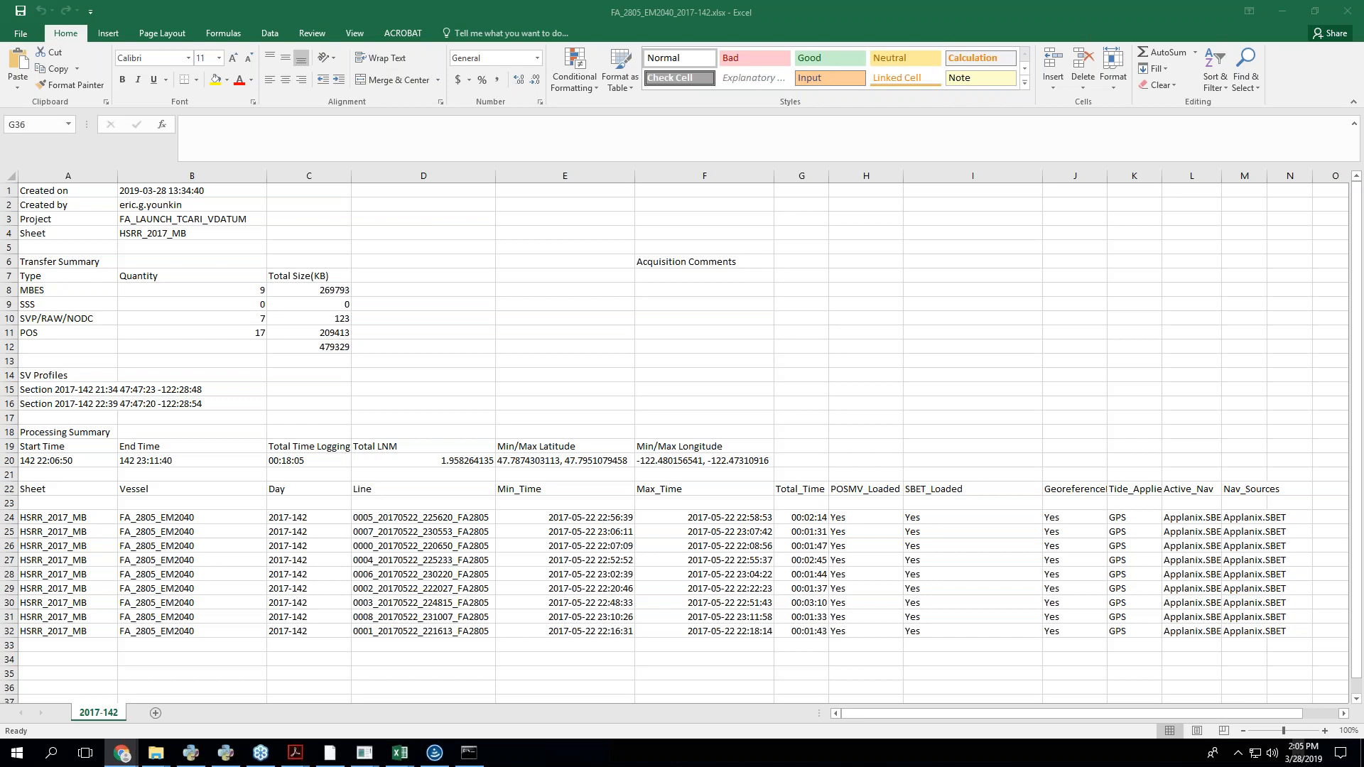
pyautogui.moveTo(365, 751)
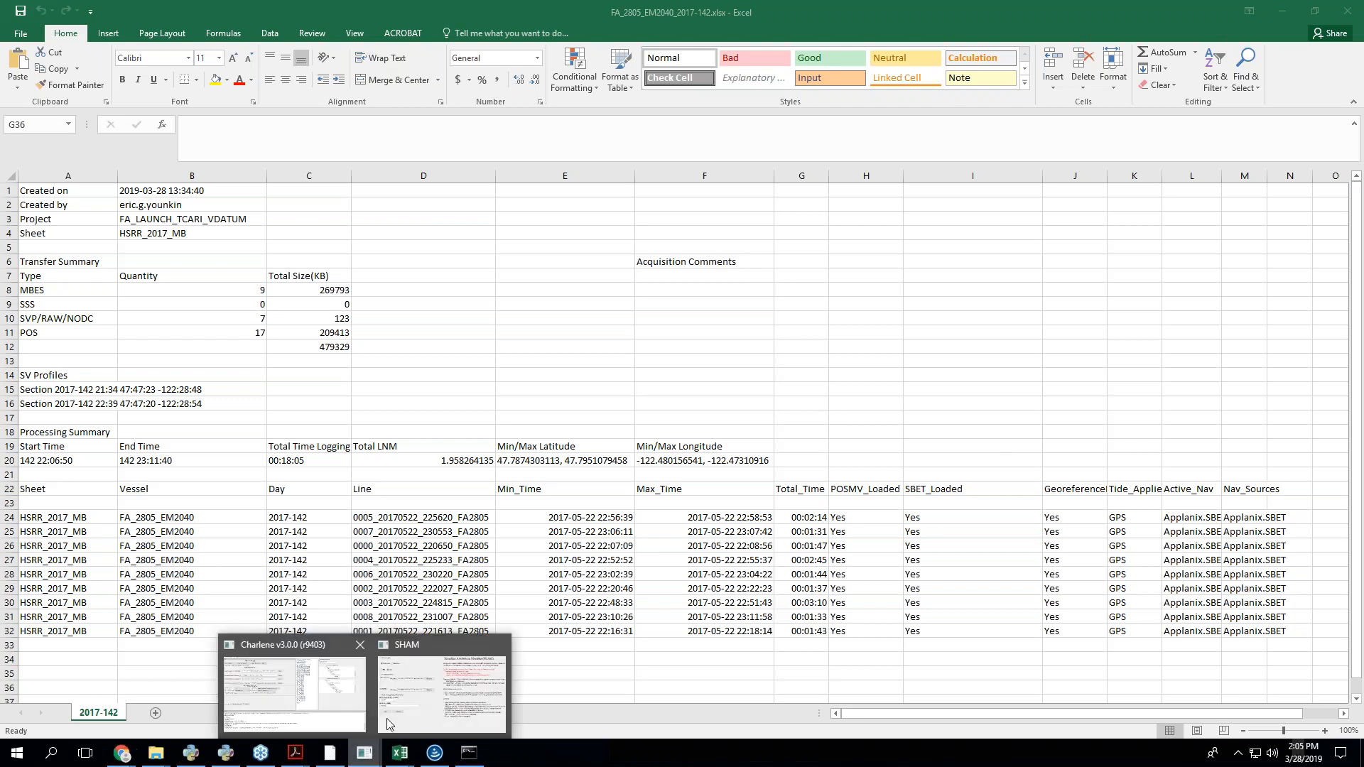
pyautogui.click(317, 695)
pyautogui.click(92, 24)
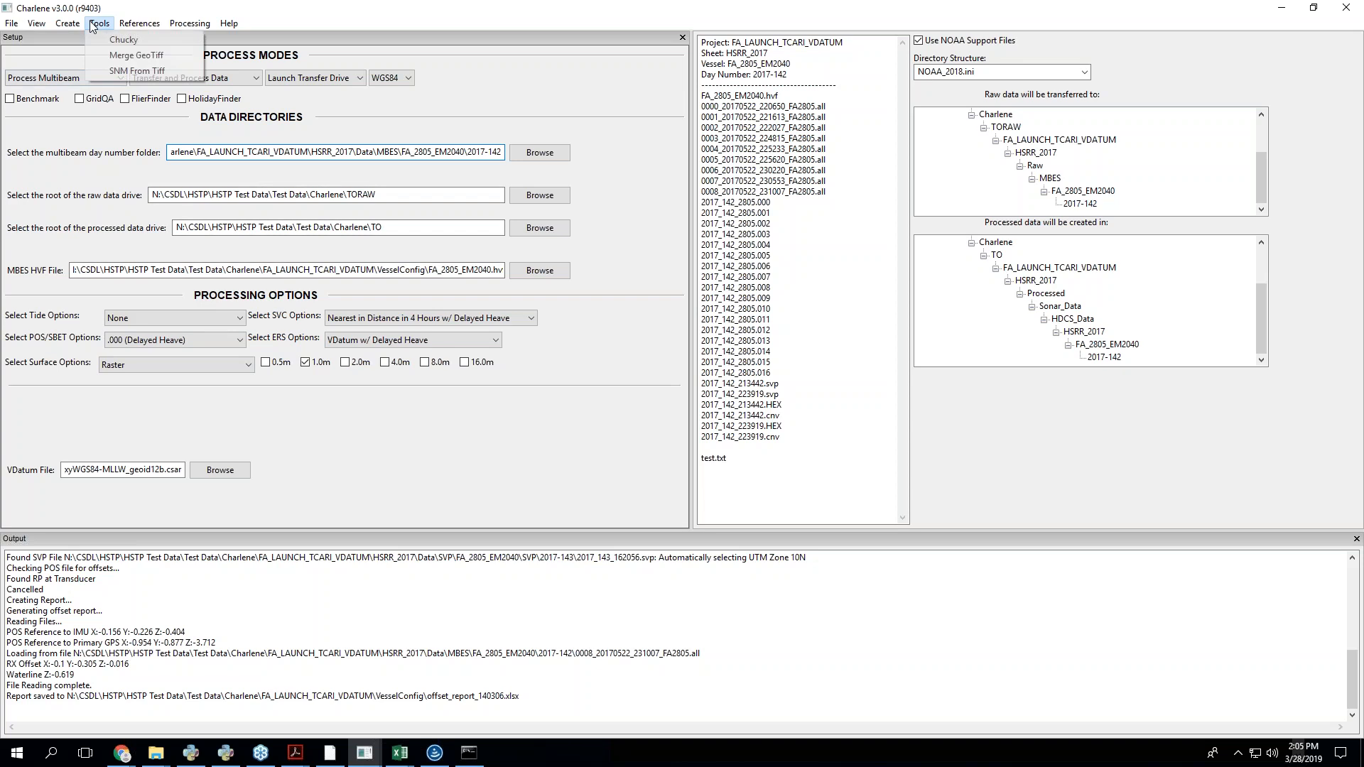
pyautogui.moveTo(68, 24)
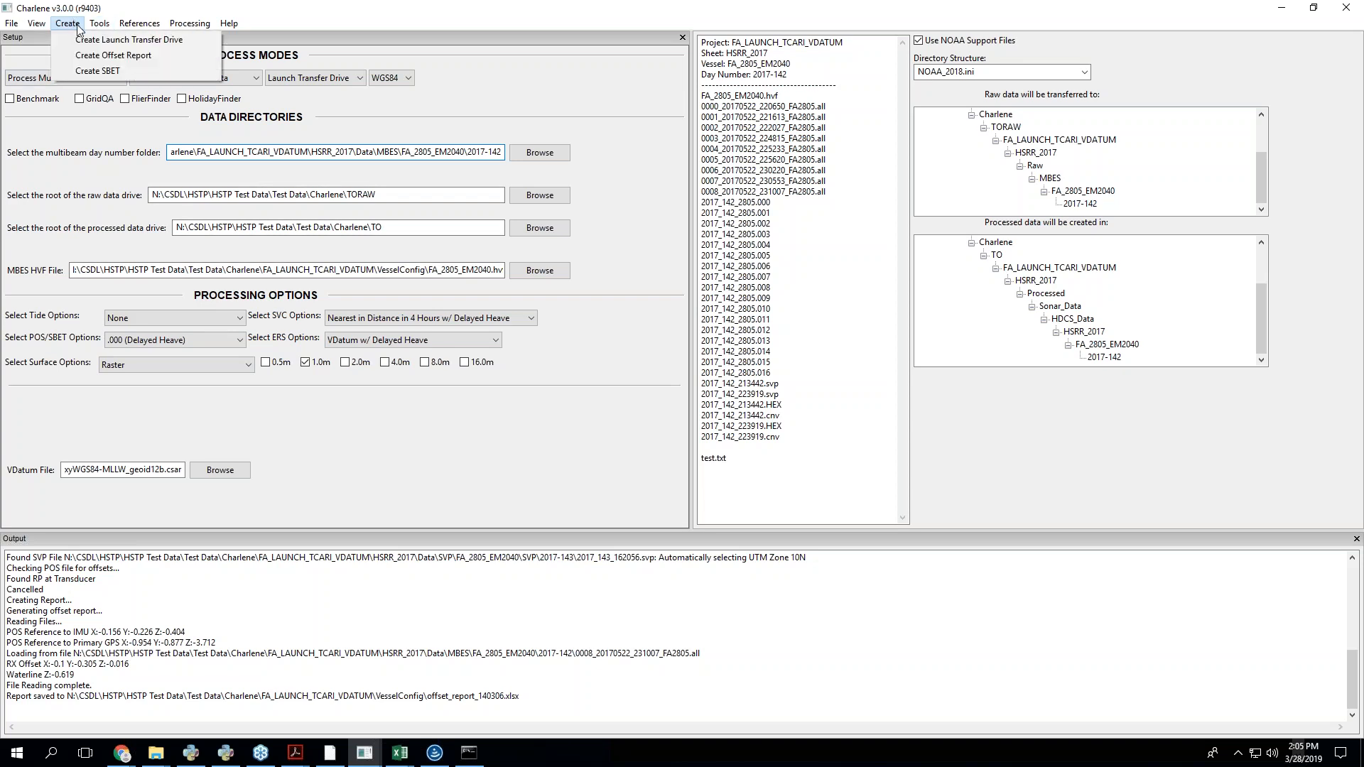
pyautogui.click(118, 41)
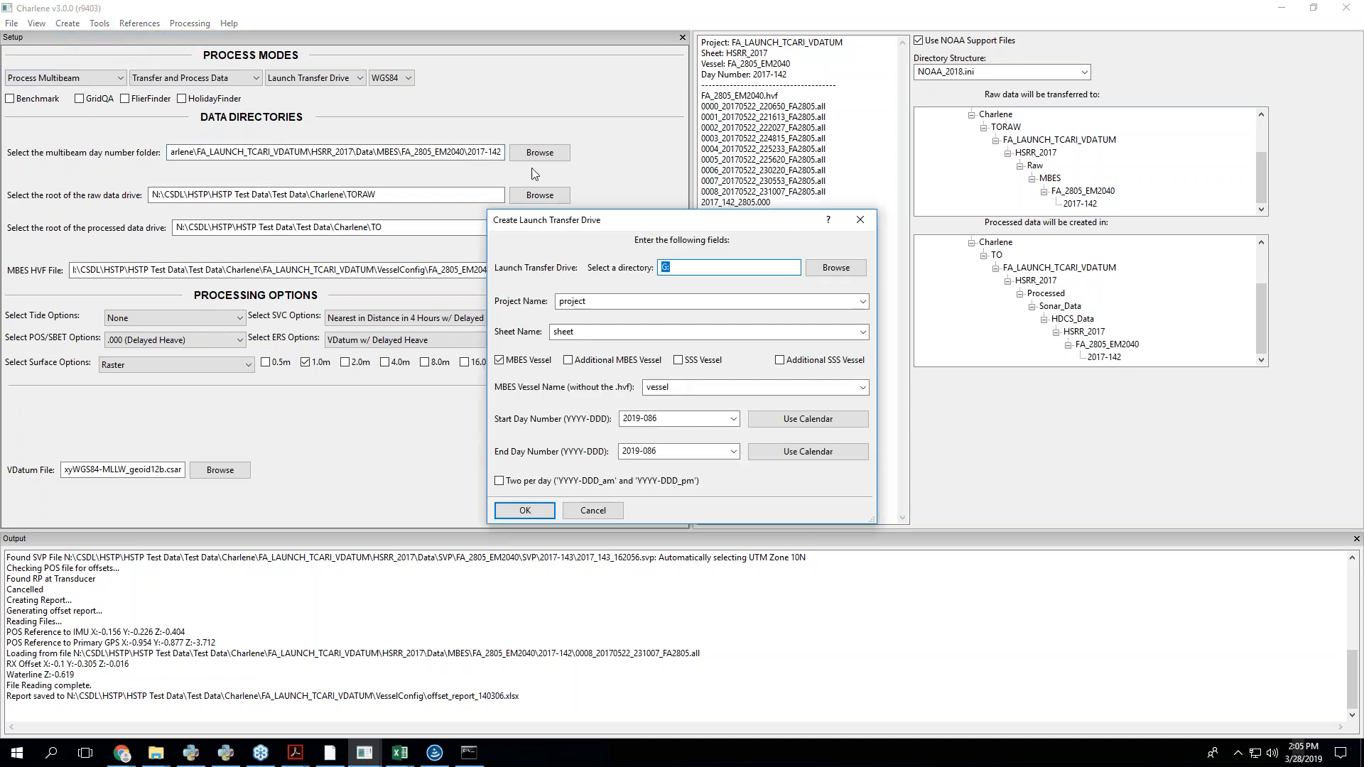
# - Go through the transfer drive's project name, sheet name, vessel name and start day number fields
pyautogui.press('Tab')
pyautogui.press('Tab')
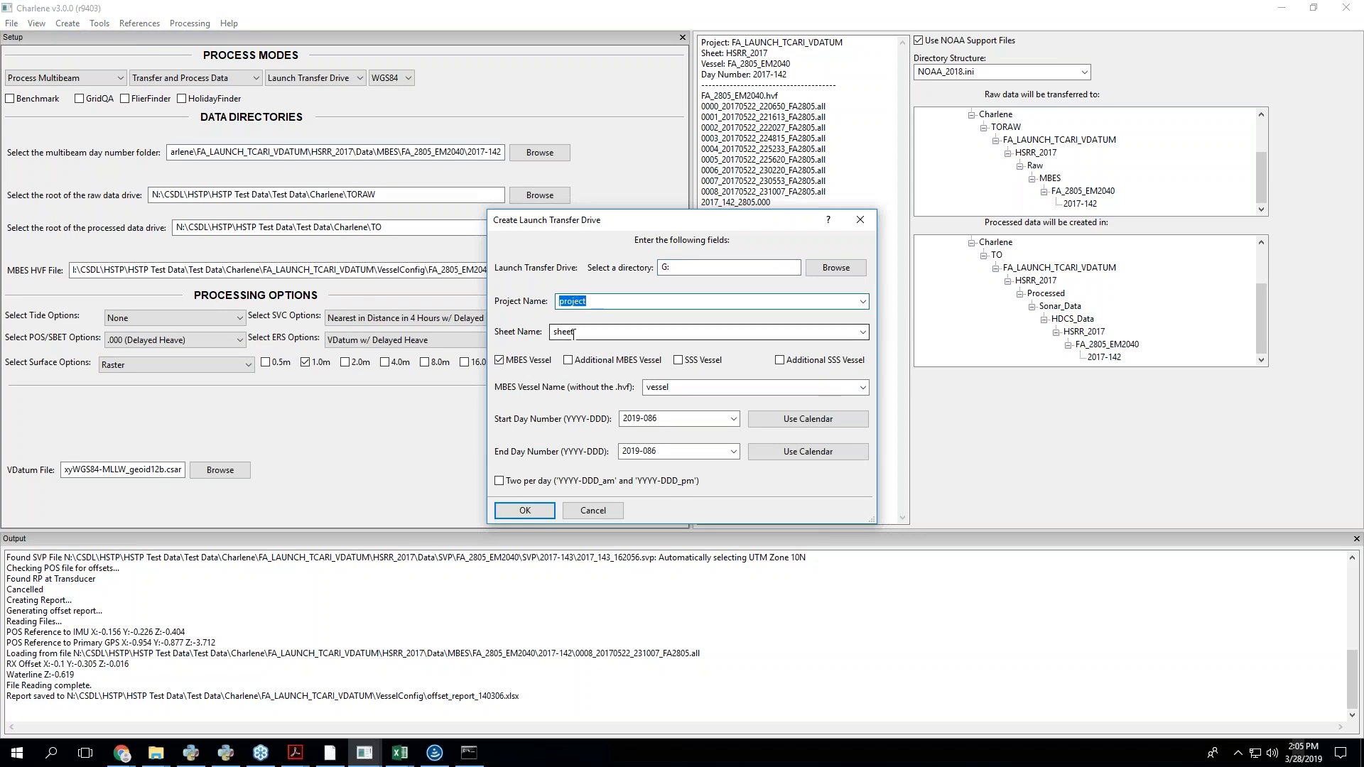
pyautogui.press('Tab')
pyautogui.press('Tab')
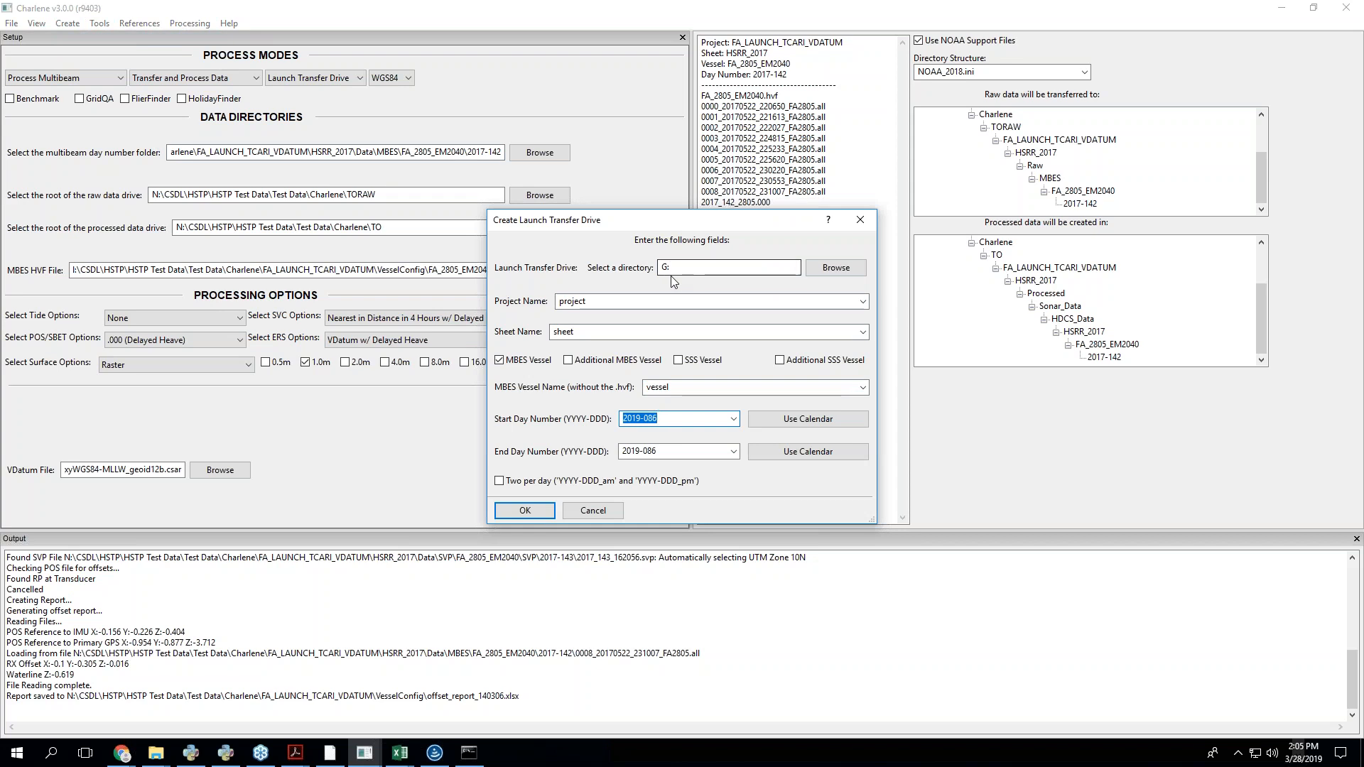
# - Browse the Seagate Expansion Drive (G:) folders for the launch transfer drive directory, and leave the folder selection without accepting it
pyautogui.moveTo(671, 266); pyautogui.dragTo(623, 263)
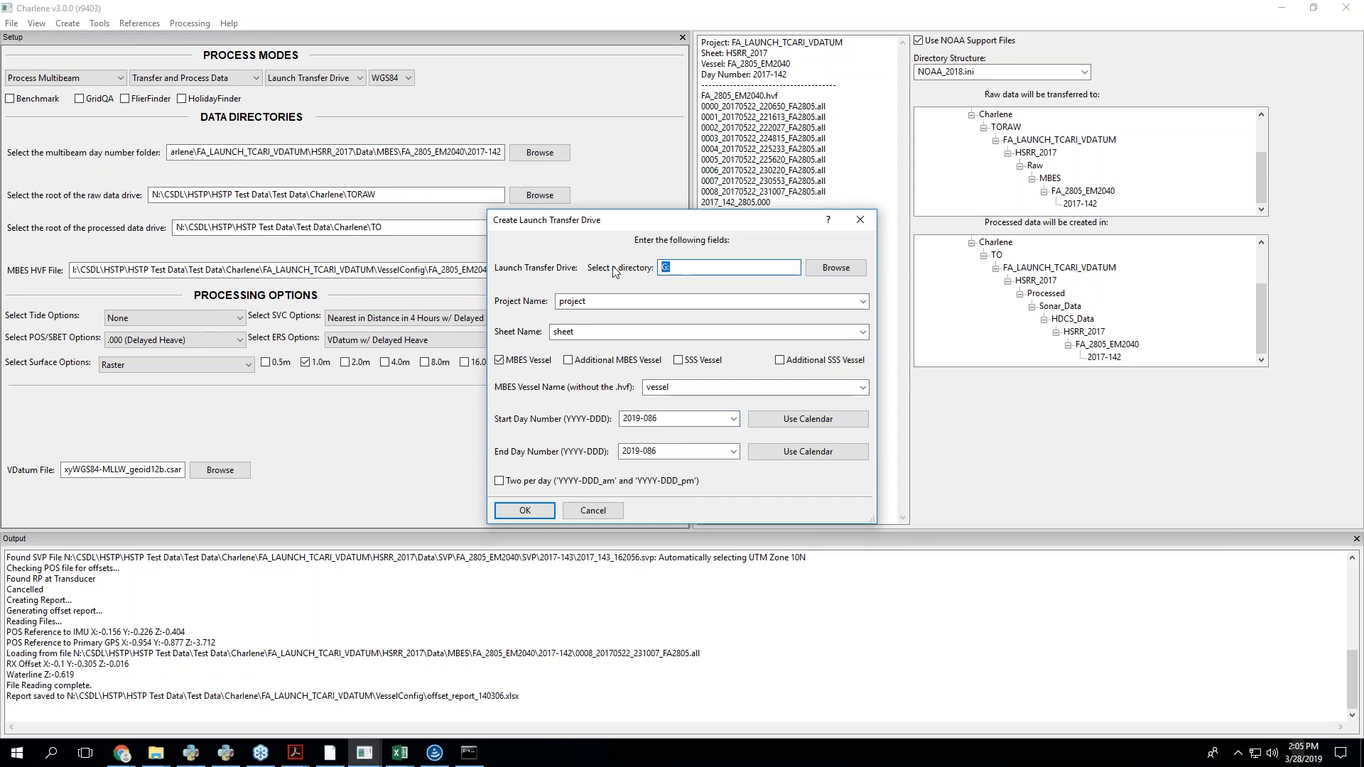
pyautogui.click(819, 275)
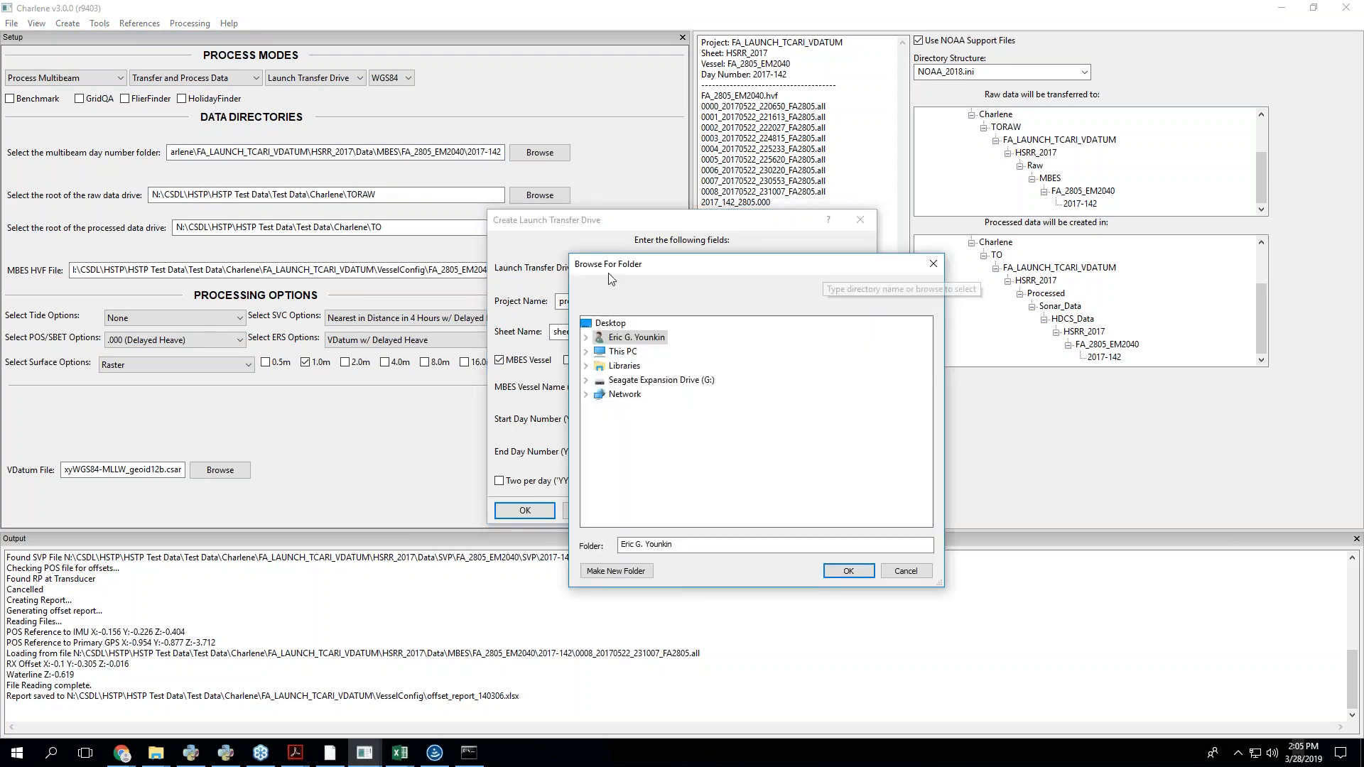
pyautogui.moveTo(685, 278); pyautogui.dragTo(1039, 208)
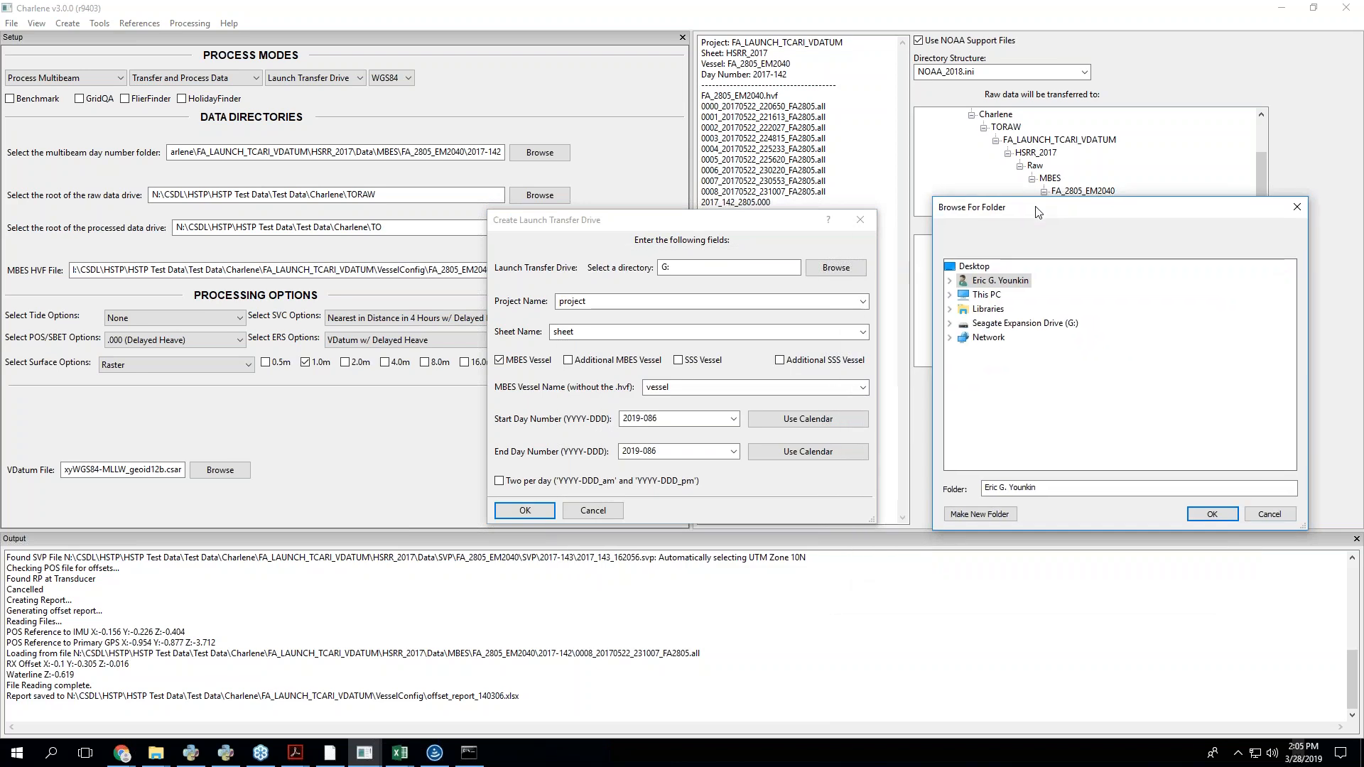
pyautogui.doubleClick(1022, 324)
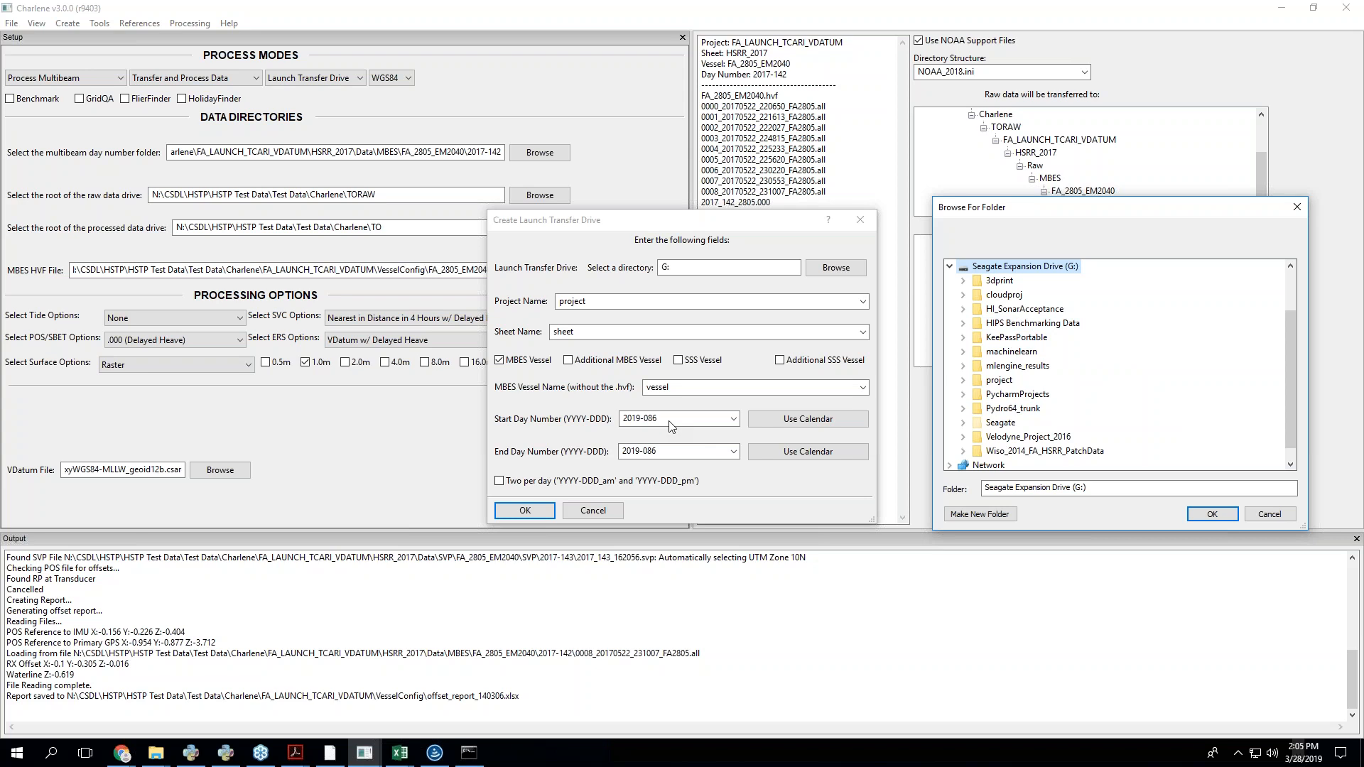
pyautogui.click(1285, 517)
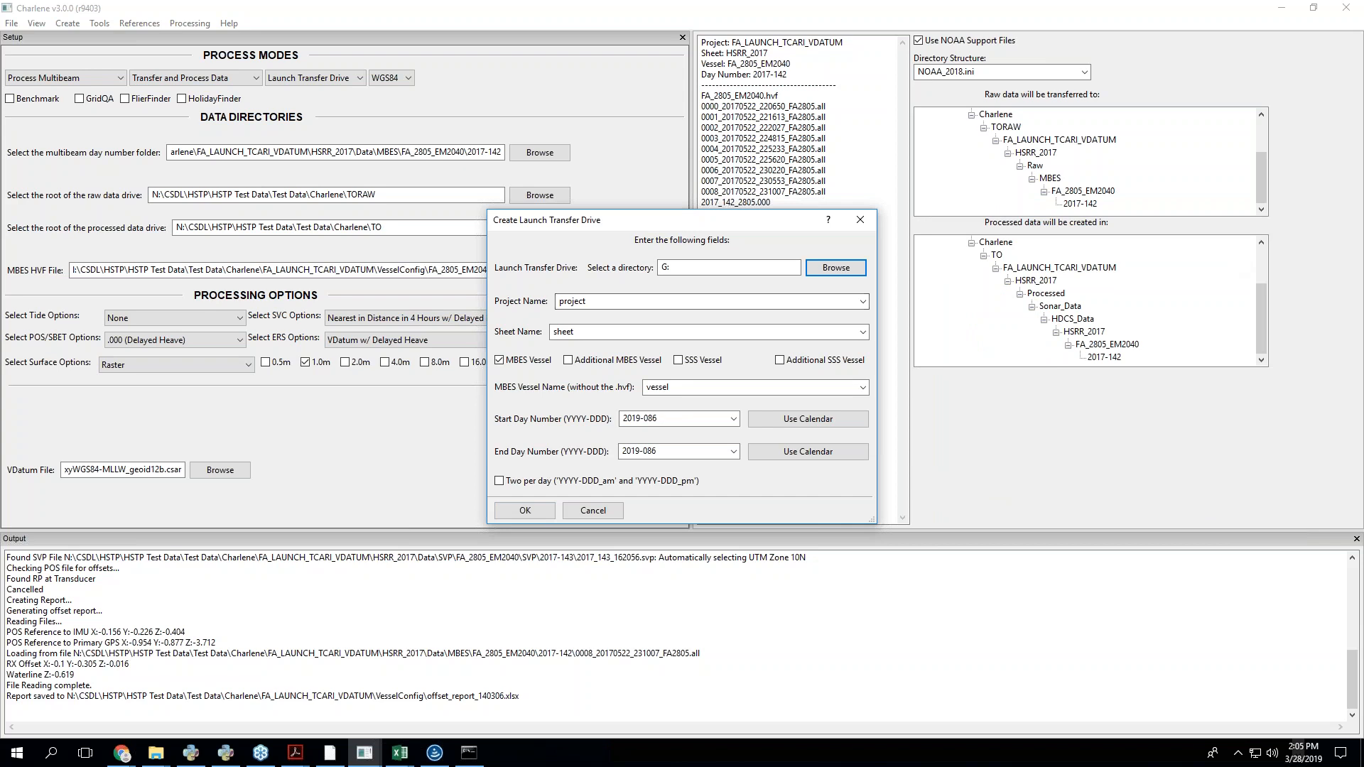
# - Switch to File Explorer and open project\sheet\Data on the Seagate Expansion Drive (G:) to examine the folder structure
pyautogui.click(155, 755)
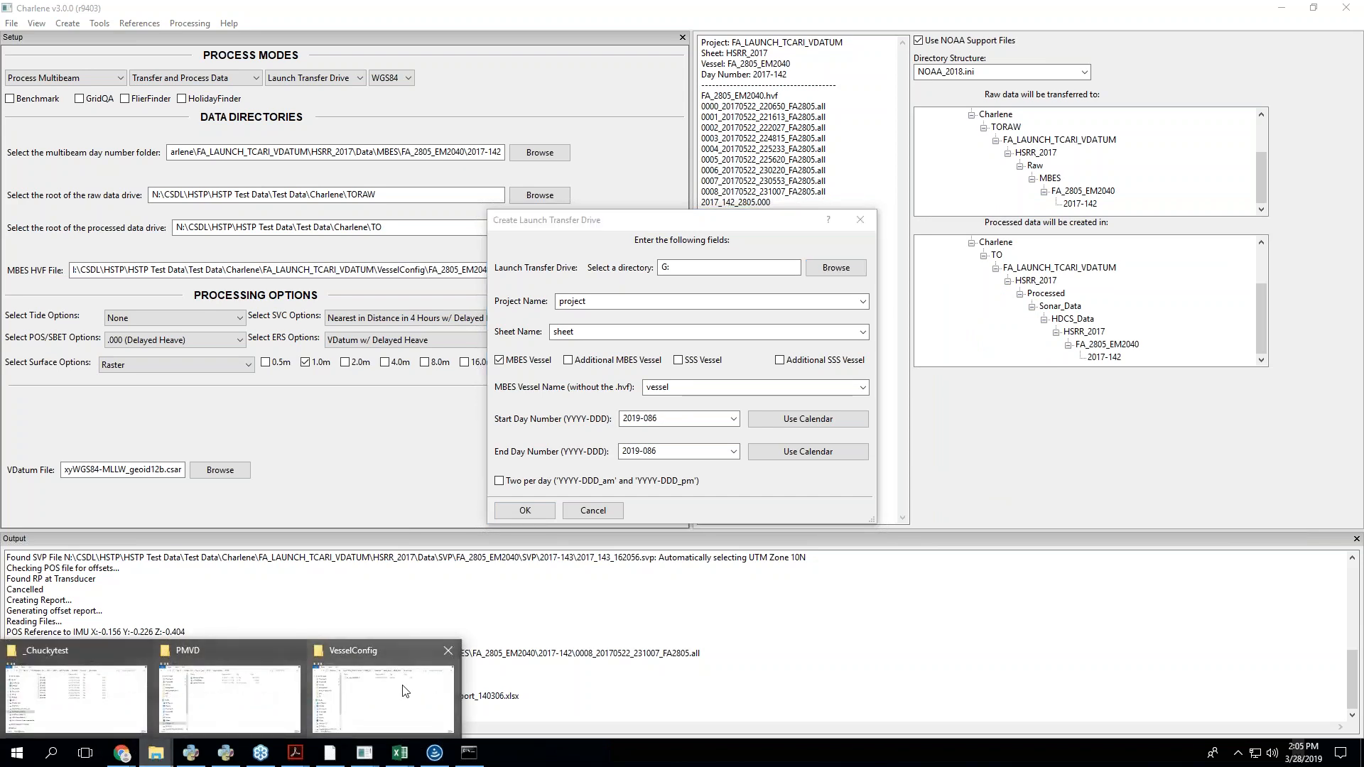
pyautogui.click(399, 694)
pyautogui.moveTo(811, 211); pyautogui.dragTo(1233, 179)
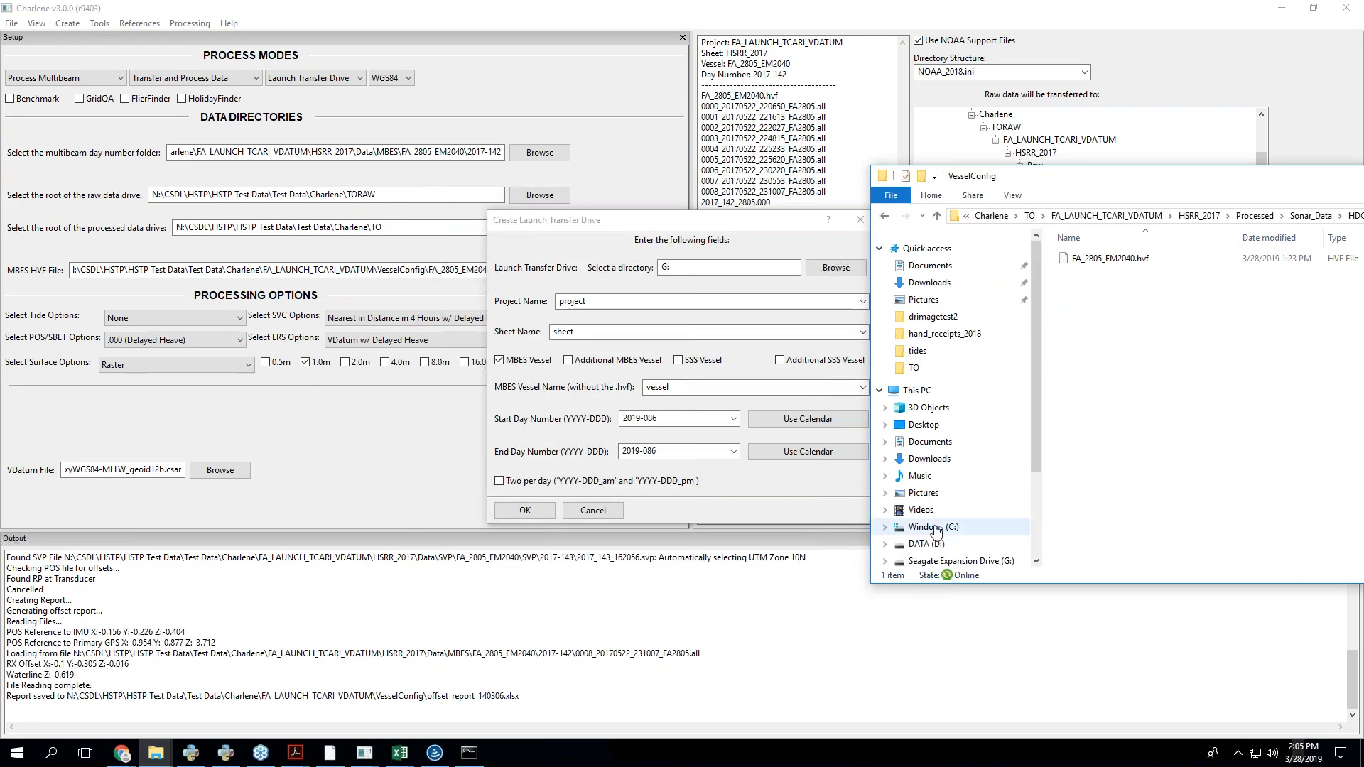
pyautogui.scroll(-1, 945, 530)
pyautogui.click(959, 498)
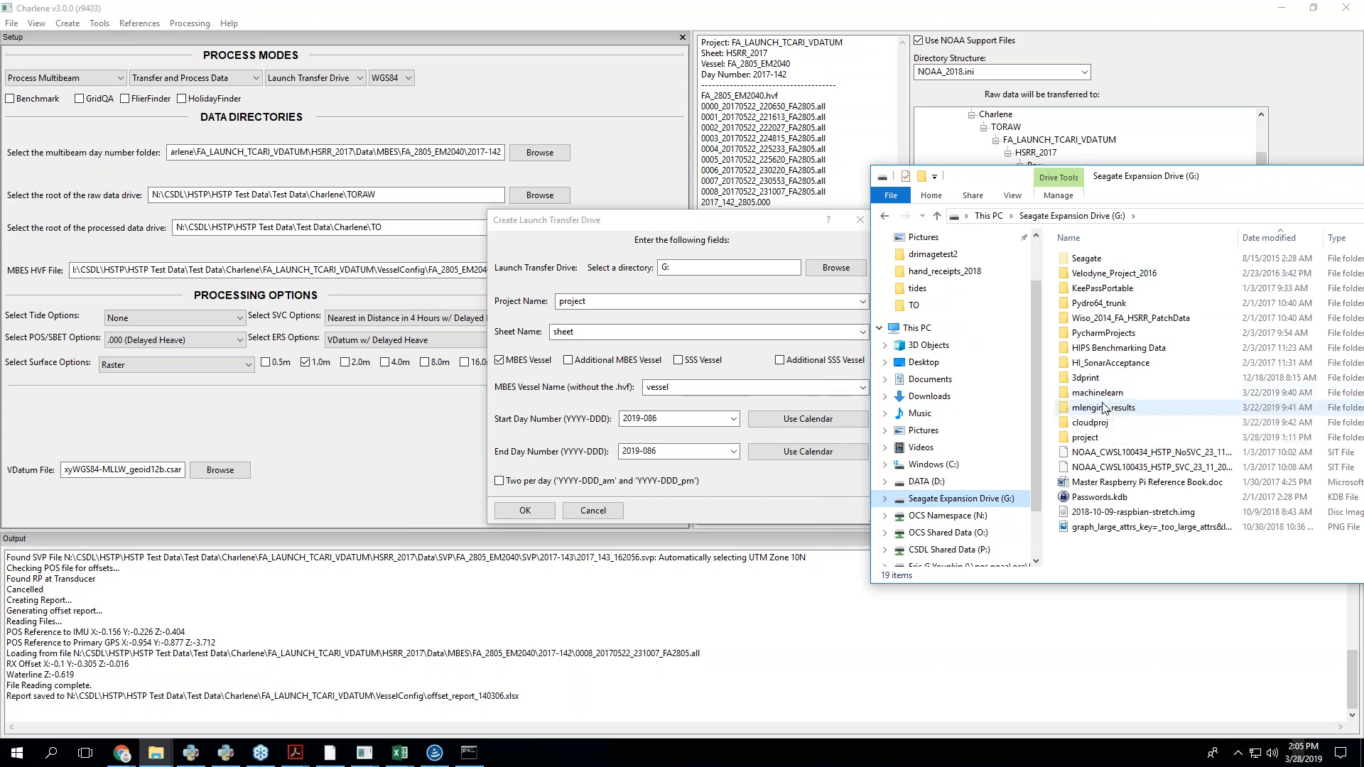
pyautogui.doubleClick(1104, 439)
pyautogui.doubleClick(1094, 260)
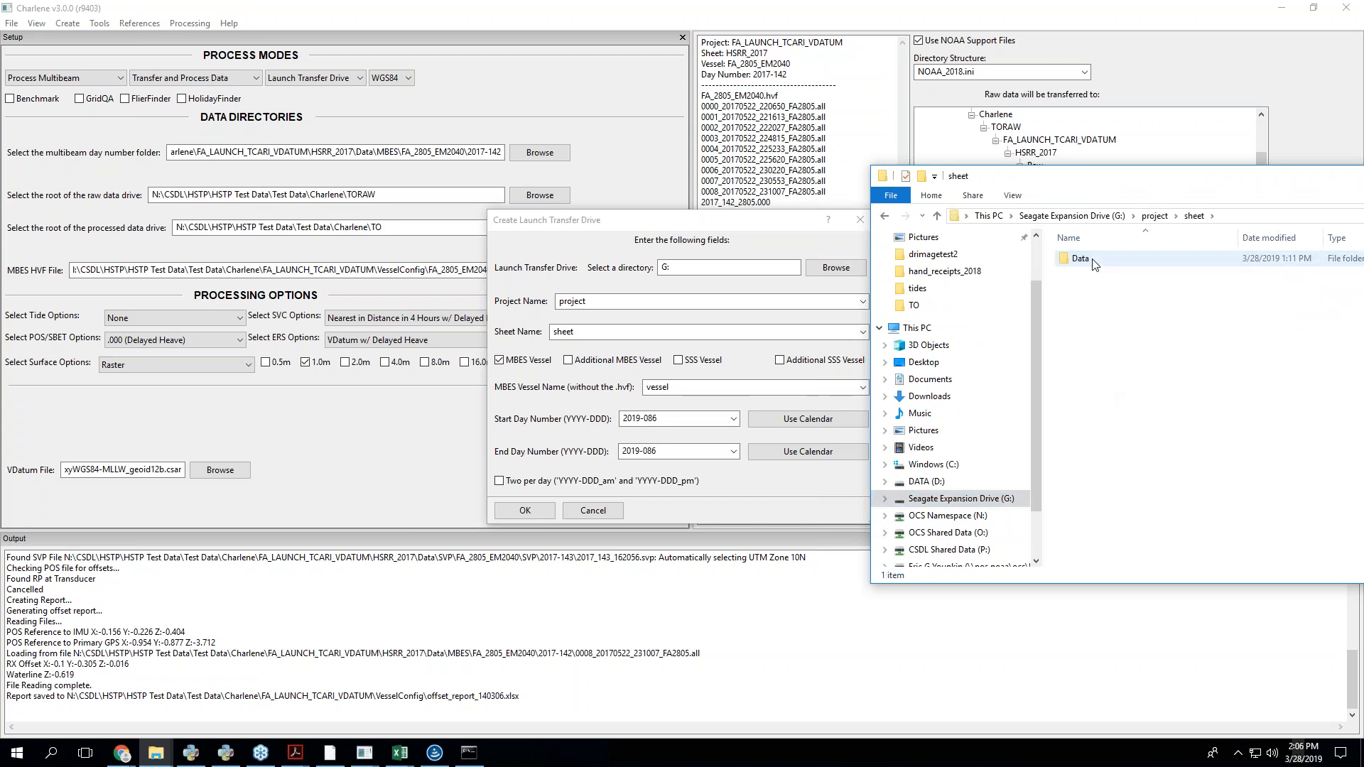
pyautogui.doubleClick(1094, 263)
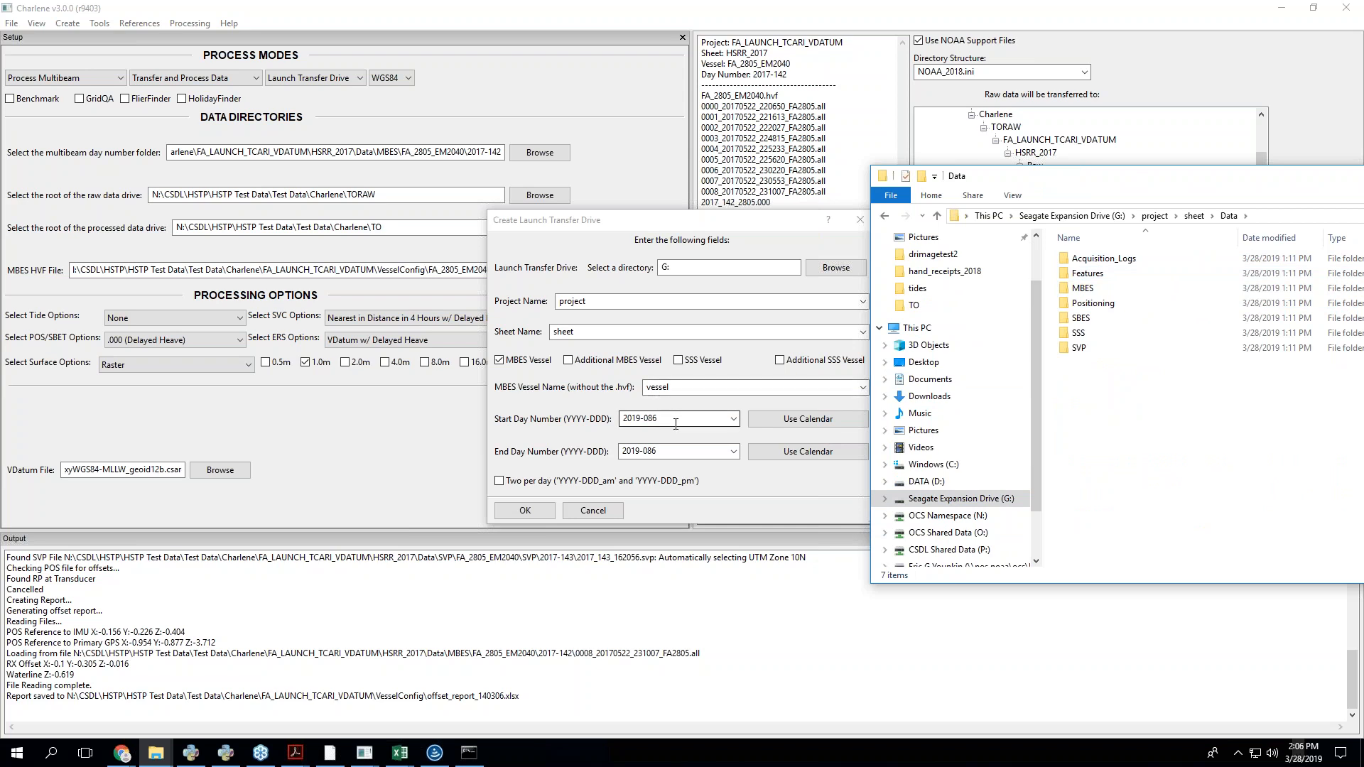
# - Set both the start and end day numbers to 2019-087 and create the launch transfer drive on G:
pyautogui.click(660, 227)
pyautogui.moveTo(660, 227); pyautogui.dragTo(543, 199)
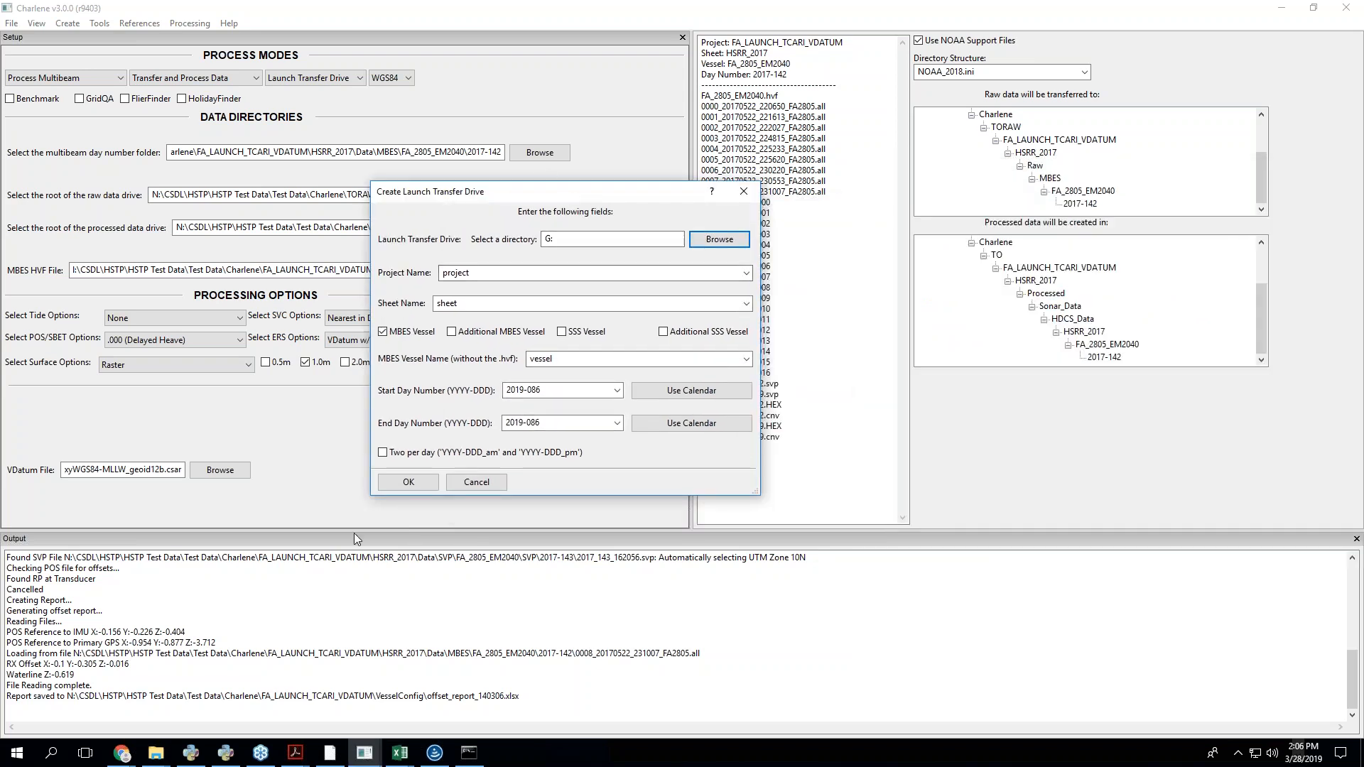
pyautogui.click(156, 753)
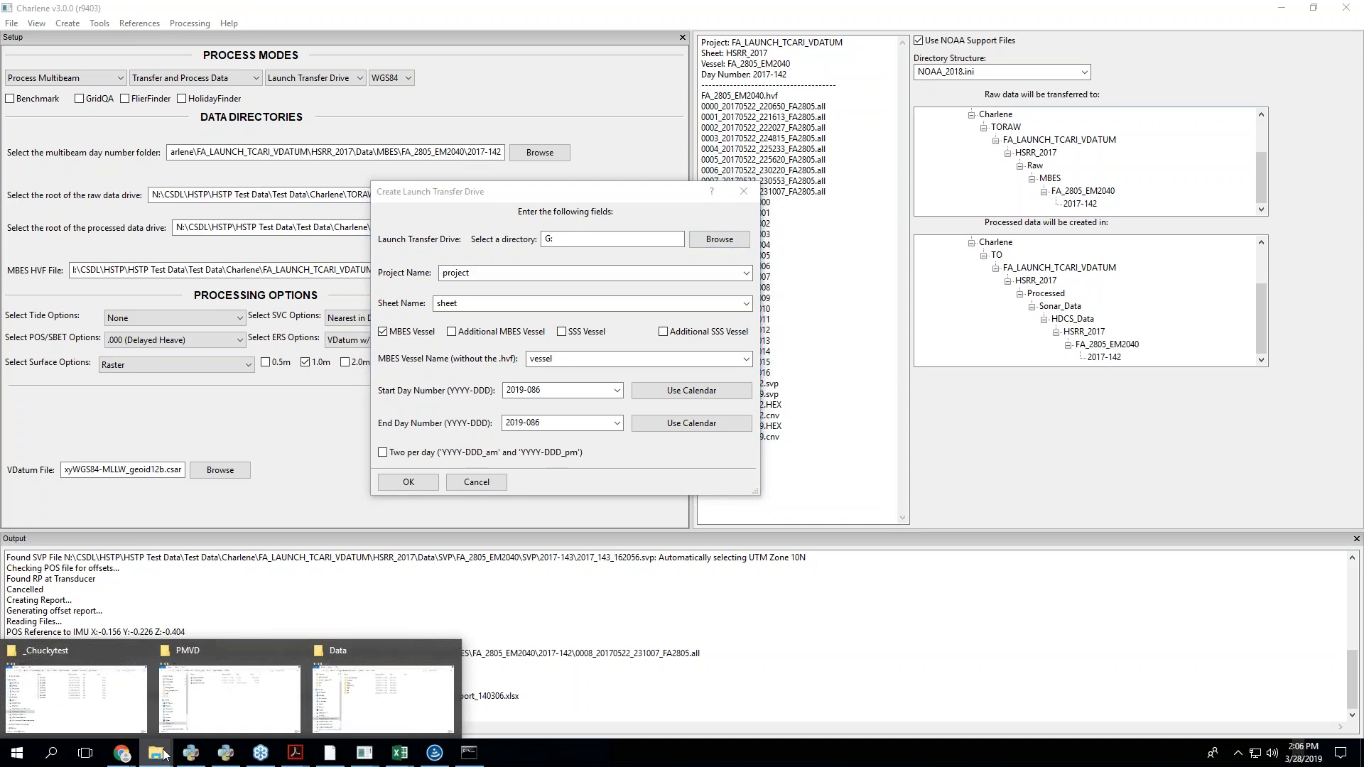
pyautogui.click(307, 698)
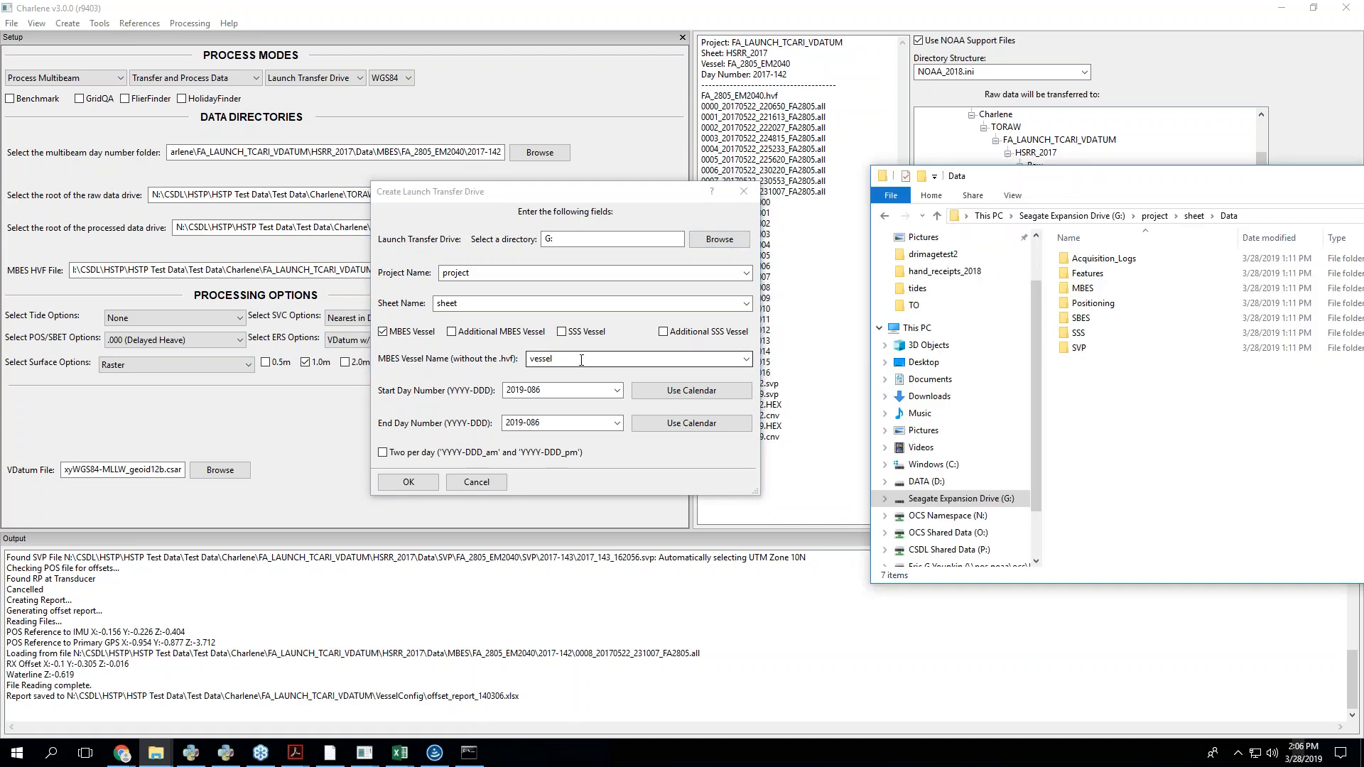
pyautogui.click(558, 391)
pyautogui.click(562, 391)
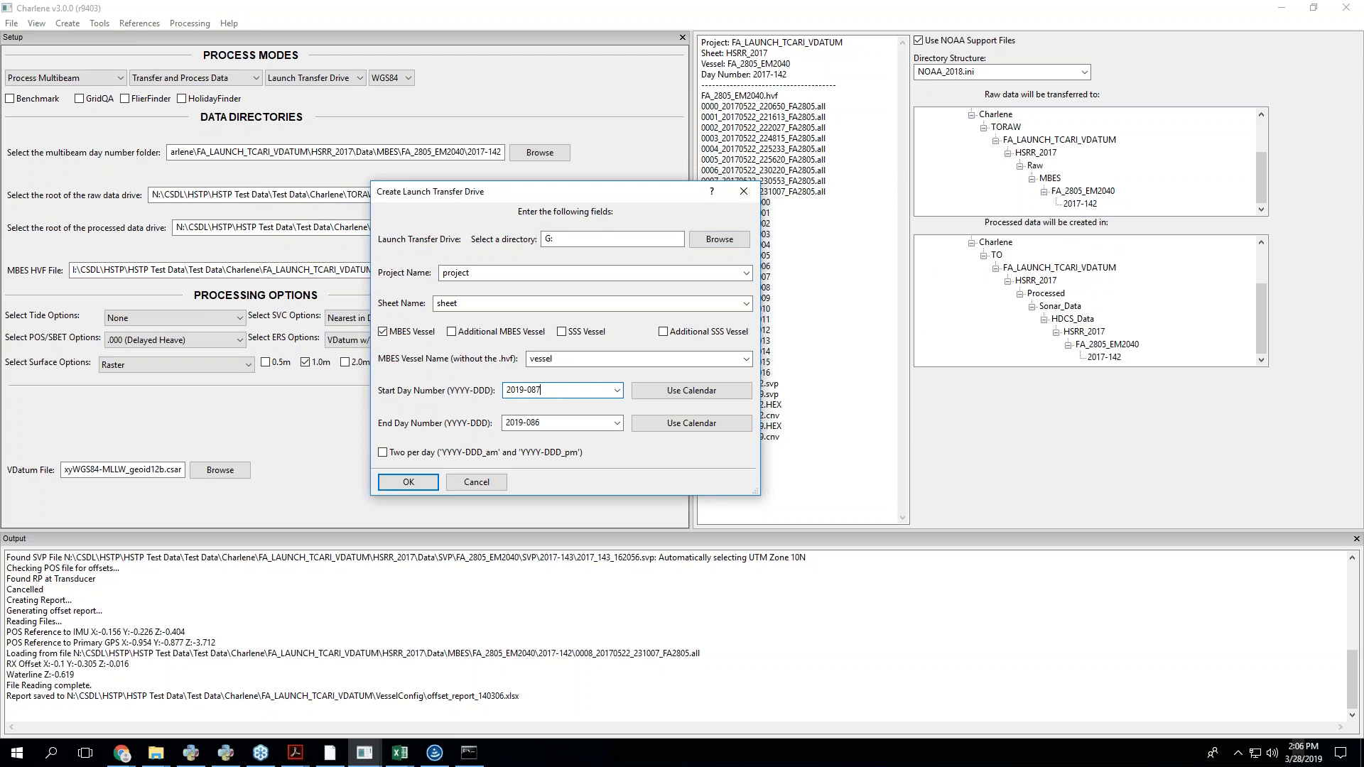
pyautogui.click(589, 421)
pyautogui.click(588, 420)
pyautogui.press('BackSpace')
pyautogui.write('7')
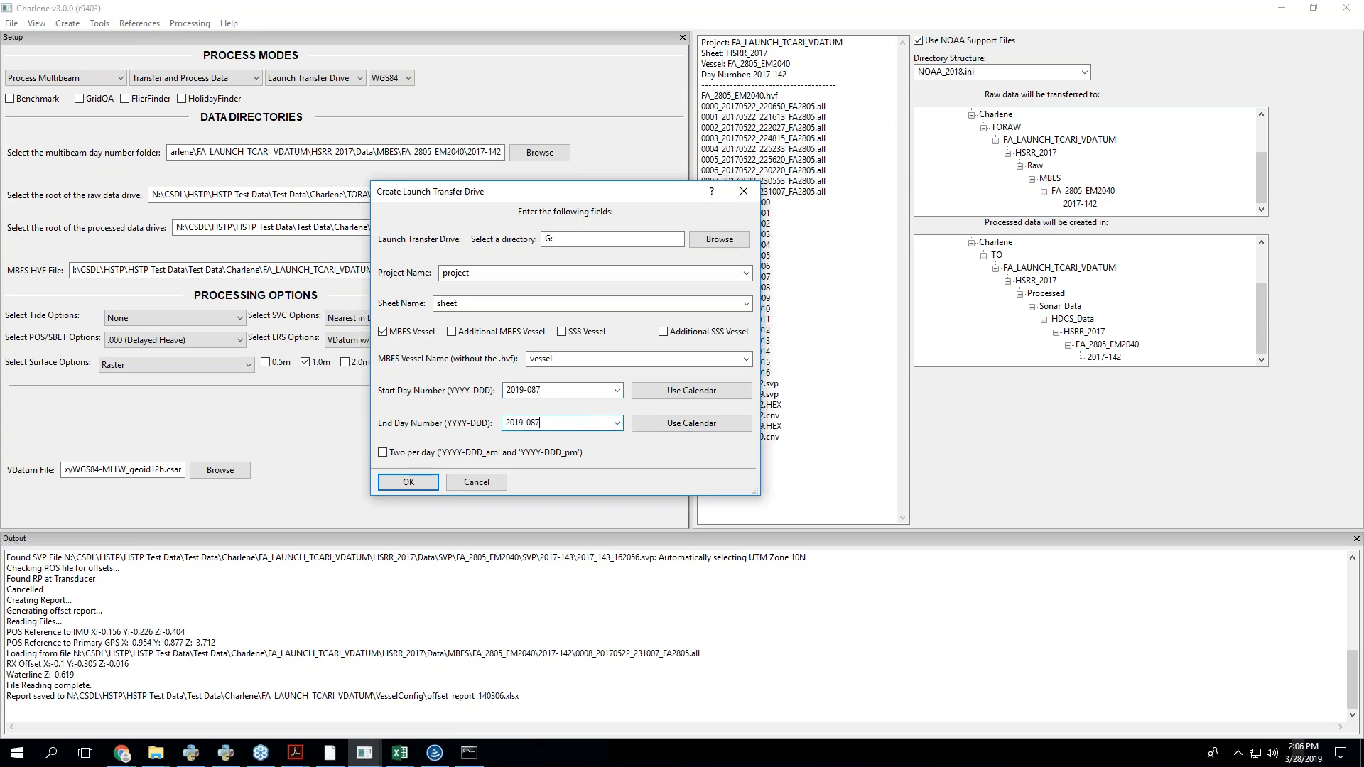
pyautogui.click(417, 483)
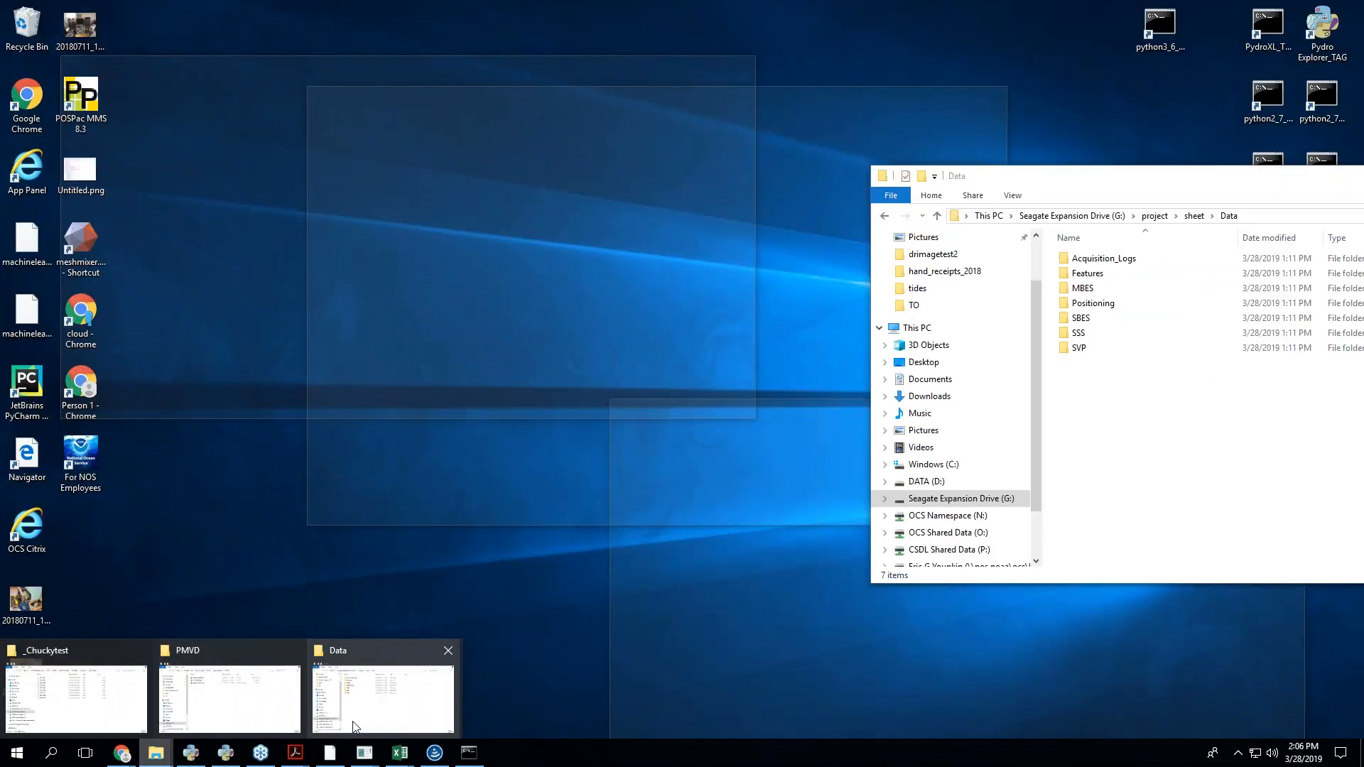
# - Open MBES\vessel inside the Data folder in File Explorer to check the day number folders
pyautogui.click(384, 698)
pyautogui.moveTo(1142, 187); pyautogui.dragTo(847, 201)
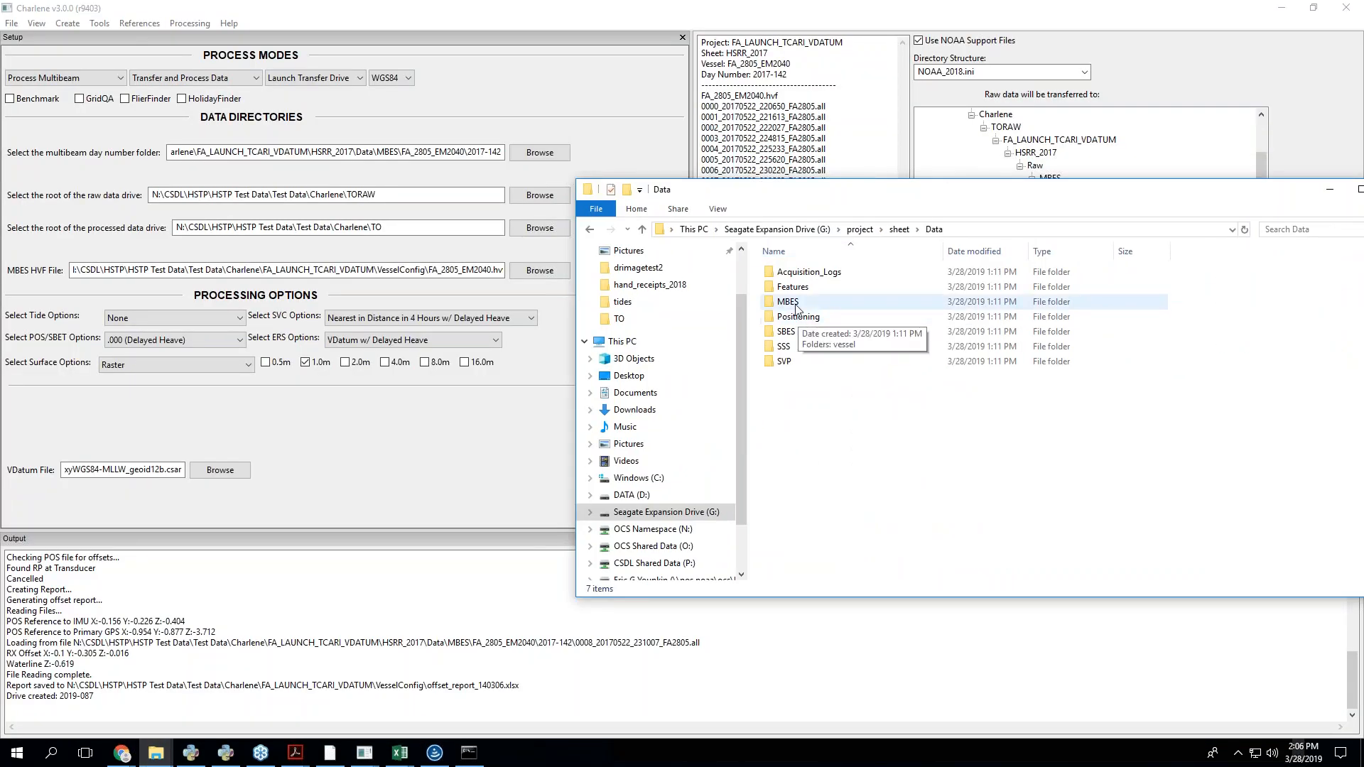
pyautogui.doubleClick(794, 302)
pyautogui.doubleClick(799, 274)
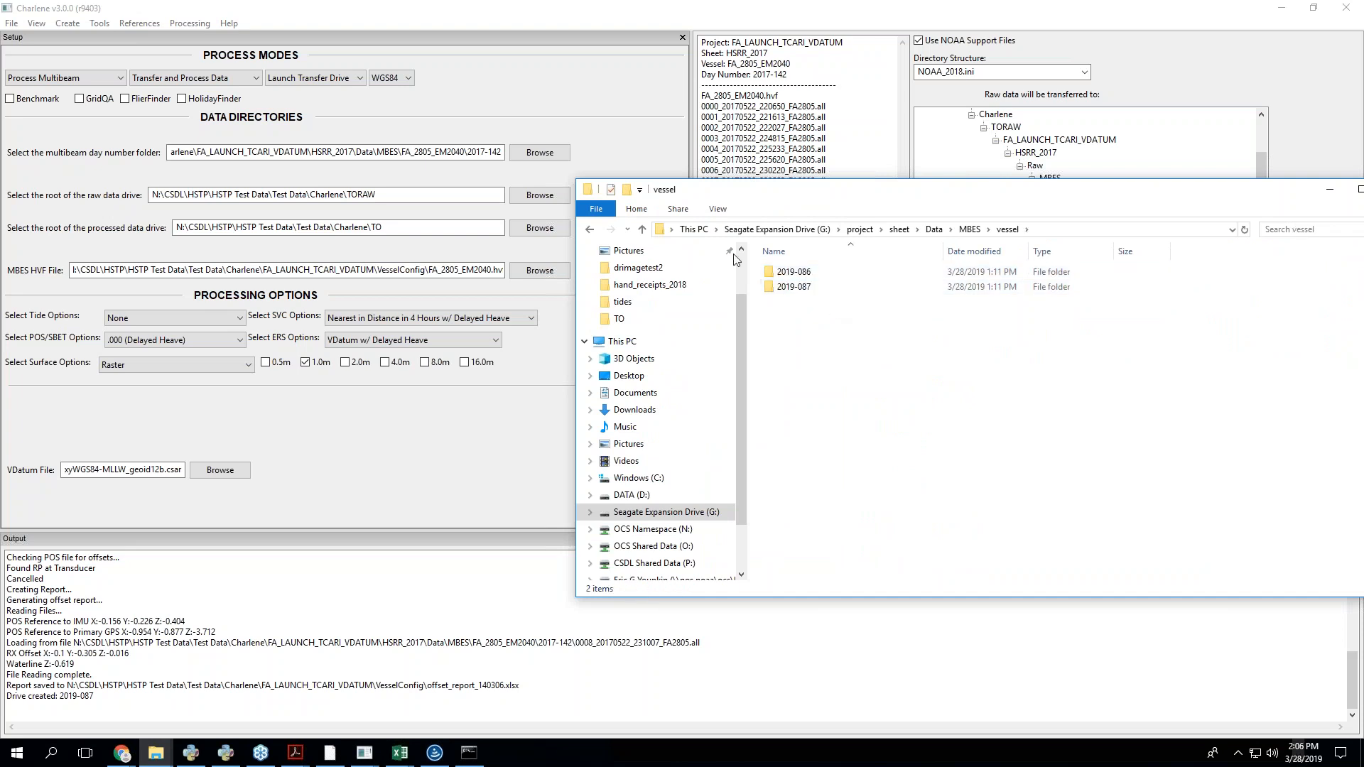
pyautogui.moveTo(864, 201); pyautogui.dragTo(1068, 195)
# - Create further launch transfer drive folders on G: with start day number 2019-088 and end day number 2019-100
pyautogui.click(87, 20)
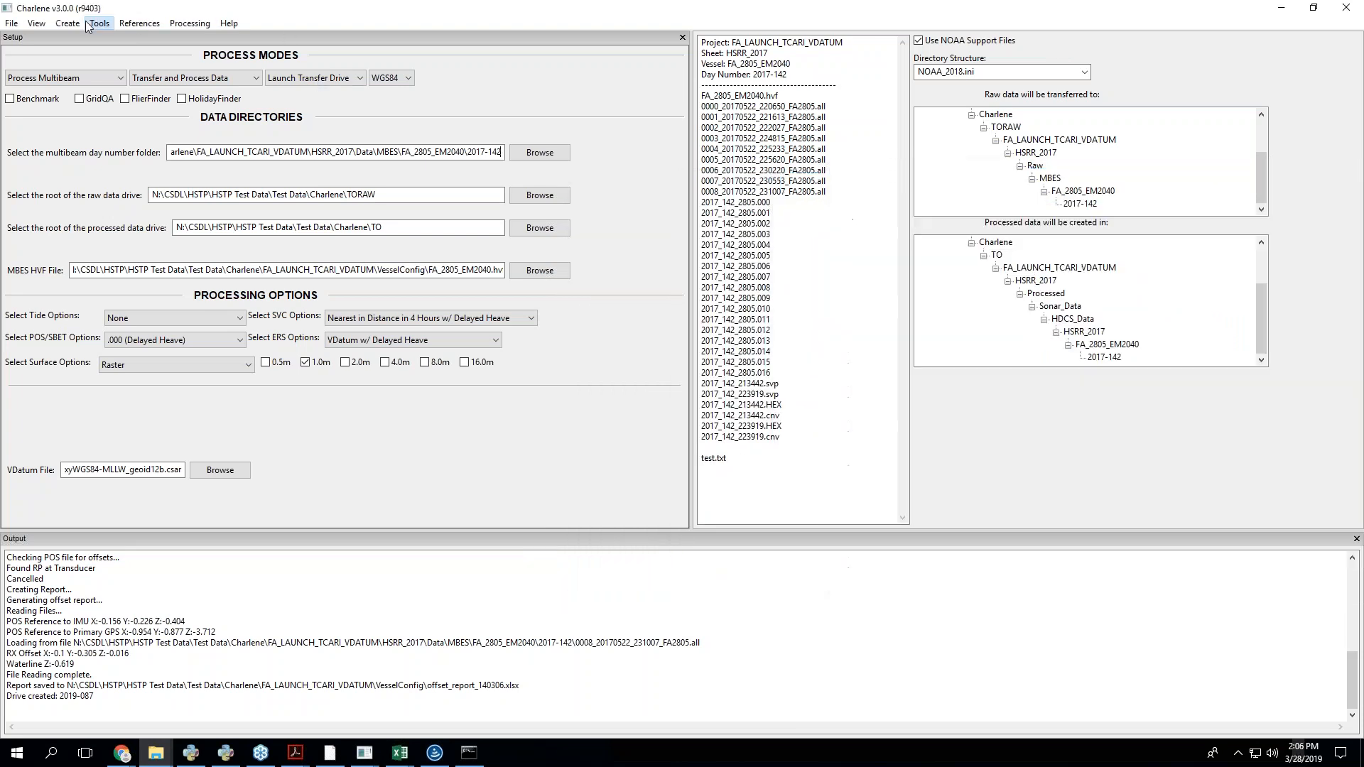
pyautogui.moveTo(69, 32)
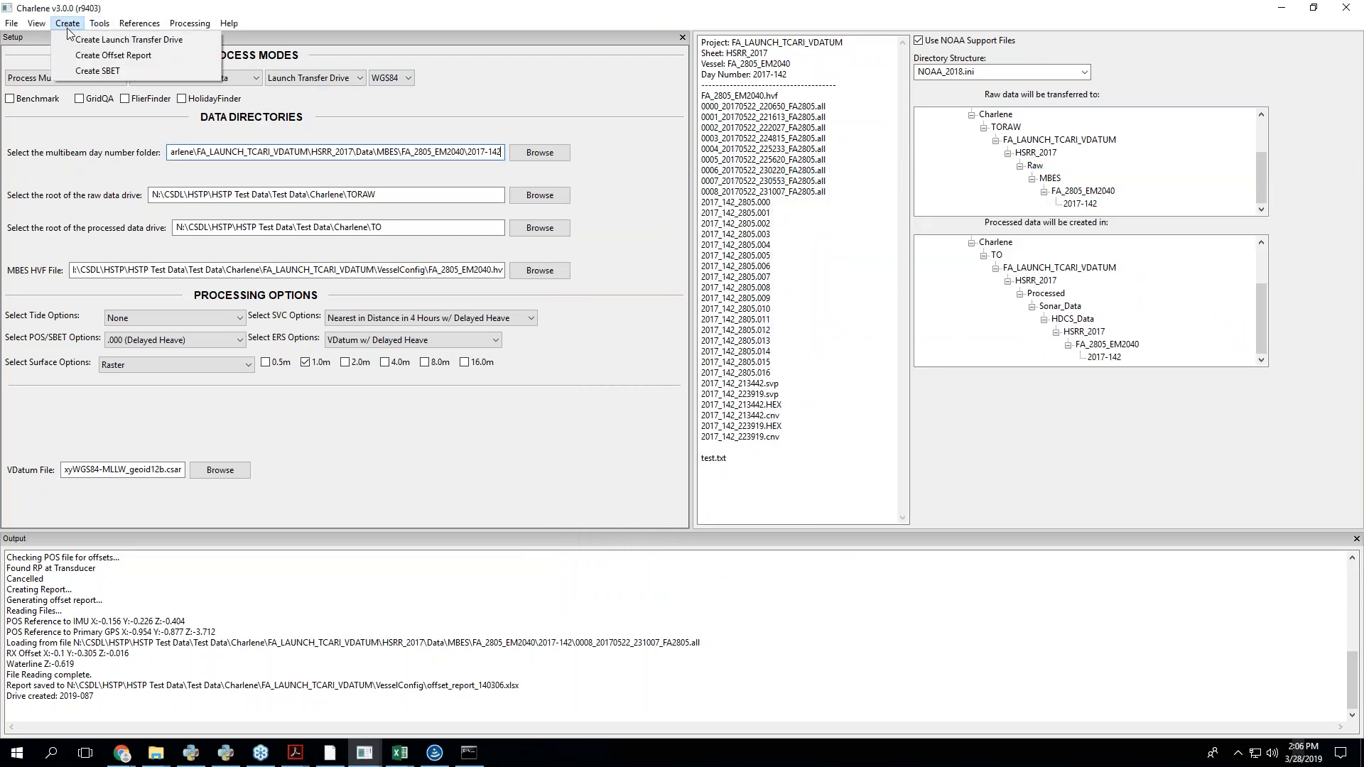
pyautogui.click(130, 40)
pyautogui.click(672, 418)
pyautogui.click(672, 418)
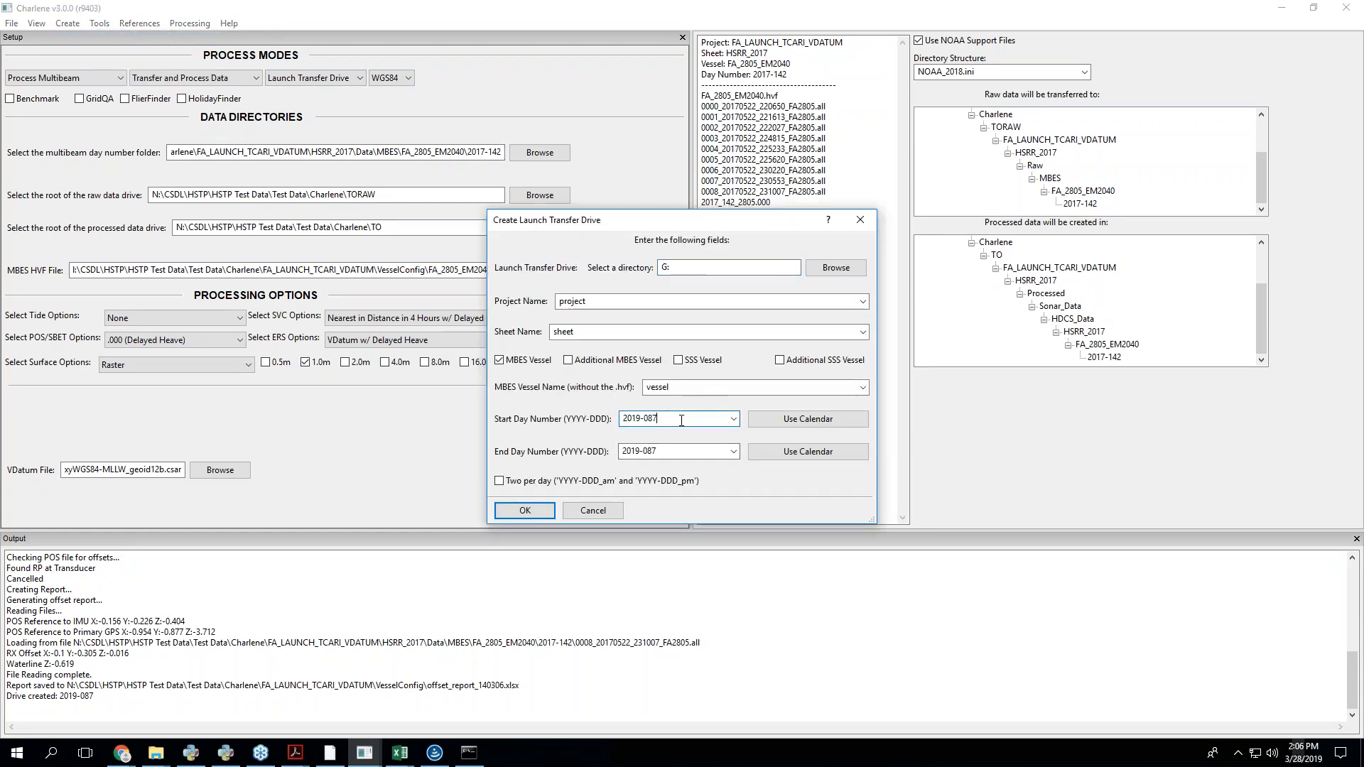
pyautogui.write('8')
pyautogui.click(684, 453)
pyautogui.click(682, 452)
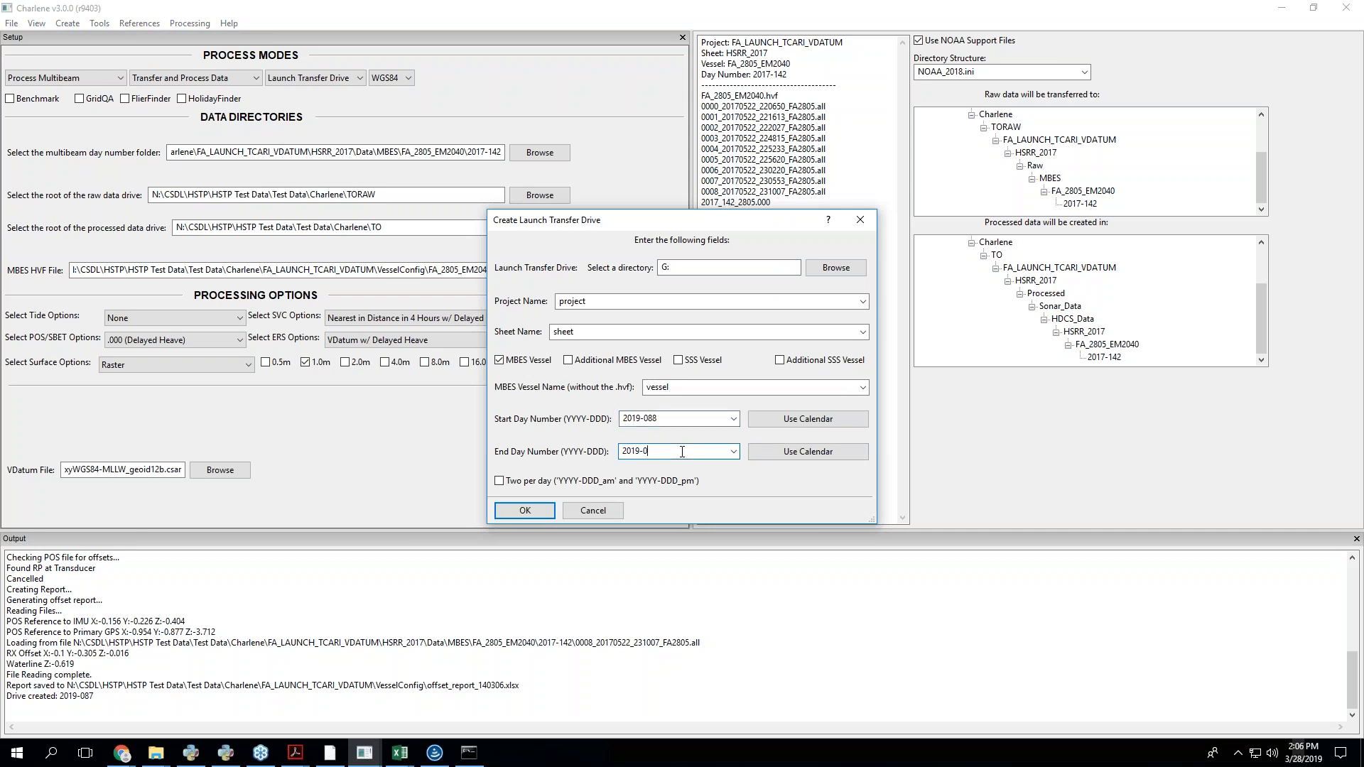
pyautogui.write('100')
pyautogui.click(540, 514)
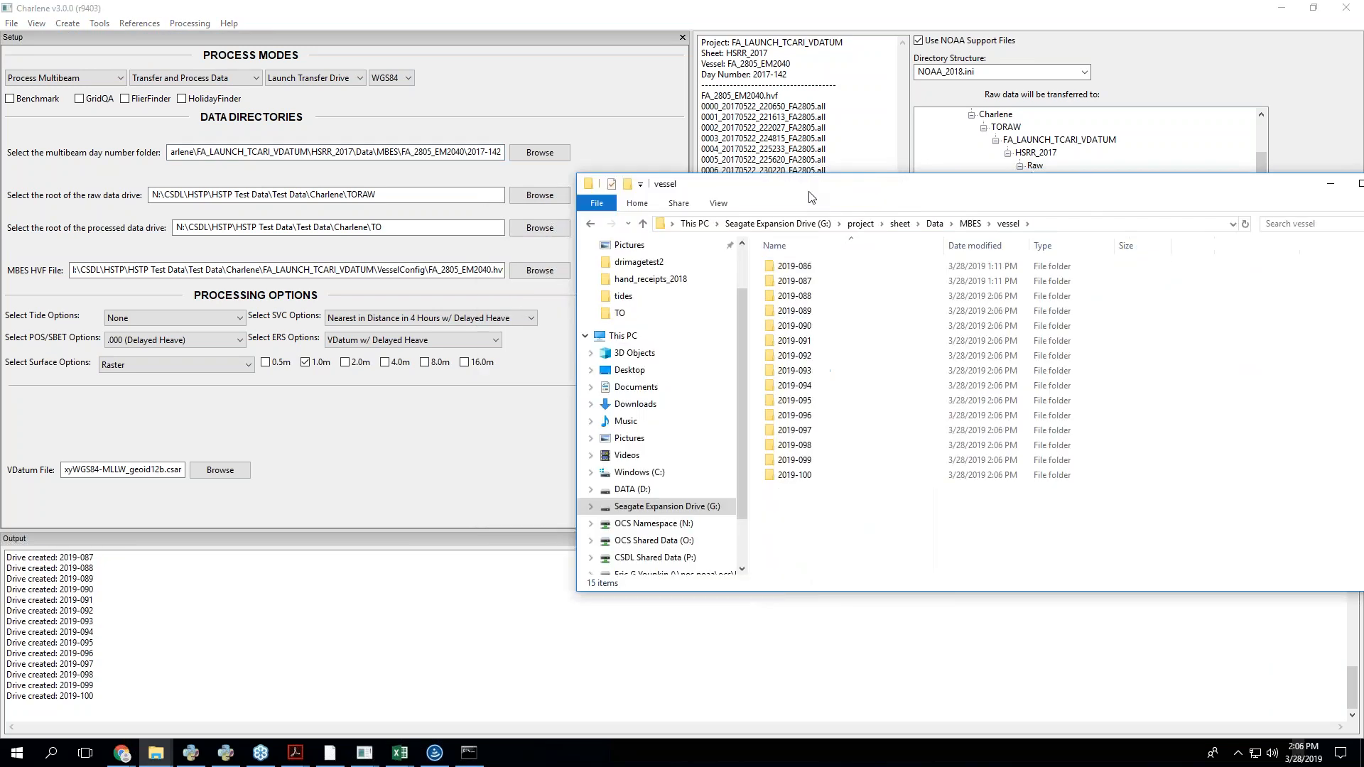
# - Inspect the 2019-099 folder under MBES\vessel, and open Data\Positioning\vessel to examine its day folders
pyautogui.doubleClick(647, 465)
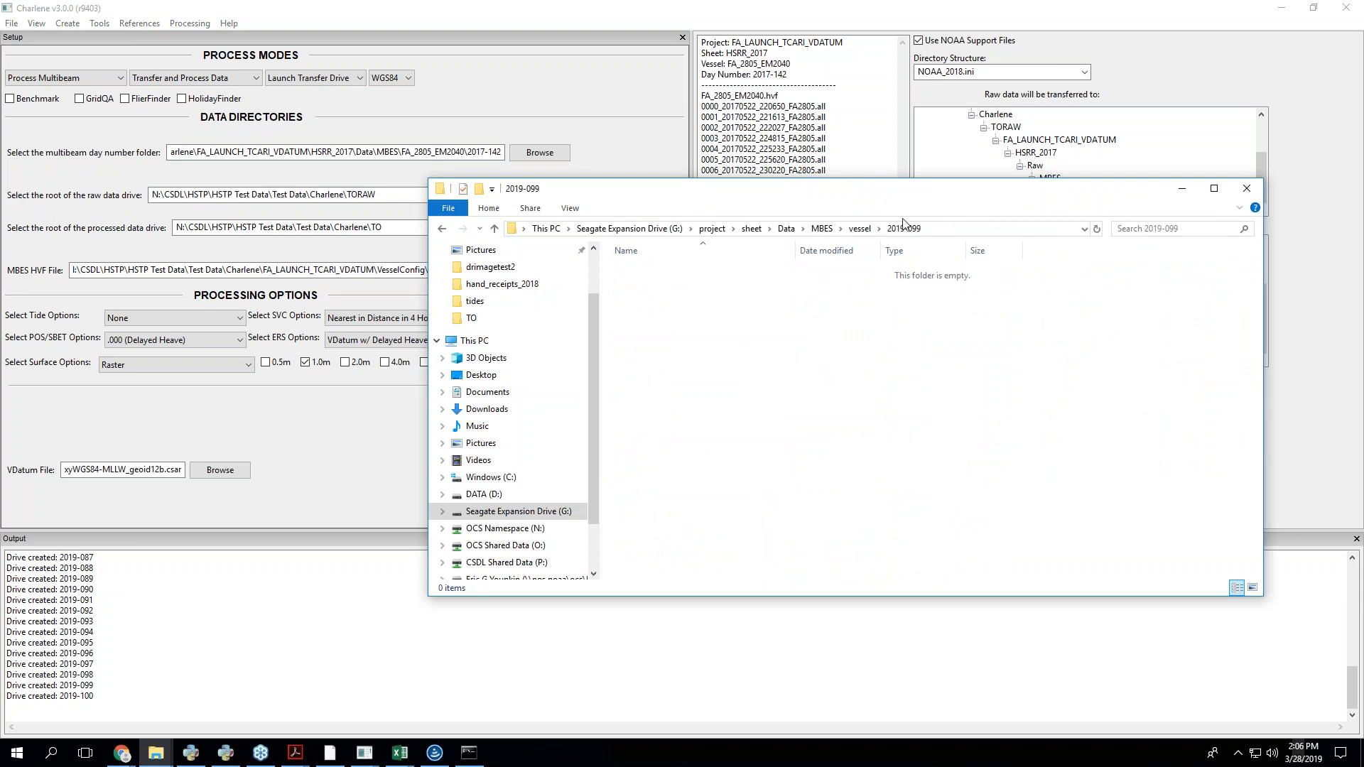
pyautogui.click(822, 228)
pyautogui.click(786, 228)
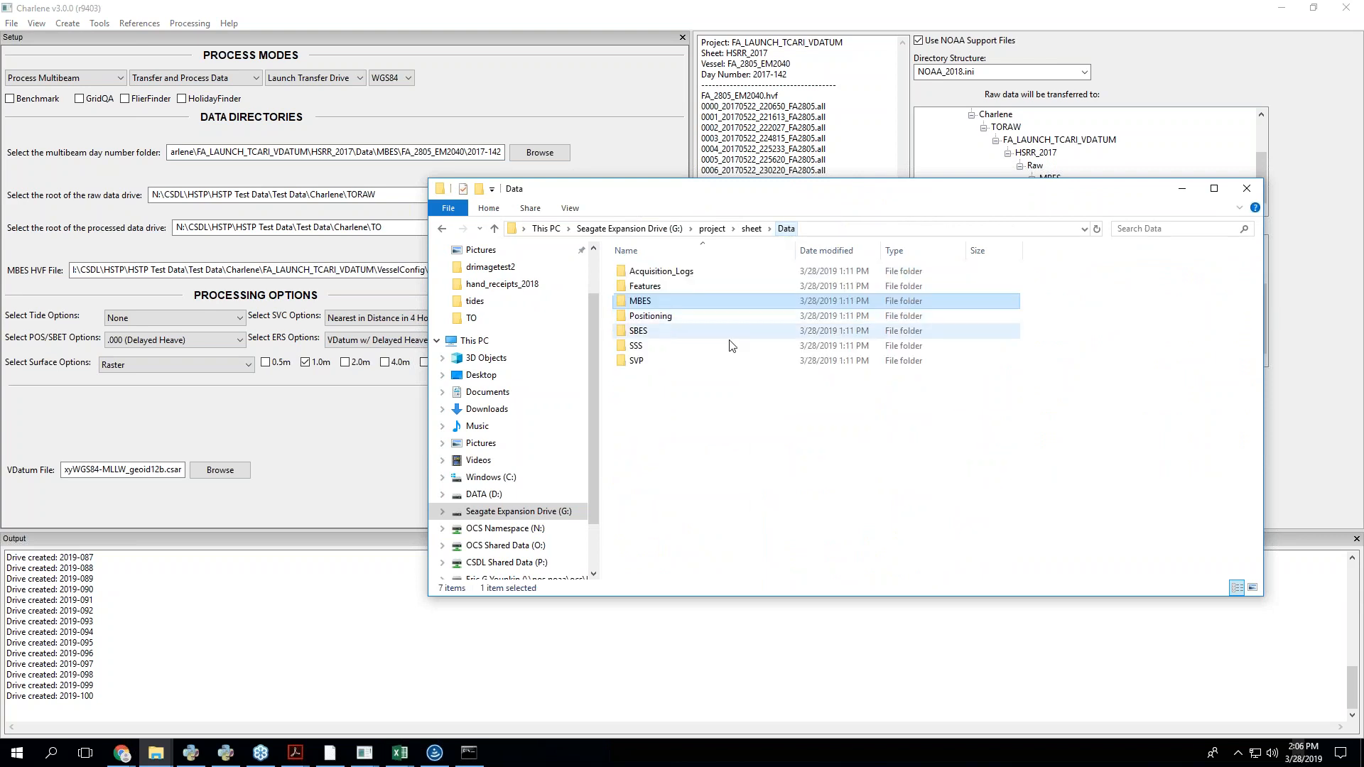
pyautogui.doubleClick(669, 319)
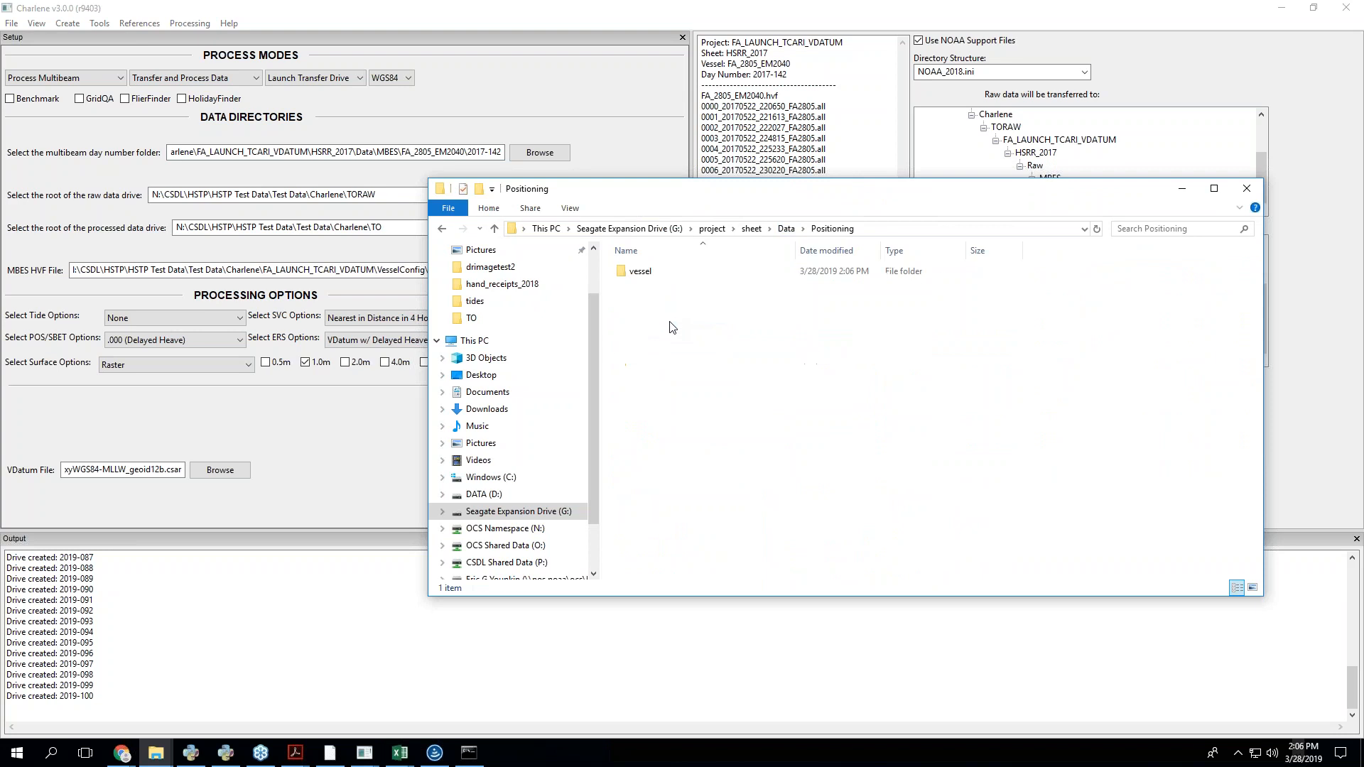
pyautogui.doubleClick(657, 277)
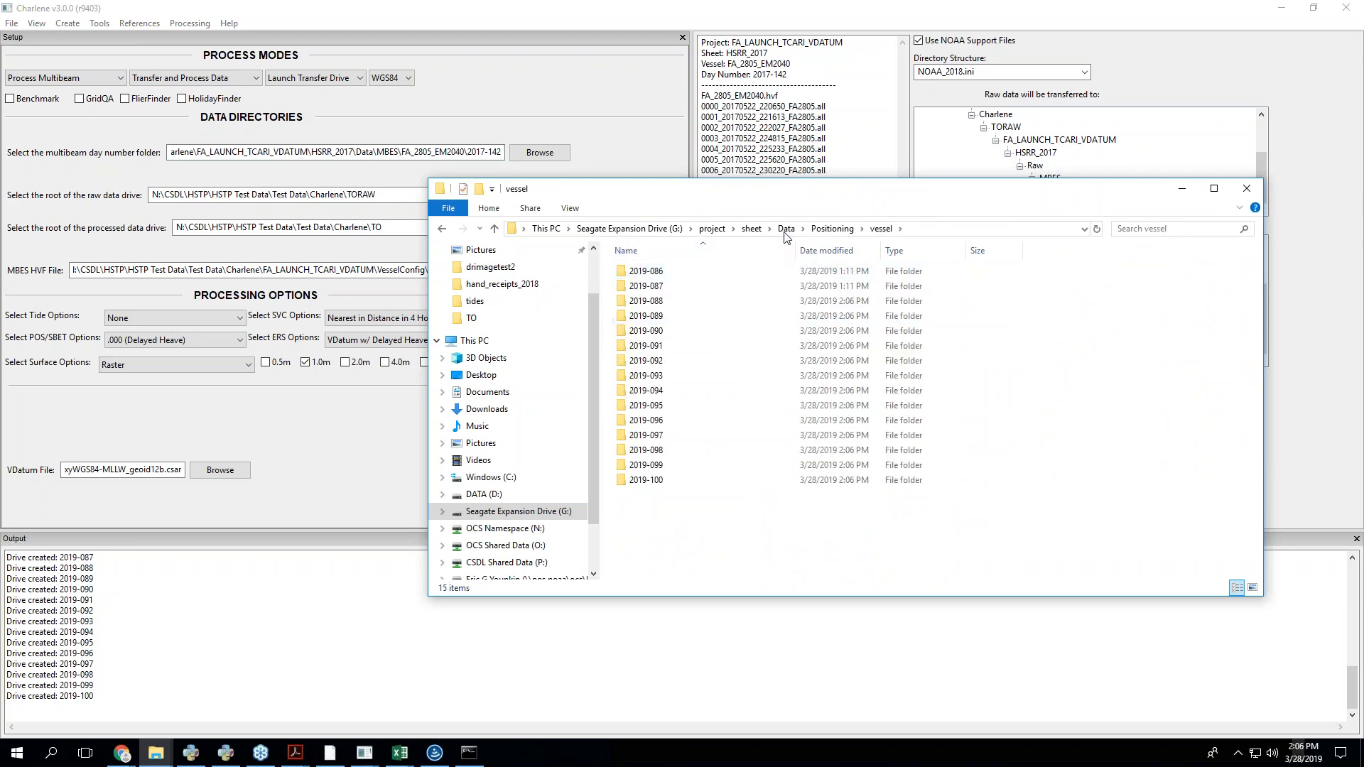
# - Inspect the day number folders under Data\SVP\vessel\Raw, return to the Data folder and minimize File Explorer
pyautogui.click(786, 228)
pyautogui.doubleClick(637, 361)
pyautogui.click(669, 277)
pyautogui.doubleClick(669, 277)
pyautogui.doubleClick(701, 286)
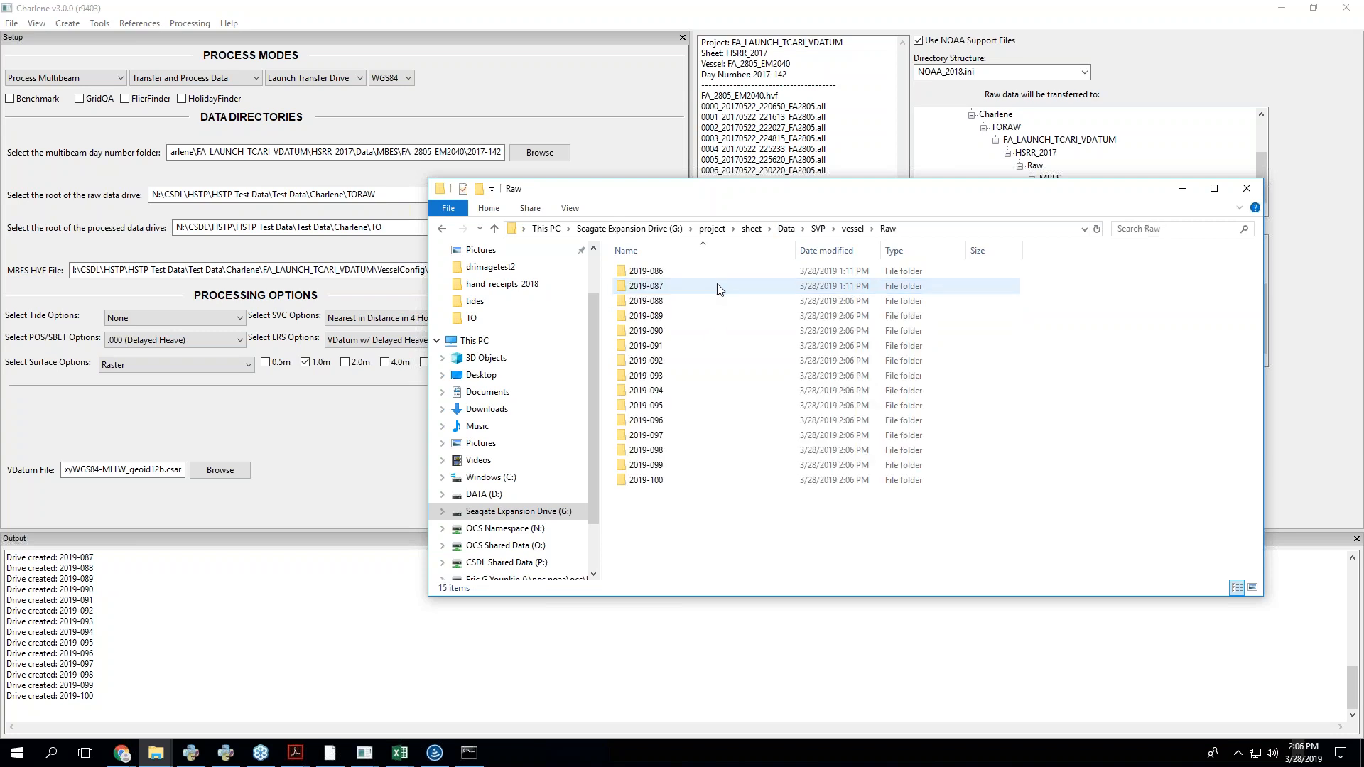
pyautogui.click(786, 228)
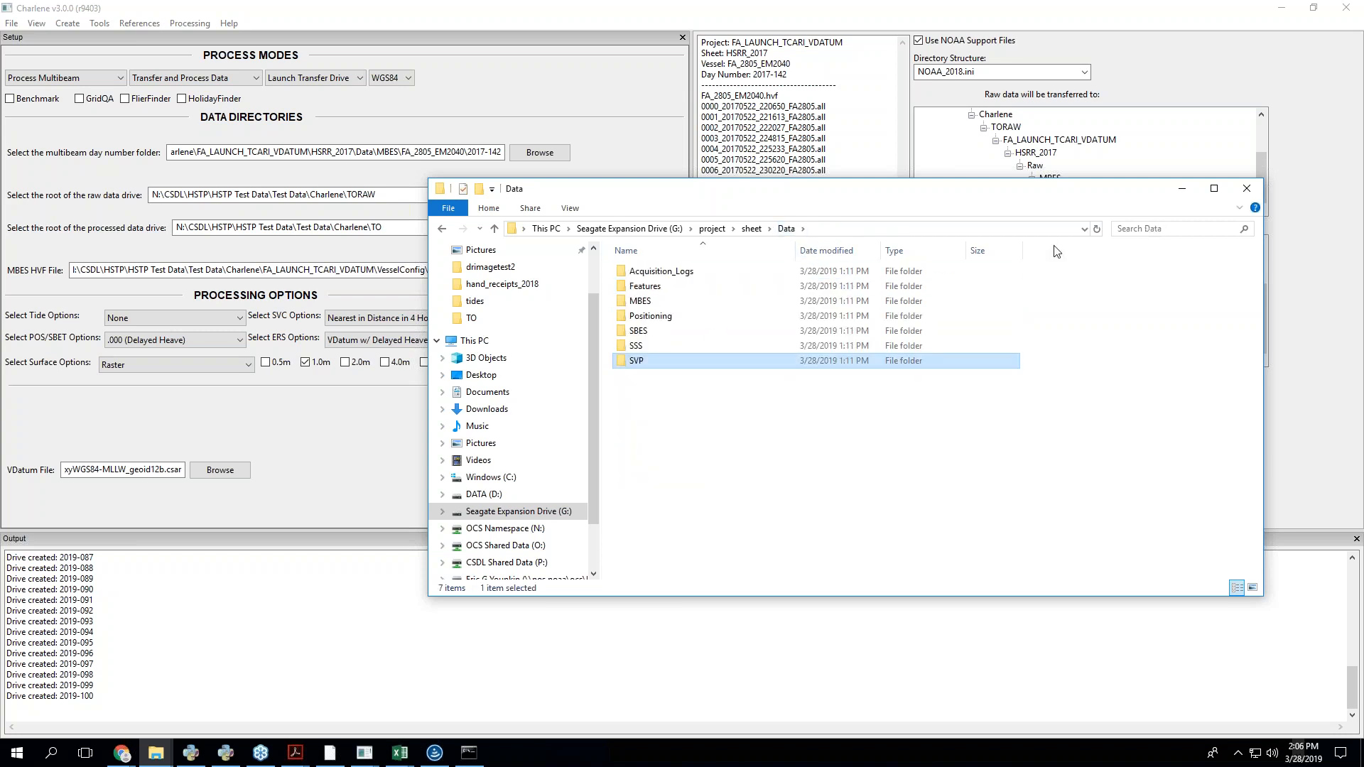
pyautogui.click(1183, 191)
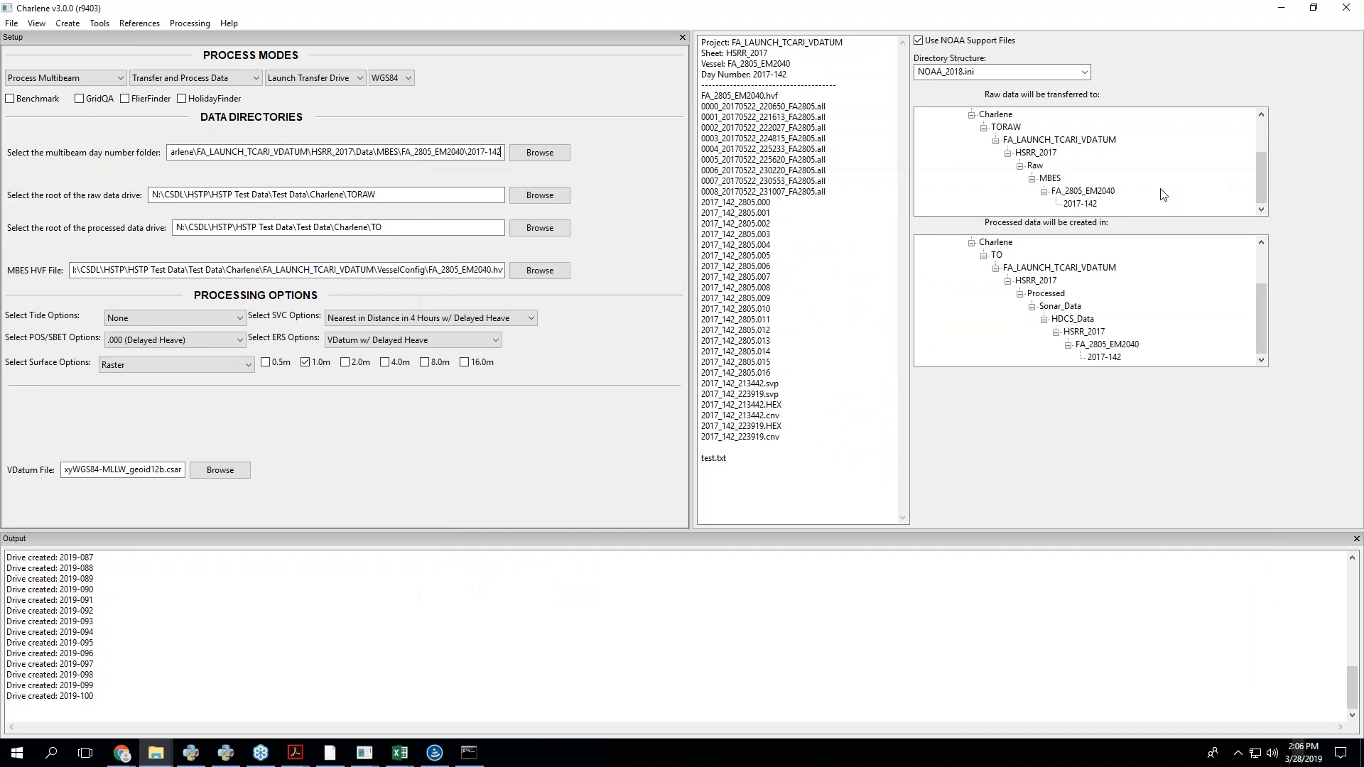
# - Open Charlene's Create Vessel Offset Report dialog to review its file path and IMU version fields, and cancel it
pyautogui.click(99, 23)
pyautogui.click(97, 24)
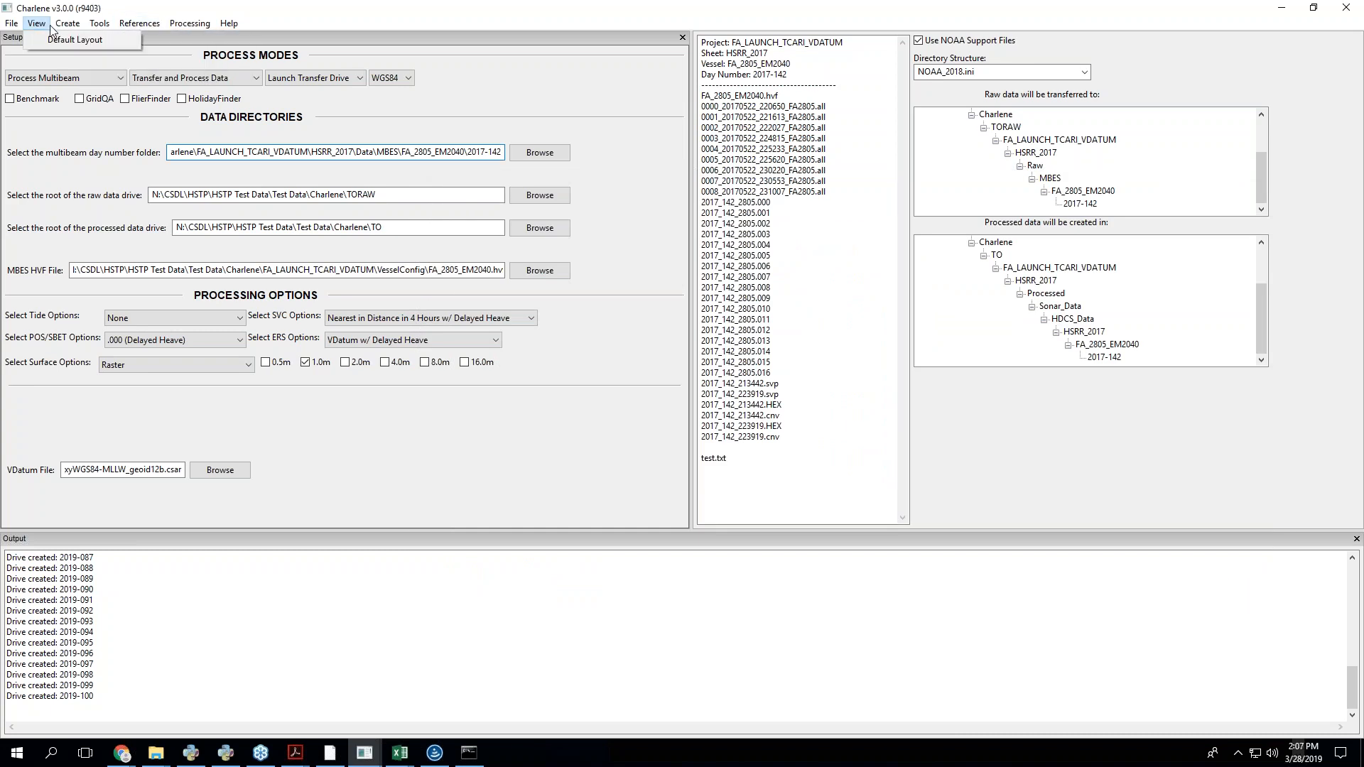
pyautogui.click(68, 23)
pyautogui.click(89, 55)
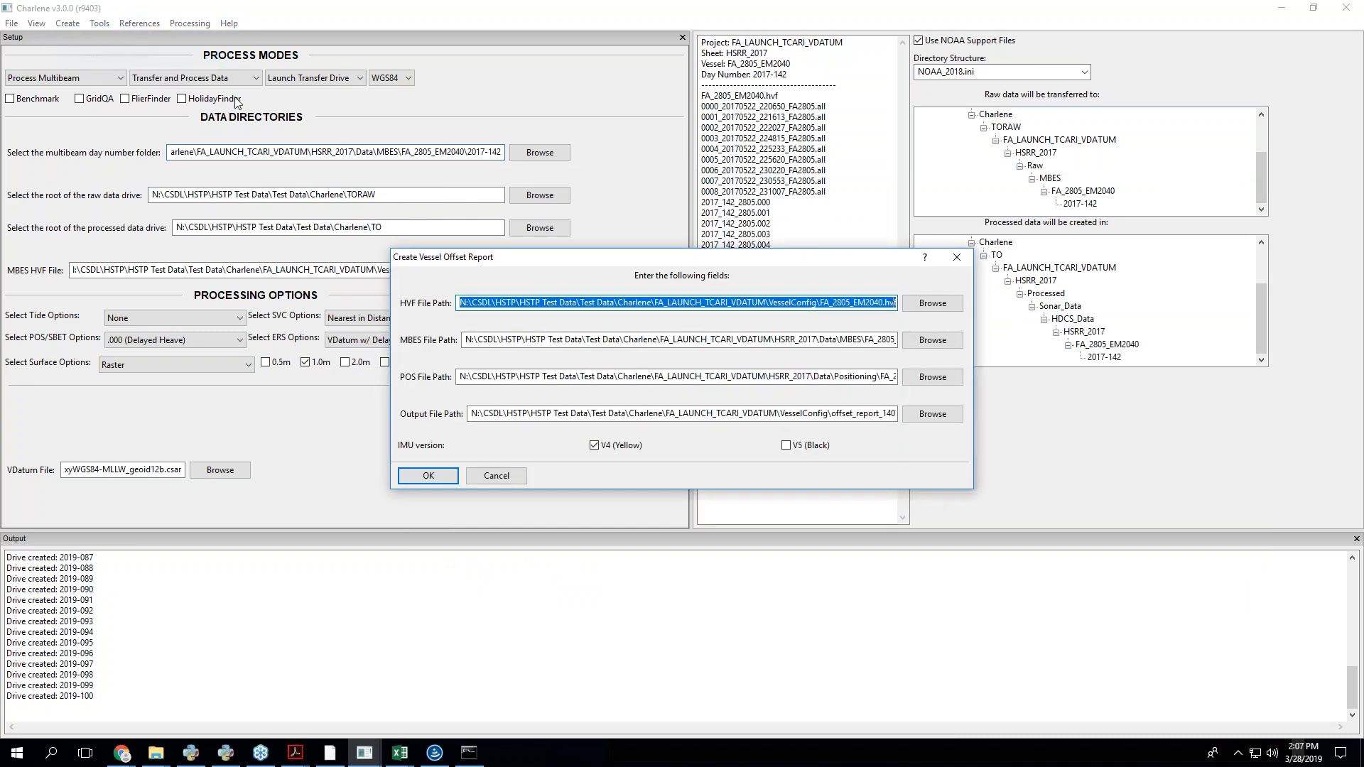
pyautogui.click(508, 483)
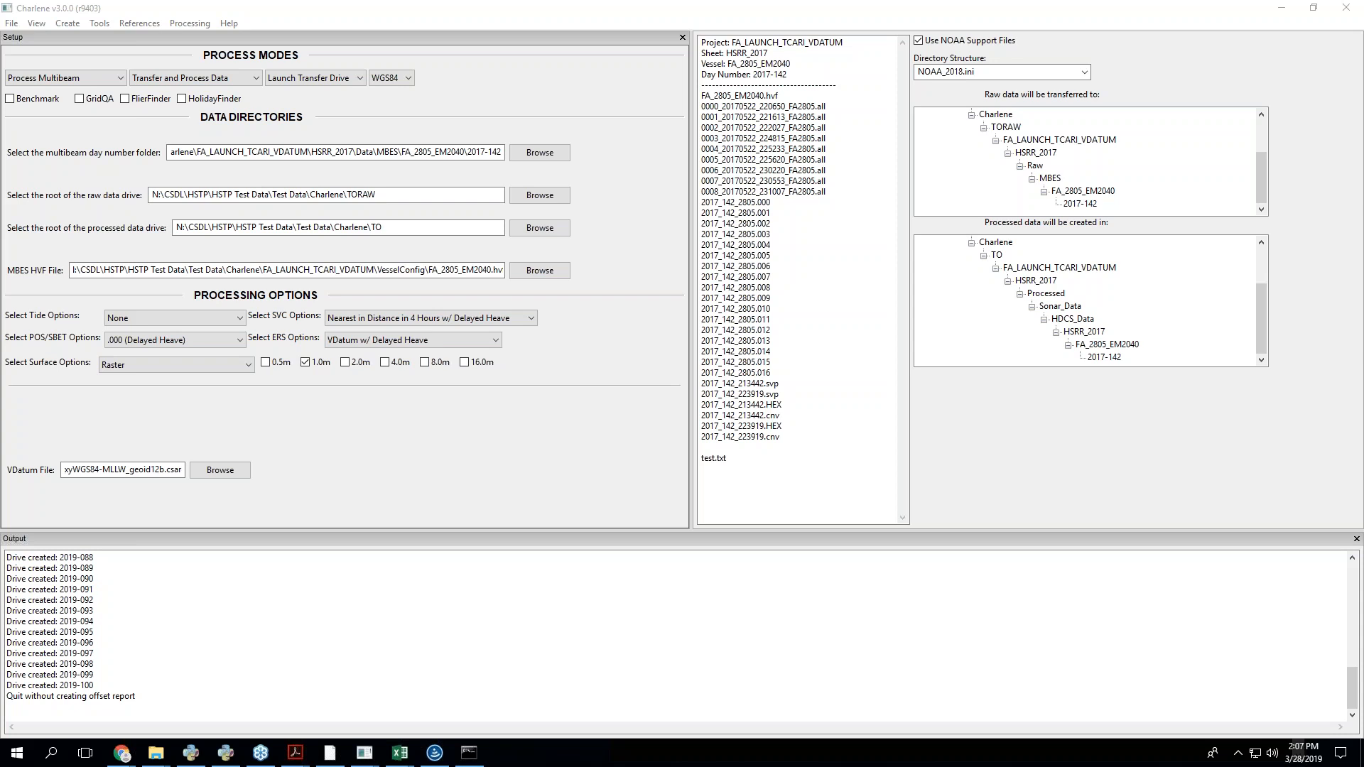
pyautogui.click(209, 707)
pyautogui.click(215, 611)
# - Browse in File Explorer to the Charlene folder under N:\CSDL\HSTP\HSTP Test Data\Test Data
pyautogui.moveTo(400, 753)
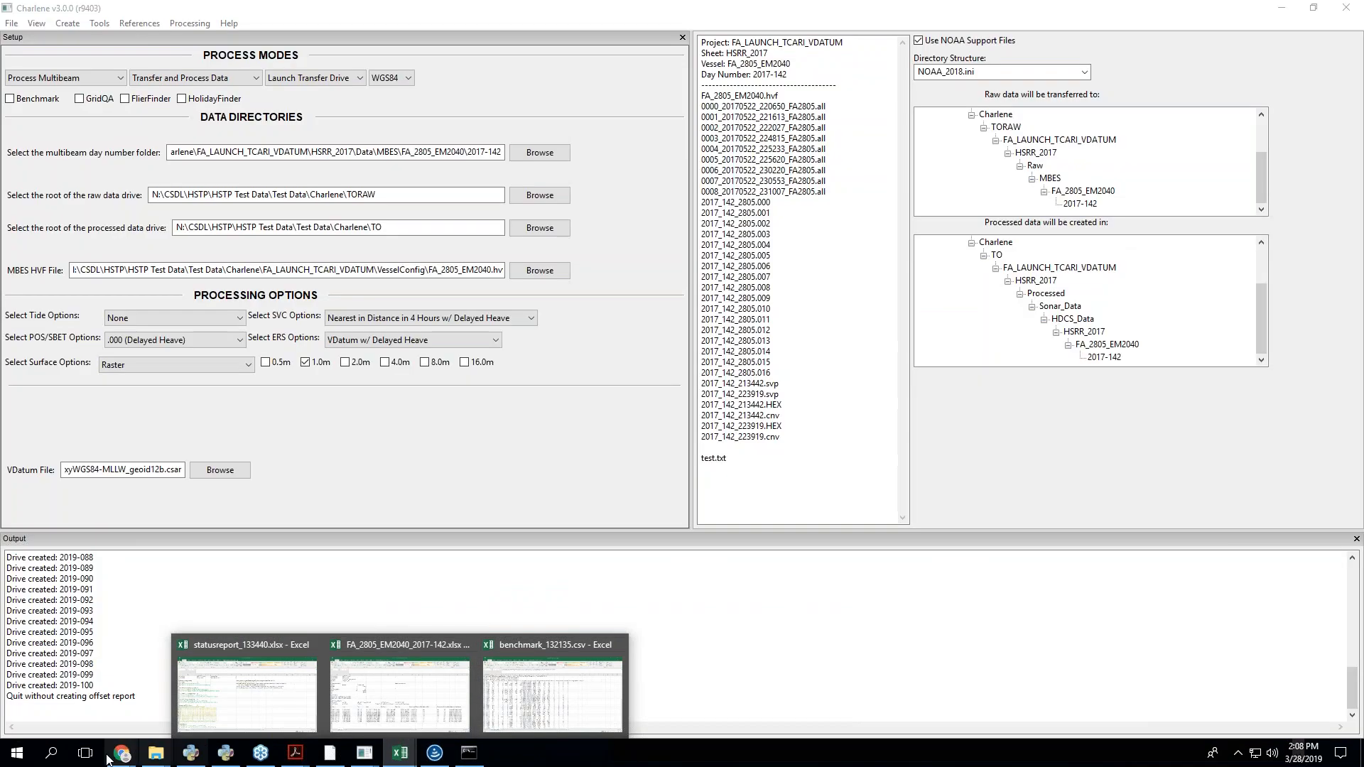
pyautogui.moveTo(156, 754)
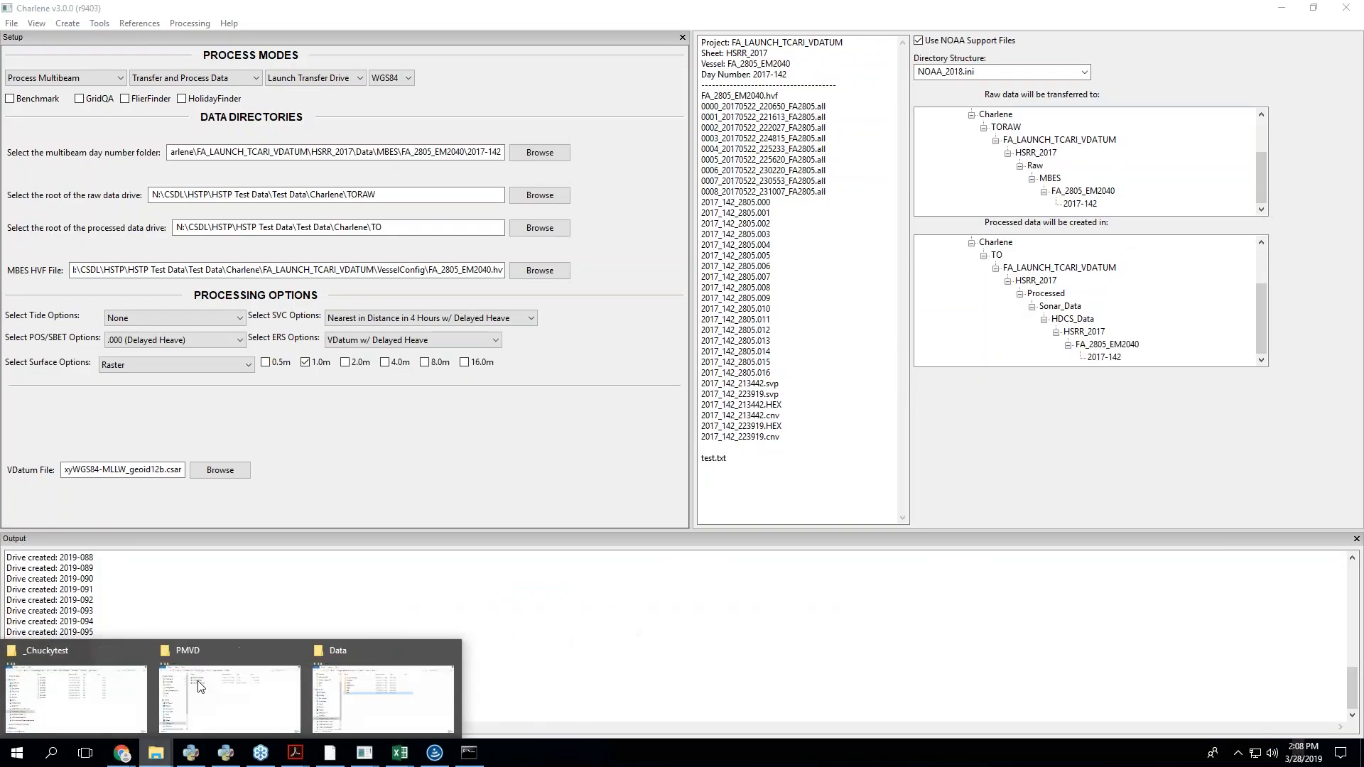
pyautogui.click(408, 700)
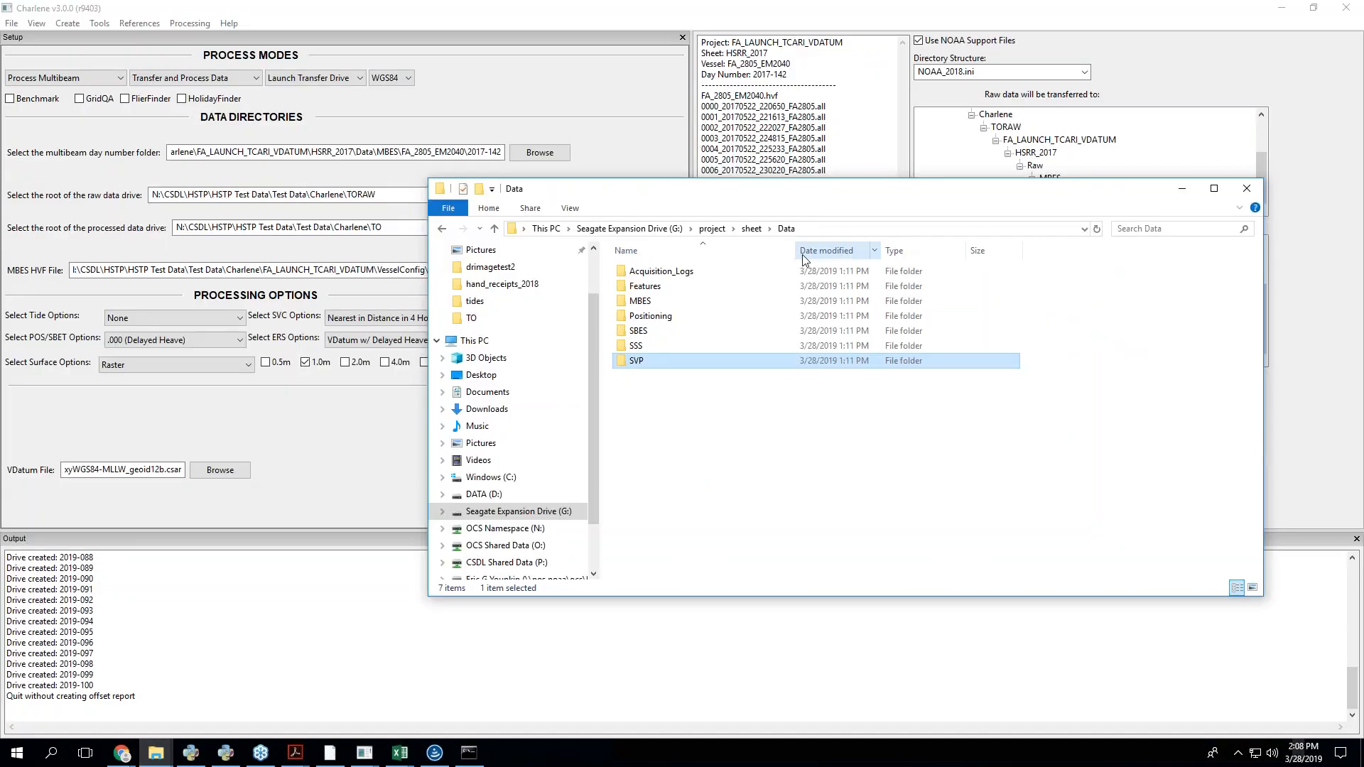
pyautogui.click(629, 228)
pyautogui.click(526, 529)
pyautogui.doubleClick(675, 286)
pyautogui.doubleClick(661, 286)
pyautogui.click(662, 272)
pyautogui.doubleClick(663, 273)
pyautogui.doubleClick(663, 285)
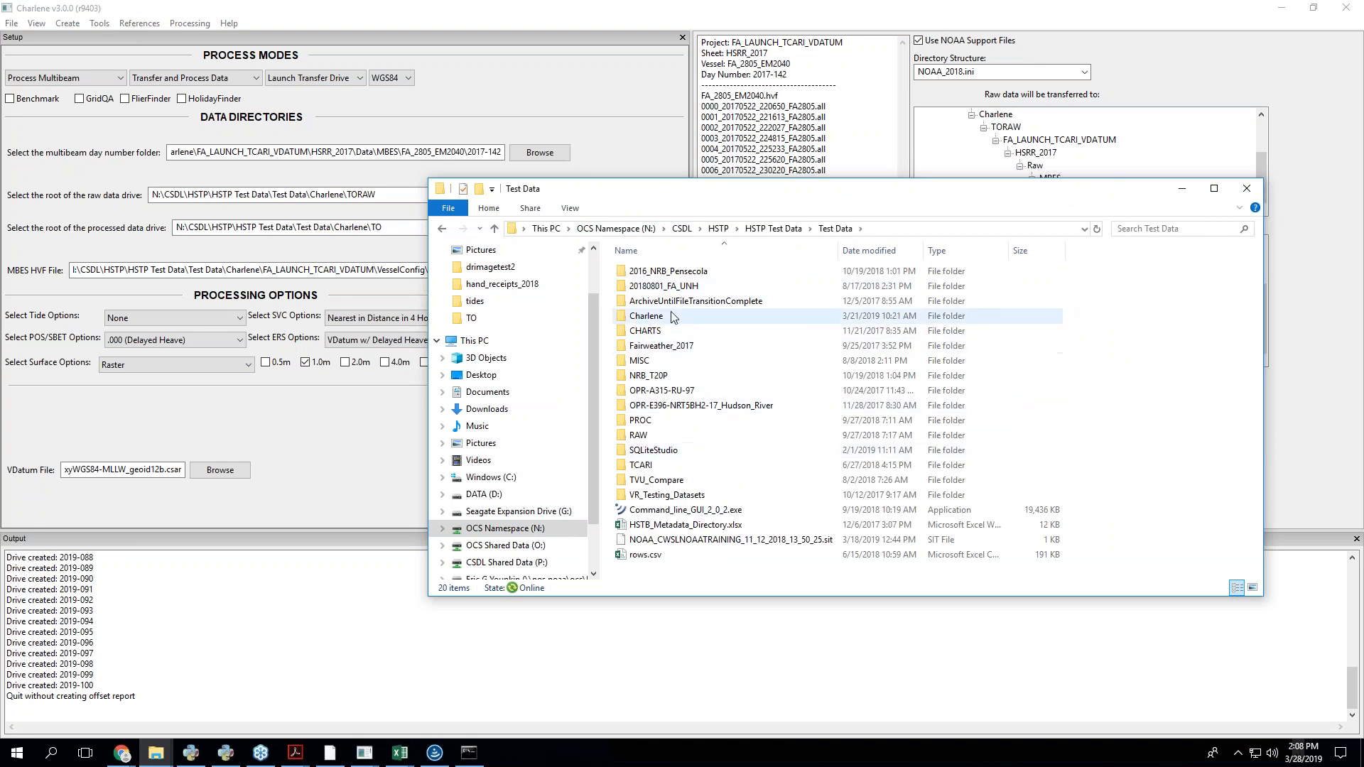
pyautogui.doubleClick(662, 317)
# - Open offset_report_140306.xlsx from FA_LAUNCH_TCARI_VDATUM\VesselConfig in Excel
pyautogui.scroll(-5, 694, 419)
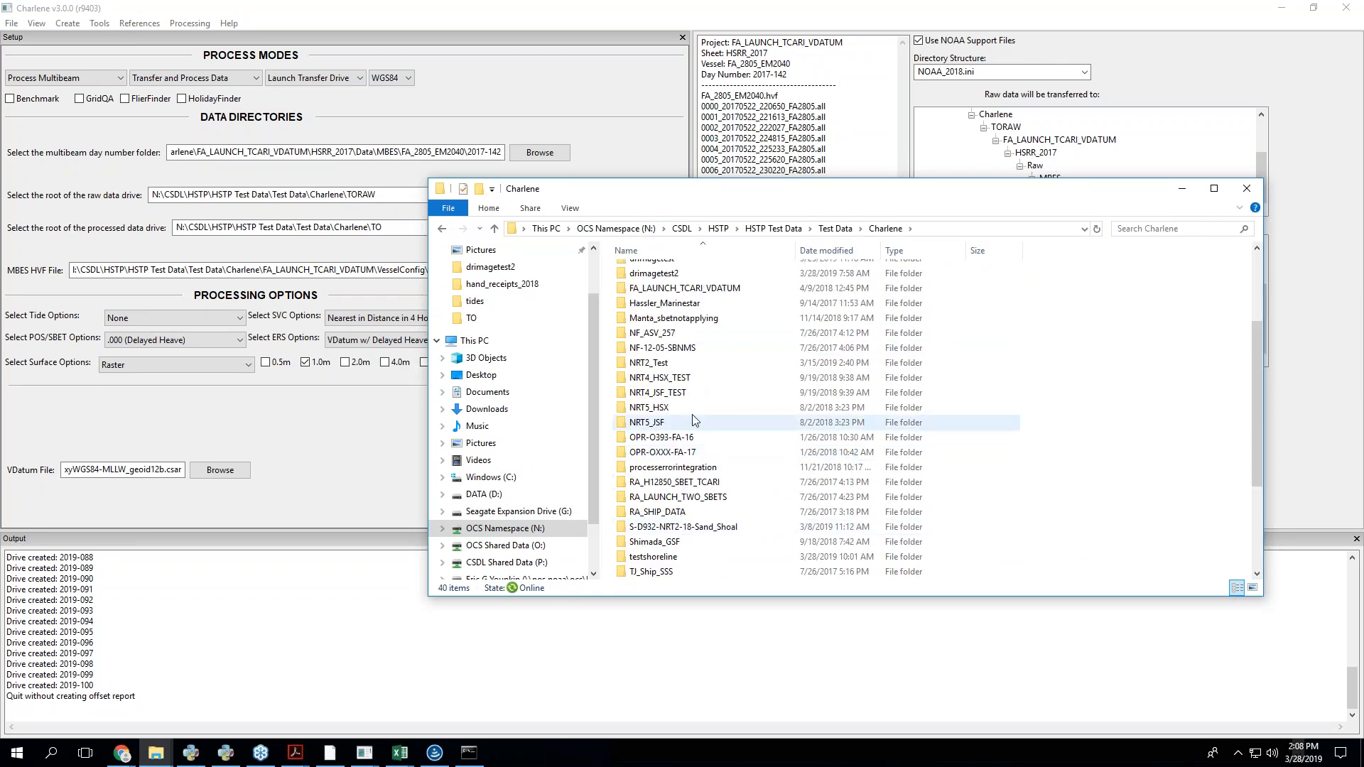
pyautogui.scroll(1, 704, 346)
pyautogui.doubleClick(667, 327)
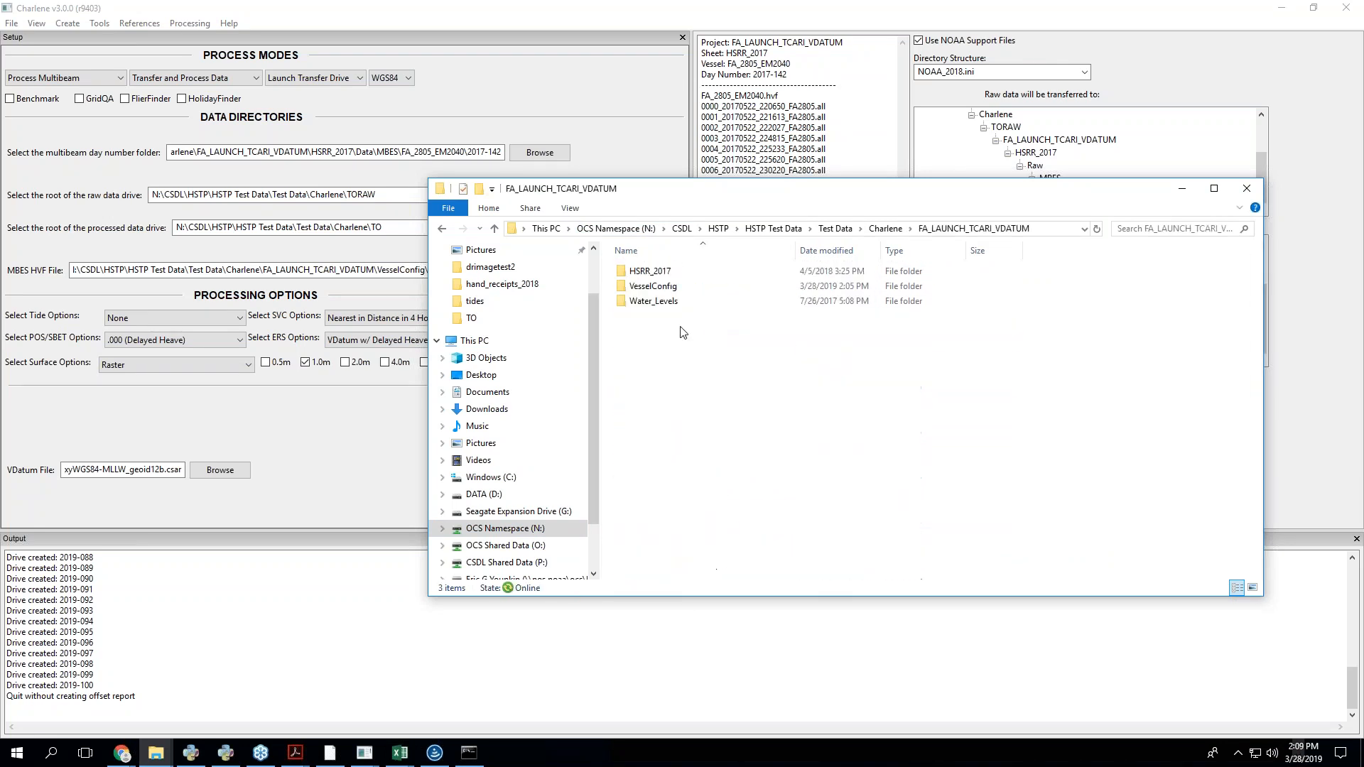
pyautogui.doubleClick(653, 285)
pyautogui.scroll(-2, 702, 498)
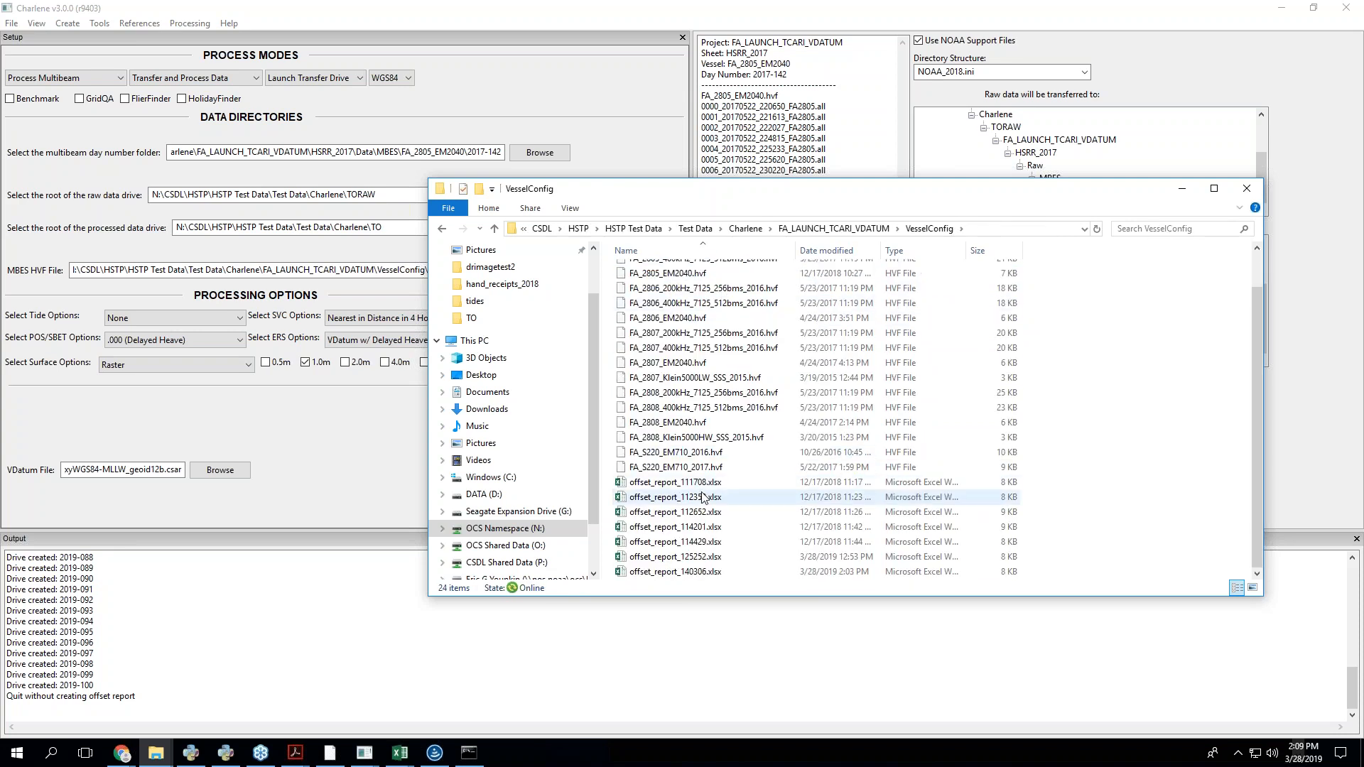
pyautogui.doubleClick(696, 573)
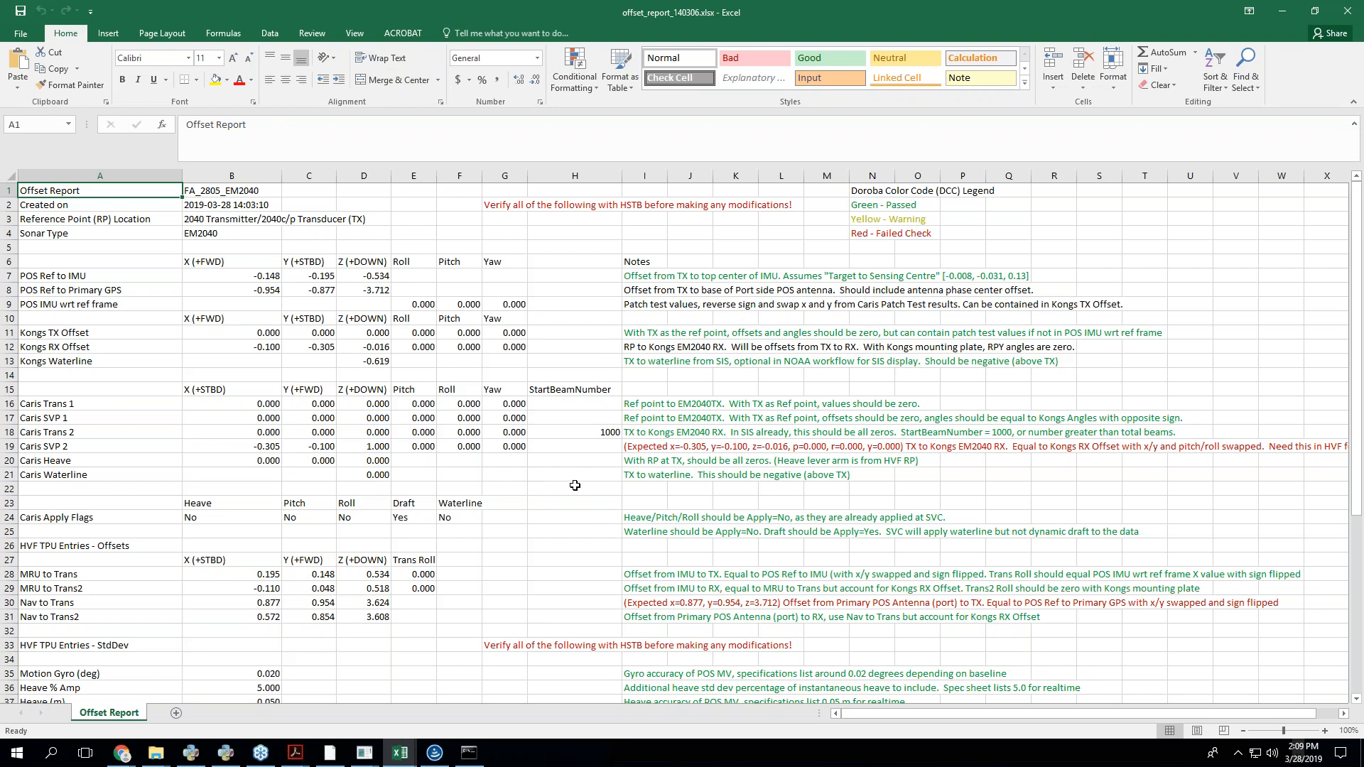
# - Examine the full vessel offset report, from the POS, Kongs and Caris offsets down to the HVF TPU standard deviation entries
pyautogui.scroll(-10, 542, 481)
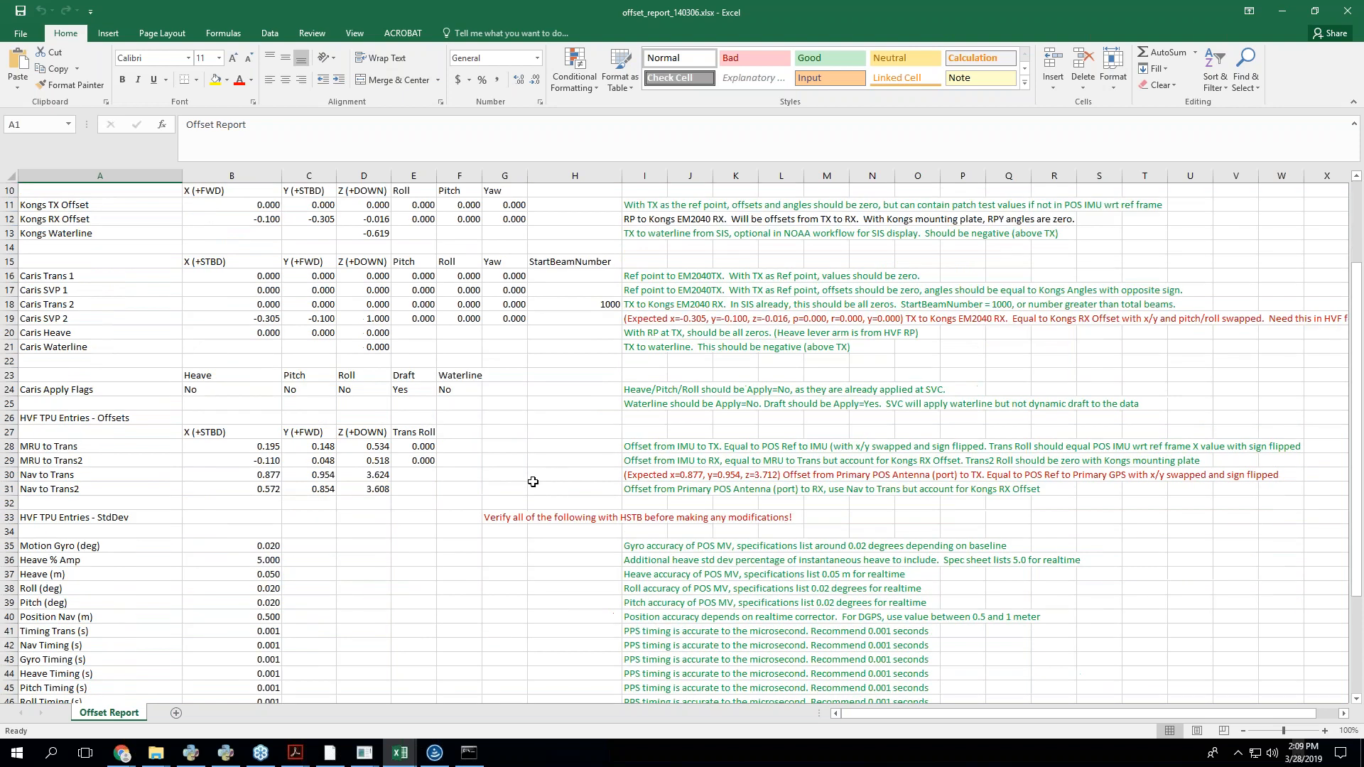
pyautogui.scroll(10, 532, 482)
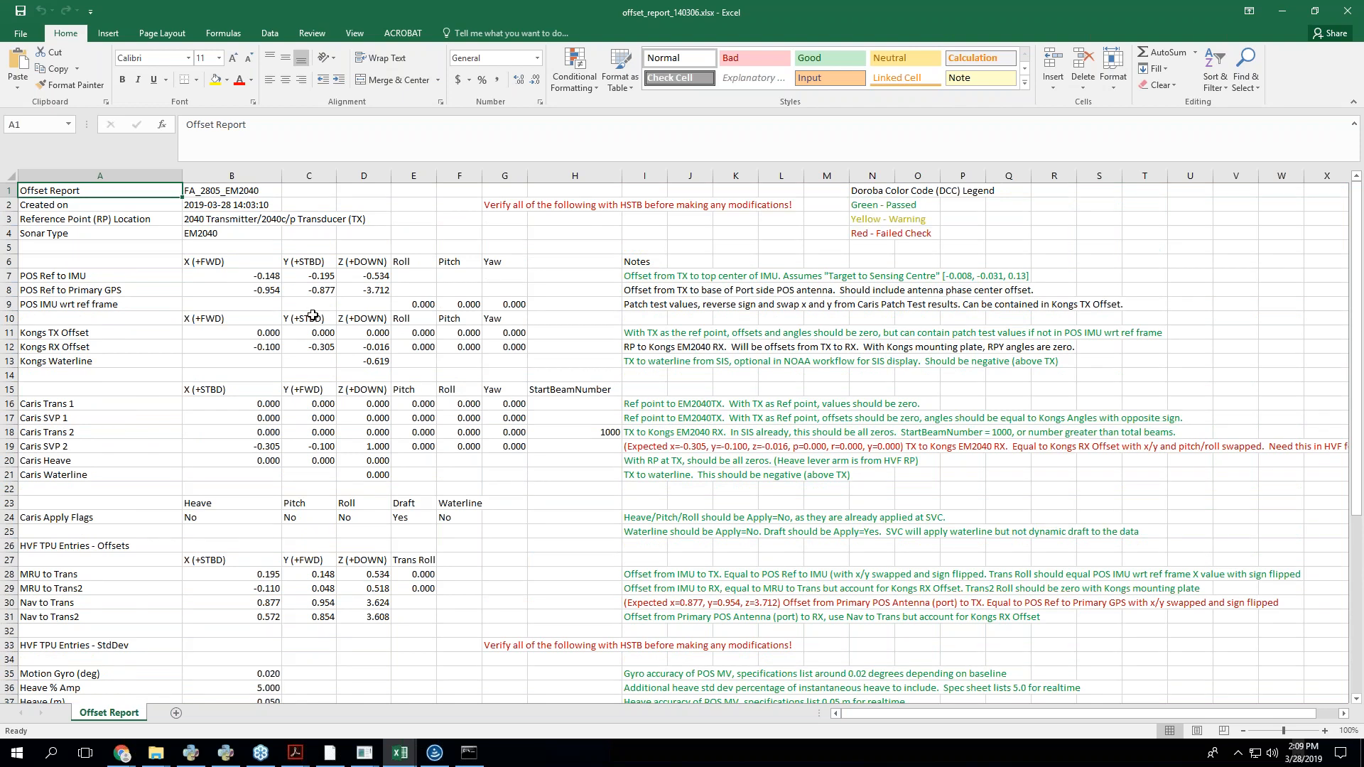
pyautogui.scroll(-10, 543, 489)
pyautogui.scroll(10, 543, 490)
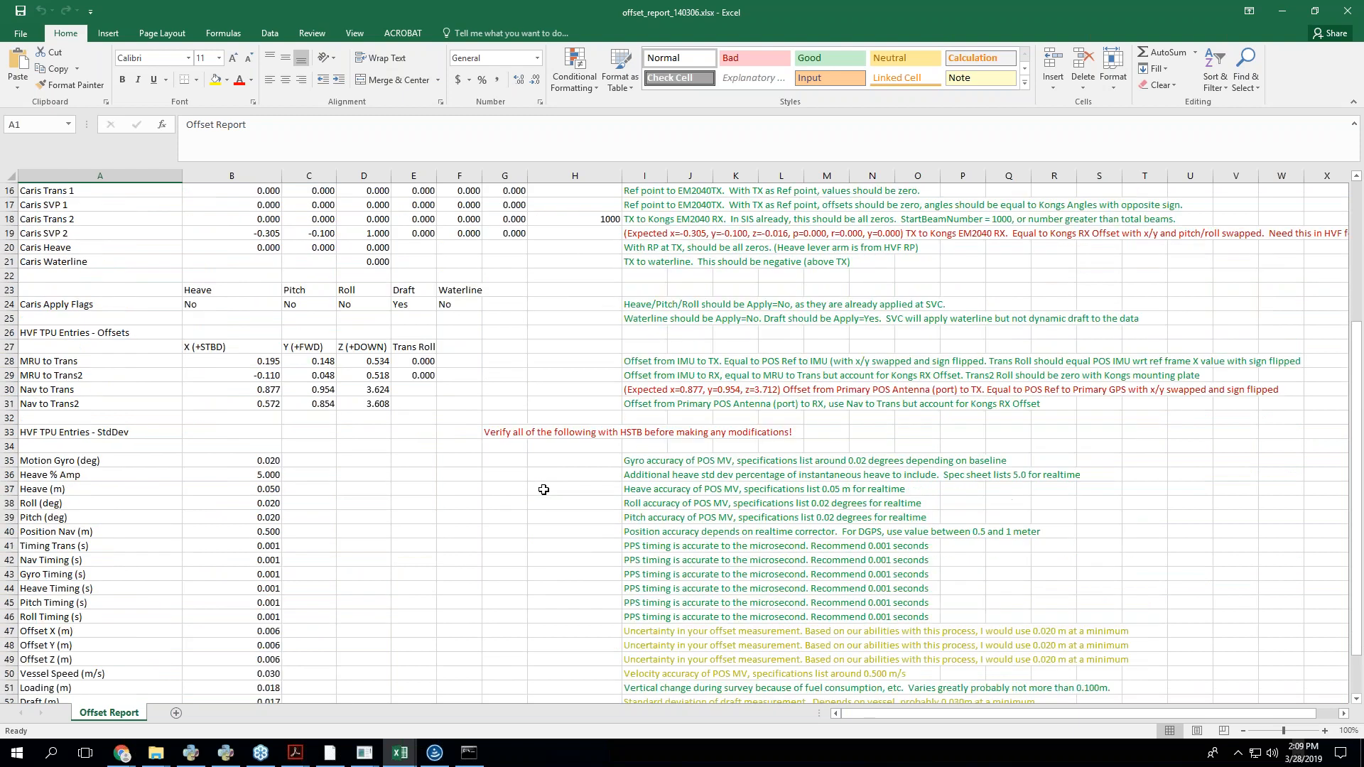
pyautogui.scroll(-8, 490, 563)
pyautogui.scroll(2, 490, 563)
pyautogui.scroll(-2, 490, 563)
pyautogui.scroll(8, 489, 563)
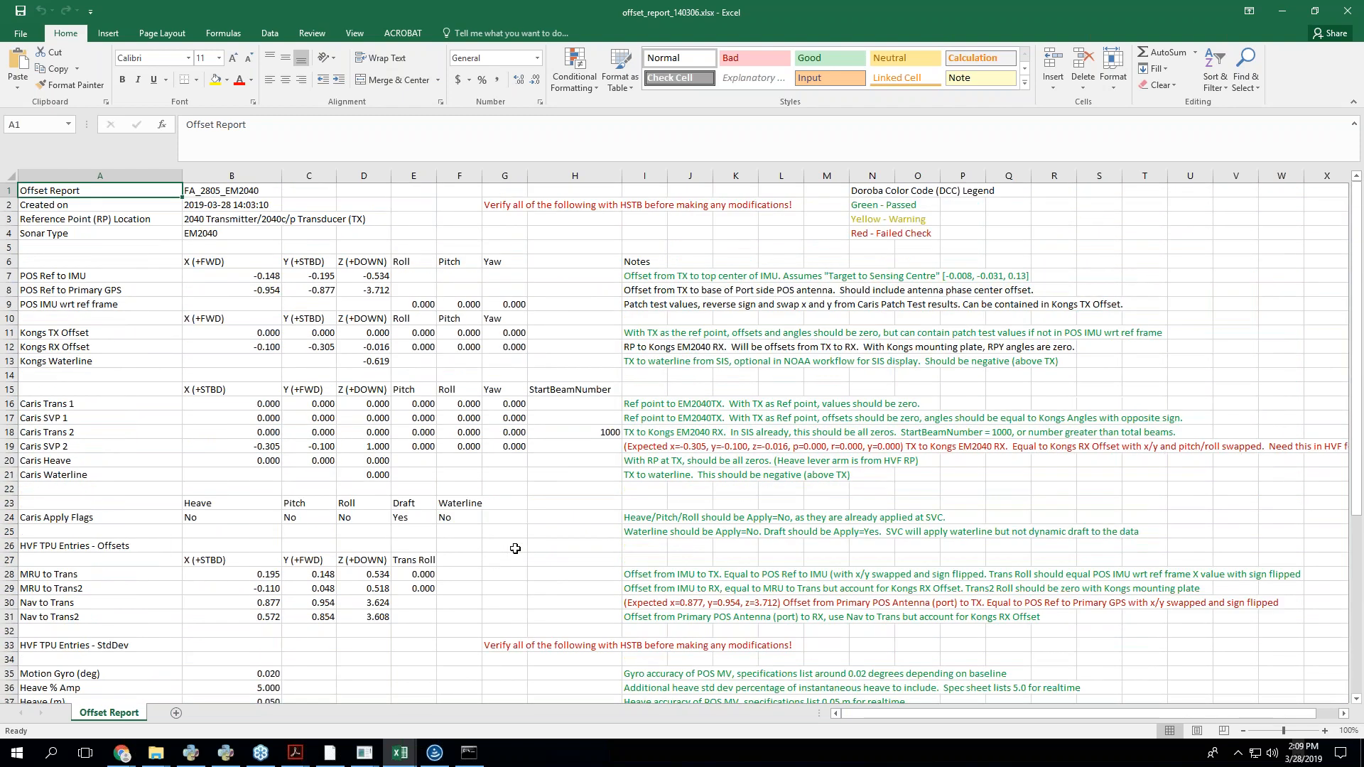
pyautogui.scroll(-1, 518, 548)
pyautogui.scroll(1, 518, 547)
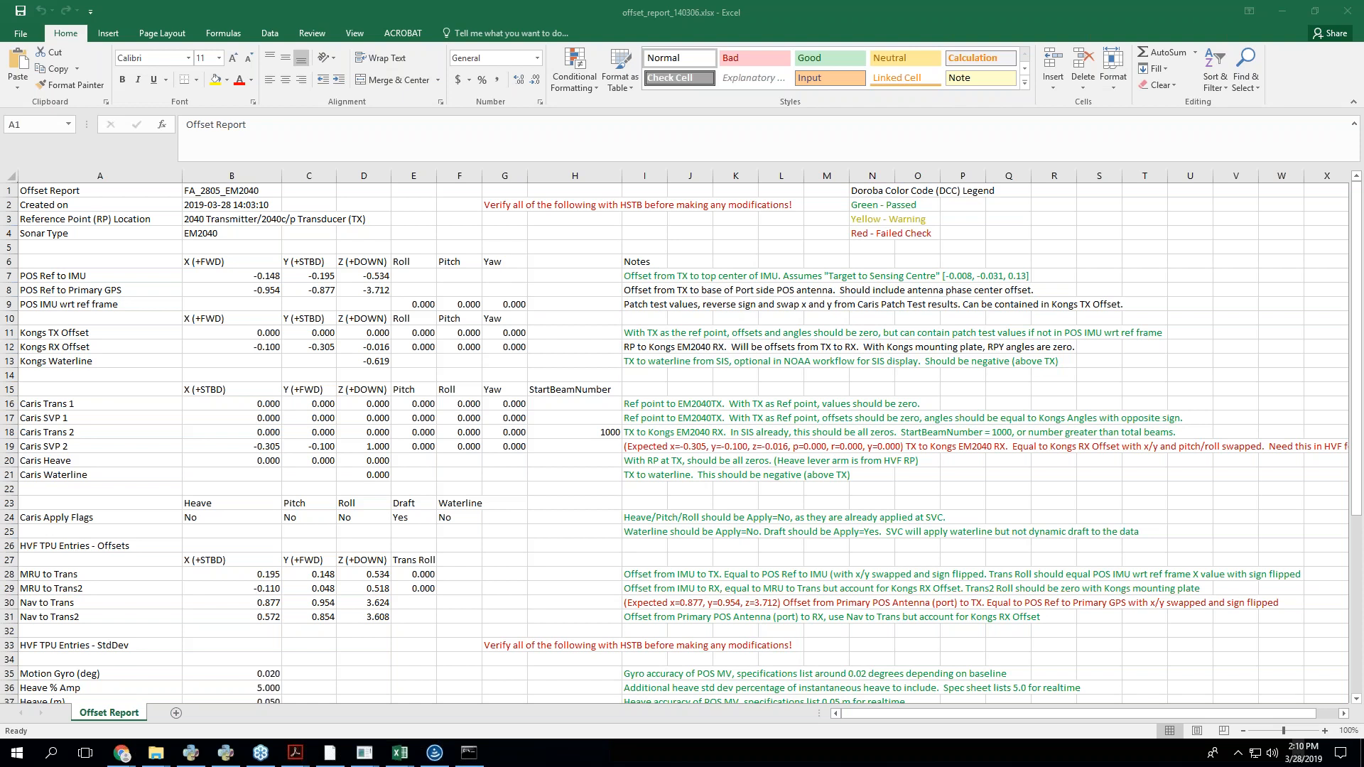
# - Point out FA_2805_EM2040.hvf and offset_report_111708.xlsx in the VesselConfig folder, and return to the offset report
pyautogui.moveTo(157, 755)
pyautogui.click(384, 700)
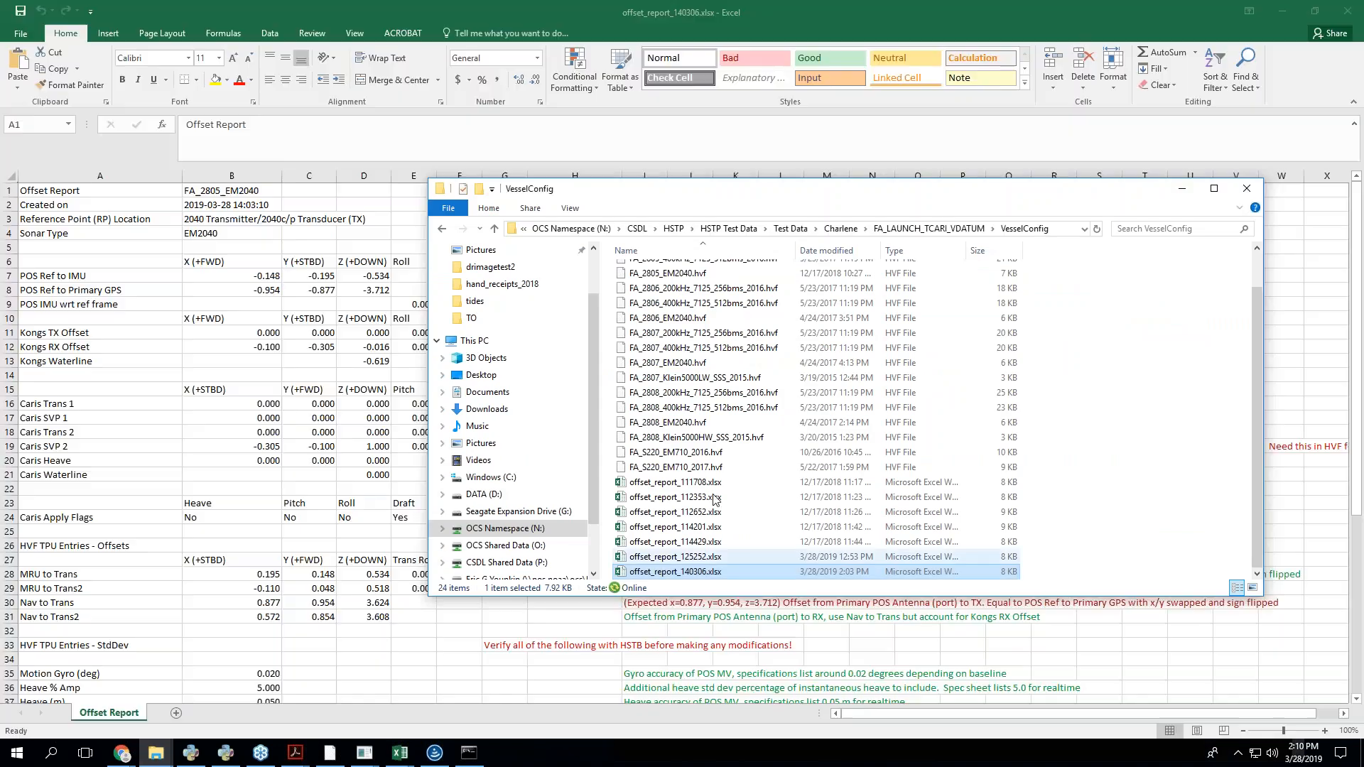
pyautogui.moveTo(953, 189); pyautogui.dragTo(752, 151)
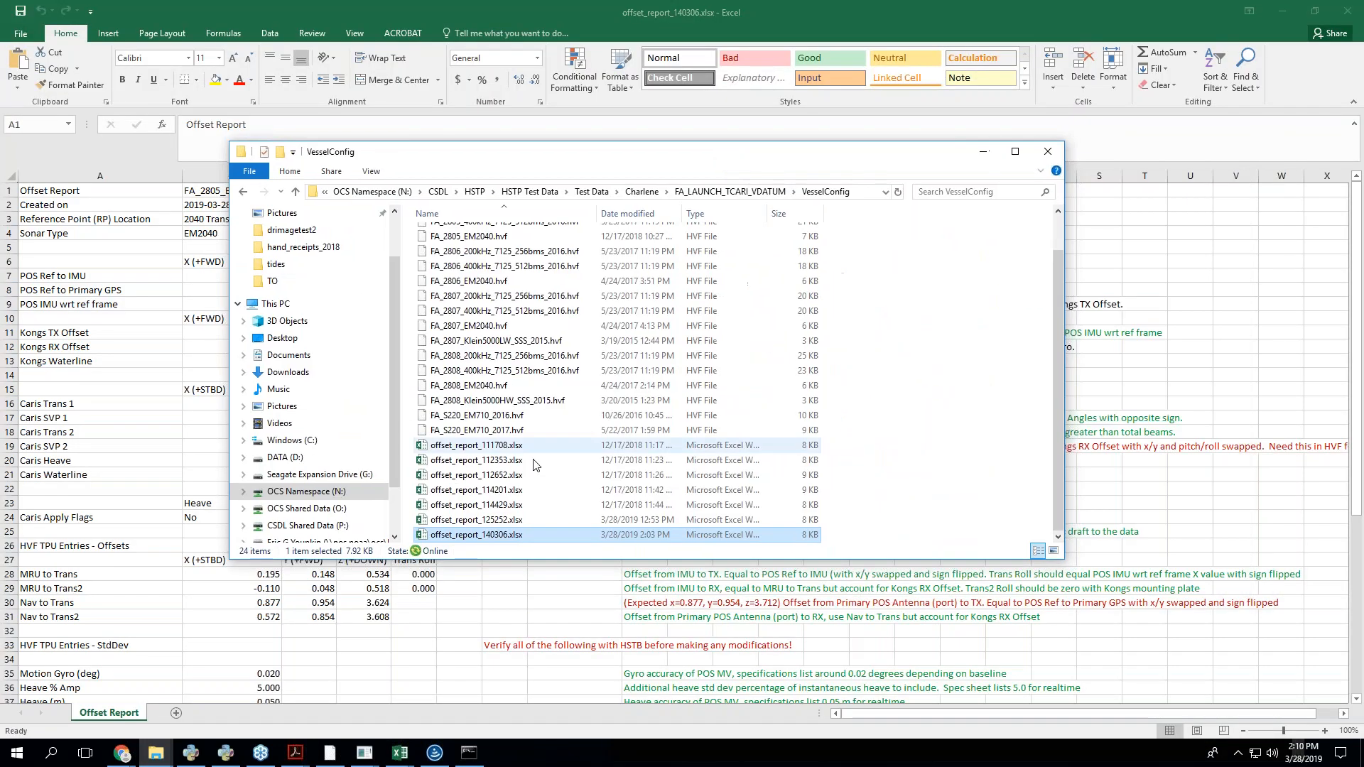
pyautogui.click(504, 239)
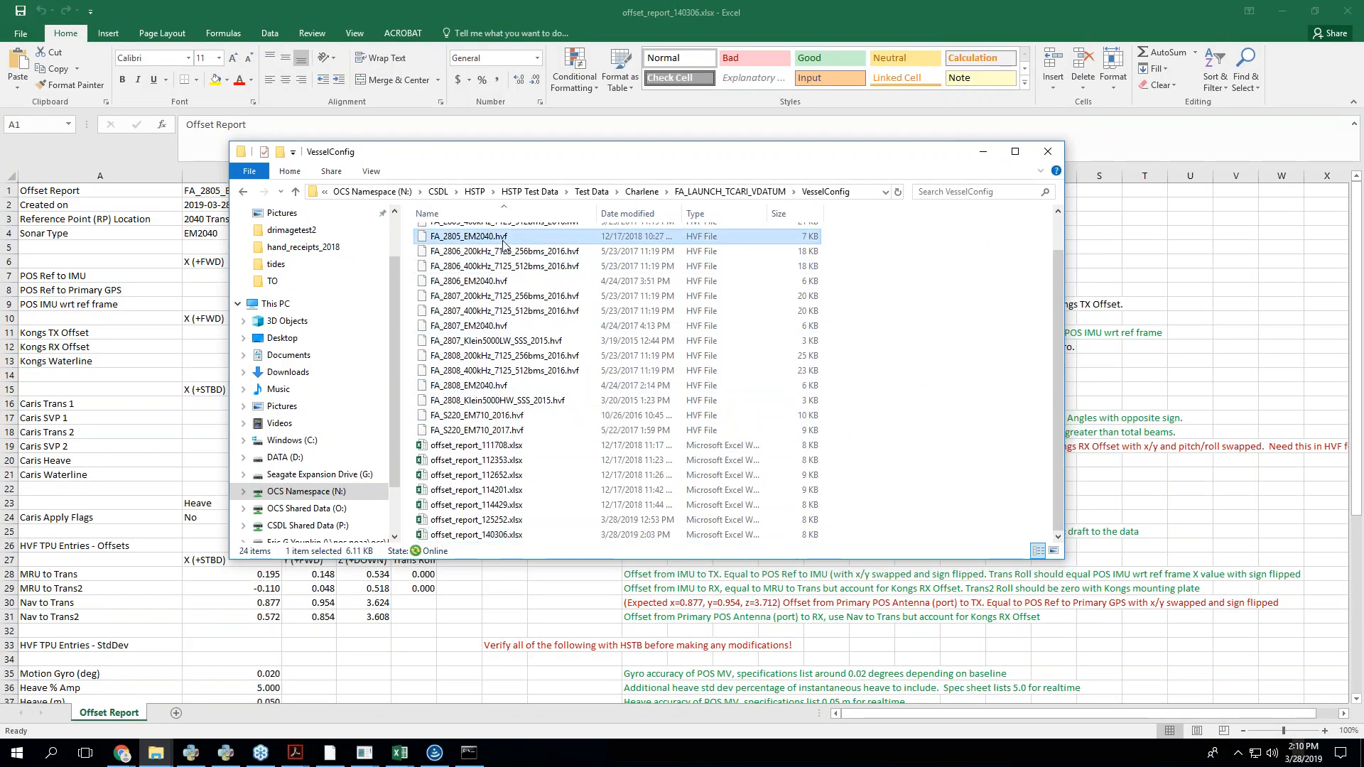
pyautogui.click(505, 451)
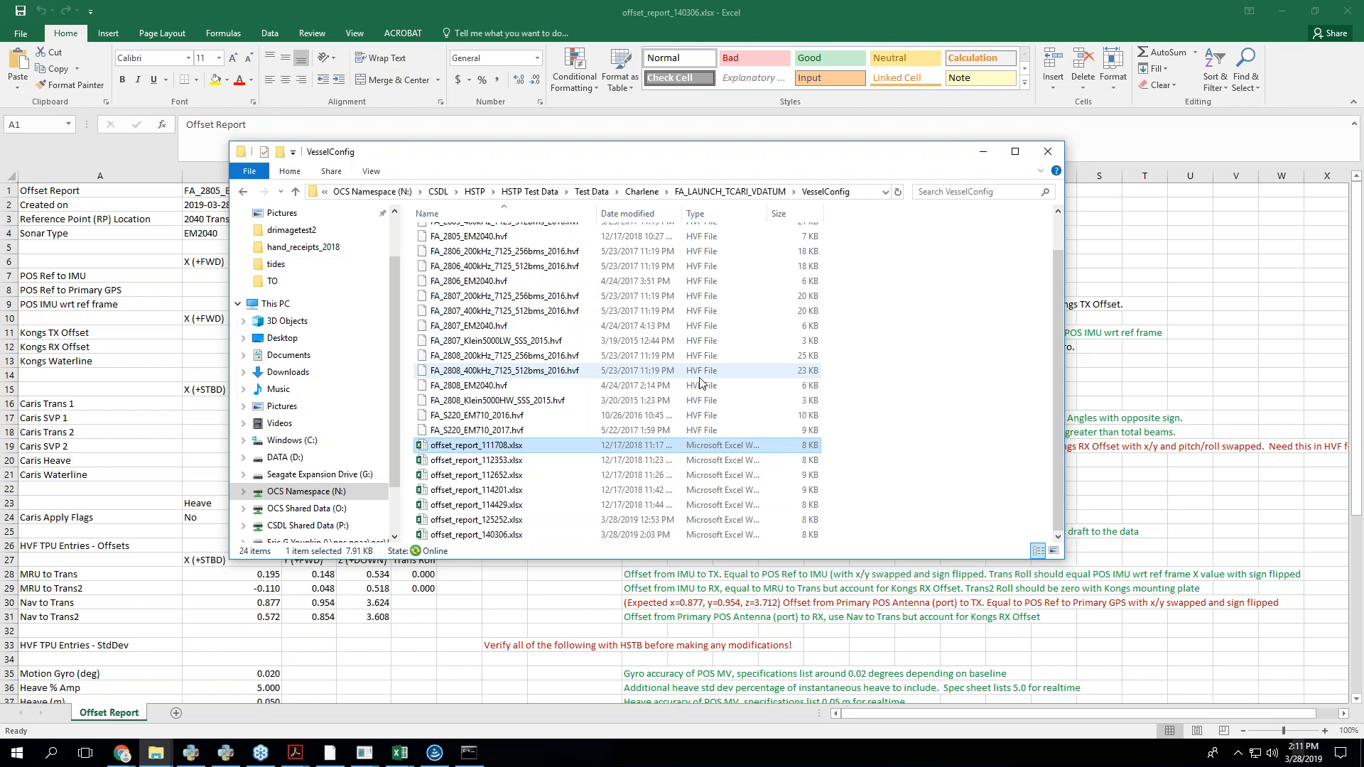
pyautogui.click(341, 653)
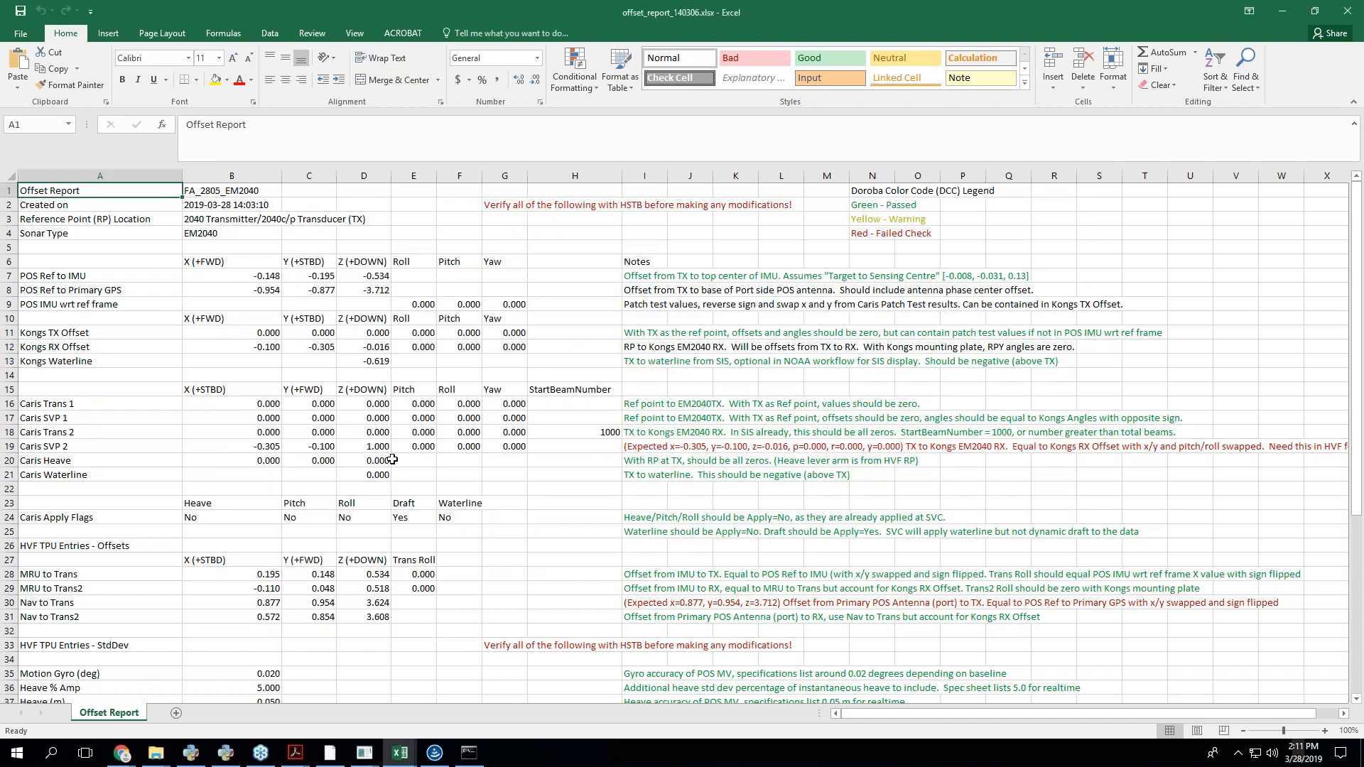
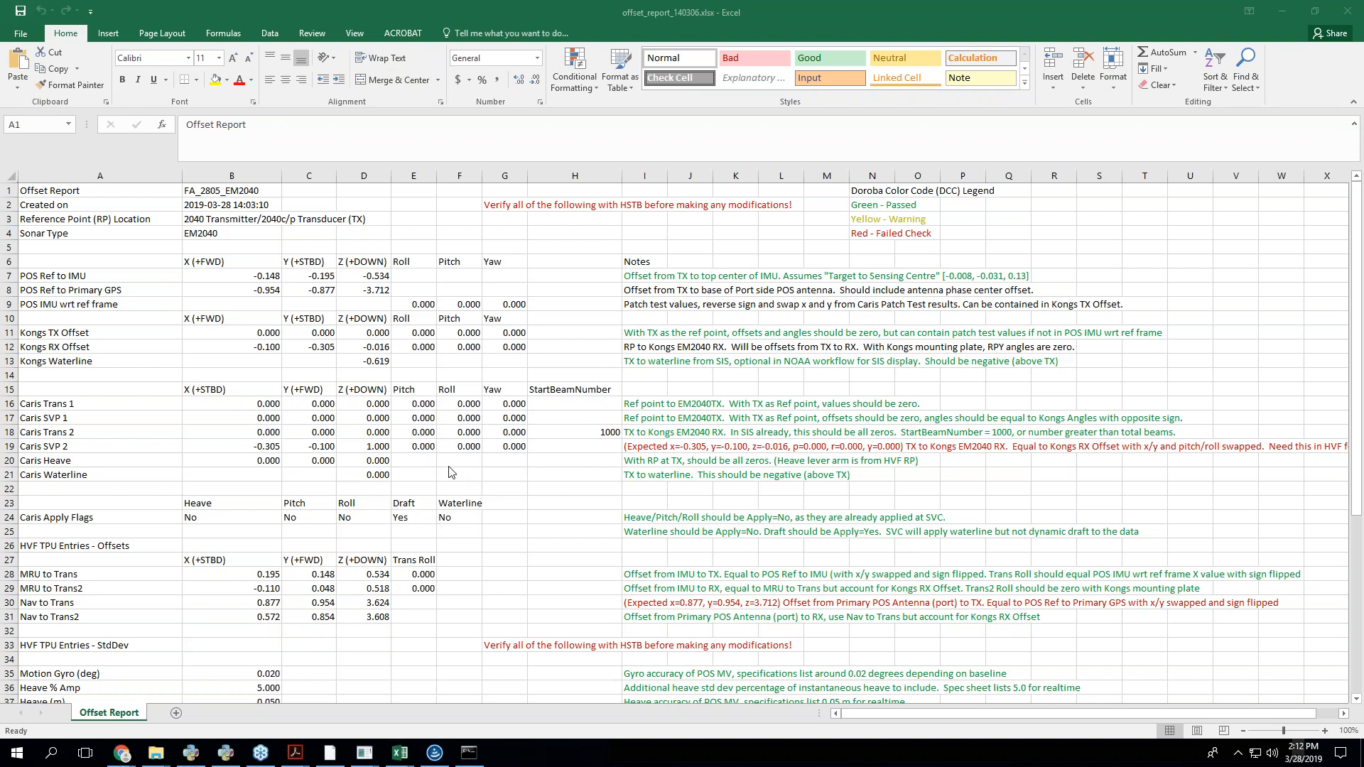
# - Highlight the report's offset block A6:G32 and the HVF TPU standard deviation entries A35:B55 for comparison
pyautogui.scroll(-8, 426, 469)
pyautogui.moveTo(170, 334); pyautogui.dragTo(374, 644)
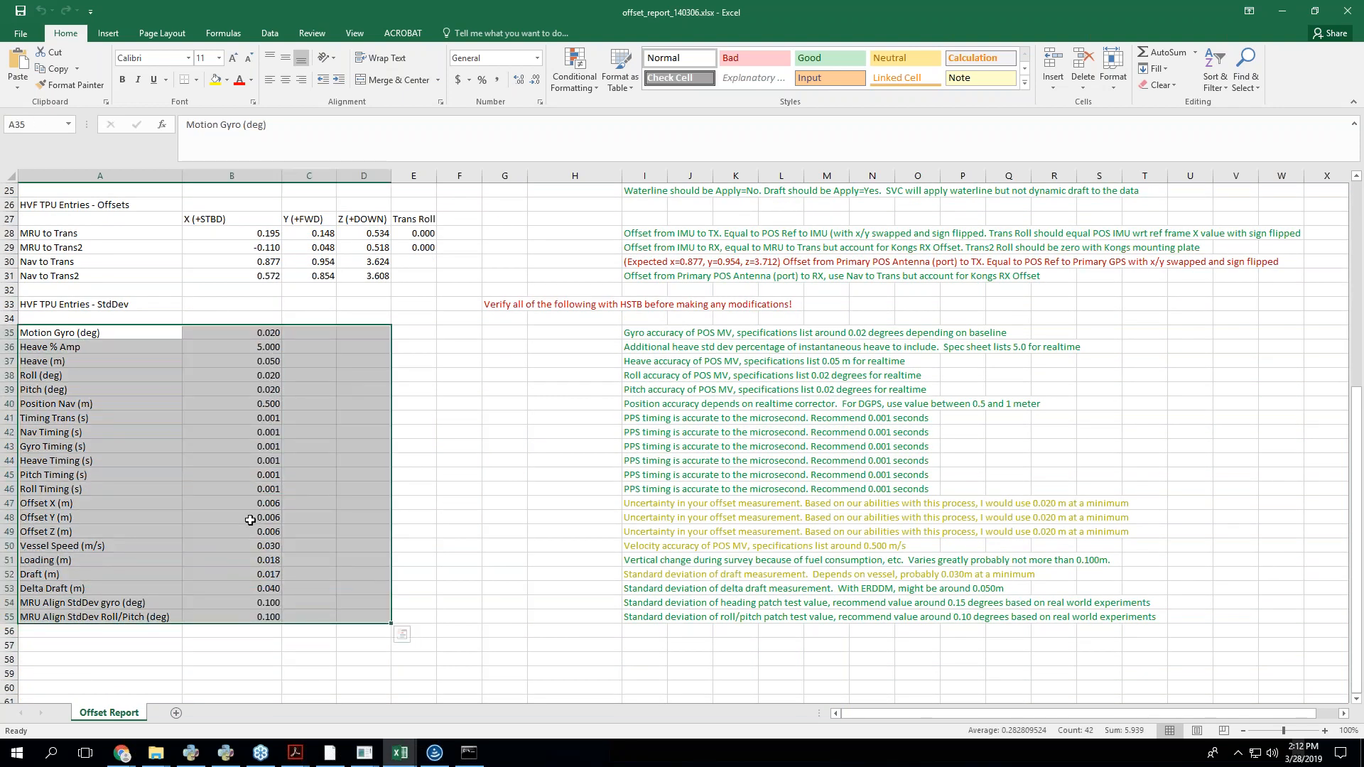
pyautogui.scroll(6, 299, 478)
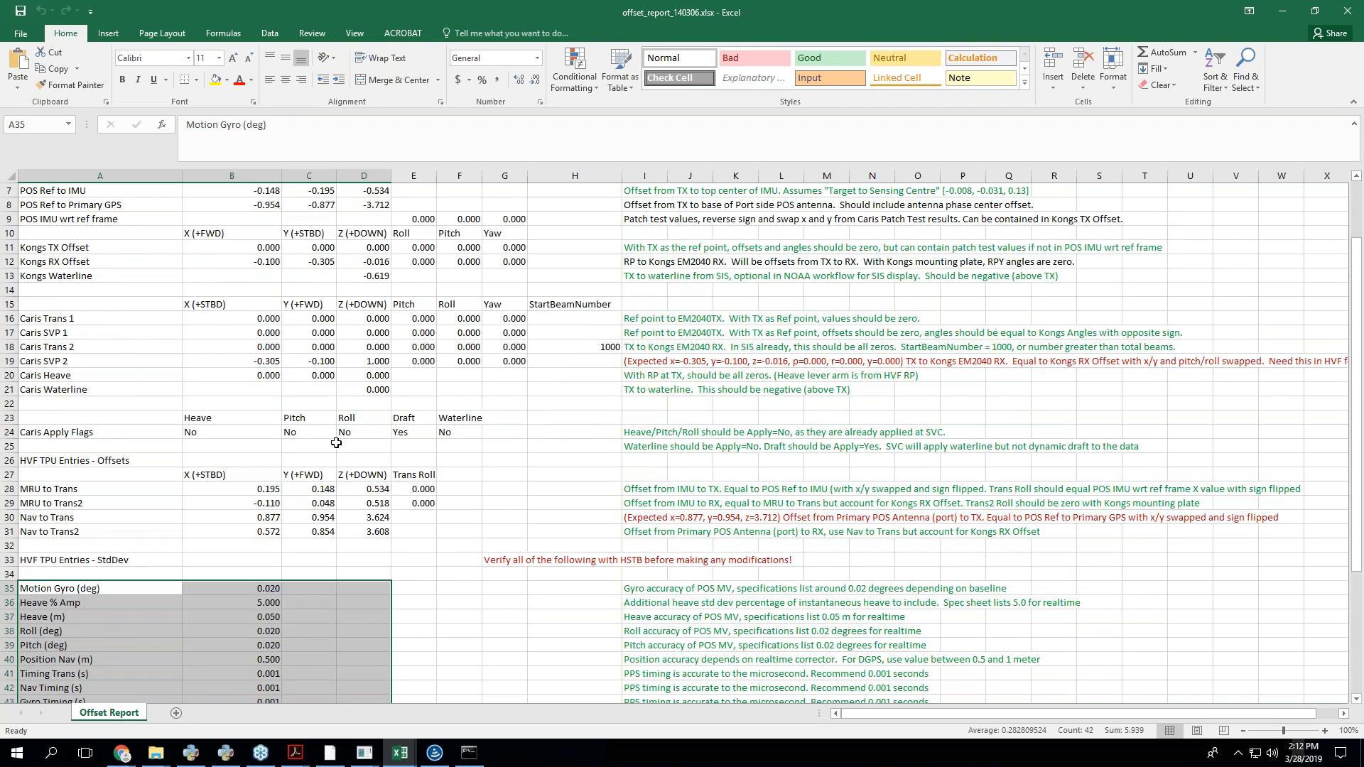
pyautogui.scroll(2, 337, 442)
pyautogui.moveTo(76, 261); pyautogui.dragTo(526, 637)
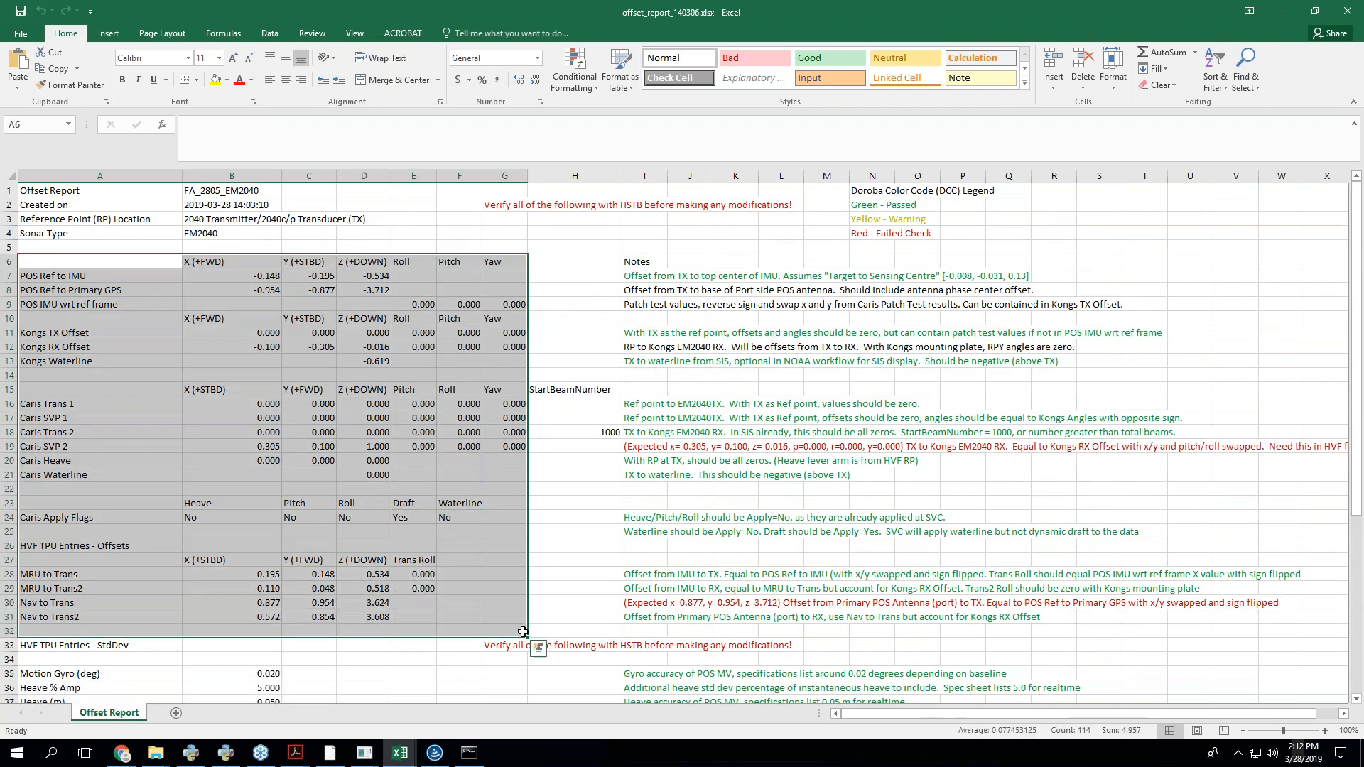
pyautogui.scroll(-7, 526, 637)
pyautogui.moveTo(62, 375); pyautogui.dragTo(276, 660)
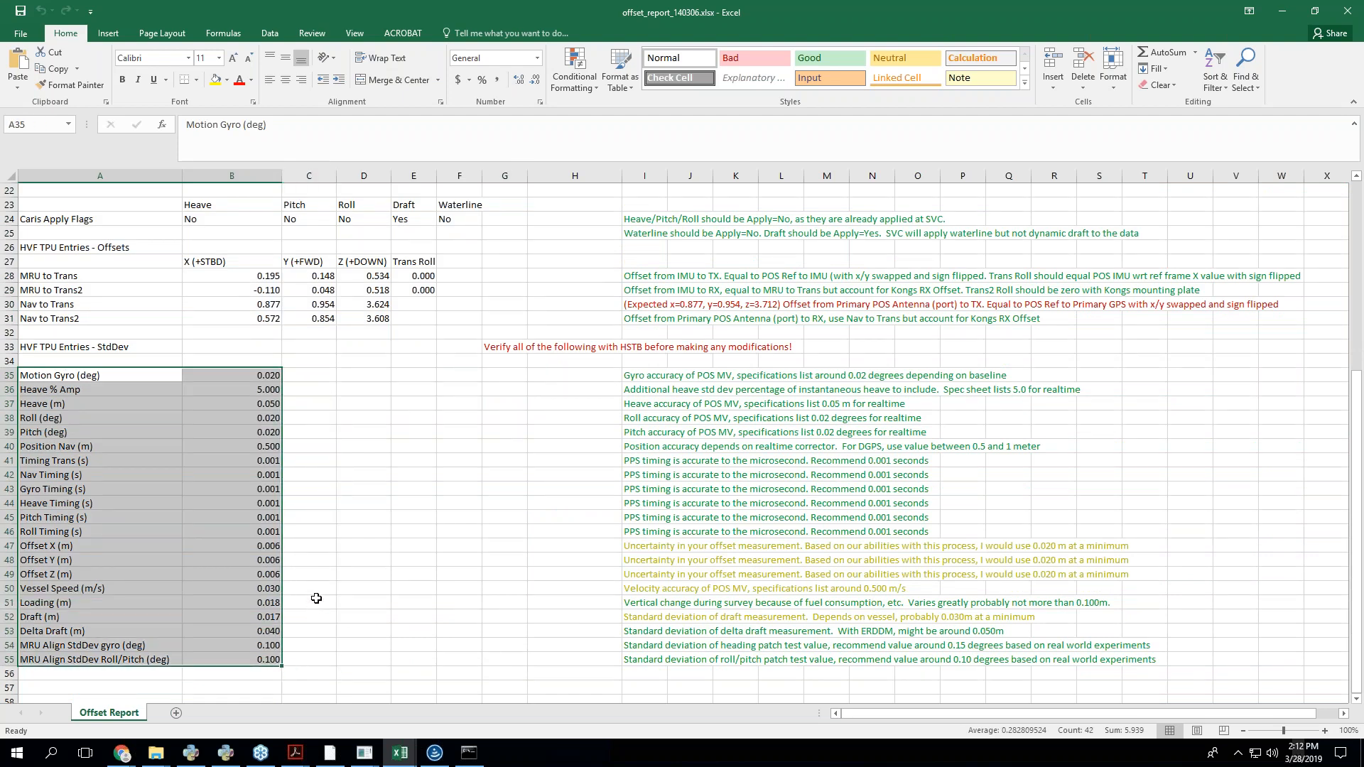
pyautogui.scroll(-2, 313, 616)
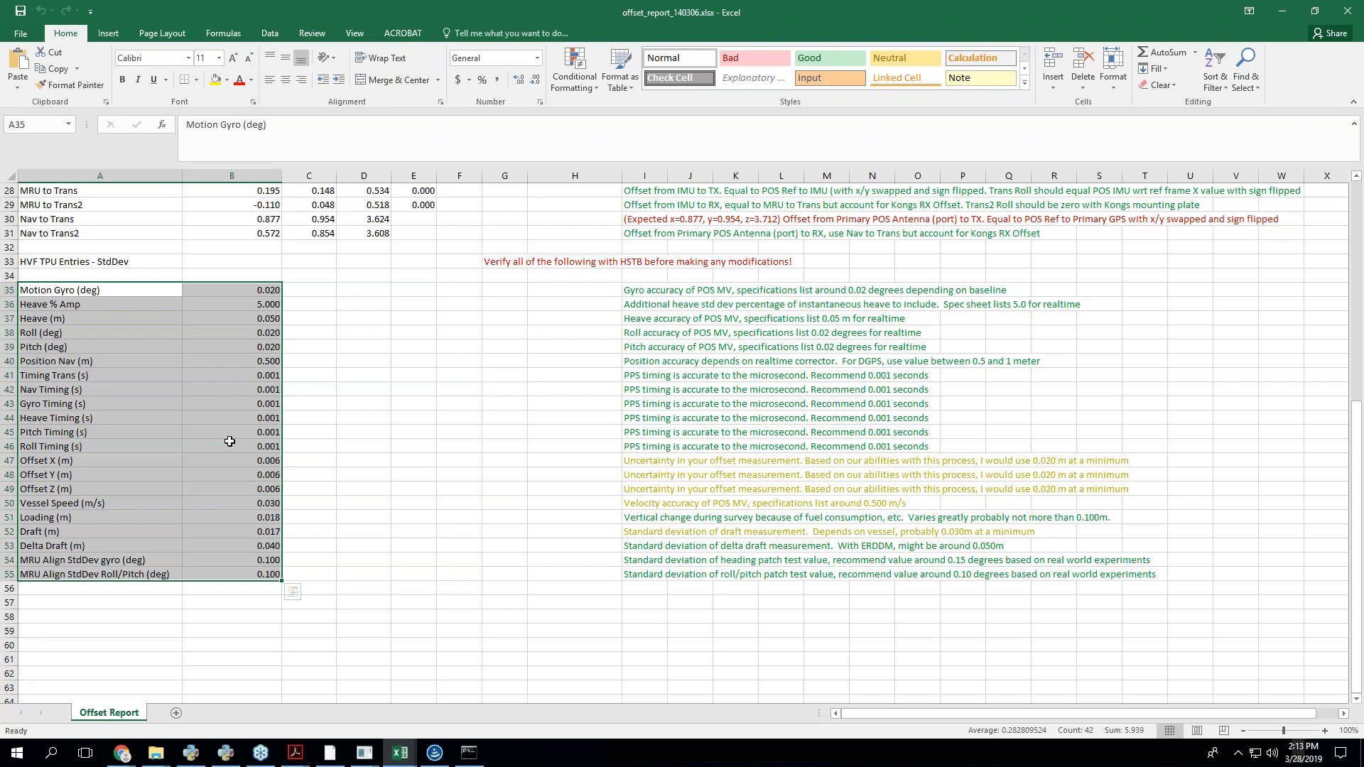
# - Check the Charlene window, return to the offset report and highlight the POS and Kongs offsets in A6:H14
pyautogui.moveTo(358, 760)
pyautogui.click(351, 695)
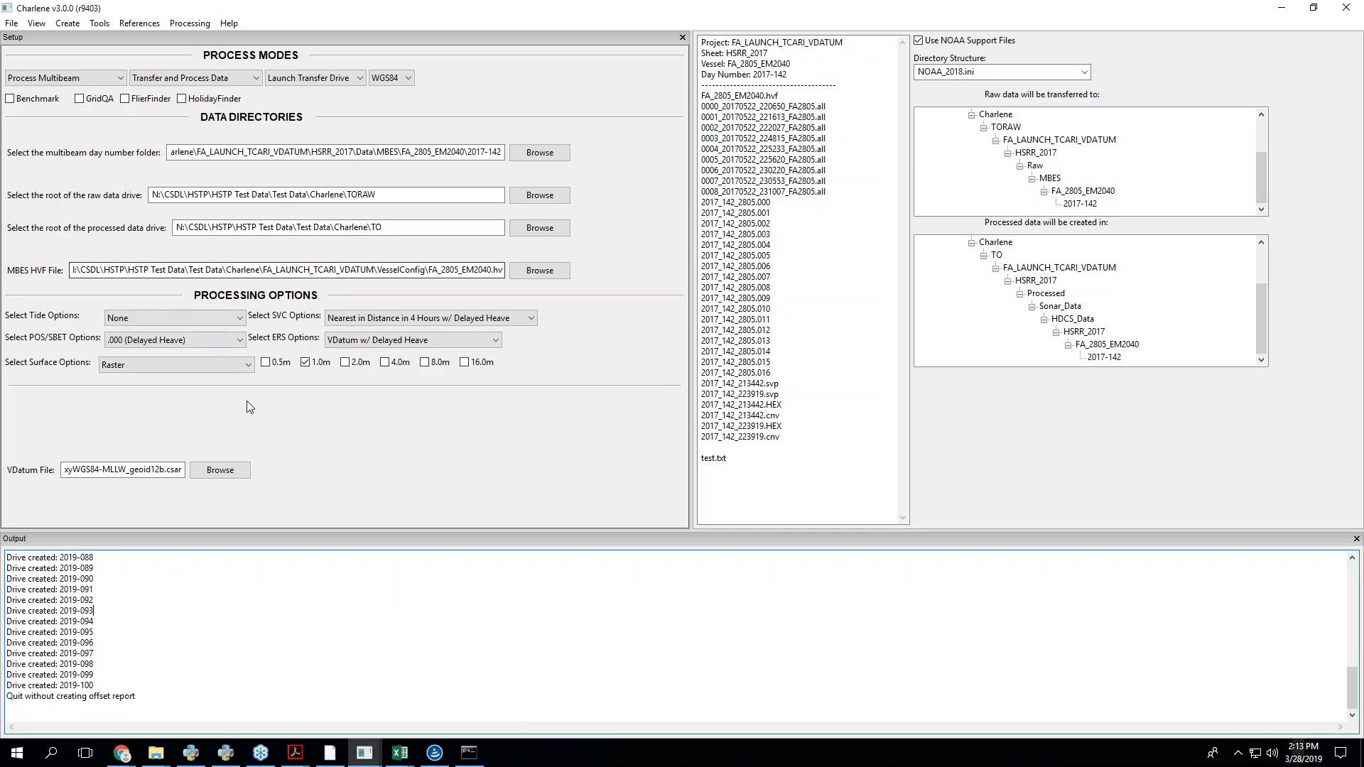
pyautogui.moveTo(400, 753)
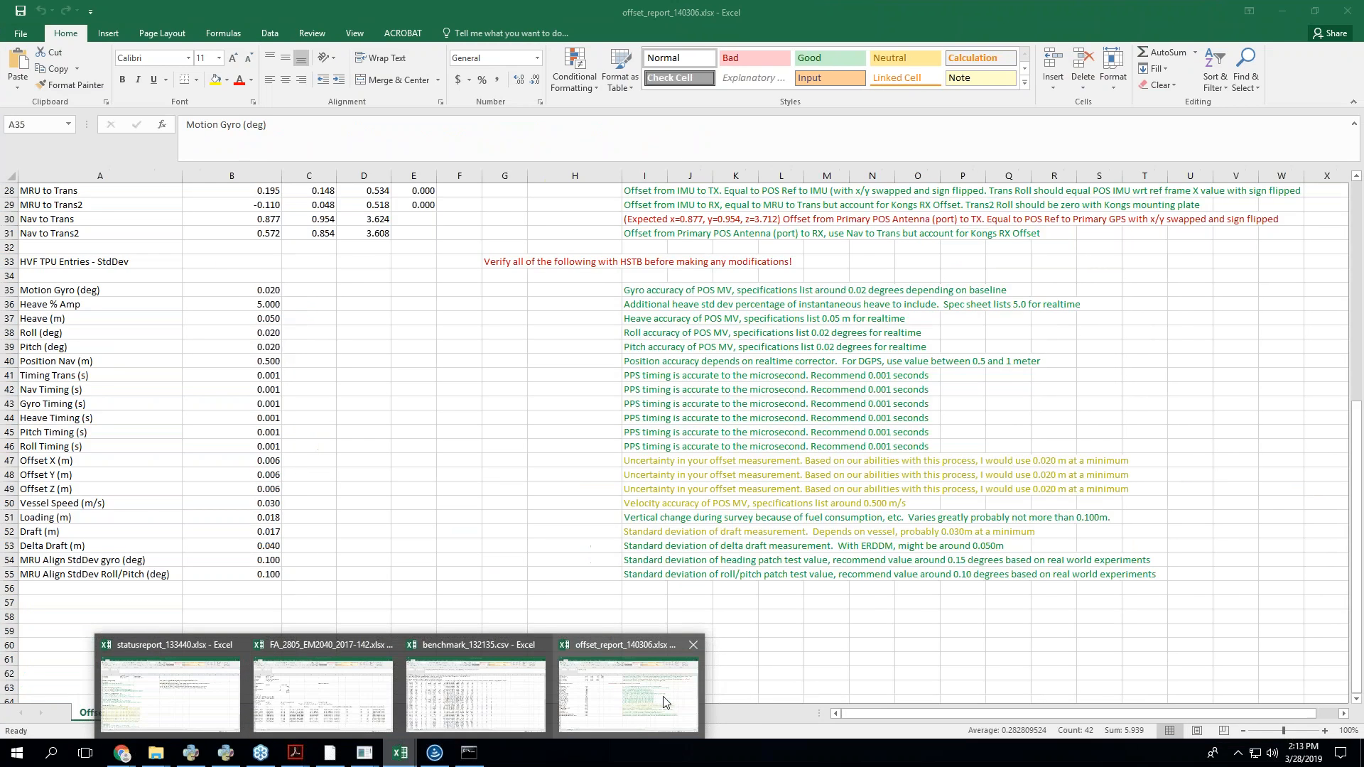
pyautogui.click(629, 695)
pyautogui.scroll(9, 283, 317)
pyautogui.moveTo(50, 261); pyautogui.dragTo(568, 374)
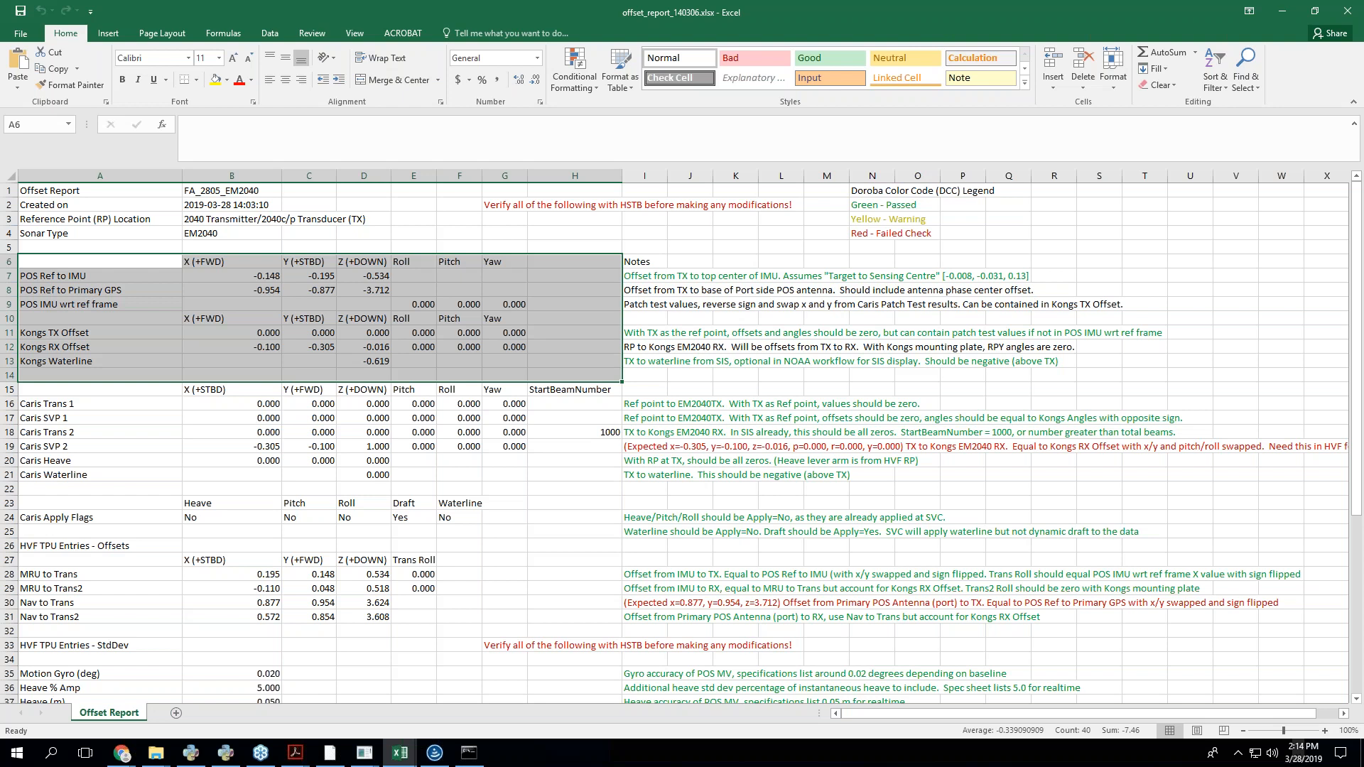
# - Highlight B34:T40 with the motion and position standard deviations and their notes, and review the report's other sections
pyautogui.click(646, 575)
pyautogui.scroll(-8, 646, 575)
pyautogui.moveTo(249, 323); pyautogui.dragTo(1158, 407)
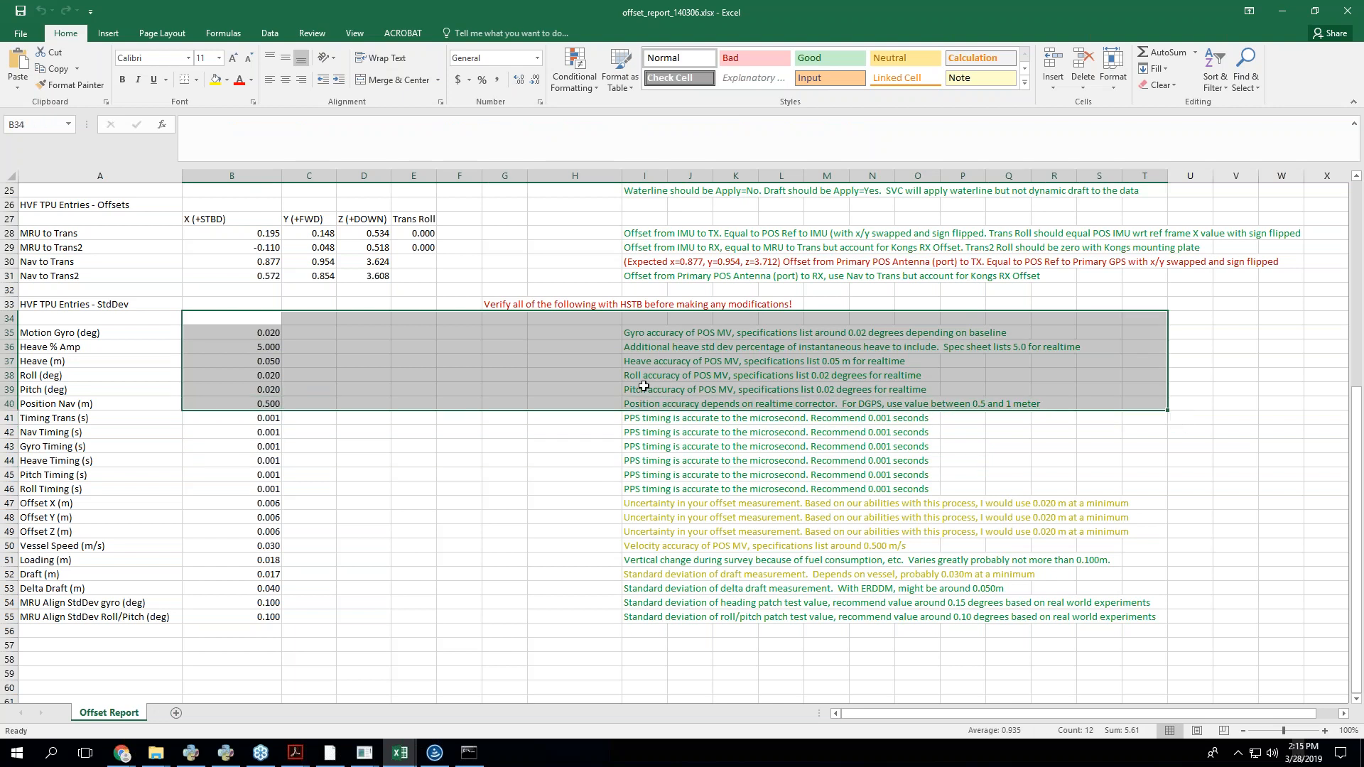
pyautogui.scroll(8, 502, 393)
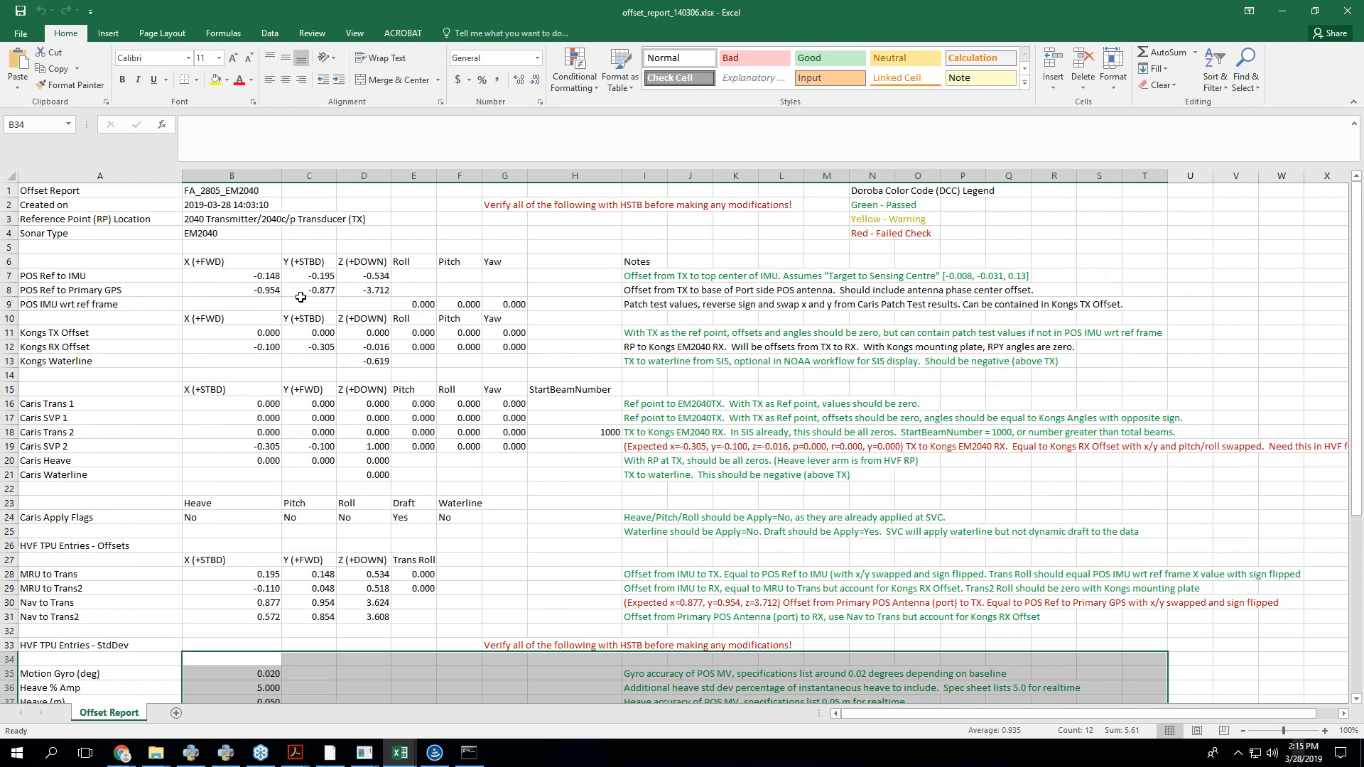
pyautogui.scroll(-8, 265, 261)
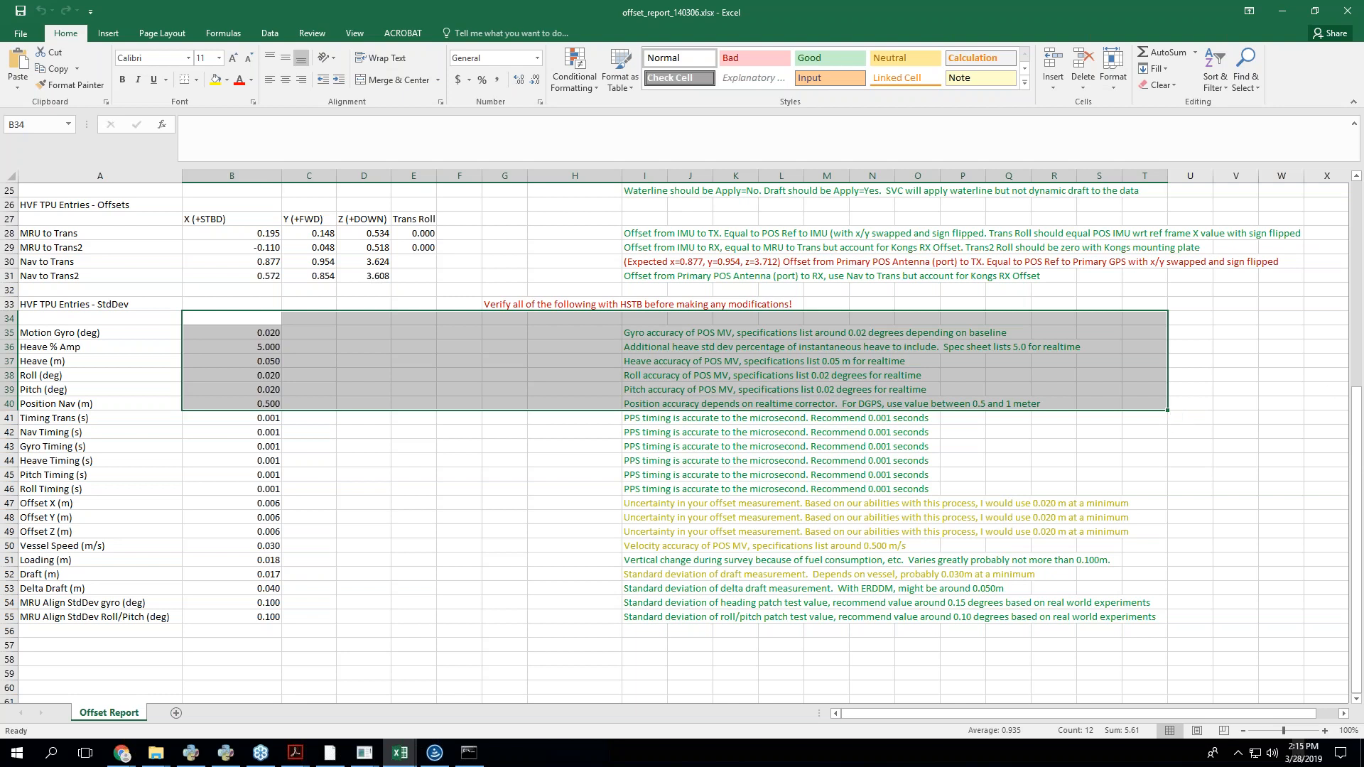
pyautogui.scroll(-2, 675, 441)
pyautogui.scroll(2, 675, 441)
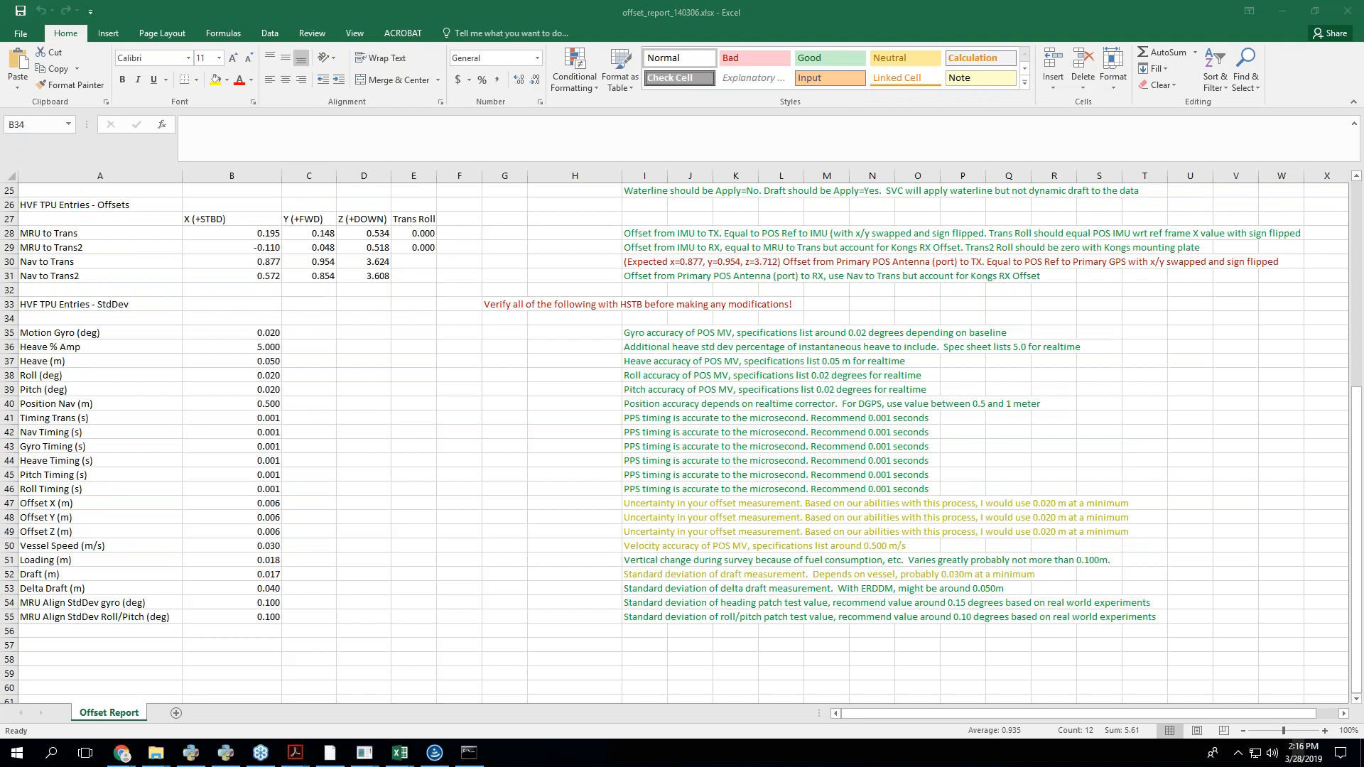
# - Go back to the start of the offset report and close the workbook
pyautogui.click(583, 431)
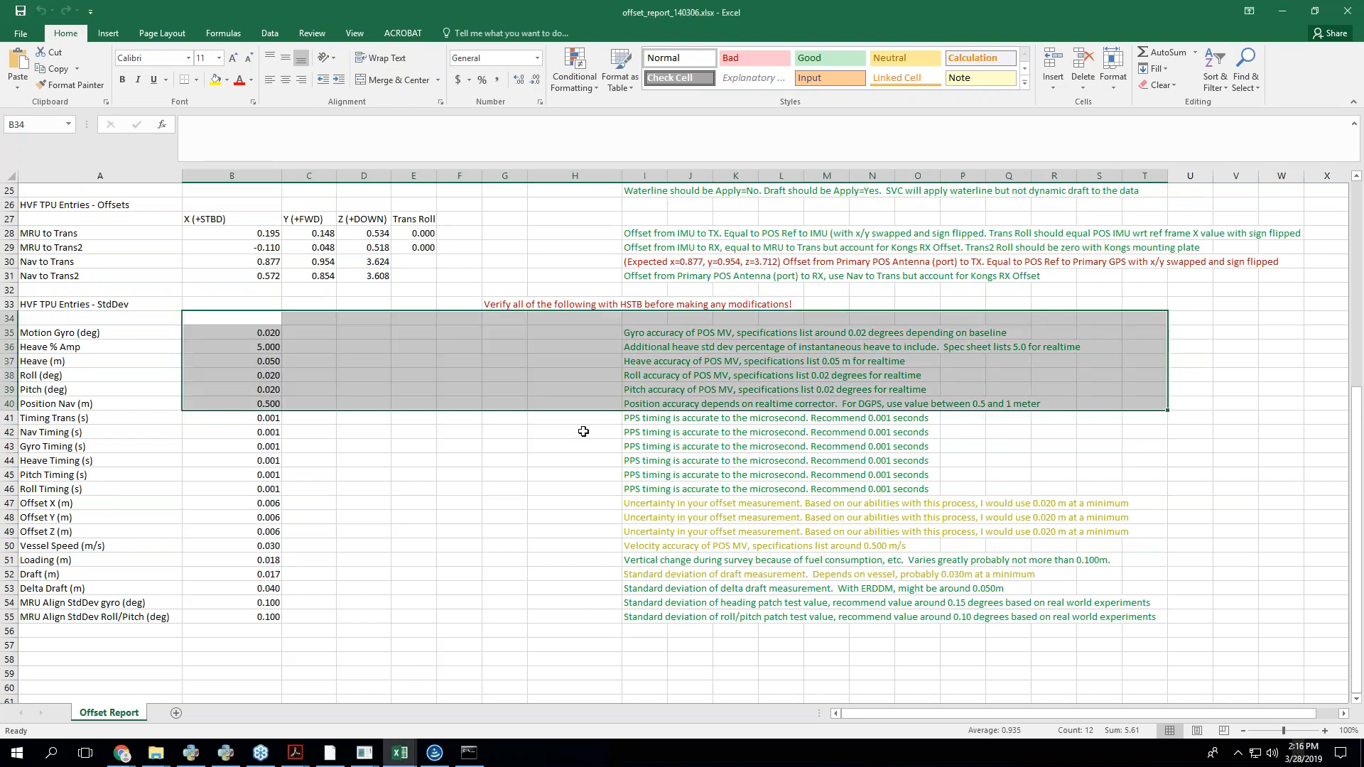
pyautogui.scroll(8, 583, 431)
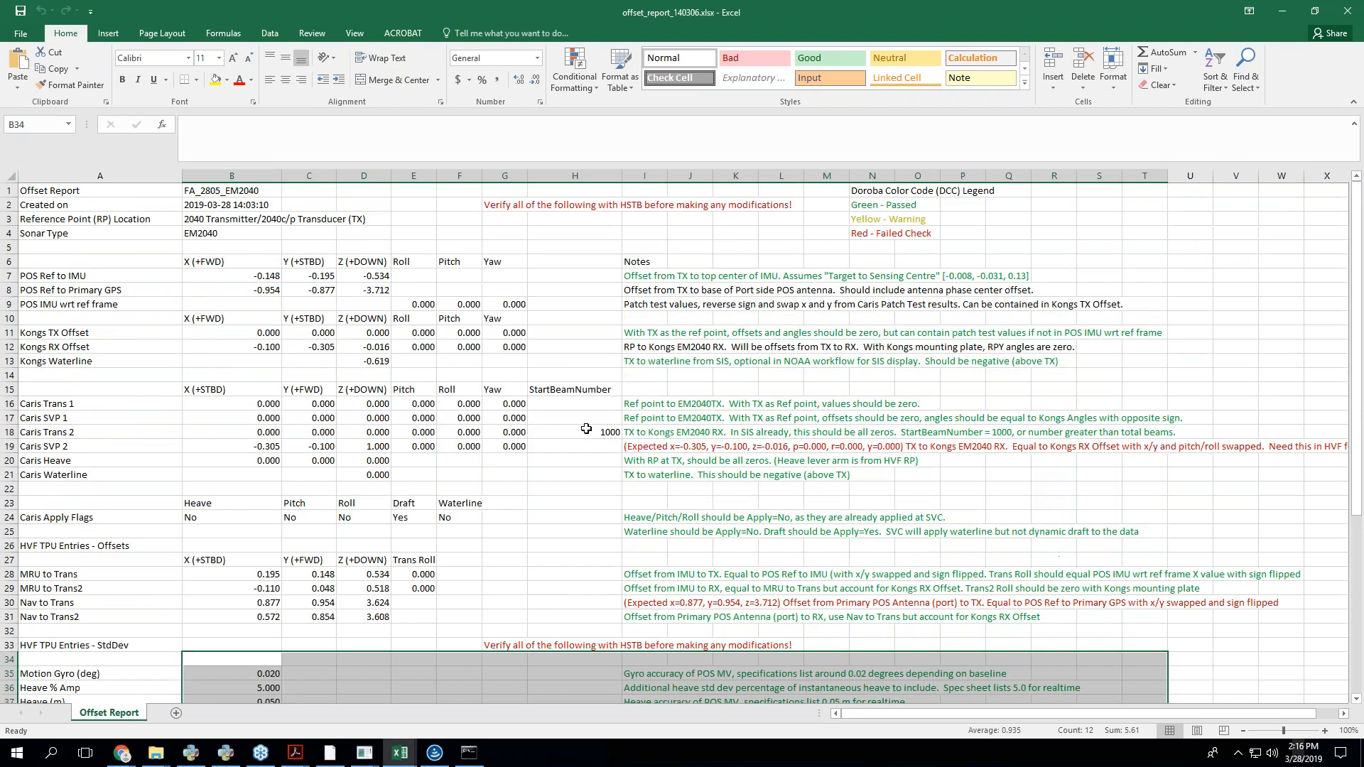
pyautogui.click(1349, 10)
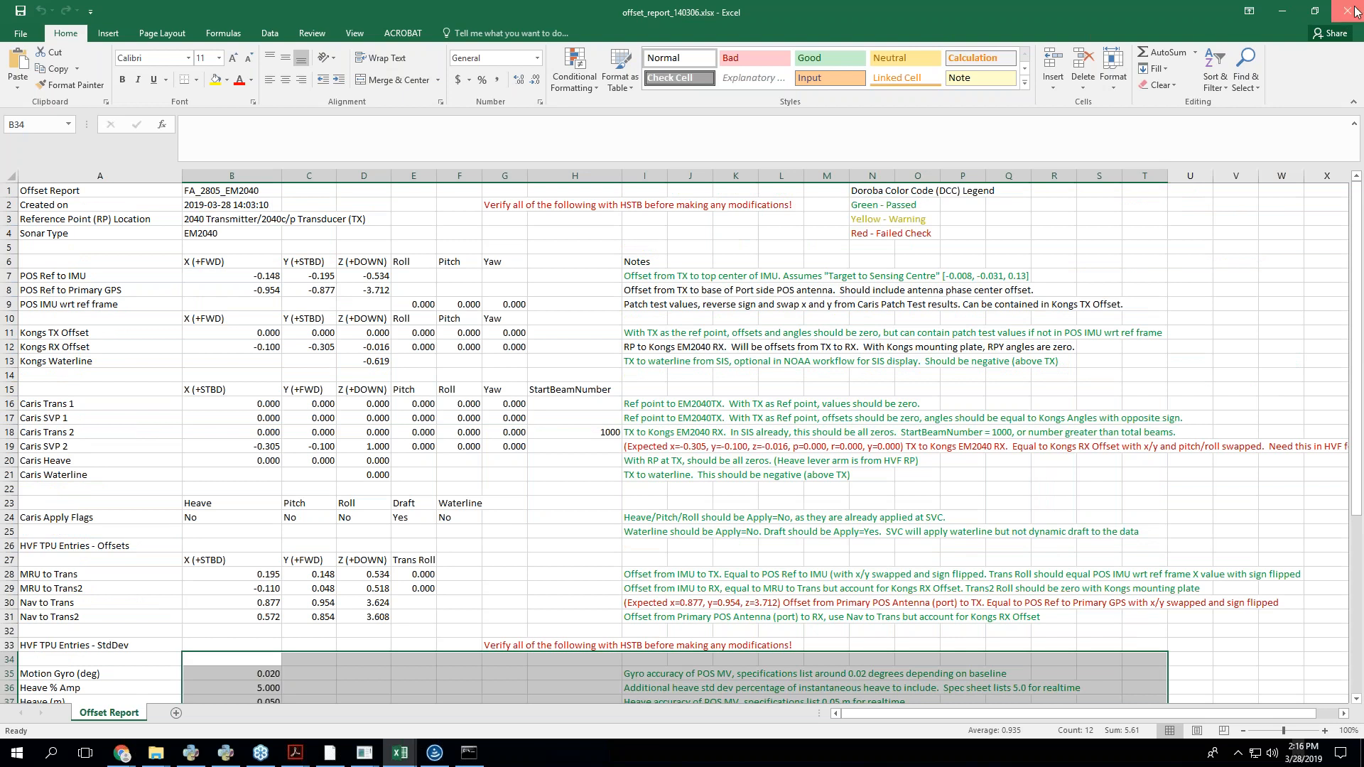